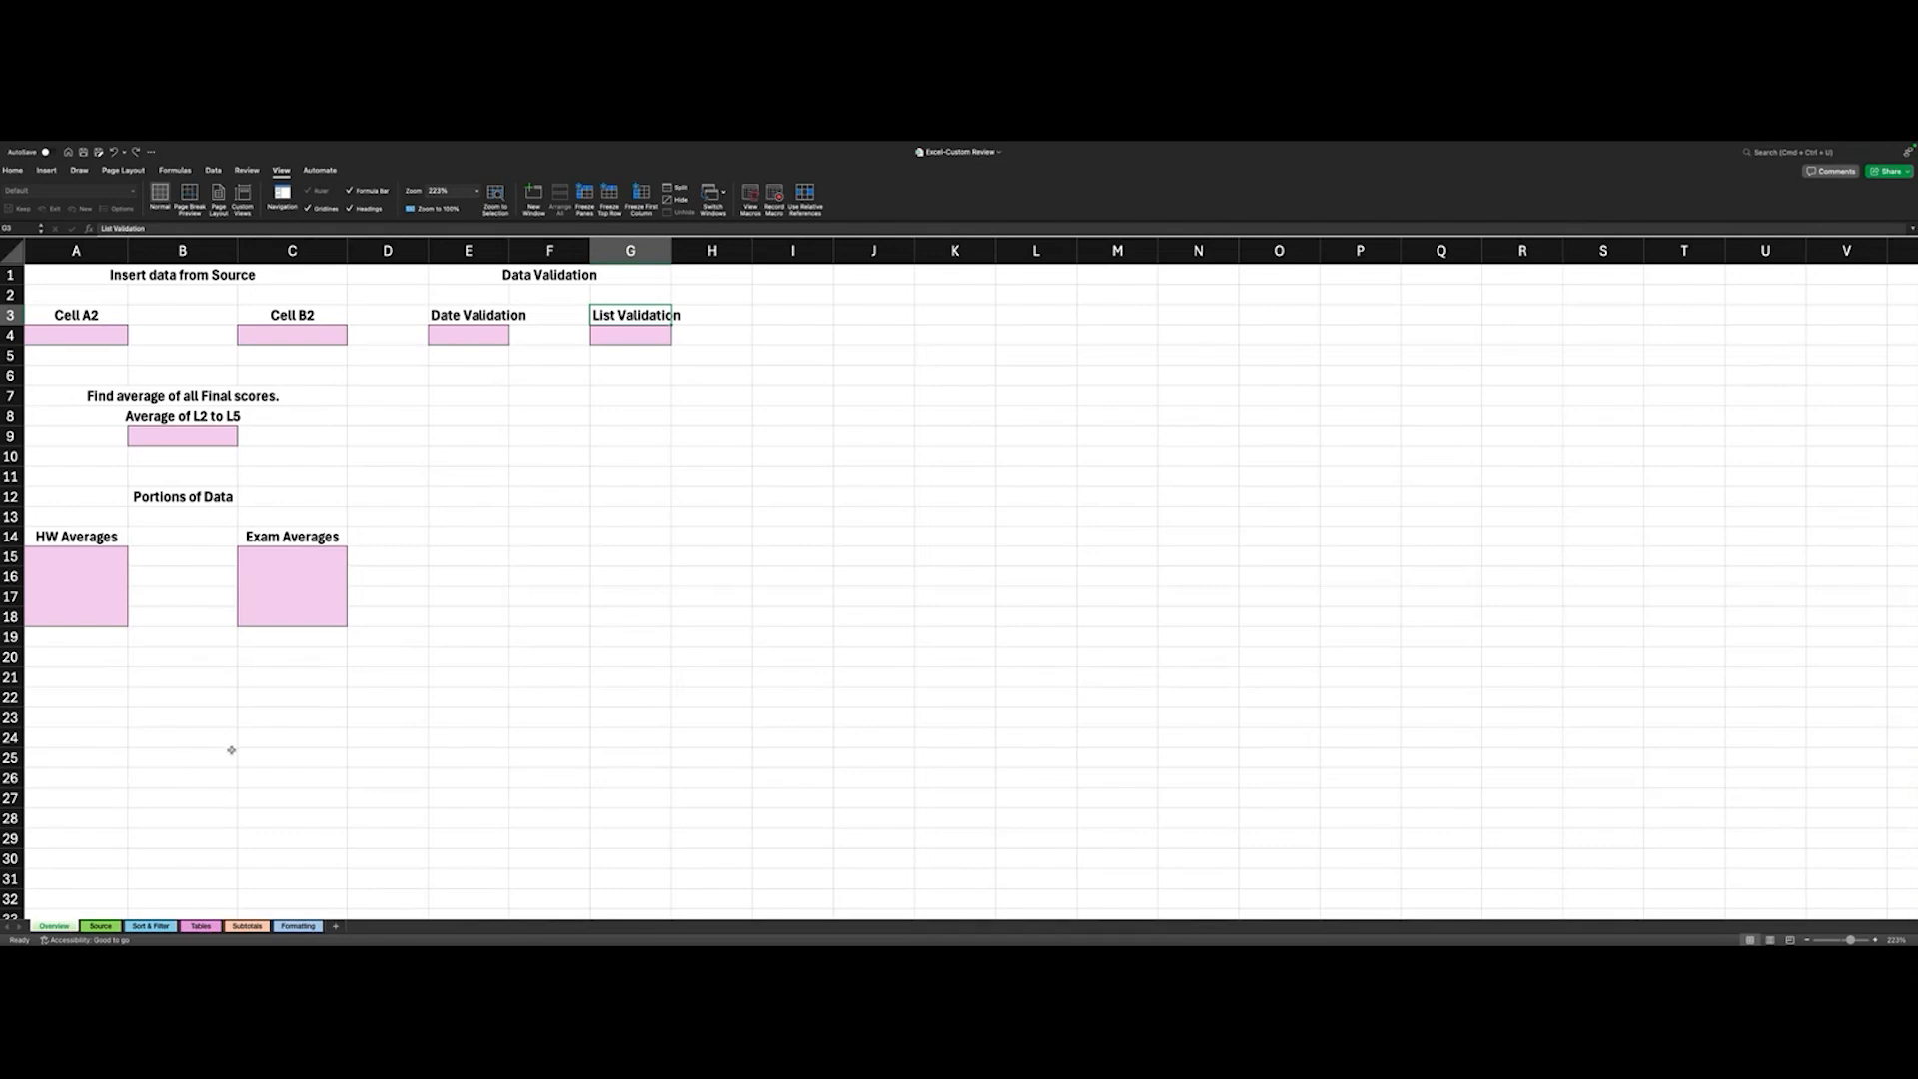
- Link cell A4 on the Overview sheet to cell A2 of the Source sheet by pointing the formula at that cell
left_click(103, 331)
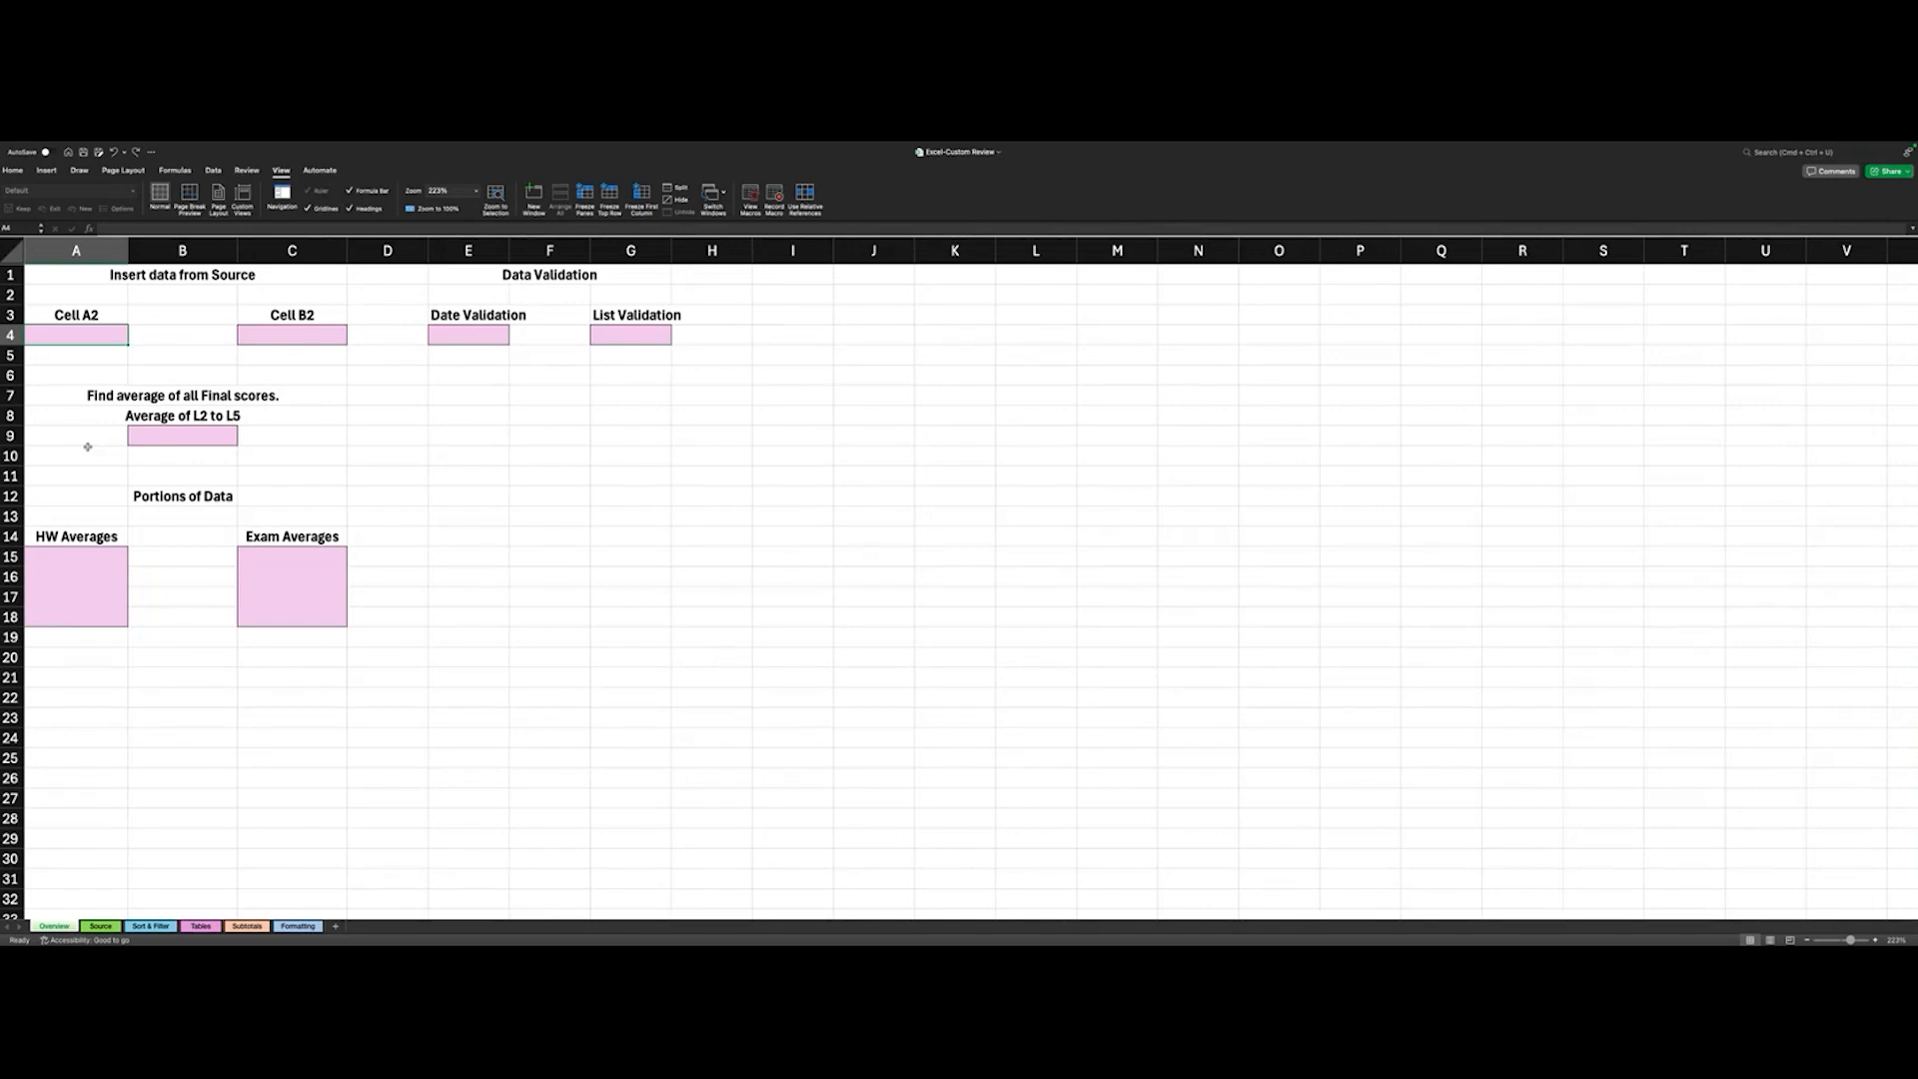
scroll(88, 447, "down", 1)
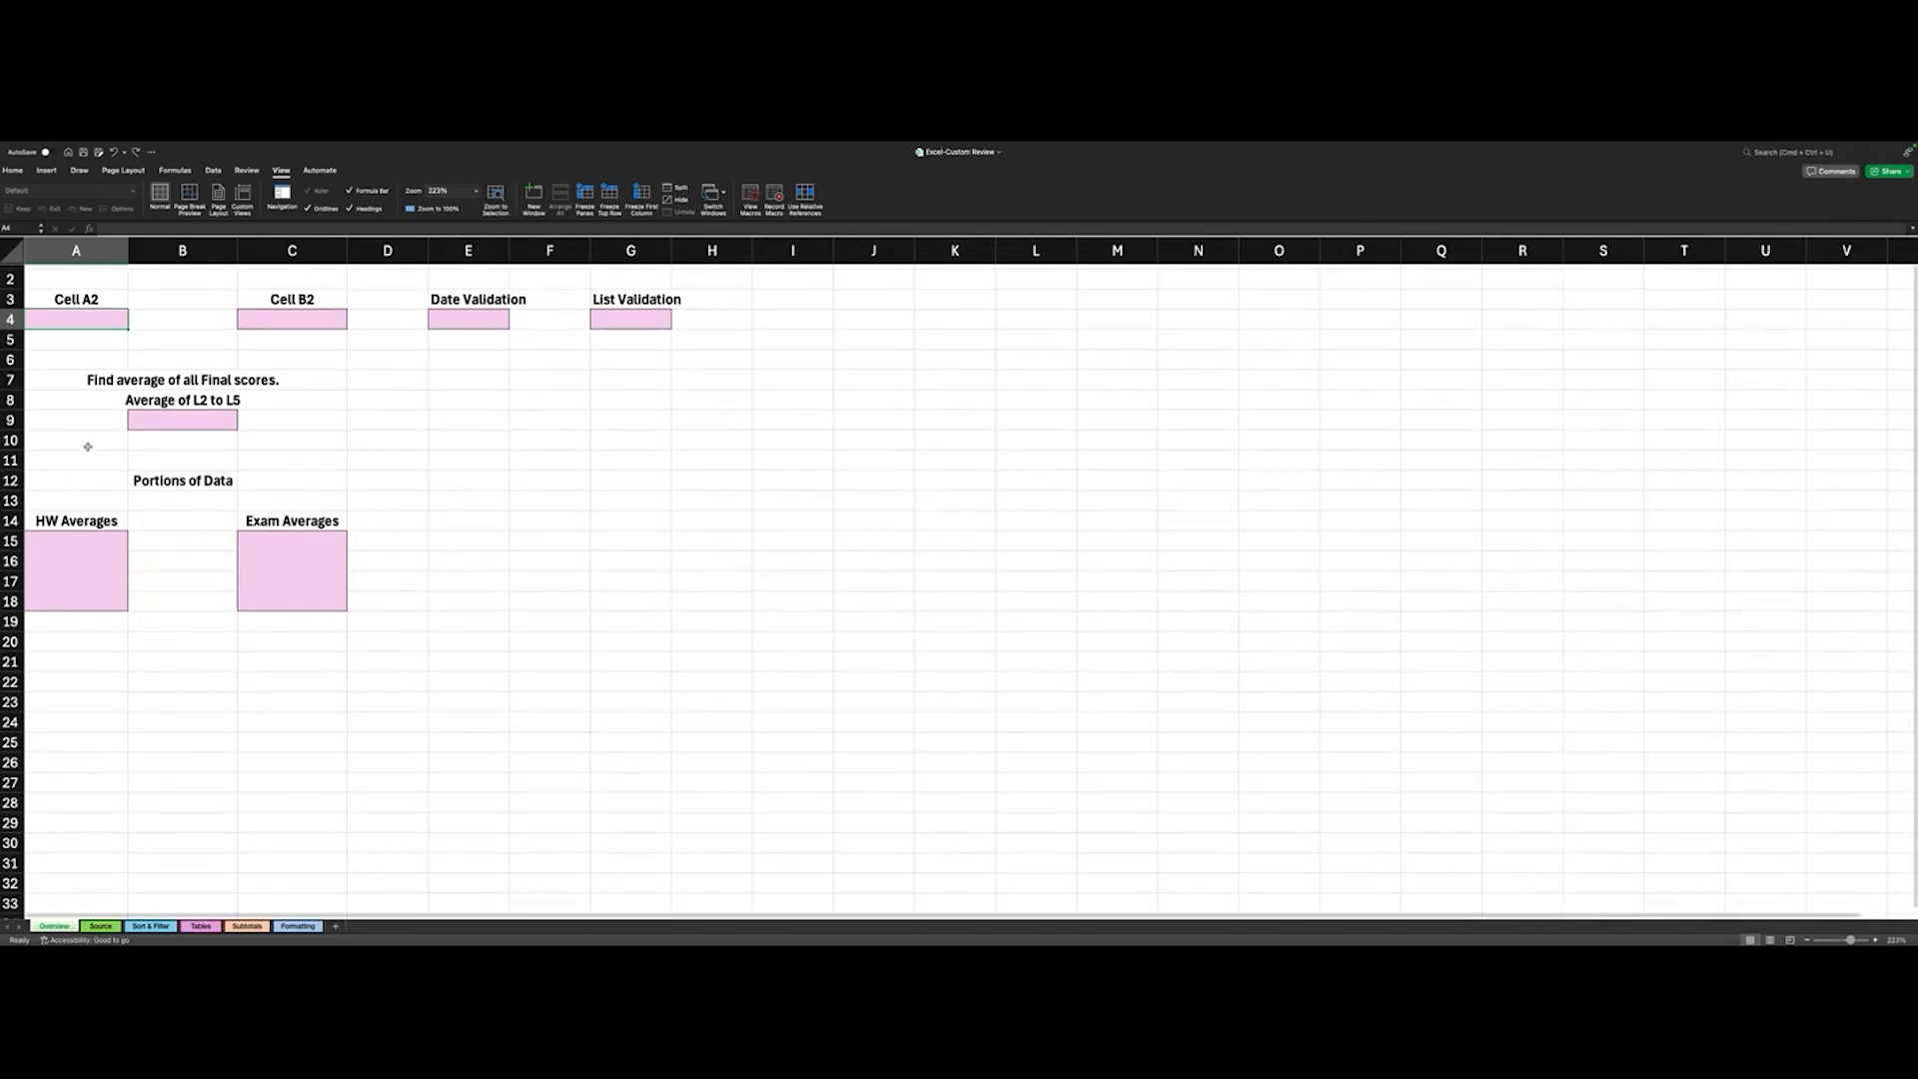
scroll(88, 447, "up", 1)
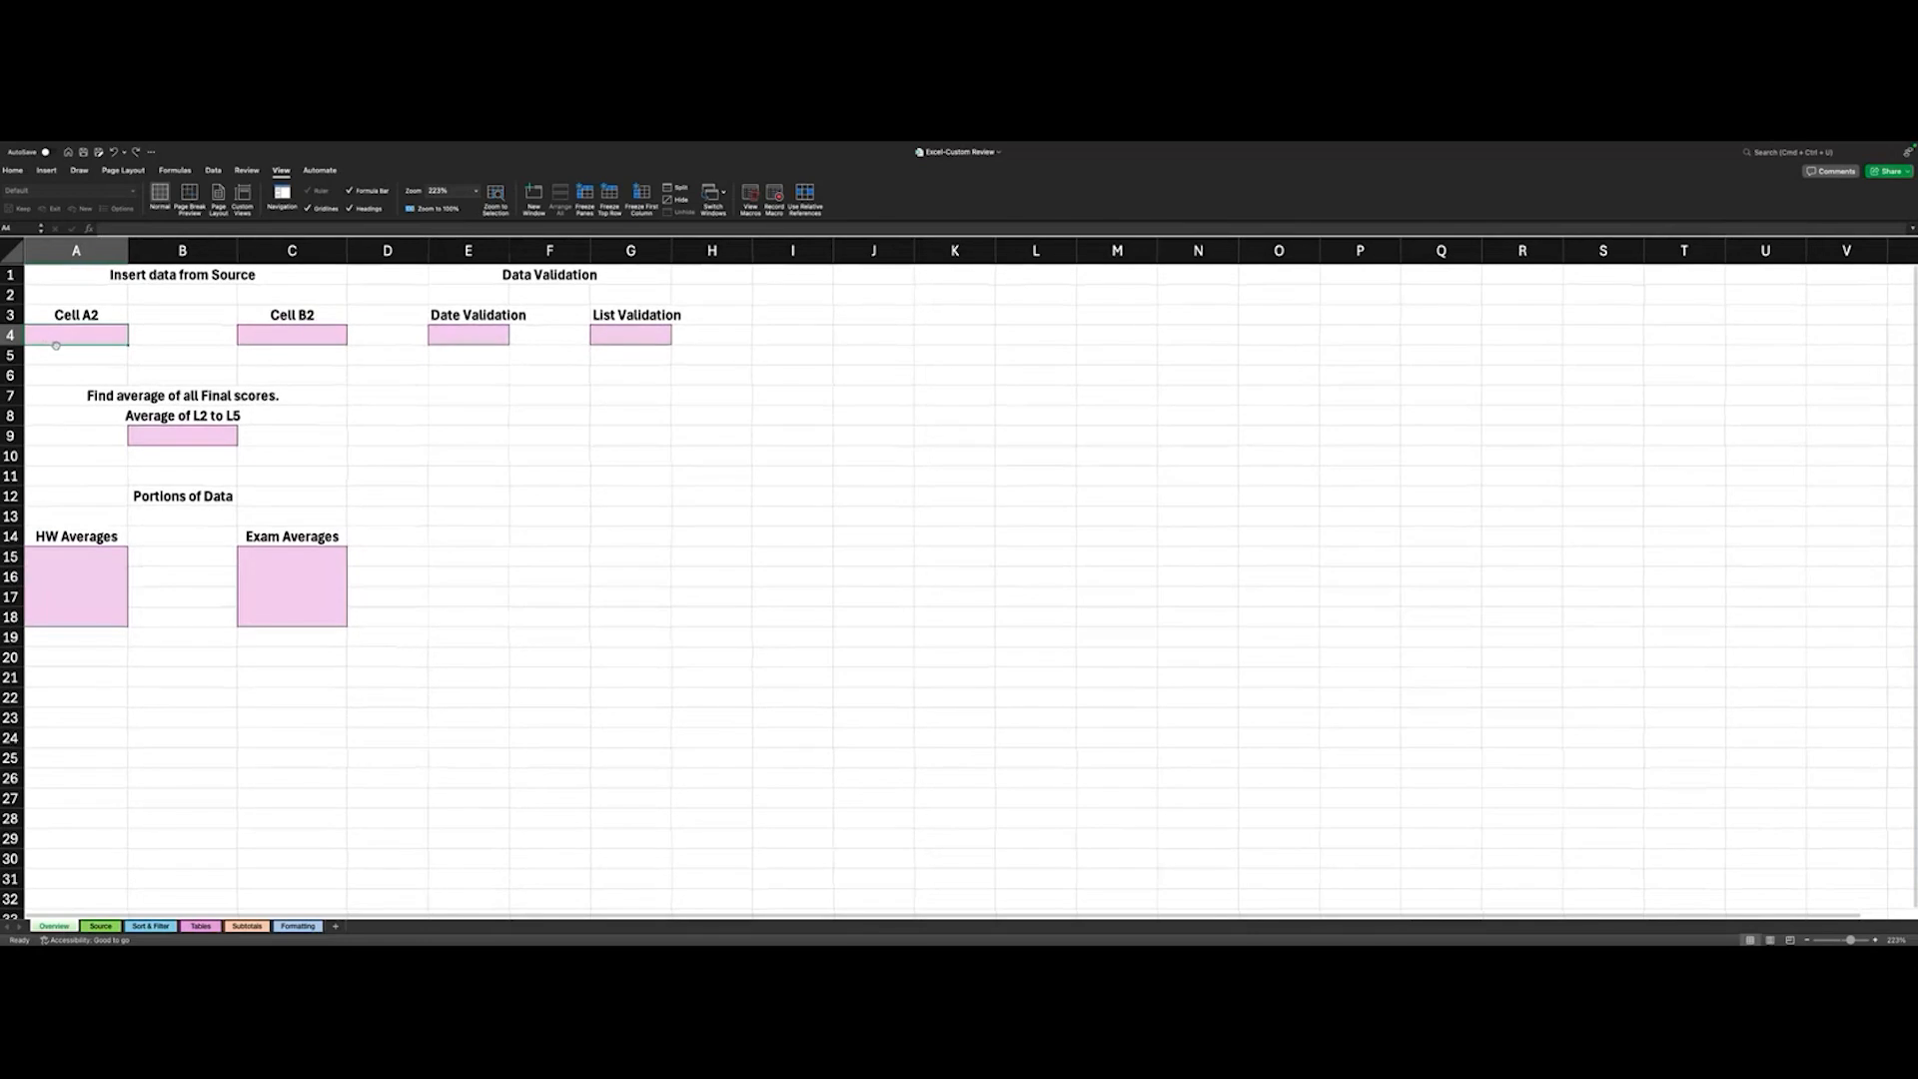
left_click(99, 927)
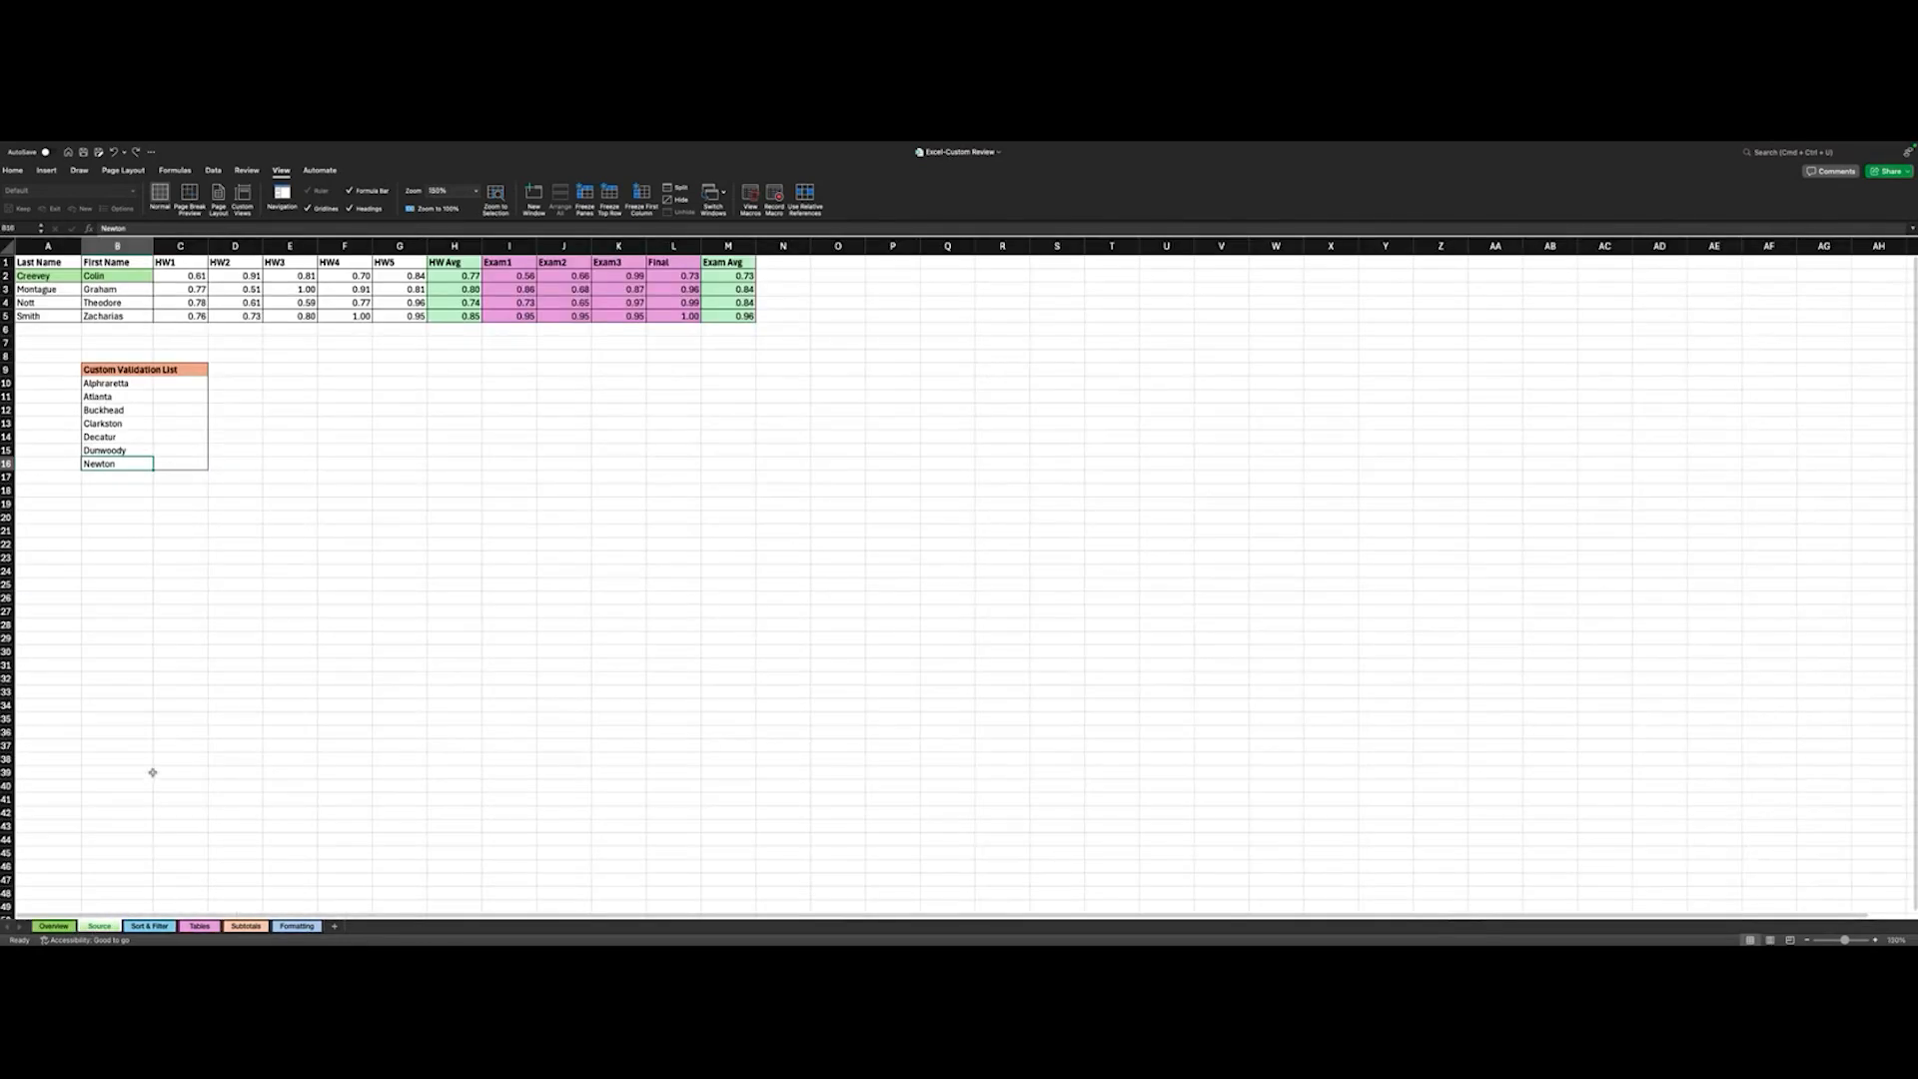
left_click(55, 926)
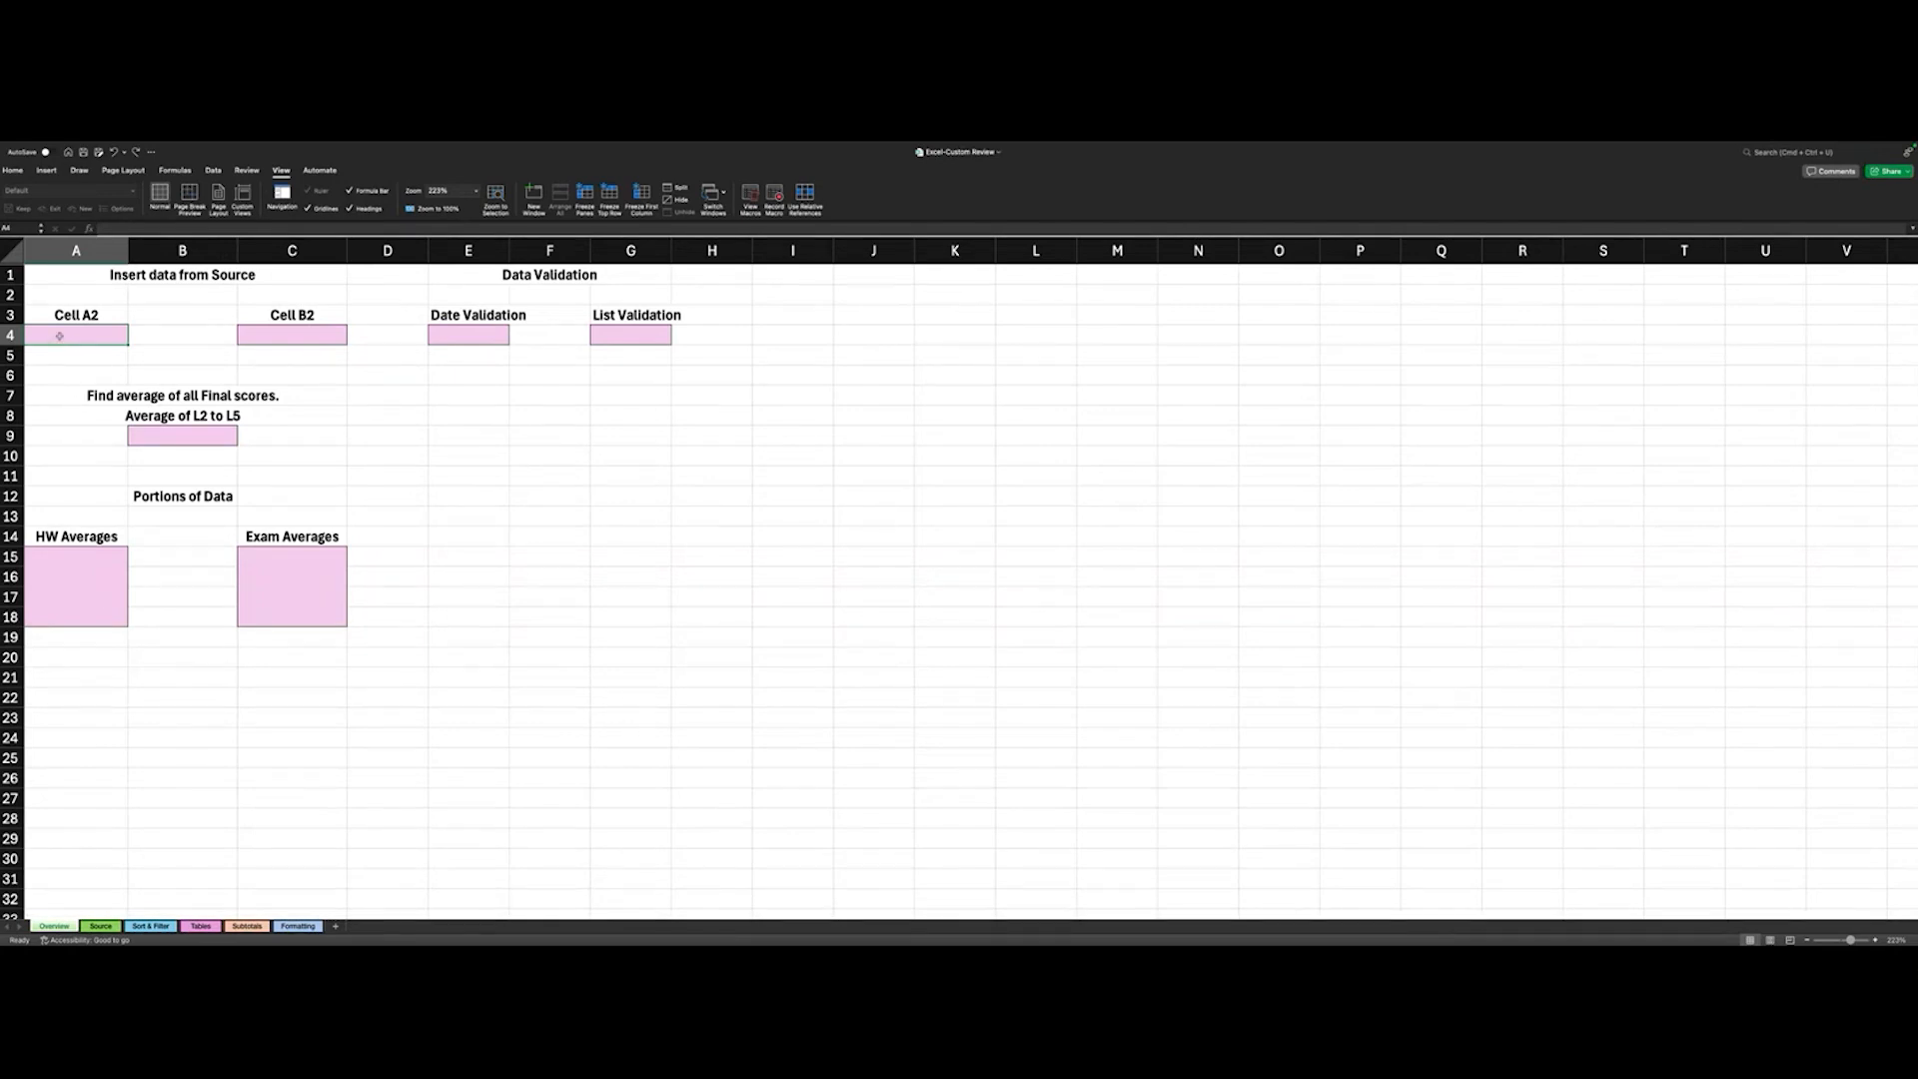
type("=")
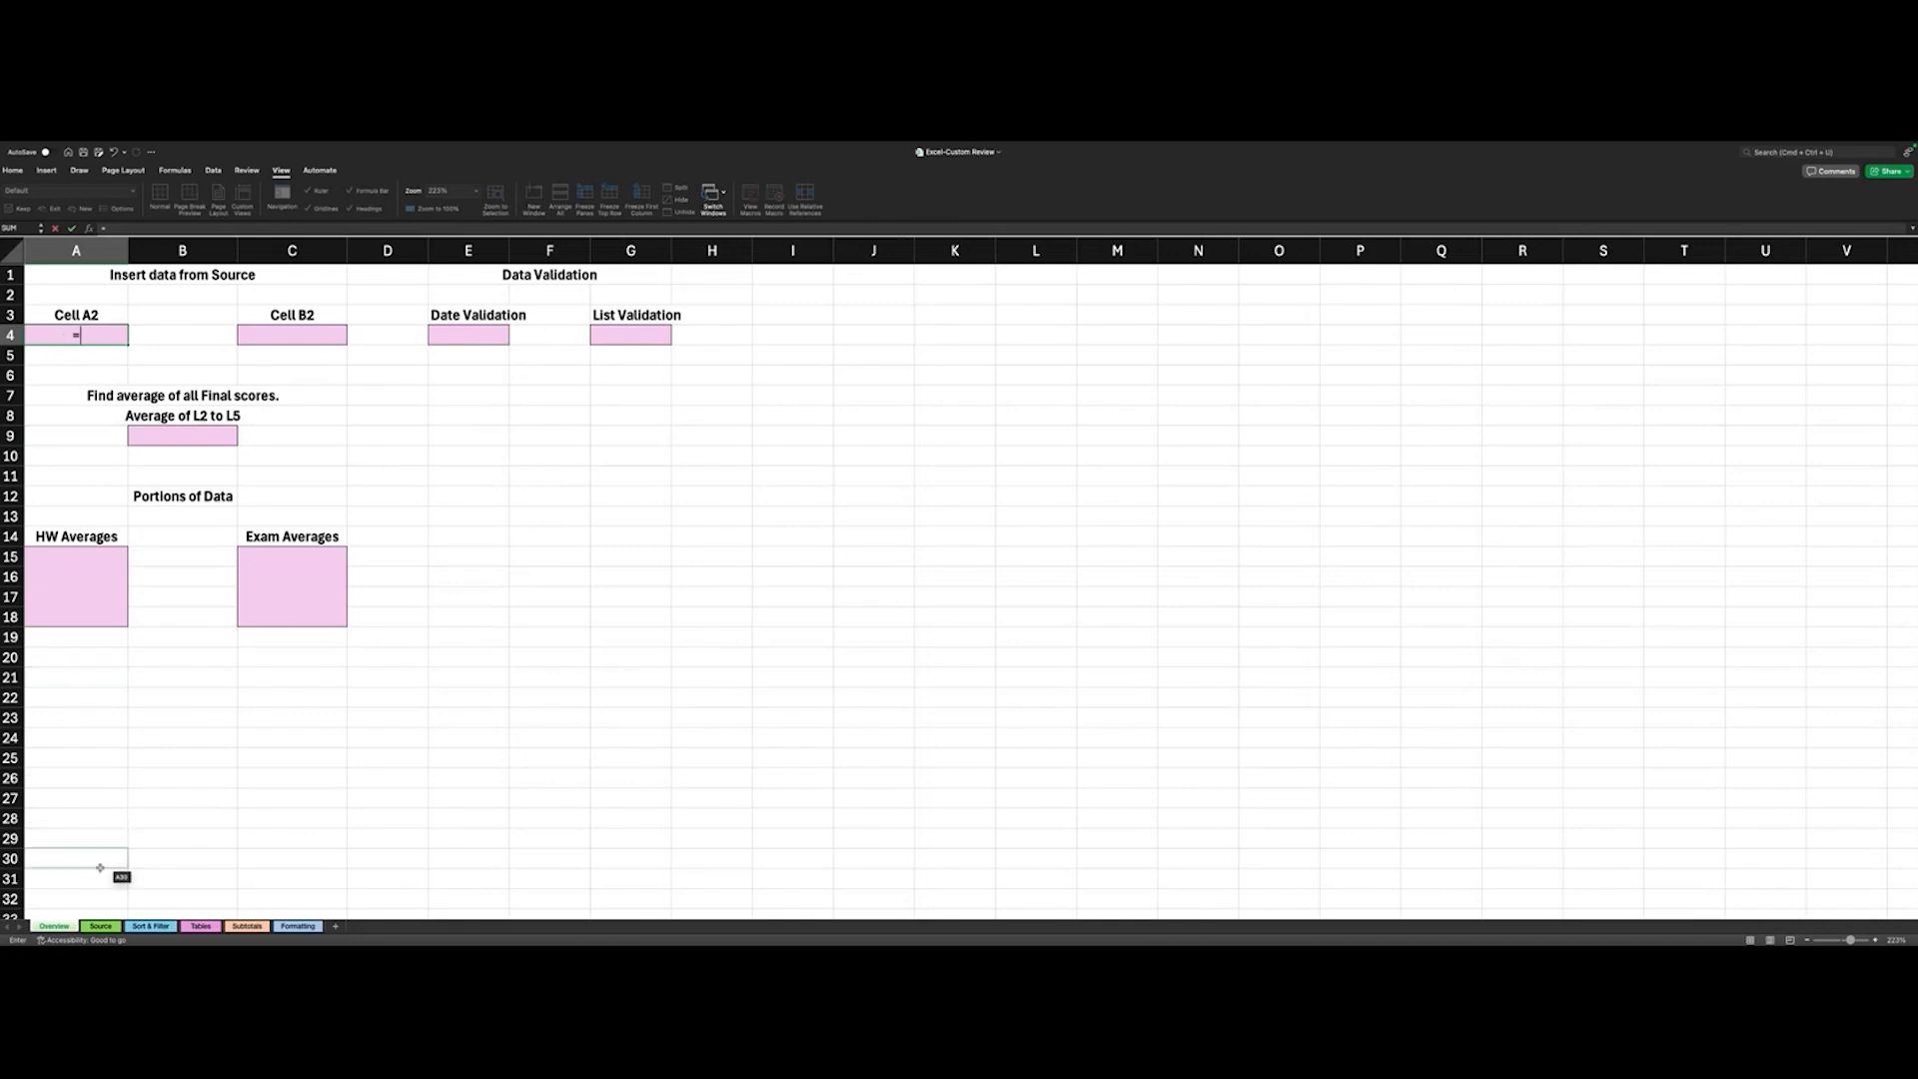
left_click(99, 929)
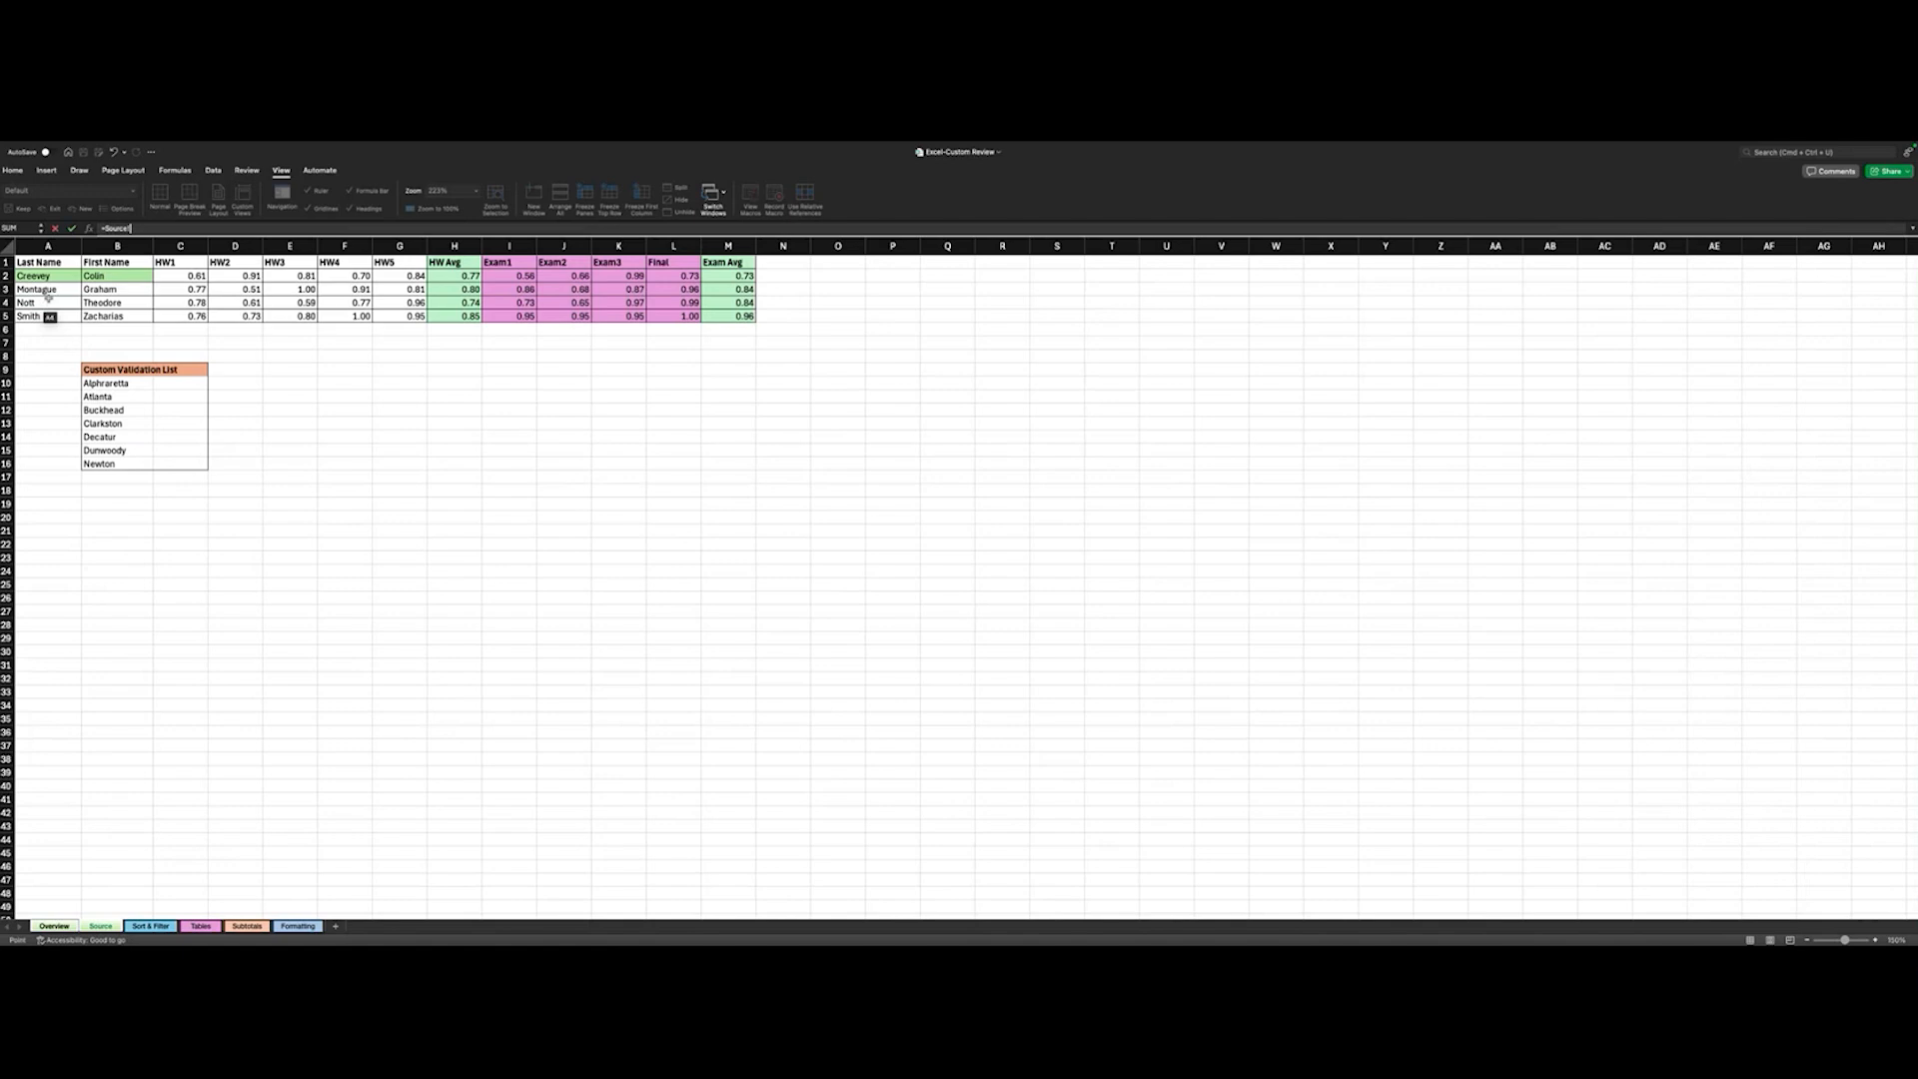
scroll(94, 304, "up", 5)
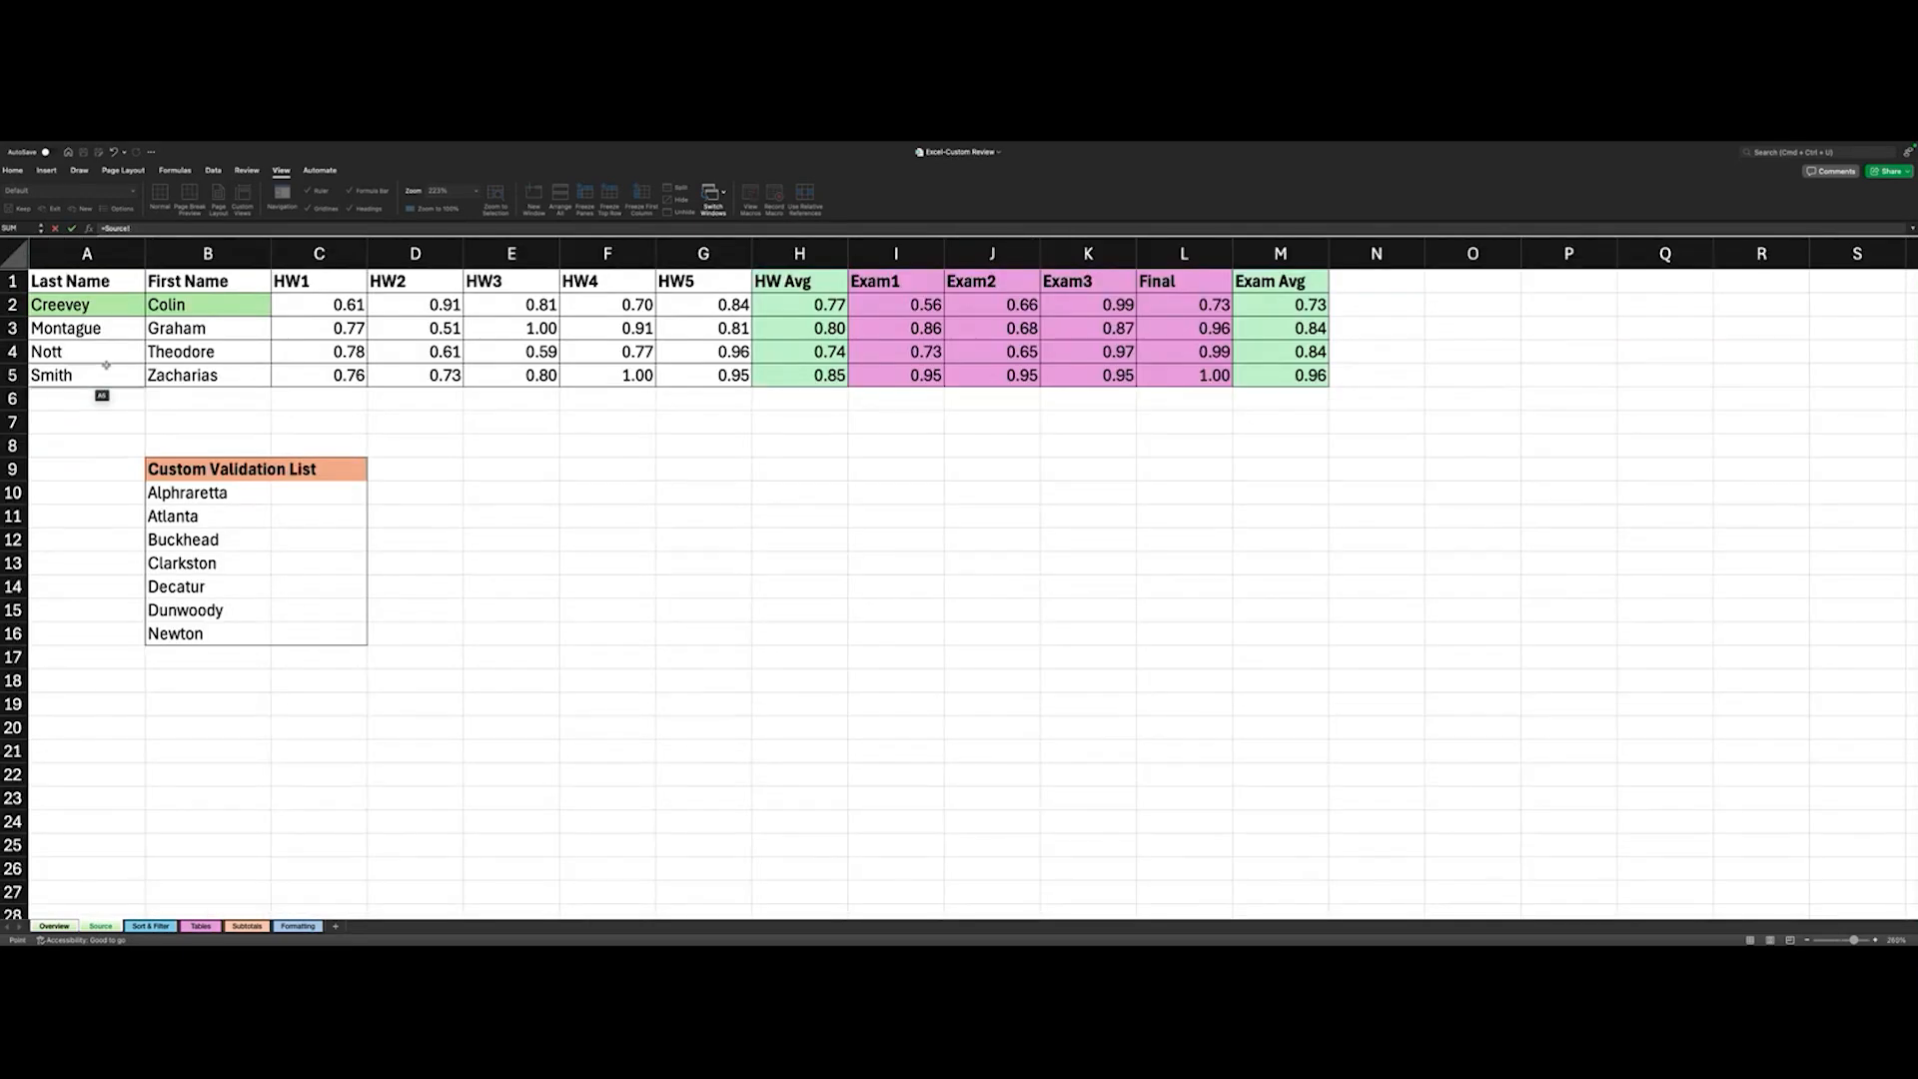
left_click(80, 307)
key("Return")
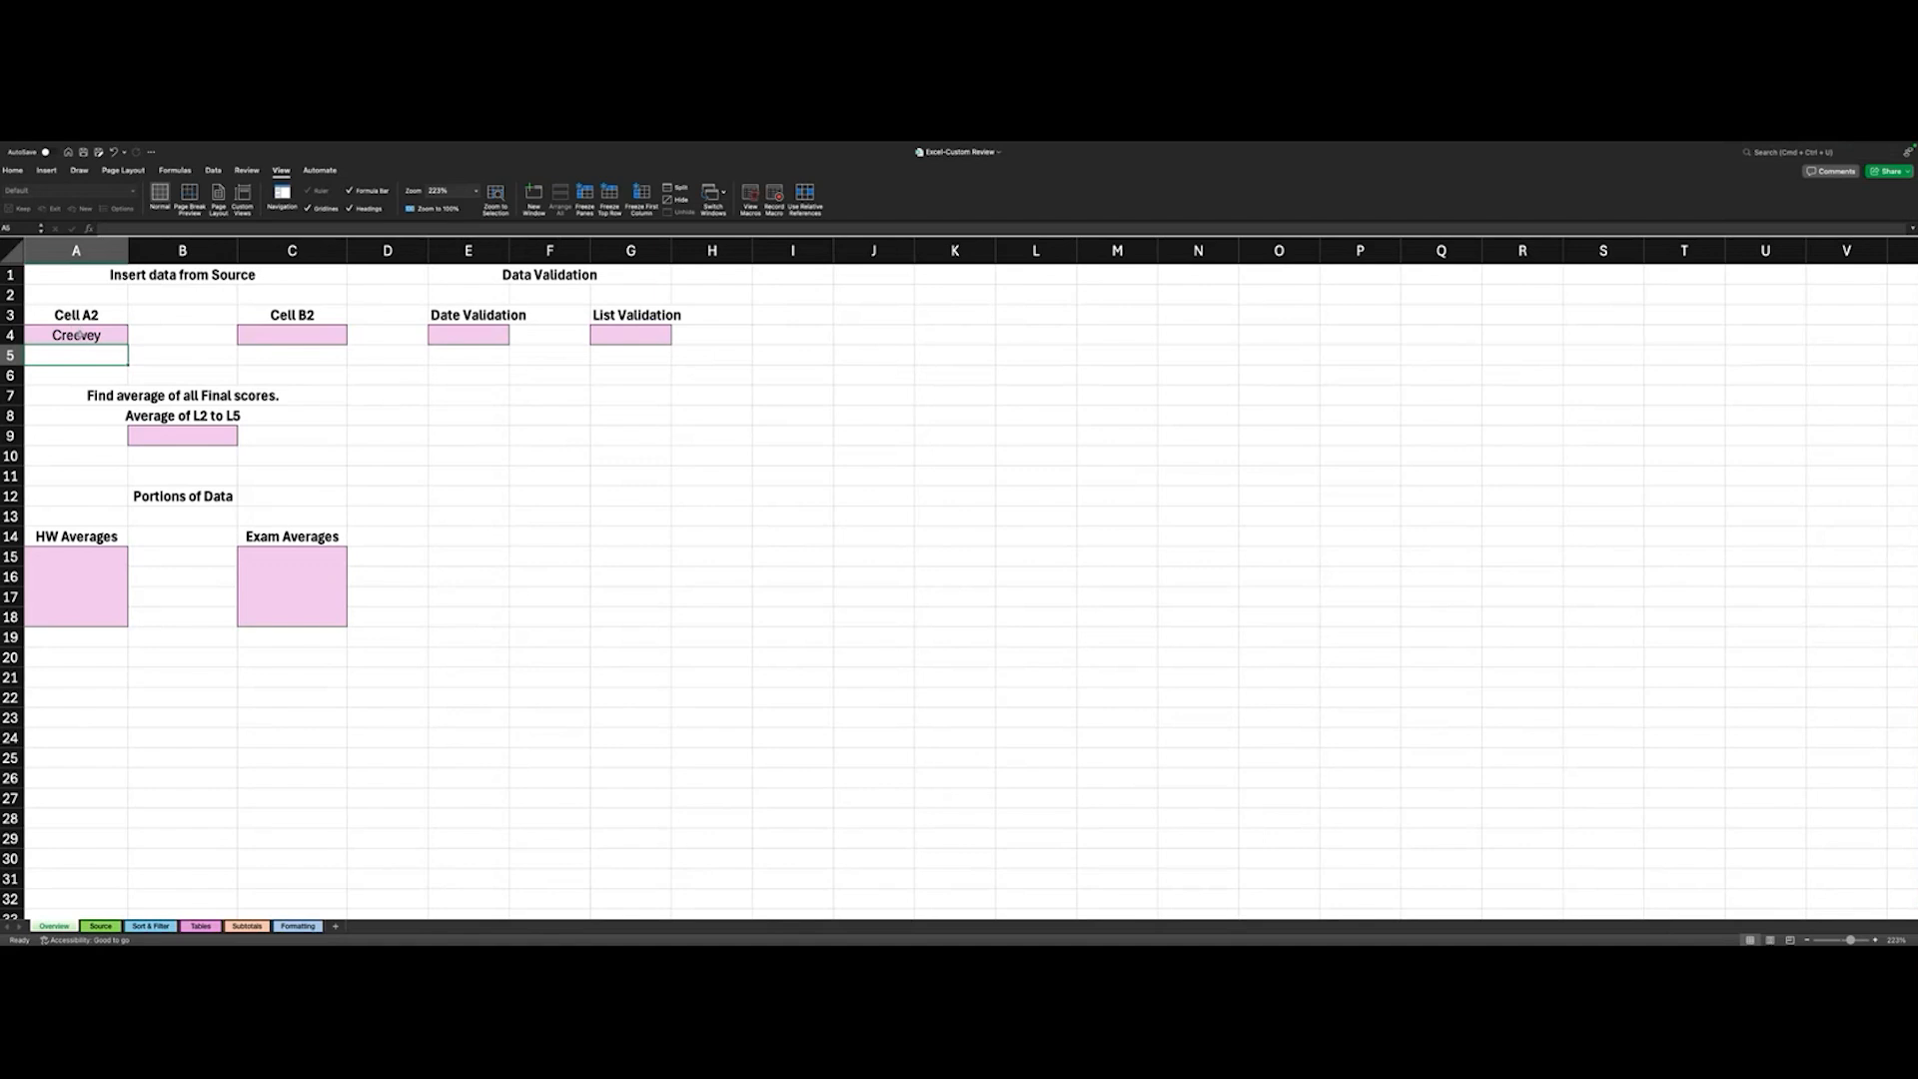
left_click(78, 334)
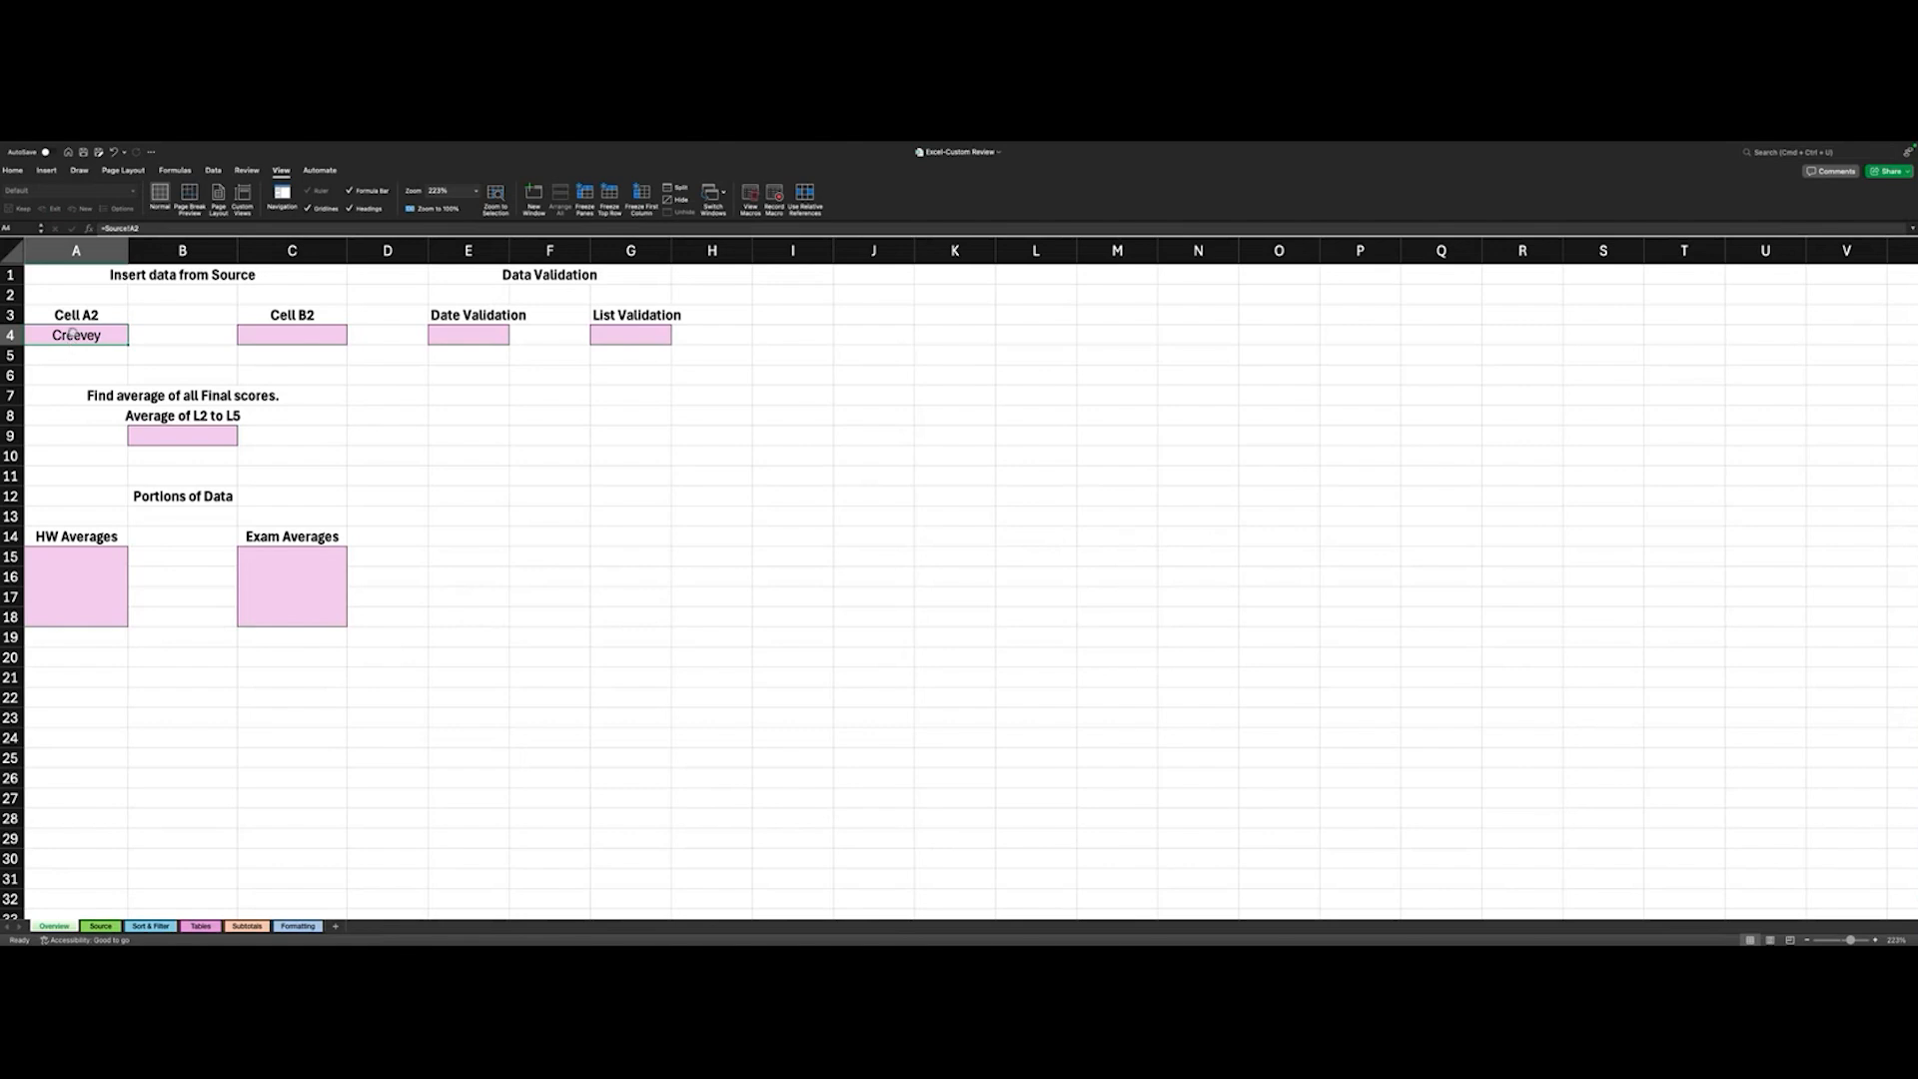
left_click(100, 926)
left_click(60, 927)
left_click(100, 926)
left_click(105, 309)
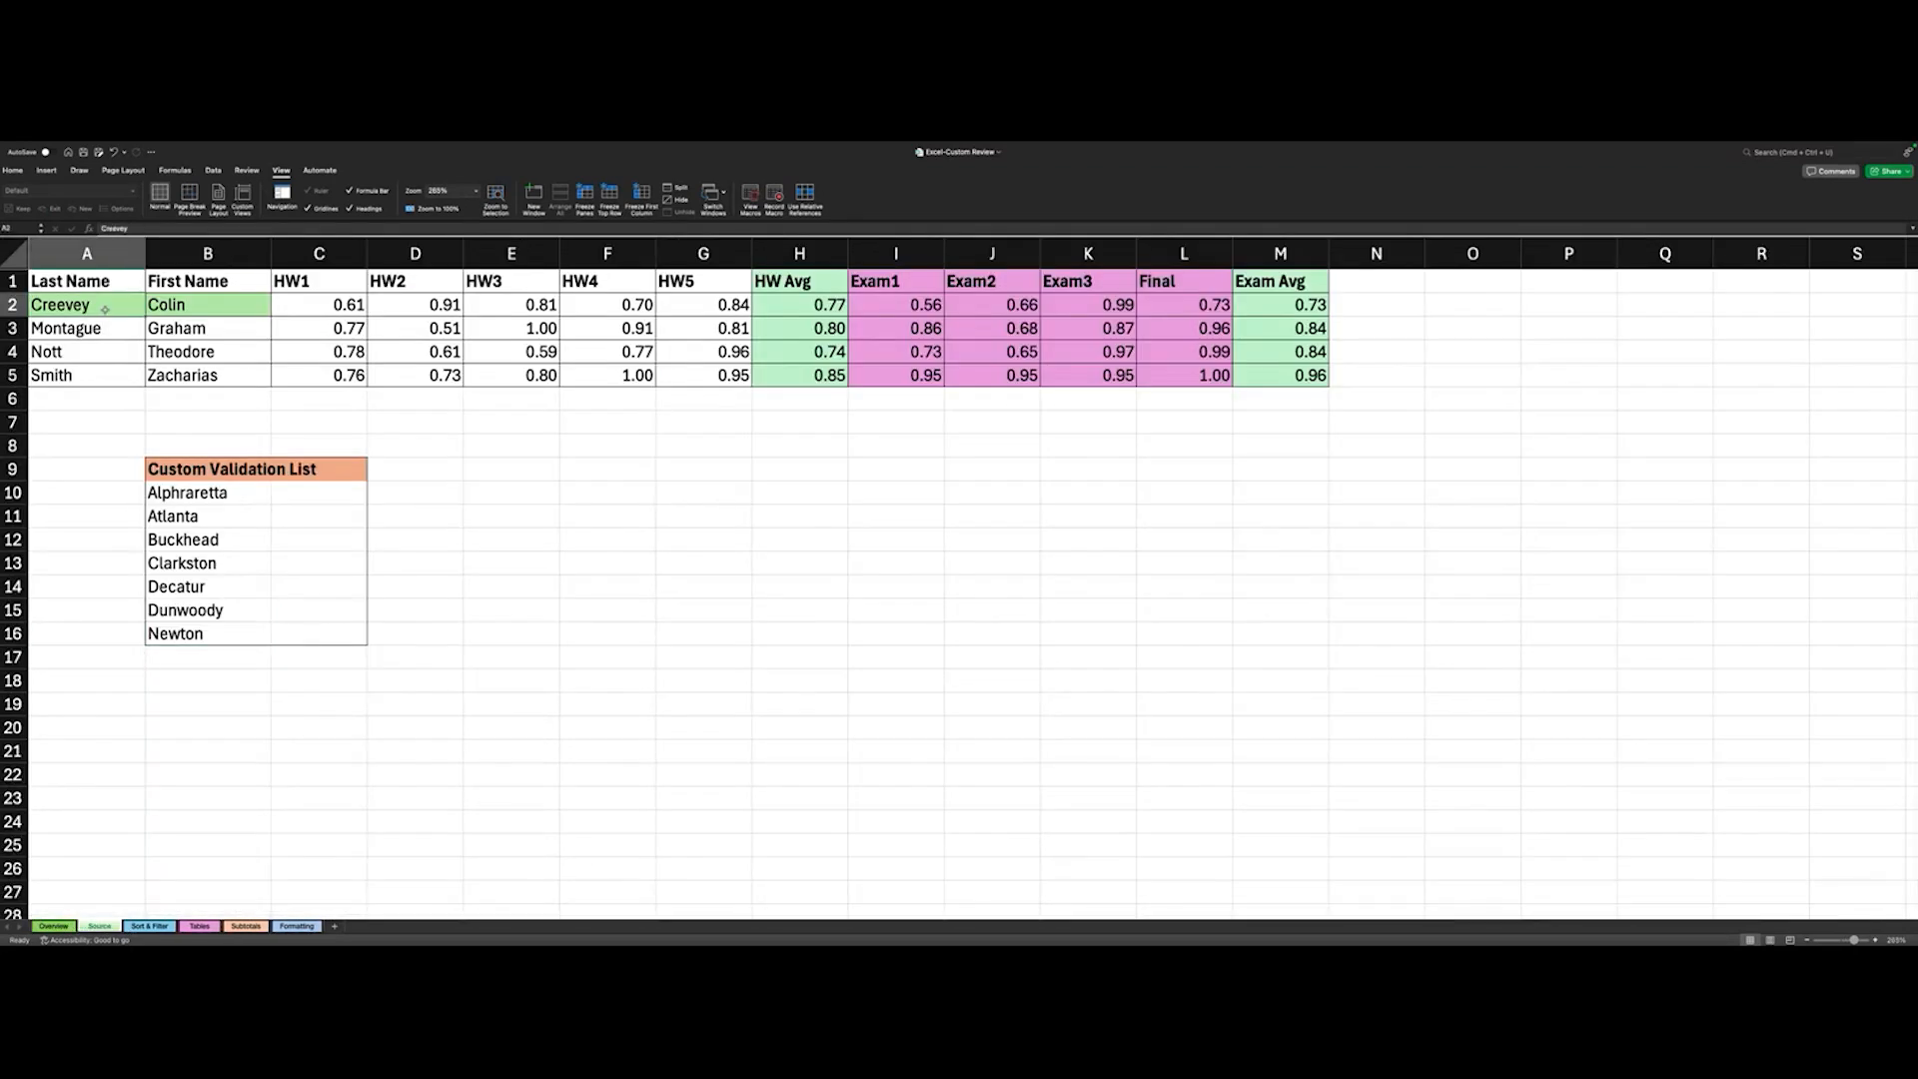
key("Return")
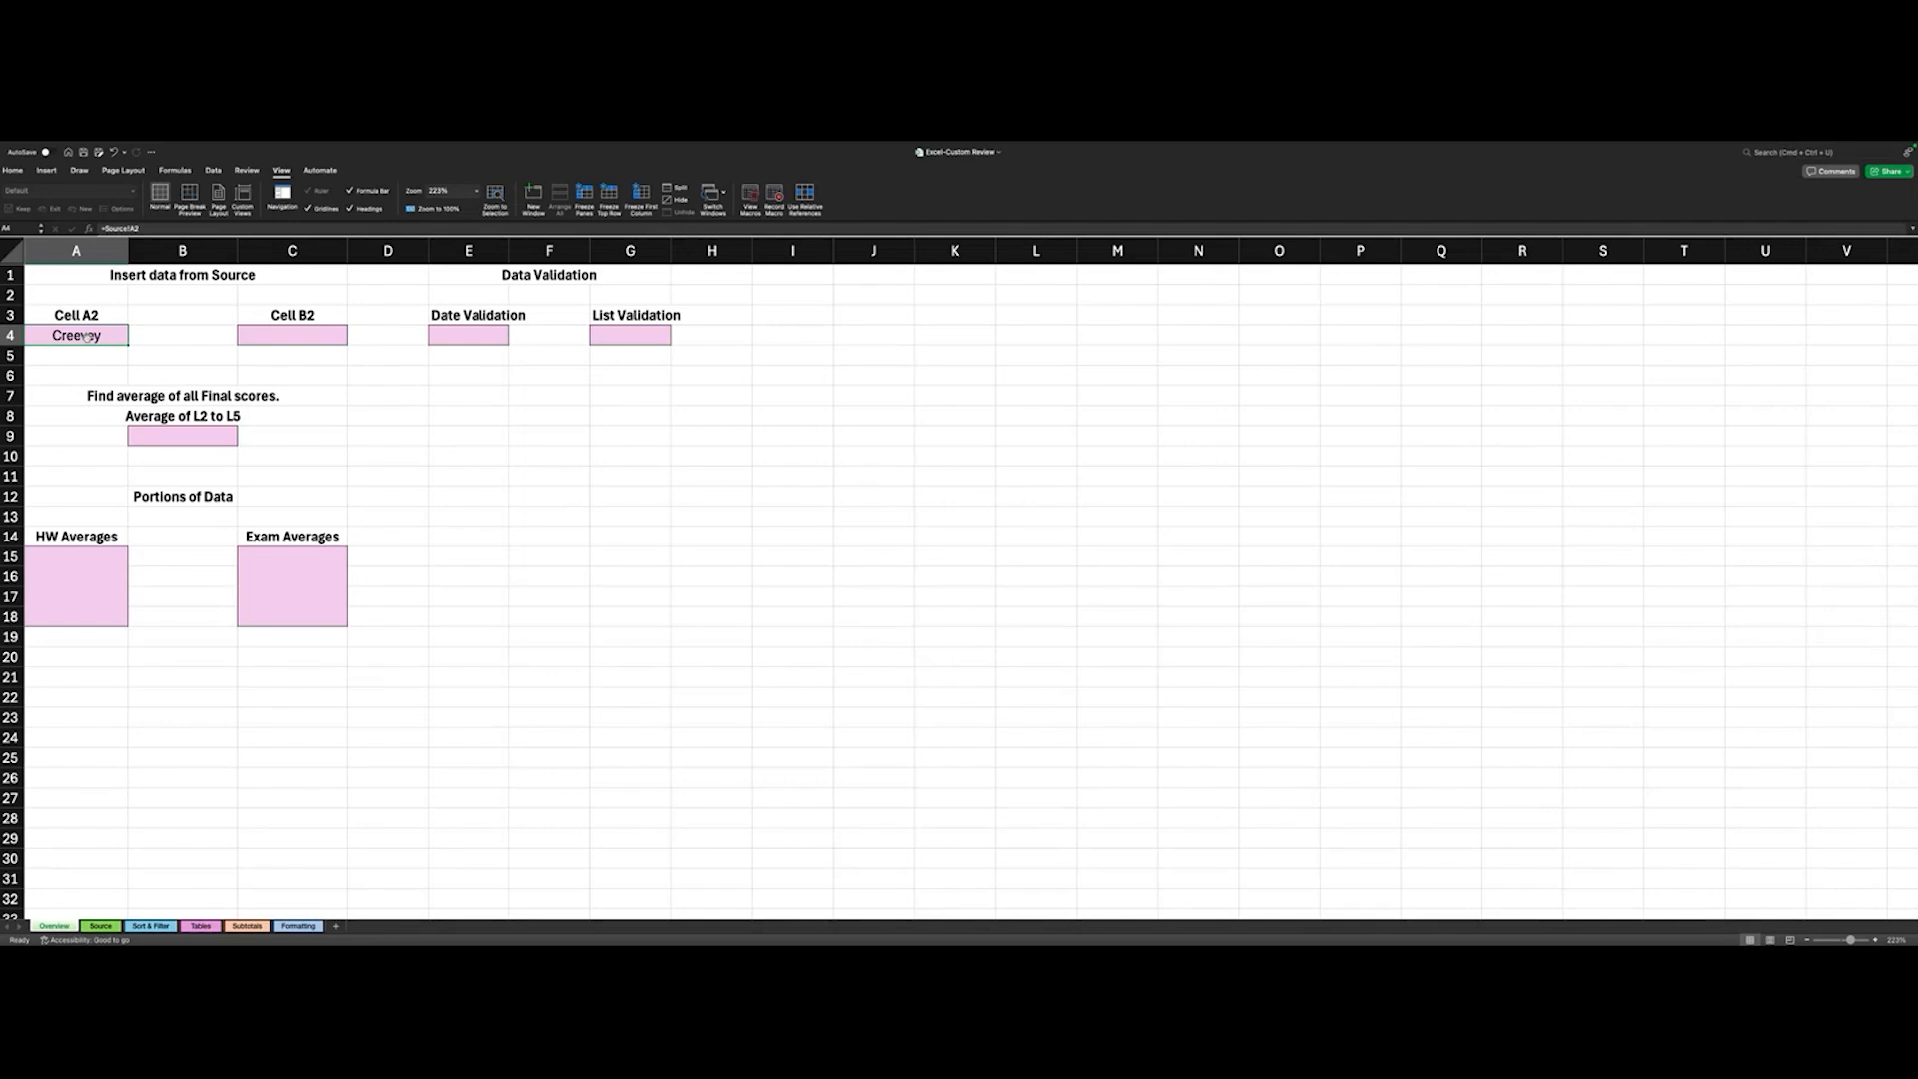
- Replace the last name in cell A2 of the Source sheet with a different name and return to the Overview sheet
left_click(98, 926)
double_click(99, 311)
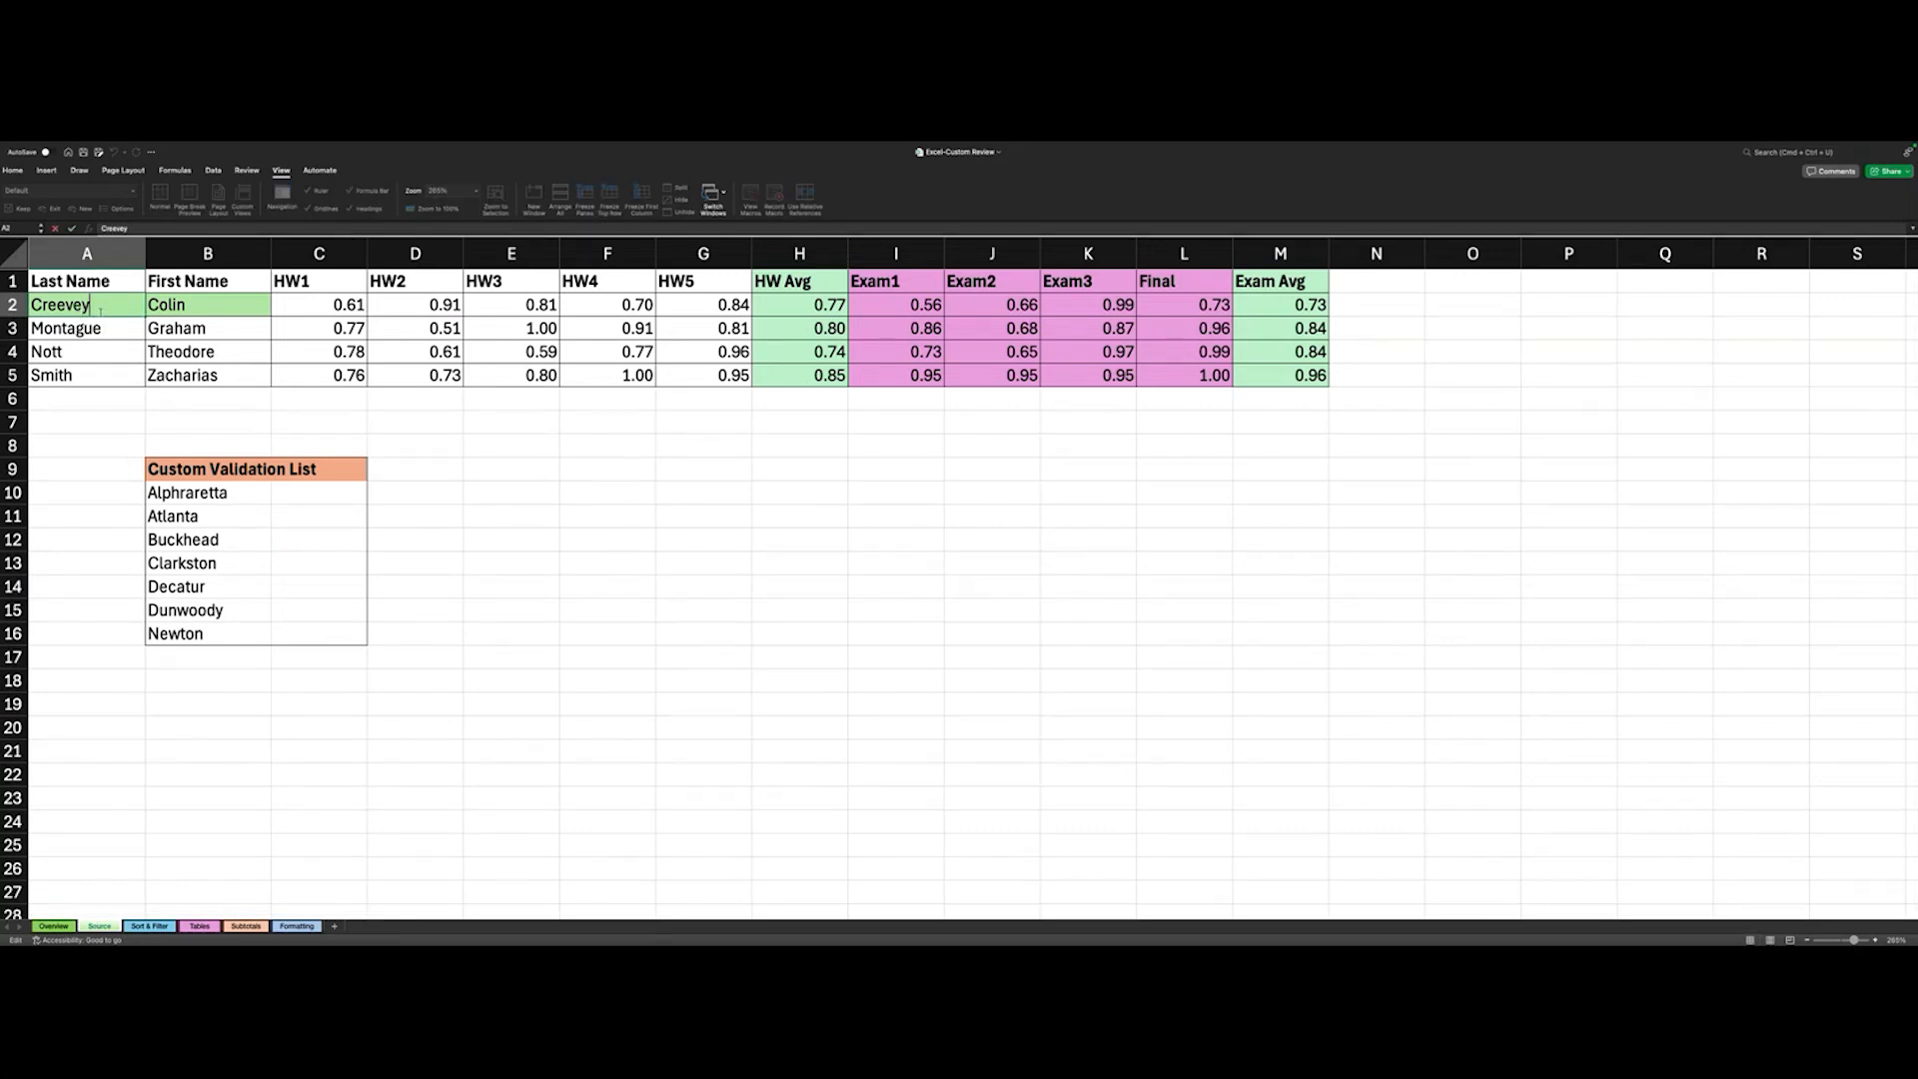
key("BackSpace")
key("BackSpace")
key("BackSpace")
key("BackSpace")
key("BackSpace")
key("BackSpace")
type("Peter")
key("Return")
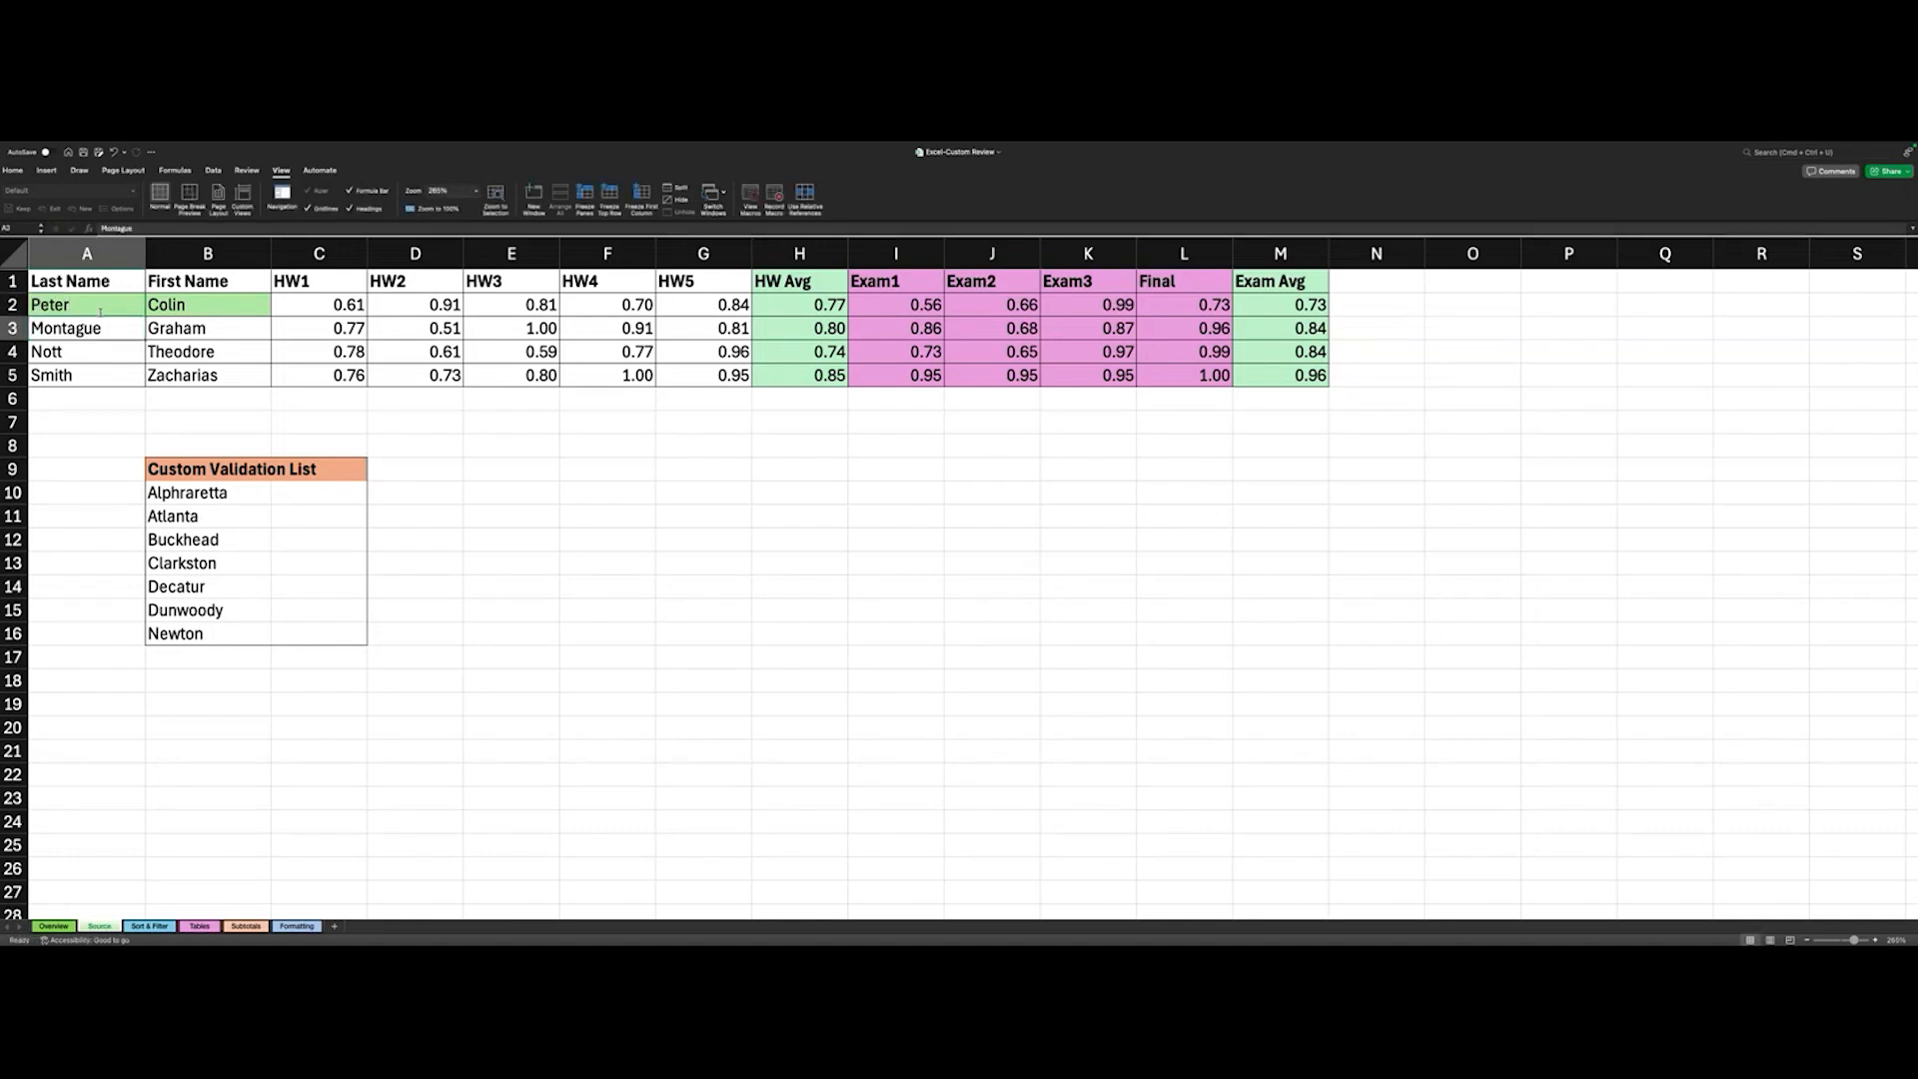
key("ctrl+Page_Up")
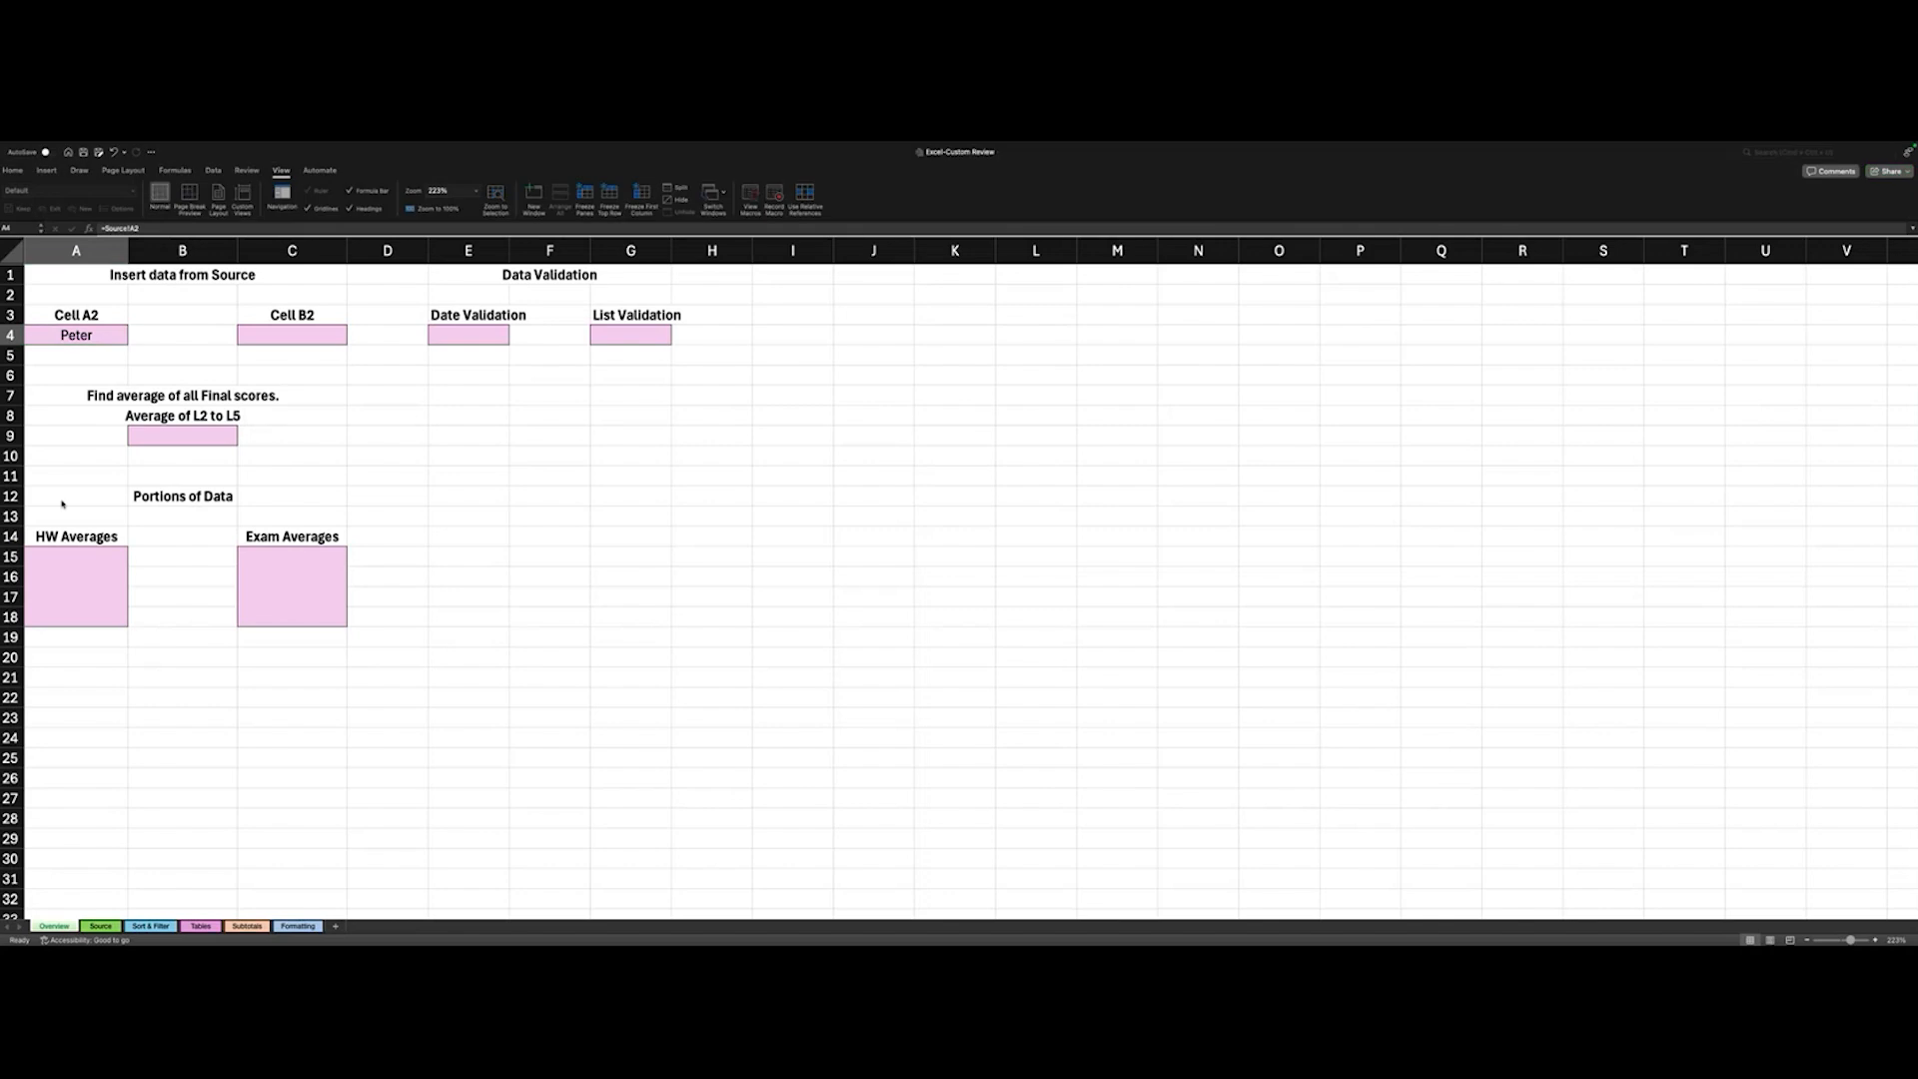
- Inspect the formula in Overview cell A4 and the cell it references on the Source sheet
left_click(164, 230)
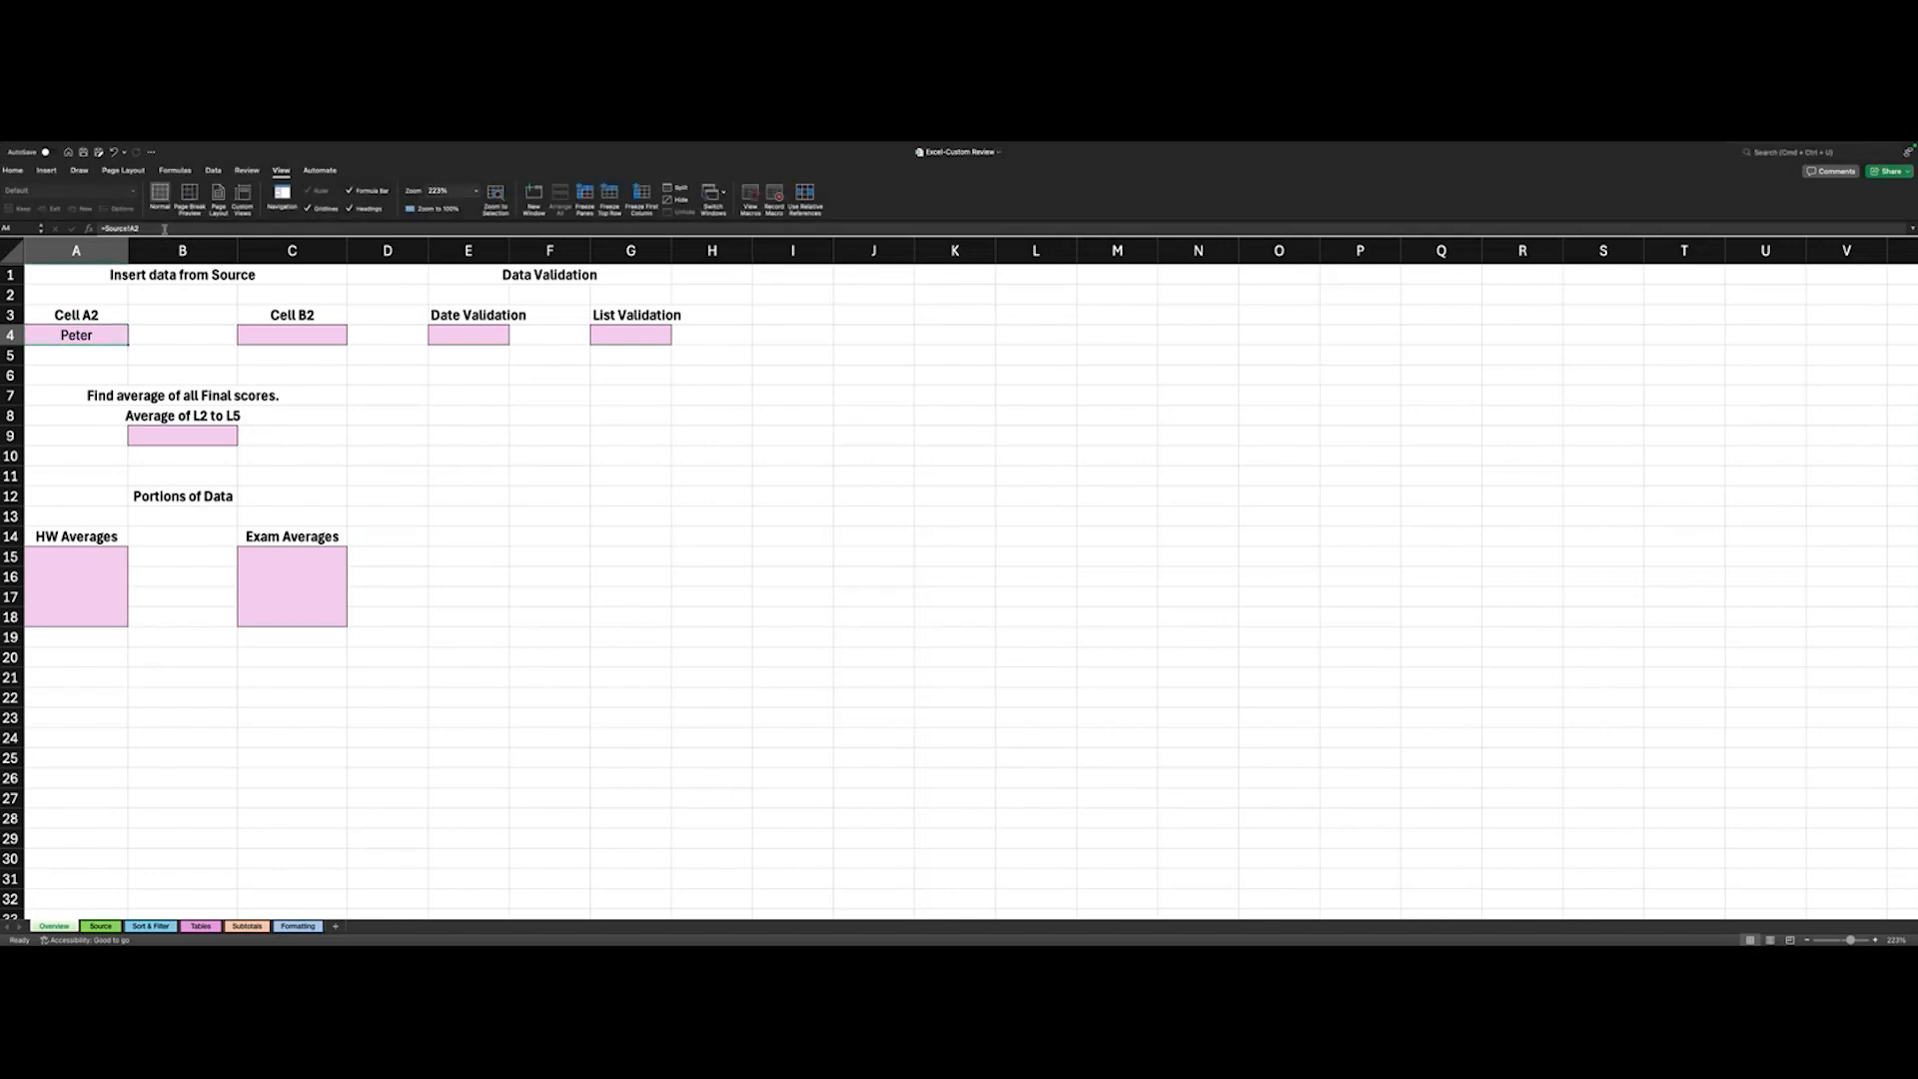
left_click(155, 229)
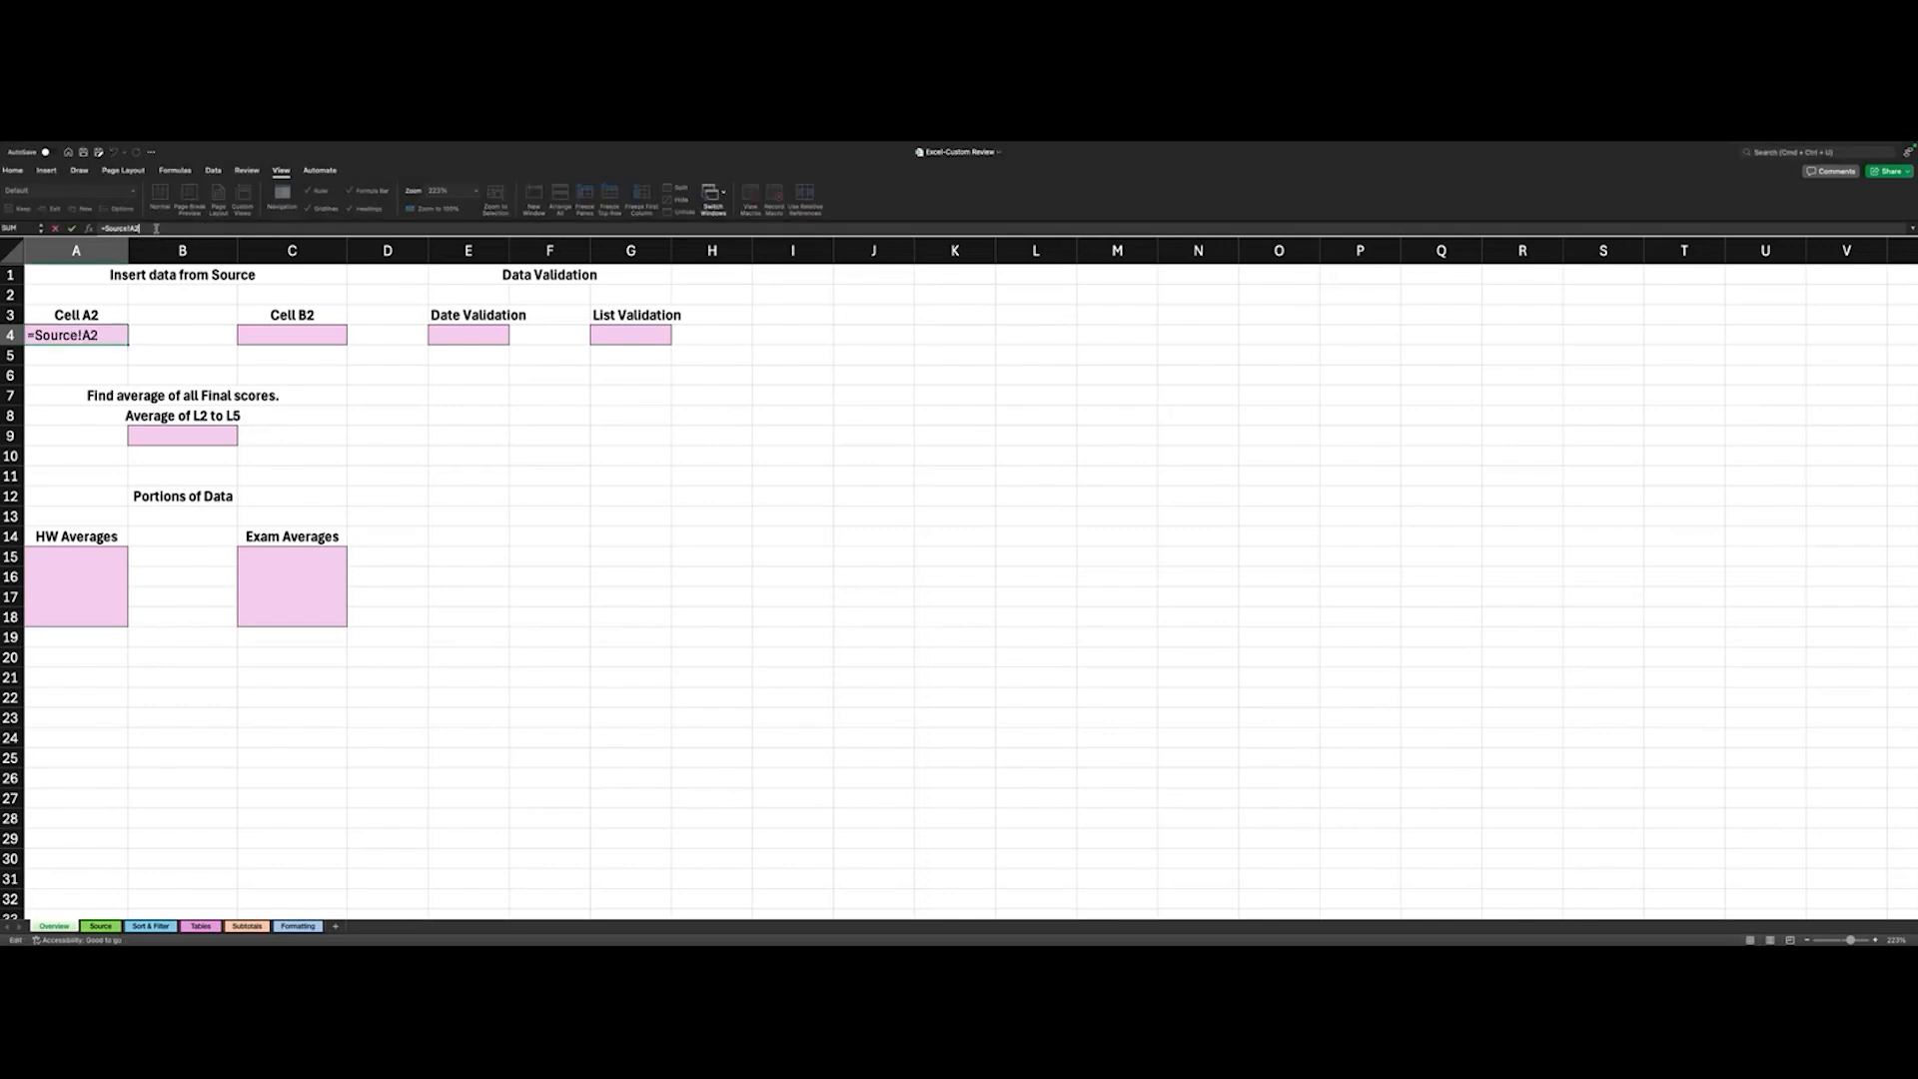
key("Return")
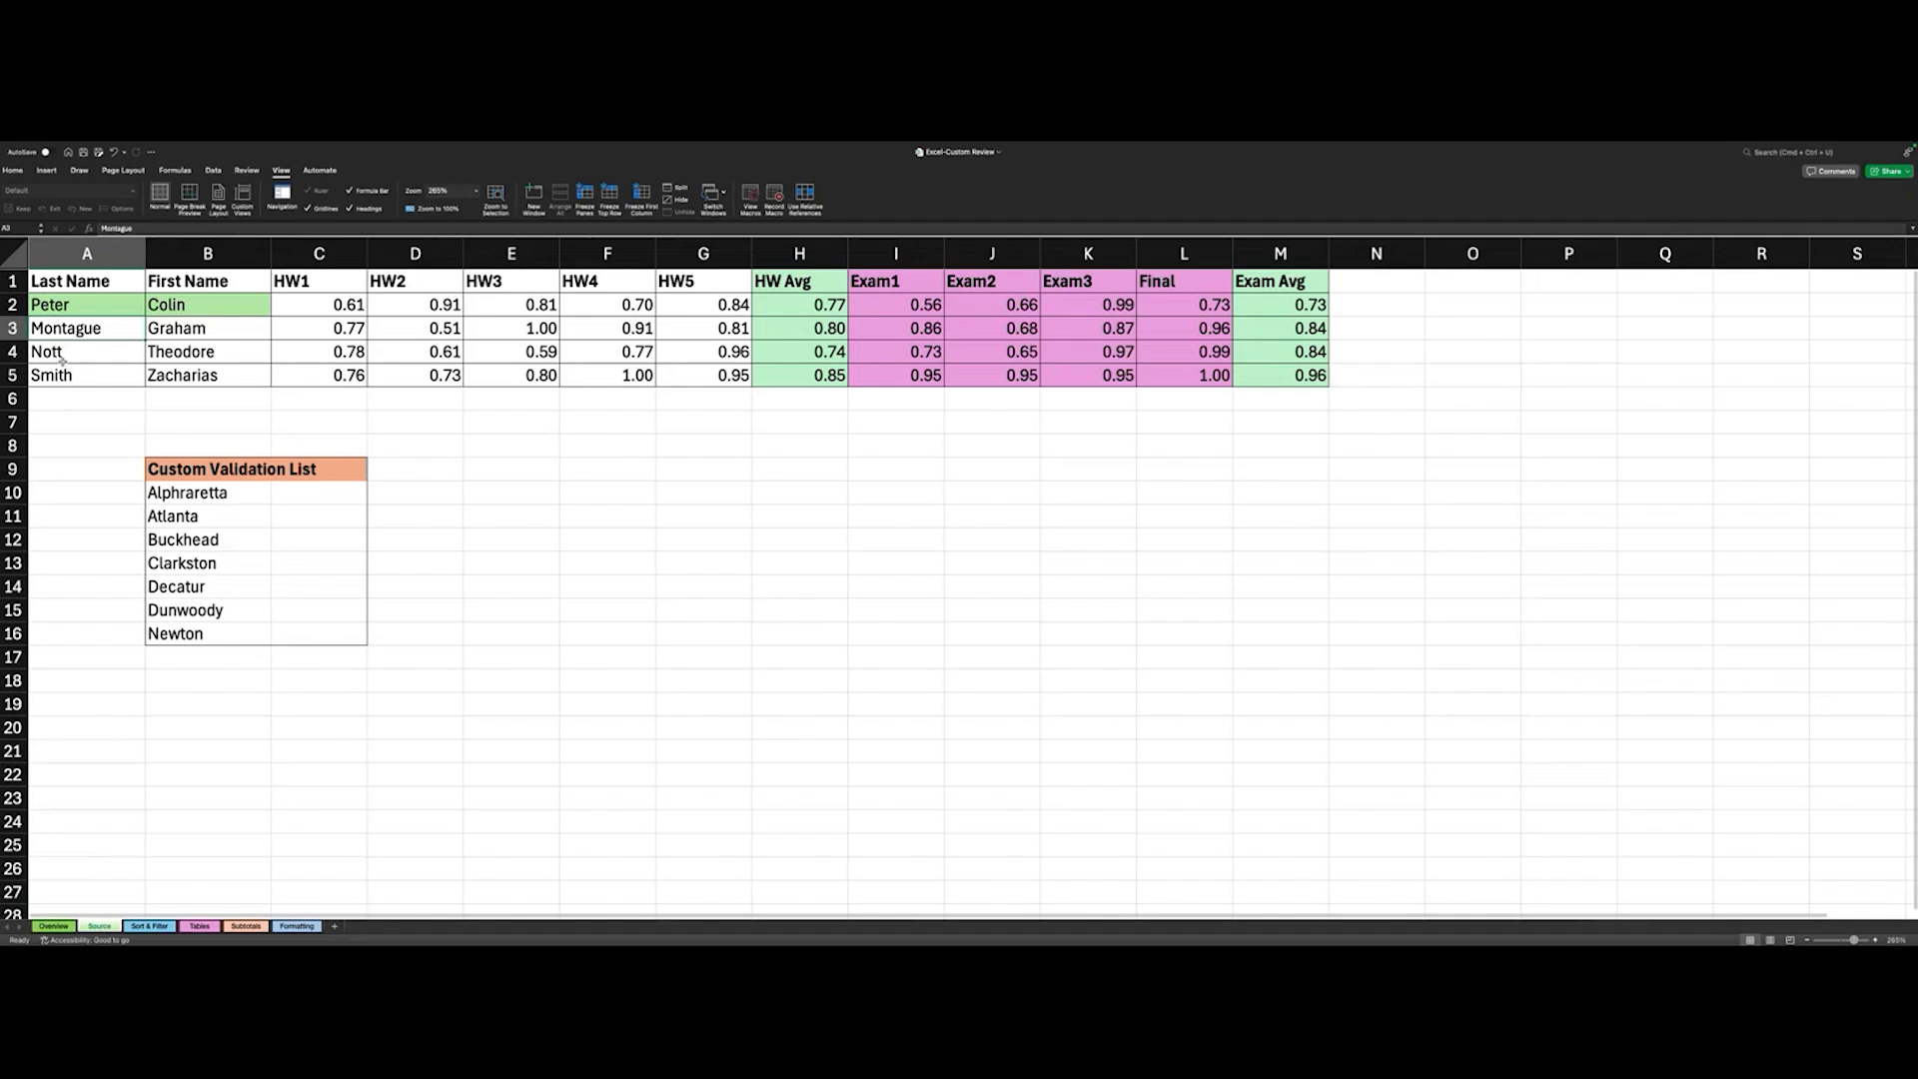
left_click(65, 305)
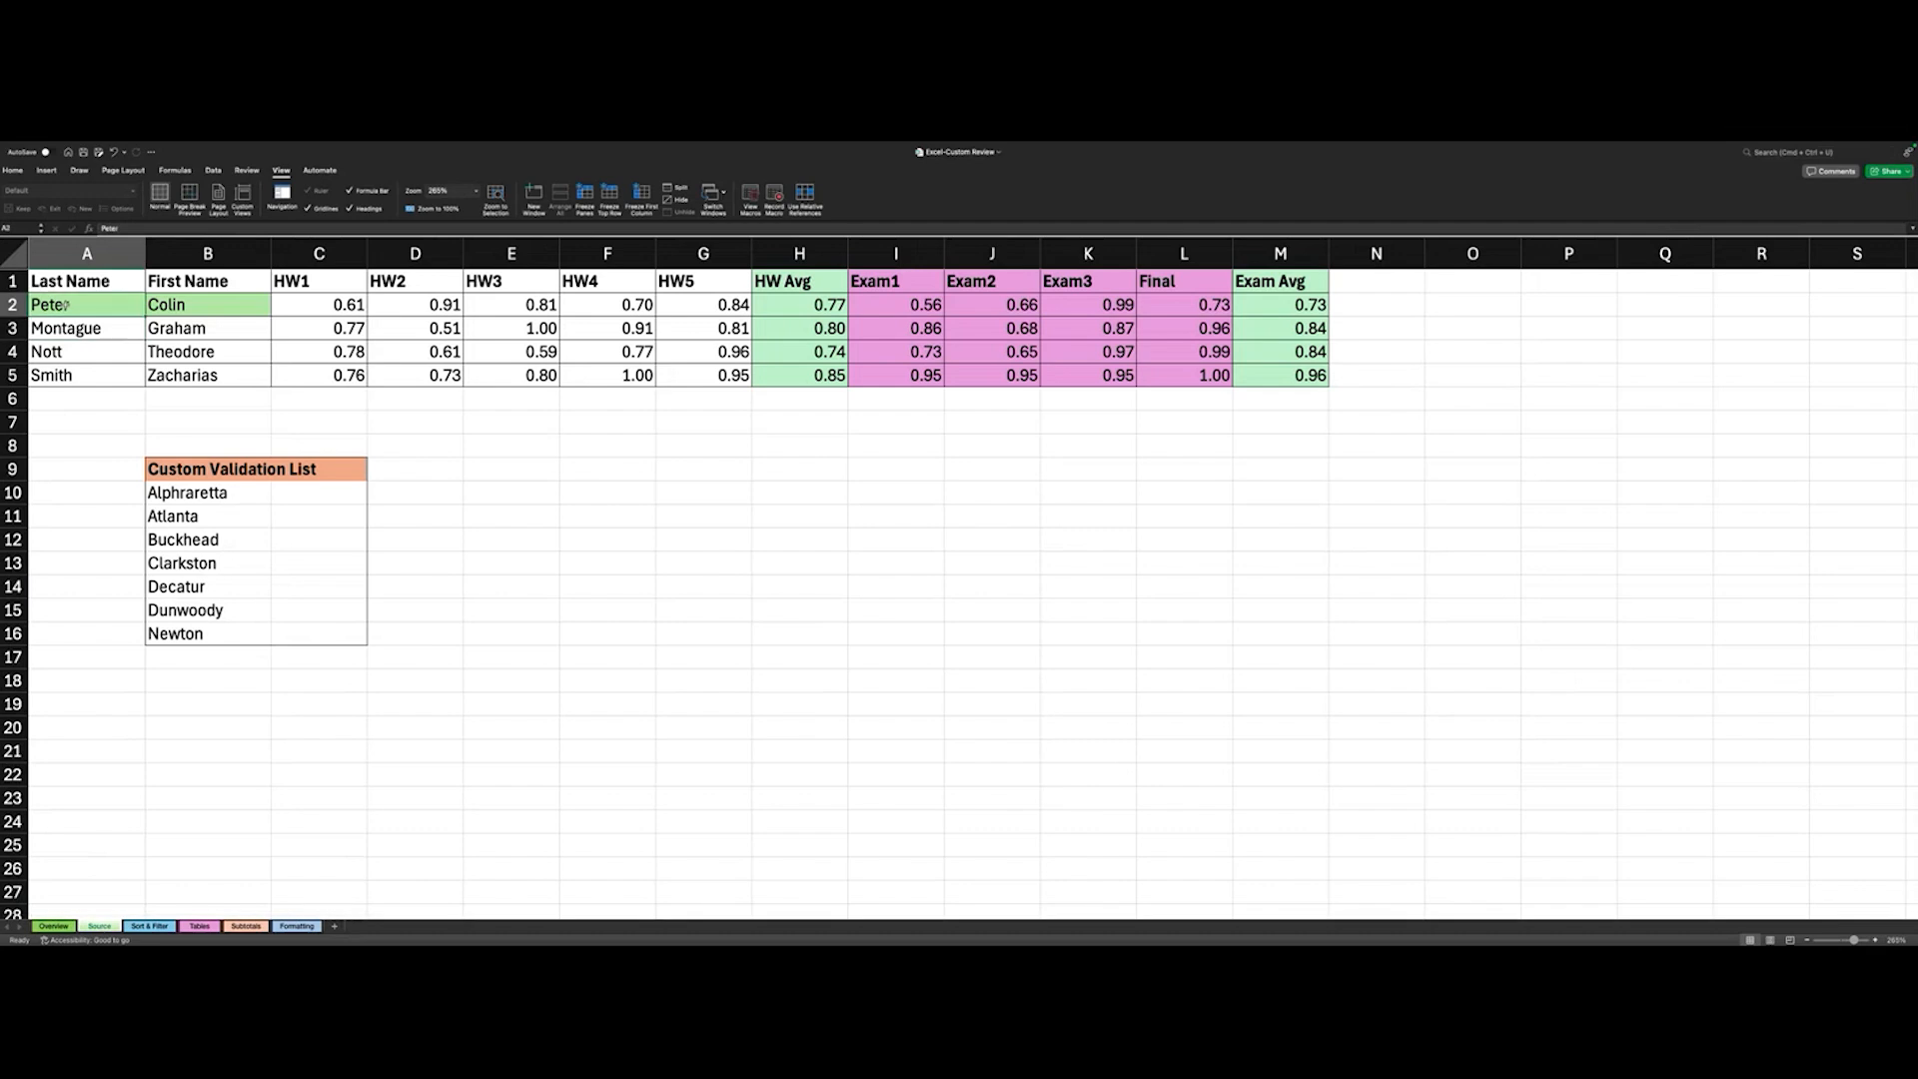
key("Return")
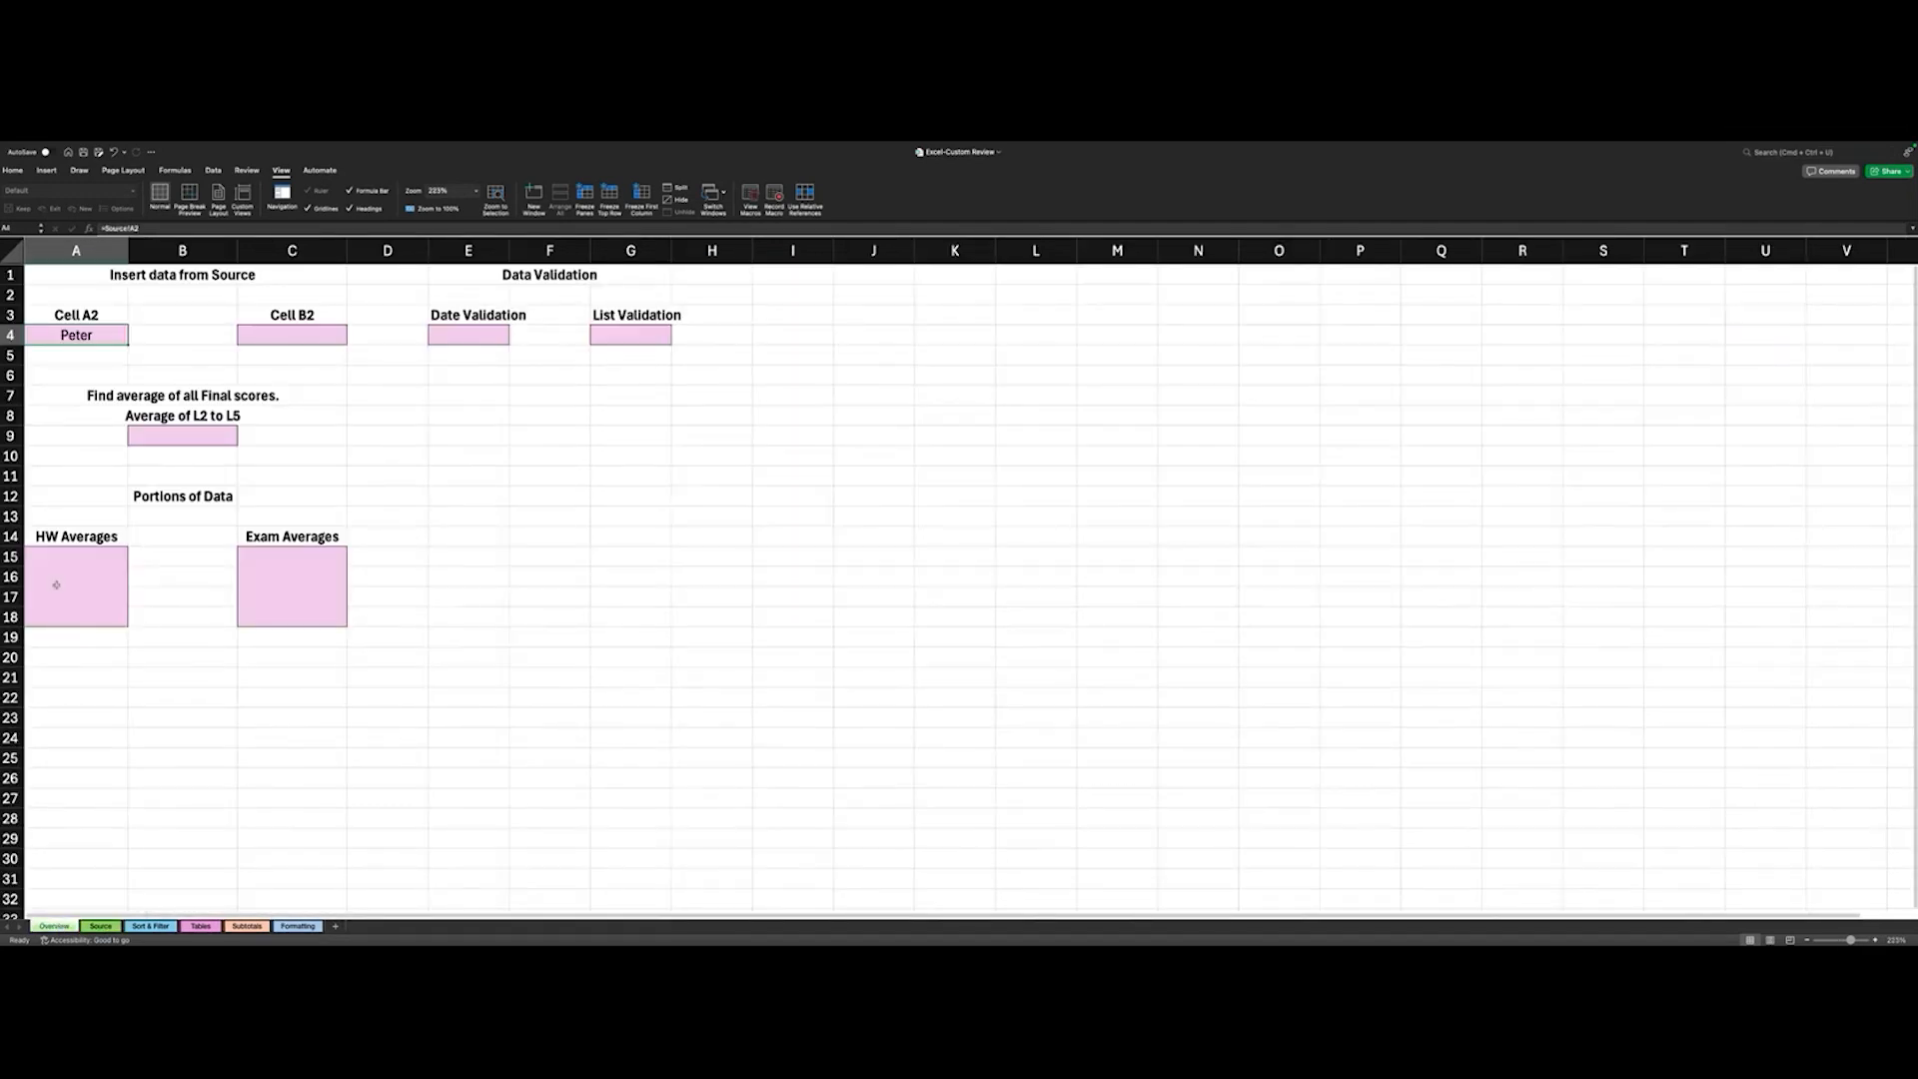
- Rewrite the reference in Overview cell A4 manually as =Source!A2
double_click(60, 336)
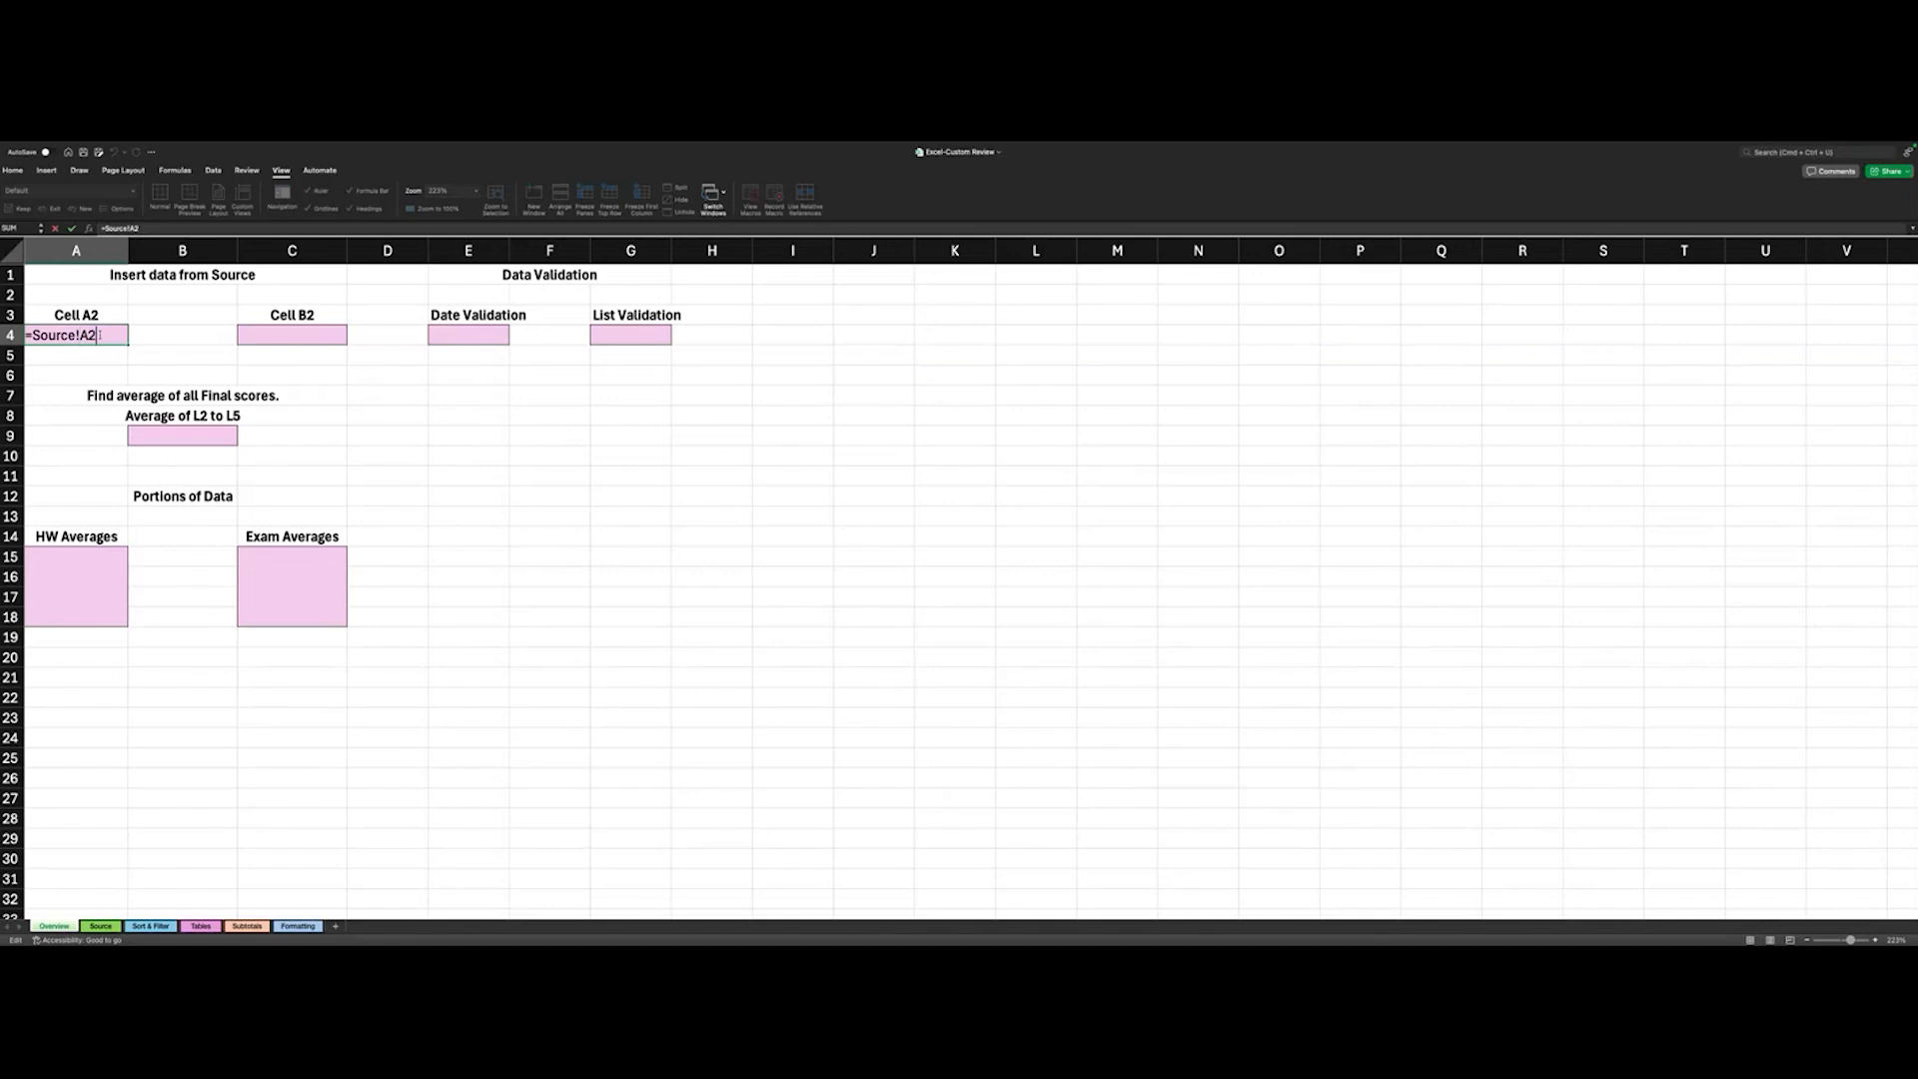
key("BackSpace")
key("BackSpace")
key("BackSpace")
key("BackSpace")
key("BackSpace")
key("BackSpace")
key("BackSpace")
key("BackSpace")
key("BackSpace")
type("Sourcw")
key("BackSpace")
type("e")
type("!A2")
key("Return")
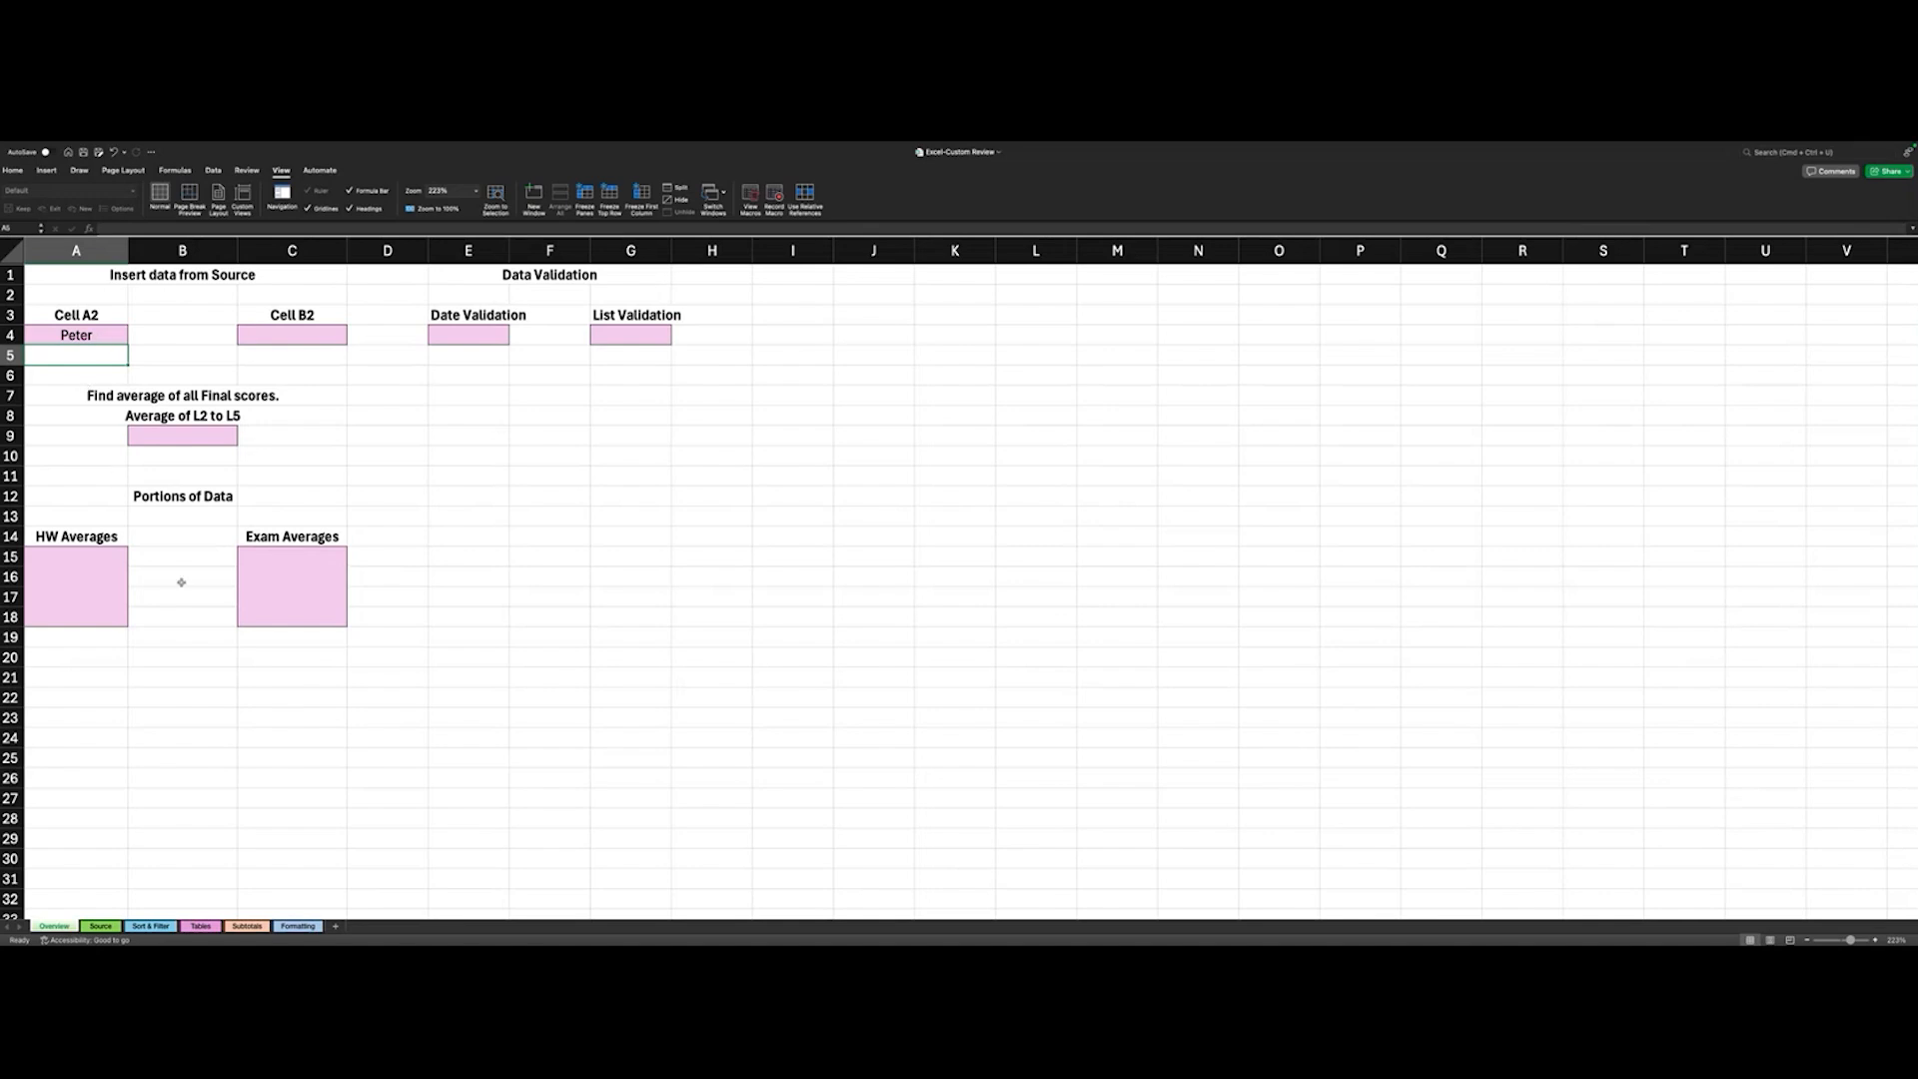
- Check the cell reference of the first student's first name on the Source sheet, then return to the Overview sheet
left_click(101, 926)
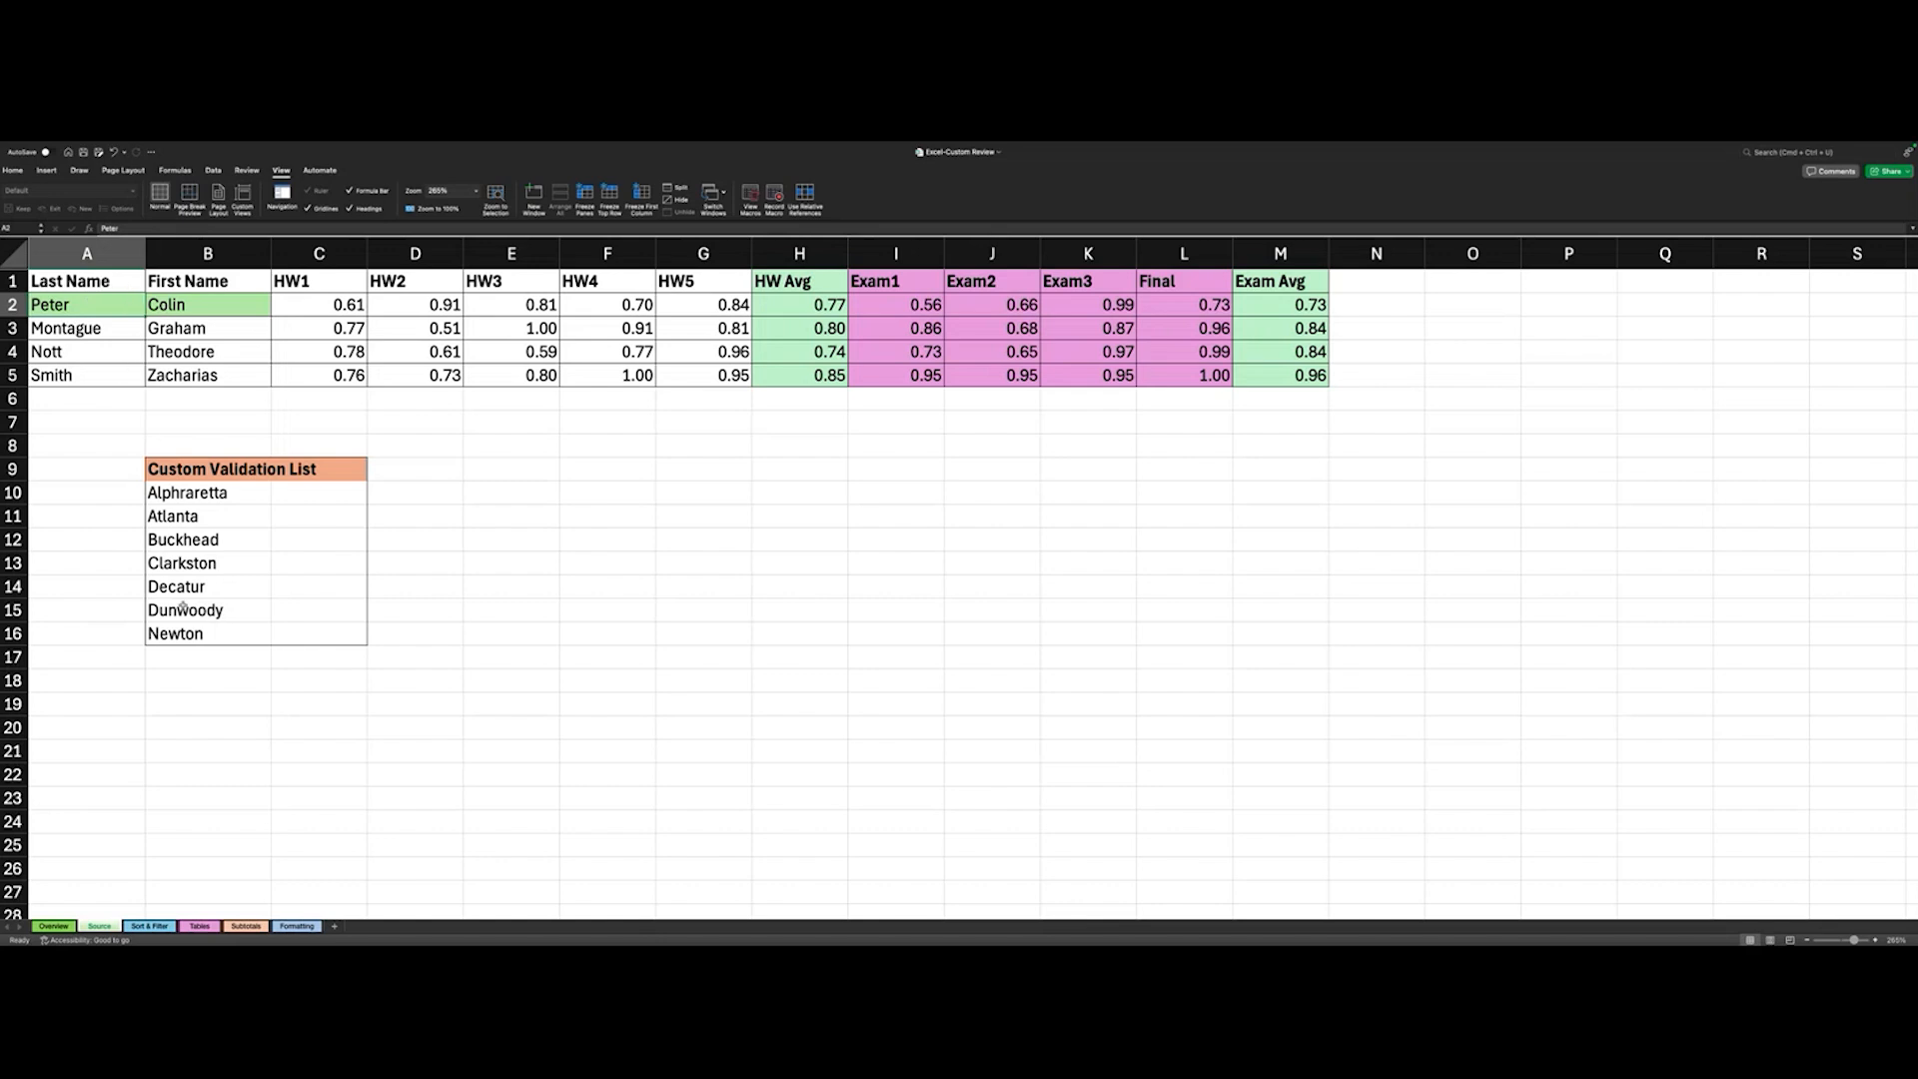
left_click(53, 927)
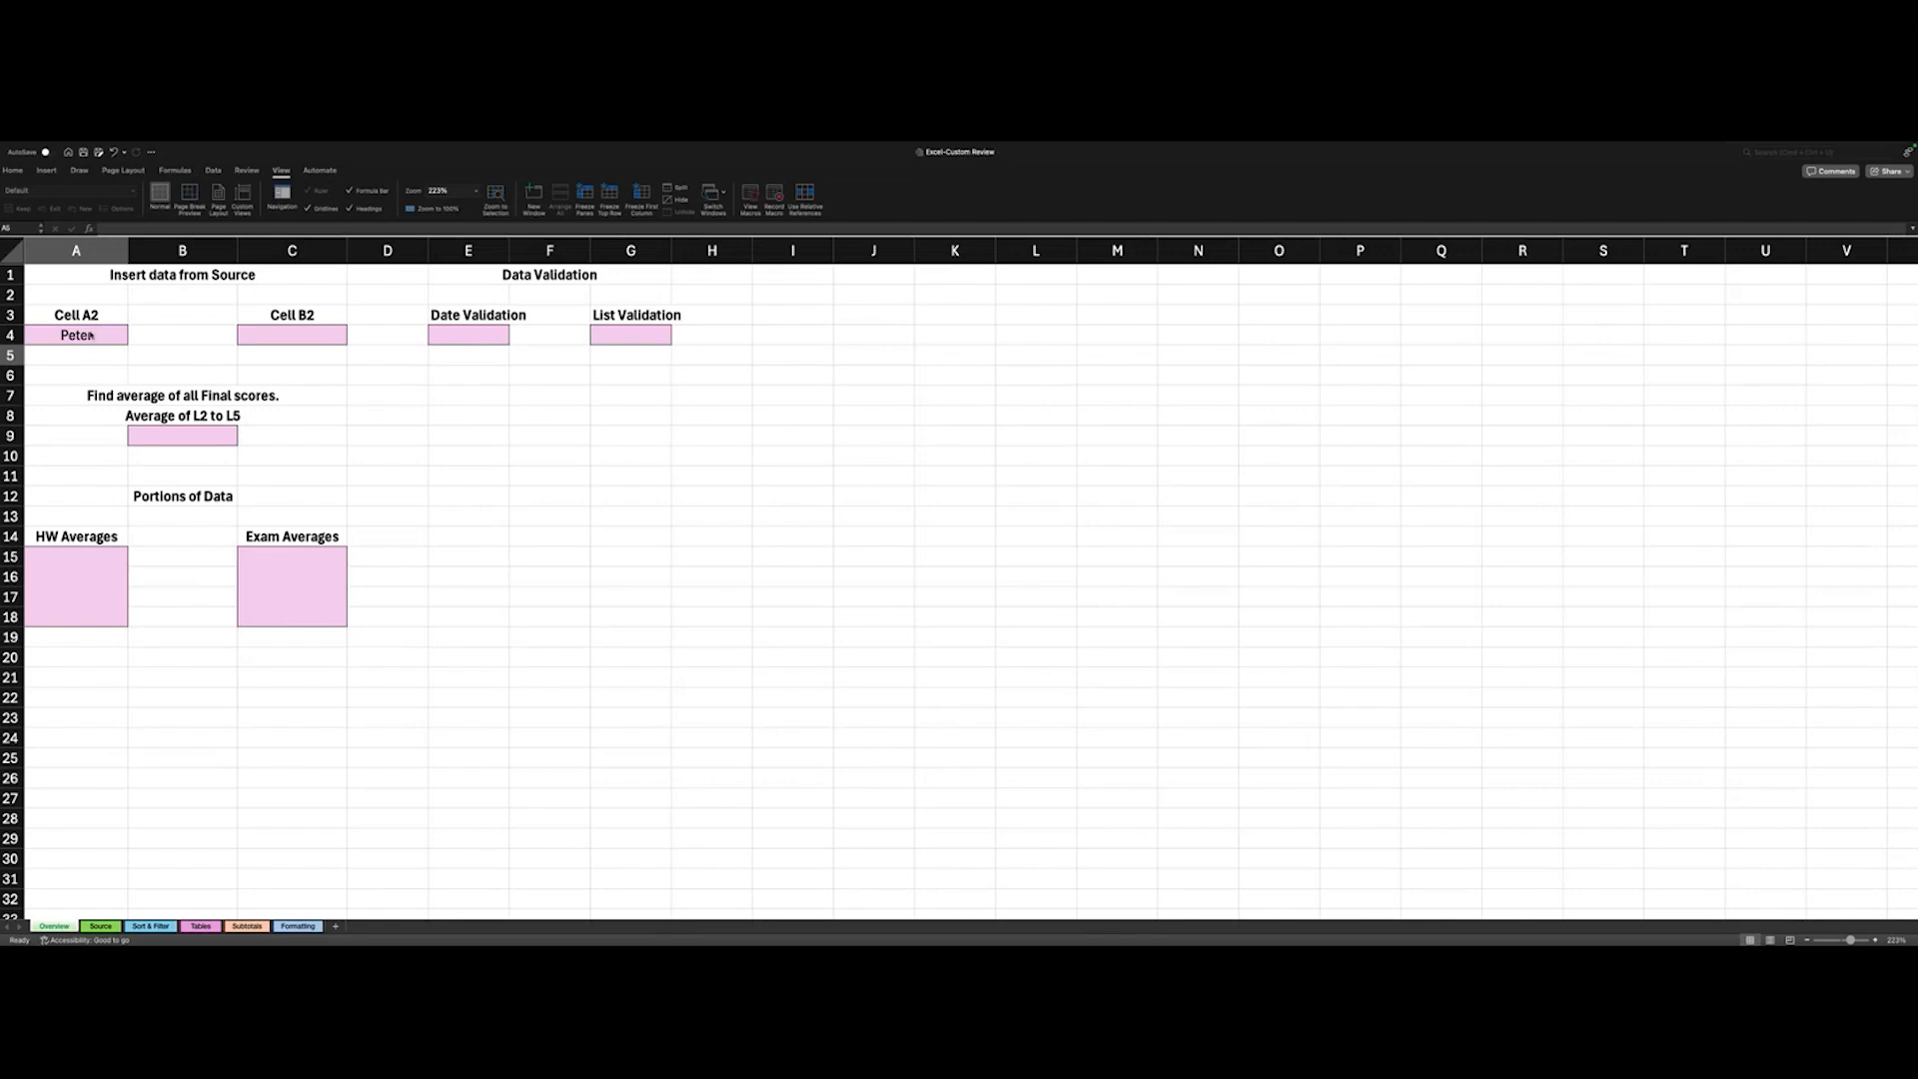
left_click(272, 332)
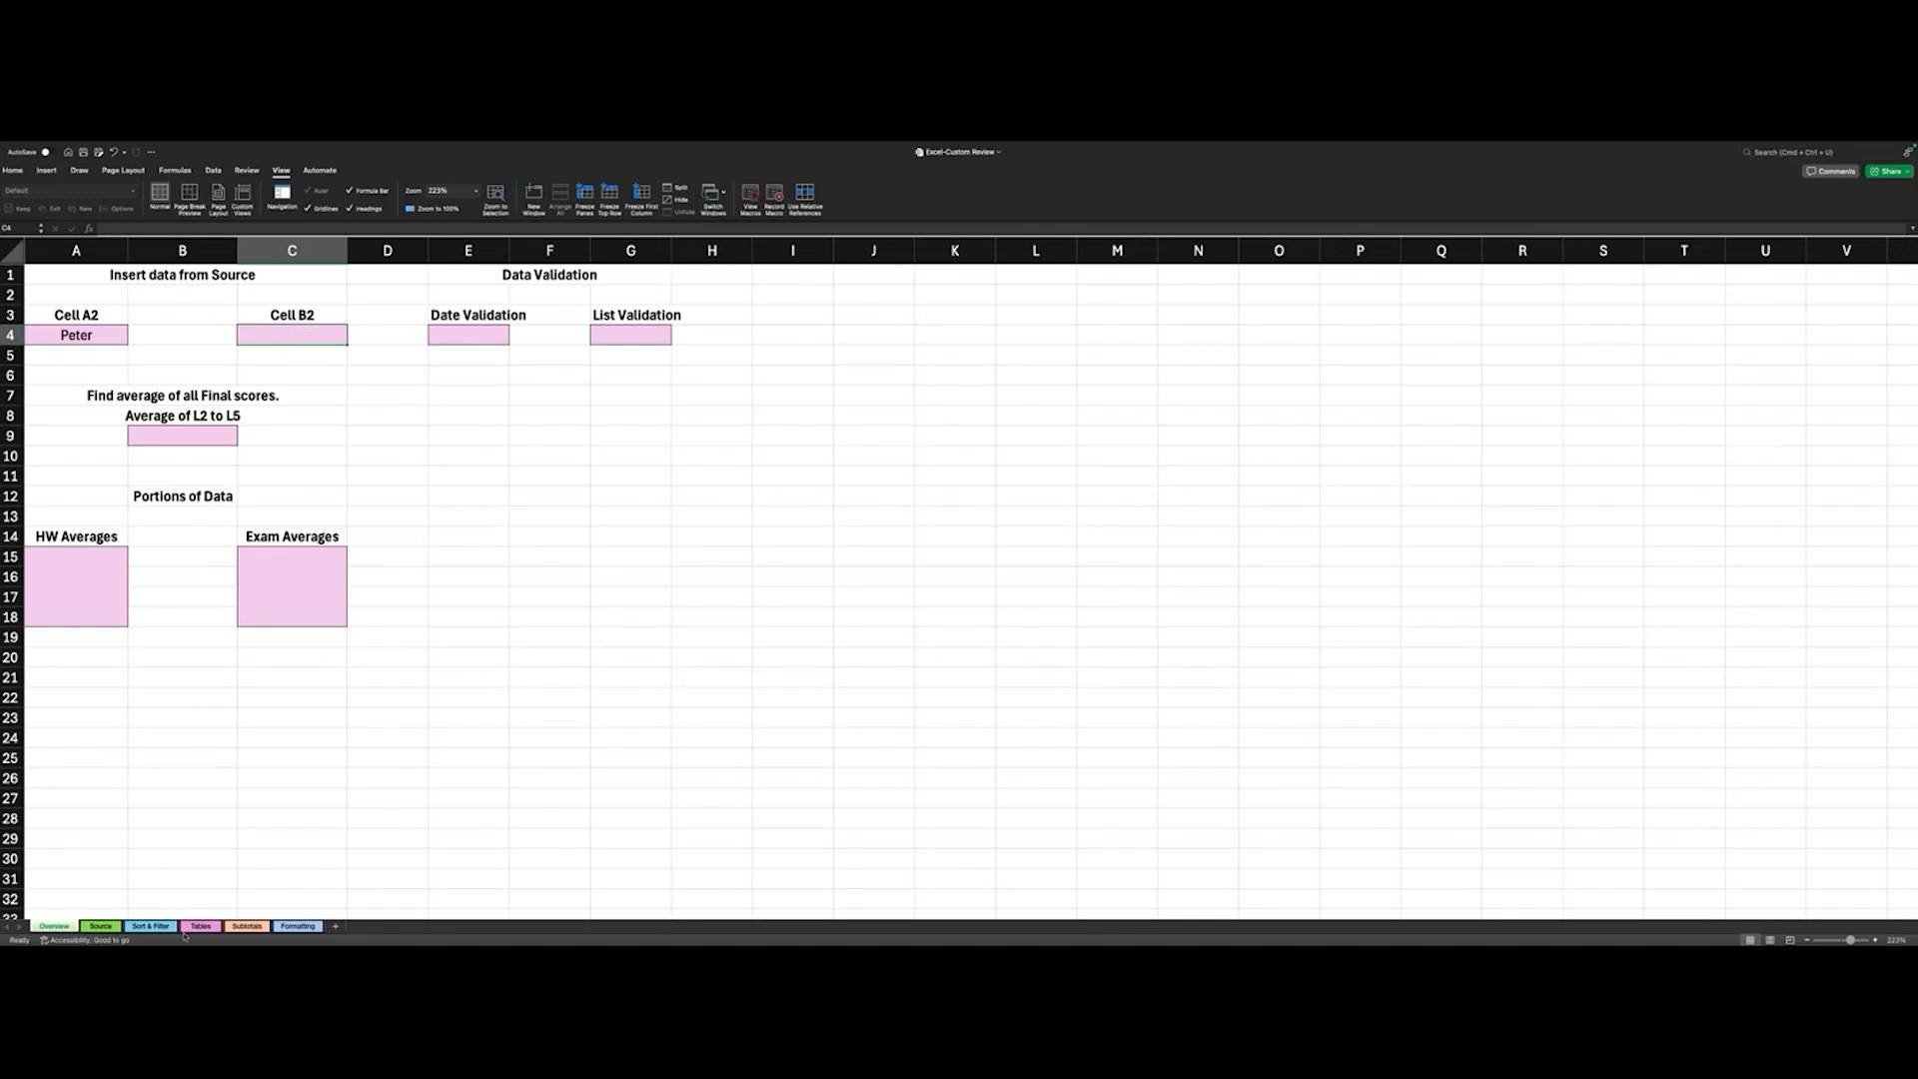
left_click(101, 927)
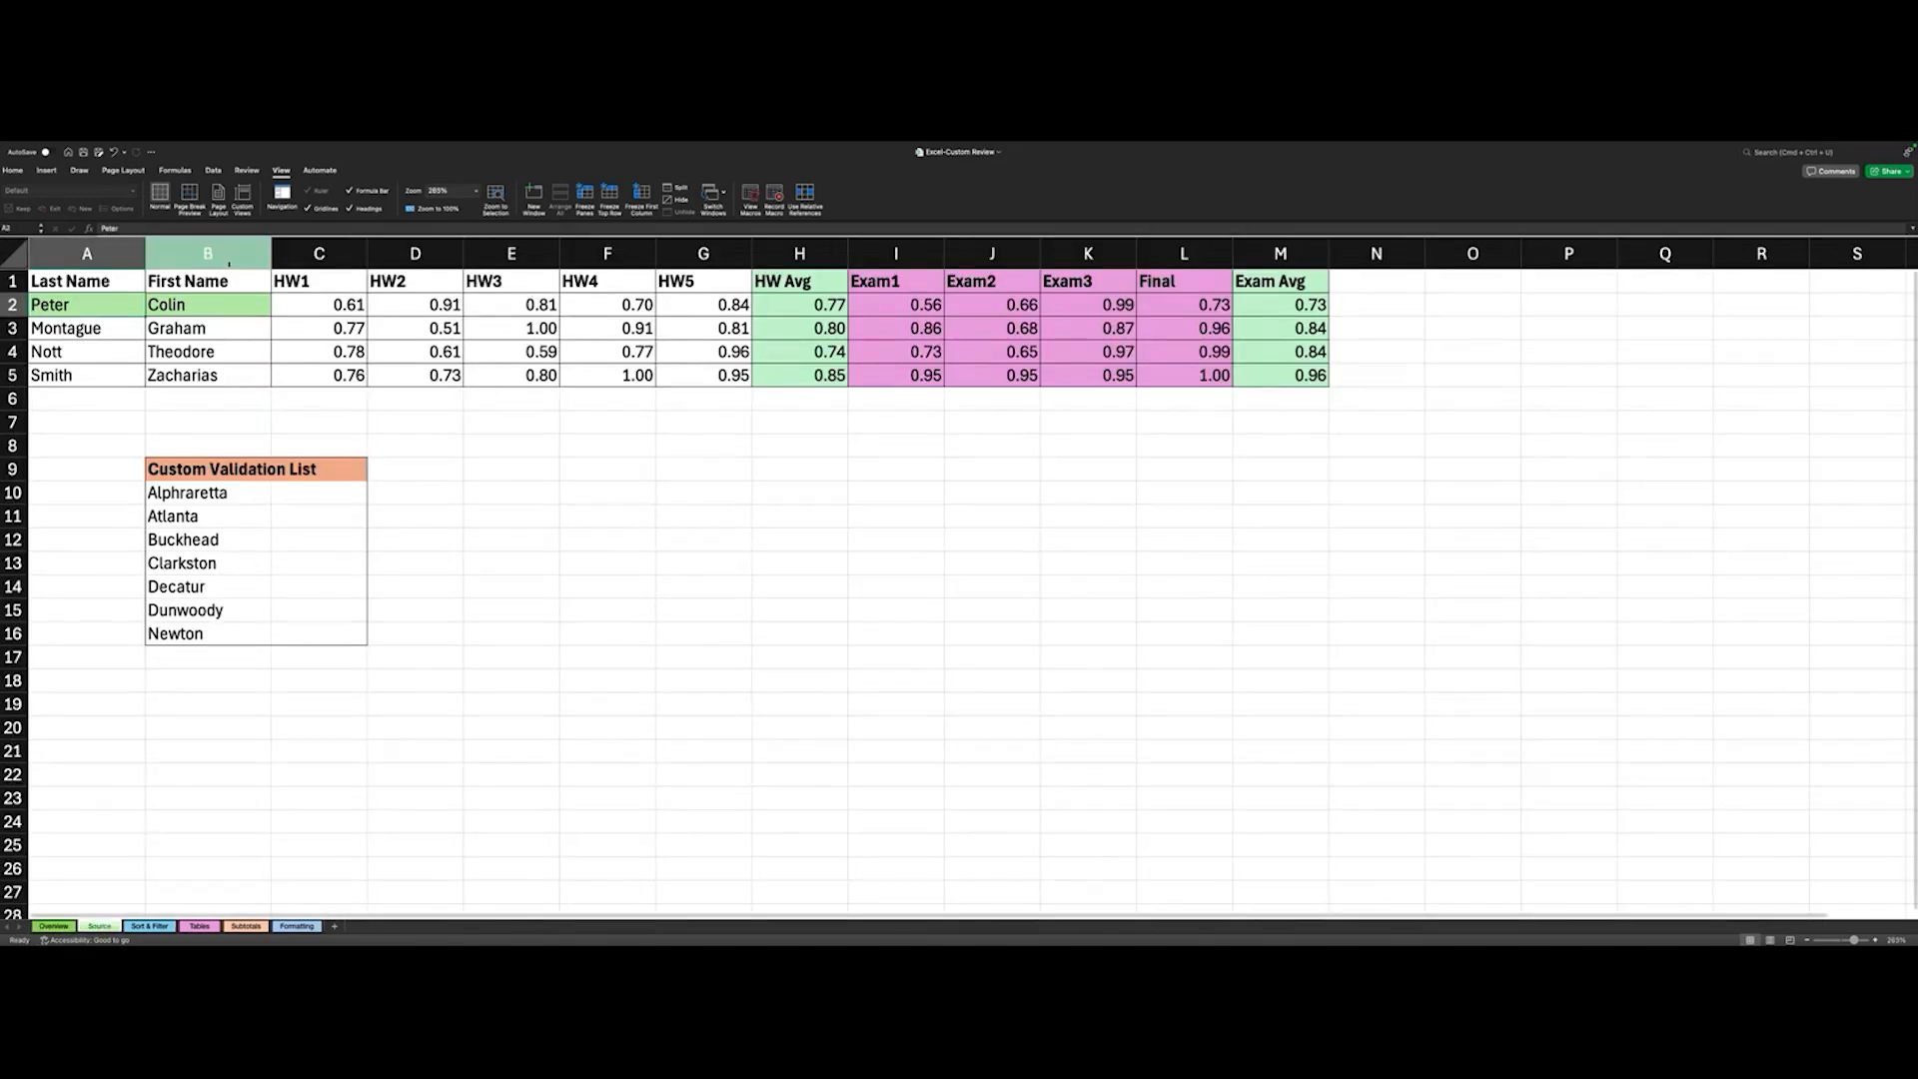
left_click(197, 313)
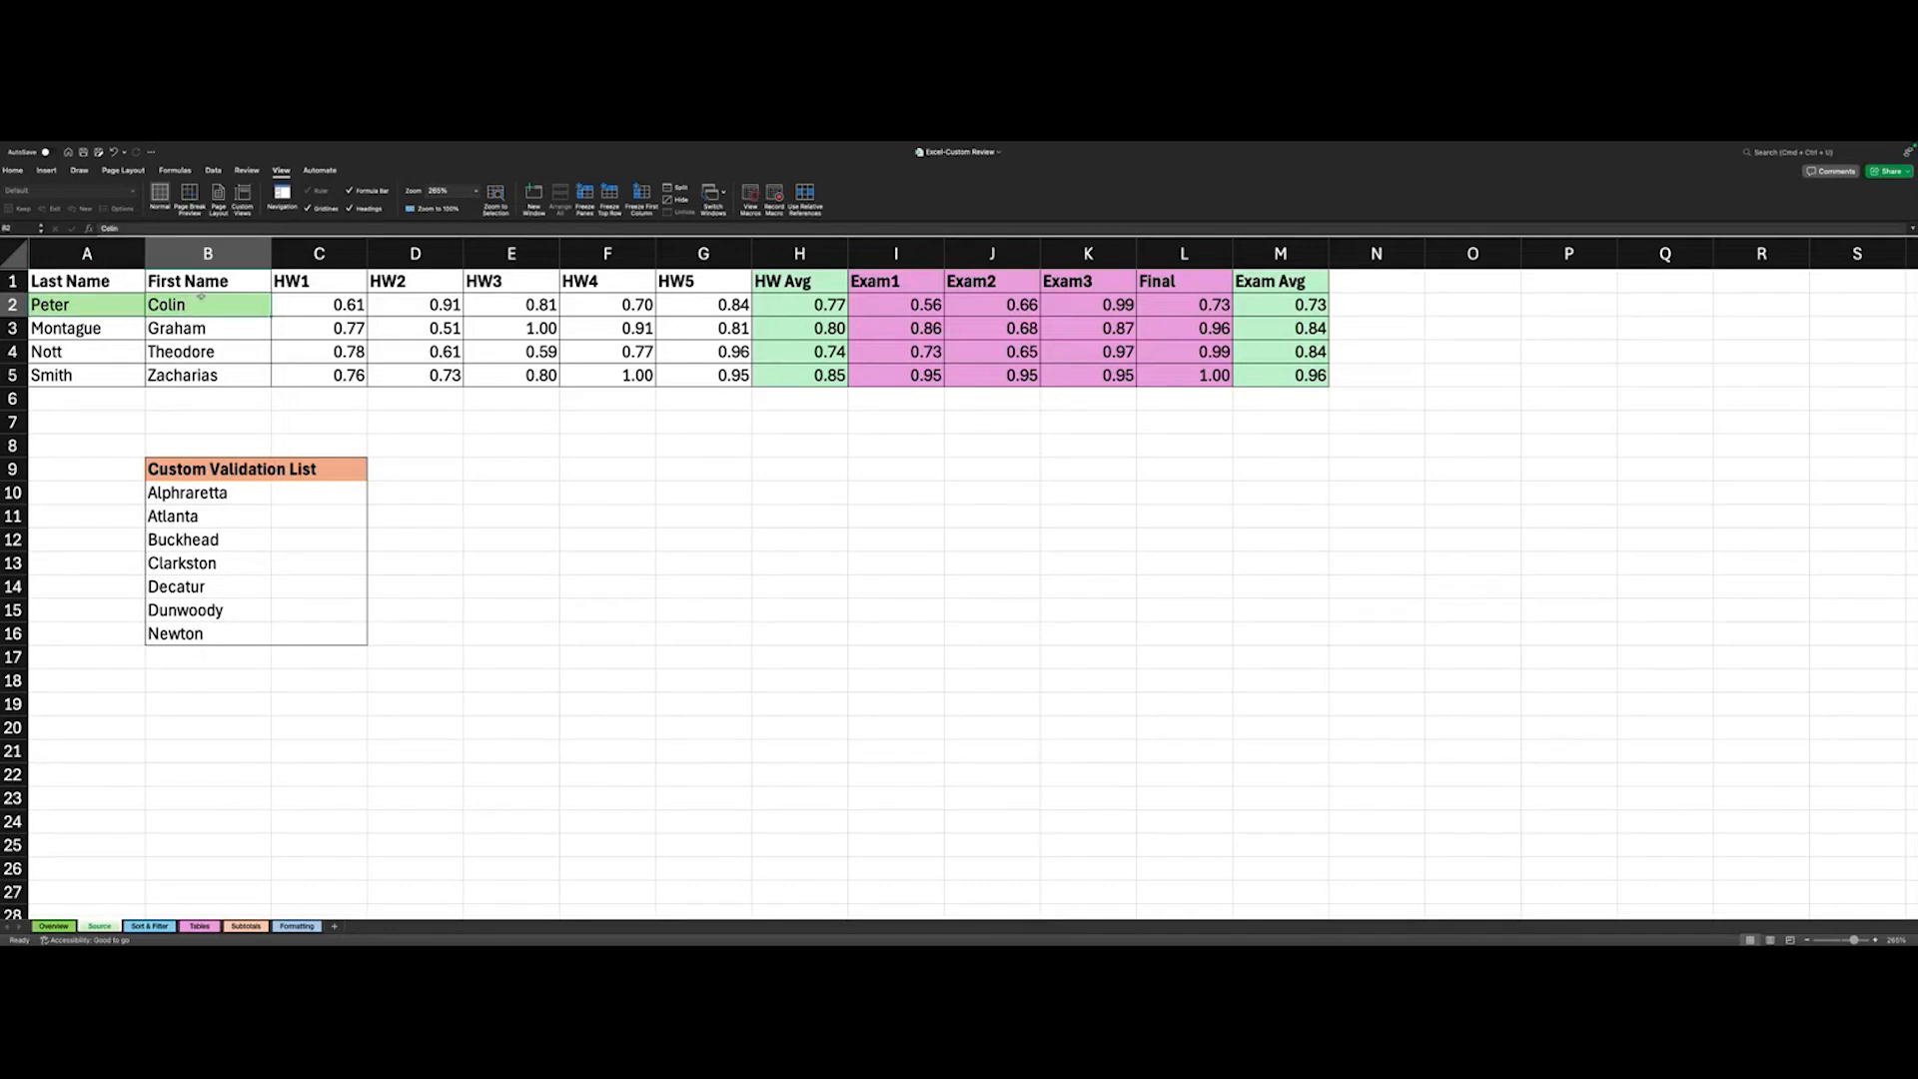
left_click(20, 228)
left_click(55, 927)
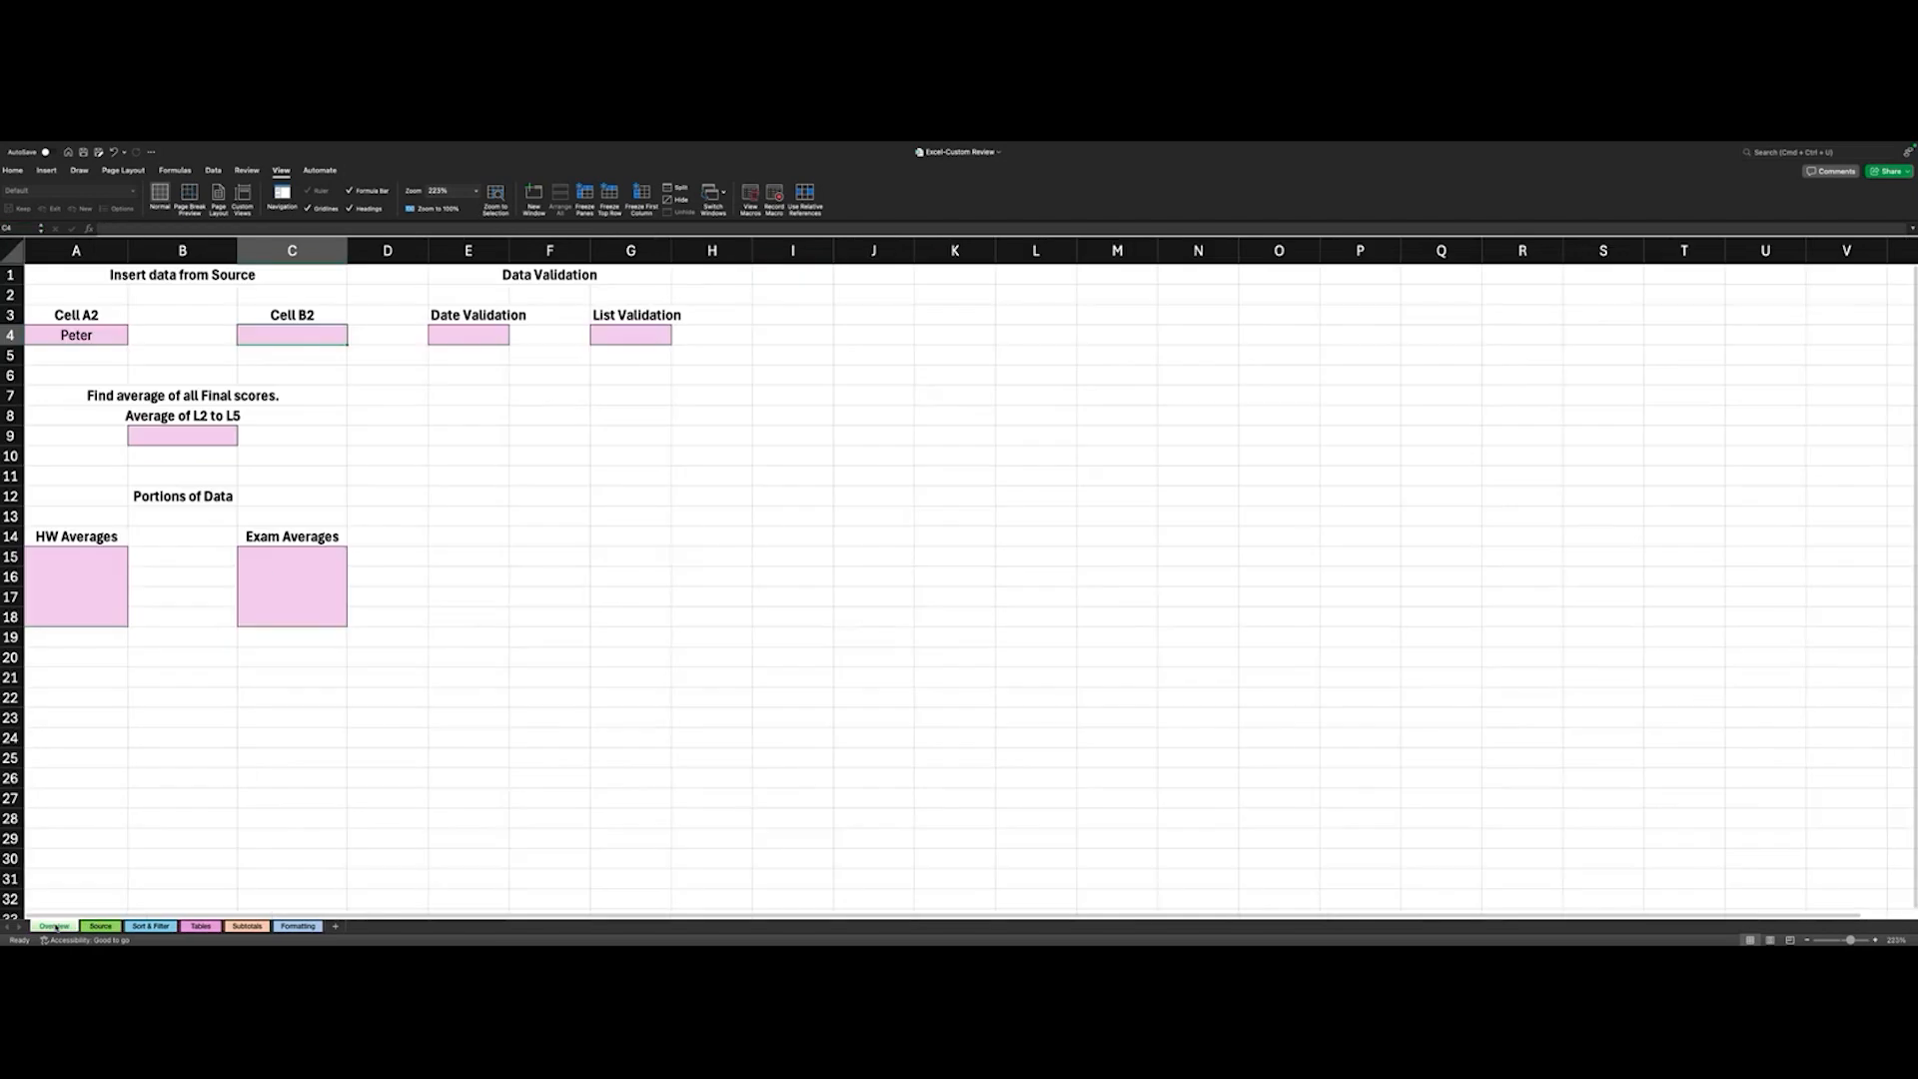
- Enter the formula =Source!B2 in cell C4 under the Cell B2 heading on the Overview sheet
double_click(280, 338)
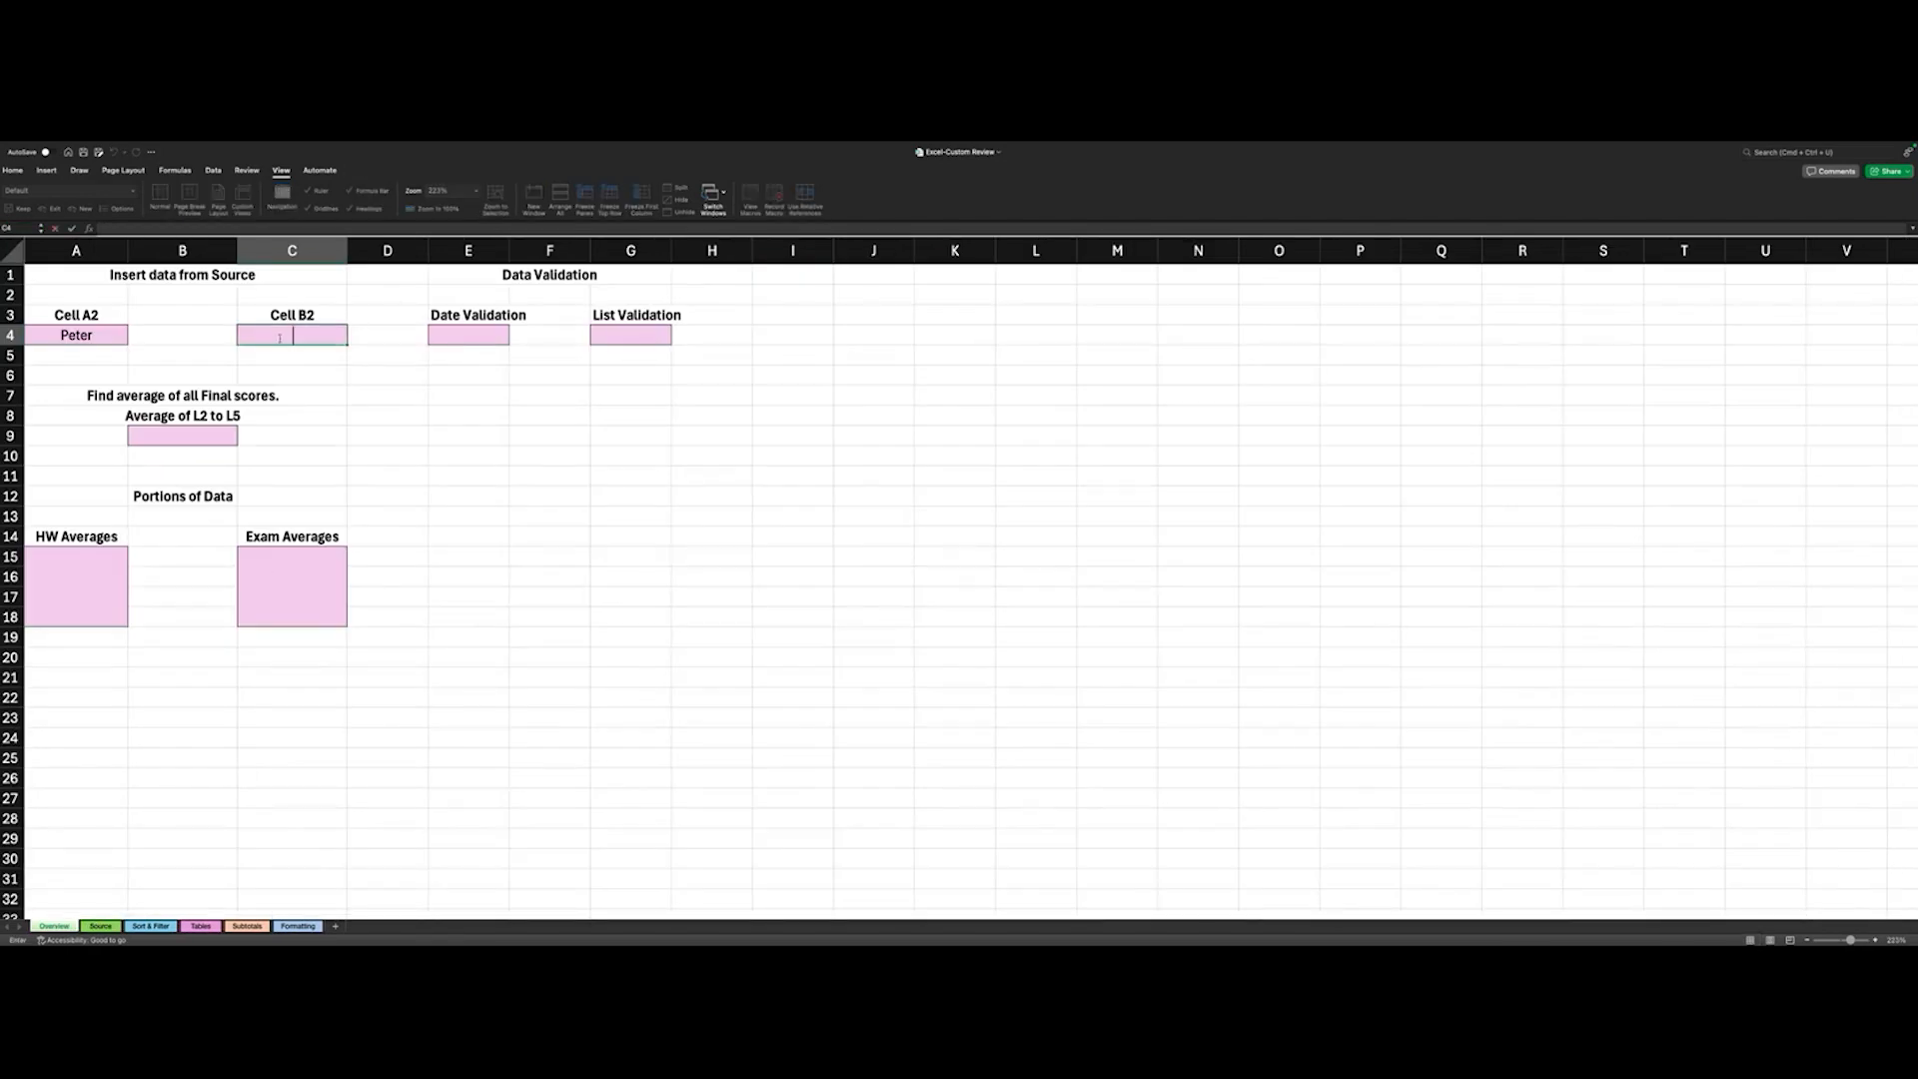
type("=S")
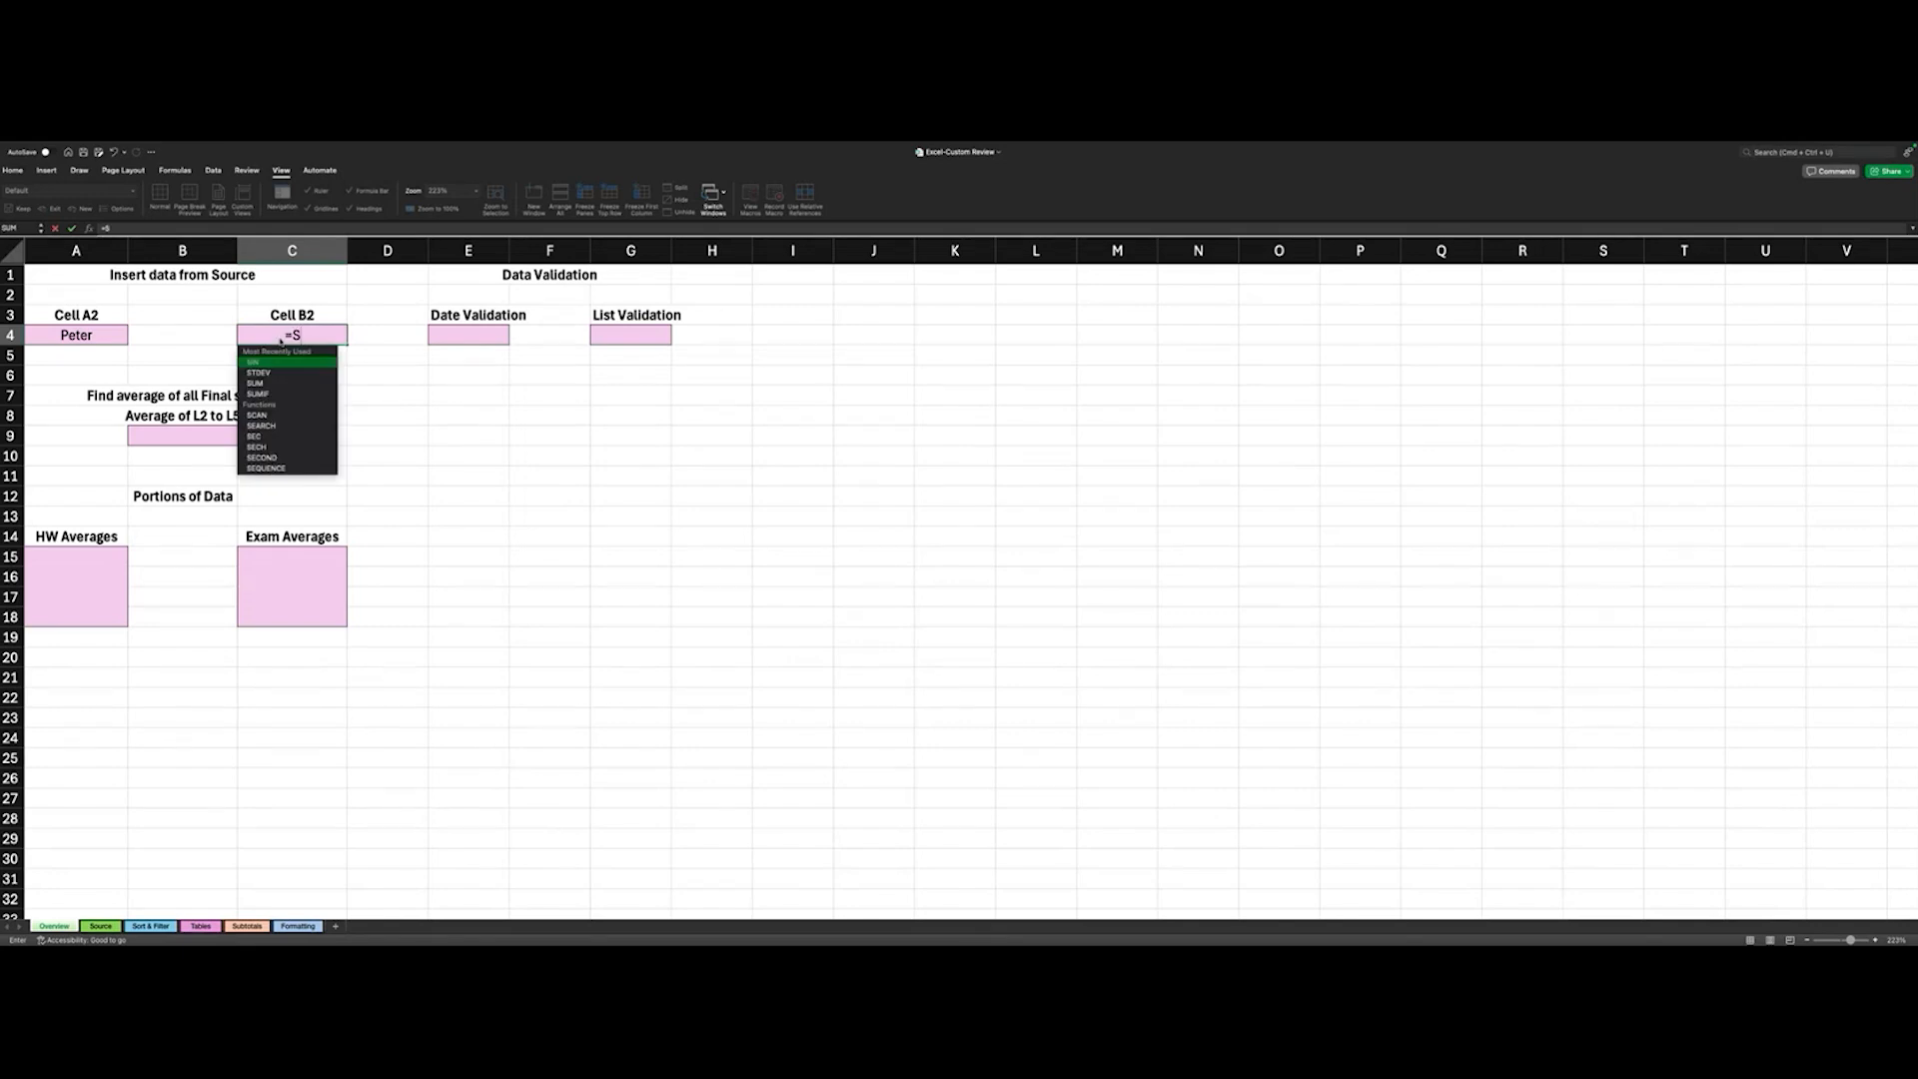
type("ourcw=e")
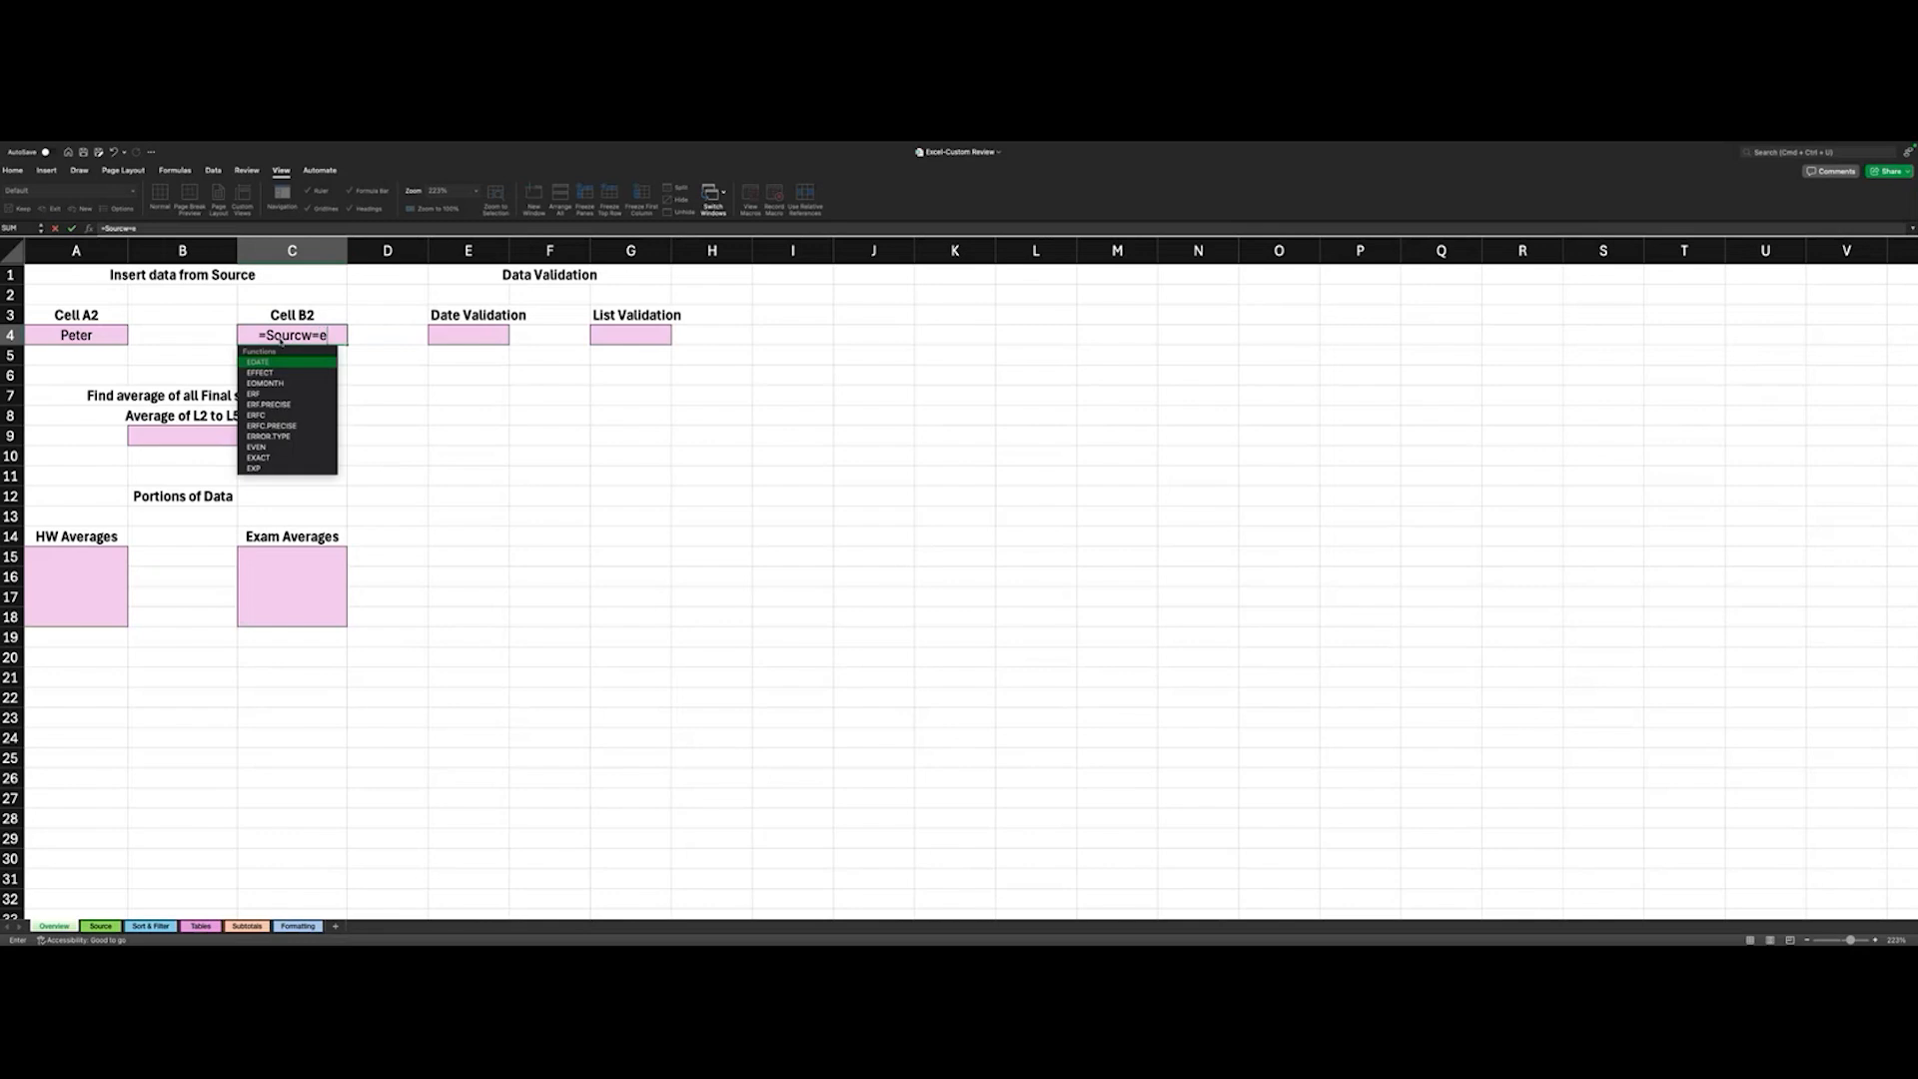
key("BackSpace")
key("BackSpace")
key("BackSpace")
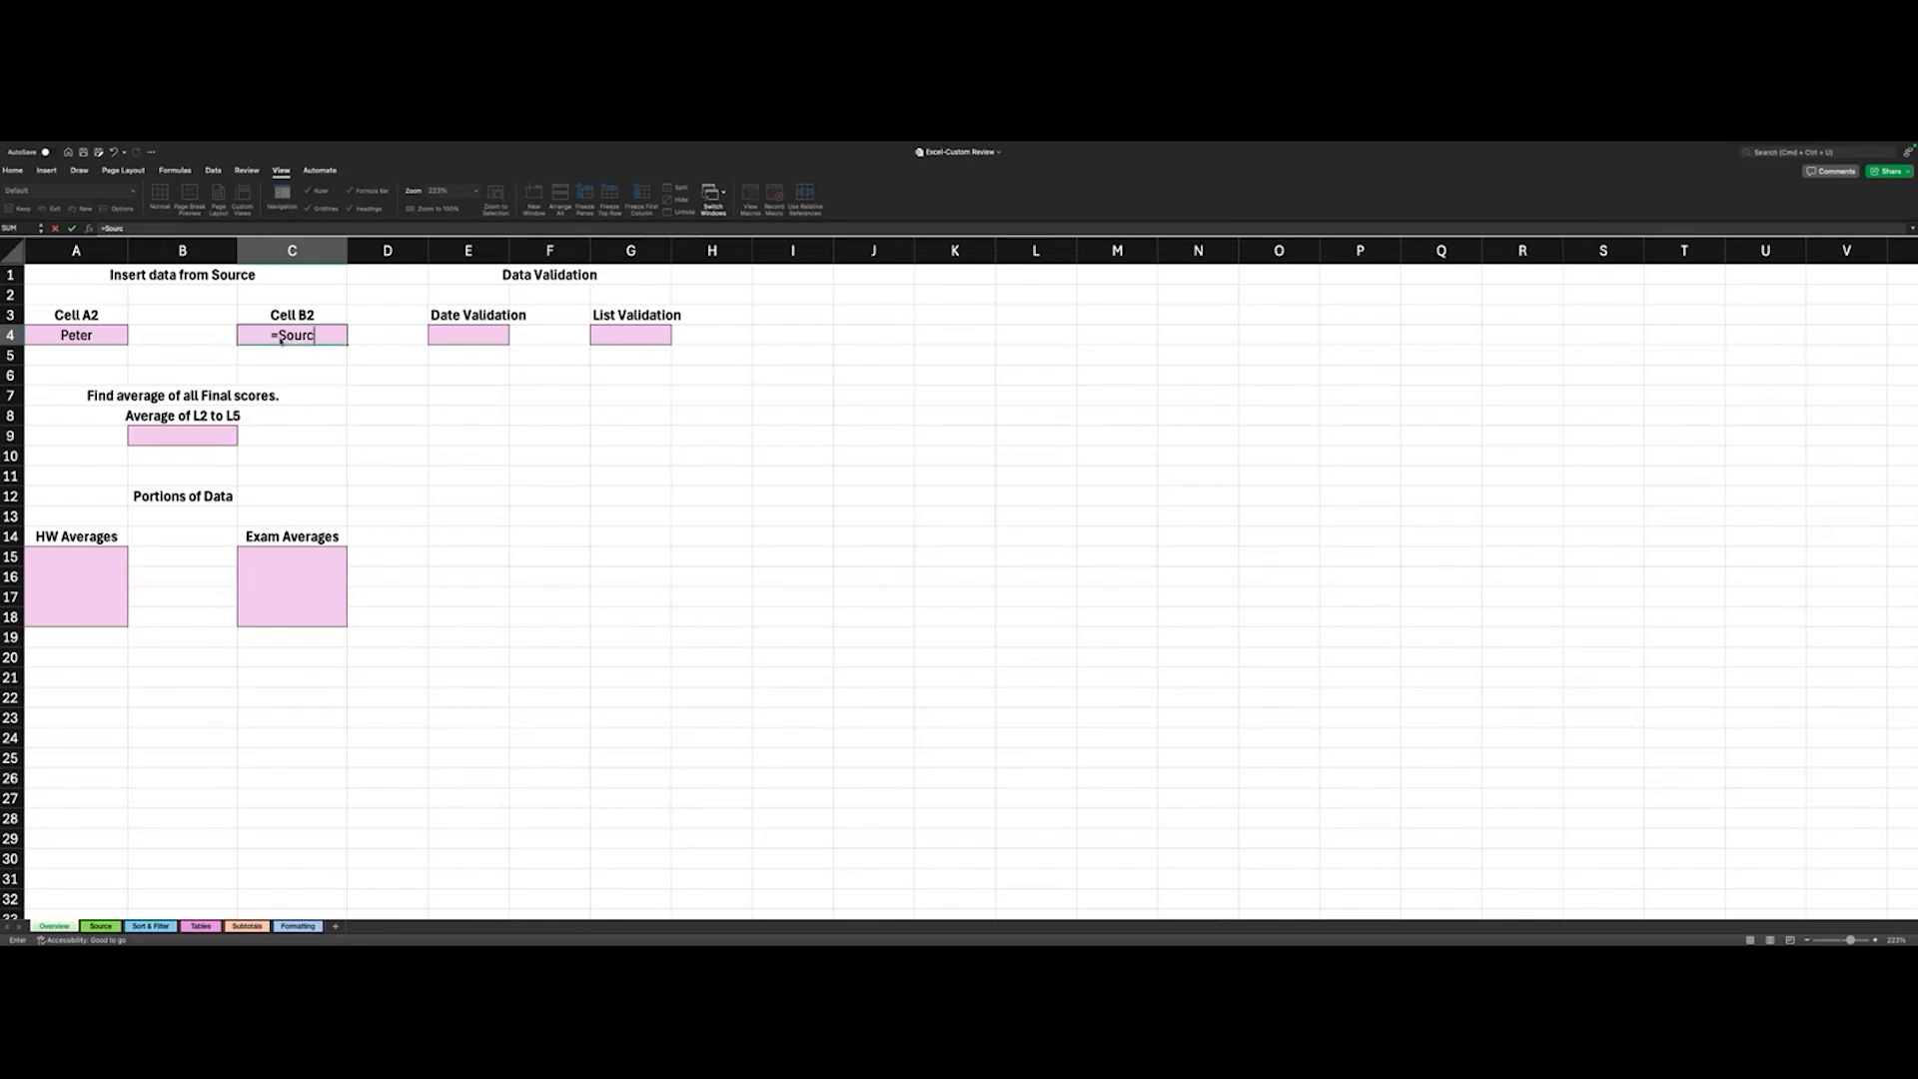
type("e!B2")
key("Return")
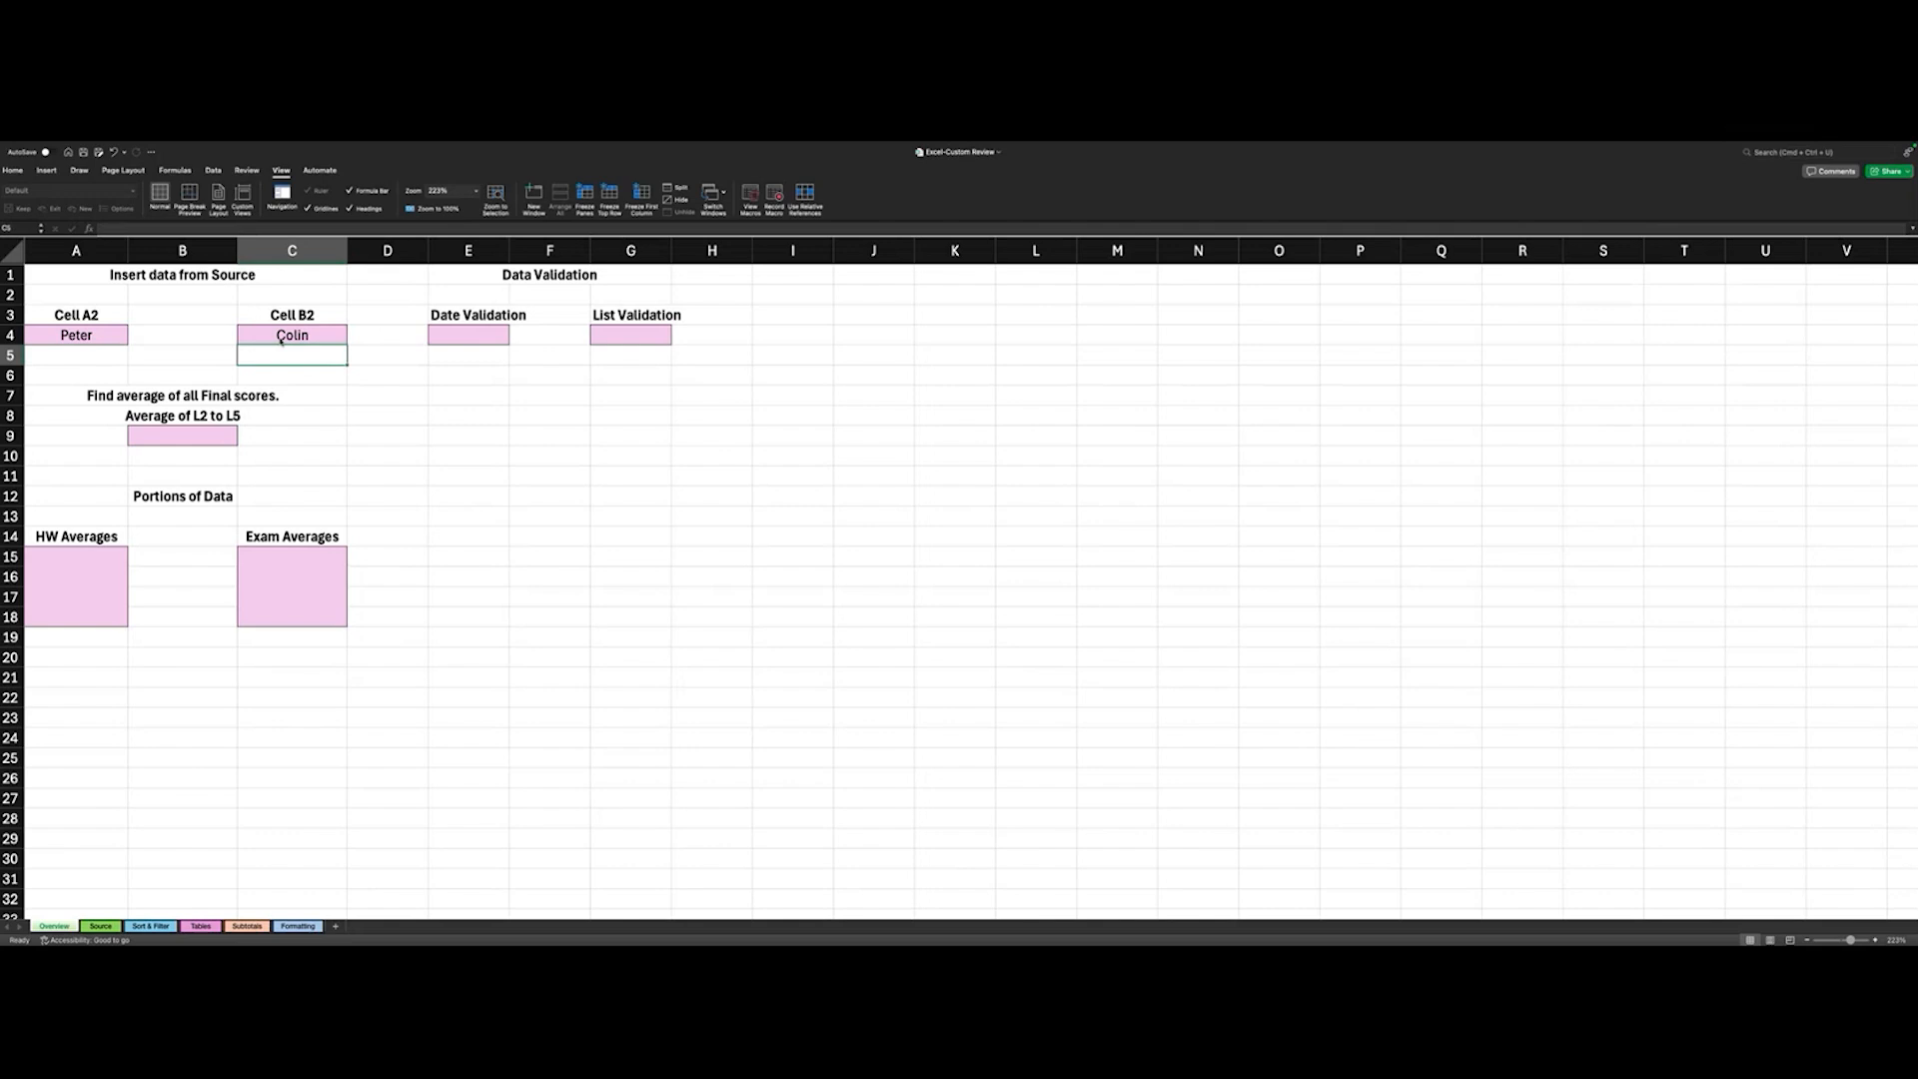
left_click(281, 339)
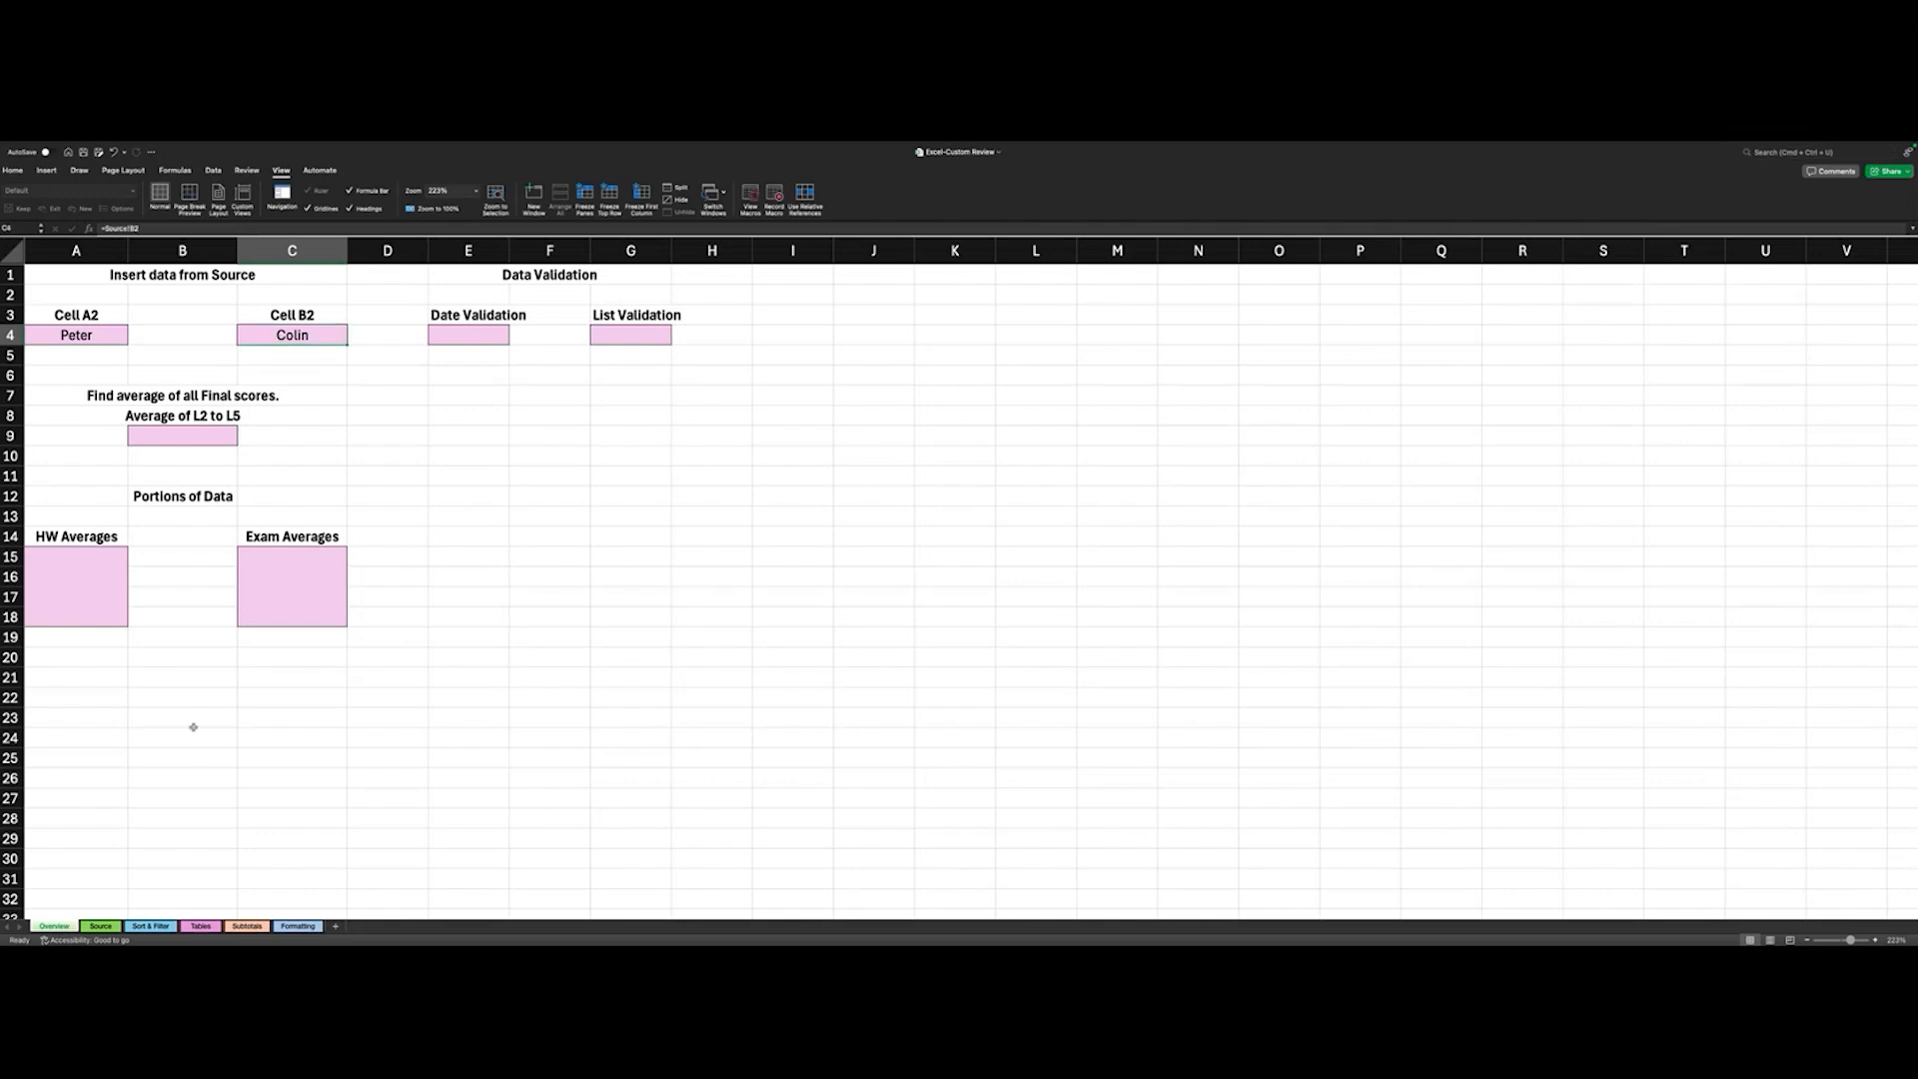
- Enter an AVERAGE formula in Overview cell B9 for the Final scores in cells L2 to L5 of the Source sheet
left_click(101, 926)
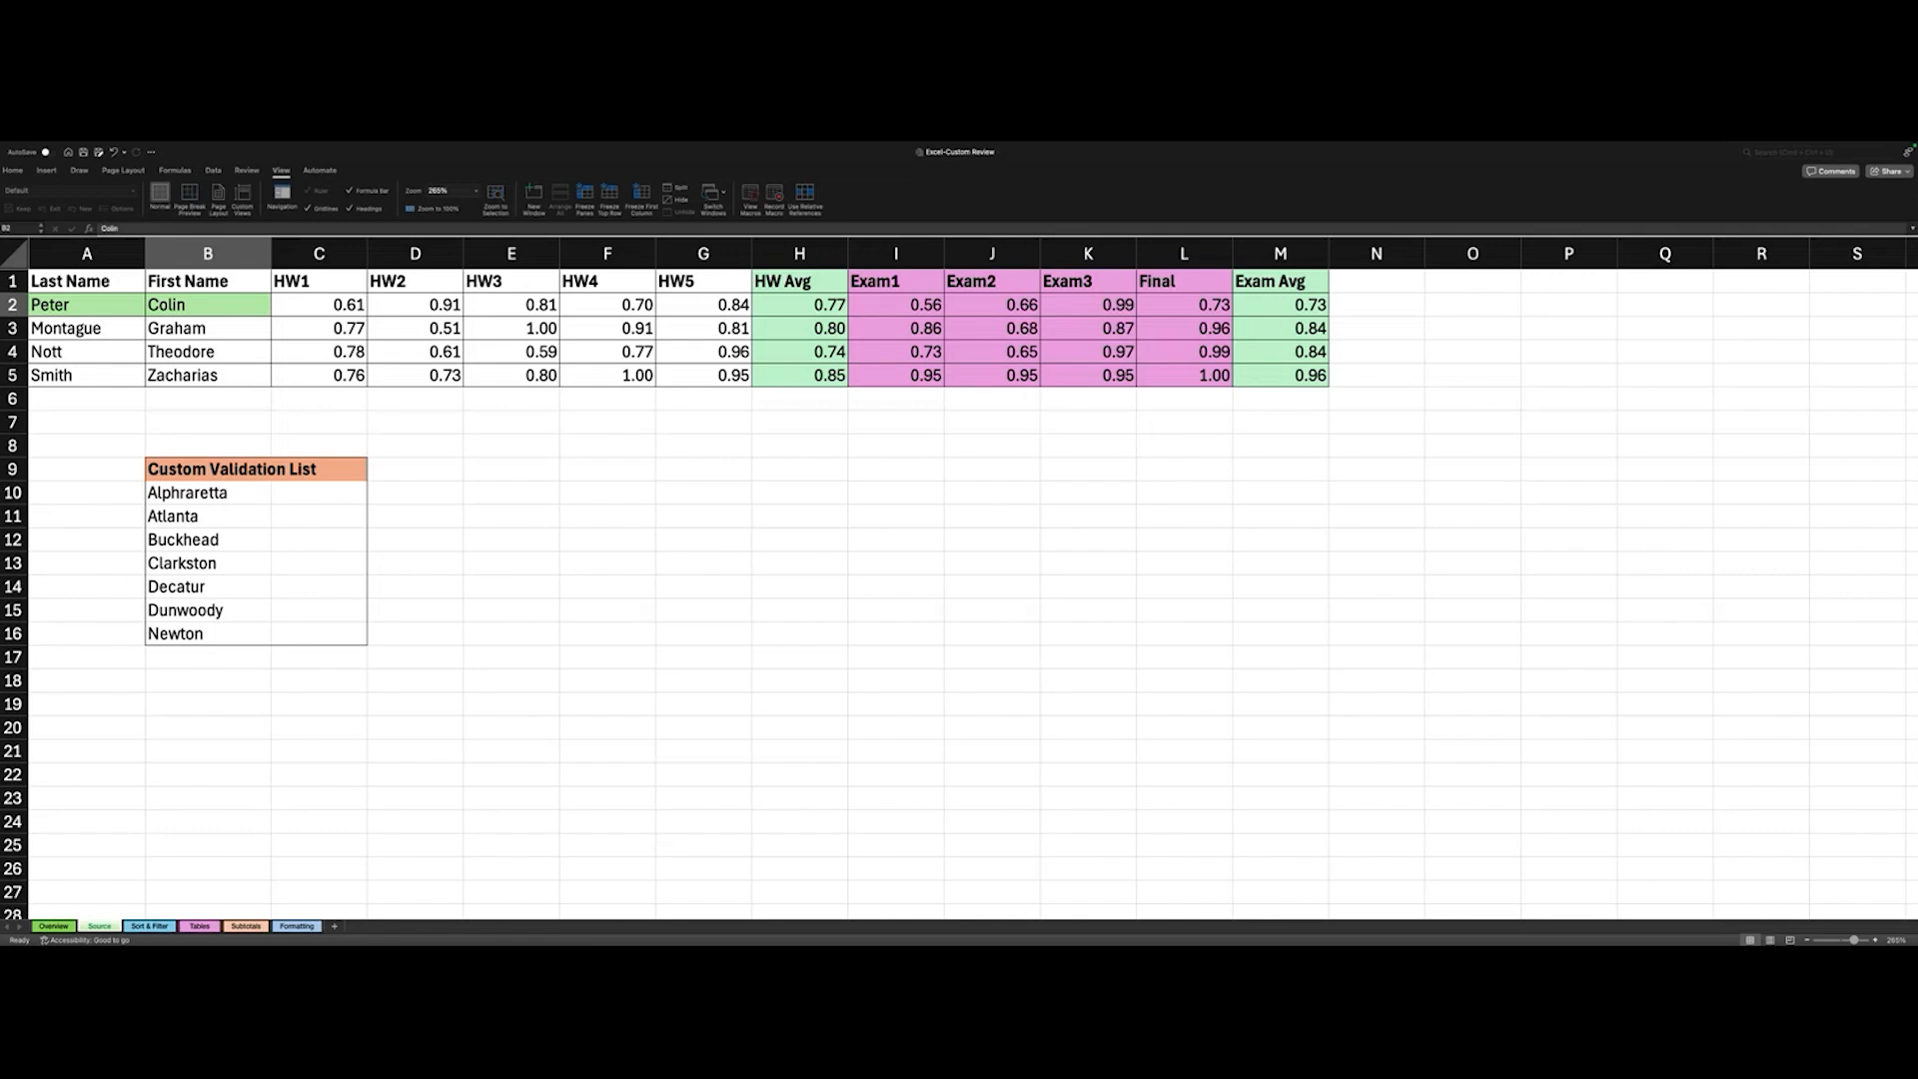
left_click(55, 926)
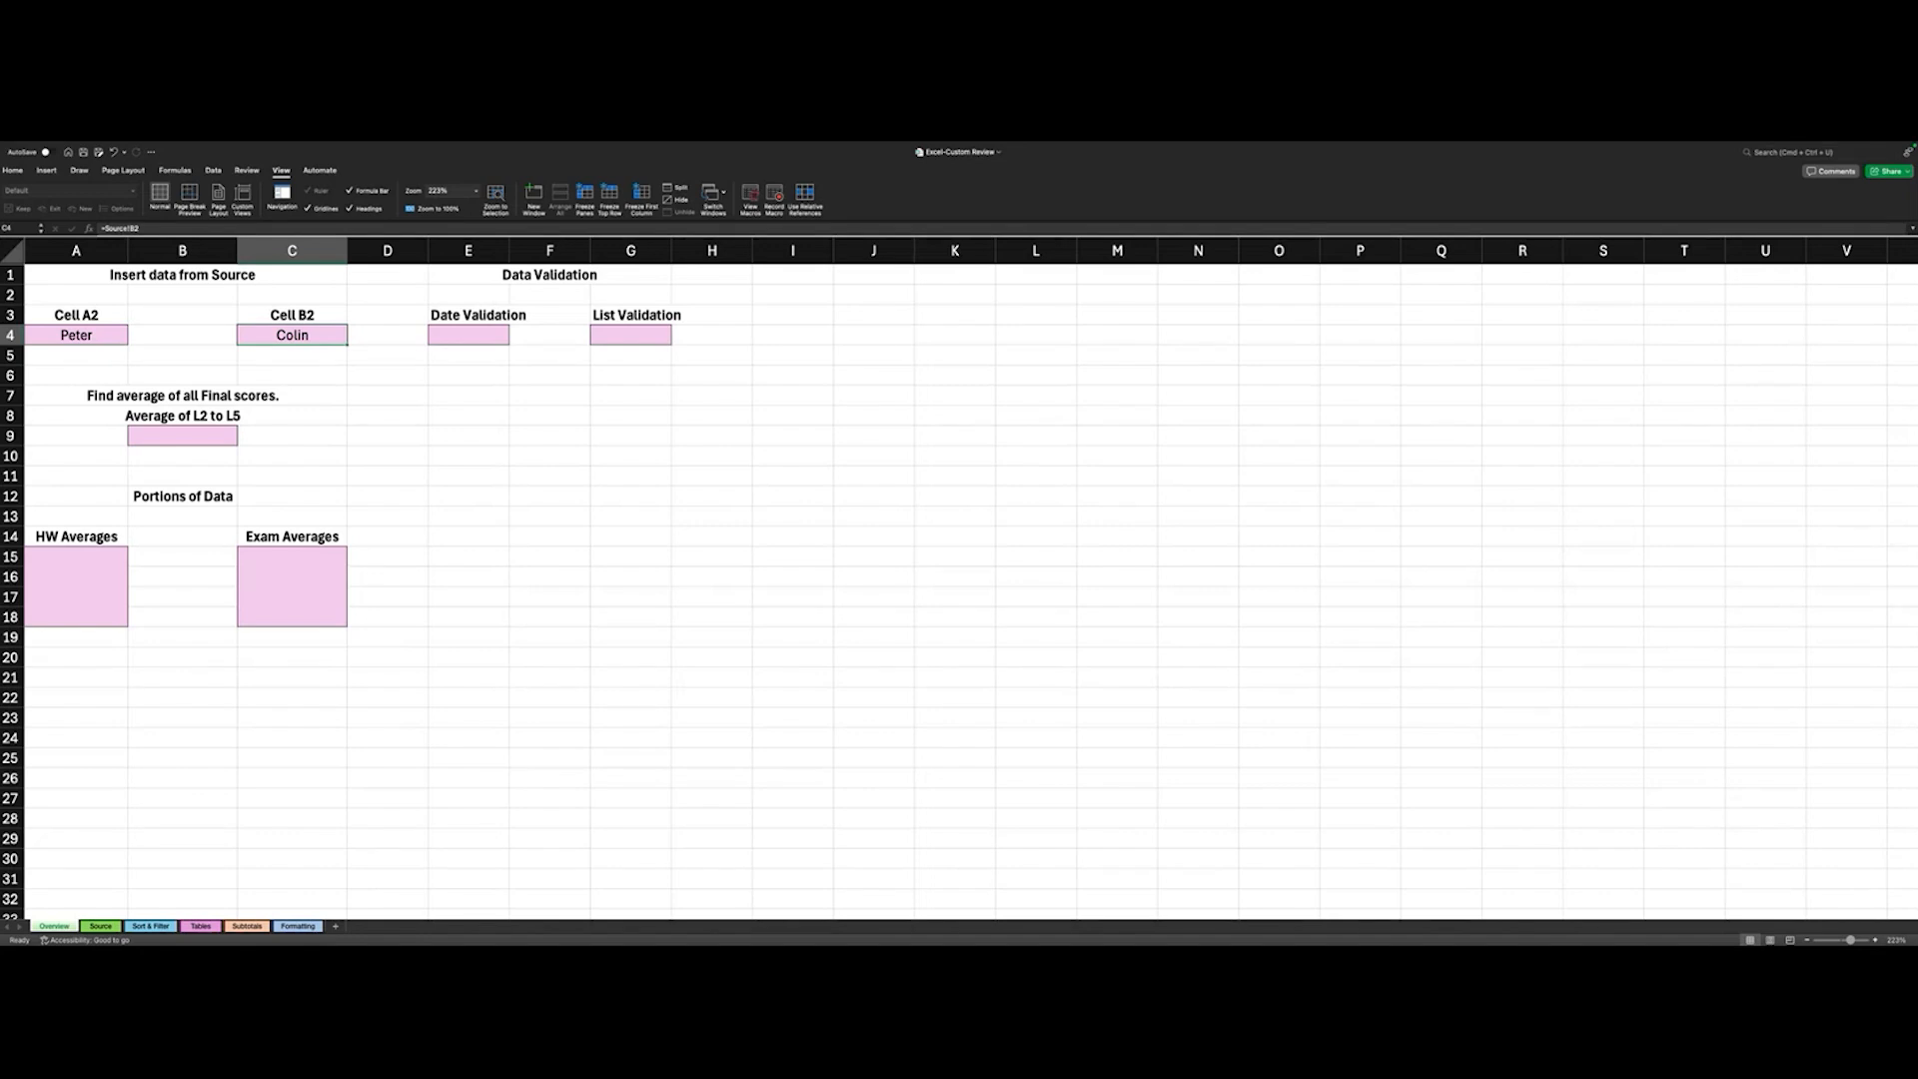
left_click(160, 438)
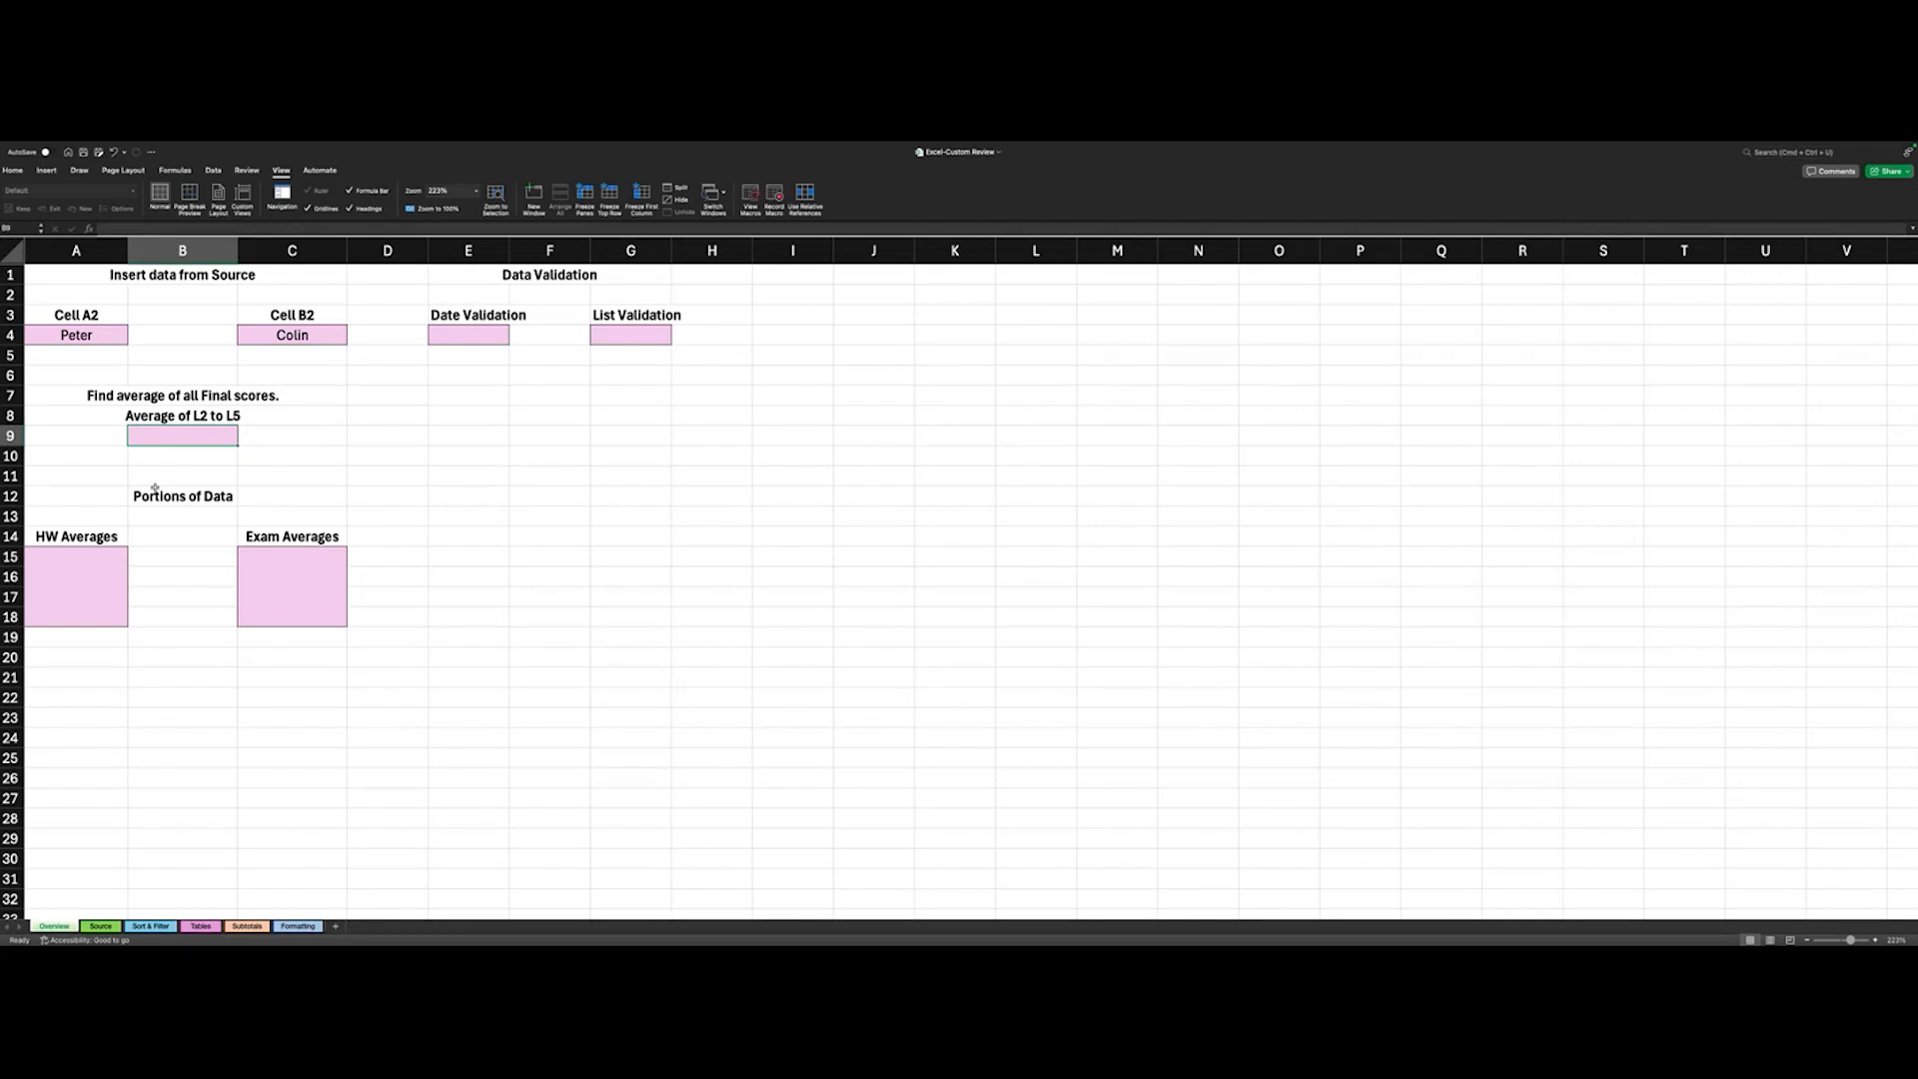
type("=")
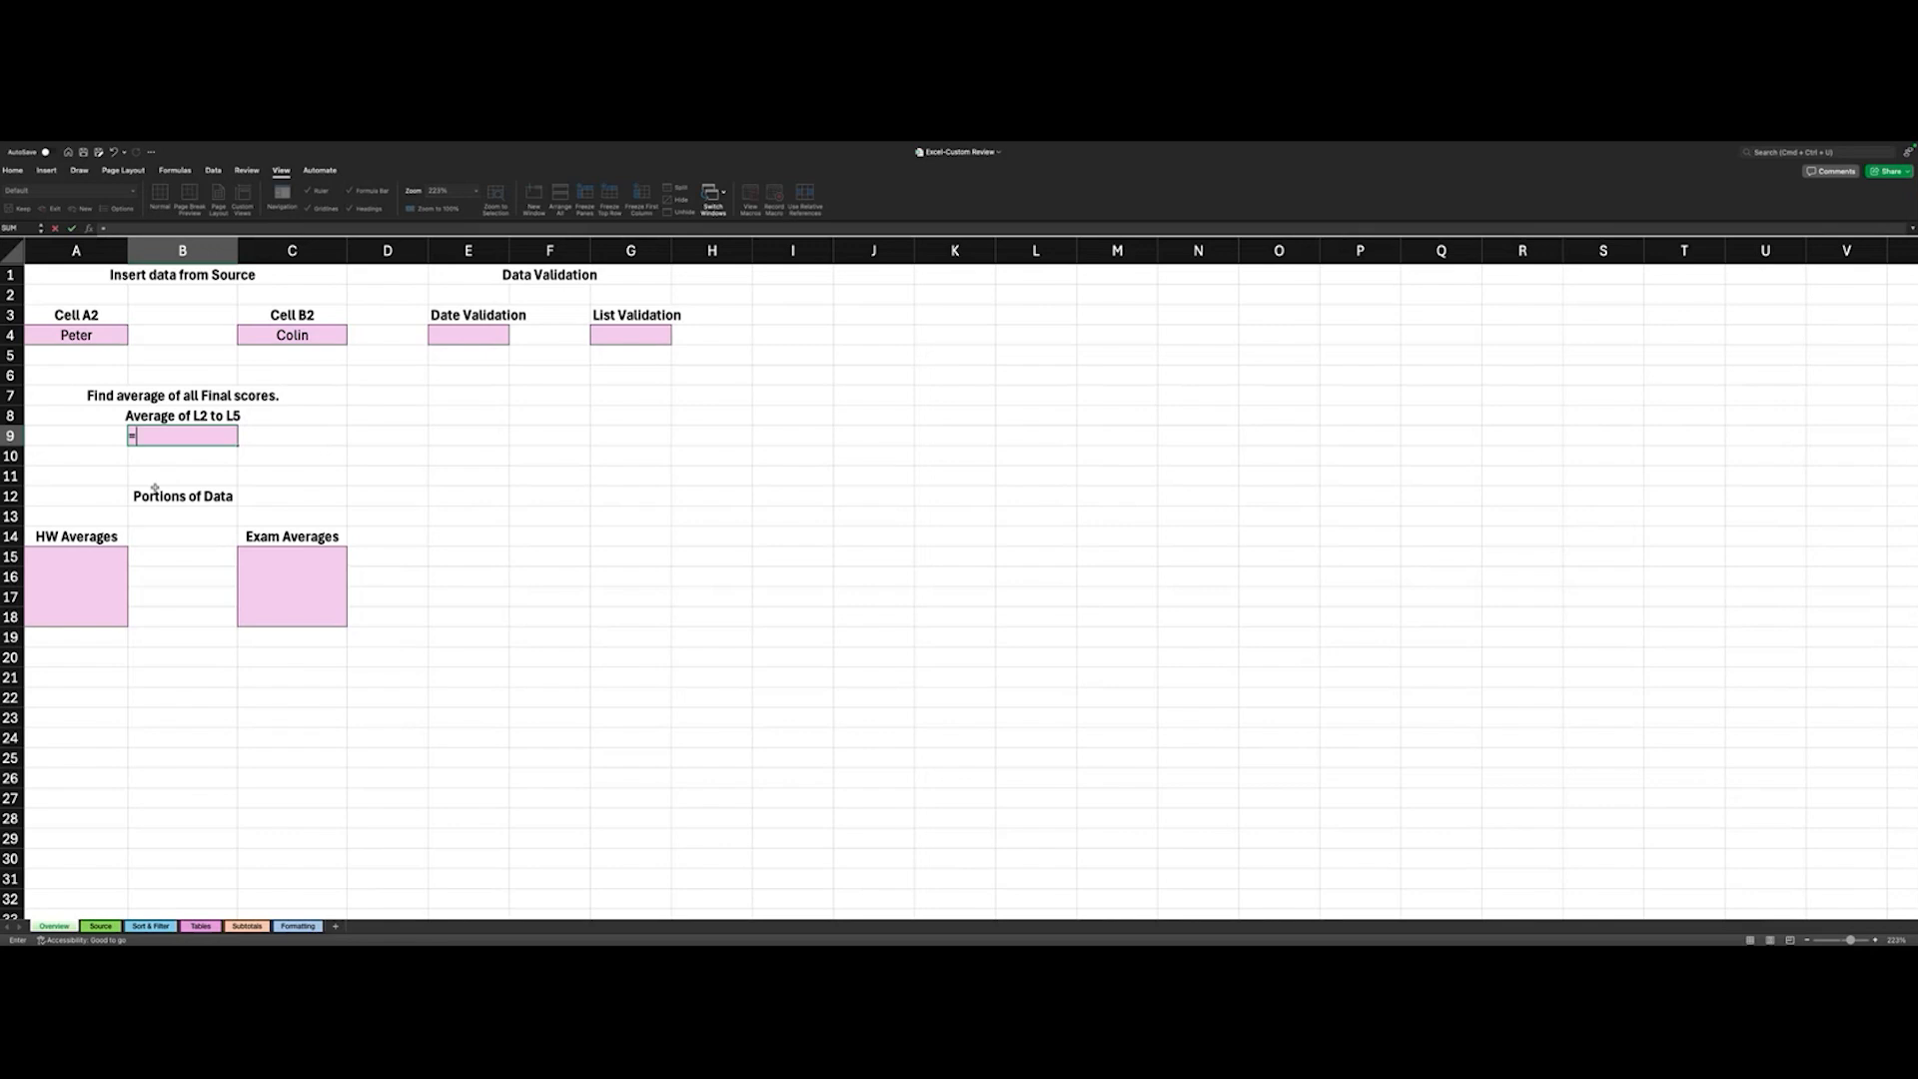
type("a")
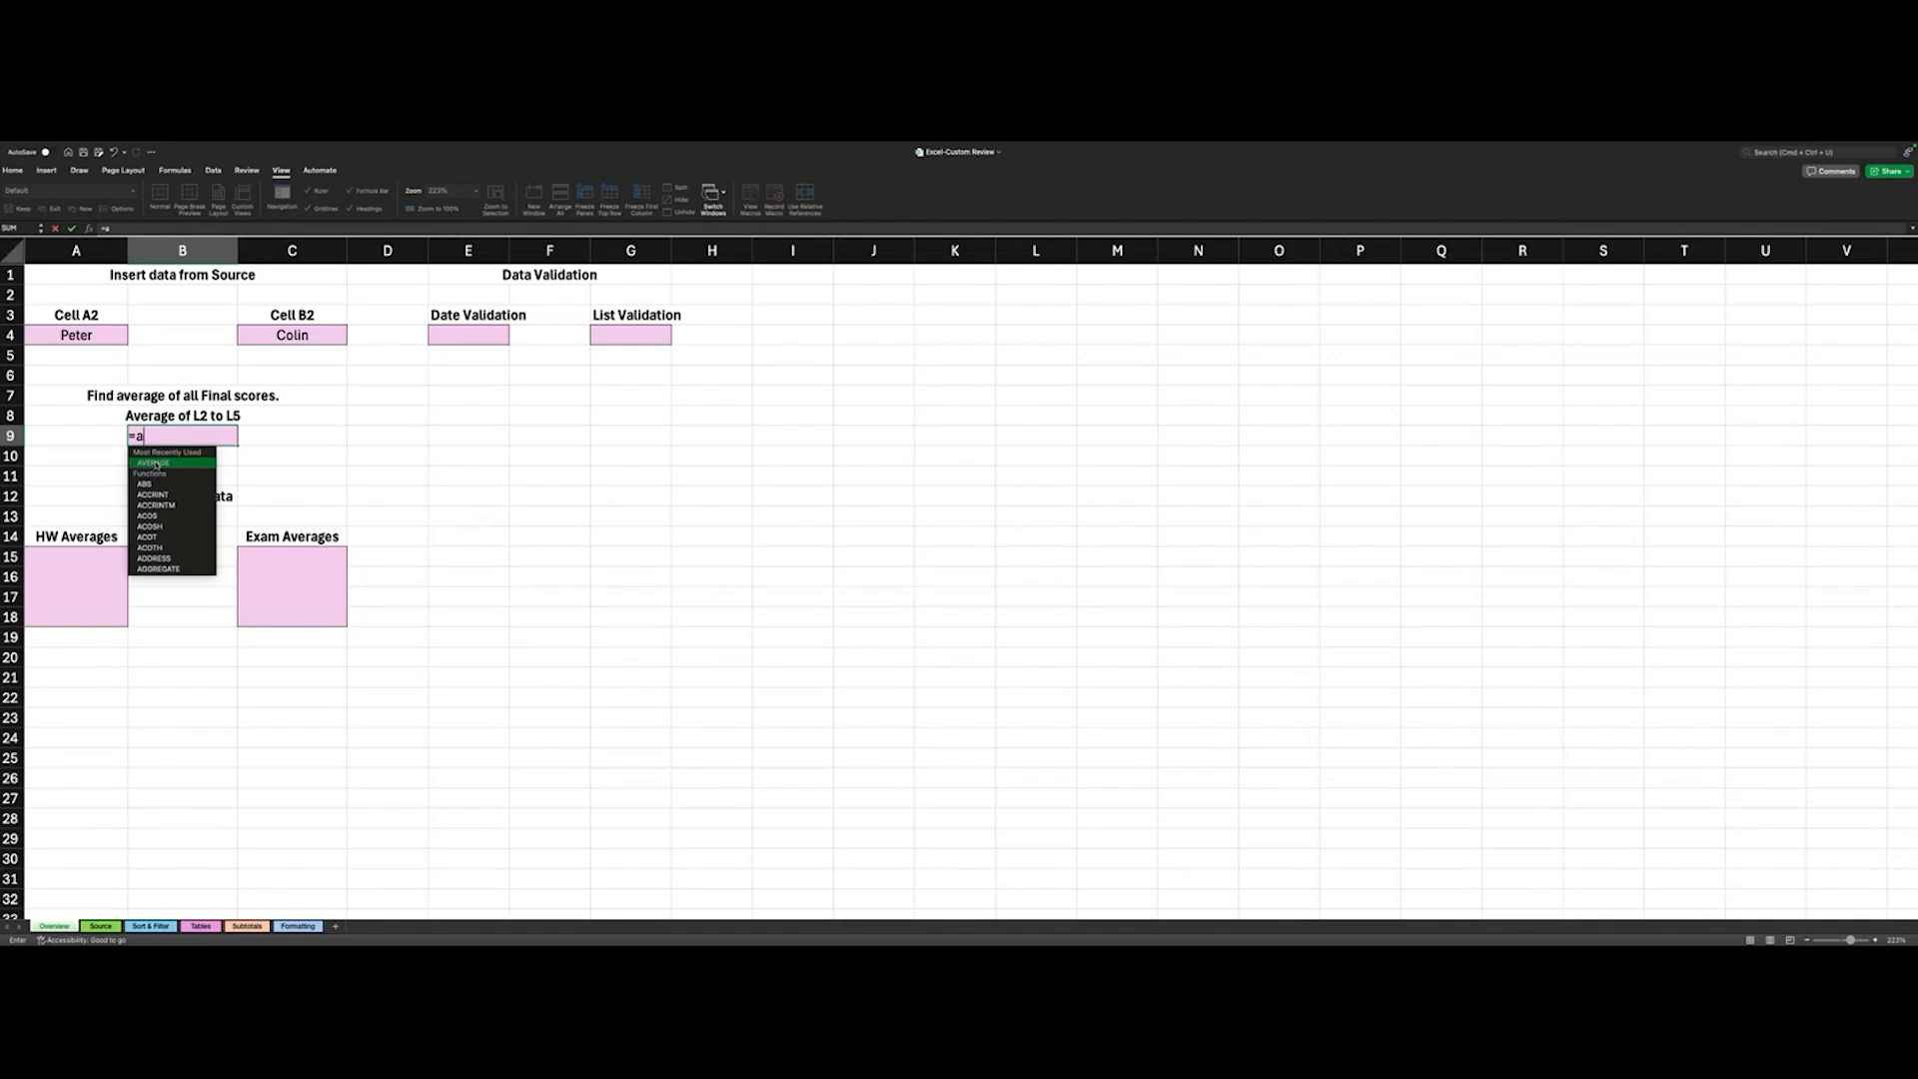
double_click(156, 464)
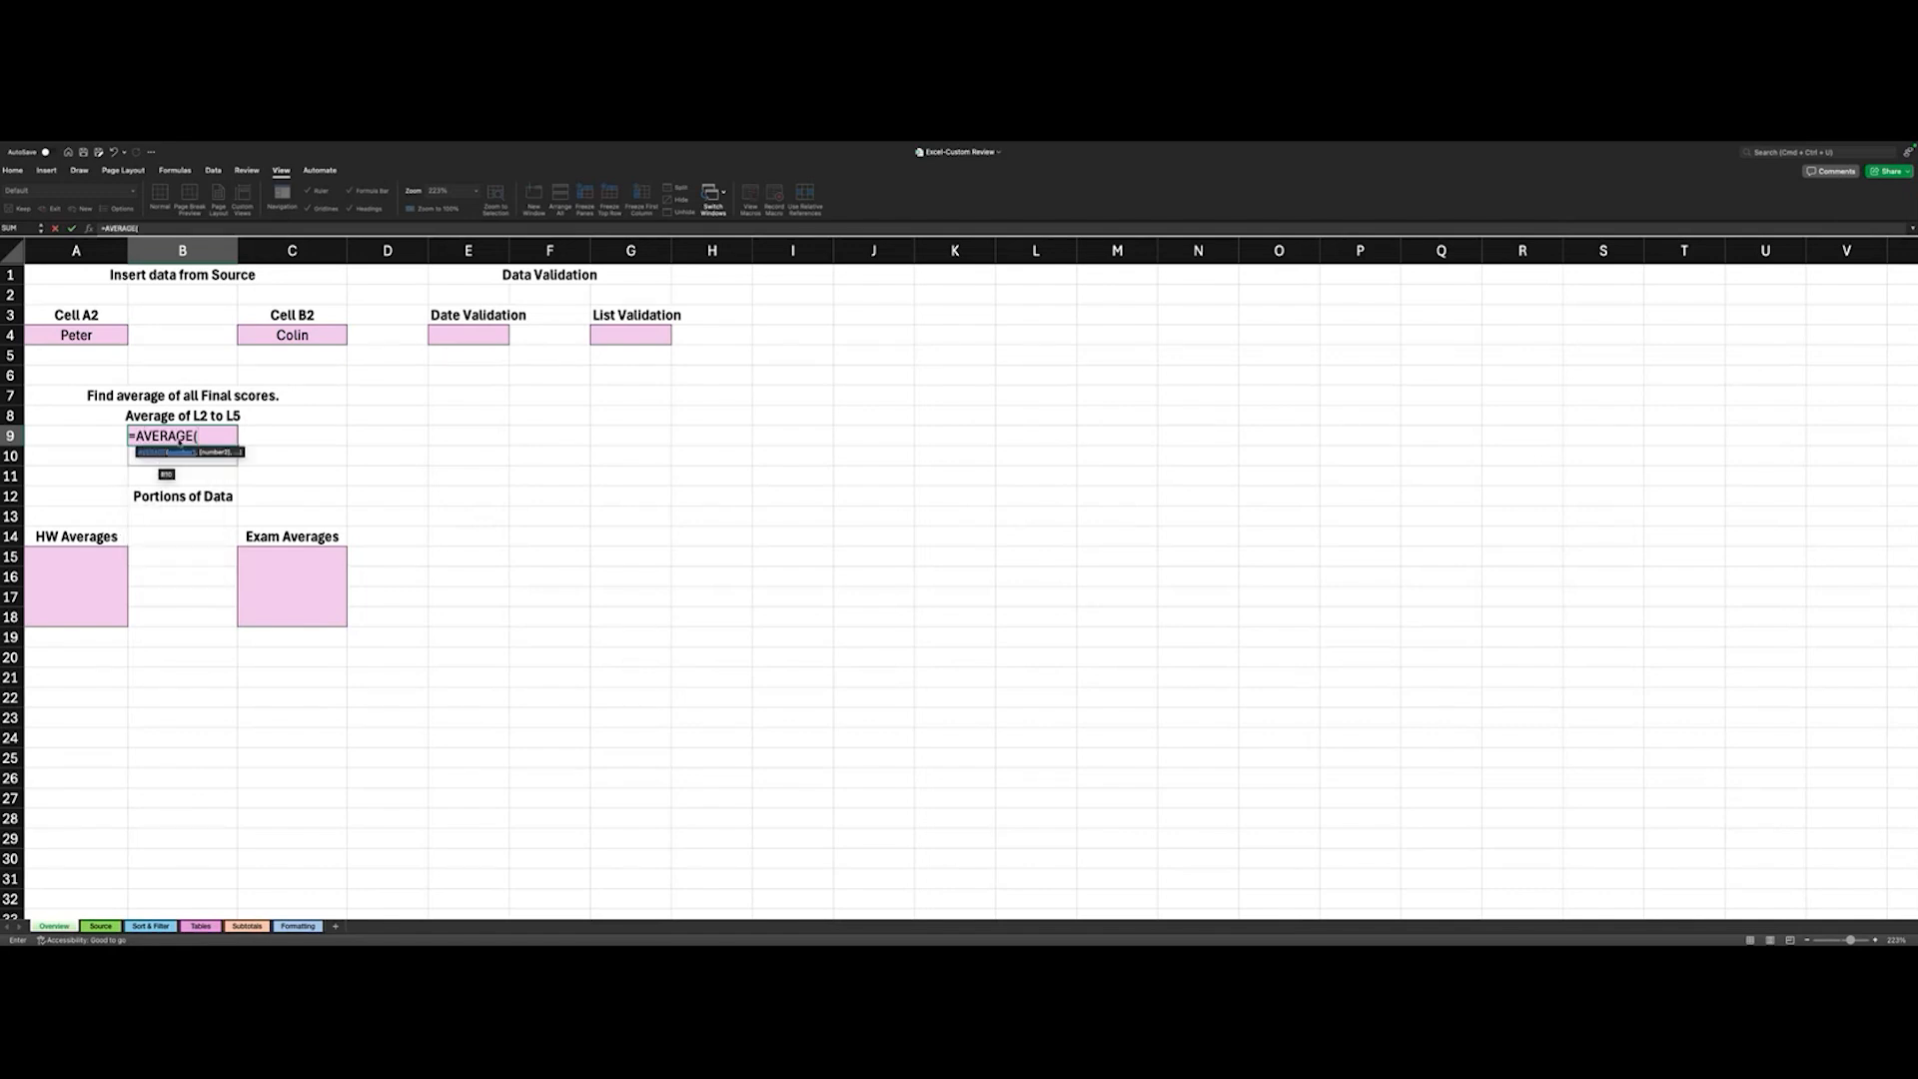
left_click(178, 438)
left_click(103, 928)
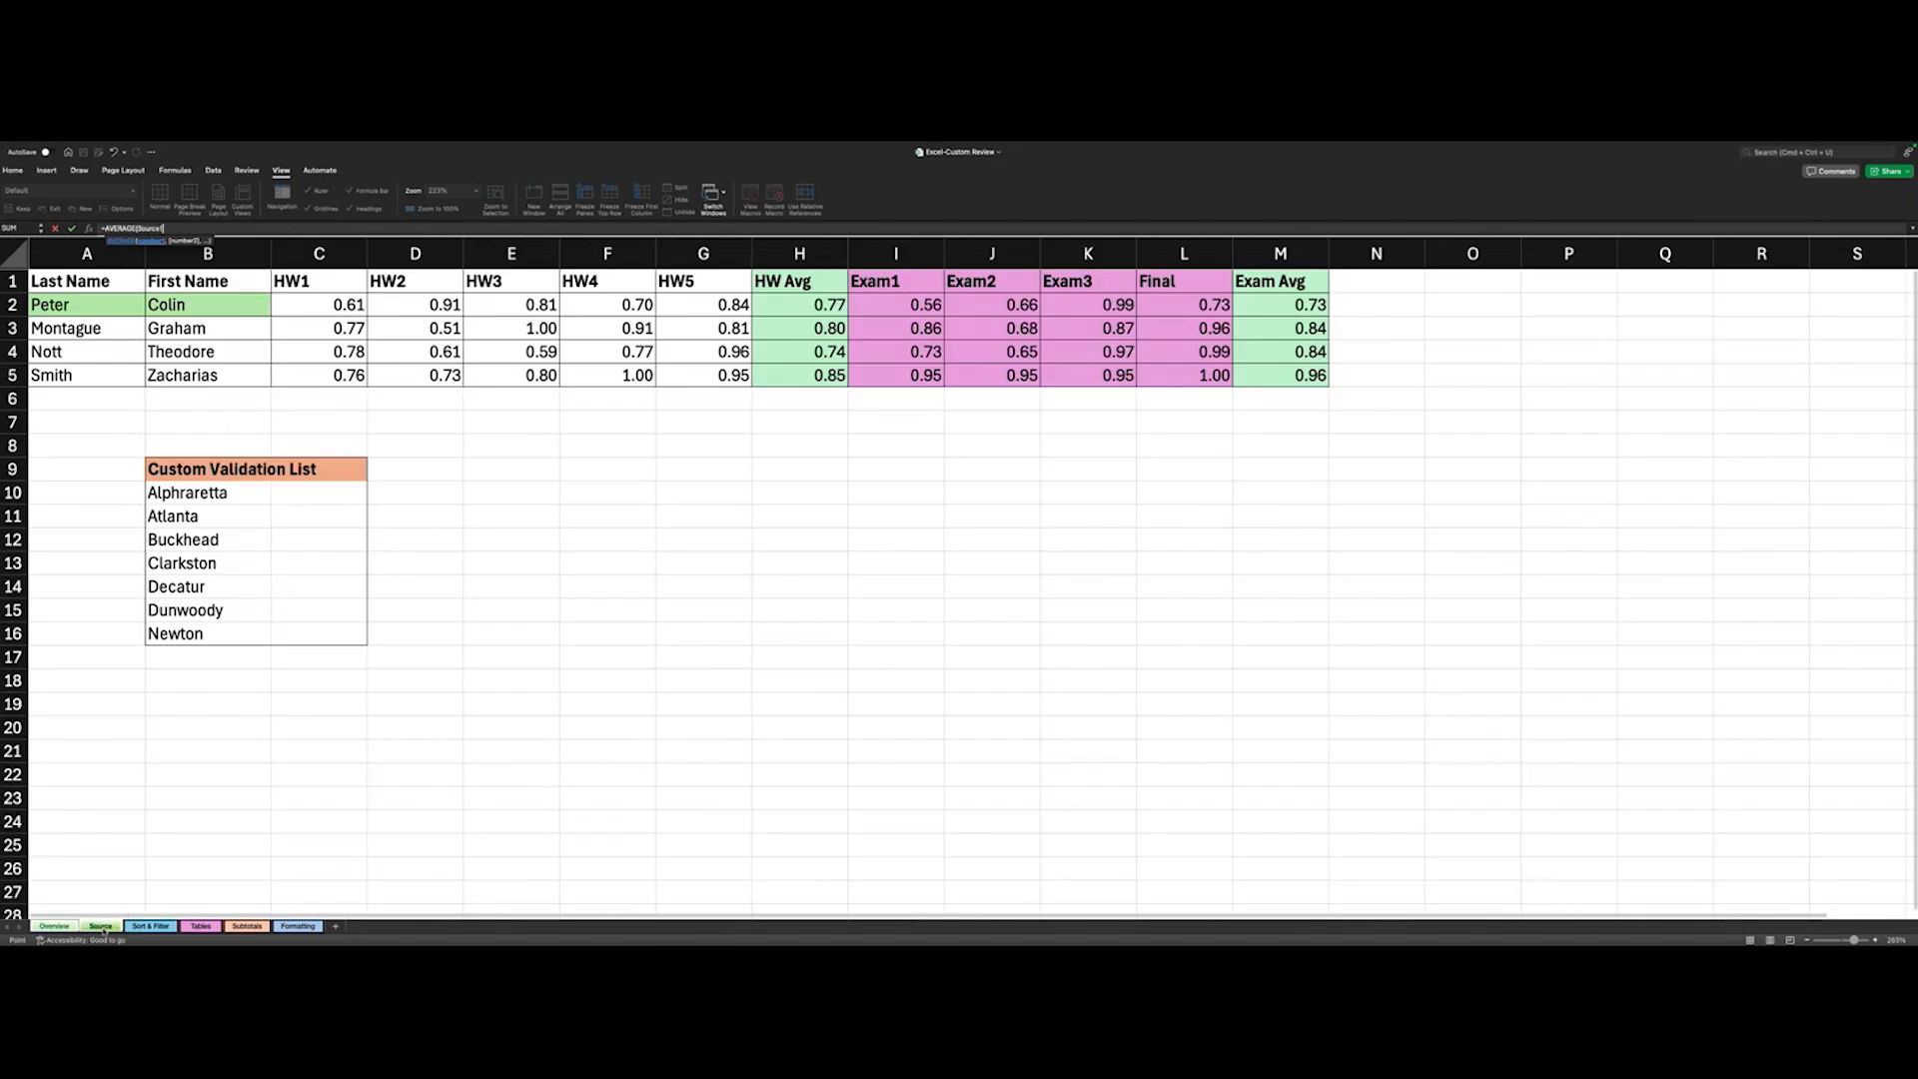
scroll(277, 598, "down", 1)
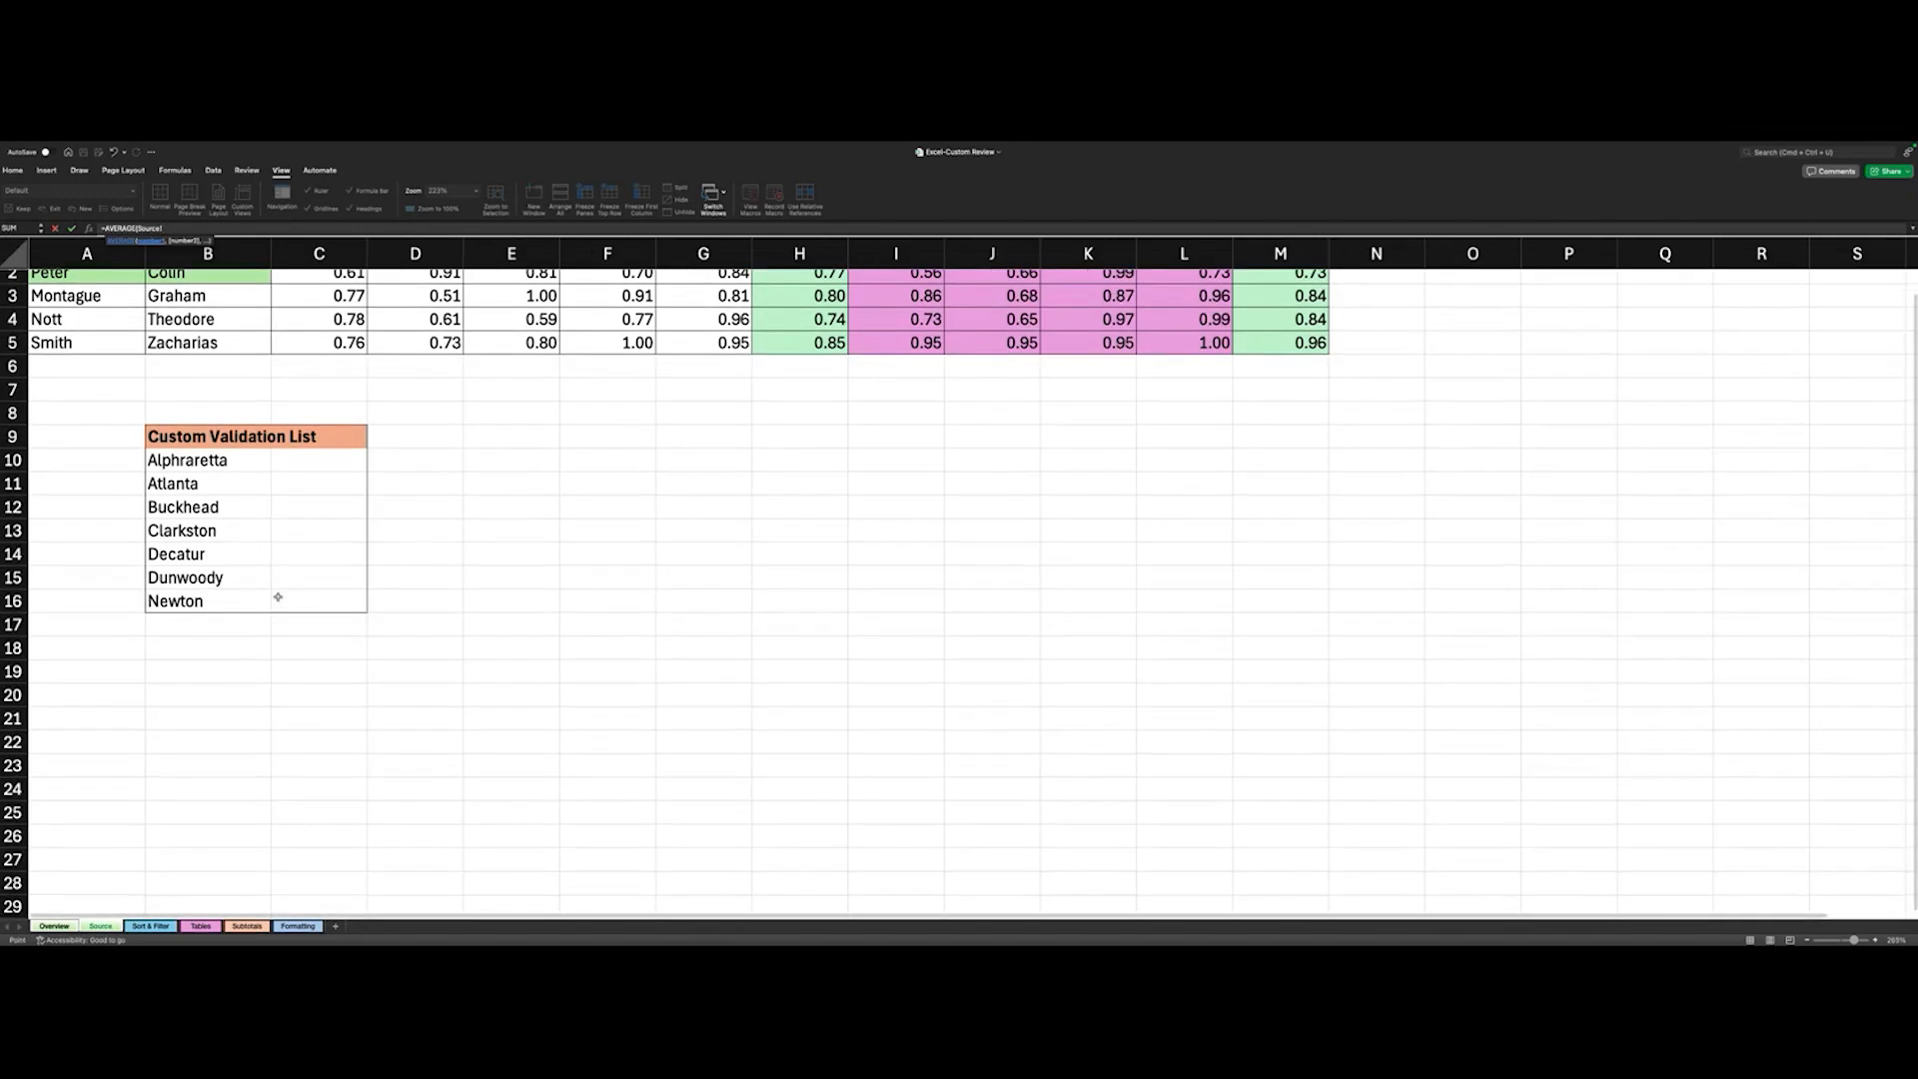
scroll(279, 598, "up", 2)
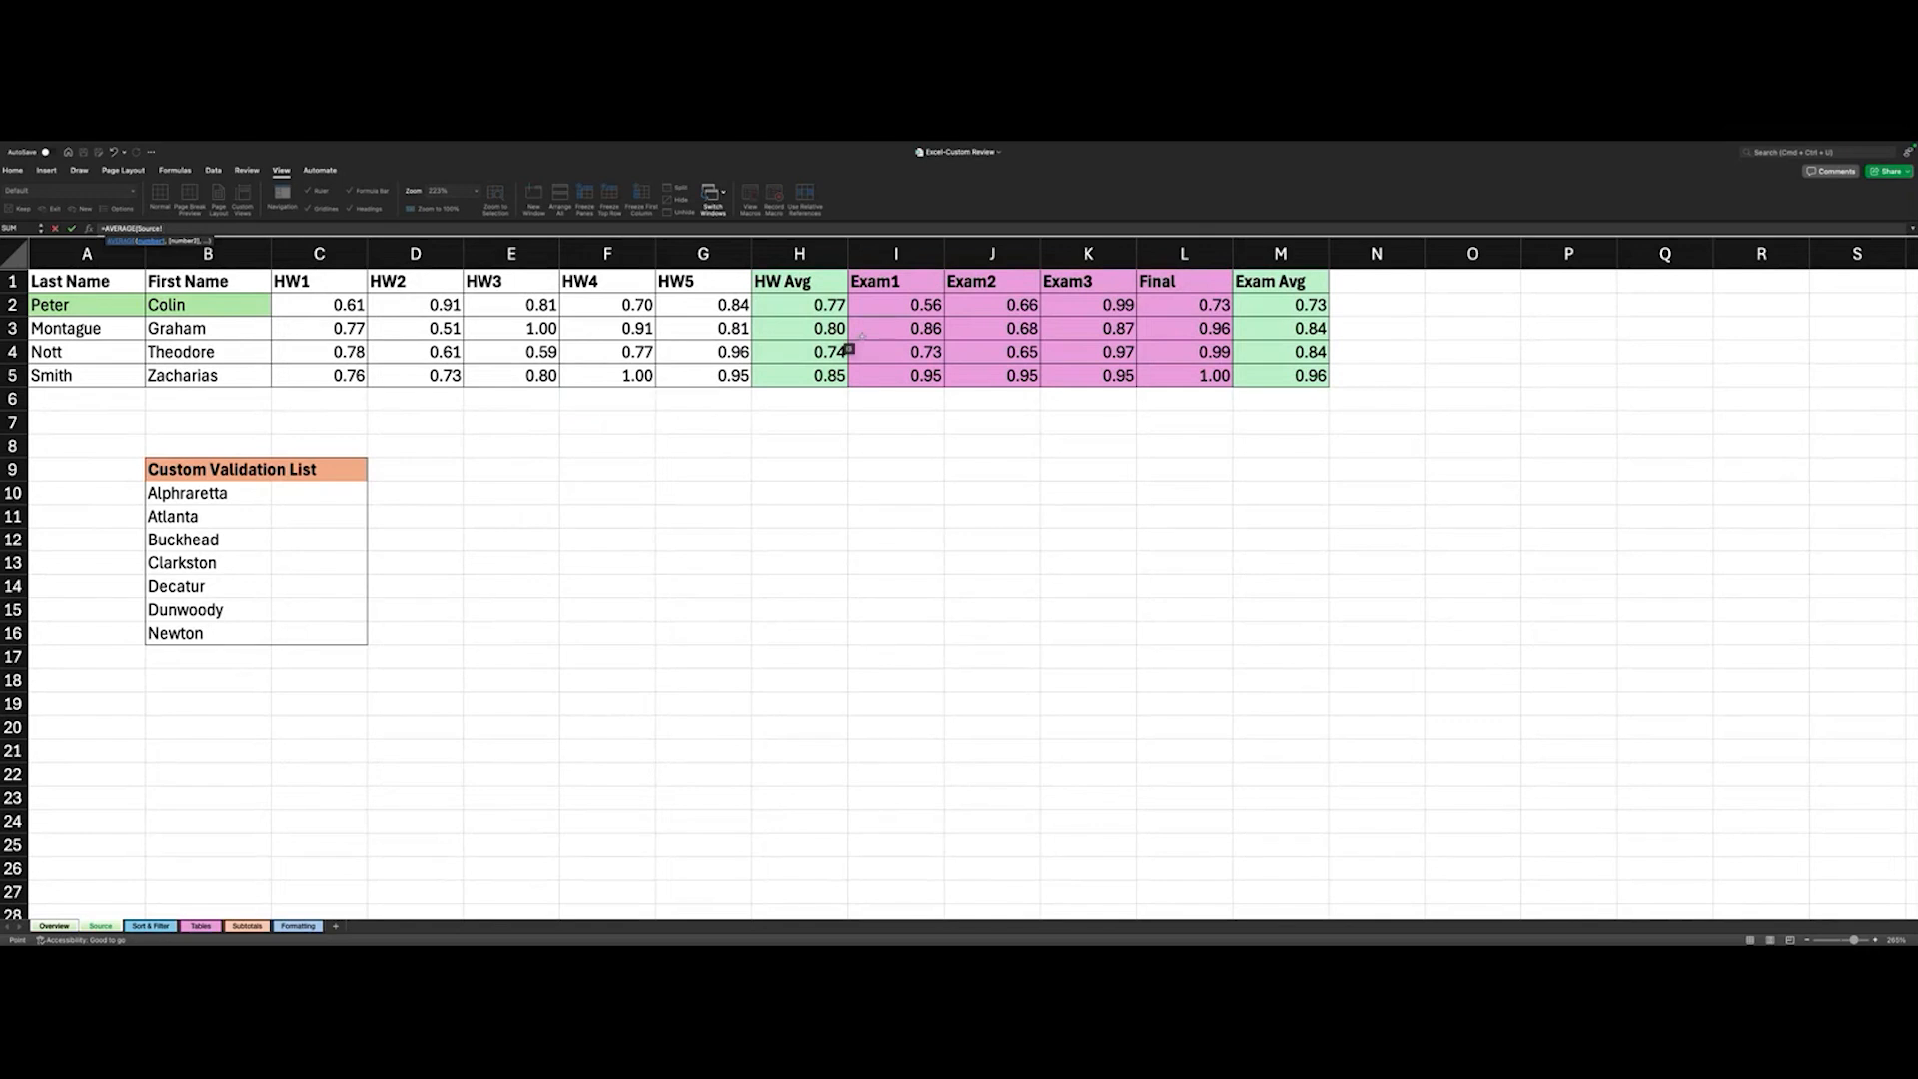
left_click(1195, 305)
left_click(1211, 326, "shift")
key("Return")
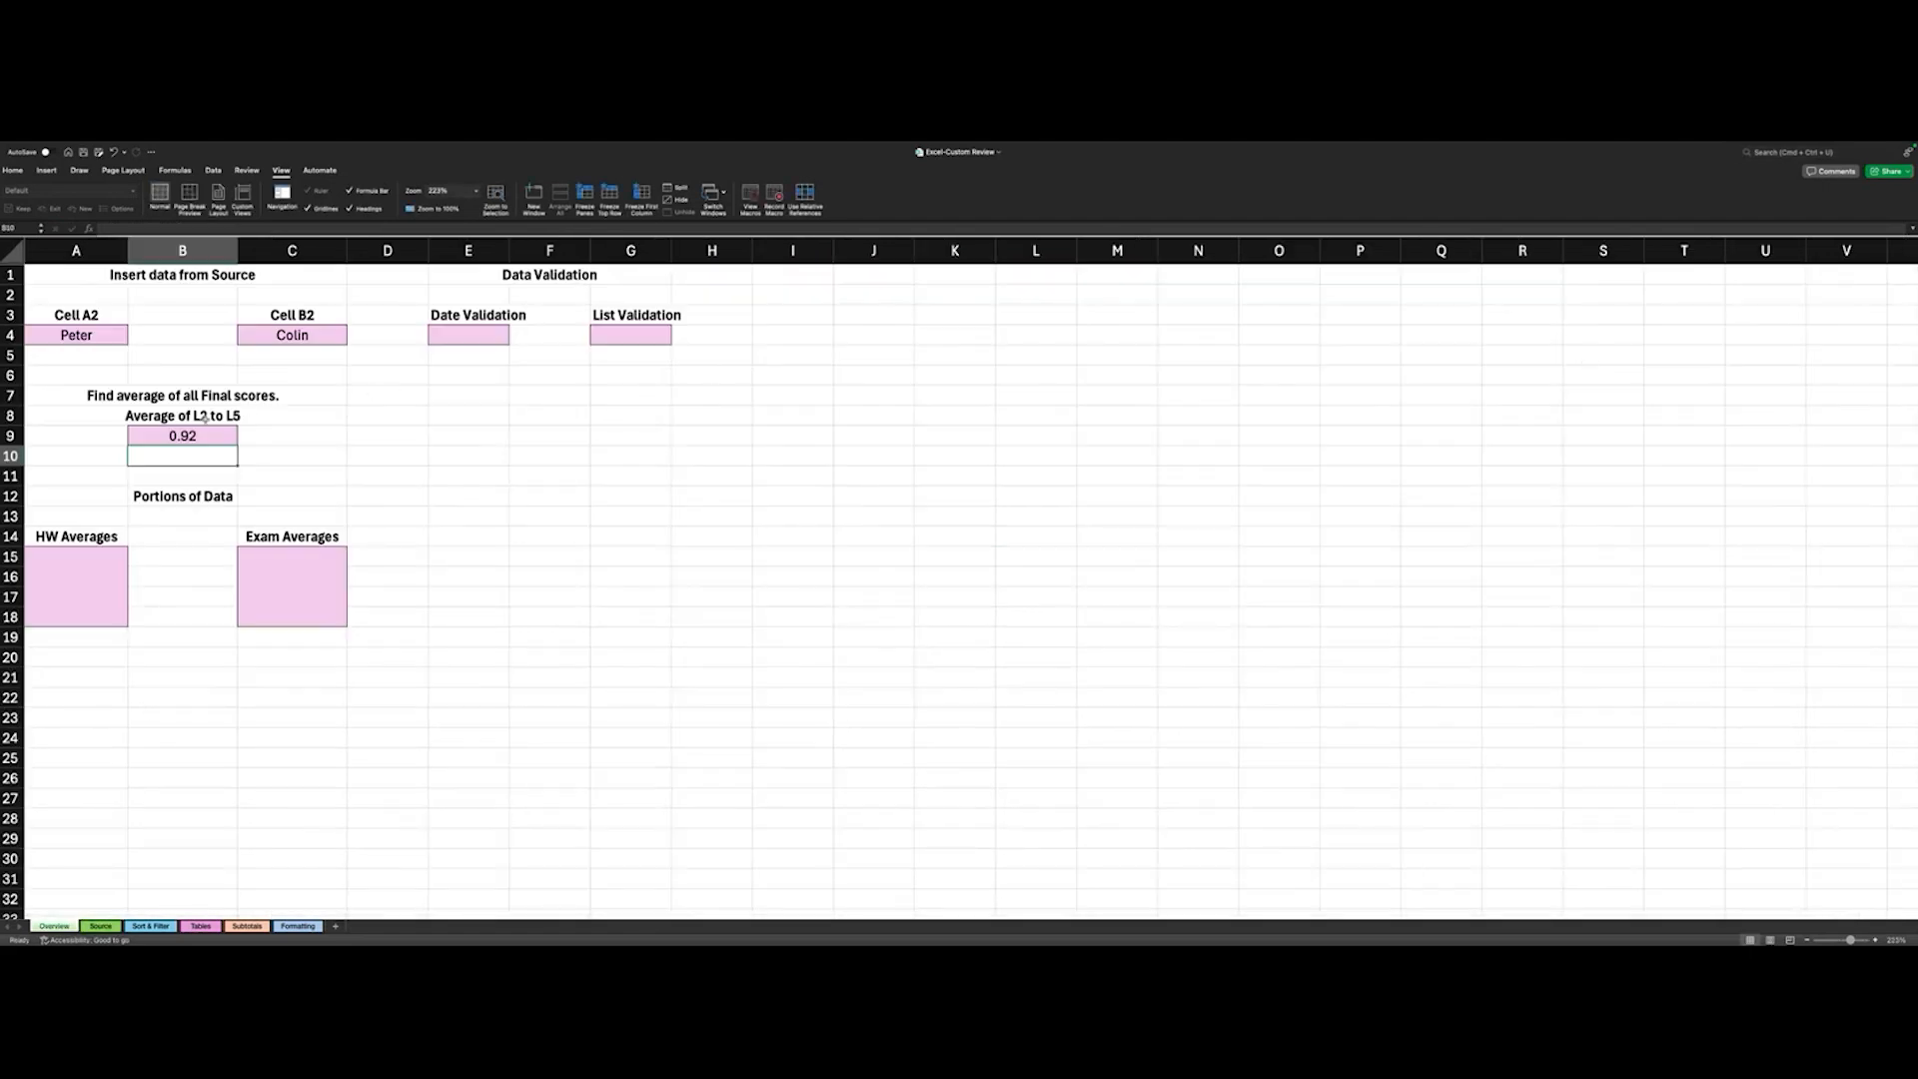
- Inspect the formula in Overview cell B9 and the Final score cells L2 to L5 it references on the Source sheet
left_click(201, 435)
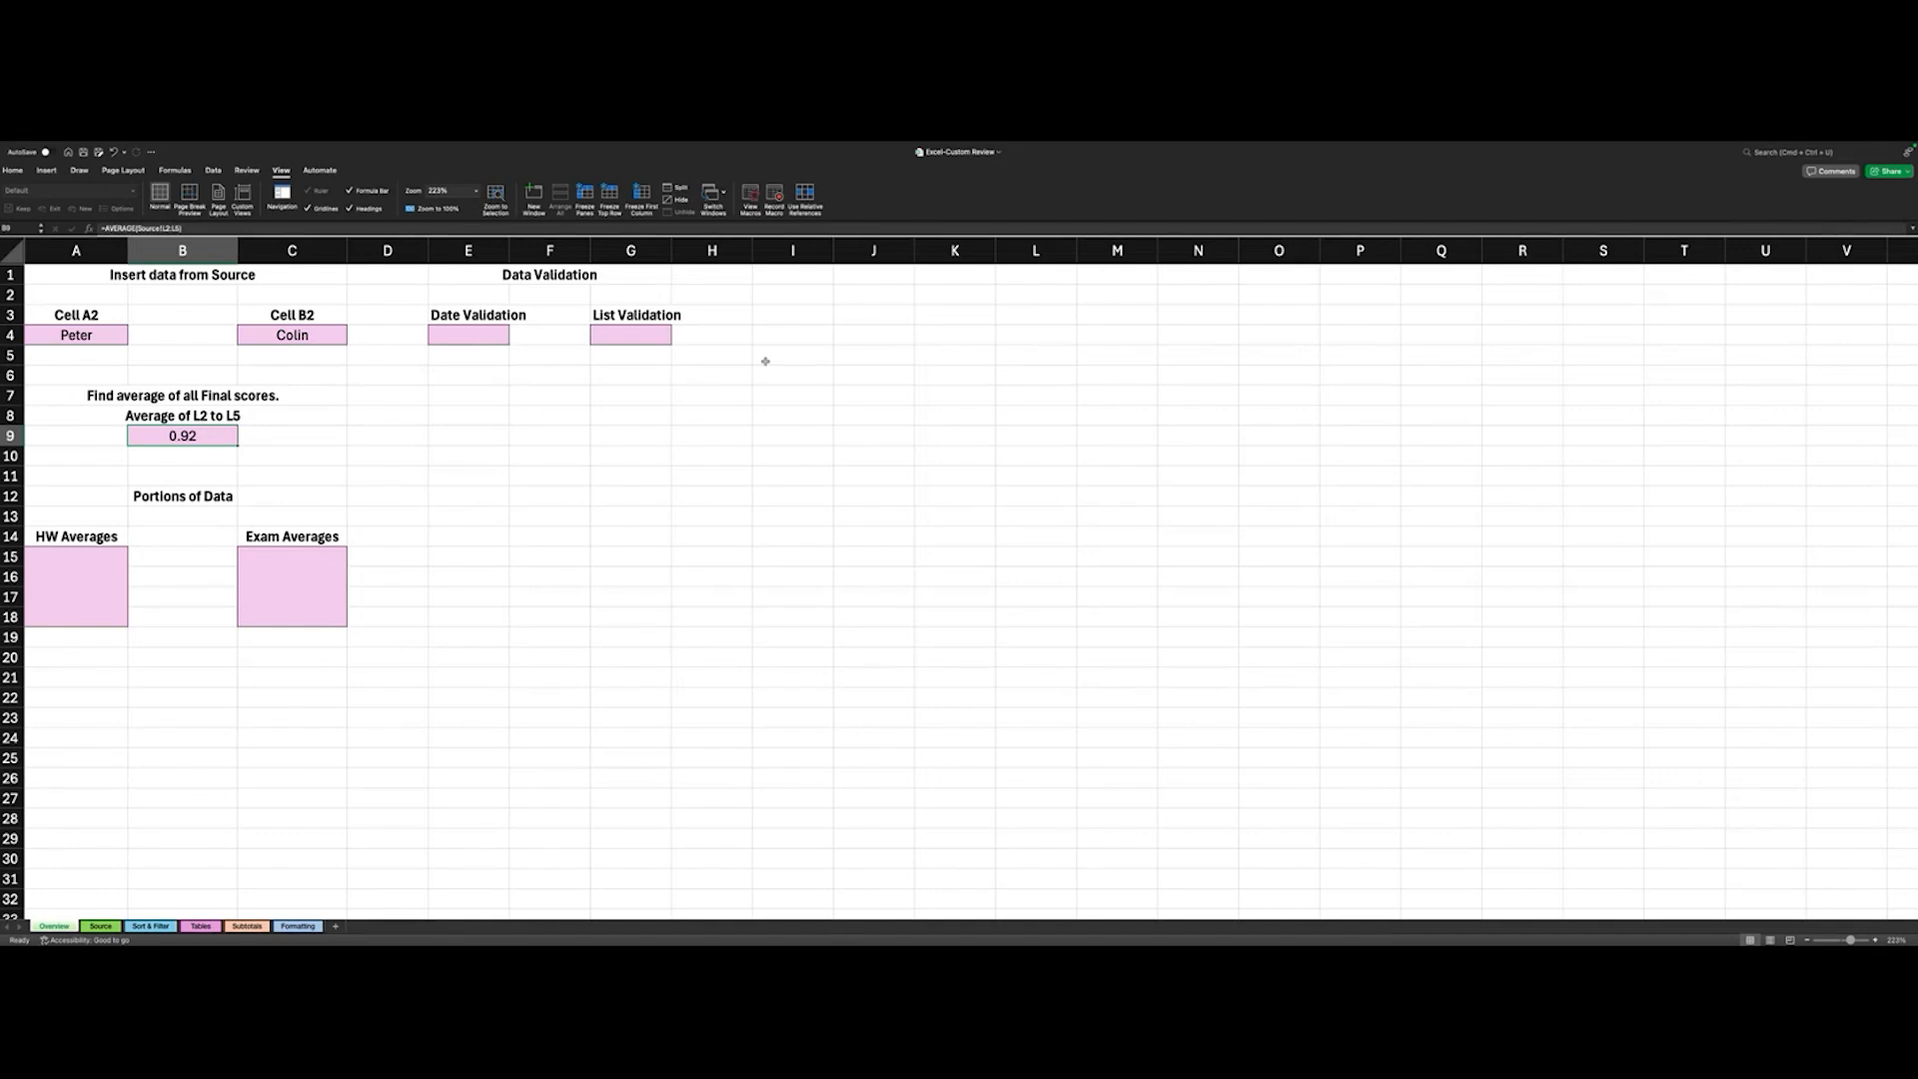
left_click(100, 927)
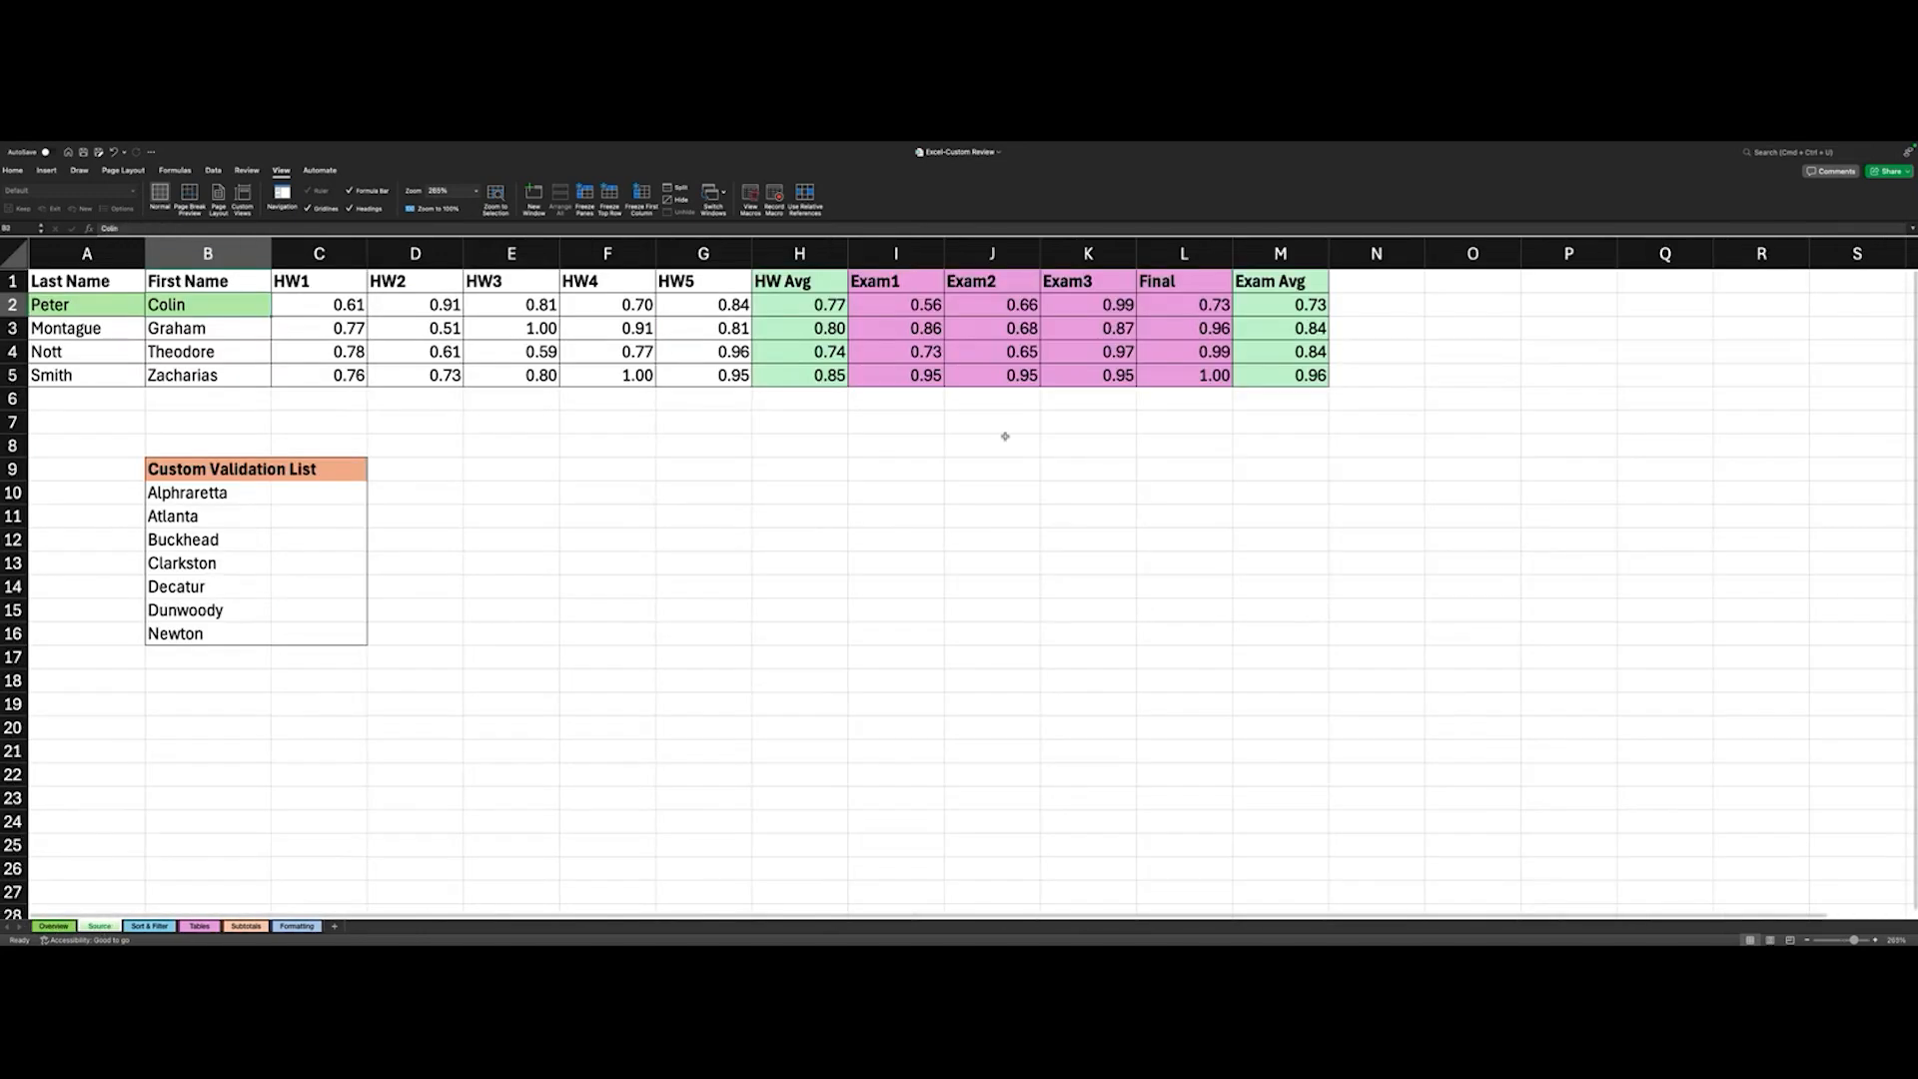
left_click(1202, 305)
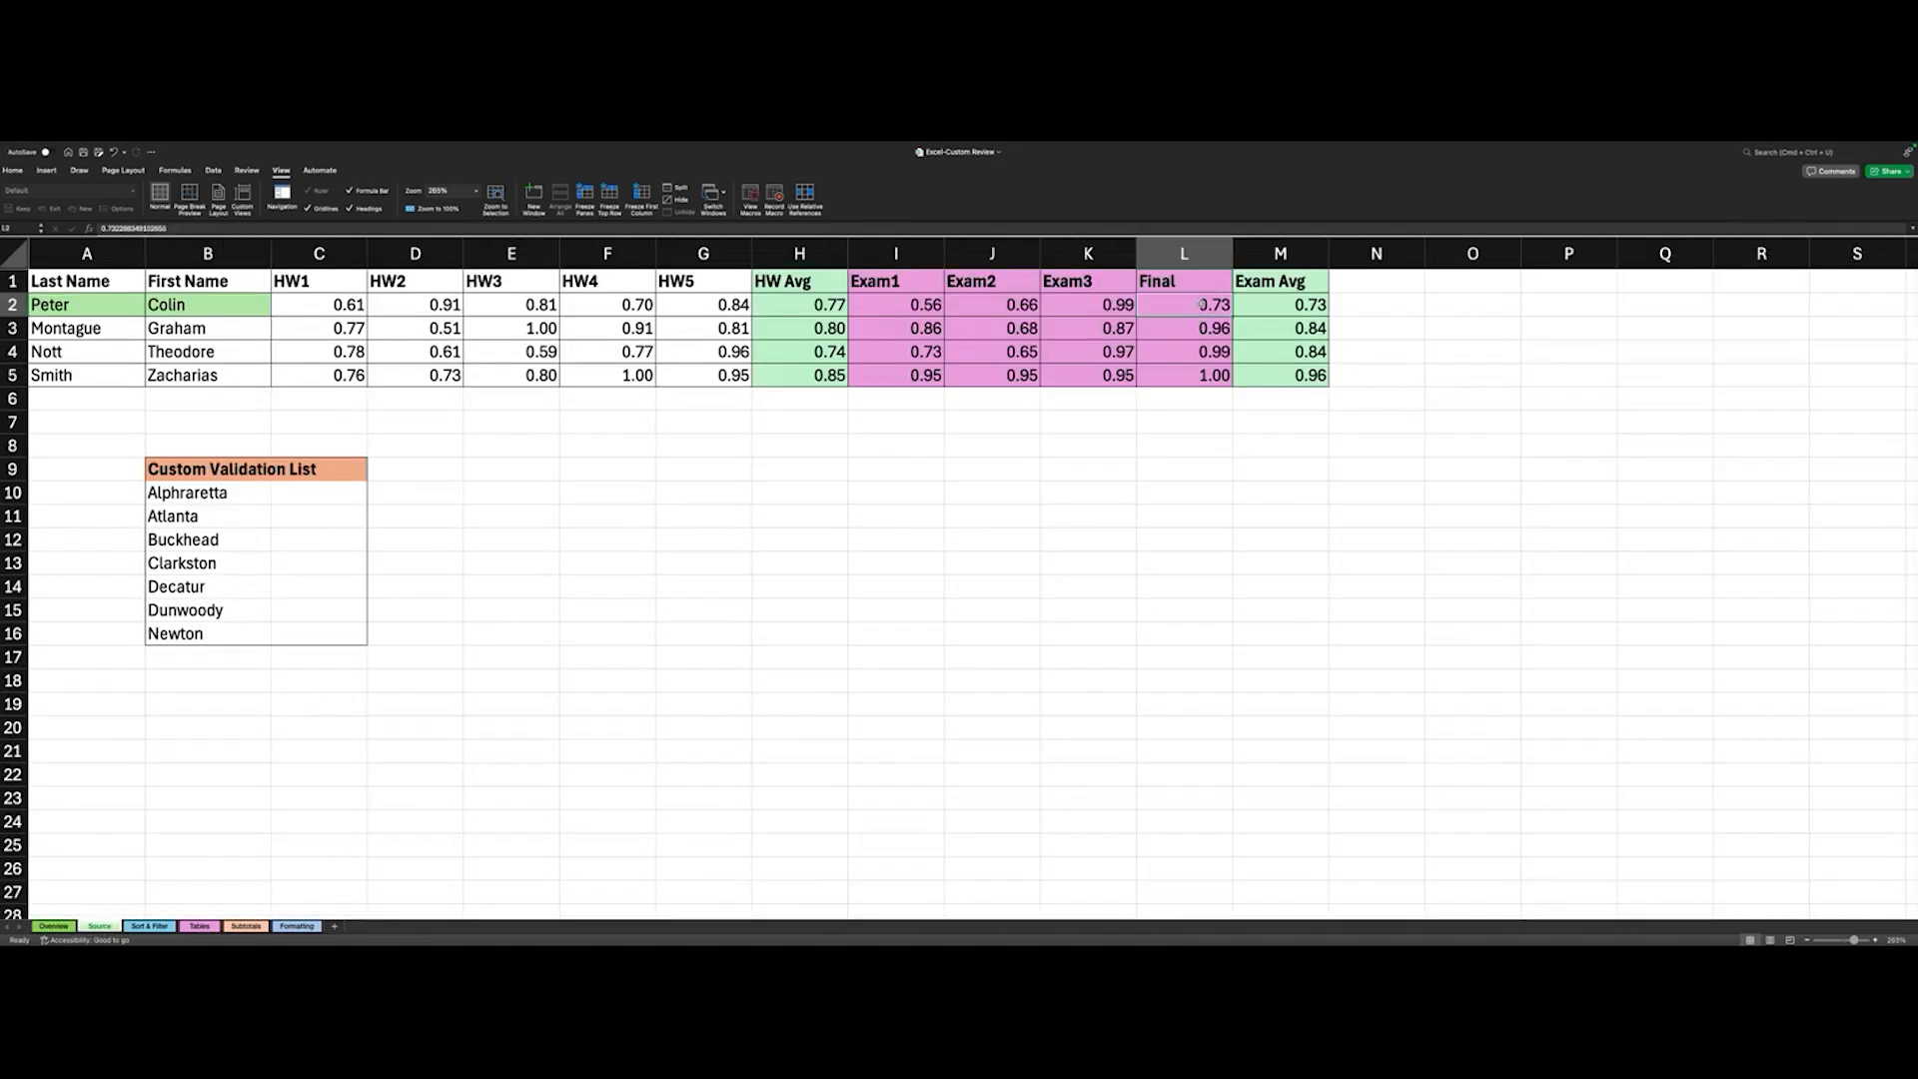
key("Down")
key("Down")
left_click(1203, 376)
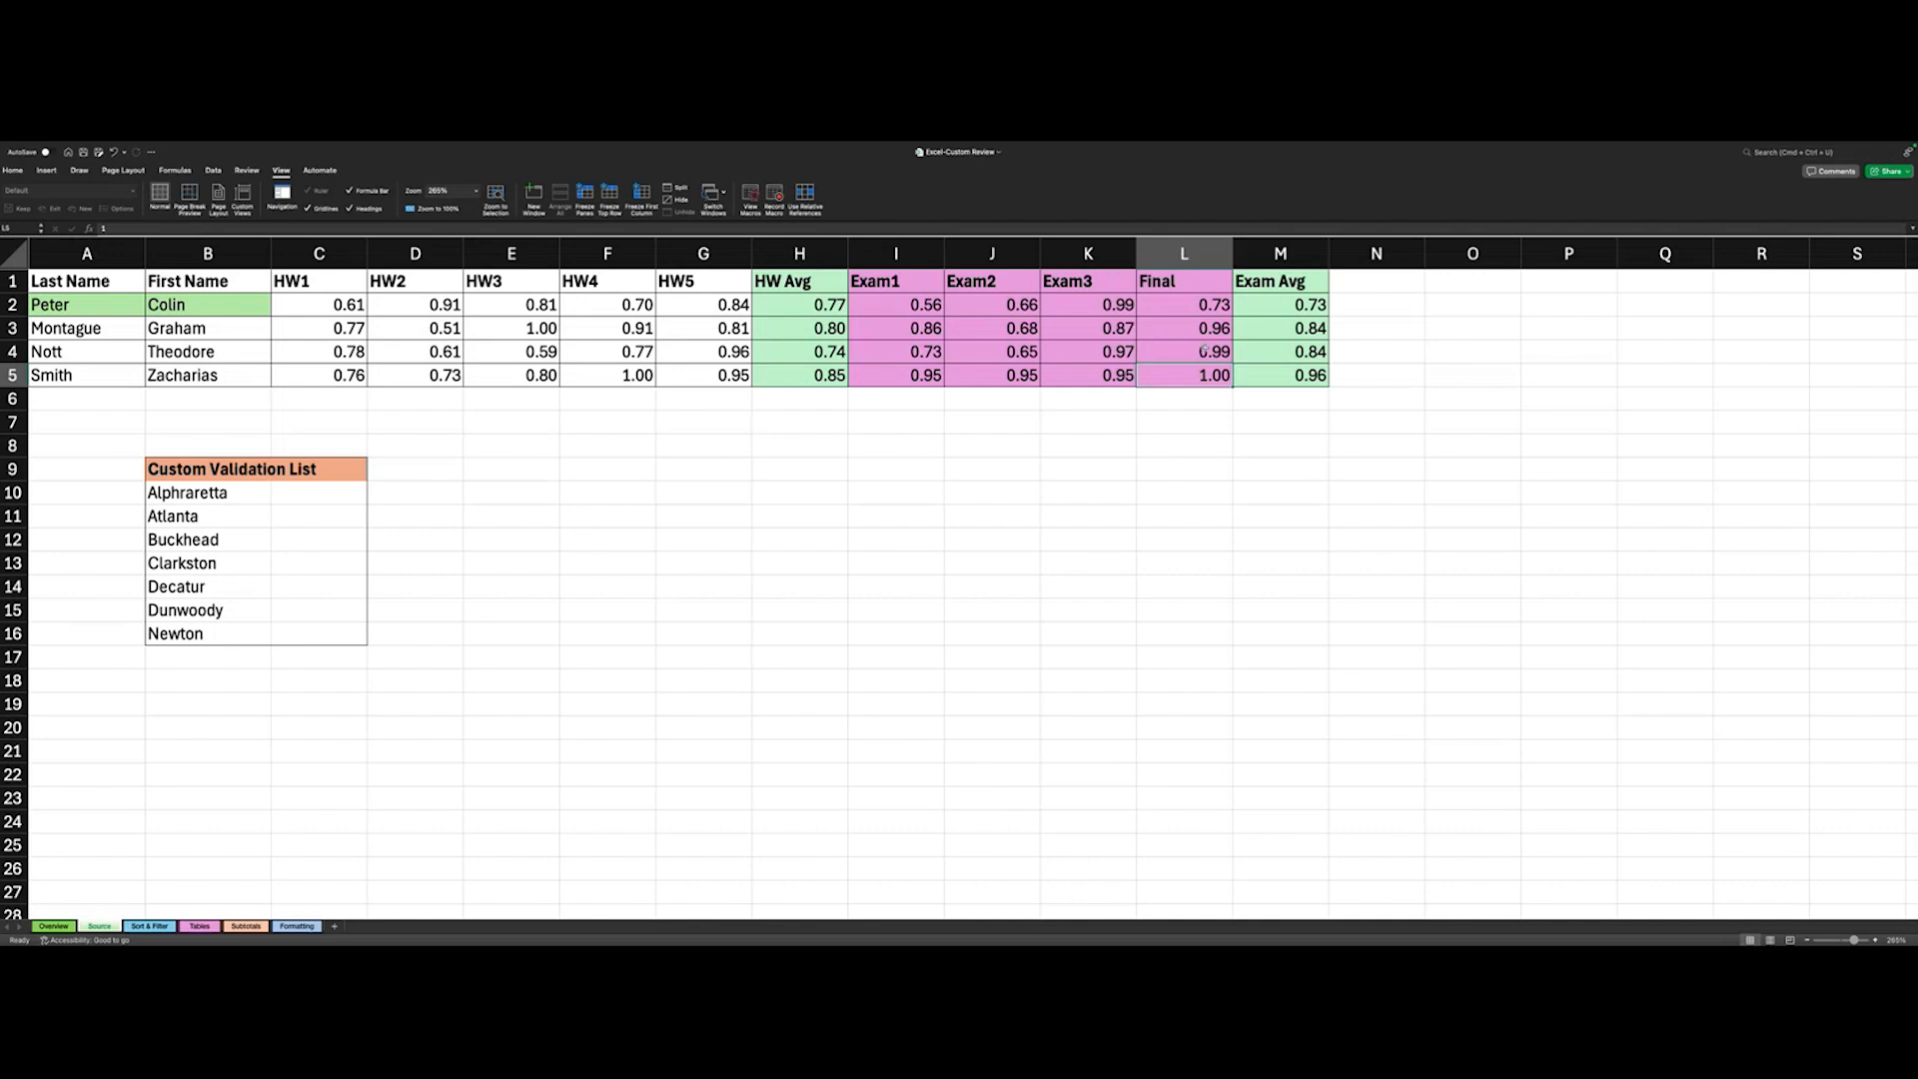
left_click(1206, 352)
left_click(1210, 326)
left_click(1209, 302)
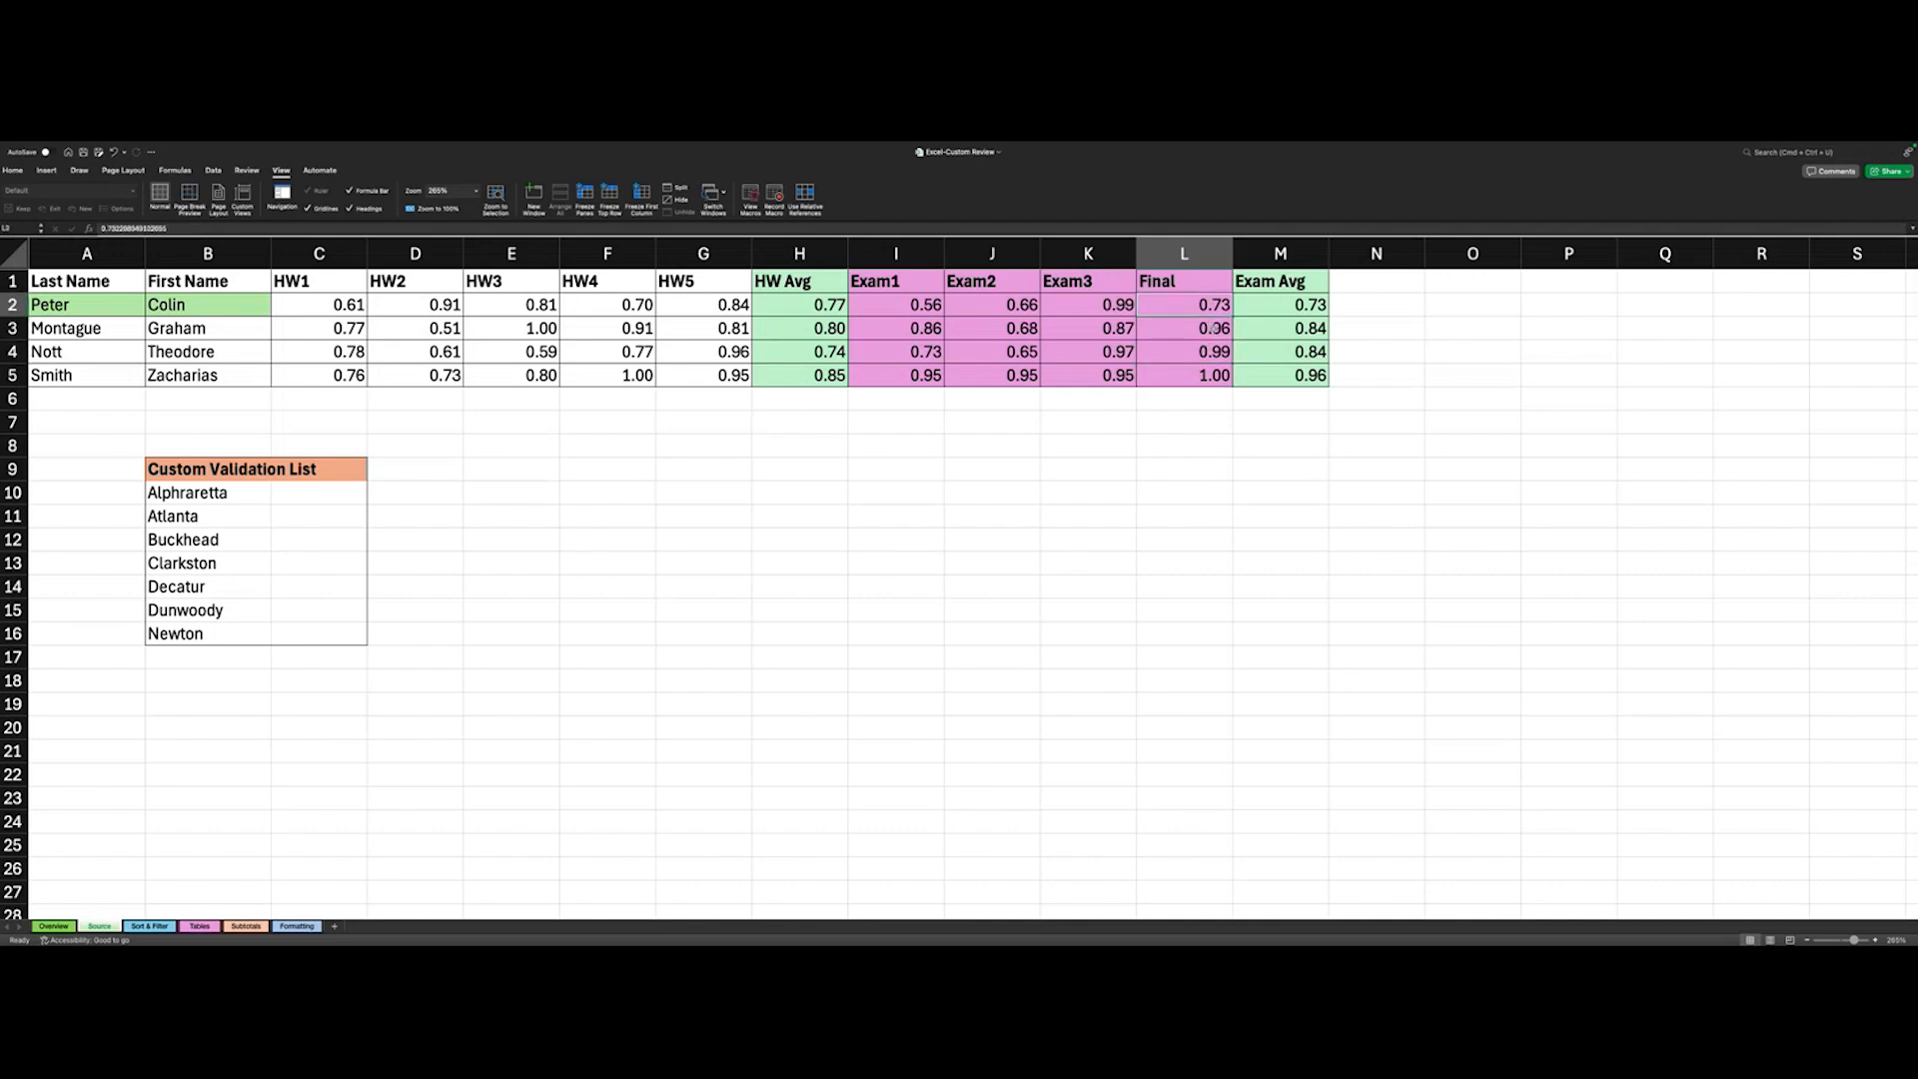
left_click(54, 926)
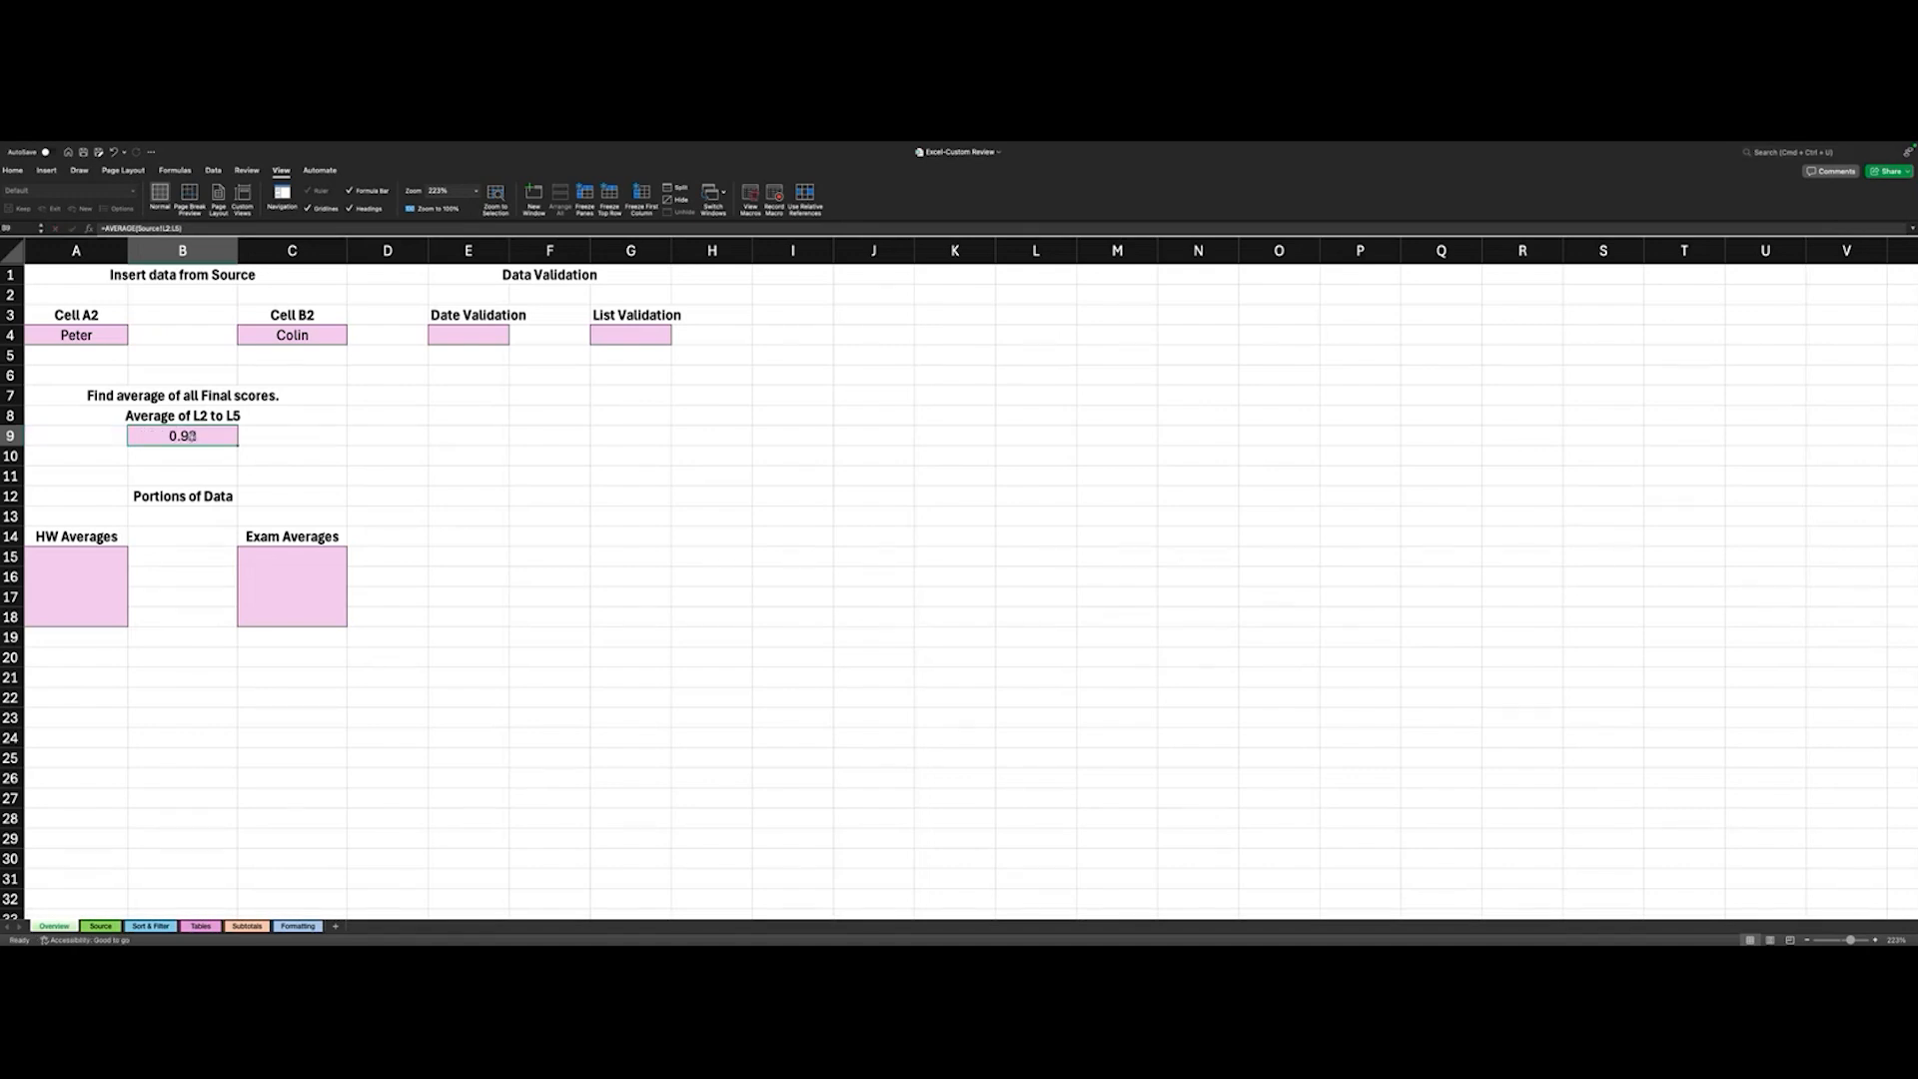
- Open the average formula in Overview cell B9 and recheck the Final scores on the Source sheet, then return to B9
double_click(192, 435)
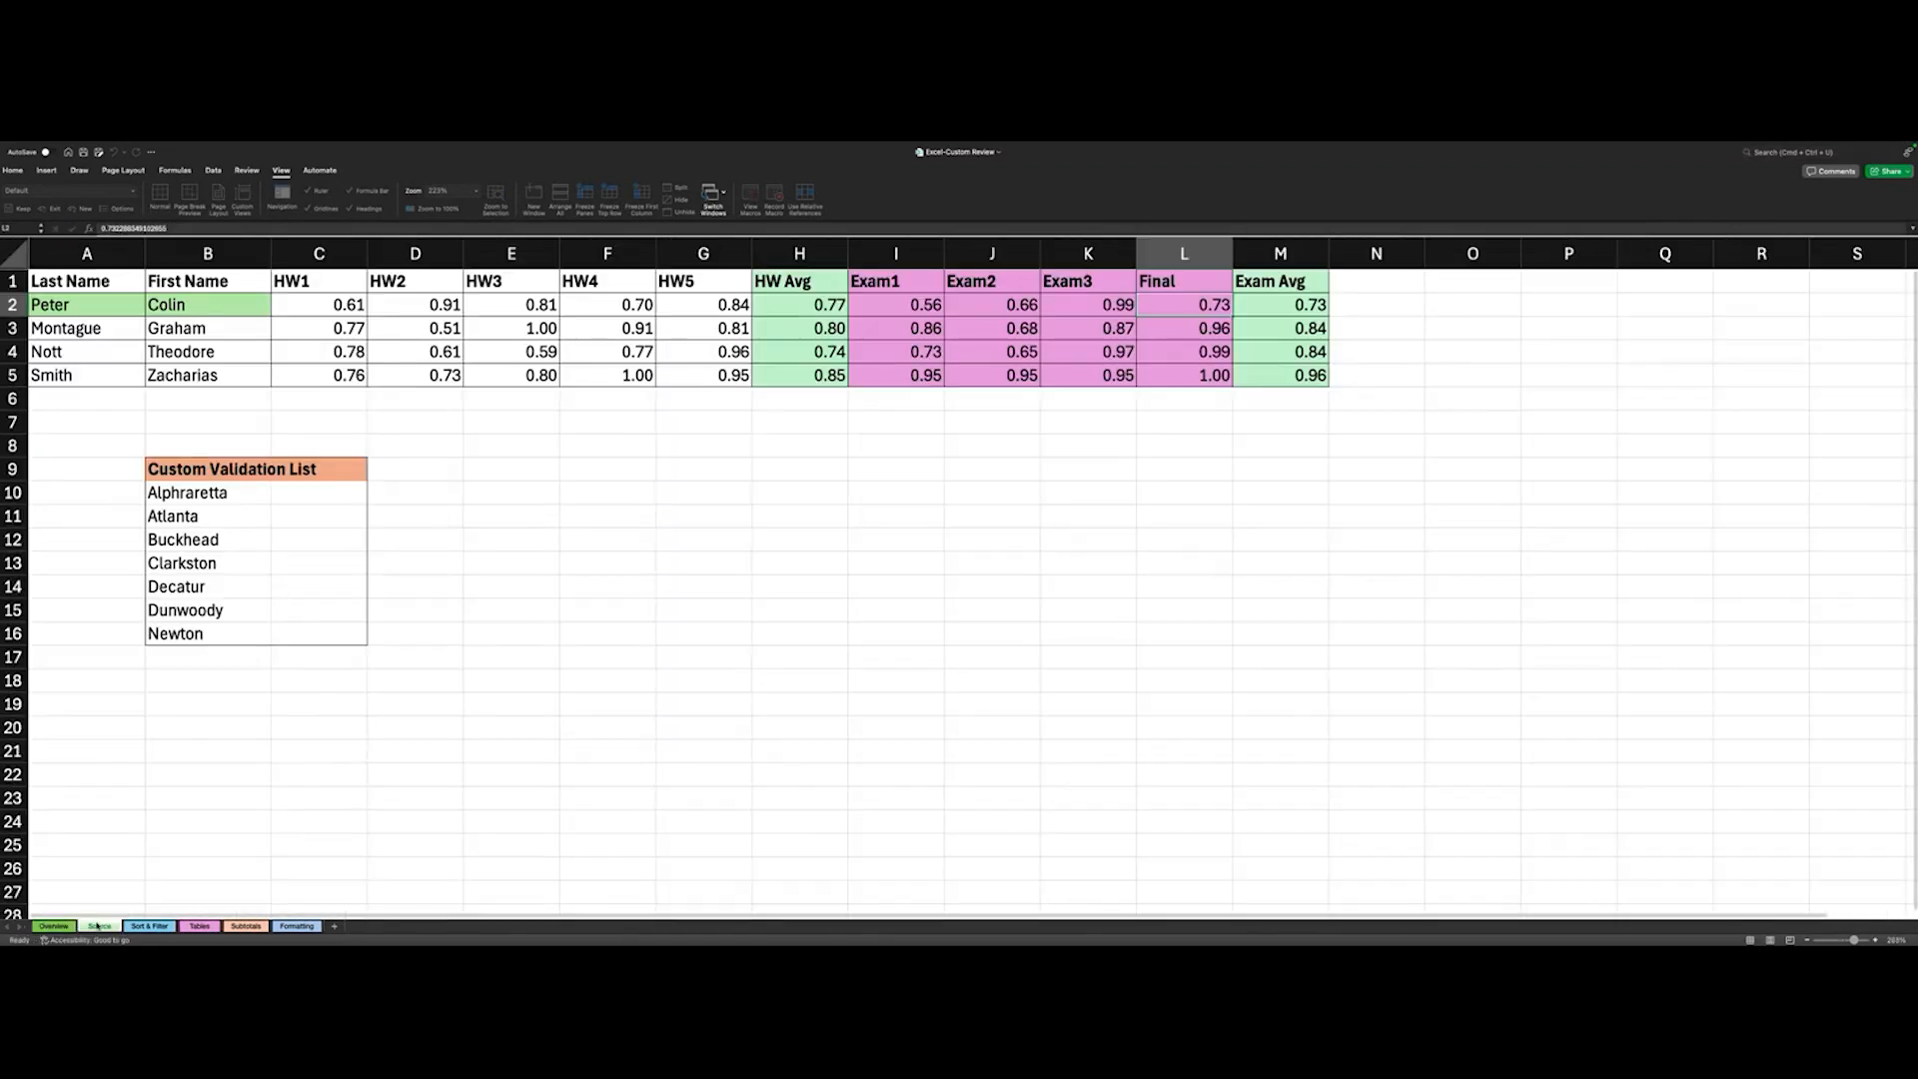
left_click(100, 926)
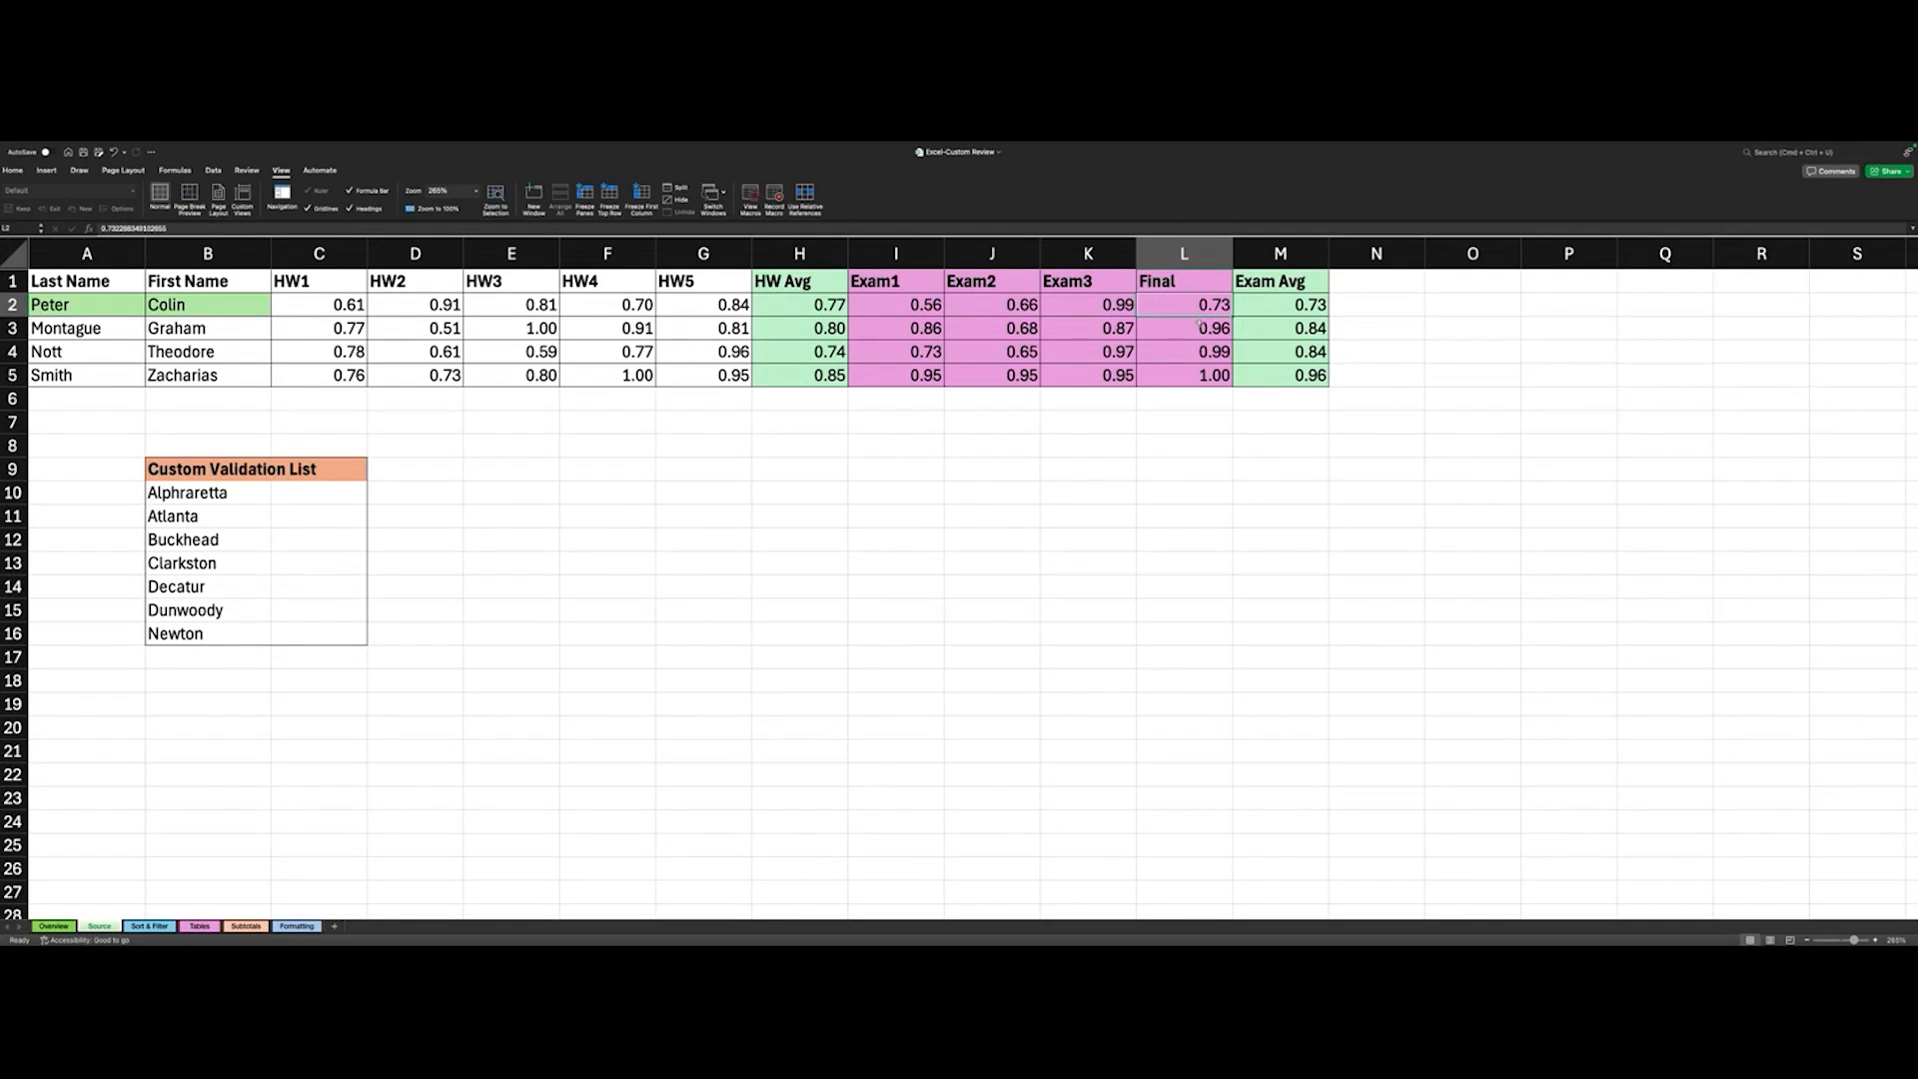
left_click(1195, 329)
left_click(1194, 351)
left_click(1193, 376)
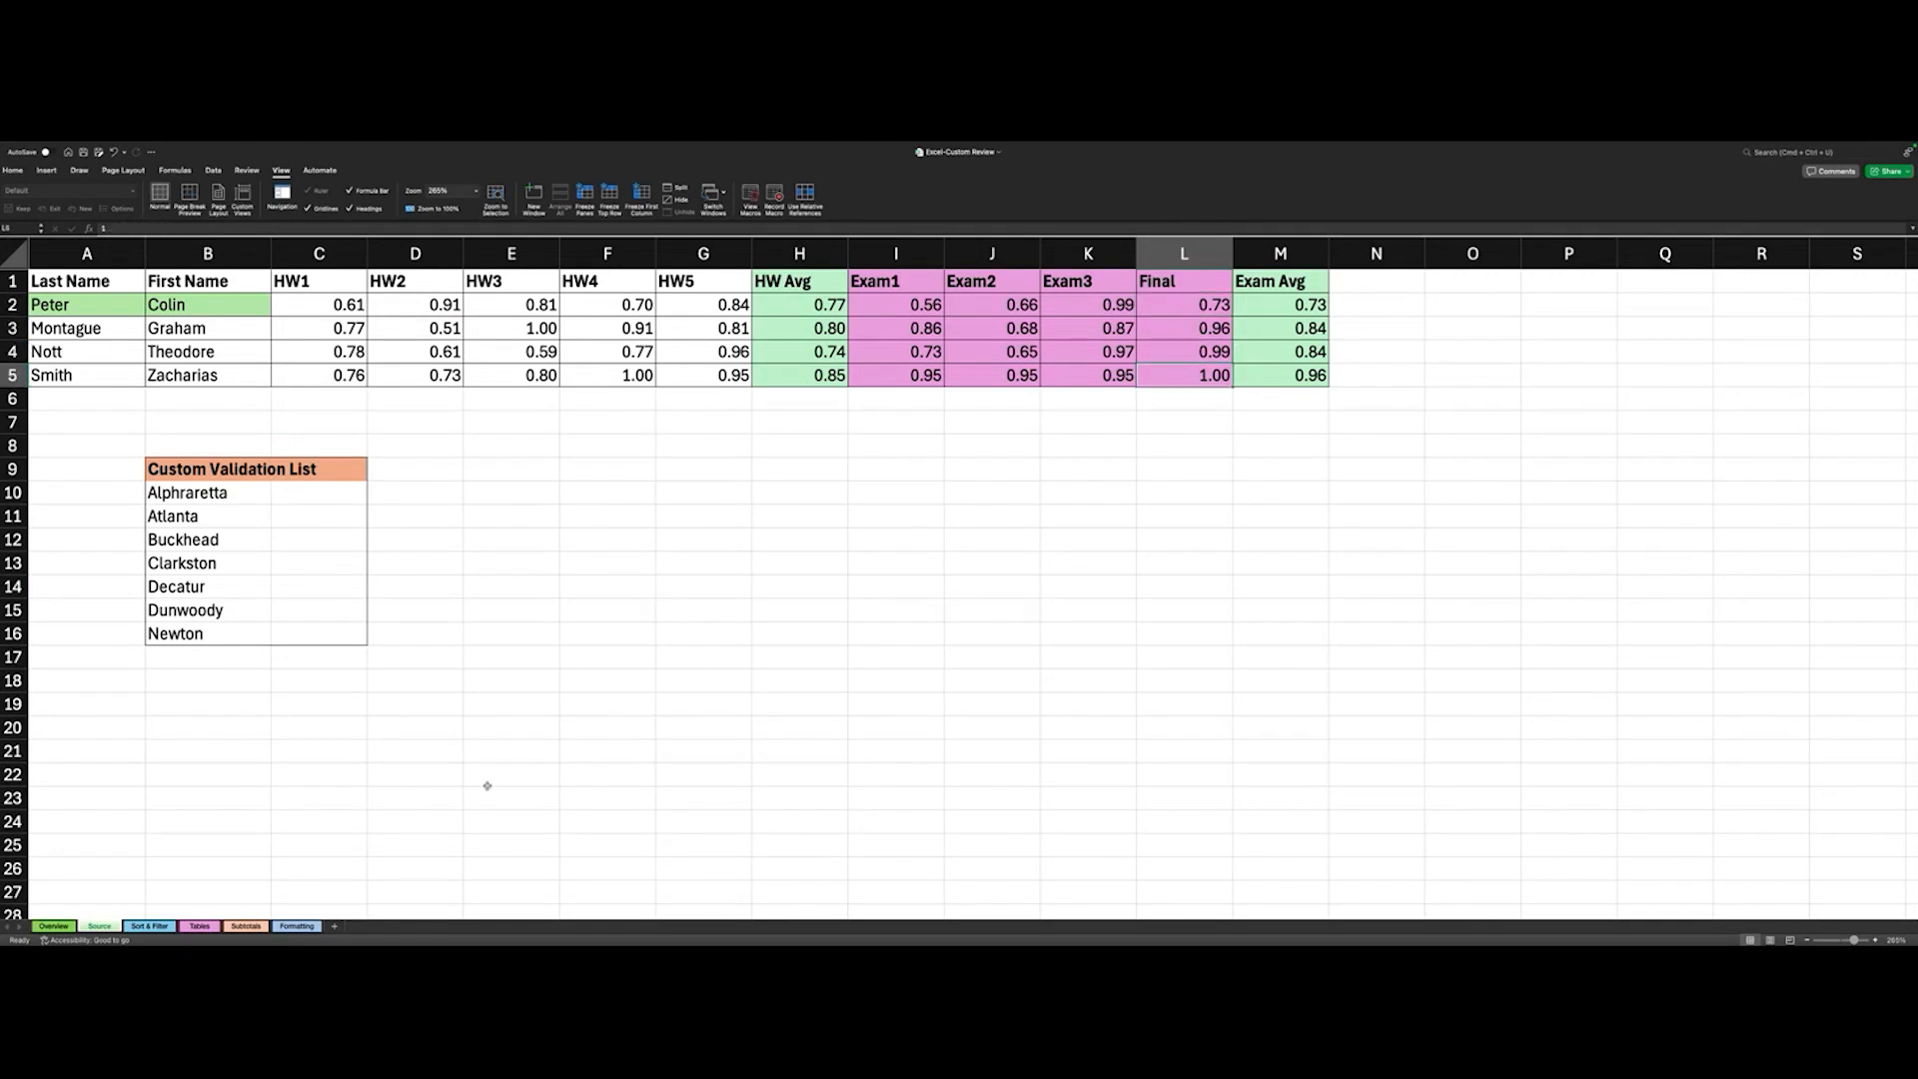
key("Return")
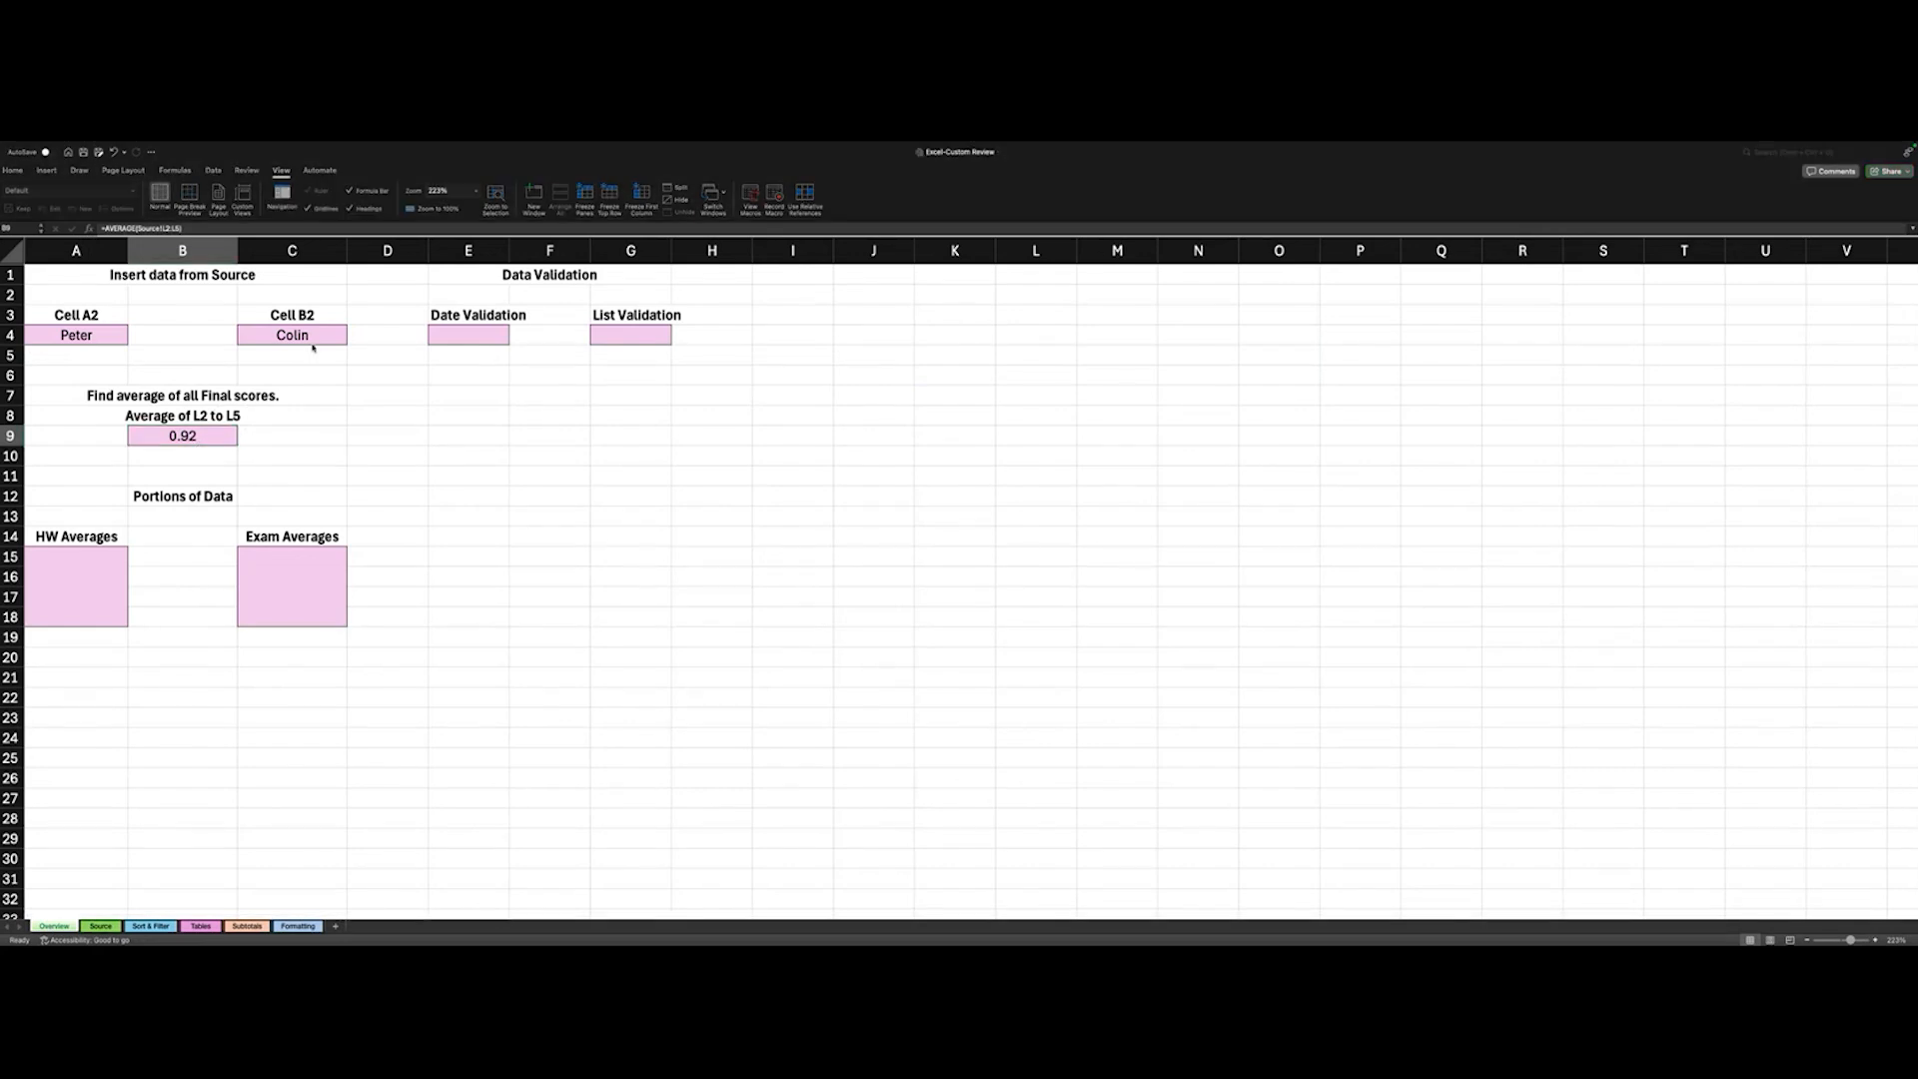
left_click(182, 445)
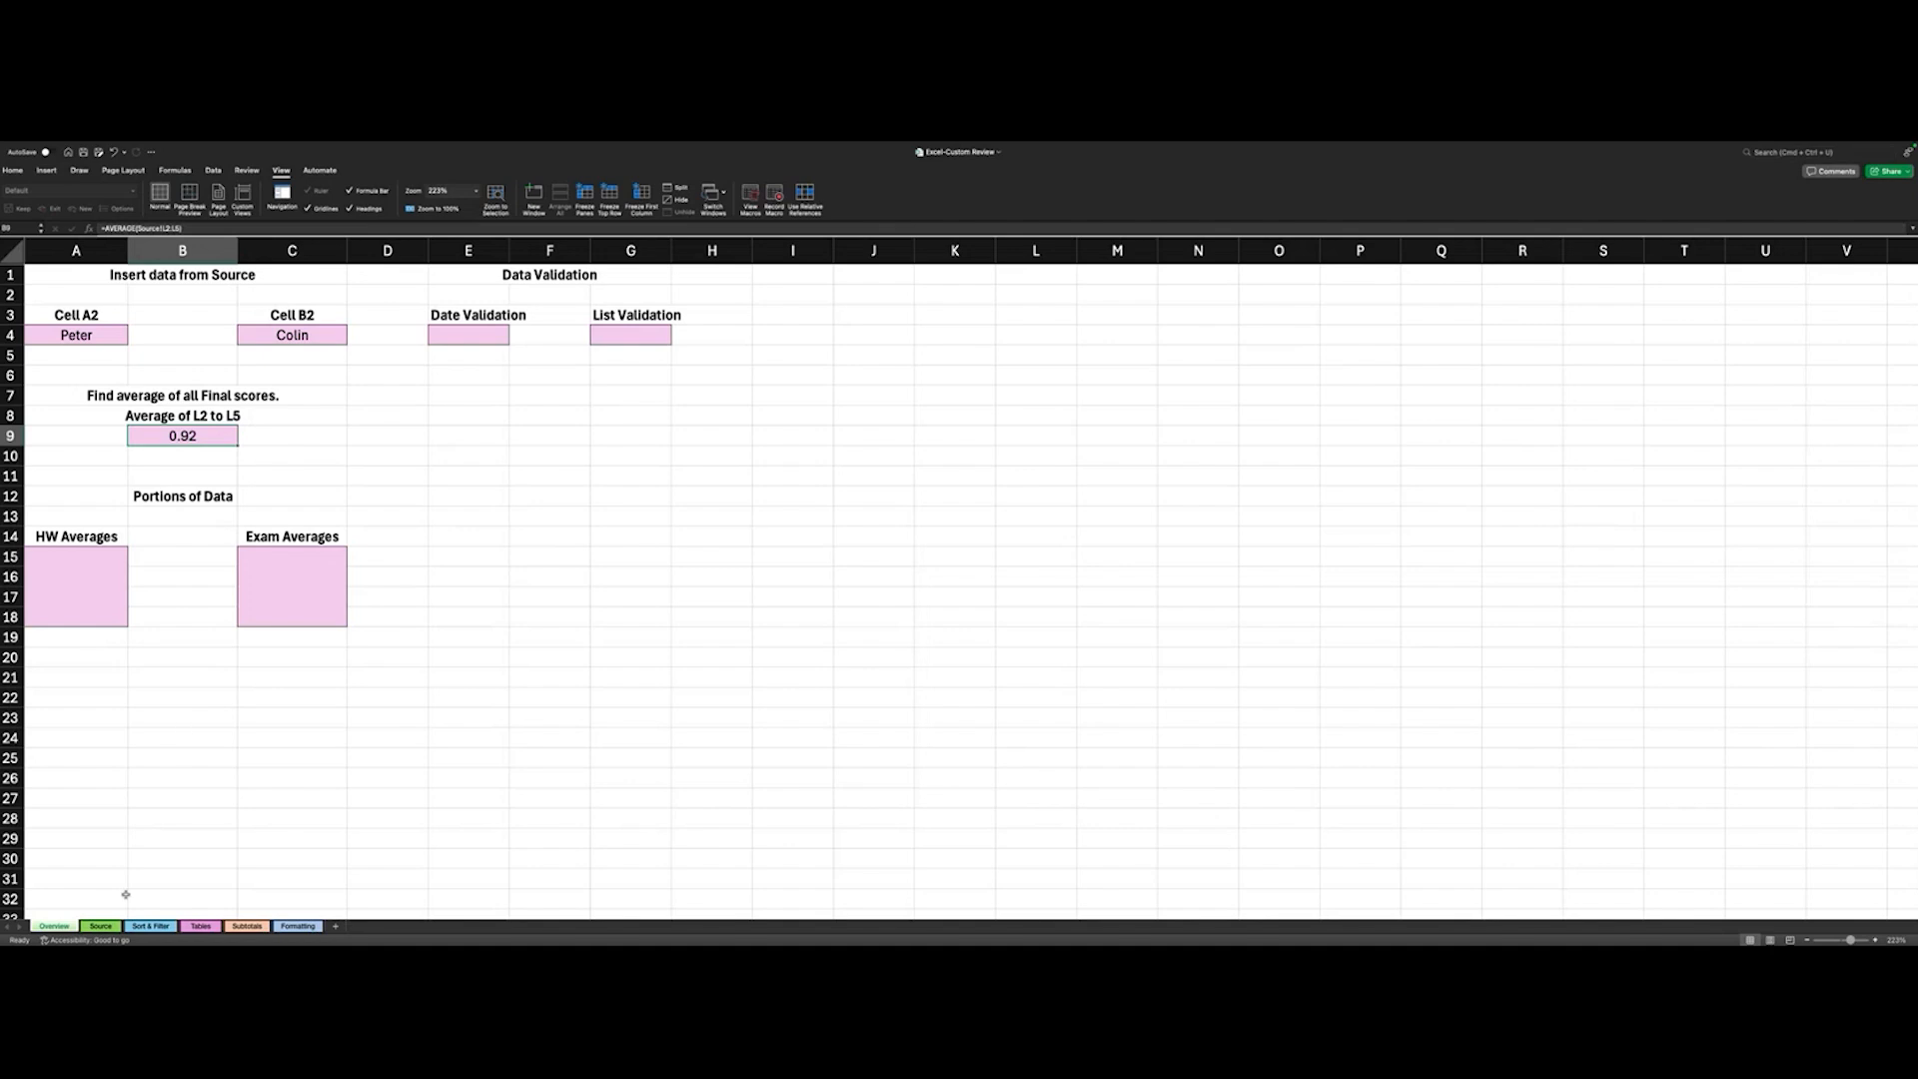
- Compare the HW Averages block on the Overview sheet with the HW Avg column on the Source sheet and examine cell H2's formula
left_click(102, 927)
left_click(54, 927)
left_click(101, 925)
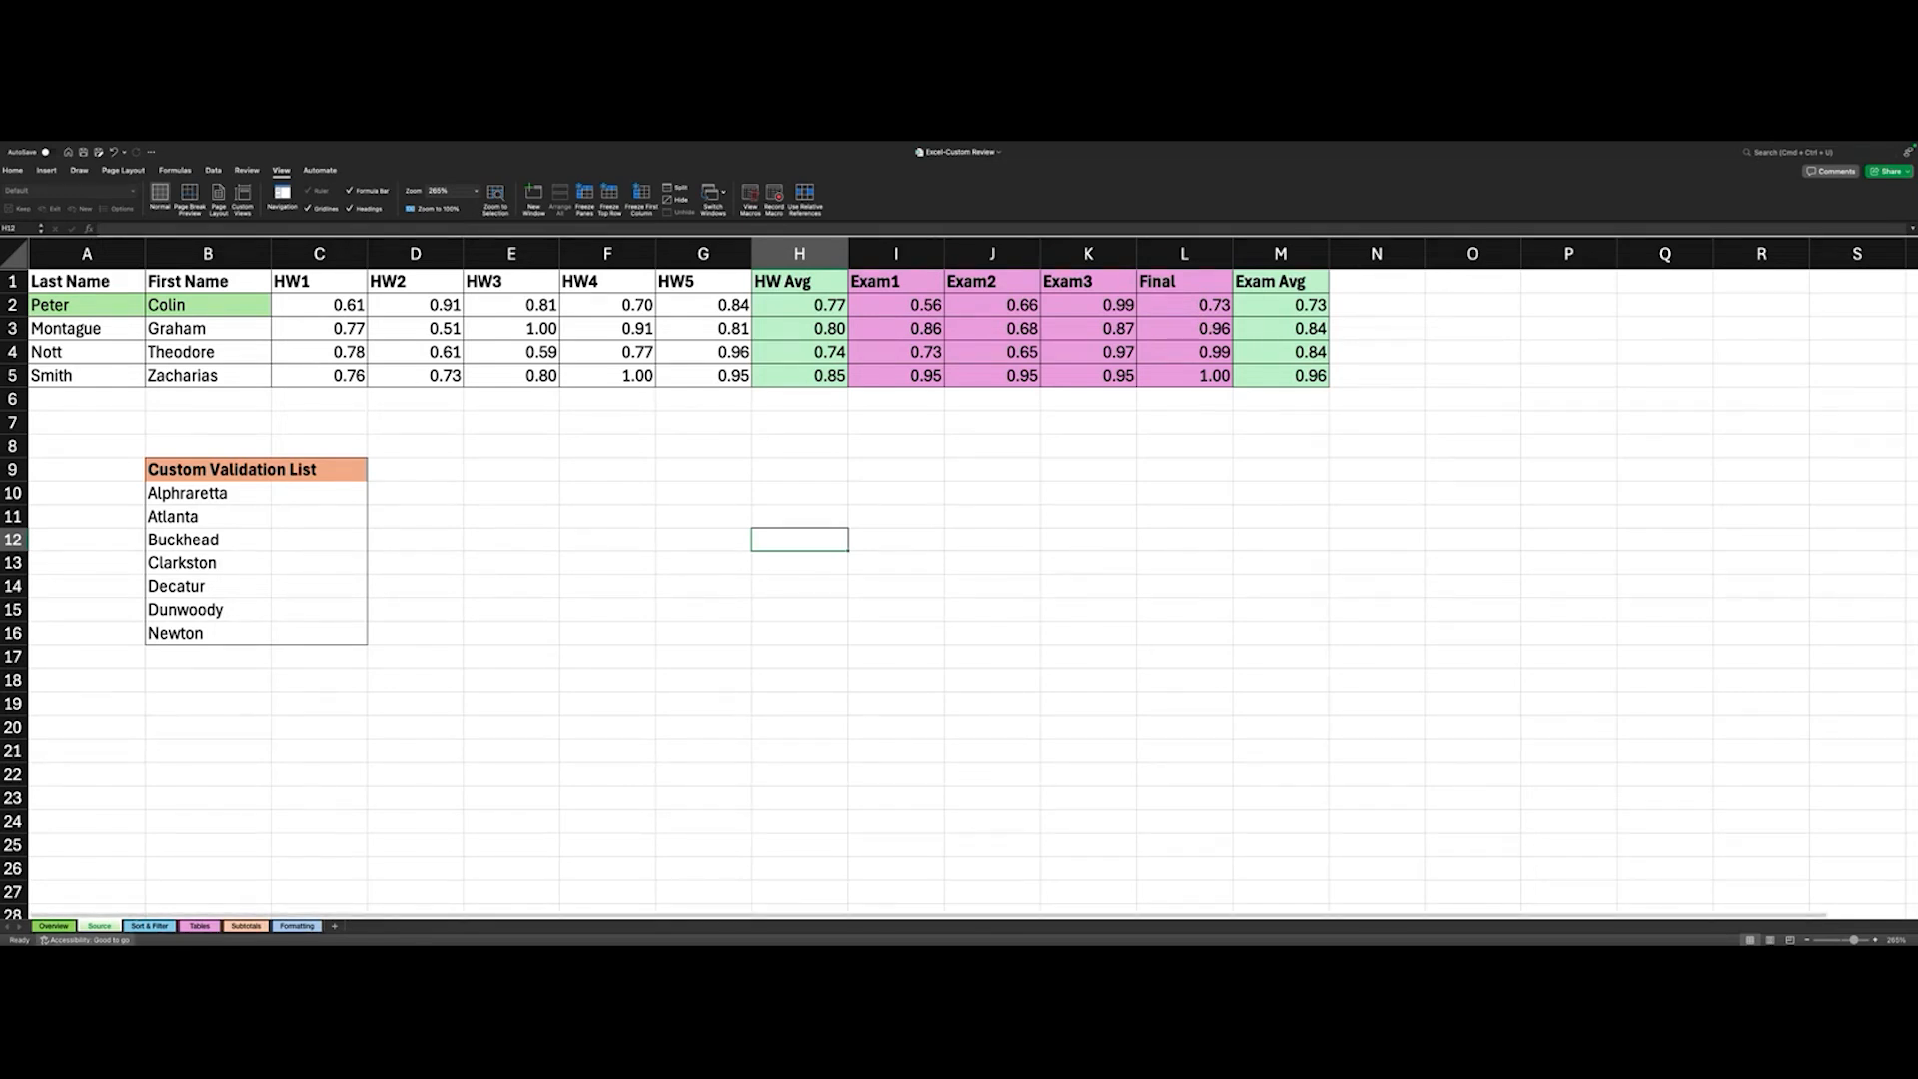
left_click(62, 923)
left_click(95, 555)
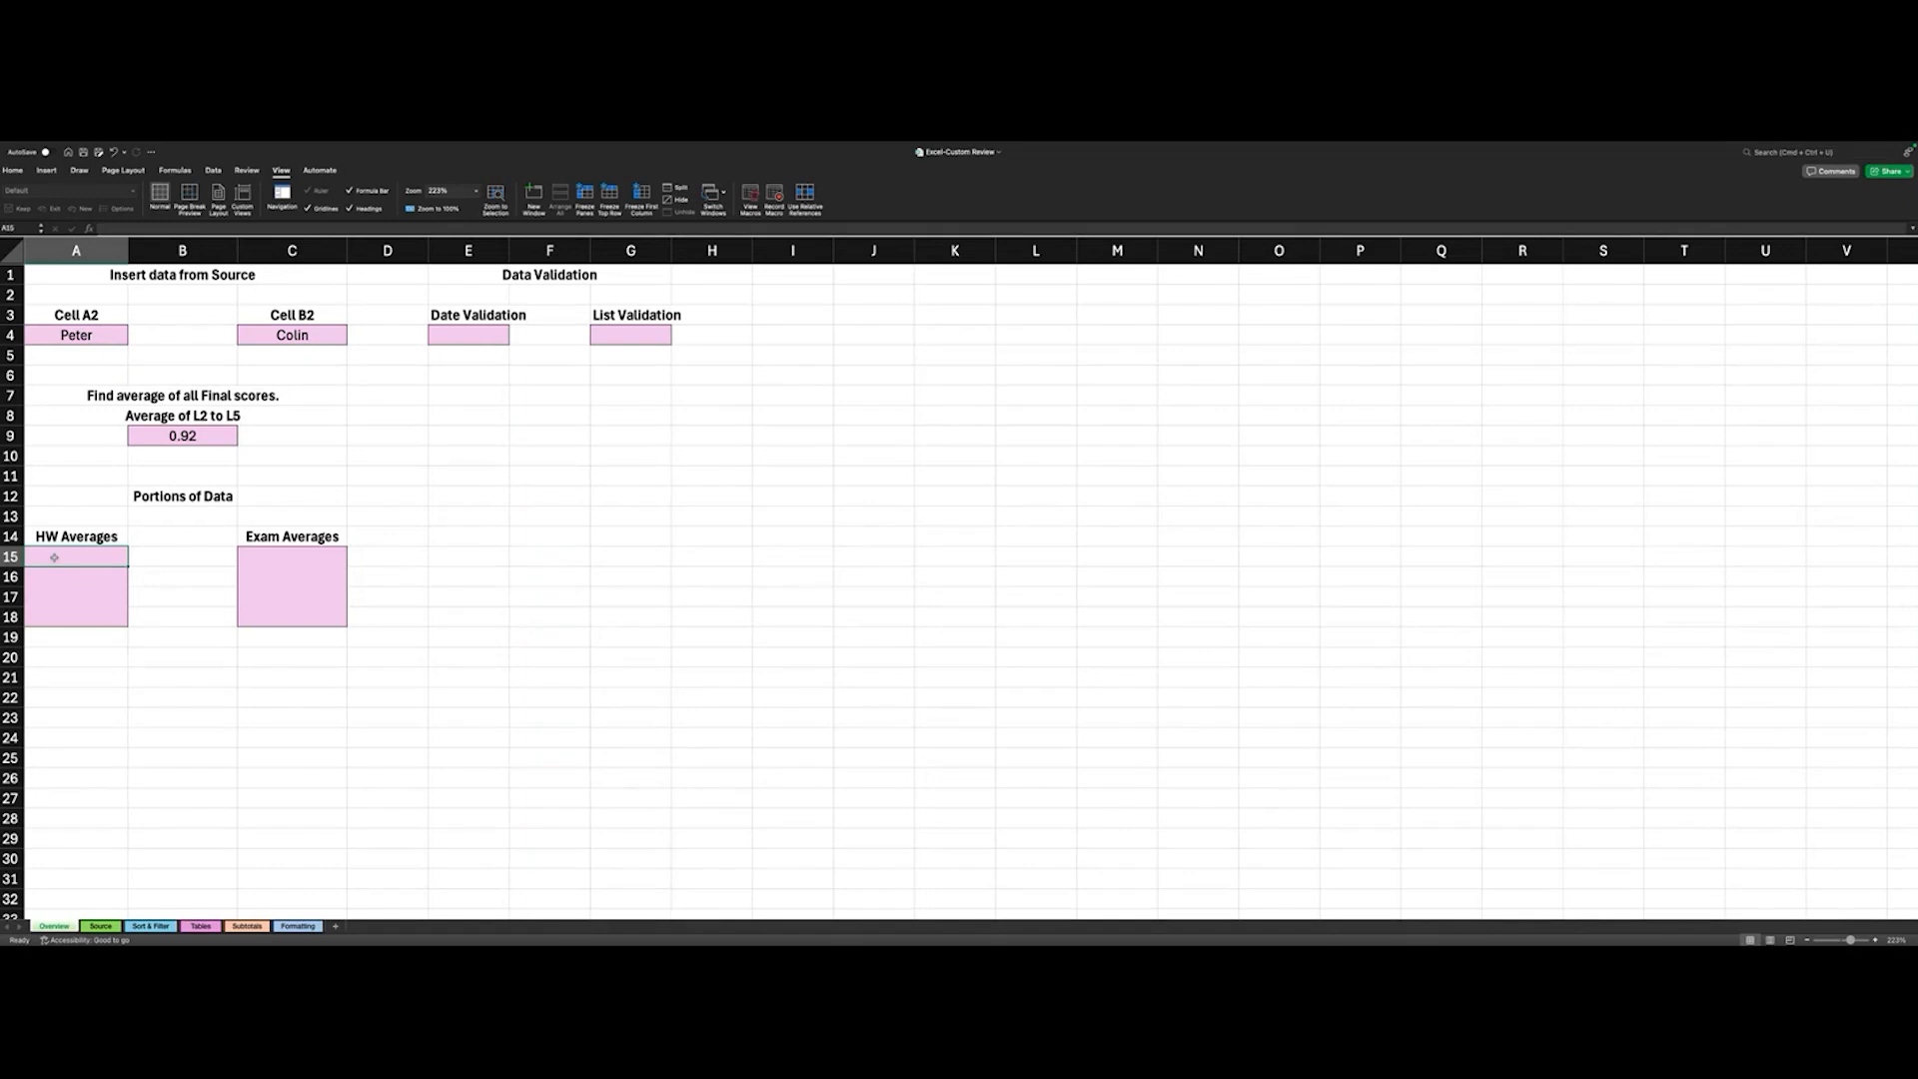
left_click(101, 927)
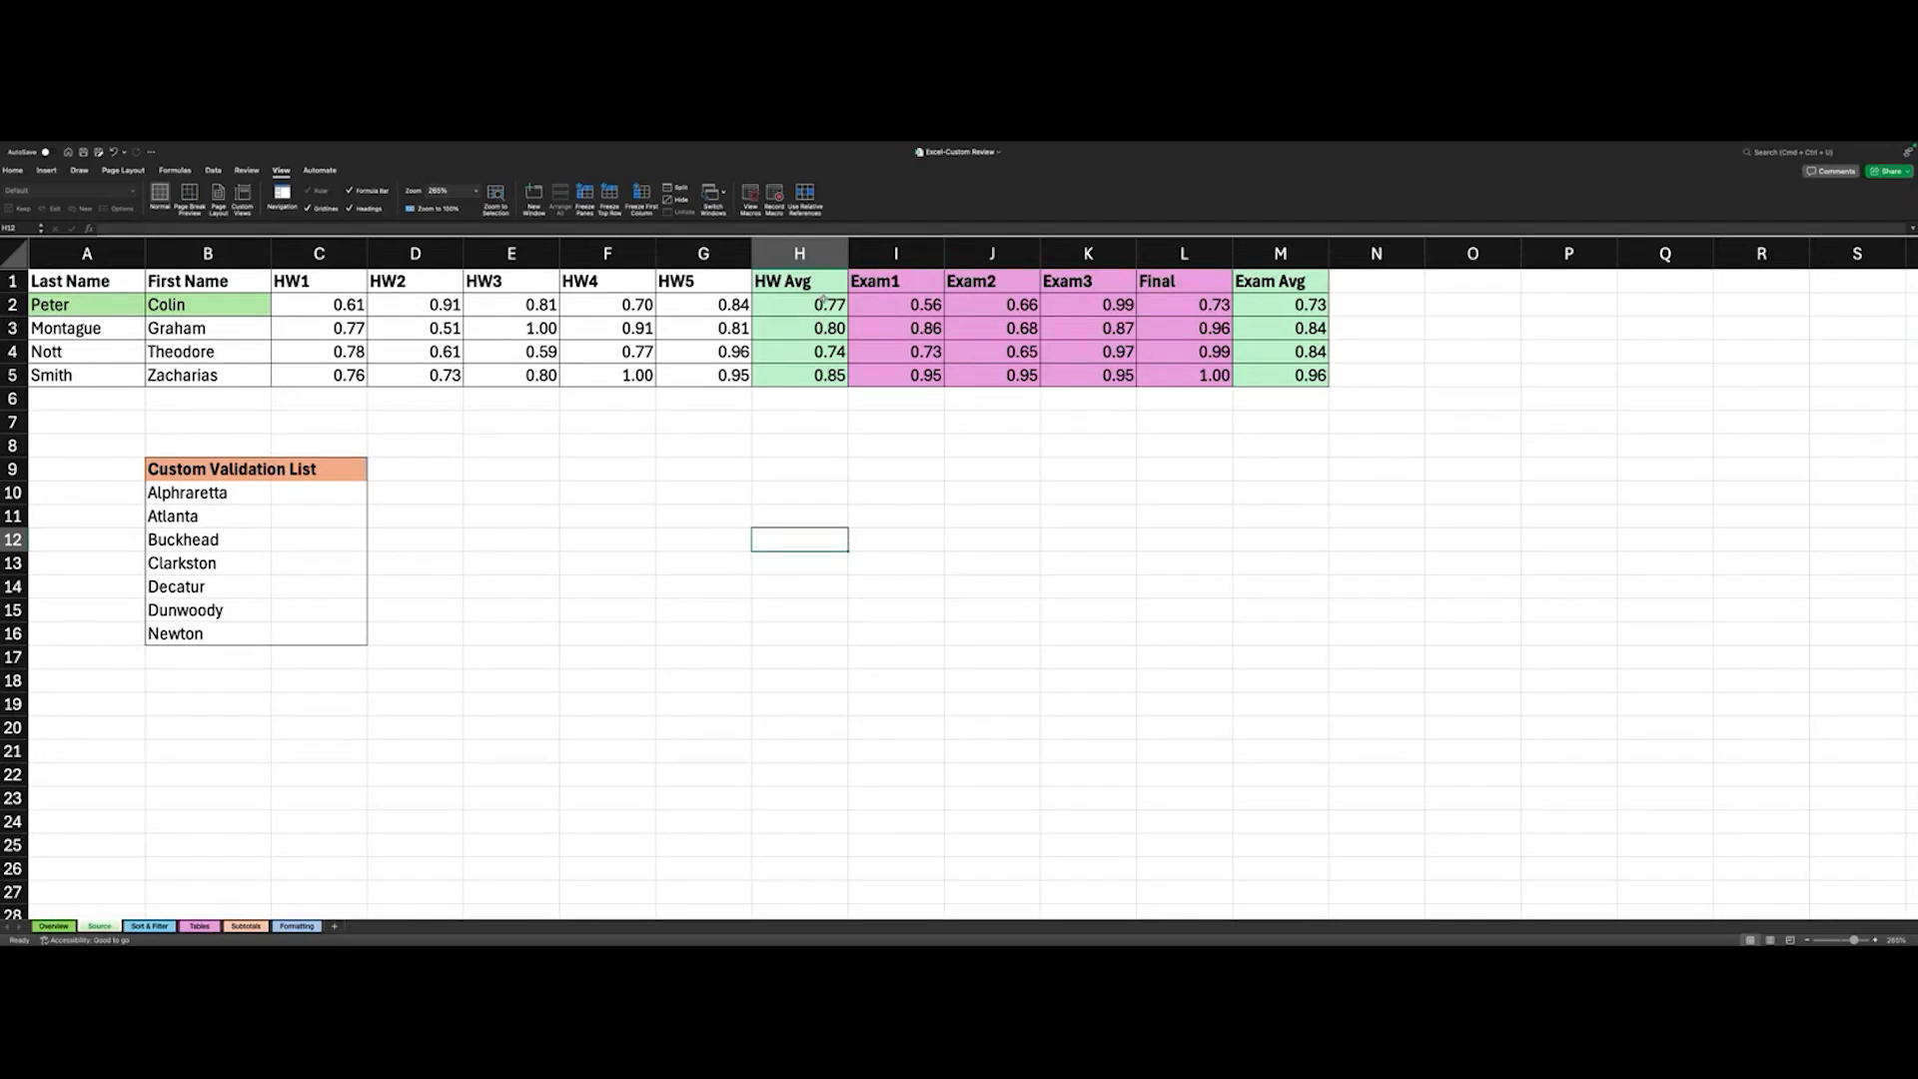
left_click(55, 926)
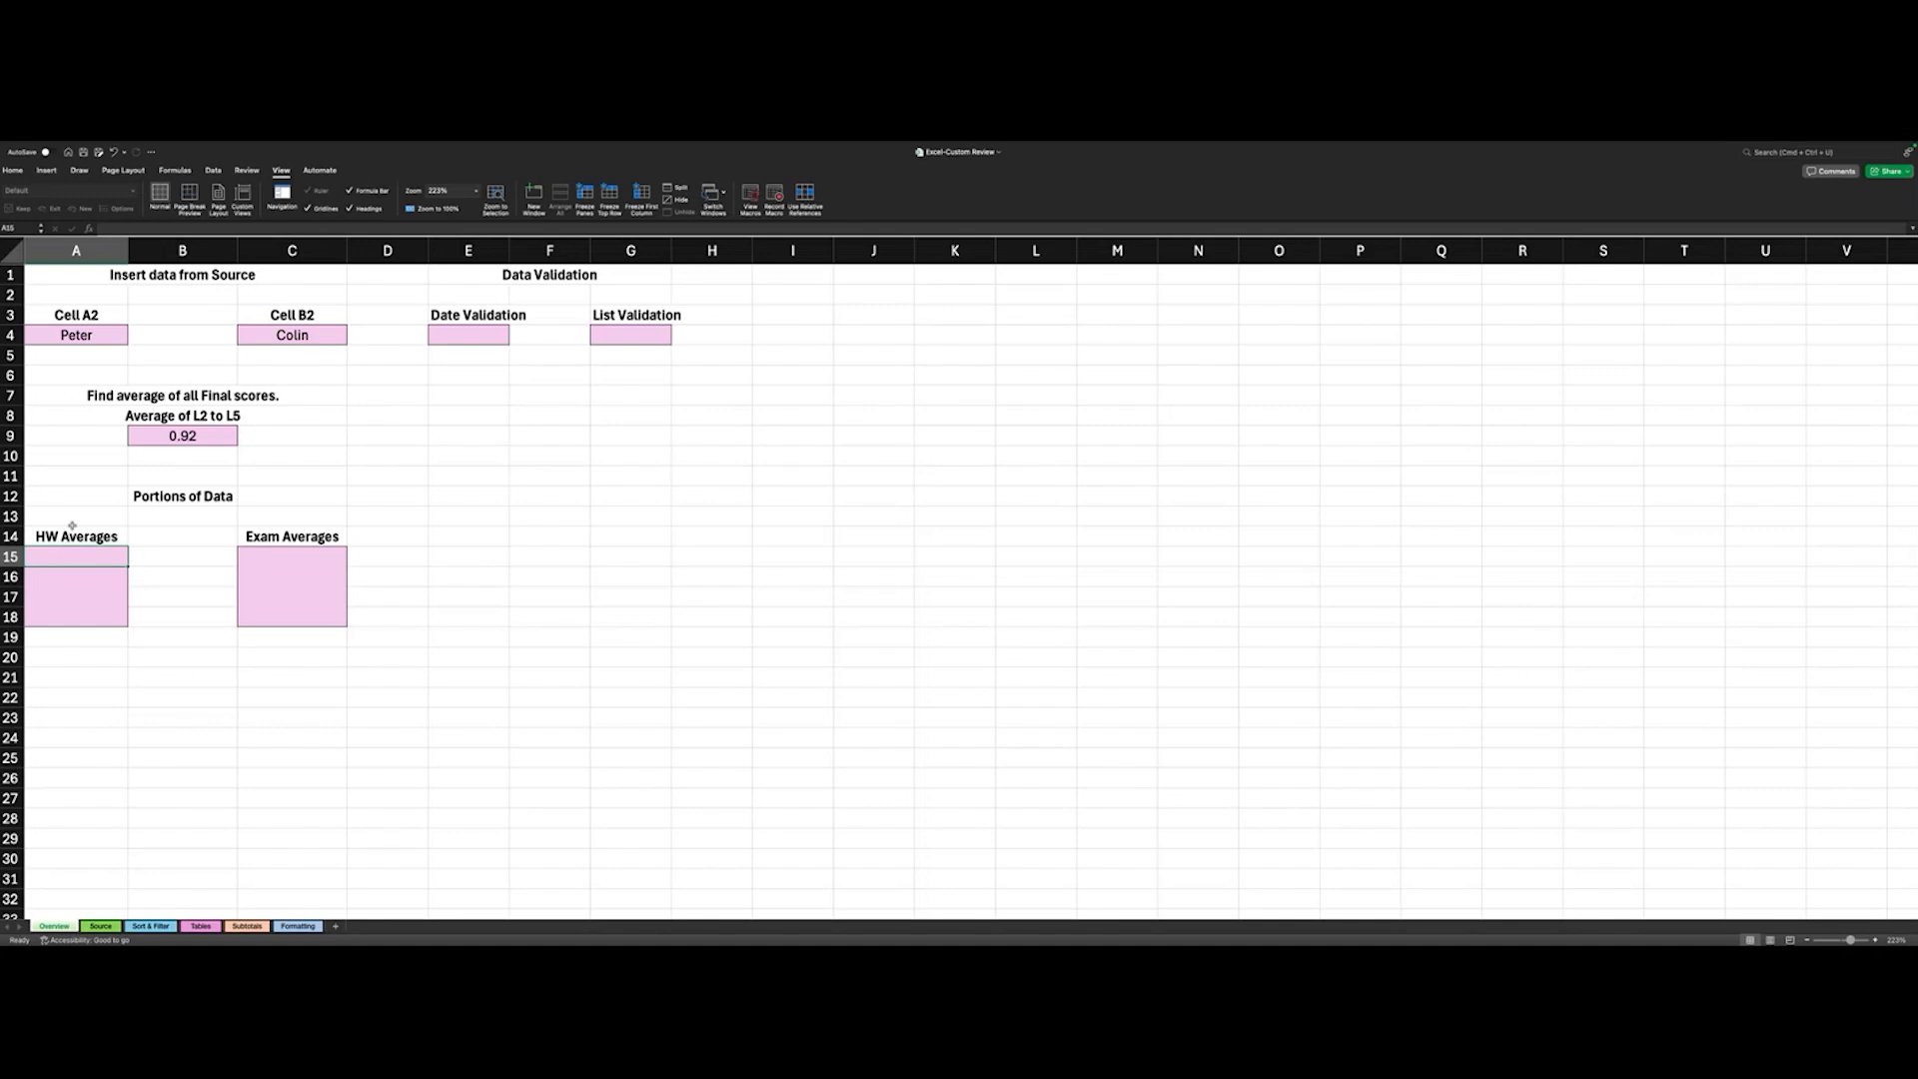
left_click(99, 927)
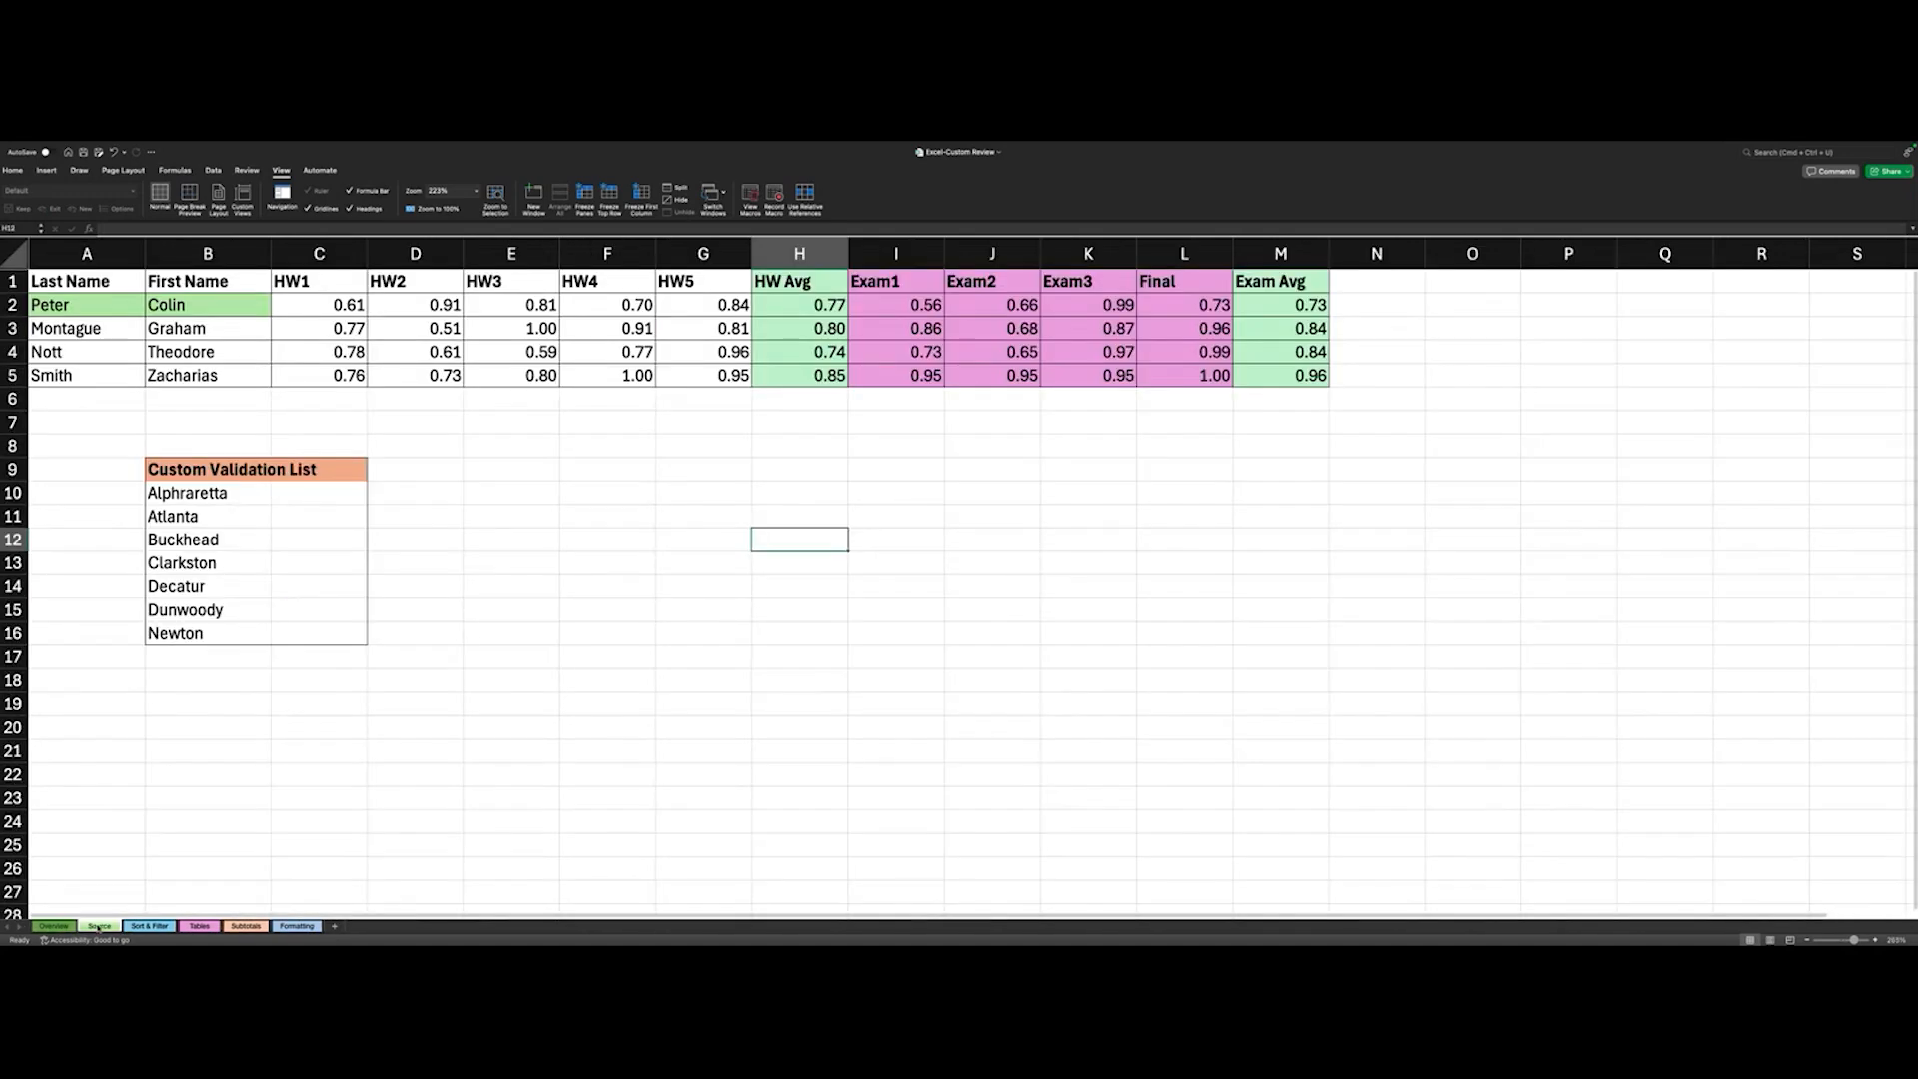
left_click(823, 304)
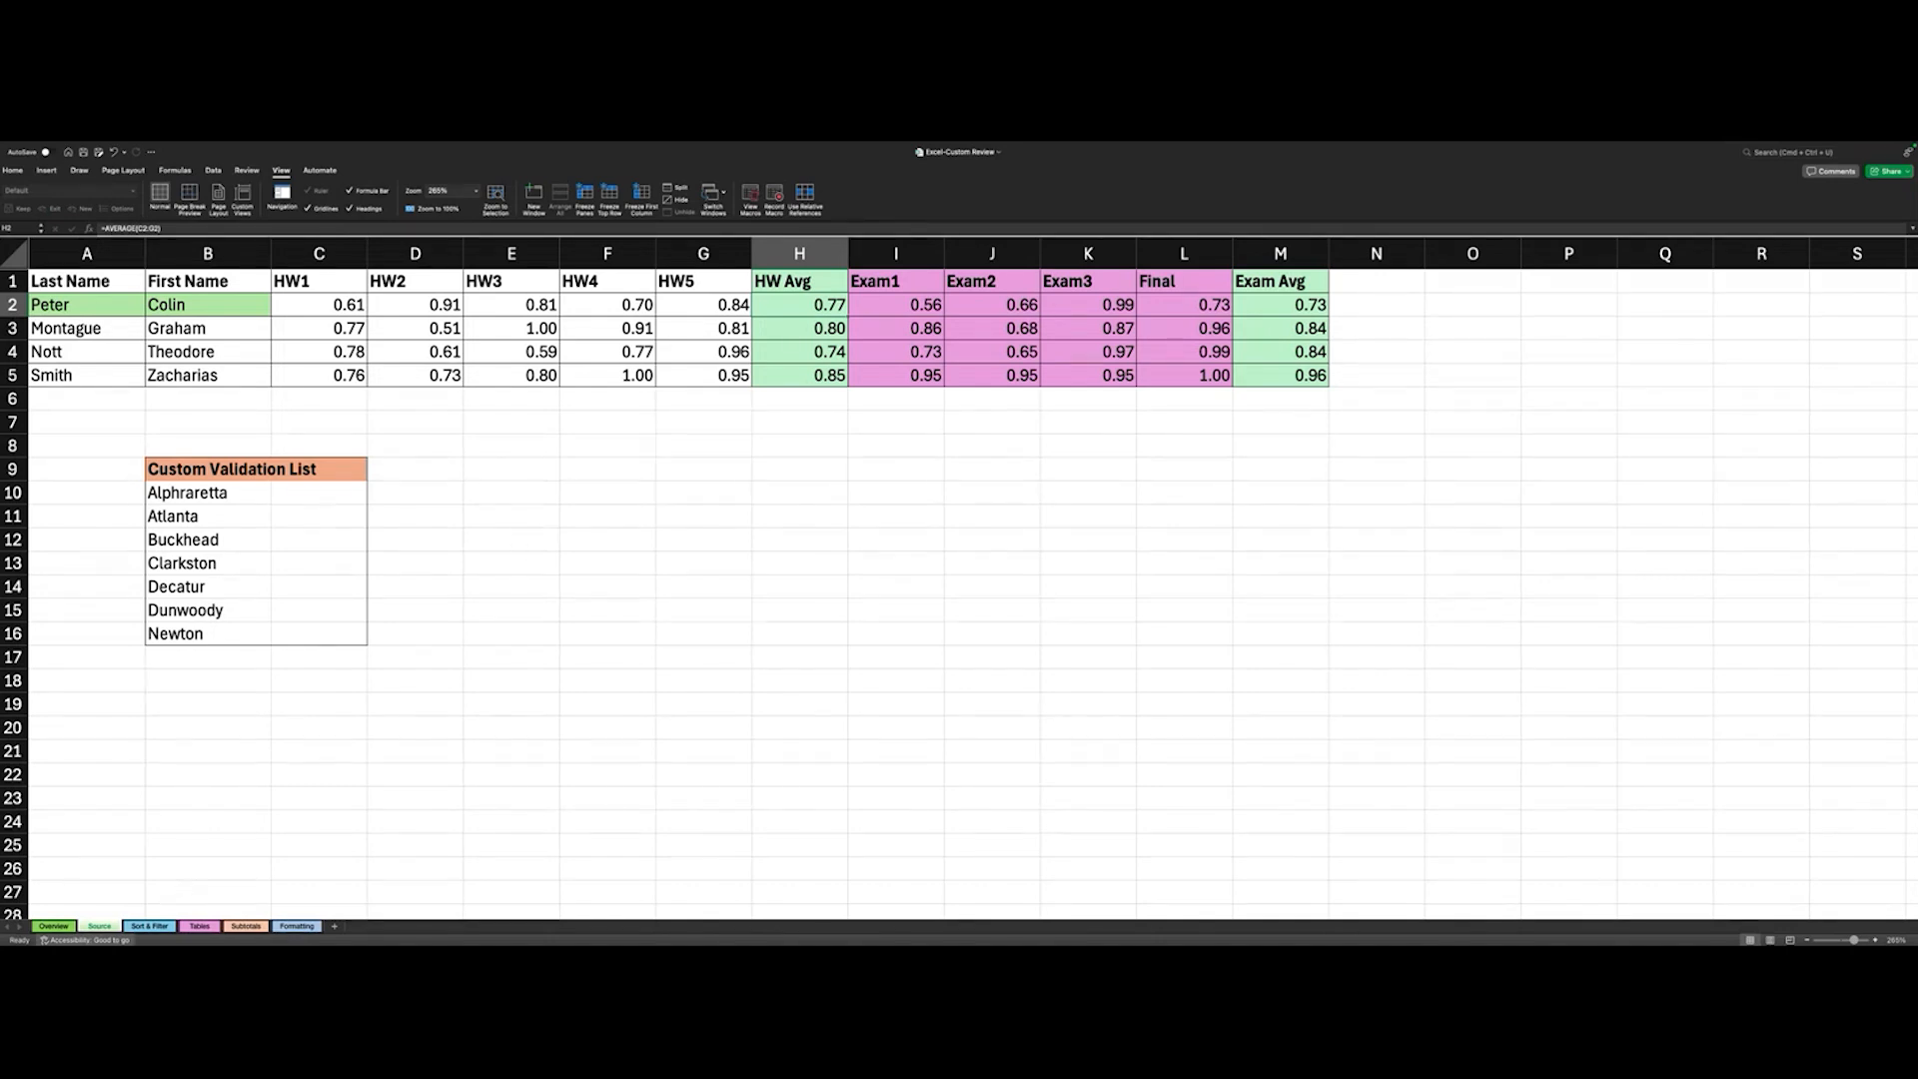
left_click(54, 926)
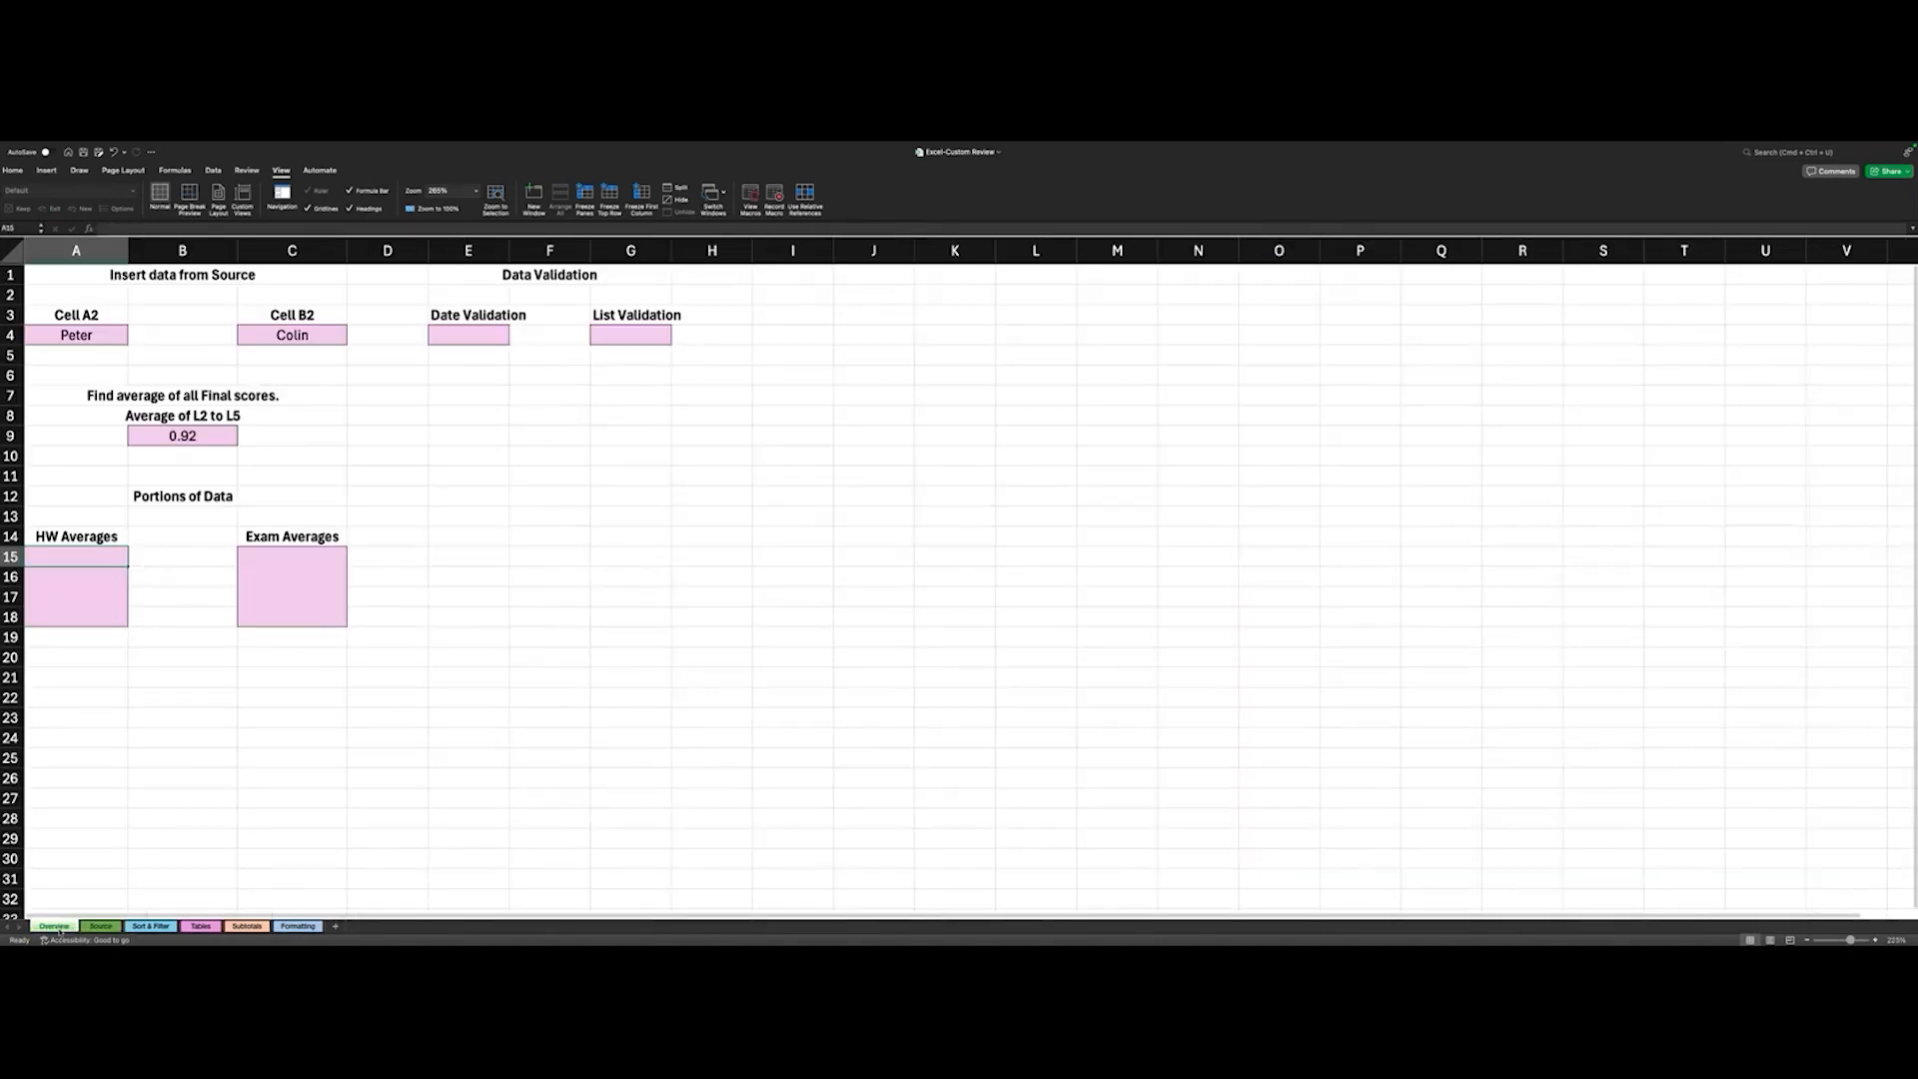
- Link Overview cell A15 under HW Averages to the first homework average with the formula =Source!H2
double_click(83, 557)
type("=")
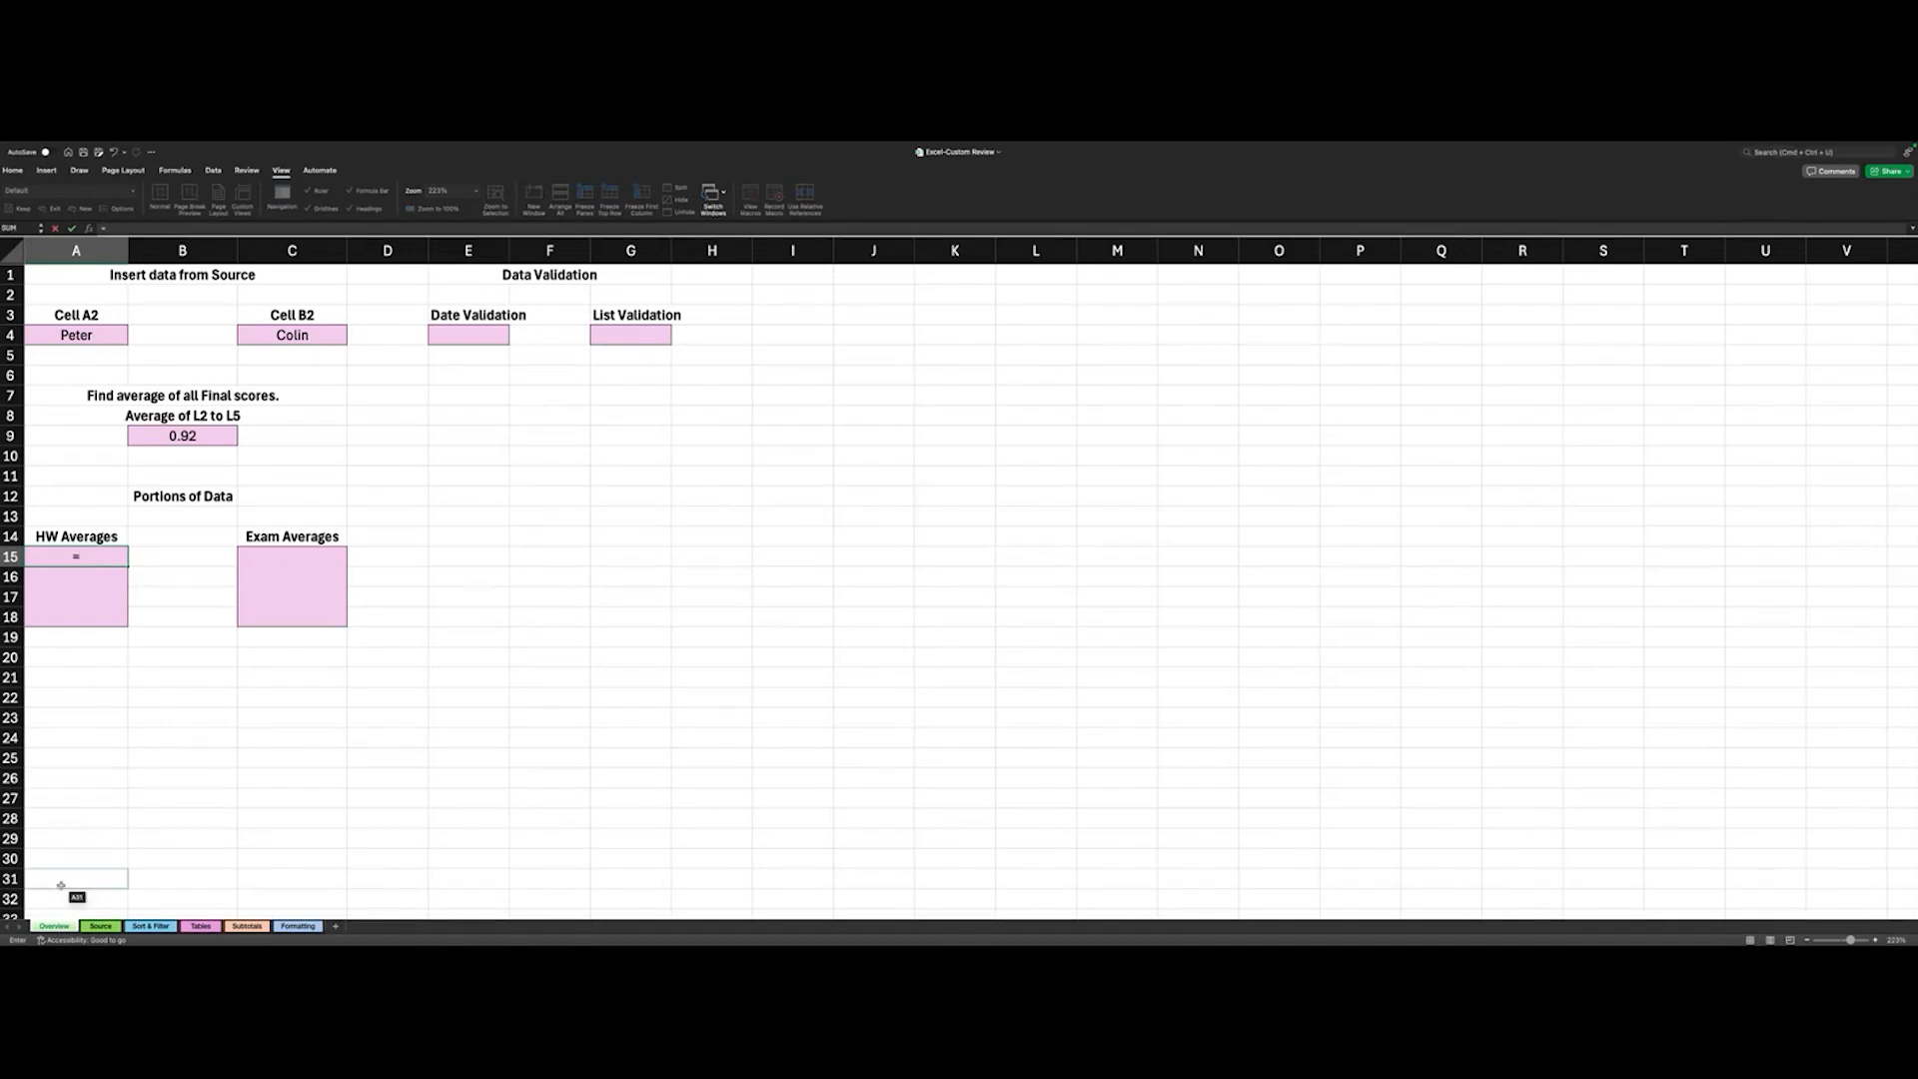
left_click(101, 926)
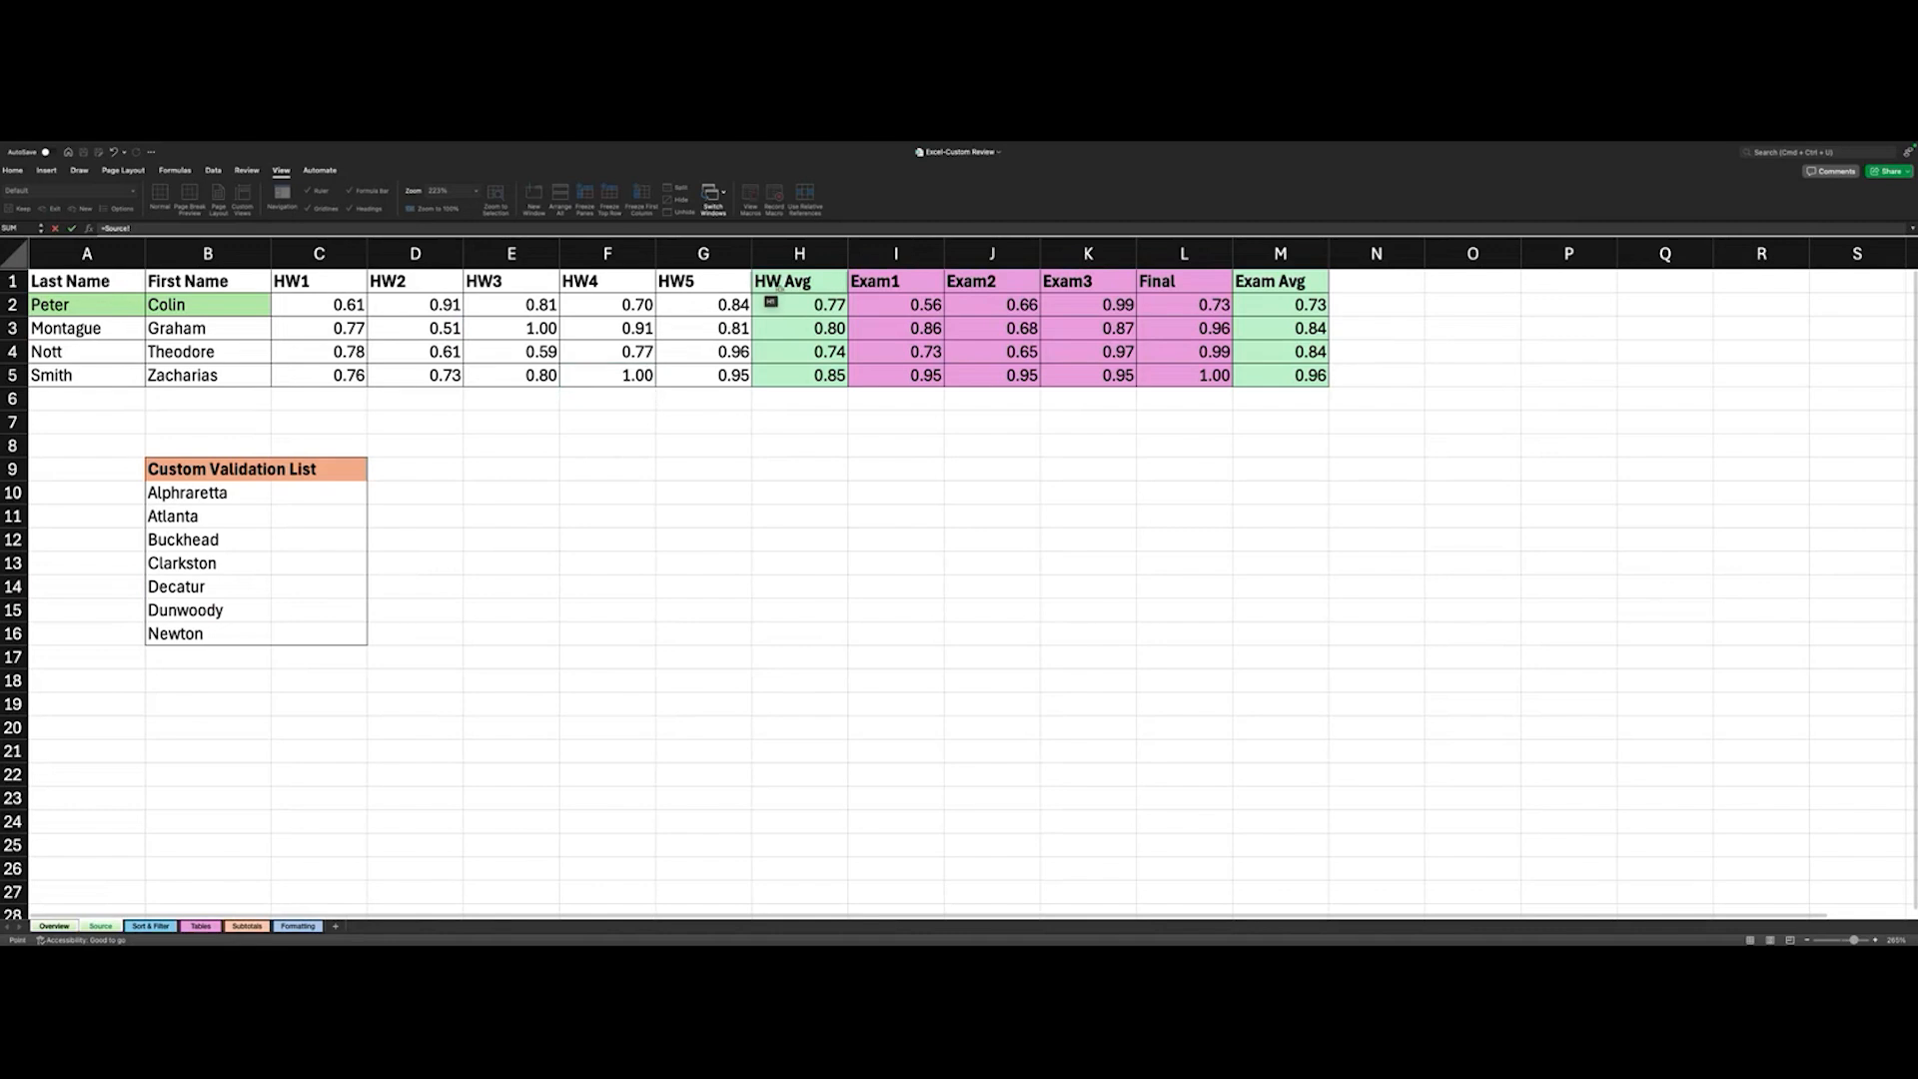
left_click(787, 308)
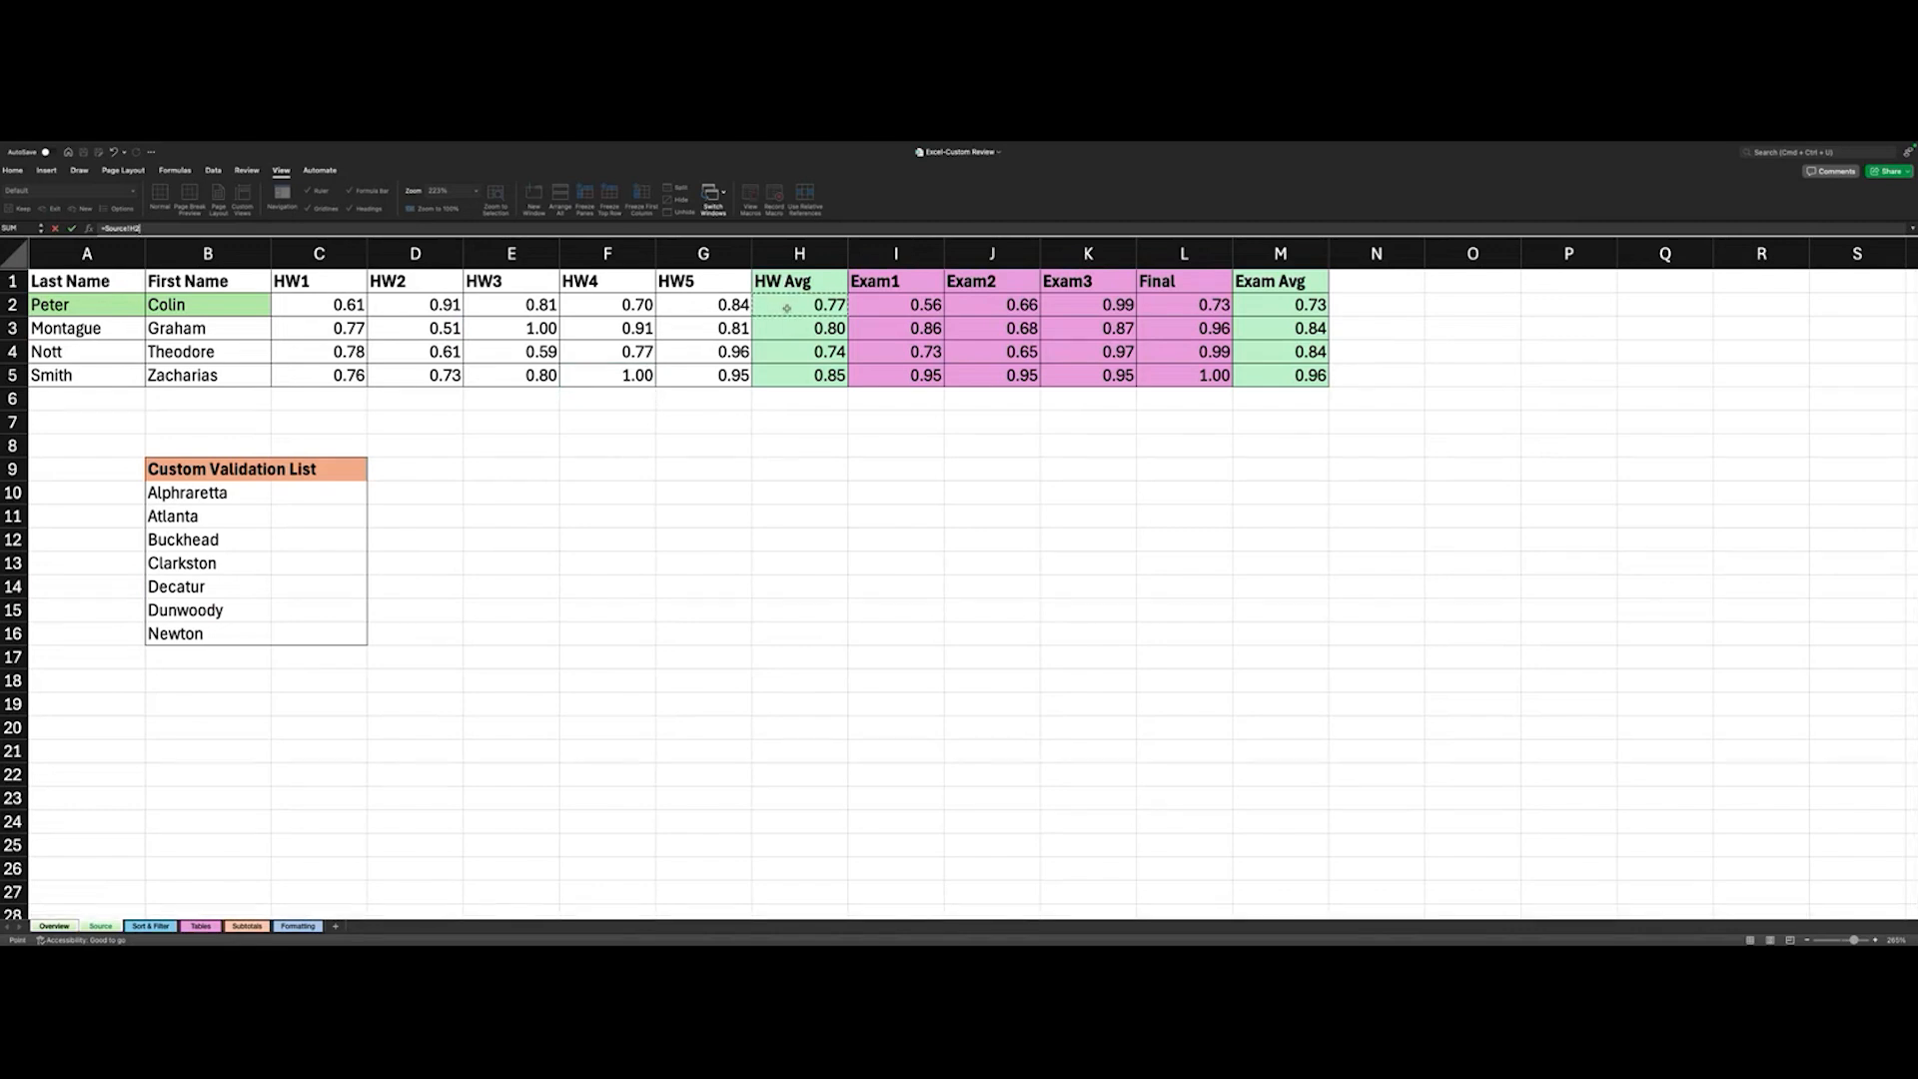
key("Return")
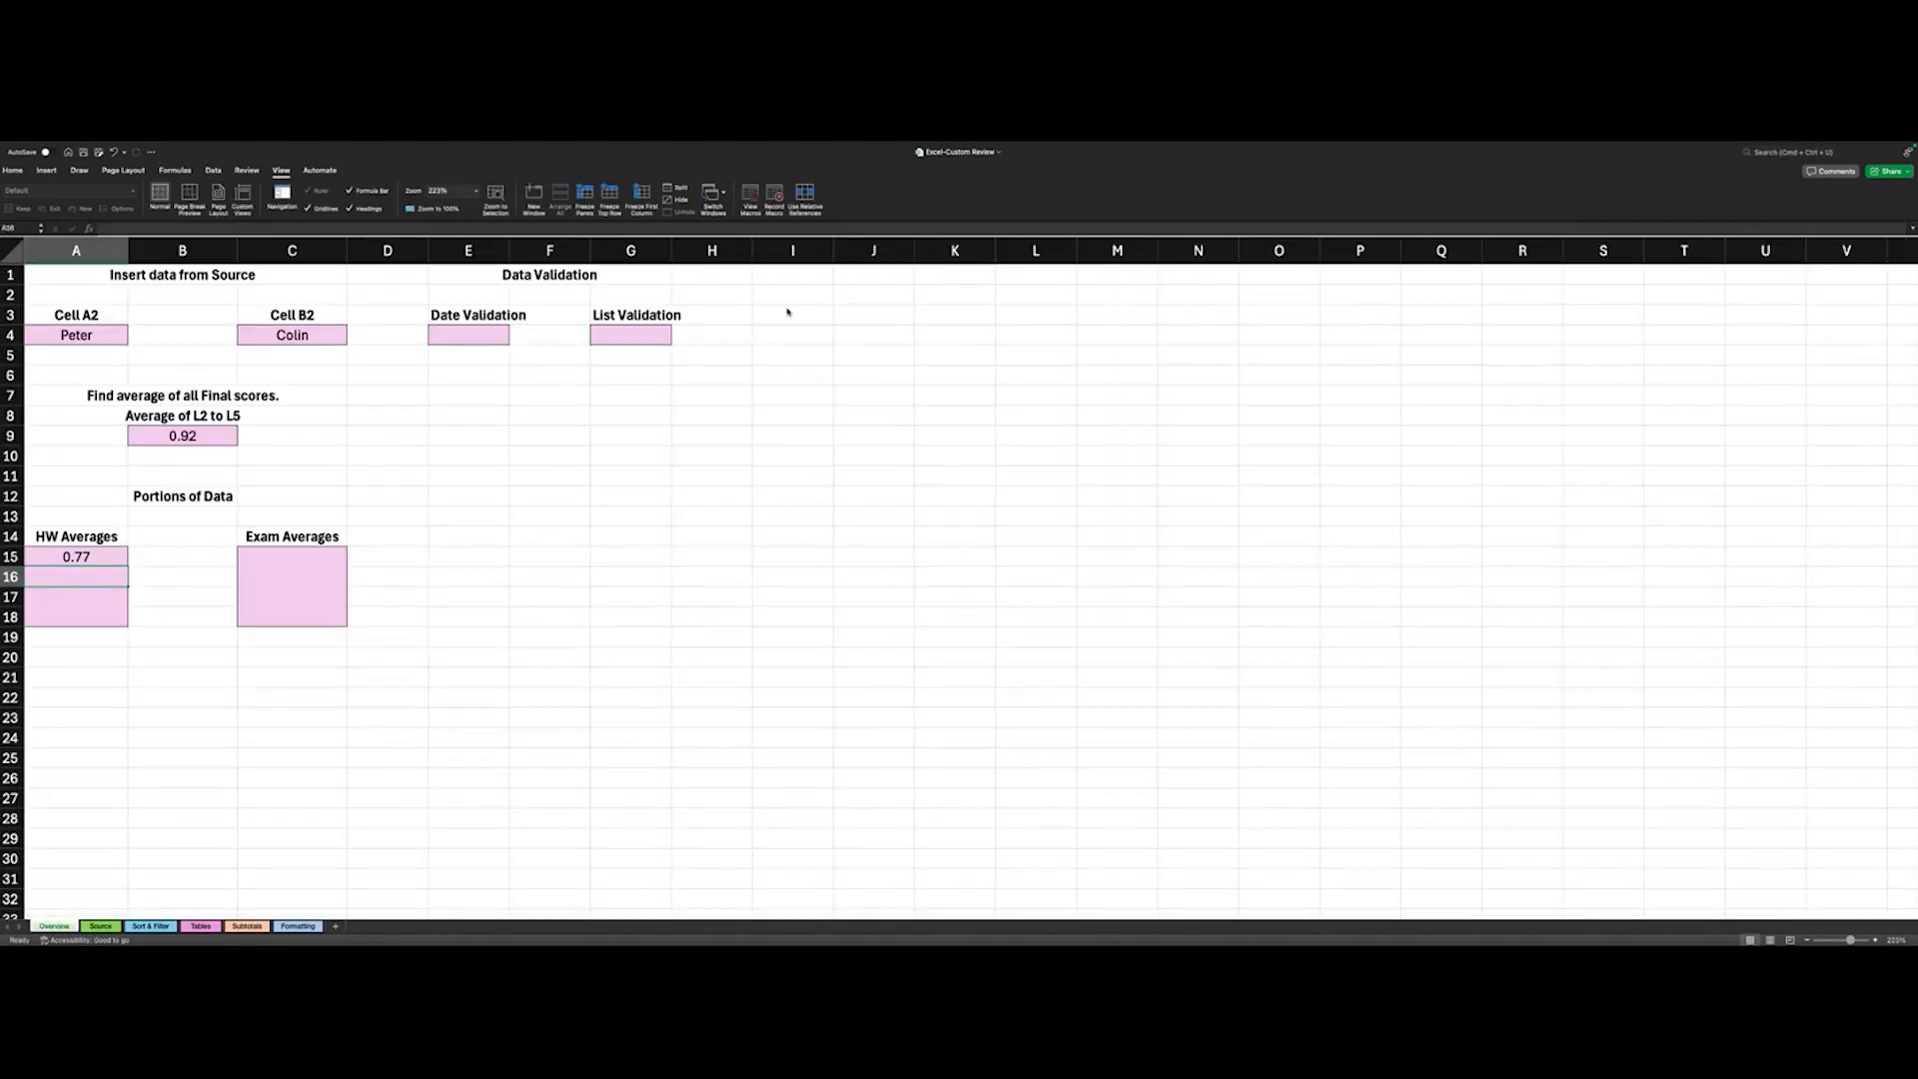
- Check the reference in Overview cell A15 against the Source sheet, and fill its formula down through cell A18
left_click(98, 562)
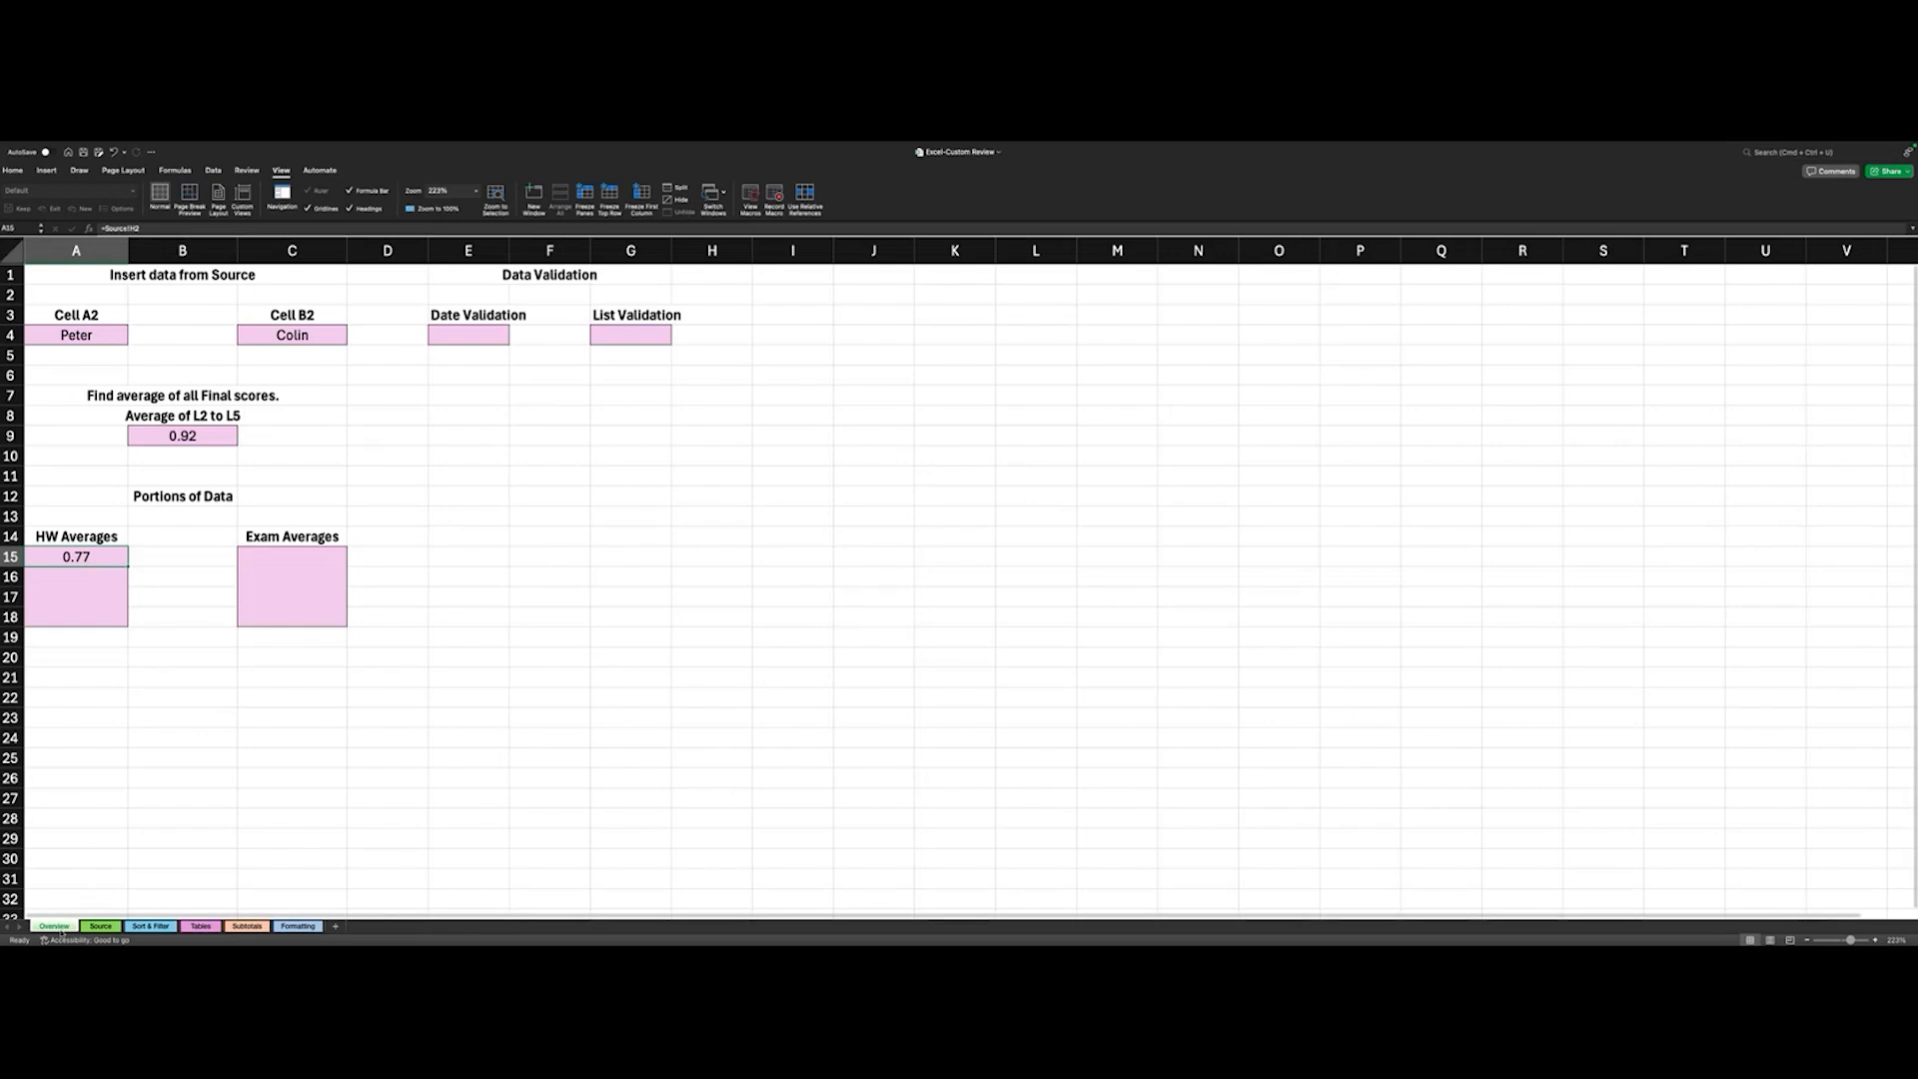
left_click(101, 927)
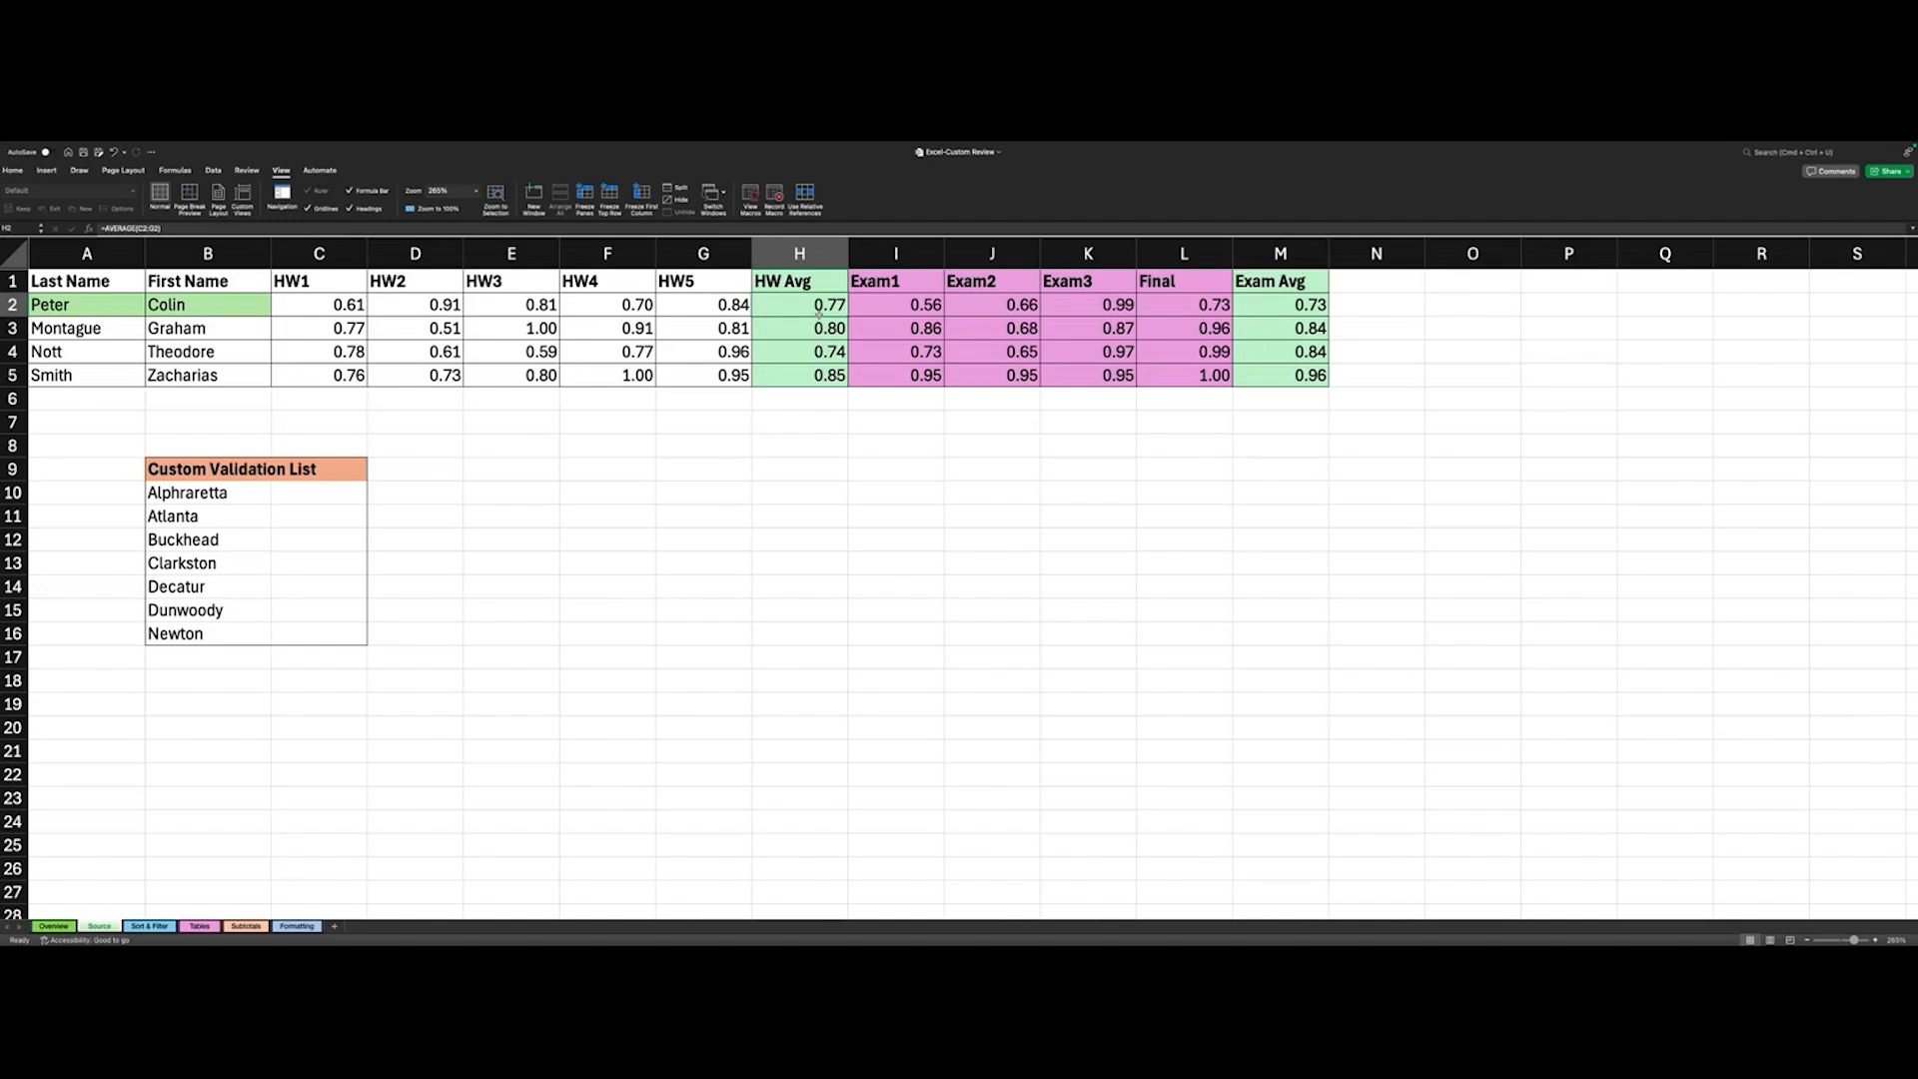
left_click(54, 927)
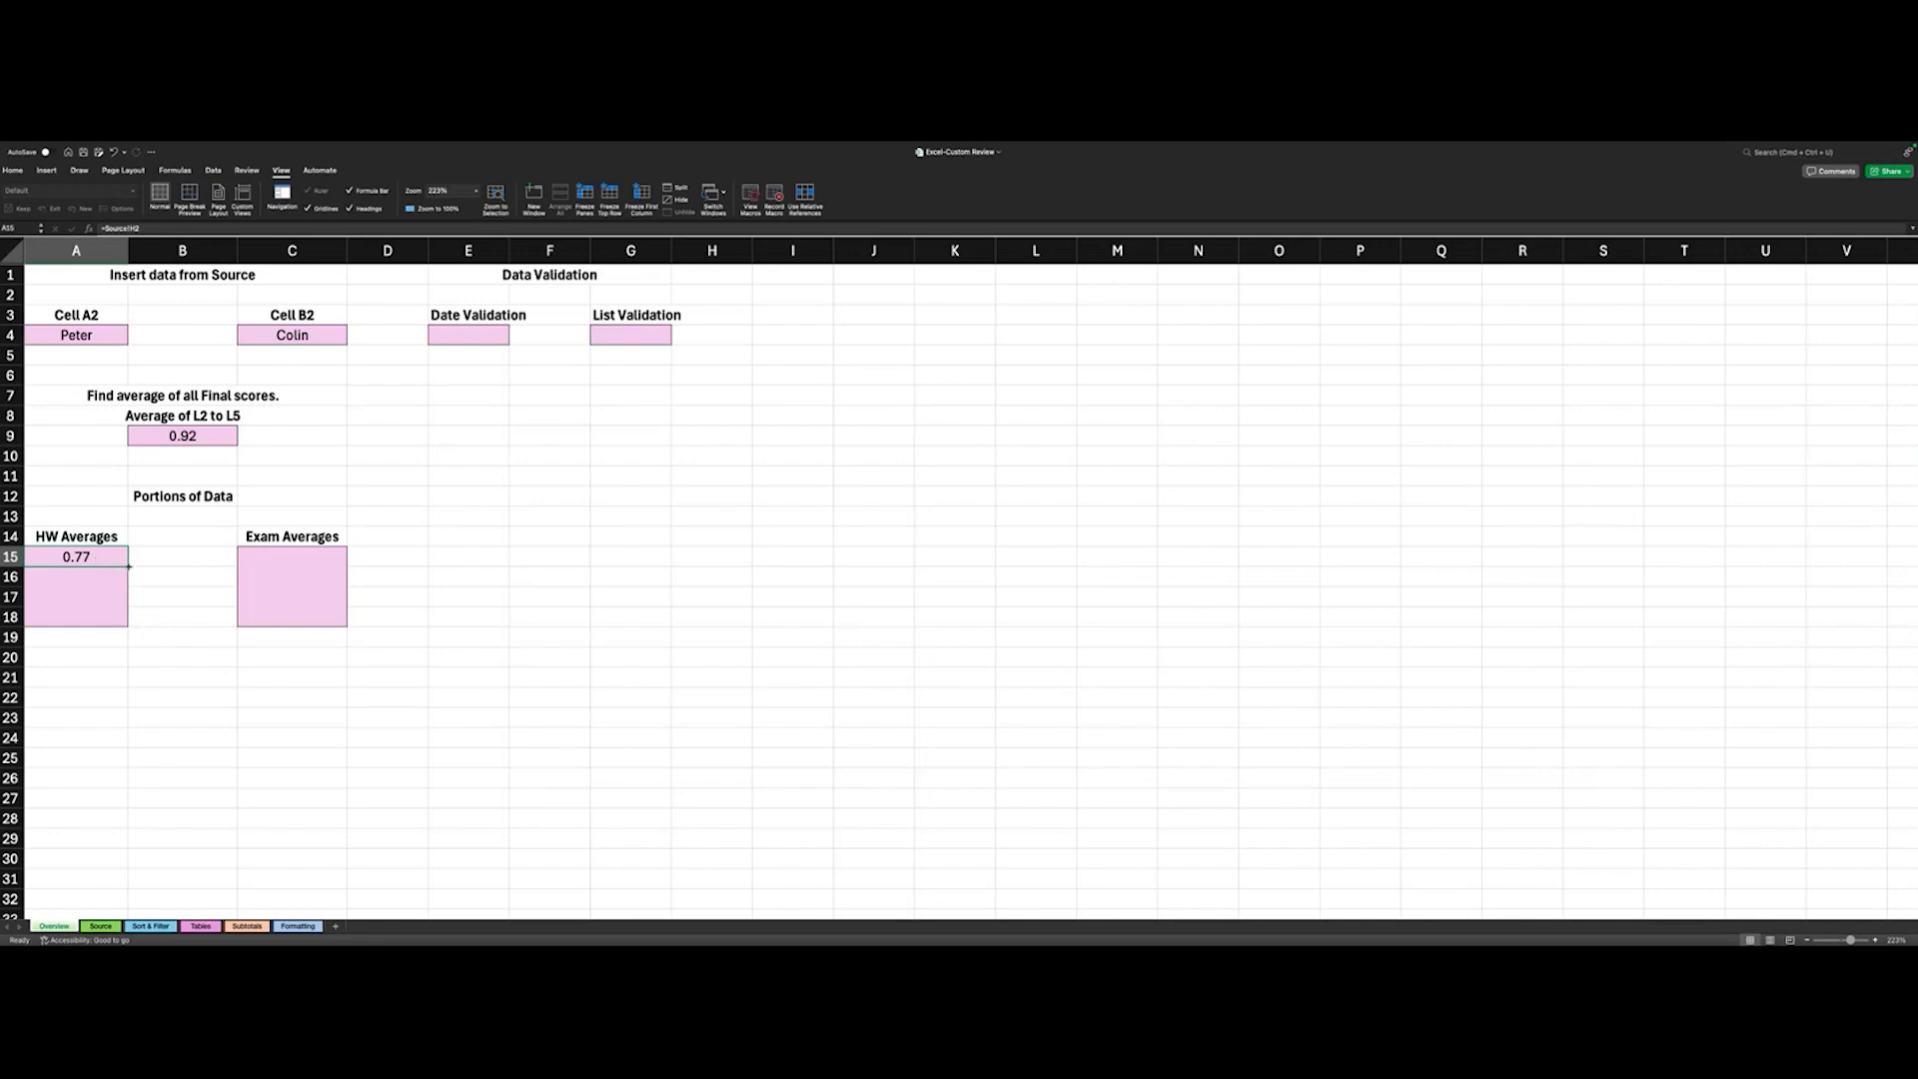
left_click_drag(129, 566, 129, 566)
left_click_drag(129, 569, 124, 621)
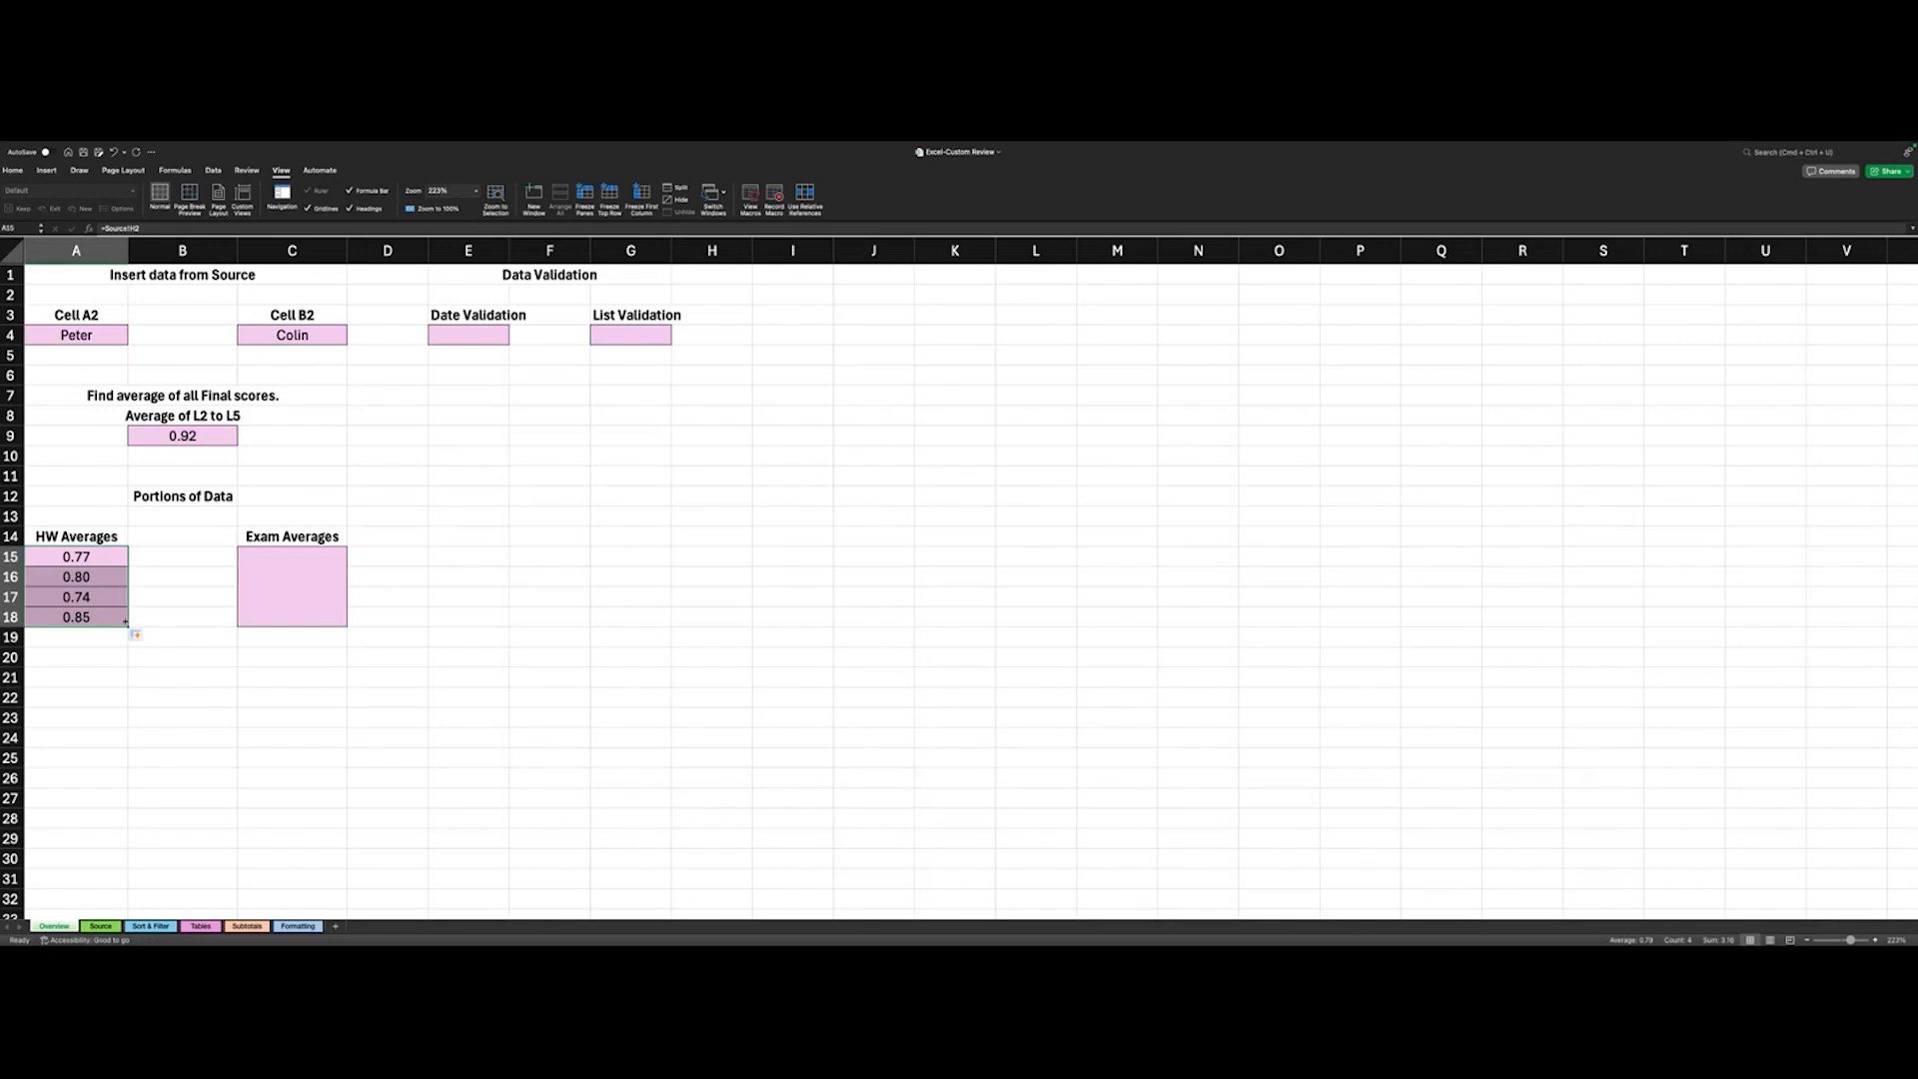
- Recheck the averages on the Source sheet, then open Overview cell C15 under Exam Averages for editing
left_click(94, 928)
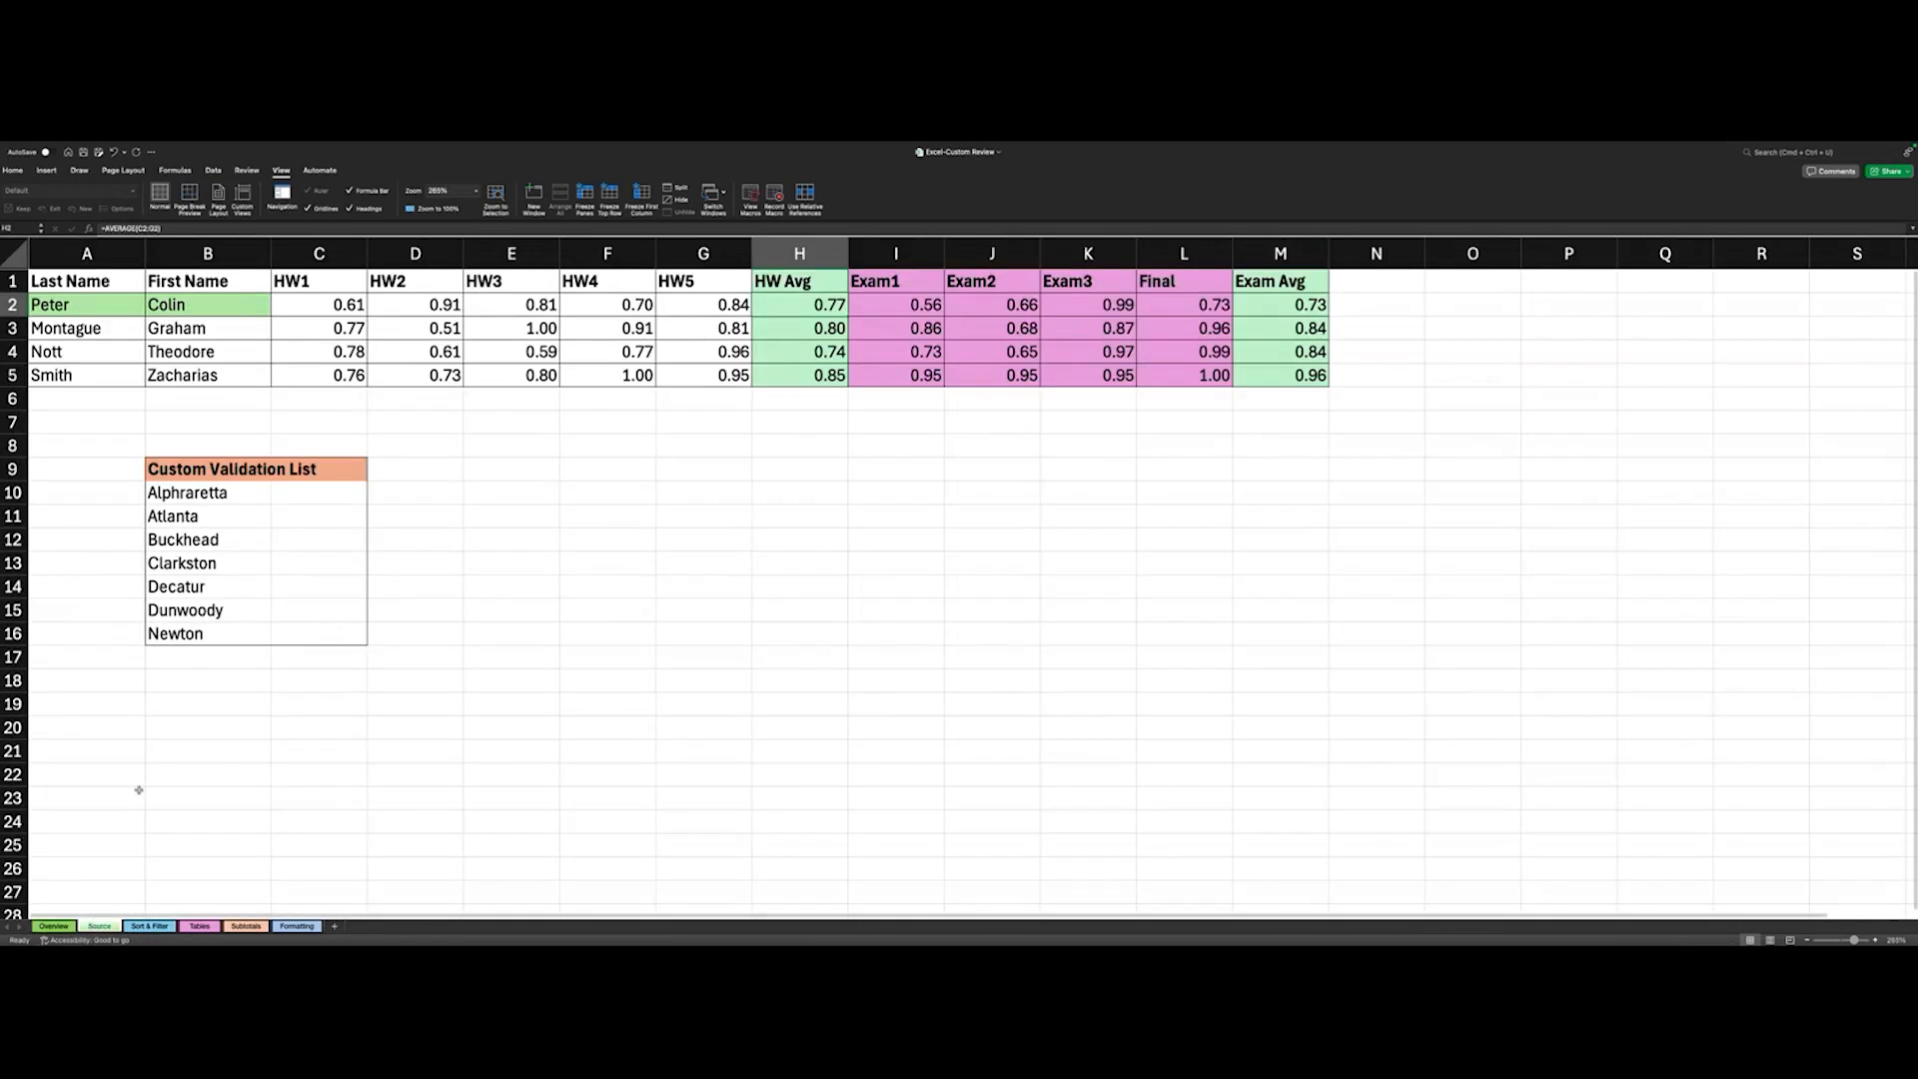
left_click(54, 927)
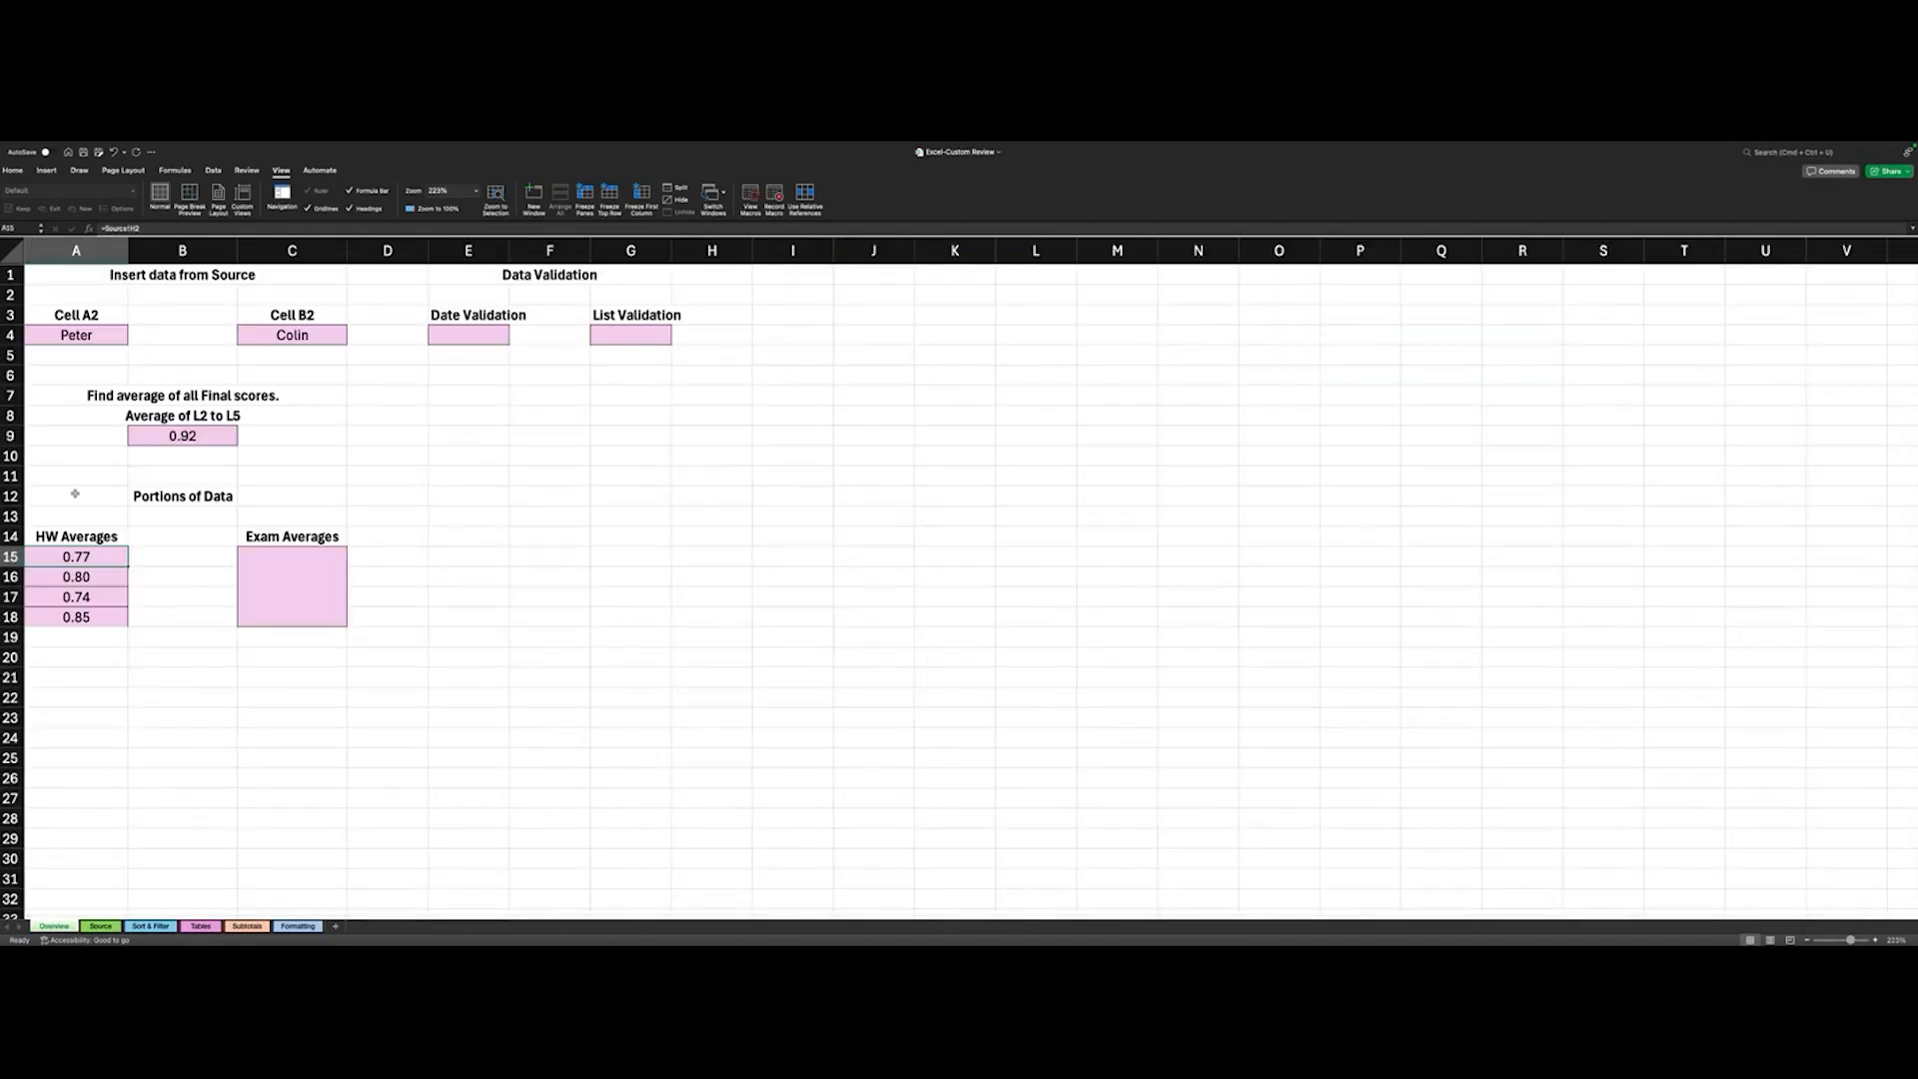
left_click(277, 555)
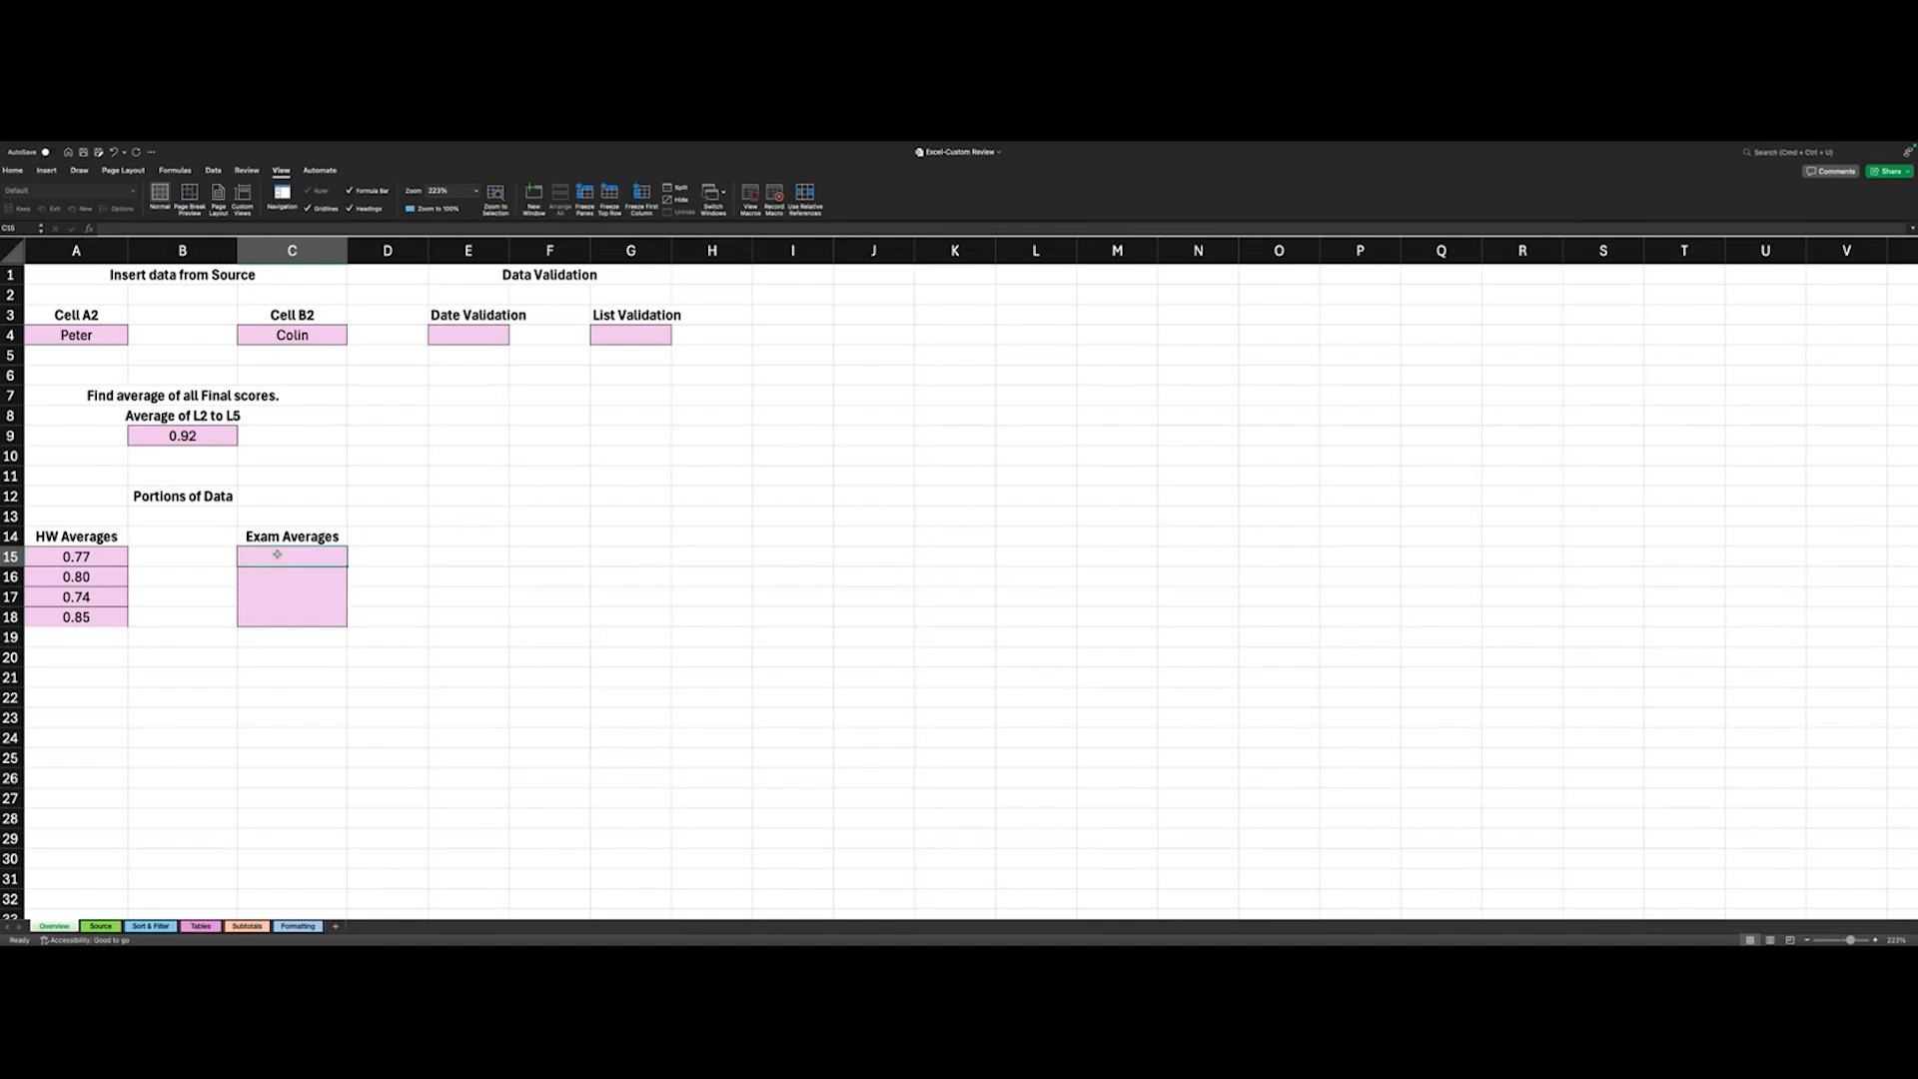
scroll(277, 554, "down", 1)
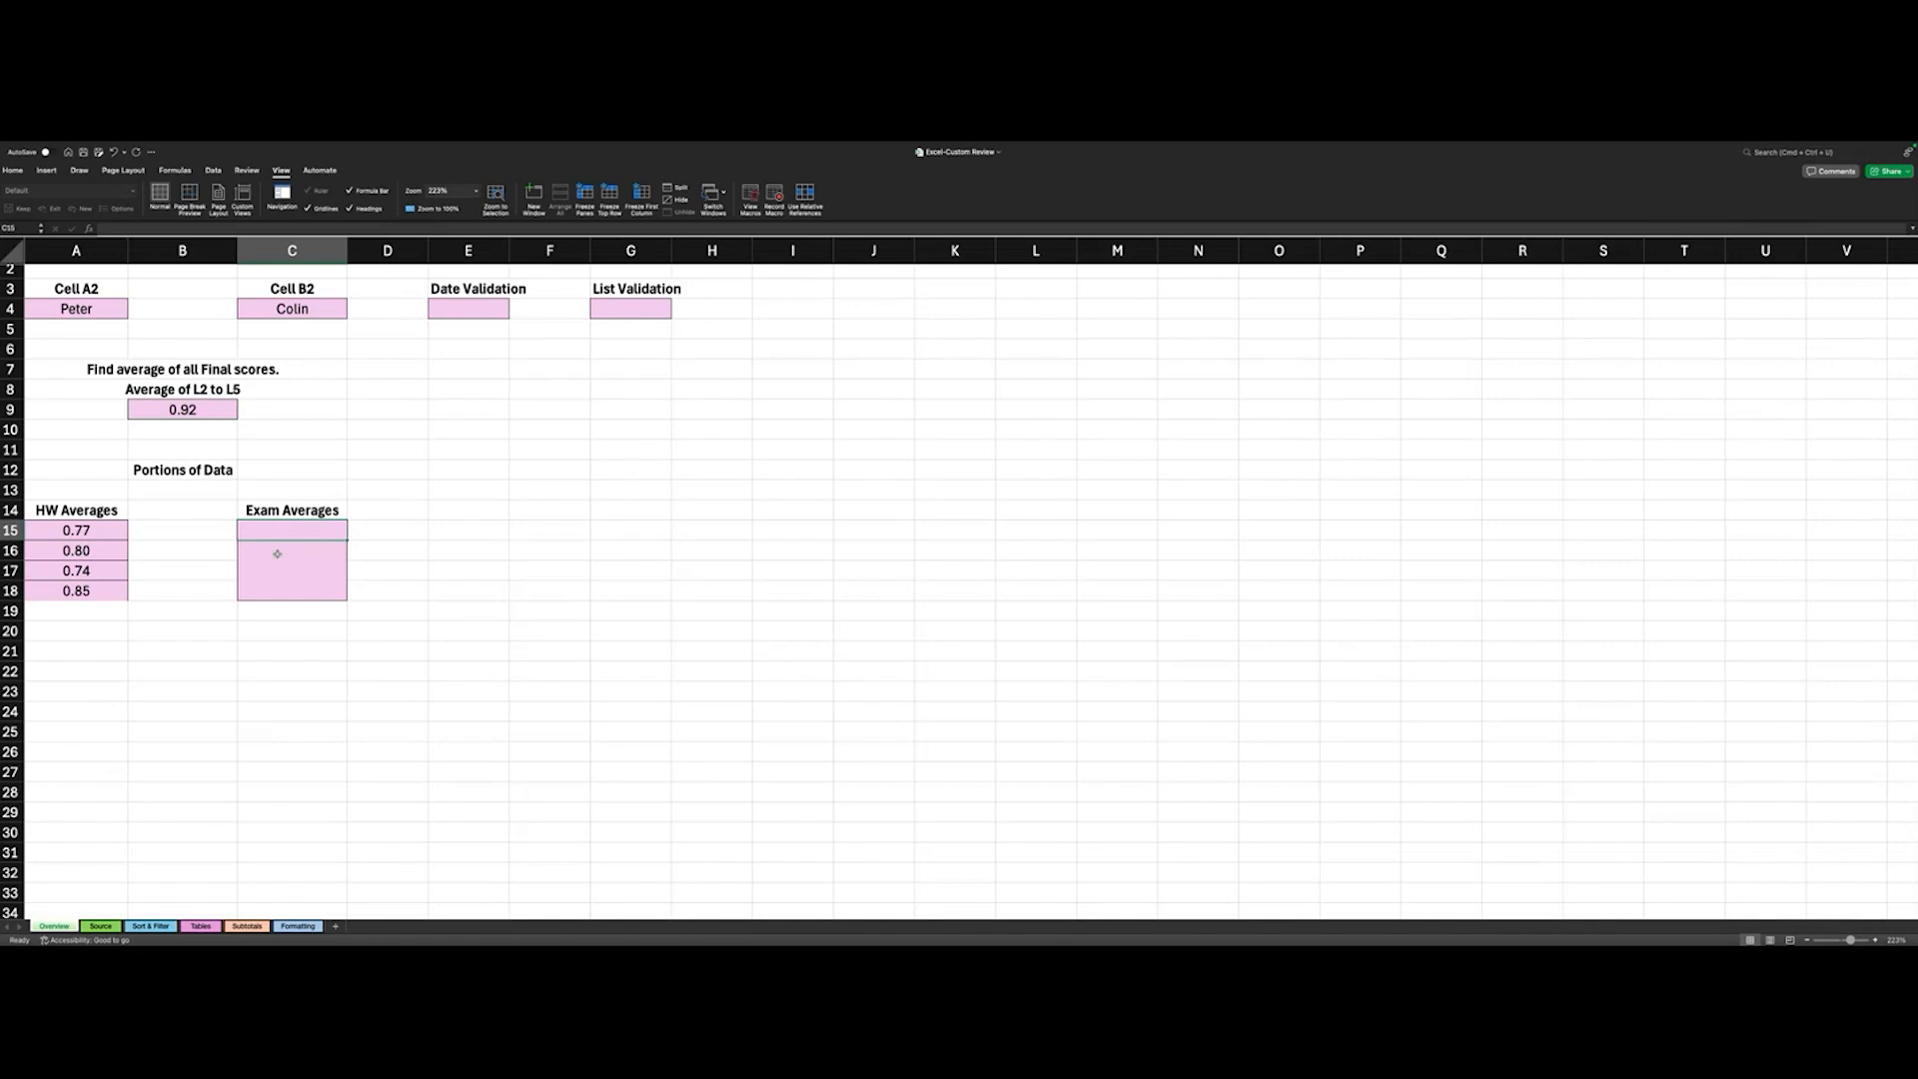
scroll(276, 554, "down", 1)
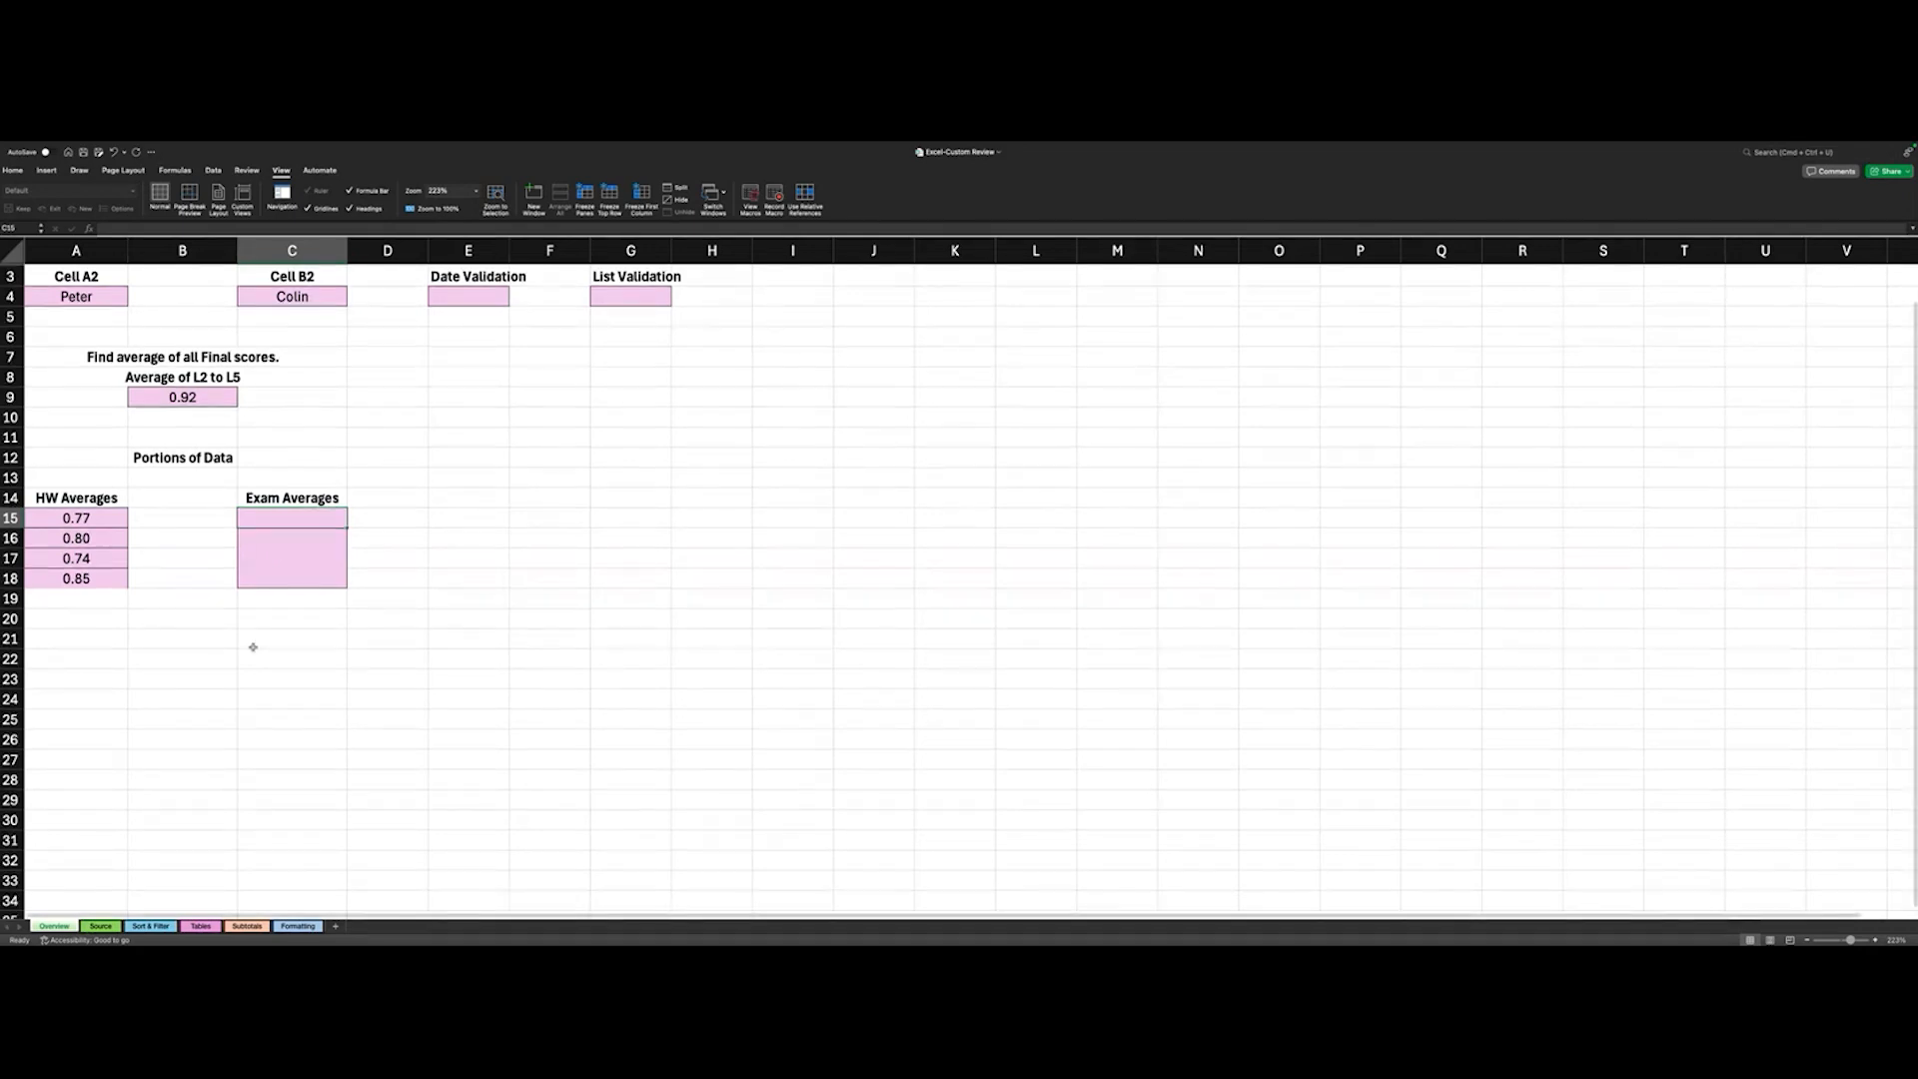
double_click(292, 518)
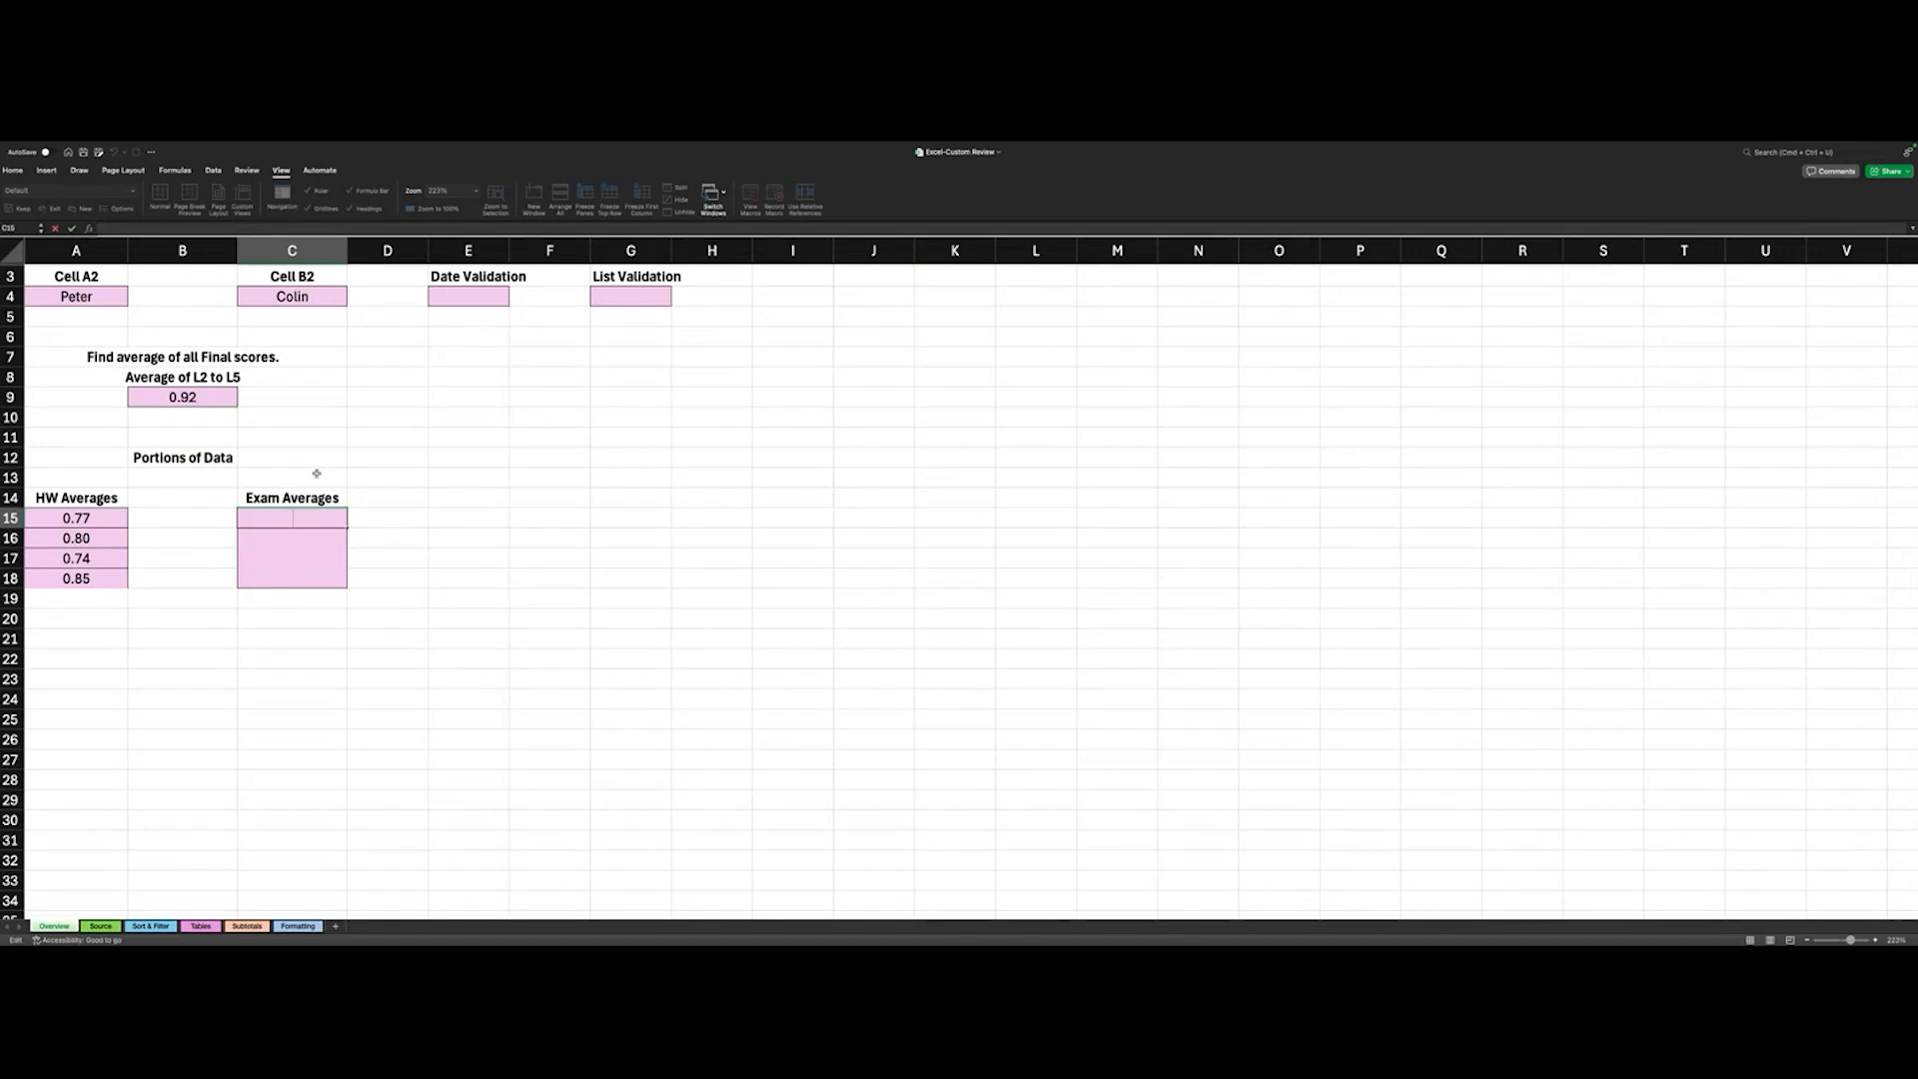
scroll(300, 536, "down", 1)
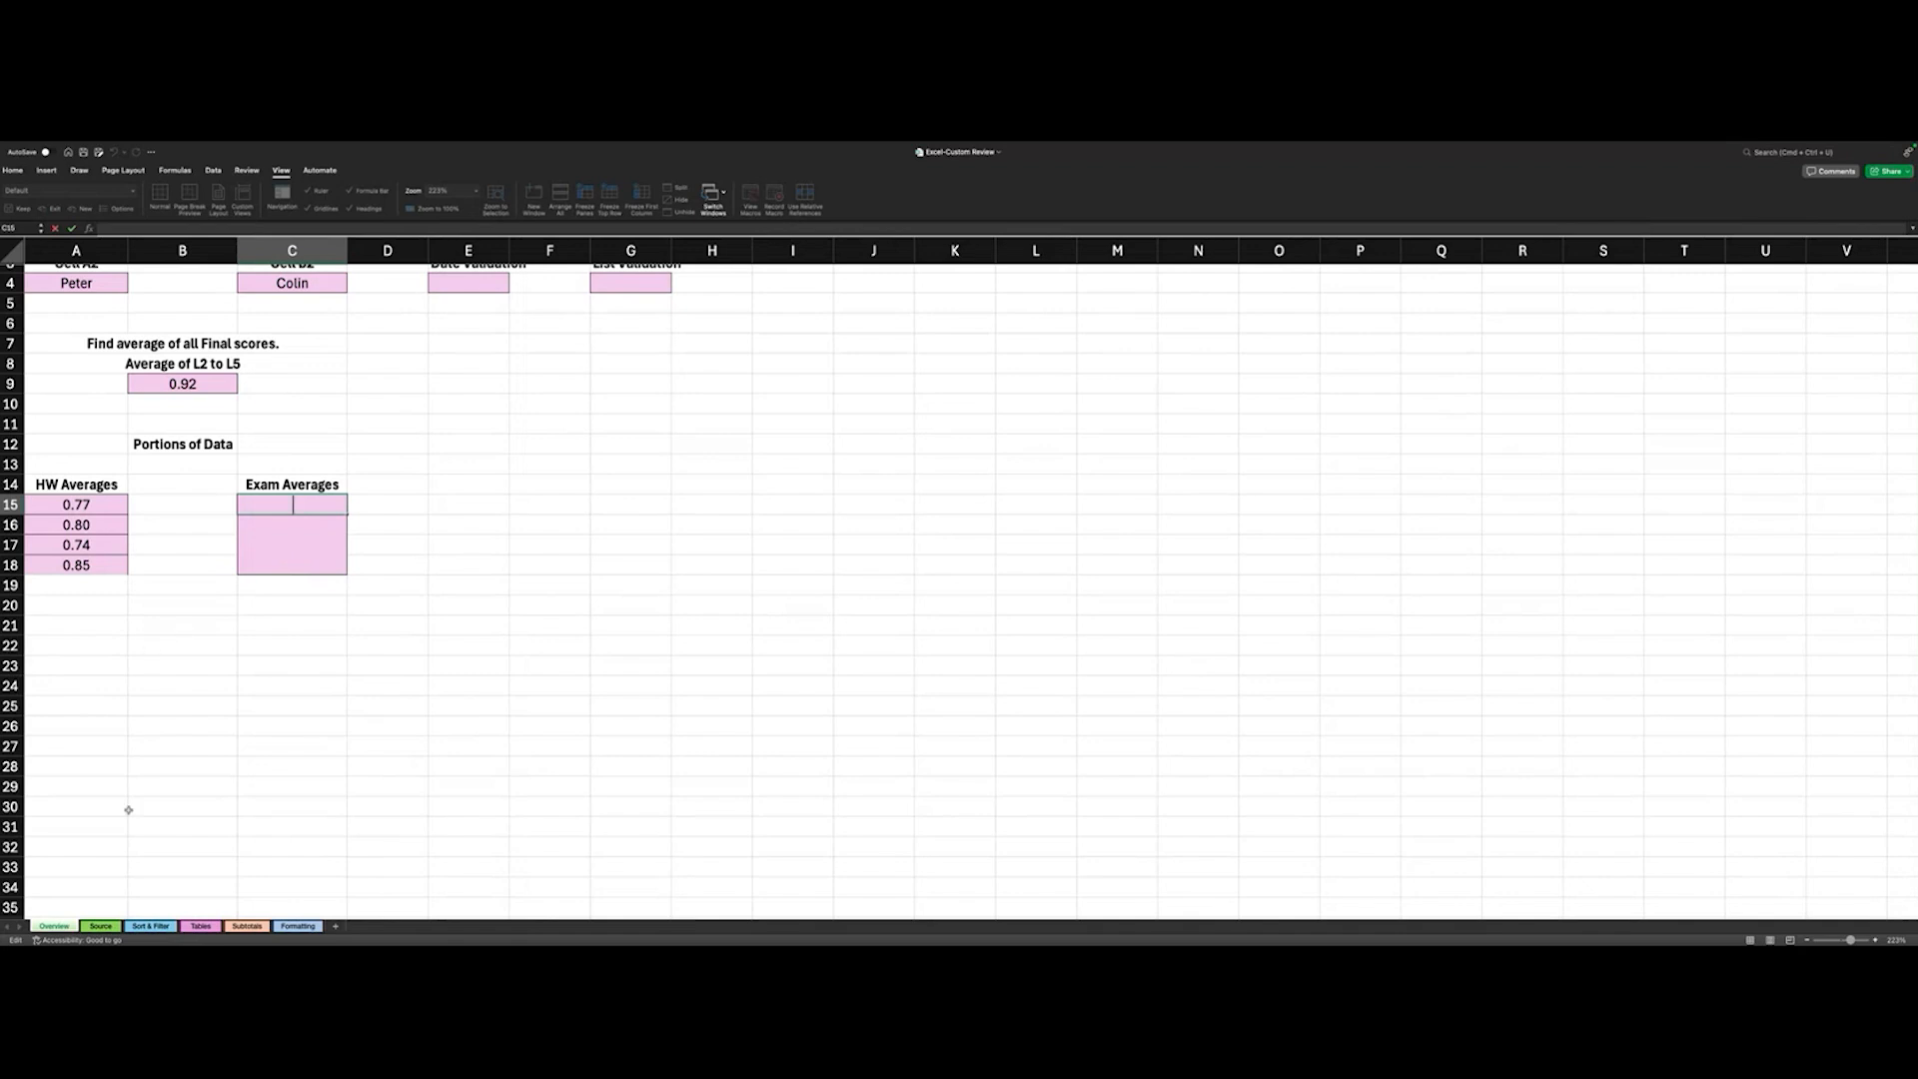
- Copy the Exam Avg values in M2:M5 of the Source sheet and return to the Overview sheet
left_click(101, 927)
left_click(1294, 303)
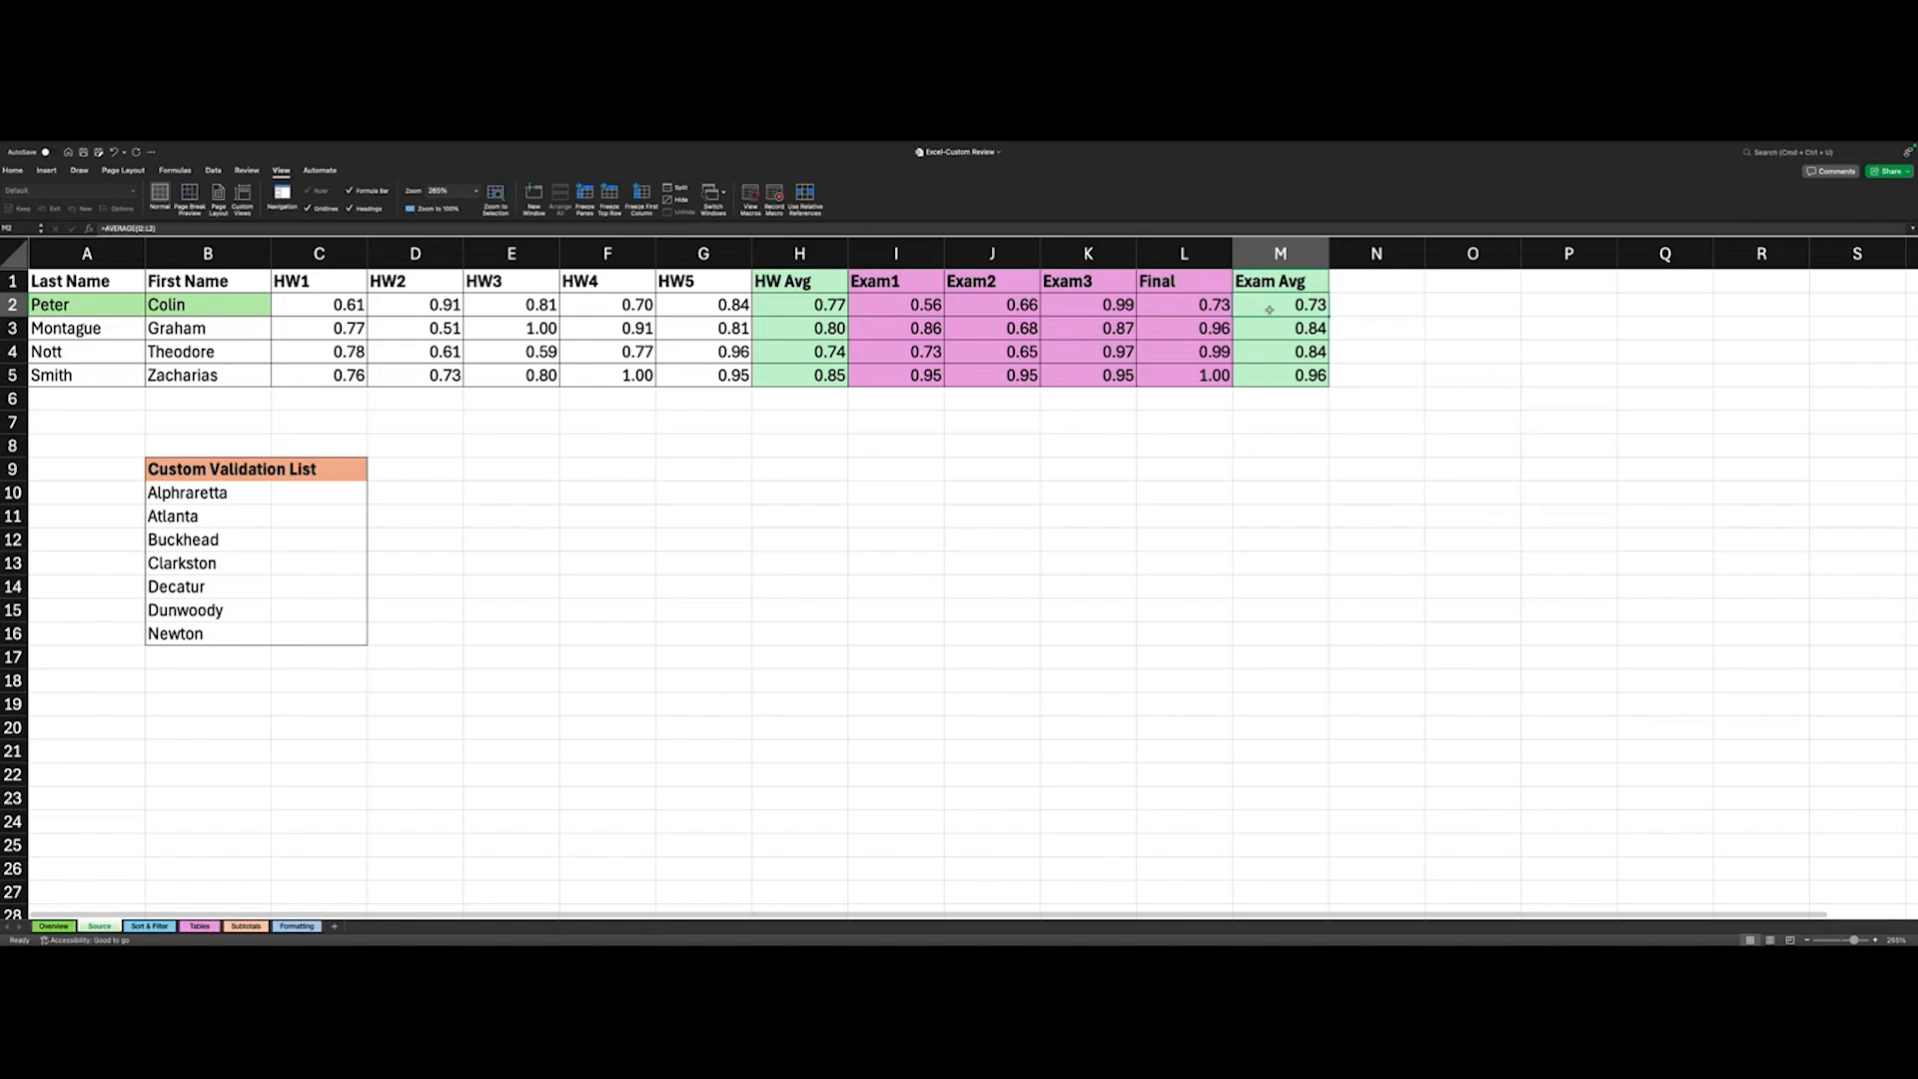
key("shift+Down")
key("shift+Down")
key("shift+Down")
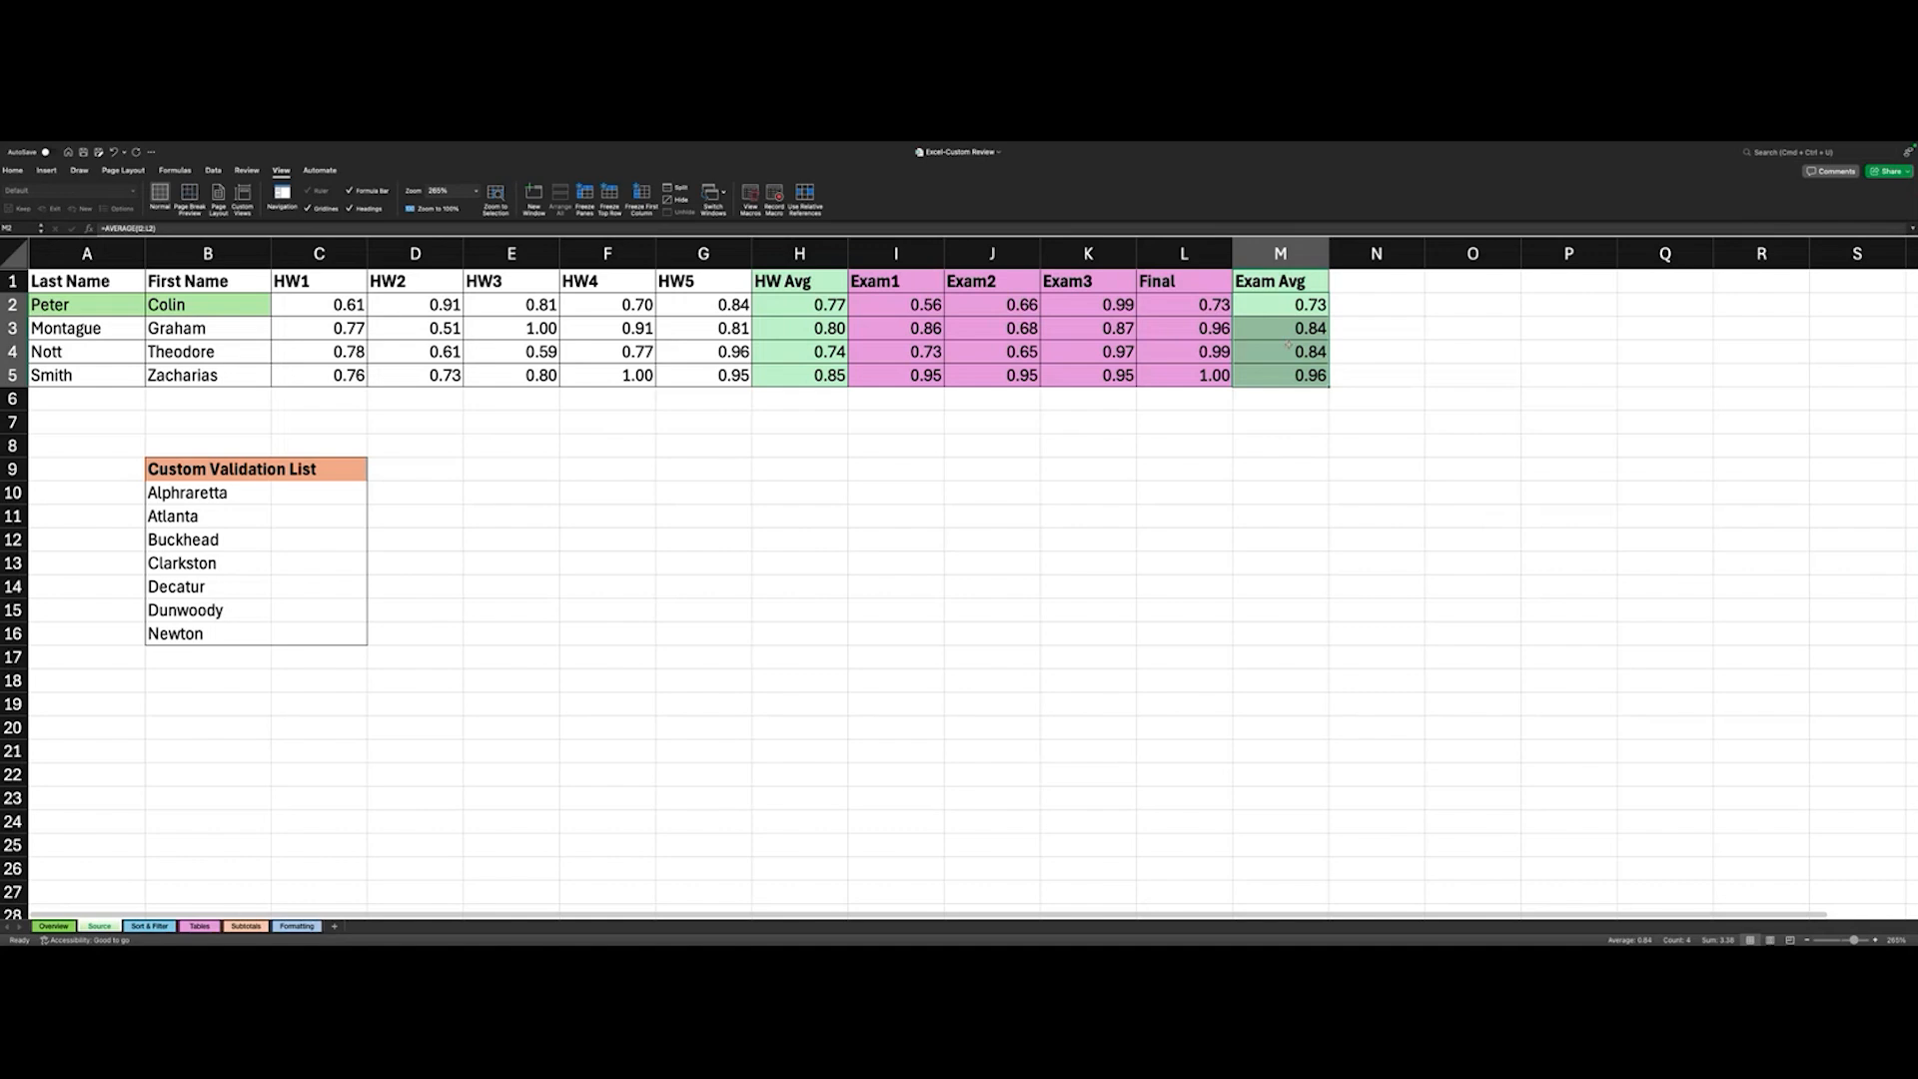
key("super+c")
left_click(56, 926)
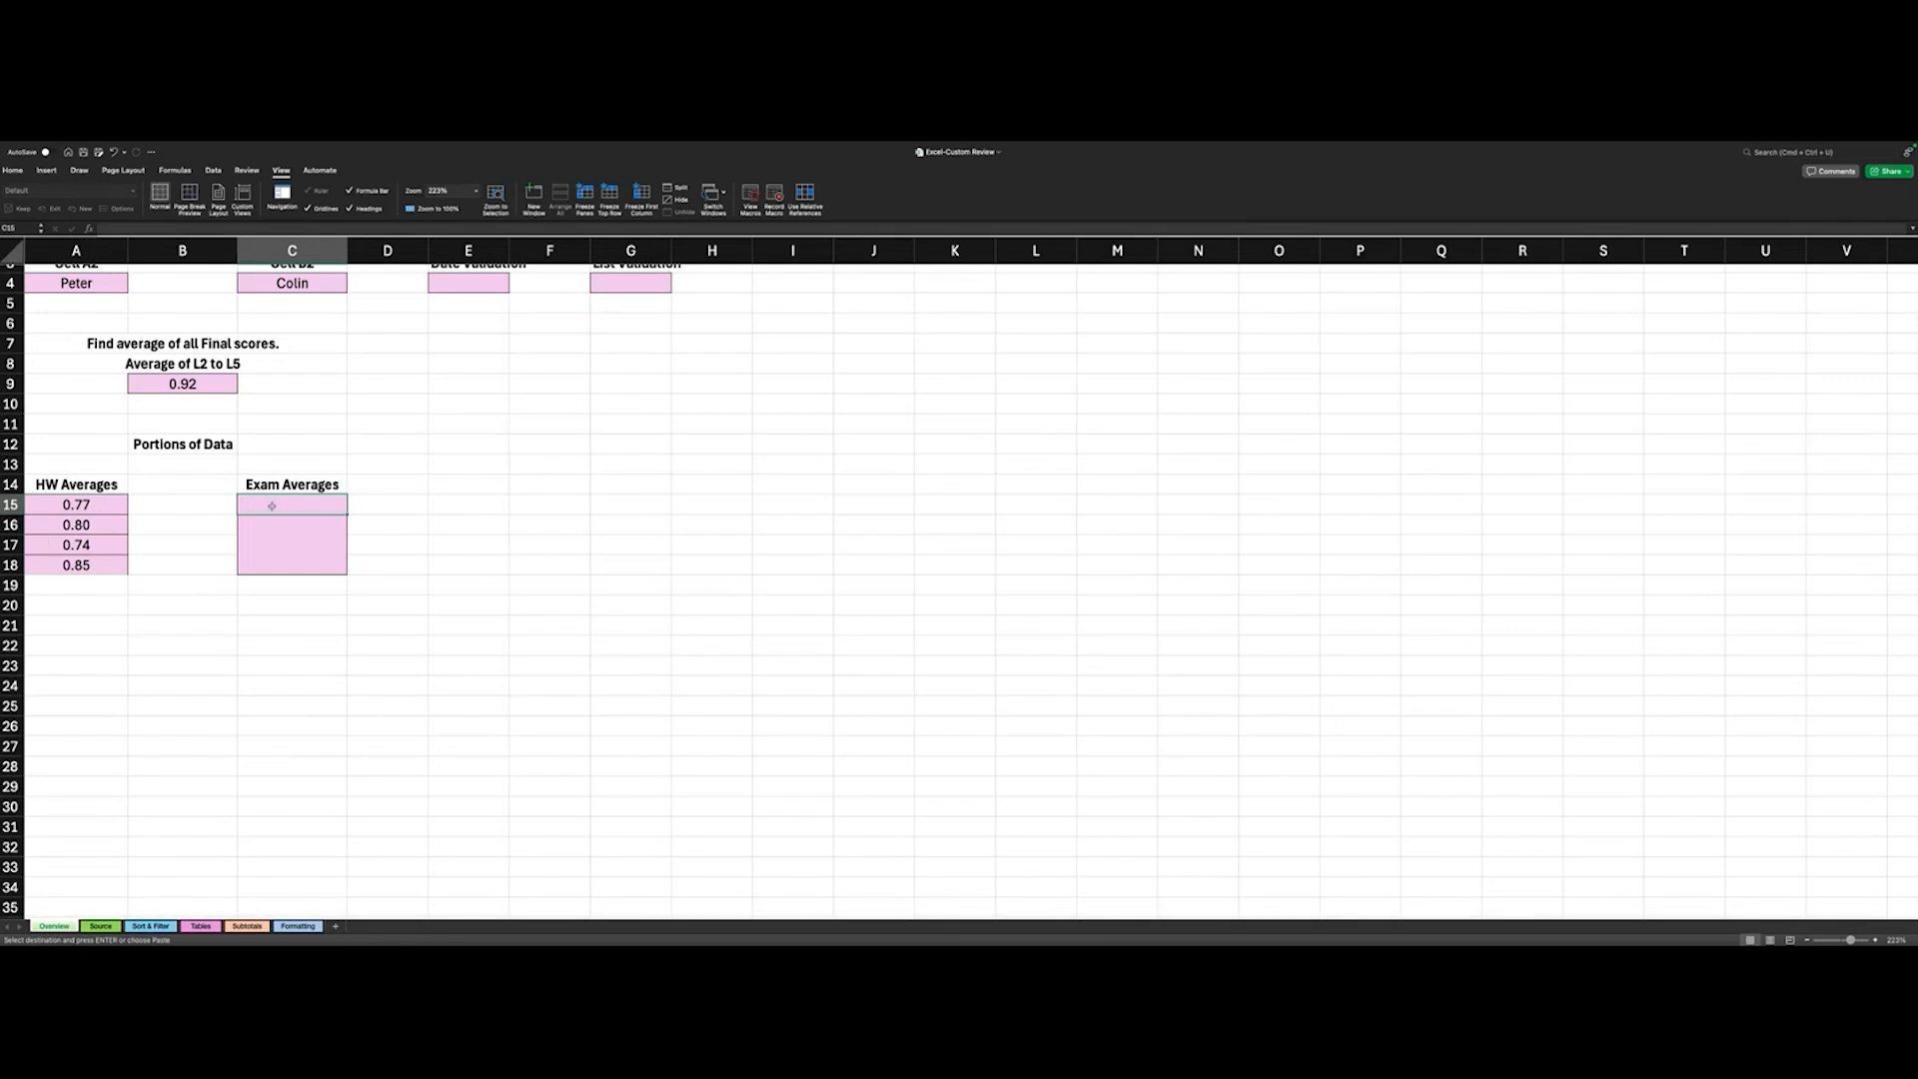
- Try a plain paste of the copied exam averages at Overview cell C15, then undo it
left_click(13, 171)
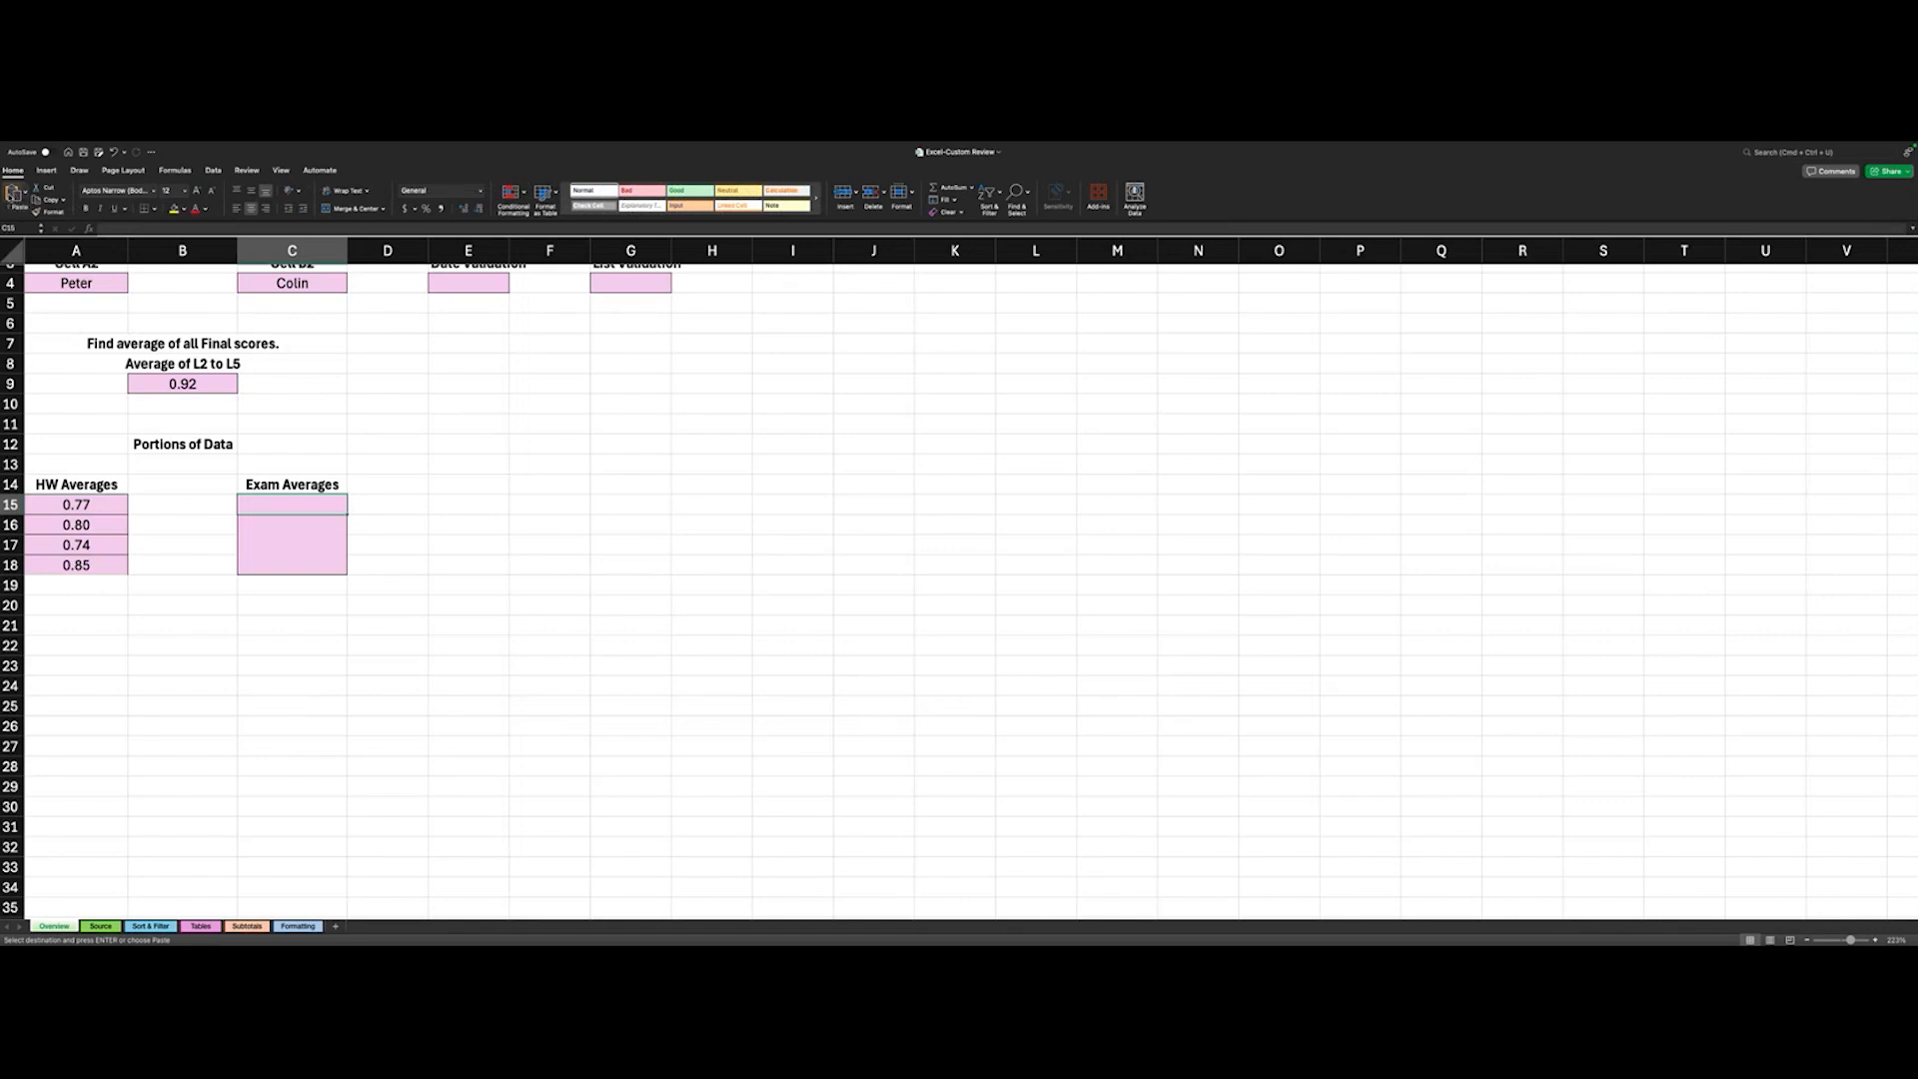
left_click(26, 192)
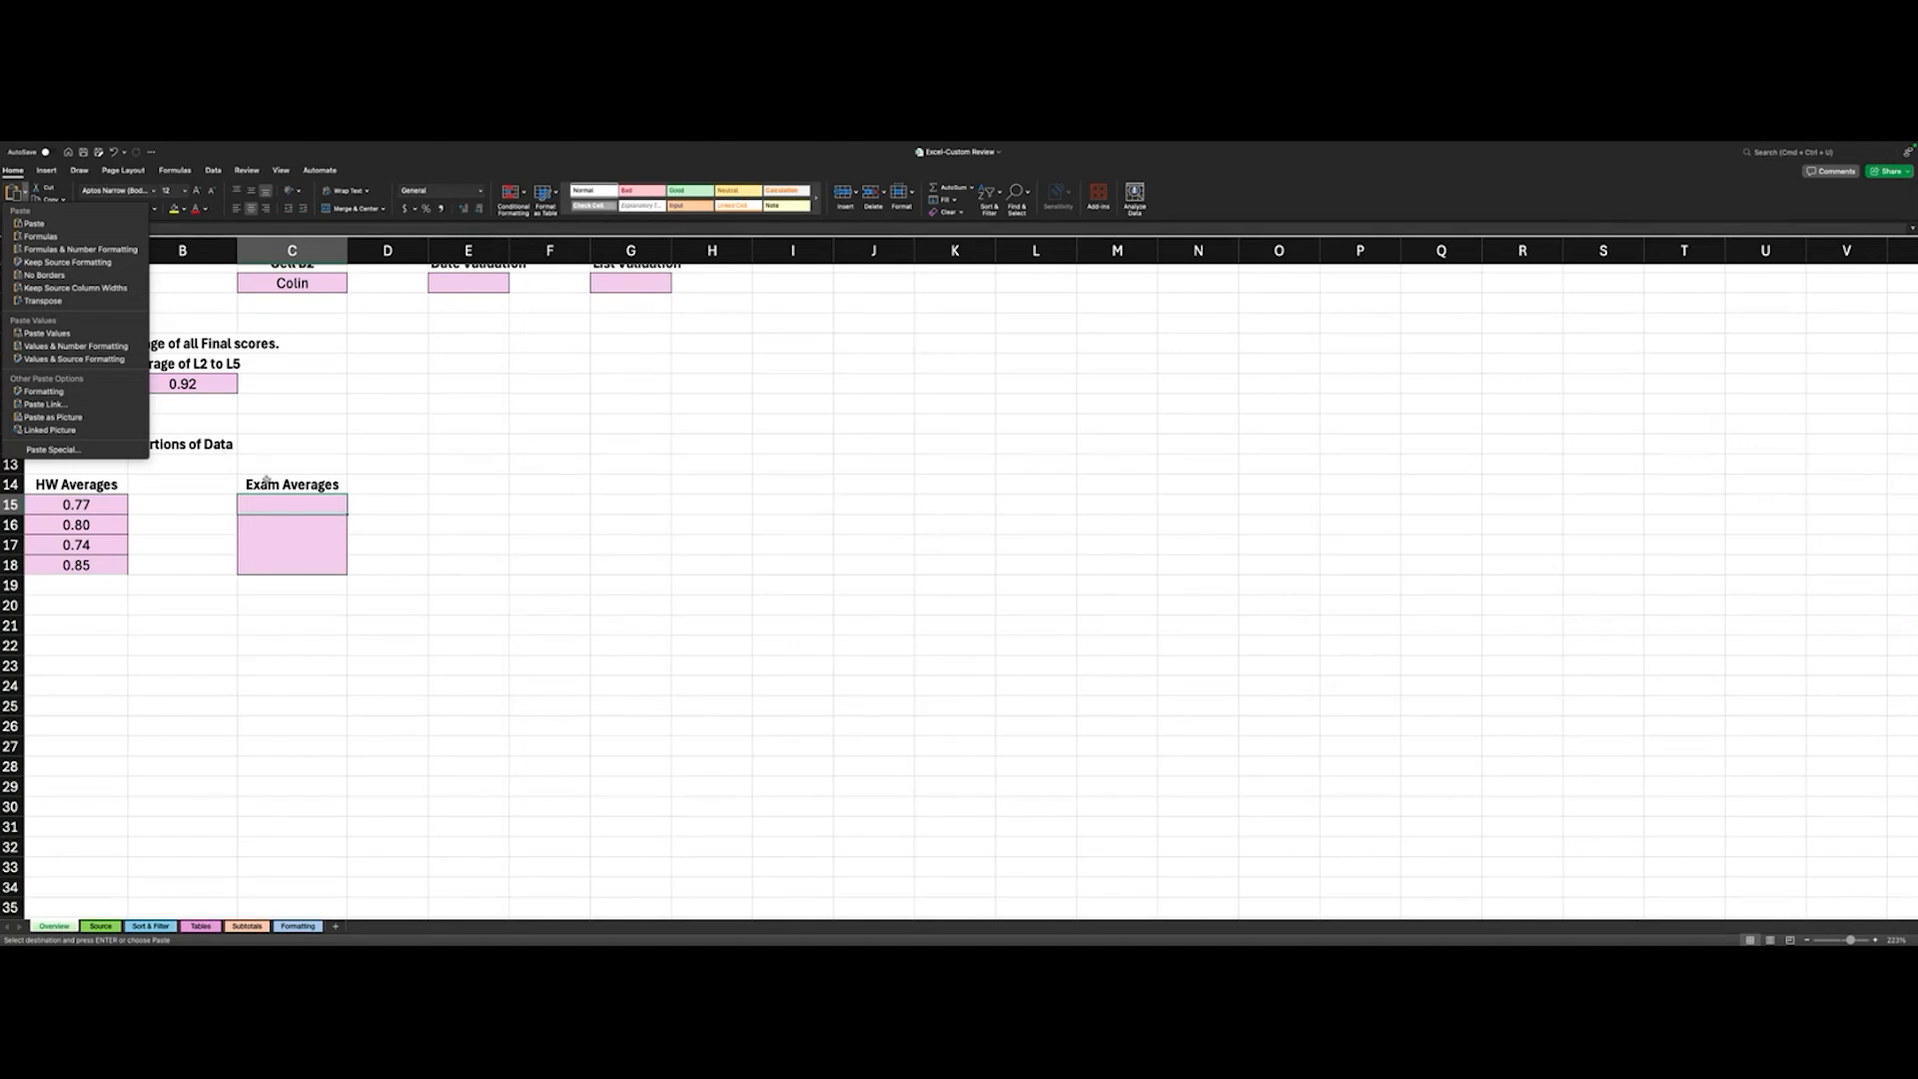
left_click(280, 511)
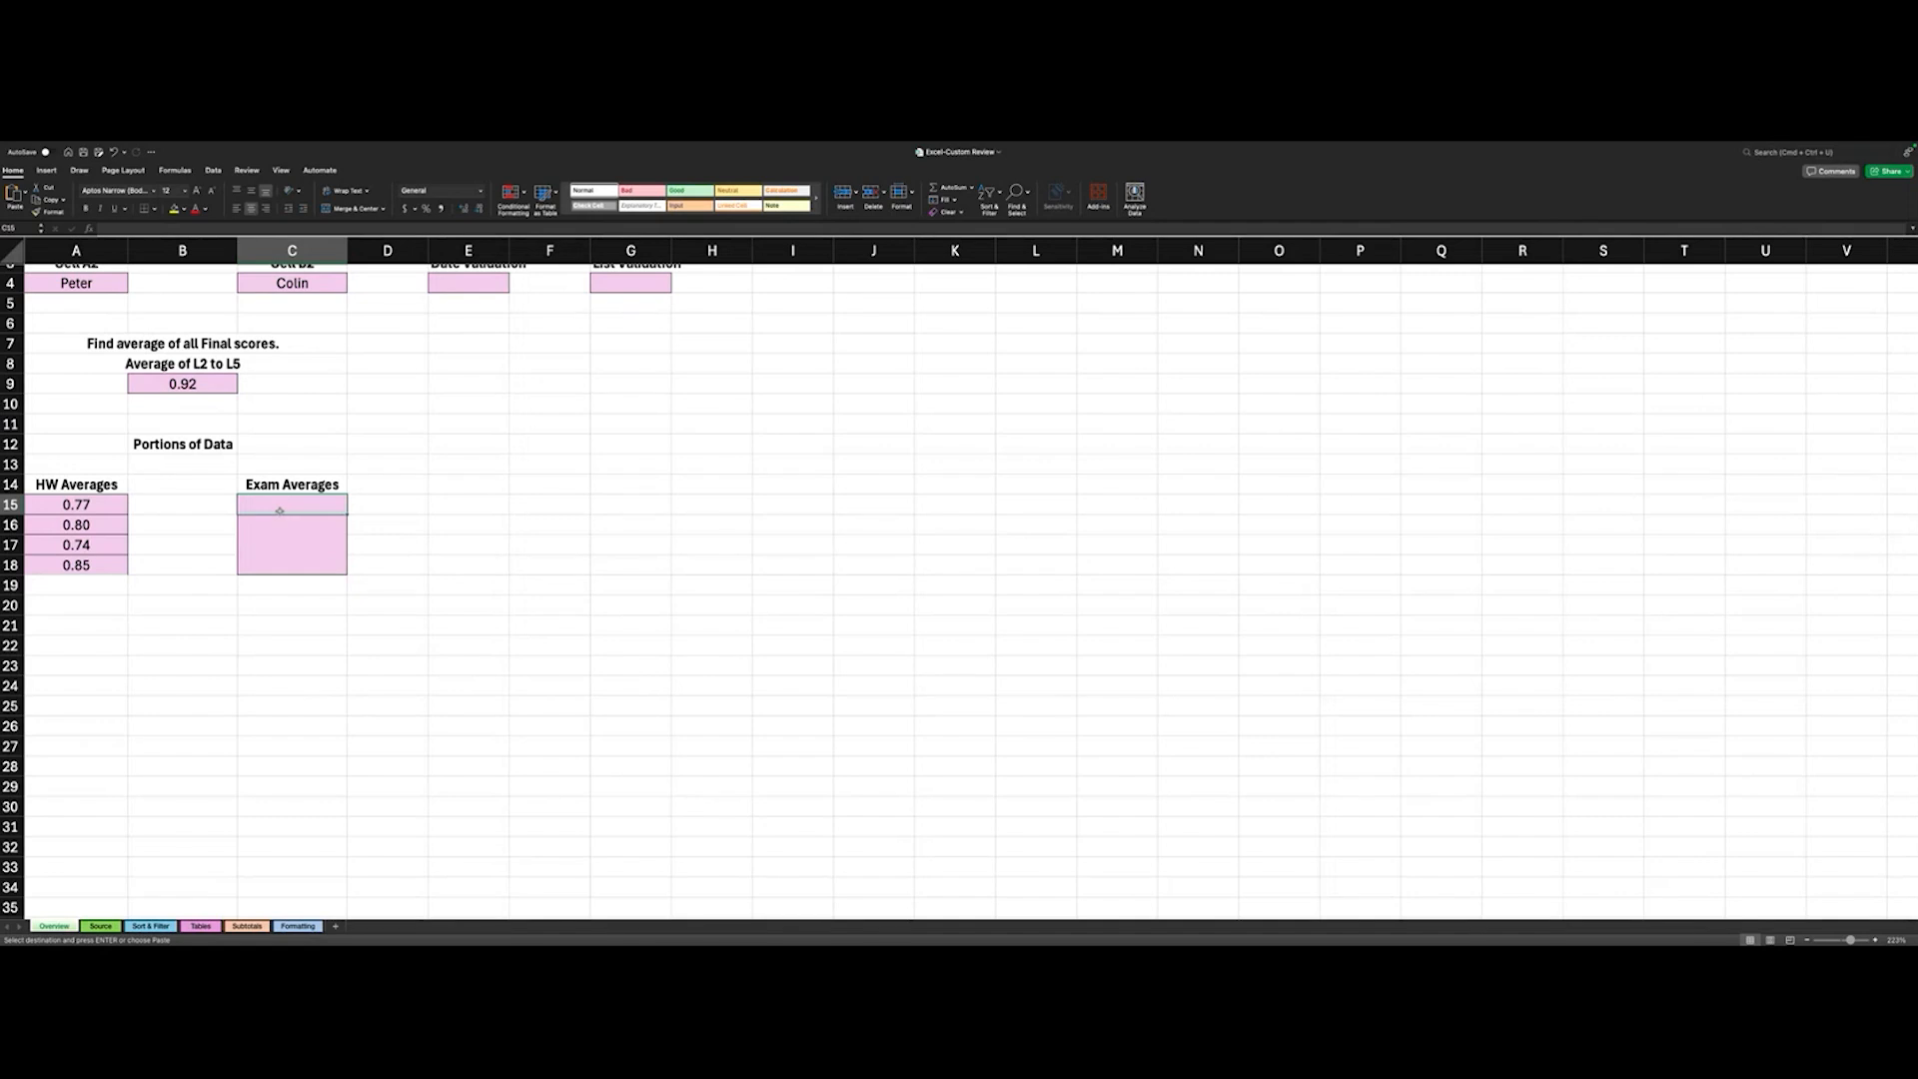
key("super+v")
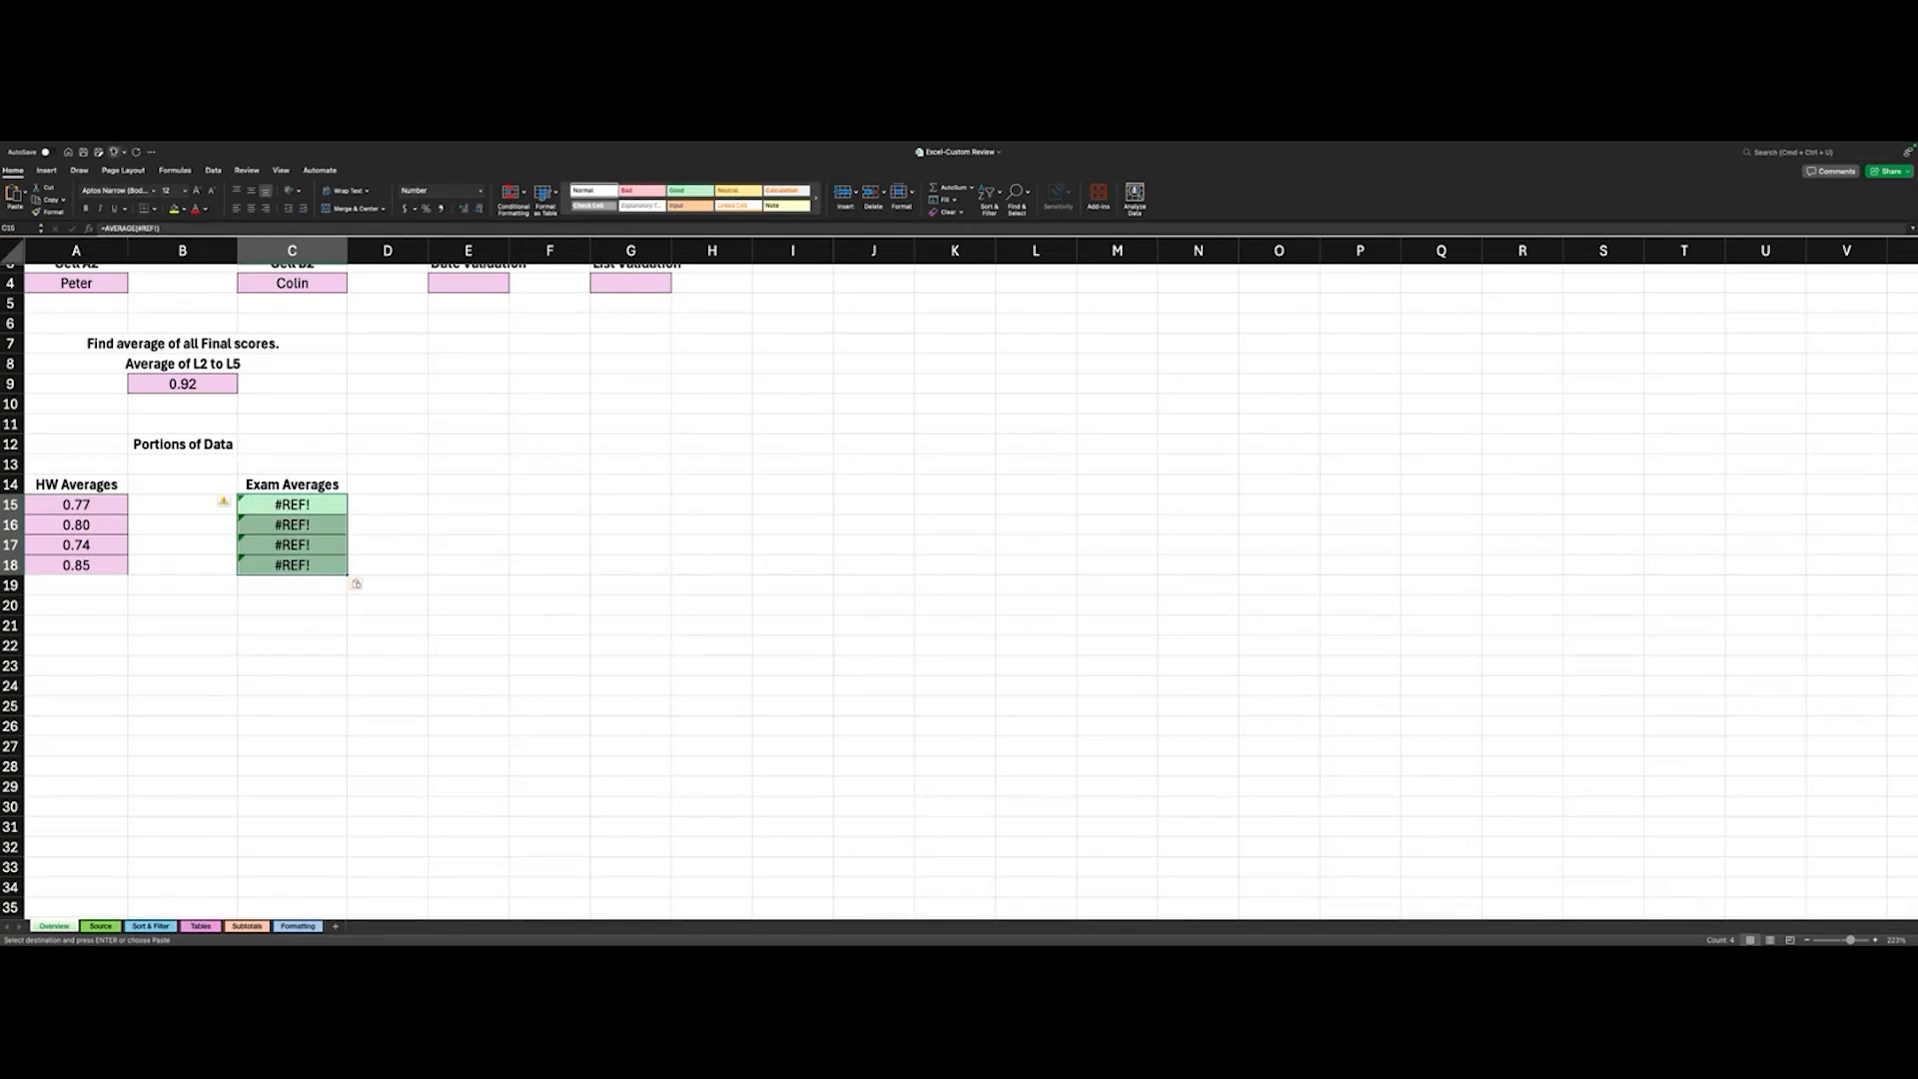
left_click(113, 152)
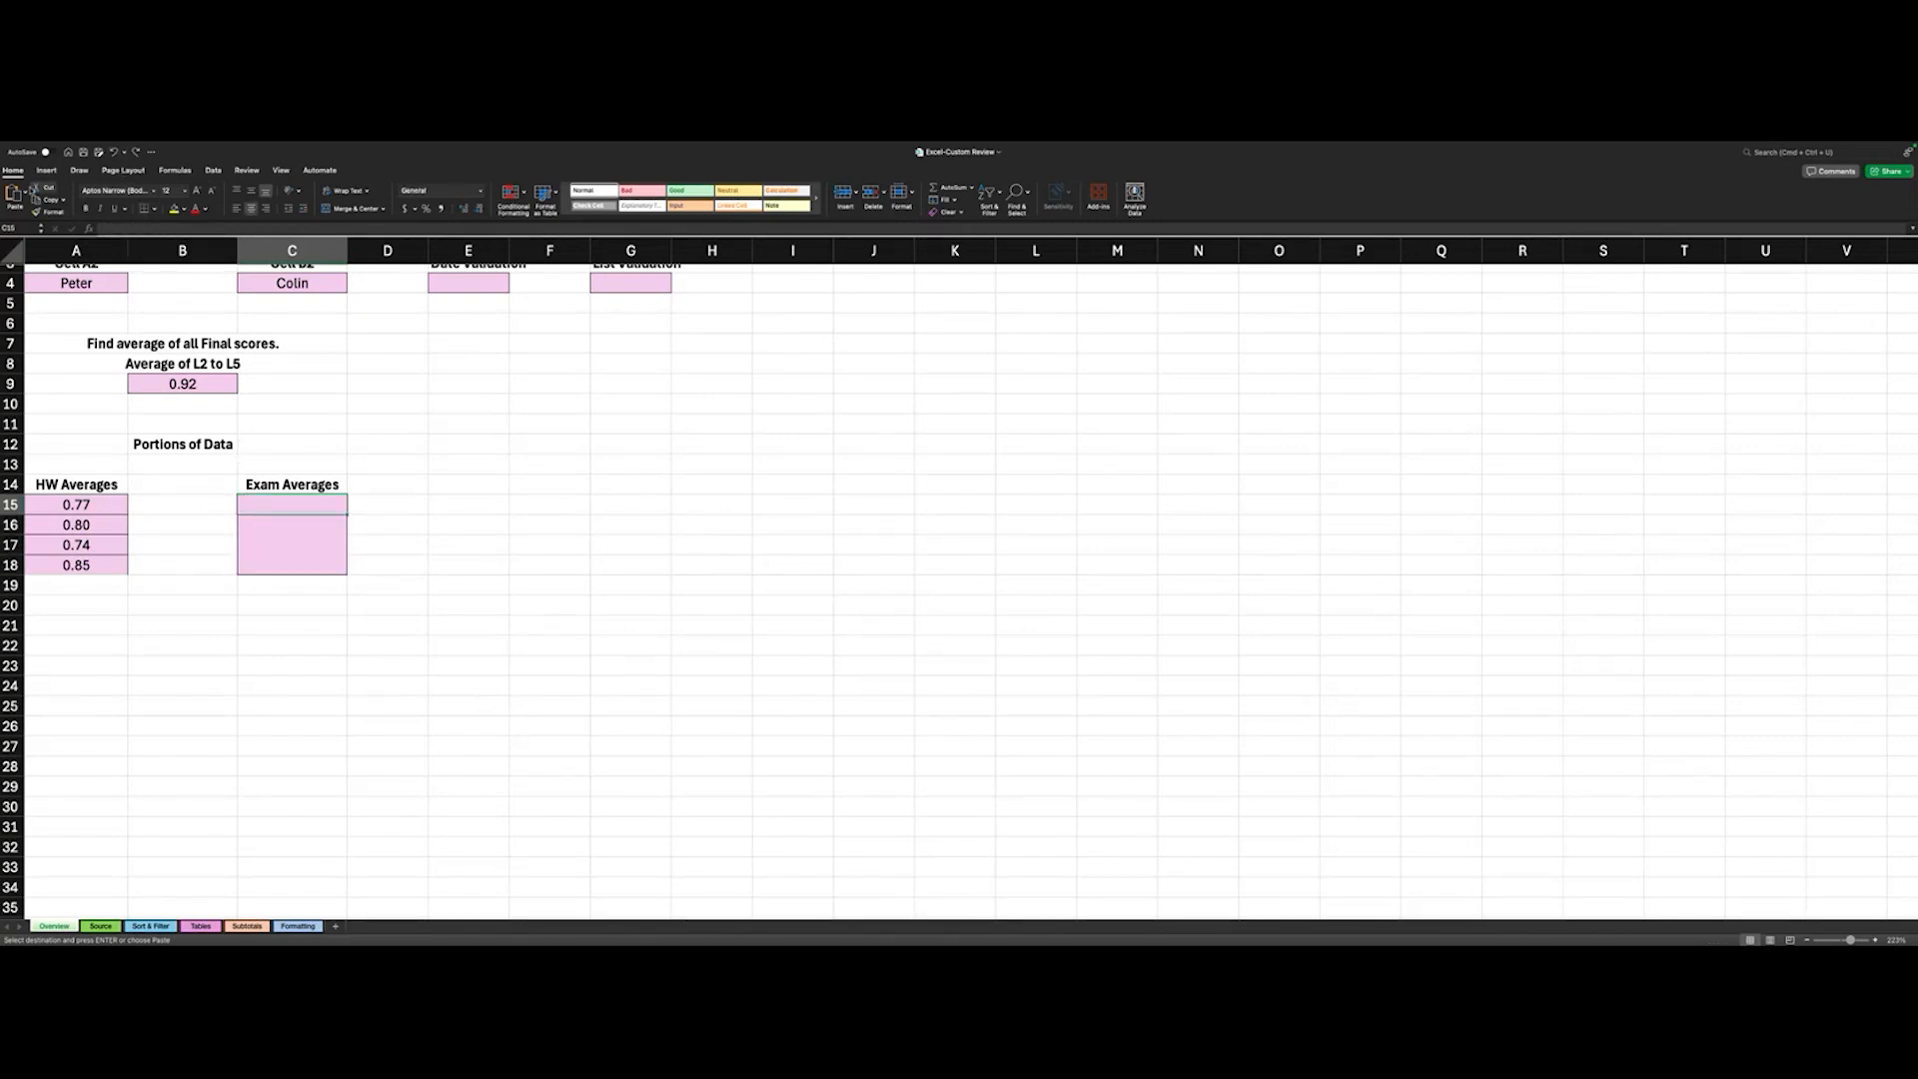
- Paste the copied exam averages into C15:C18 using Values & Number Formatting
left_click(25, 193)
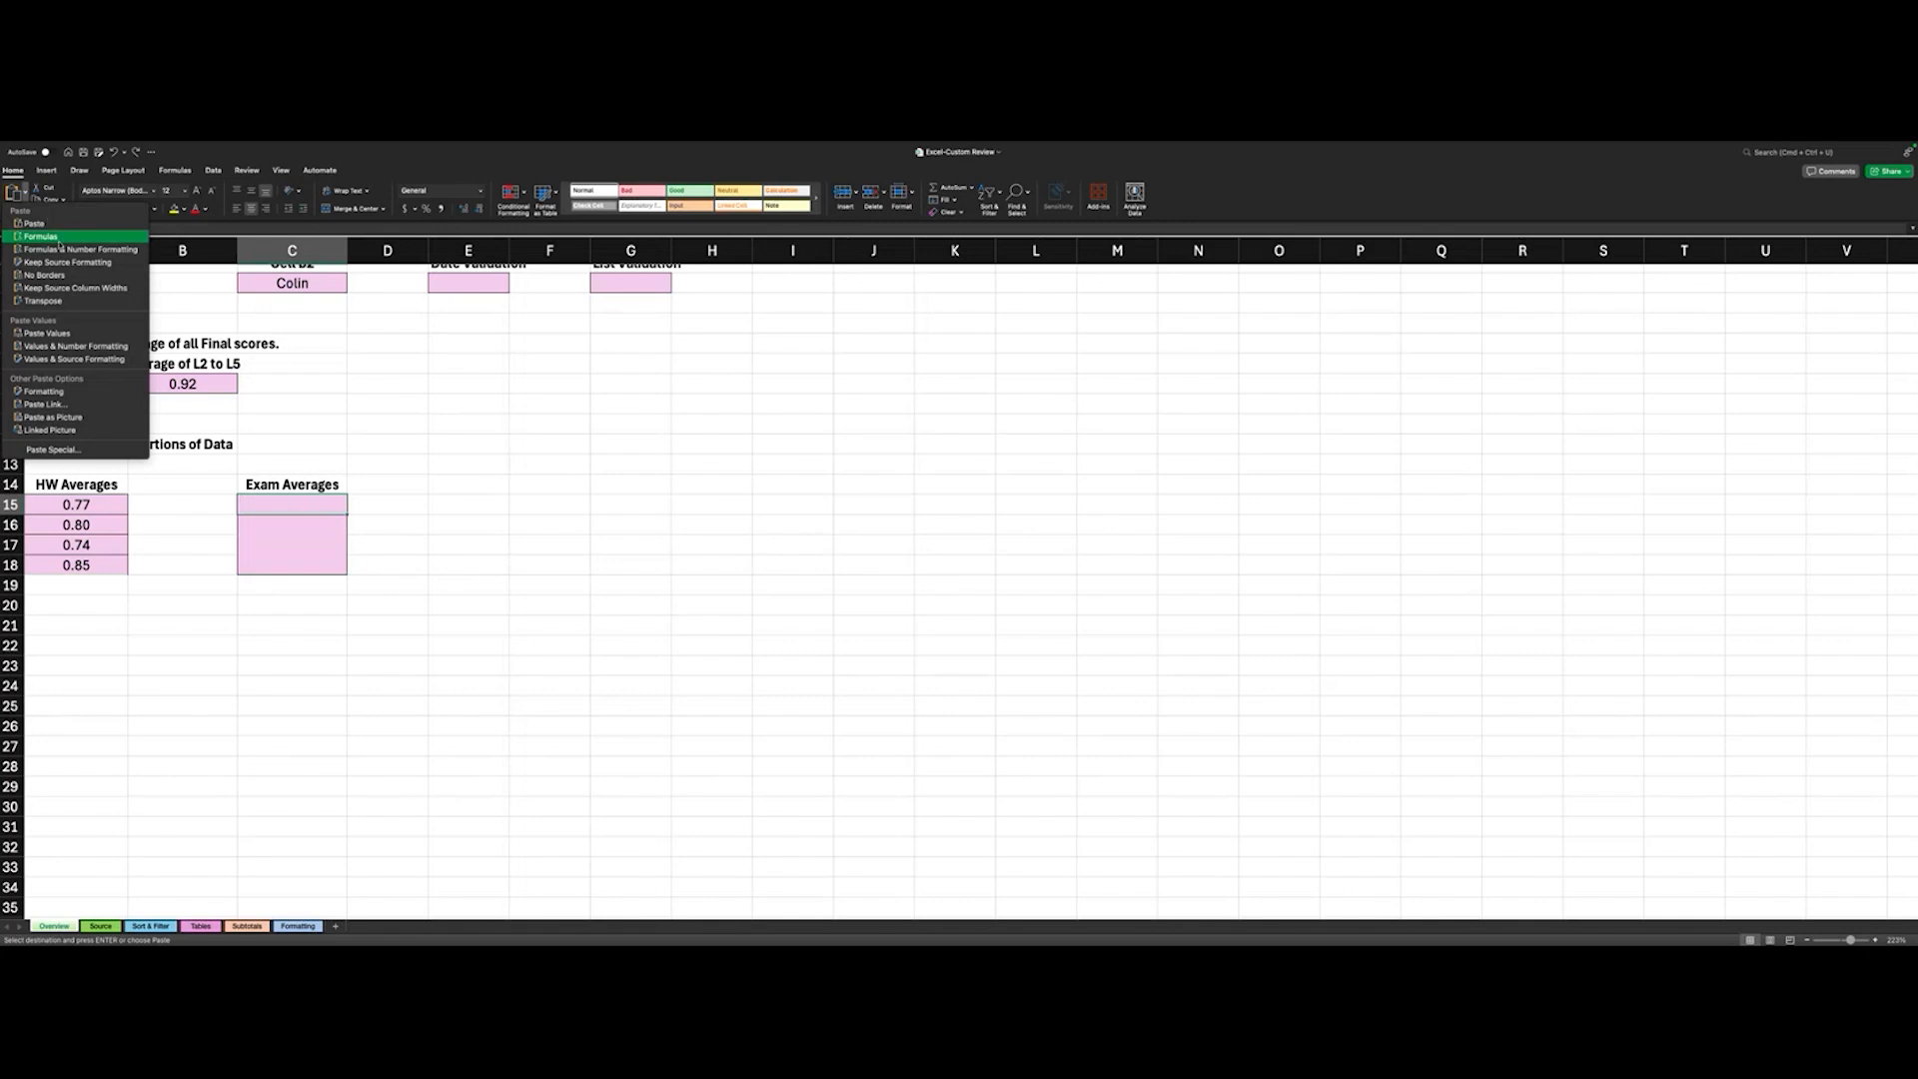
left_click(92, 346)
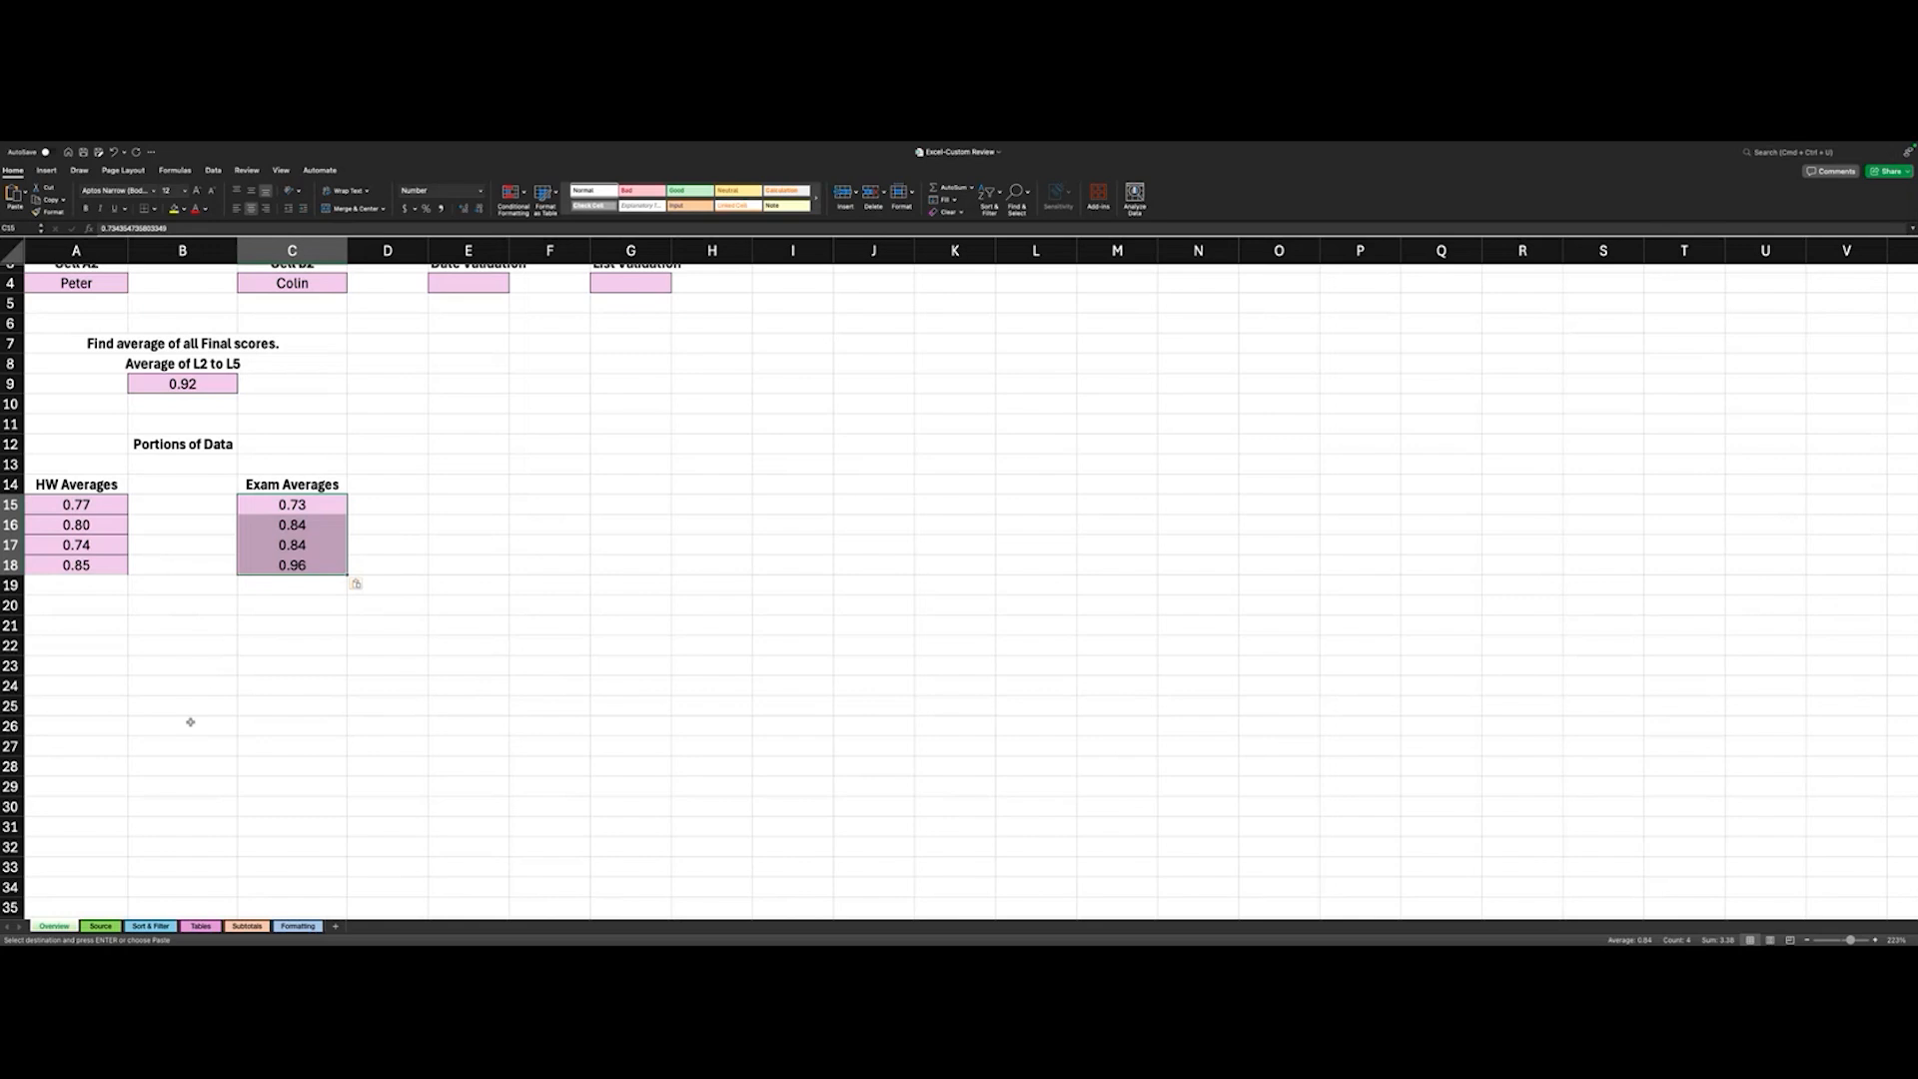
left_click(26, 191)
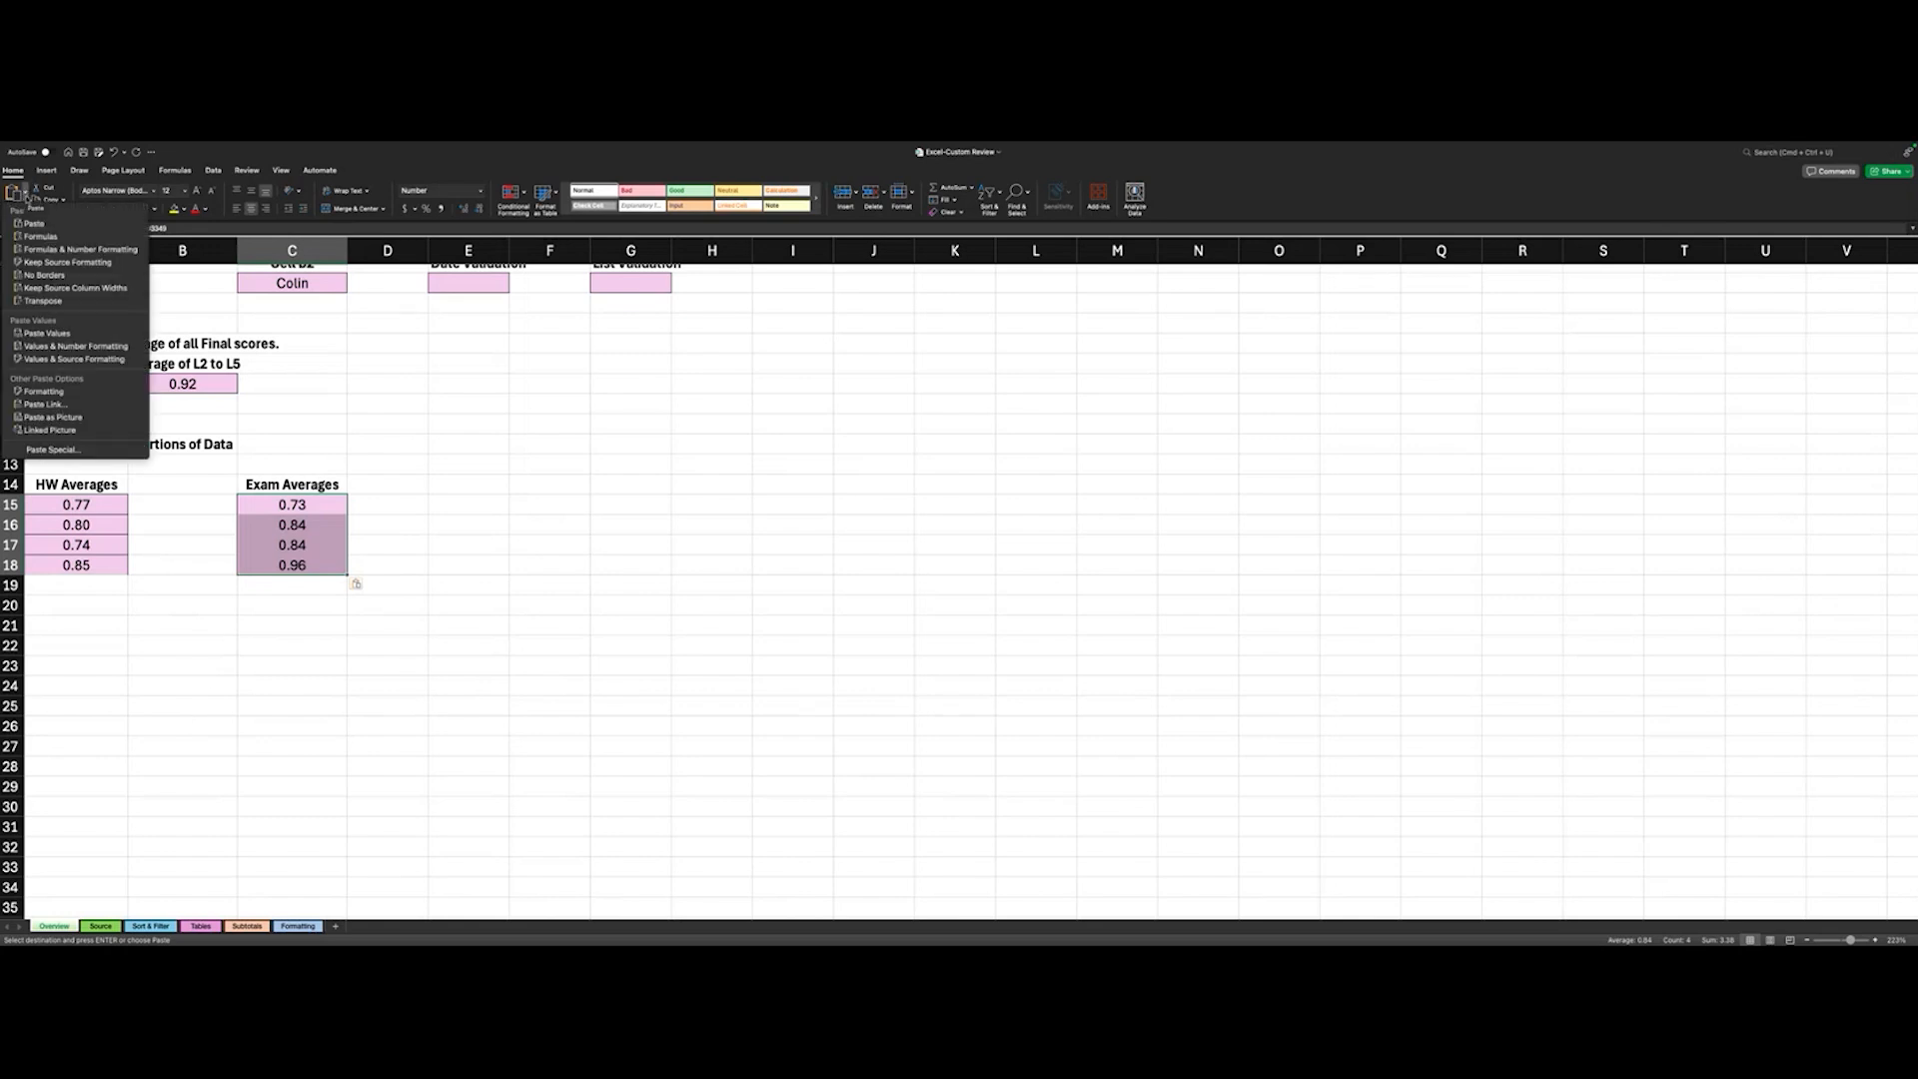
left_click(76, 351)
scroll(76, 350, "up", 1)
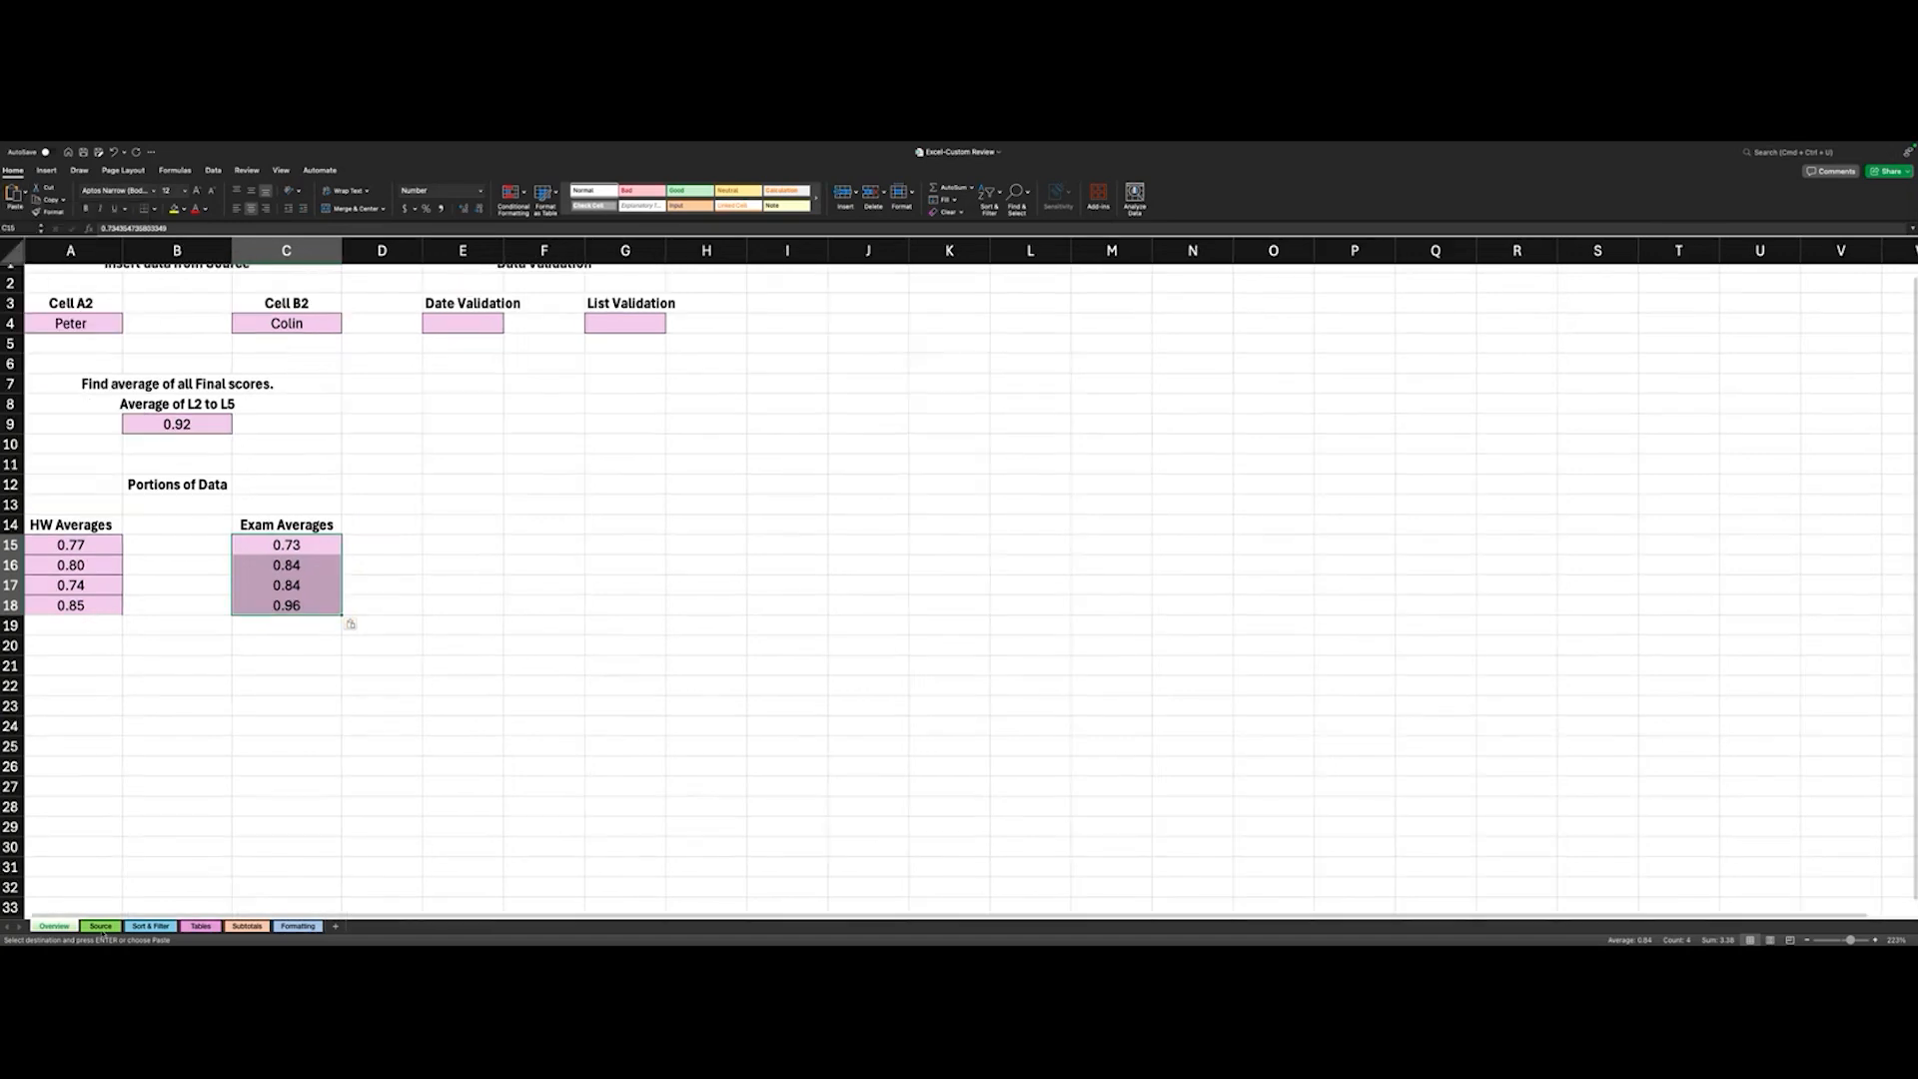
left_click(100, 926)
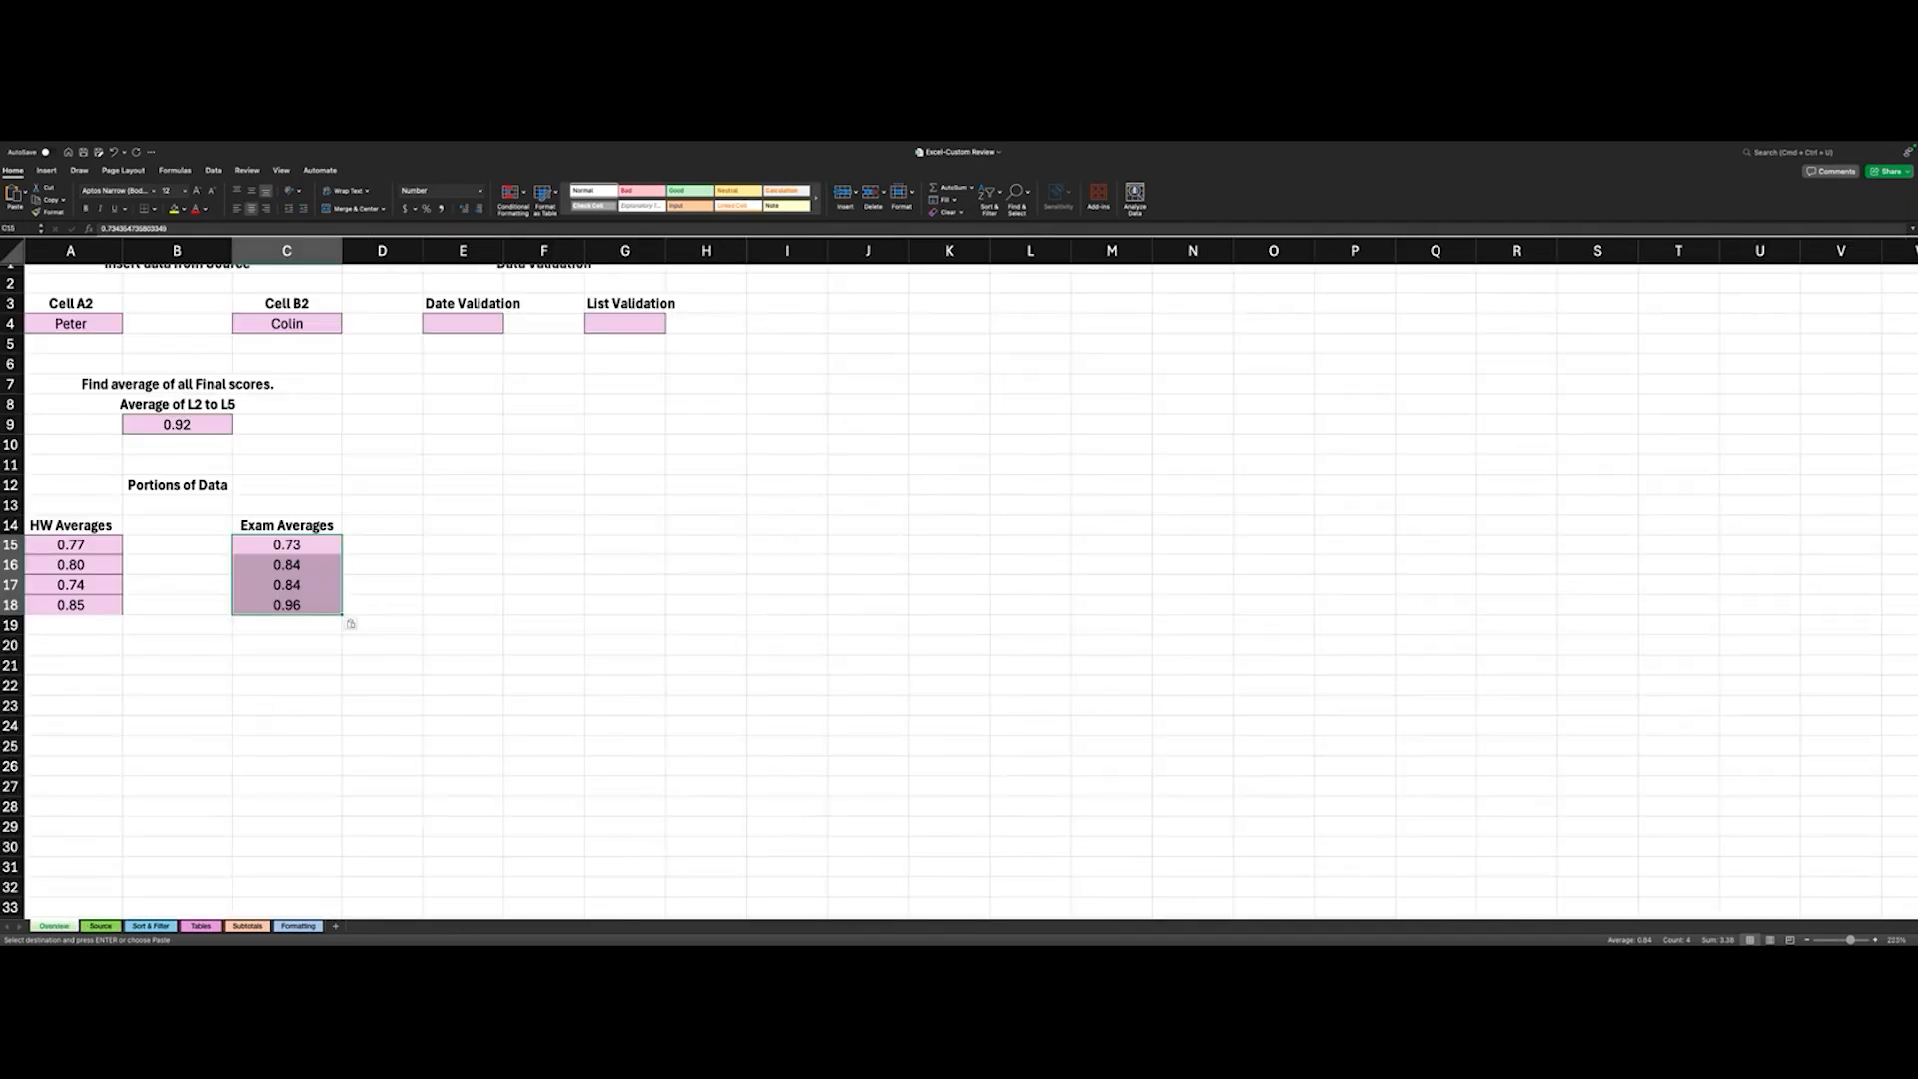
scroll(205, 553, "up", 1)
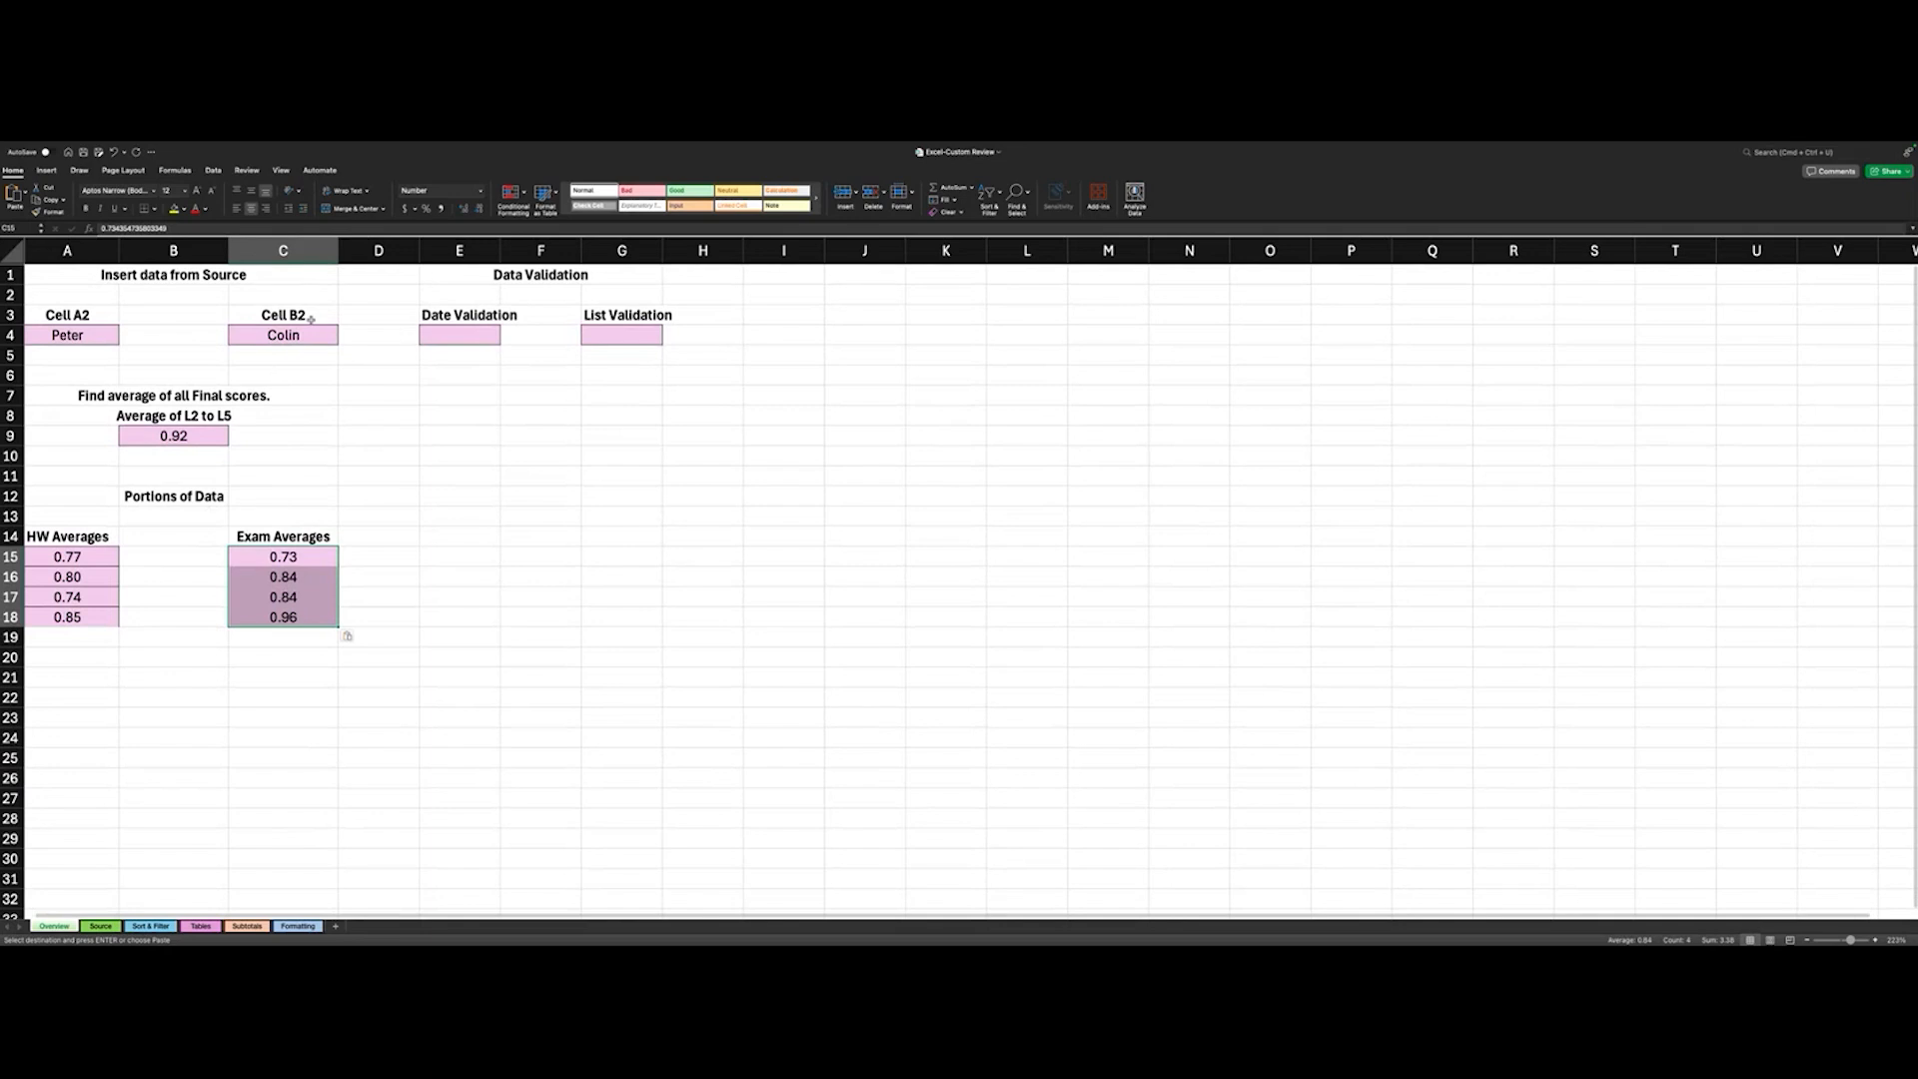
- Start a data validation rule for cell G4 under List Validation that allows a List
left_click(470, 335)
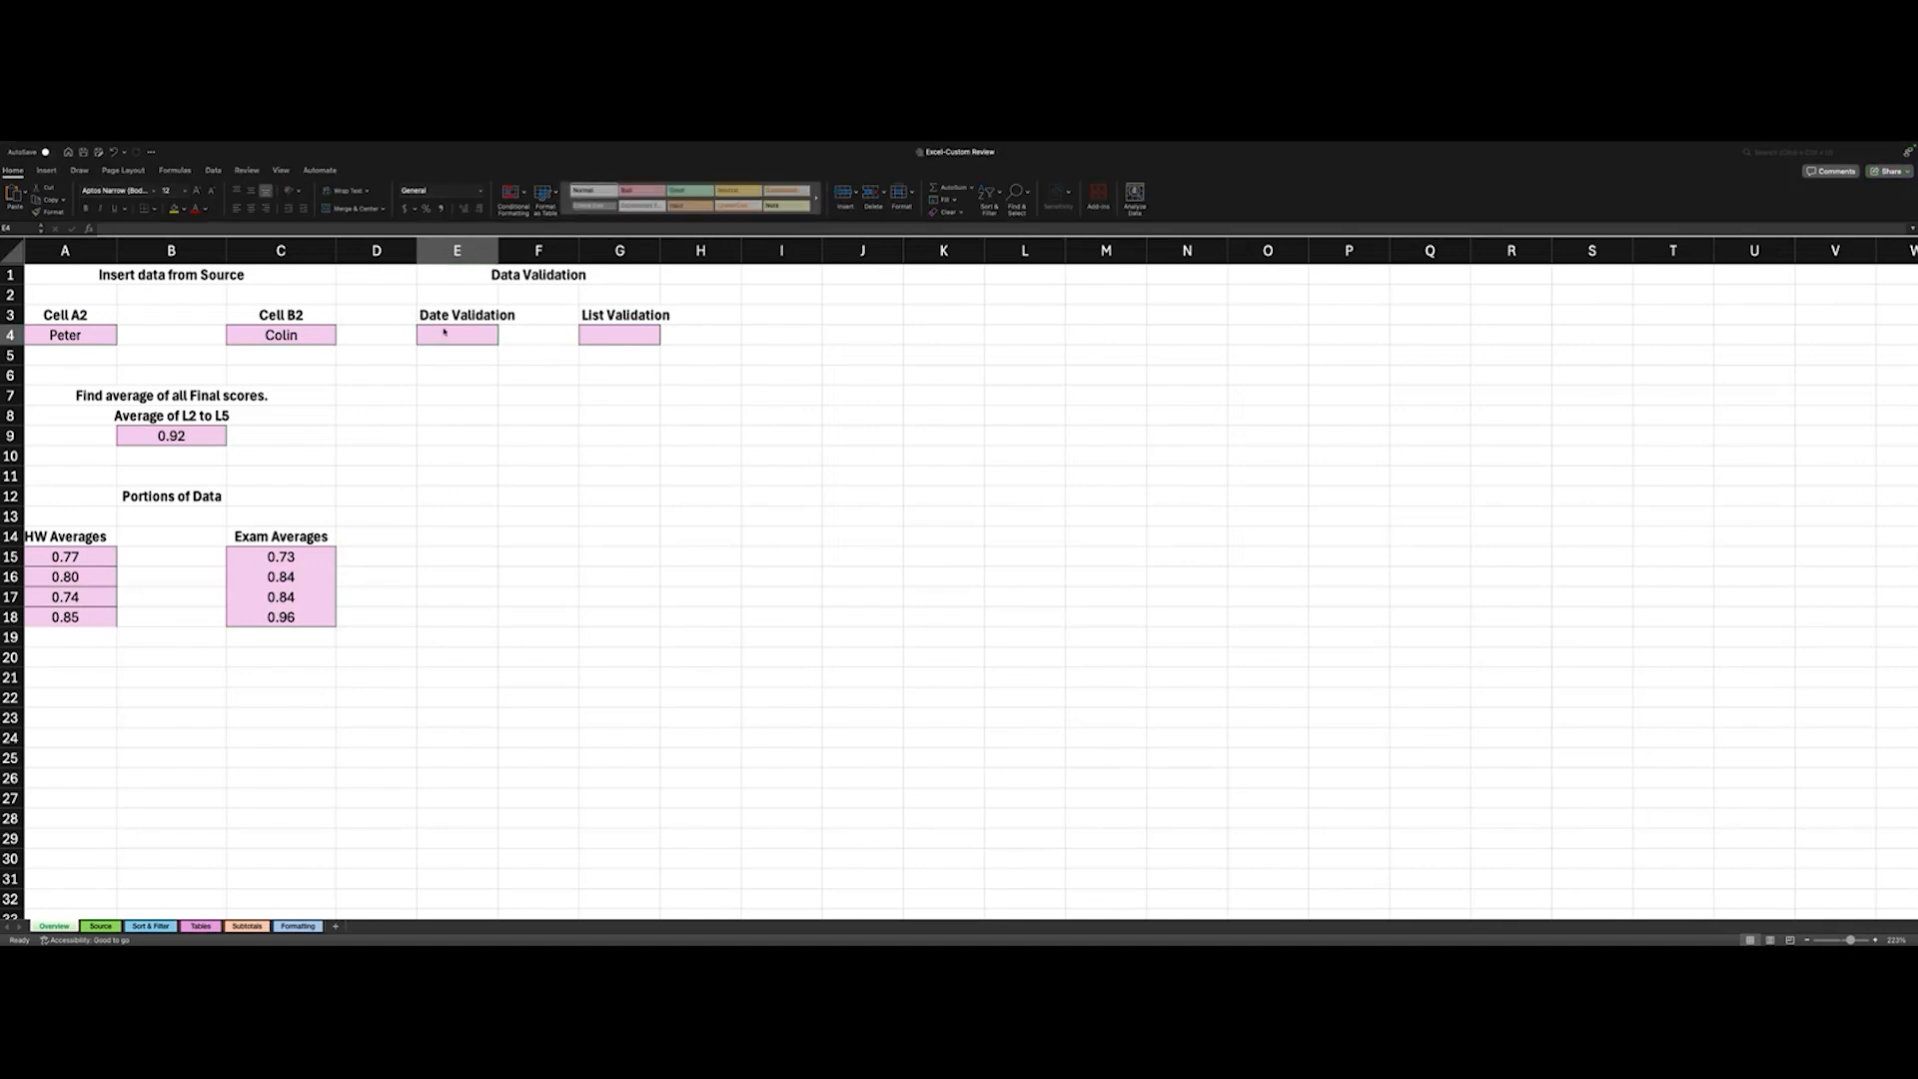
left_click(445, 332)
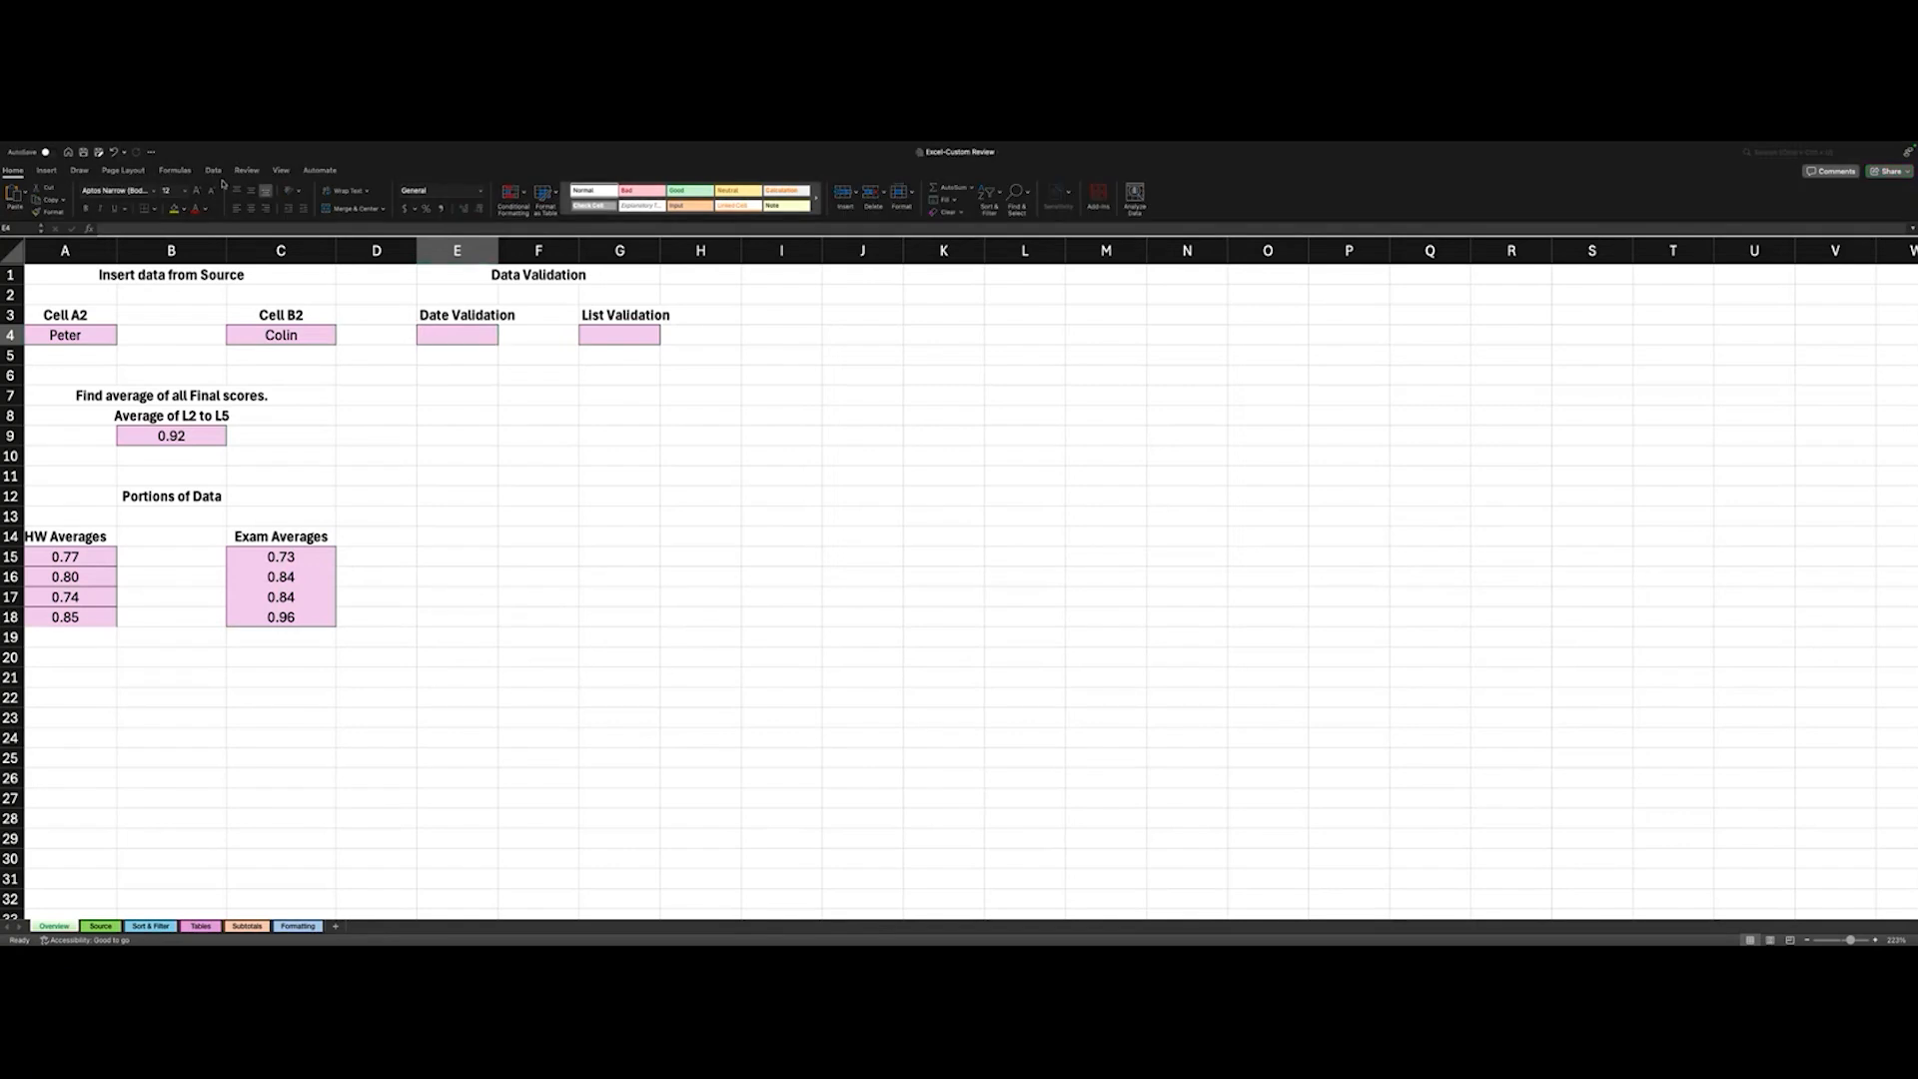
left_click(214, 173)
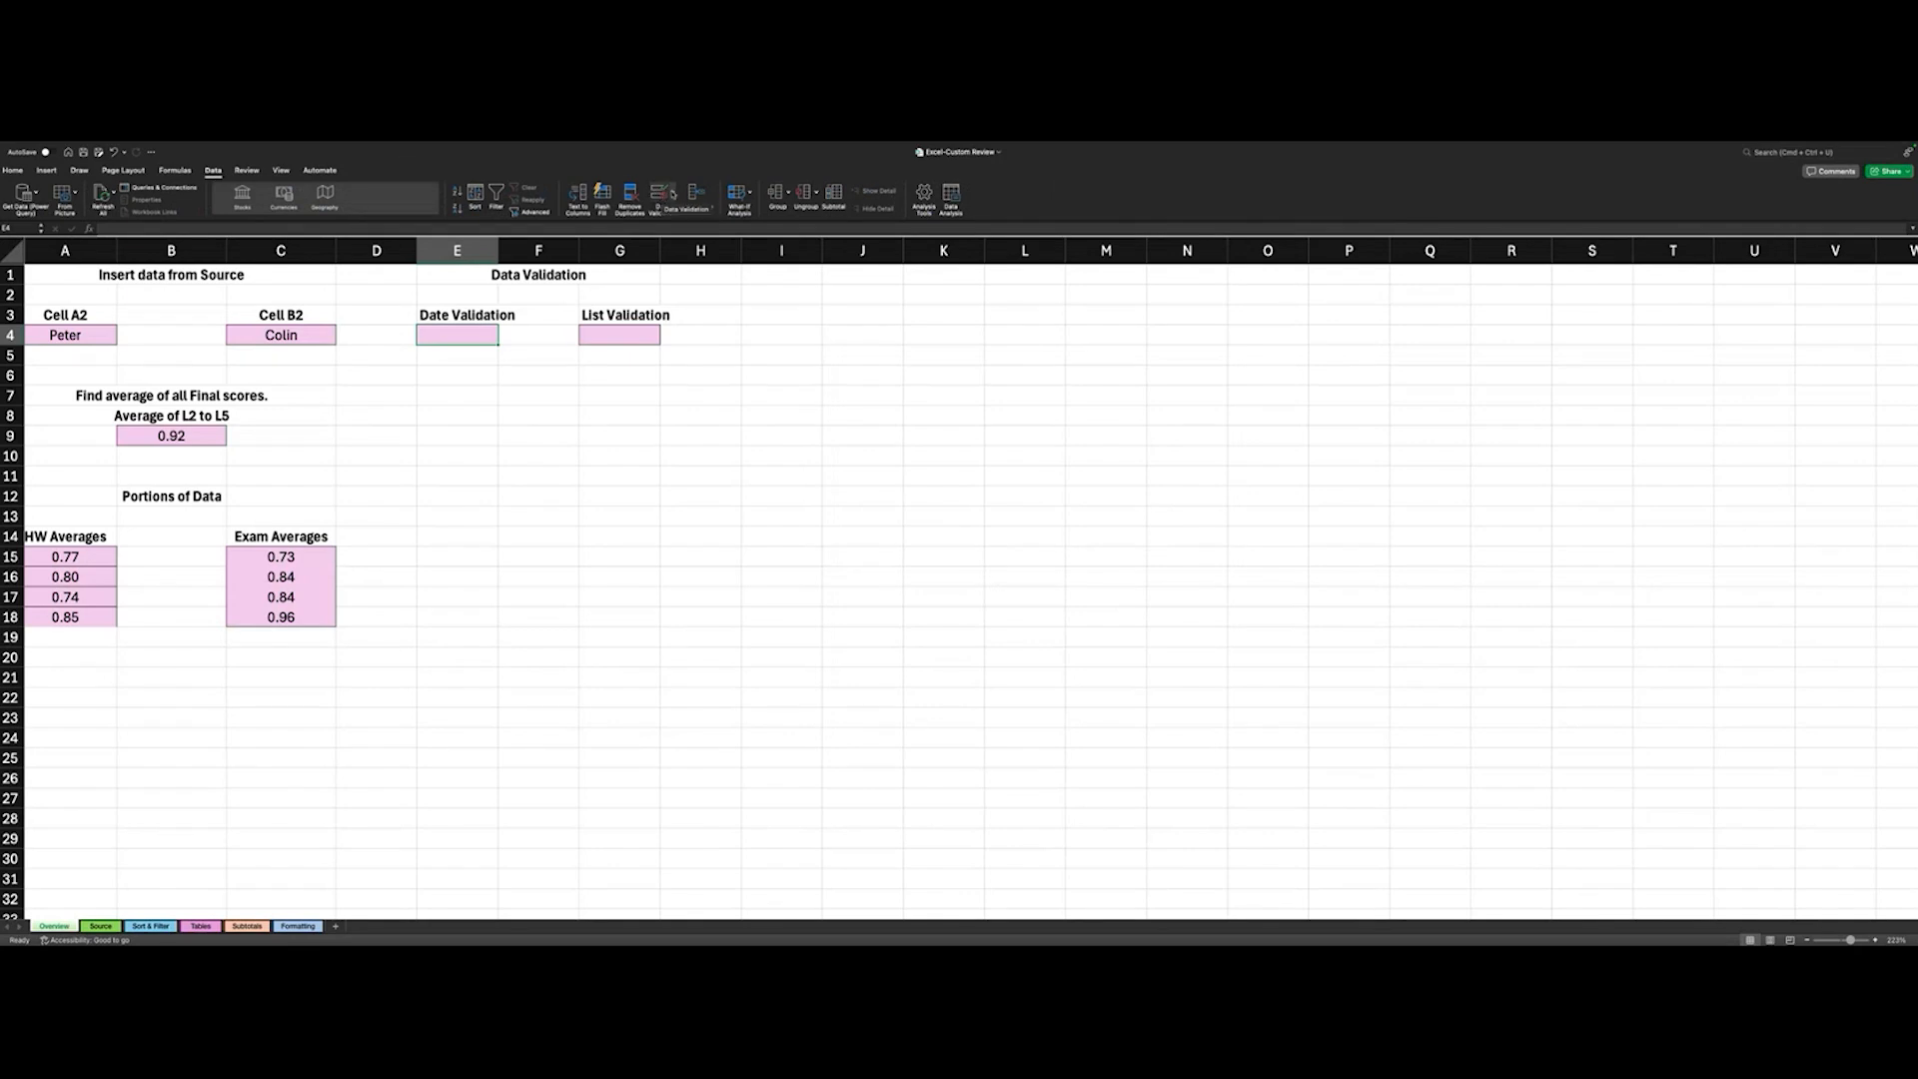
left_click(673, 194)
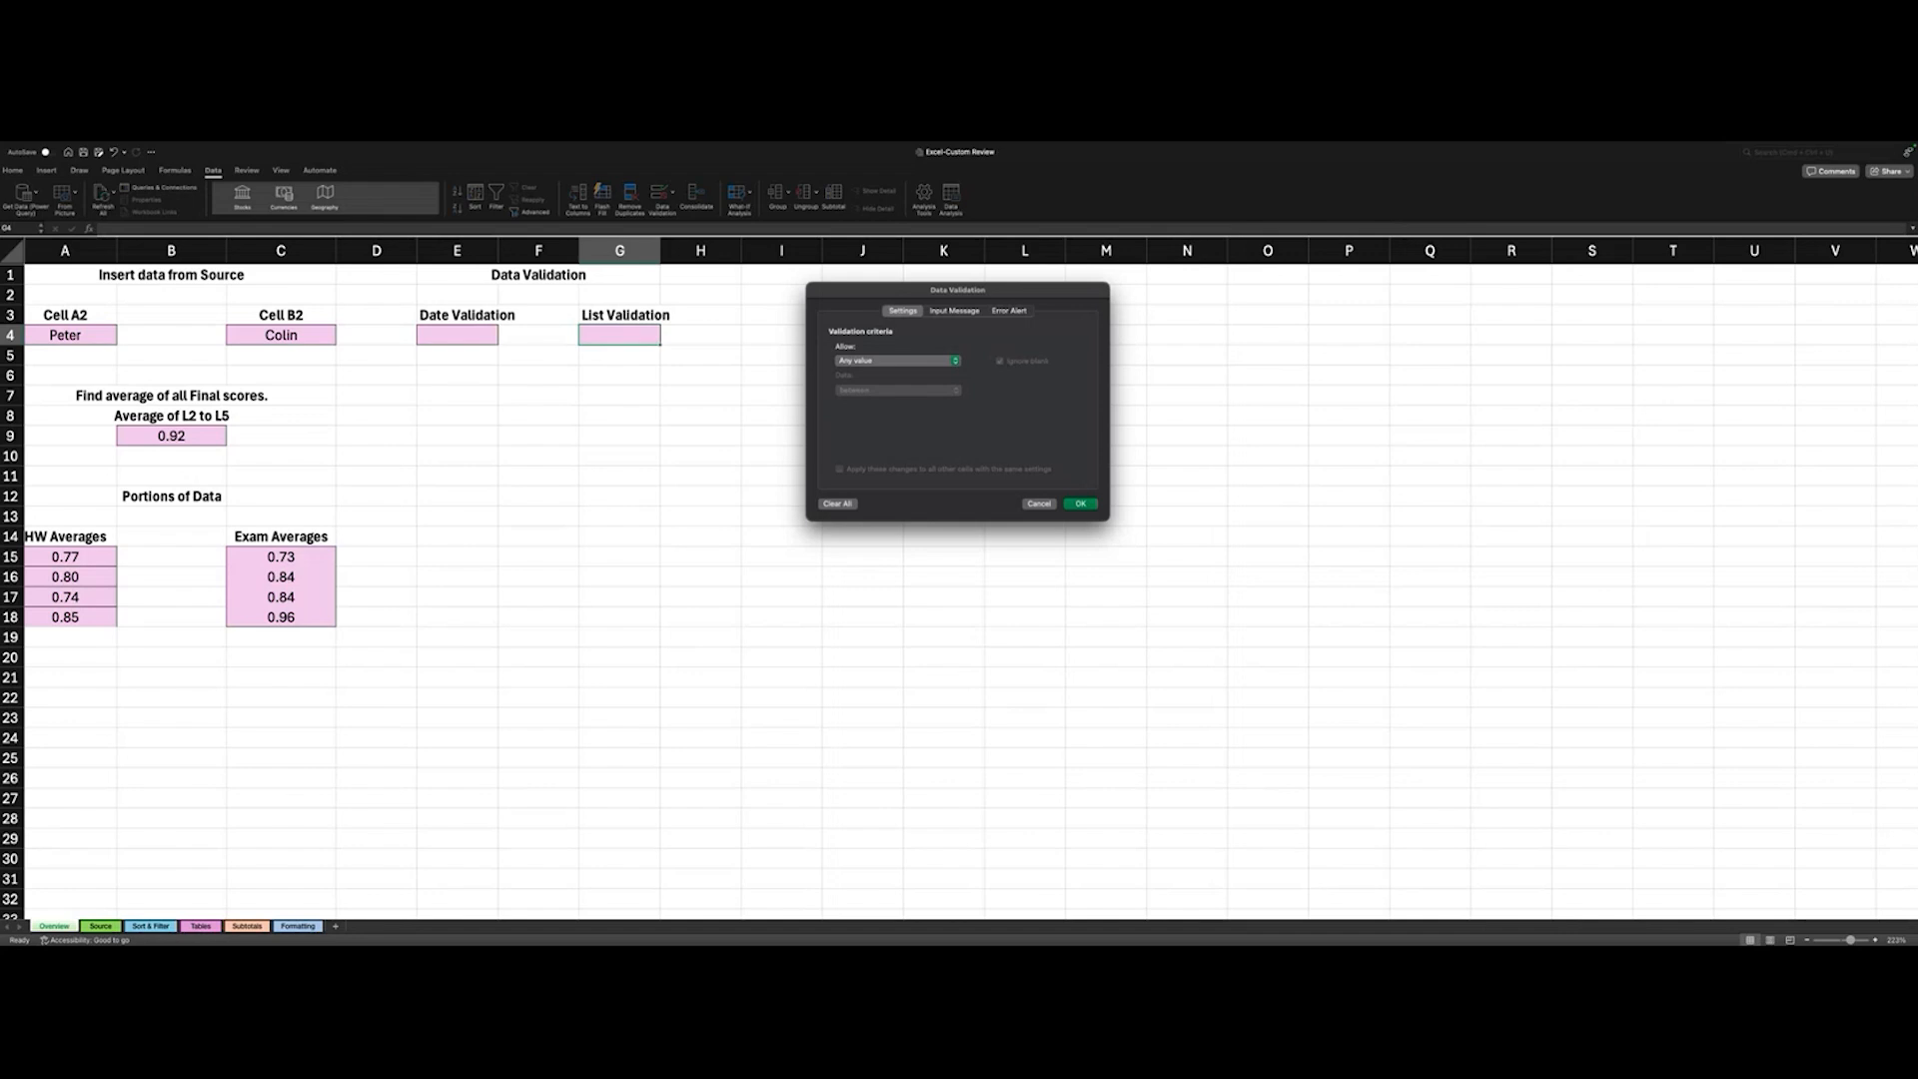
left_click(848, 363)
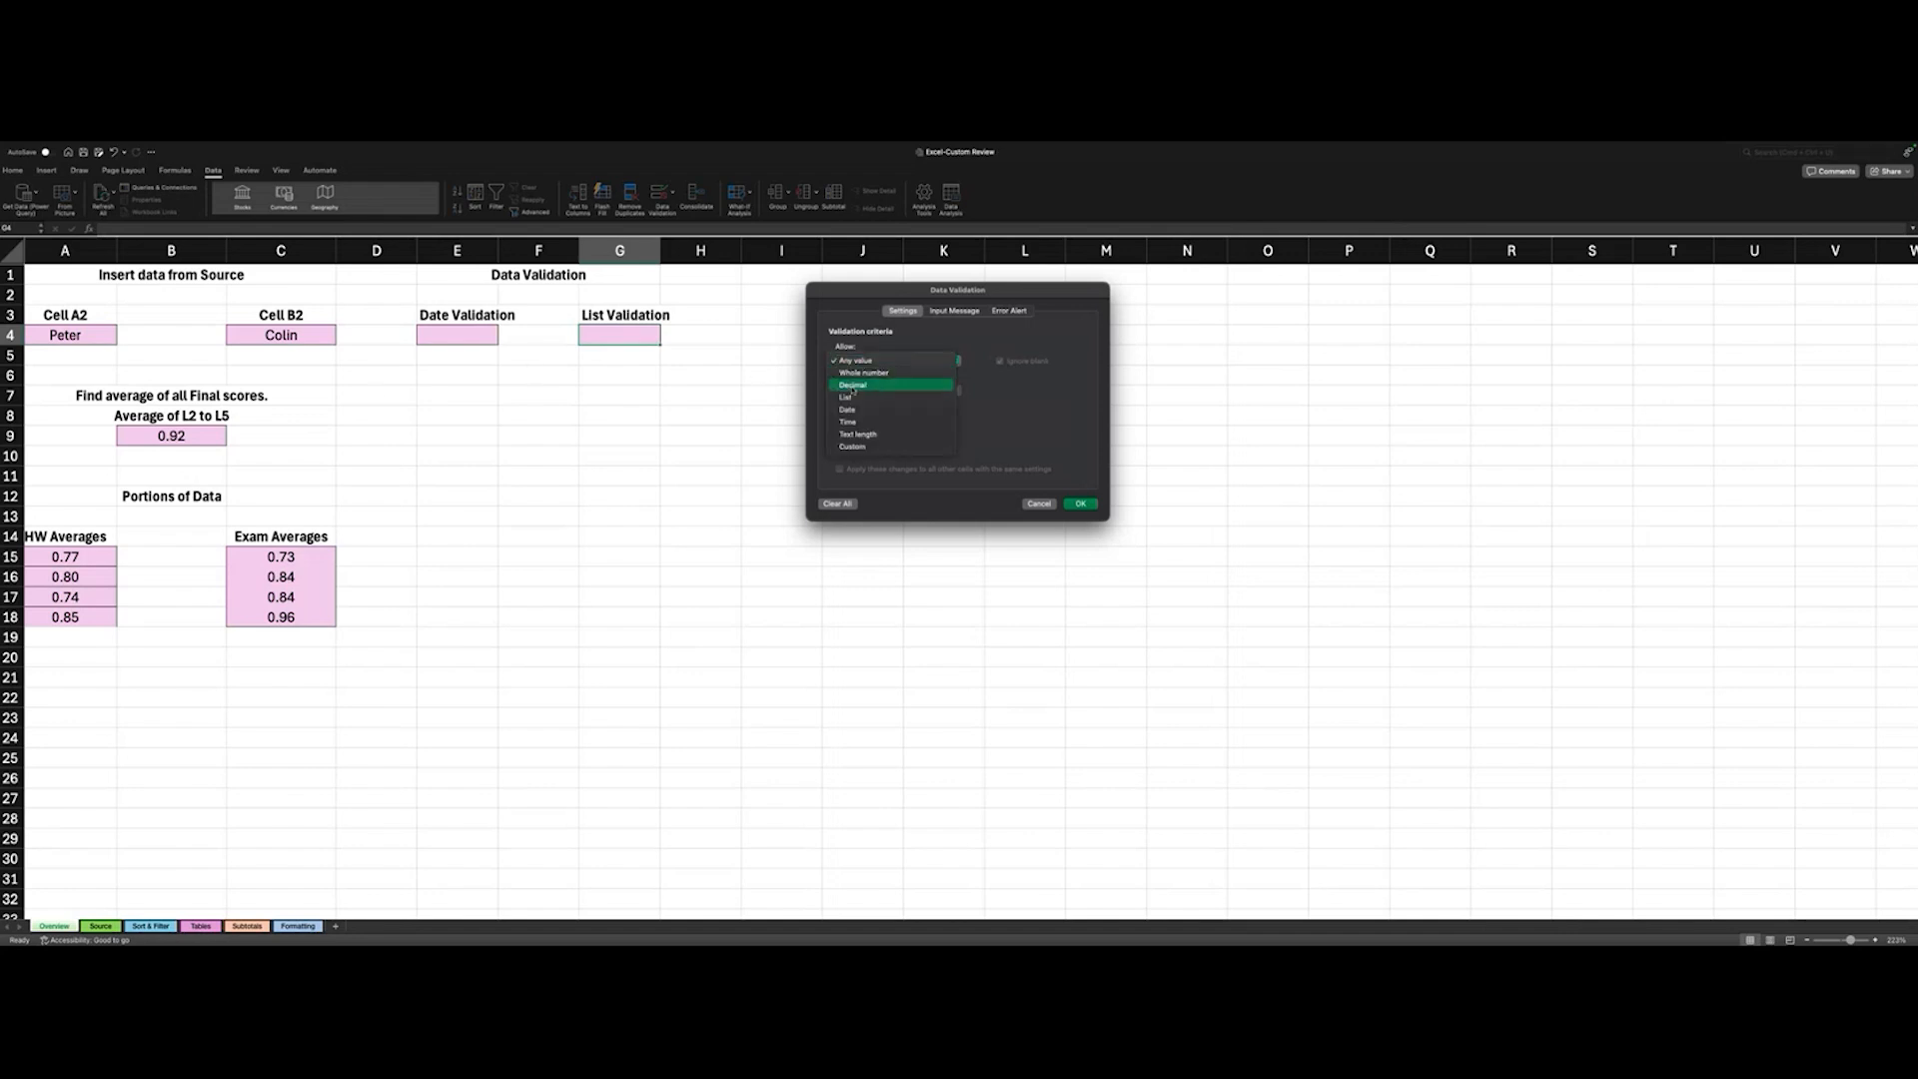
left_click(850, 398)
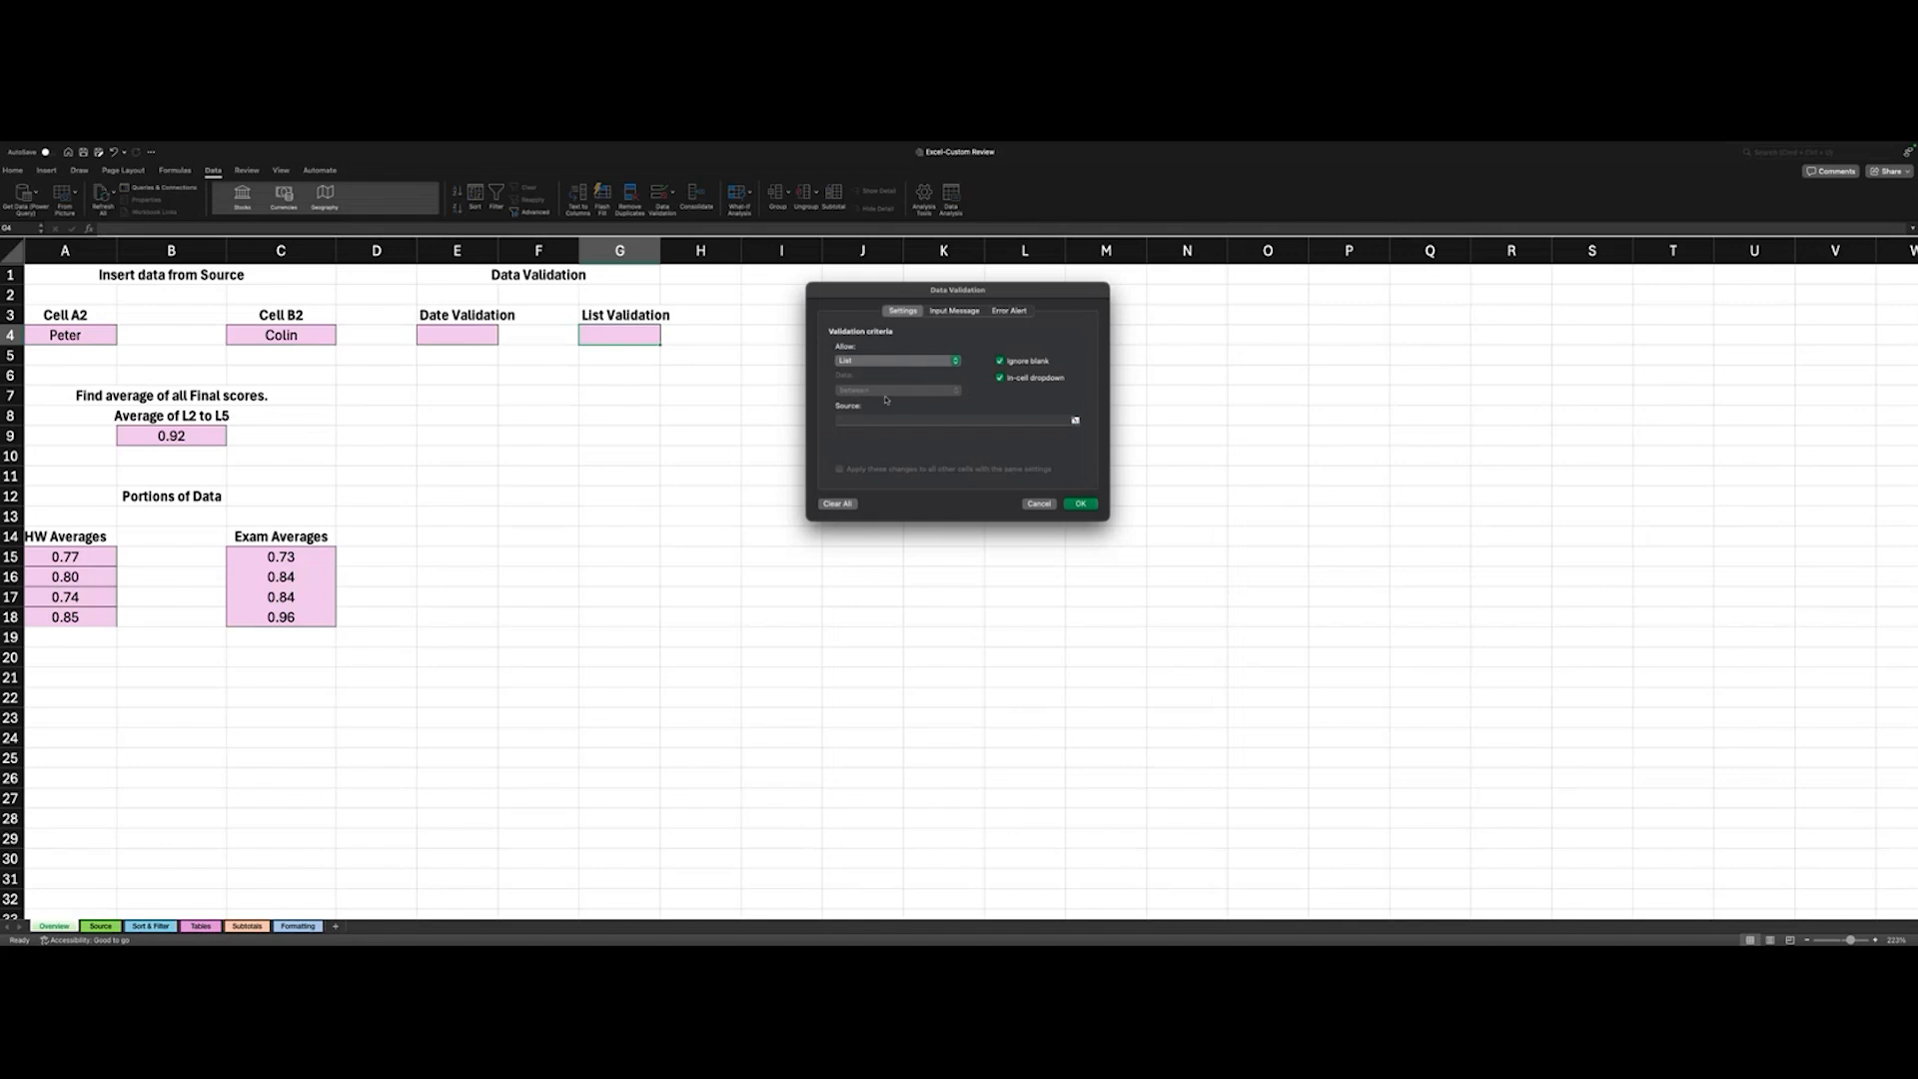
- Set the rule's source to the Custom Validation List entries in B10:B16 on the Source sheet and apply the validation
left_click(1075, 420)
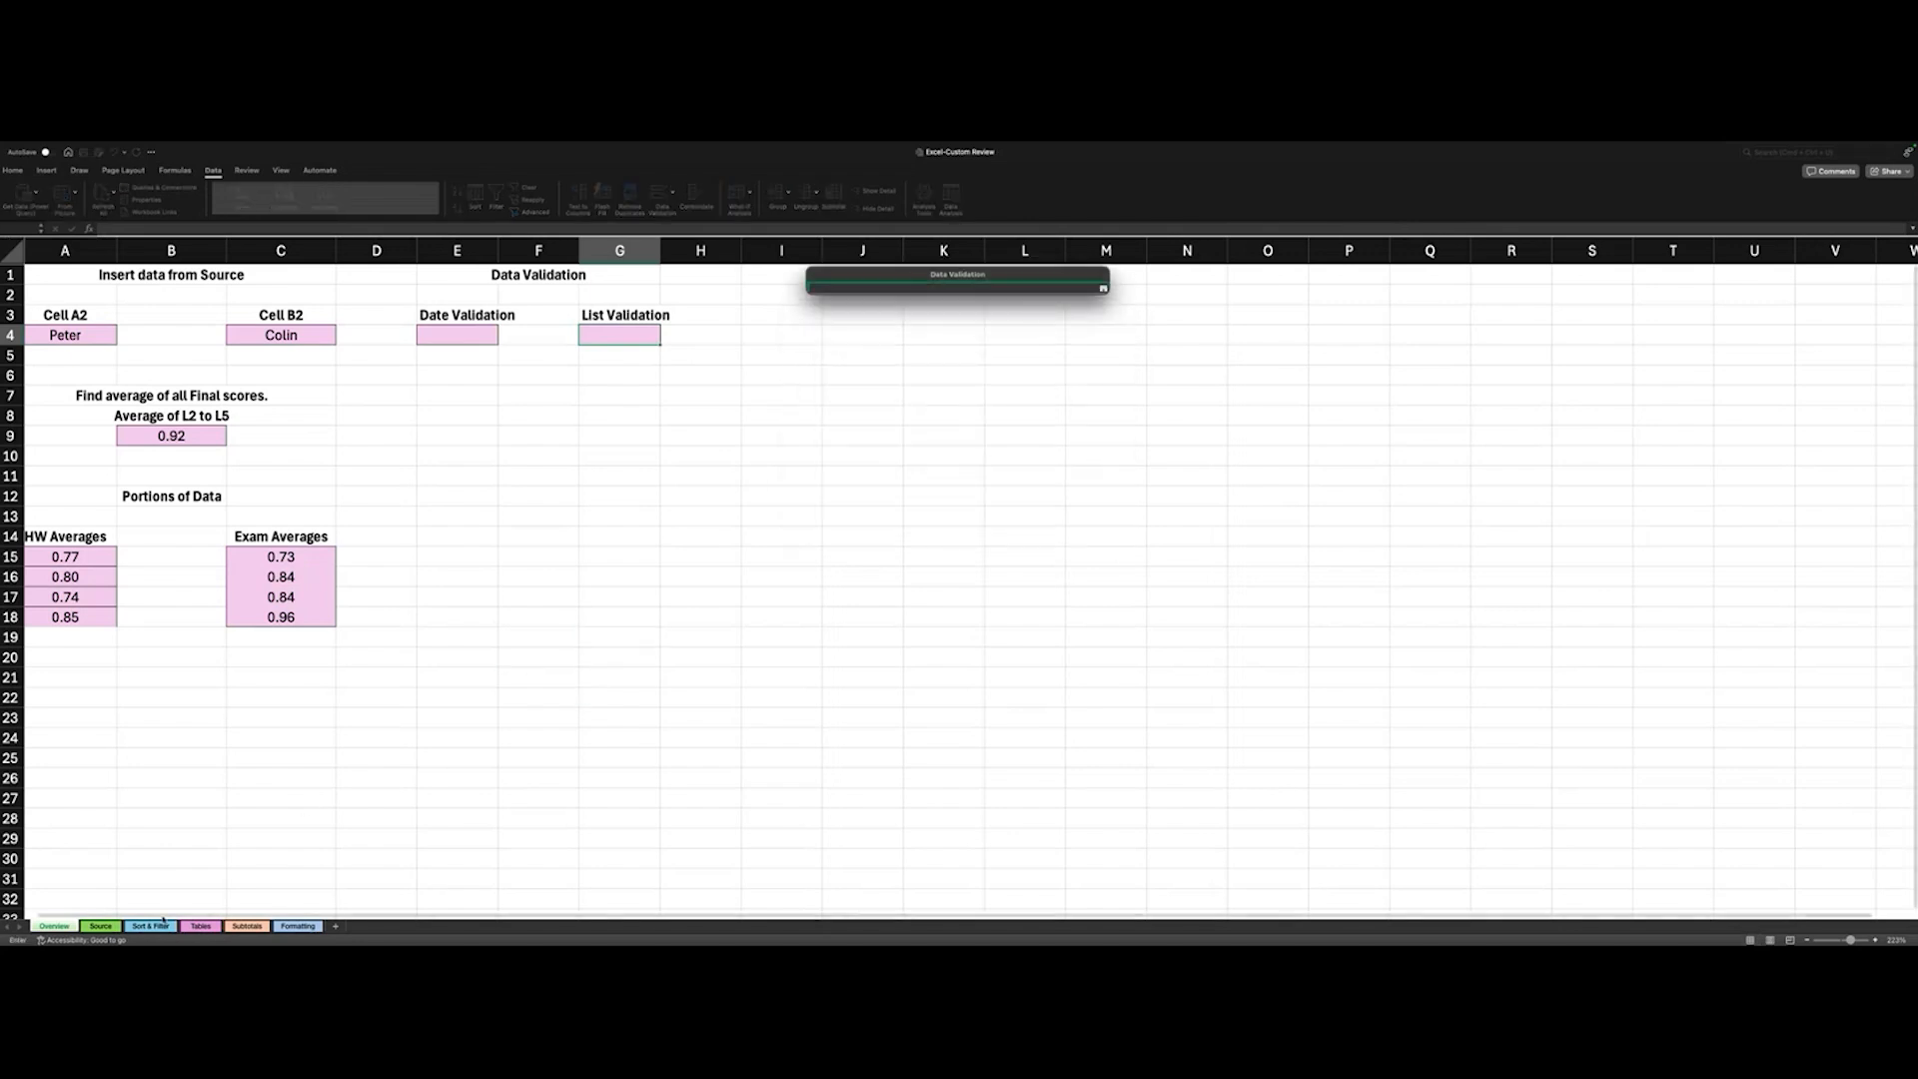
left_click(100, 927)
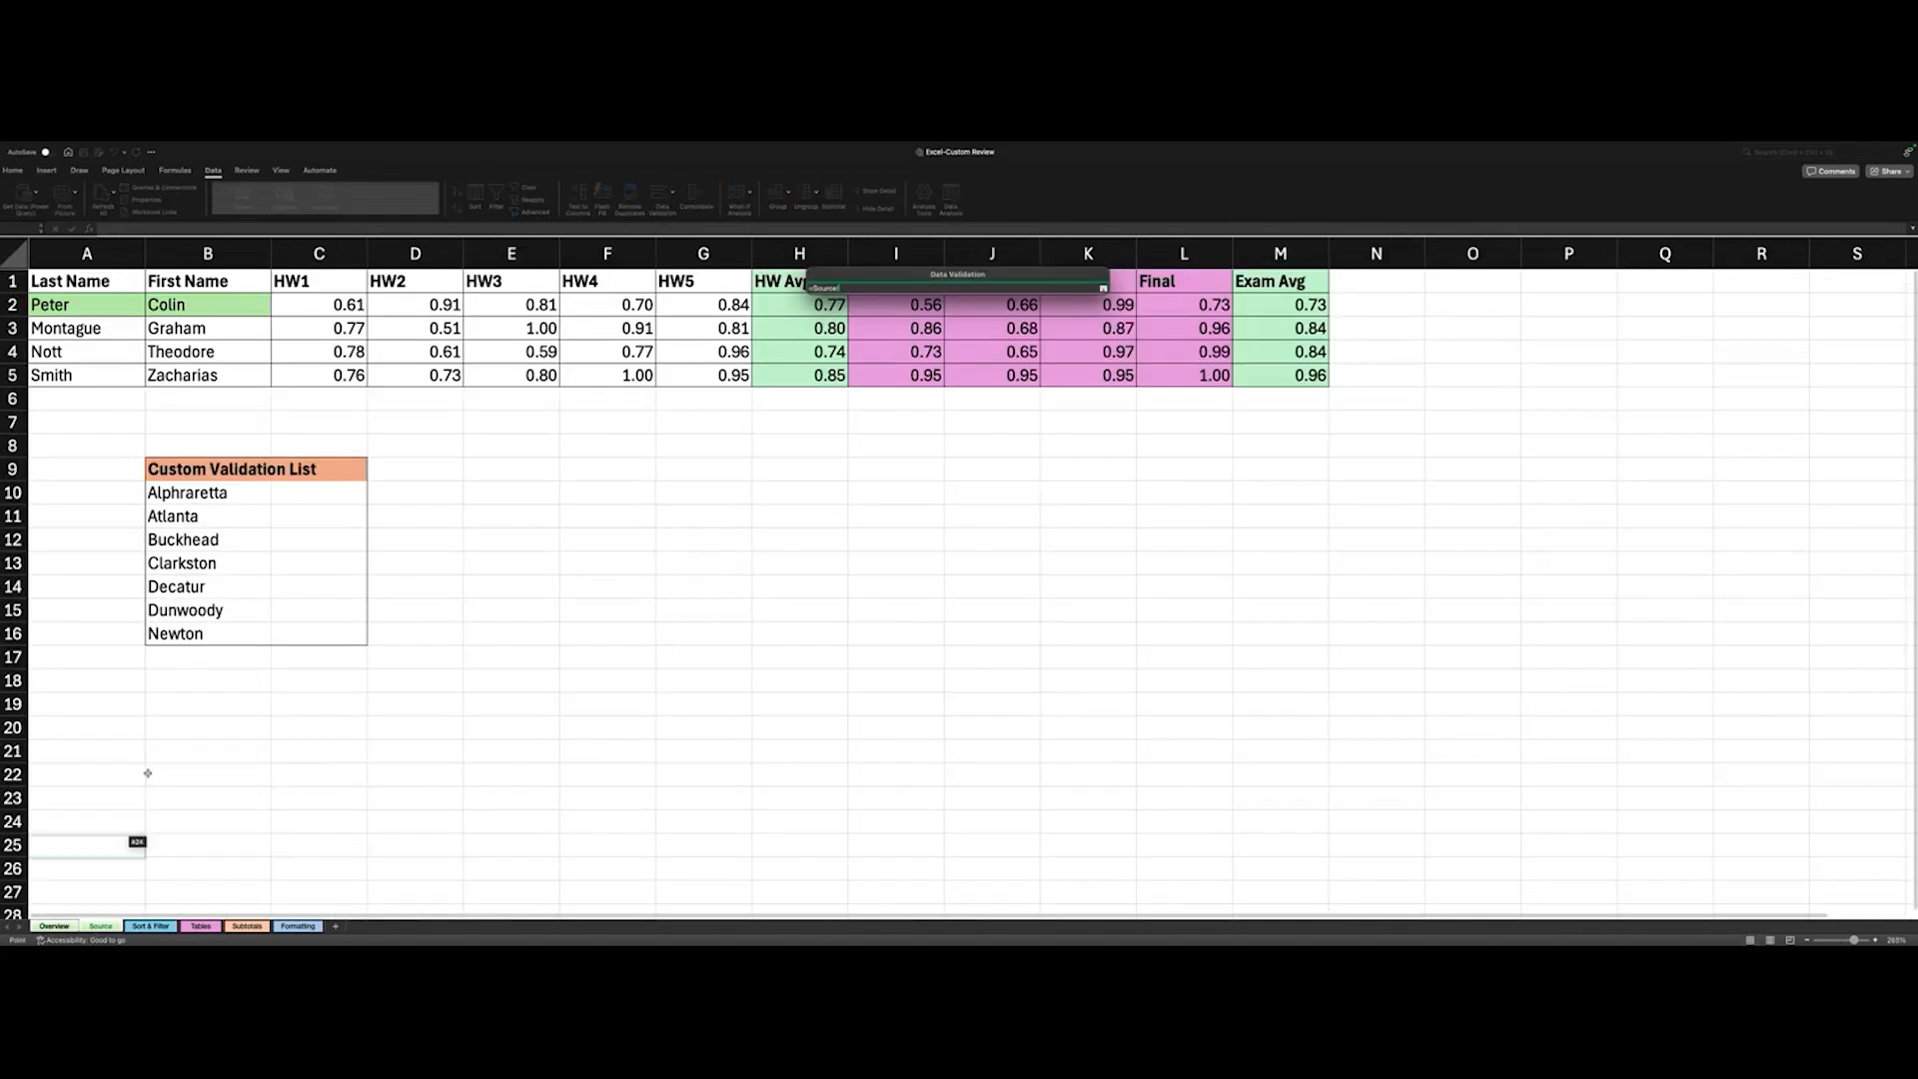
left_click(178, 495)
key("shift+Down")
key("shift+Down")
key("shift+Down")
key("shift+Down")
key("shift+Down")
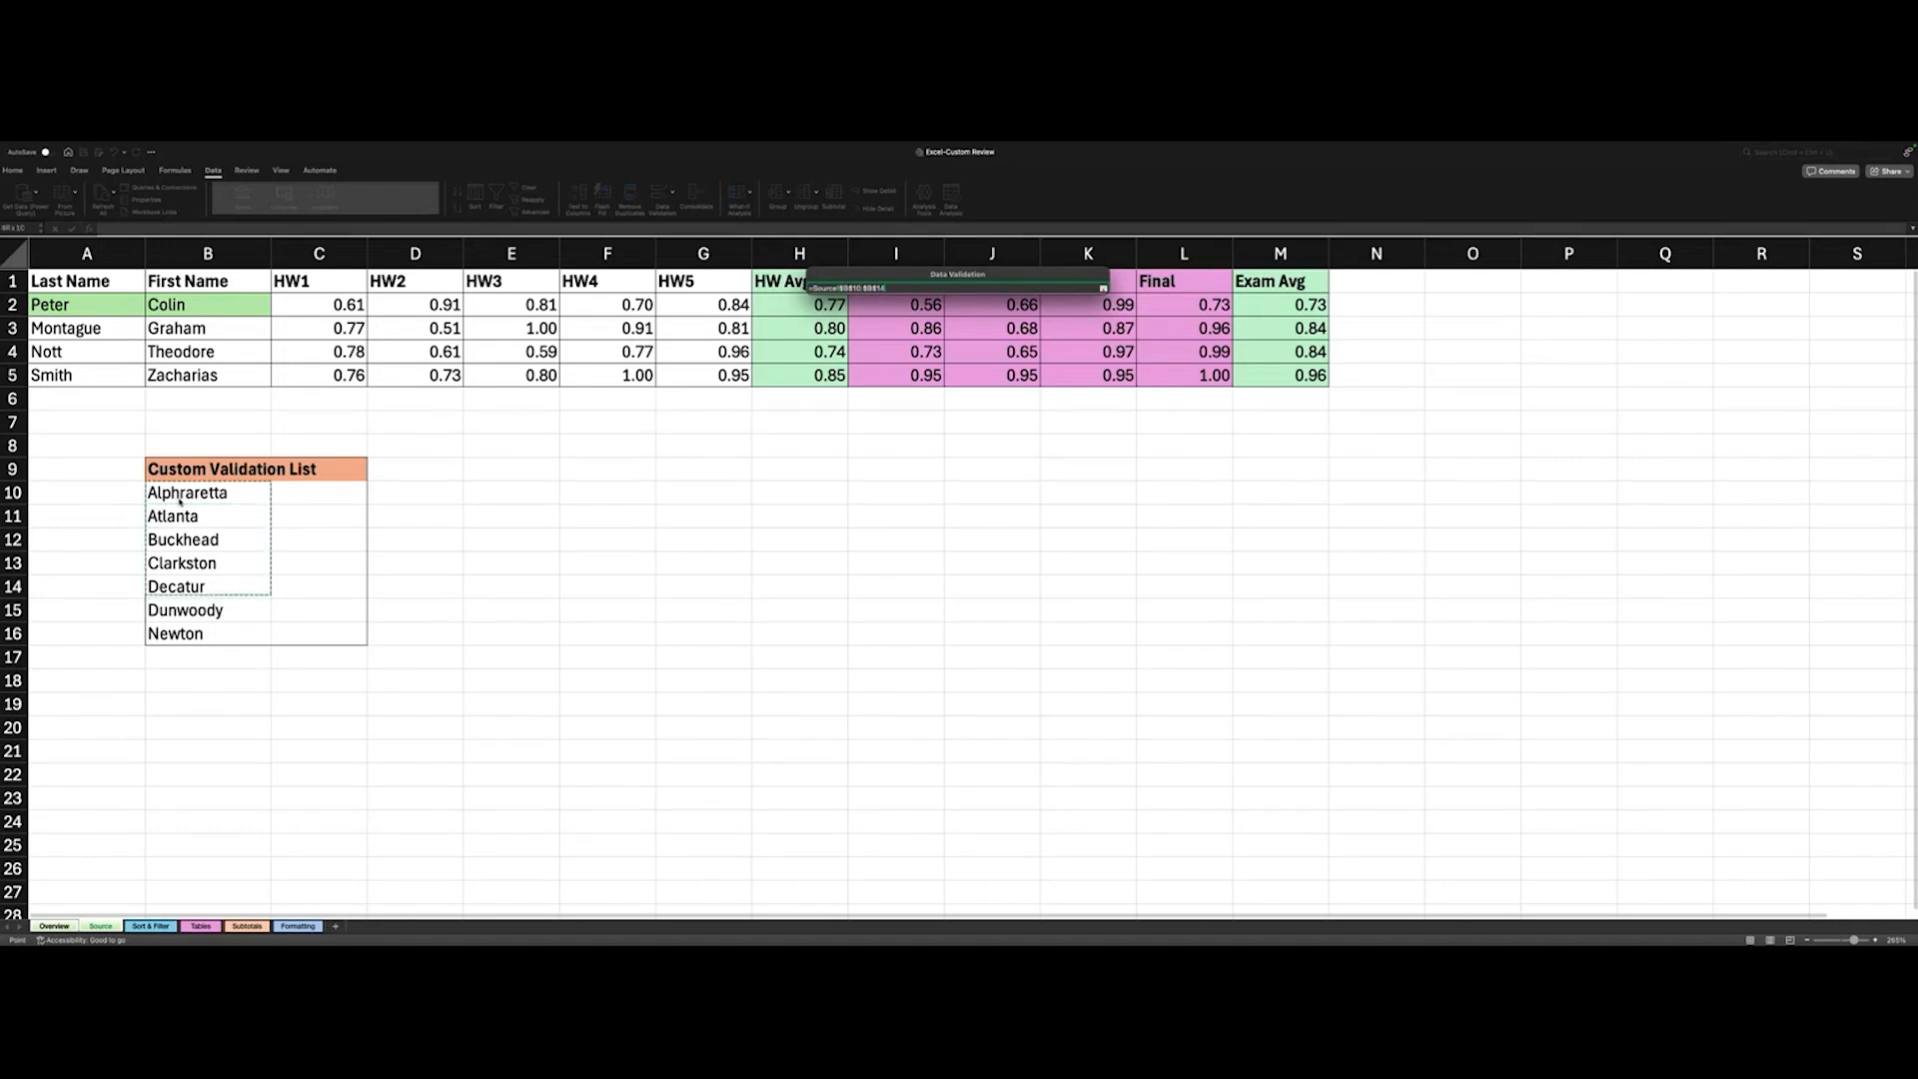
key("shift+Down")
key("Return")
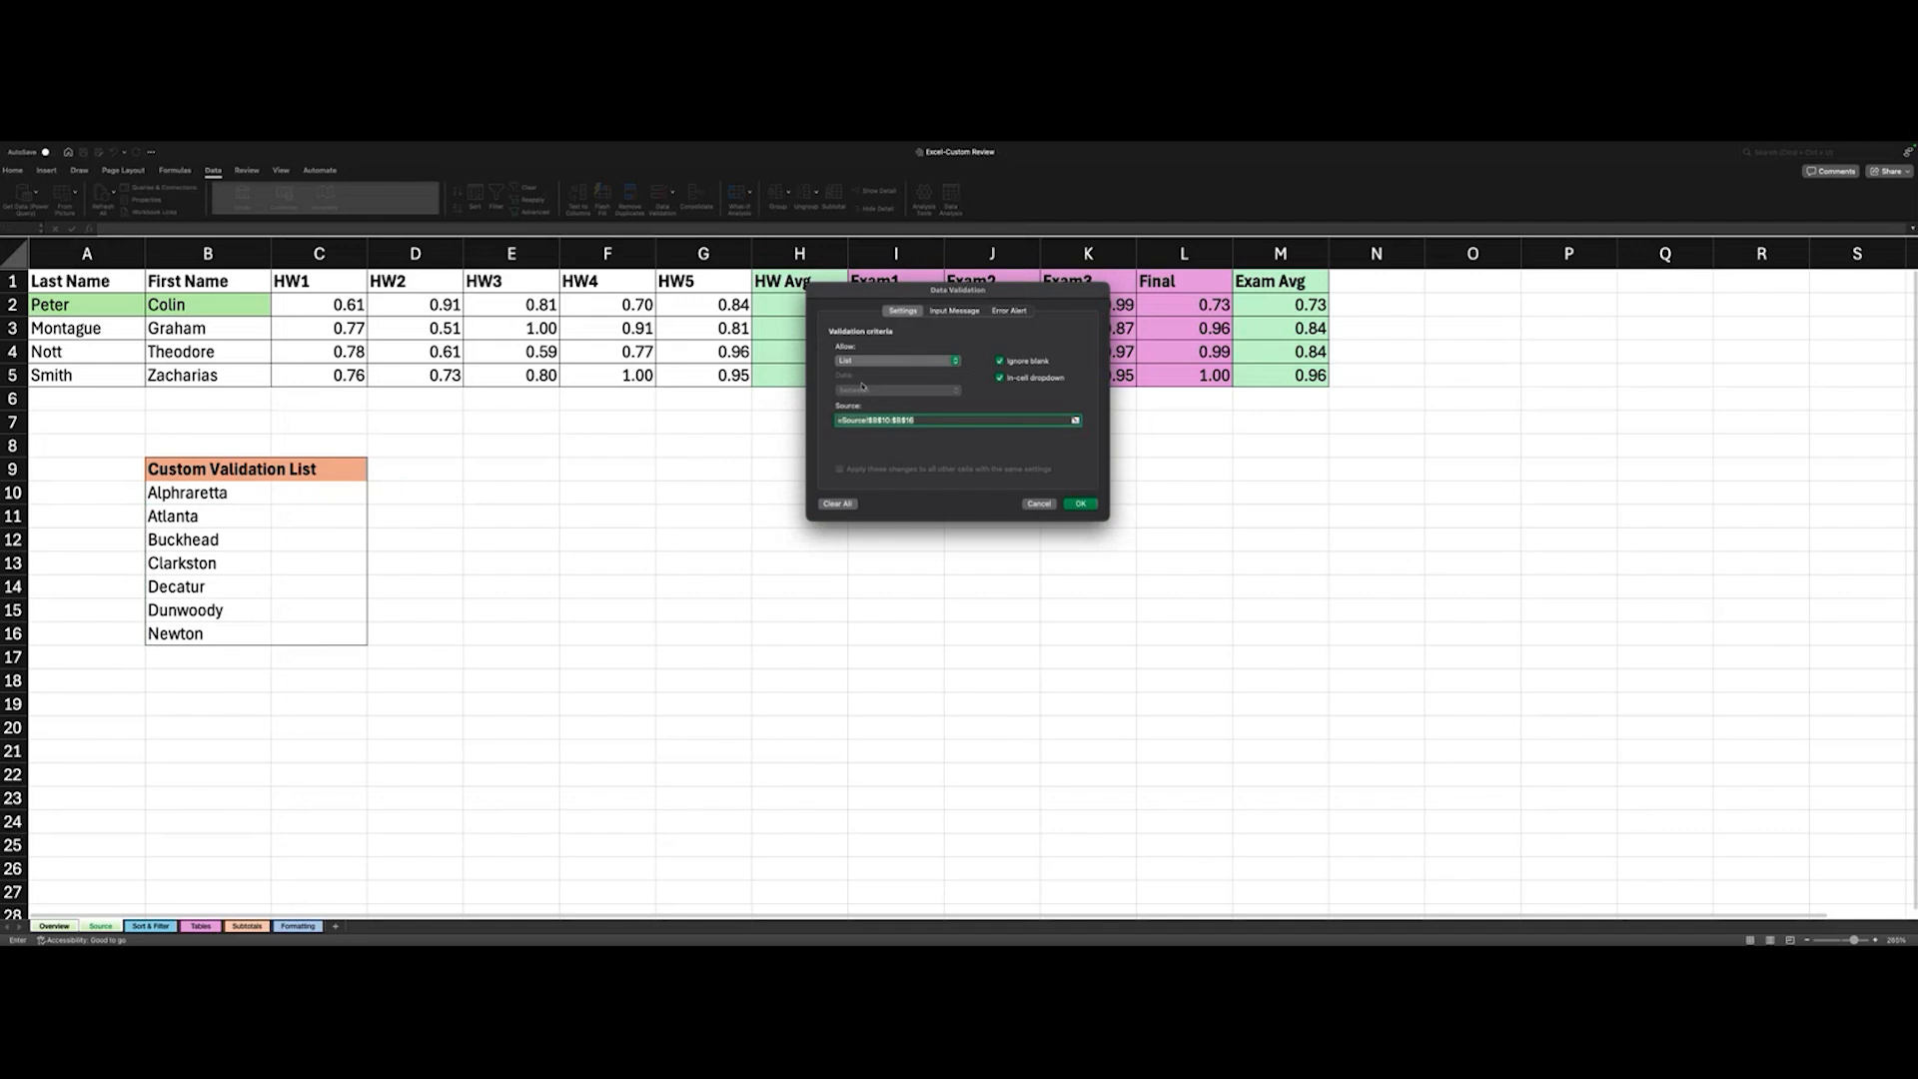
left_click(1082, 504)
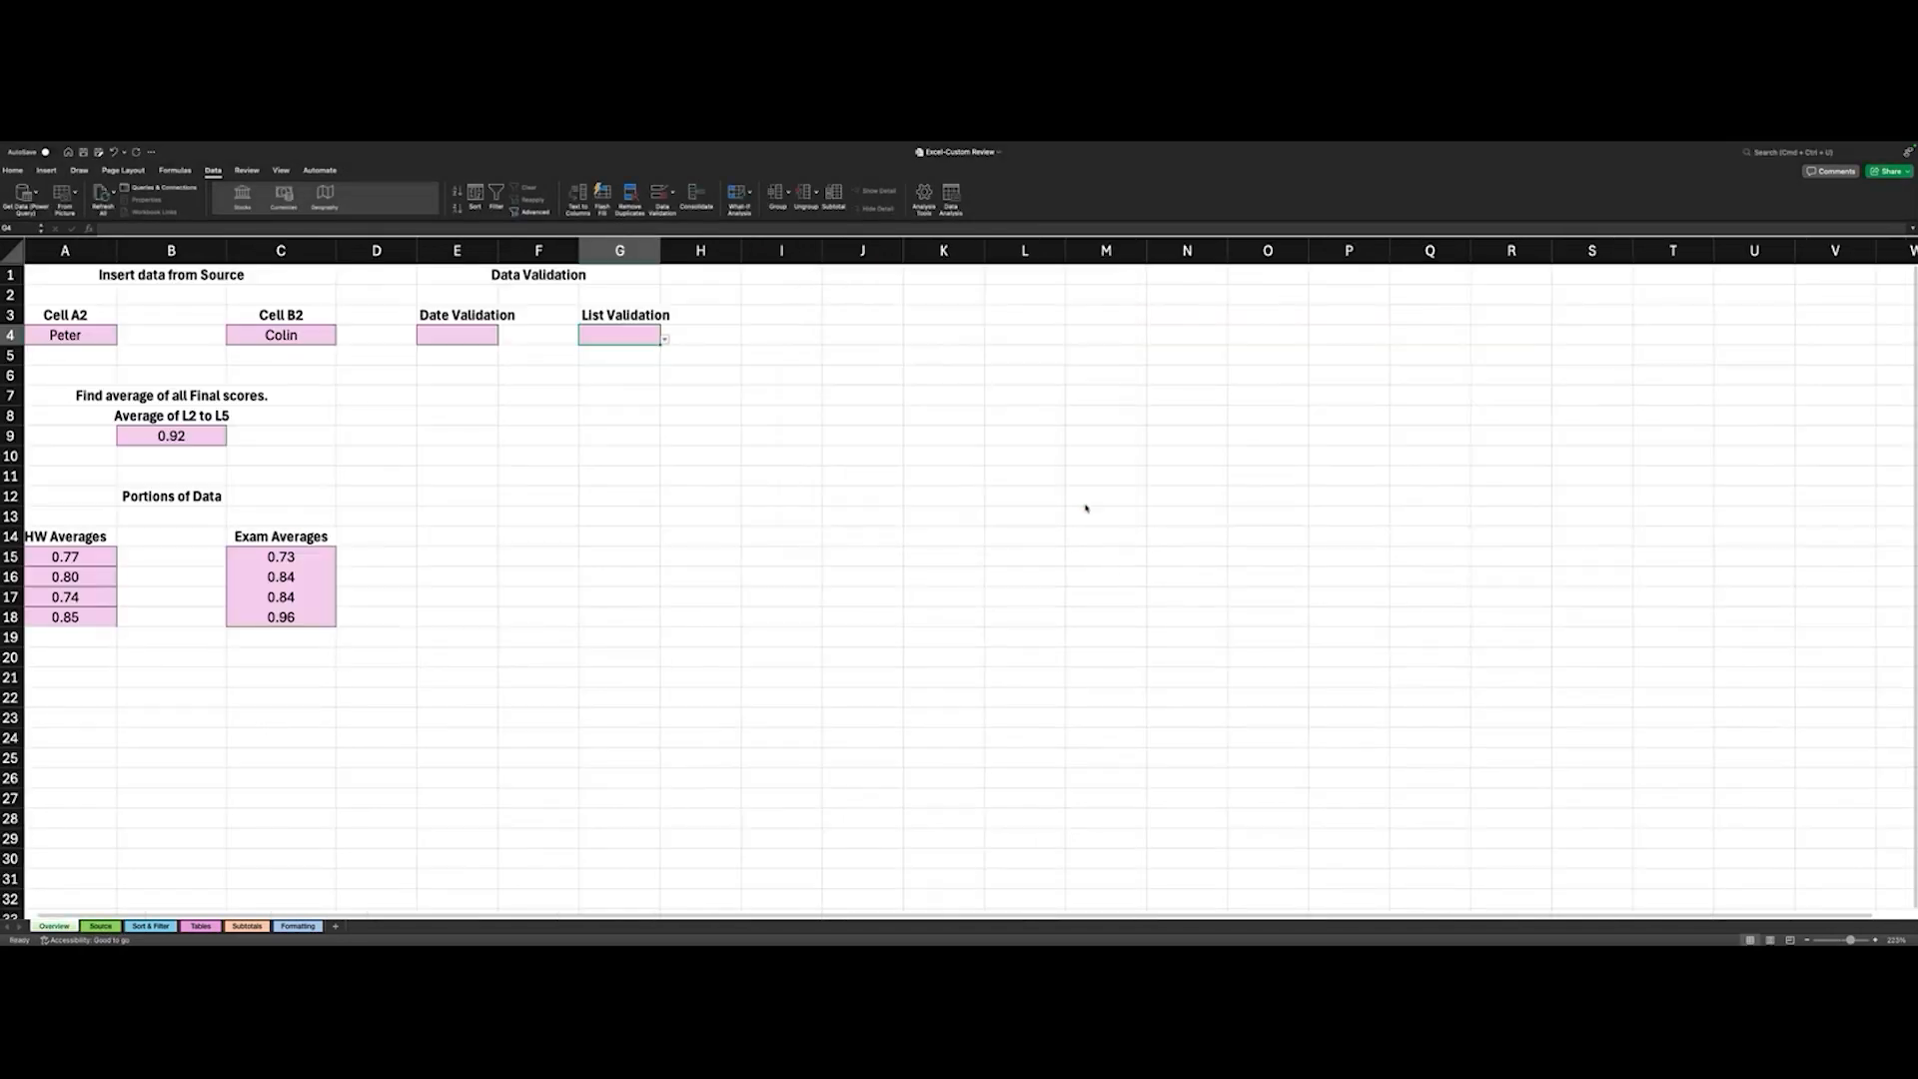
- Pick Alphraretta from the validation choices in cell G4
left_click(665, 340)
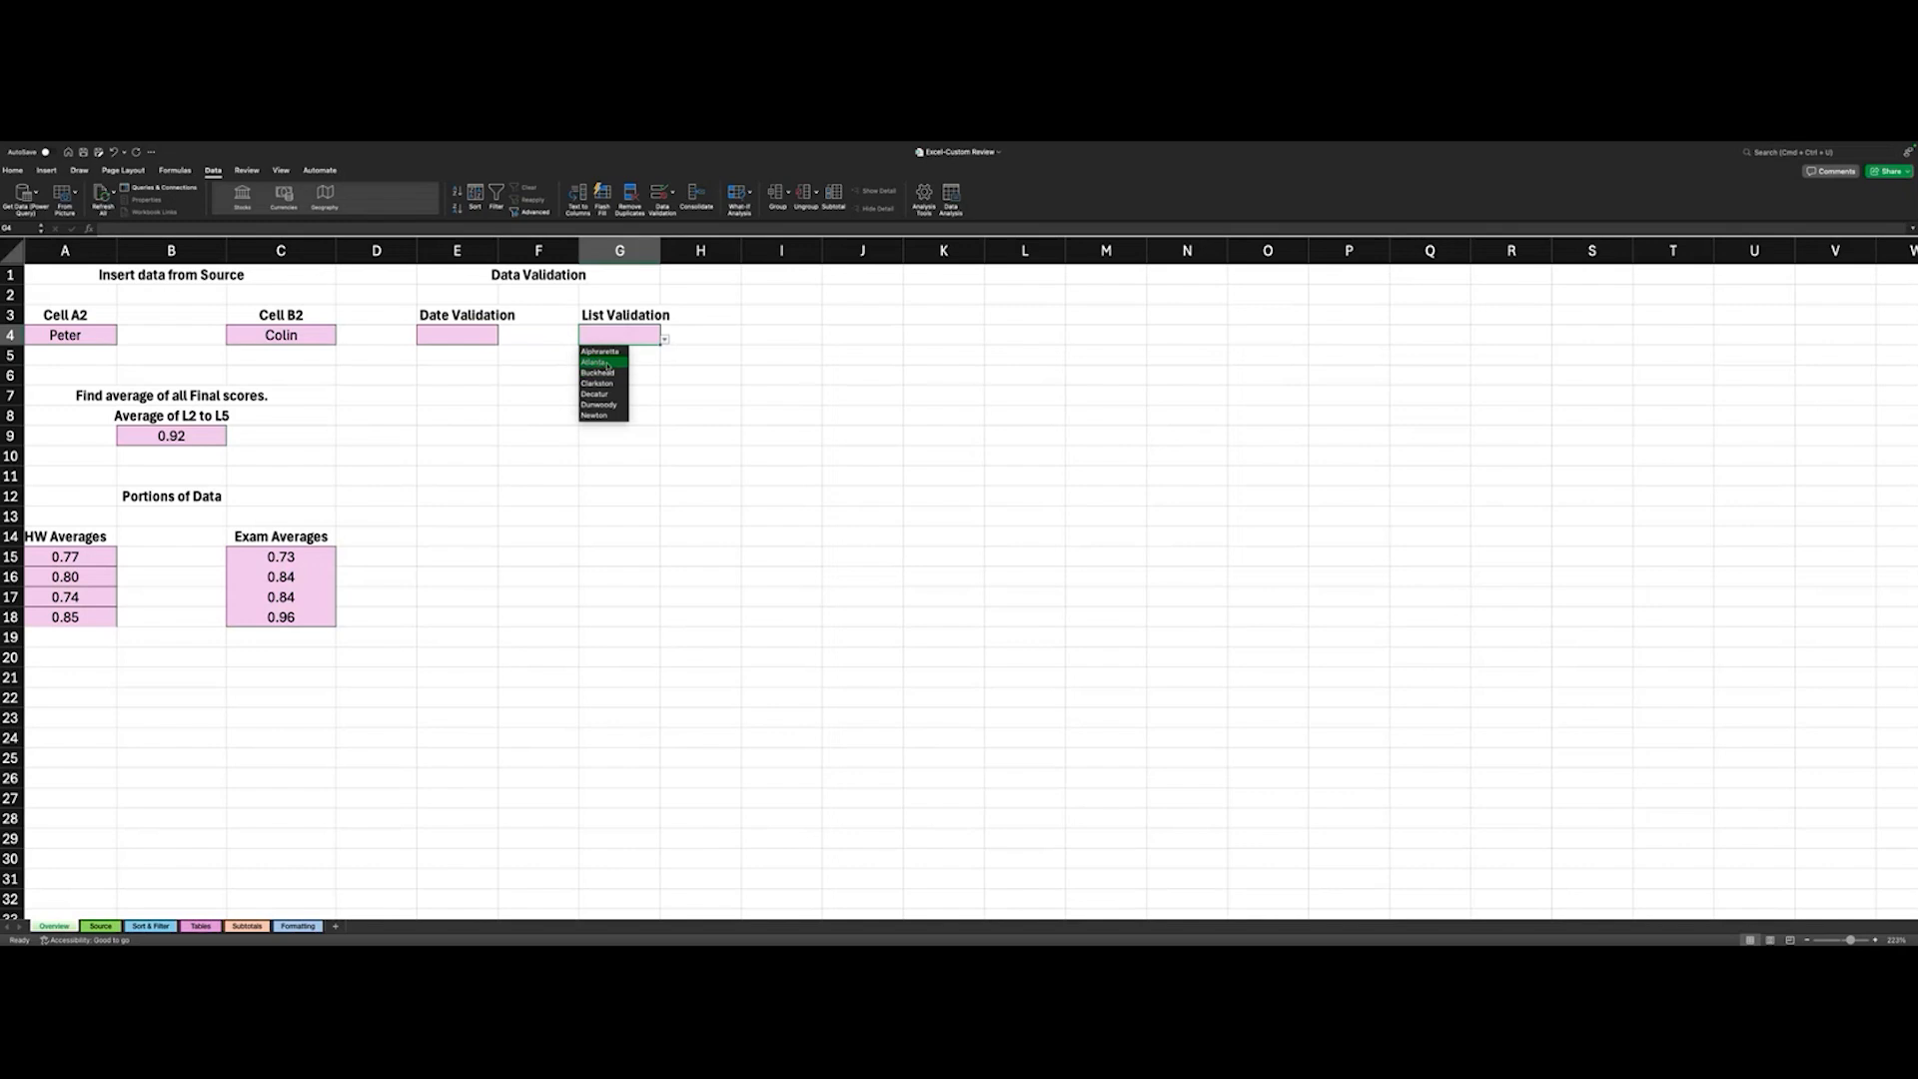
left_click(600, 354)
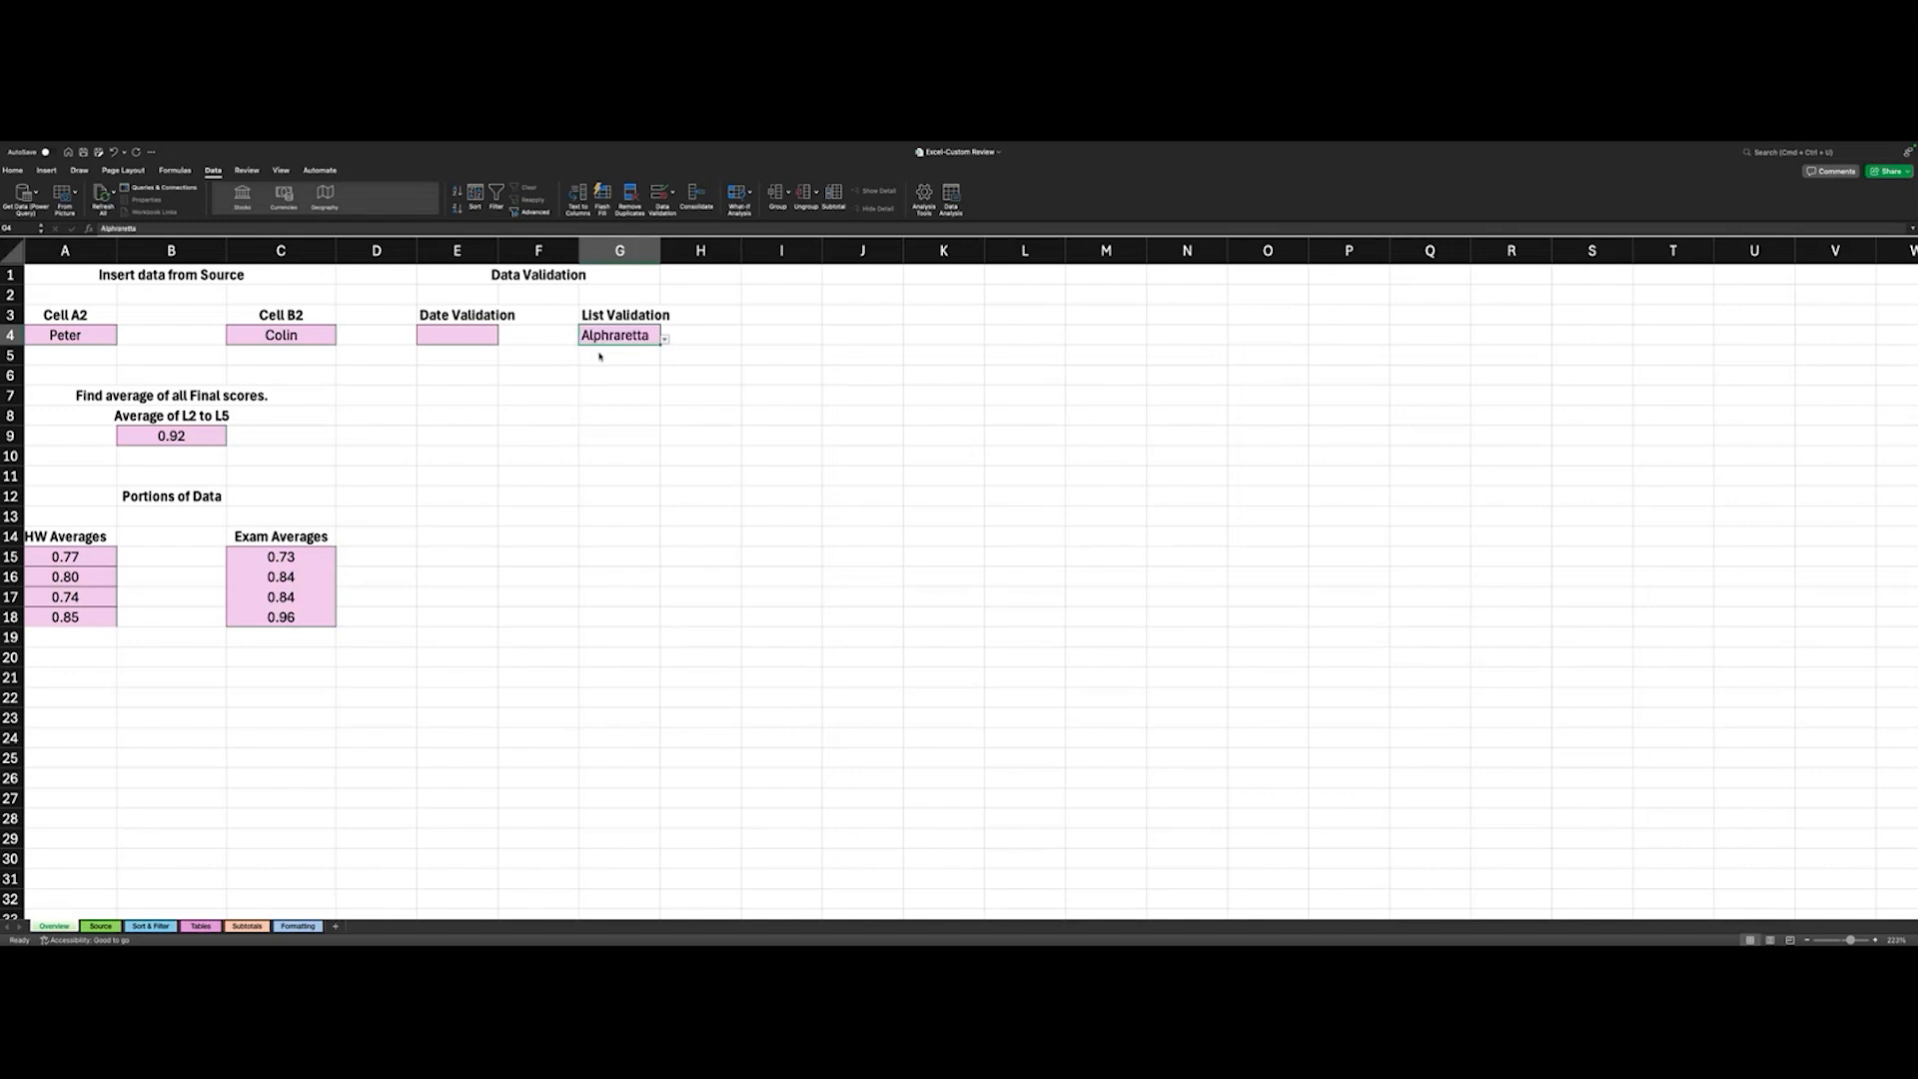
left_click(681, 333)
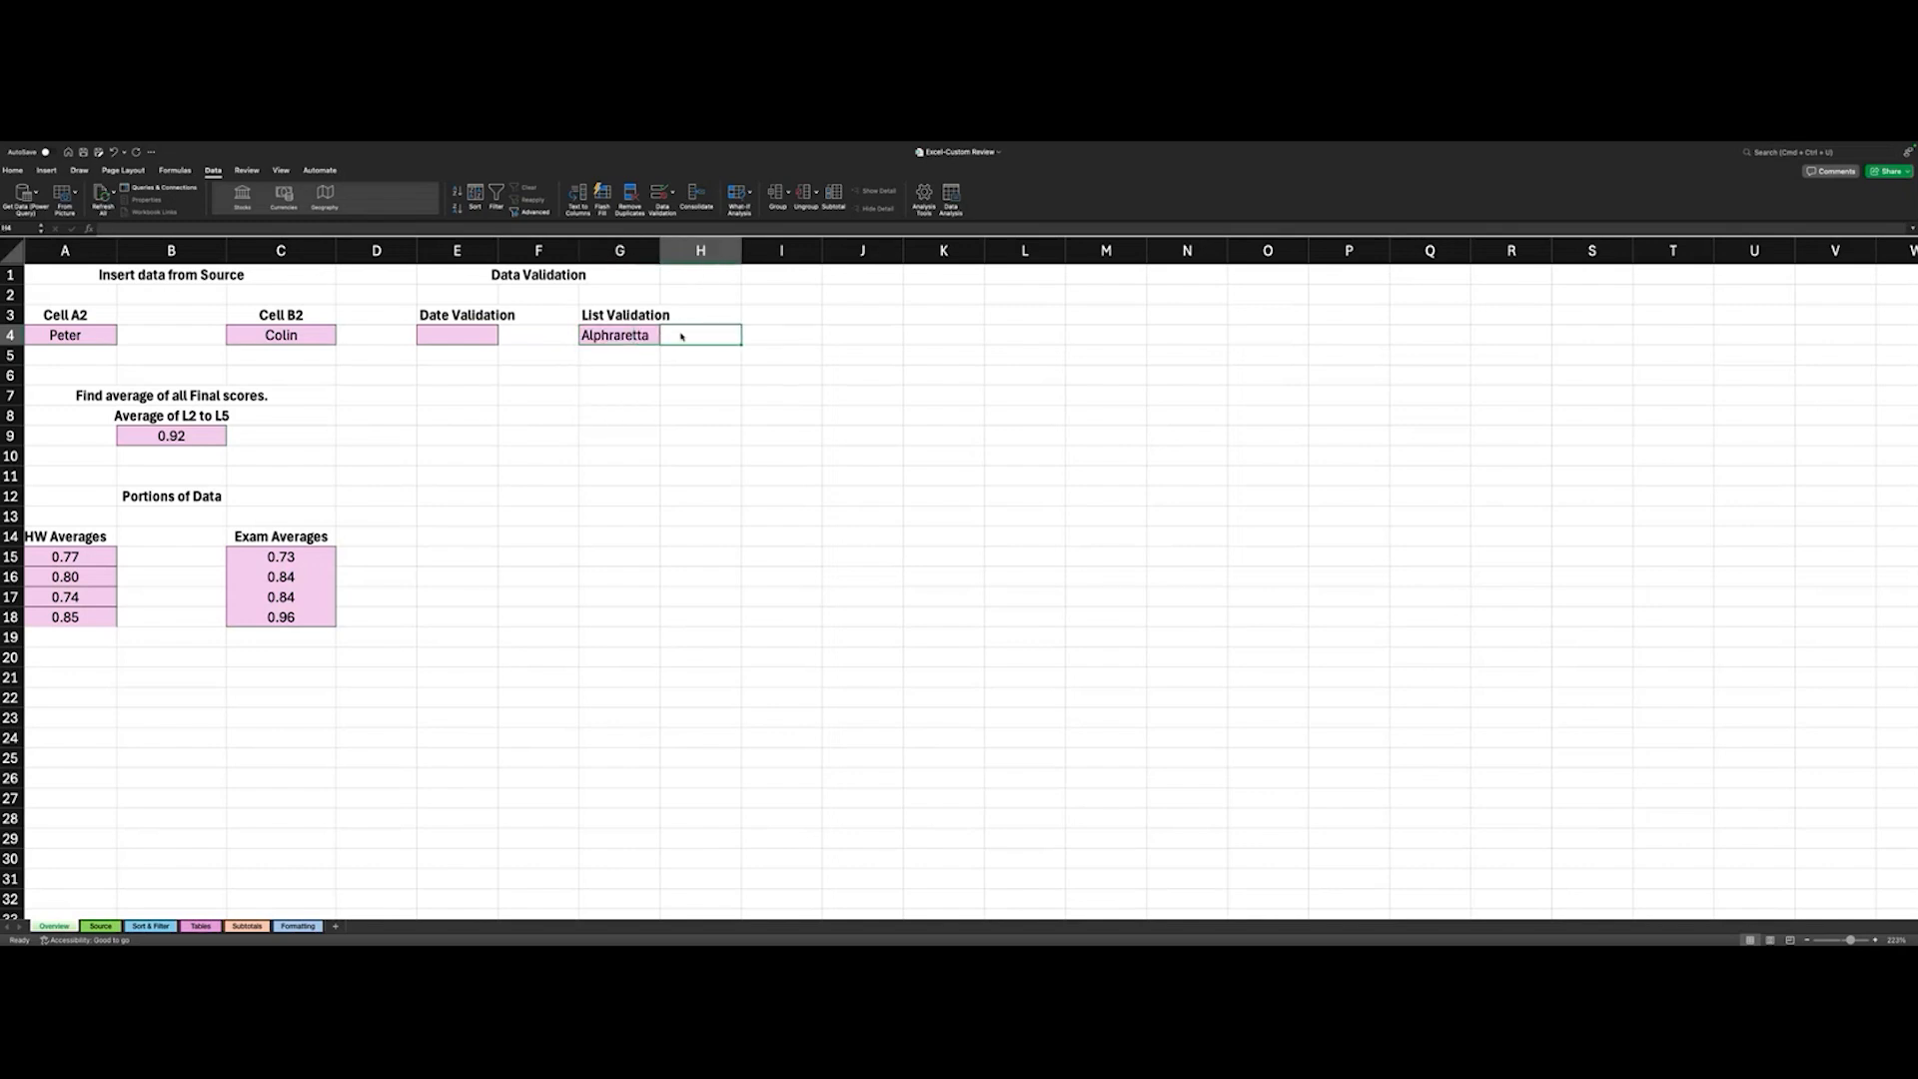
- Enter a first name in H4 and choose Atlanta from the validation list in G4
type("Lois")
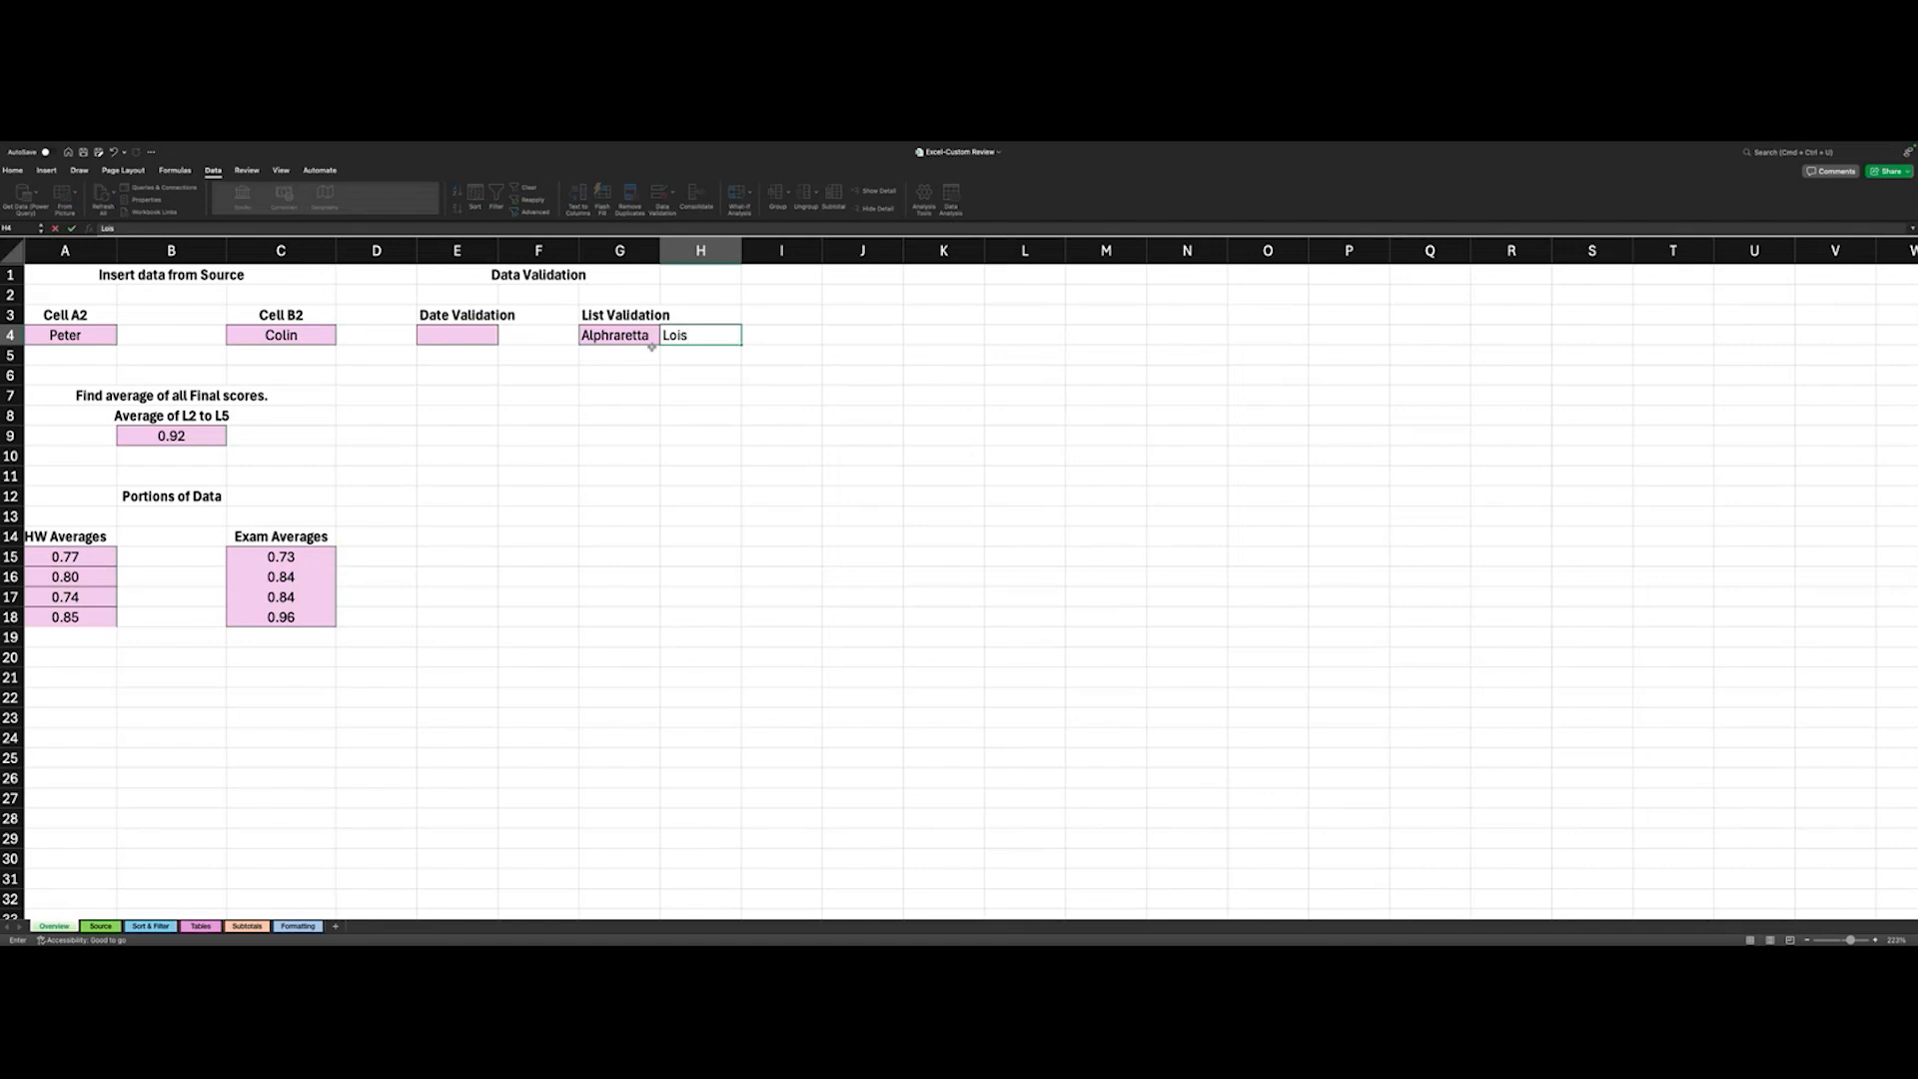
left_click(633, 338)
left_click(662, 336)
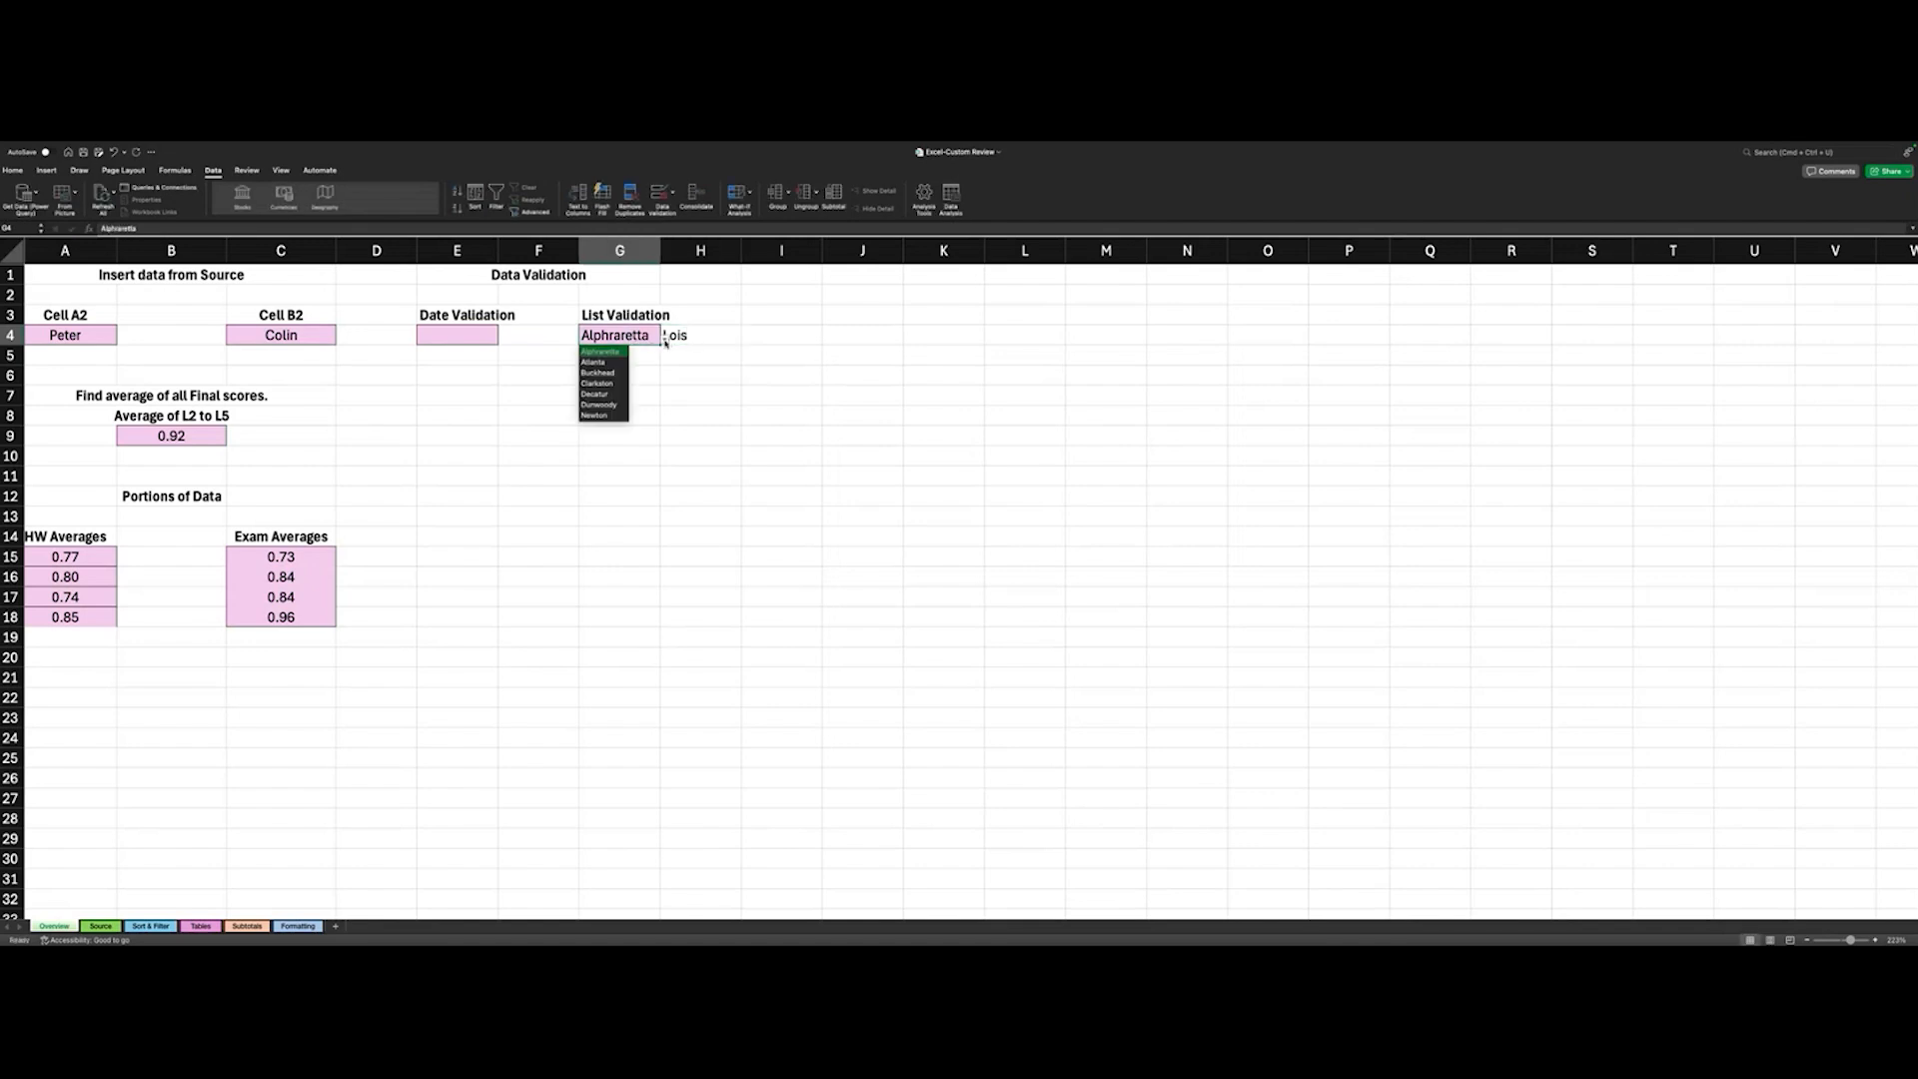
left_click(597, 362)
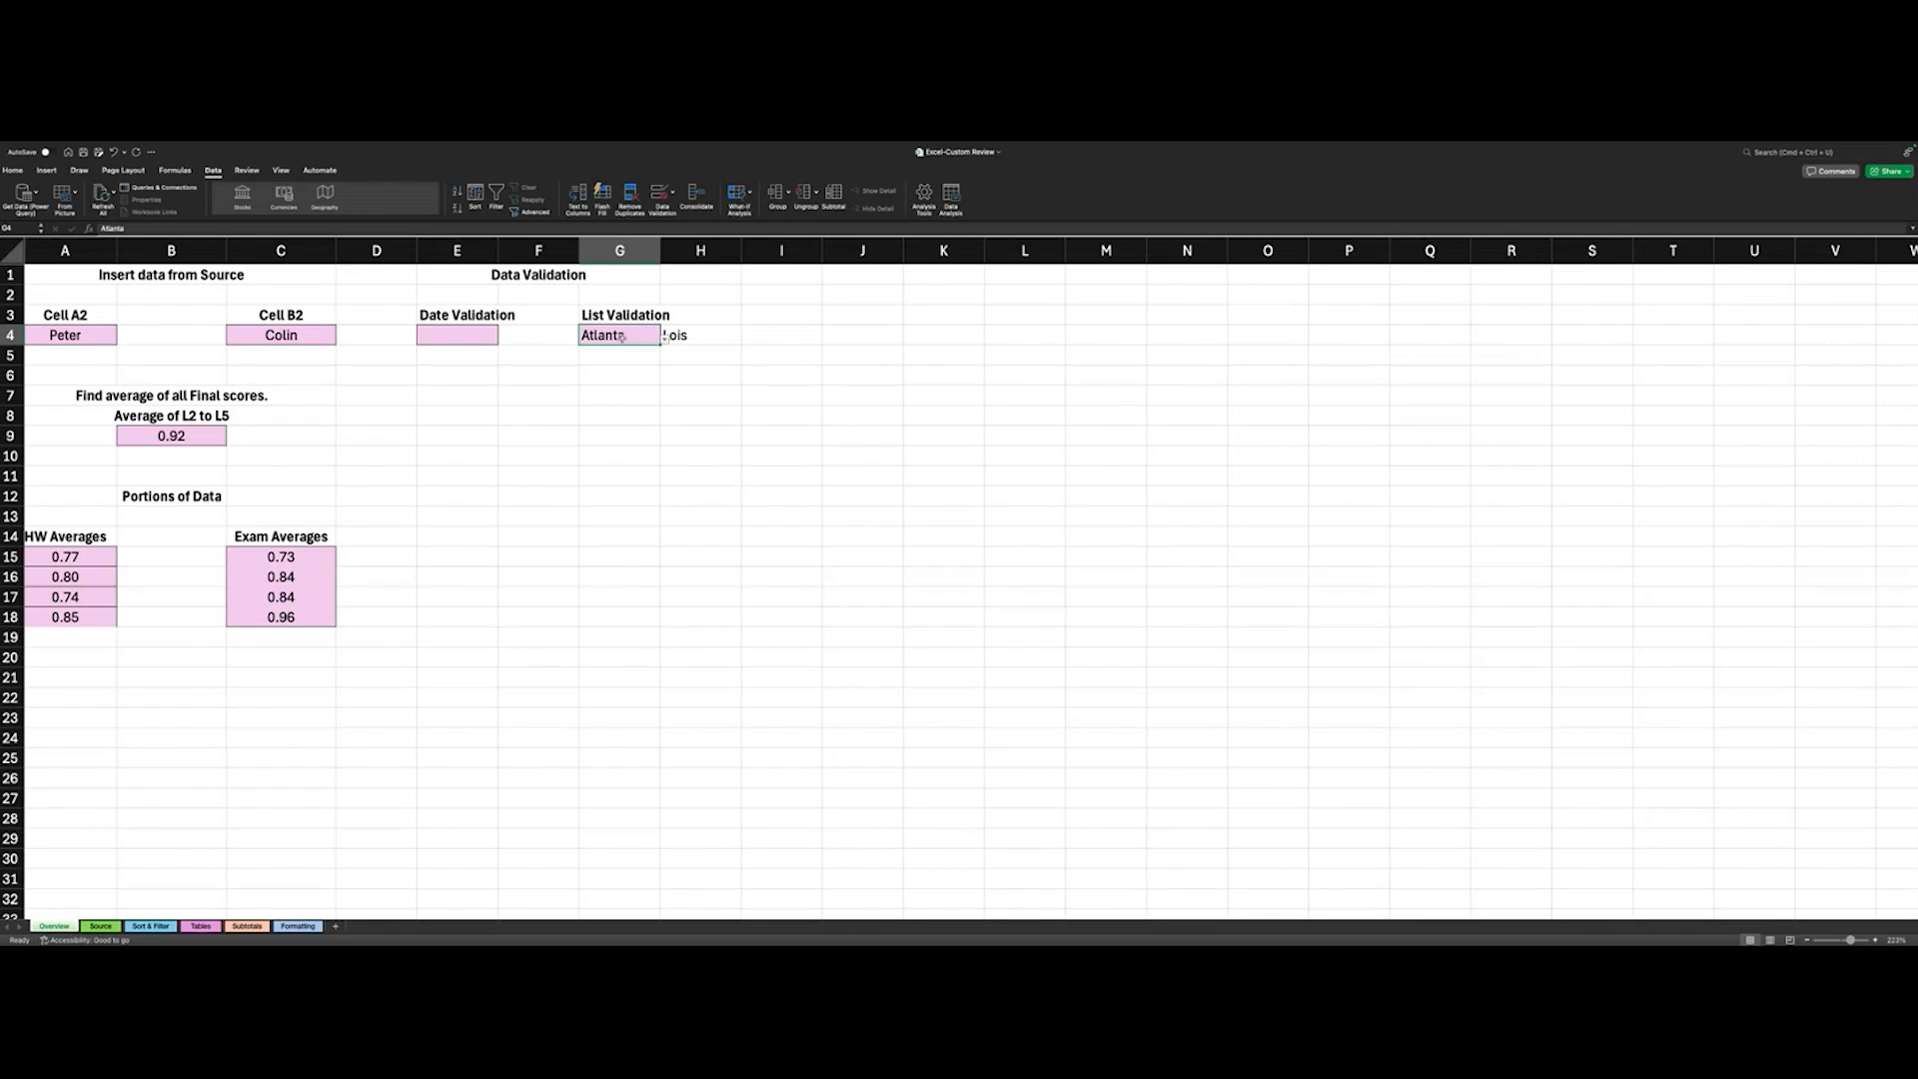
- Fill G4 down to G5, check the copied validation choices there, and clear the G5 entry
left_click(663, 339)
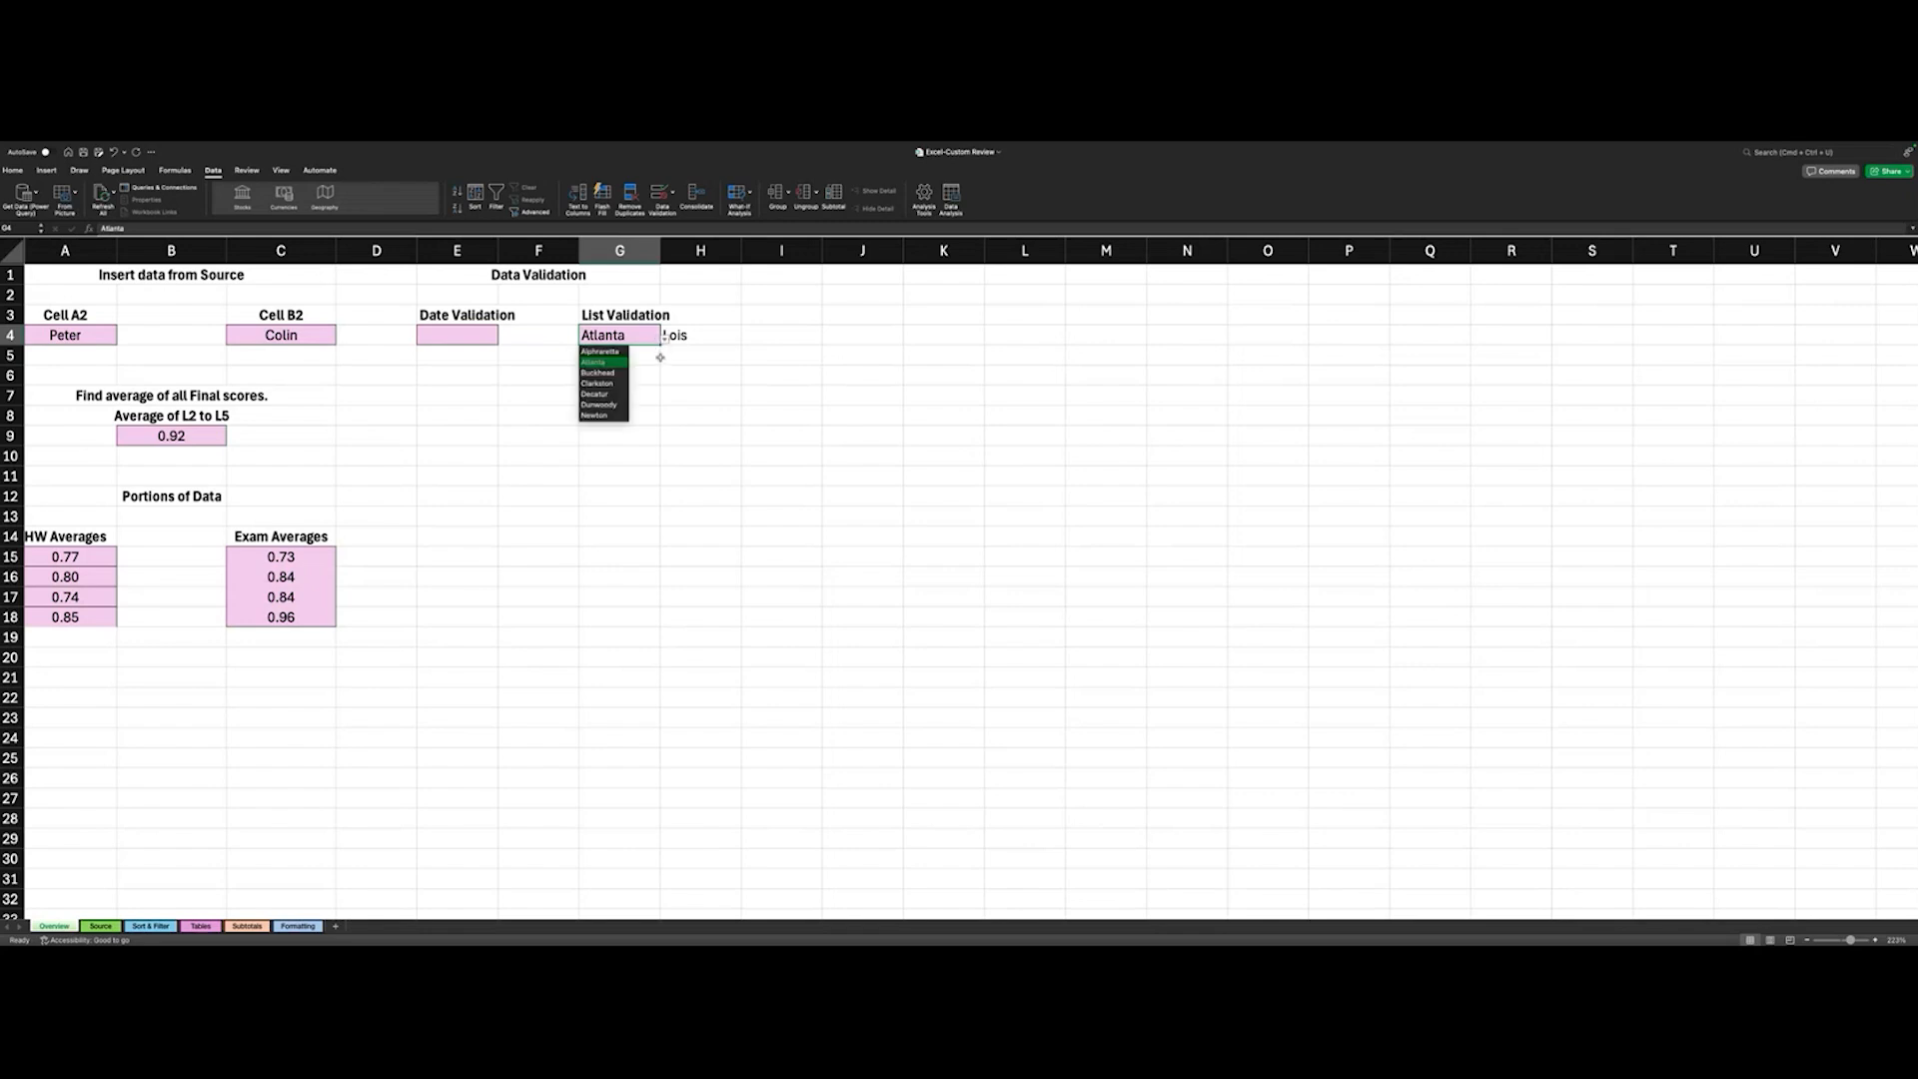
key("Escape")
left_click_drag(662, 340, 659, 368)
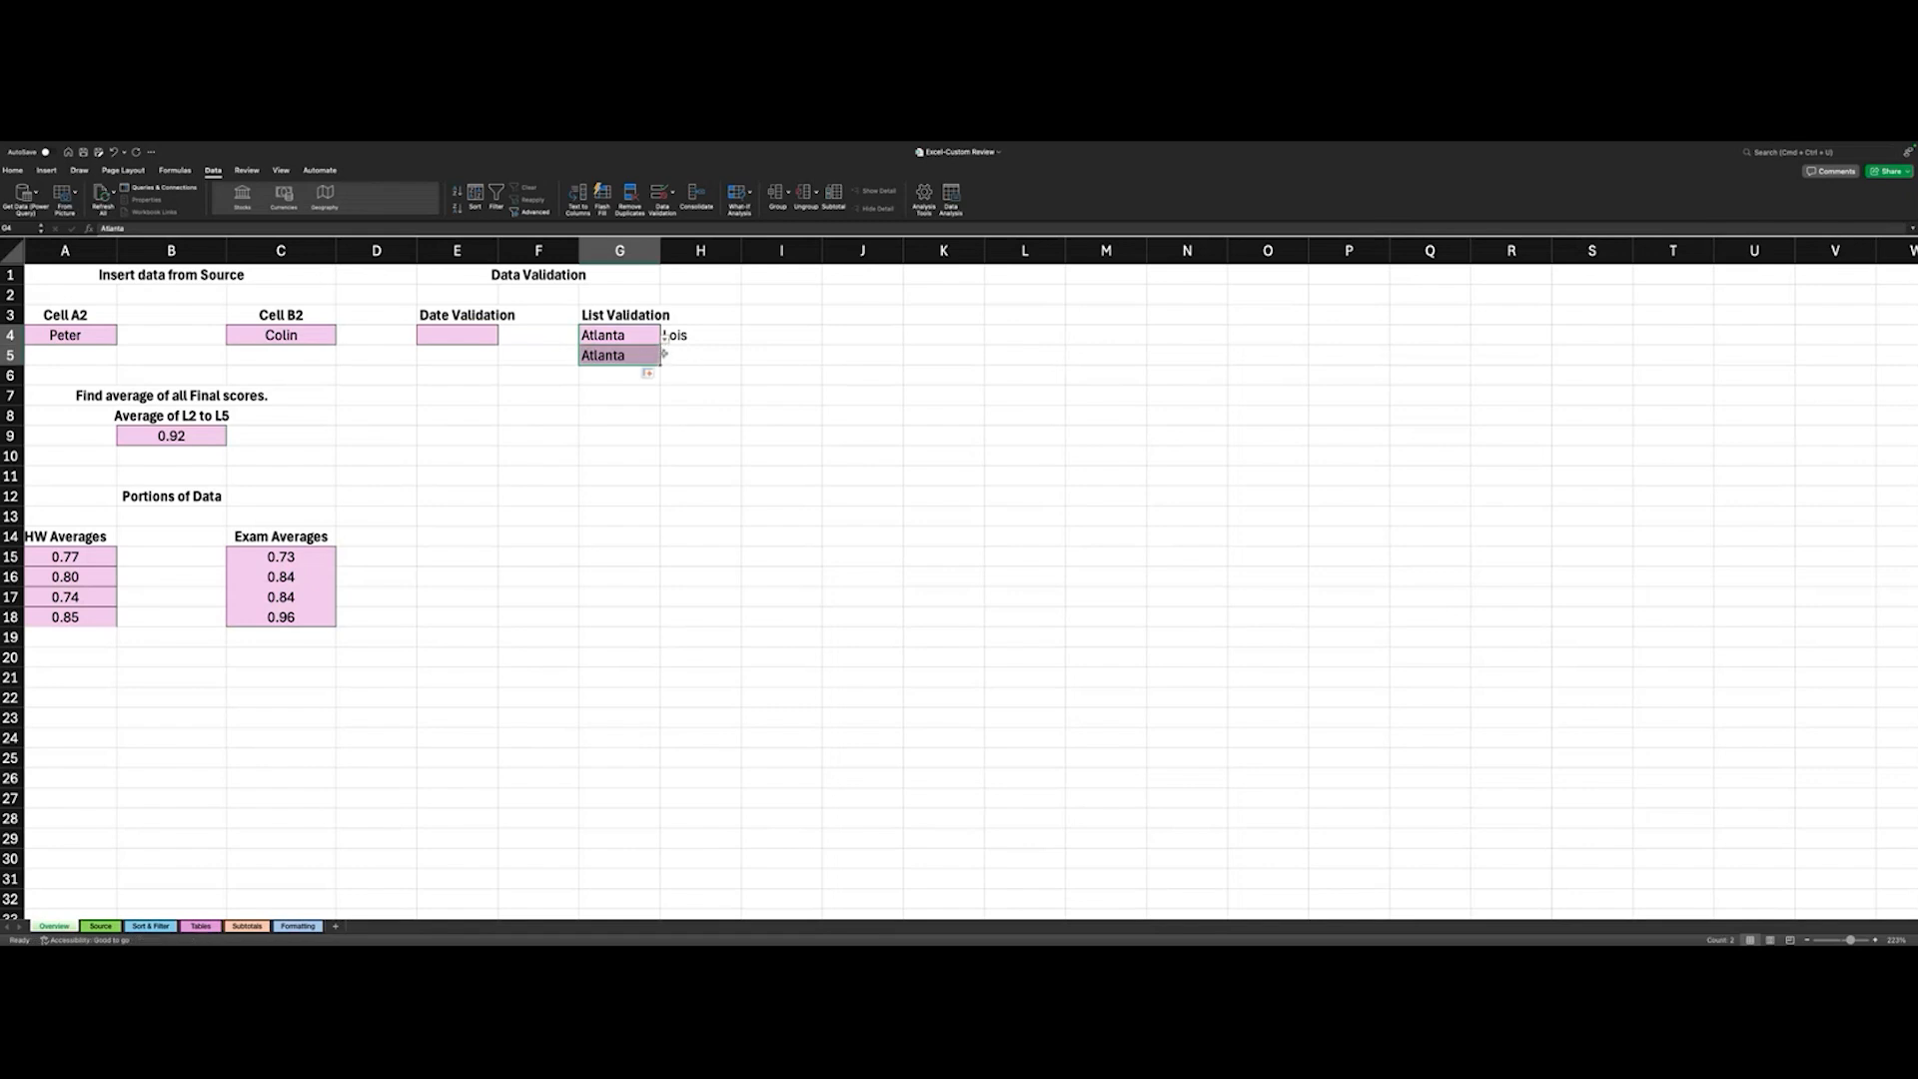
left_click(654, 355)
left_click(664, 362)
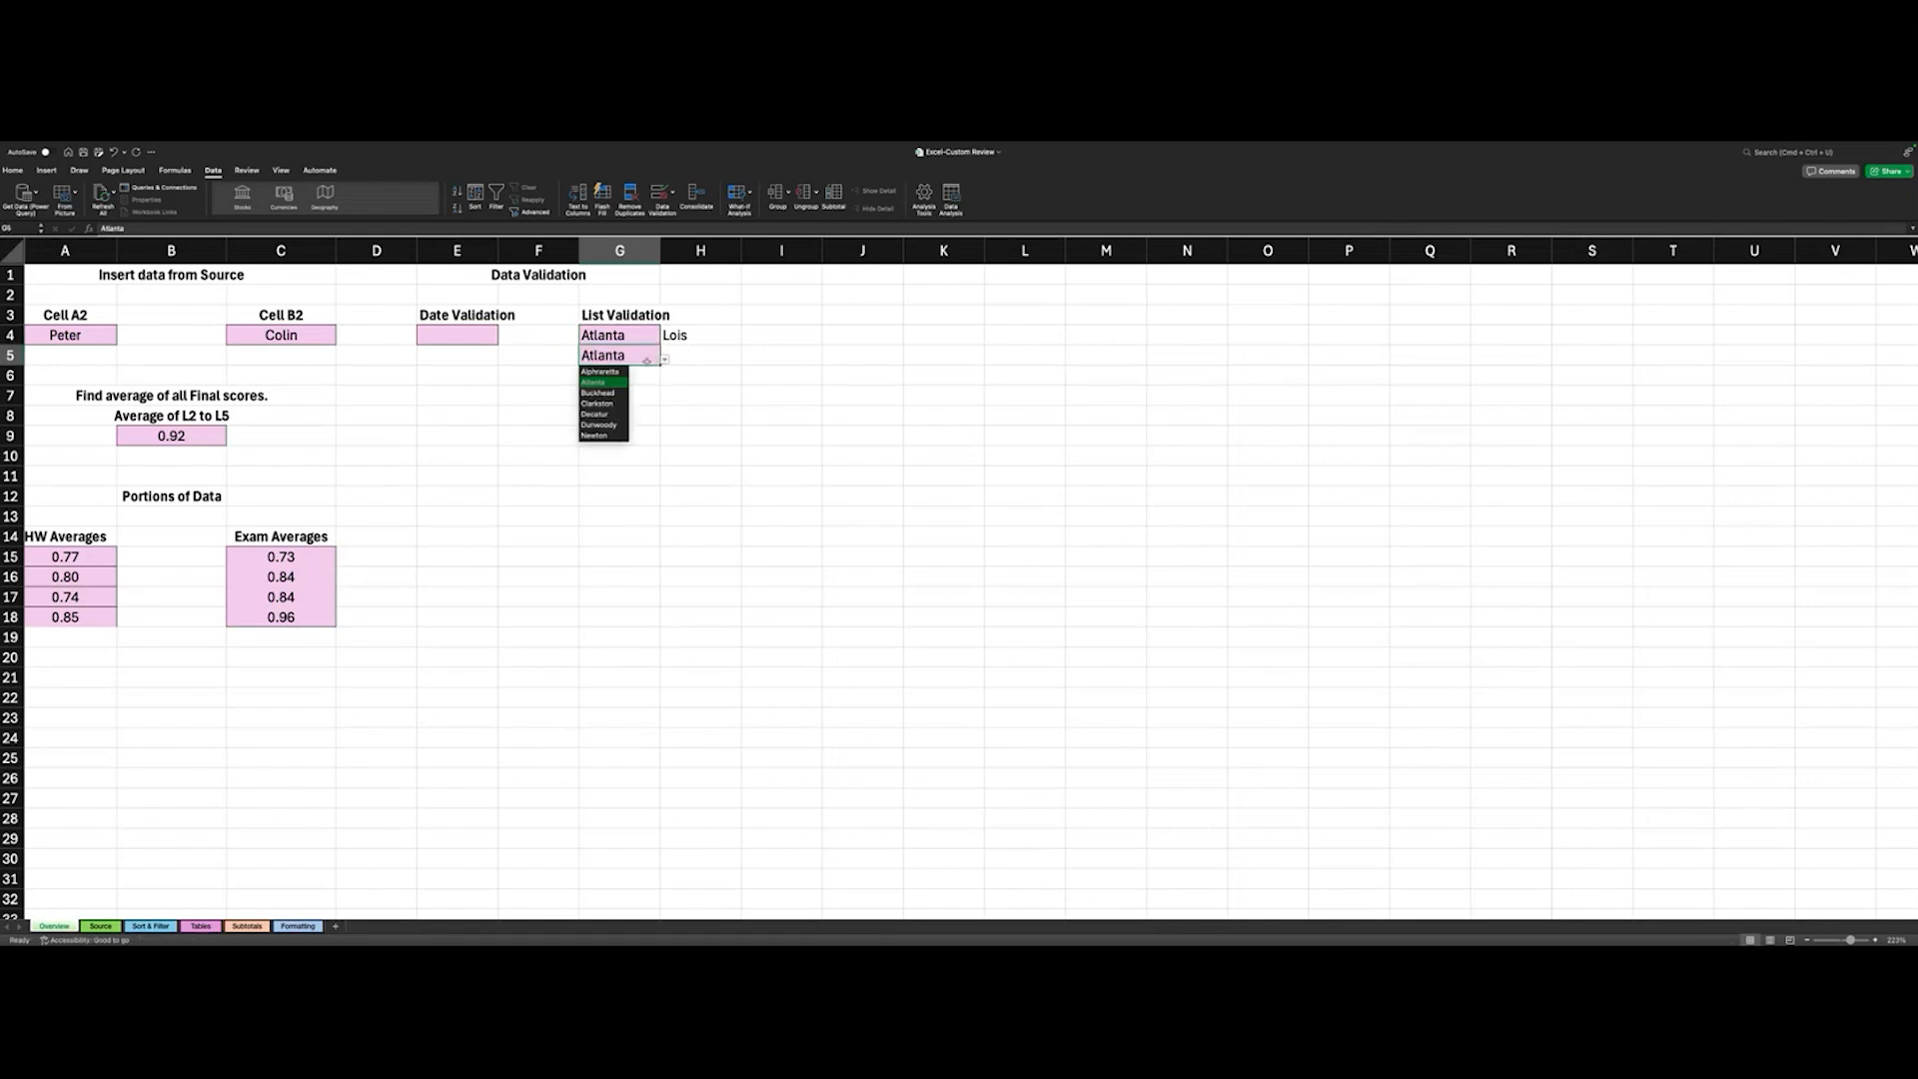
key("Escape")
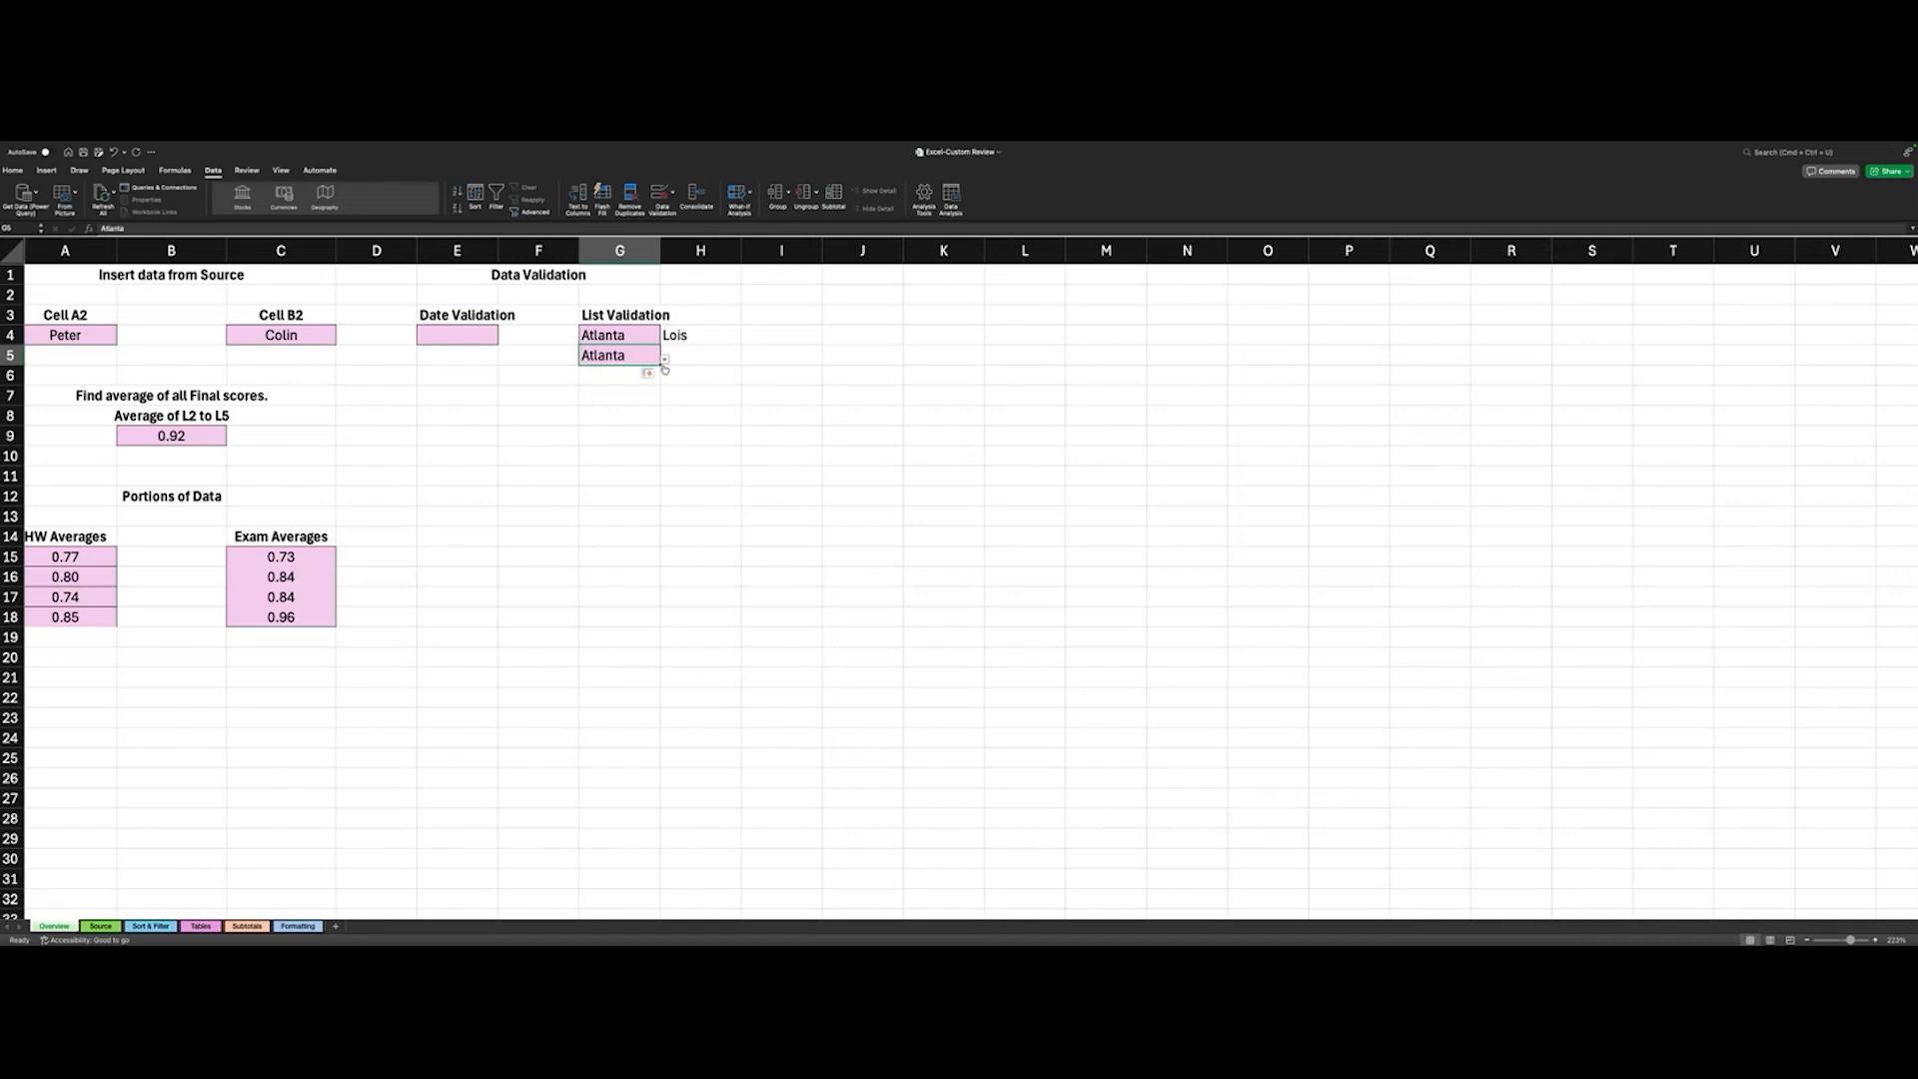
left_click(665, 361)
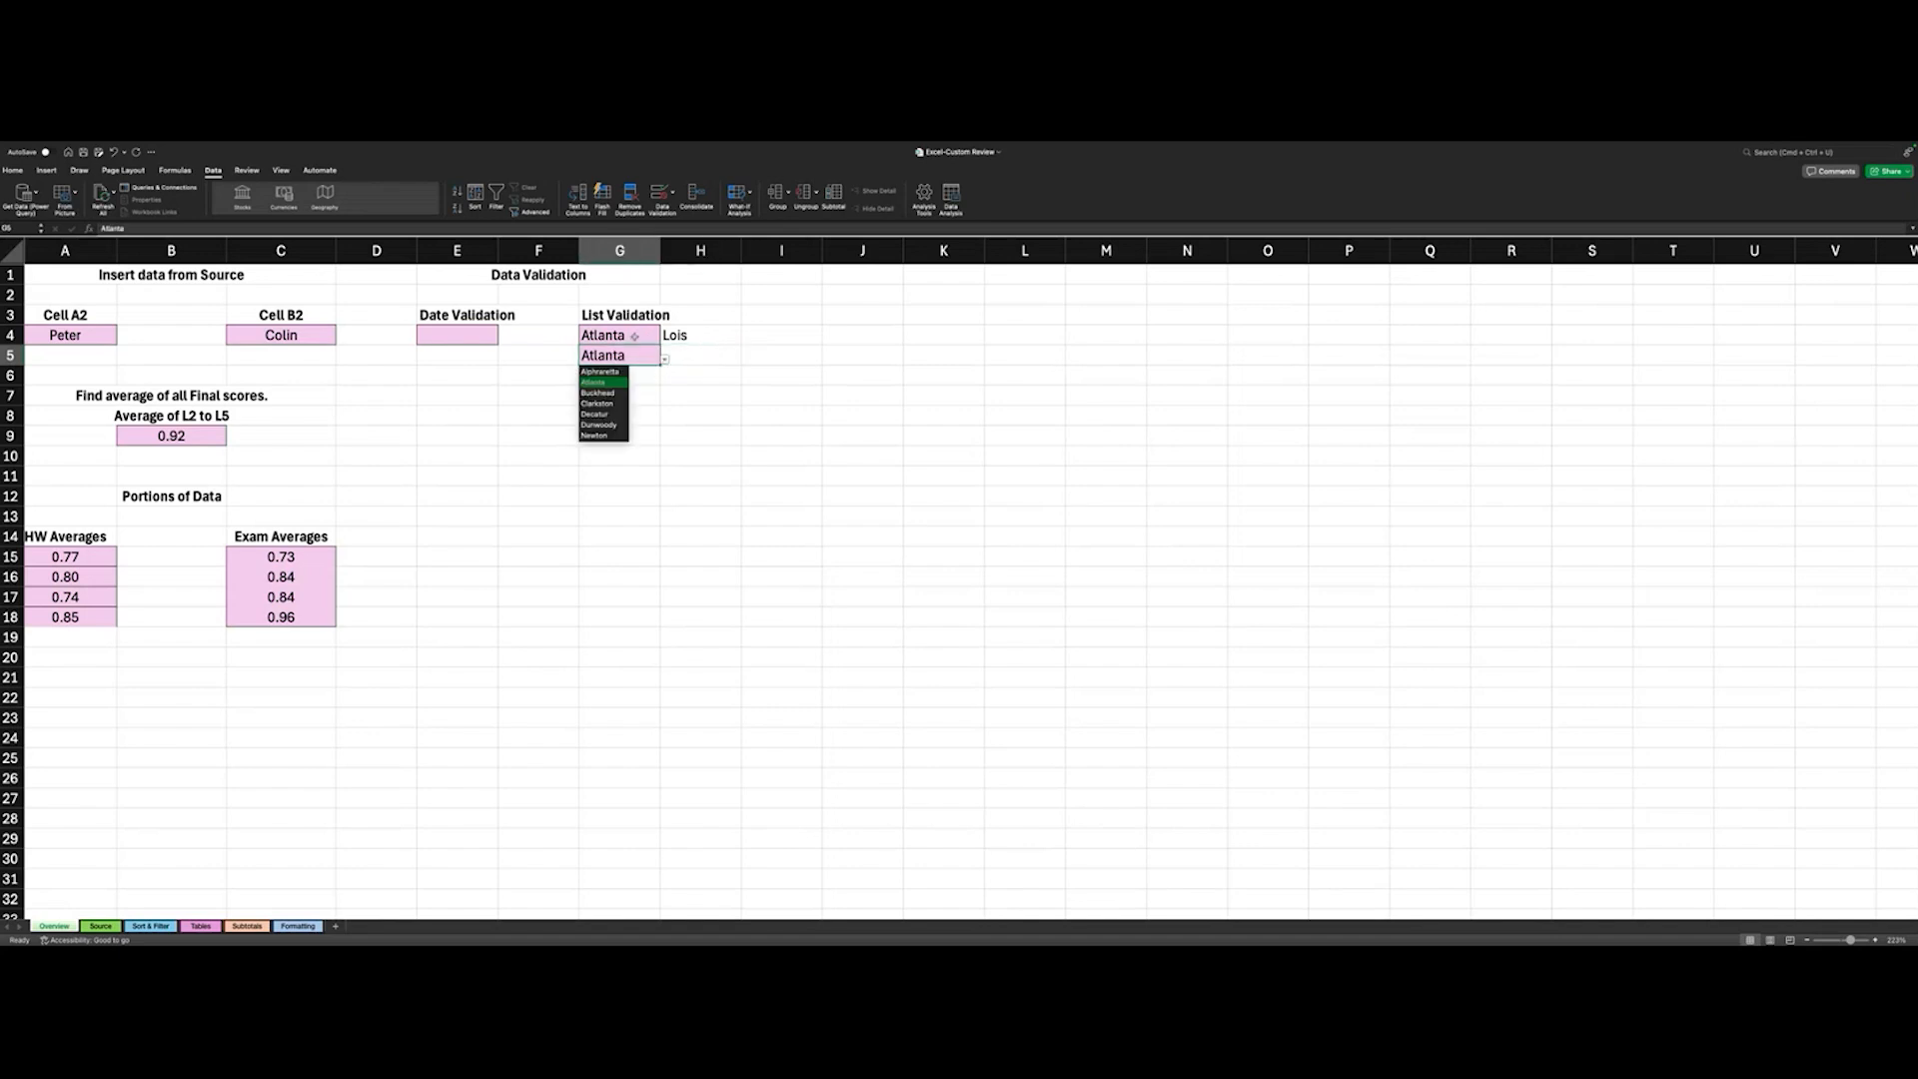
left_click(639, 353)
key("Delete")
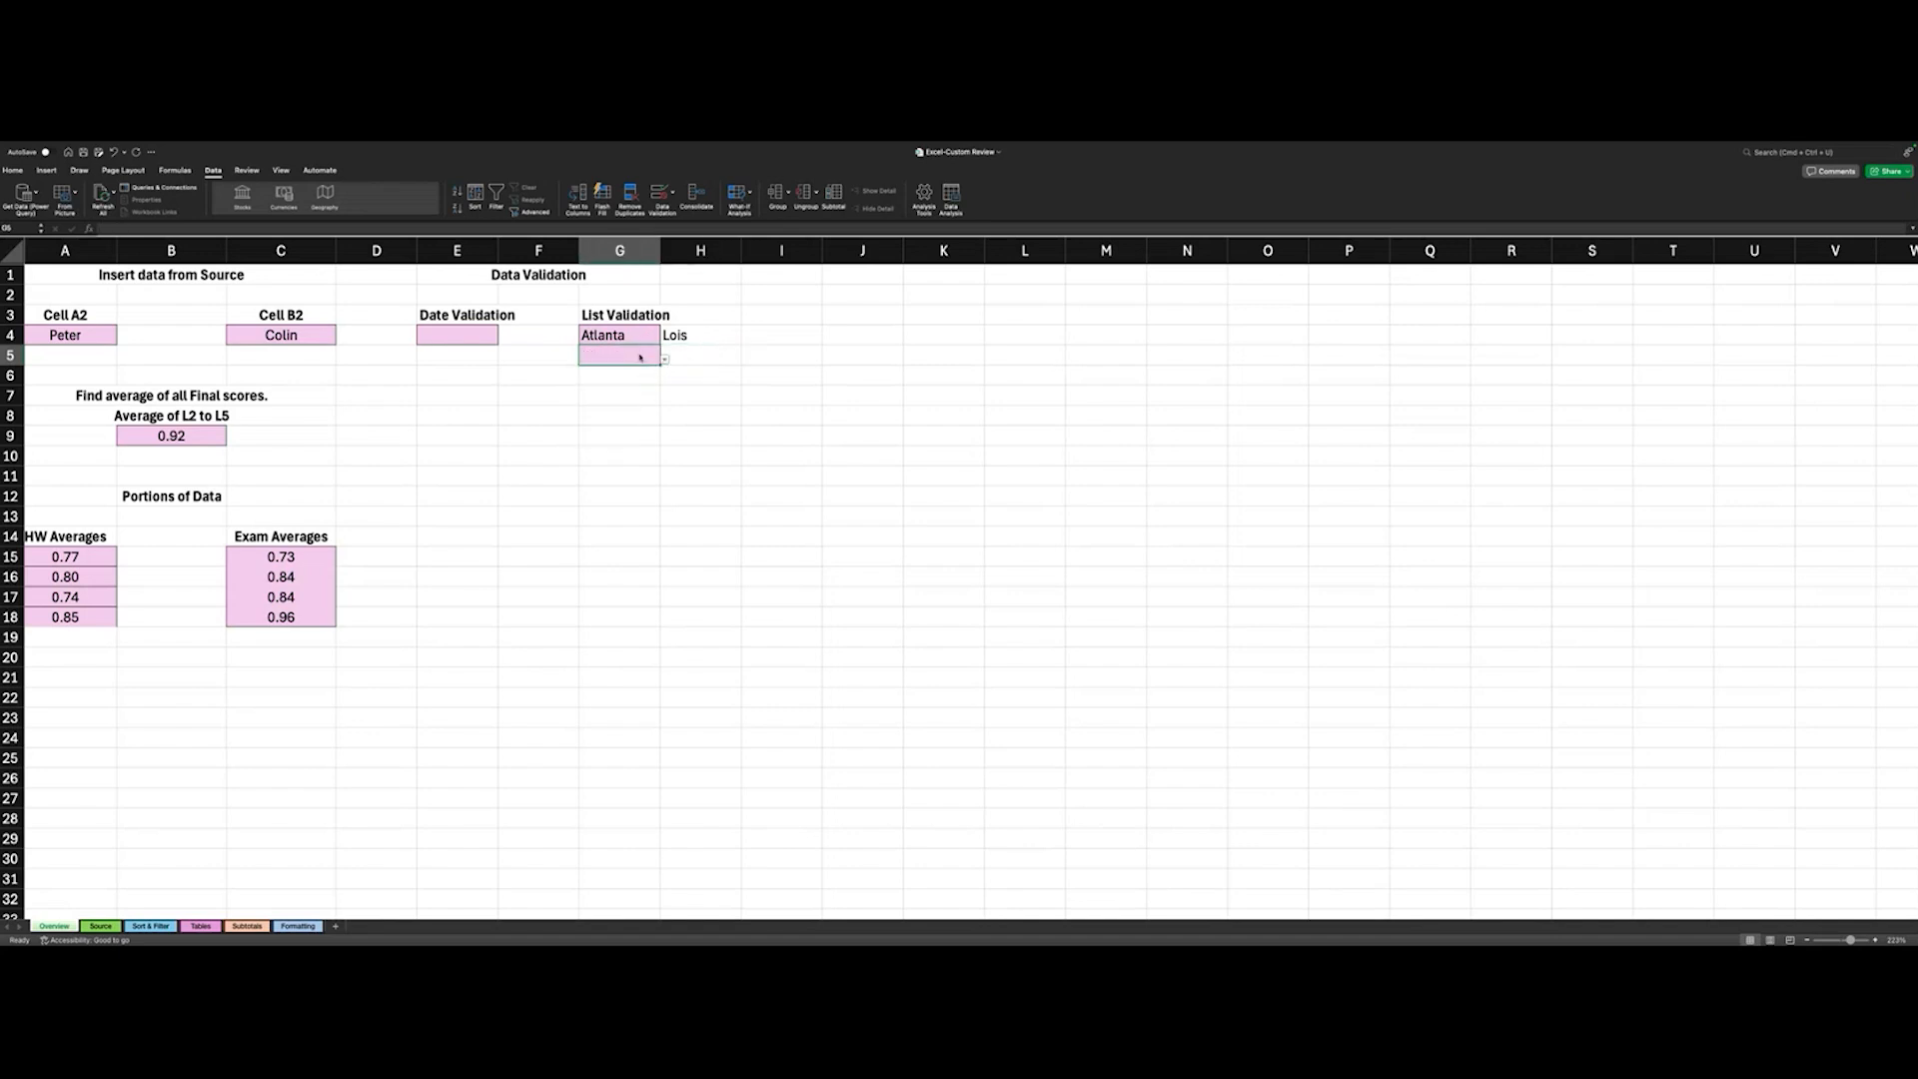
- Fill the G4 entry and its list validation down through G10, and choose Alphraretta in G5
left_click(657, 337)
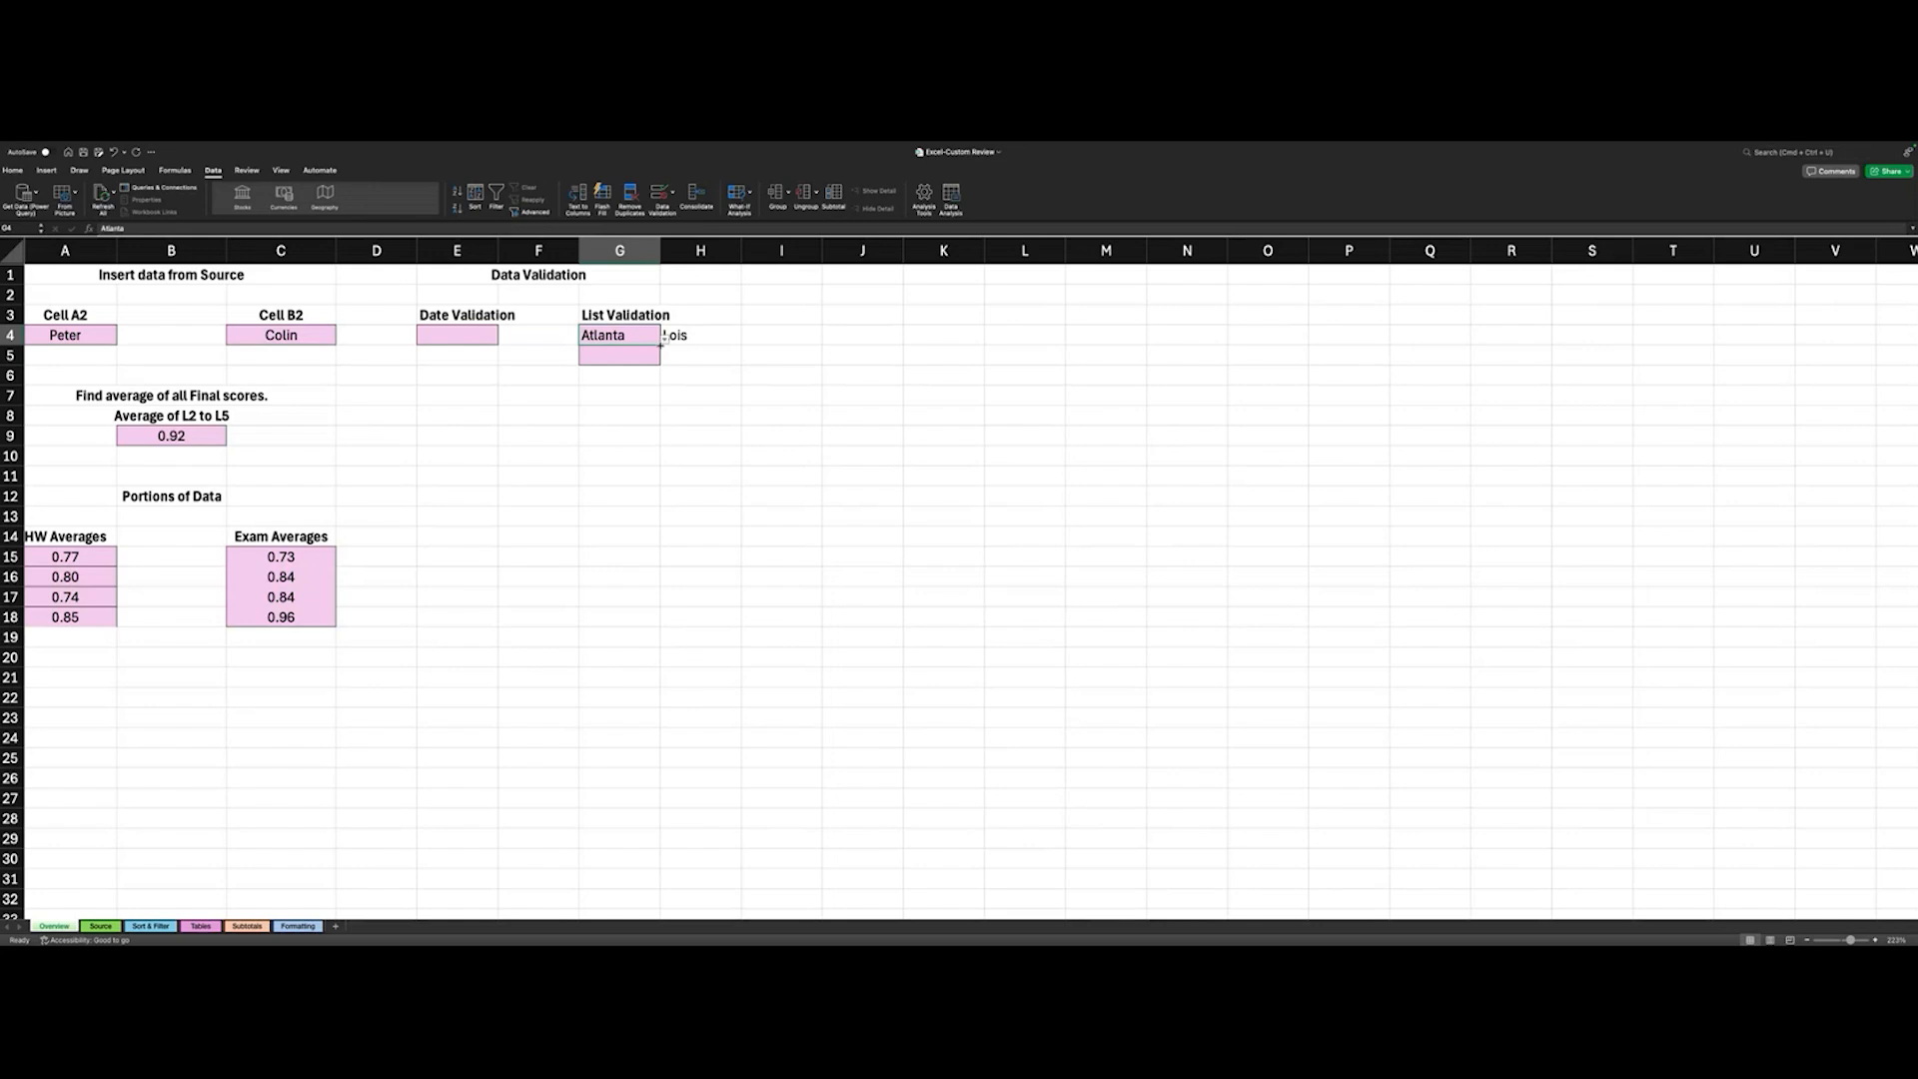
left_click_drag(661, 344, 655, 469)
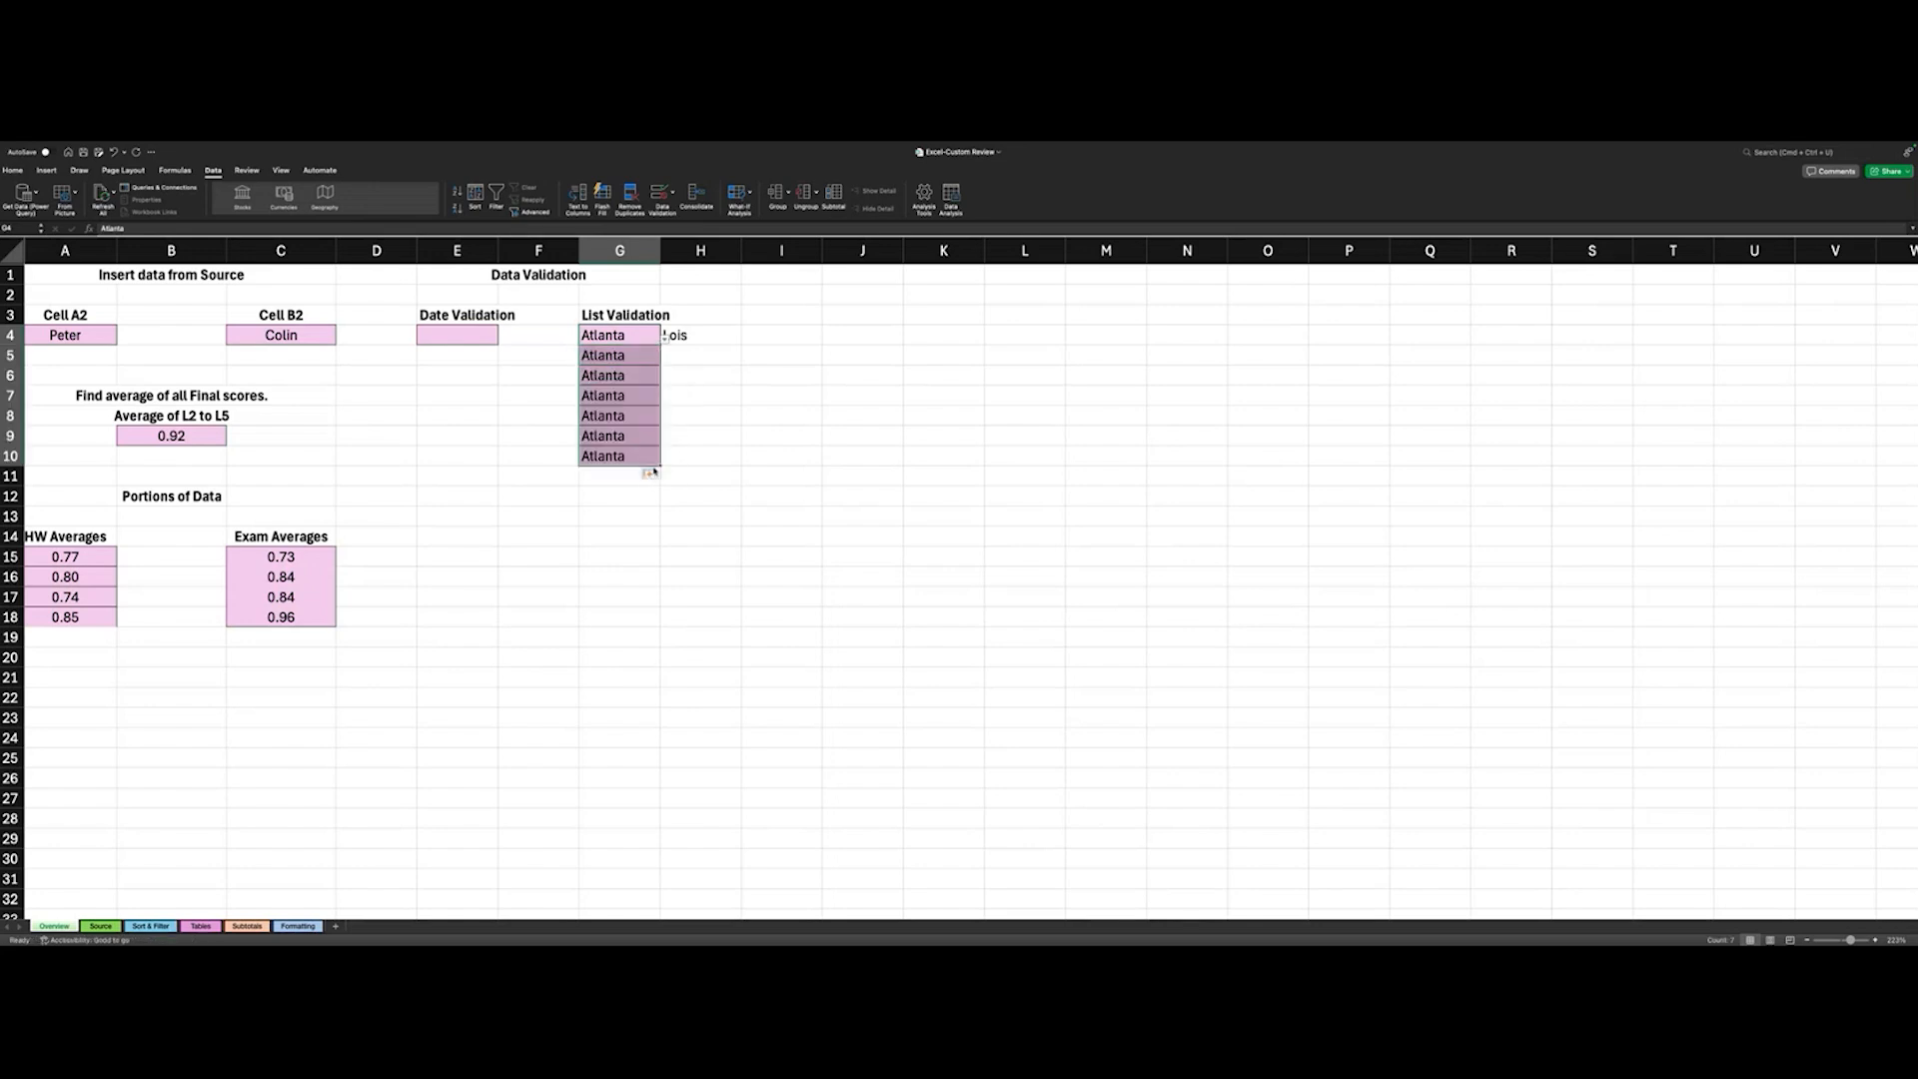
left_click(649, 356)
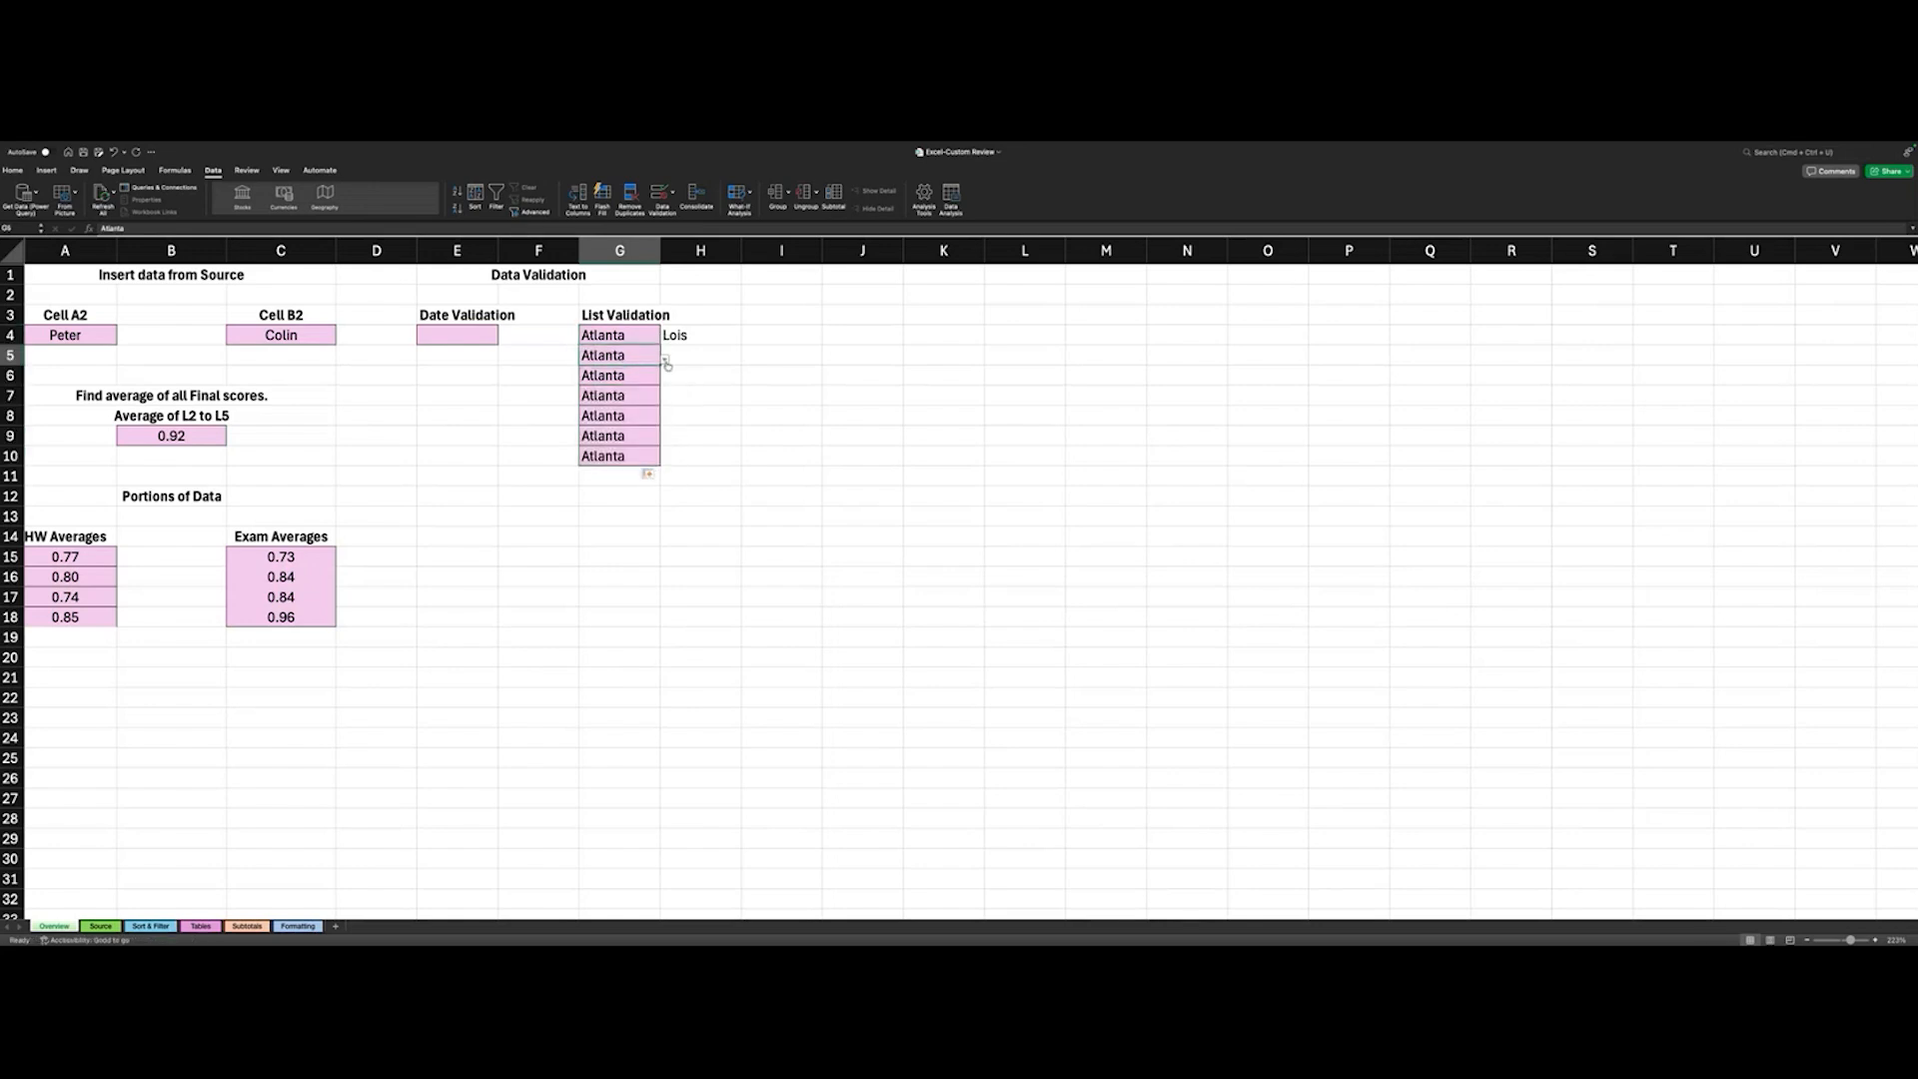
left_click(665, 358)
left_click(616, 375)
- Enter a first name in H5 beside the Alphraretta entry
left_click(685, 361)
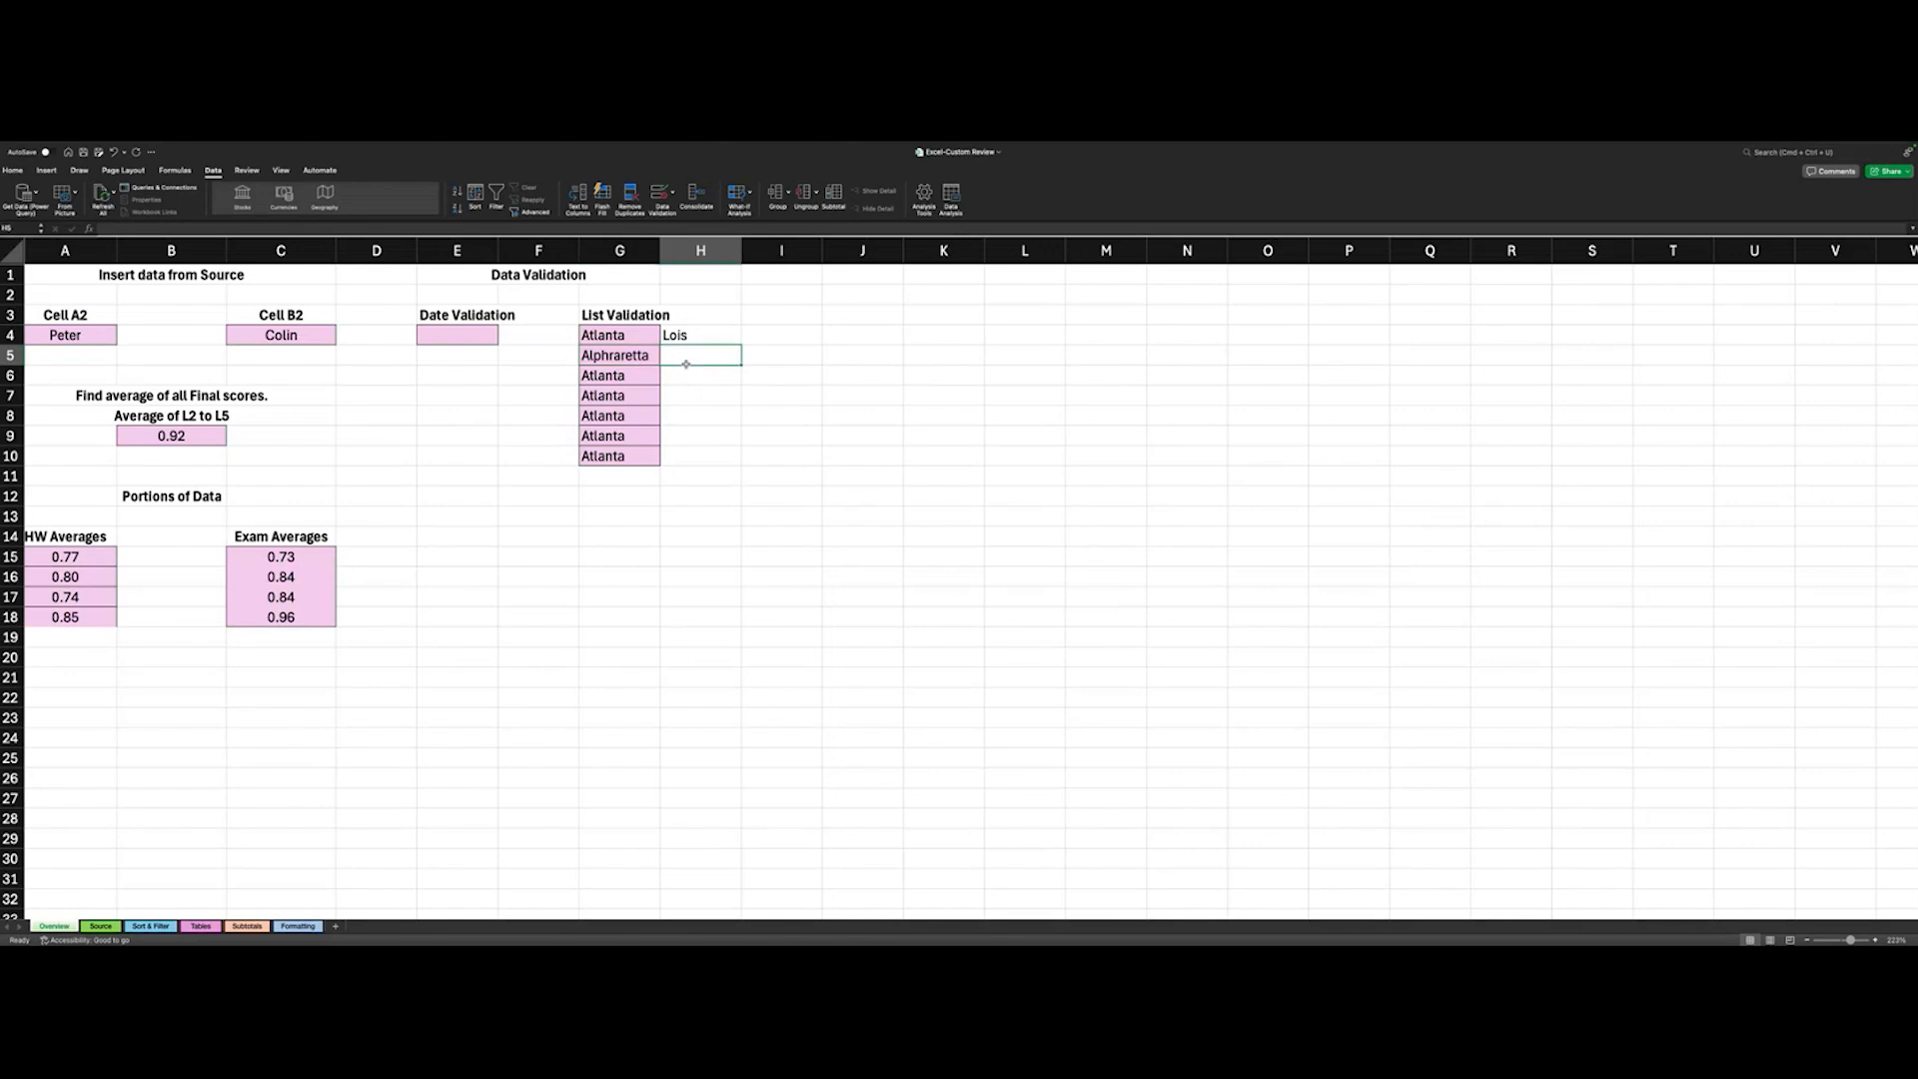
type("Jmw")
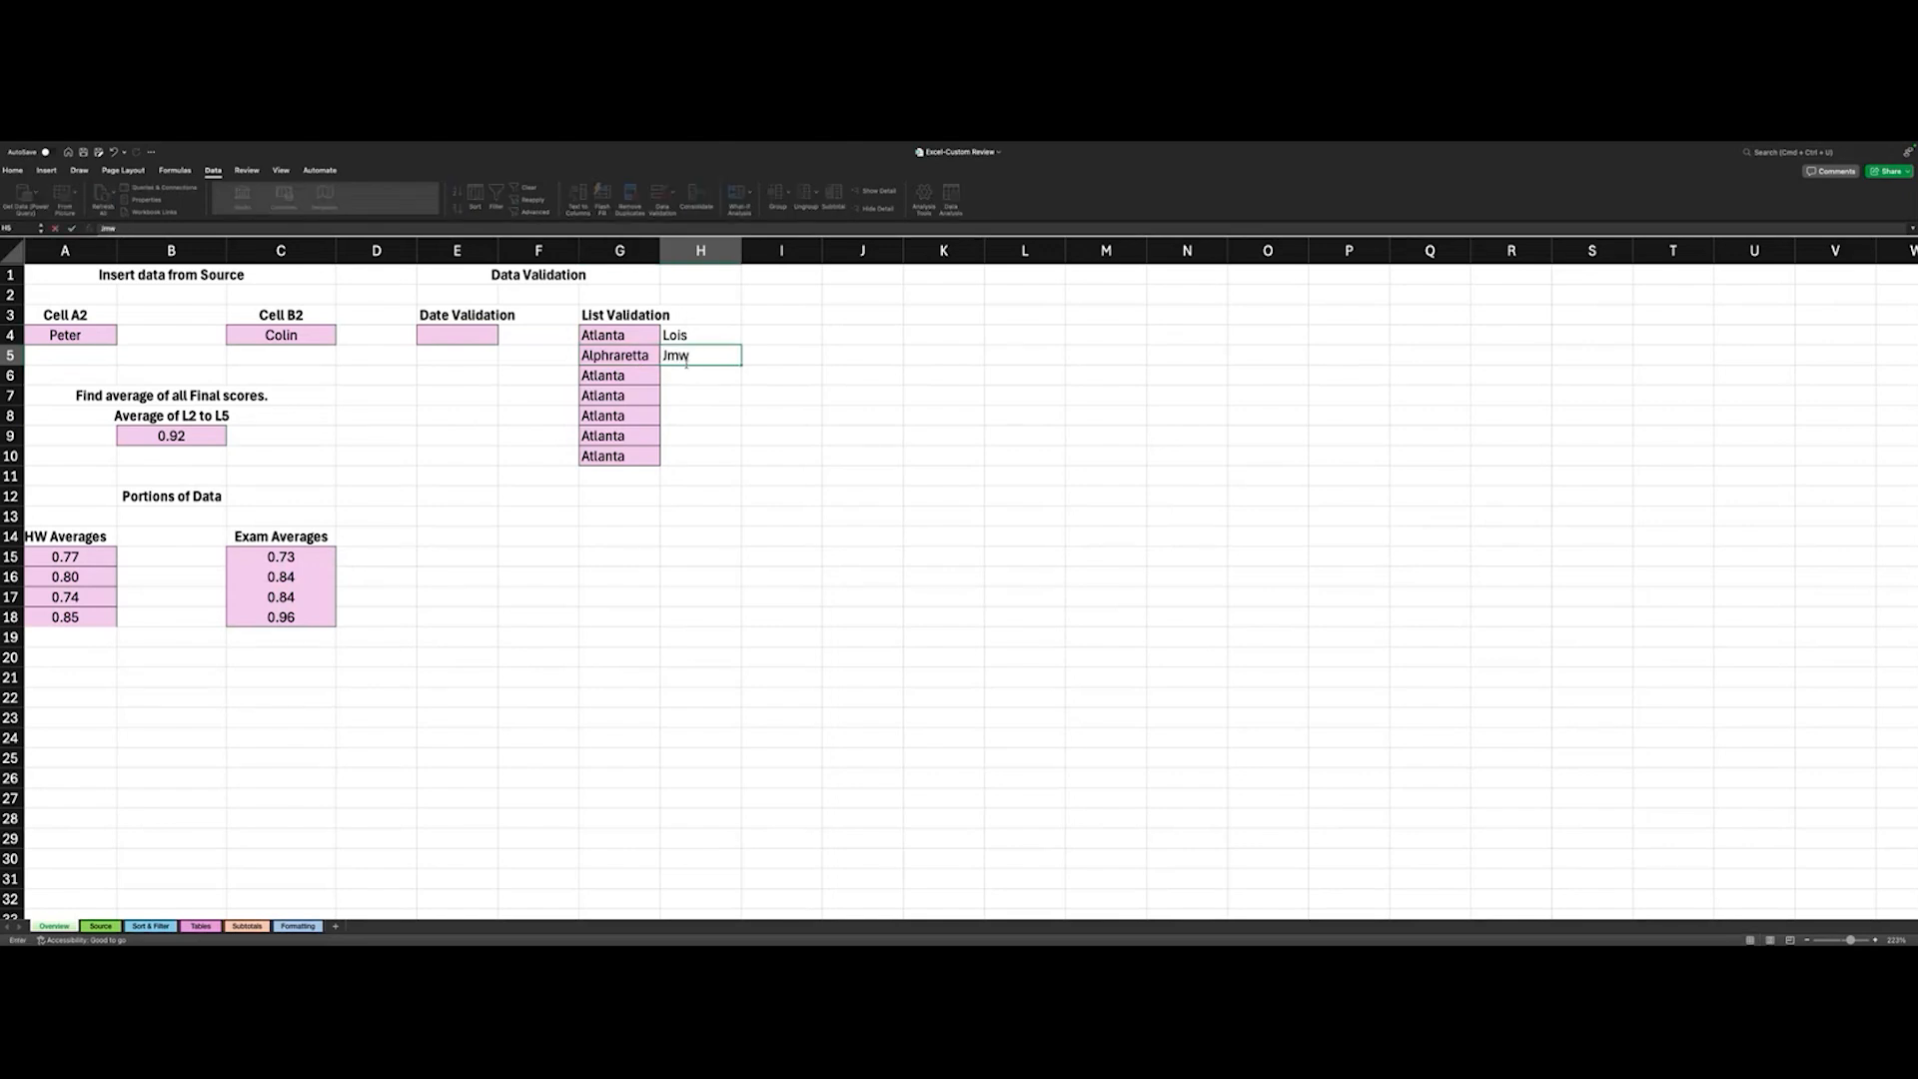
key("BackSpace")
type("mes")
left_click(643, 372)
left_click(671, 383)
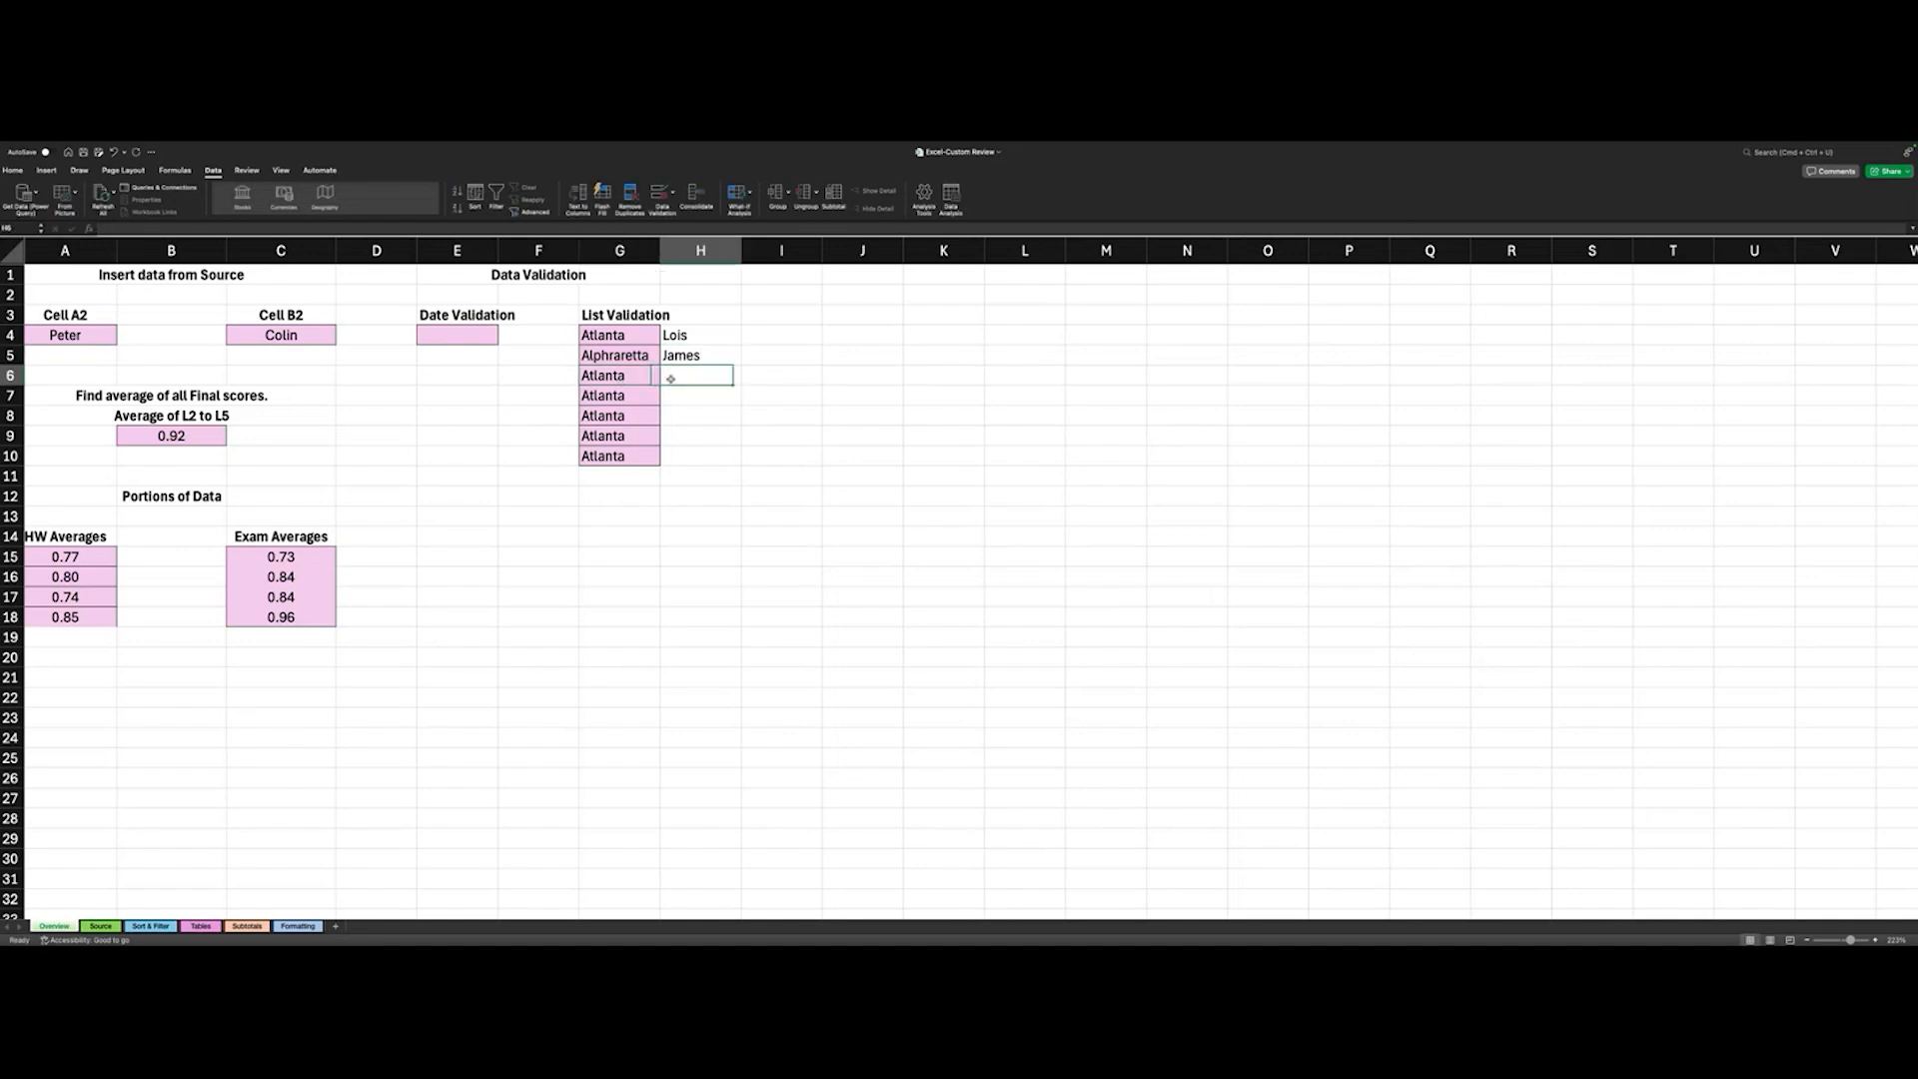
- Choose Buckhead in G6 and Clarkston in both G7 and G8 from their validation lists
left_click(640, 376)
left_click(664, 378)
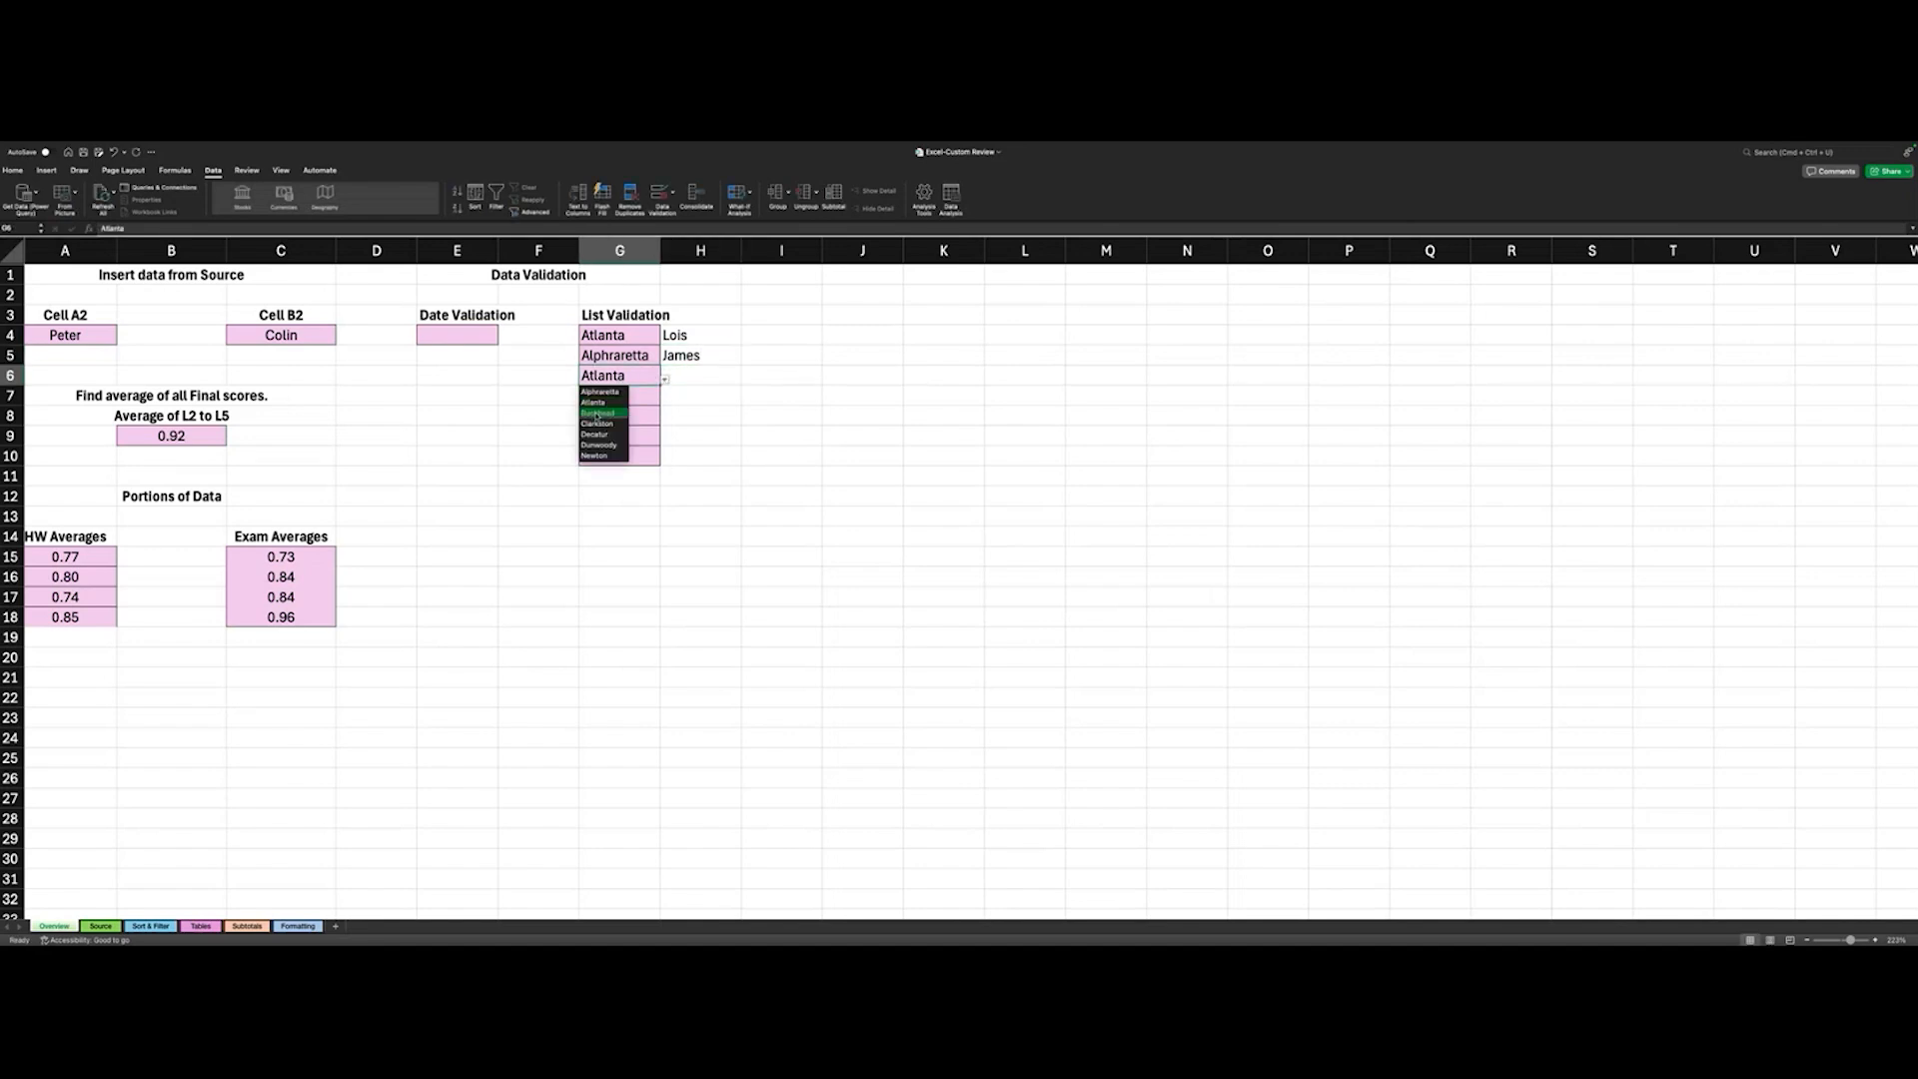
left_click(612, 409)
left_click(641, 397)
left_click(664, 398)
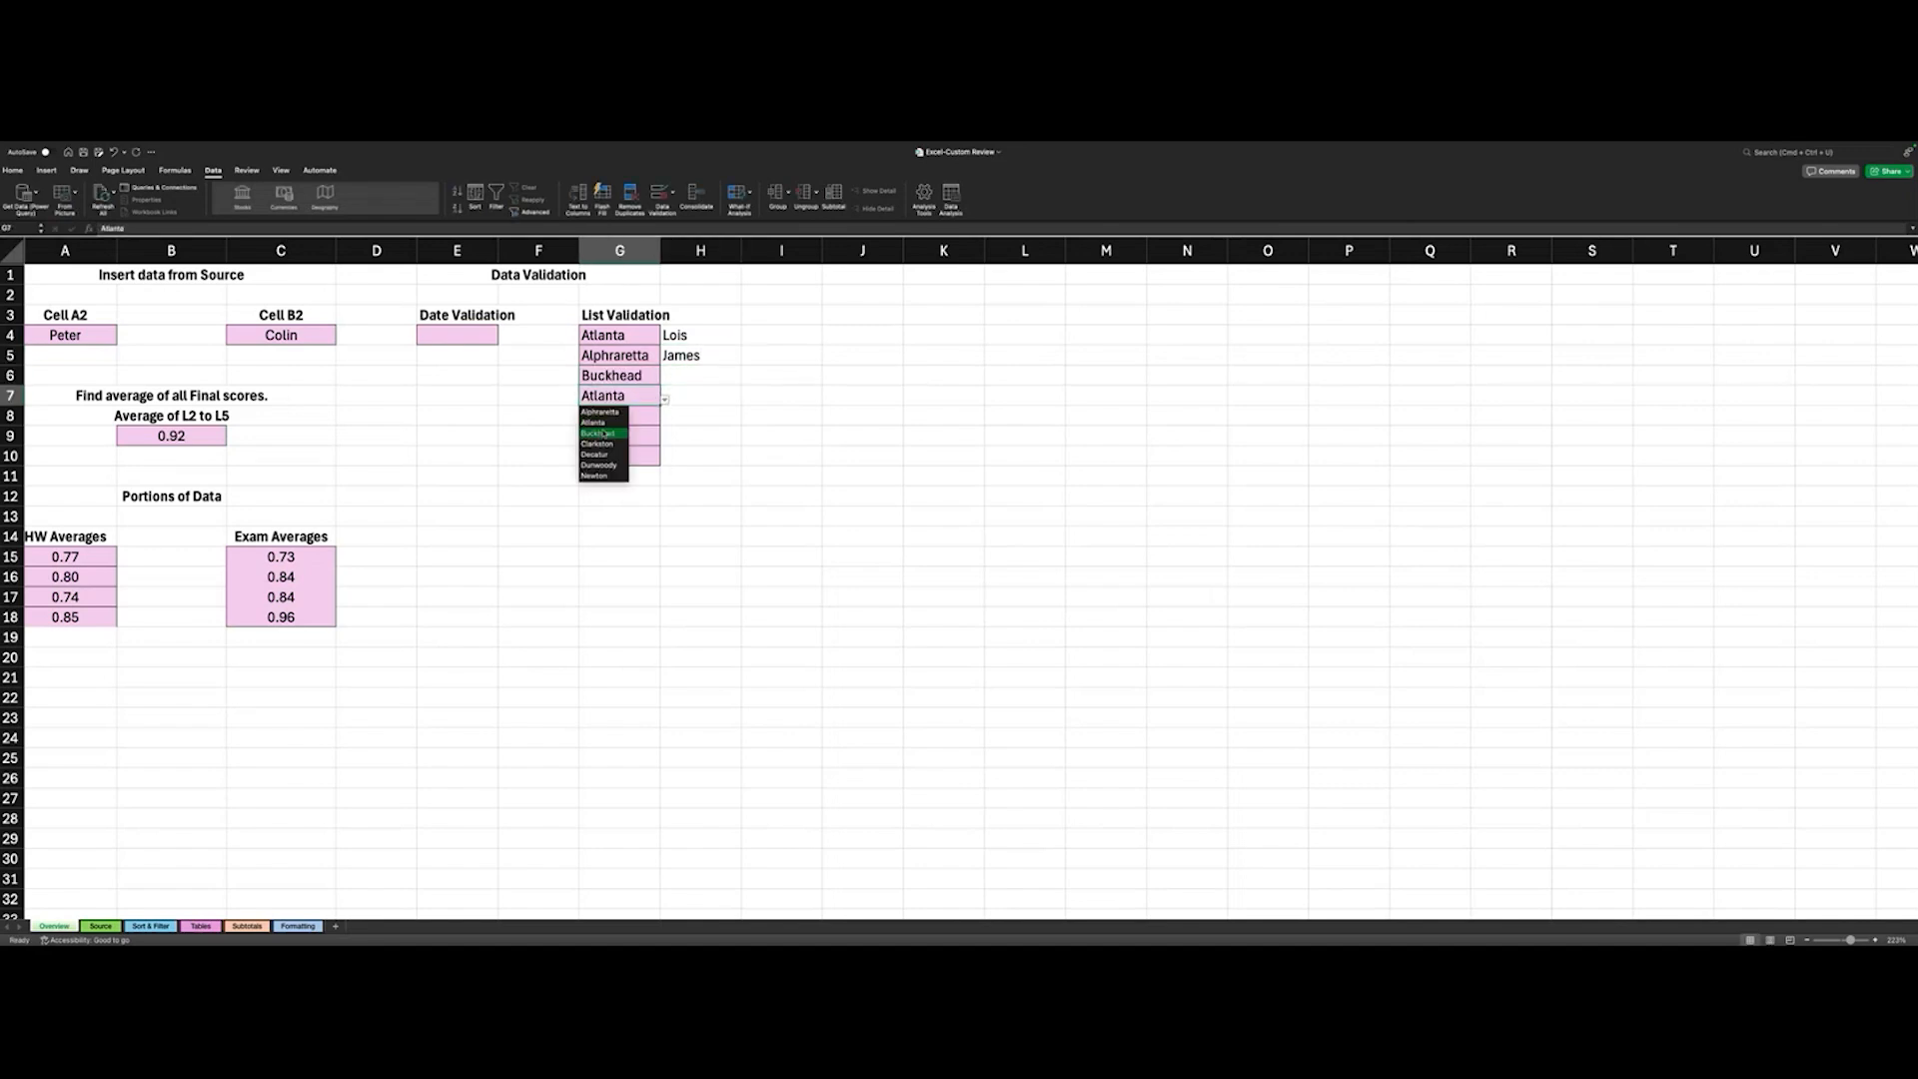
left_click(615, 440)
left_click(650, 423)
left_click(664, 420)
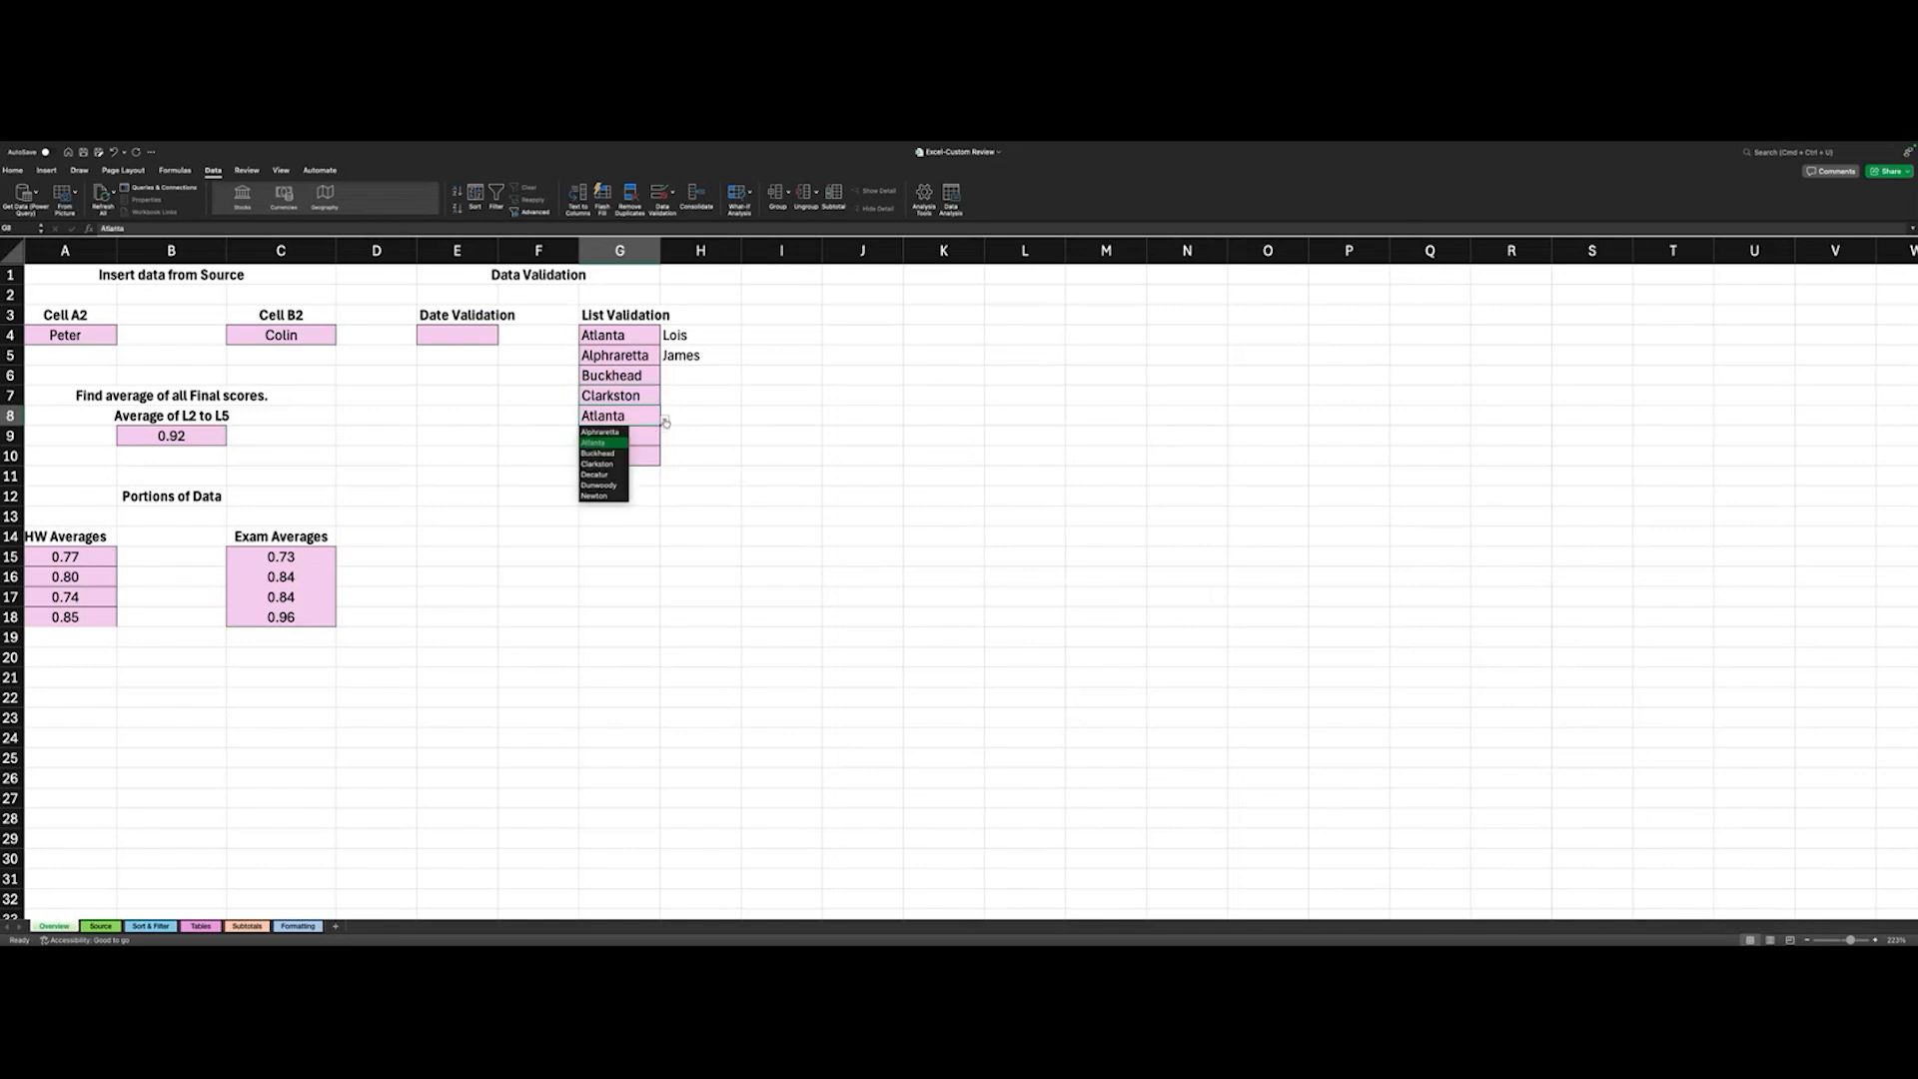
left_click(596, 465)
- Choose Dunwoody in G9 and Newton in G10 from their validation lists
left_click(639, 437)
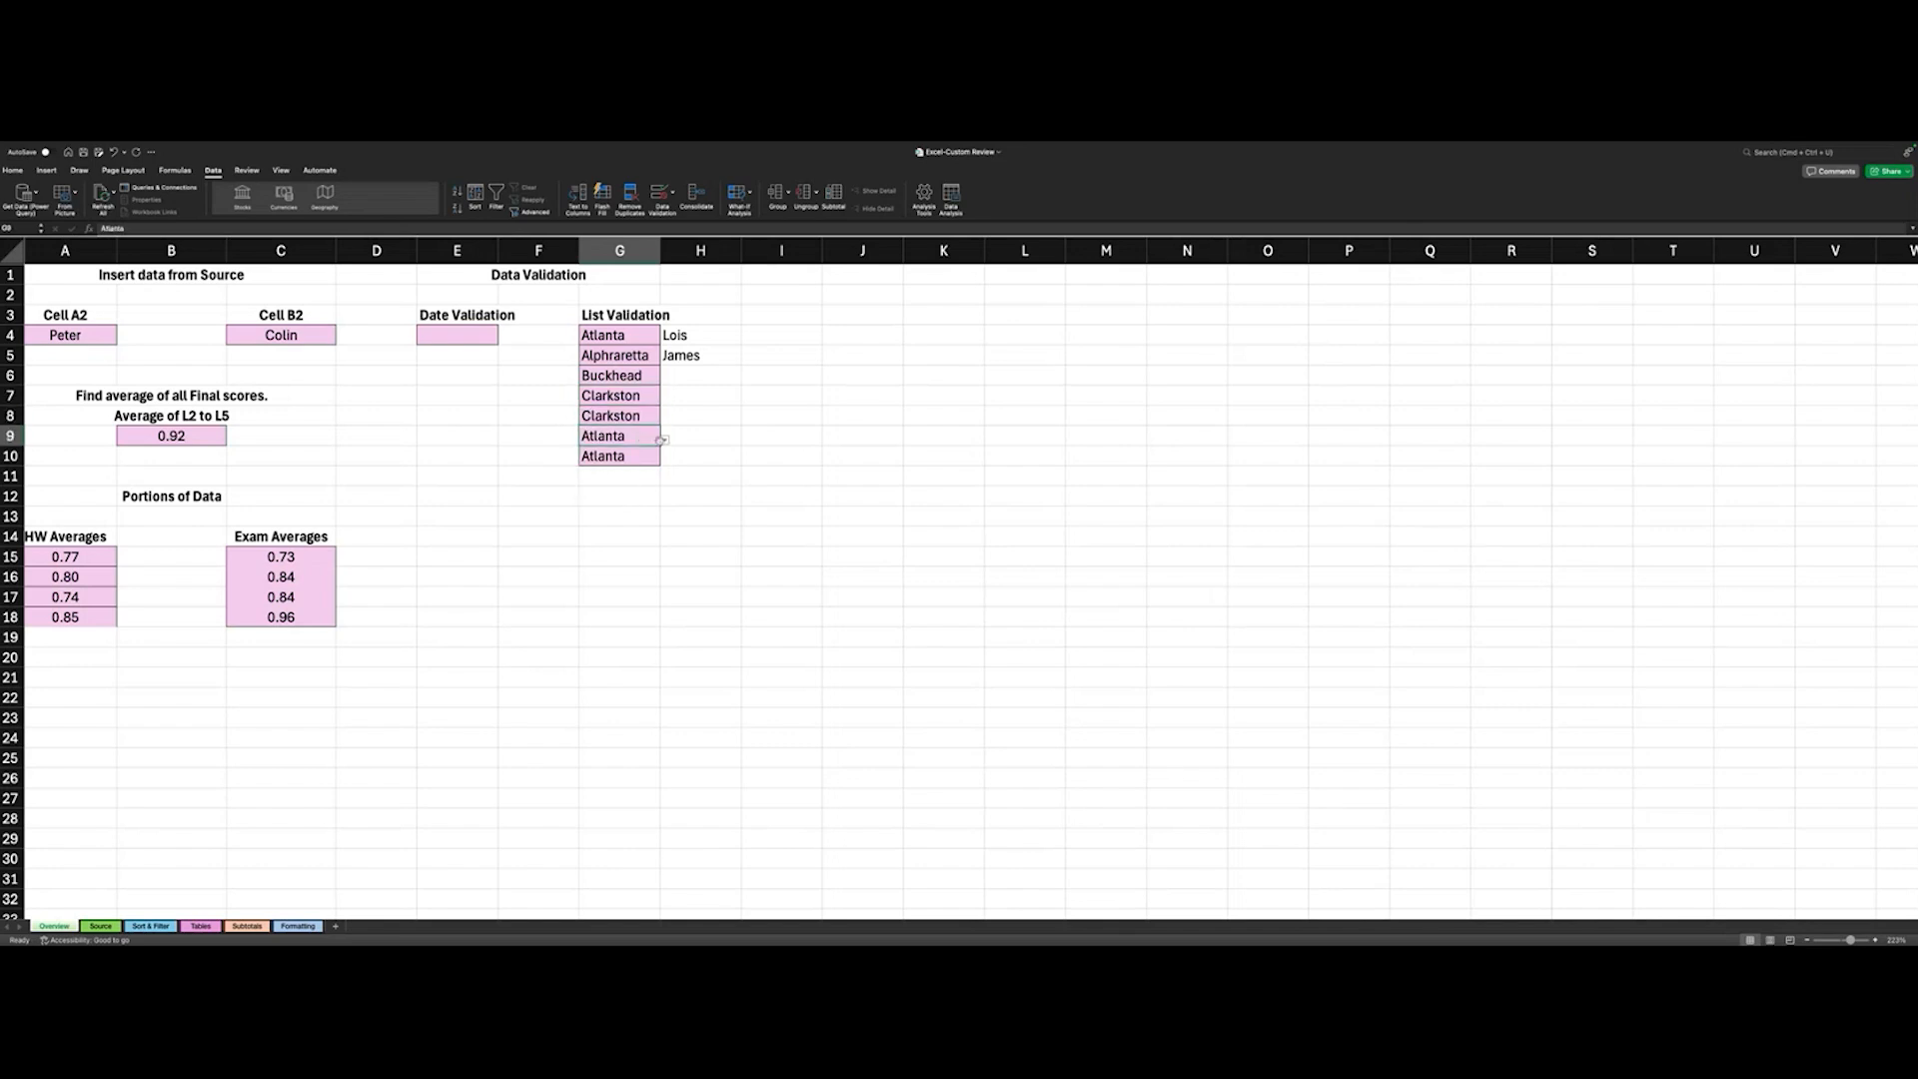
left_click(665, 439)
left_click(598, 506)
left_click(645, 457)
left_click(664, 459)
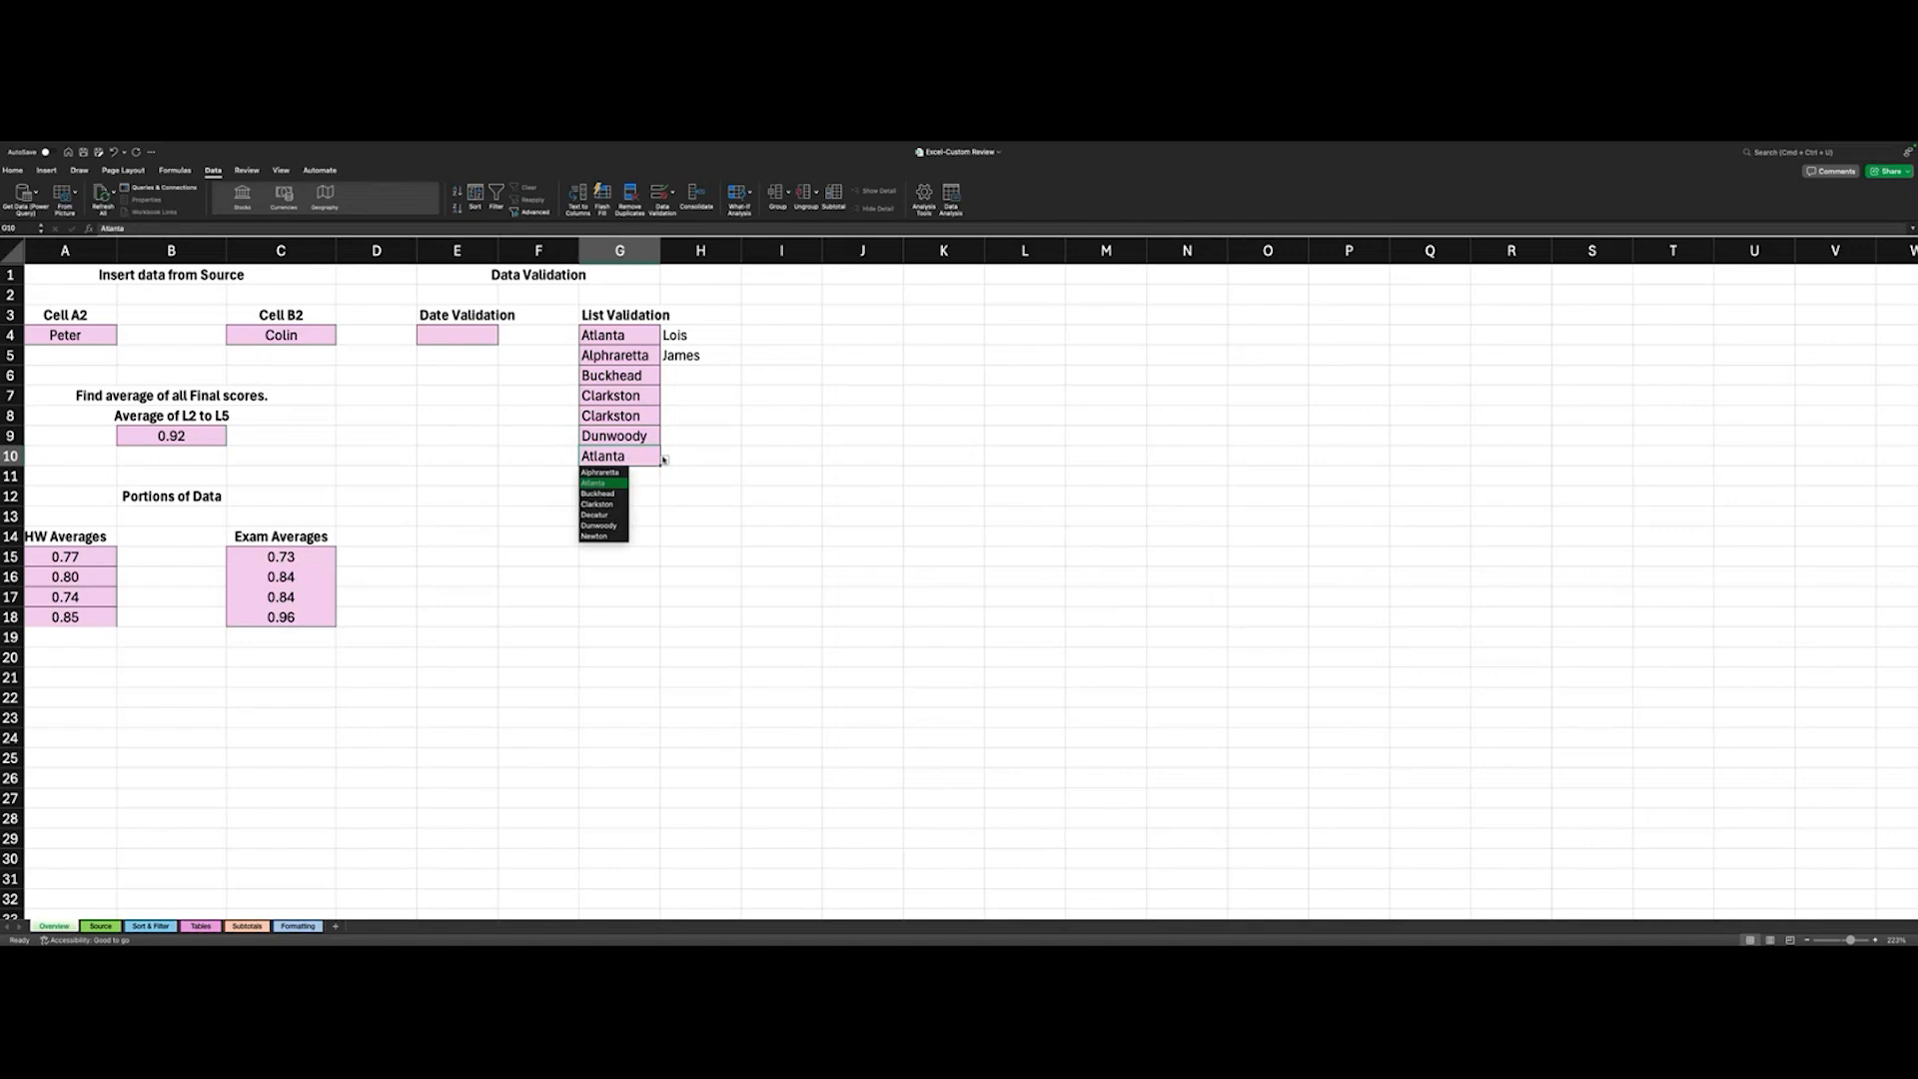
left_click(597, 537)
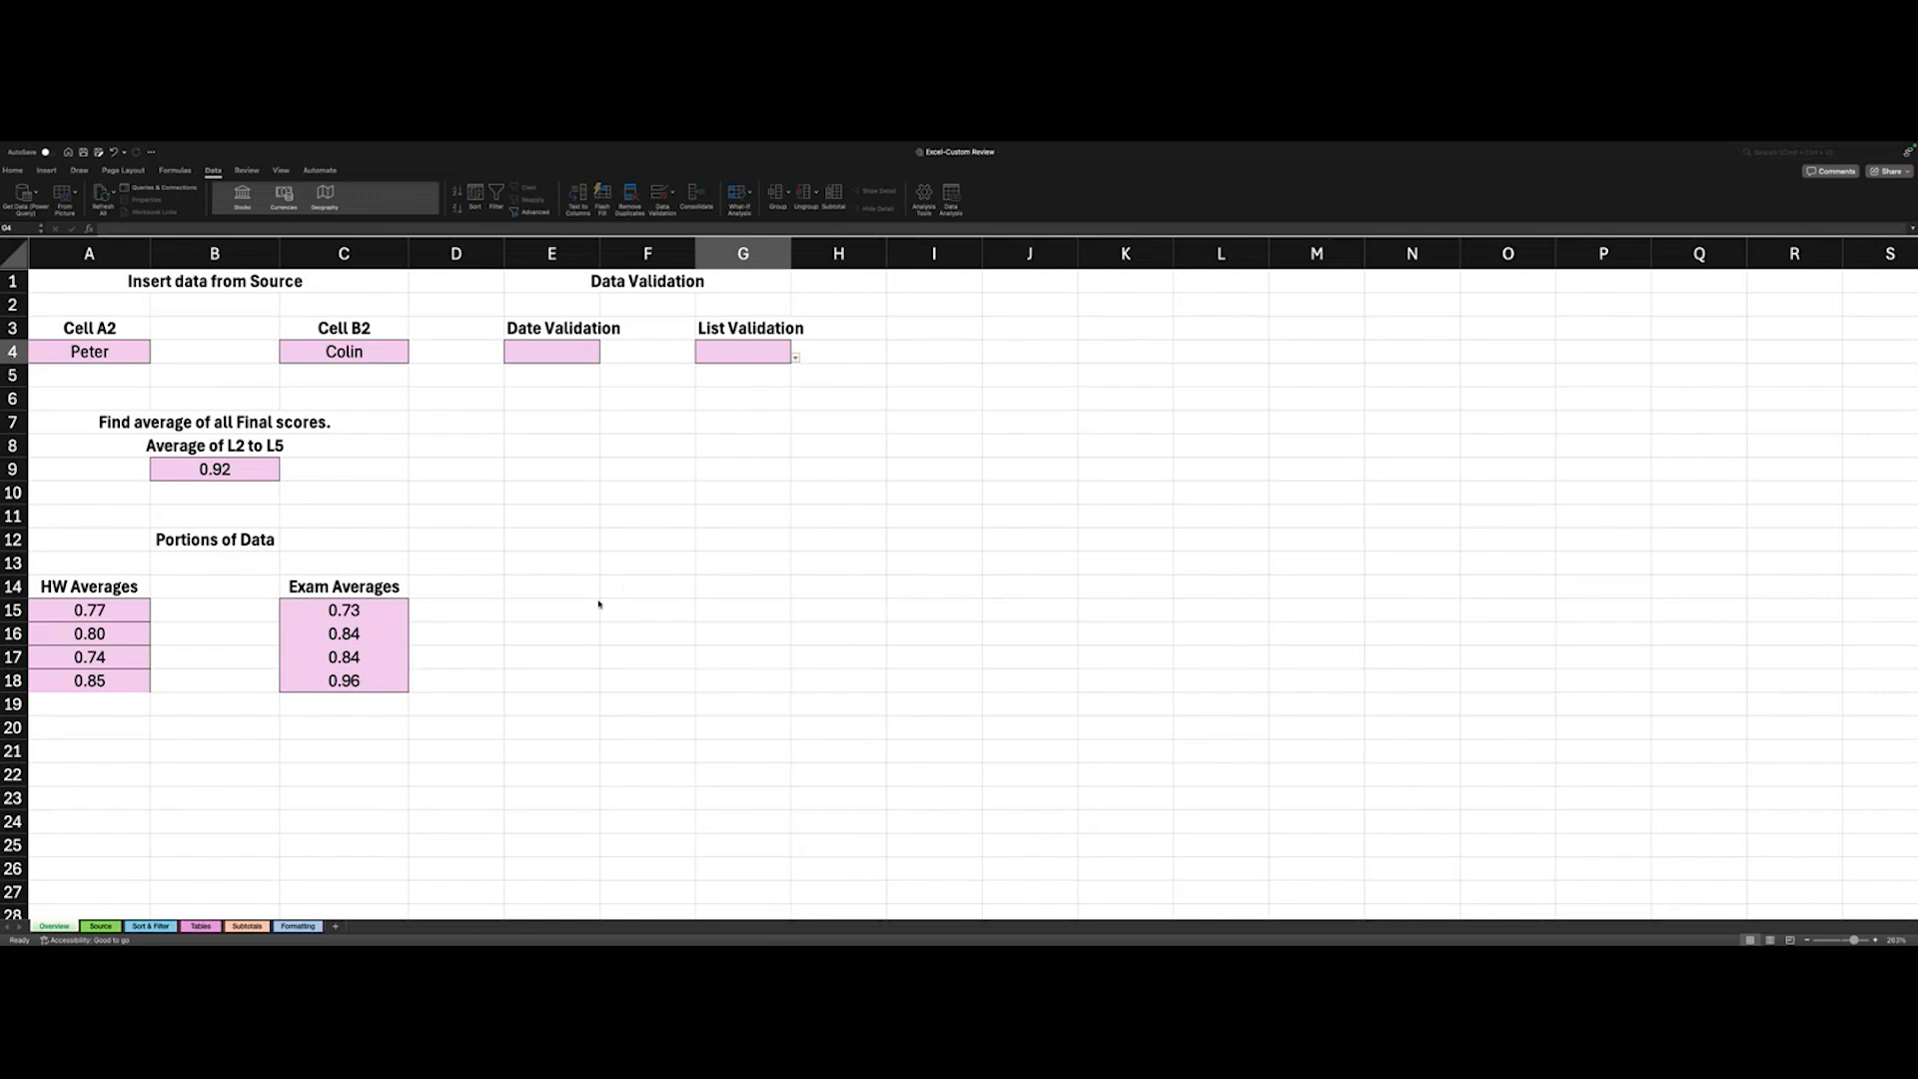
- On the Sort & Filter sheet, freeze panes at cell C2 to lock the header row and columns A and B
left_click(155, 930)
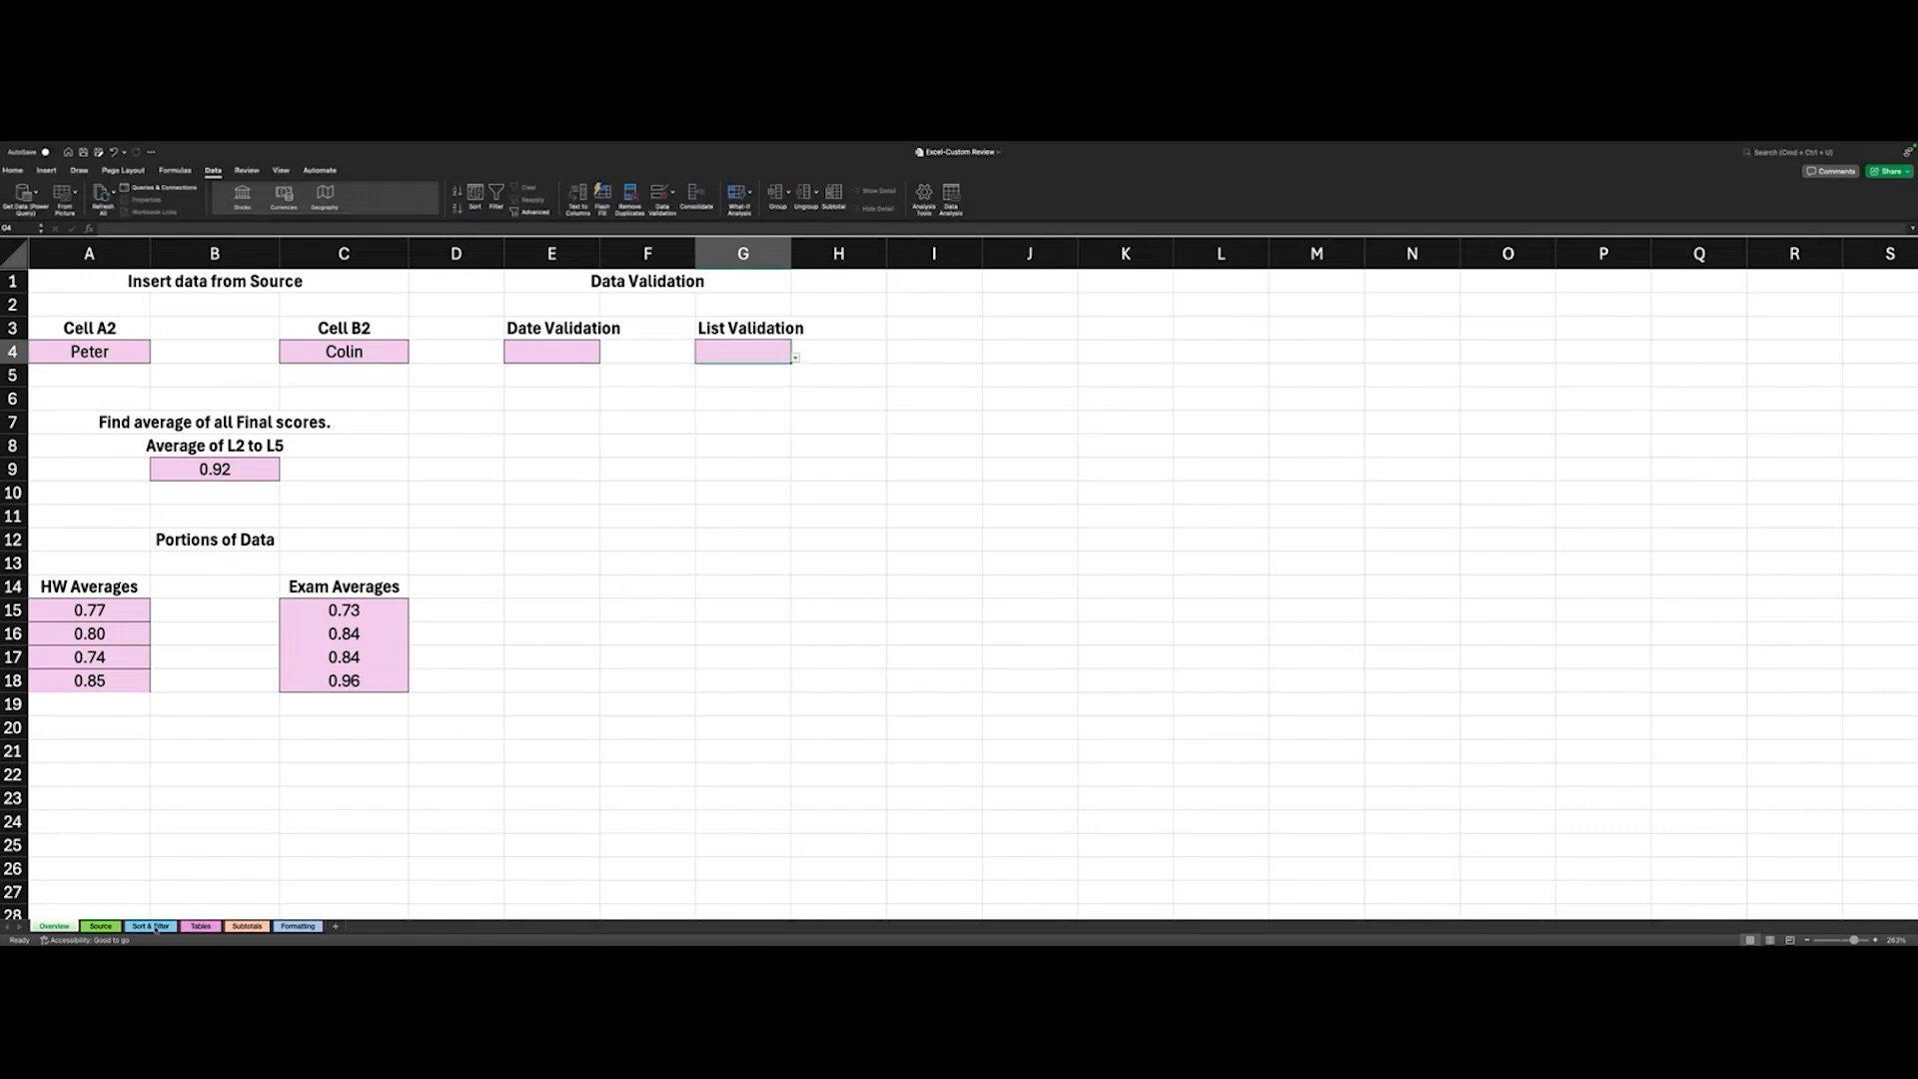
left_click(155, 927)
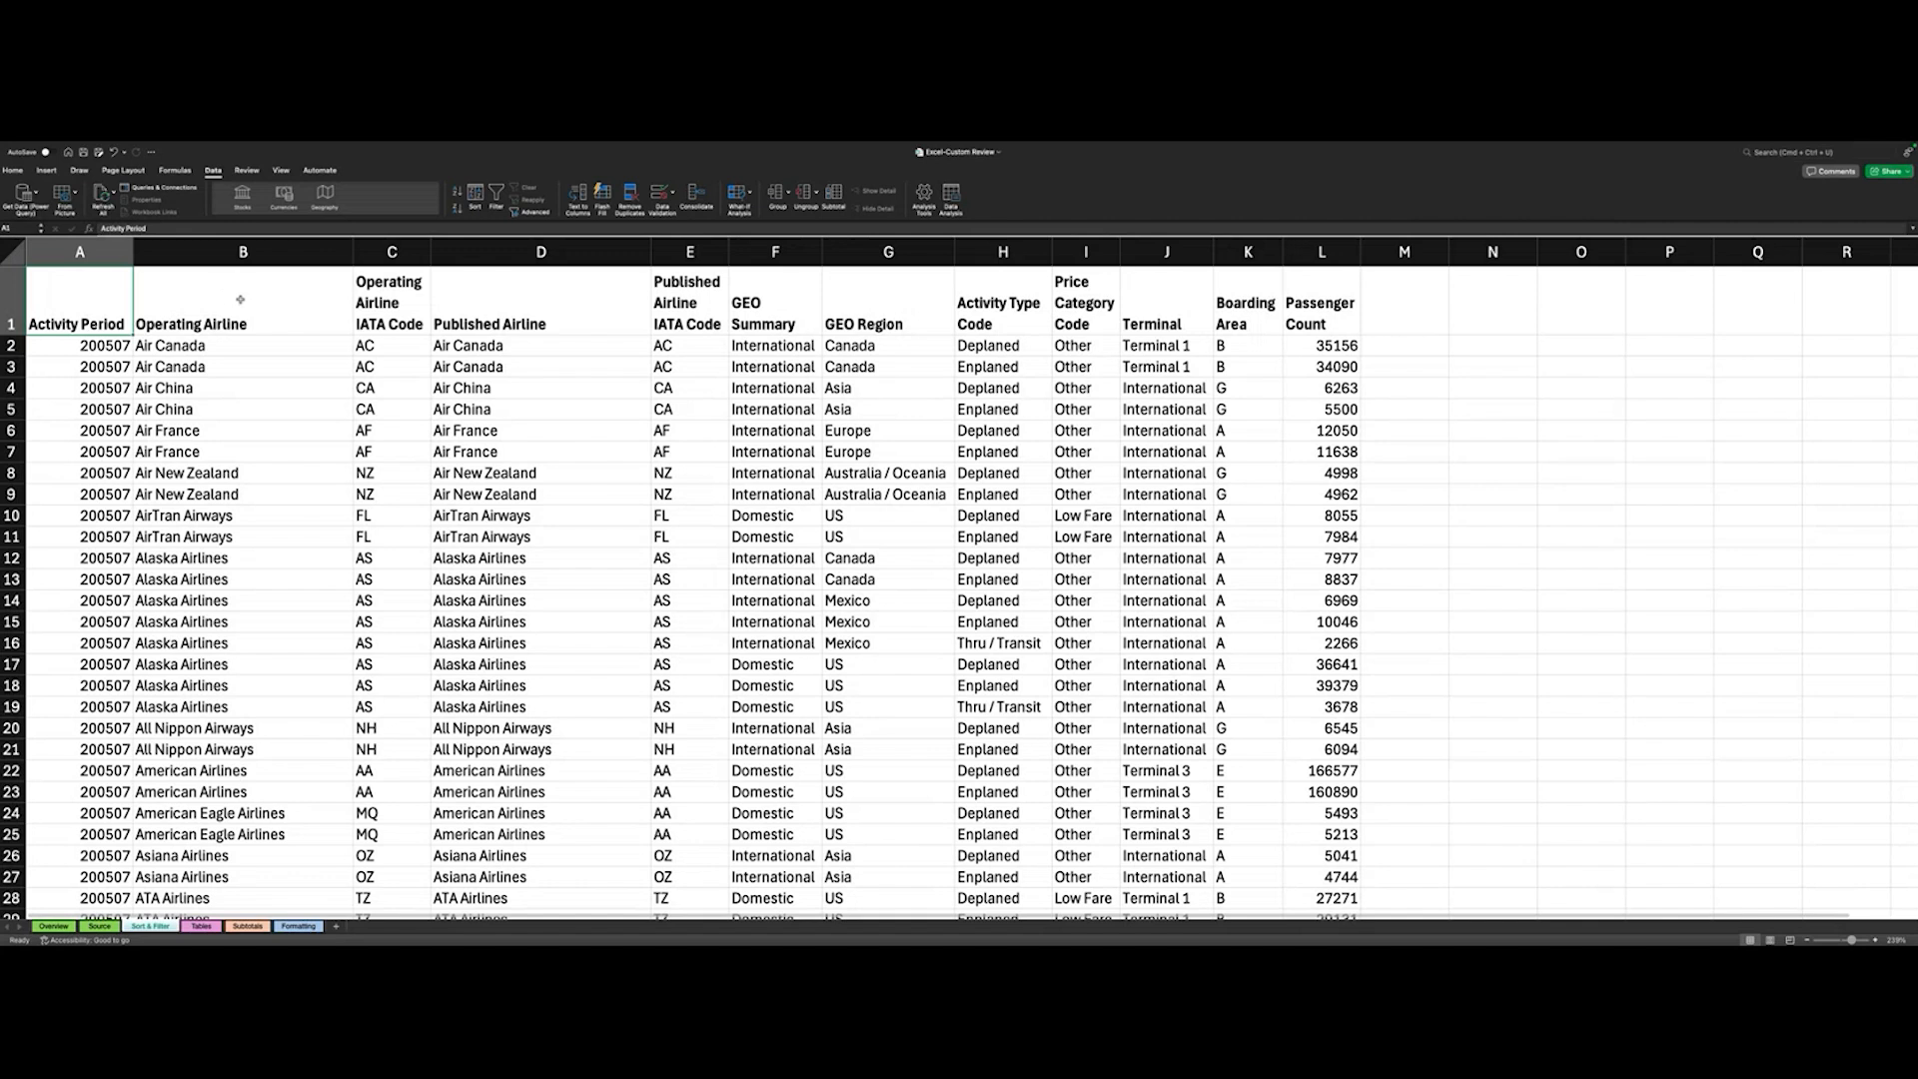
left_click(281, 171)
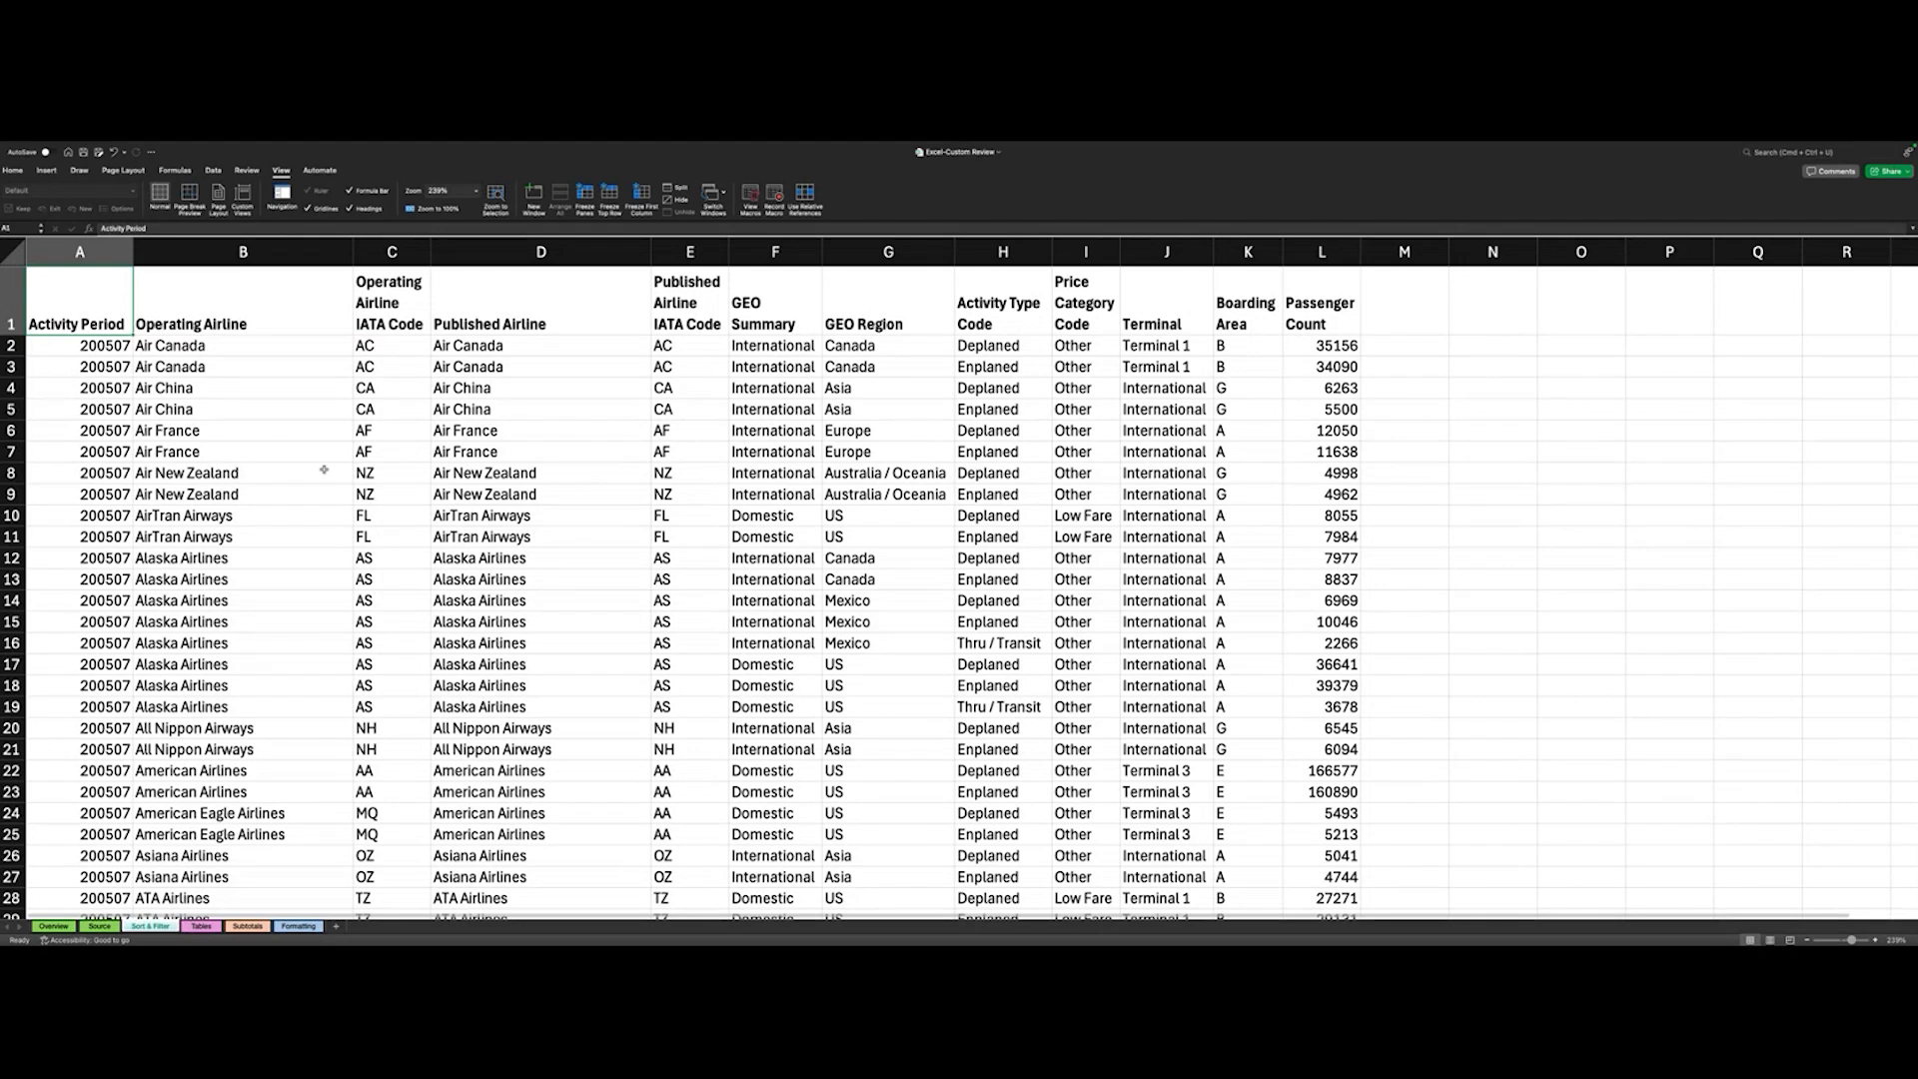
scroll(324, 469, "up", 5)
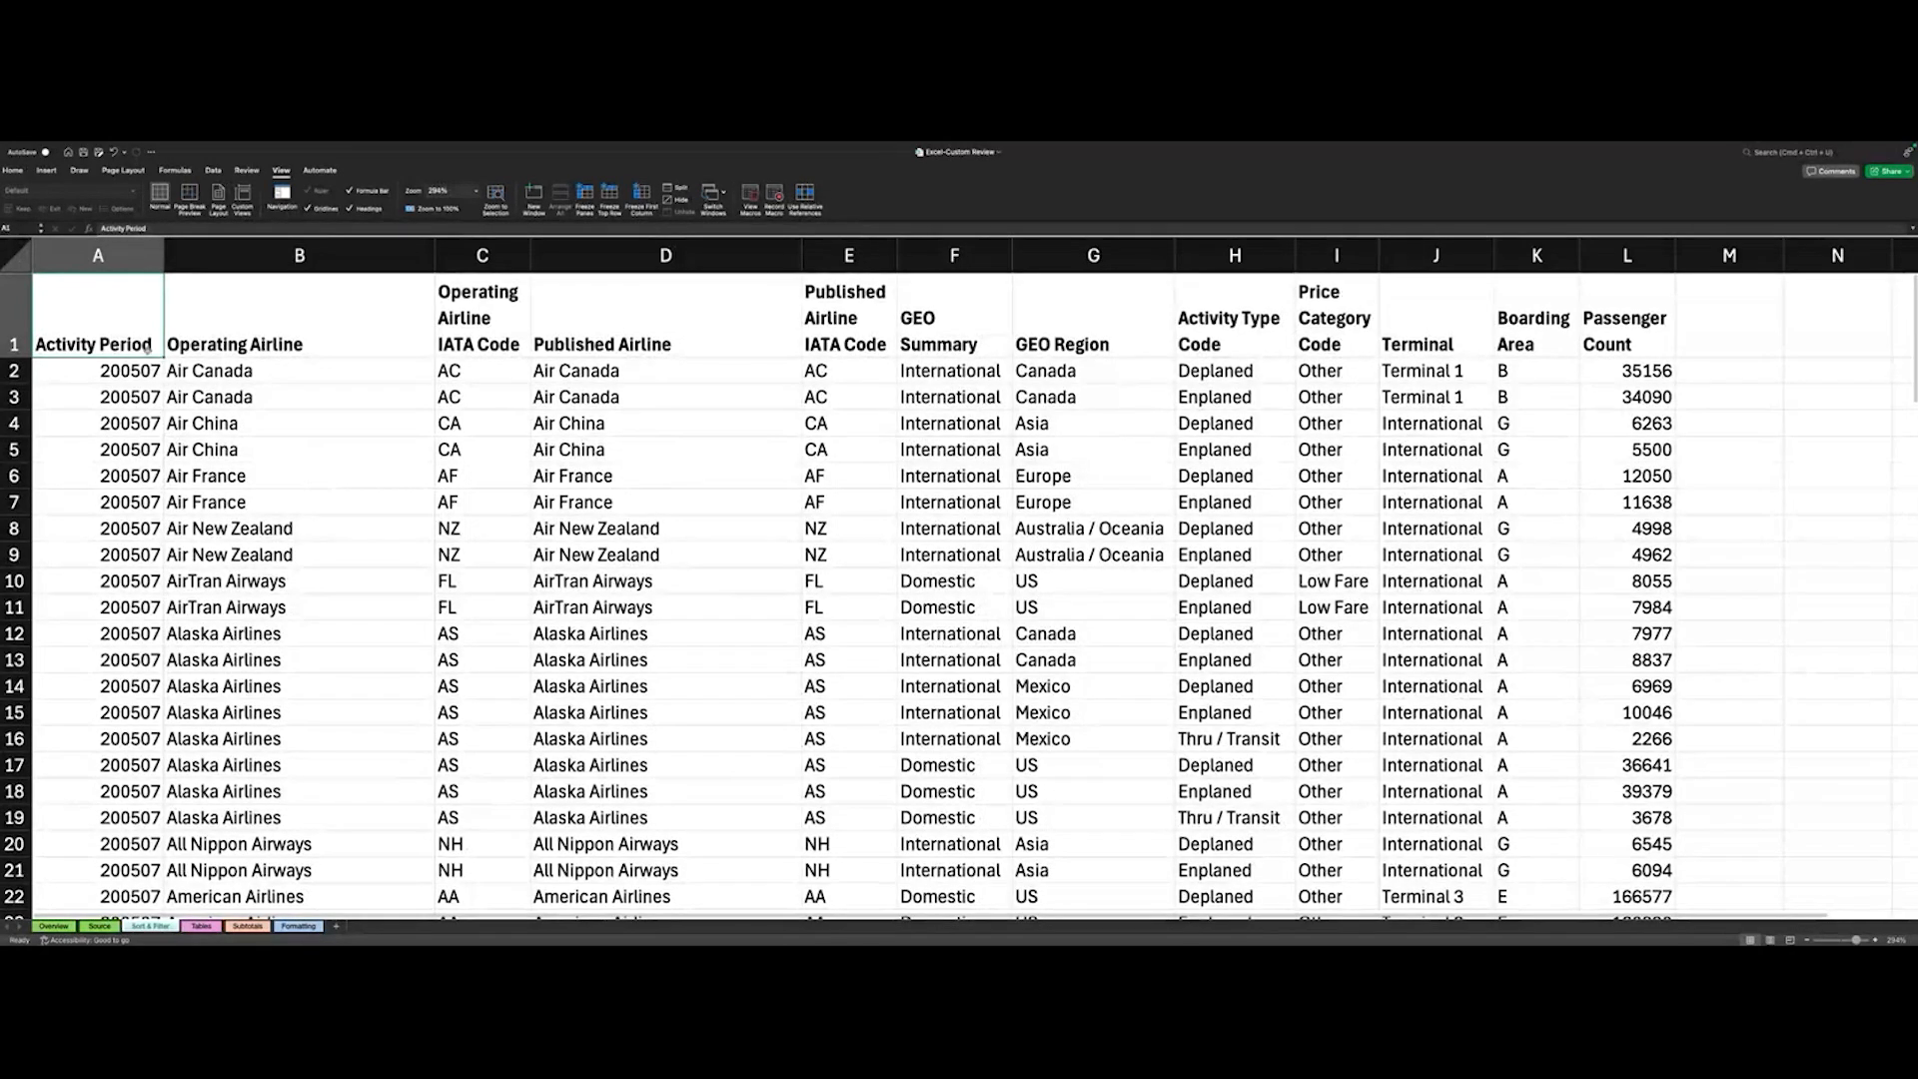
left_click(466, 367)
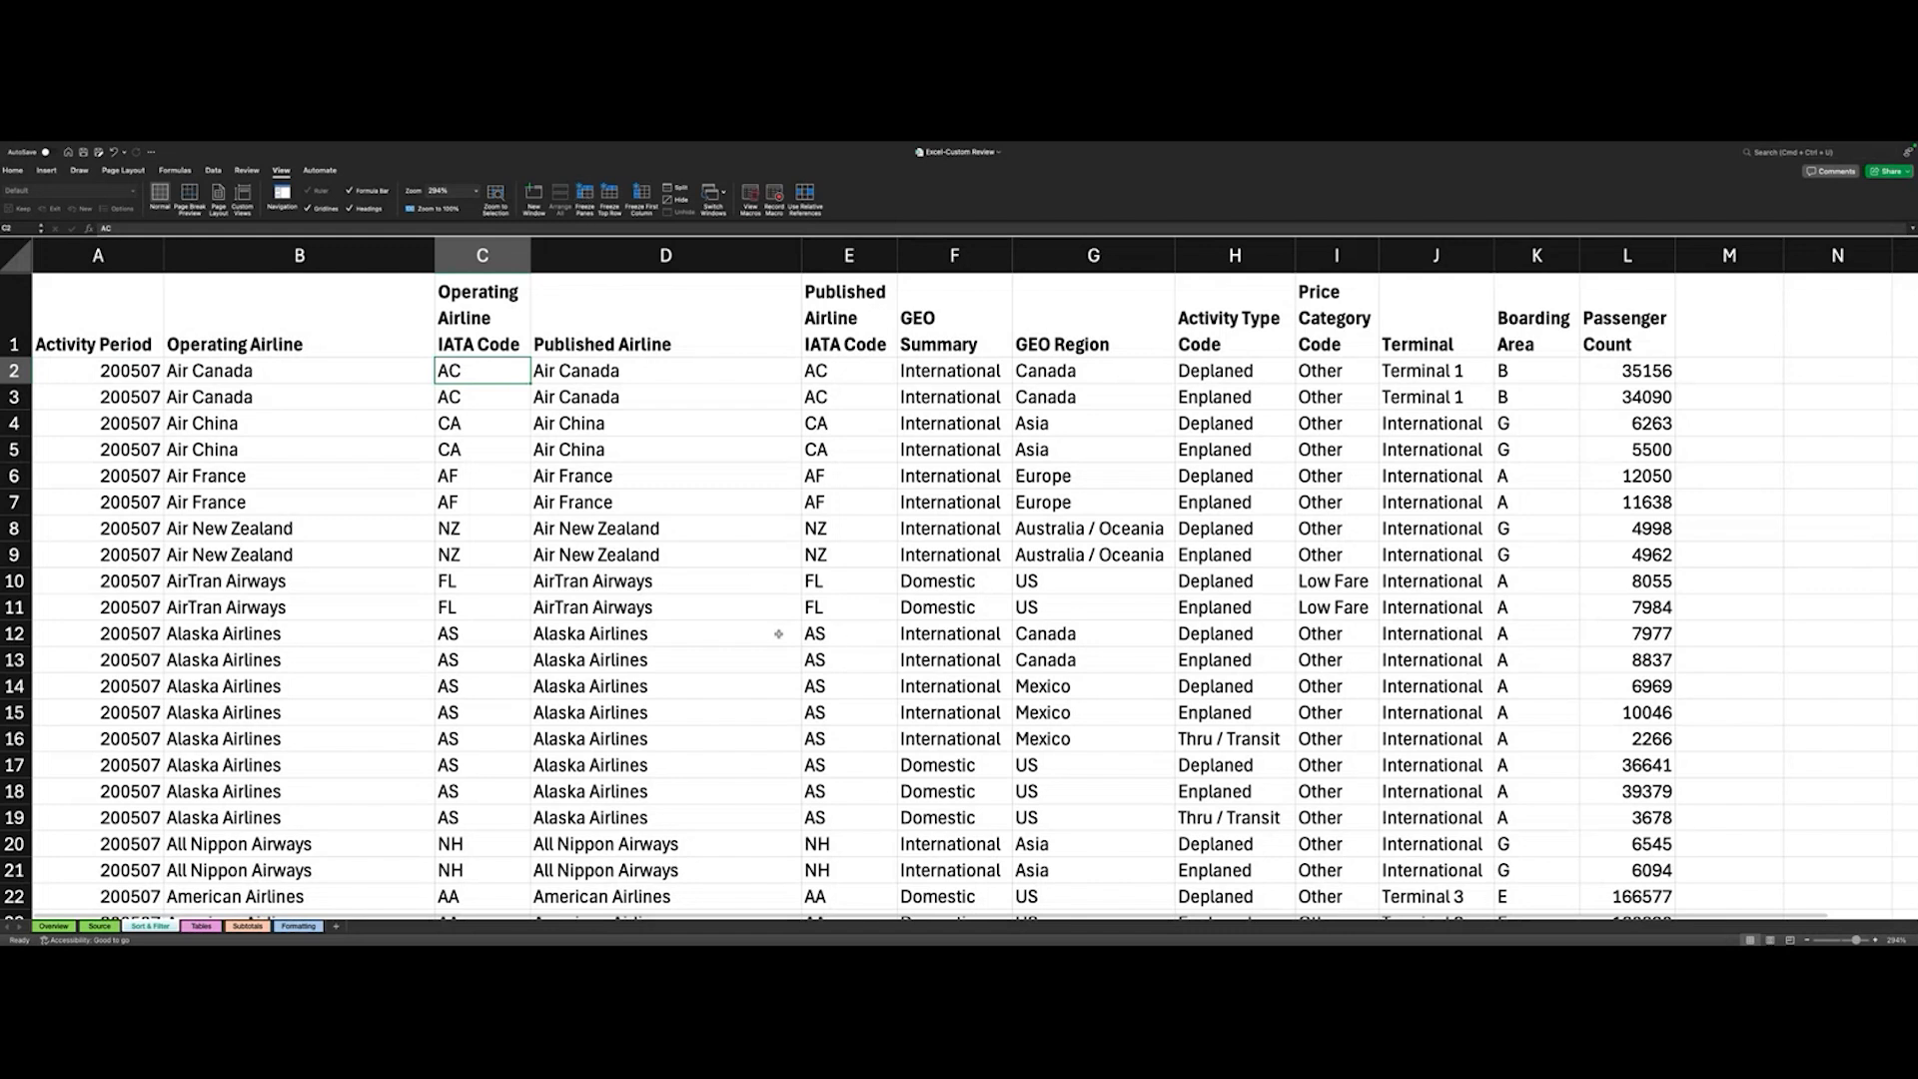
scroll(778, 634, "down", 5)
scroll(779, 635, "up", 5)
scroll(1227, 372, "right", 5)
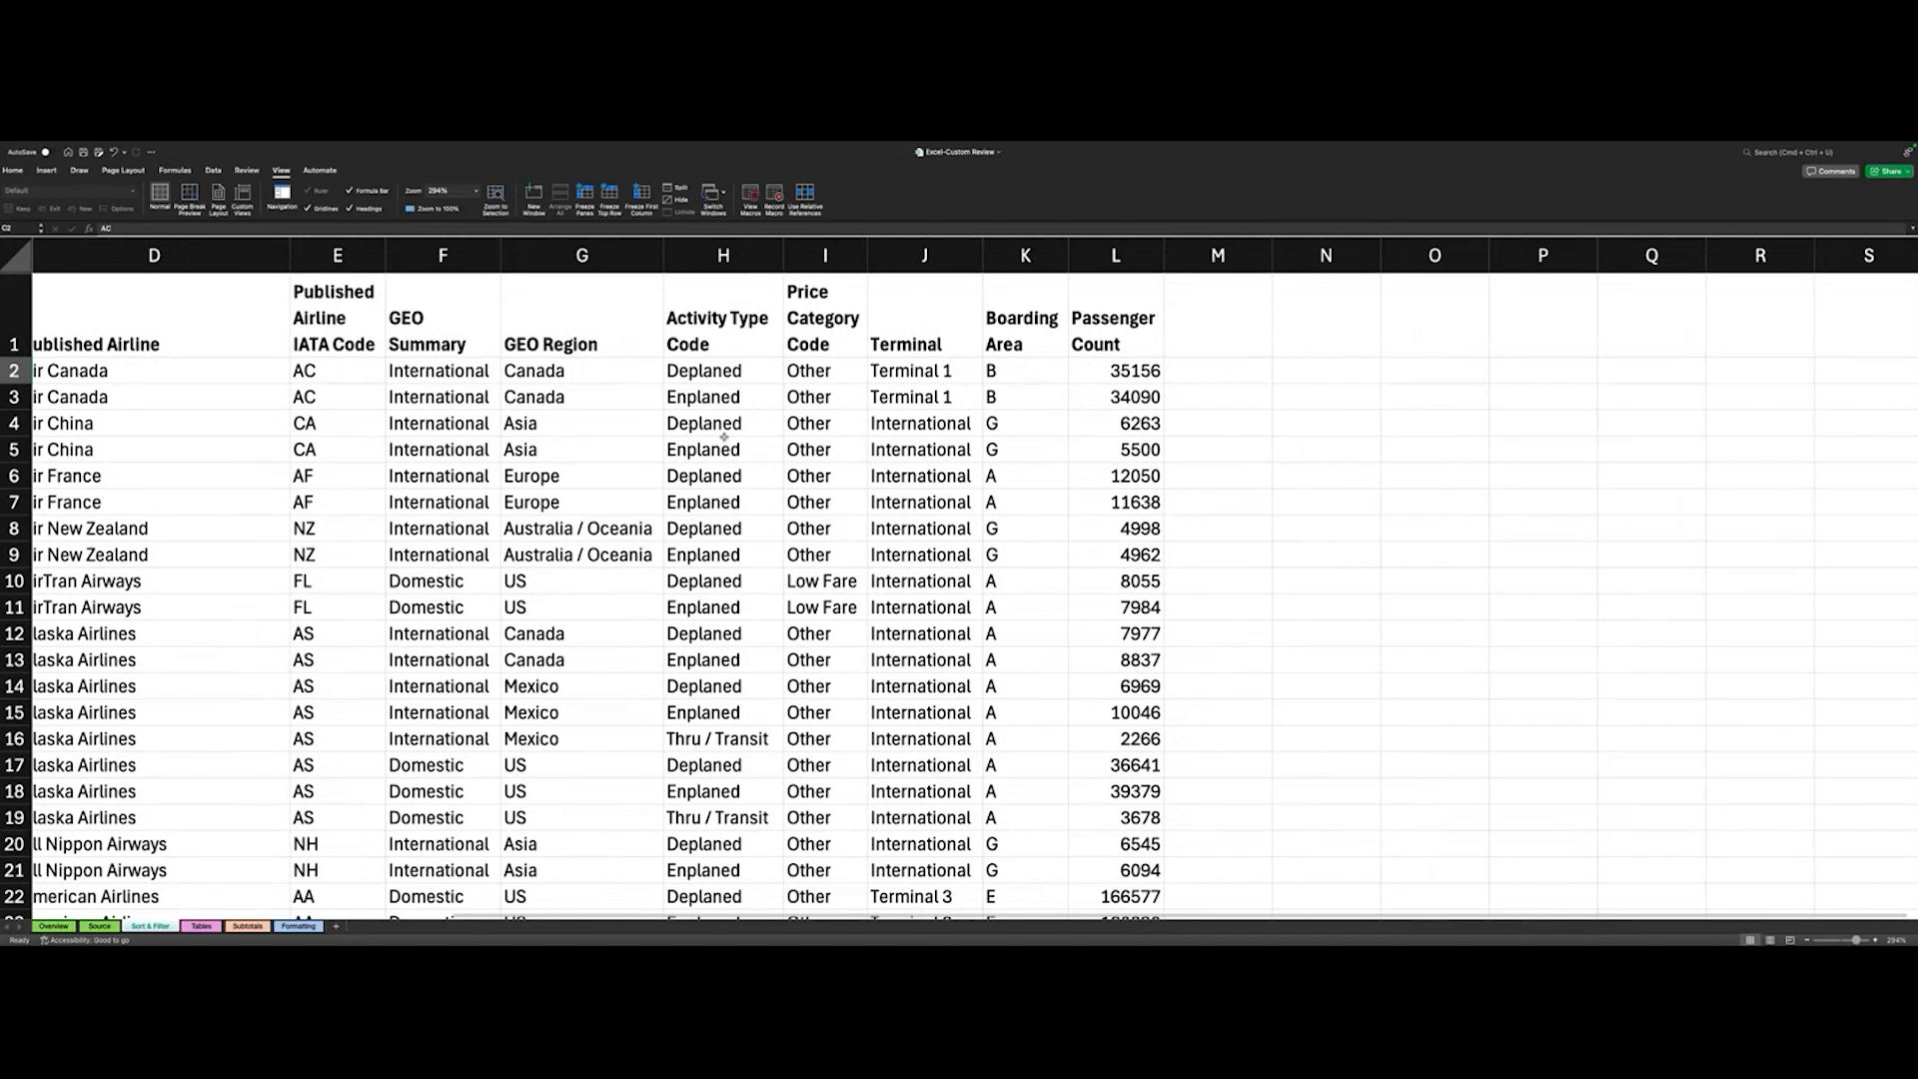
scroll(725, 439, "left", 5)
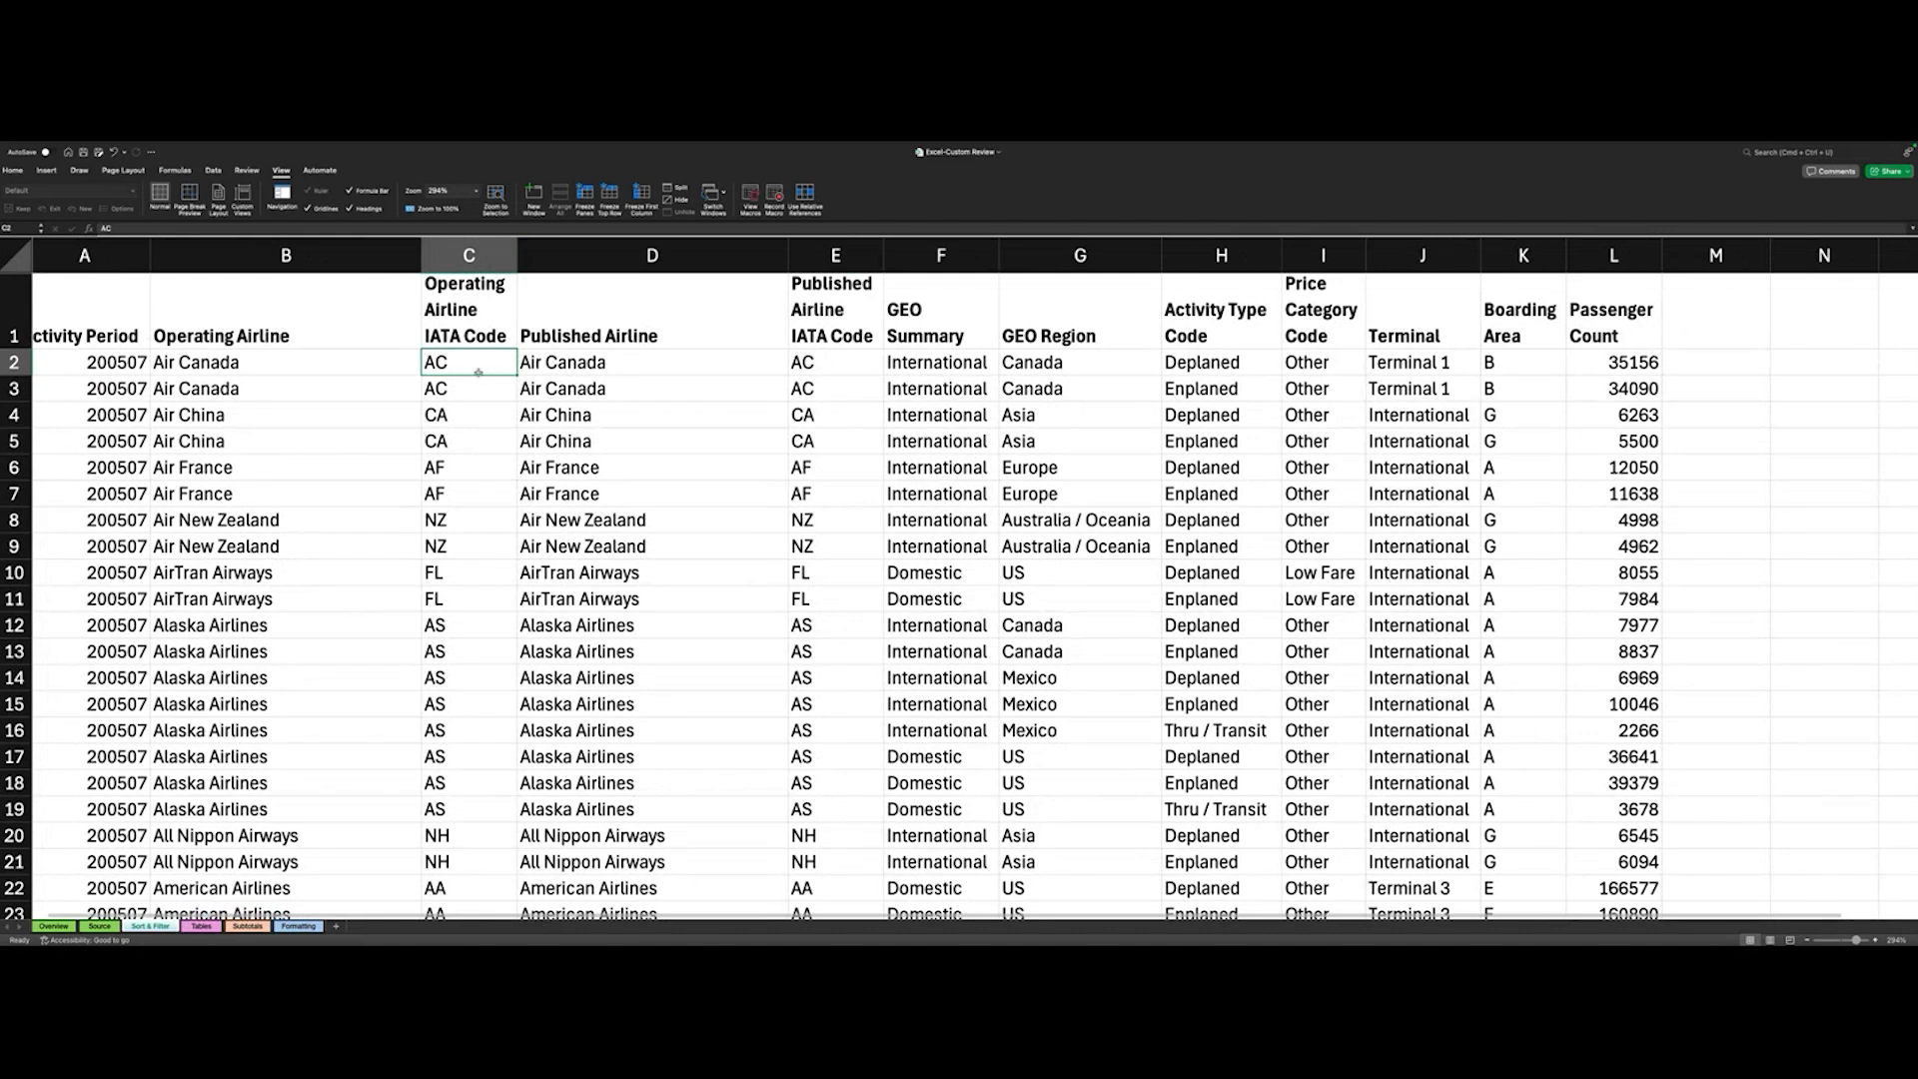
left_click(585, 193)
- Examine how the frozen header row and the Activity Period and Operating Airline columns behave across the airline data
scroll(595, 450, "right", 2)
scroll(595, 450, "left", 2)
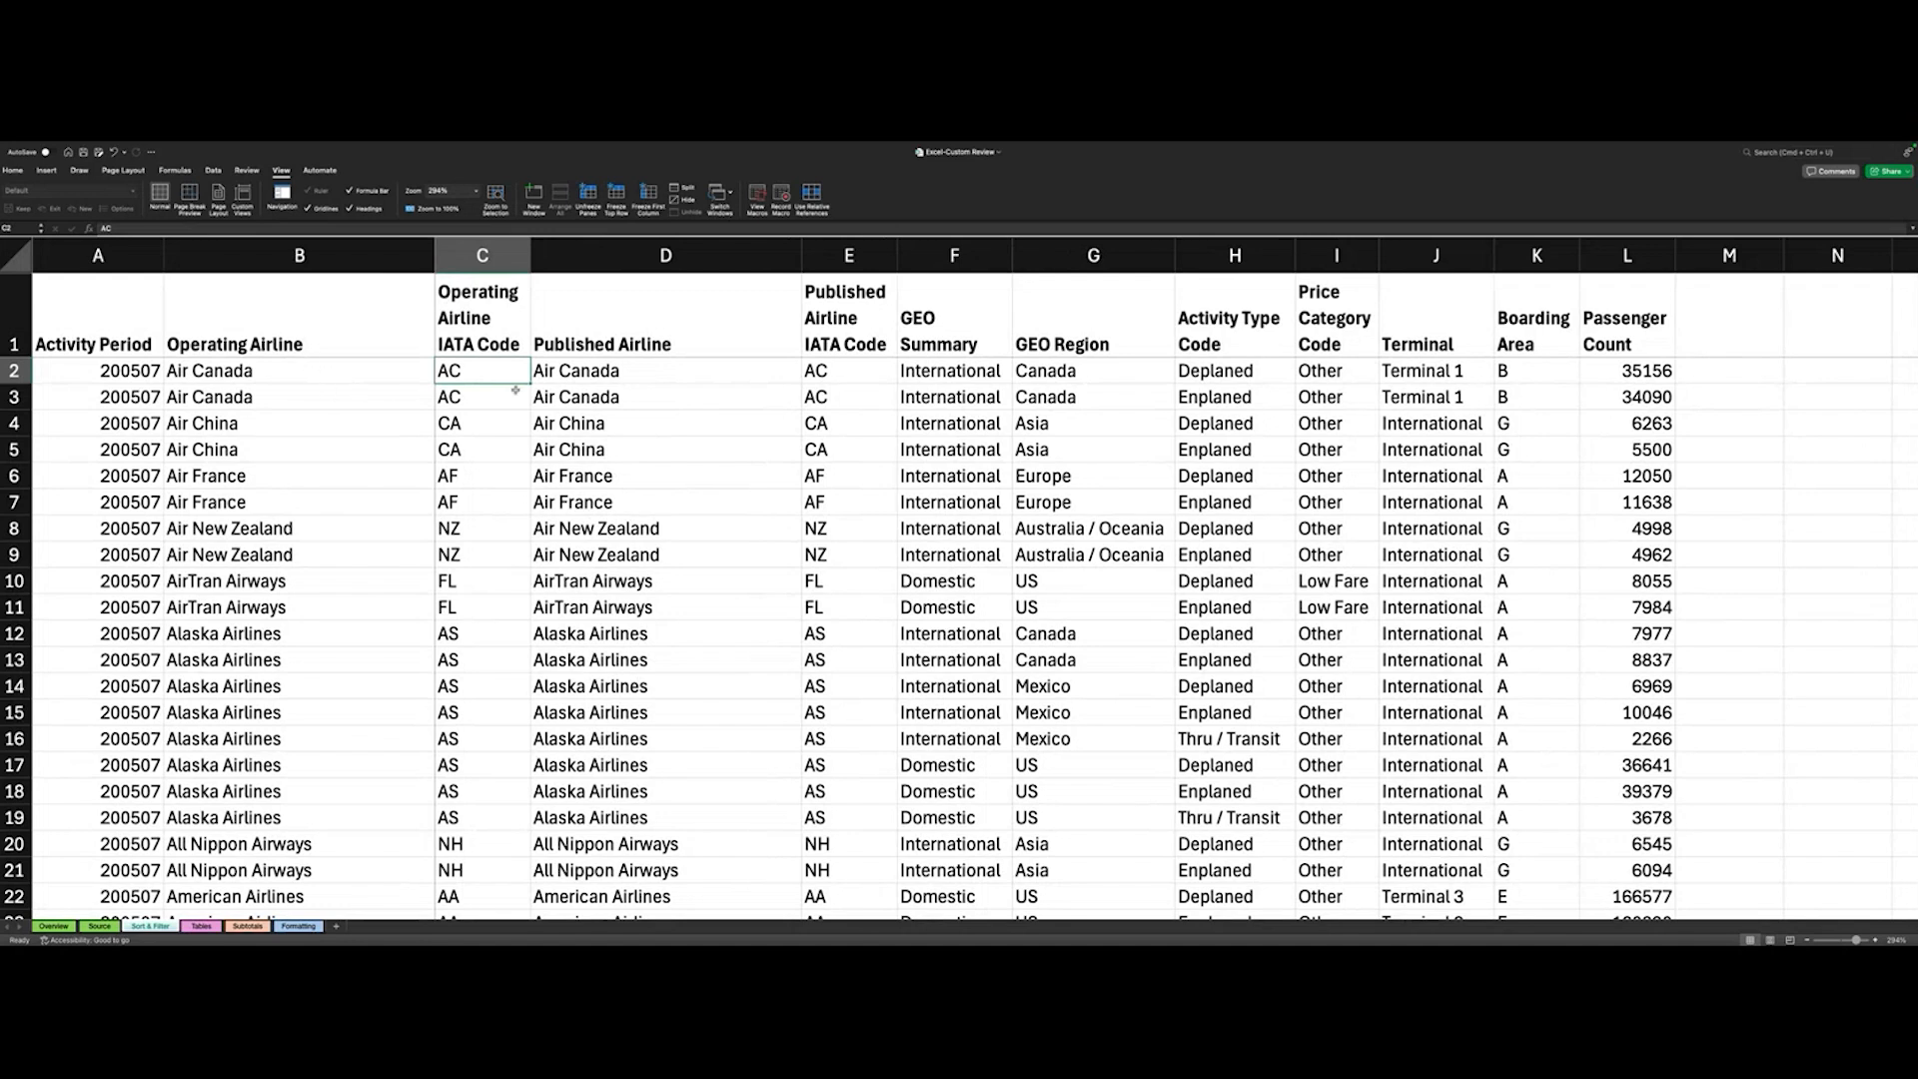
left_click(236, 371)
left_click(144, 368)
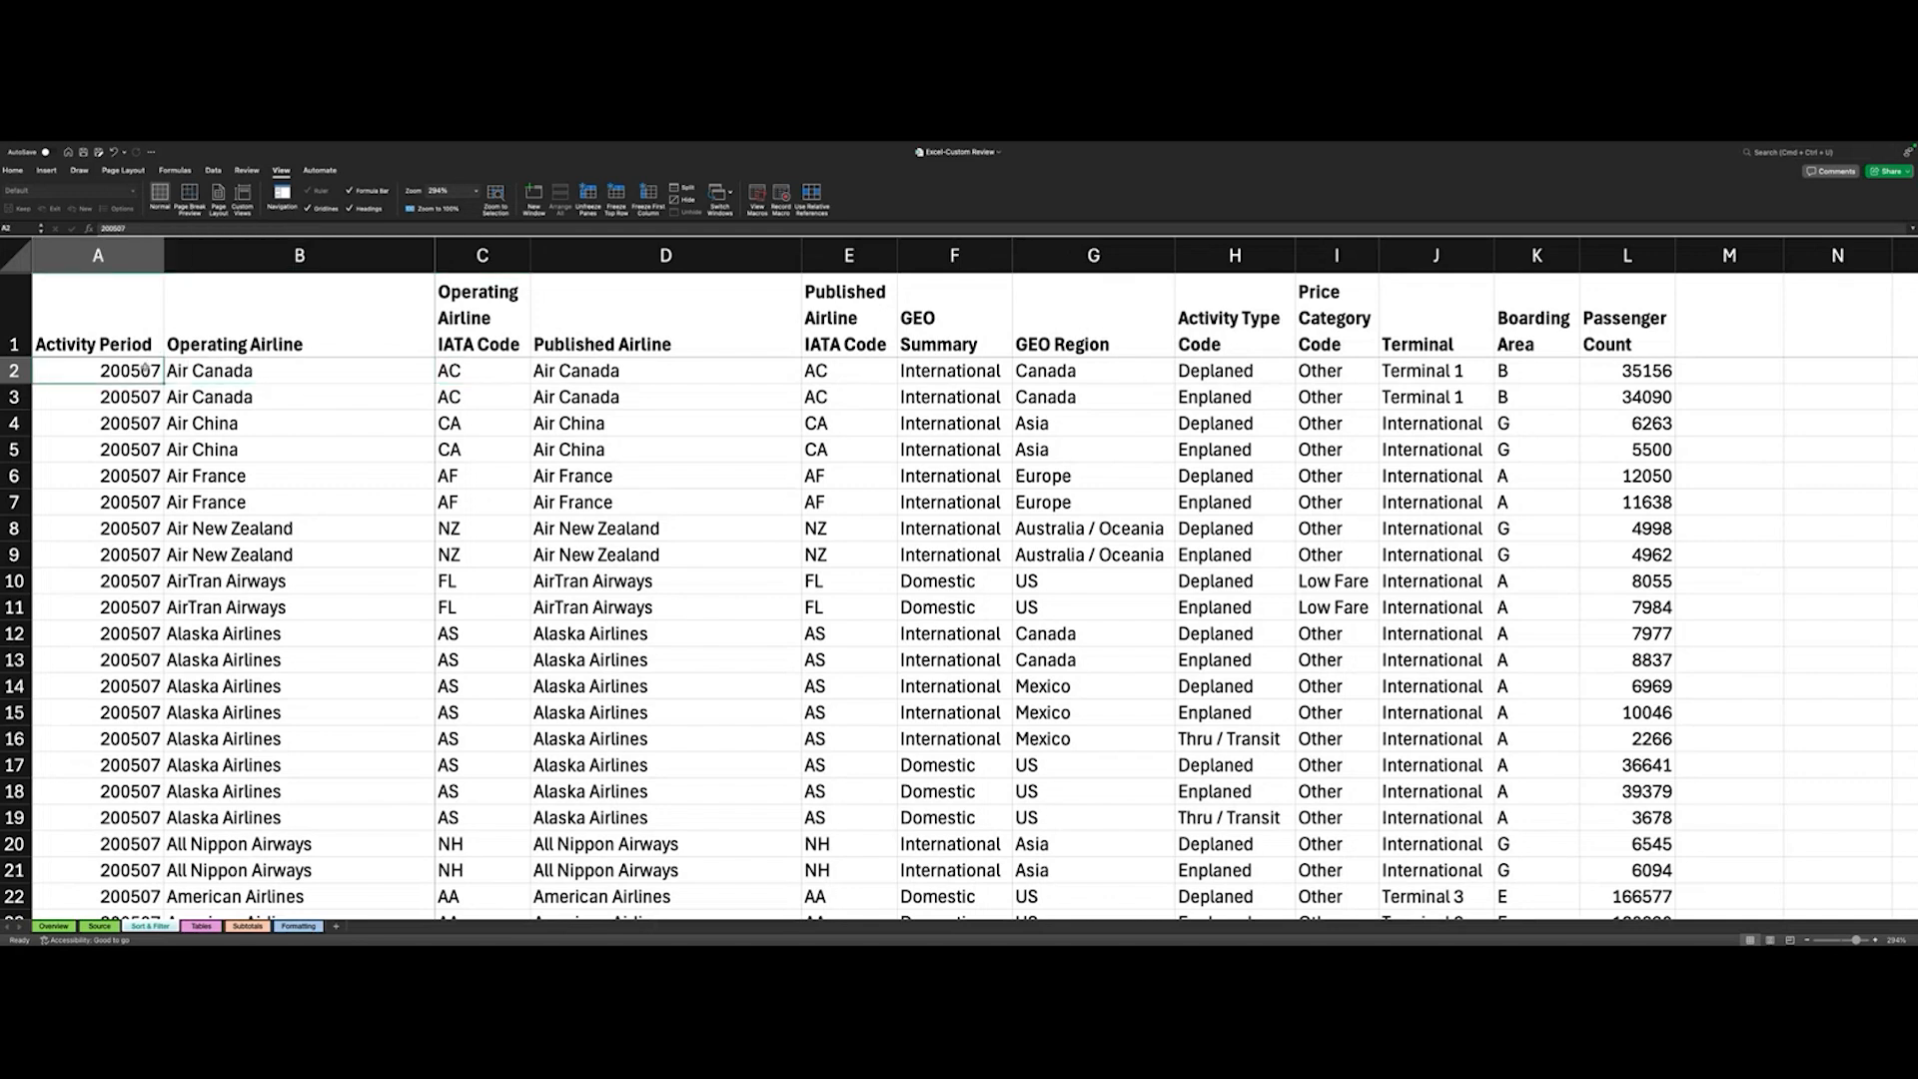
left_click(189, 374)
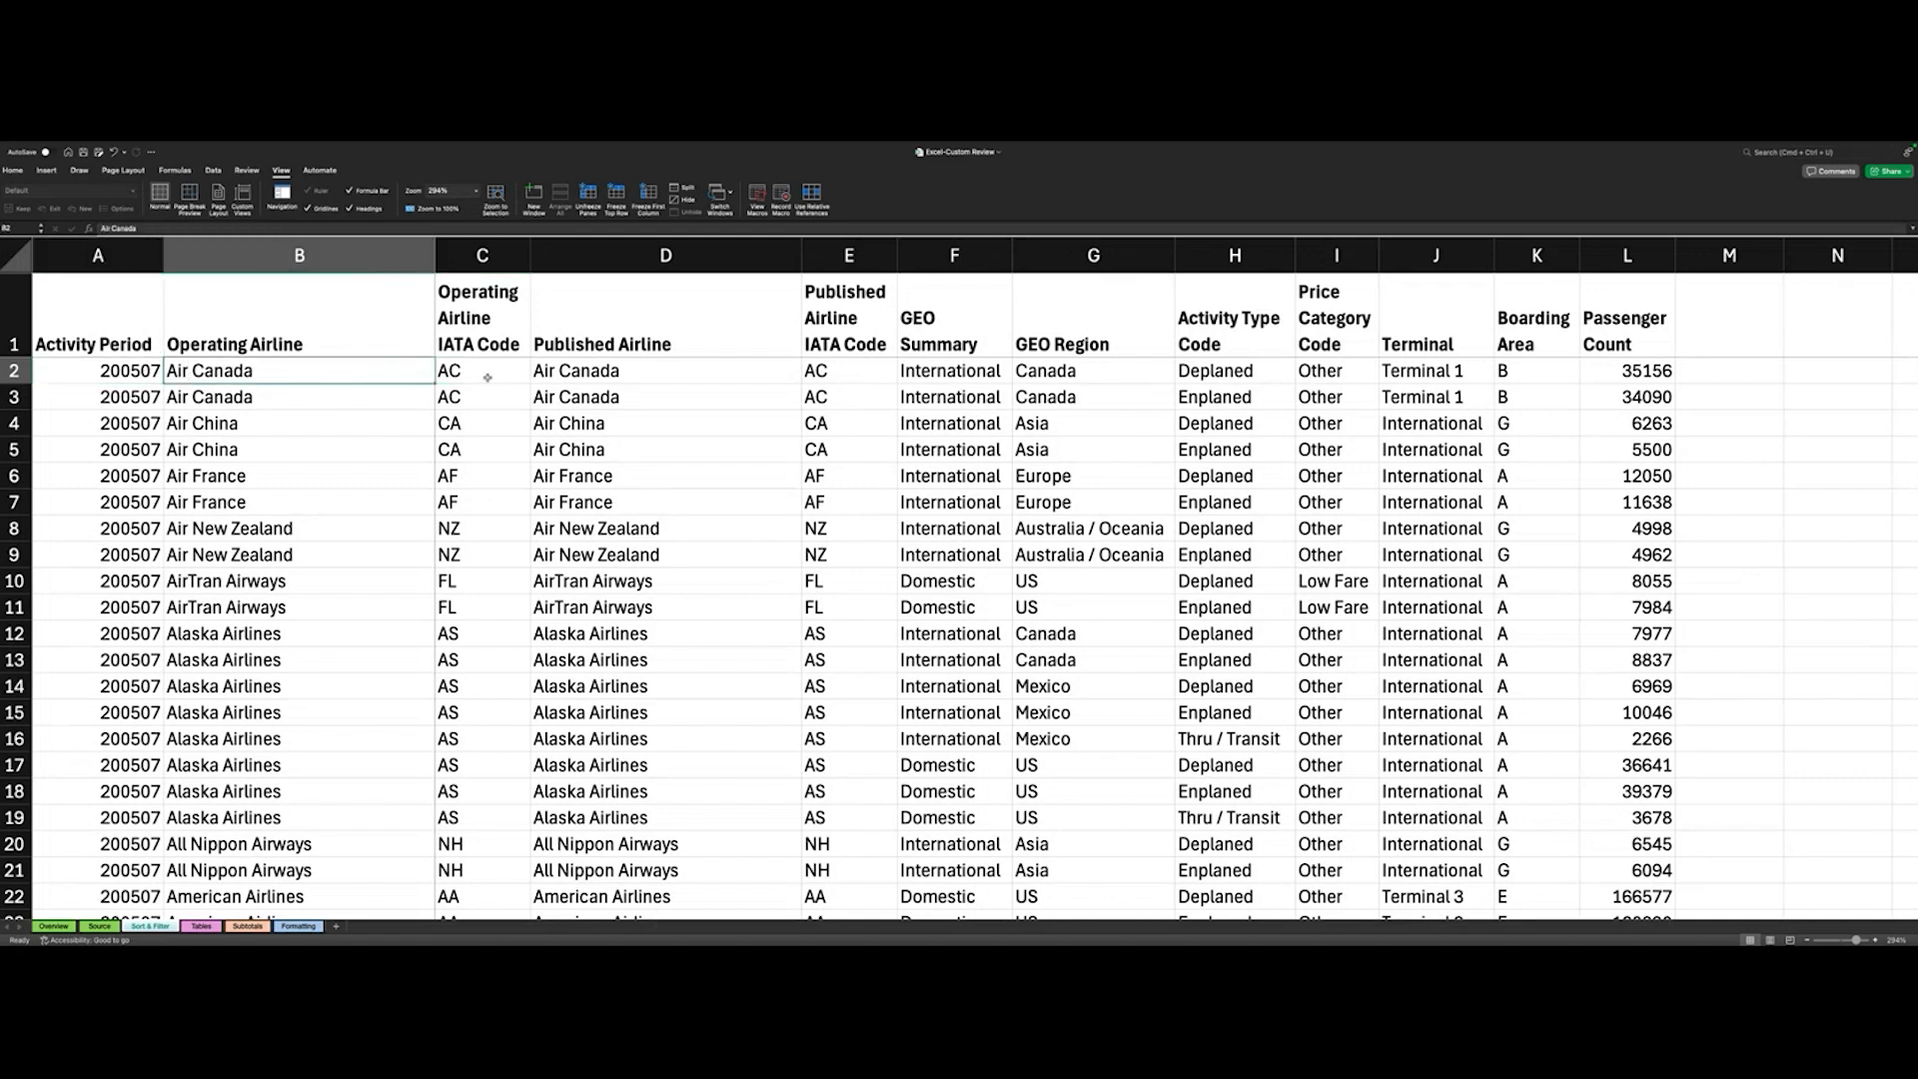
left_click(437, 374)
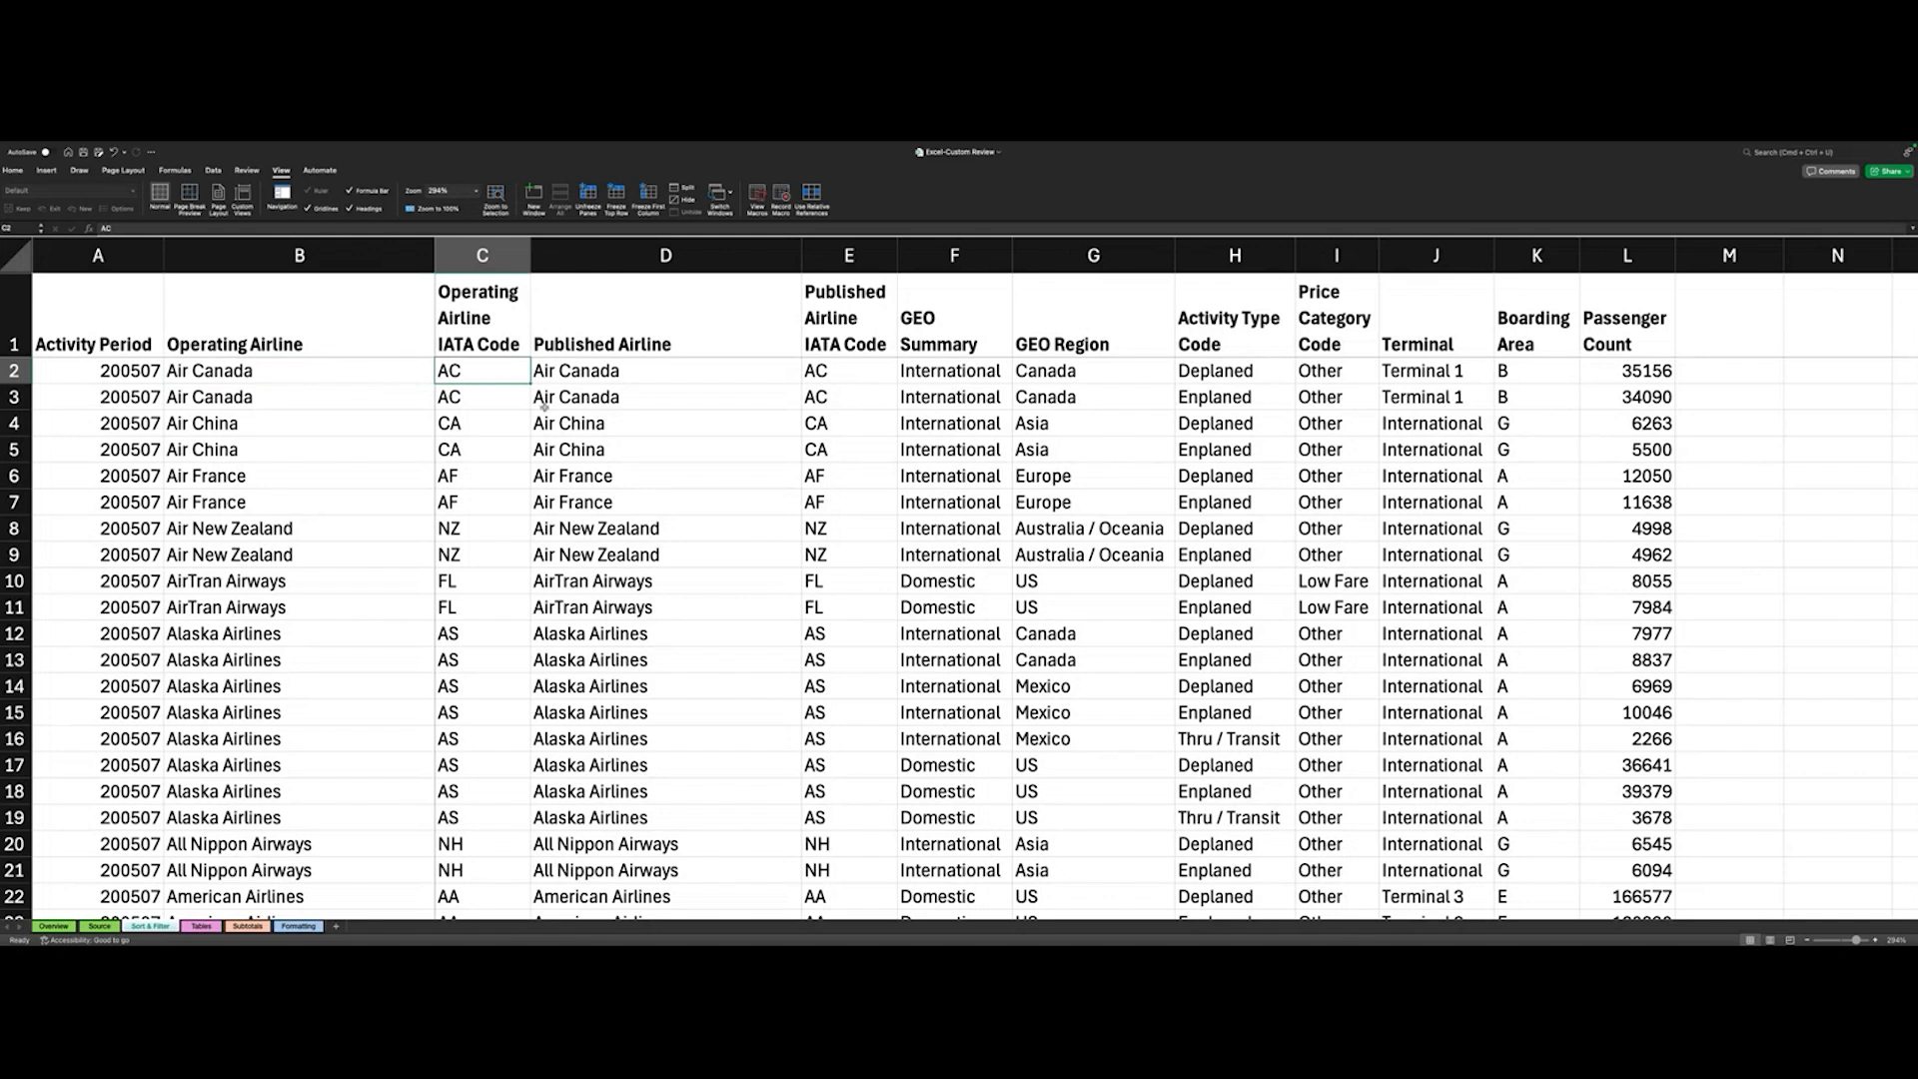
scroll(544, 406, "right", 5)
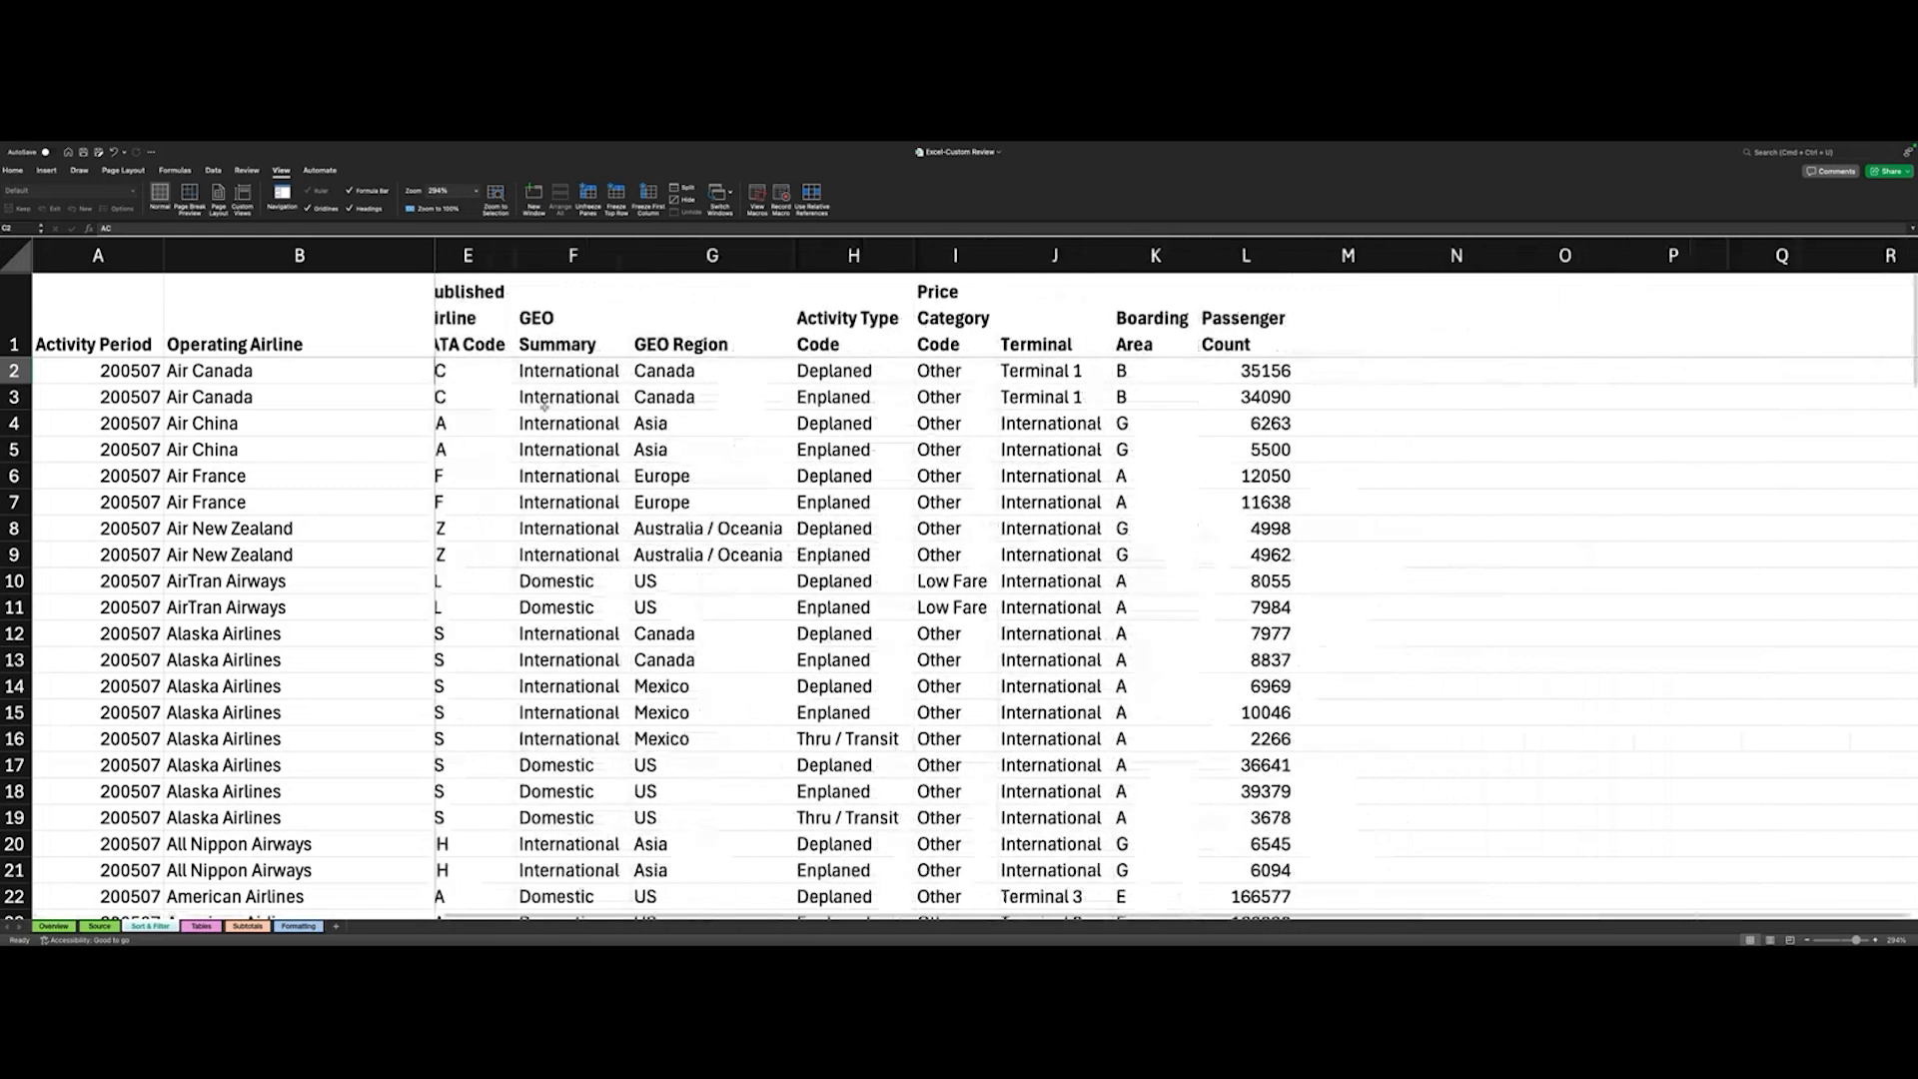
scroll(544, 405, "right", 8)
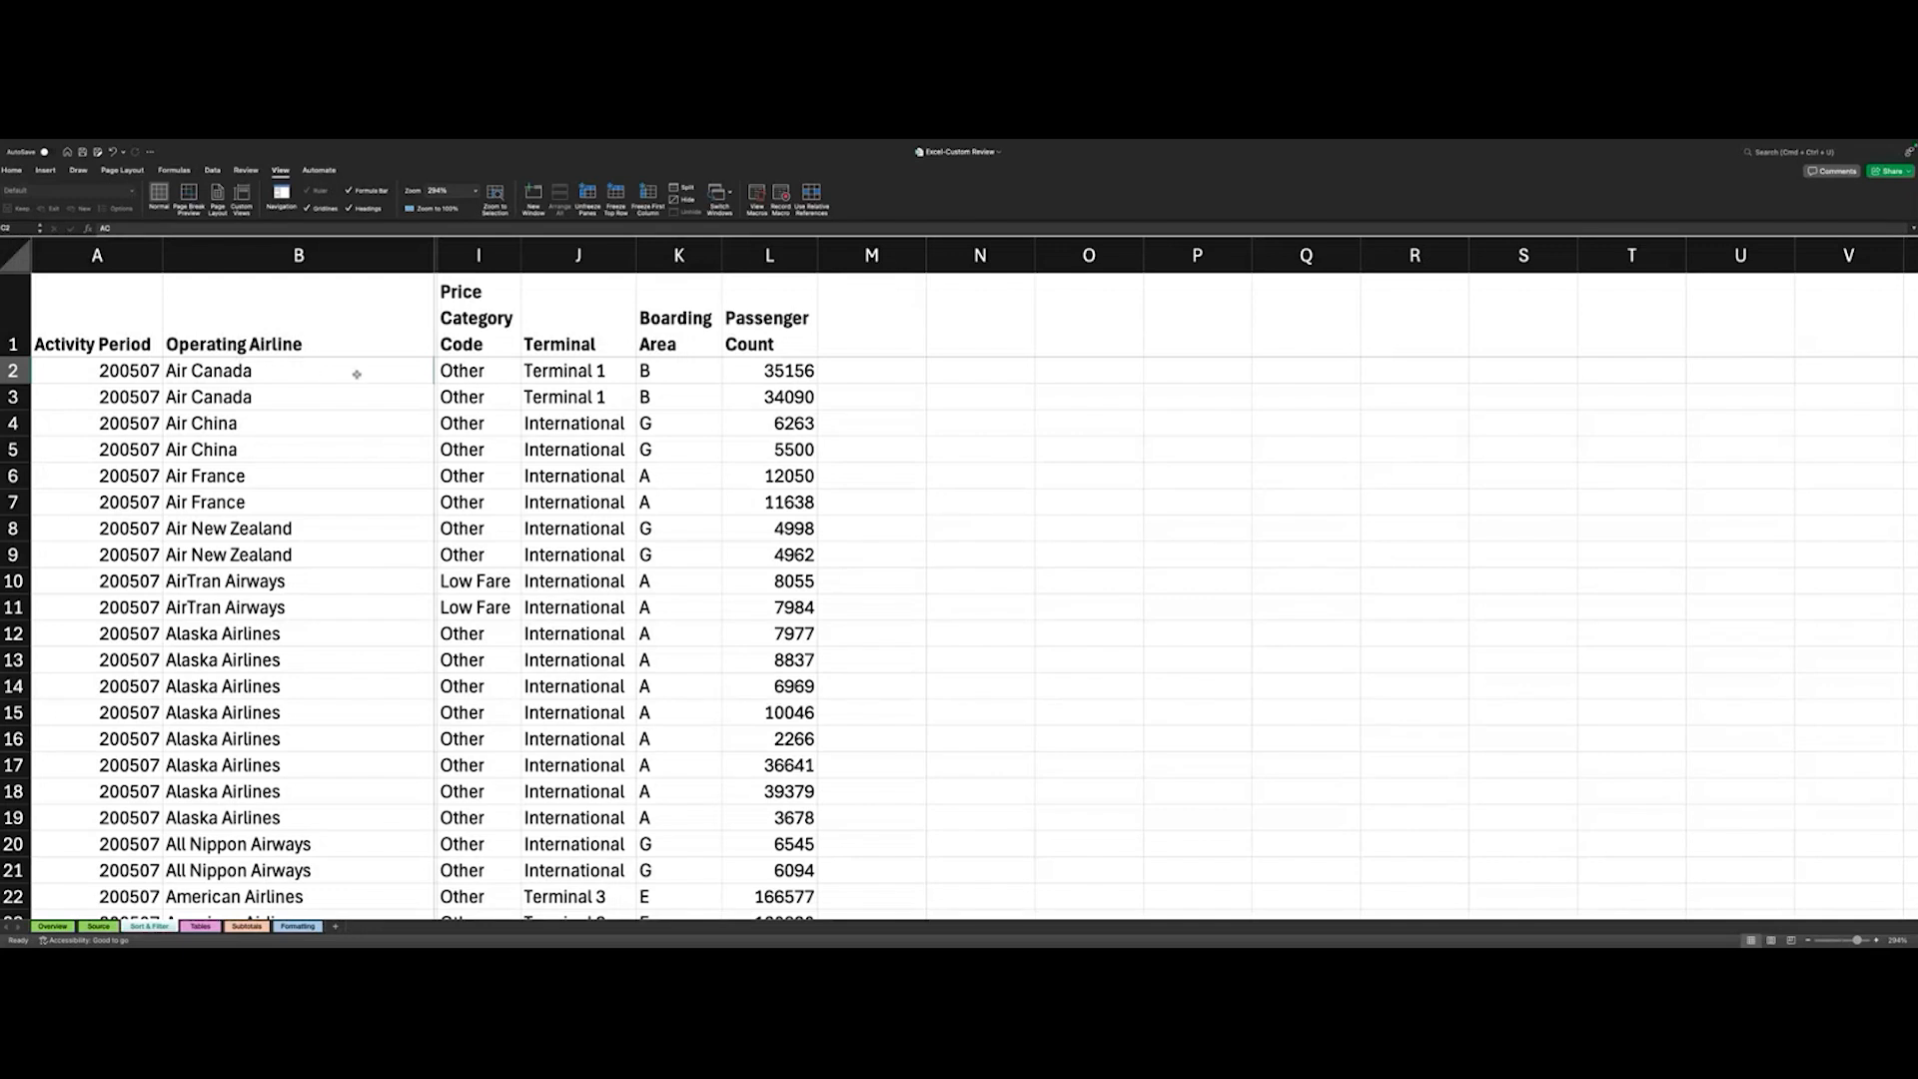
scroll(623, 489, "left", 8)
scroll(623, 489, "down", 1)
scroll(623, 489, "right", 1)
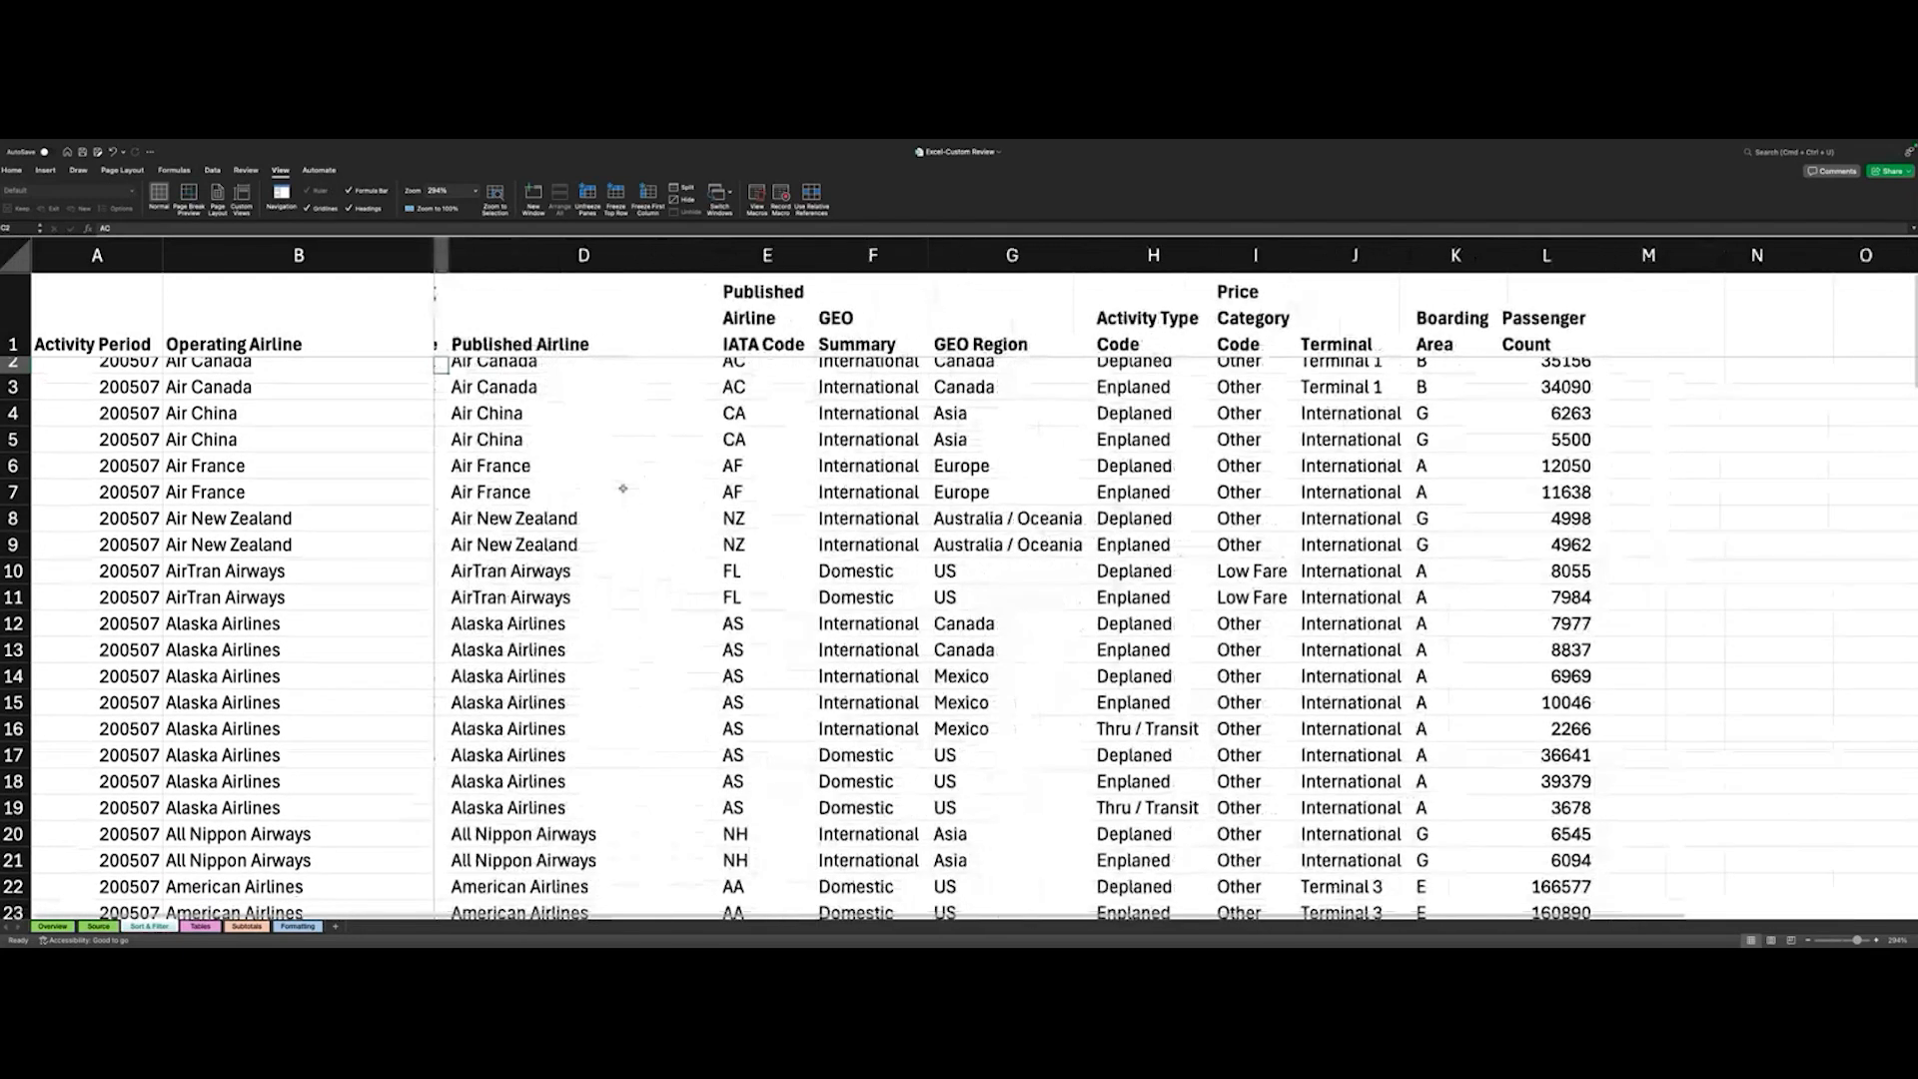
- Examine the columns from Published Airline through Passenger Count alongside the frozen columns A and B
scroll(624, 489, "up", 1)
scroll(623, 488, "left", 1)
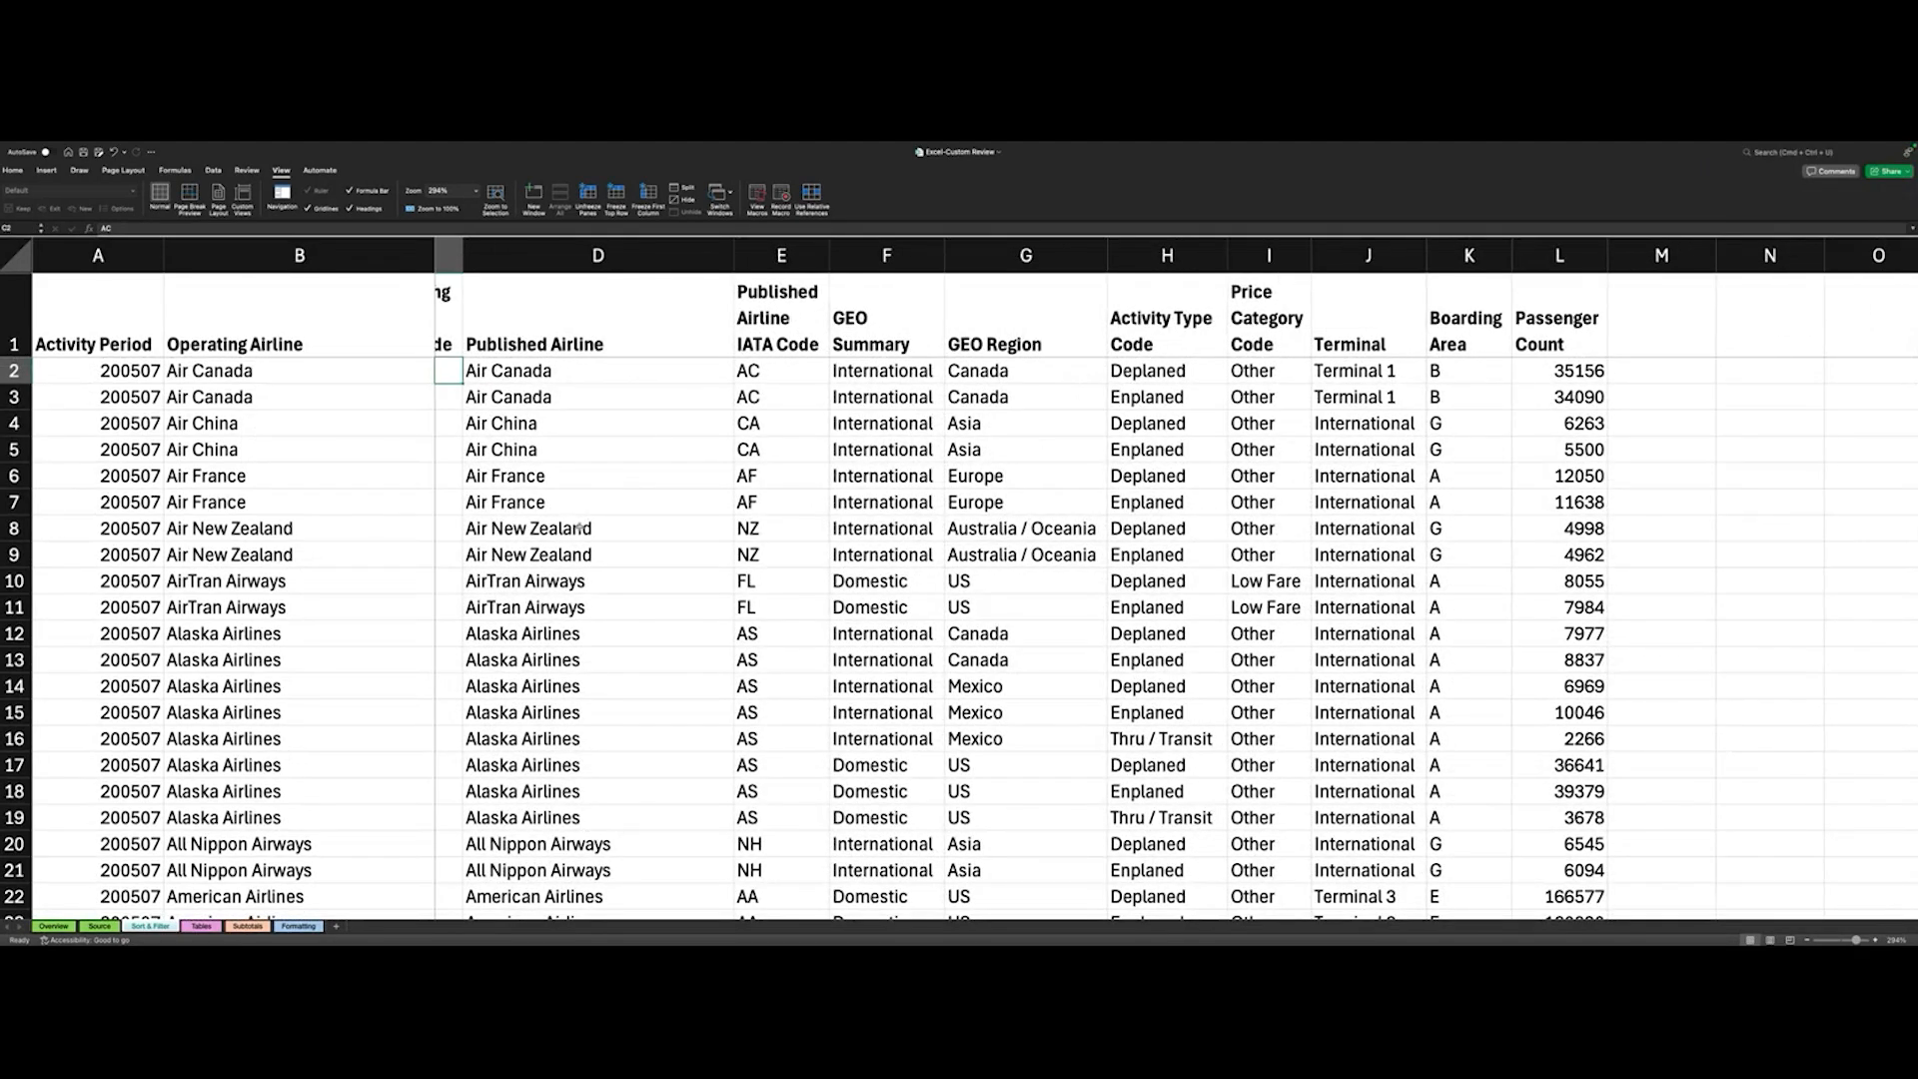
scroll(579, 527, "right", 5)
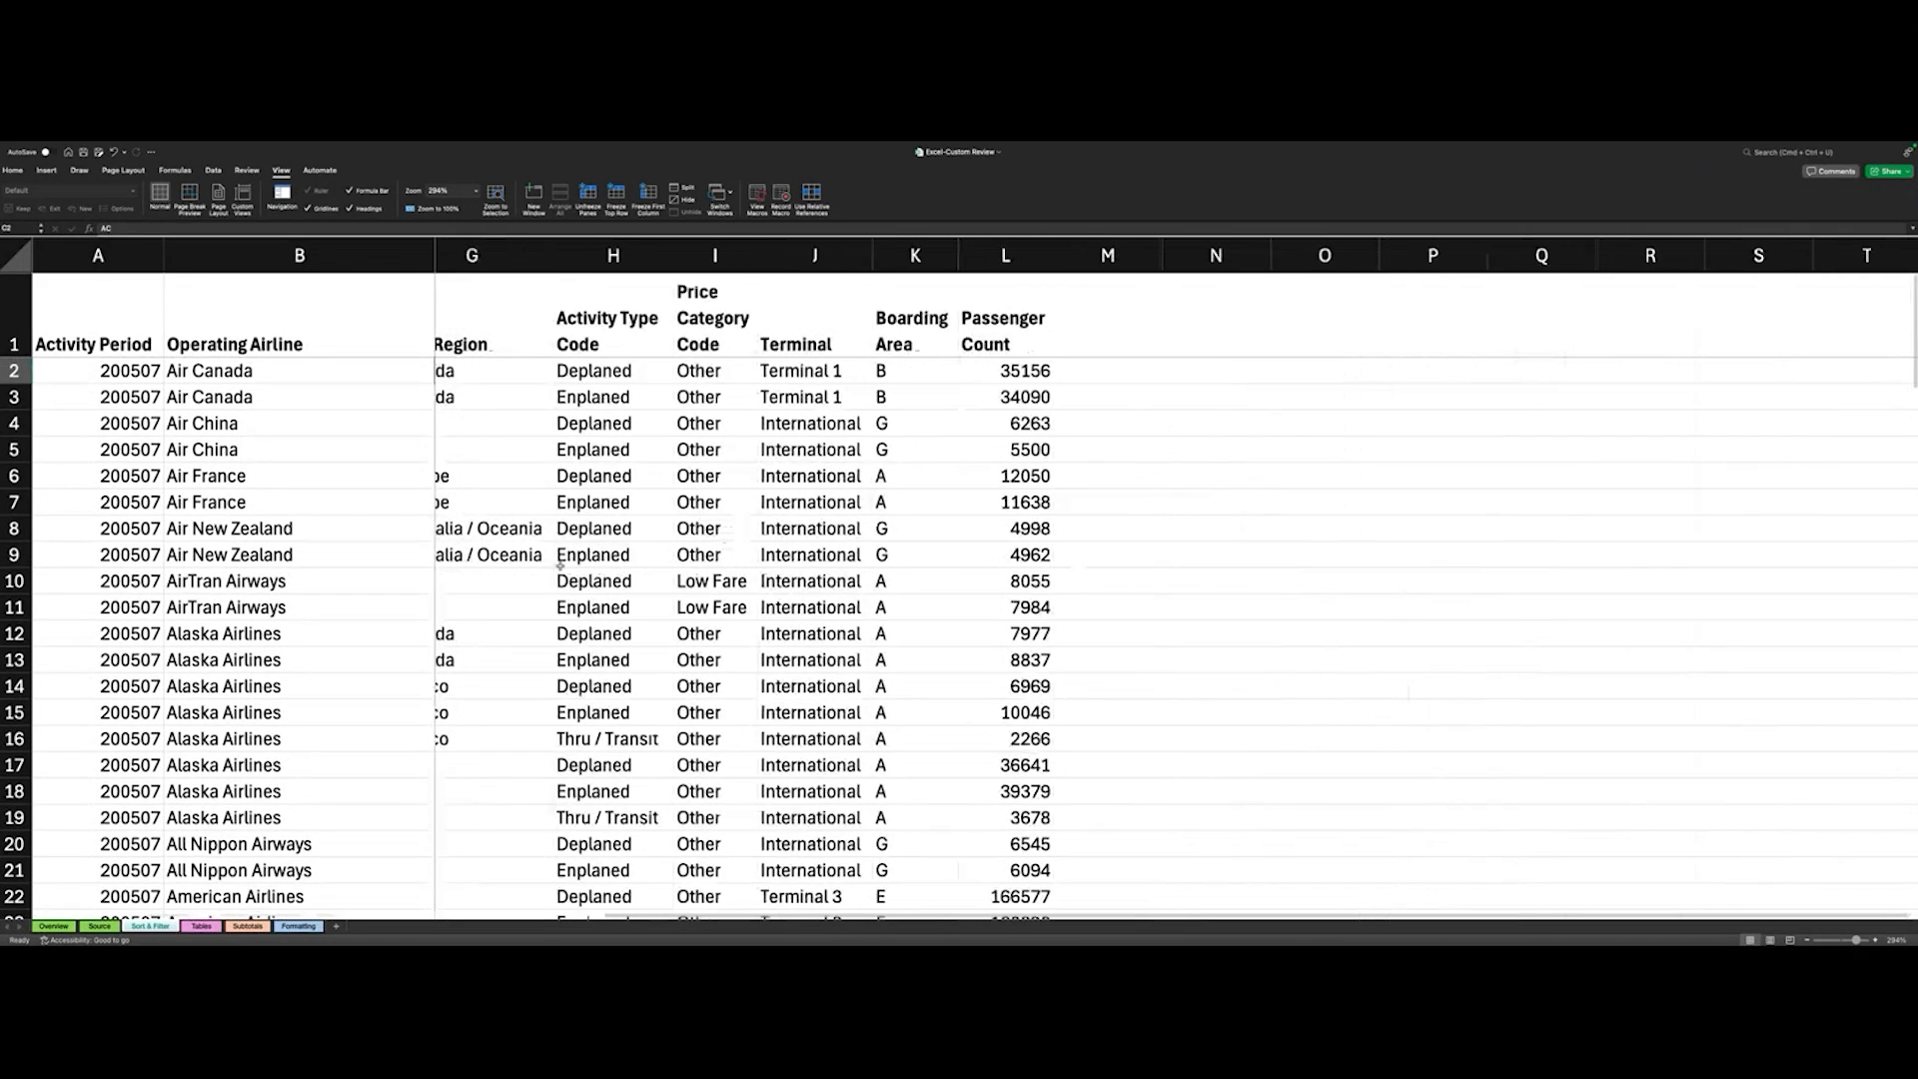
scroll(560, 565, "right", 1)
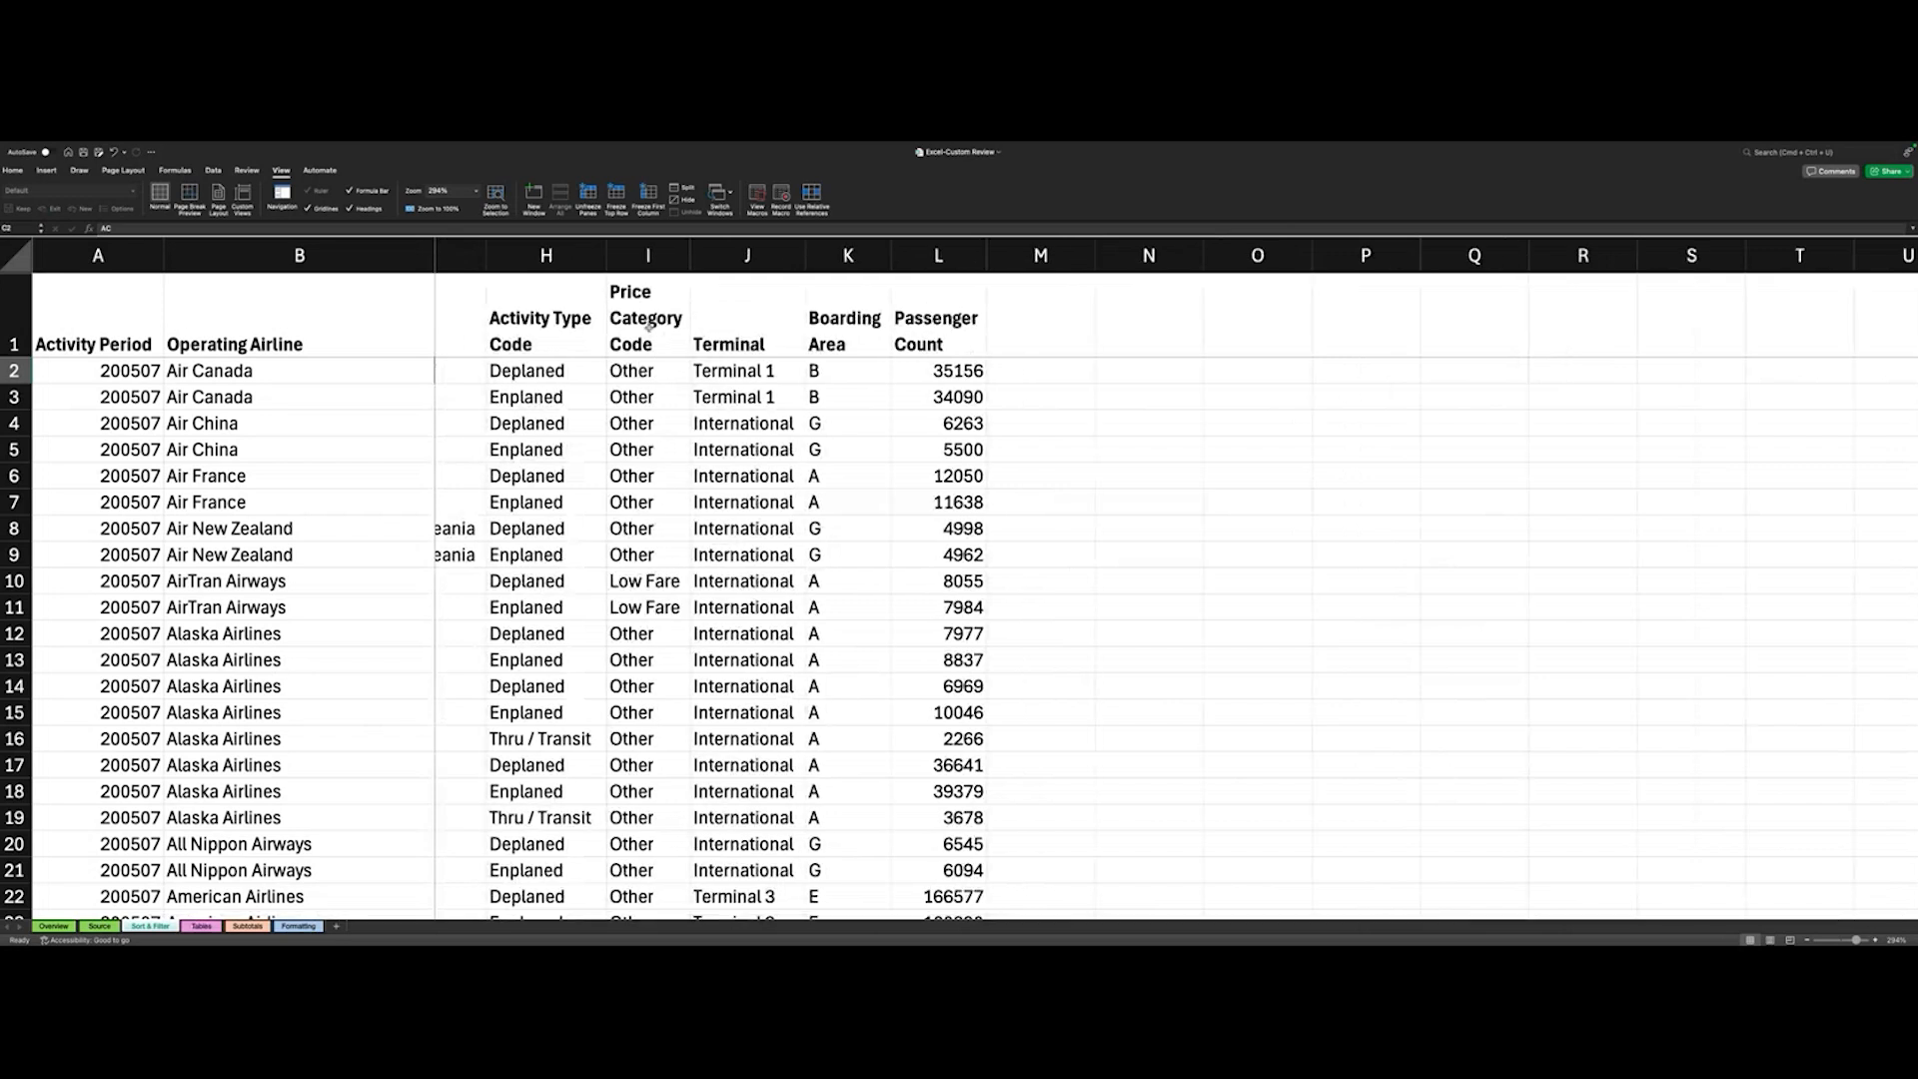
scroll(649, 330, "right", 2)
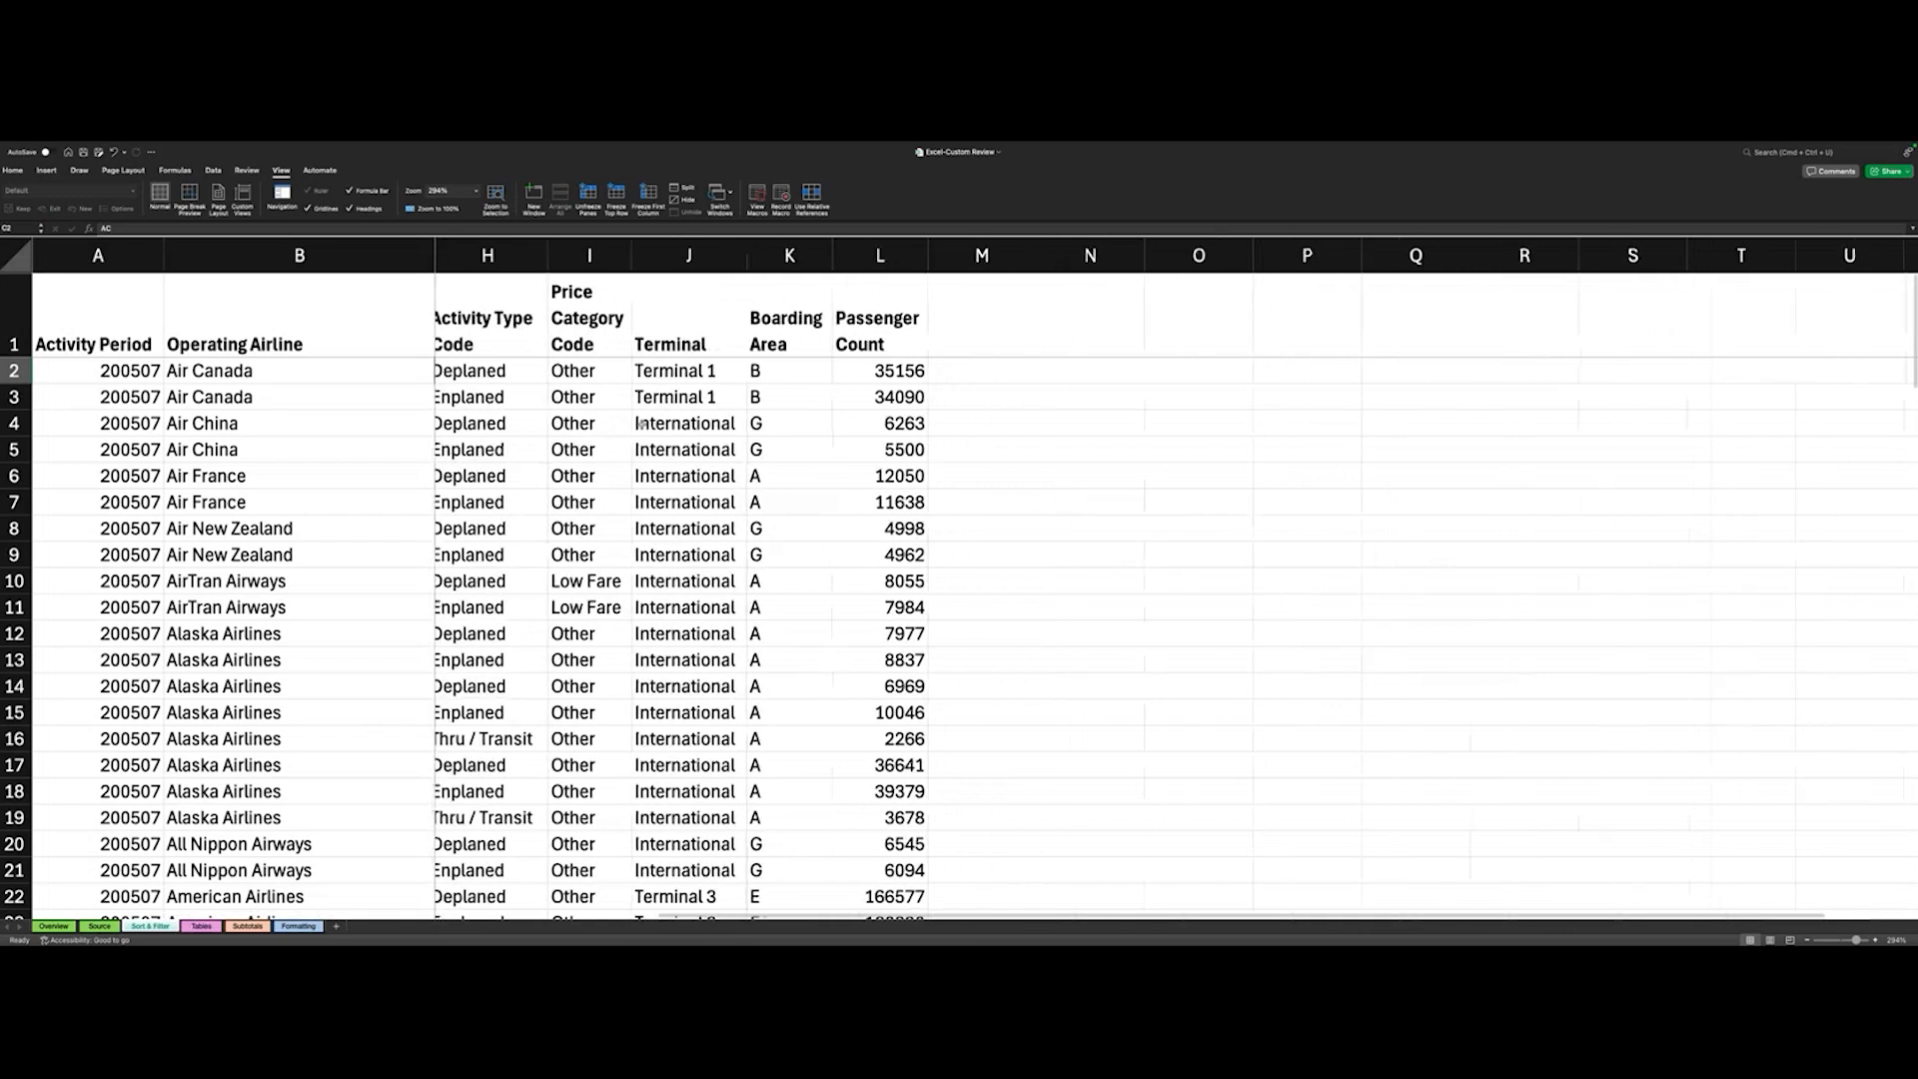
scroll(641, 423, "left", 1)
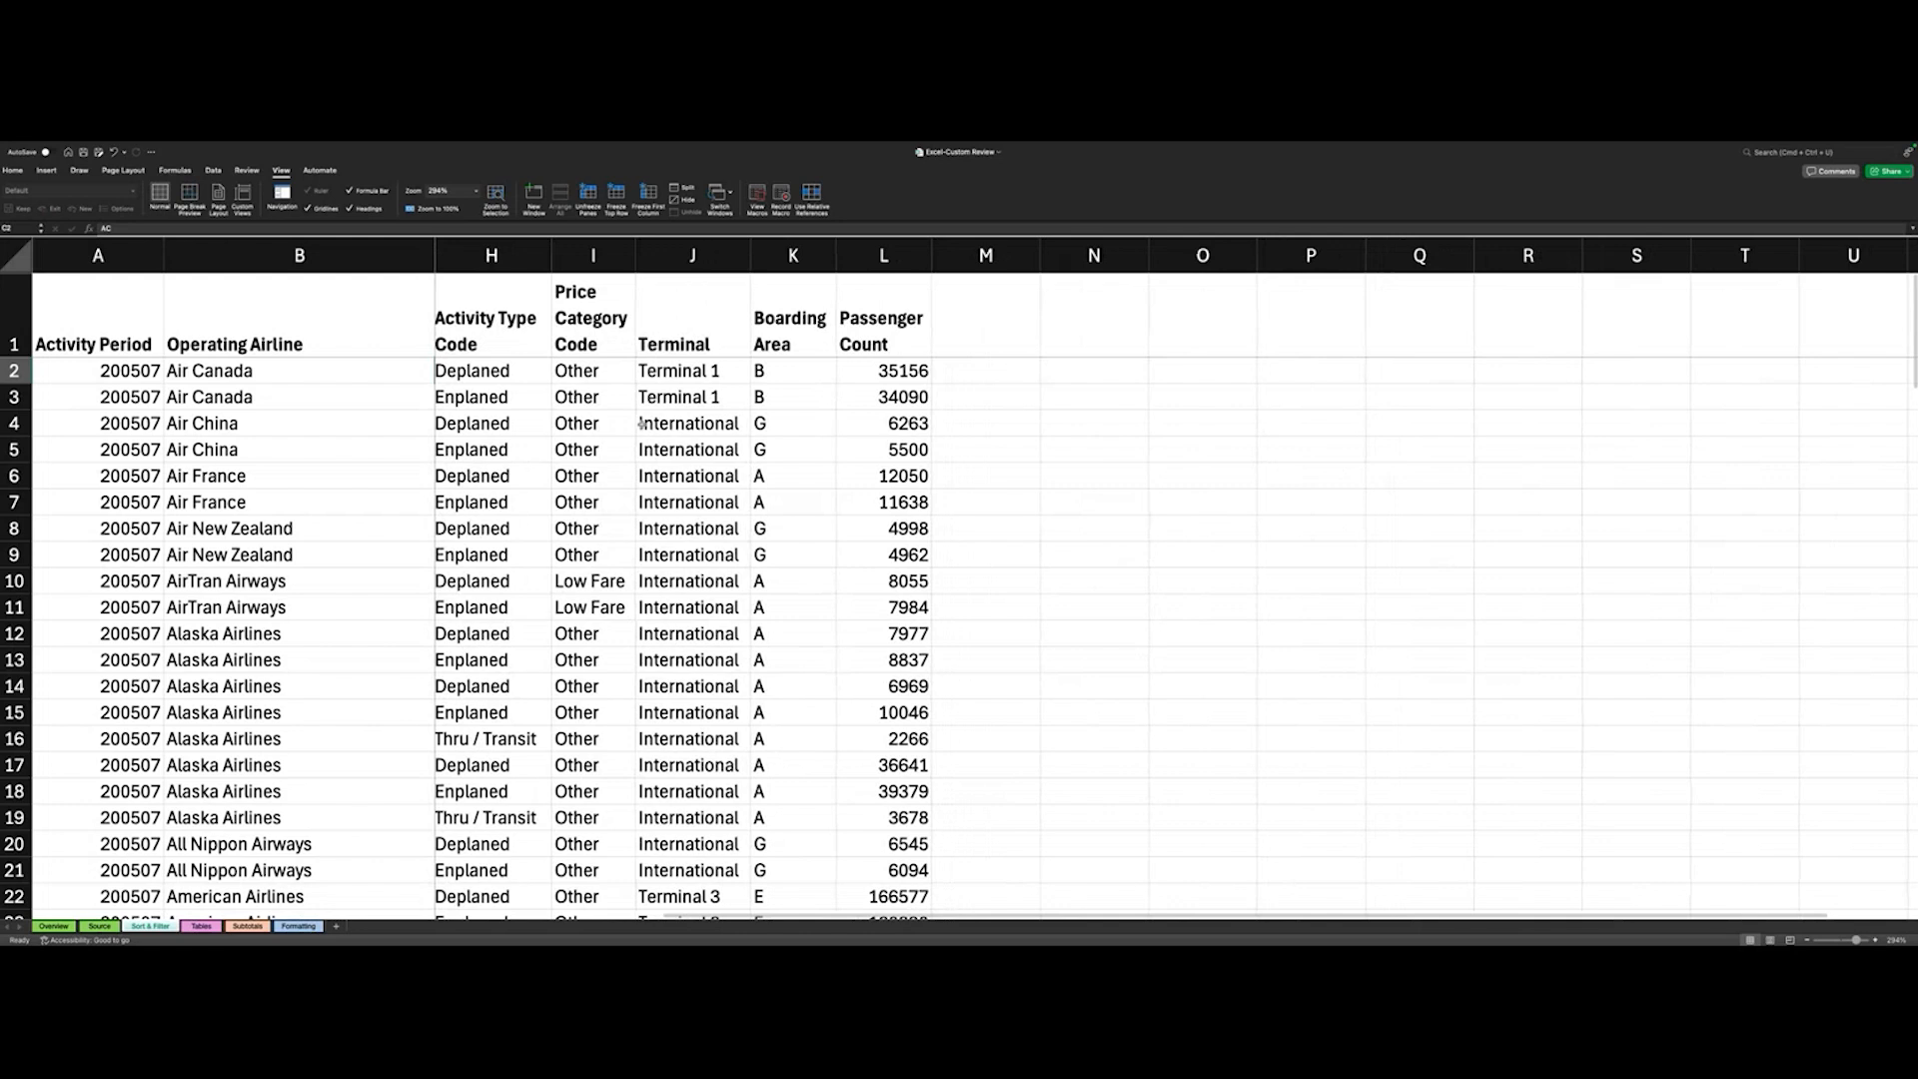
- Unfreeze the panes on the Sort & Filter sheet and check how the header row behaves
scroll(641, 422, "left", 1)
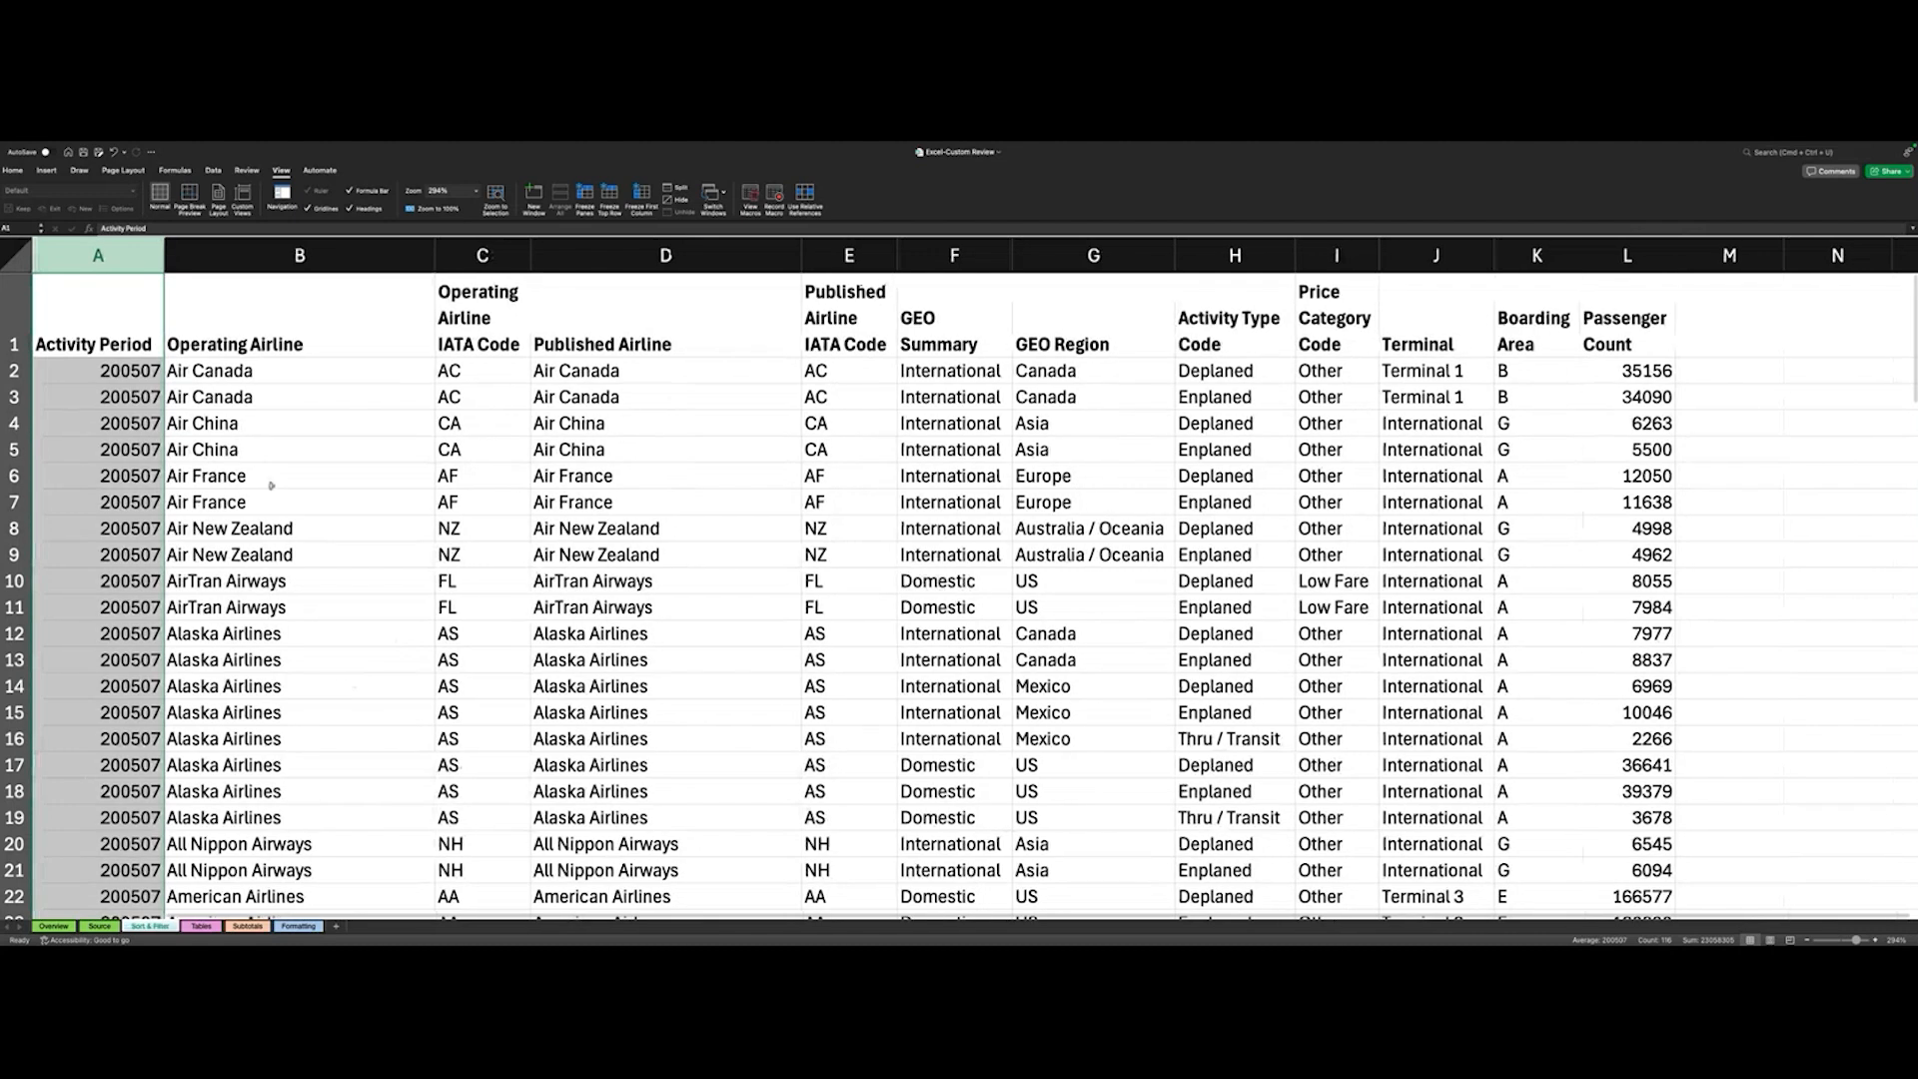
left_click(256, 398)
scroll(127, 369, "down", 3)
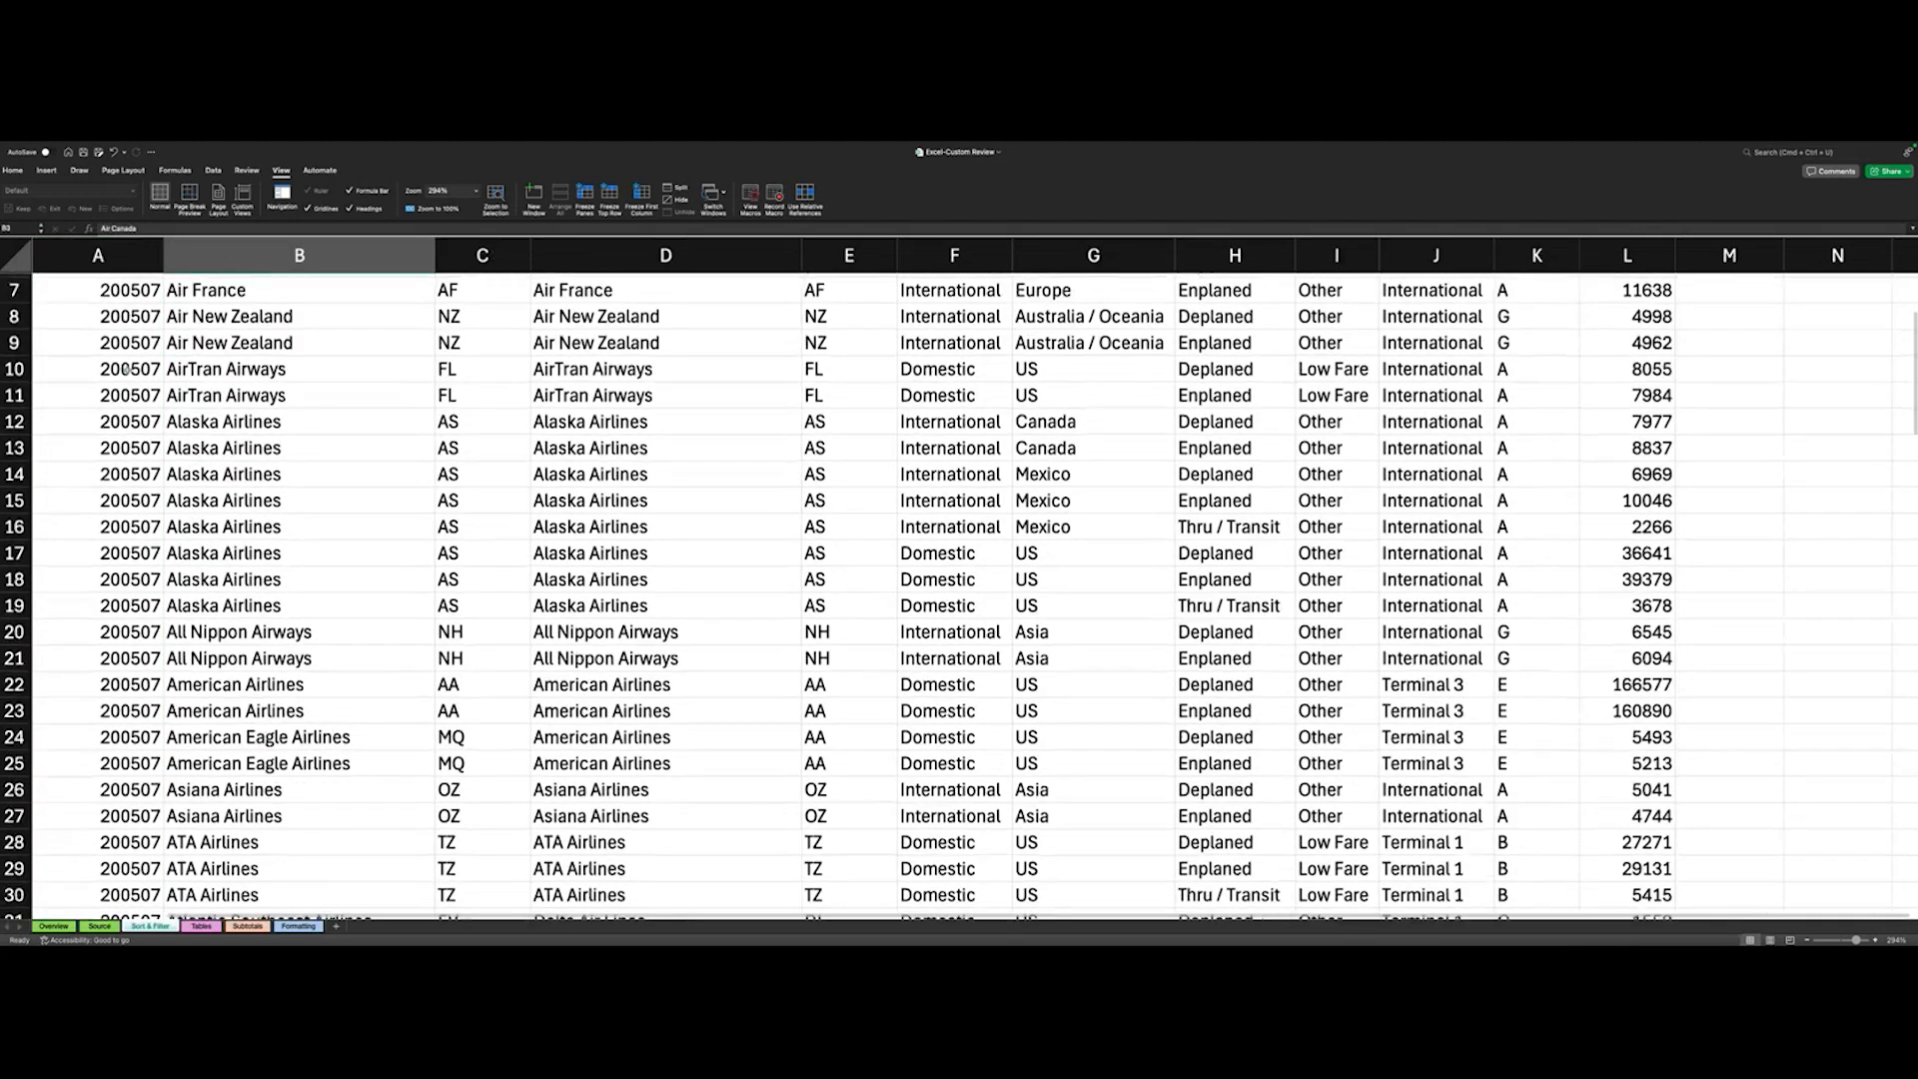
scroll(337, 520, "up", 3)
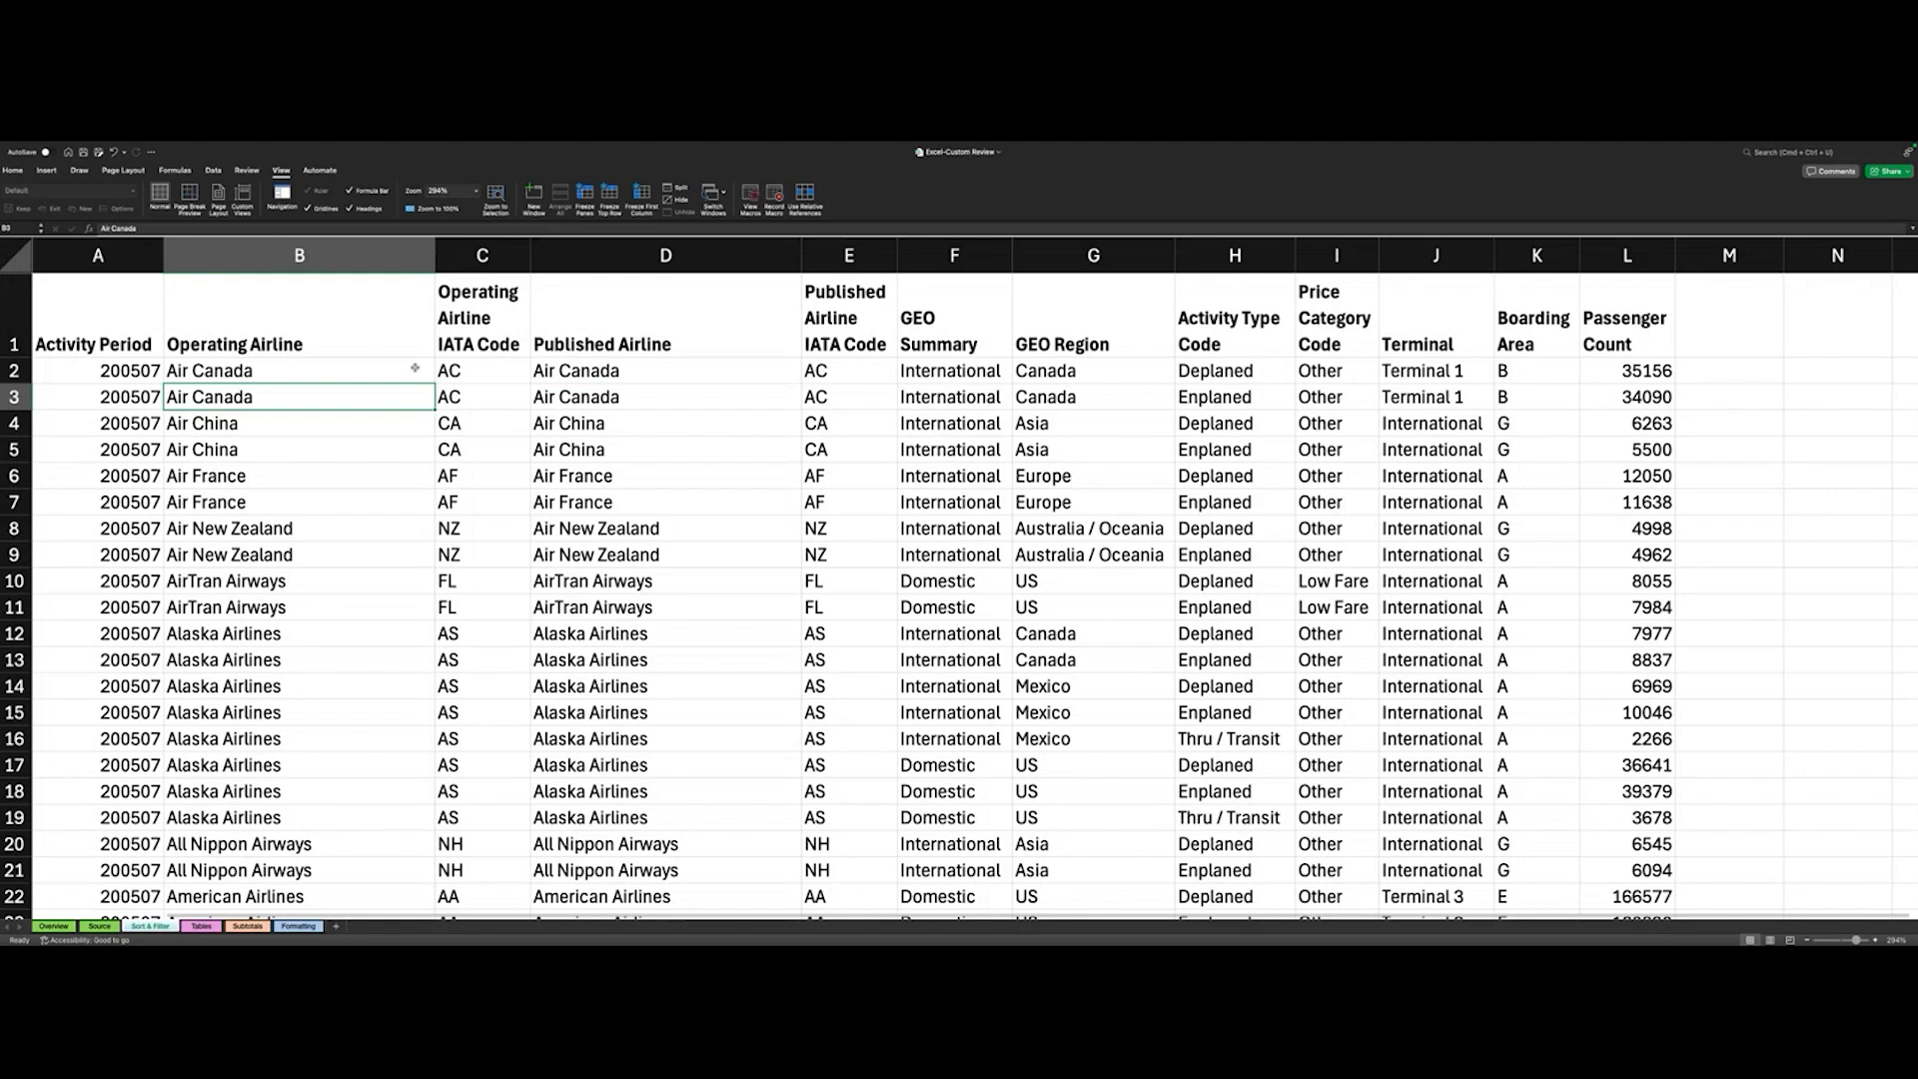
left_click(14, 171)
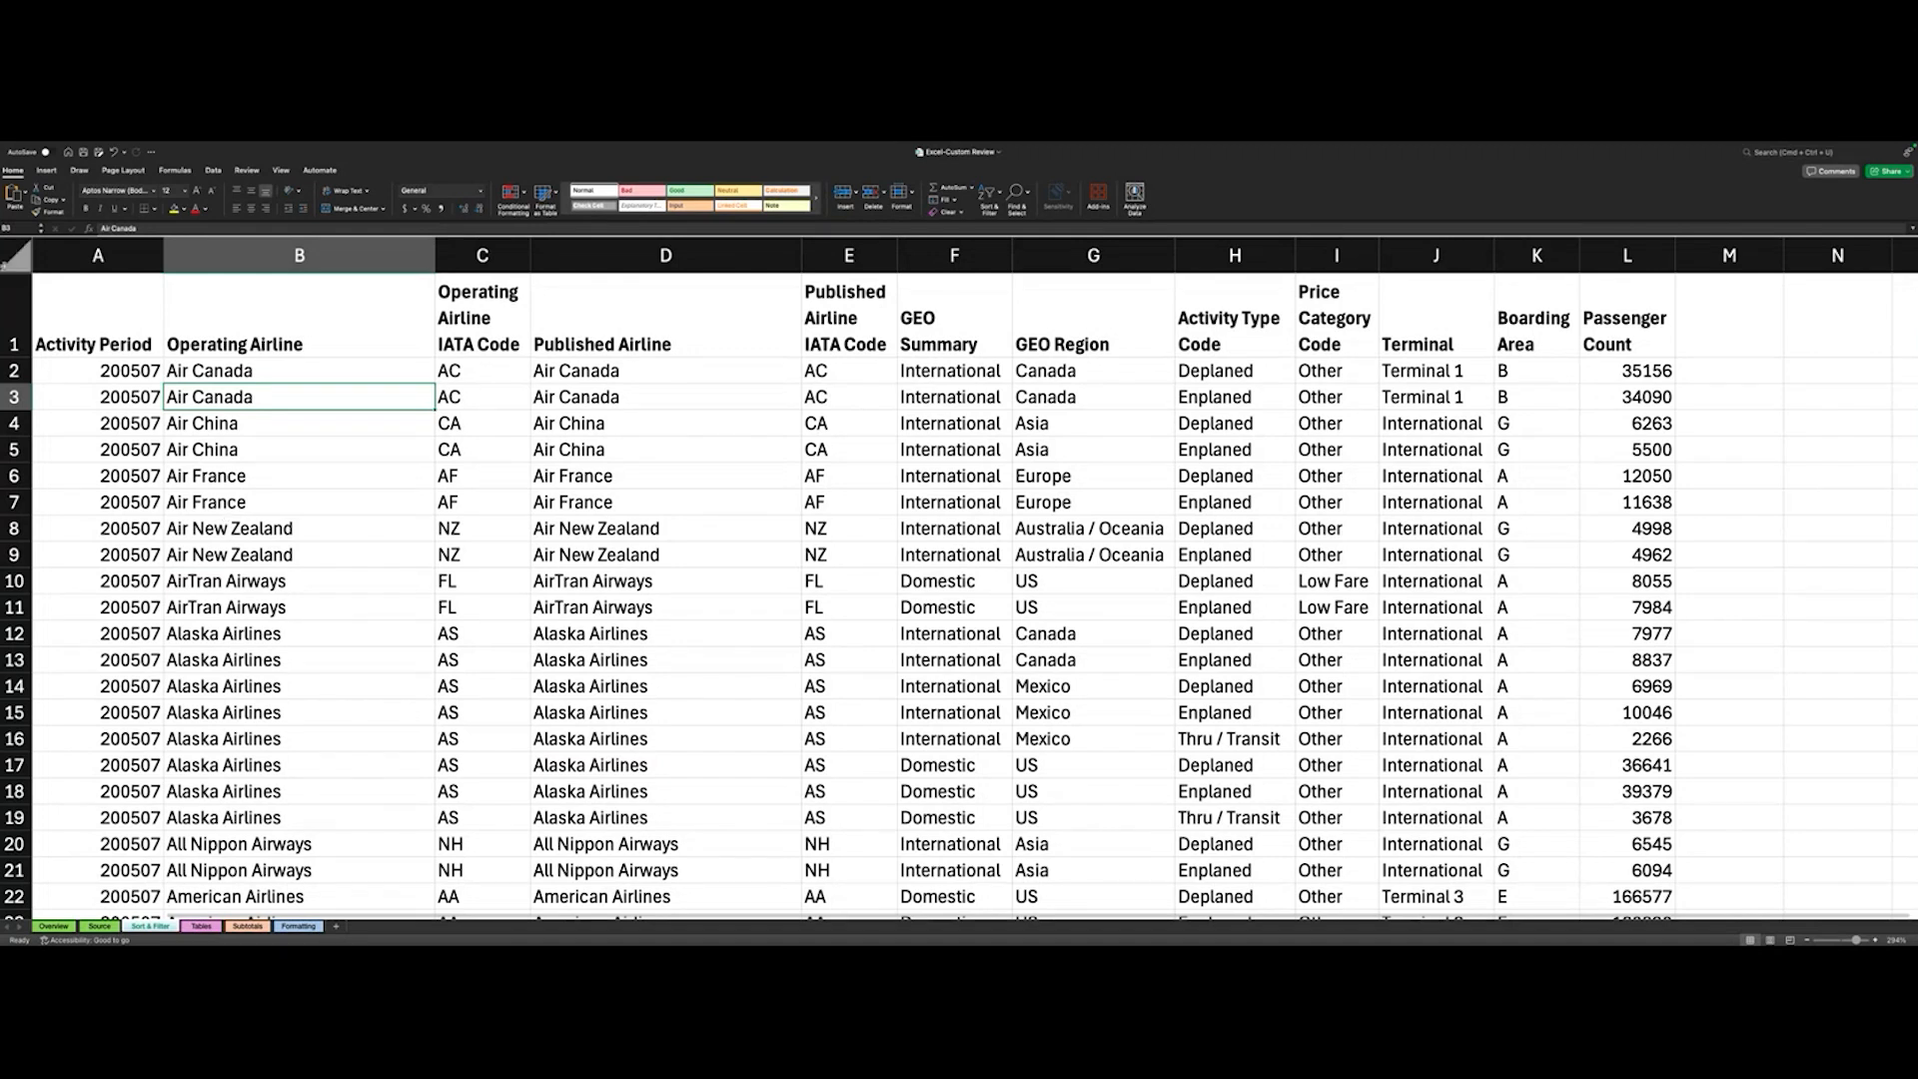
left_click(15, 255)
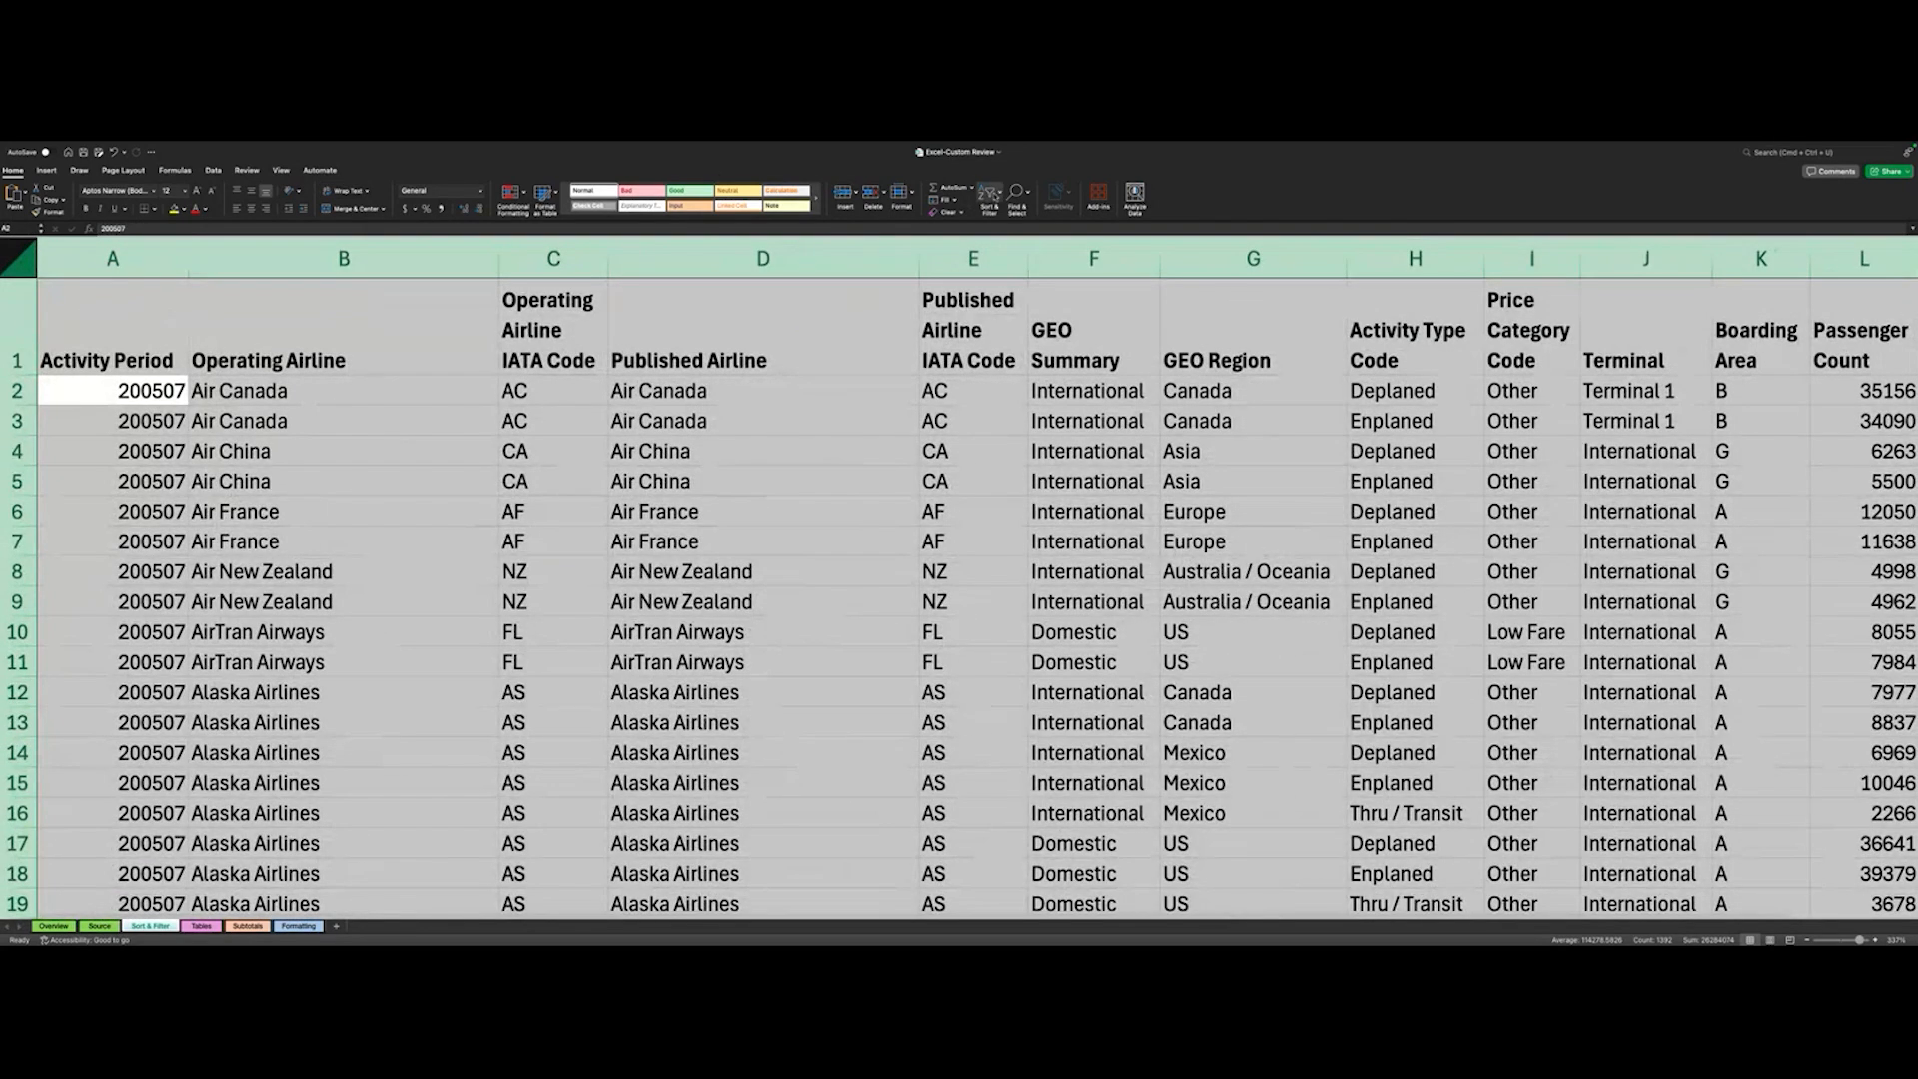
left_click(1000, 195)
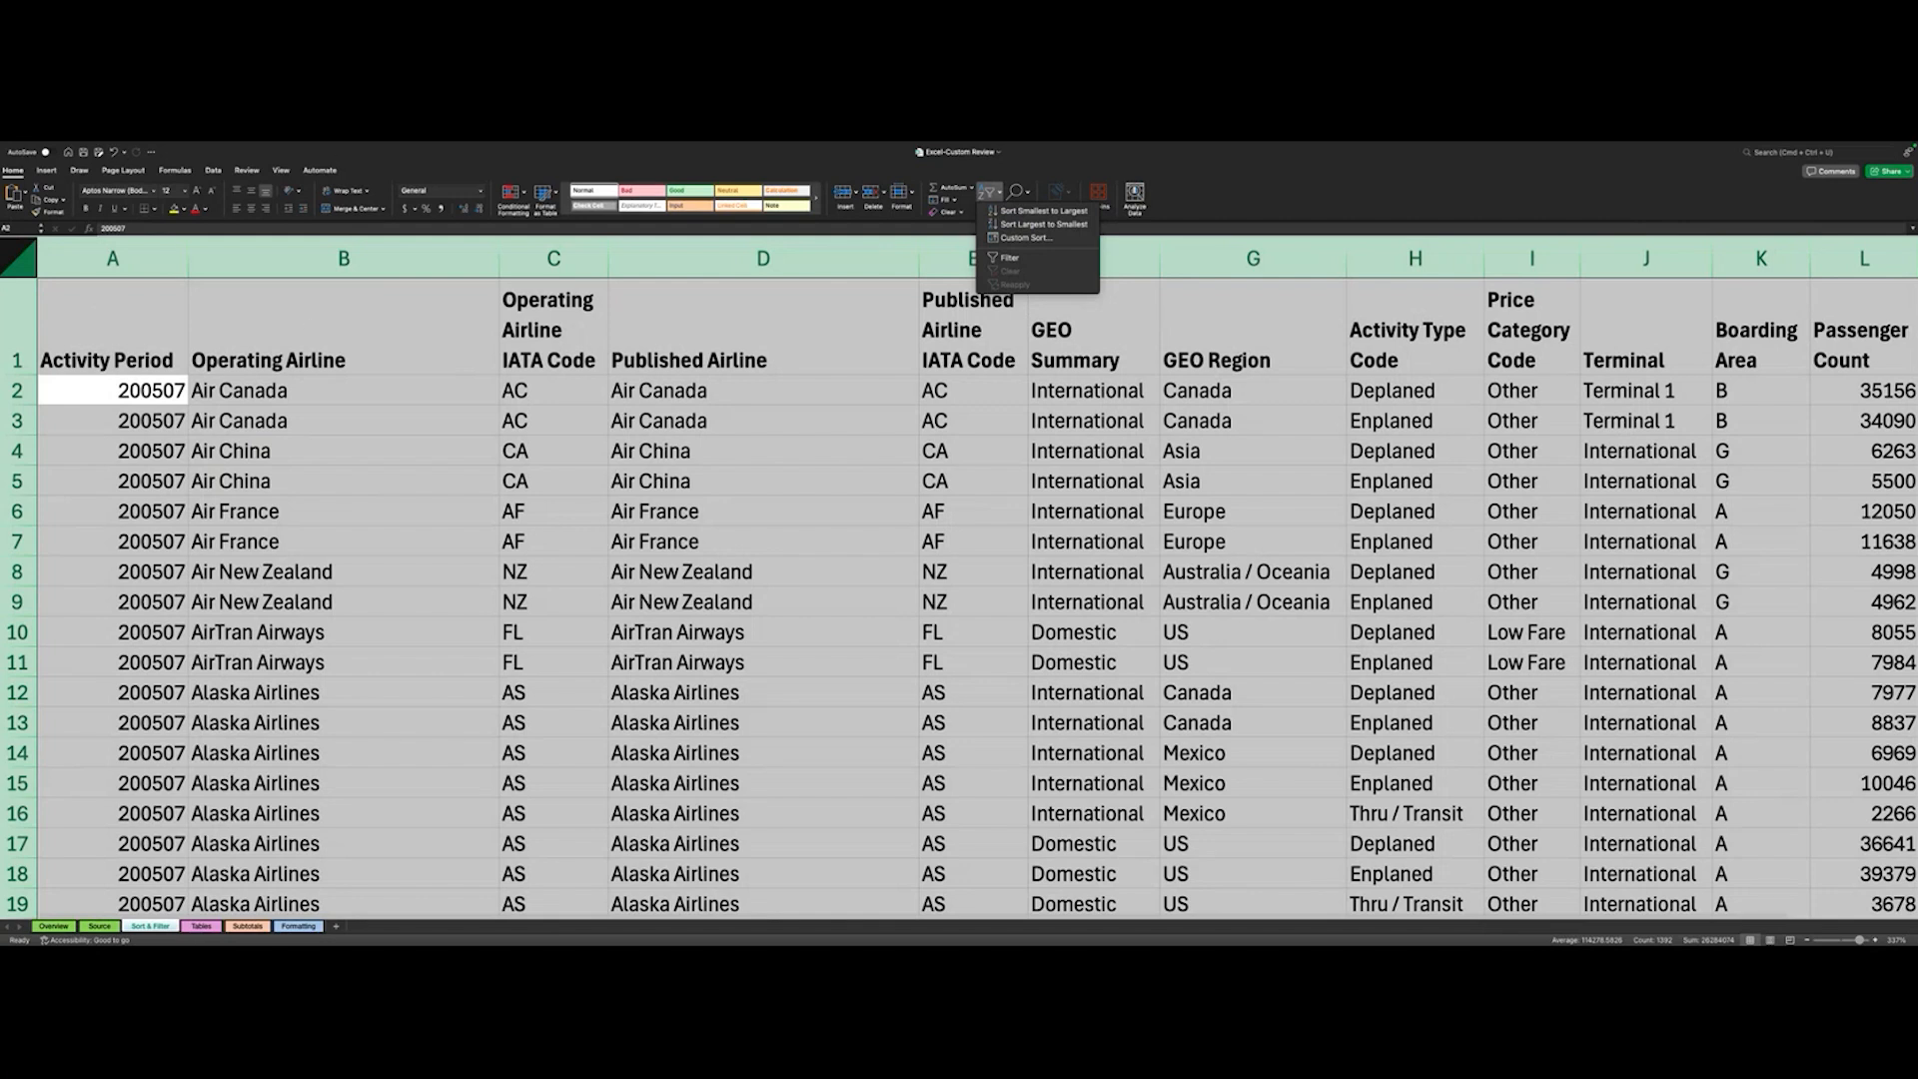
left_click(143, 454)
left_click(64, 414)
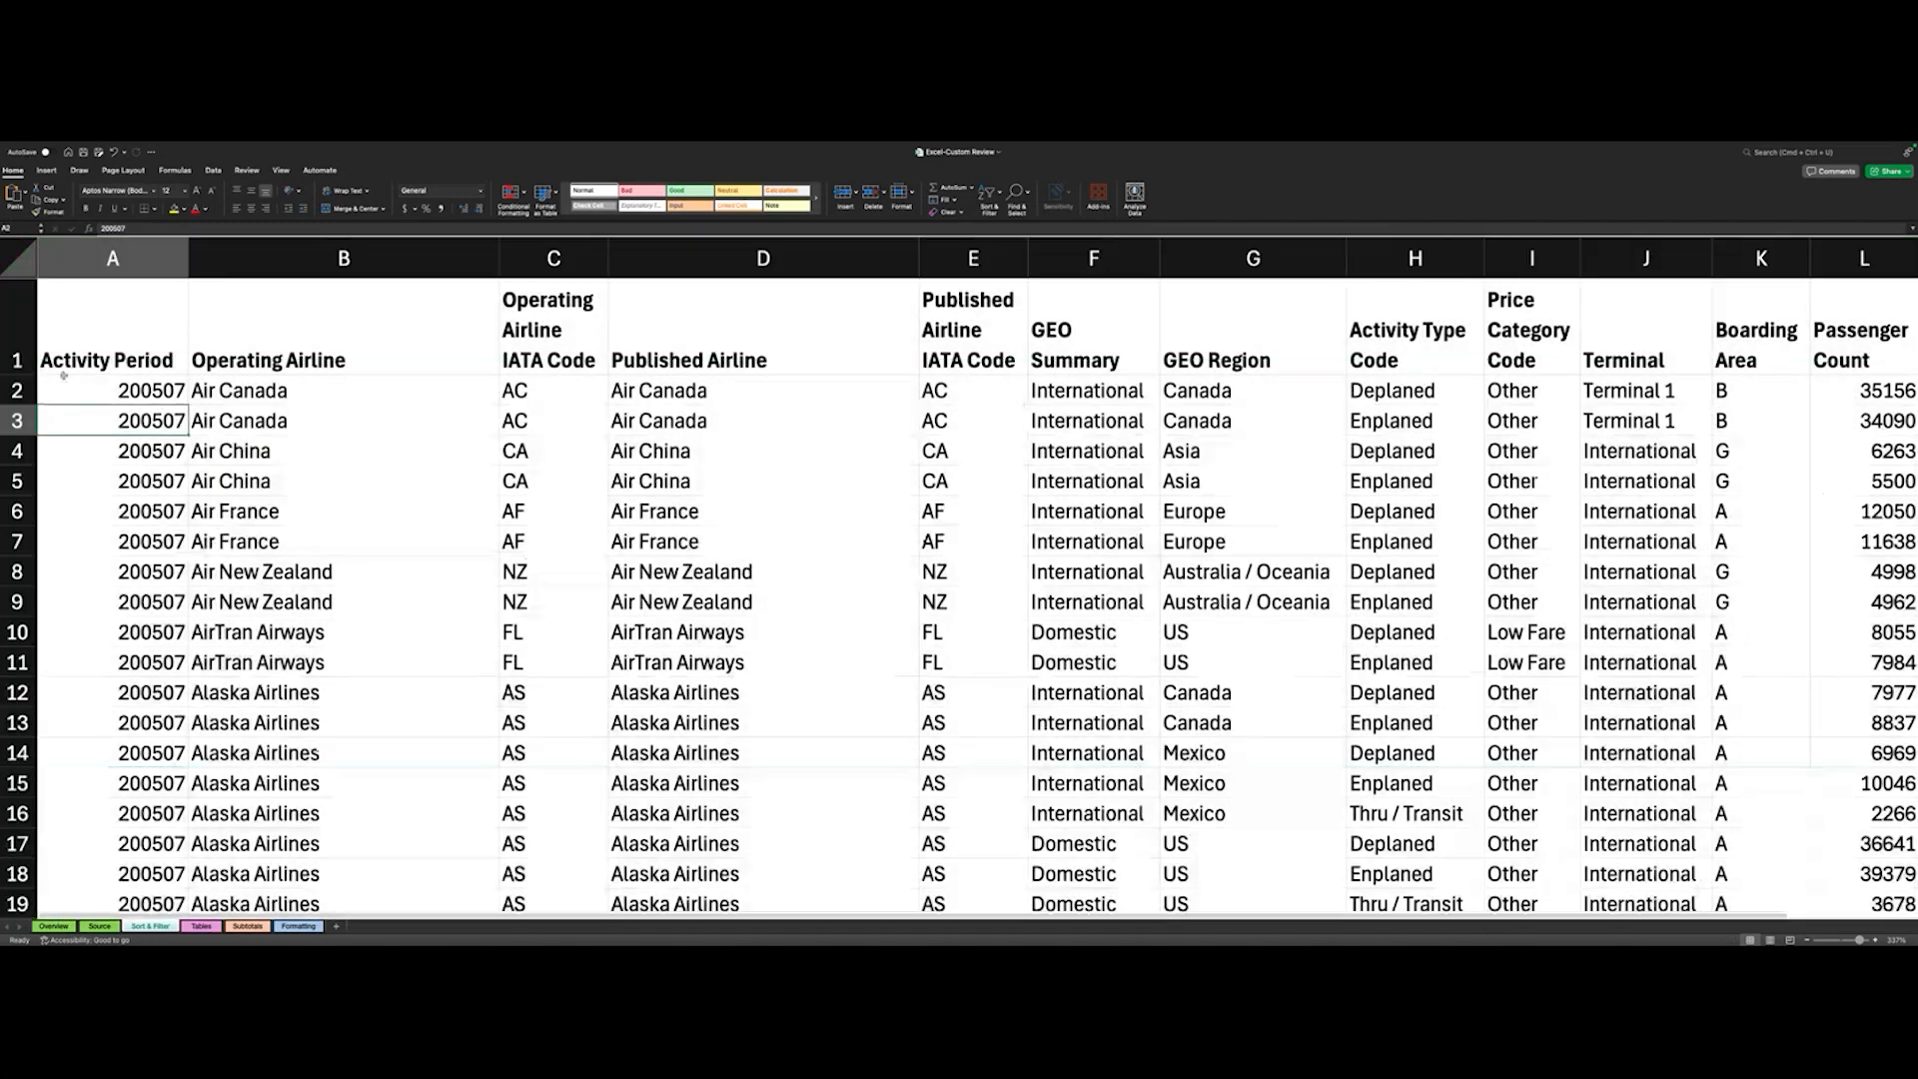
- Select the airline data range from A1 through L116, including the header row
scroll(102, 387, "down", 5)
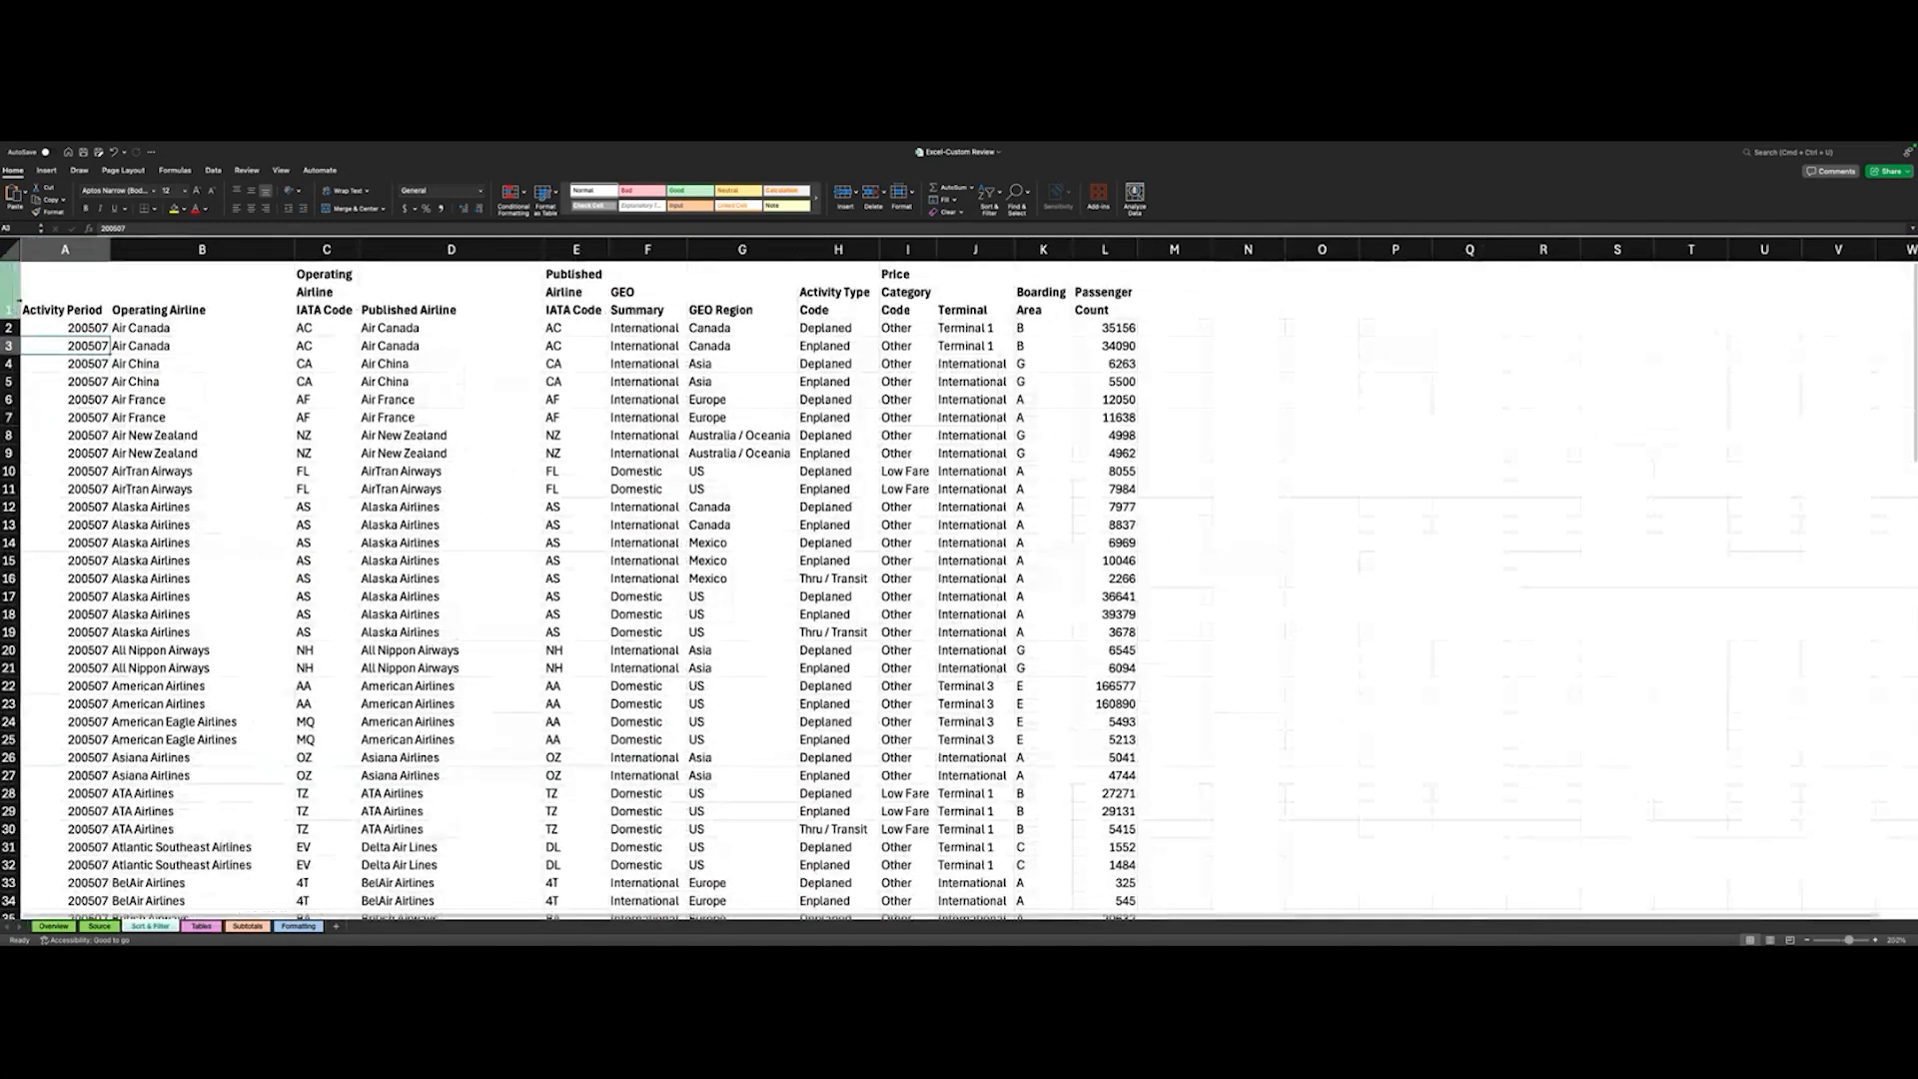
left_click(57, 277)
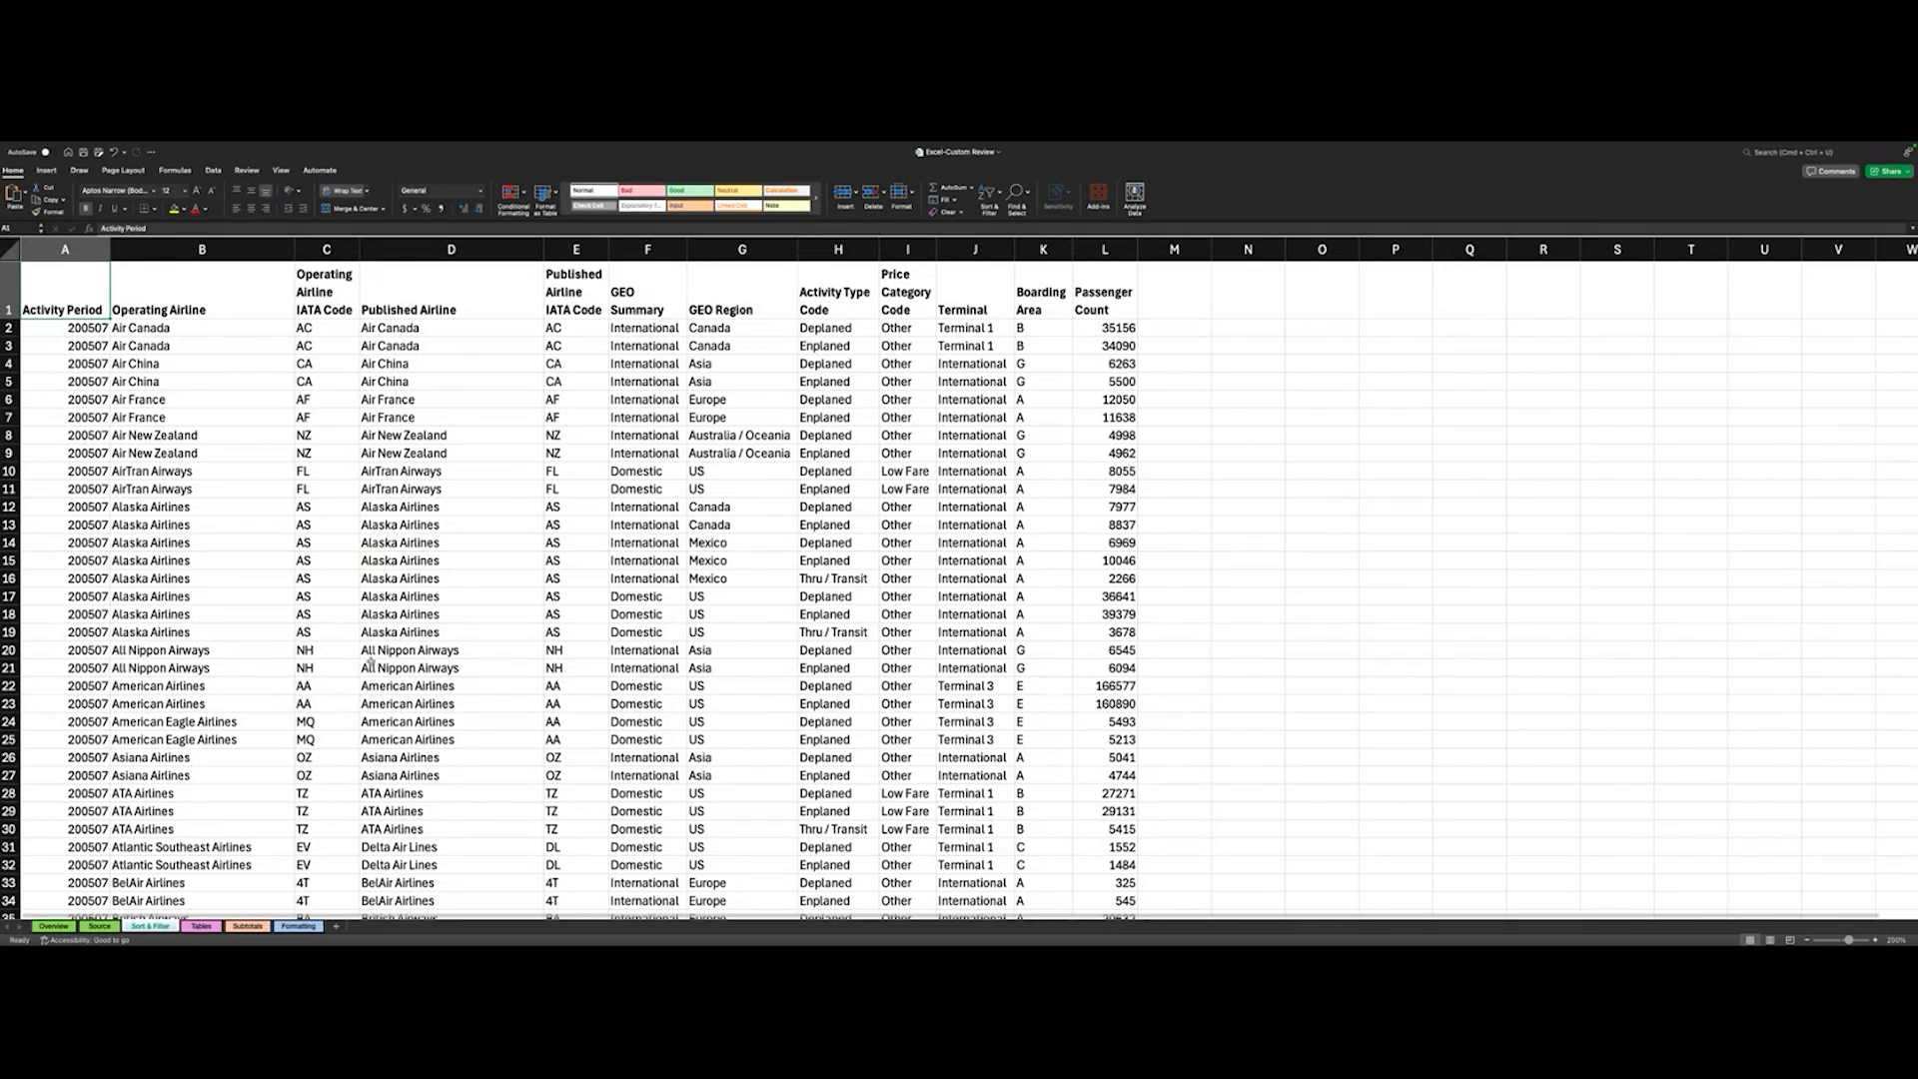
scroll(370, 663, "down", 20)
scroll(370, 660, "up", 15)
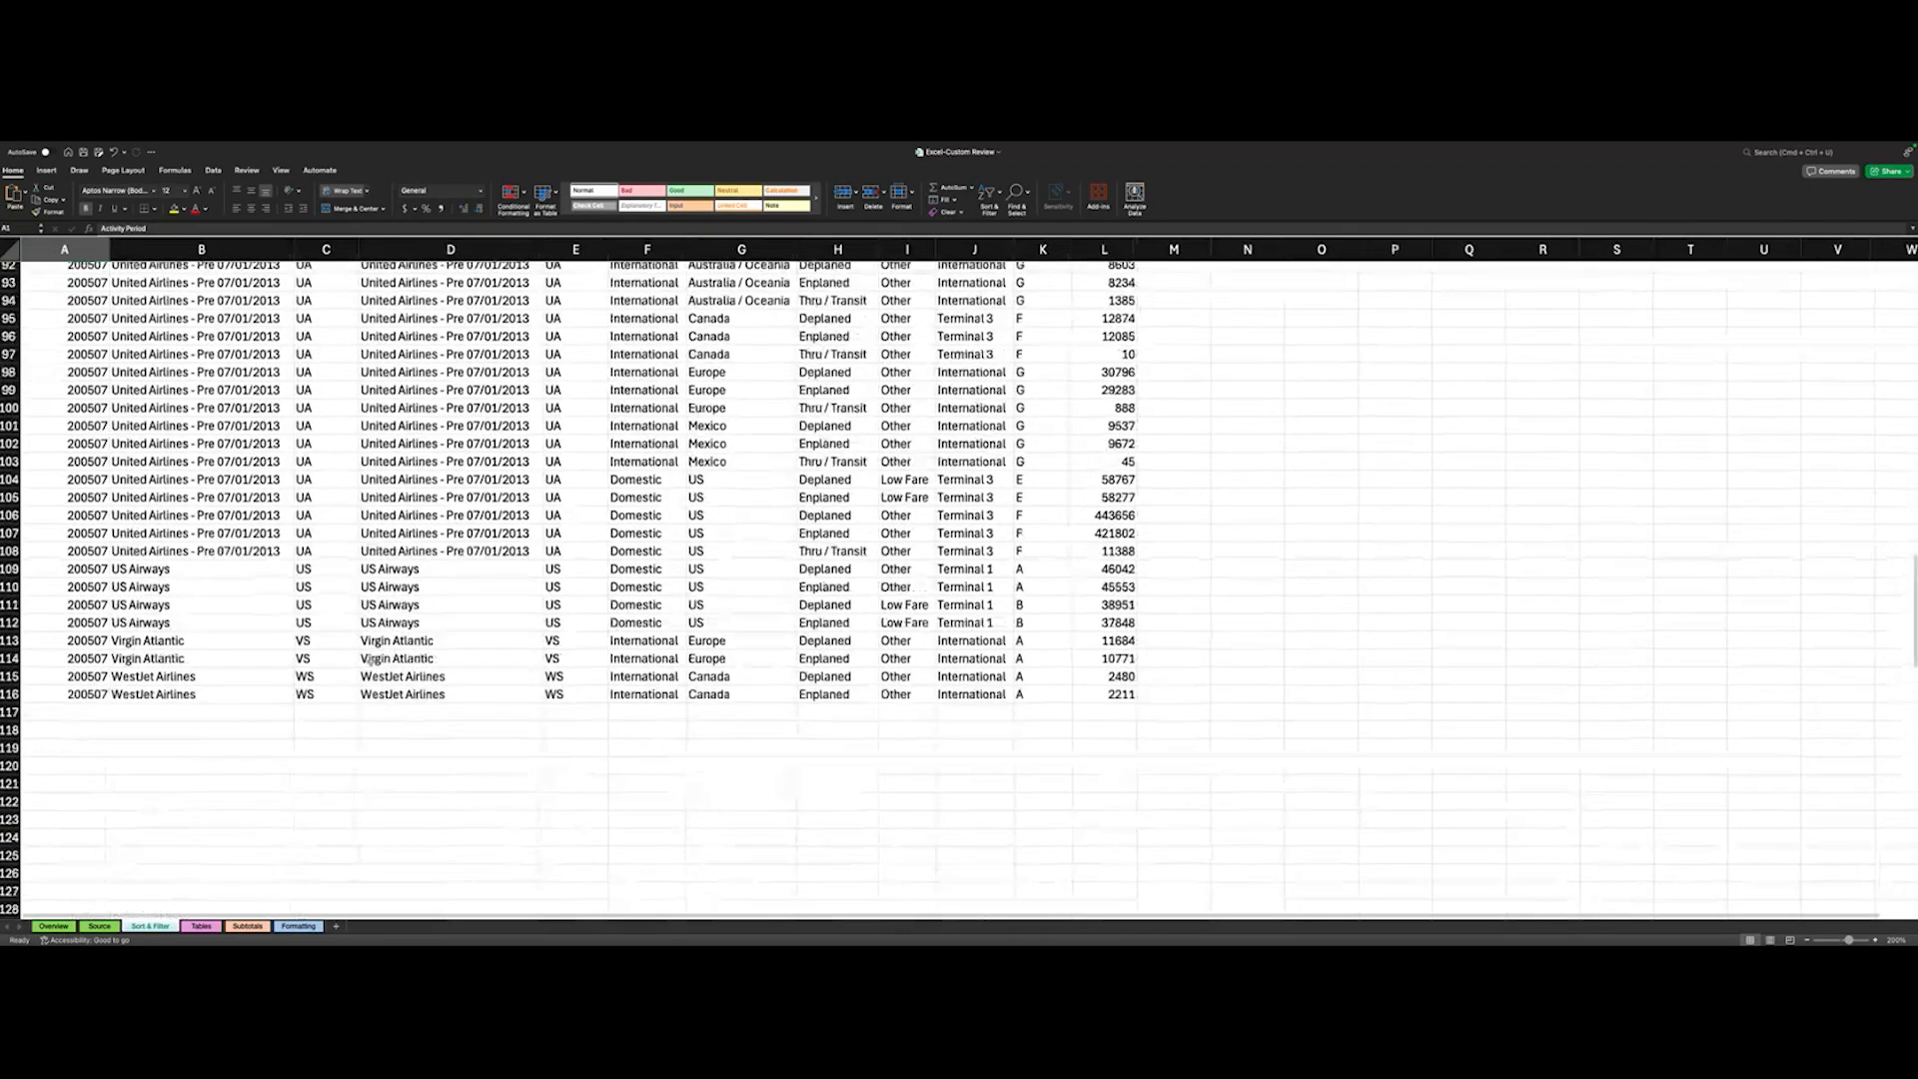
left_click(1109, 696, "shift")
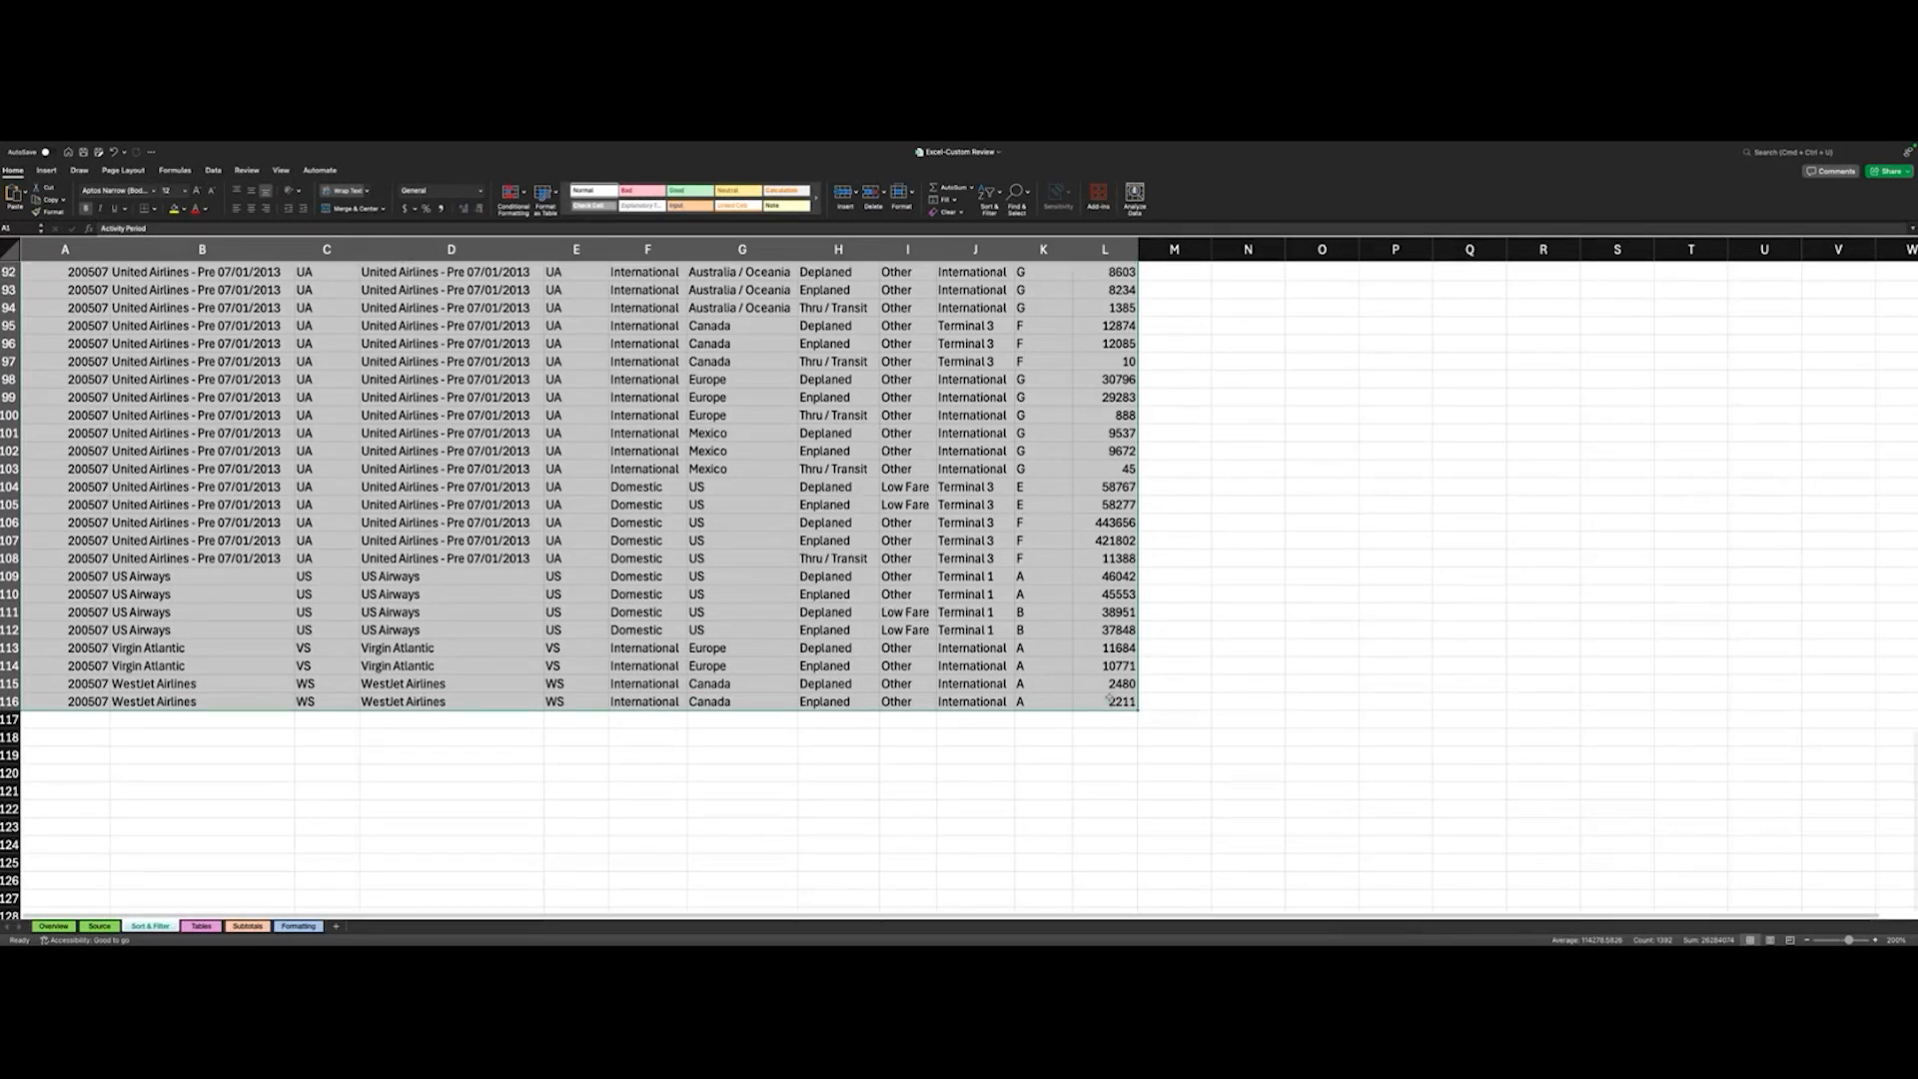
scroll(1110, 696, "up", 20)
scroll(1111, 692, "up", 6)
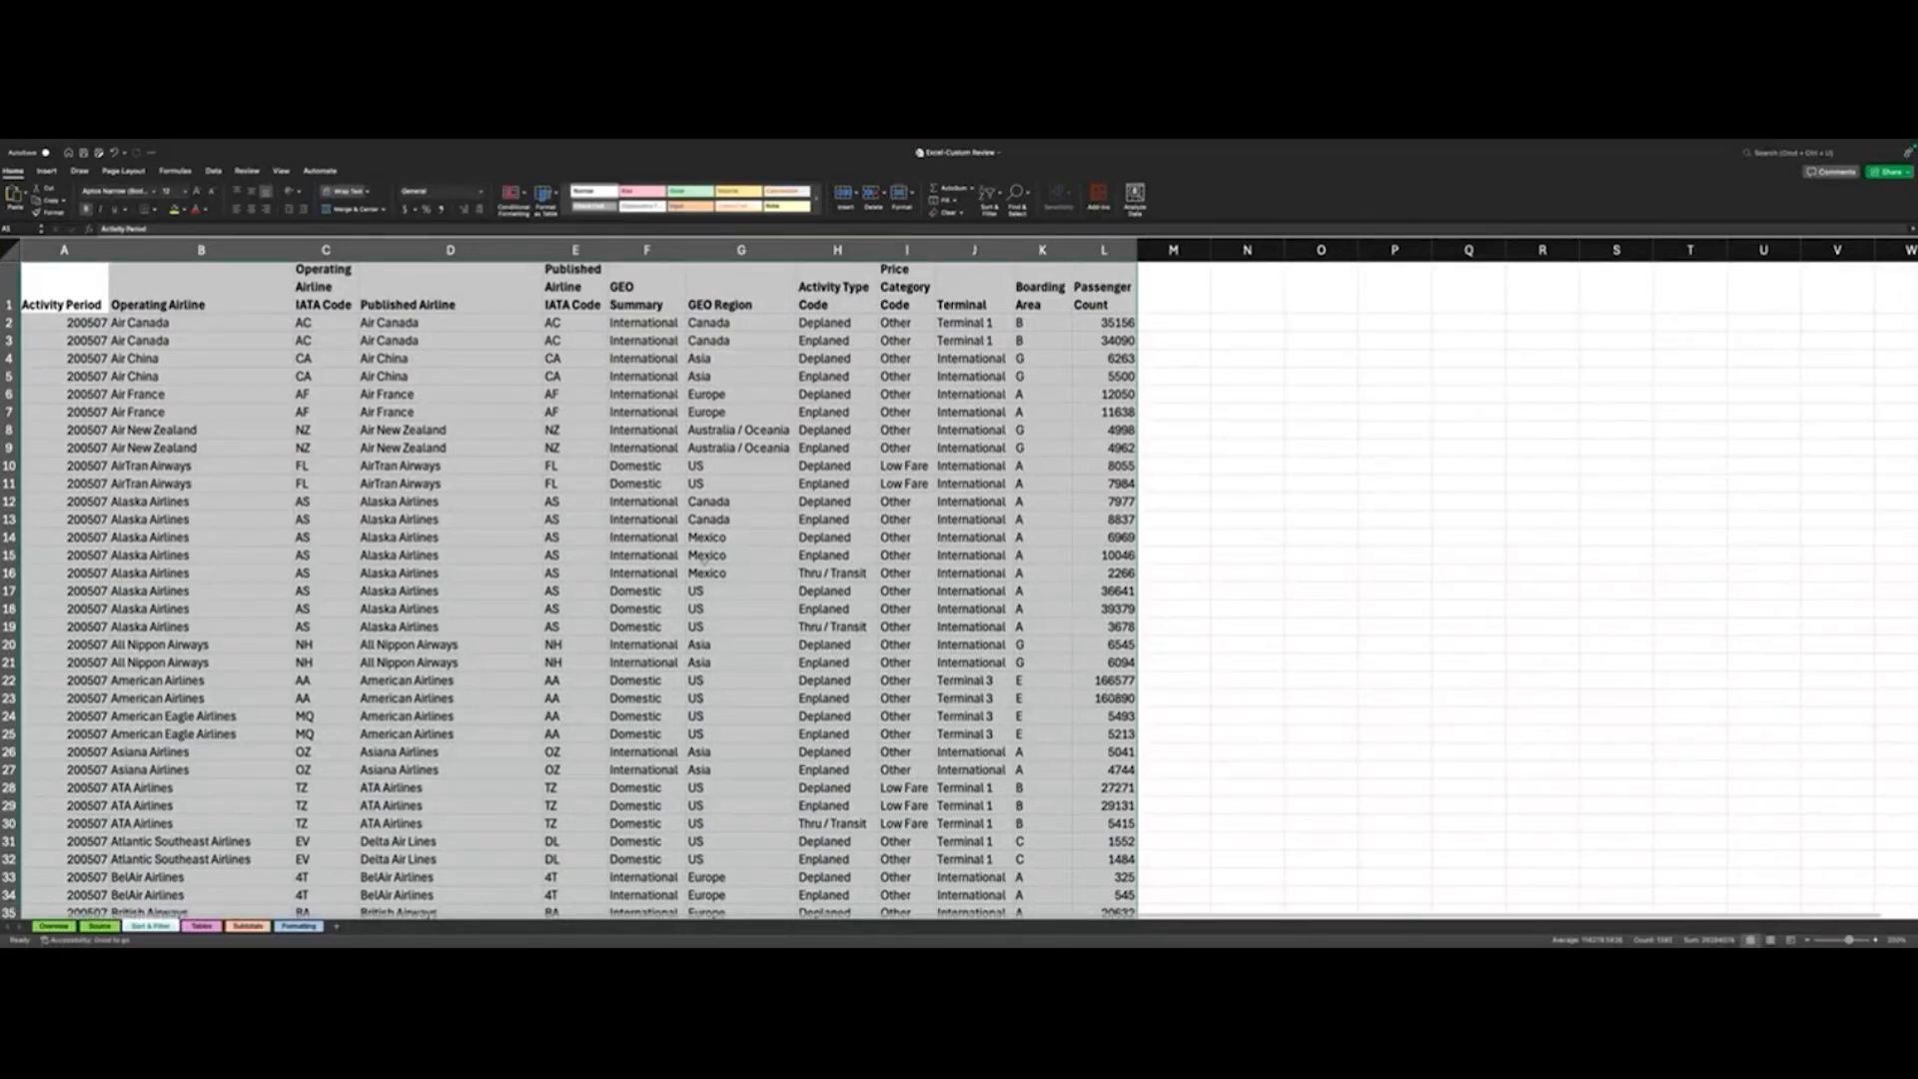
scroll(268, 377, "up", 1)
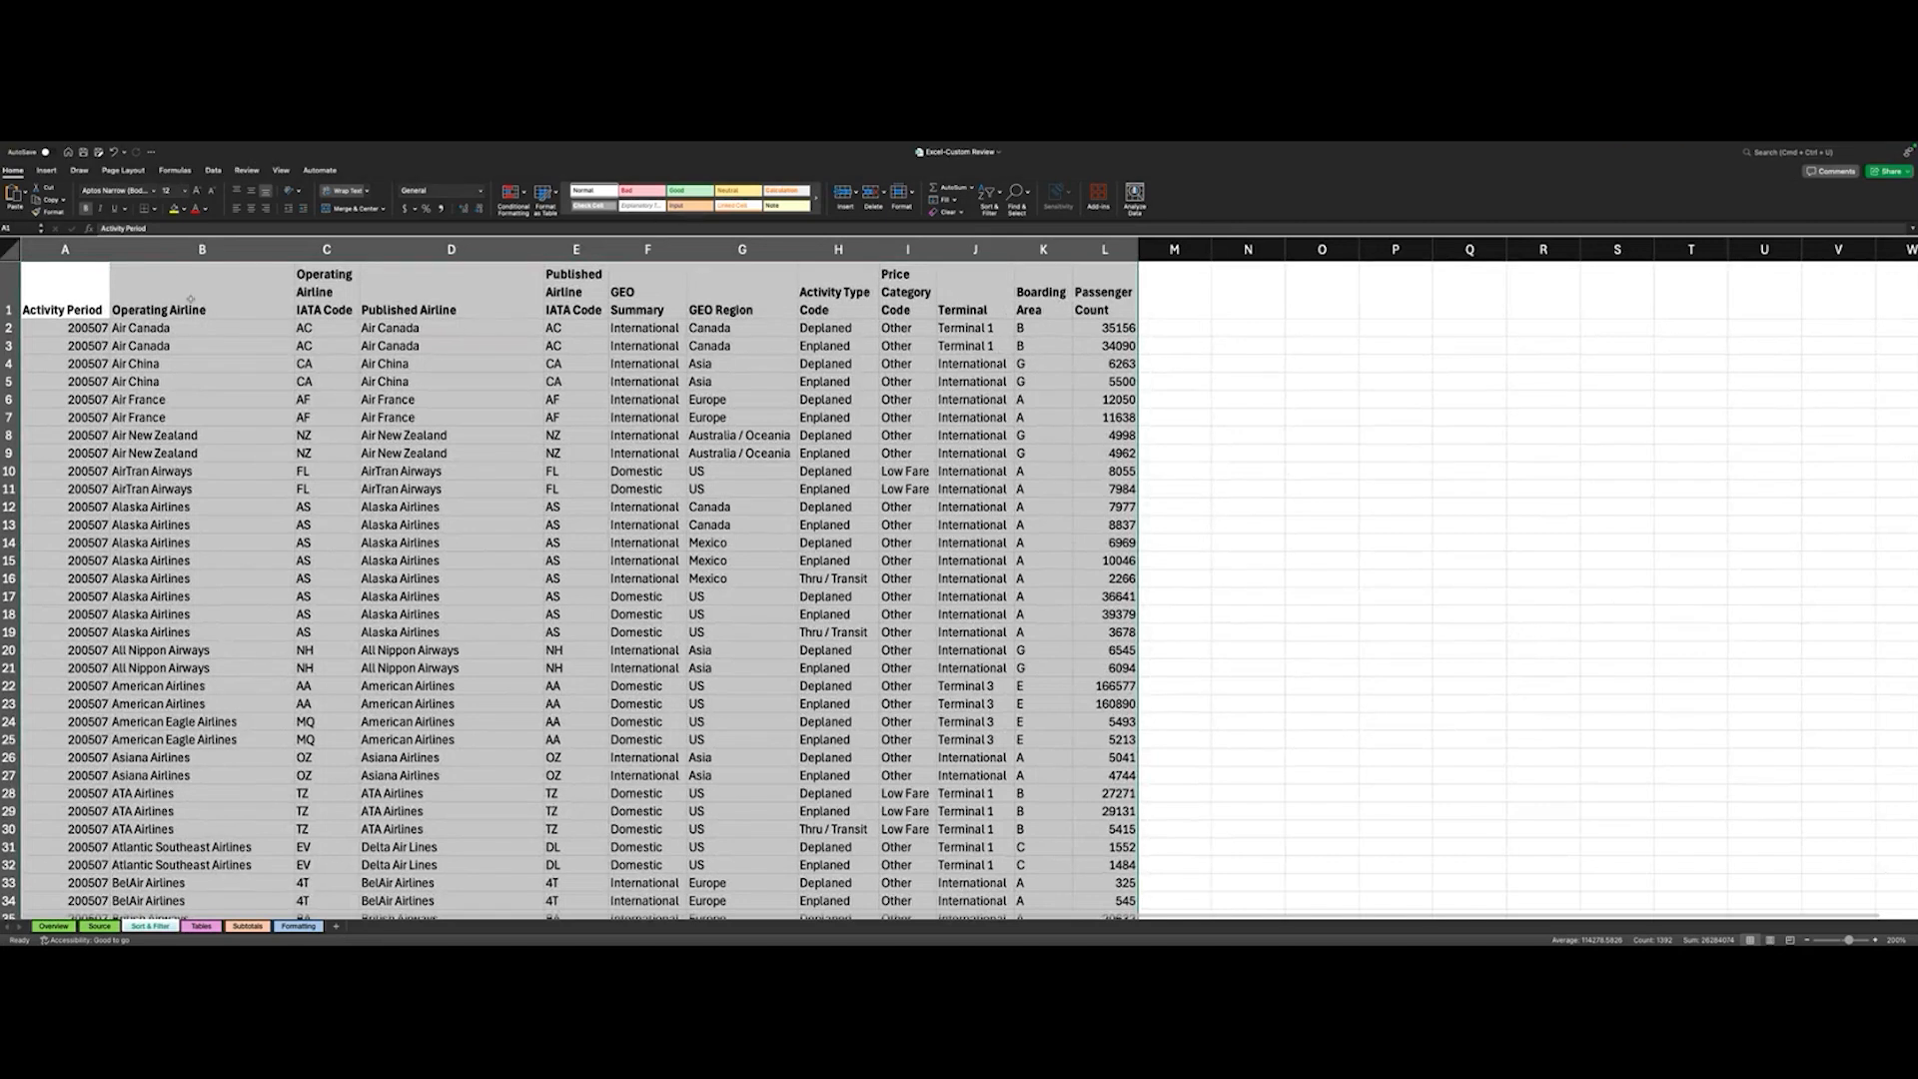
- Open the custom Sort dialog for the airline data from cell A2 and review the Sort On and Order options
left_click(211, 170)
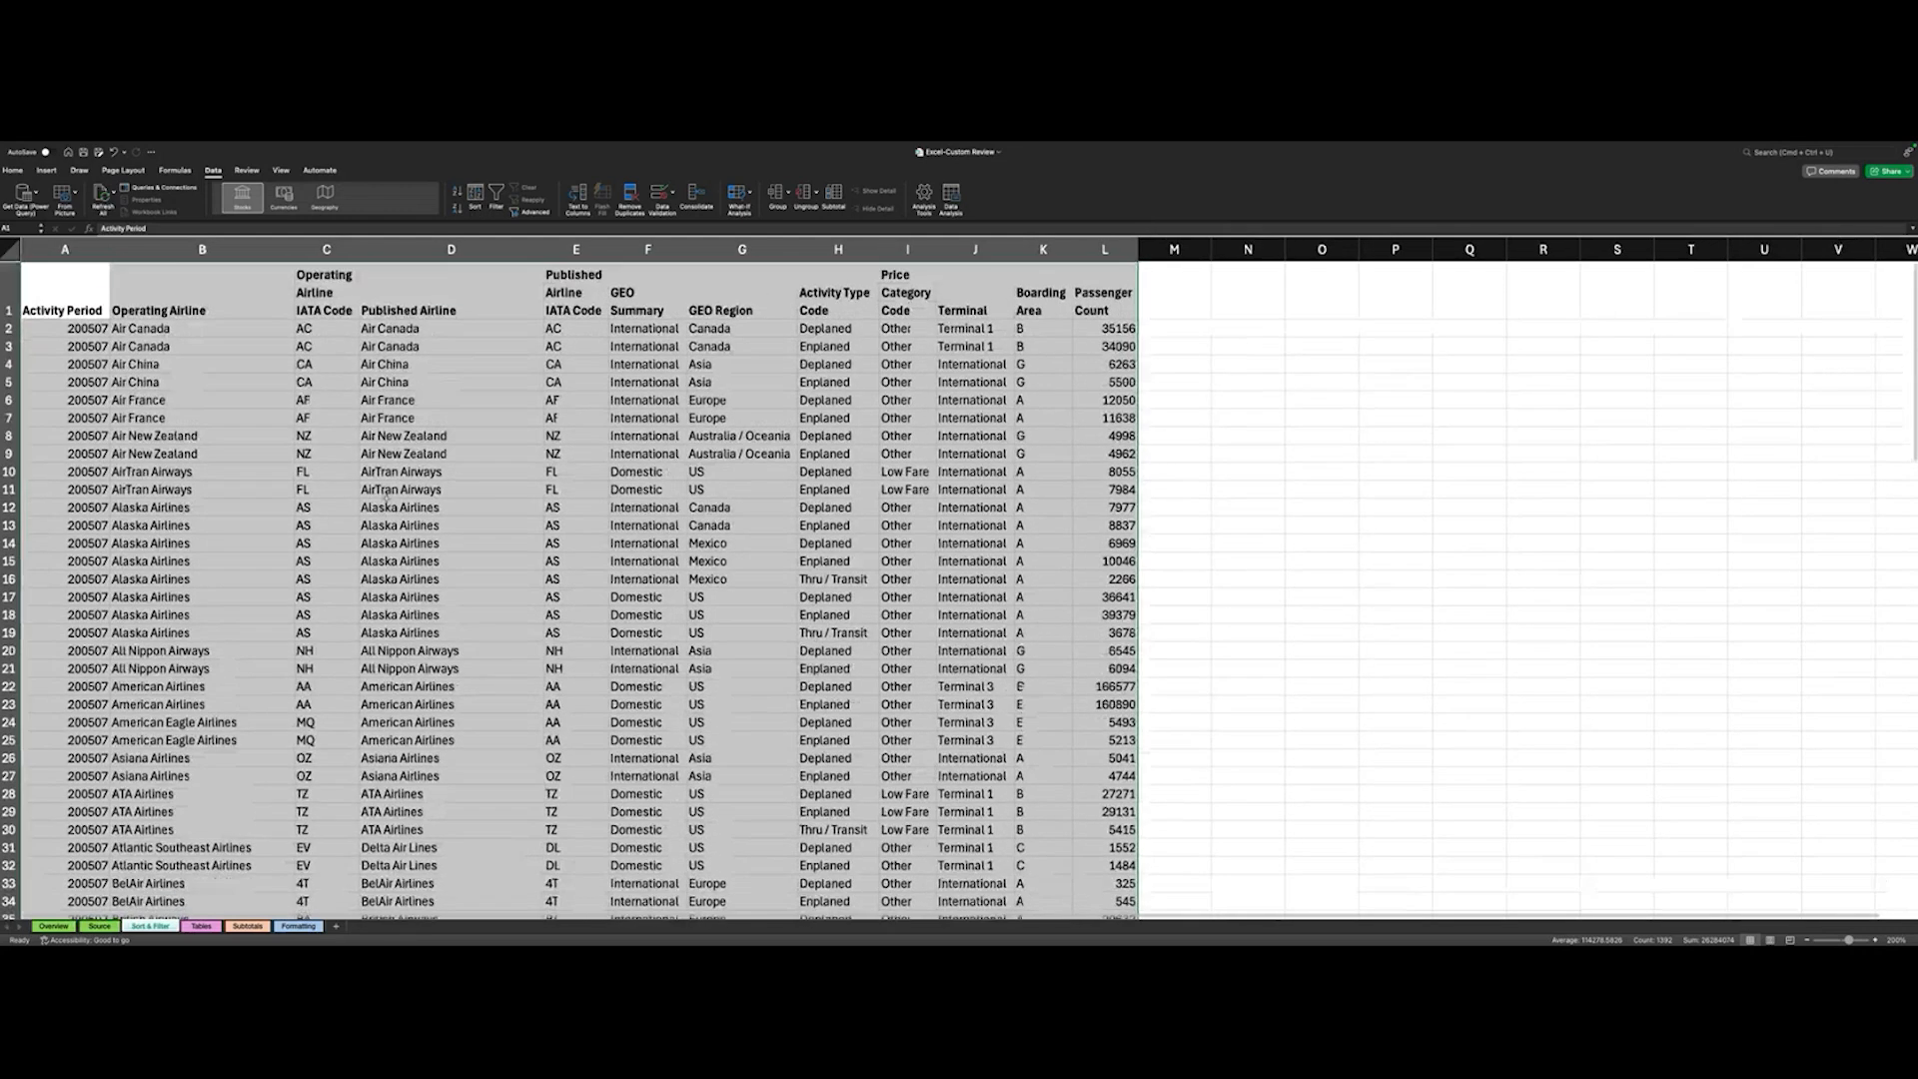
left_click(86, 329)
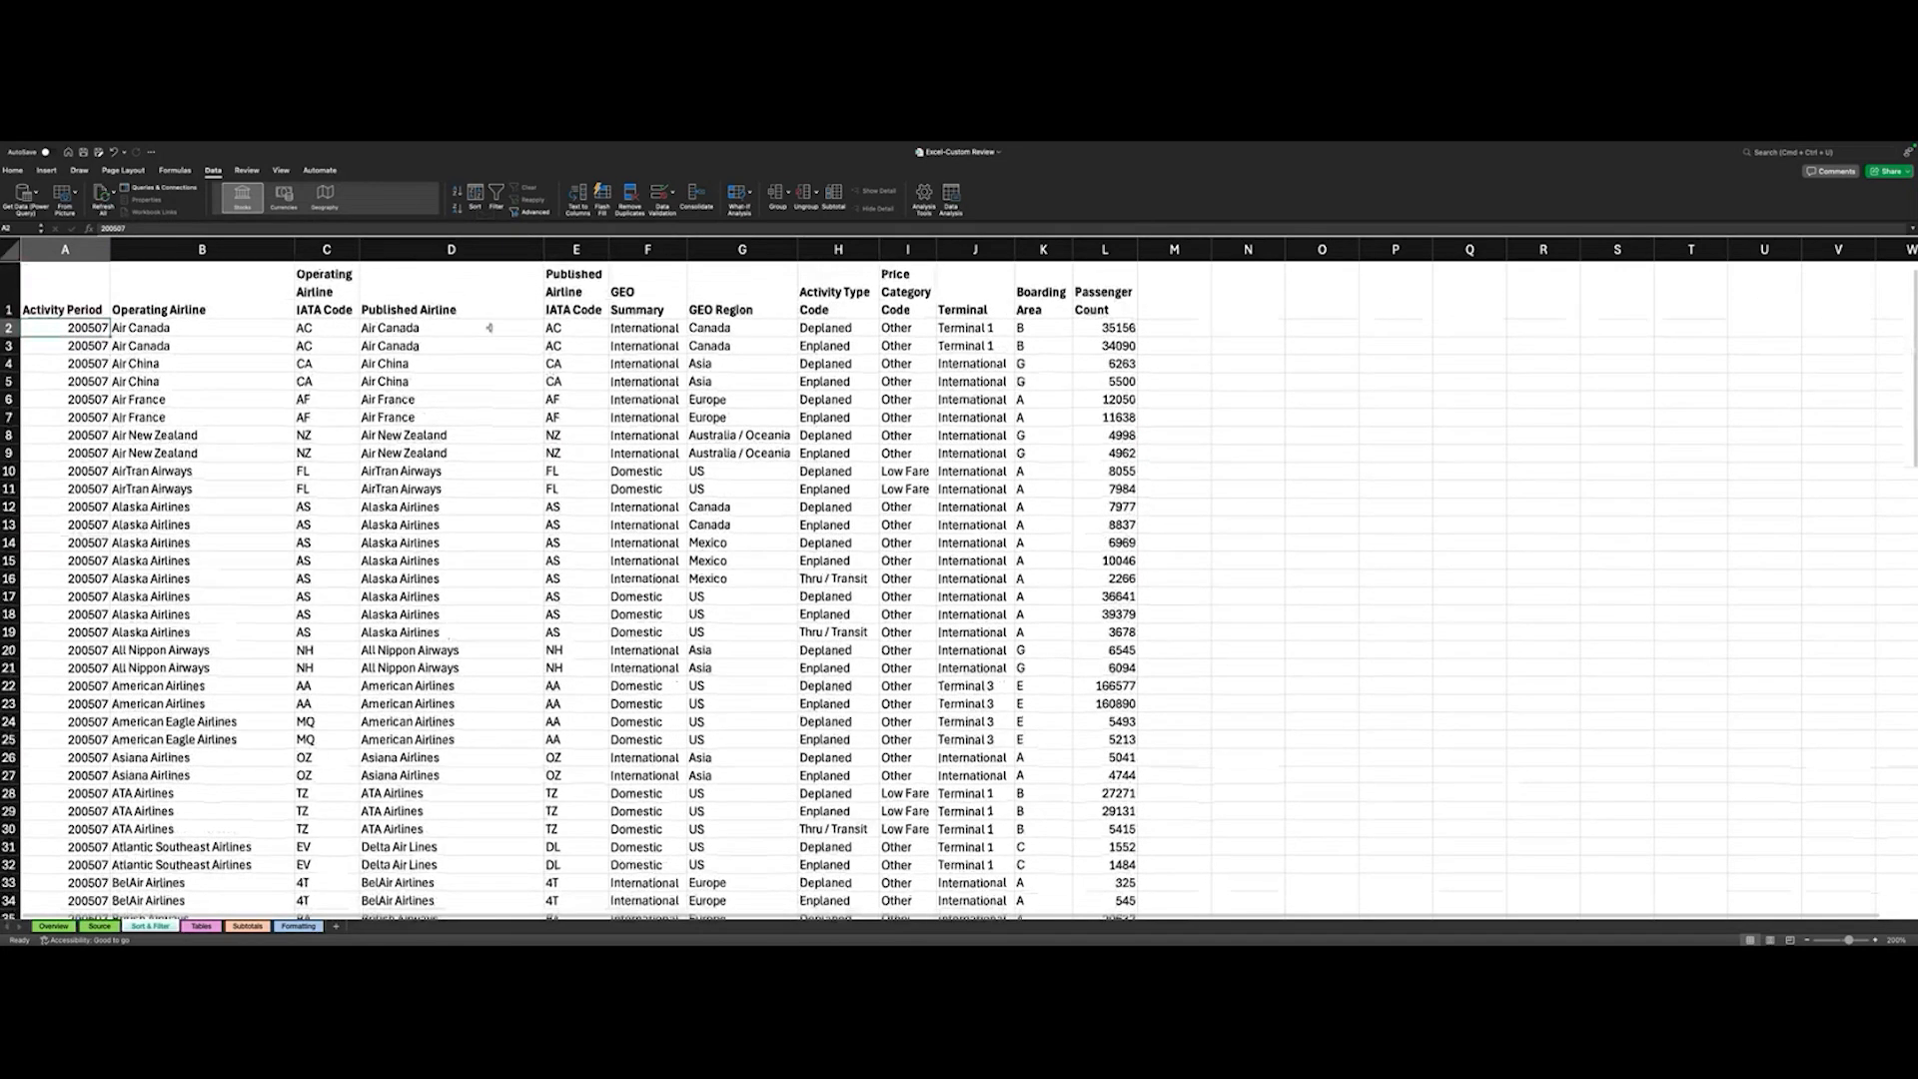
left_click(476, 191)
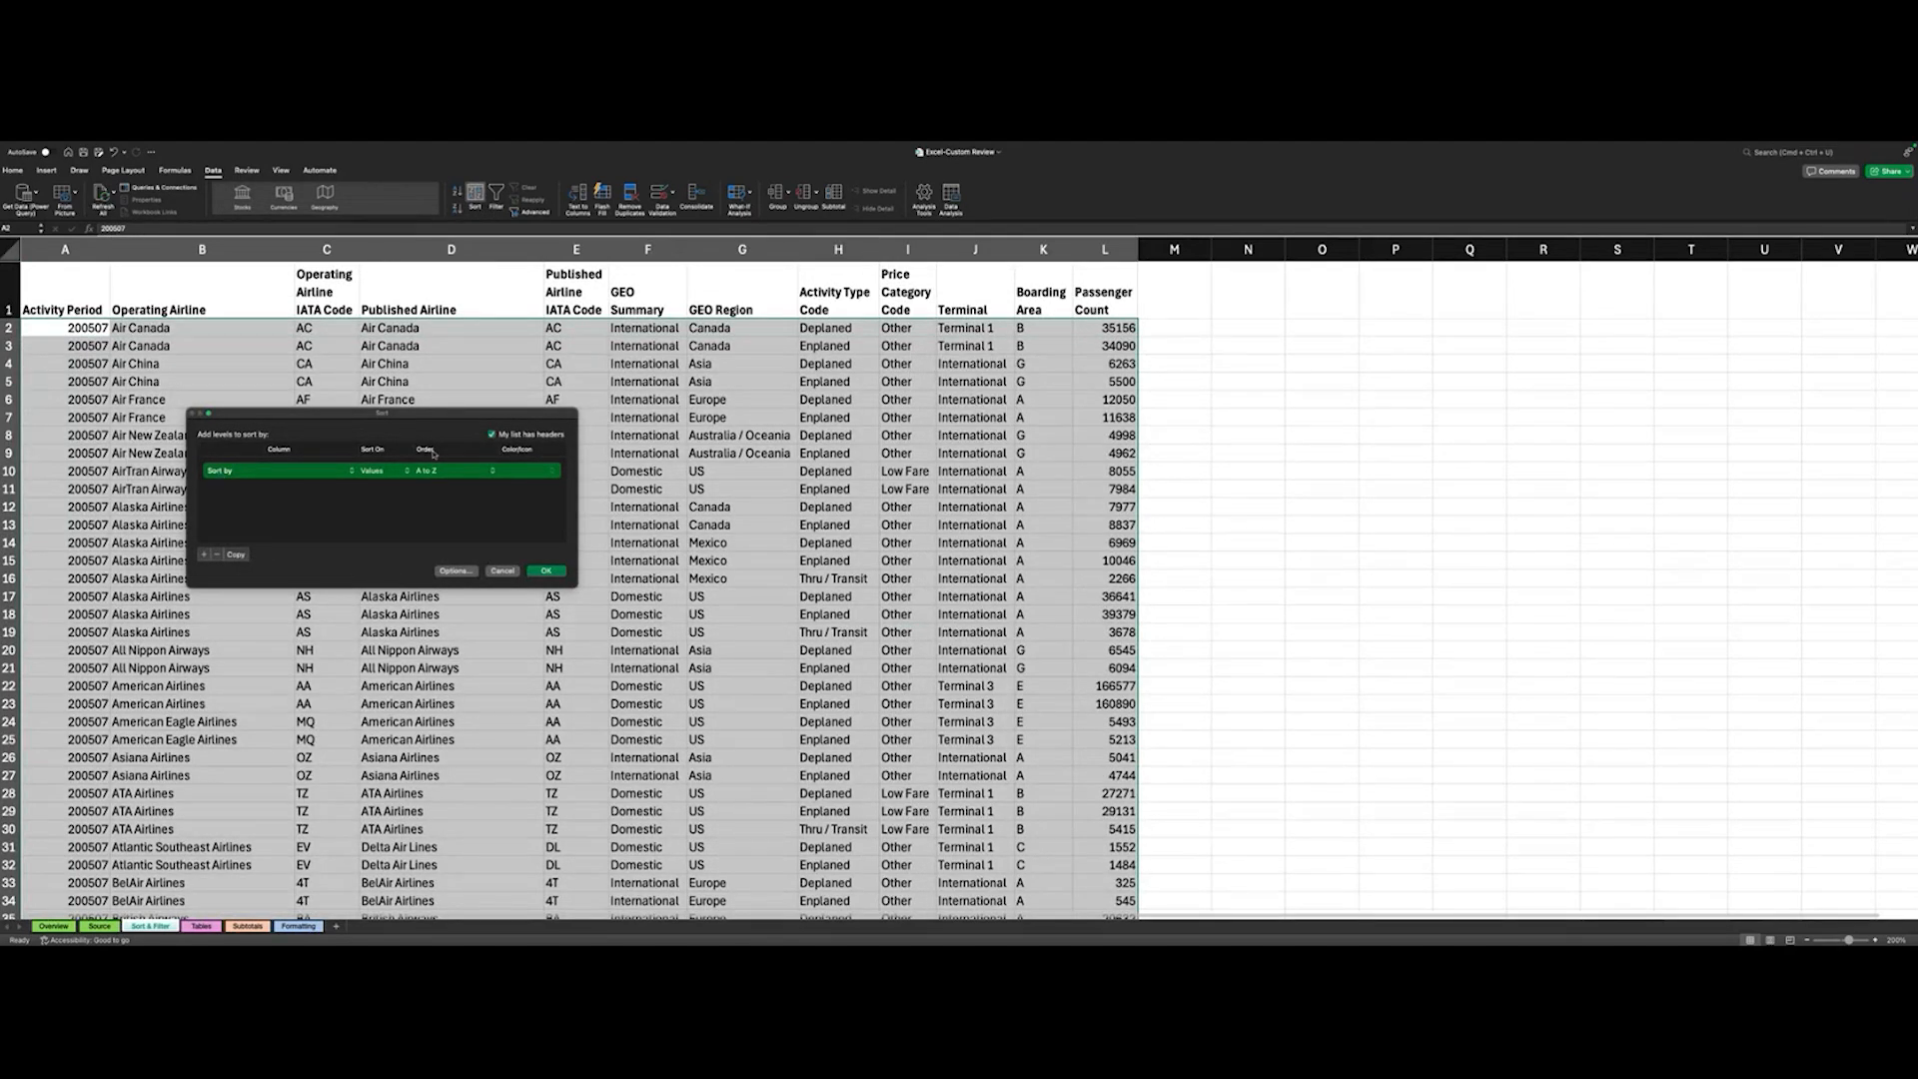
left_click(380, 471)
left_click(380, 470)
left_click(430, 471)
left_click(430, 472)
- Add a second sort level, view the column choices for the first level, and remove the added level
left_click(205, 556)
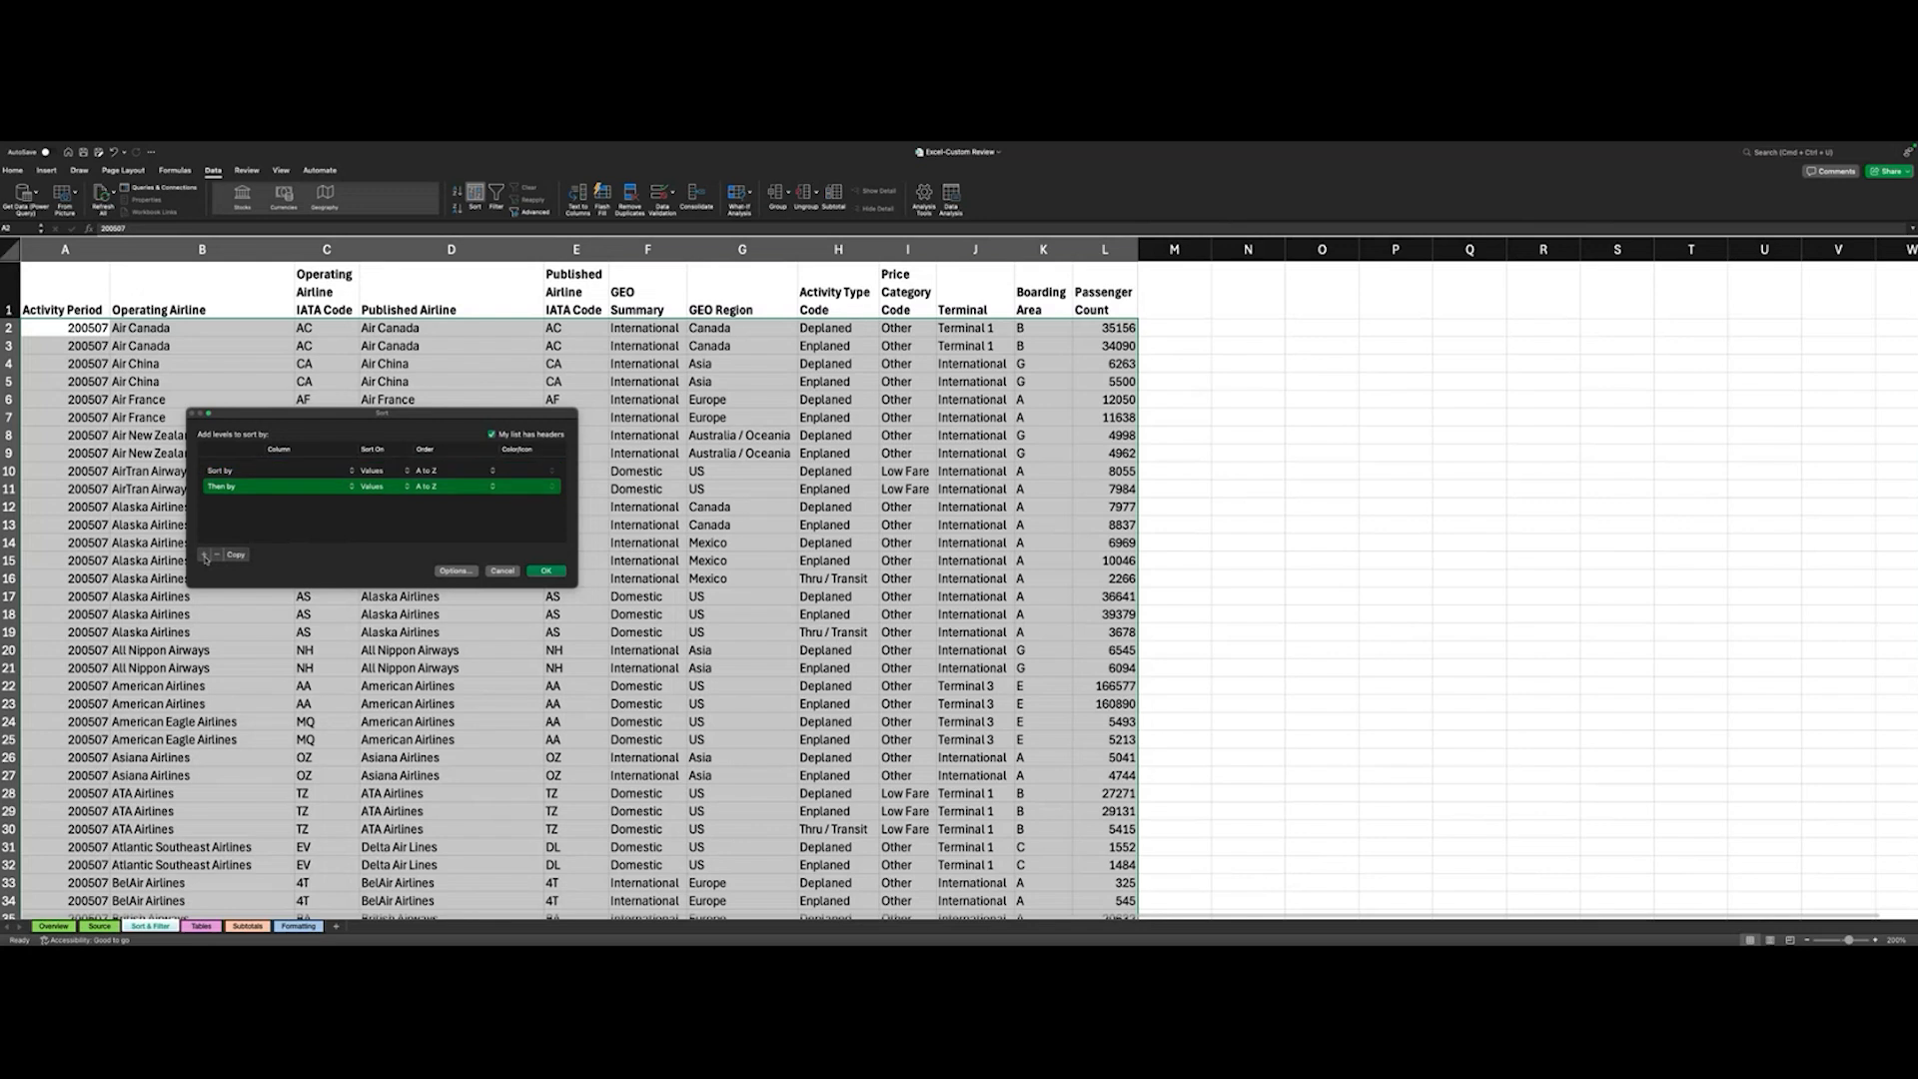
left_click(307, 471)
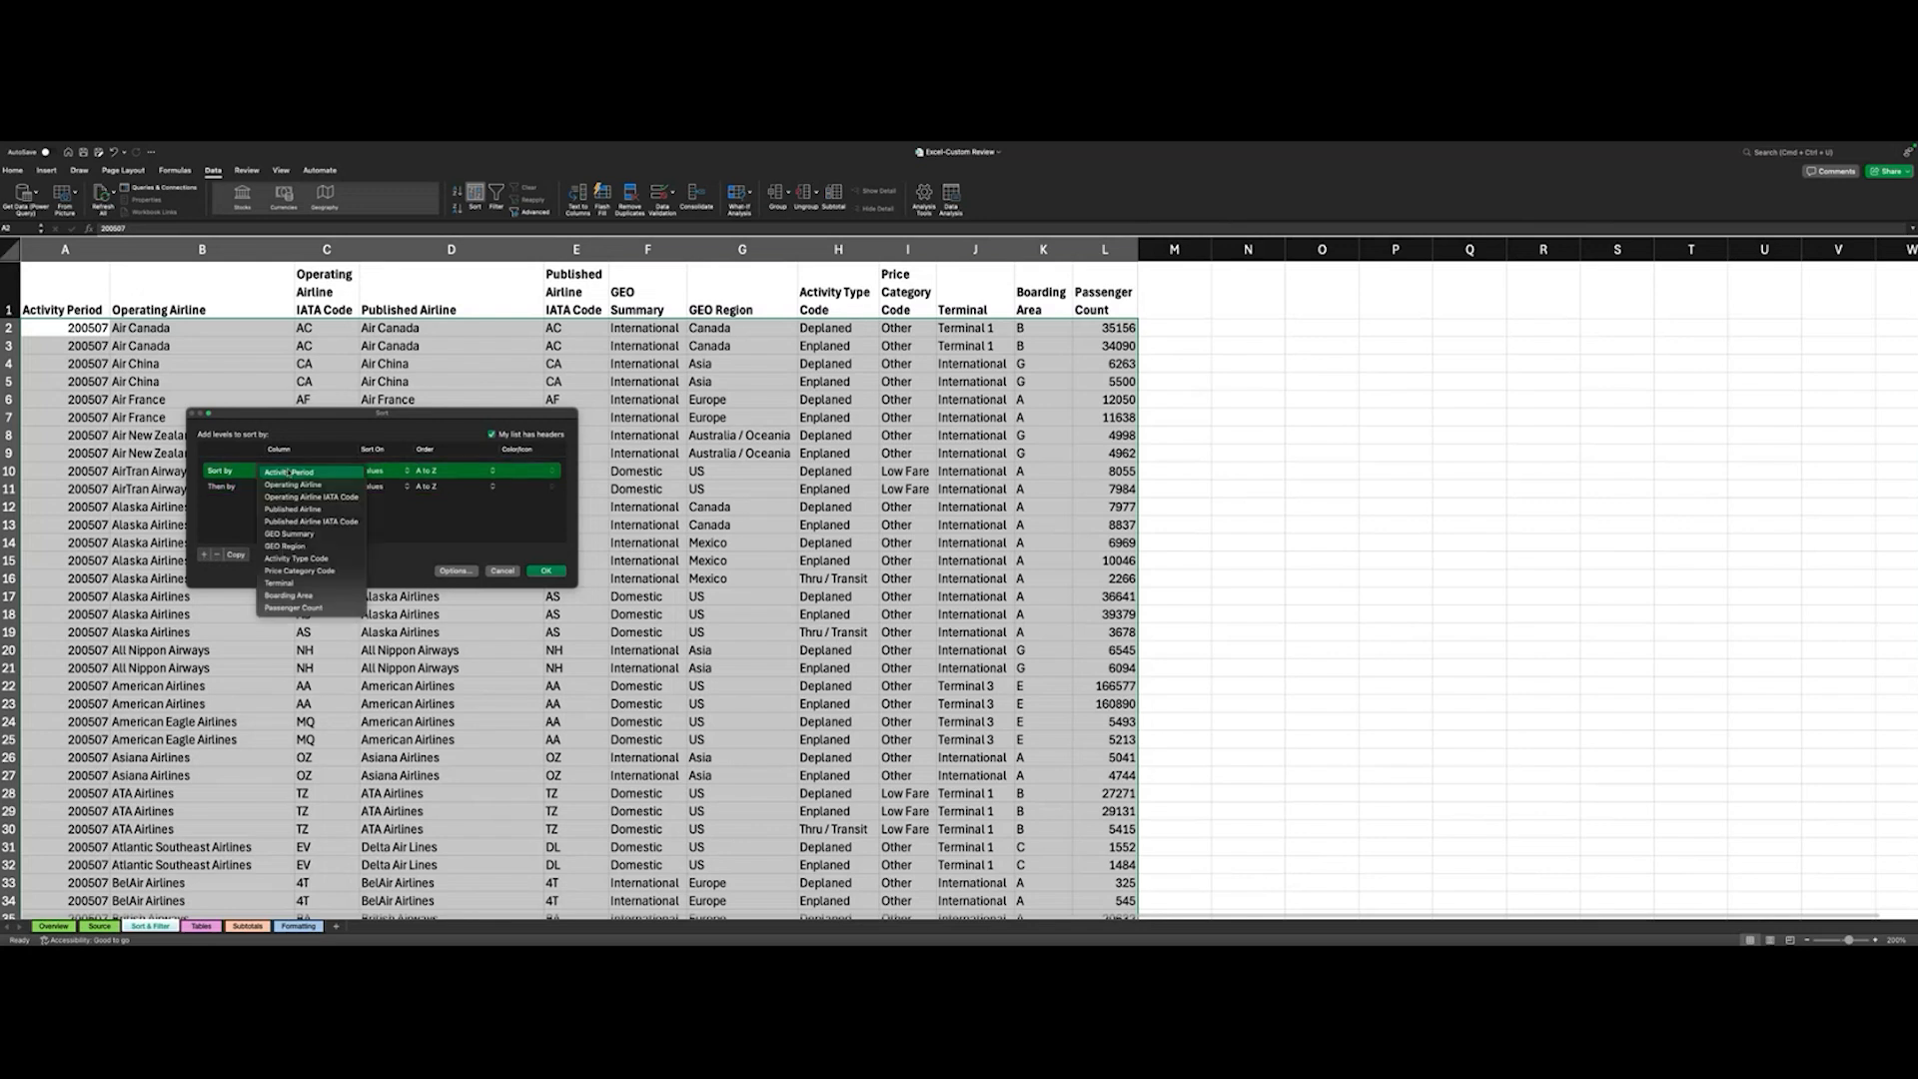
left_click(238, 527)
left_click(225, 488)
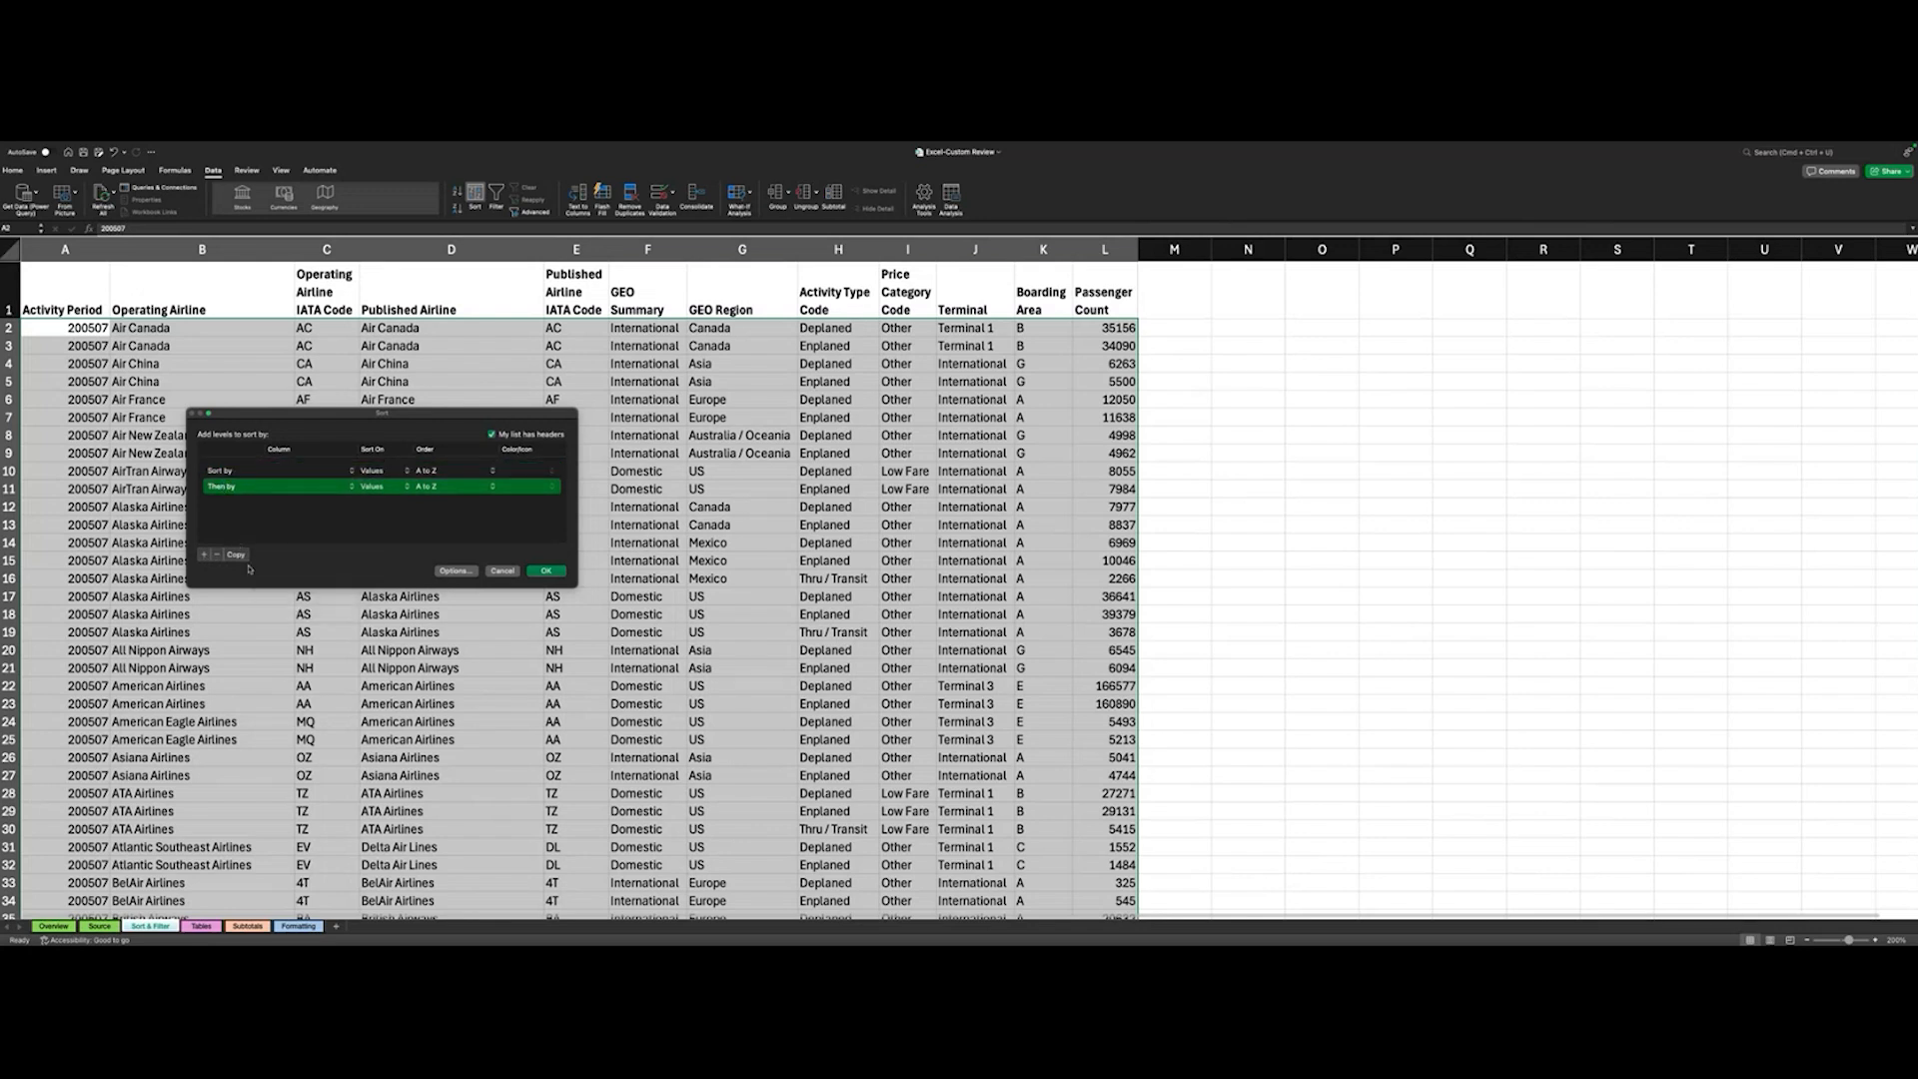
left_click(216, 557)
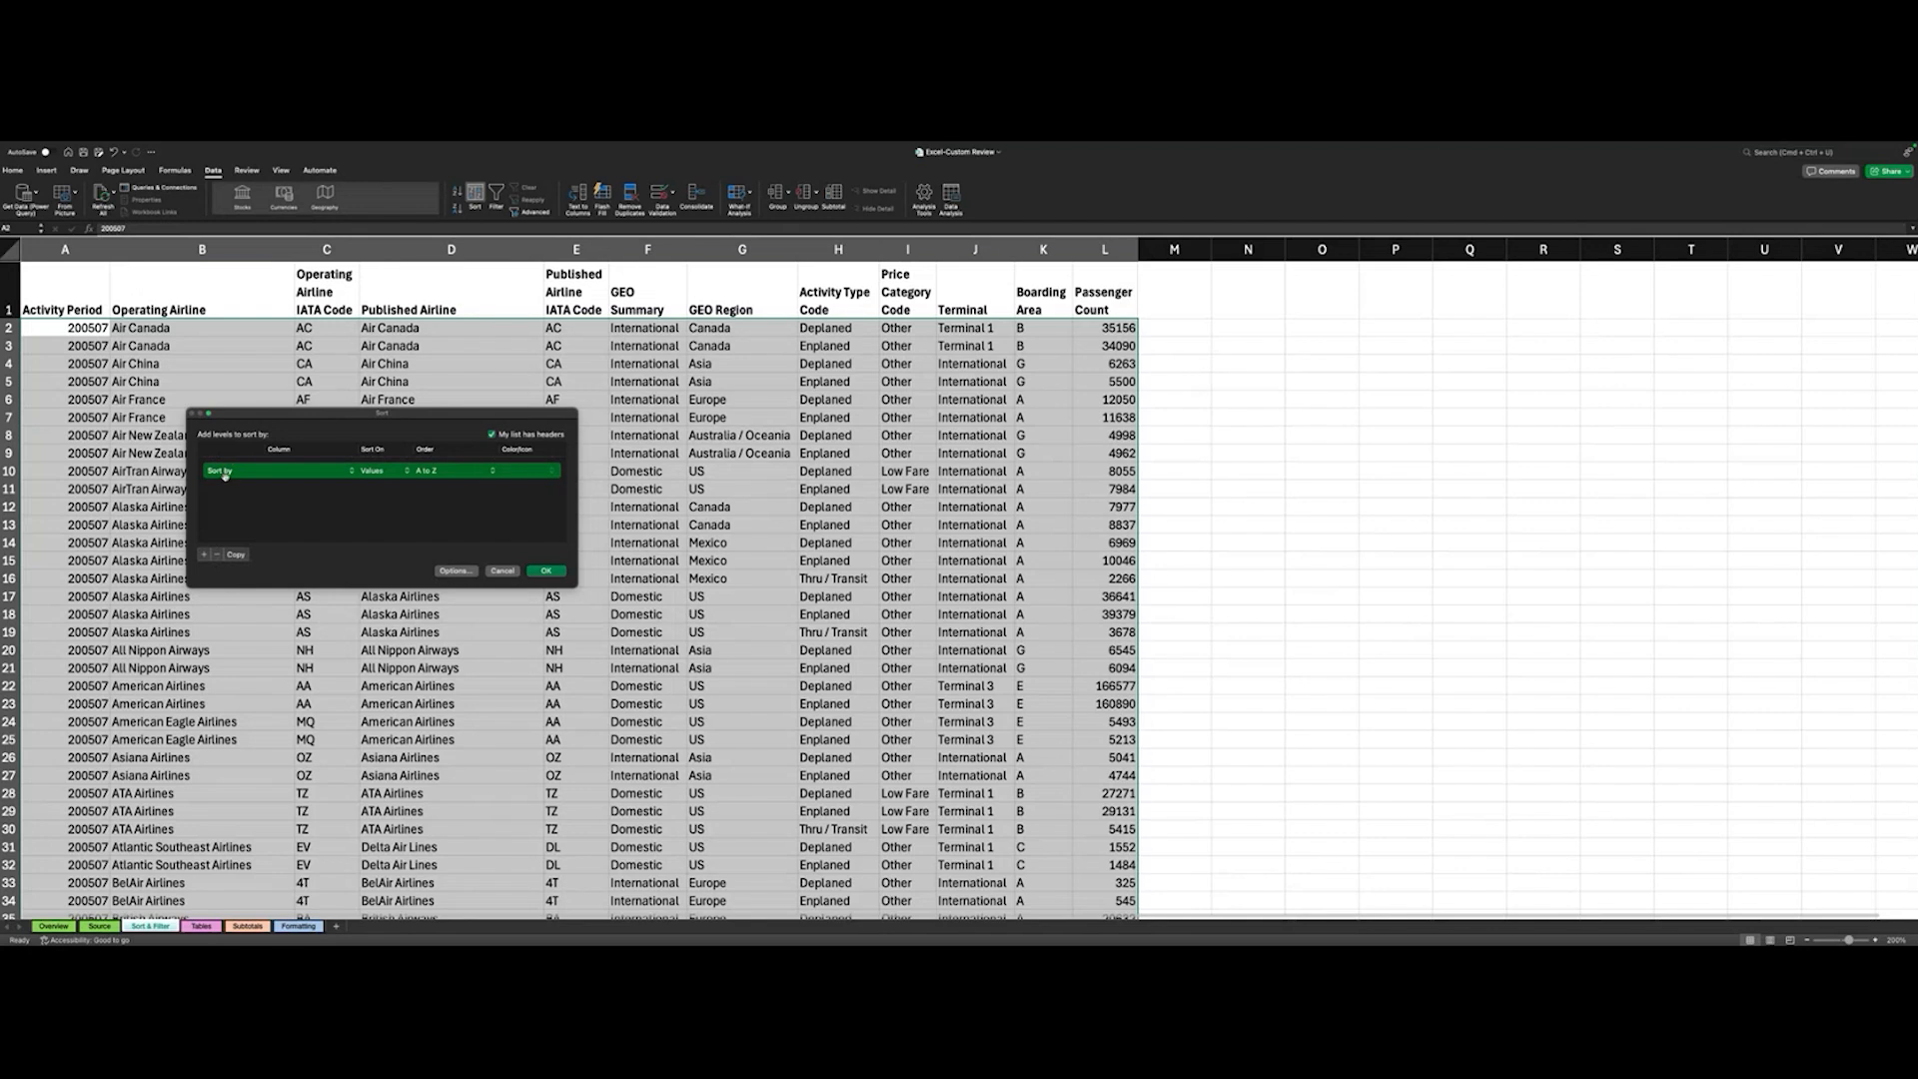
- Try Operating Airline as the first sort level's column, and set it to GEO Region instead
left_click(291, 474)
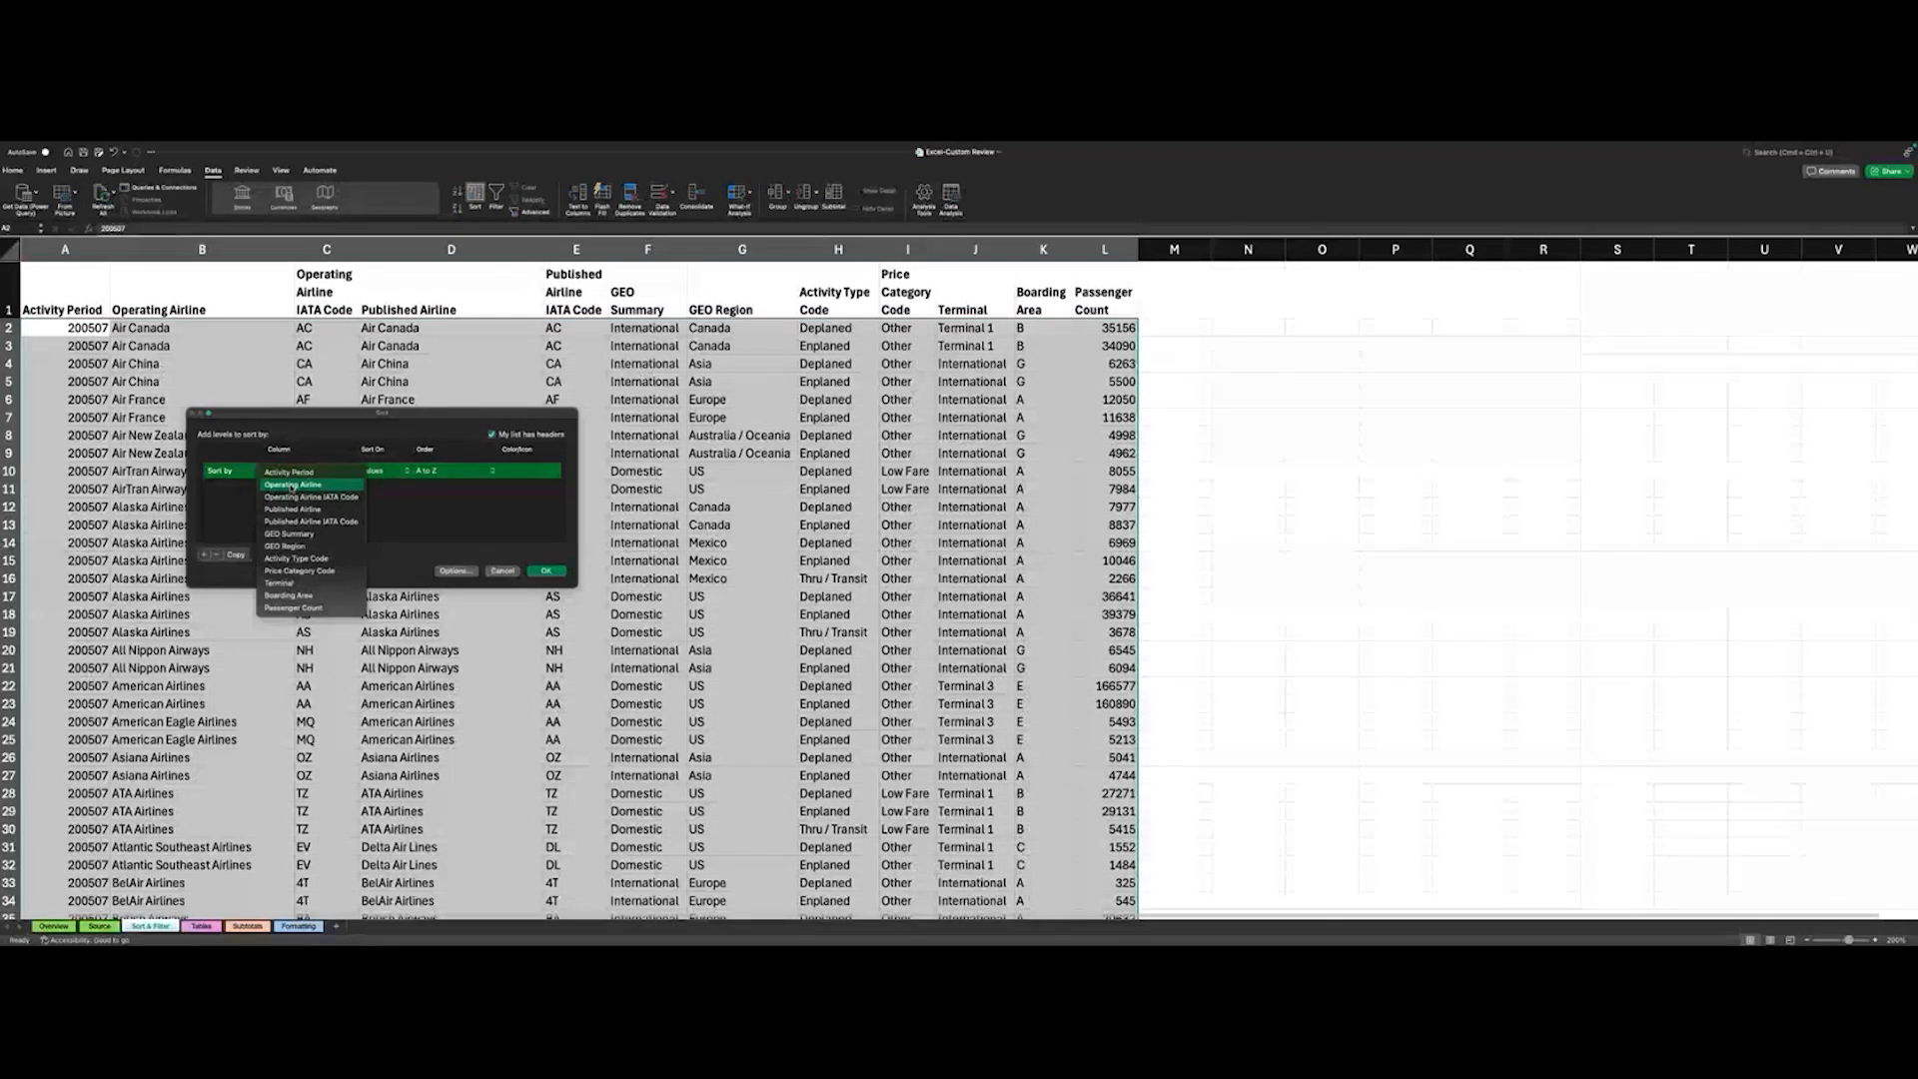
left_click(292, 486)
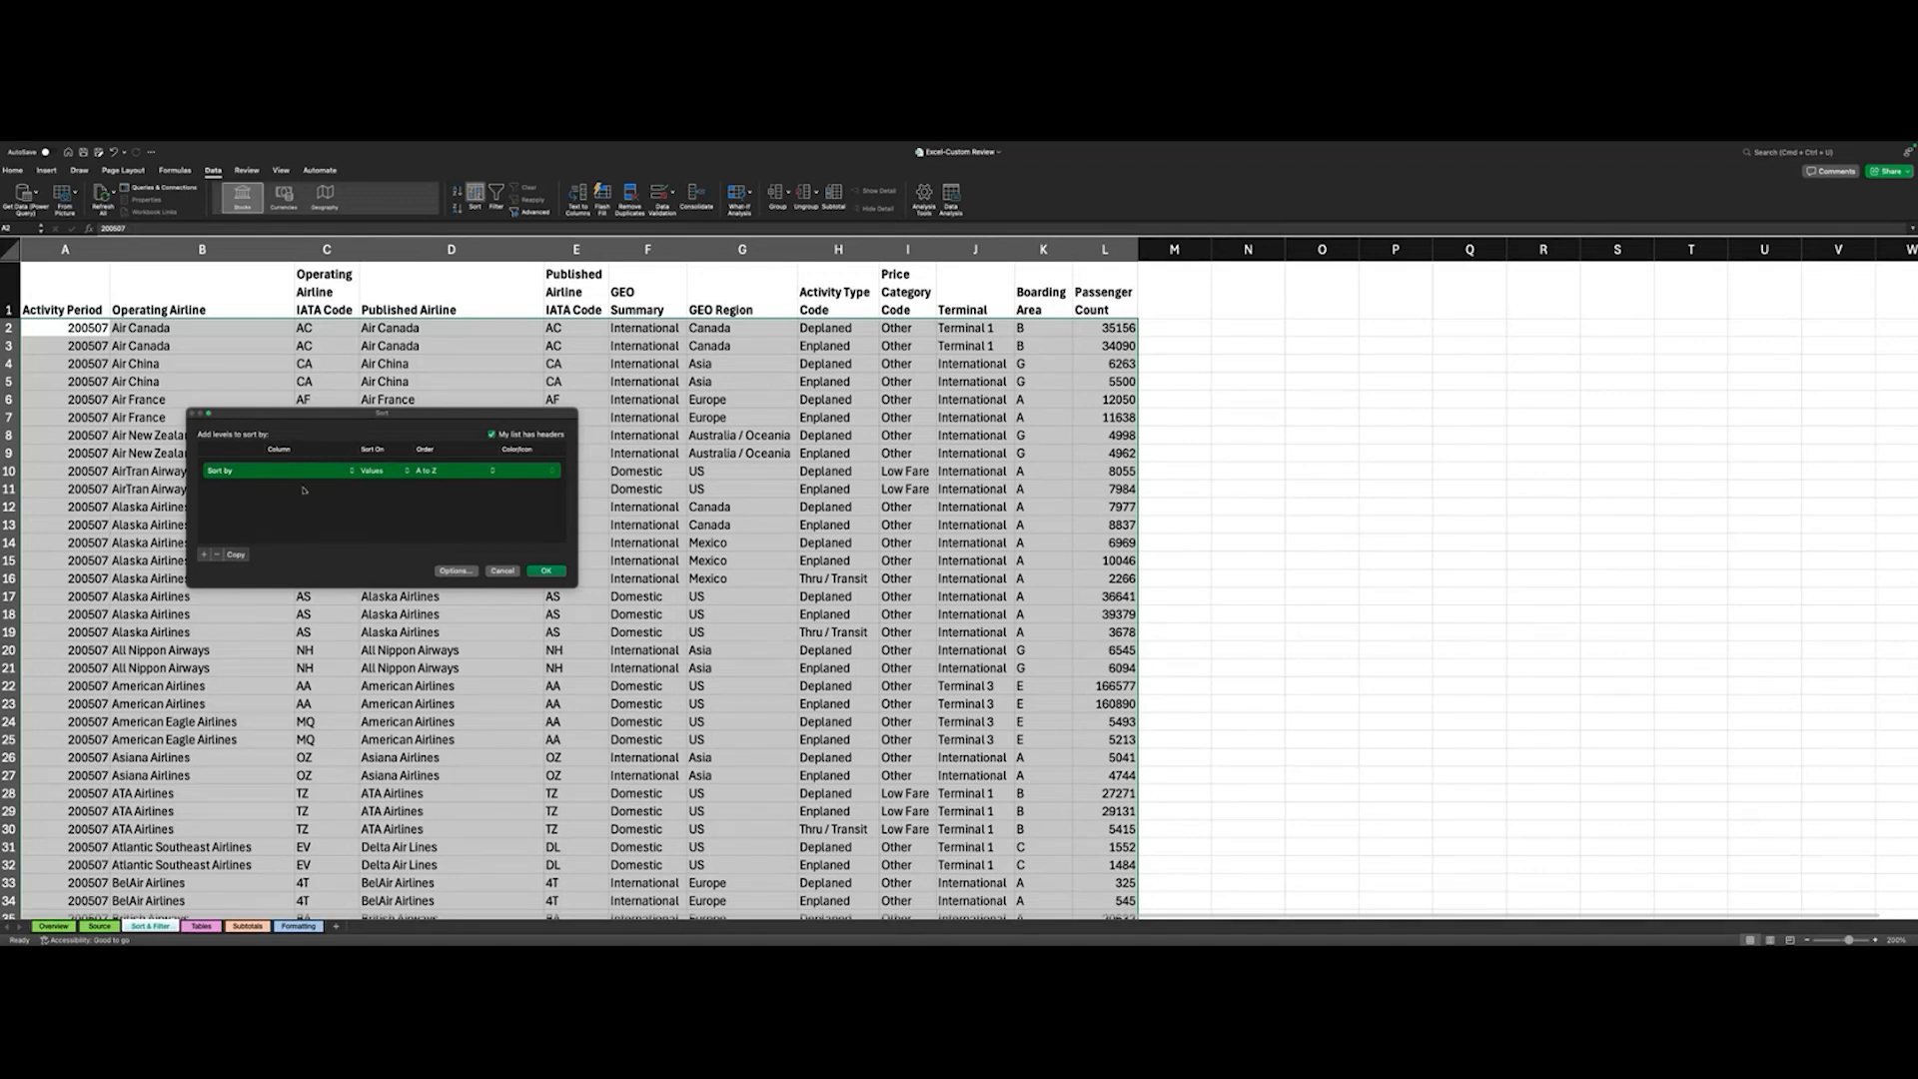
left_click(299, 470)
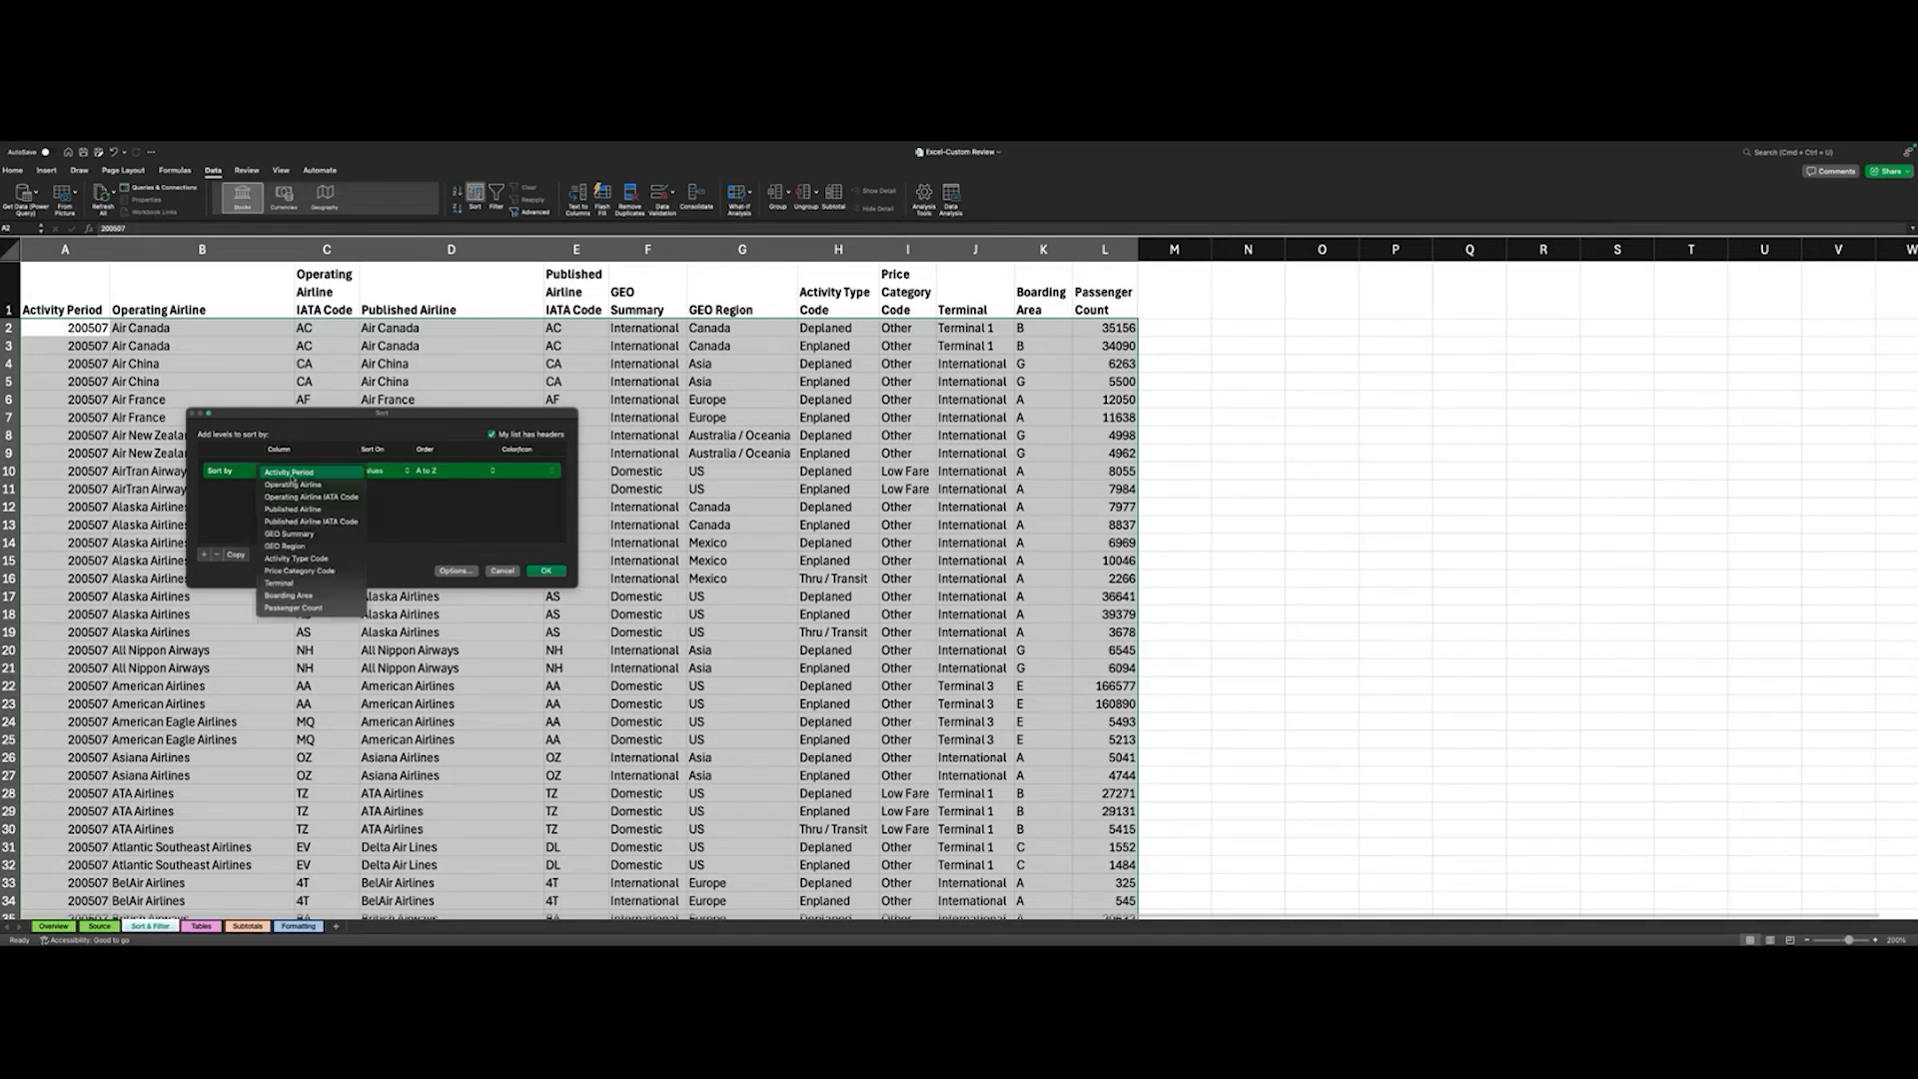
left_click(295, 548)
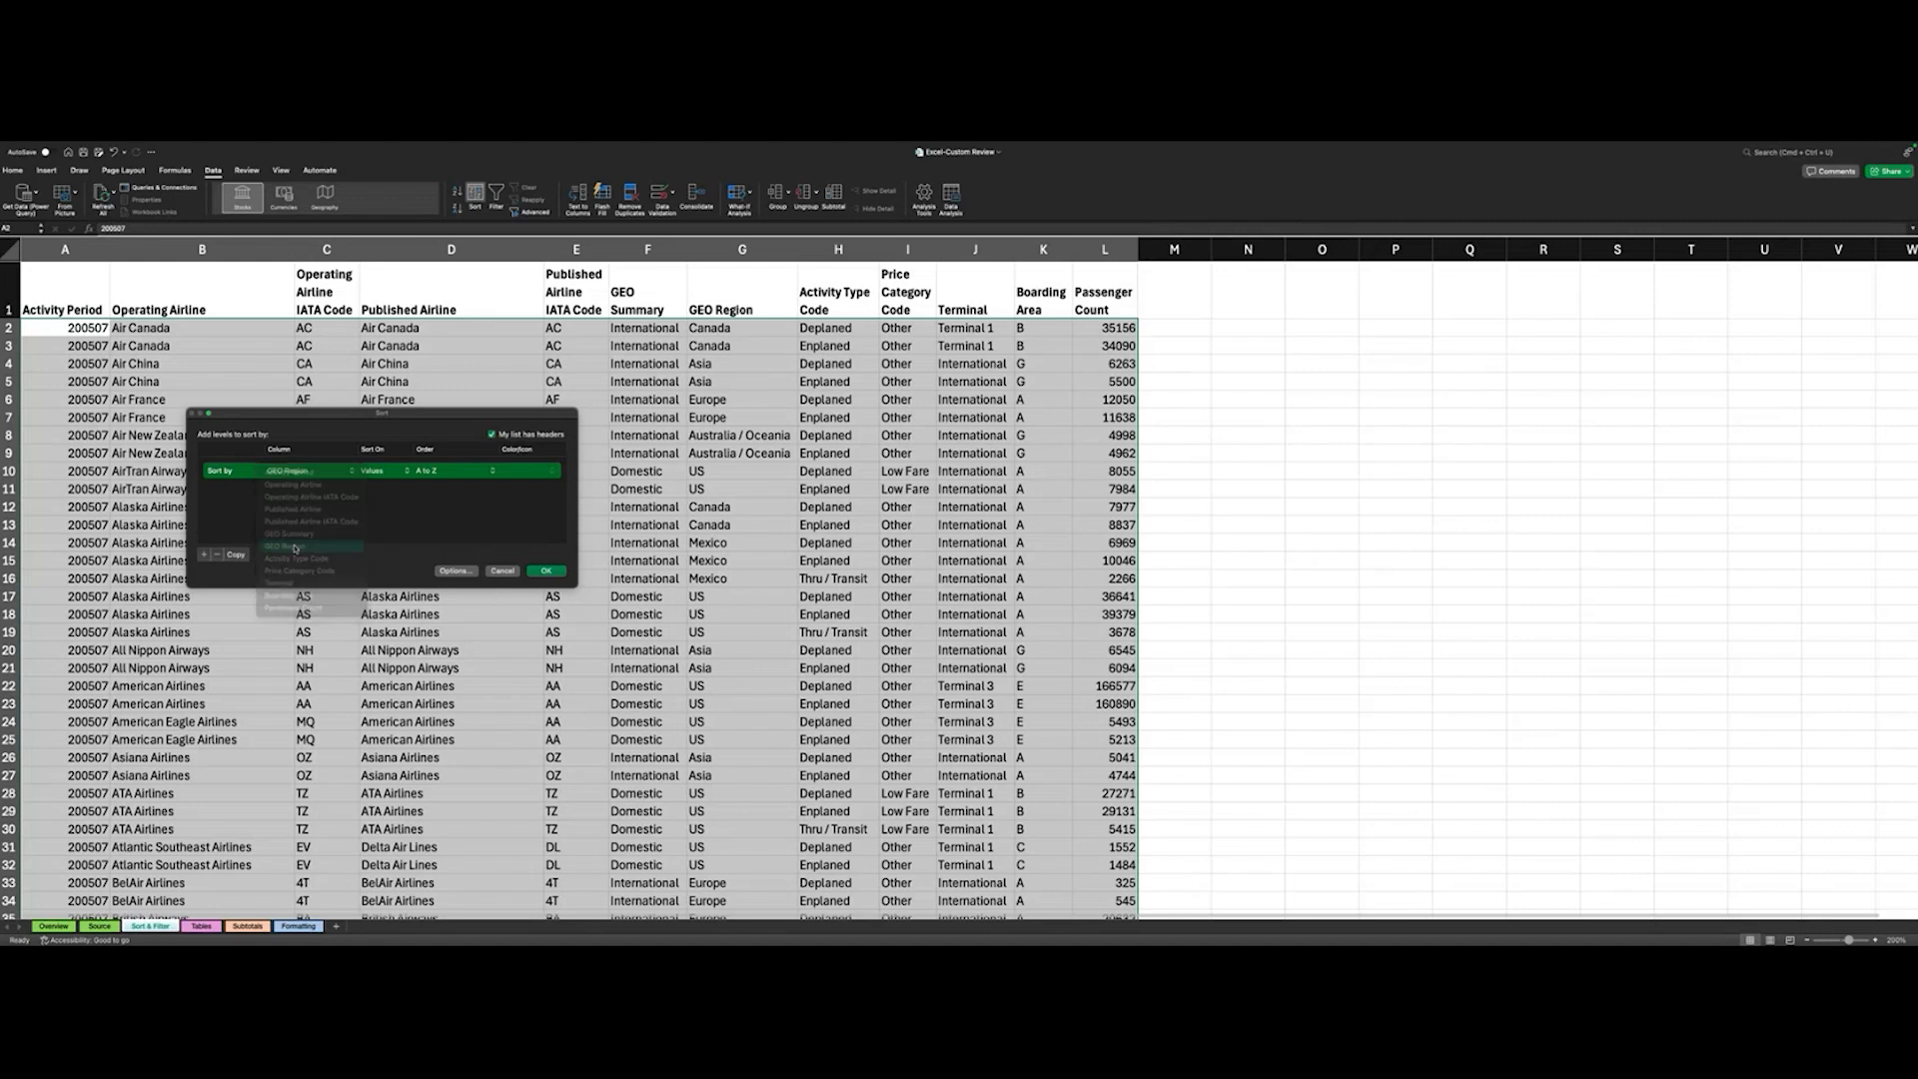
- Add a second sort level by Operating Airline, values A to Z, and apply the sort
left_click(205, 556)
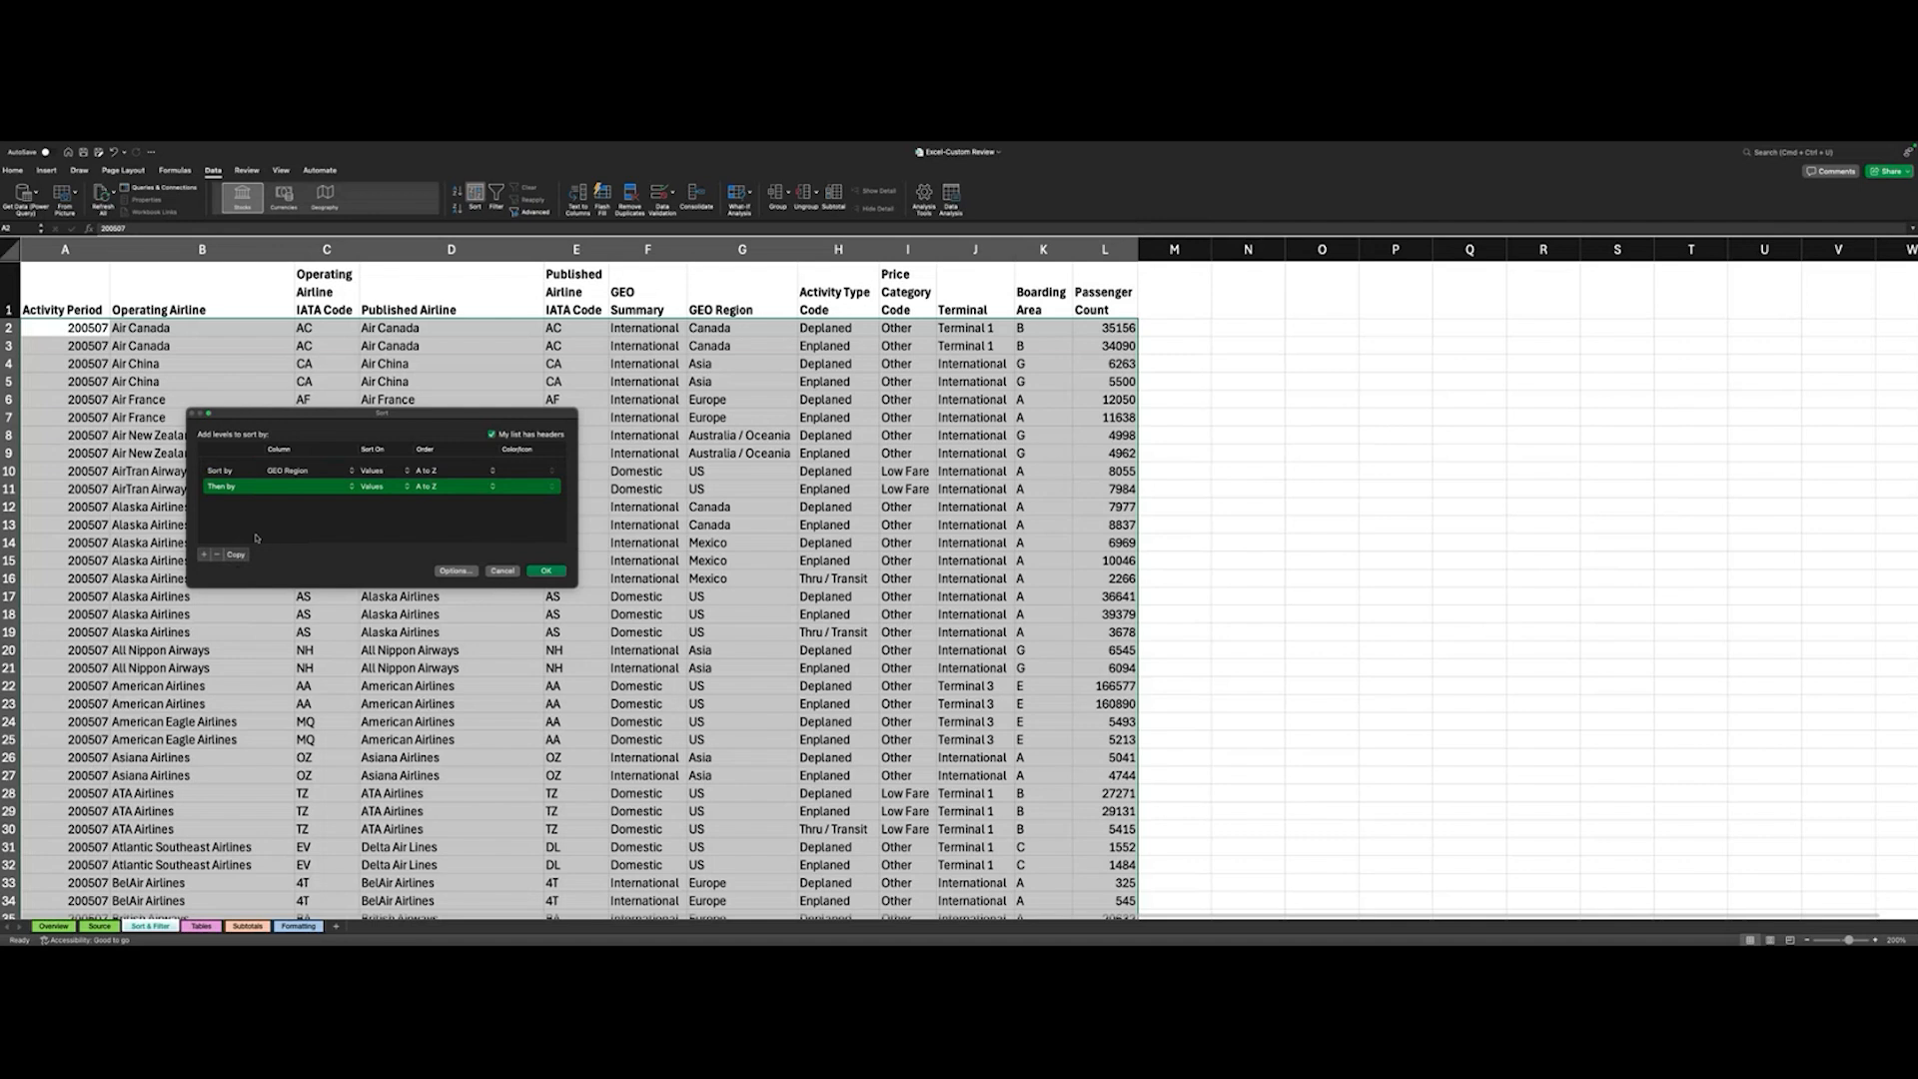
left_click(290, 486)
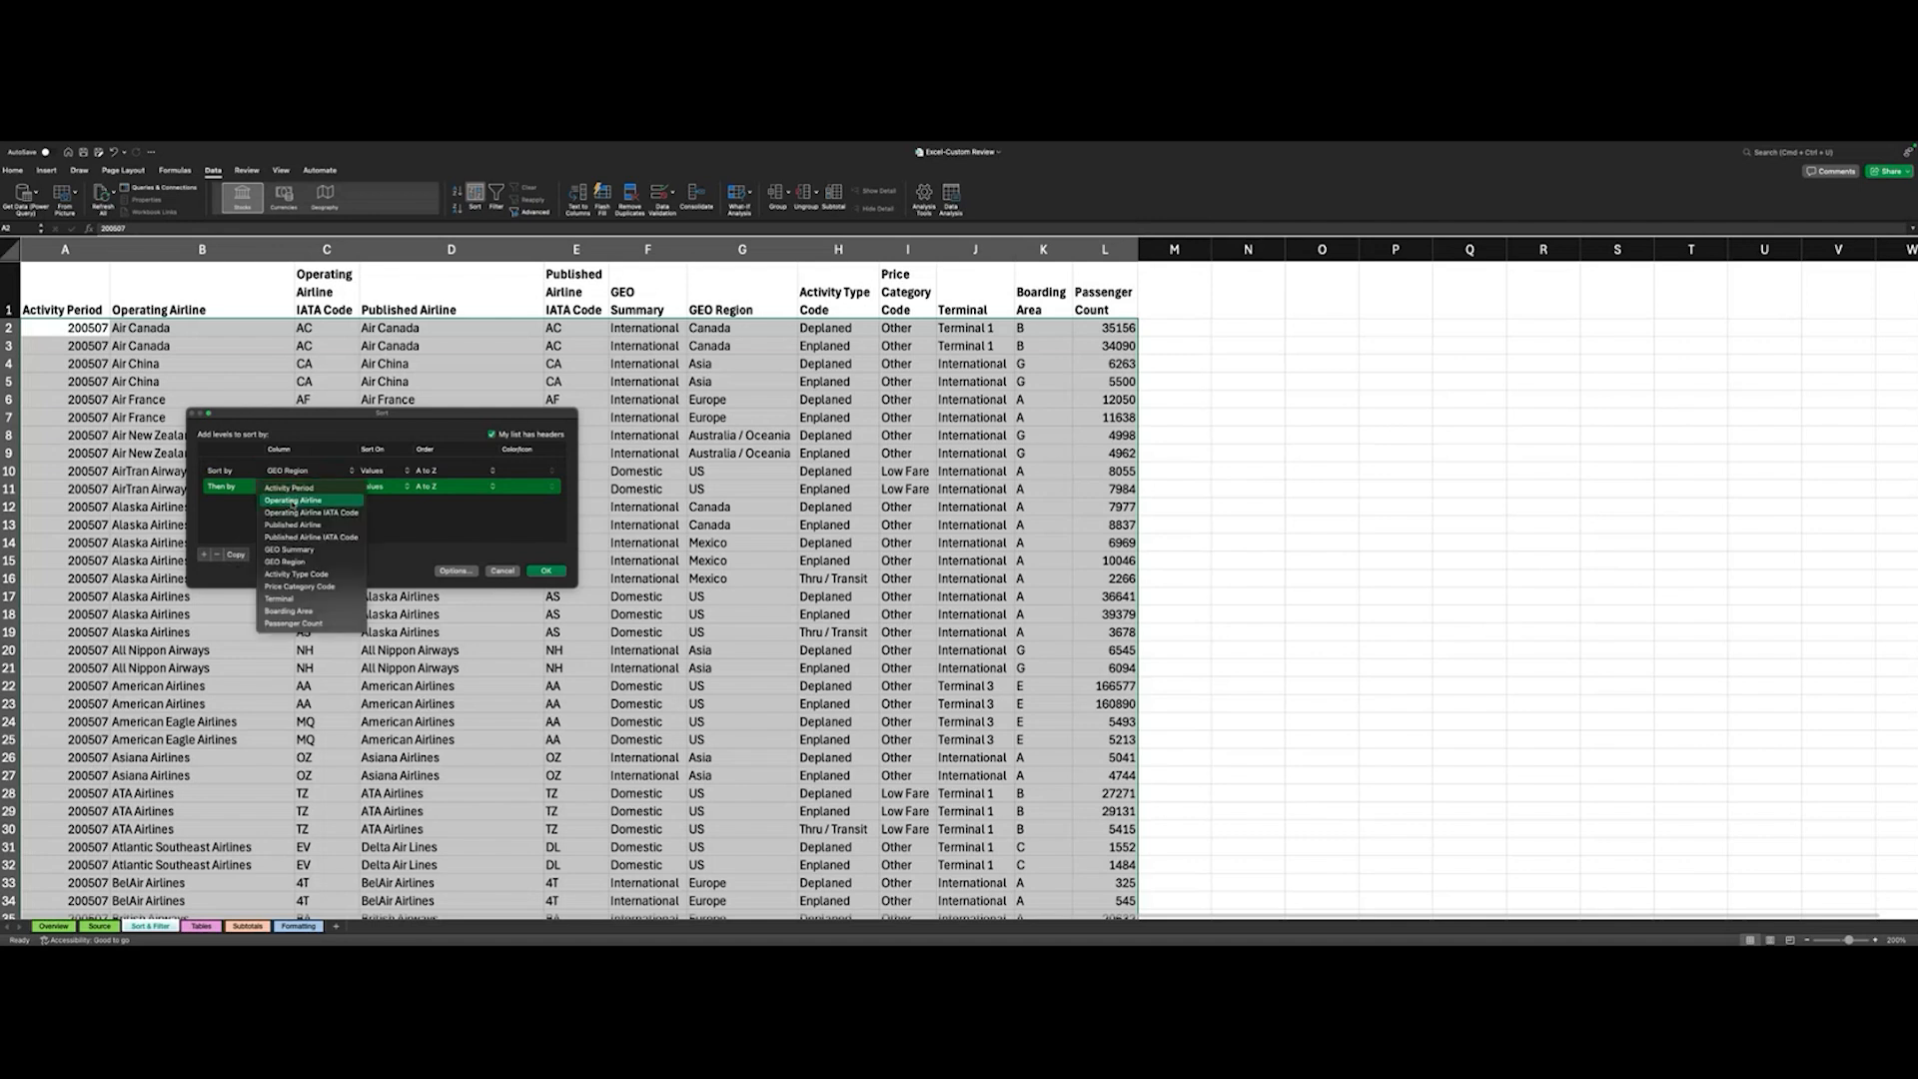
left_click(292, 502)
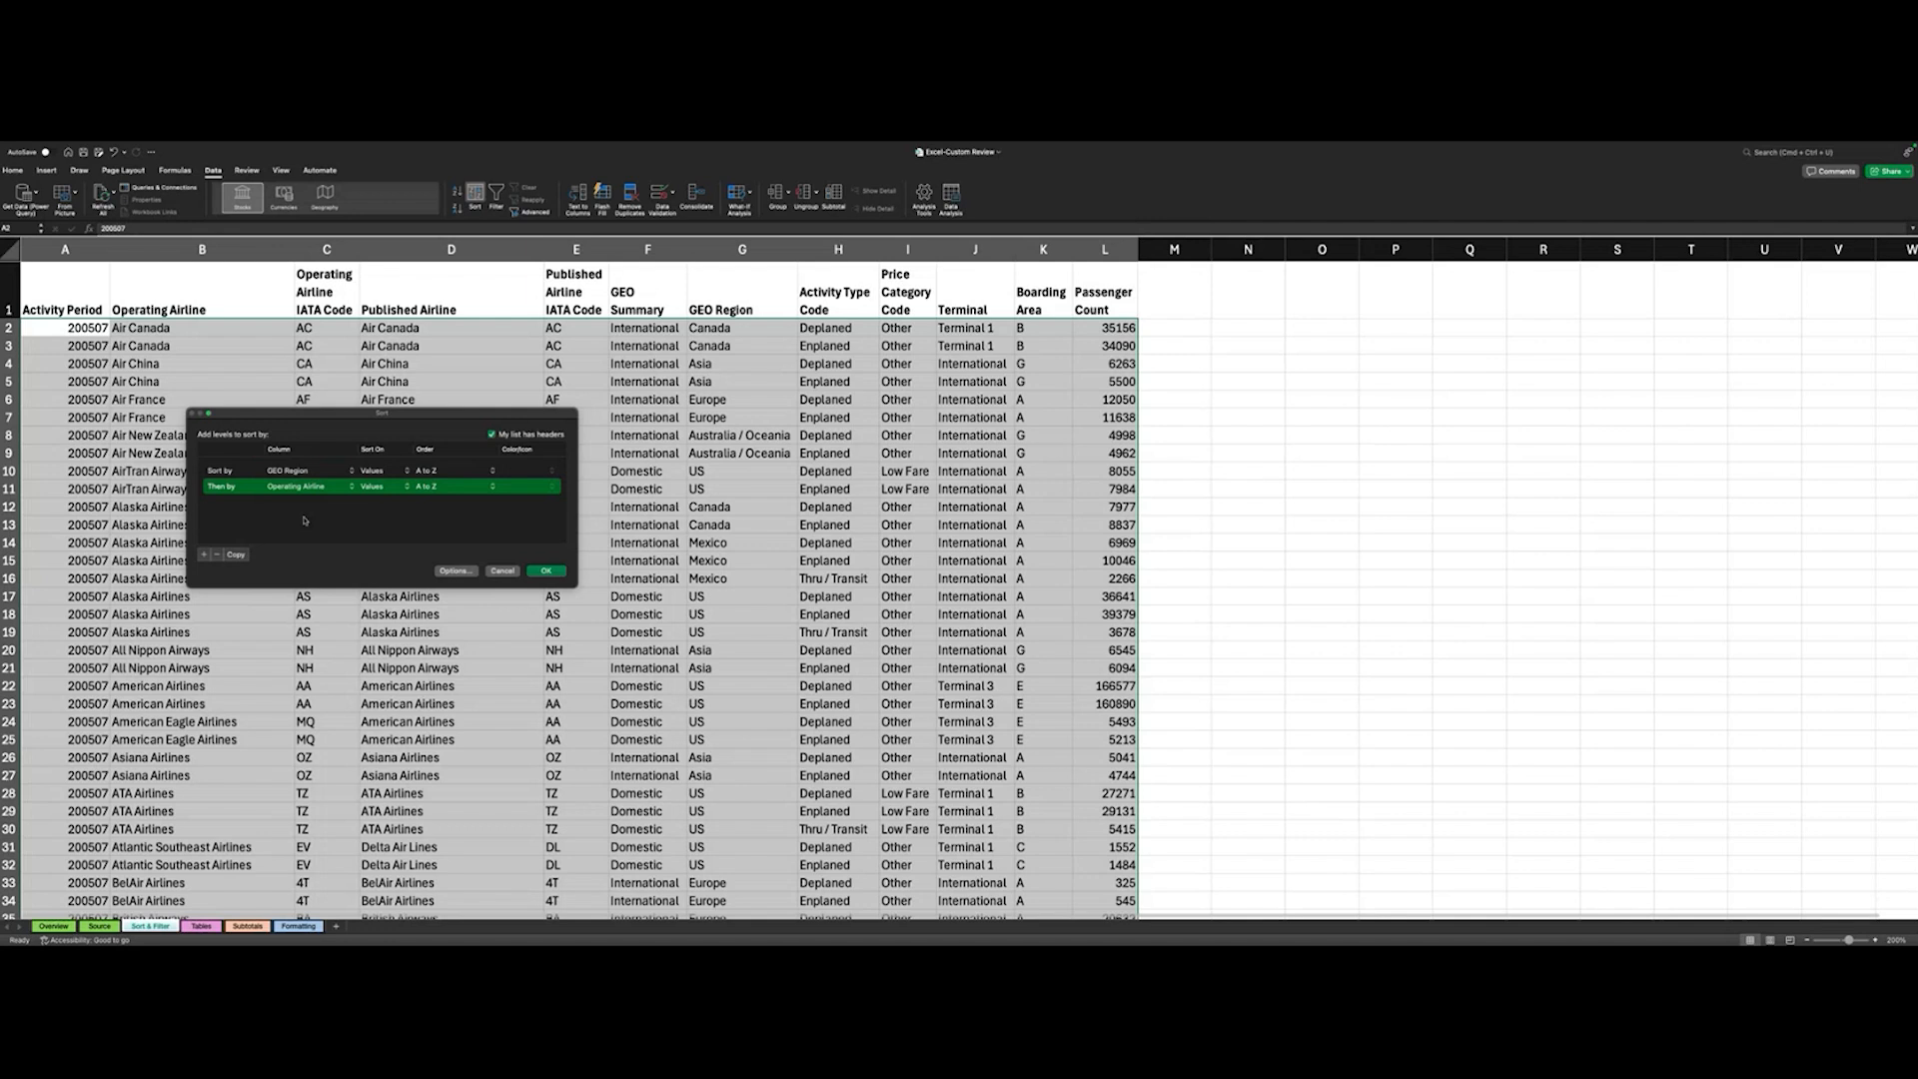
left_click(544, 572)
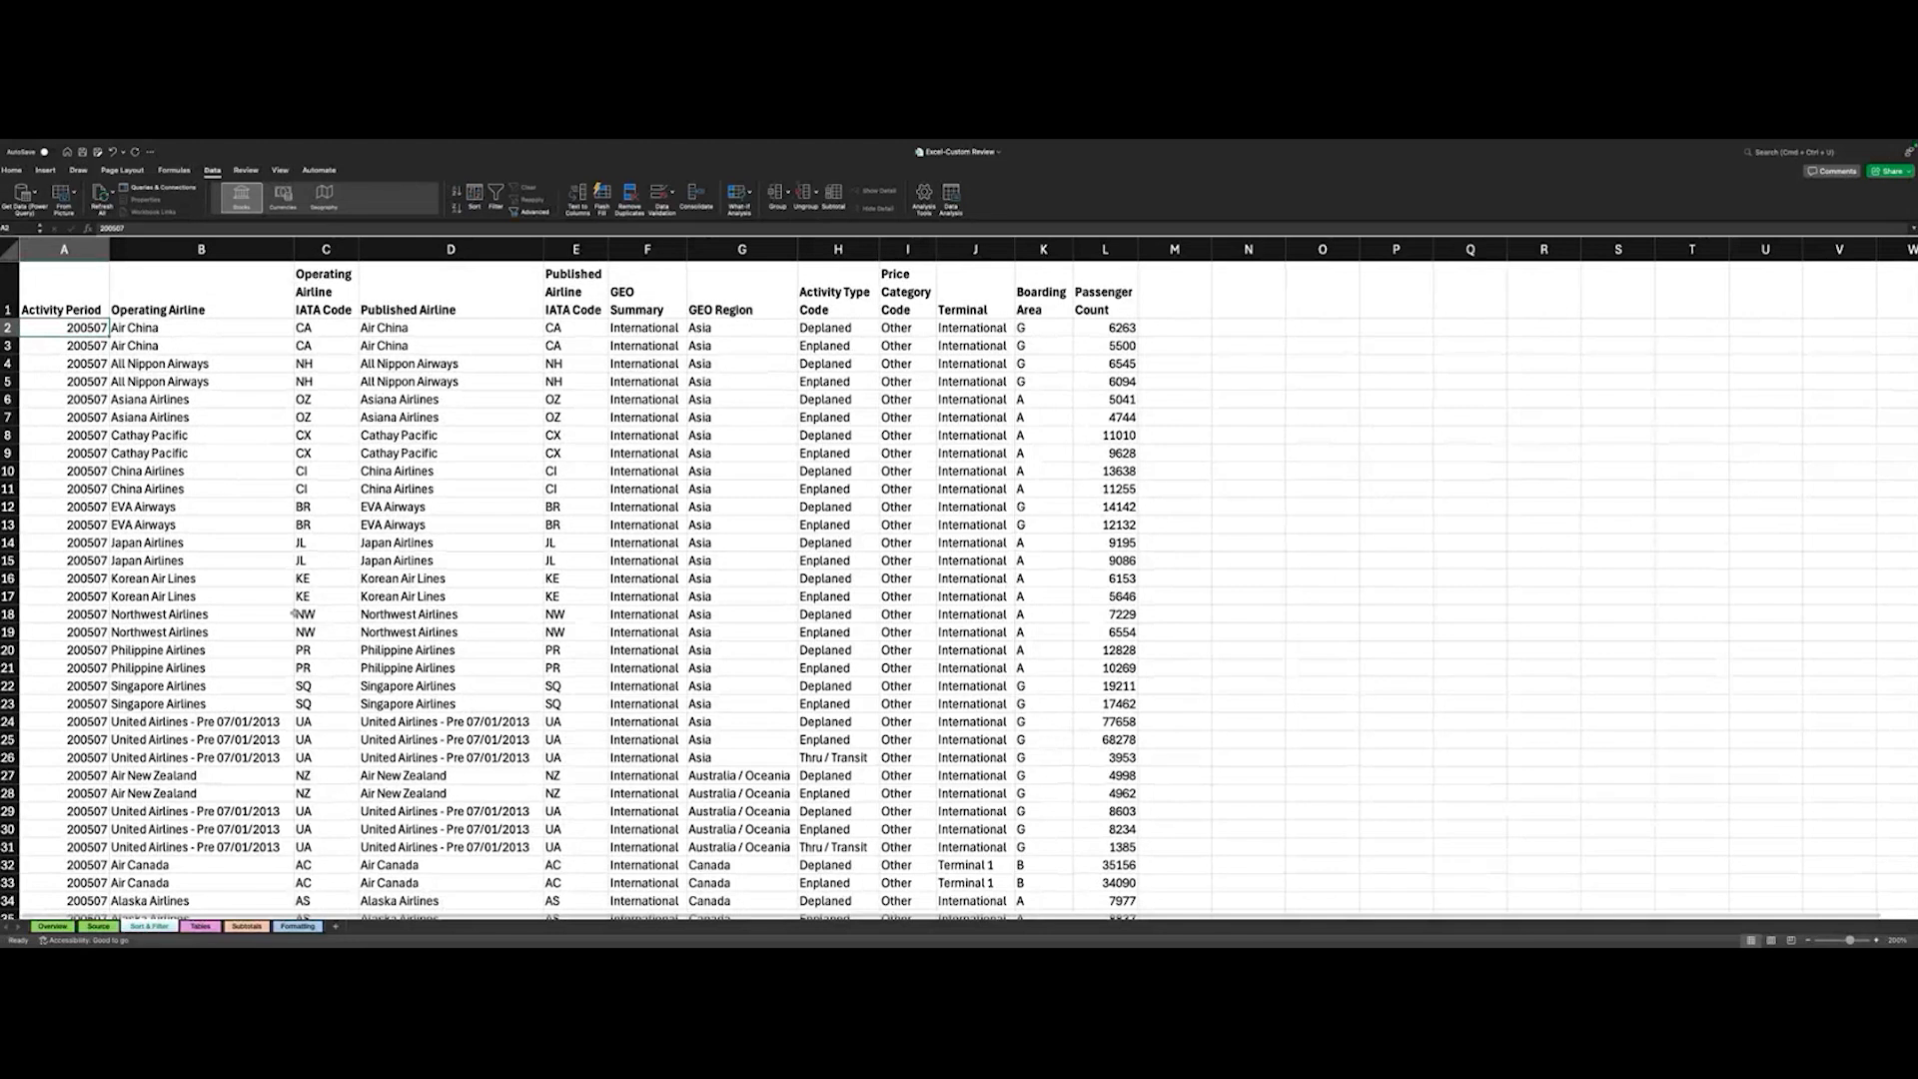
- Examine the order of the sorted airline rows by GEO Region and Operating Airline
scroll(296, 646, "down", 1)
scroll(280, 620, "up", 1)
scroll(178, 360, "down", 1)
scroll(178, 370, "up", 1)
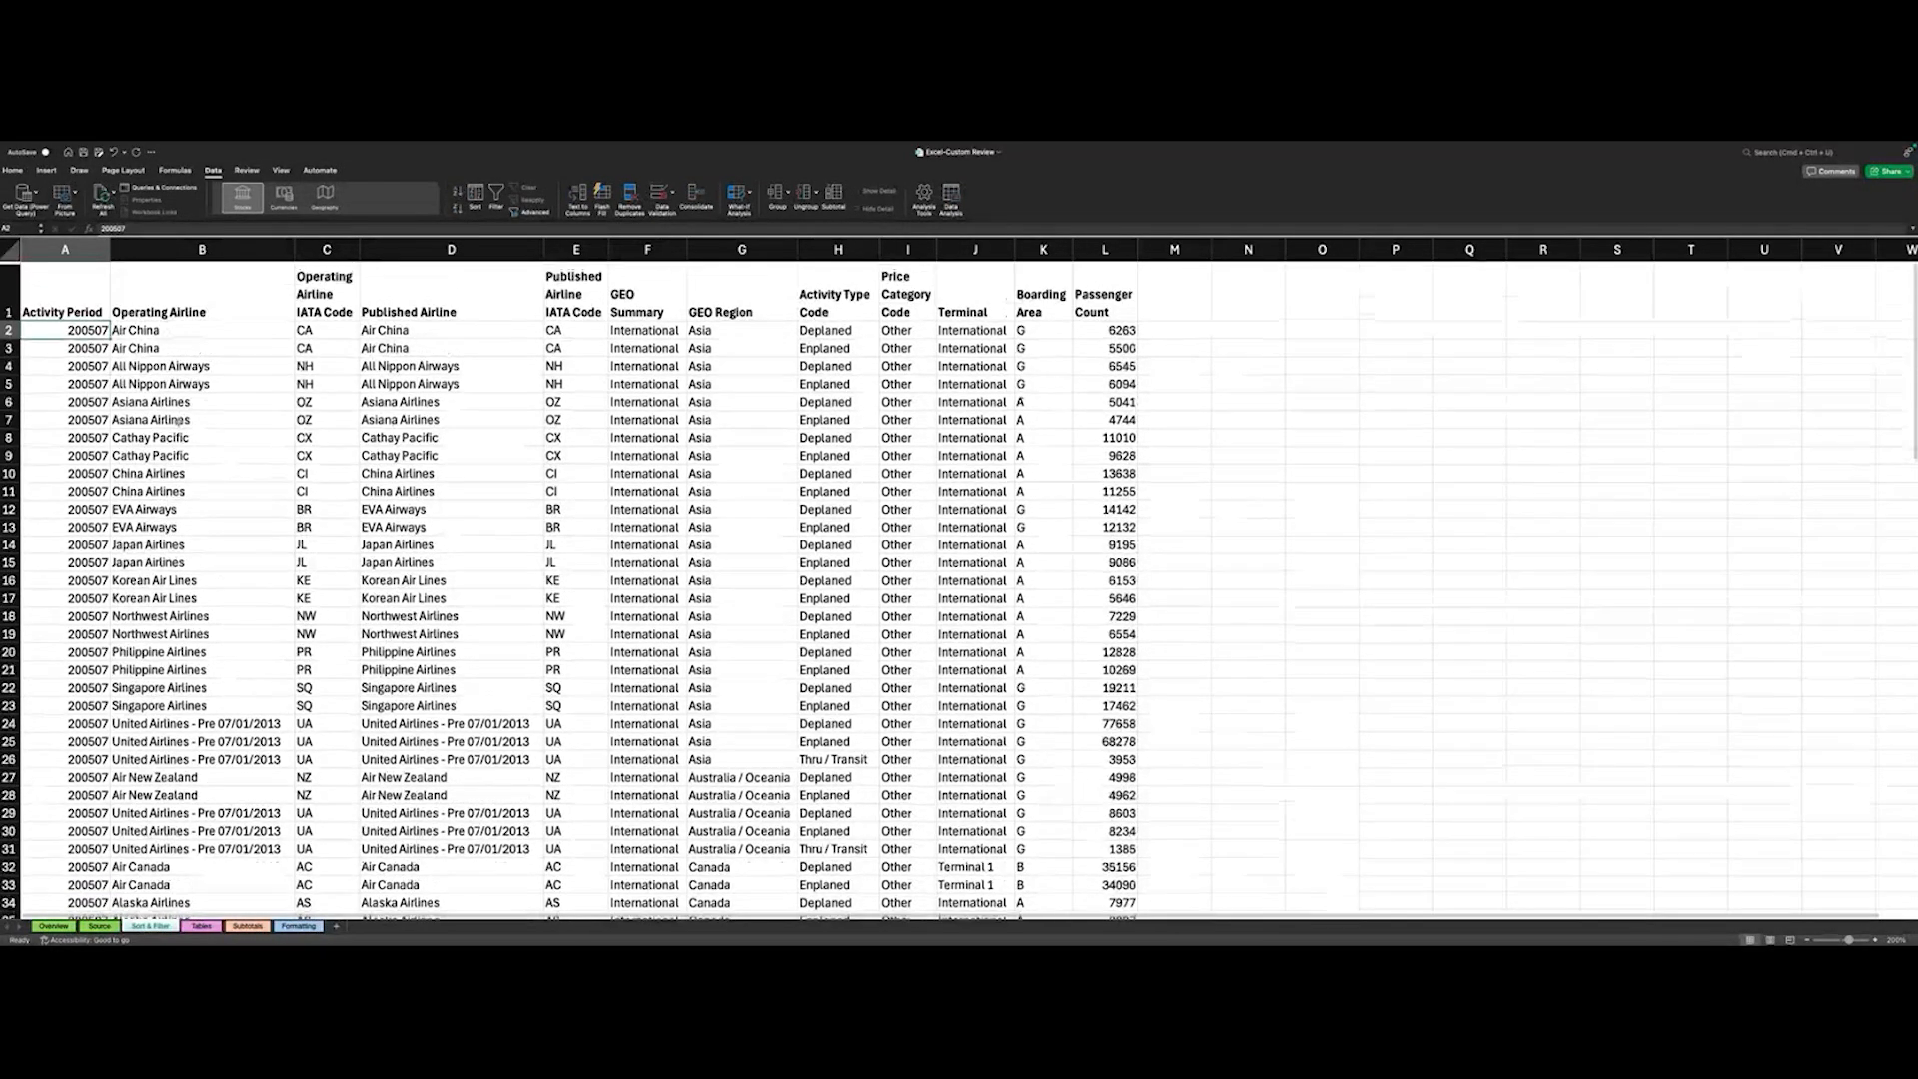
scroll(178, 418, "down", 1)
scroll(178, 418, "up", 1)
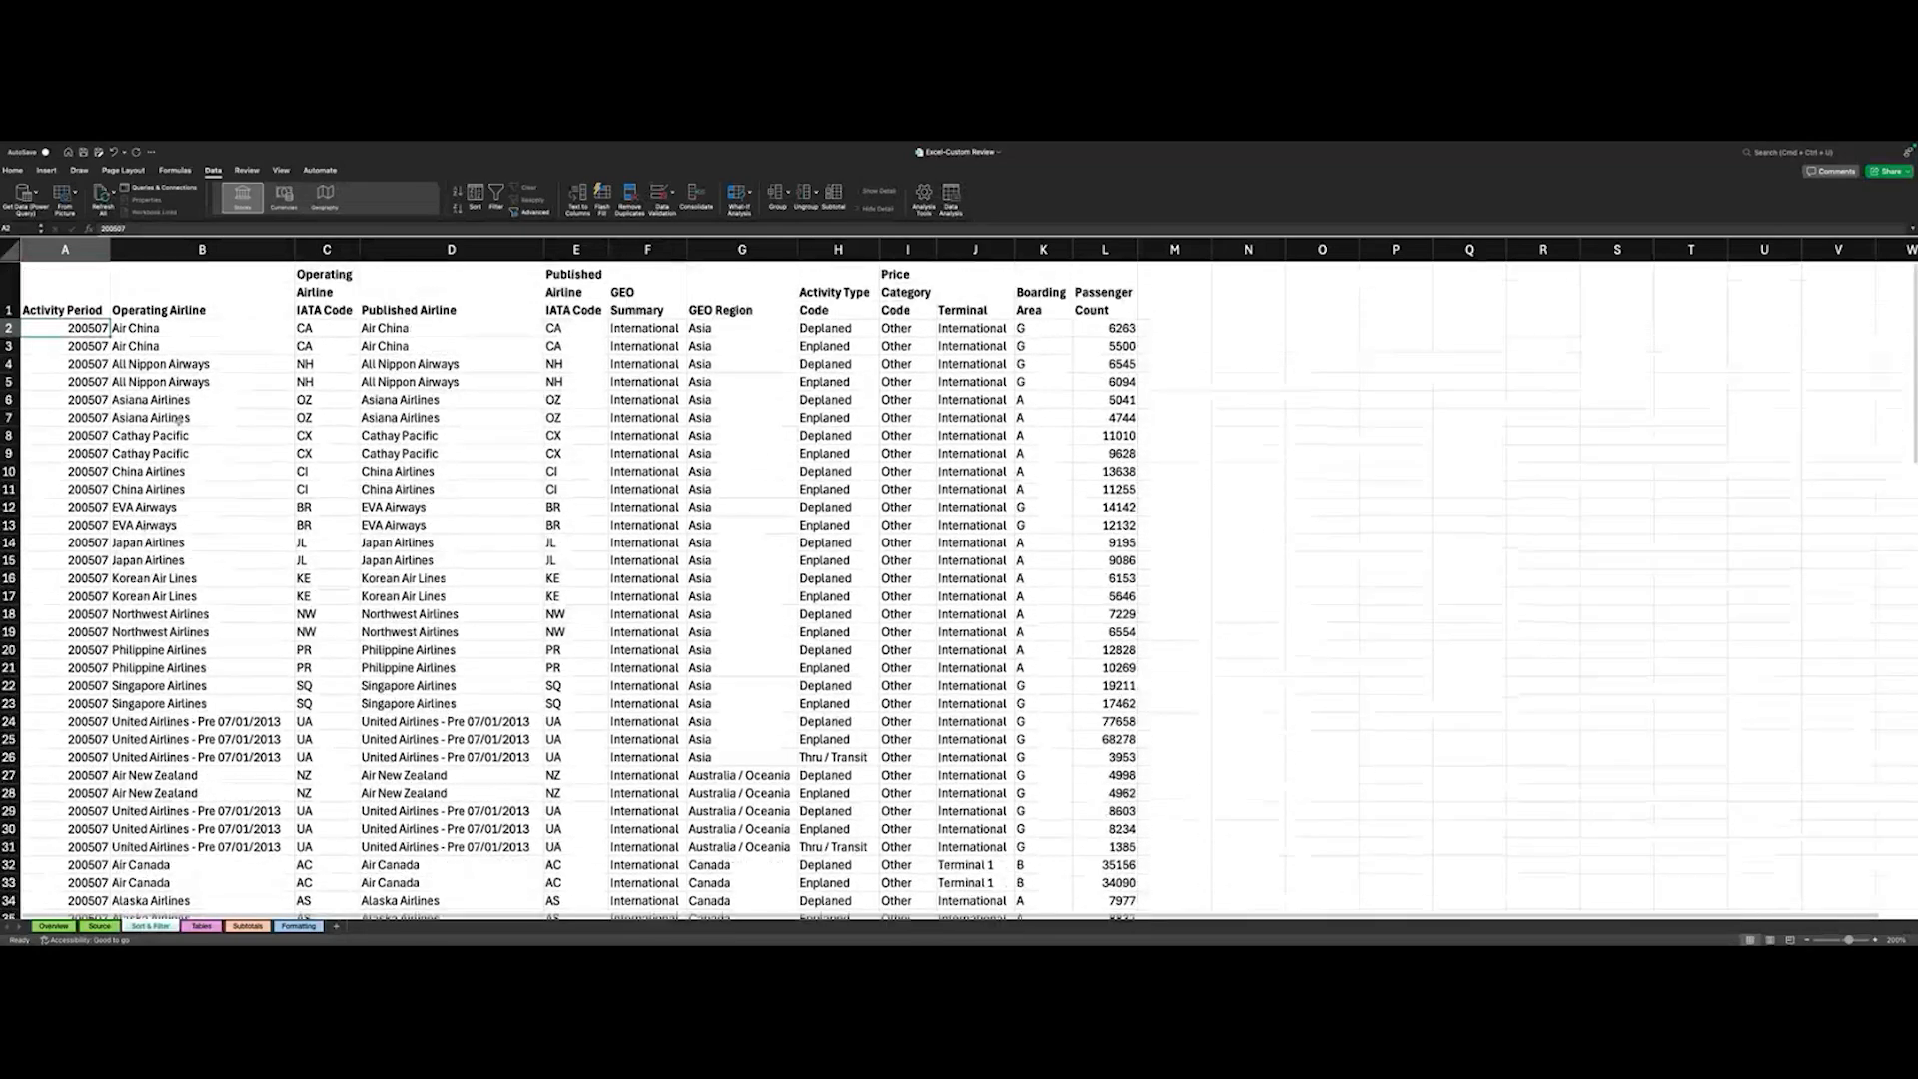
- Examine the alphabetical order of the Operating Airline names within each GEO Region group, starting with the Asia rows
scroll(178, 420, "down", 1)
scroll(178, 419, "down", 1)
scroll(180, 520, "up", 1)
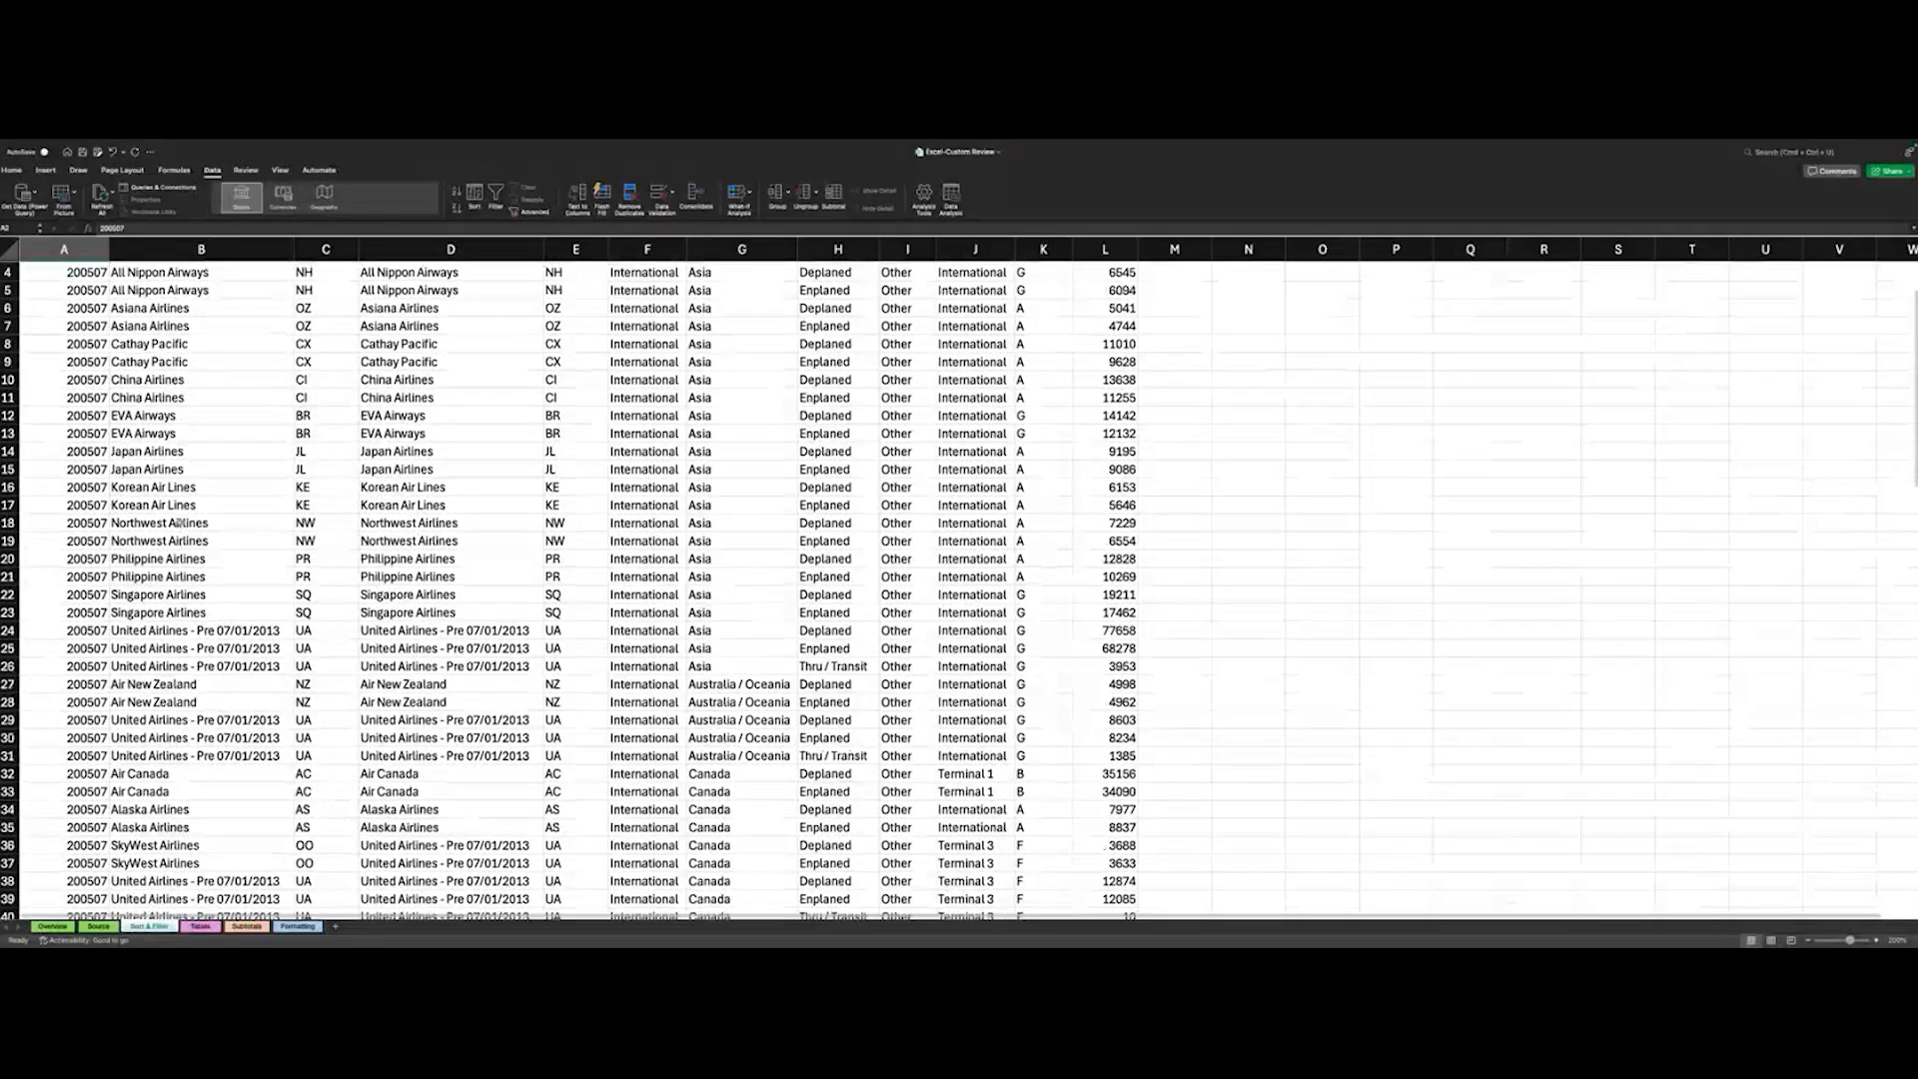
scroll(170, 440, "down", 1)
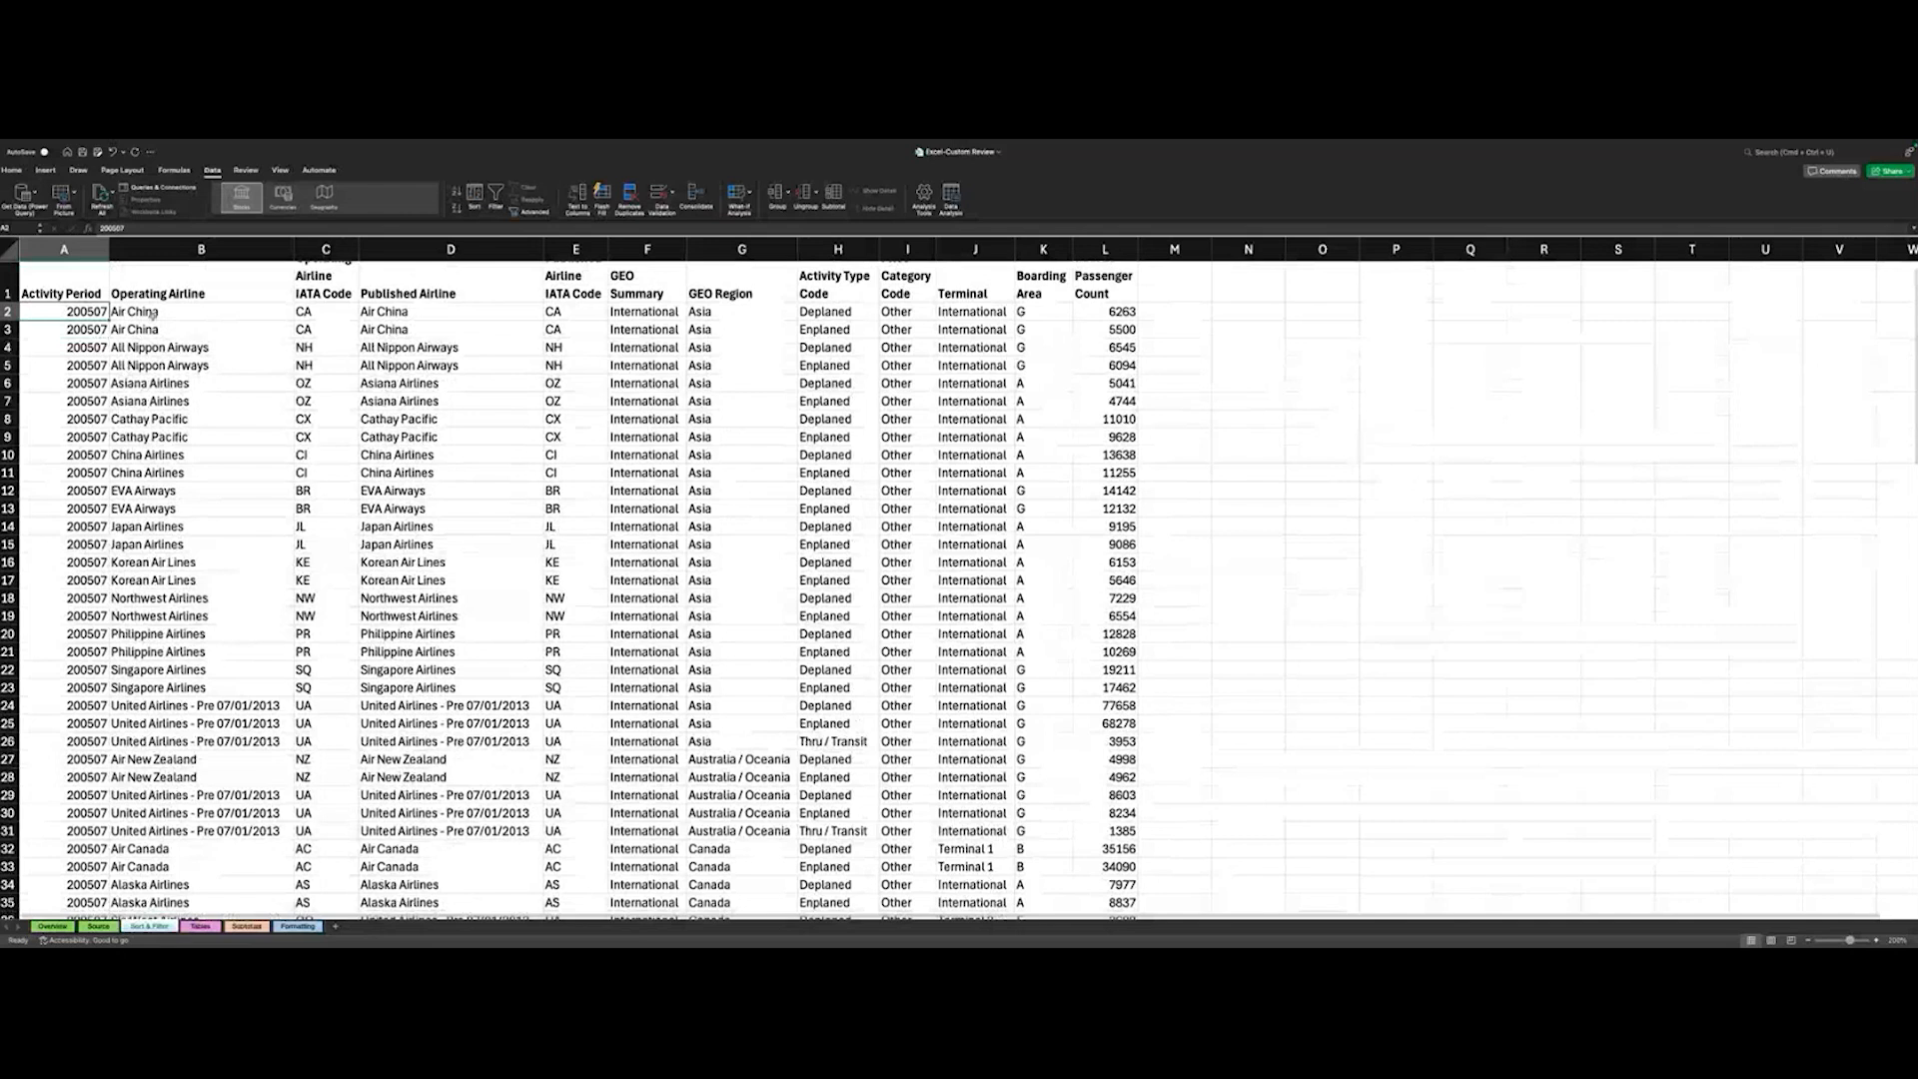
left_click(152, 315)
left_click(168, 332)
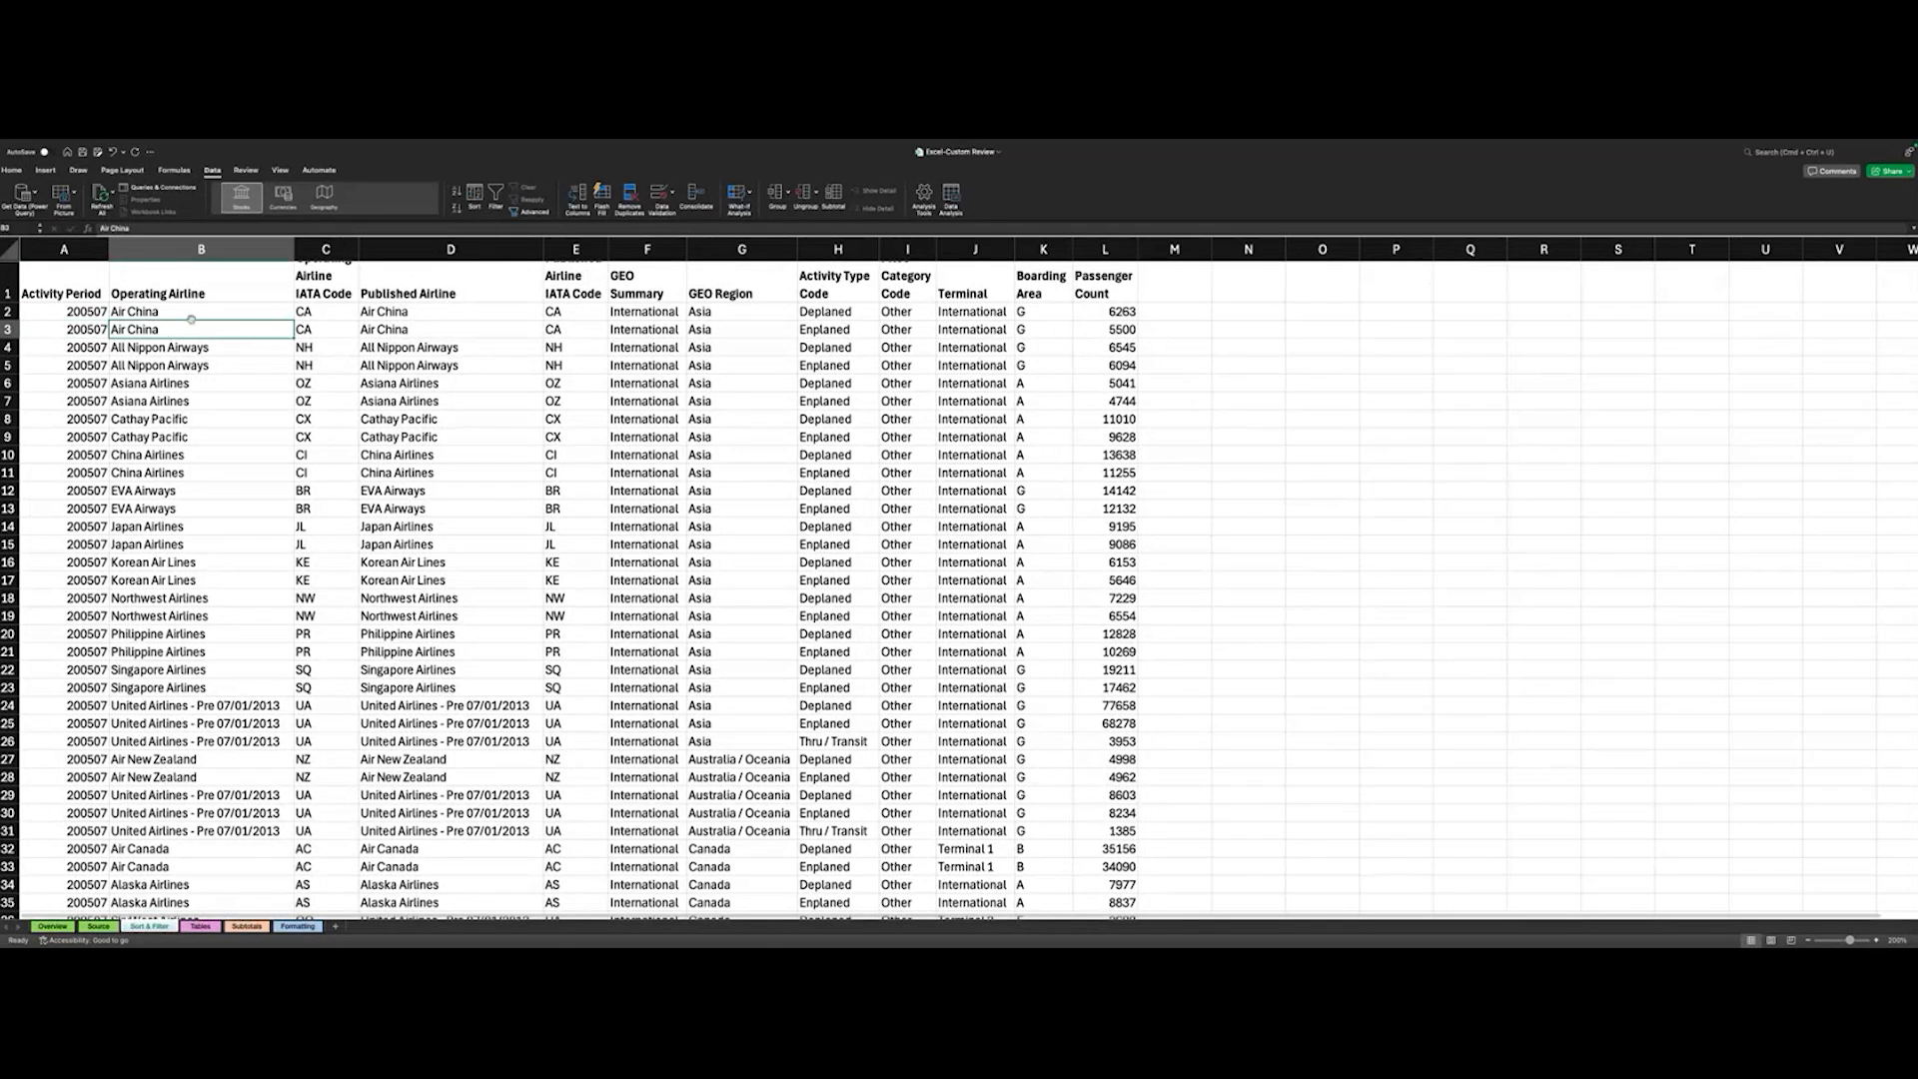
key("Down")
key("Down")
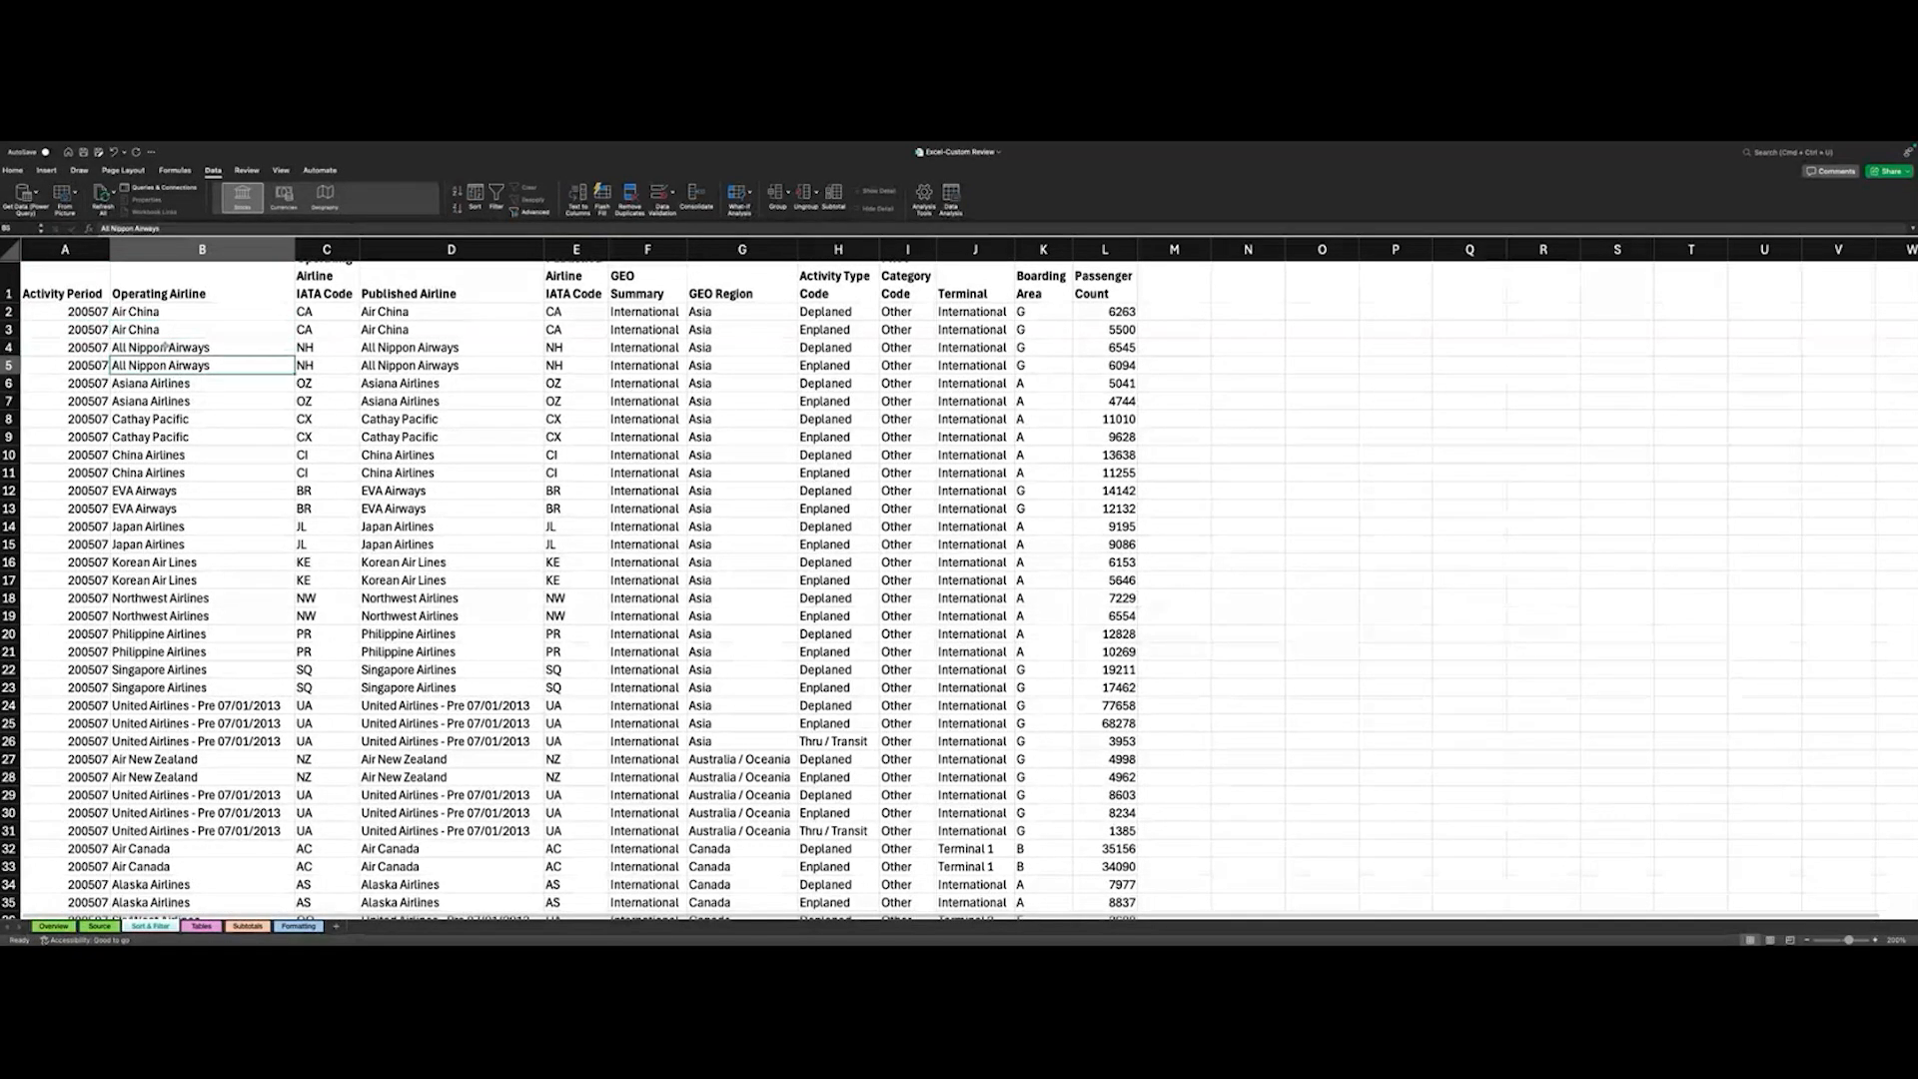
scroll(174, 435, "up", 1)
scroll(738, 345, "up", 1)
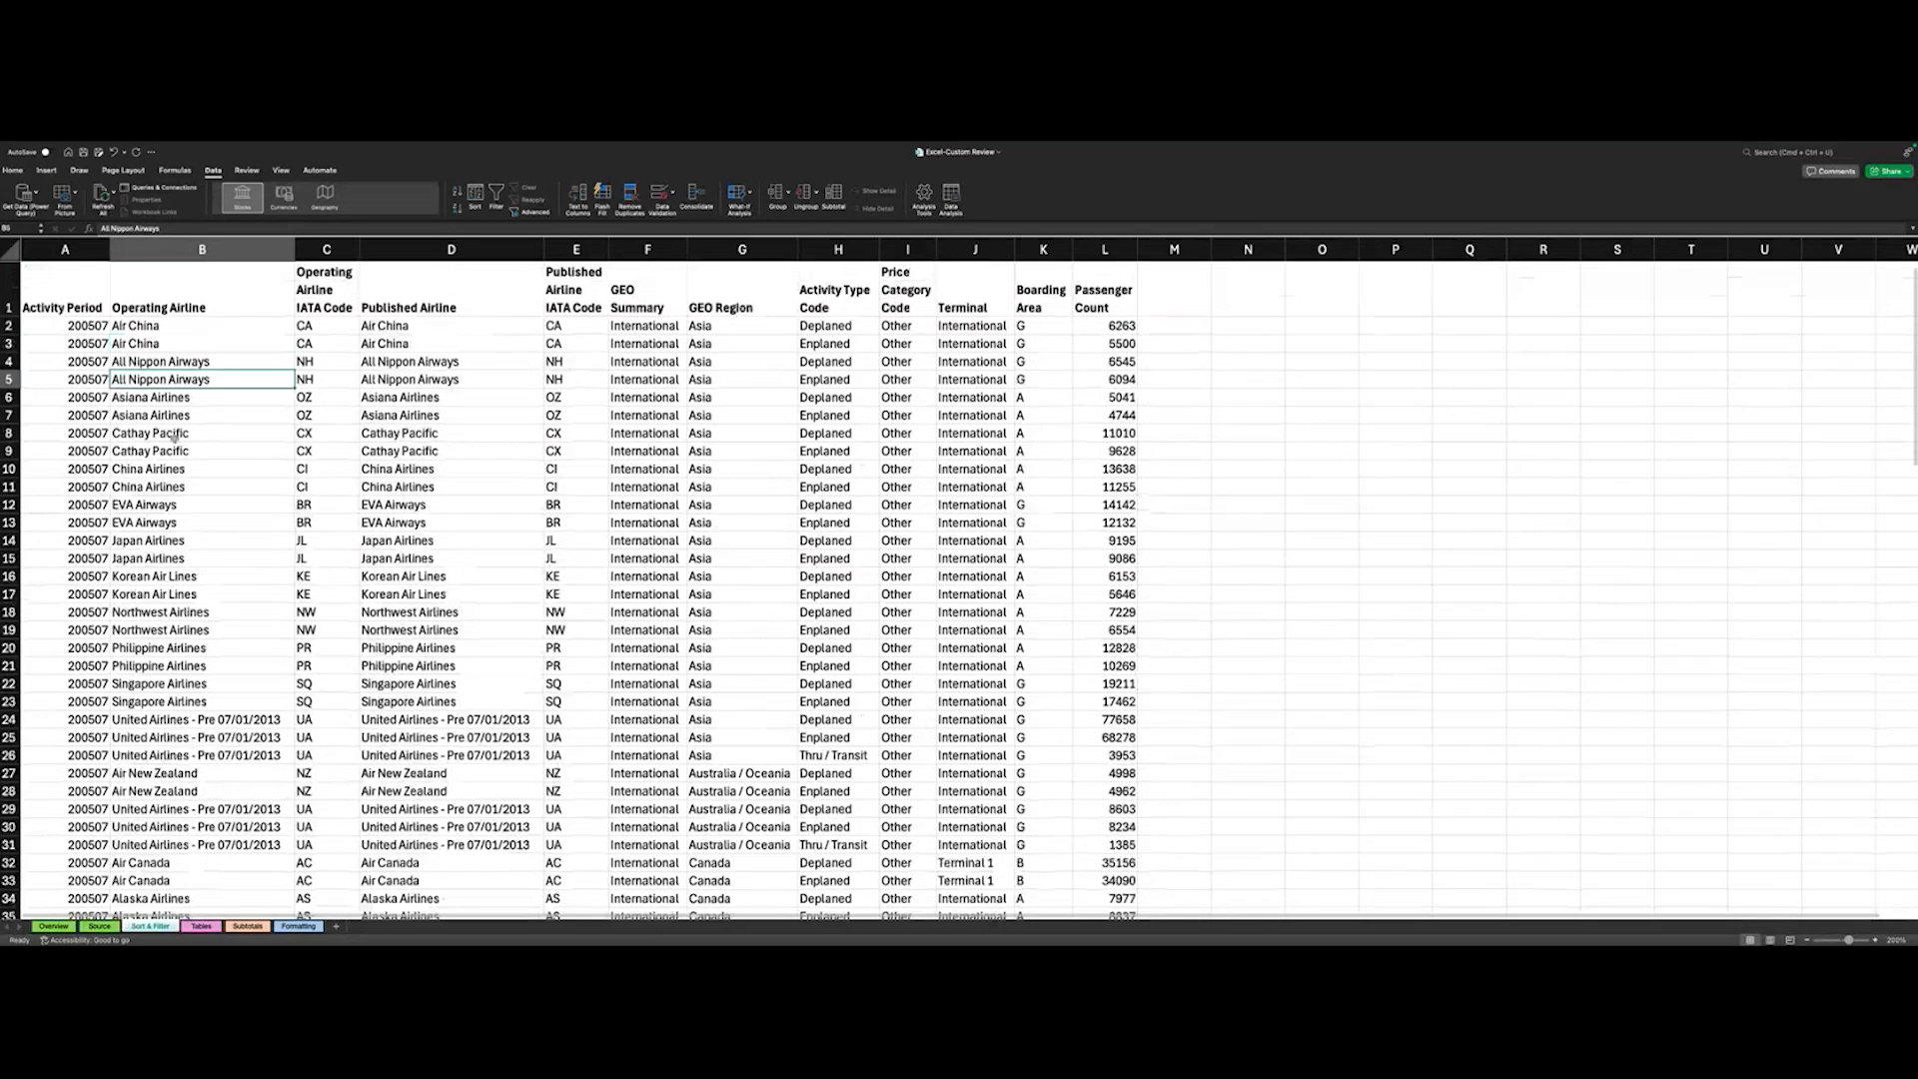
scroll(737, 345, "down", 2)
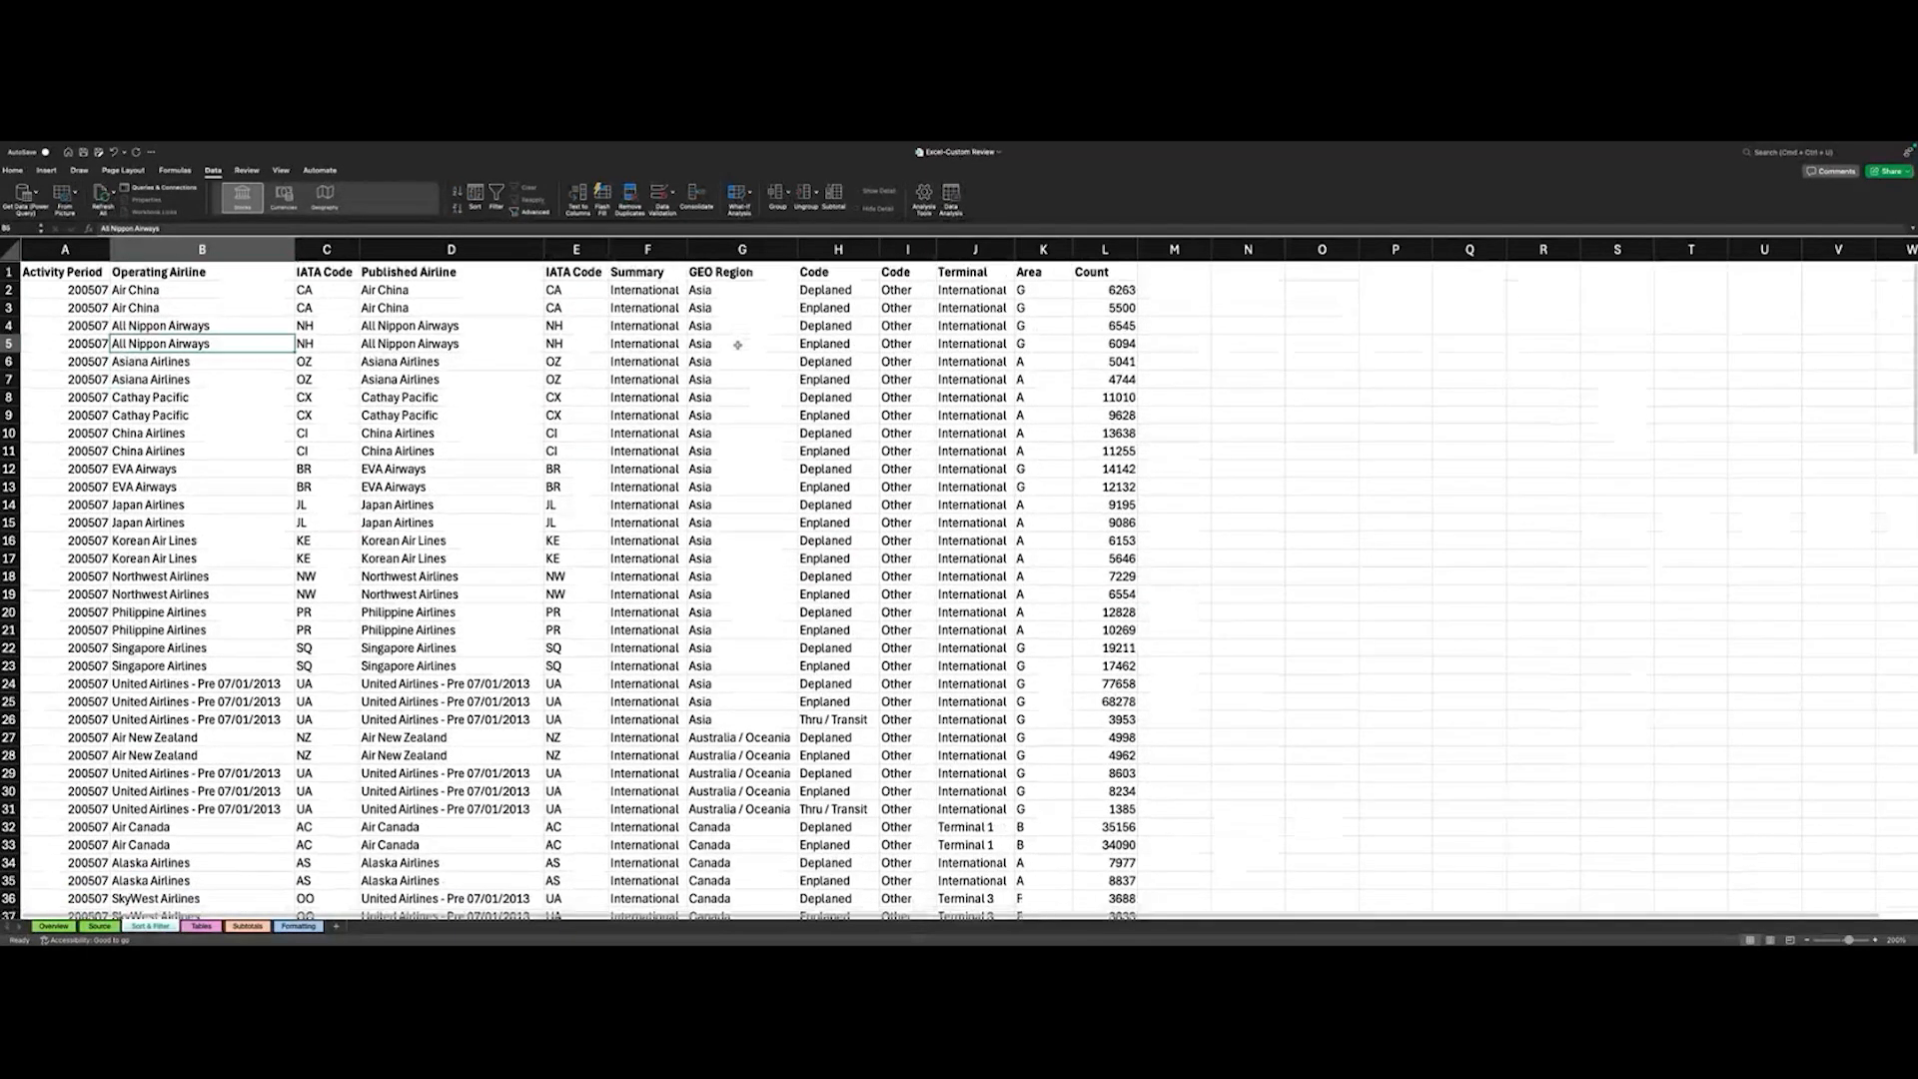
scroll(739, 330, "up", 2)
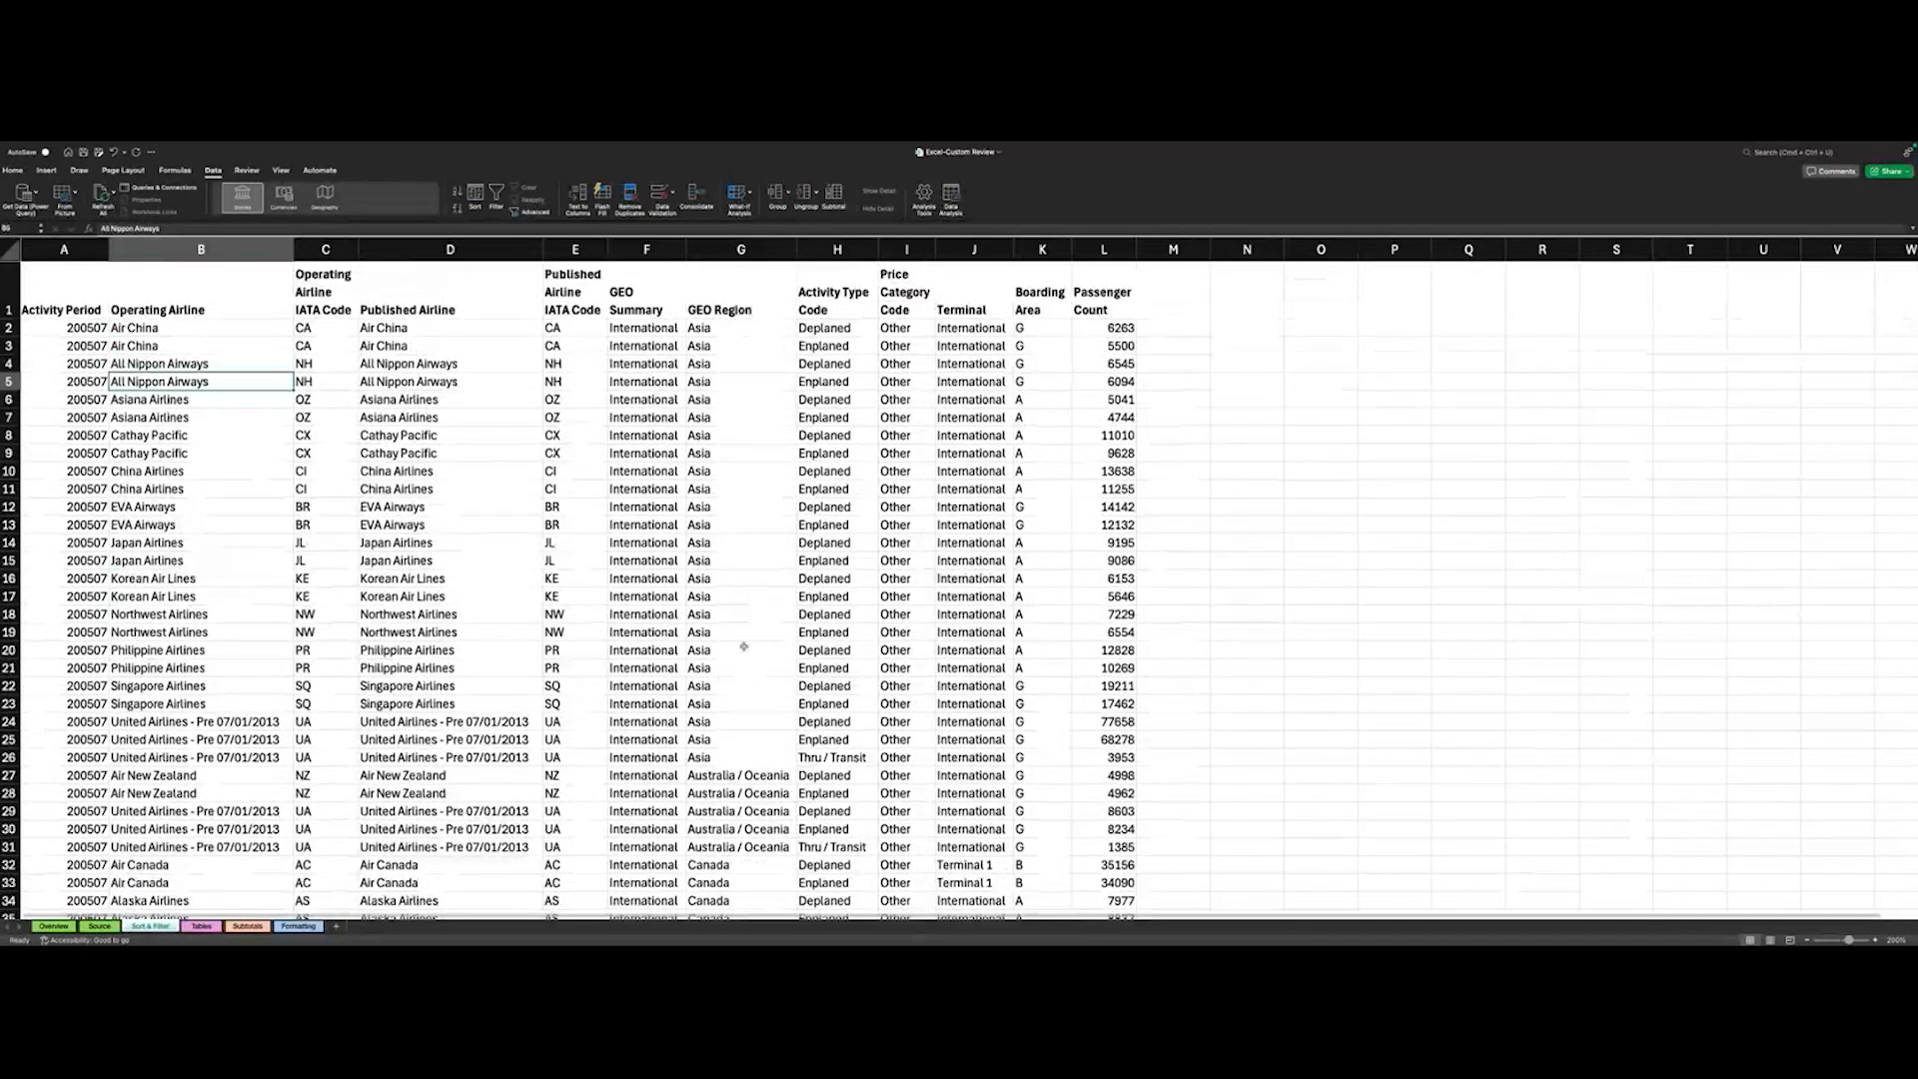
scroll(740, 539, "down", 5)
scroll(758, 537, "down", 2)
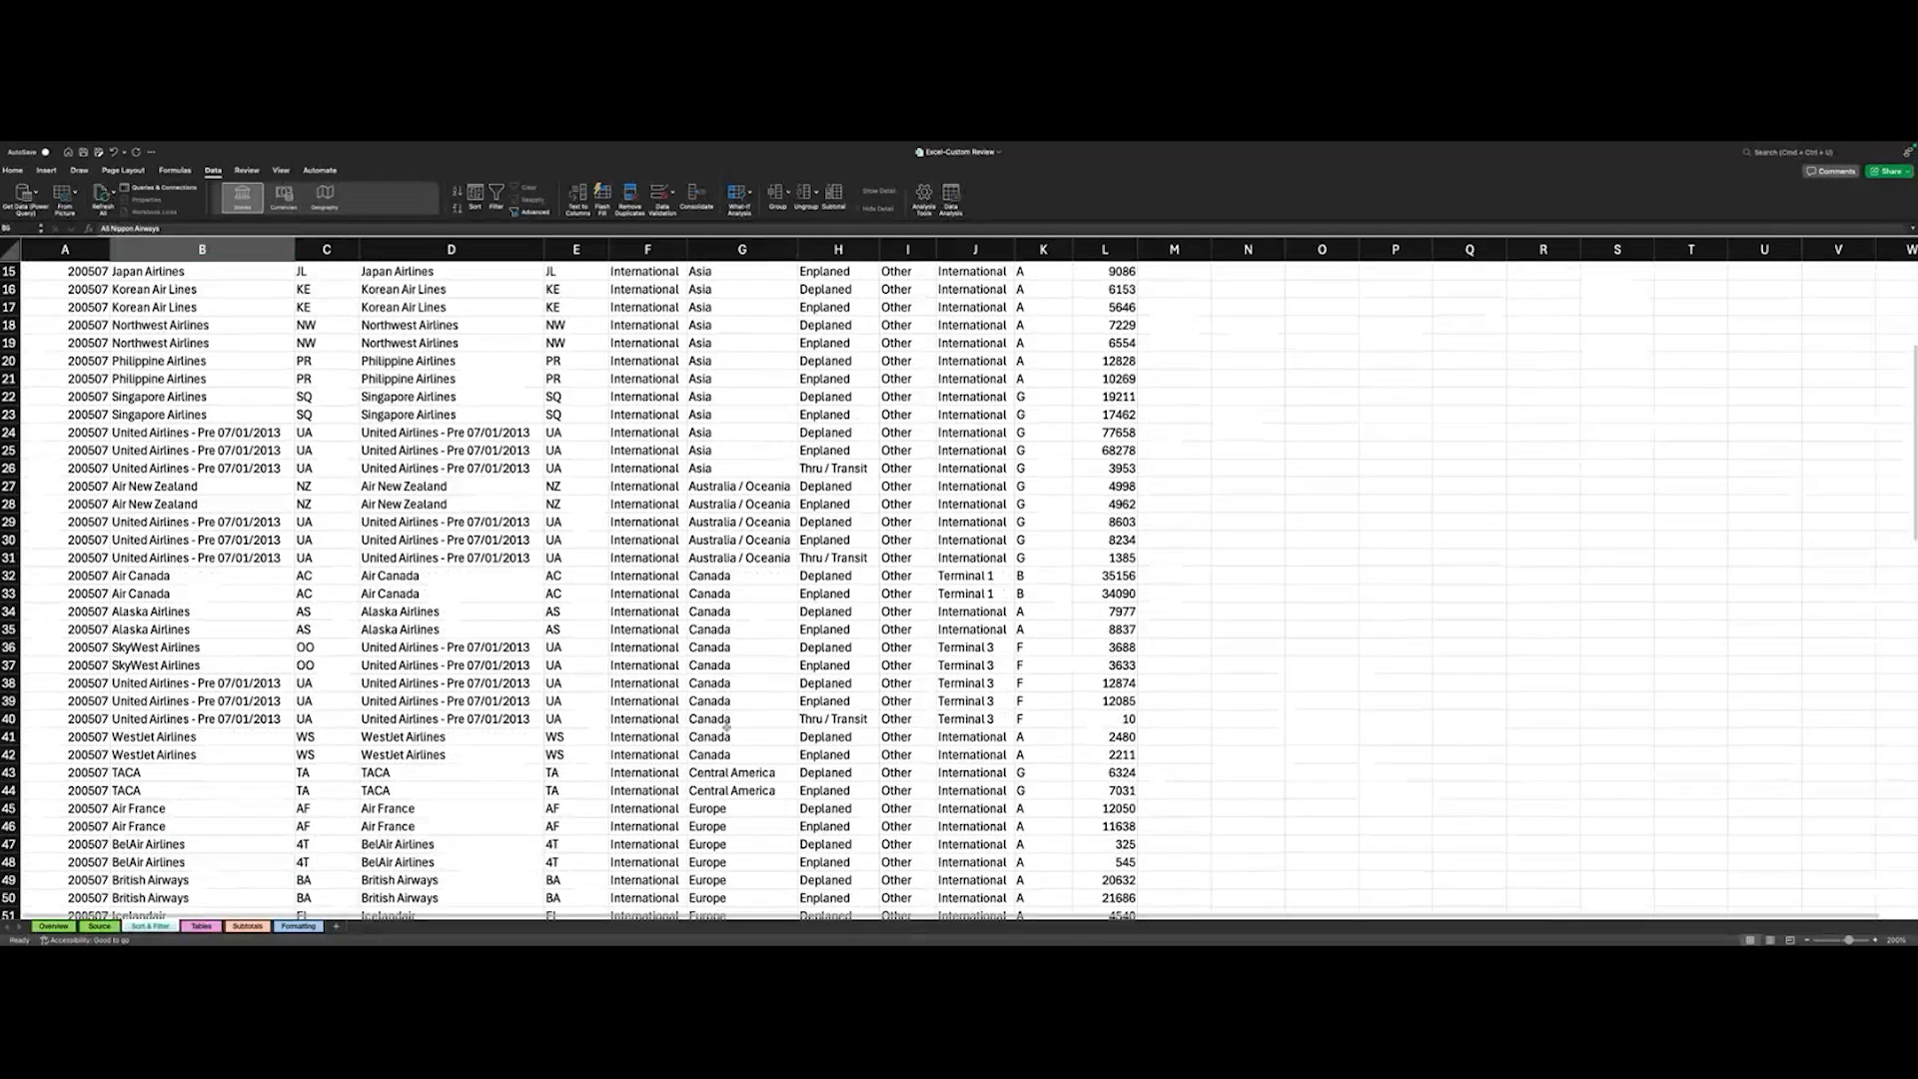
scroll(759, 537, "up", 7)
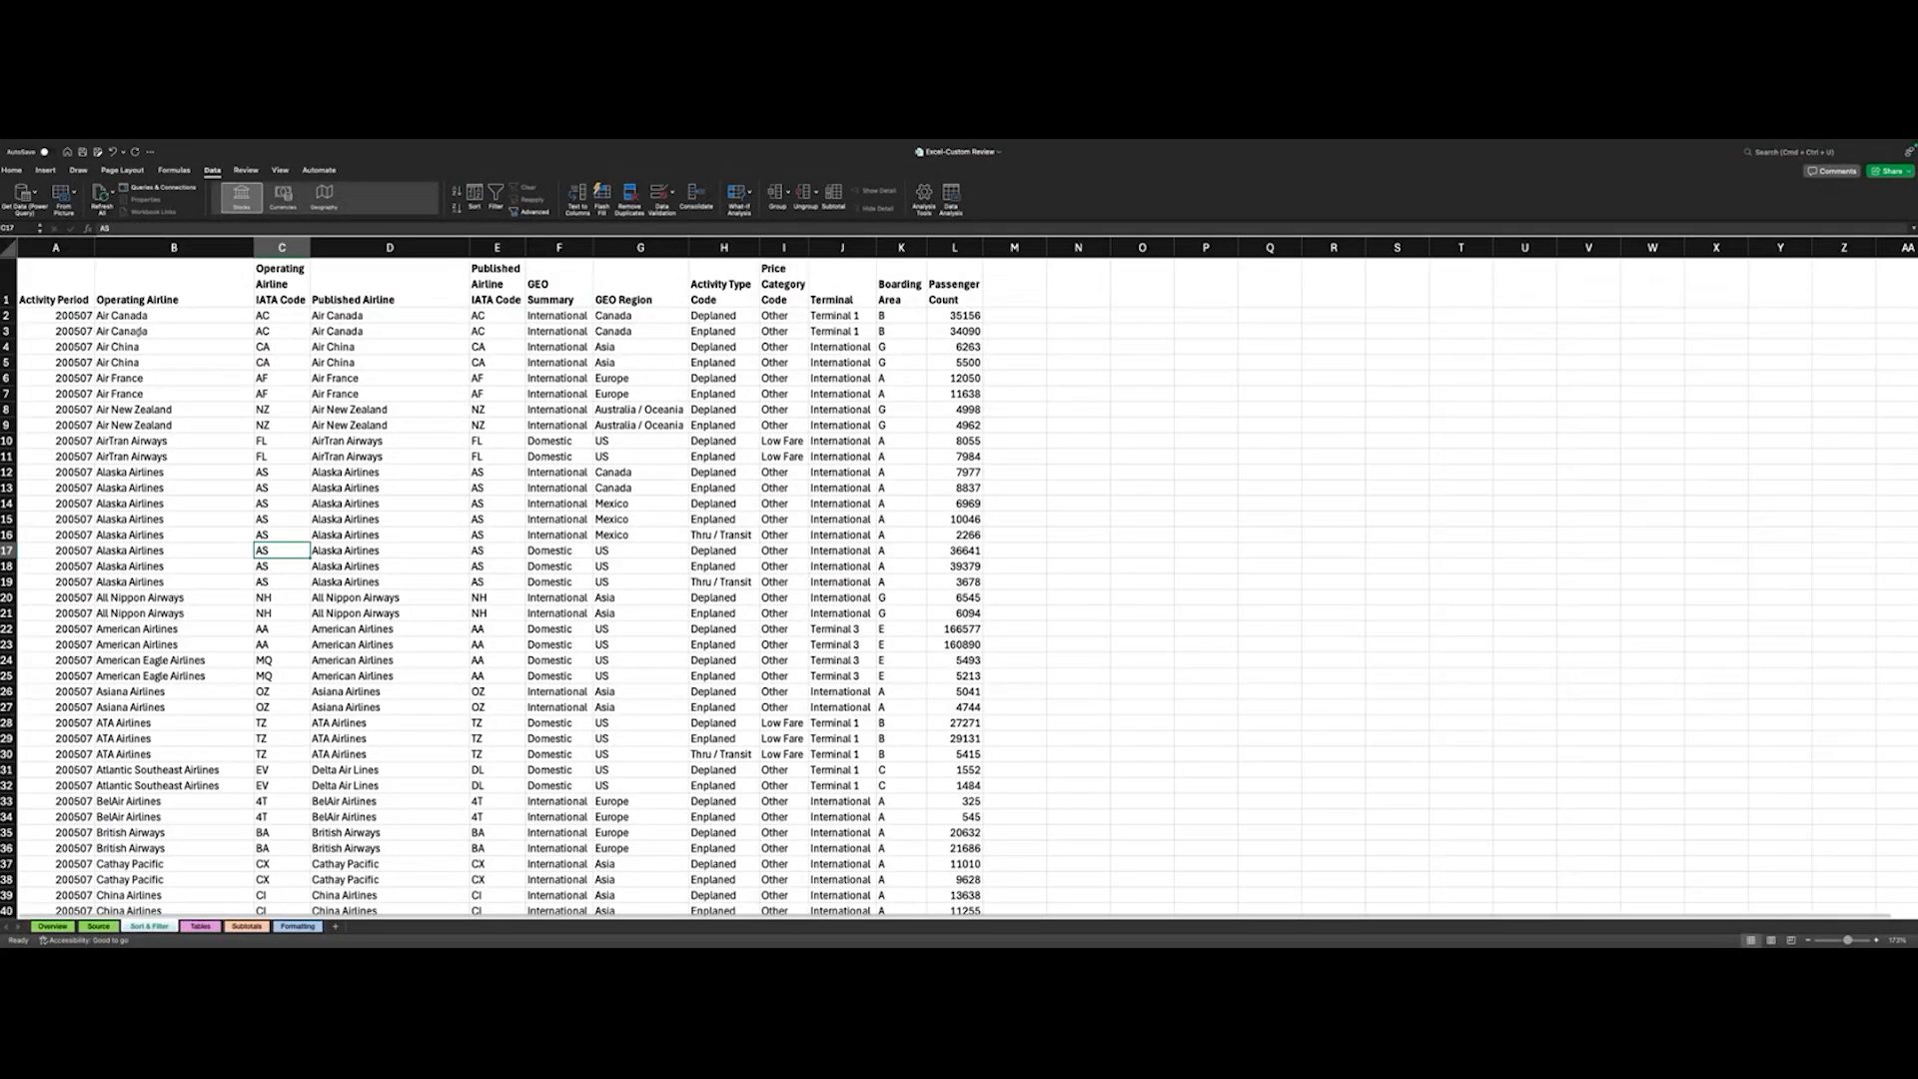
- Look through the rows listed by Operating Airline and compare their GEO Region values down to the end of the data
scroll(379, 454, "down", 1)
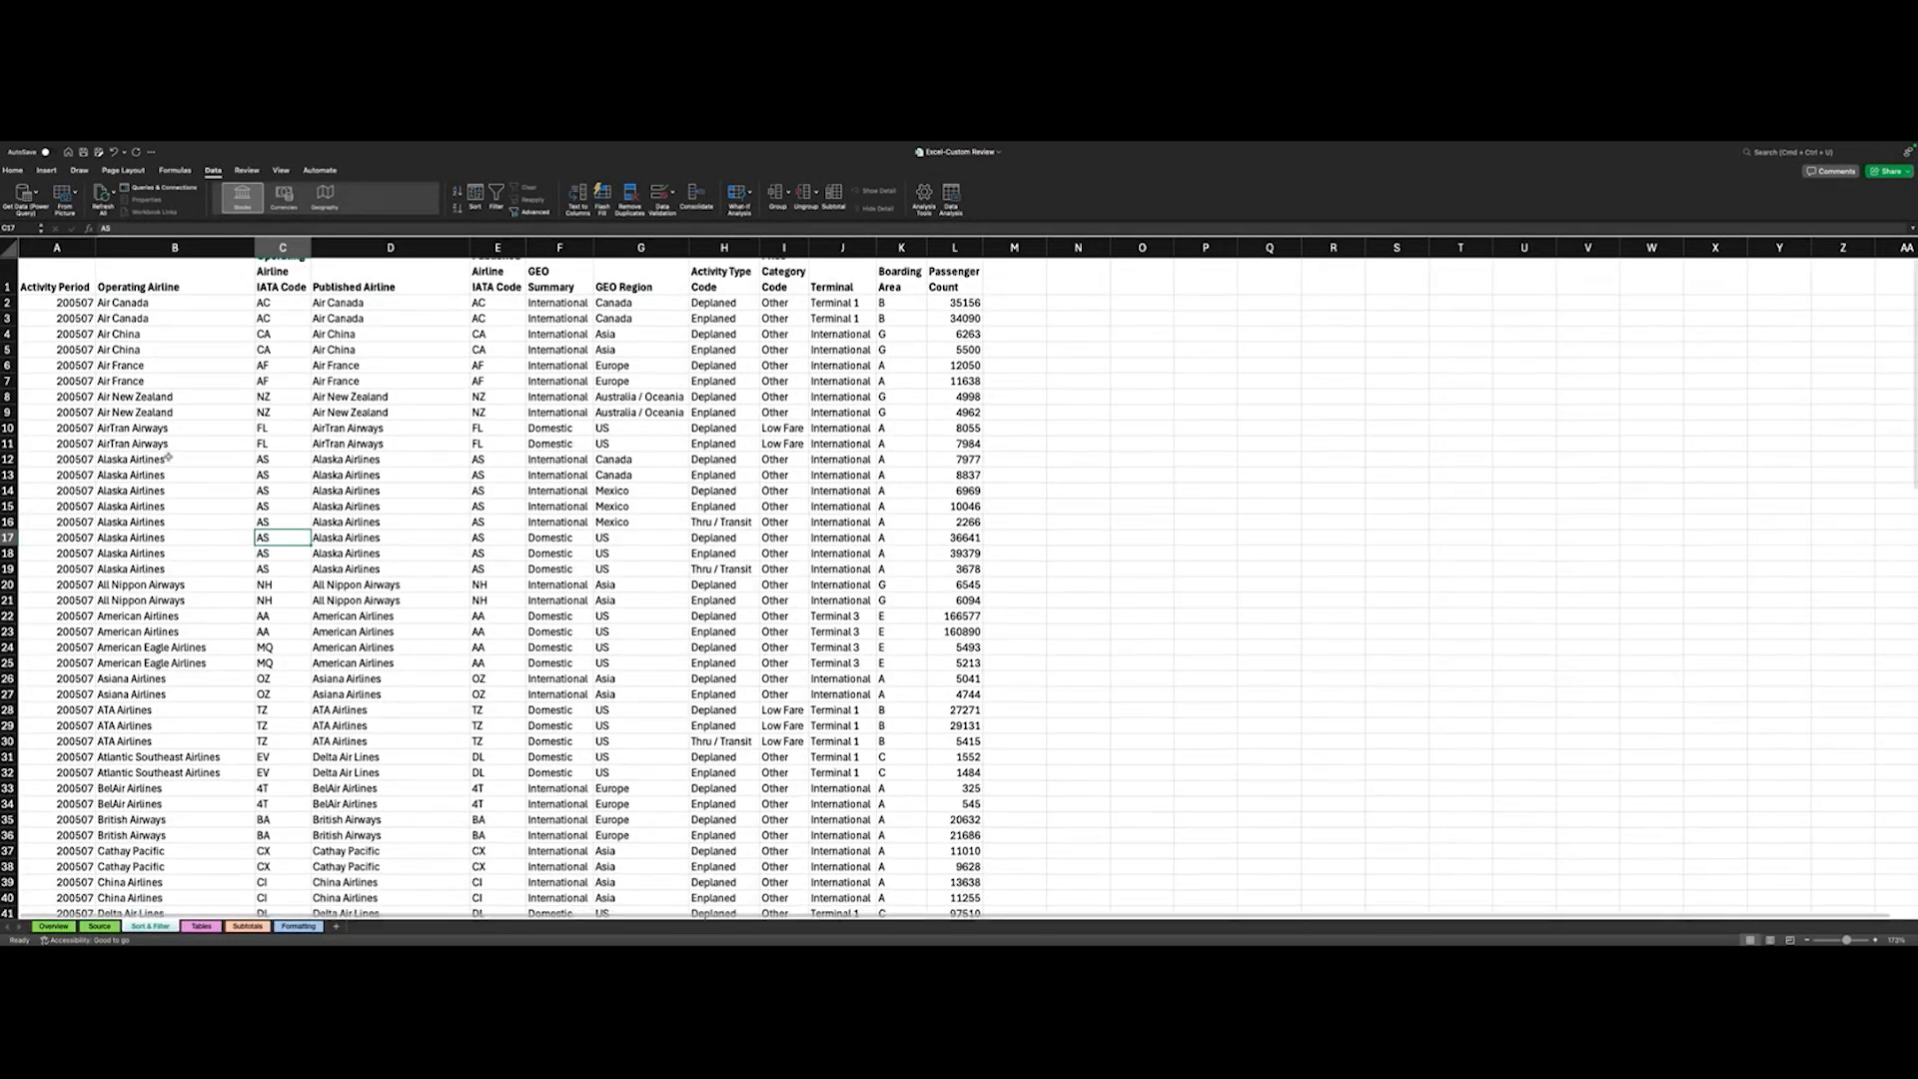
scroll(380, 454, "up", 1)
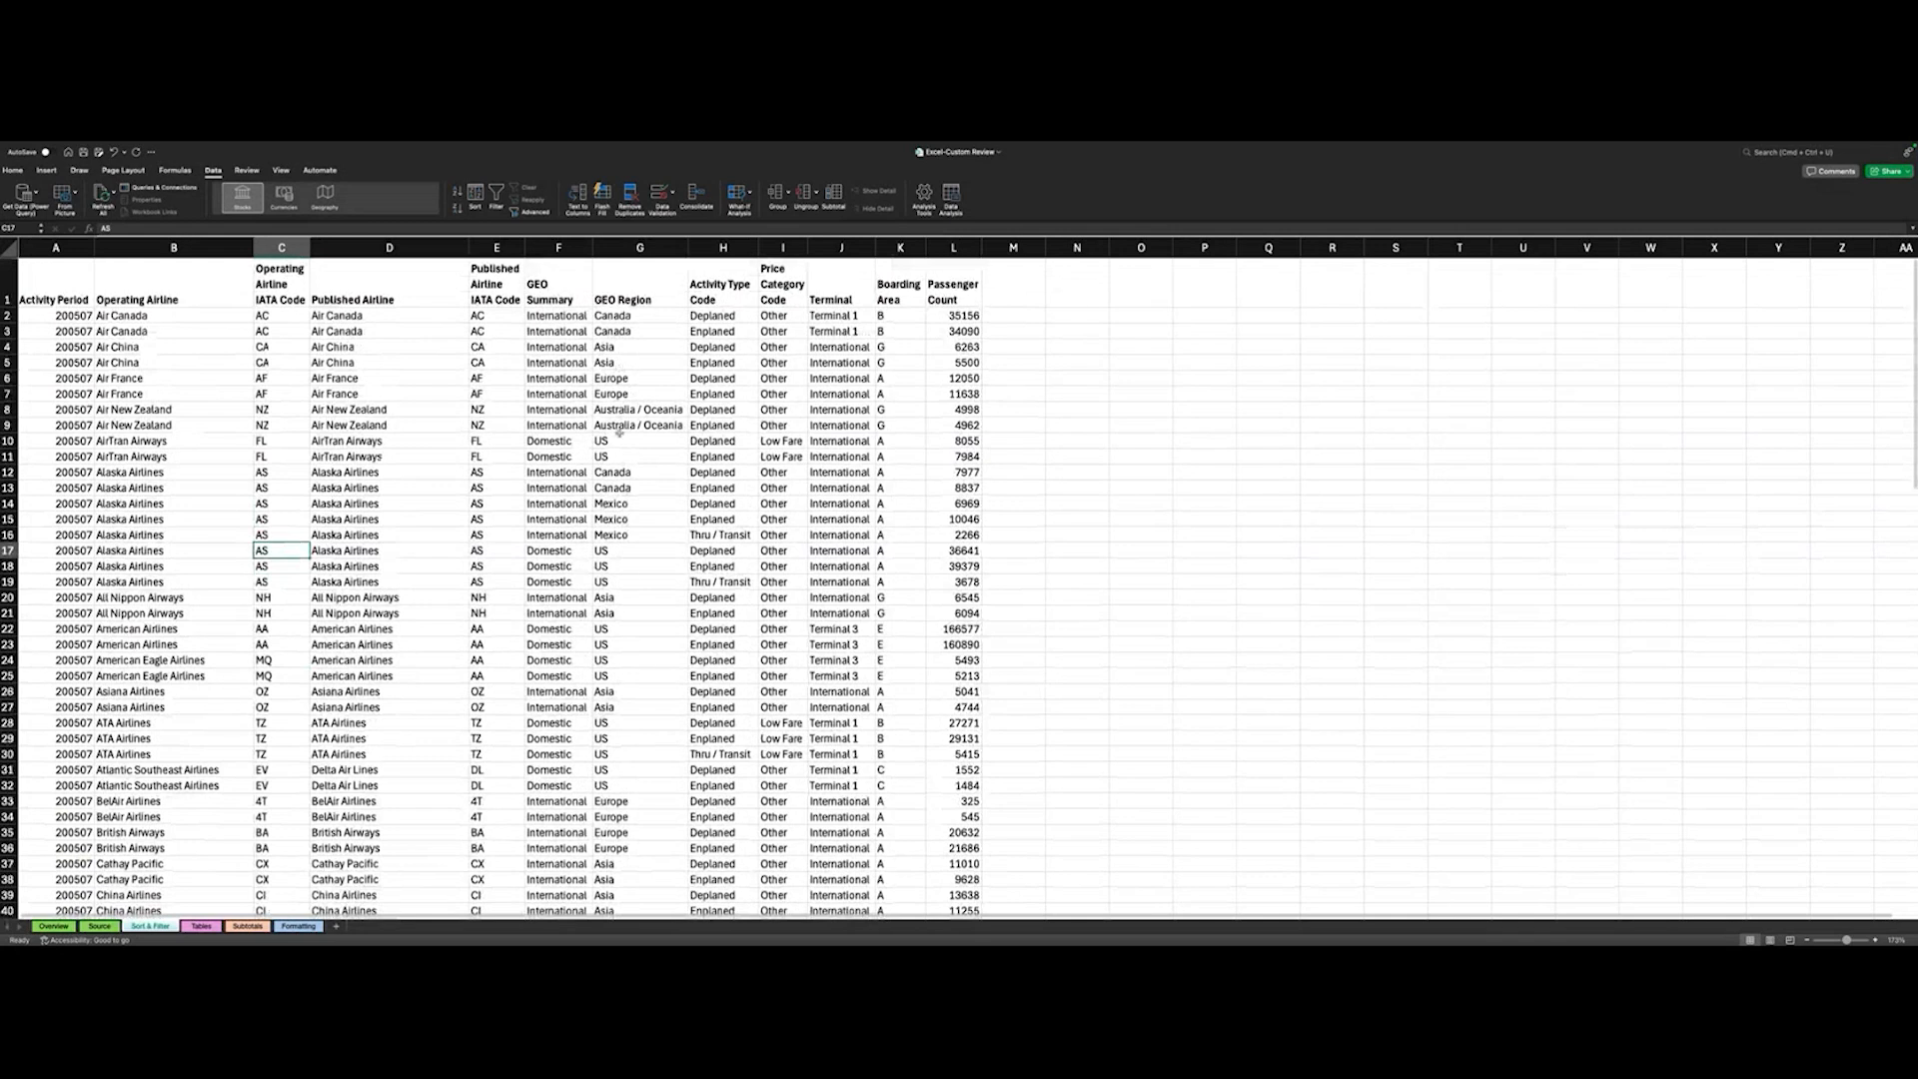
scroll(619, 432, "down", 1)
scroll(641, 456, "up", 1)
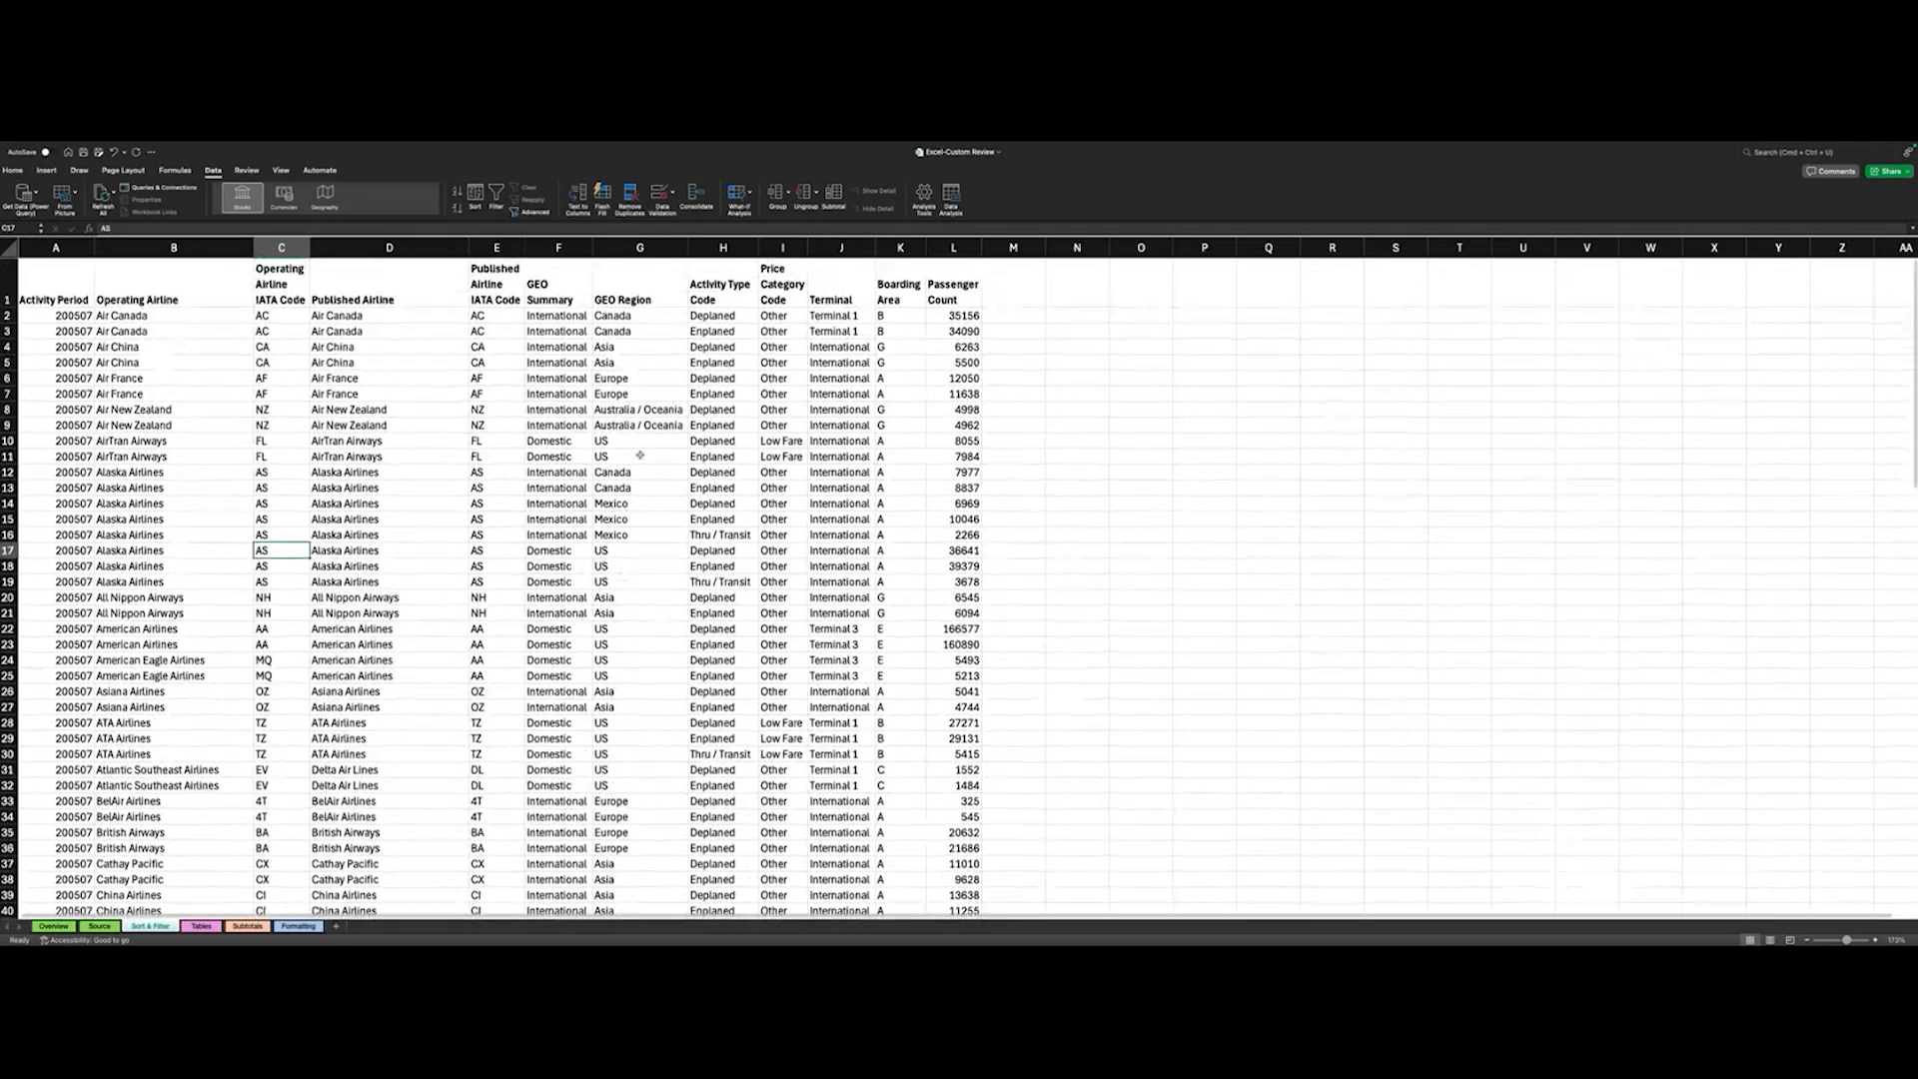
scroll(647, 635, "down", 10)
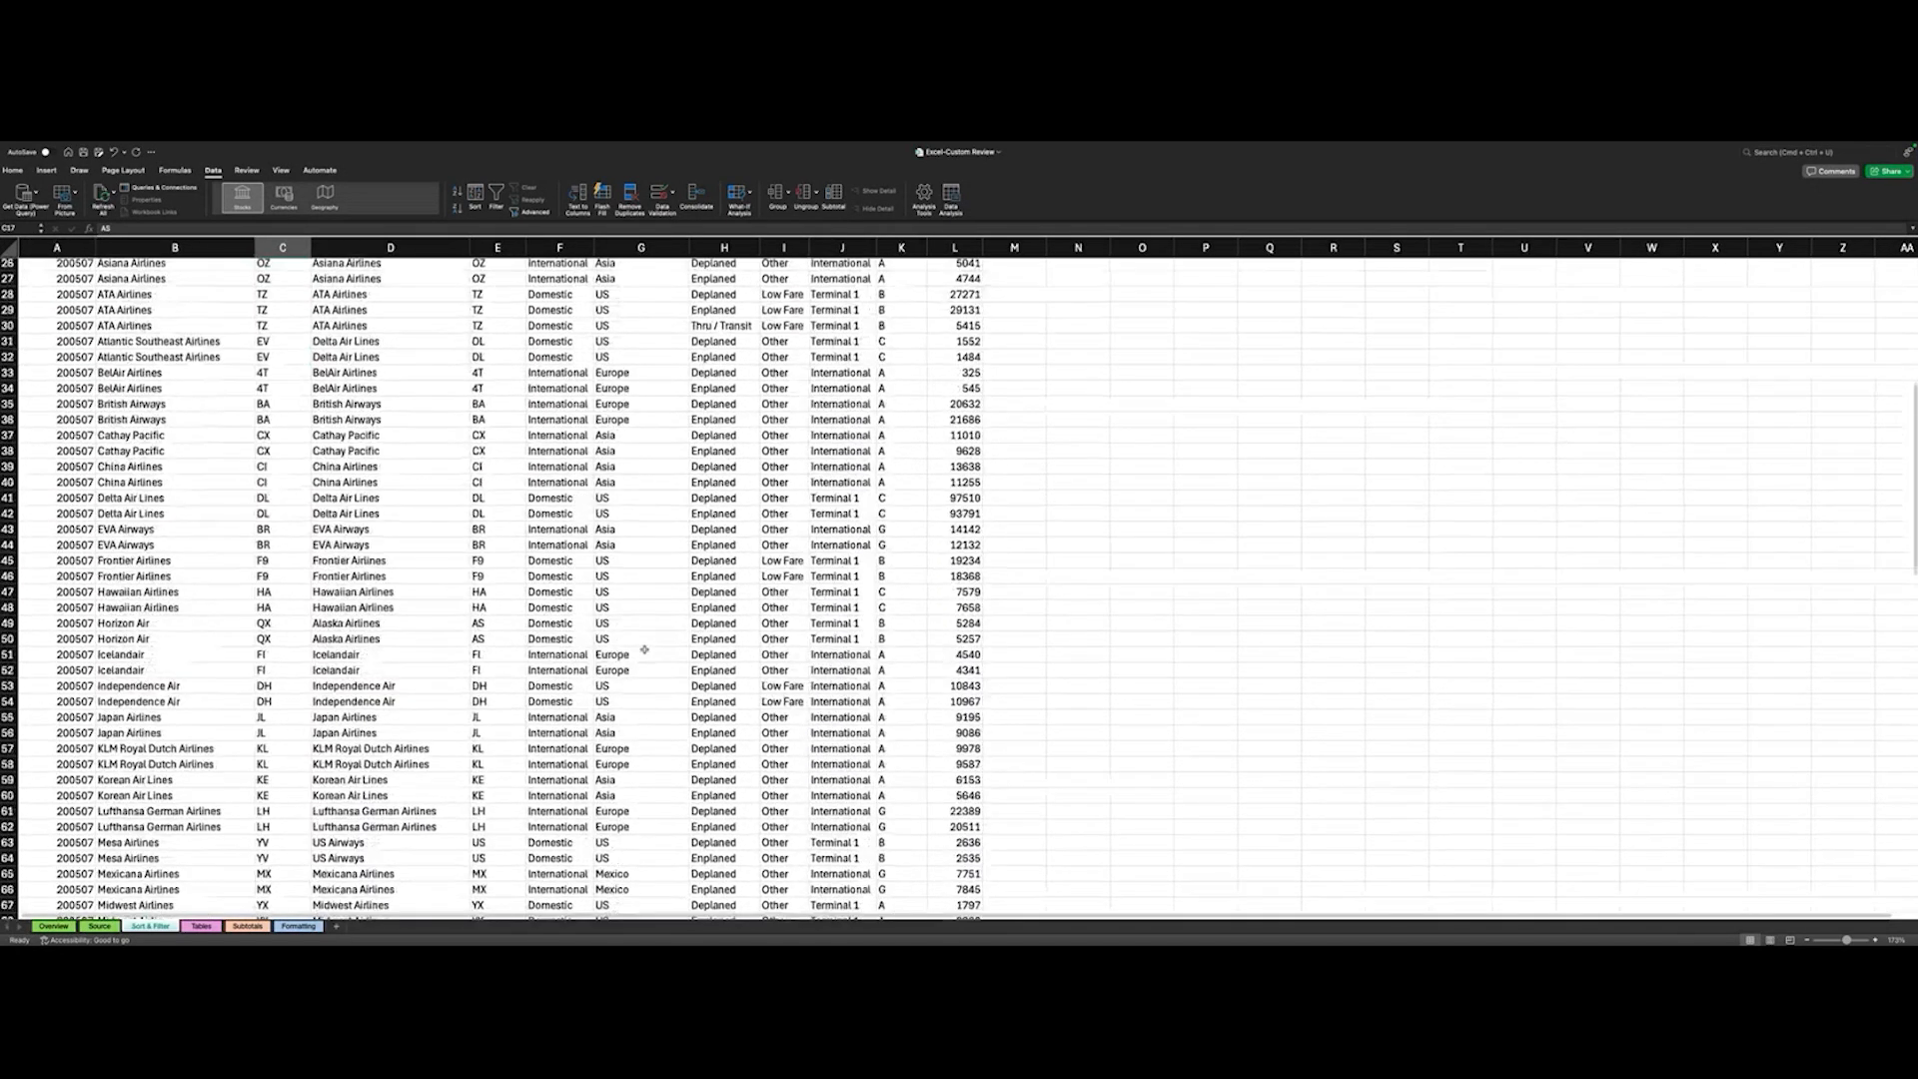
scroll(644, 649, "down", 10)
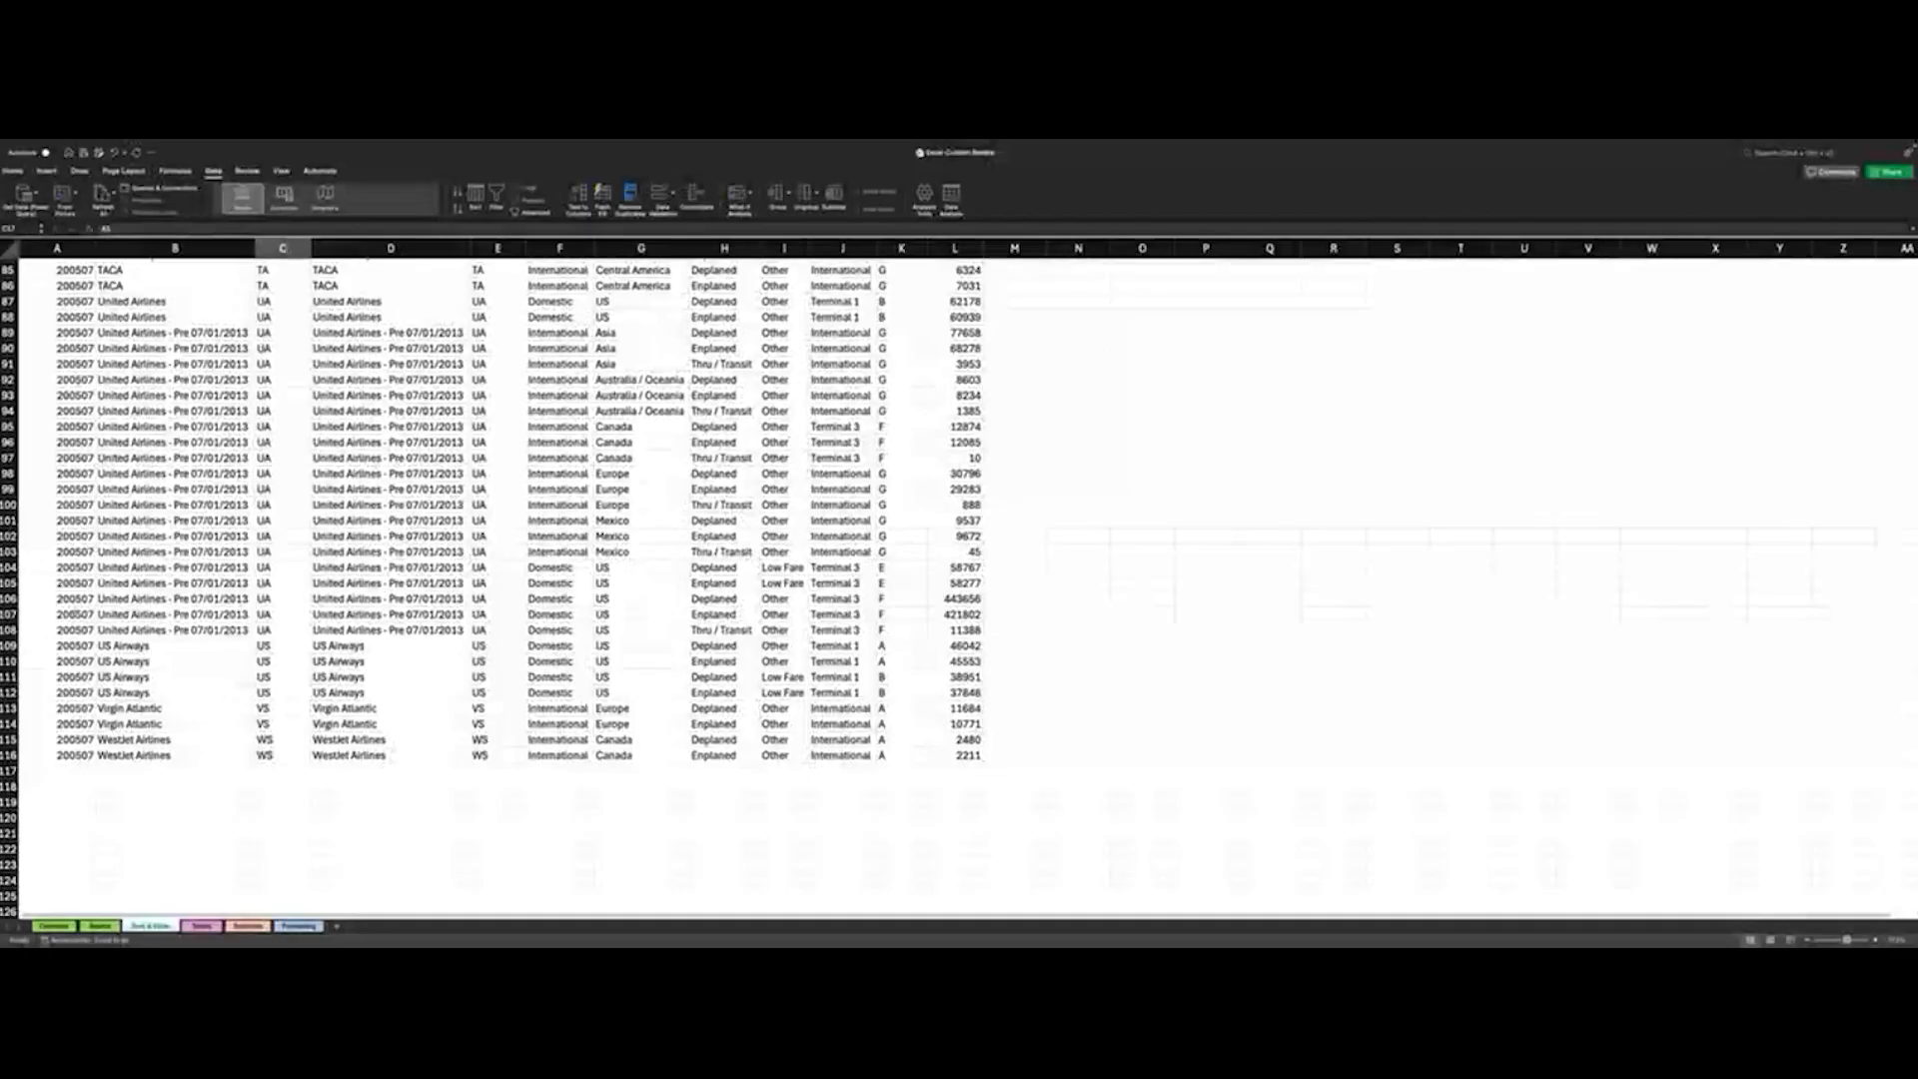
scroll(352, 629, "up", 20)
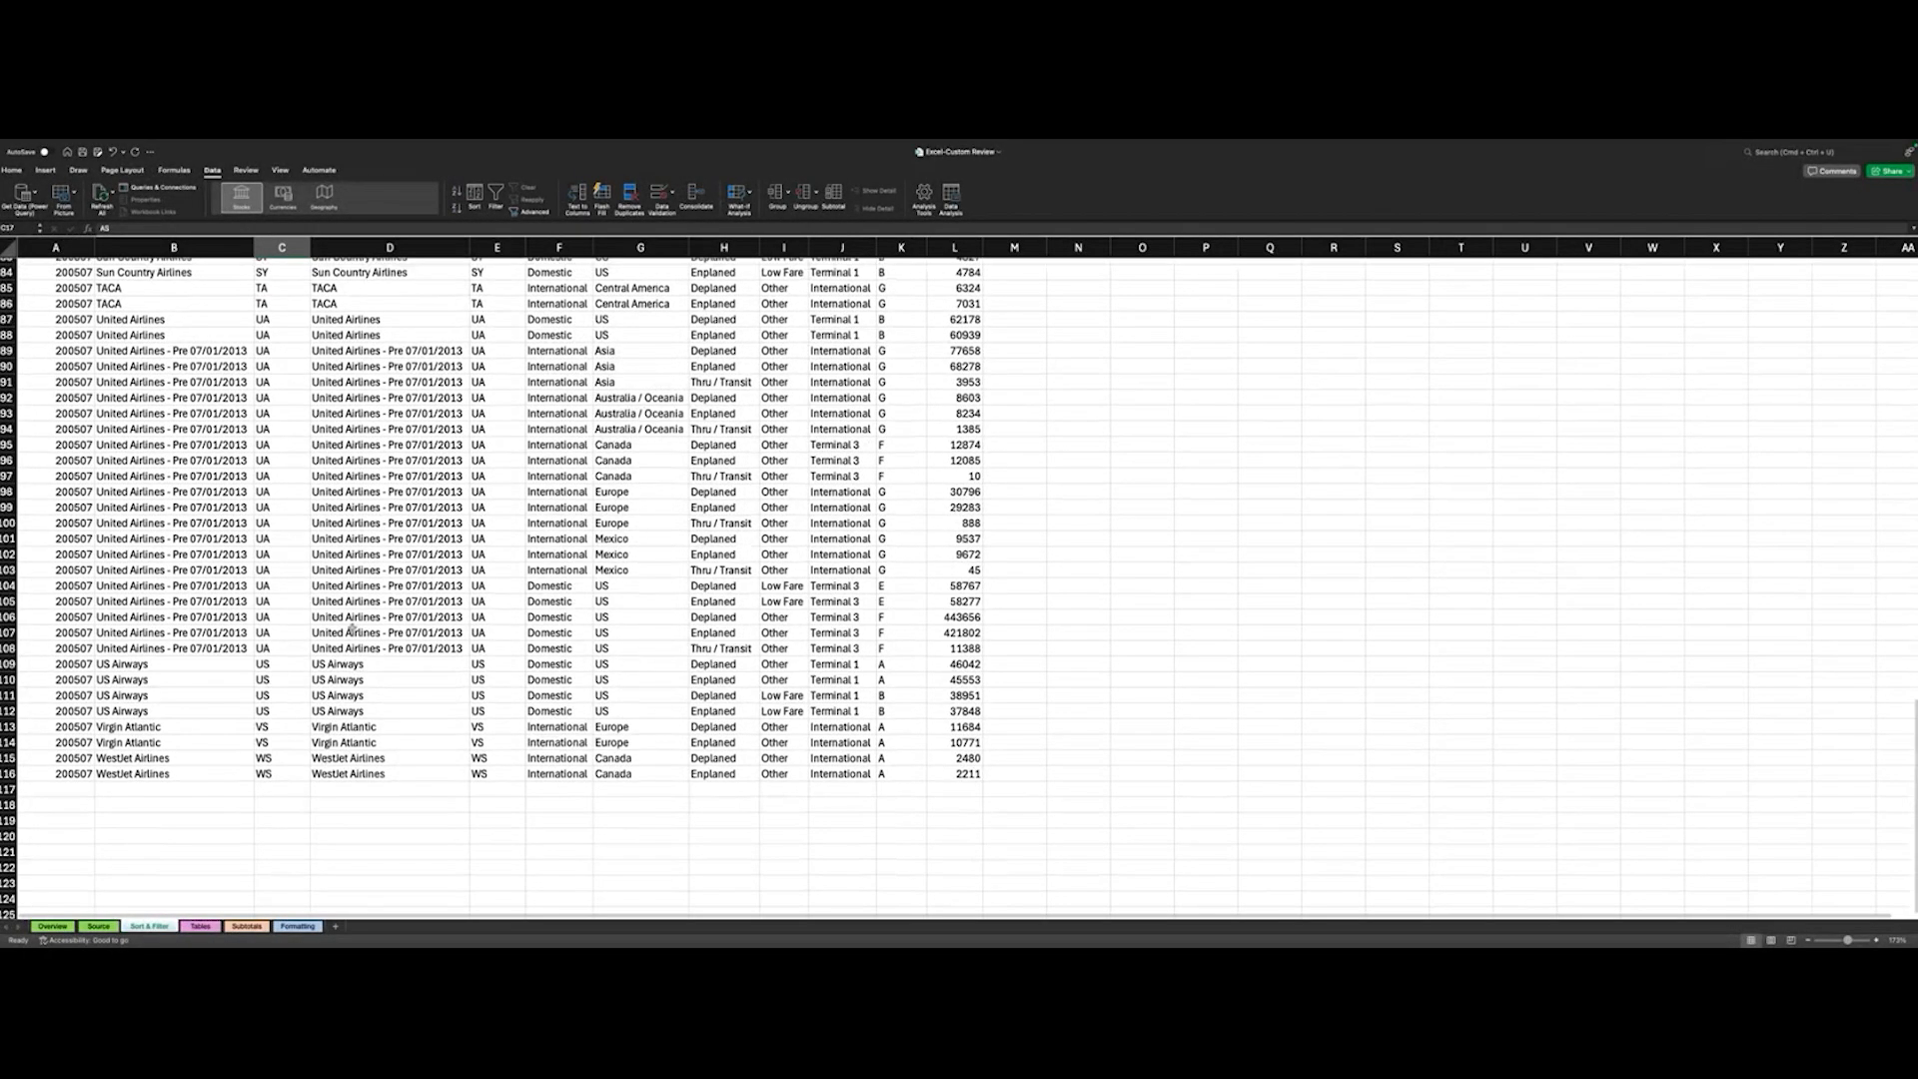
scroll(689, 510, "up", 4)
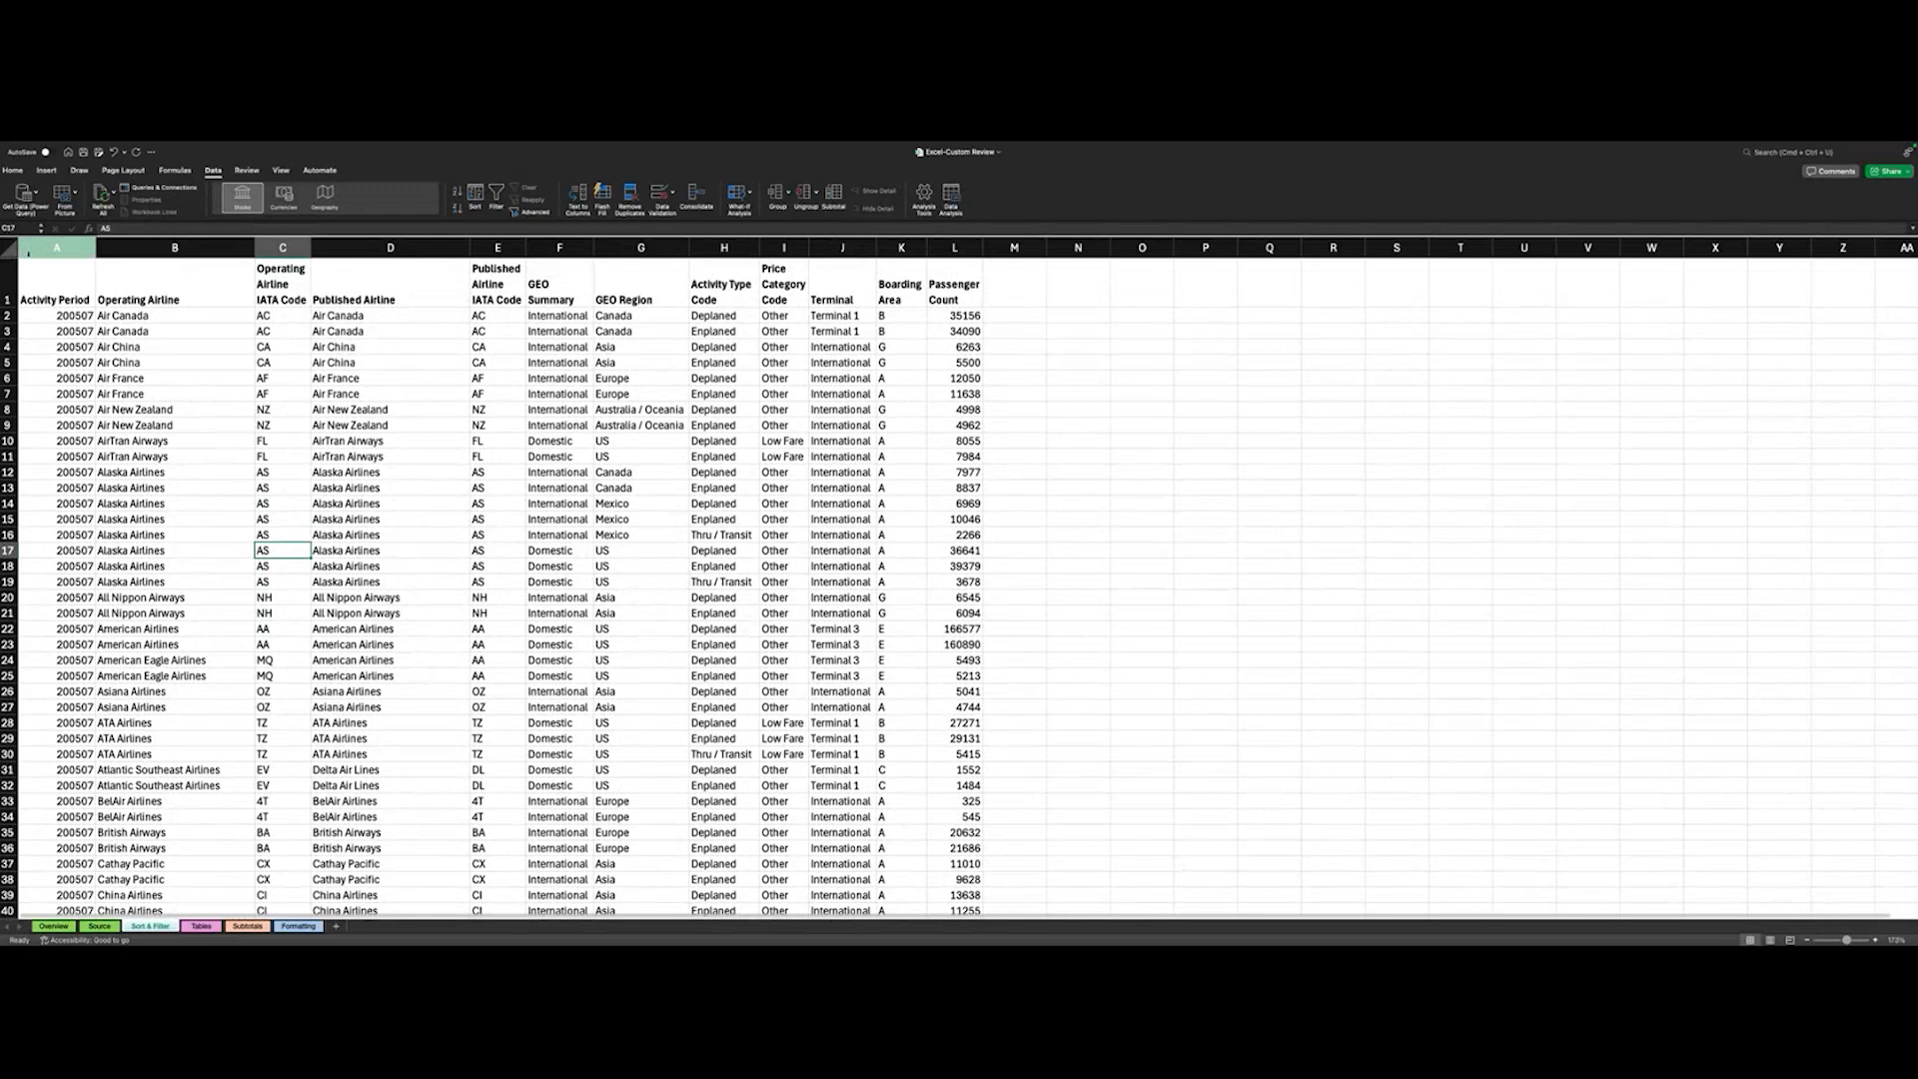
- Select the airline data range A1:L116 including headers and sort it by GEO Region, values A to Z
left_click(42, 299)
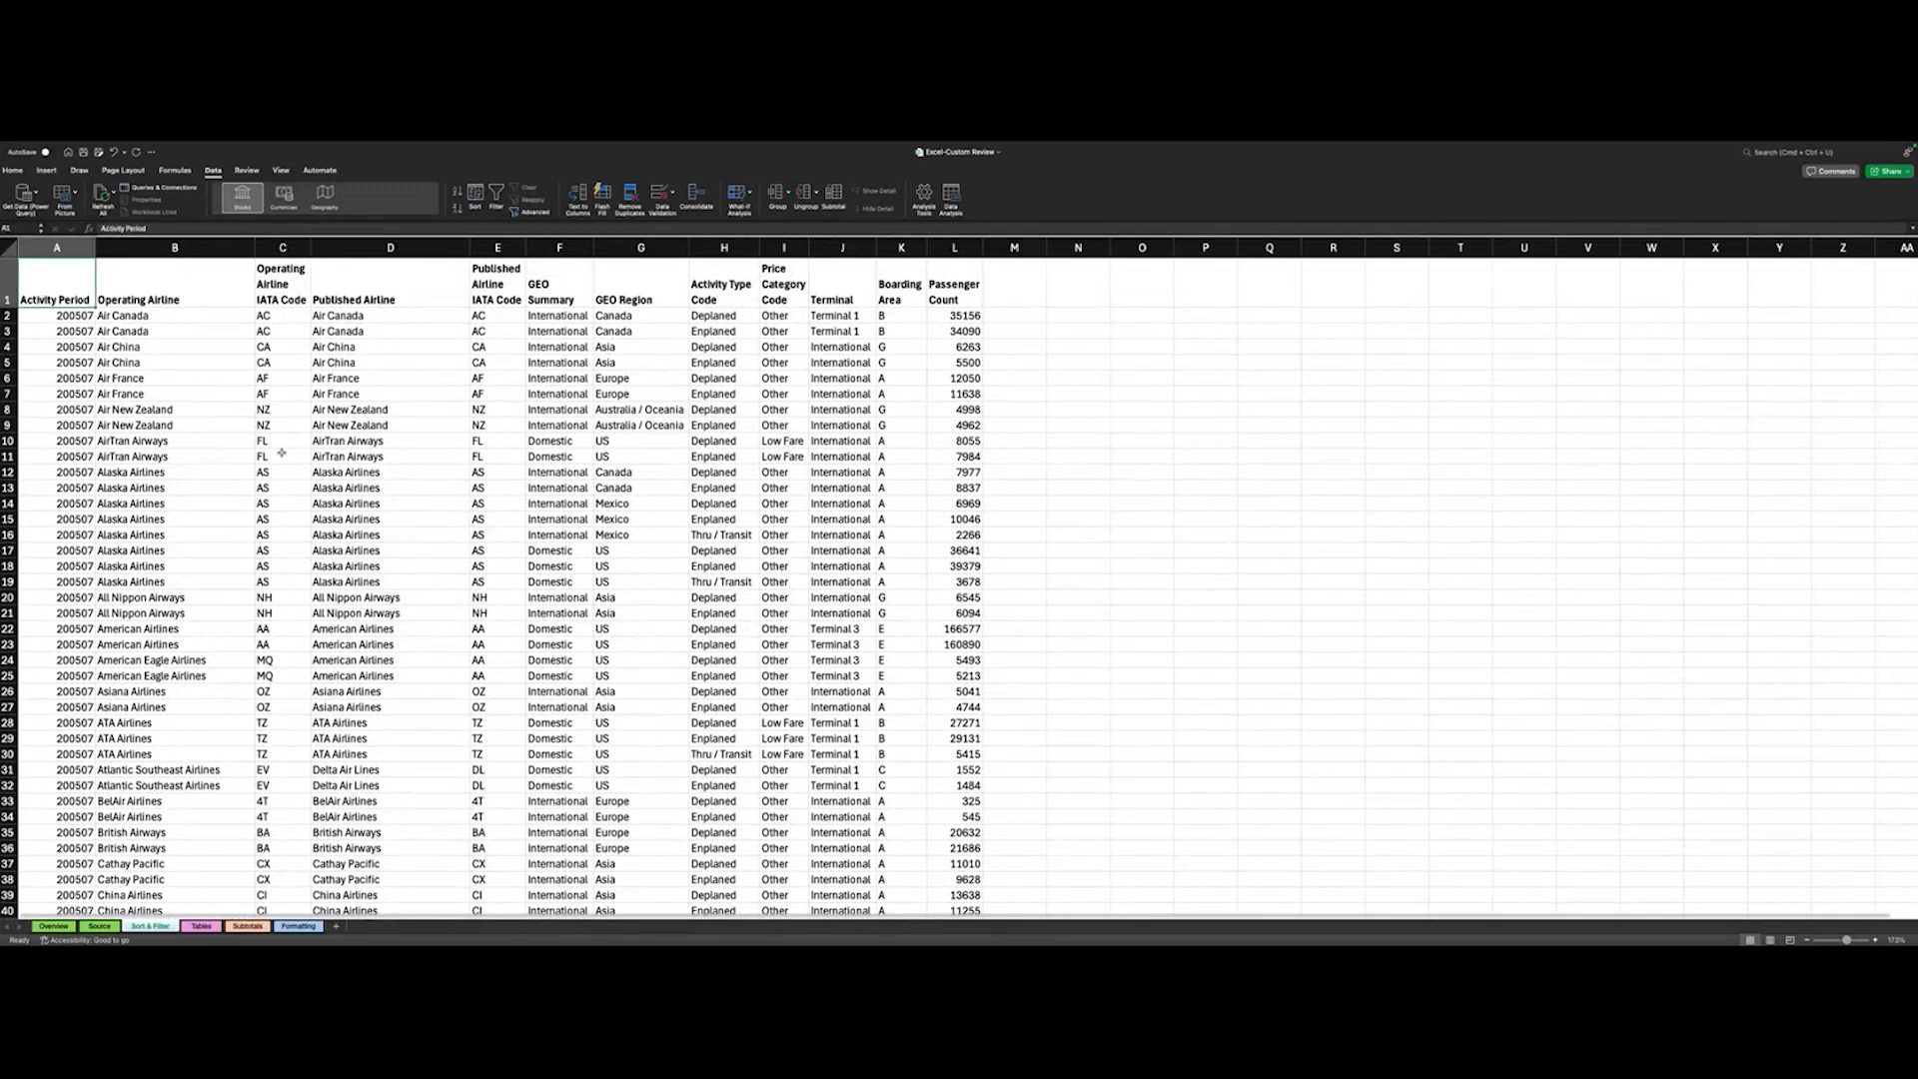
scroll(282, 452, "down", 20)
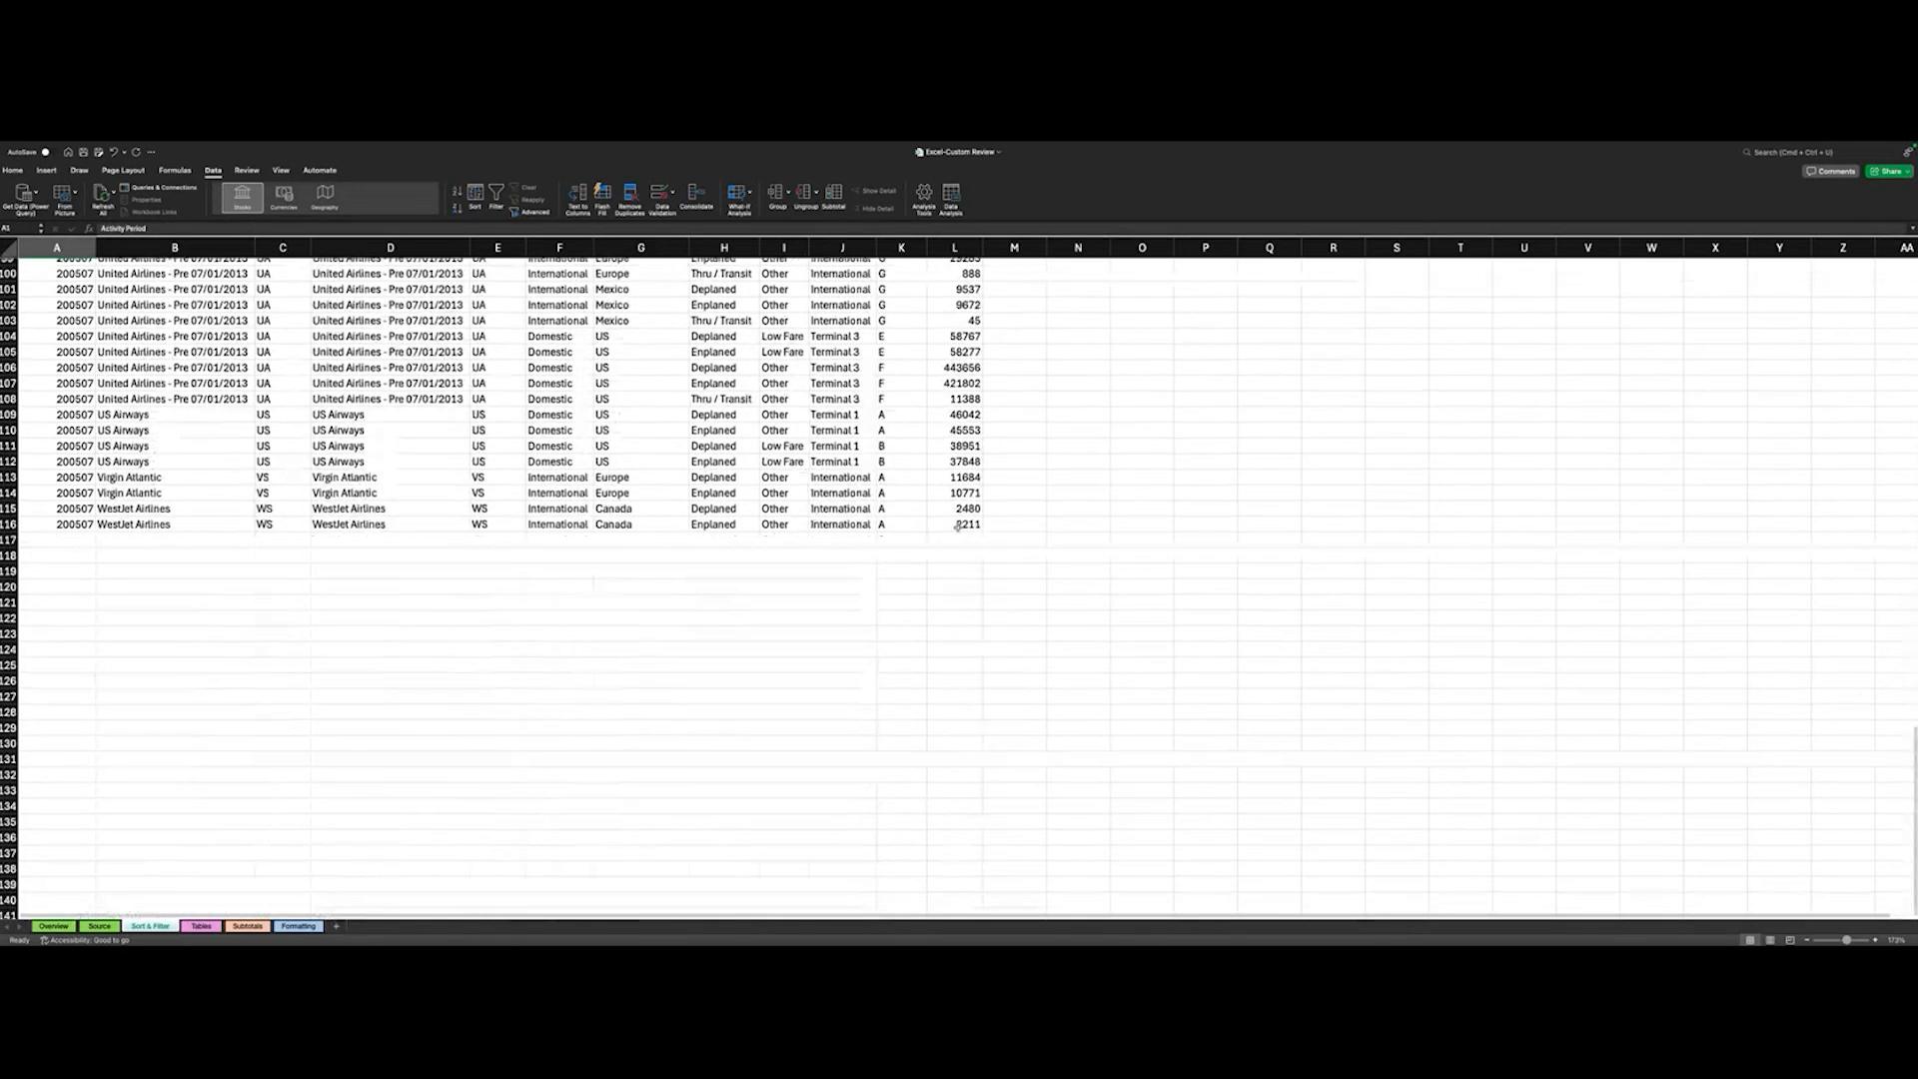
left_click(957, 526, "shift")
scroll(957, 527, "up", 20)
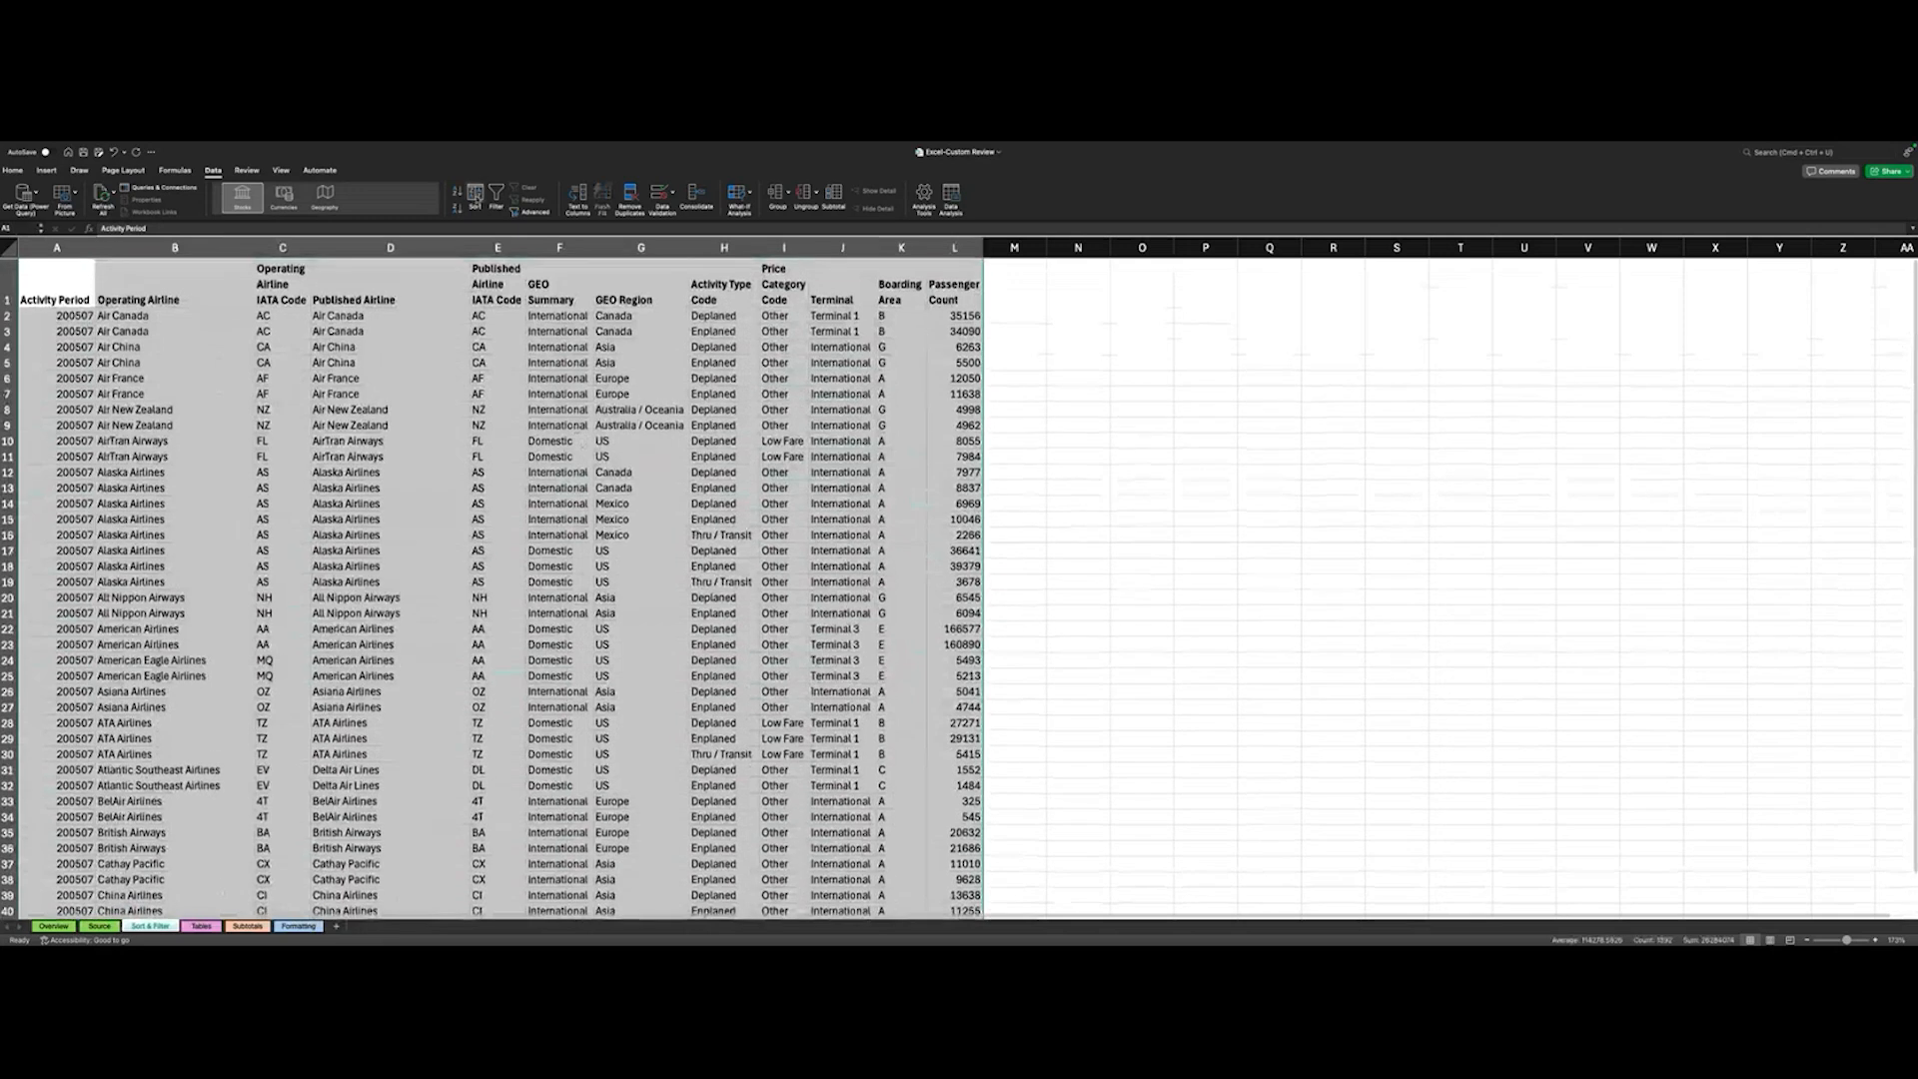
left_click(476, 196)
left_click(298, 471)
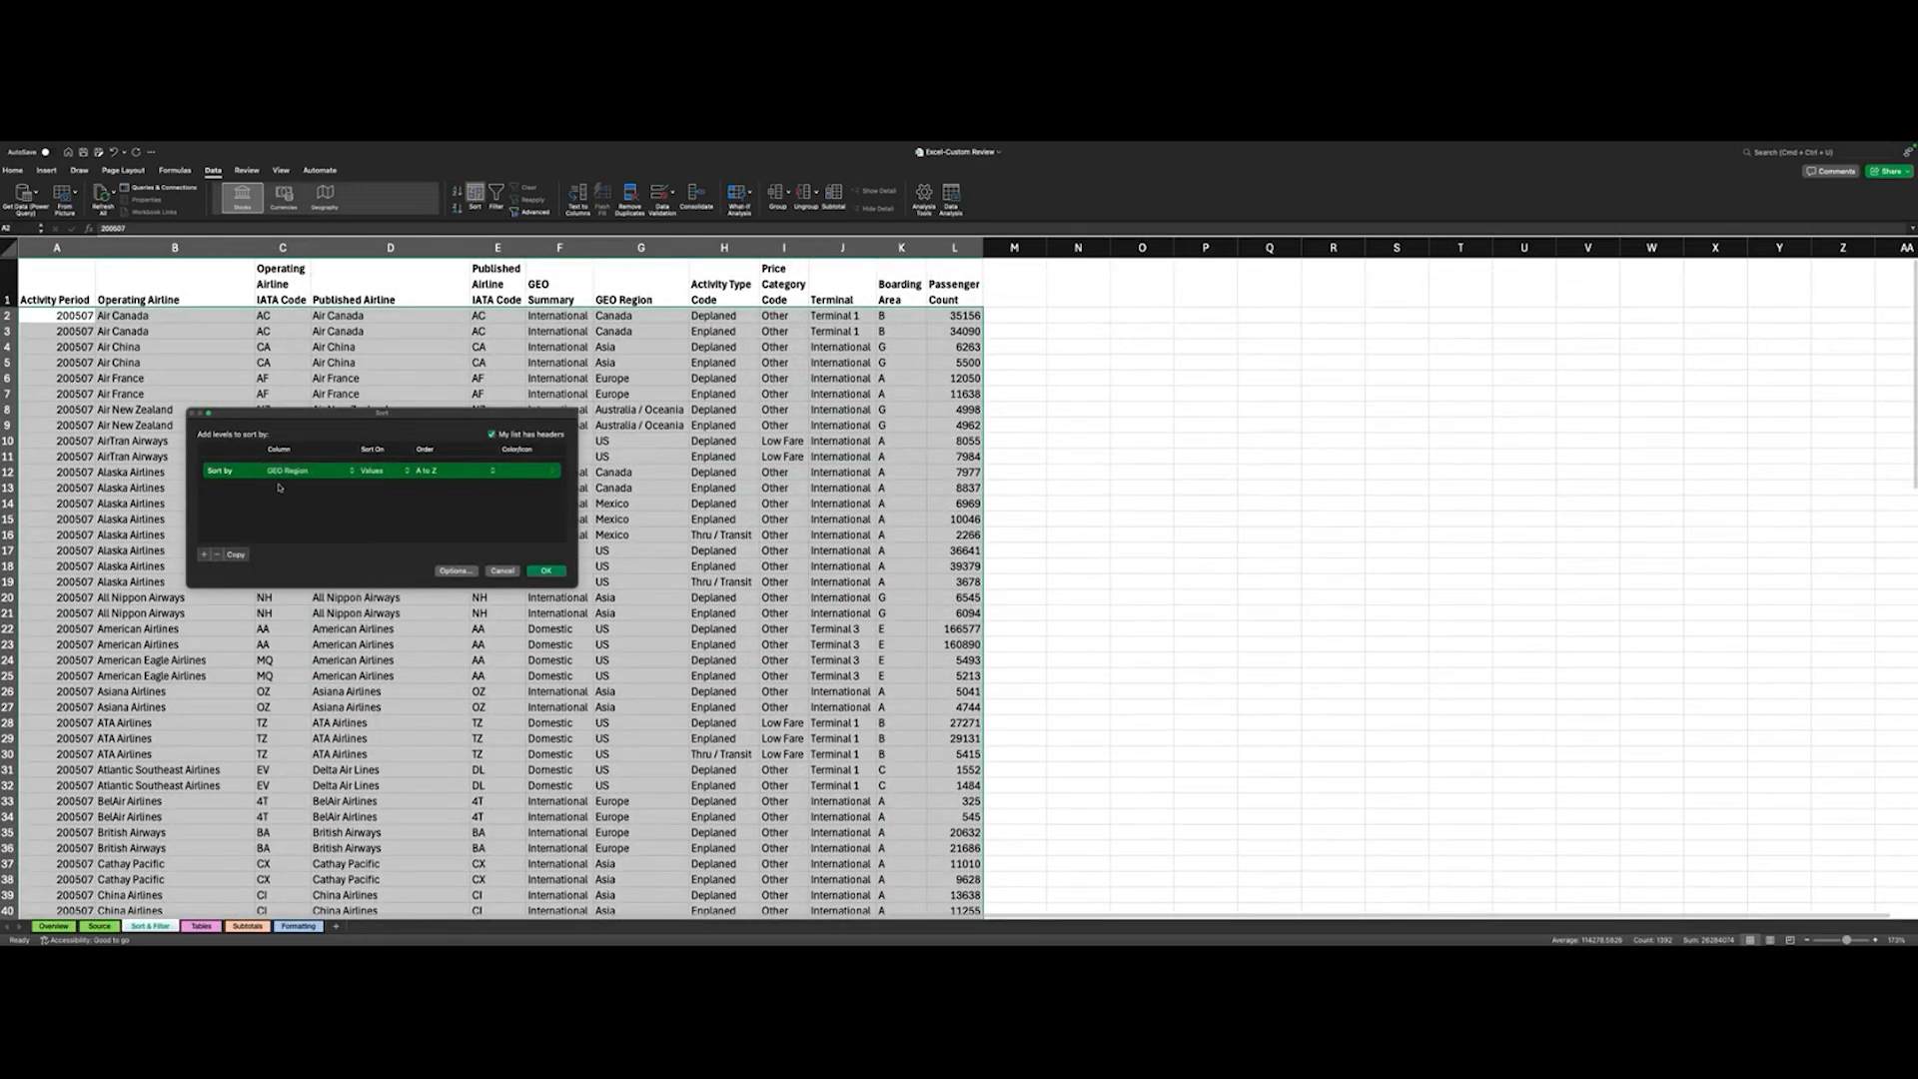
left_click(545, 570)
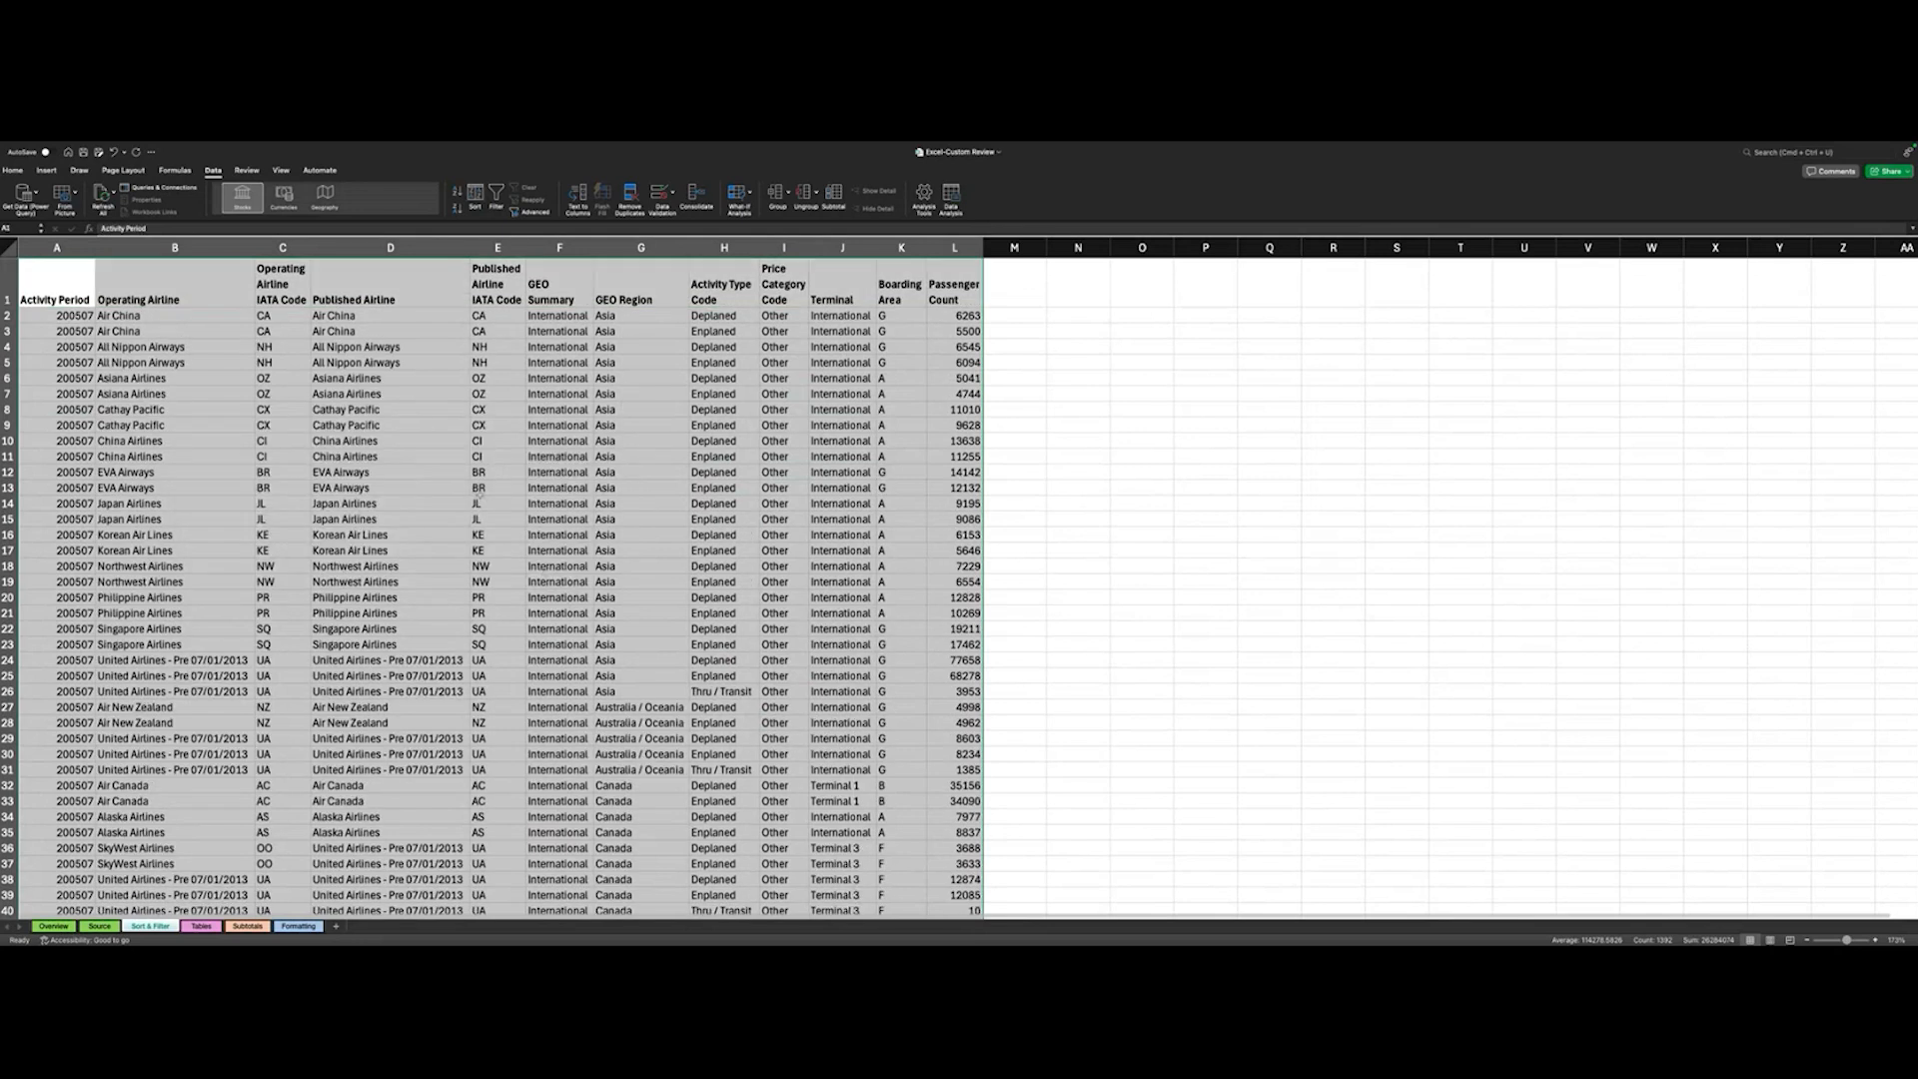
left_click(480, 490)
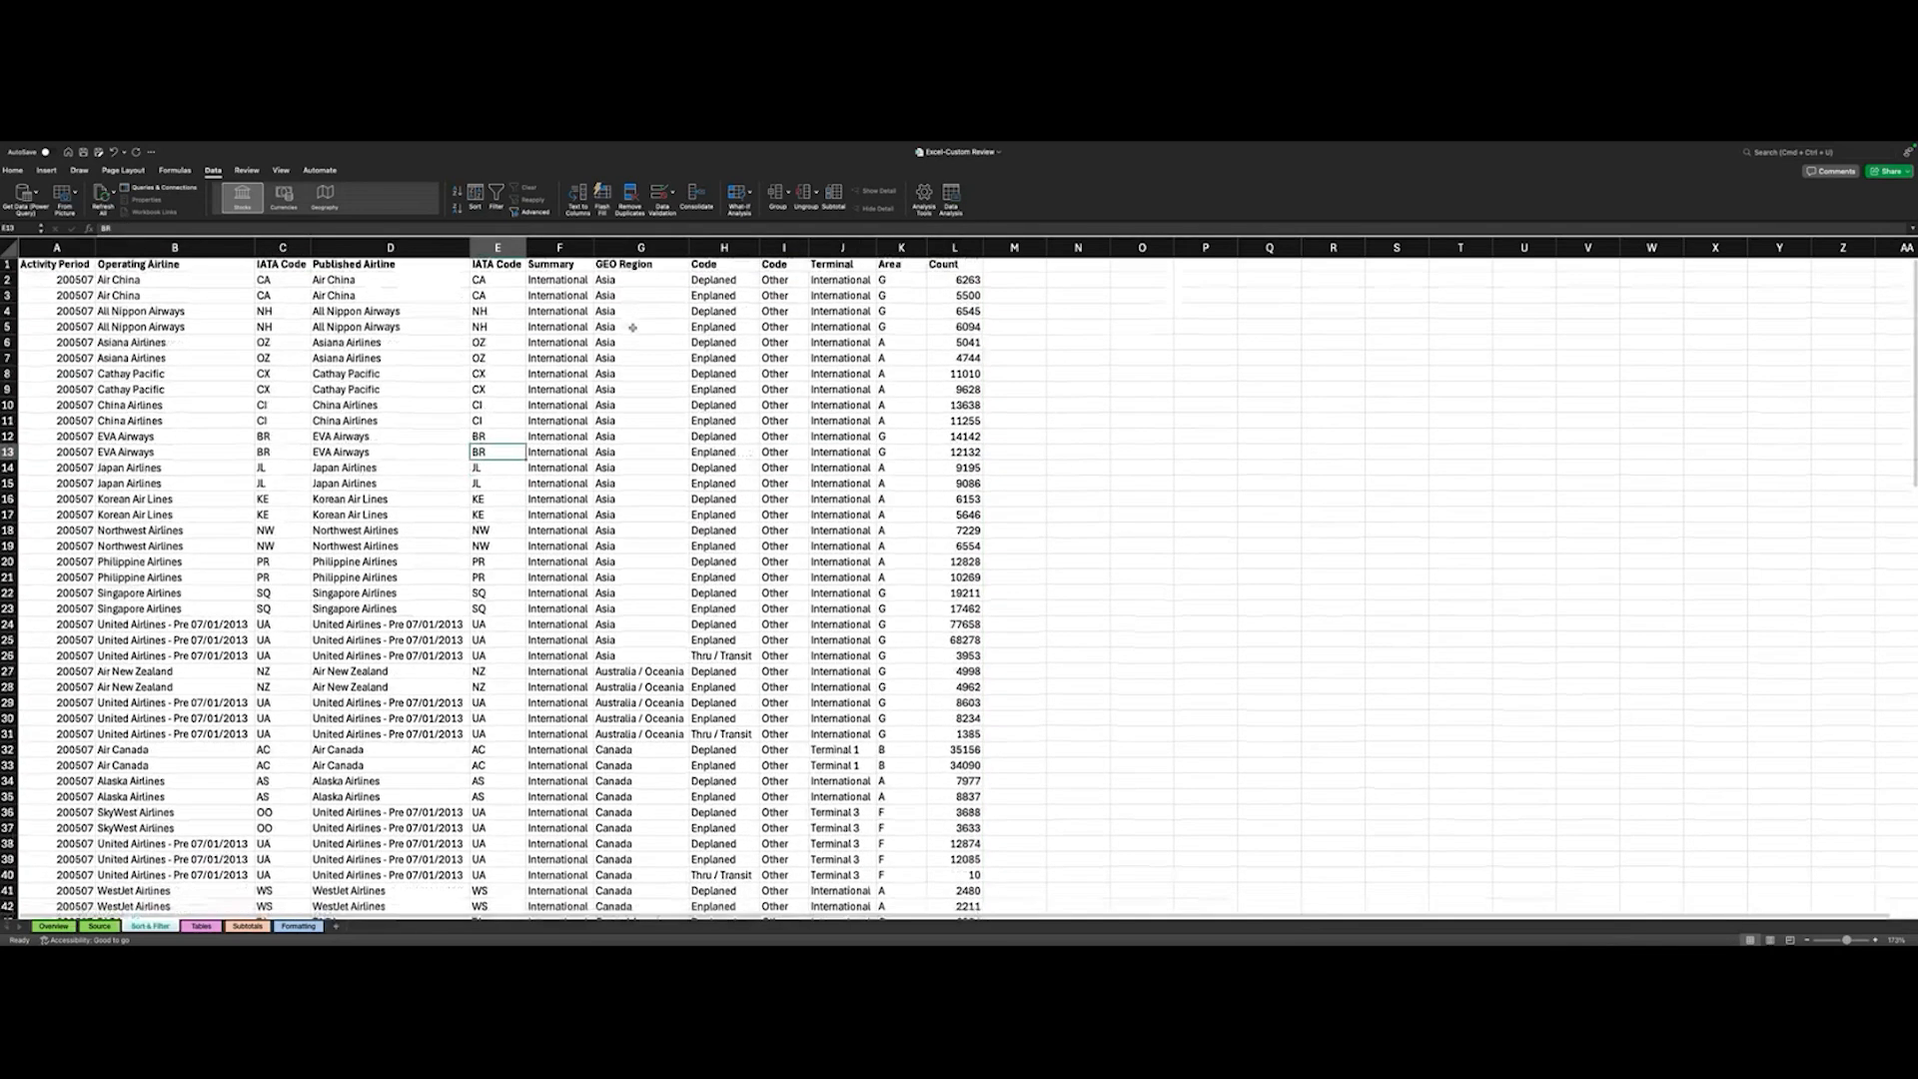
- Examine how the re-sorted rows are grouped by GEO Region, from Asia down to the US rows
scroll(659, 447, "down", 1)
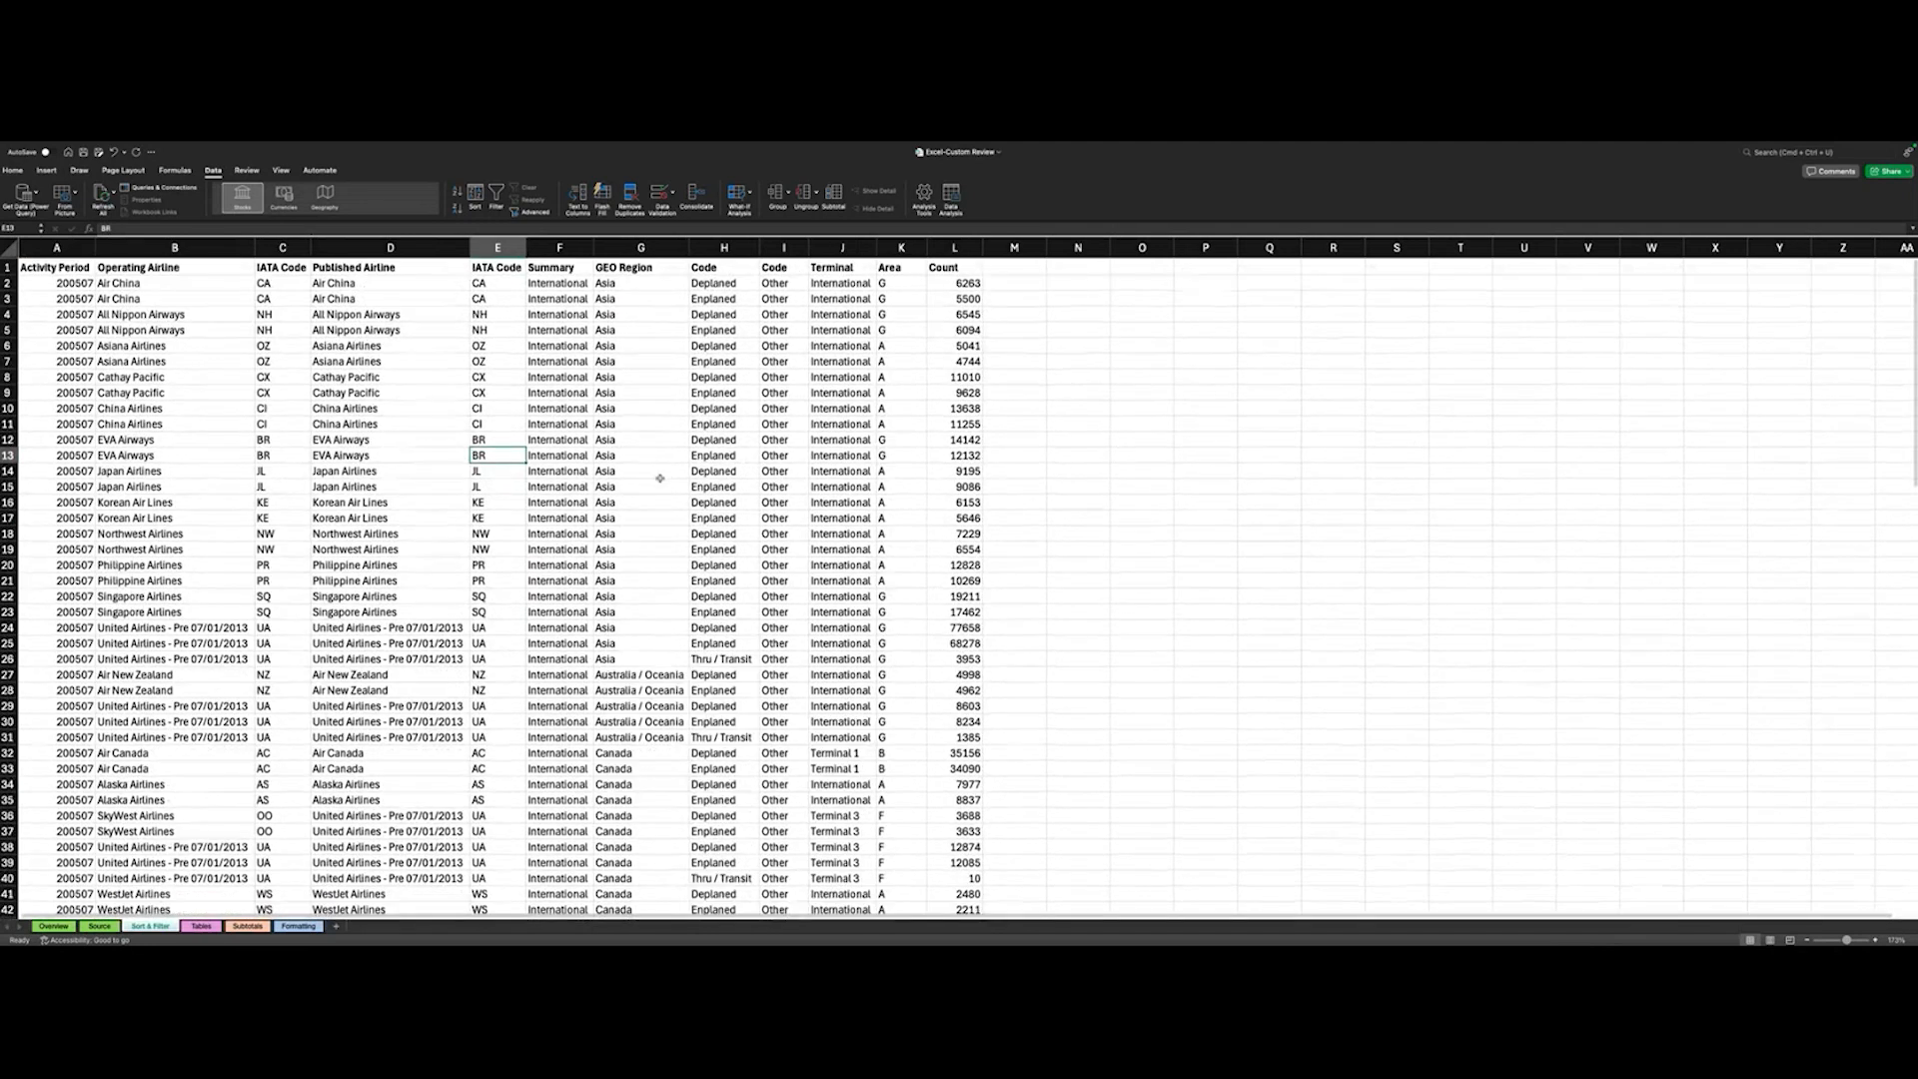
scroll(660, 447, "up", 1)
scroll(659, 459, "down", 3)
scroll(660, 479, "down", 10)
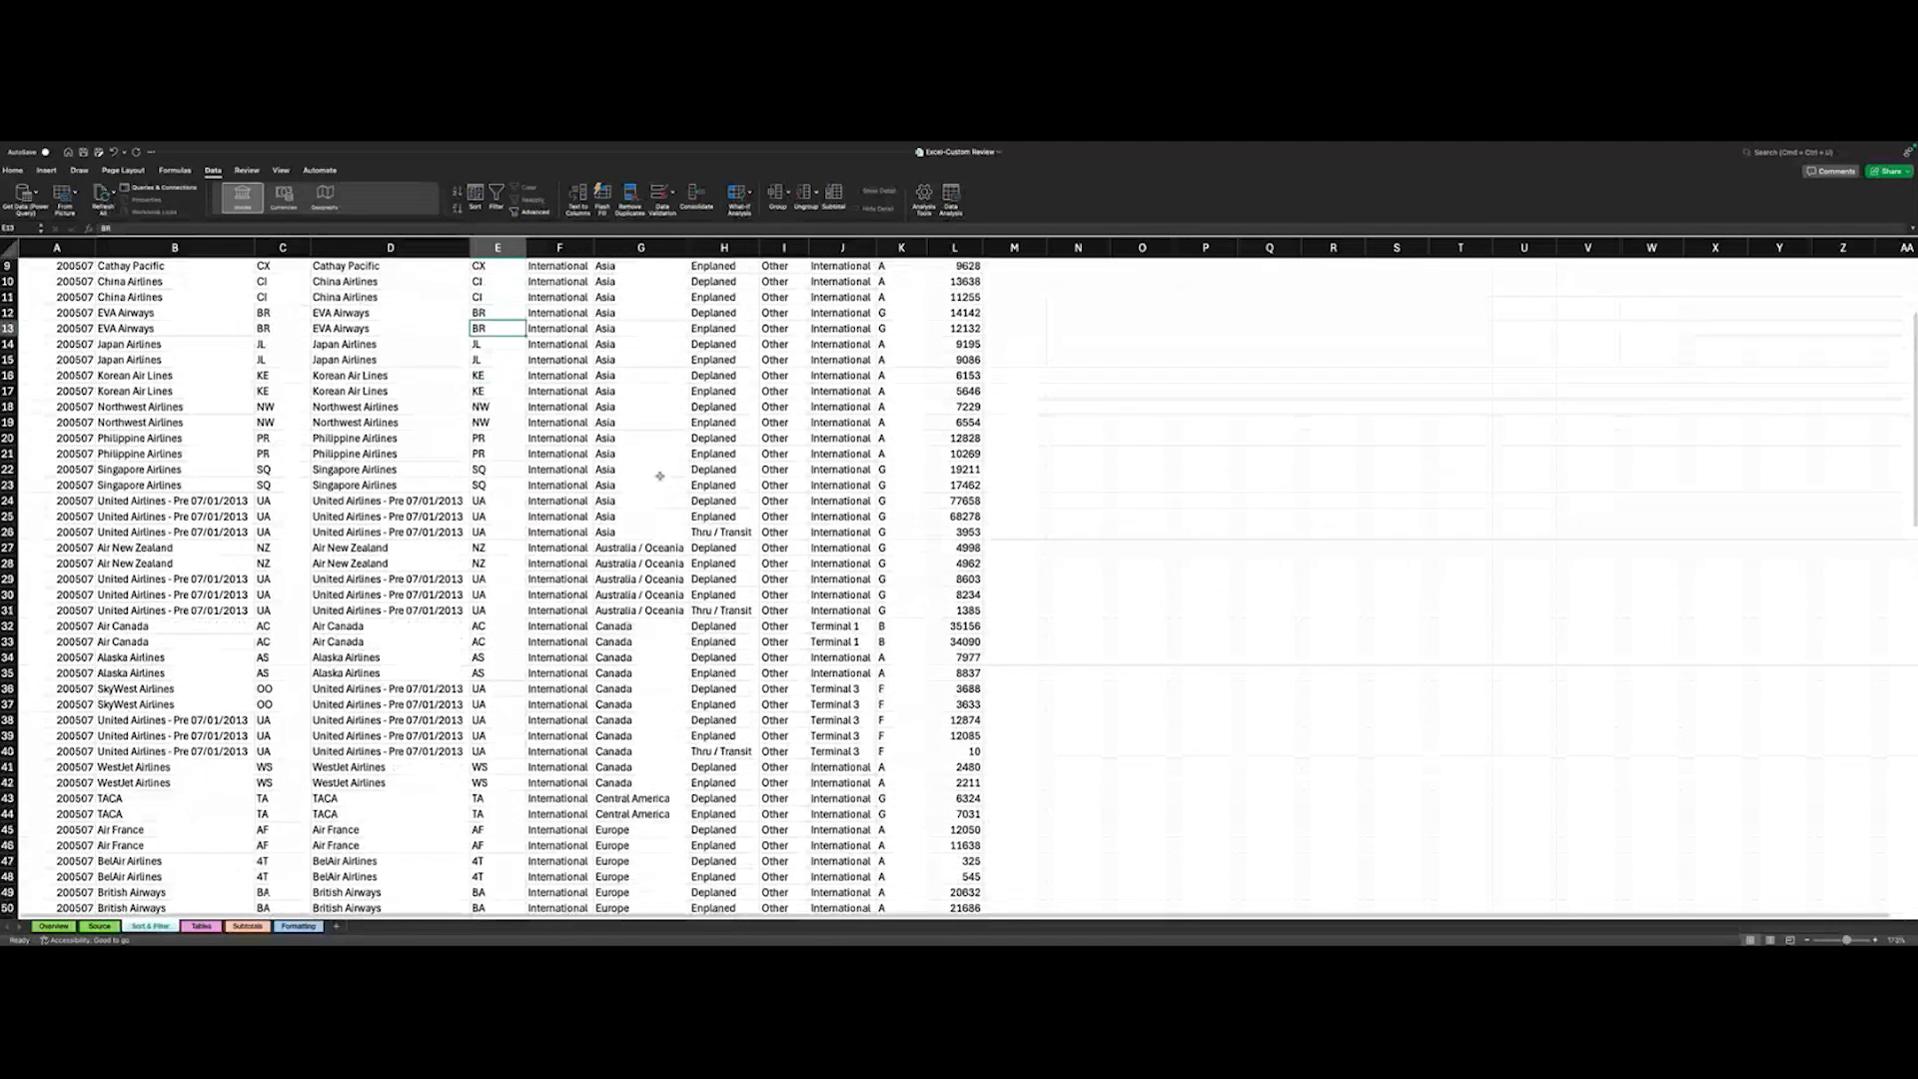
scroll(659, 477, "down", 5)
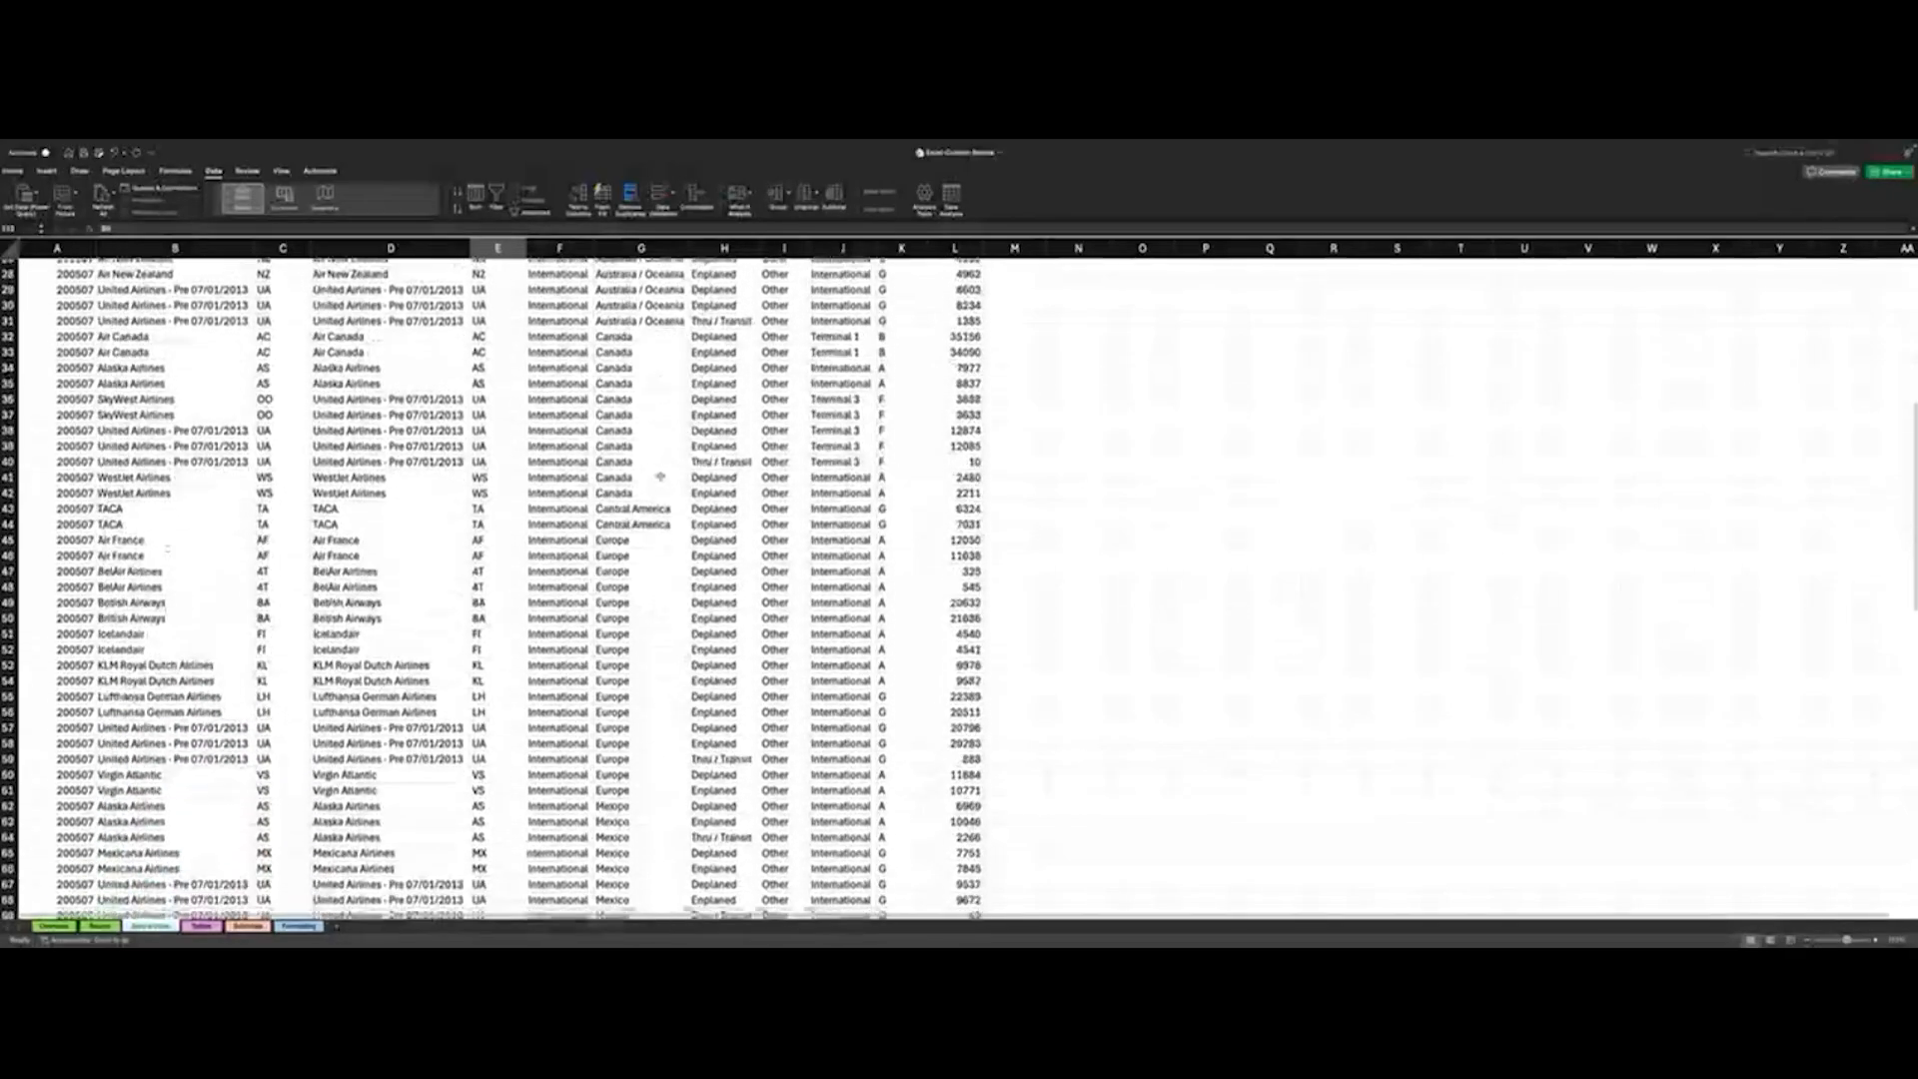
scroll(644, 559, "down", 6)
scroll(641, 576, "down", 1)
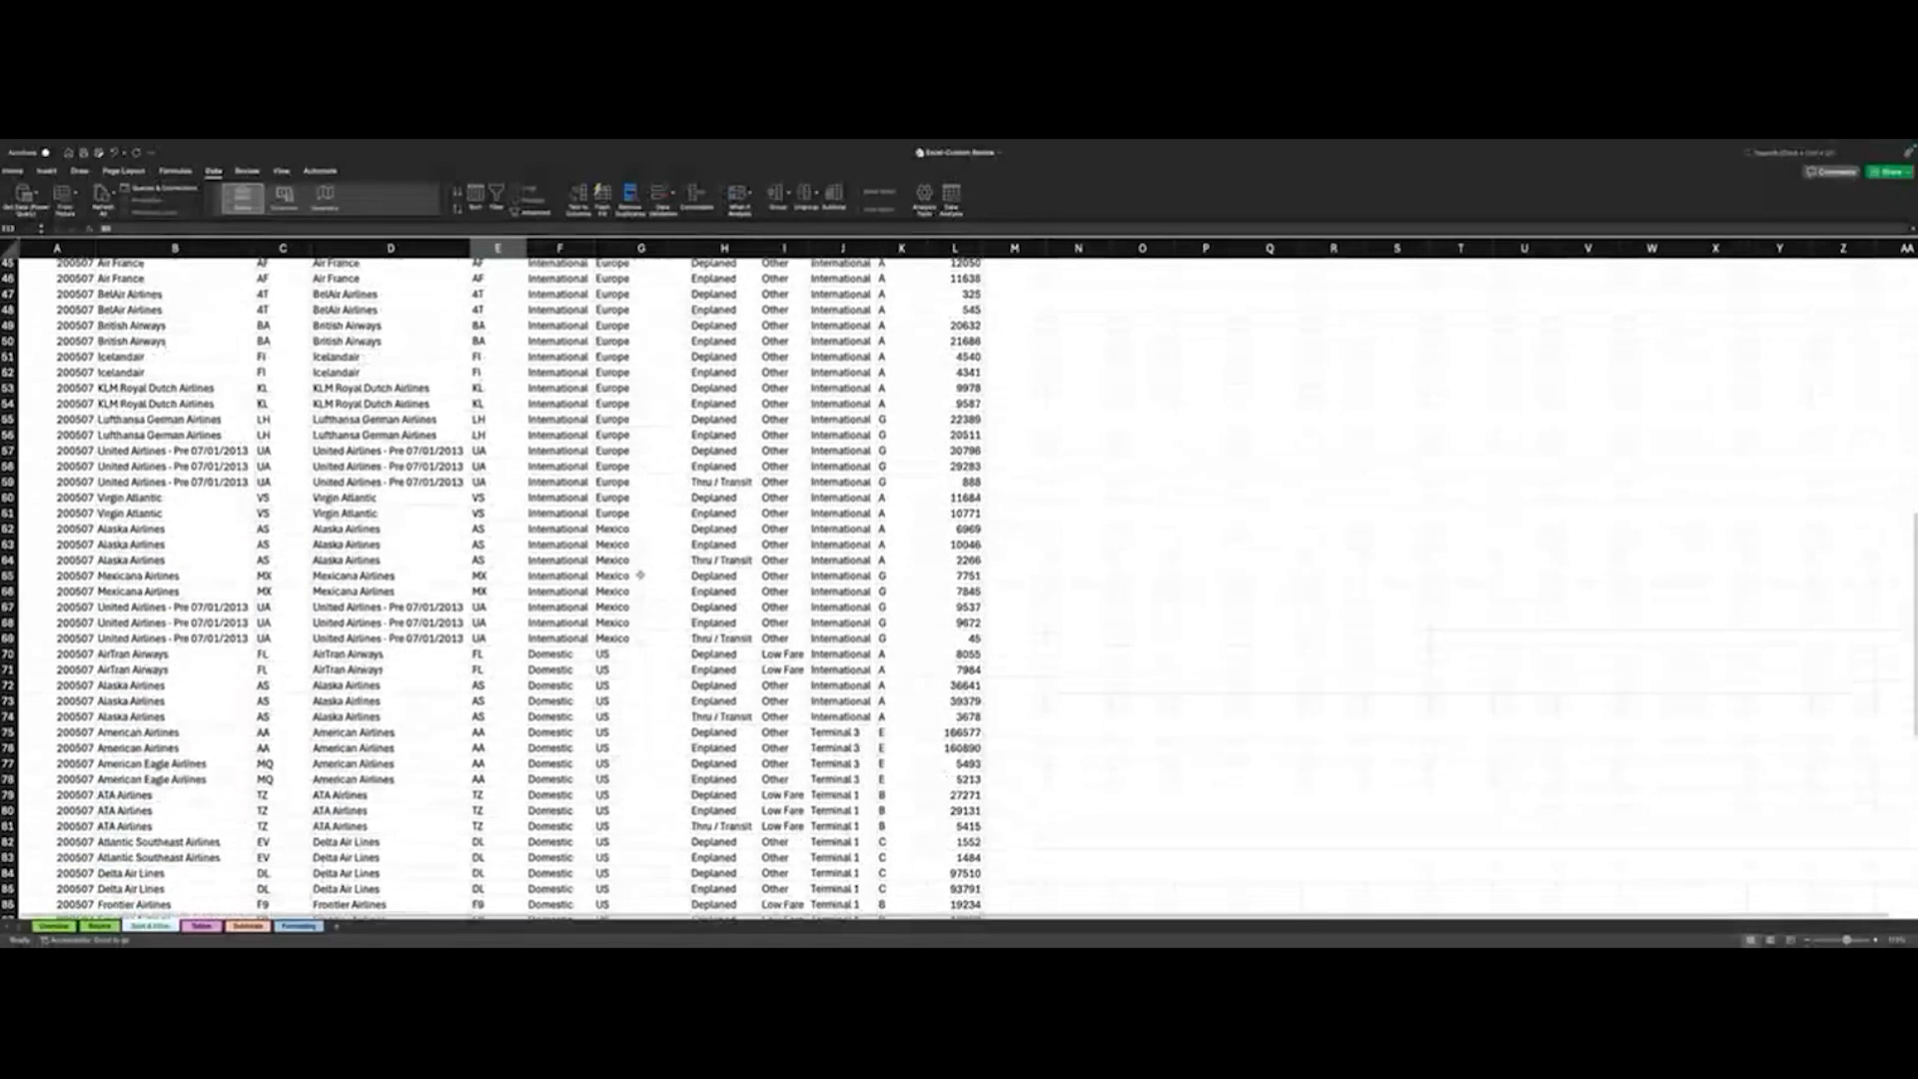
scroll(641, 575, "up", 1)
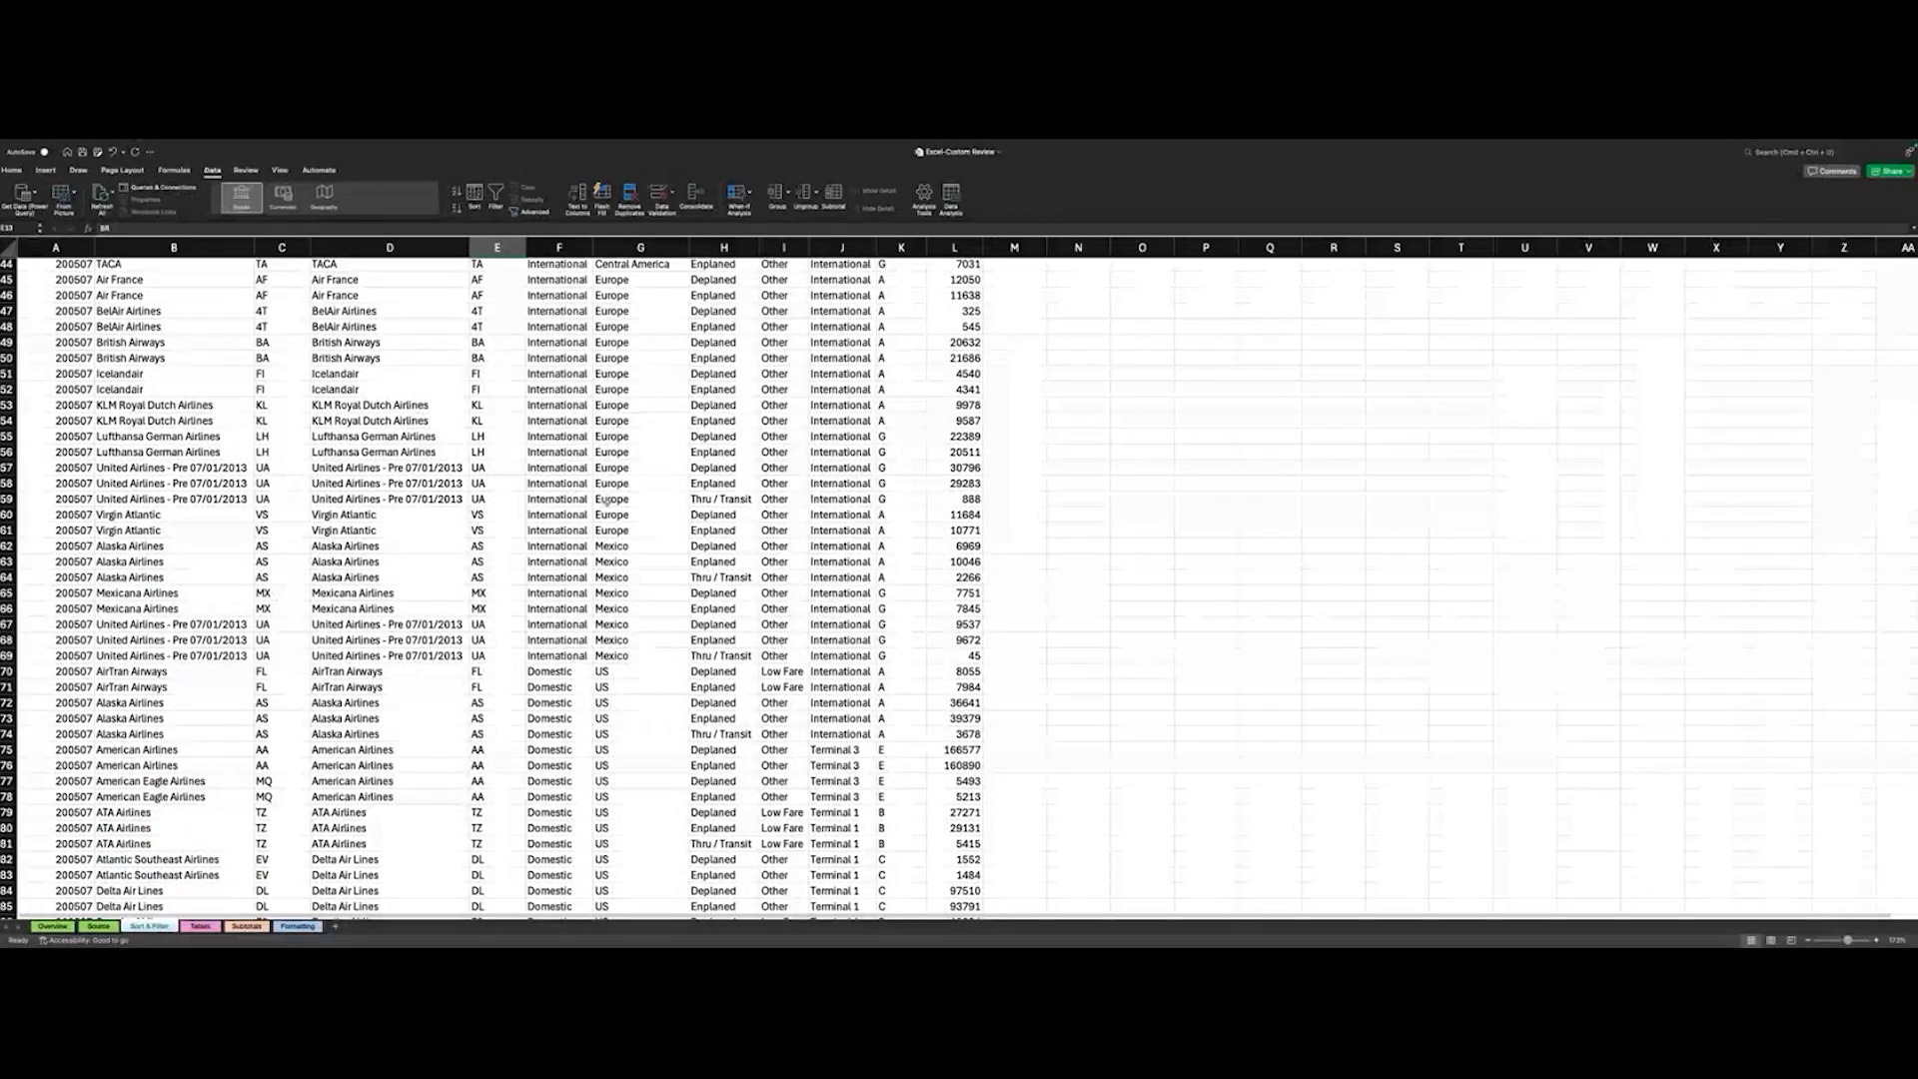
scroll(571, 490, "up", 10)
scroll(607, 504, "up", 12)
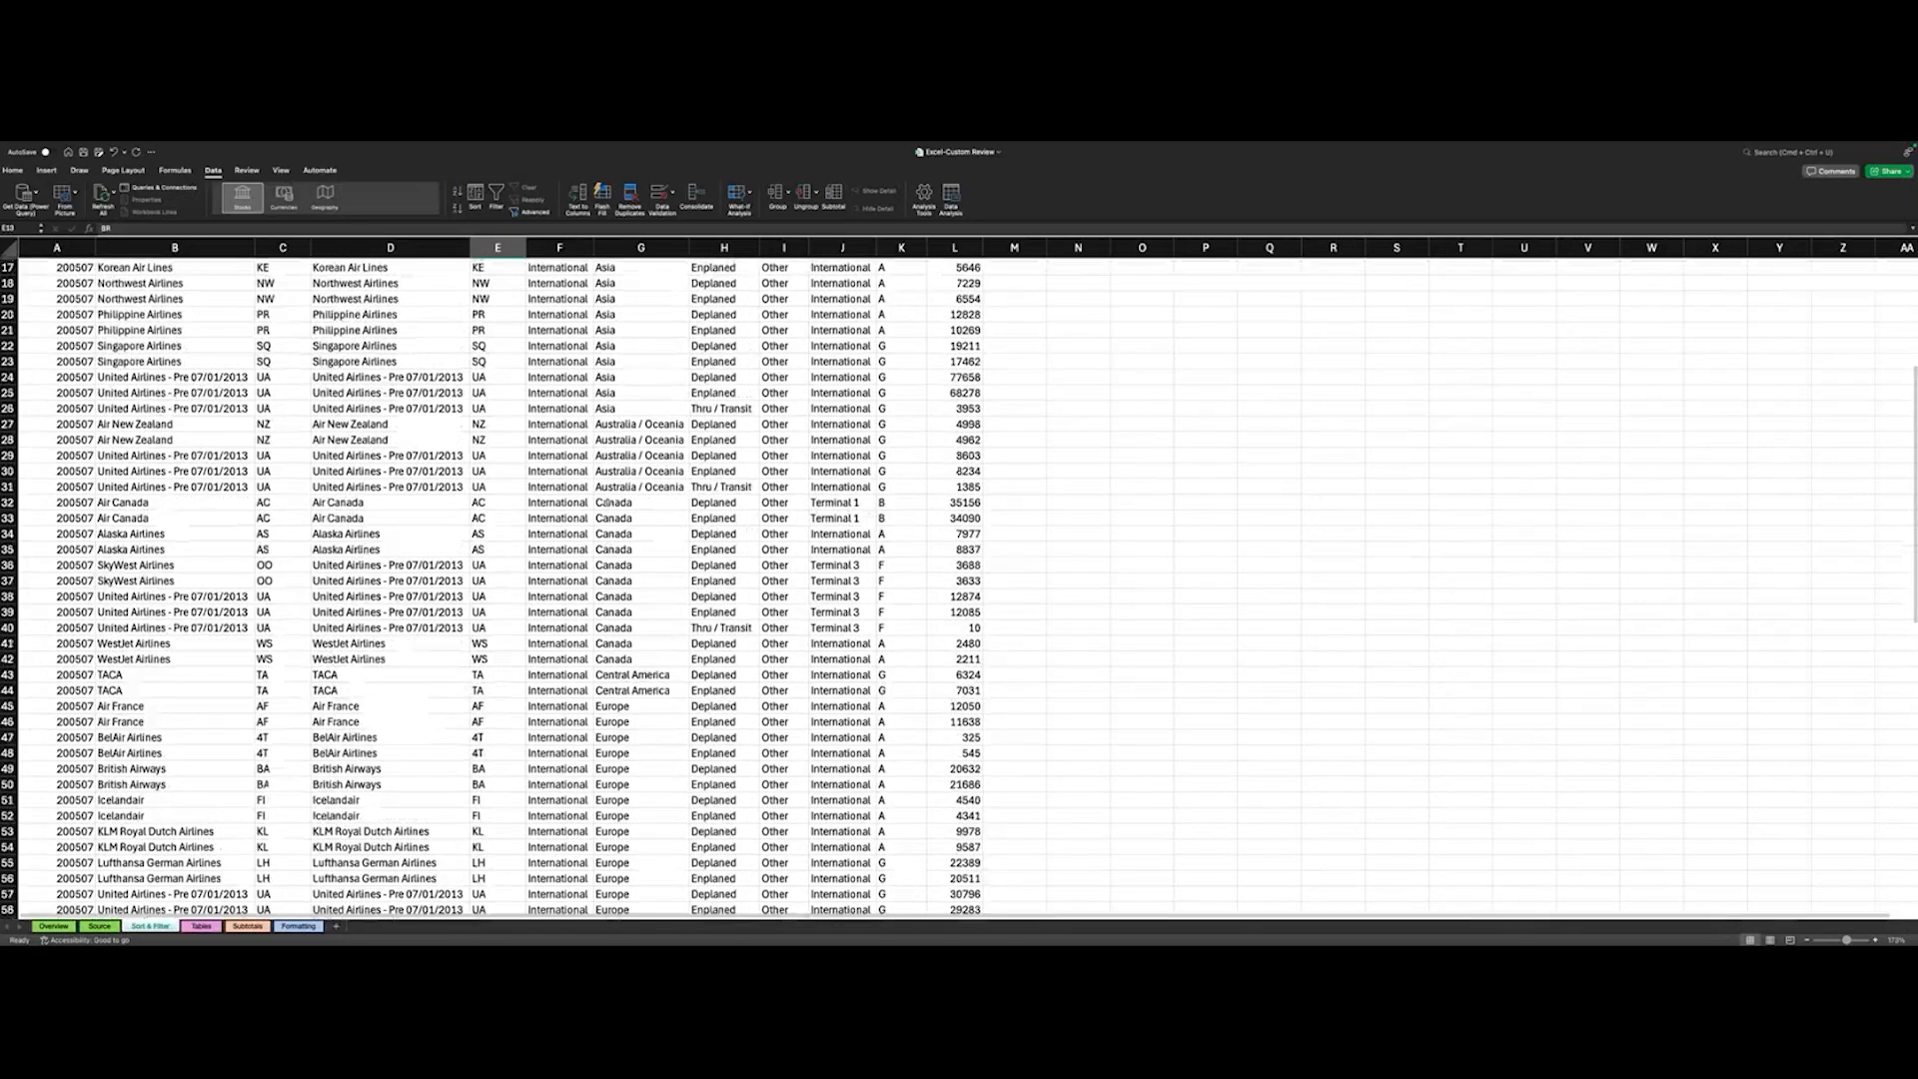
scroll(633, 339, "down", 1)
- Select the Asia cells G2:G26 in the GEO Region column, and select the Canada cells G32:G42 instead
left_click_drag(635, 545, 638, 309)
left_click(637, 324)
left_click(631, 311)
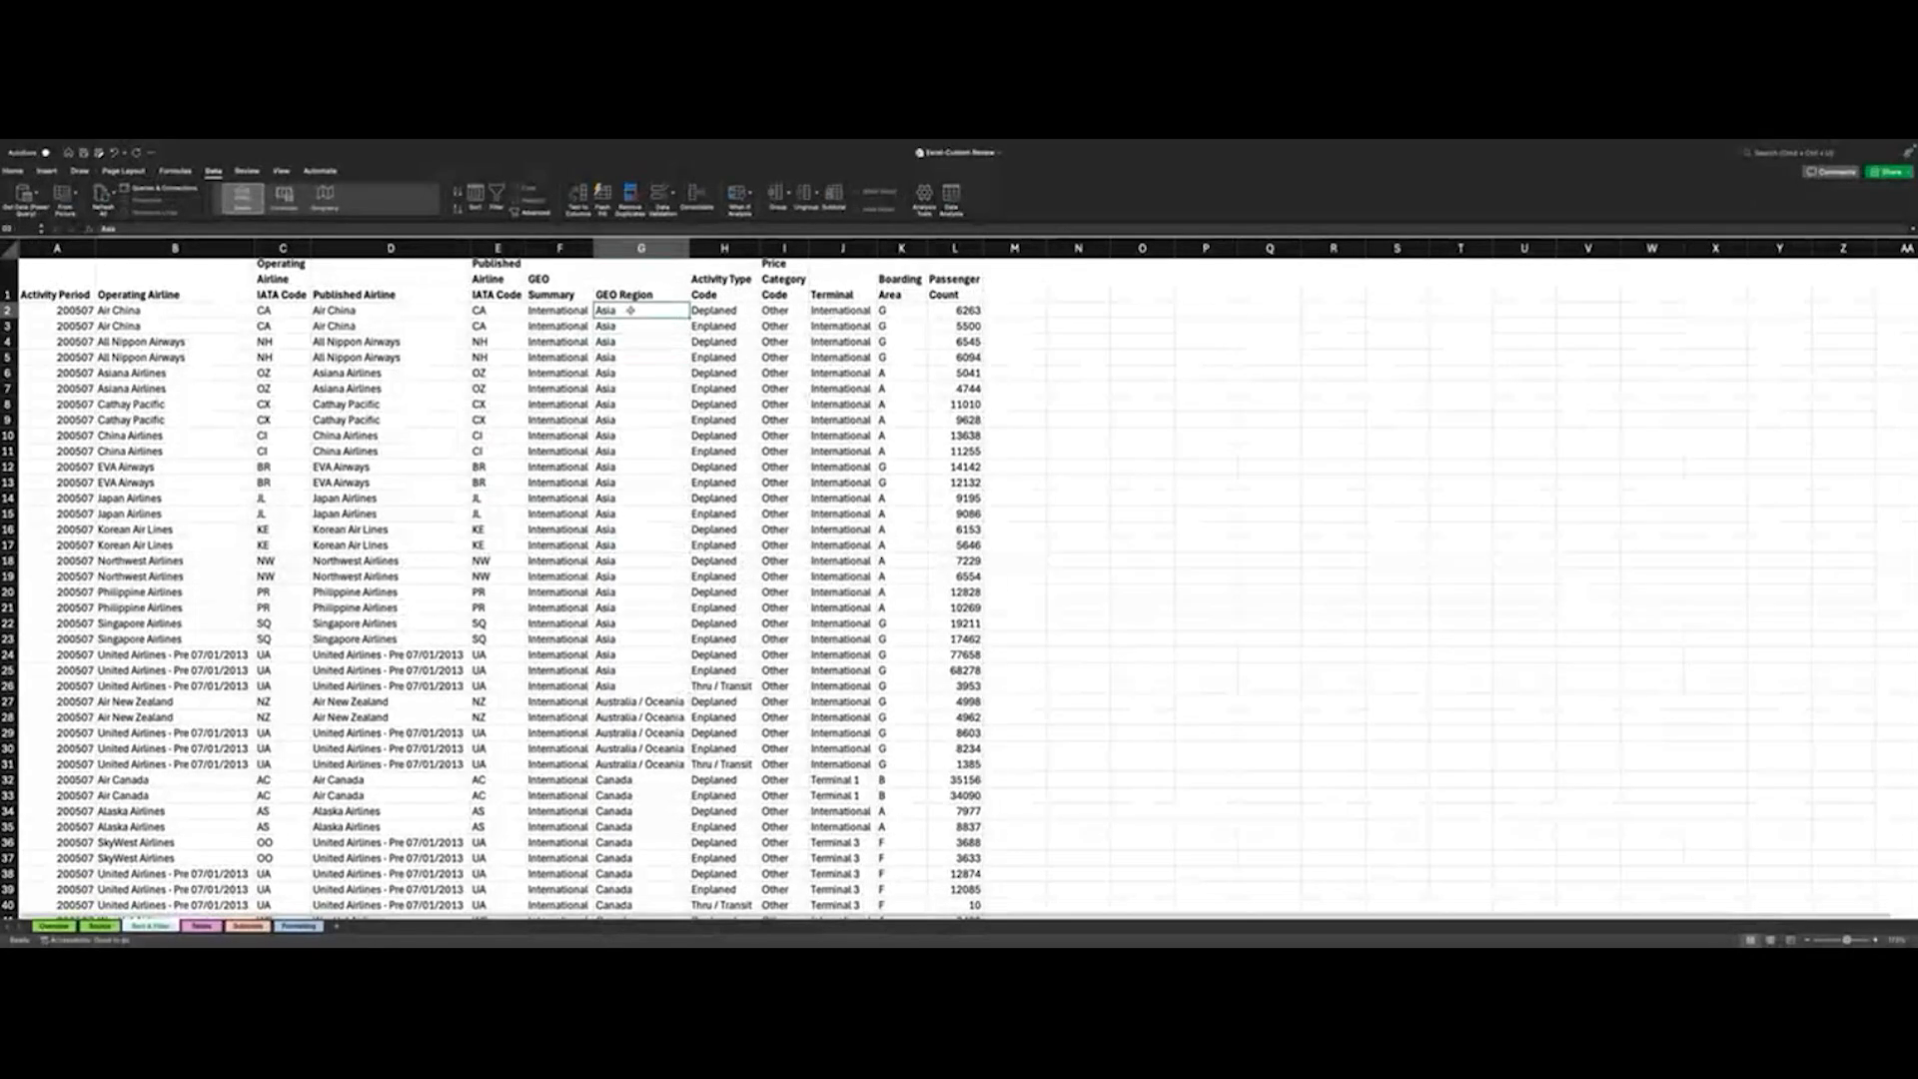
left_click(616, 685, "shift")
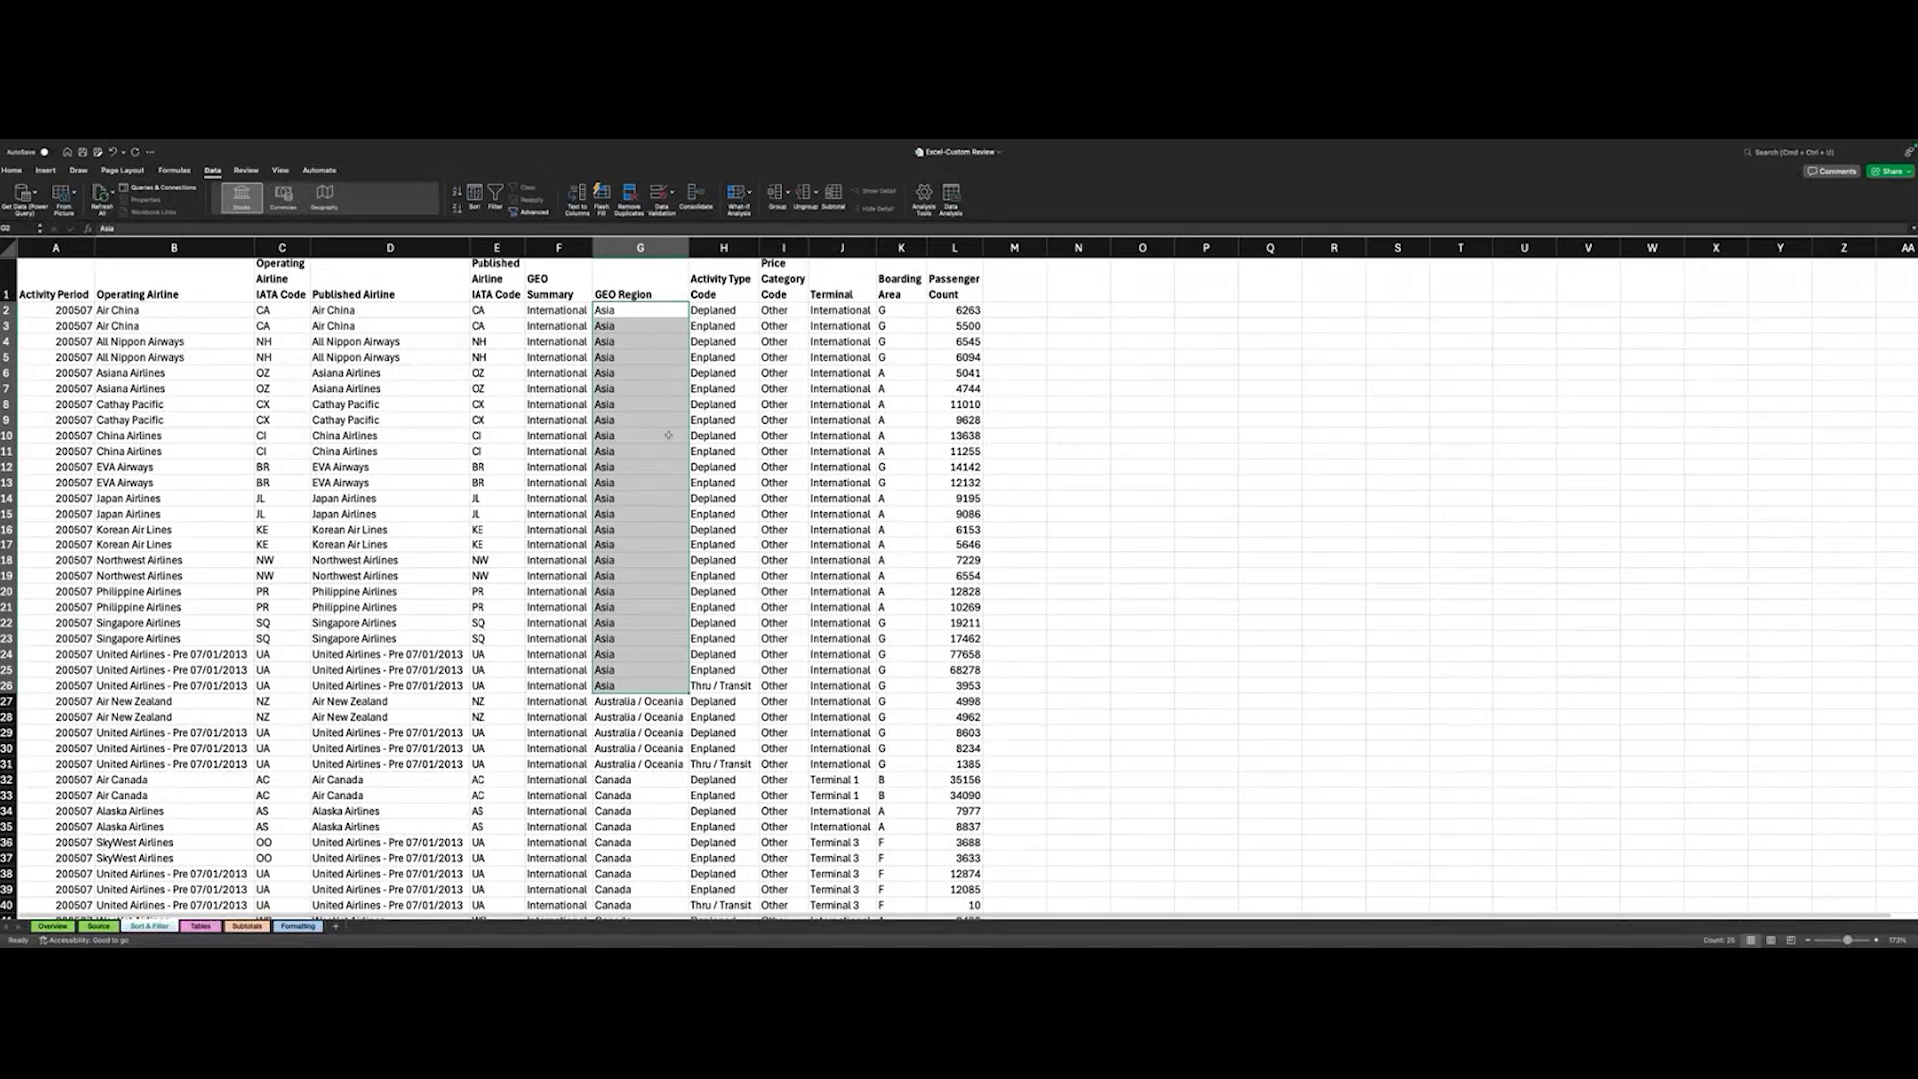
scroll(669, 435, "down", 7)
left_click(625, 431)
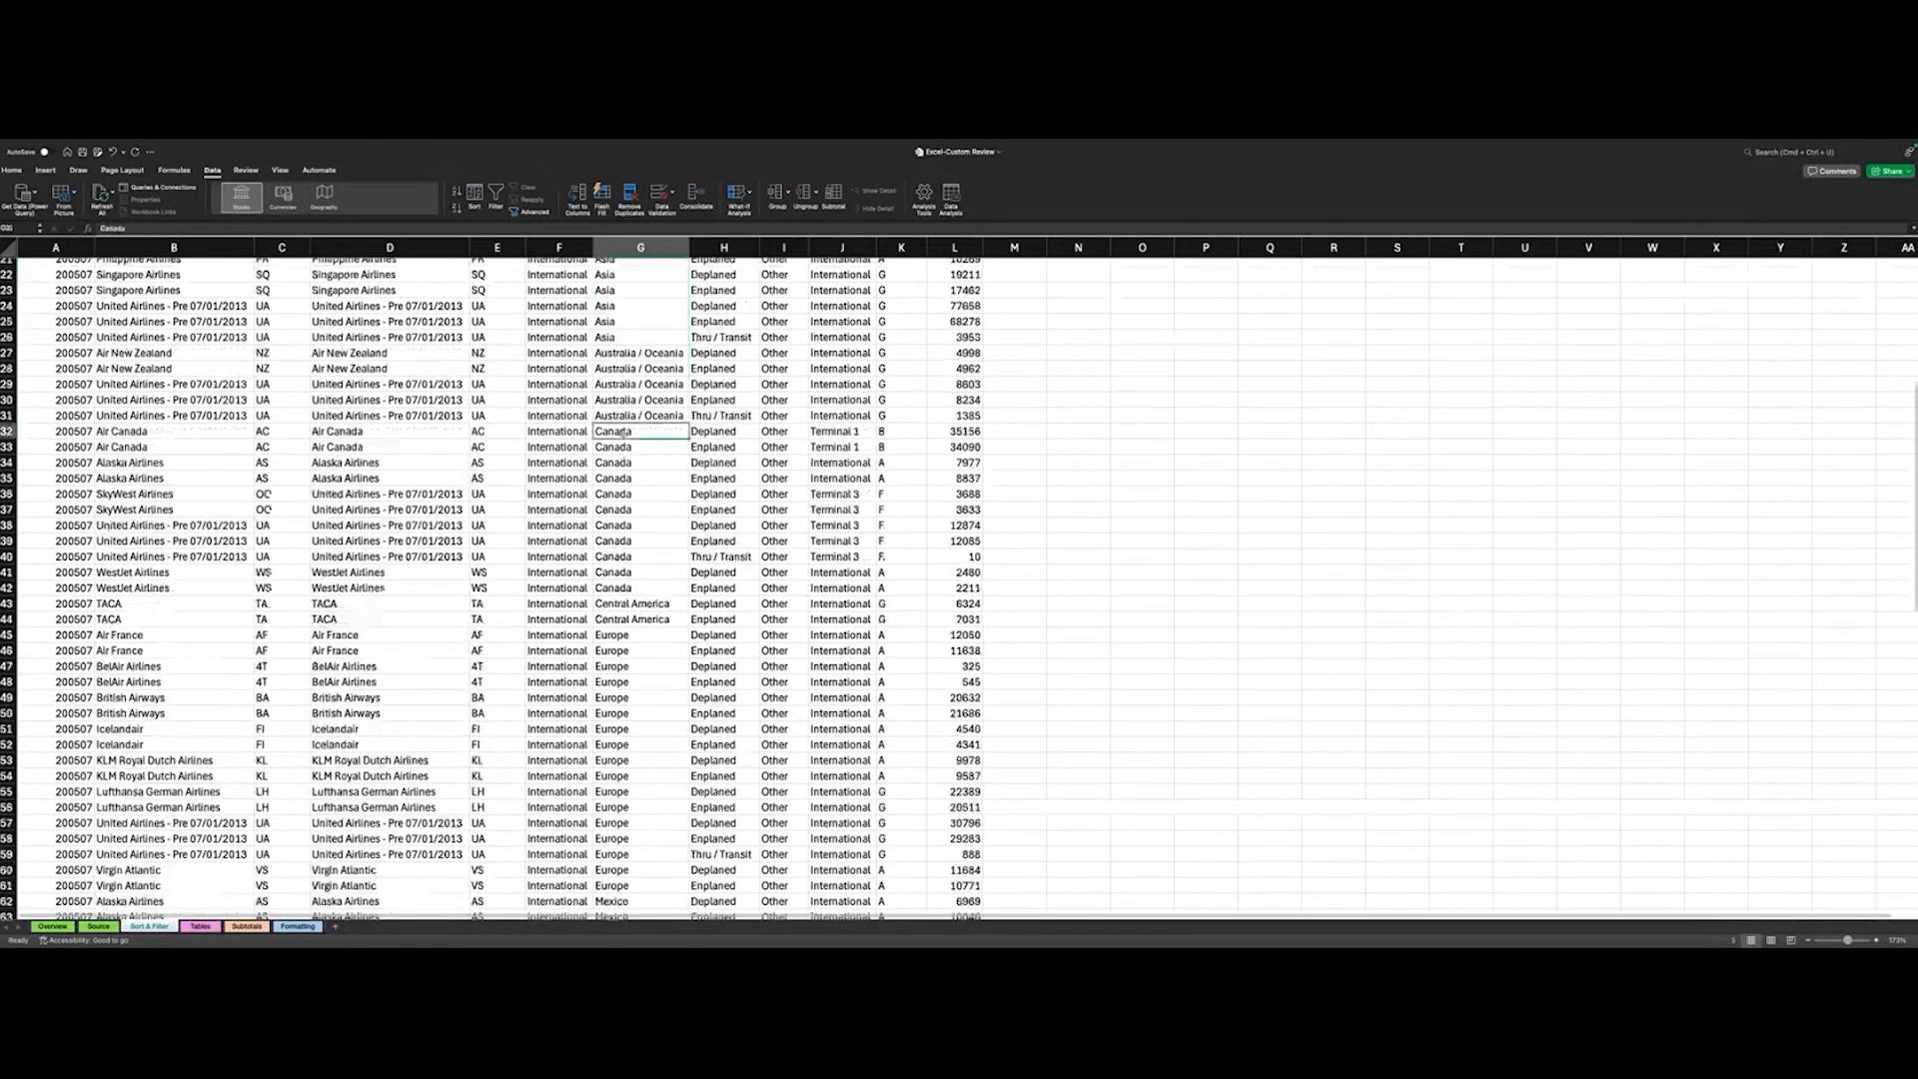
left_click(623, 588, "shift")
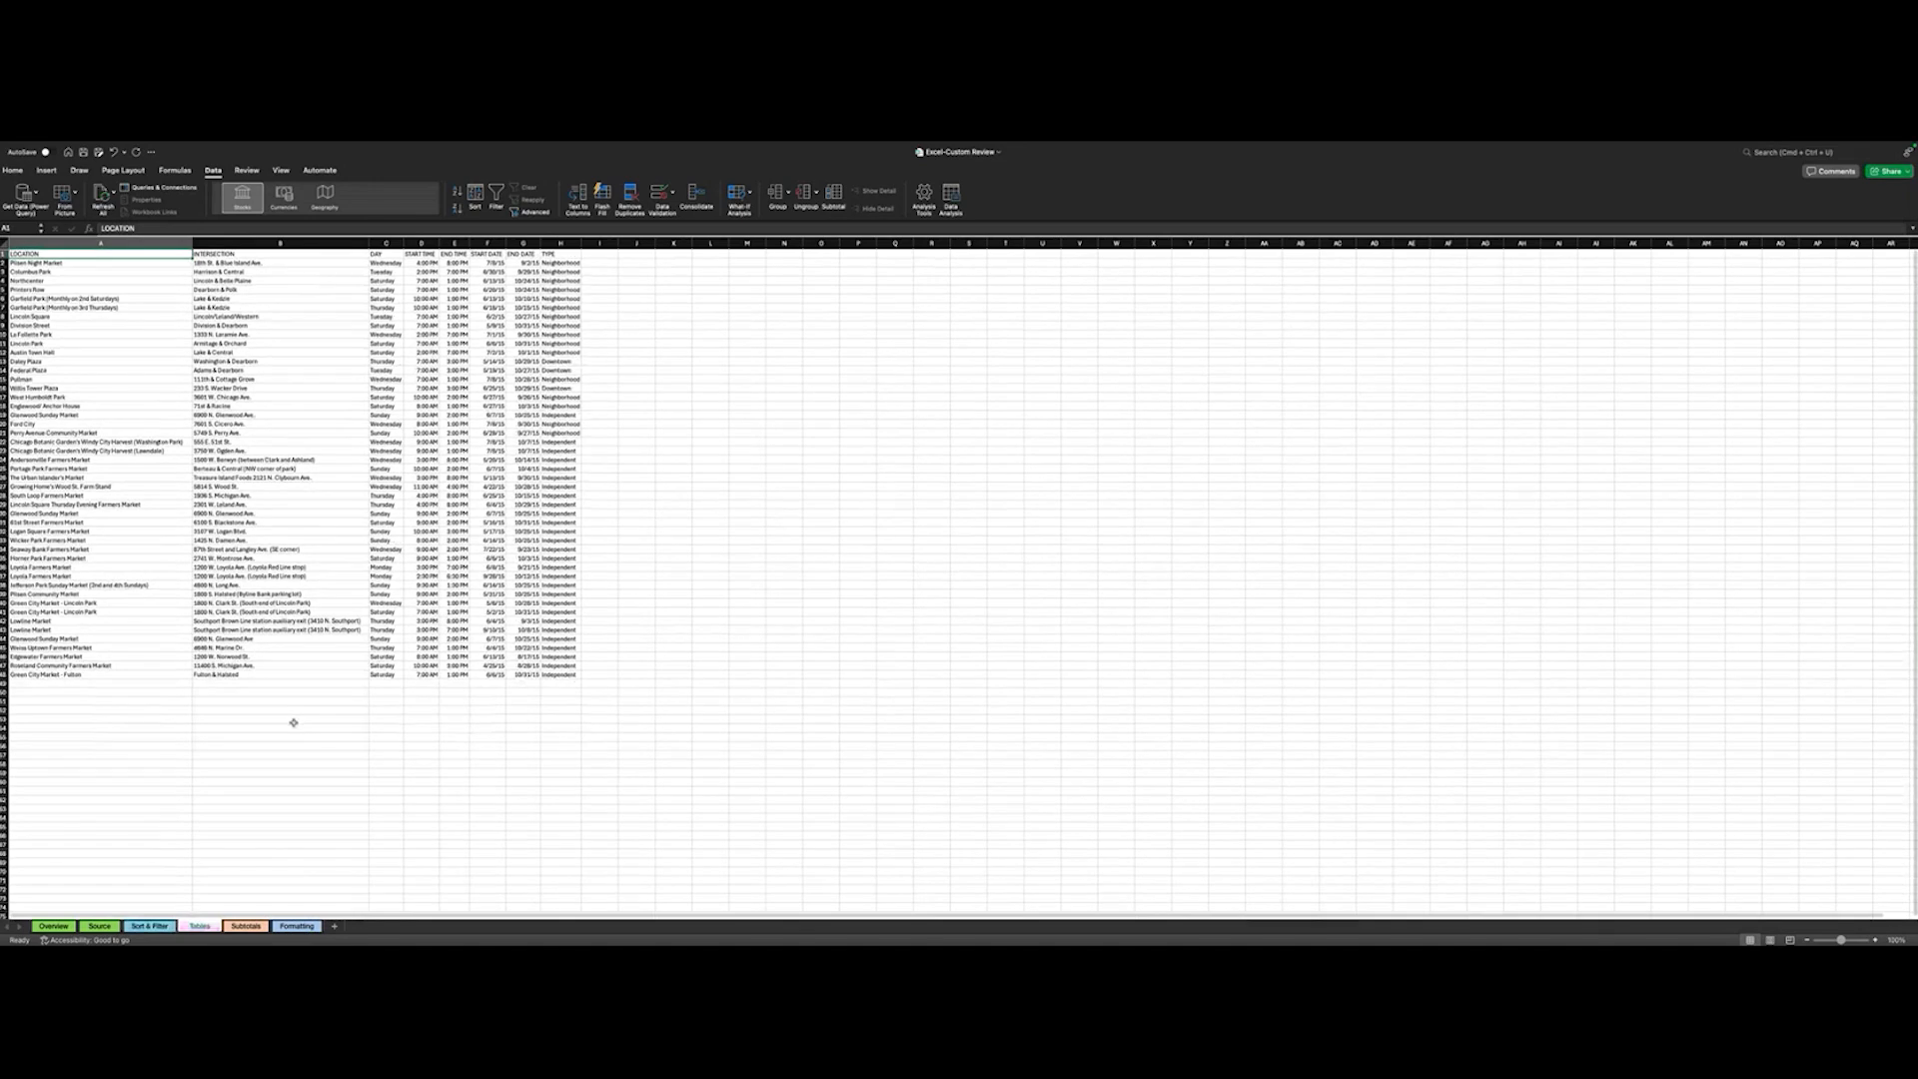
- Switch to the Tables sheet and look over its farmers market data up to the LOCATION header row
scroll(292, 722, "down", 6)
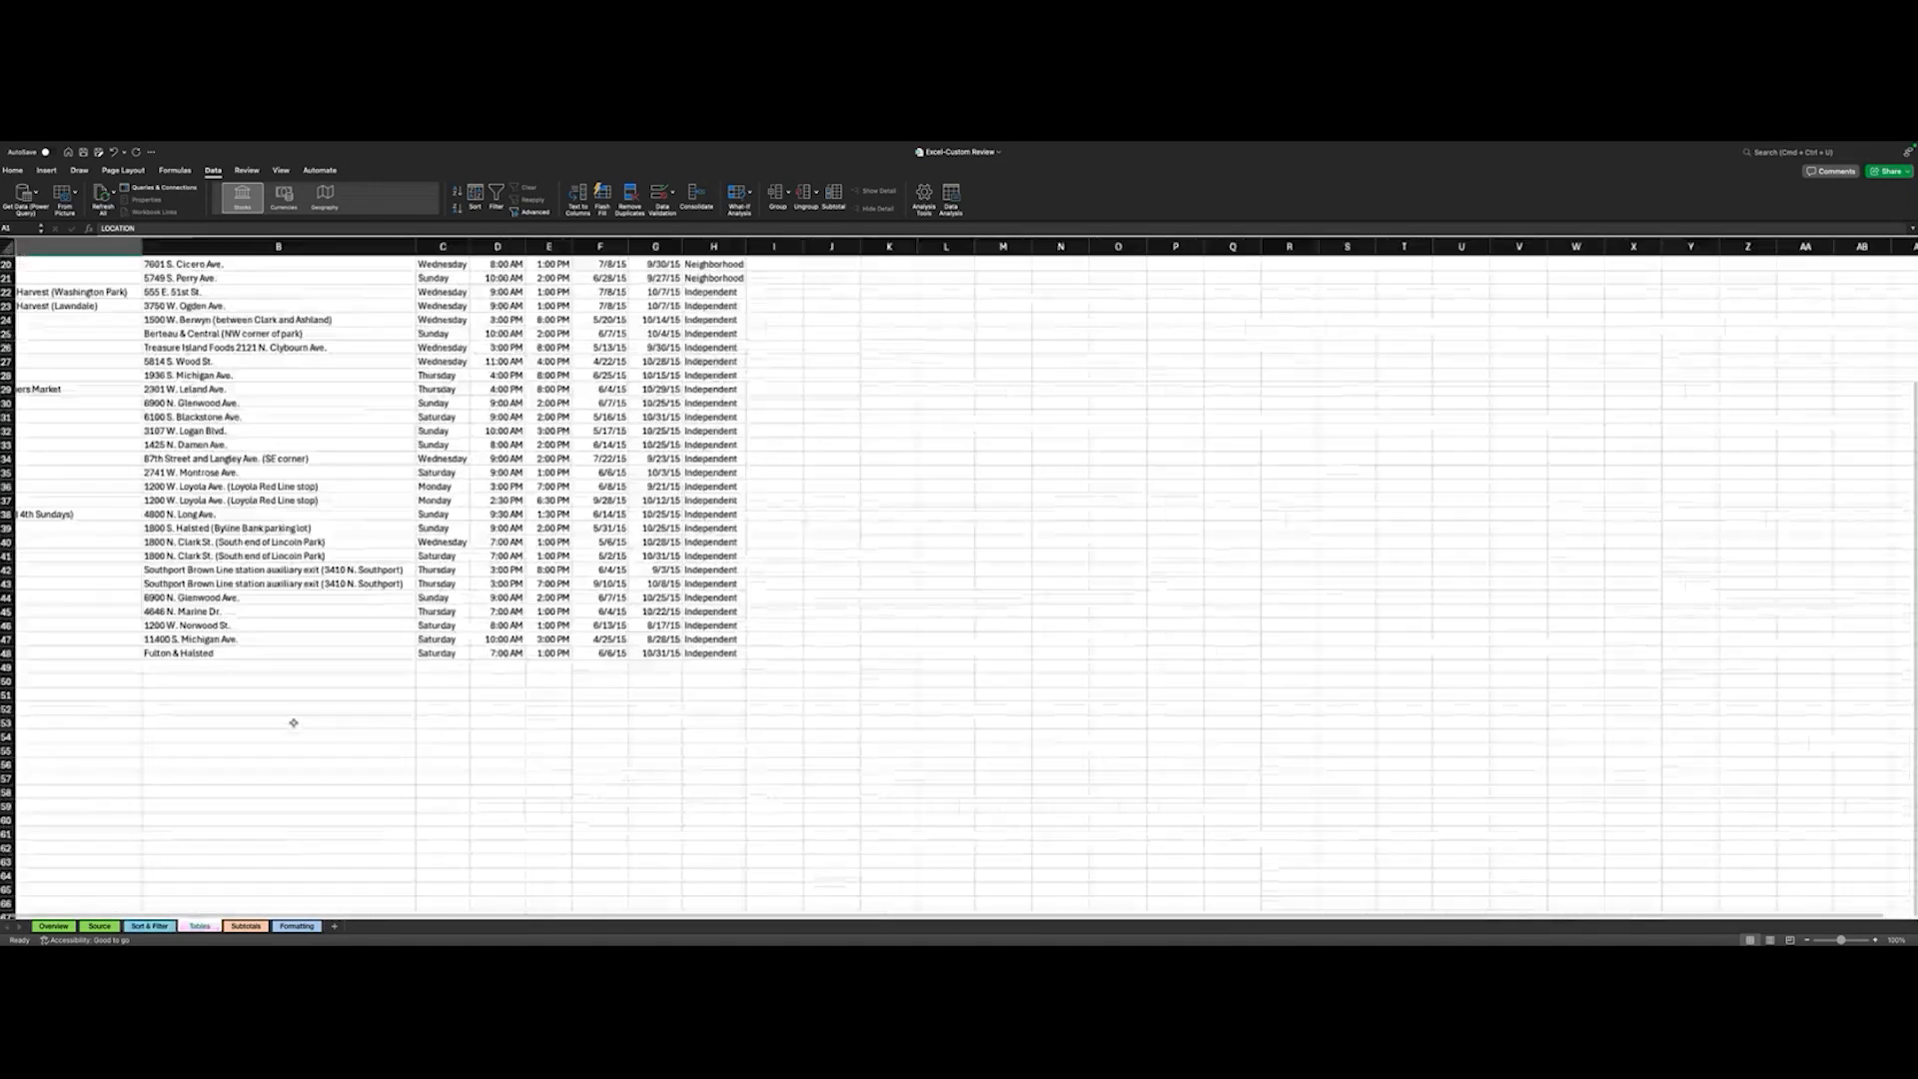
scroll(292, 722, "up", 6)
scroll(292, 722, "left", 2)
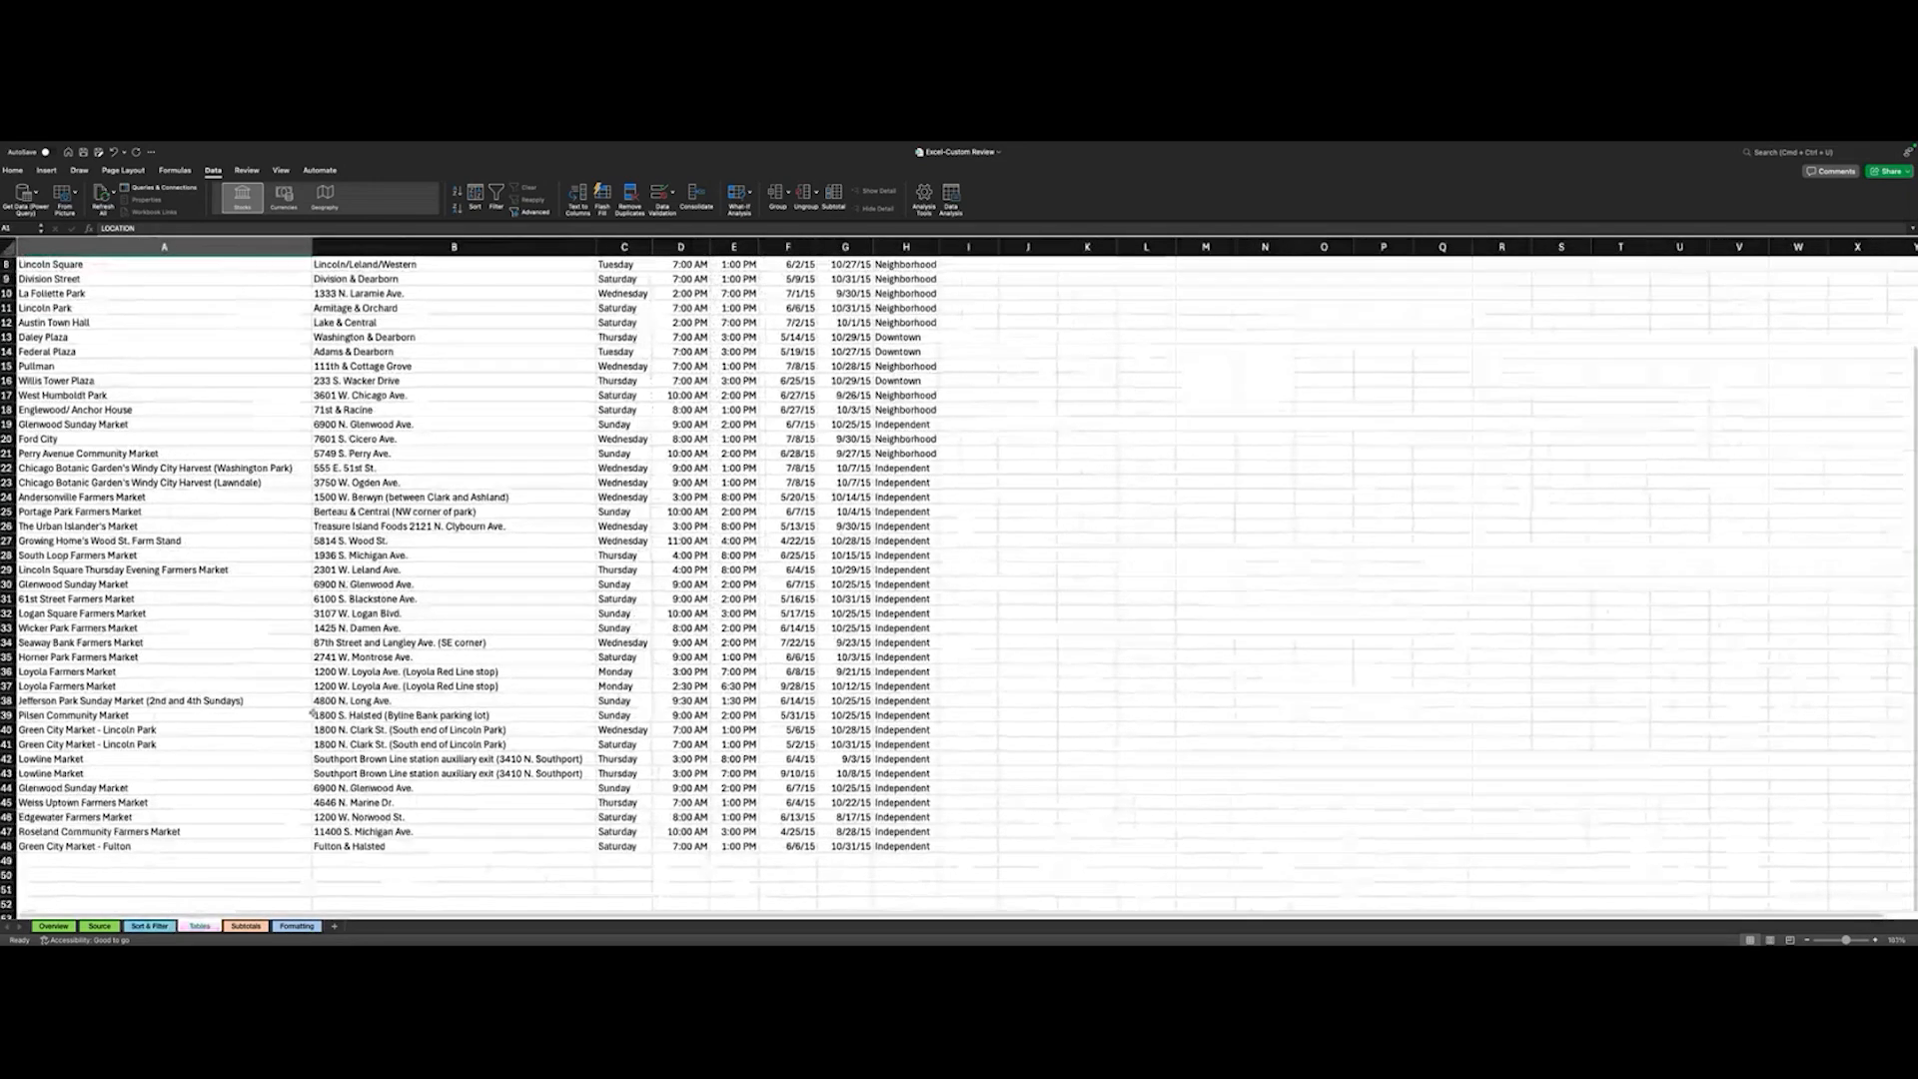
scroll(312, 712, "up", 4)
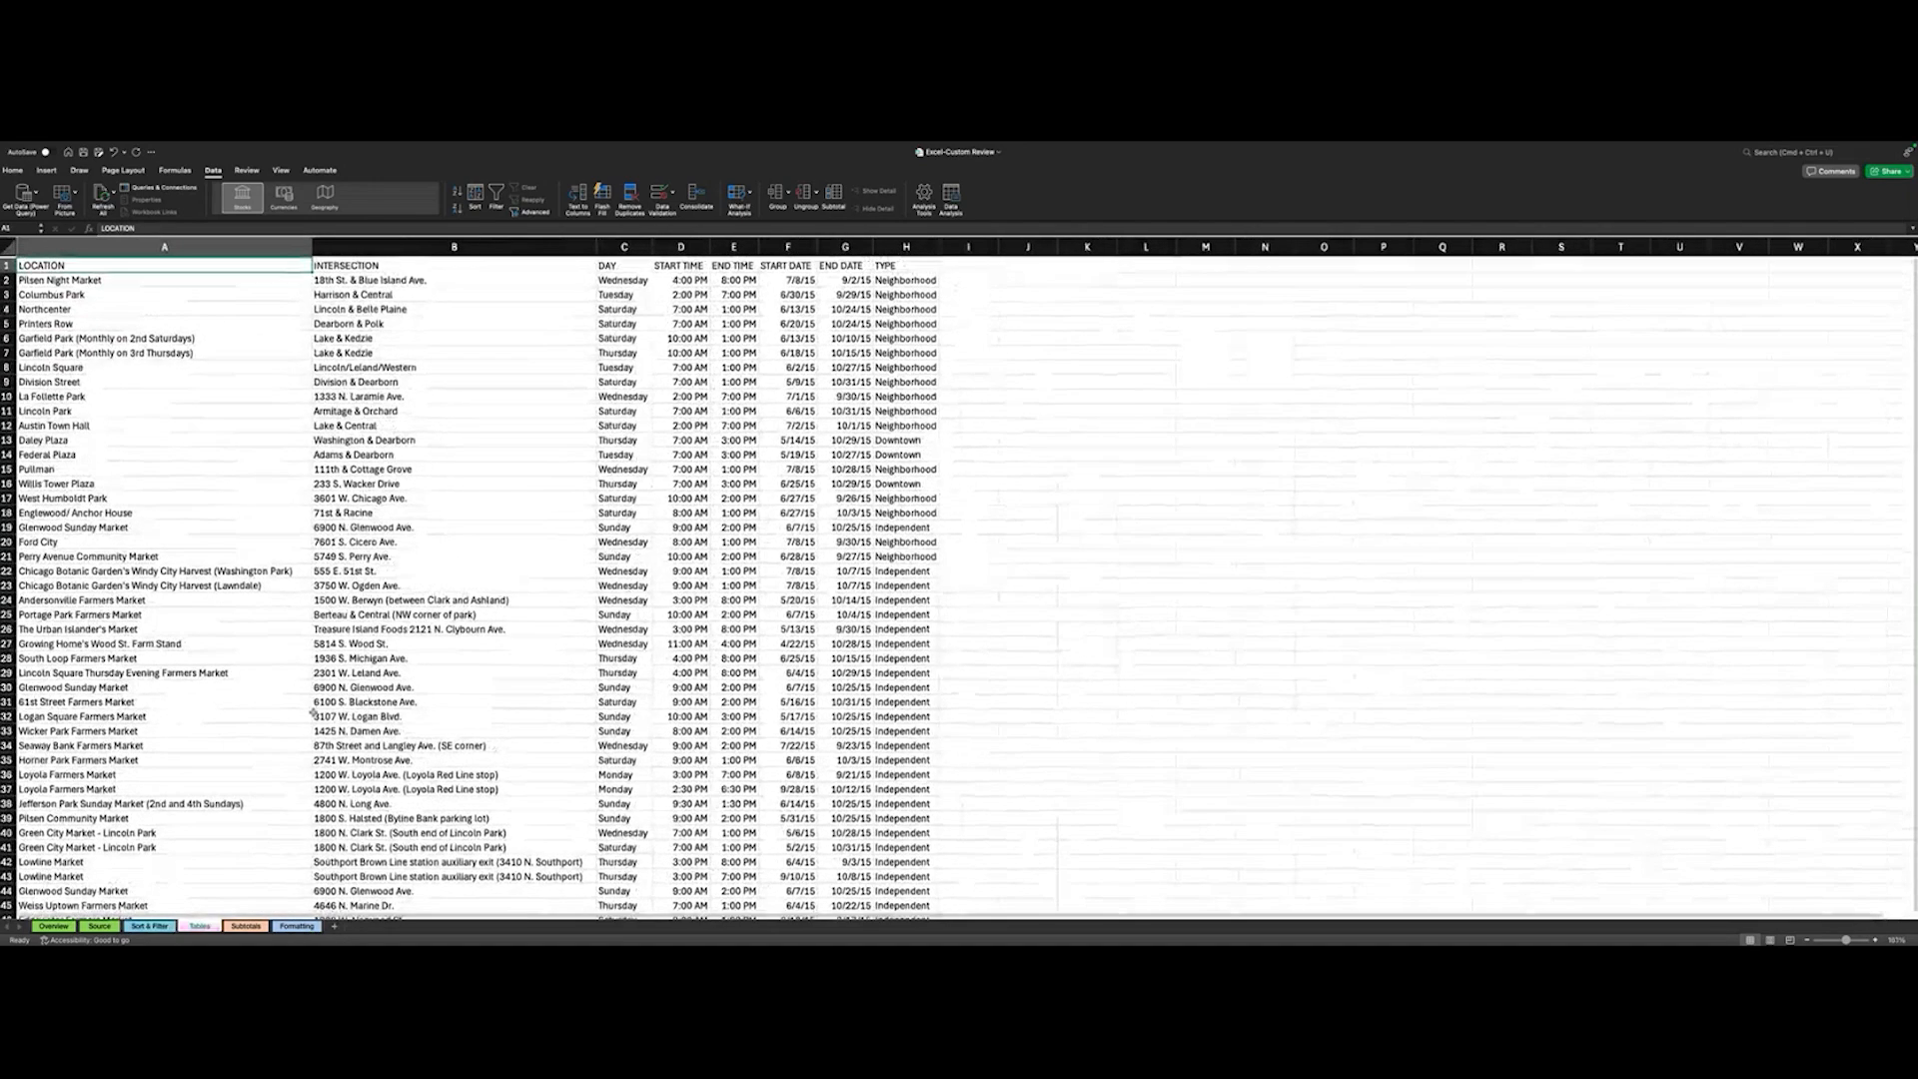
- Select cell C2 in the DAY column and start a custom sort of the farmers market data
scroll(313, 713, "up", 3)
scroll(312, 713, "down", 5)
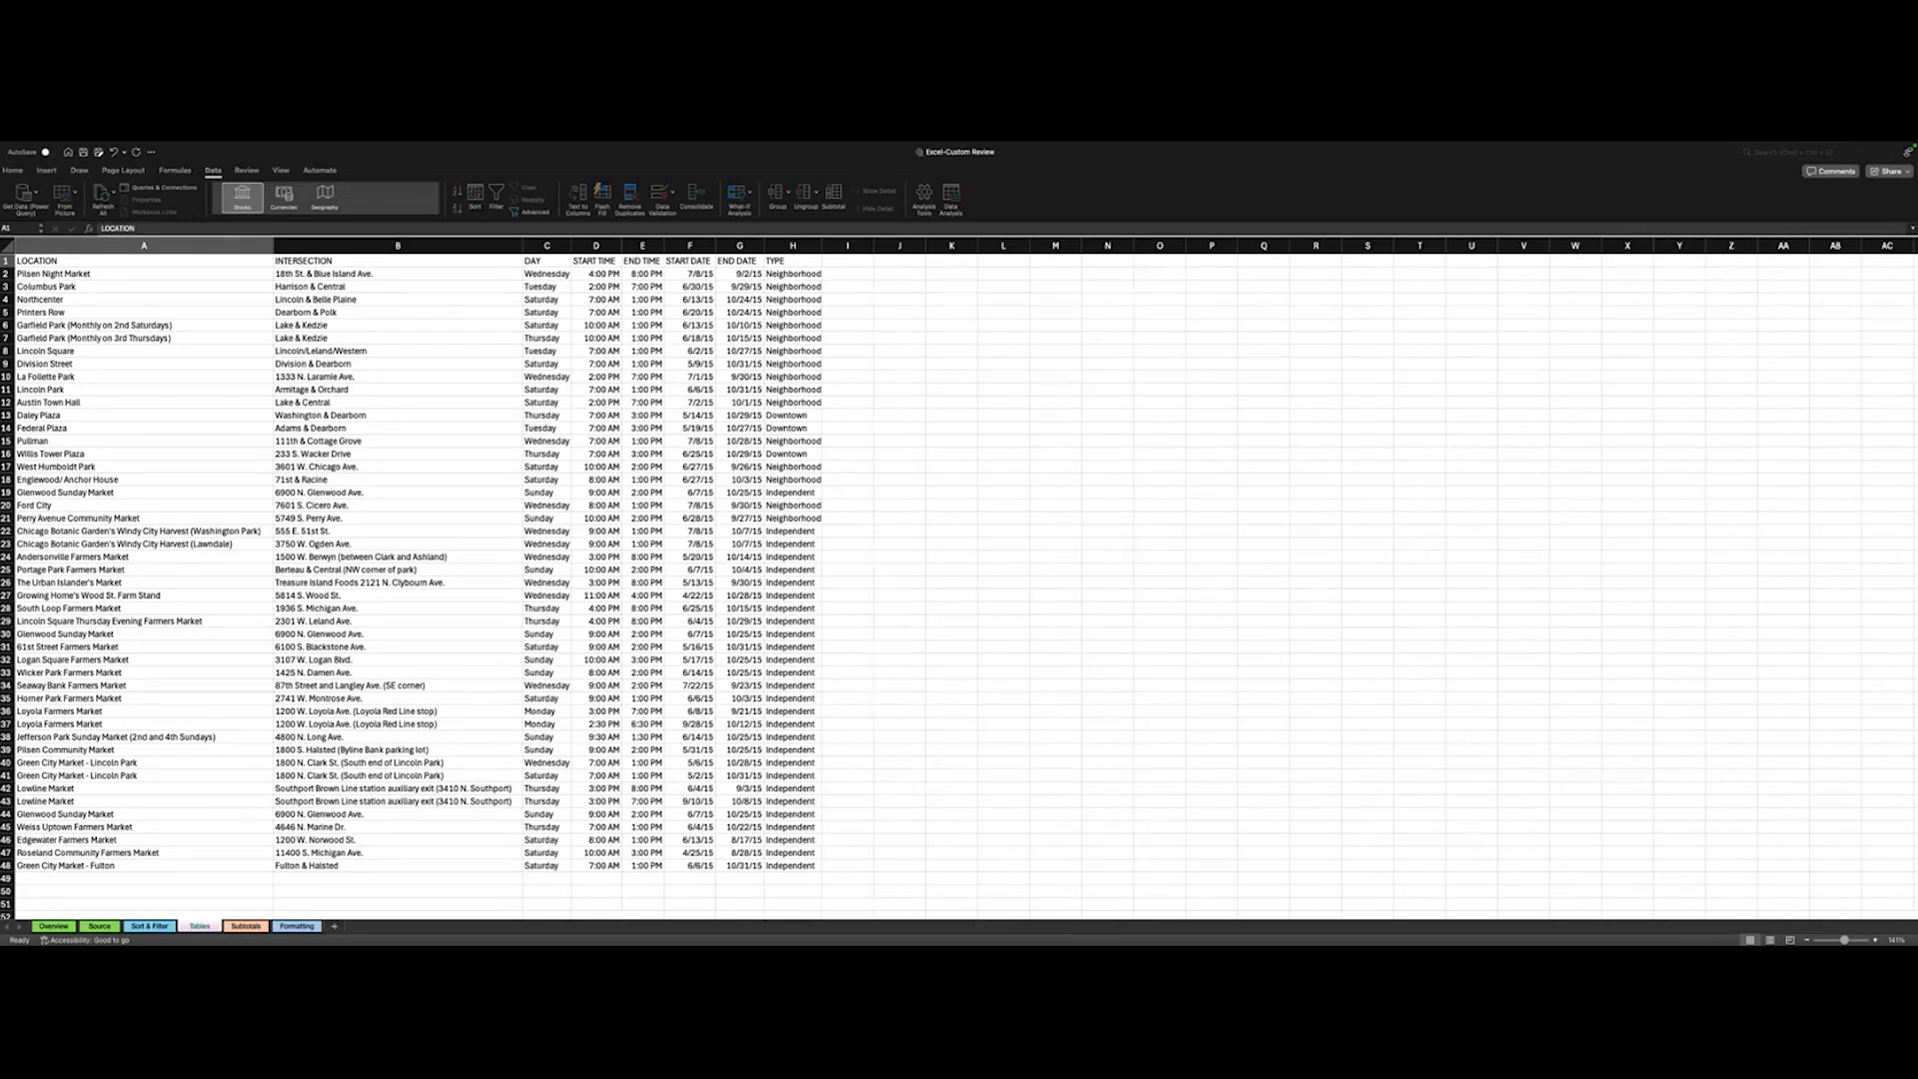
left_click(546, 273)
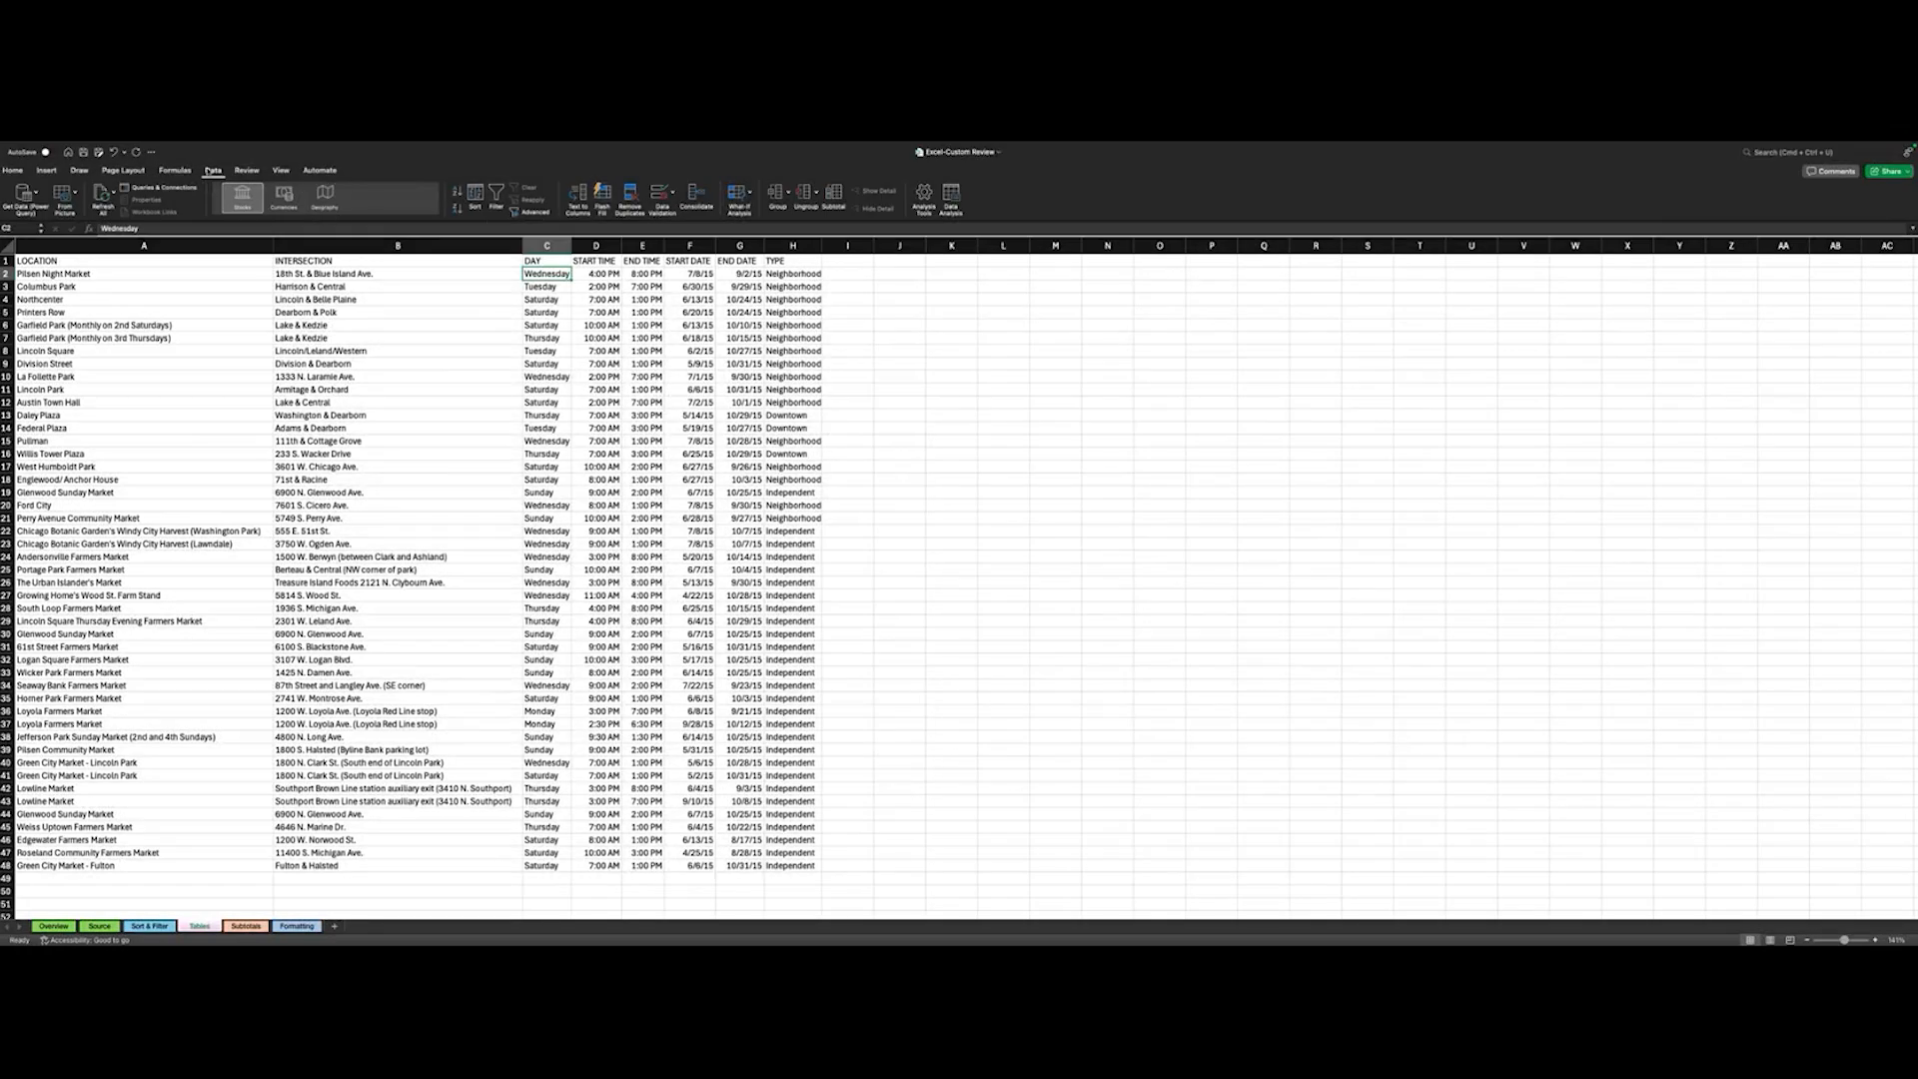
left_click(476, 193)
left_click(298, 471)
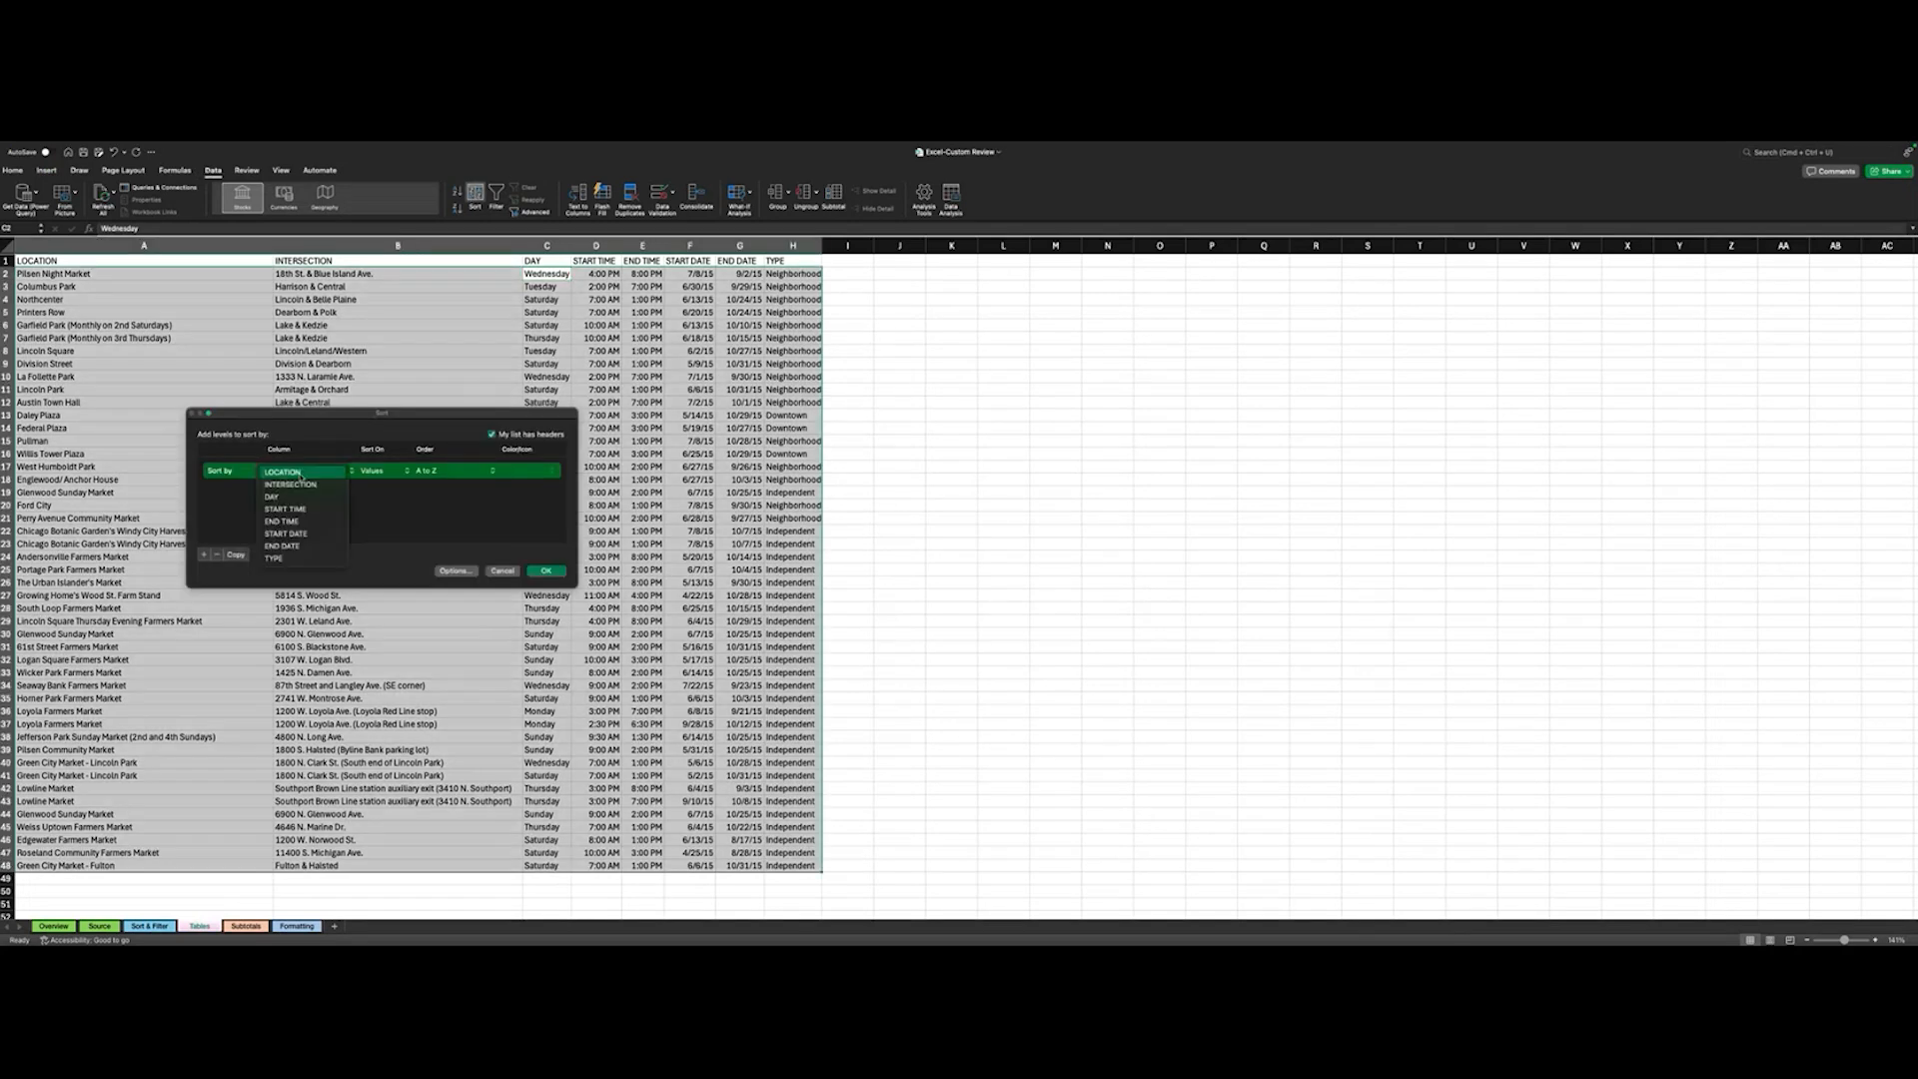
left_click(223, 505)
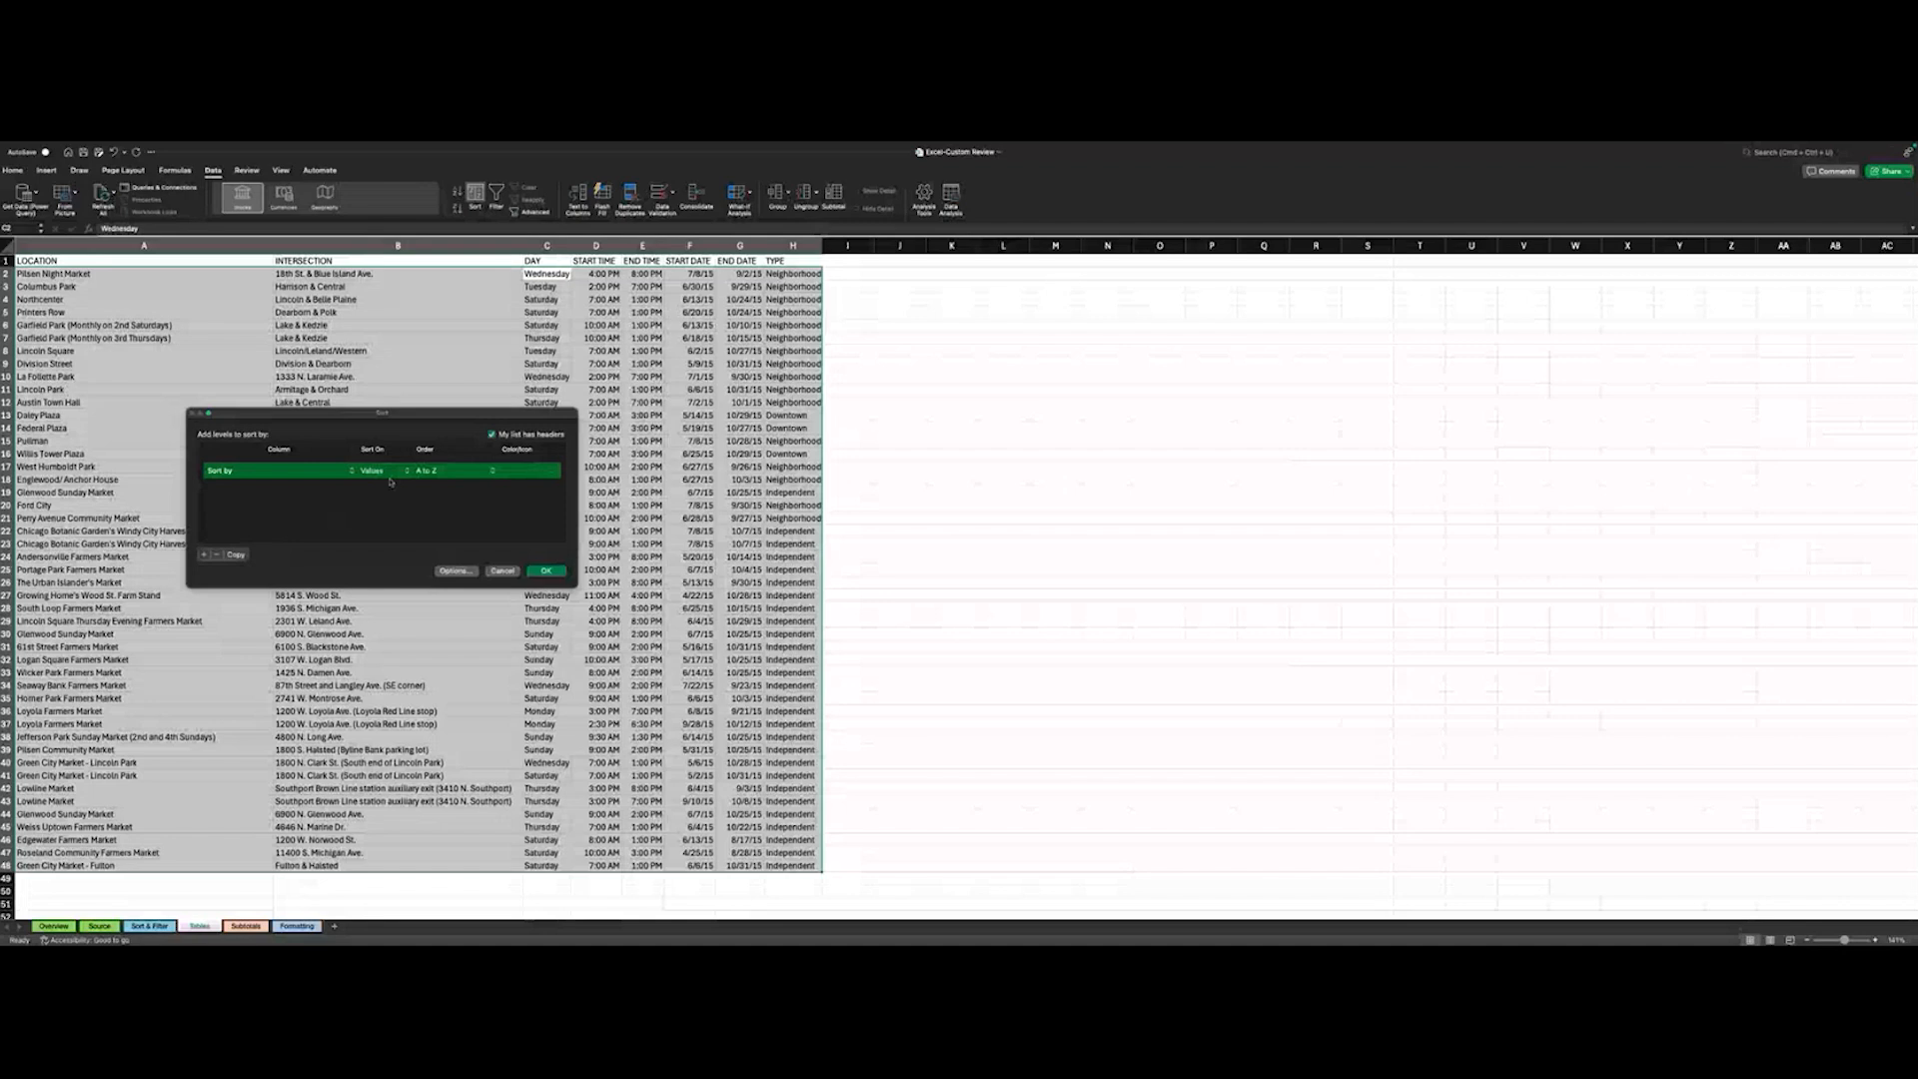
left_click(454, 571)
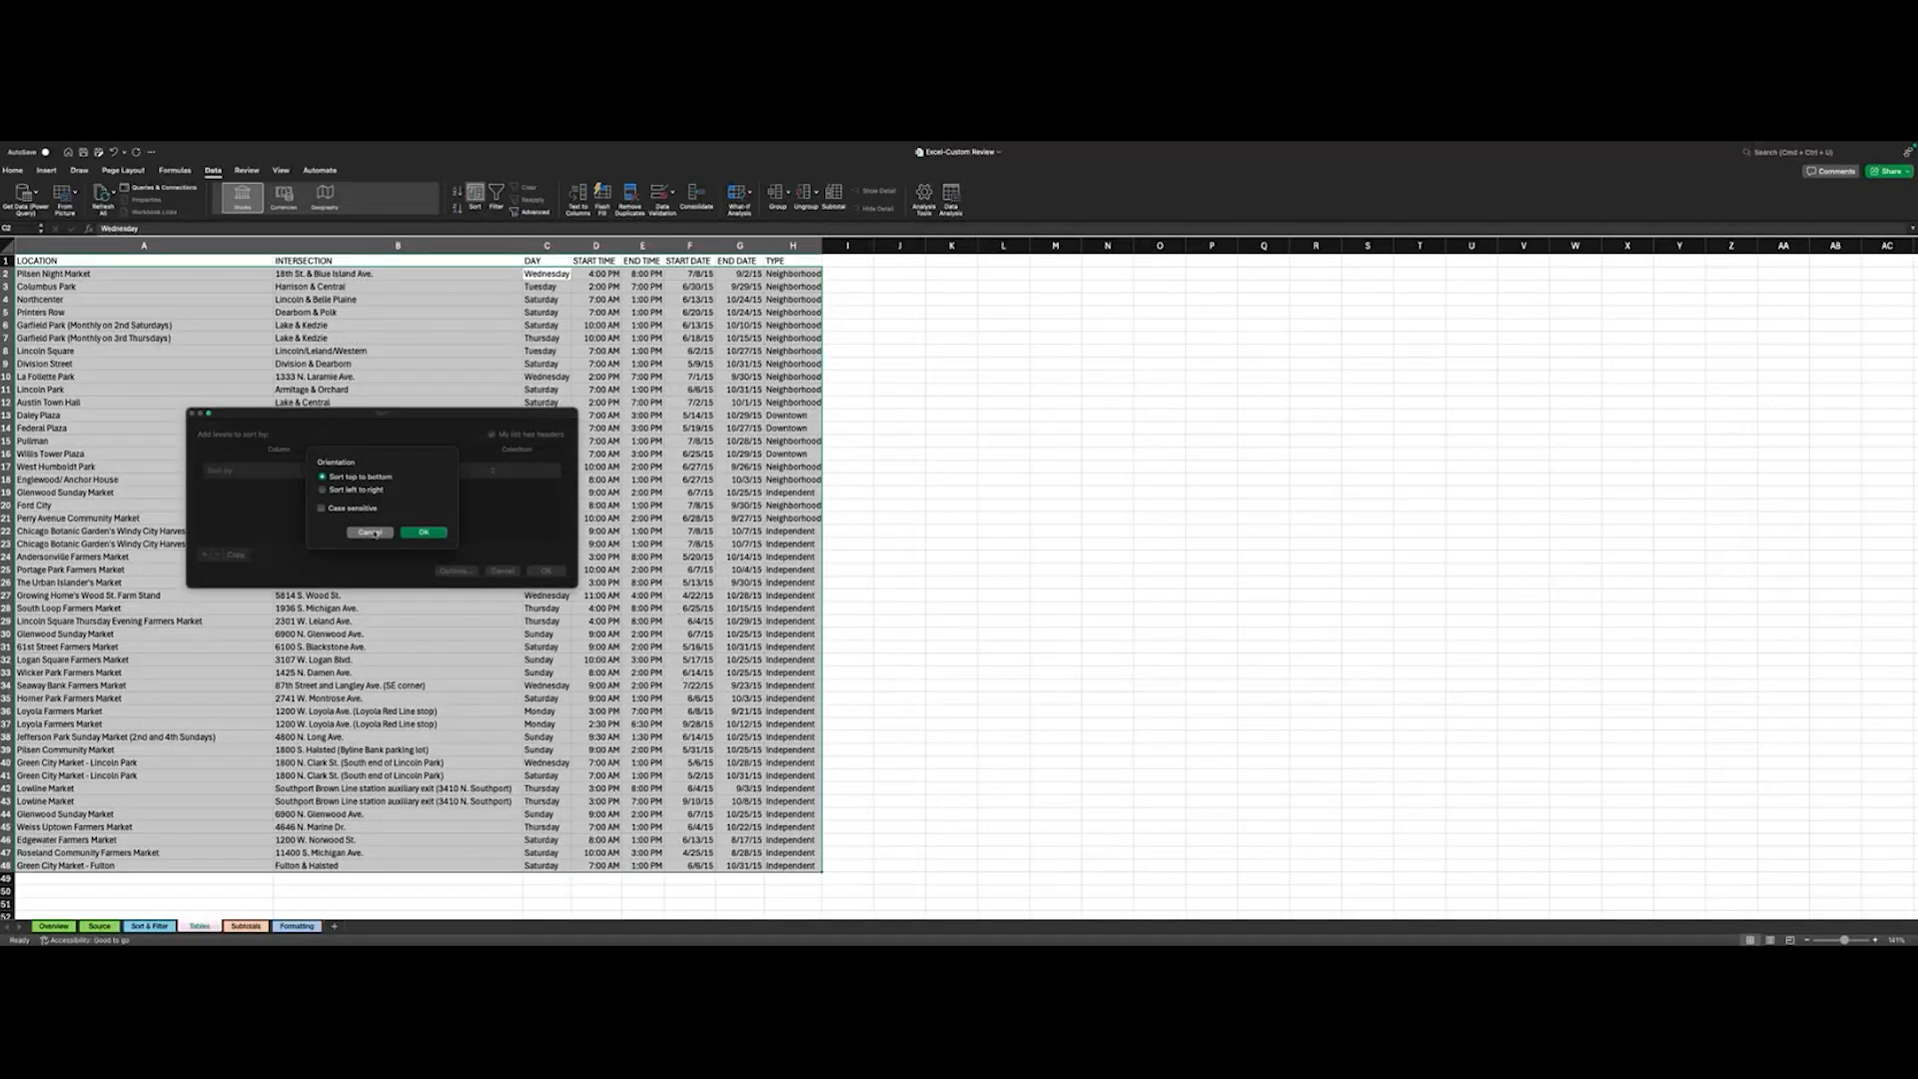
left_click(371, 533)
left_click(204, 556)
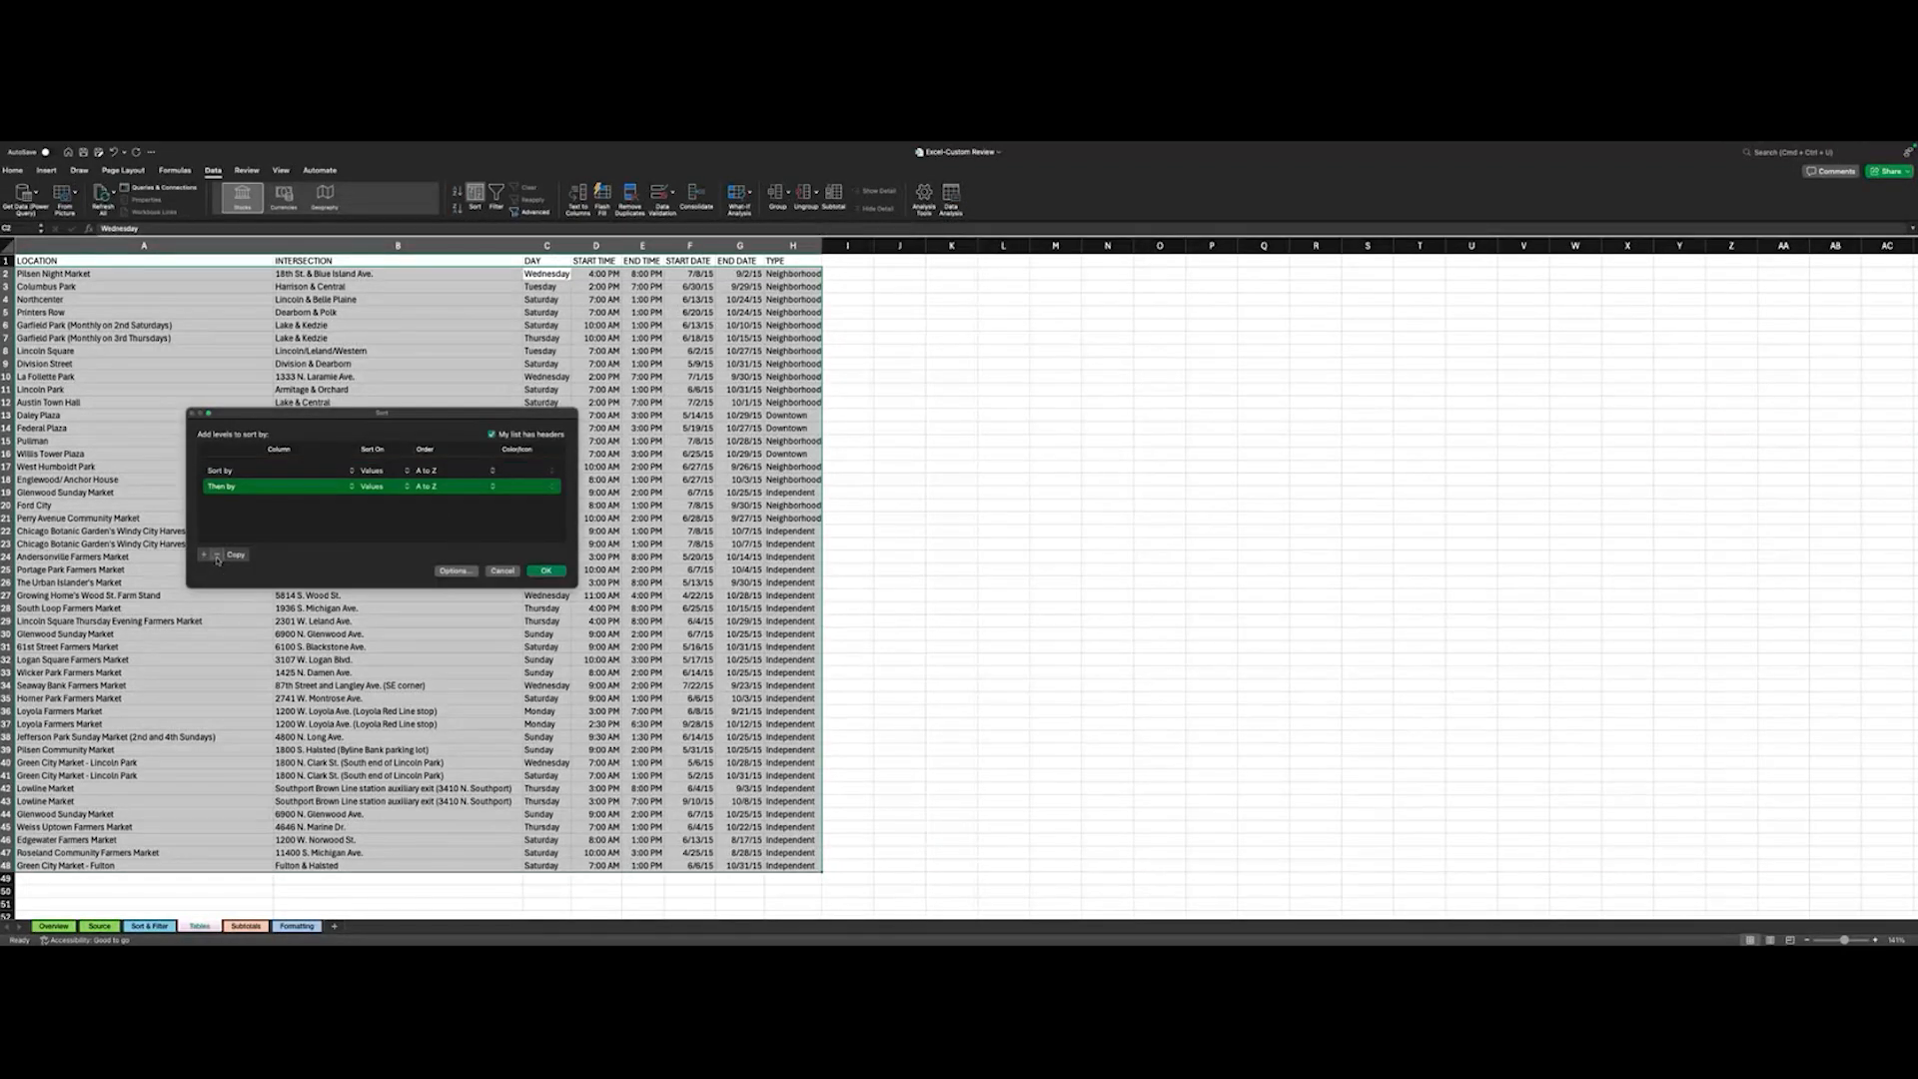
left_click(217, 555)
- Sort the farmers market data by DAY on values, using the custom weekday list that starts Sunday, Monday, Tuesday
left_click(290, 471)
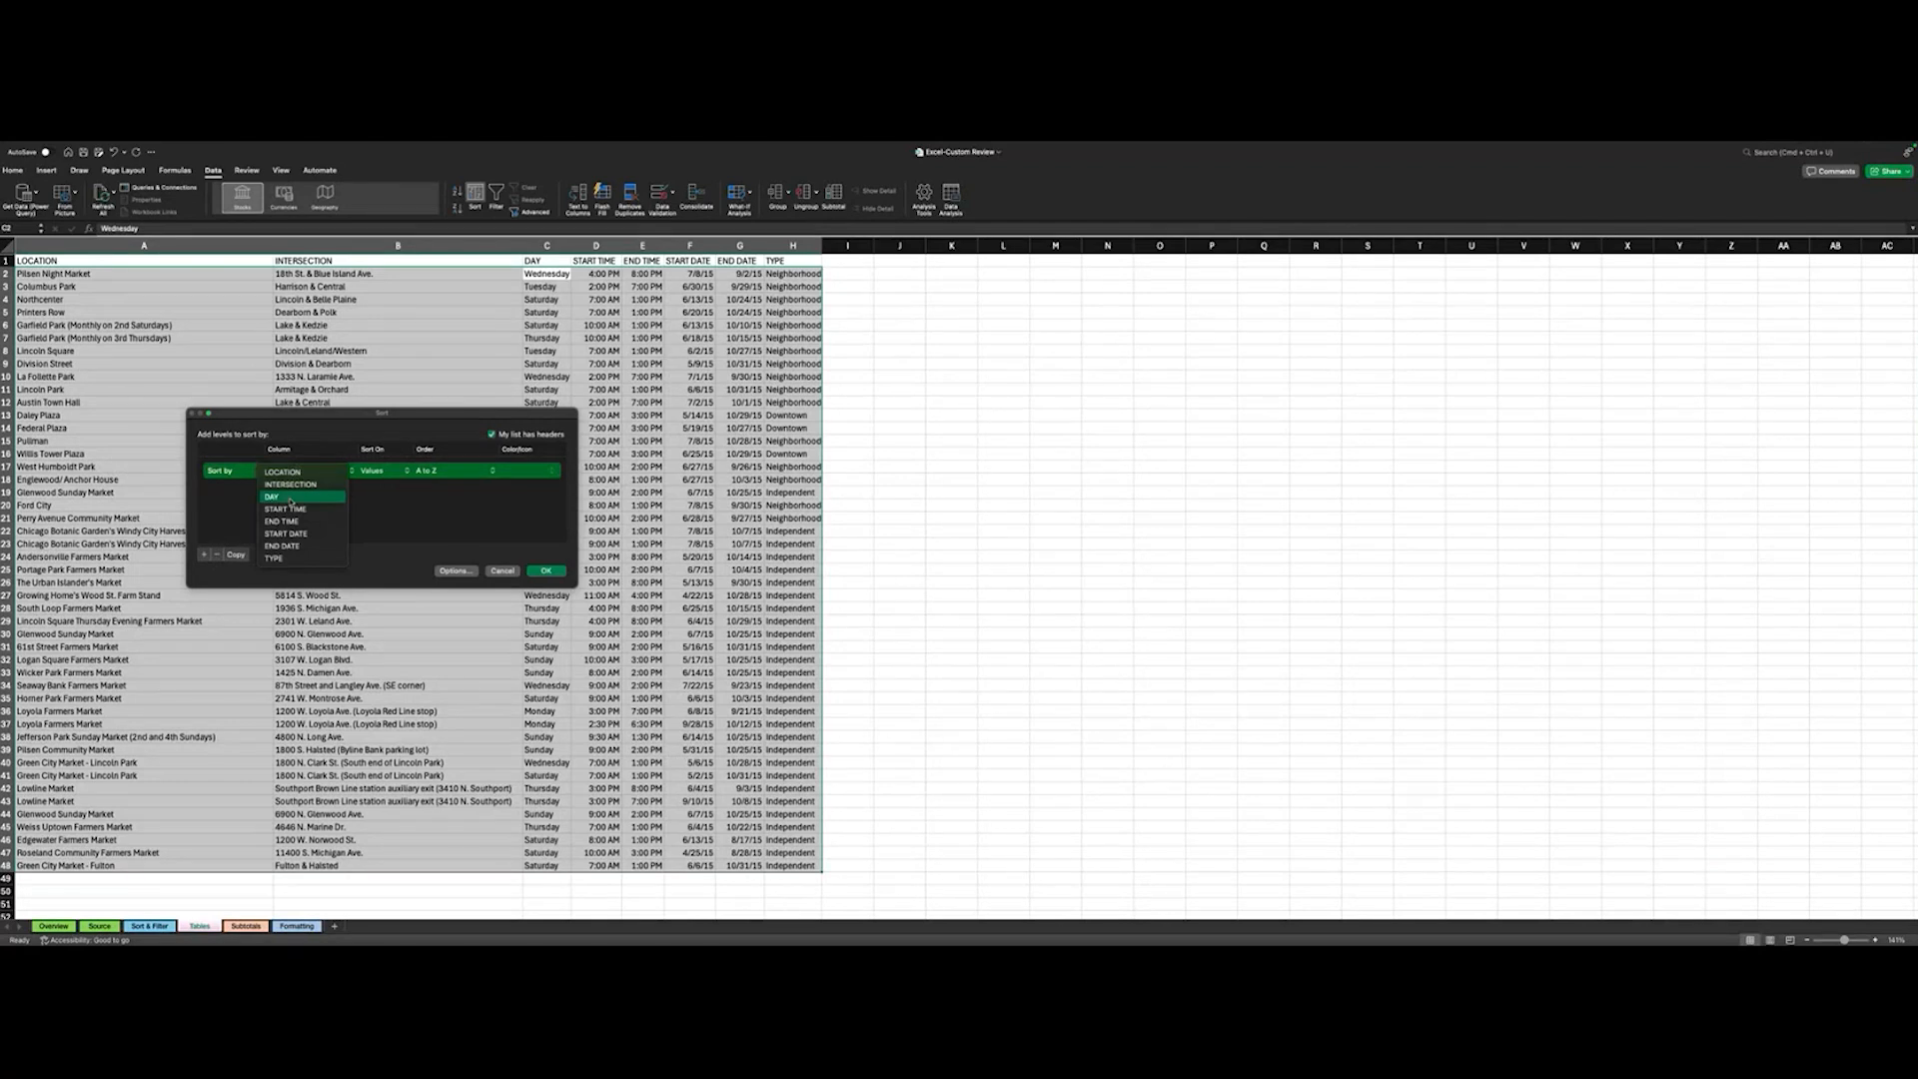
left_click(290, 499)
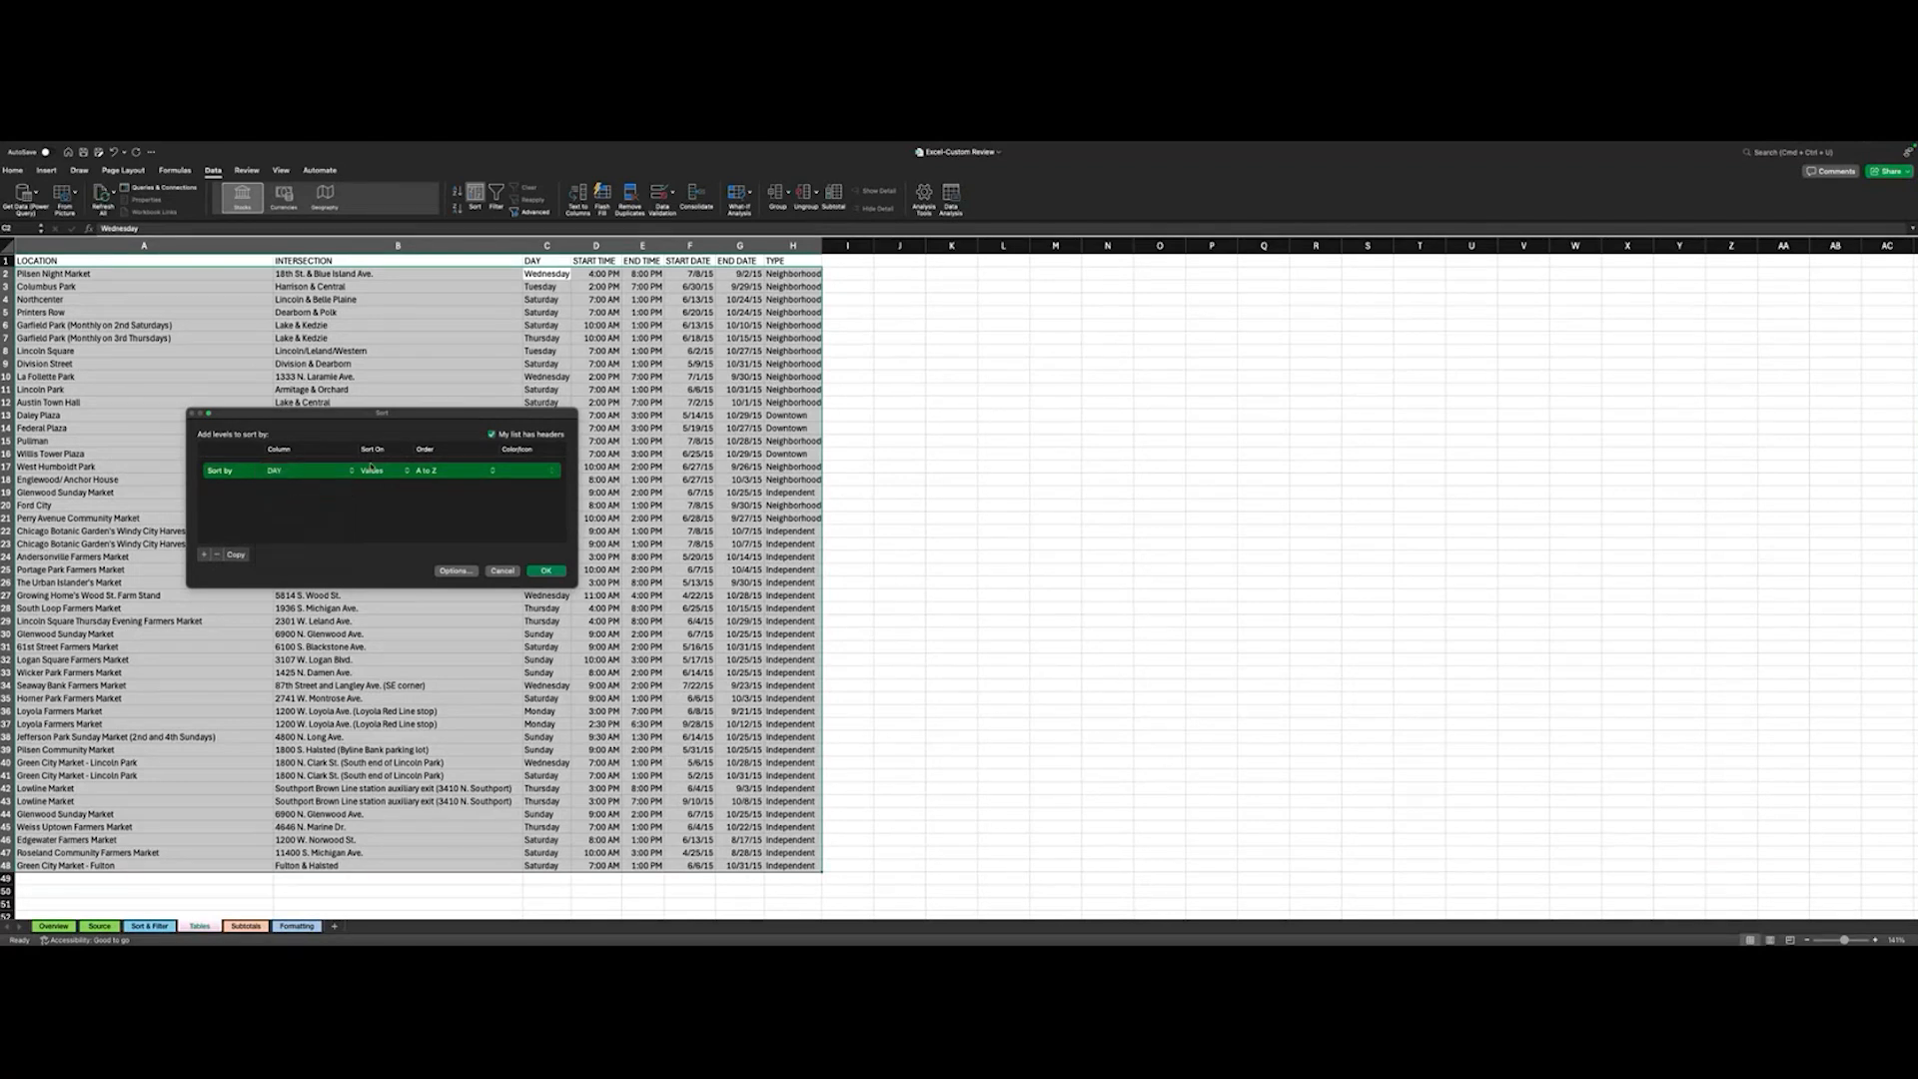
left_click(372, 469)
left_click(378, 471)
left_click(406, 472)
left_click(420, 473)
left_click(426, 471)
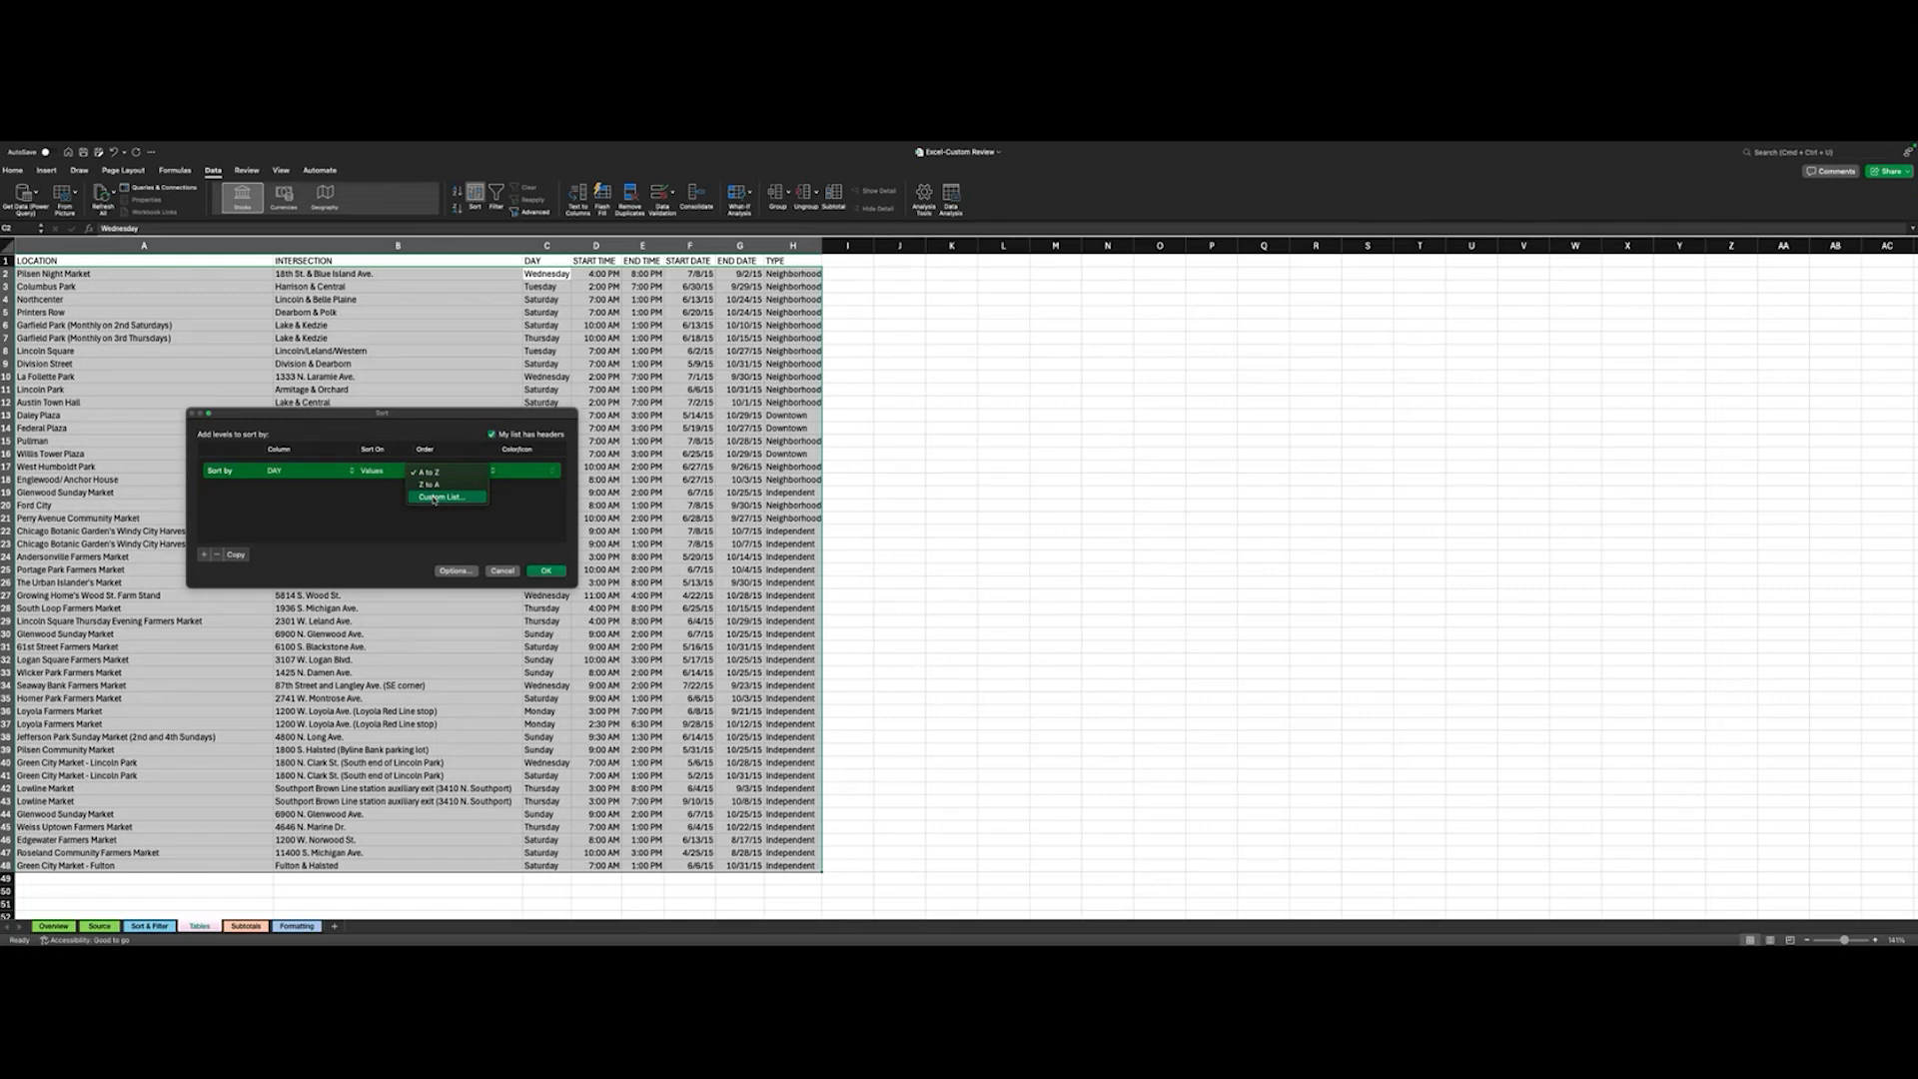
left_click(434, 497)
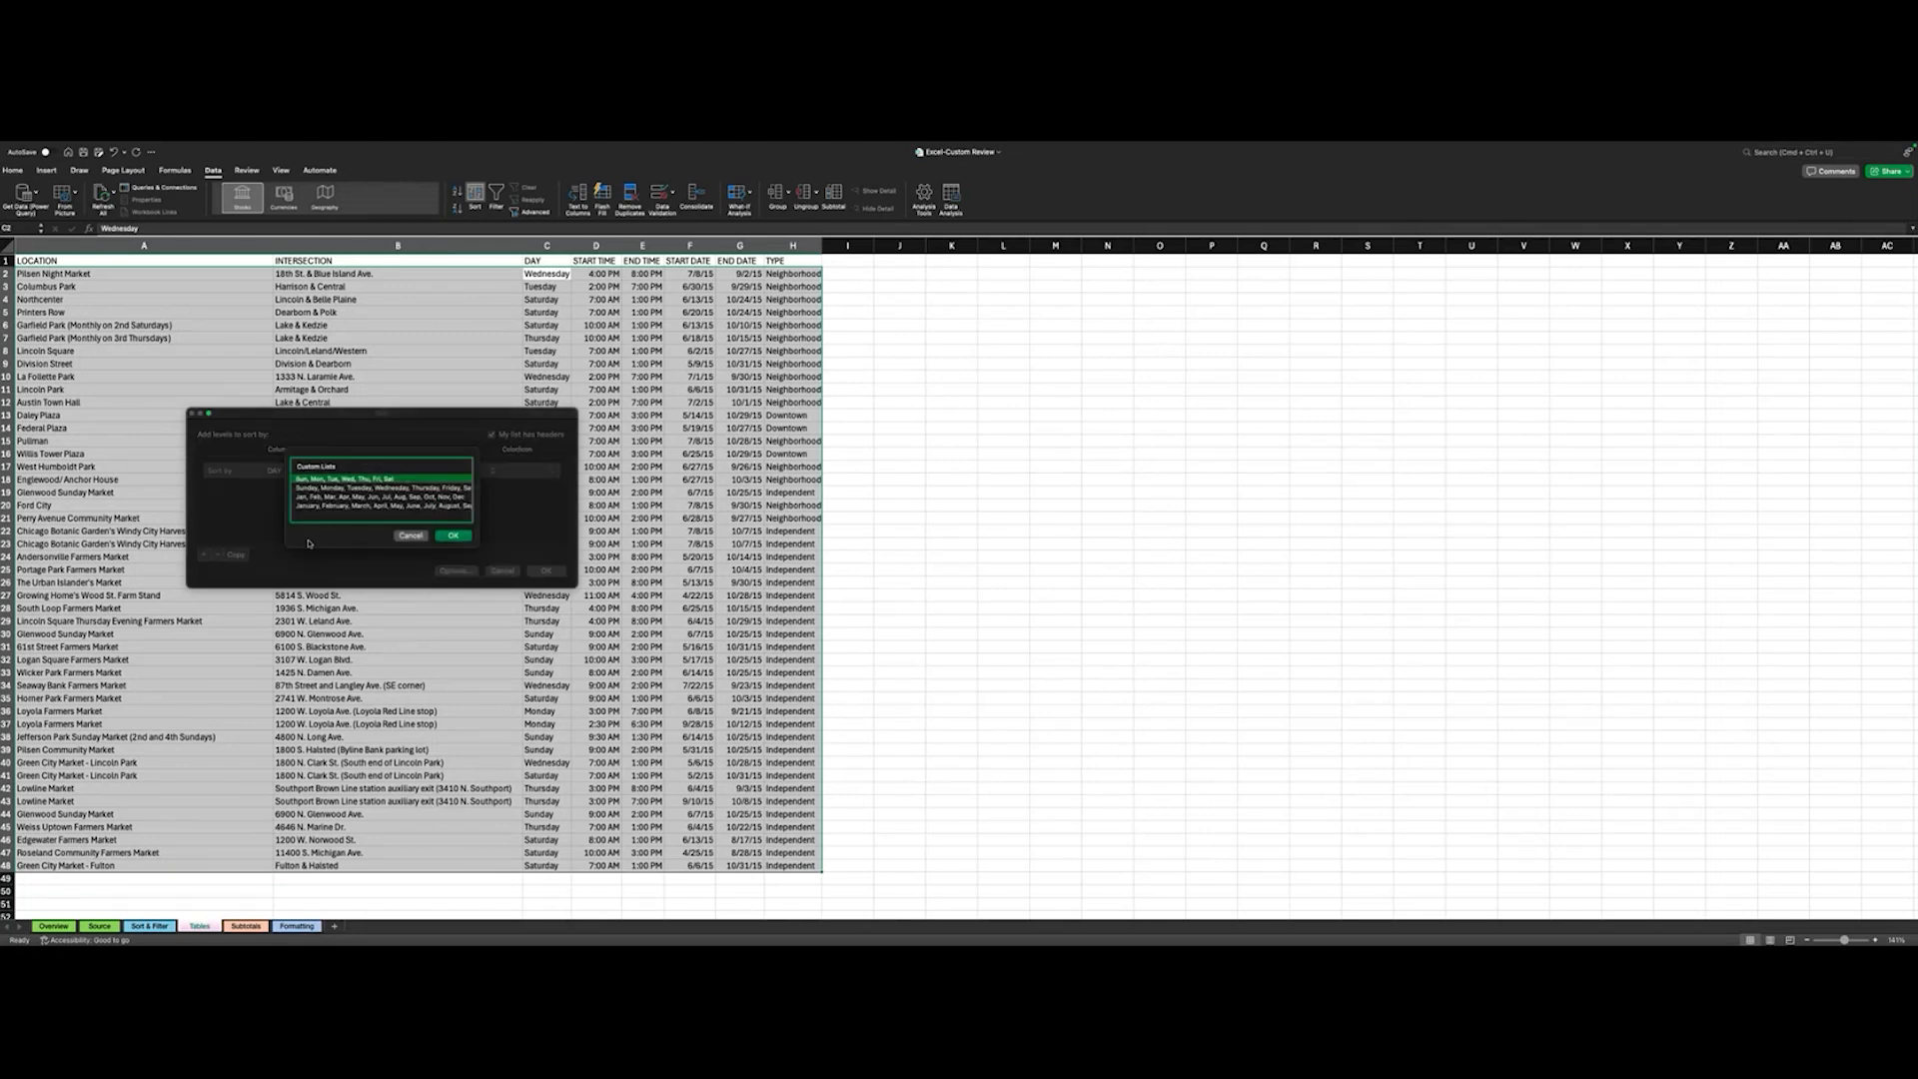
left_click(328, 489)
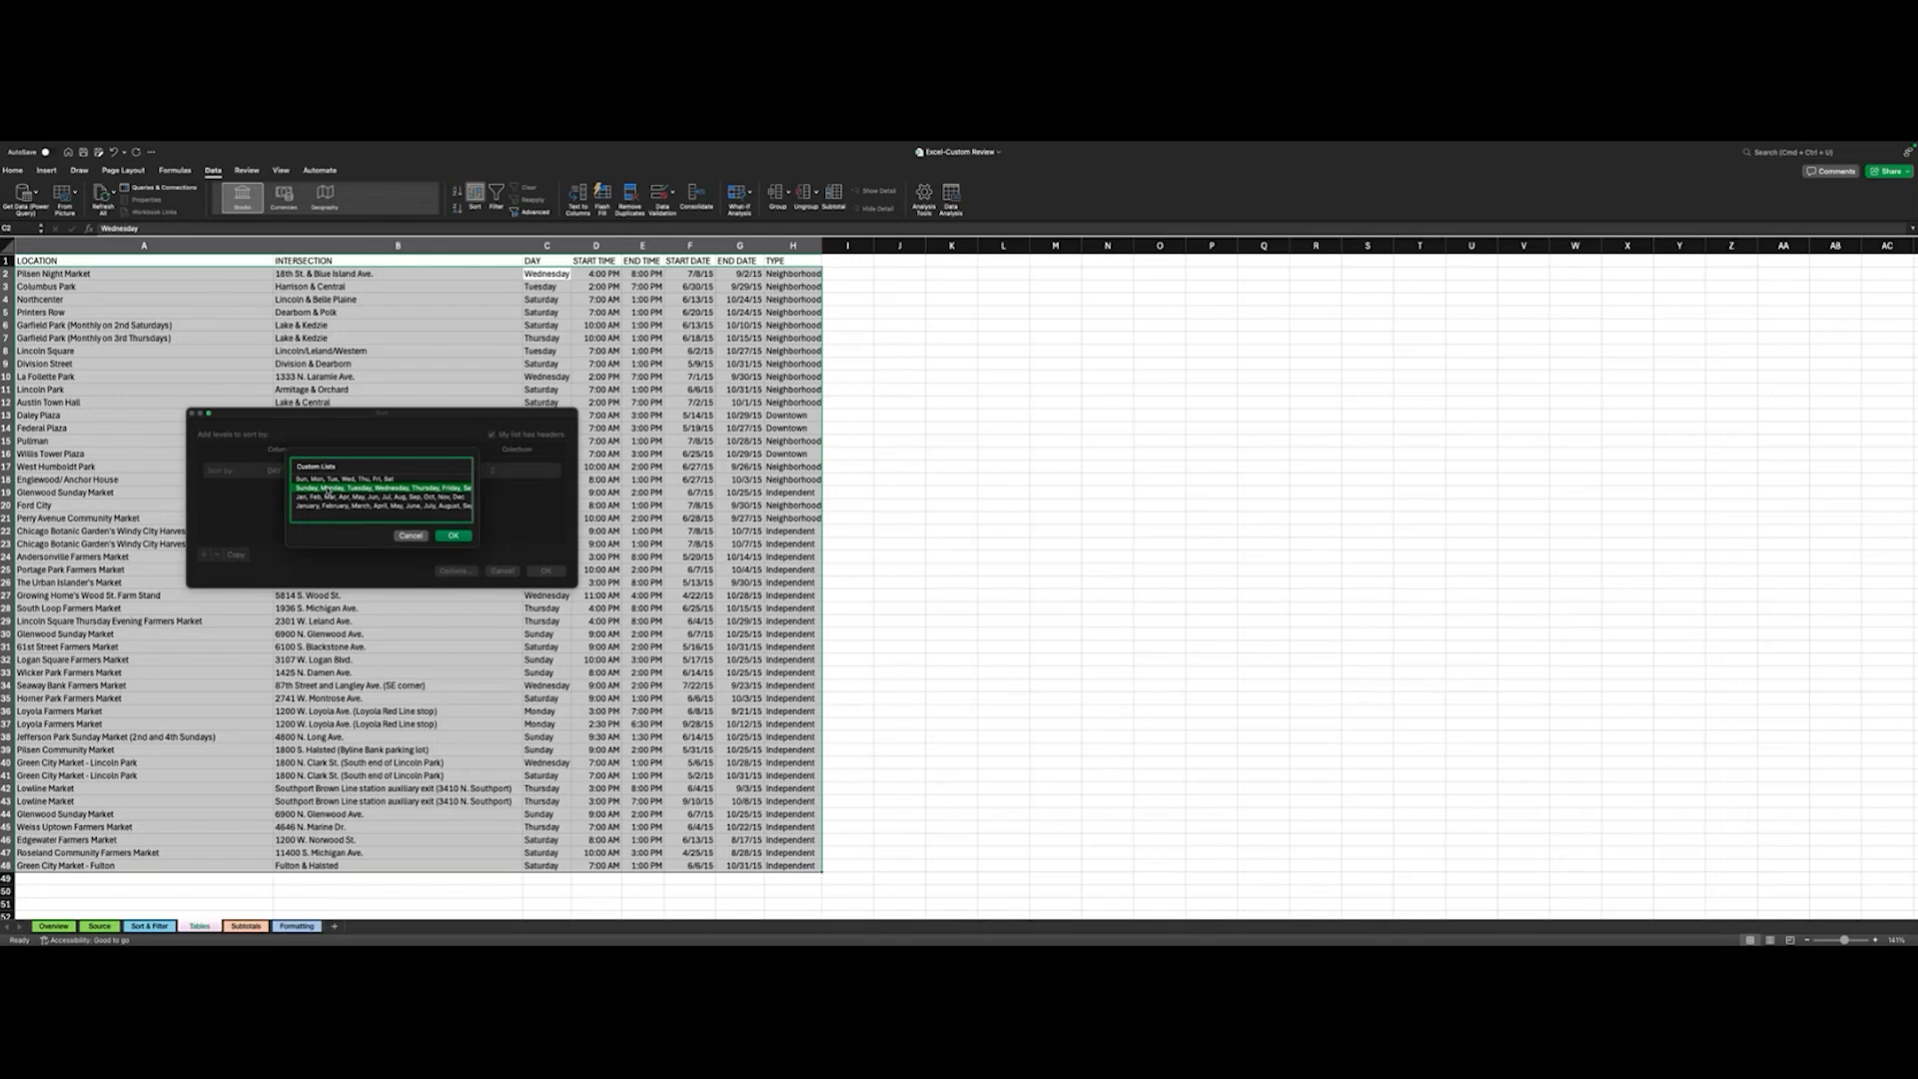
left_click(452, 536)
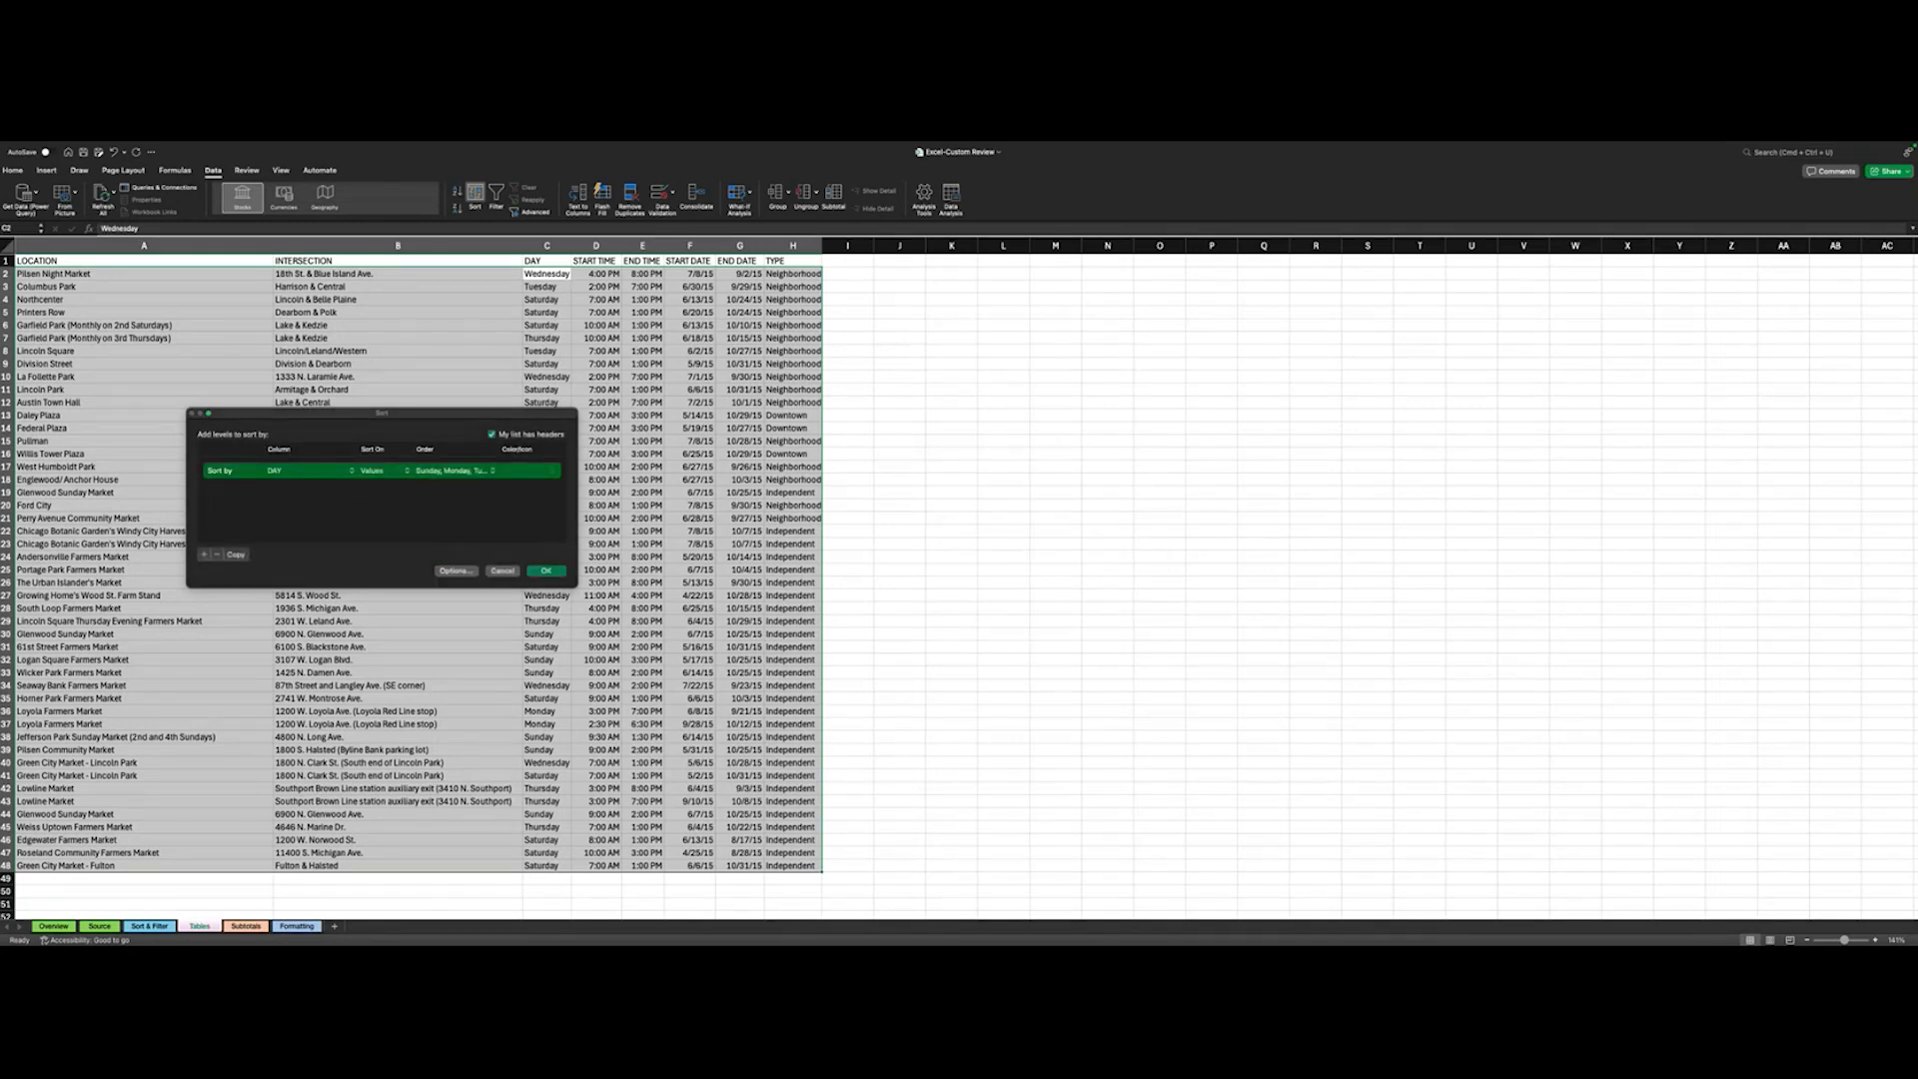
left_click(545, 572)
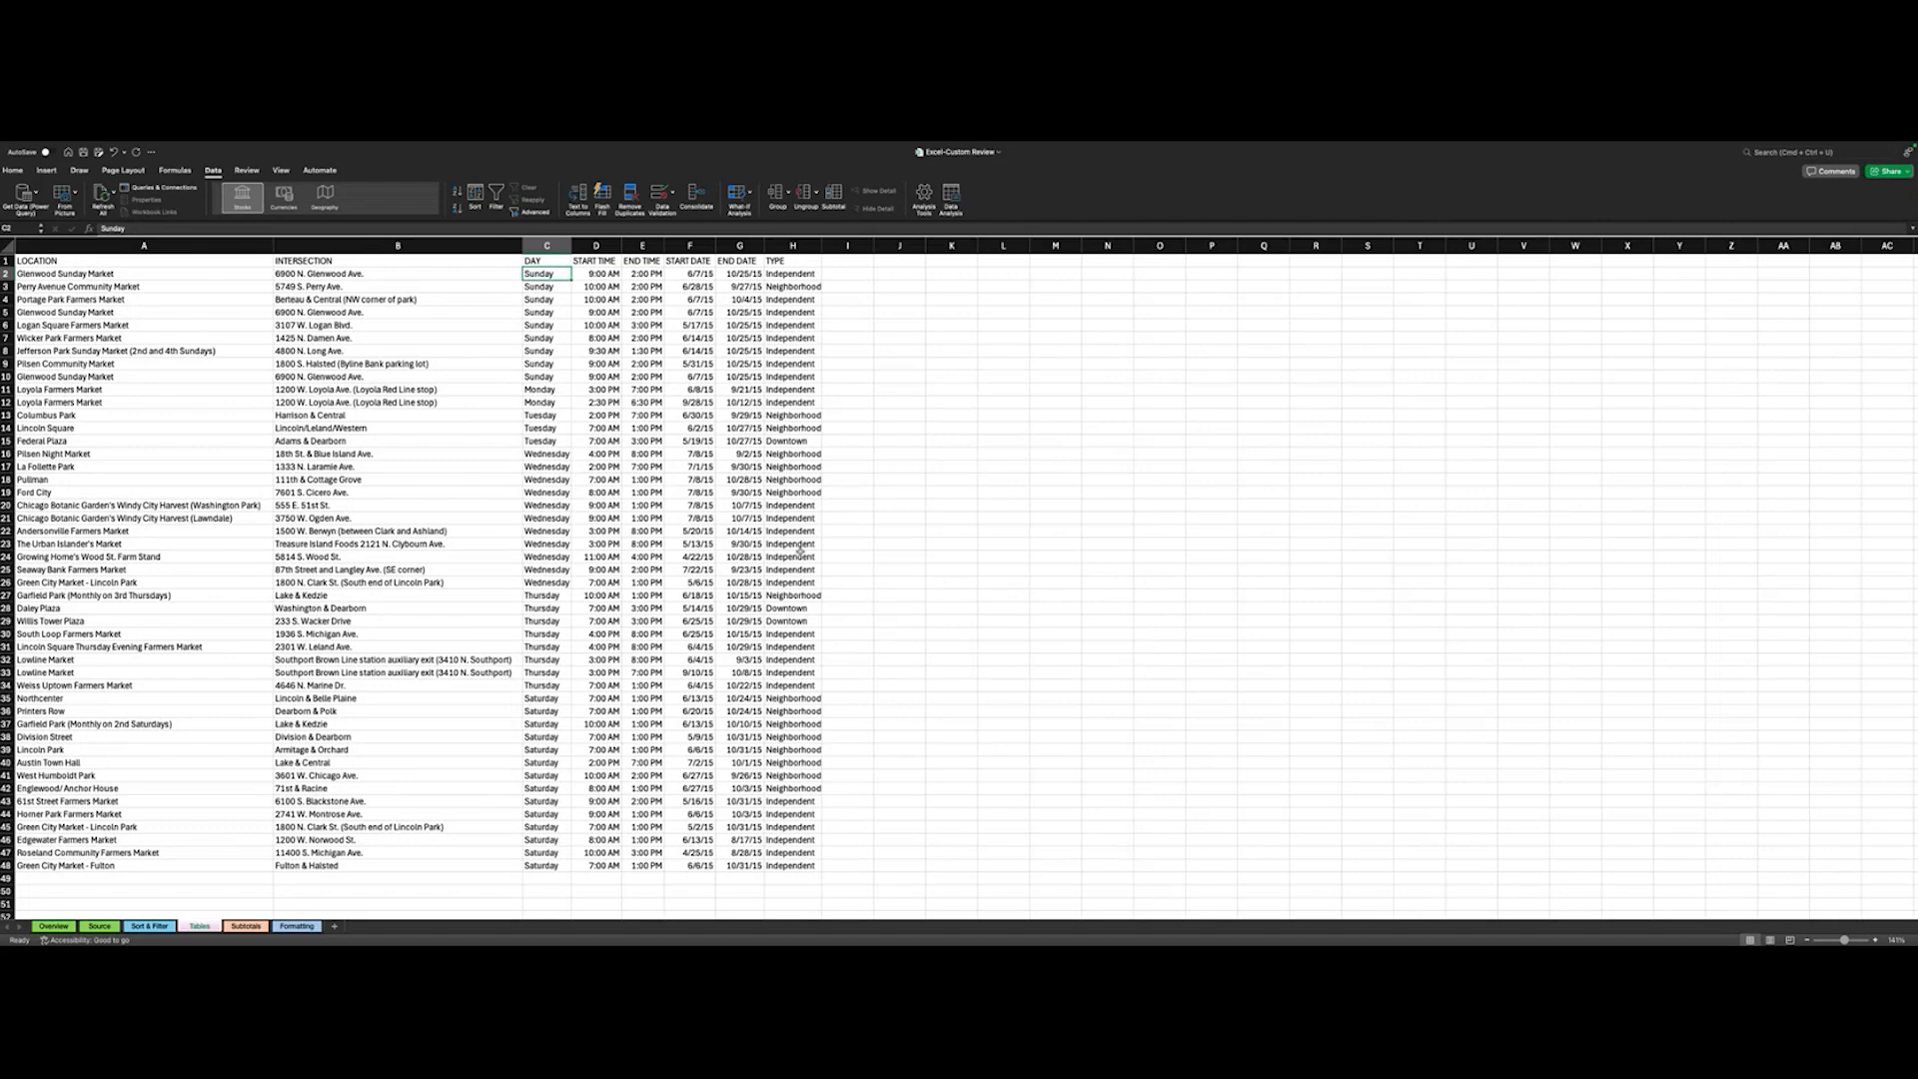
- Re-sort the farmers market data by TYPE on values, in A to Z order
left_click(805, 261)
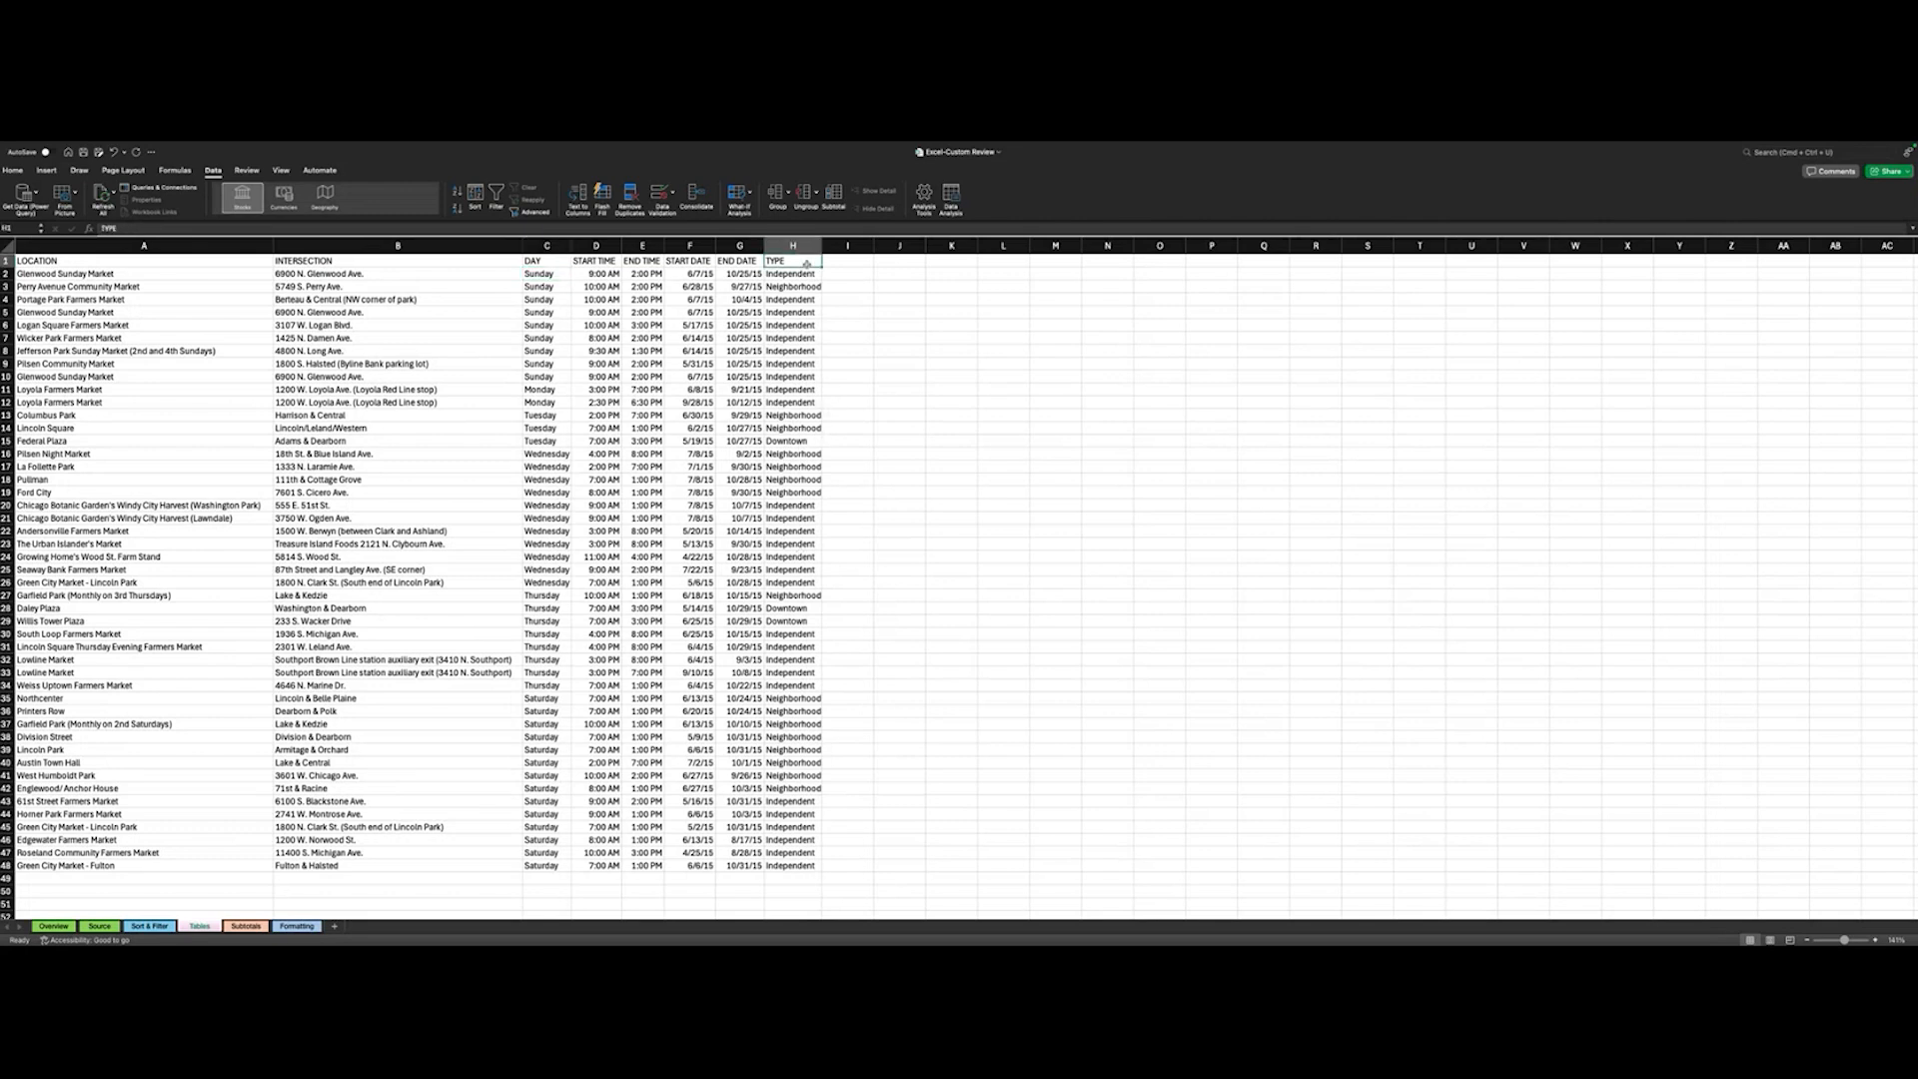
left_click(476, 194)
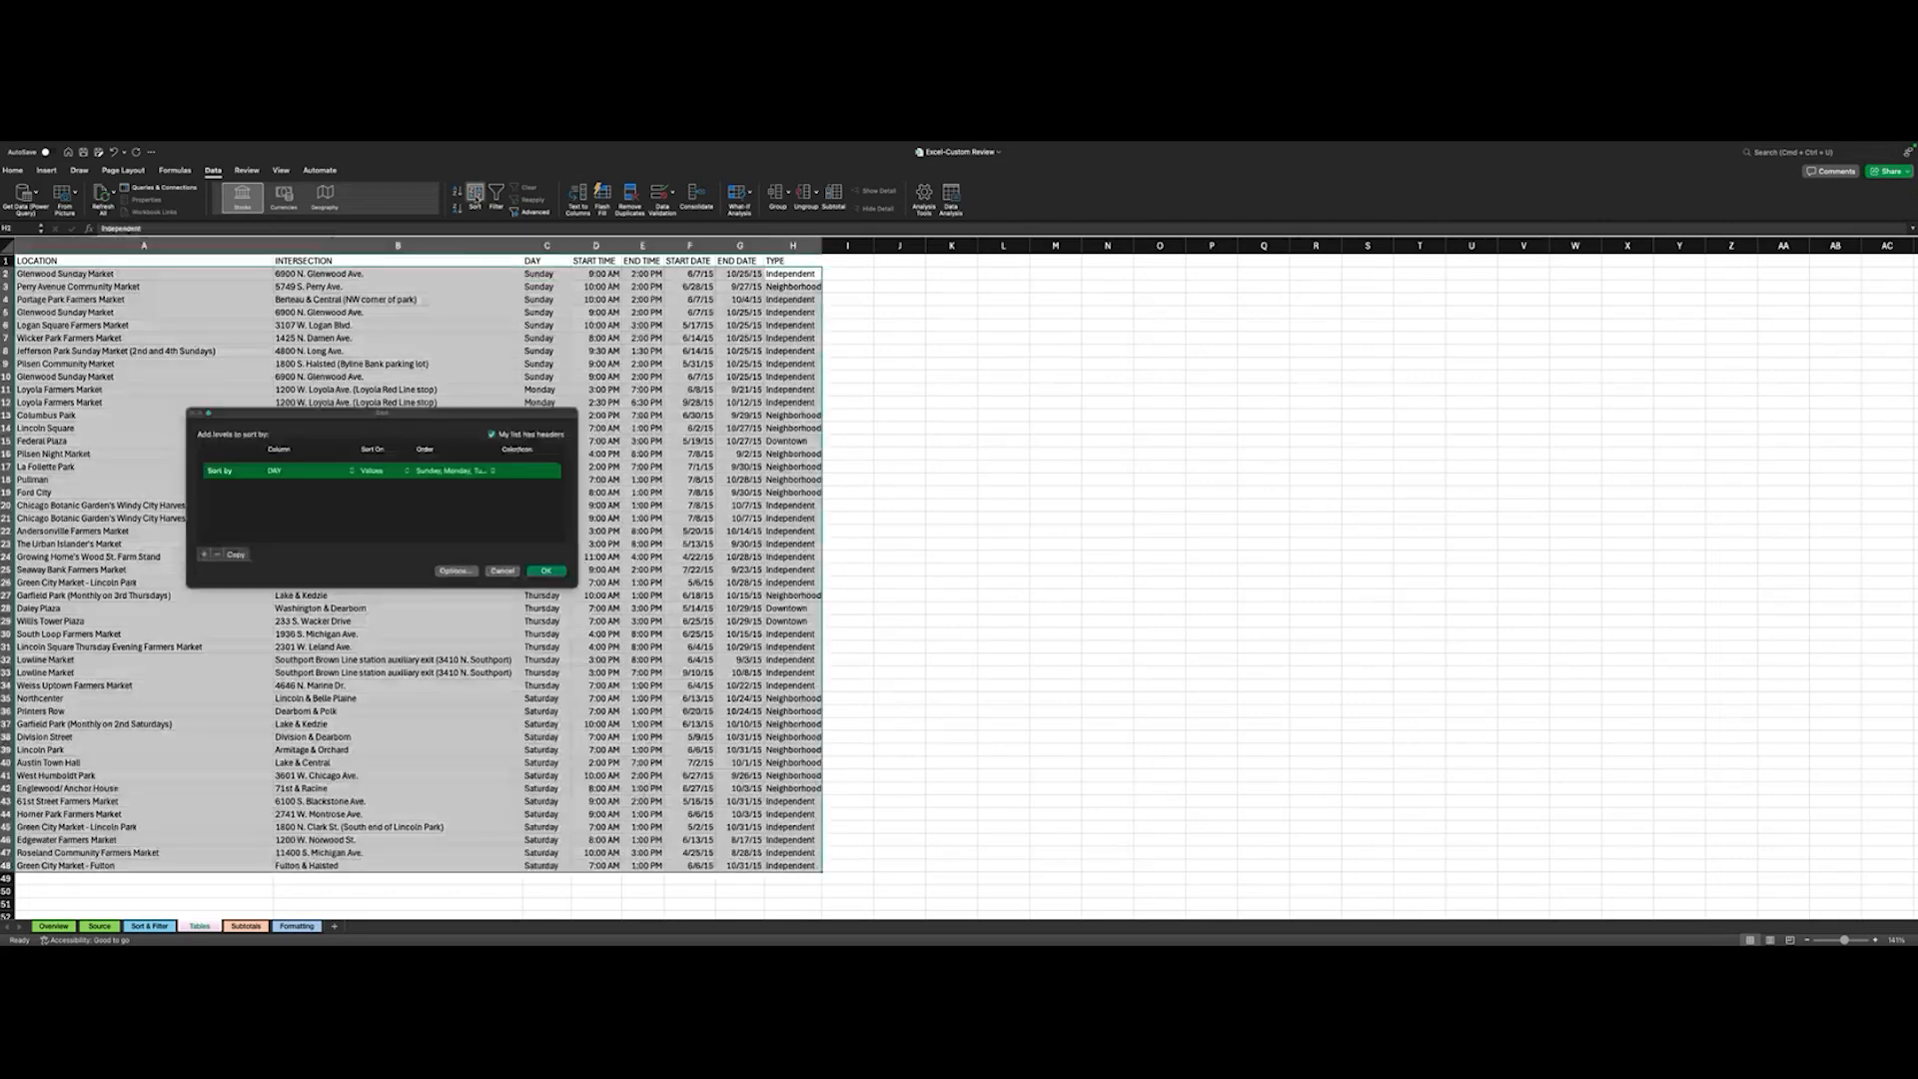
left_click(292, 471)
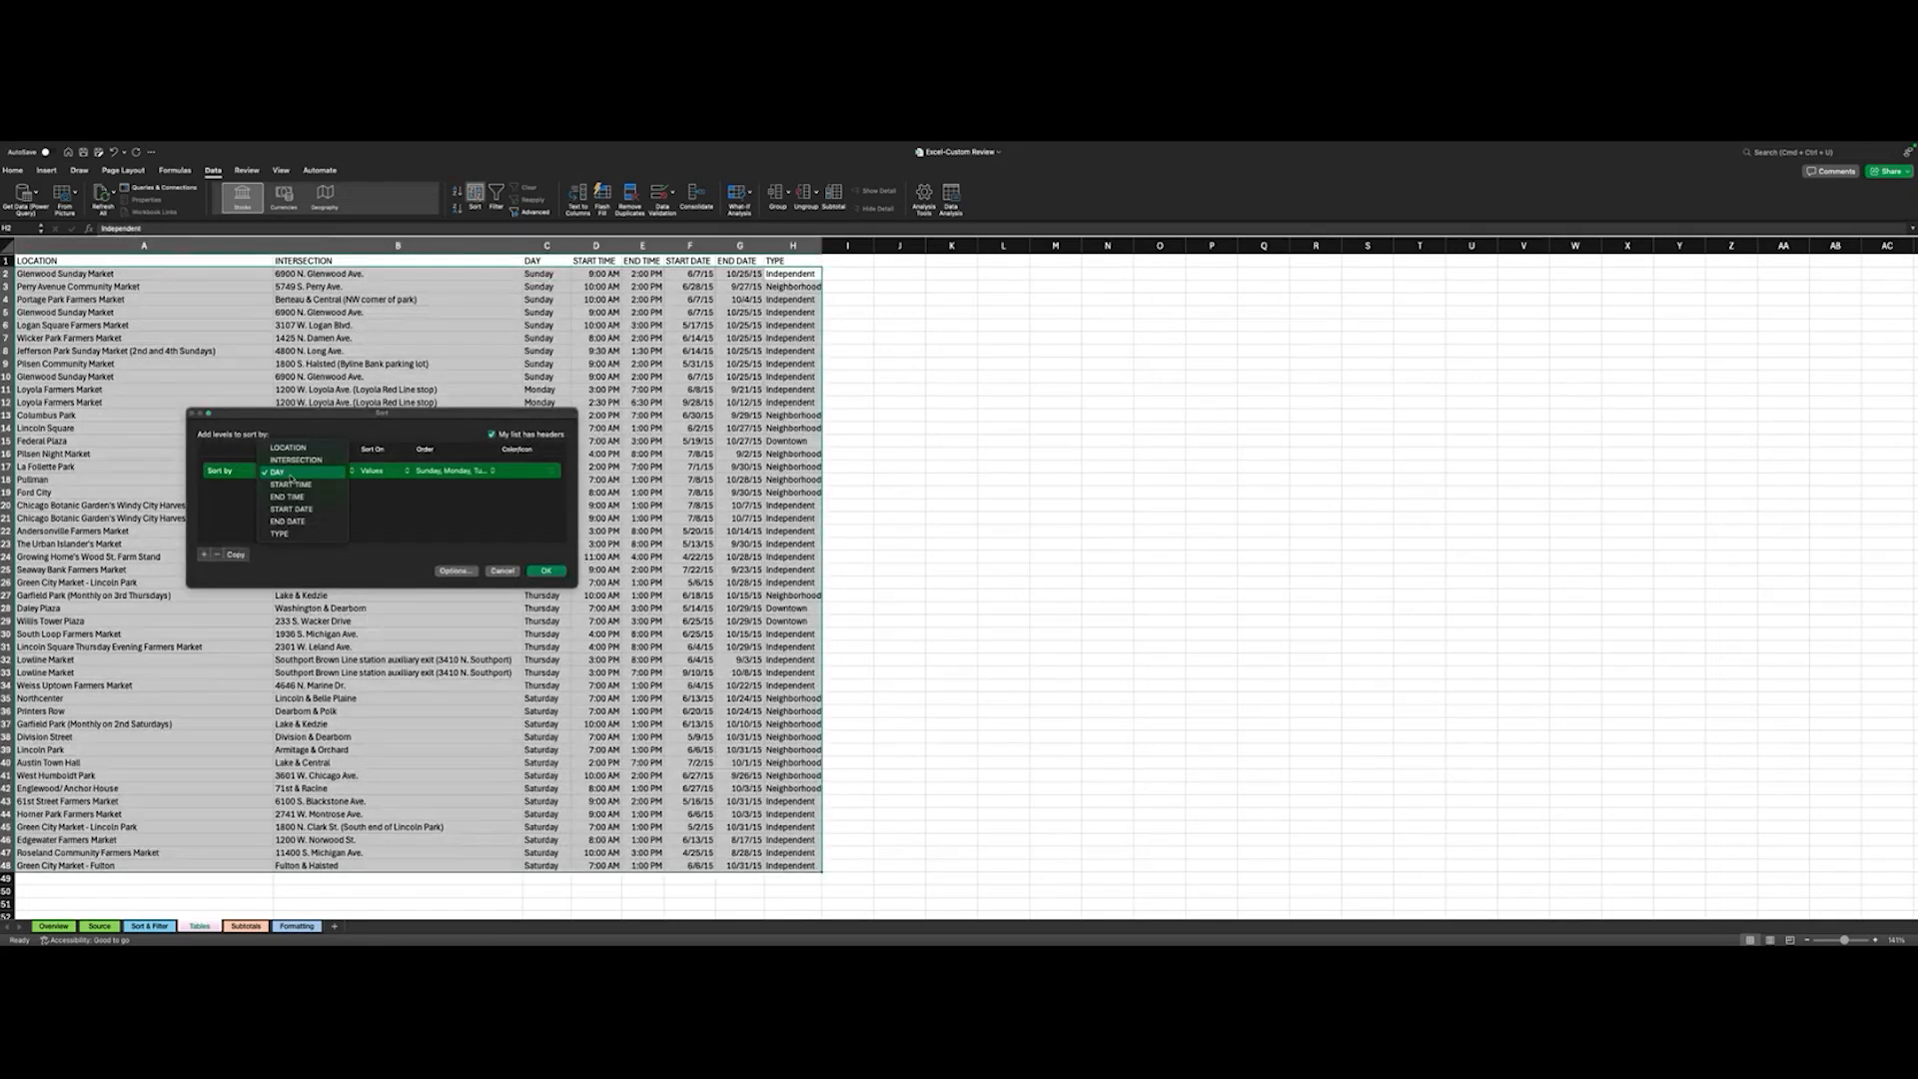
left_click(287, 537)
left_click(452, 471)
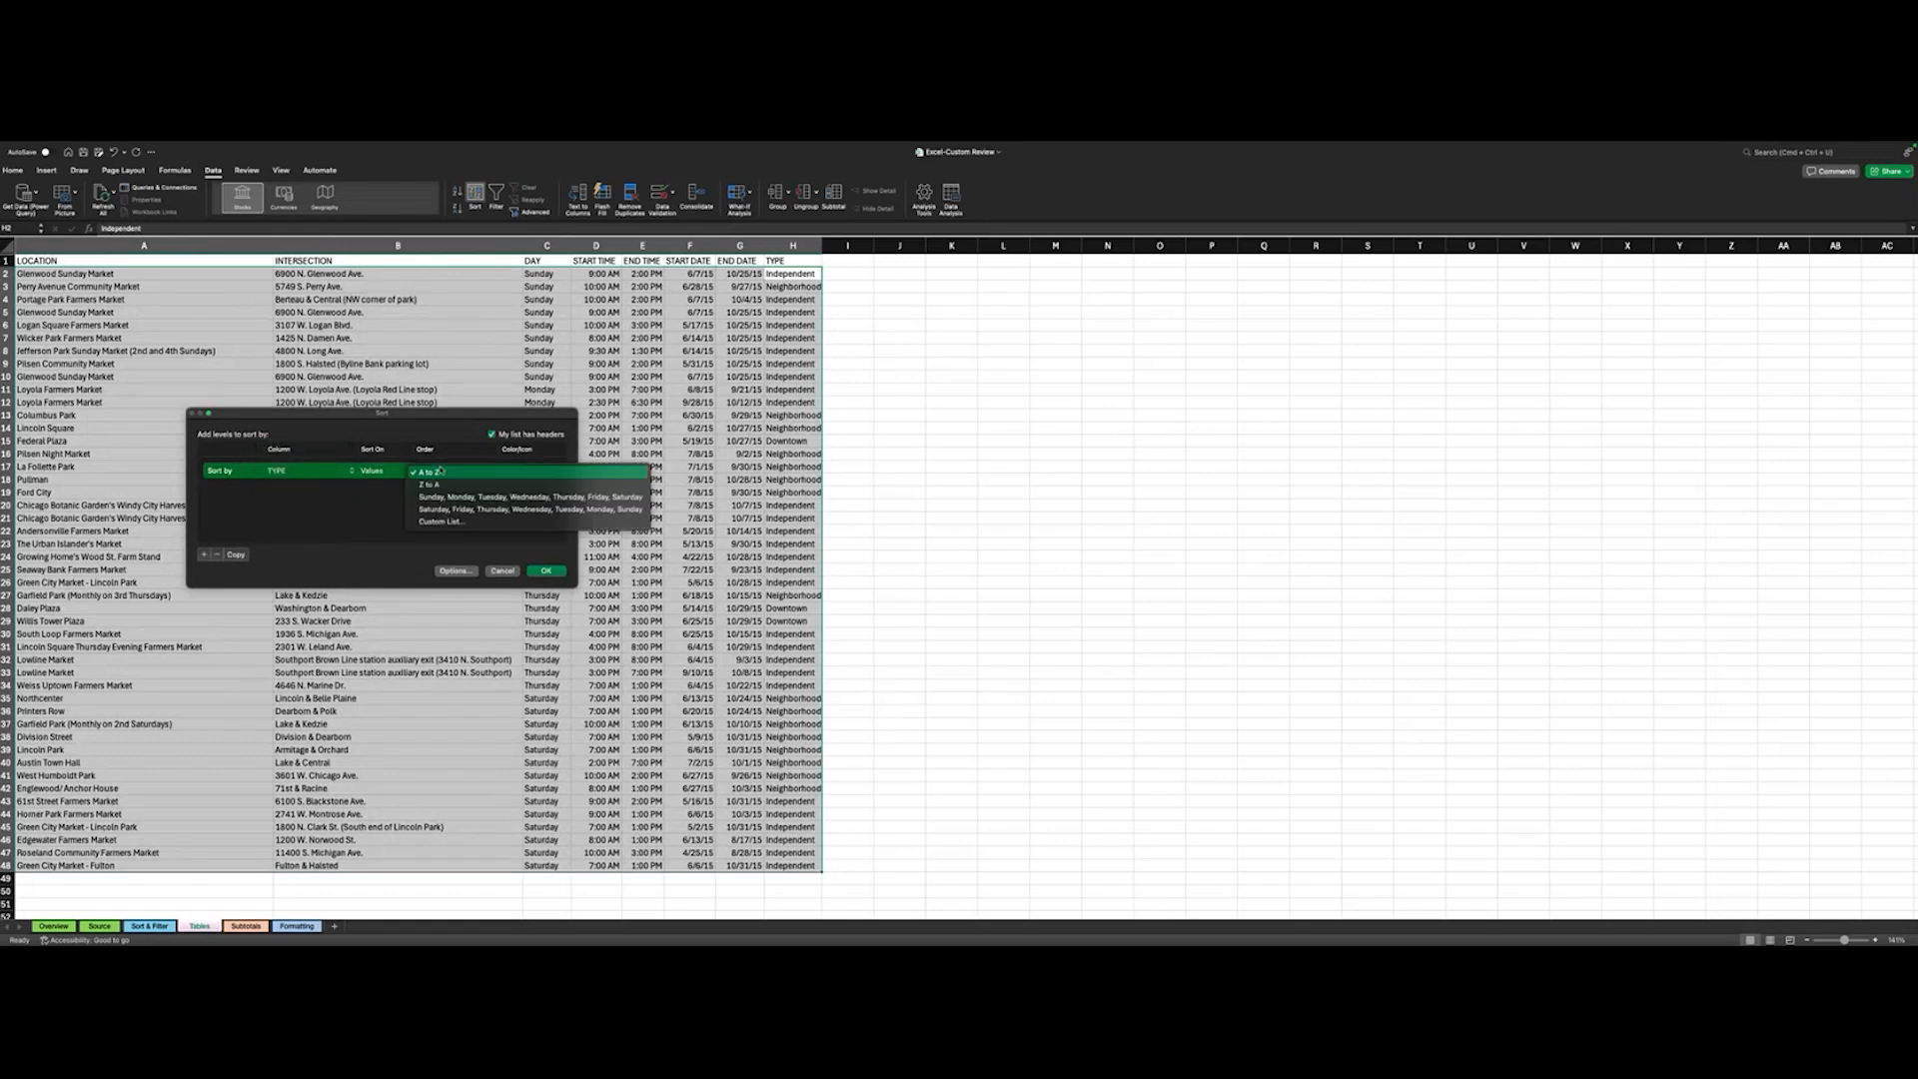
left_click(434, 521)
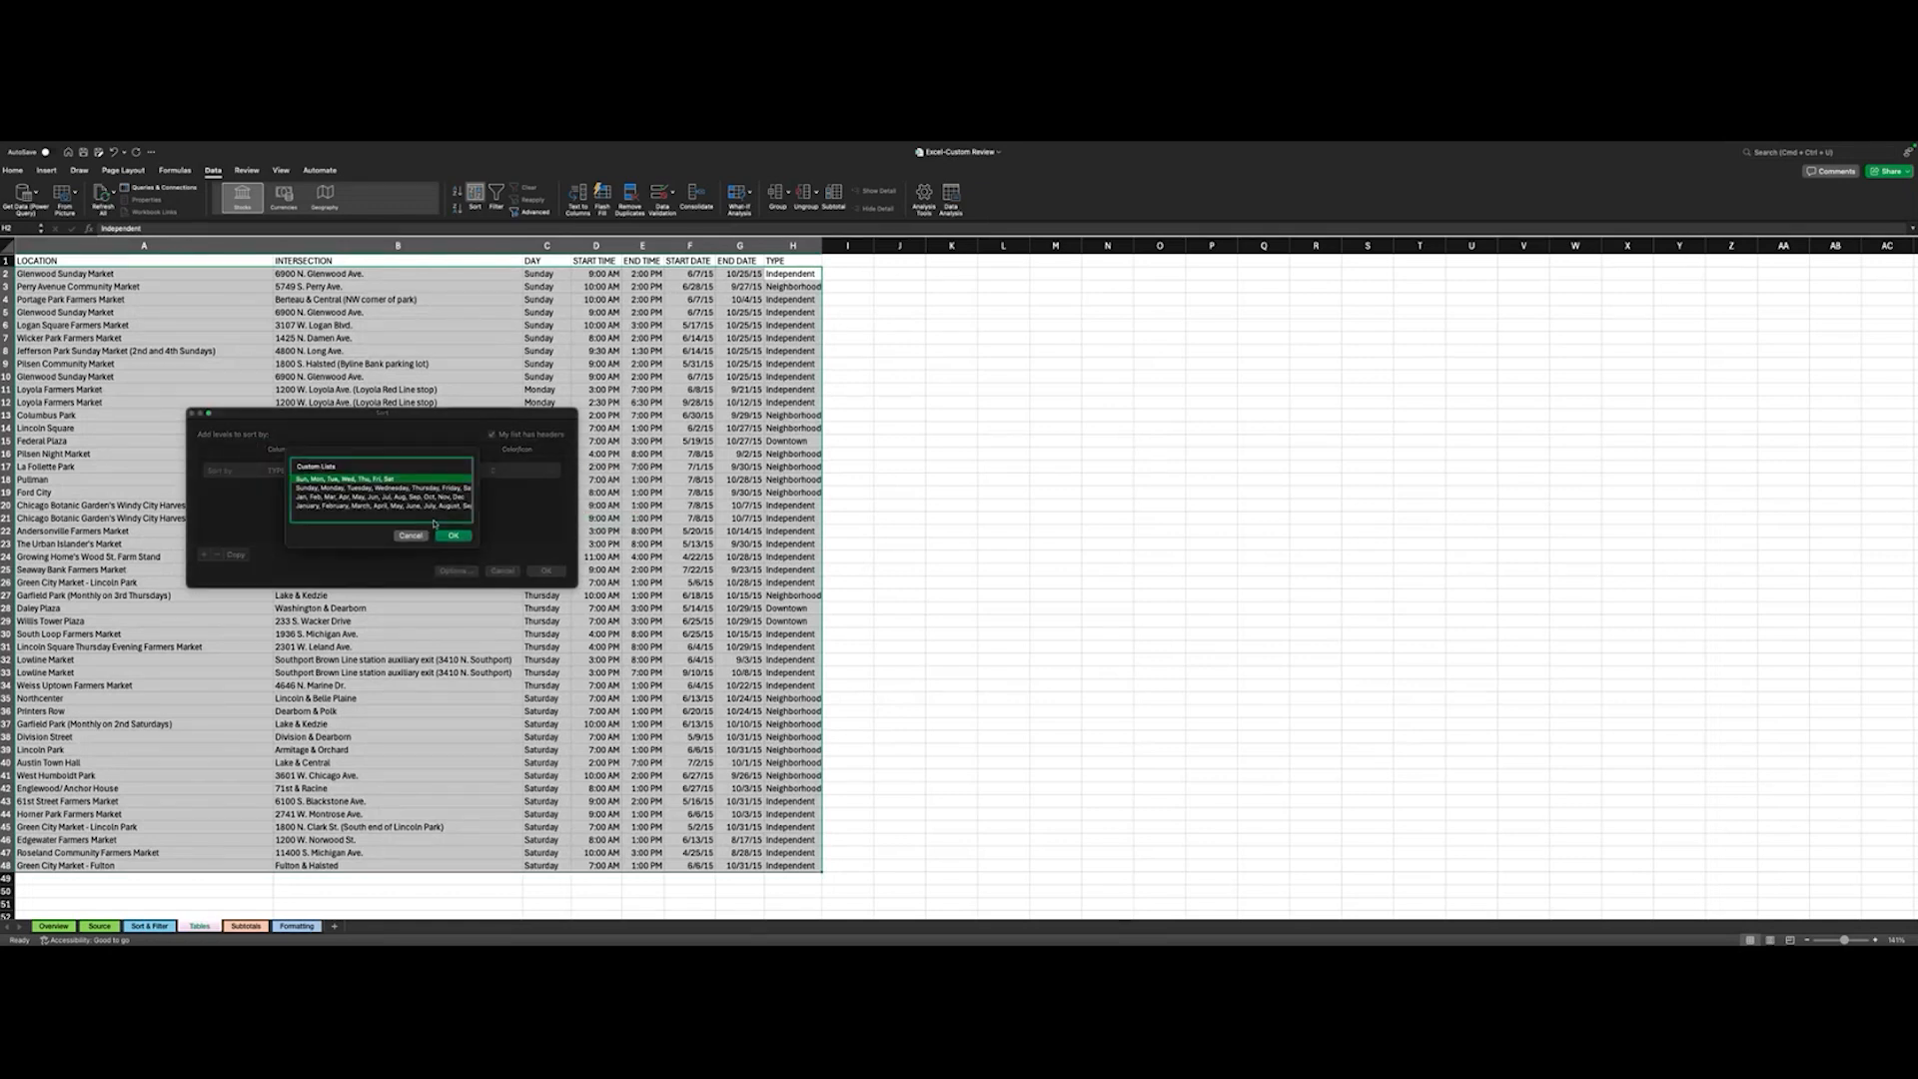
left_click(410, 536)
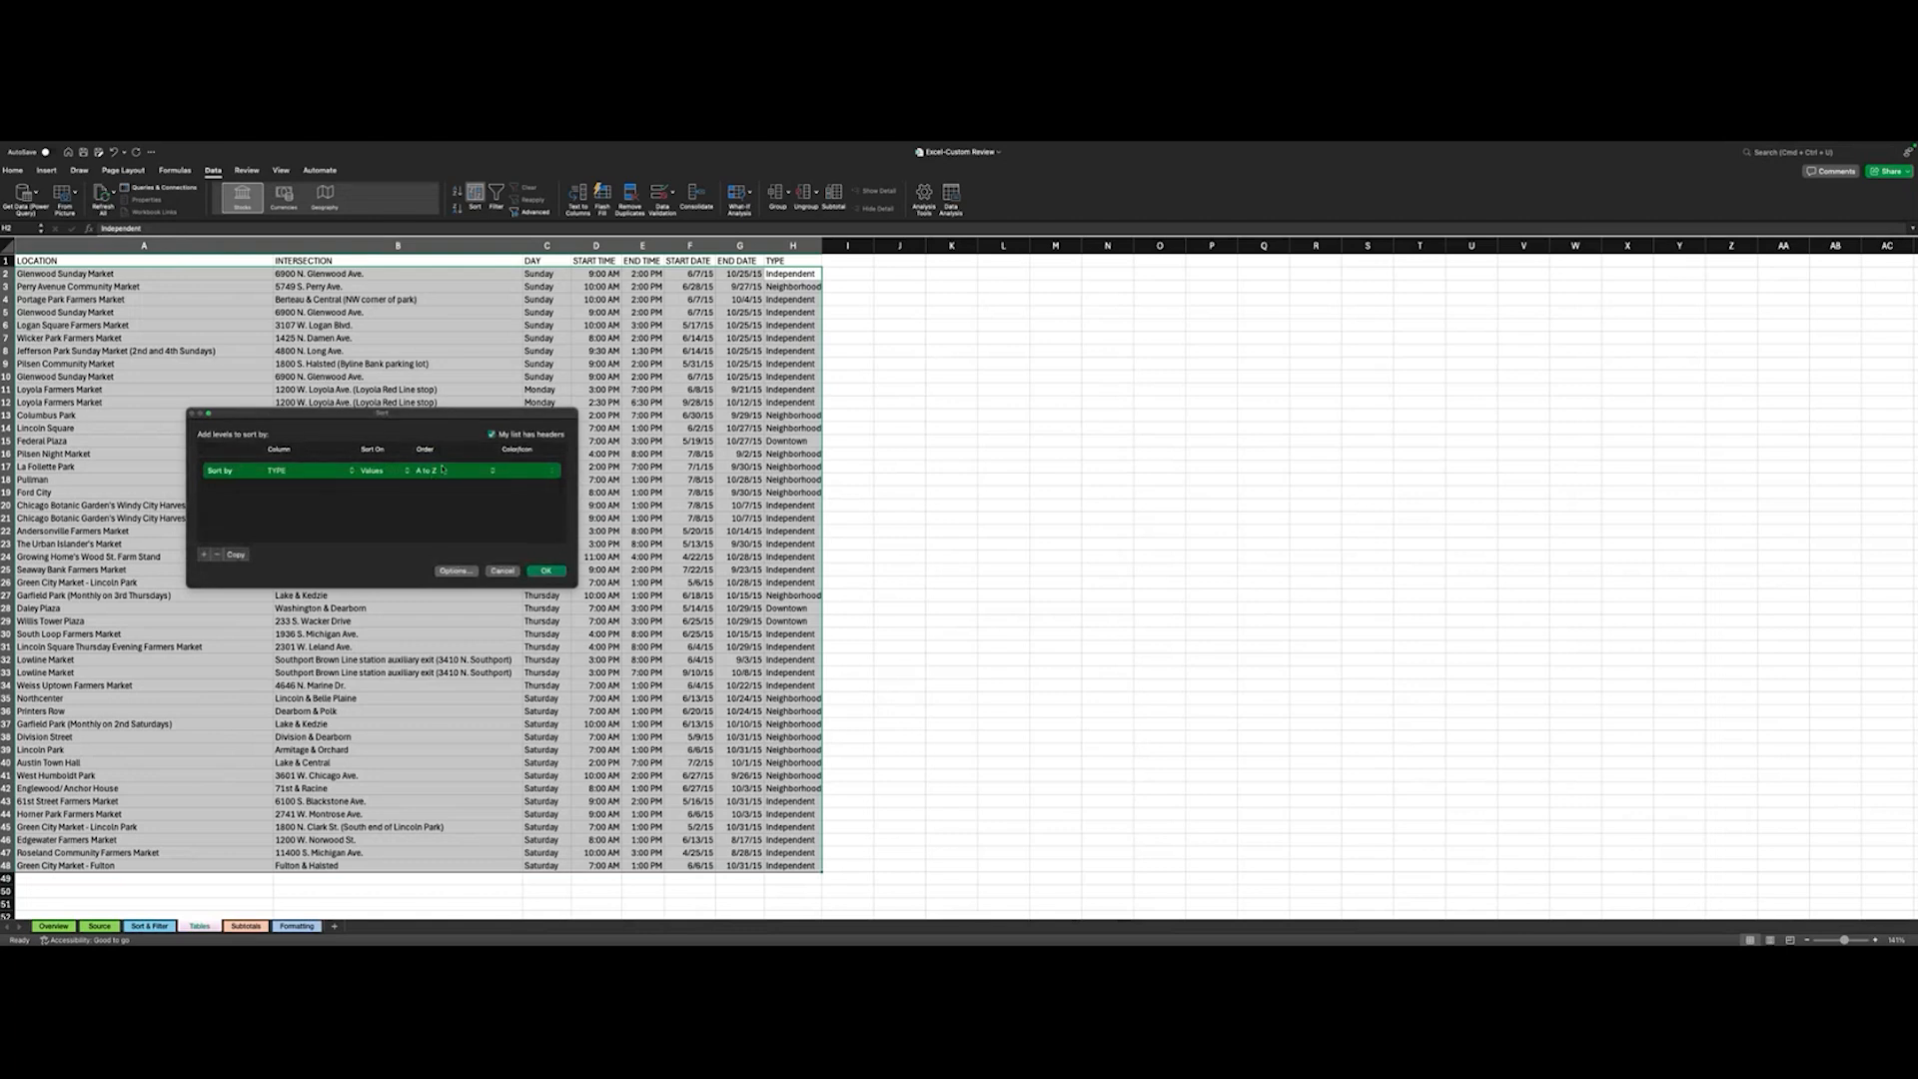
left_click(545, 572)
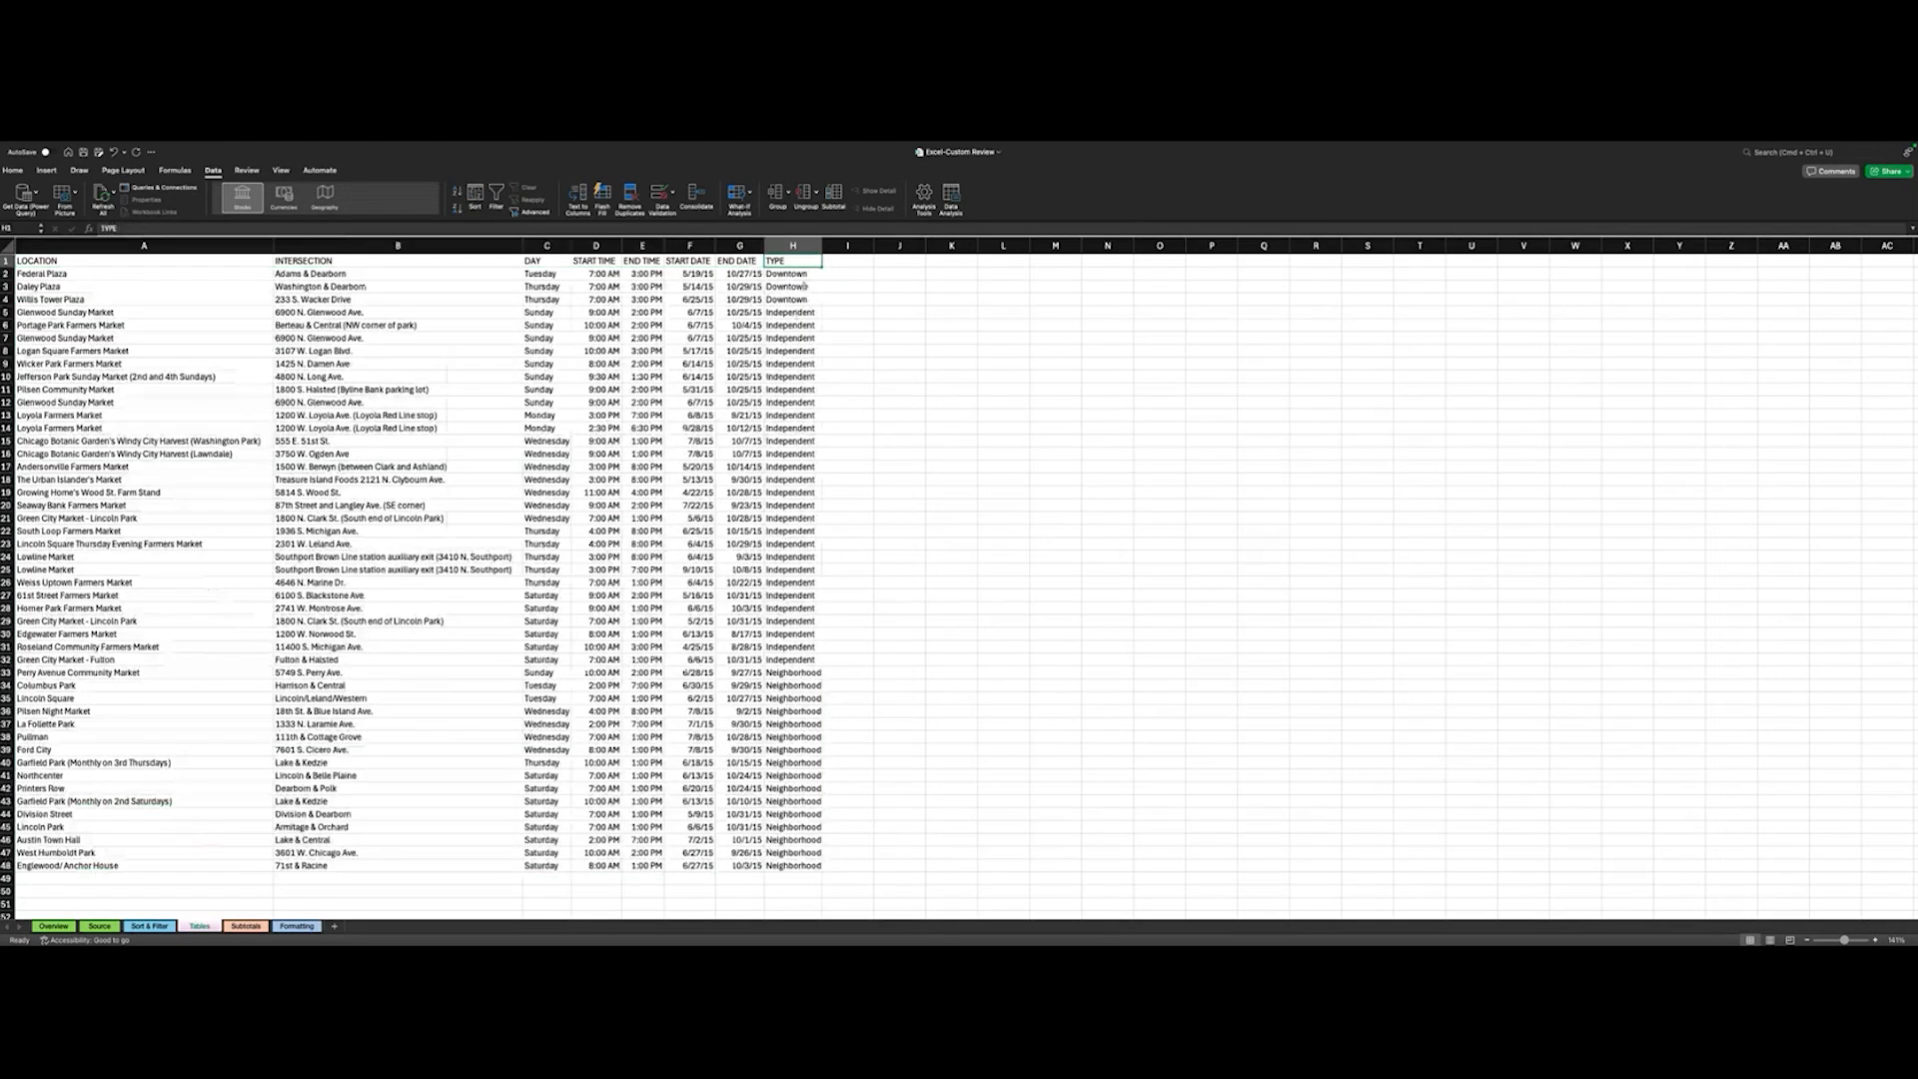
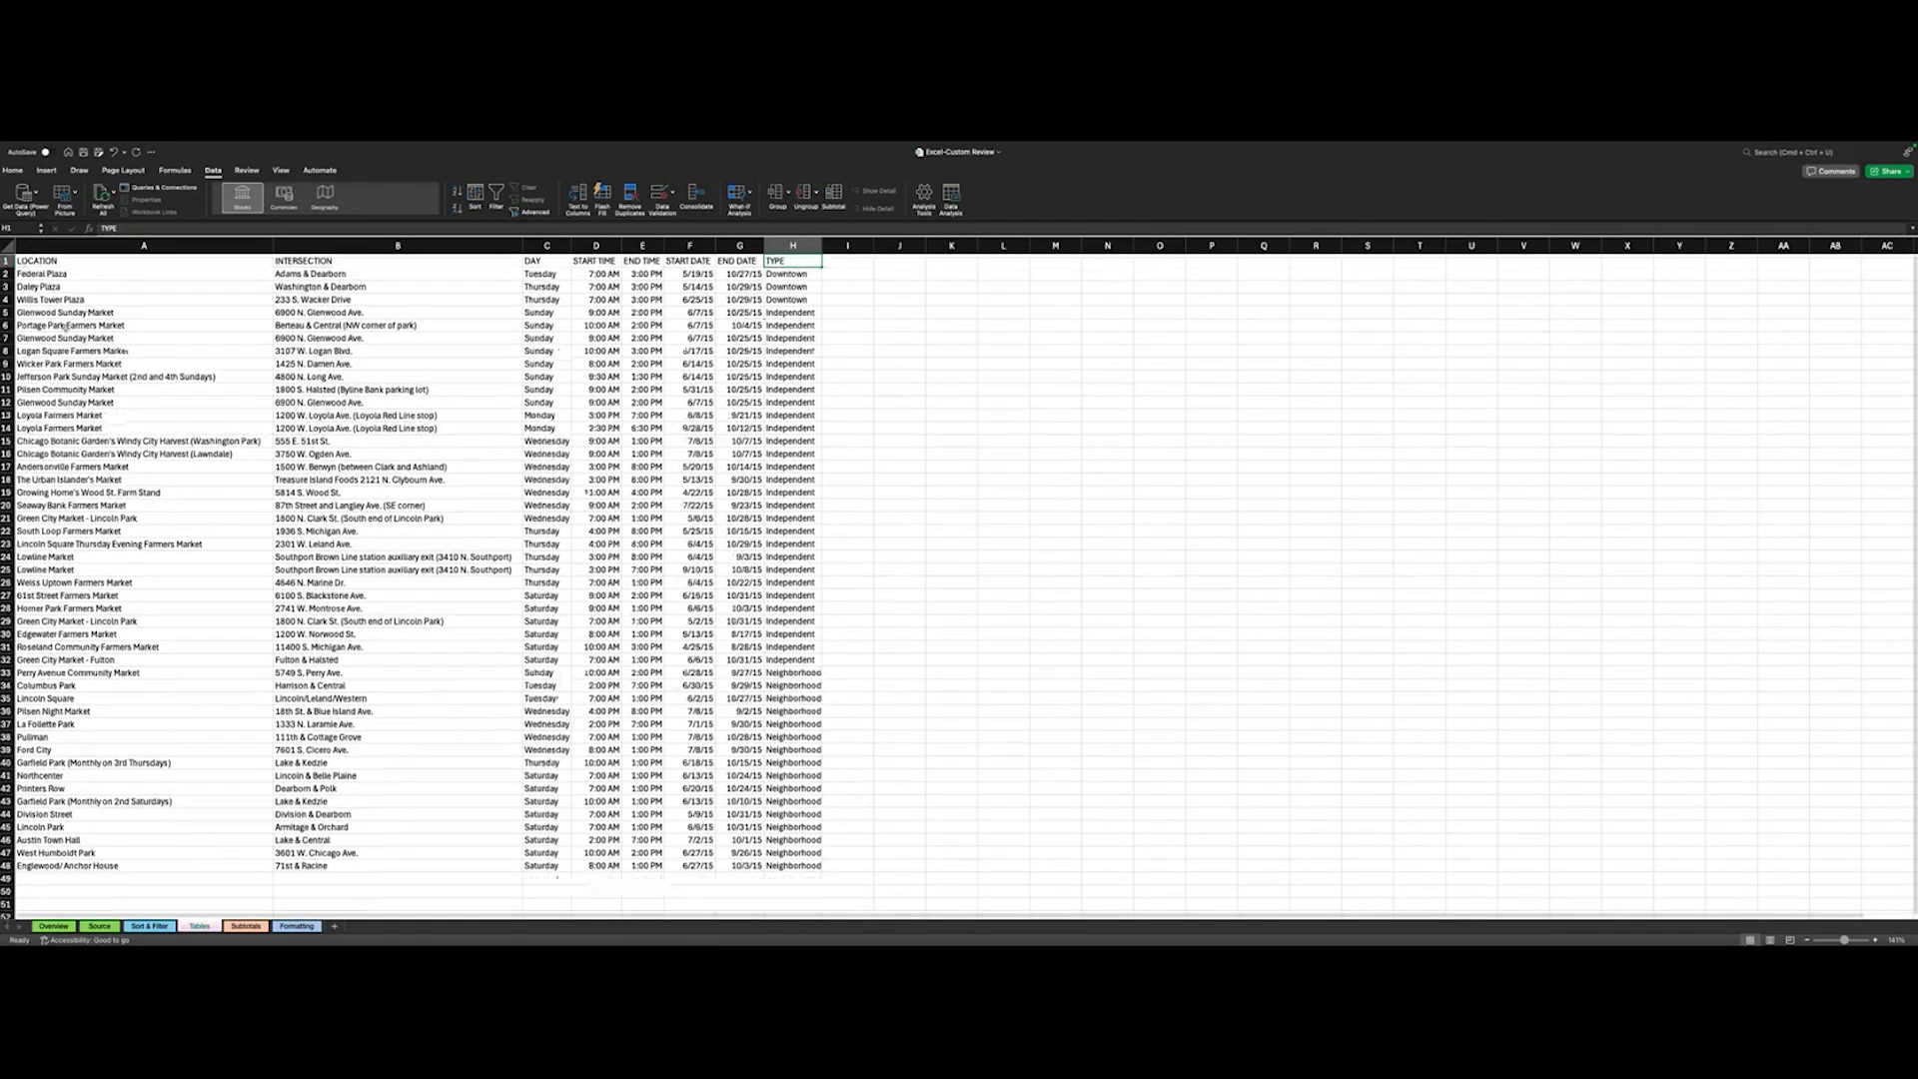
- Turn the farmers market data in A1:H48 into a table that has headers
left_click(33, 262)
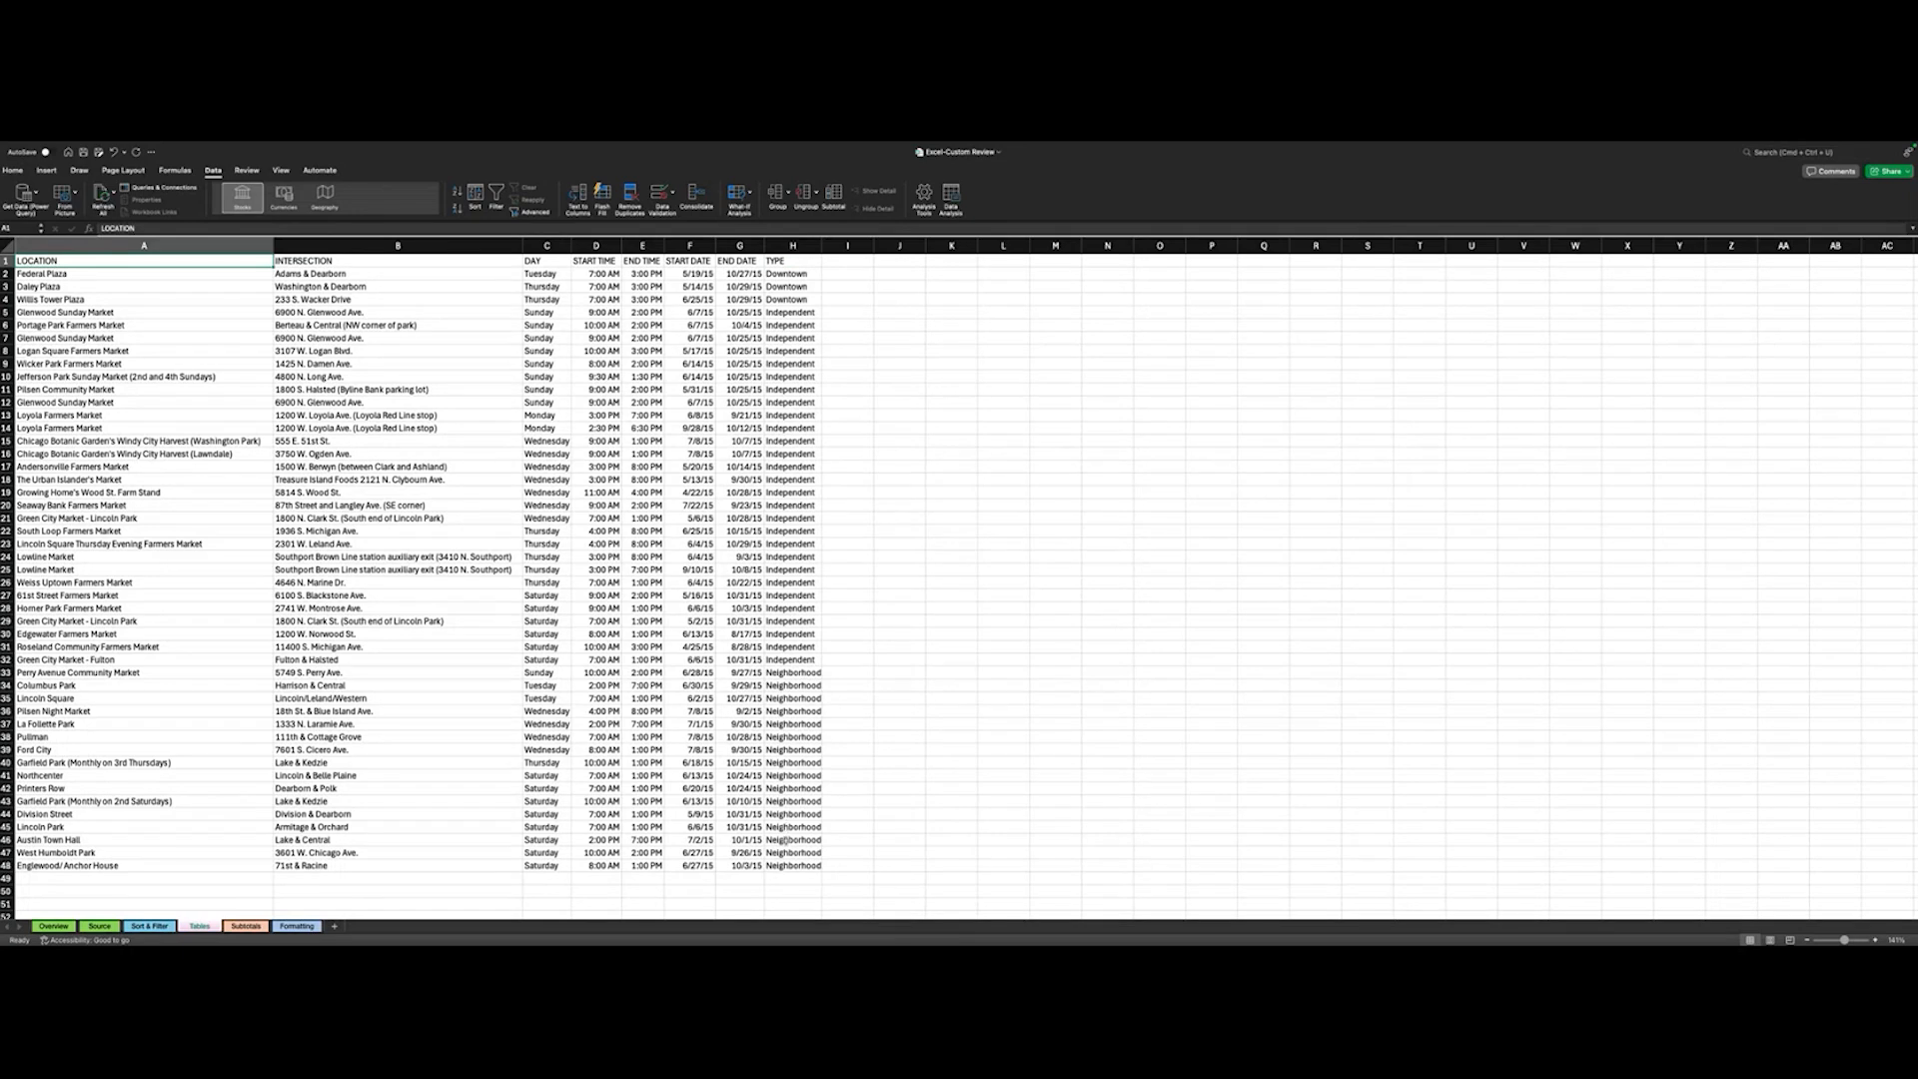
left_click(785, 863, "shift")
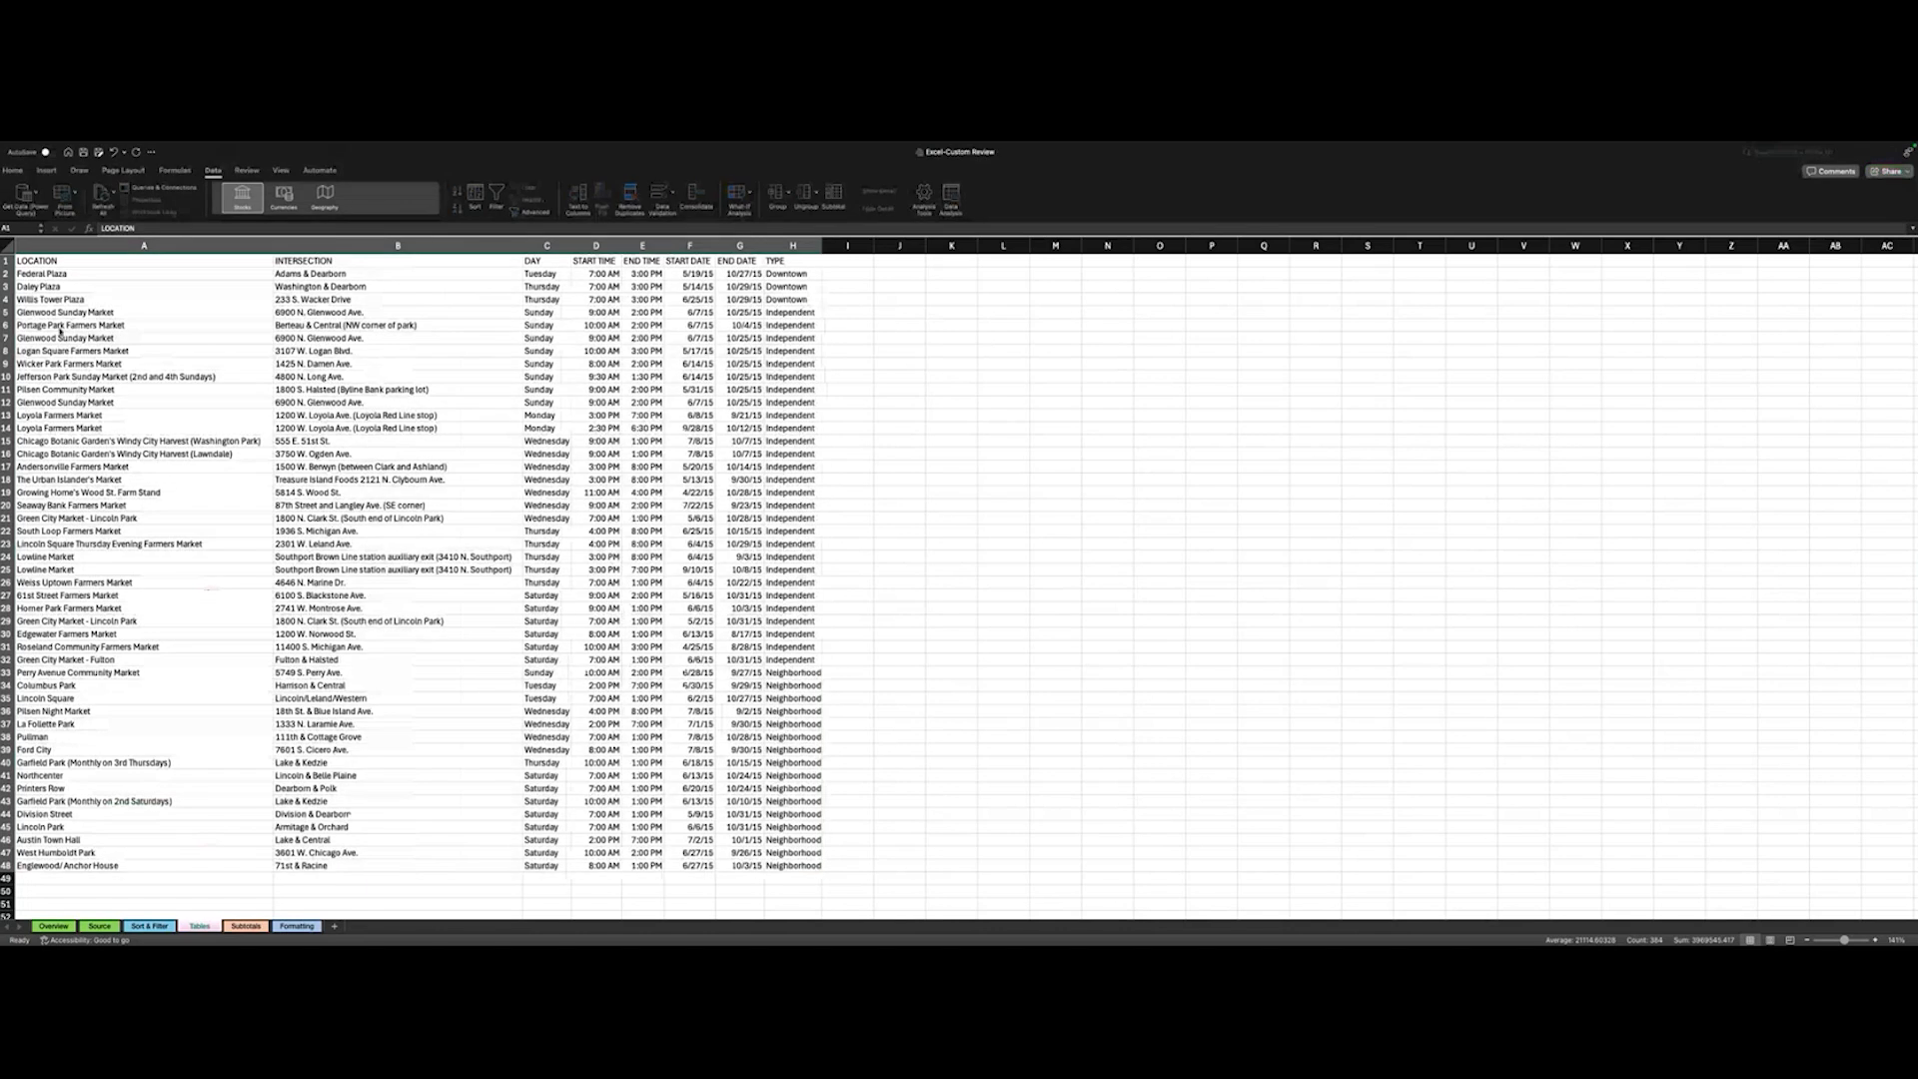
left_click(142, 380)
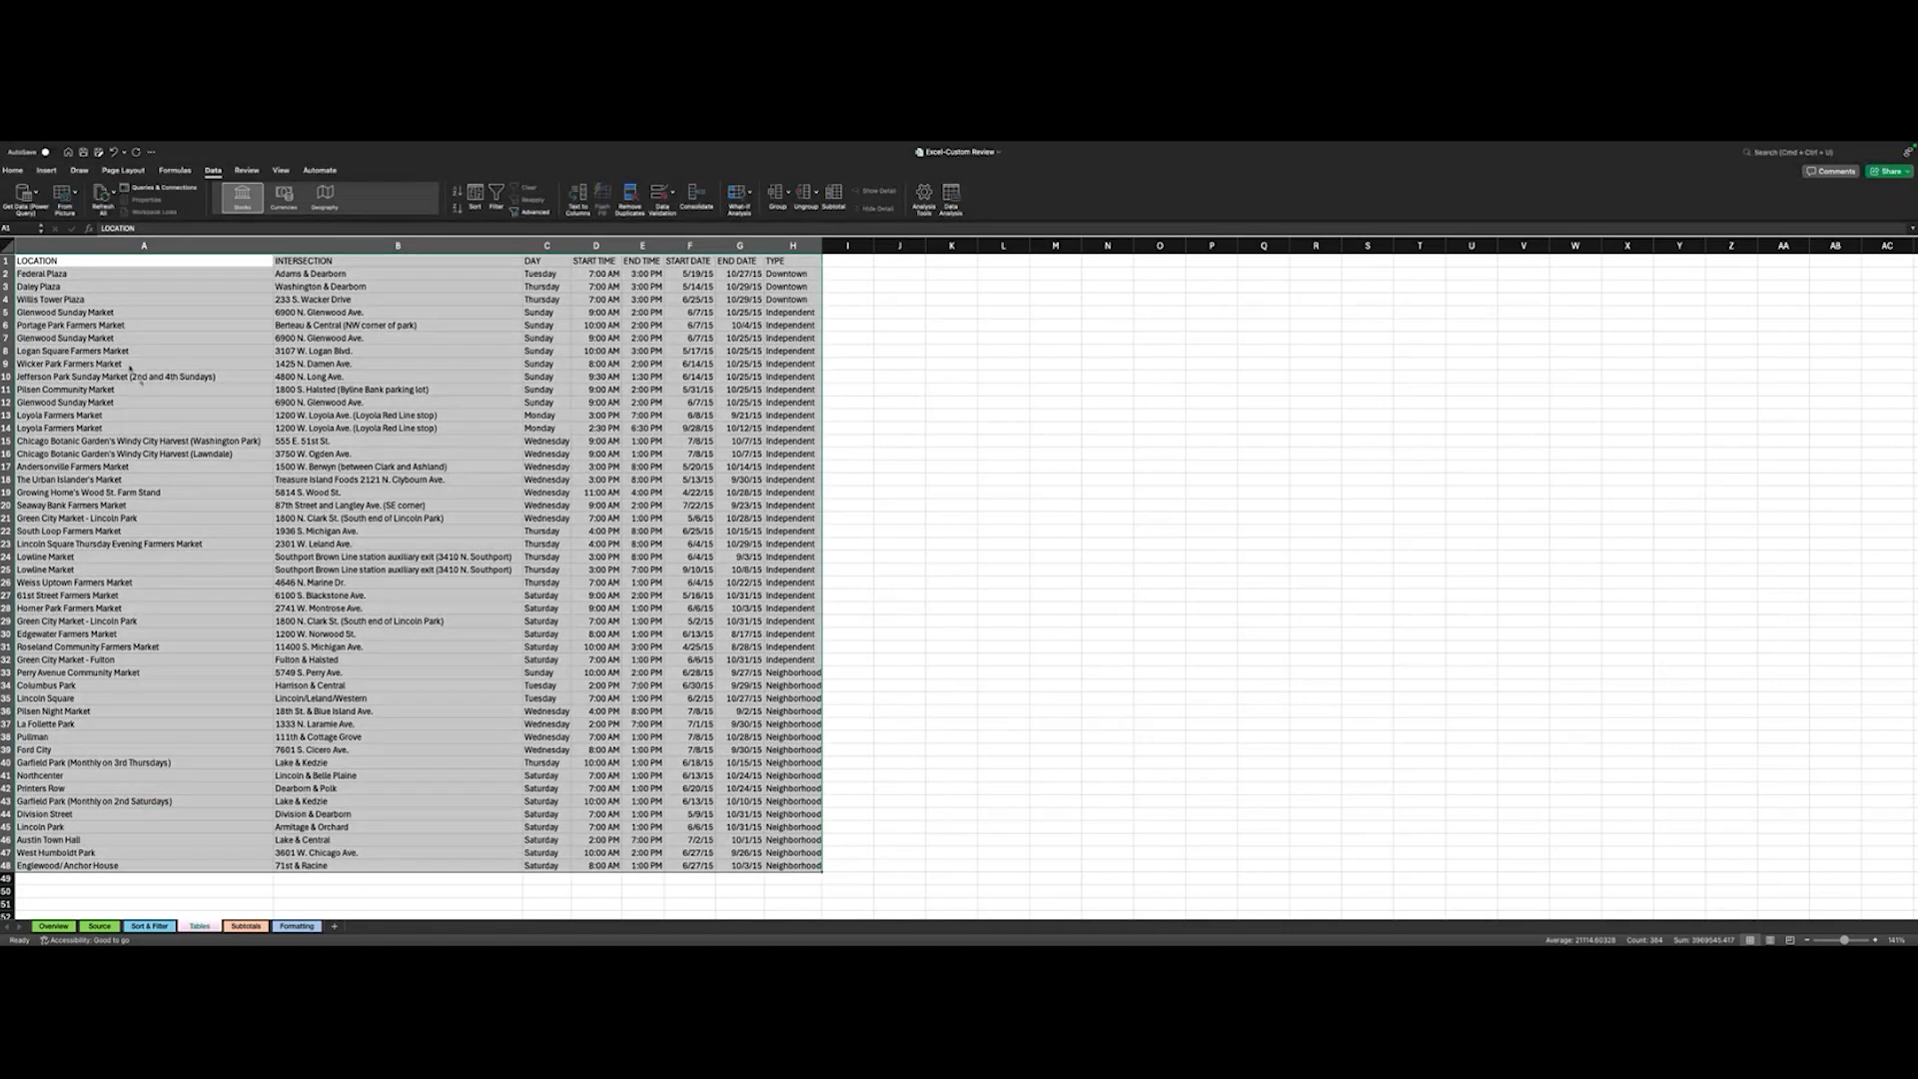
left_click(47, 171)
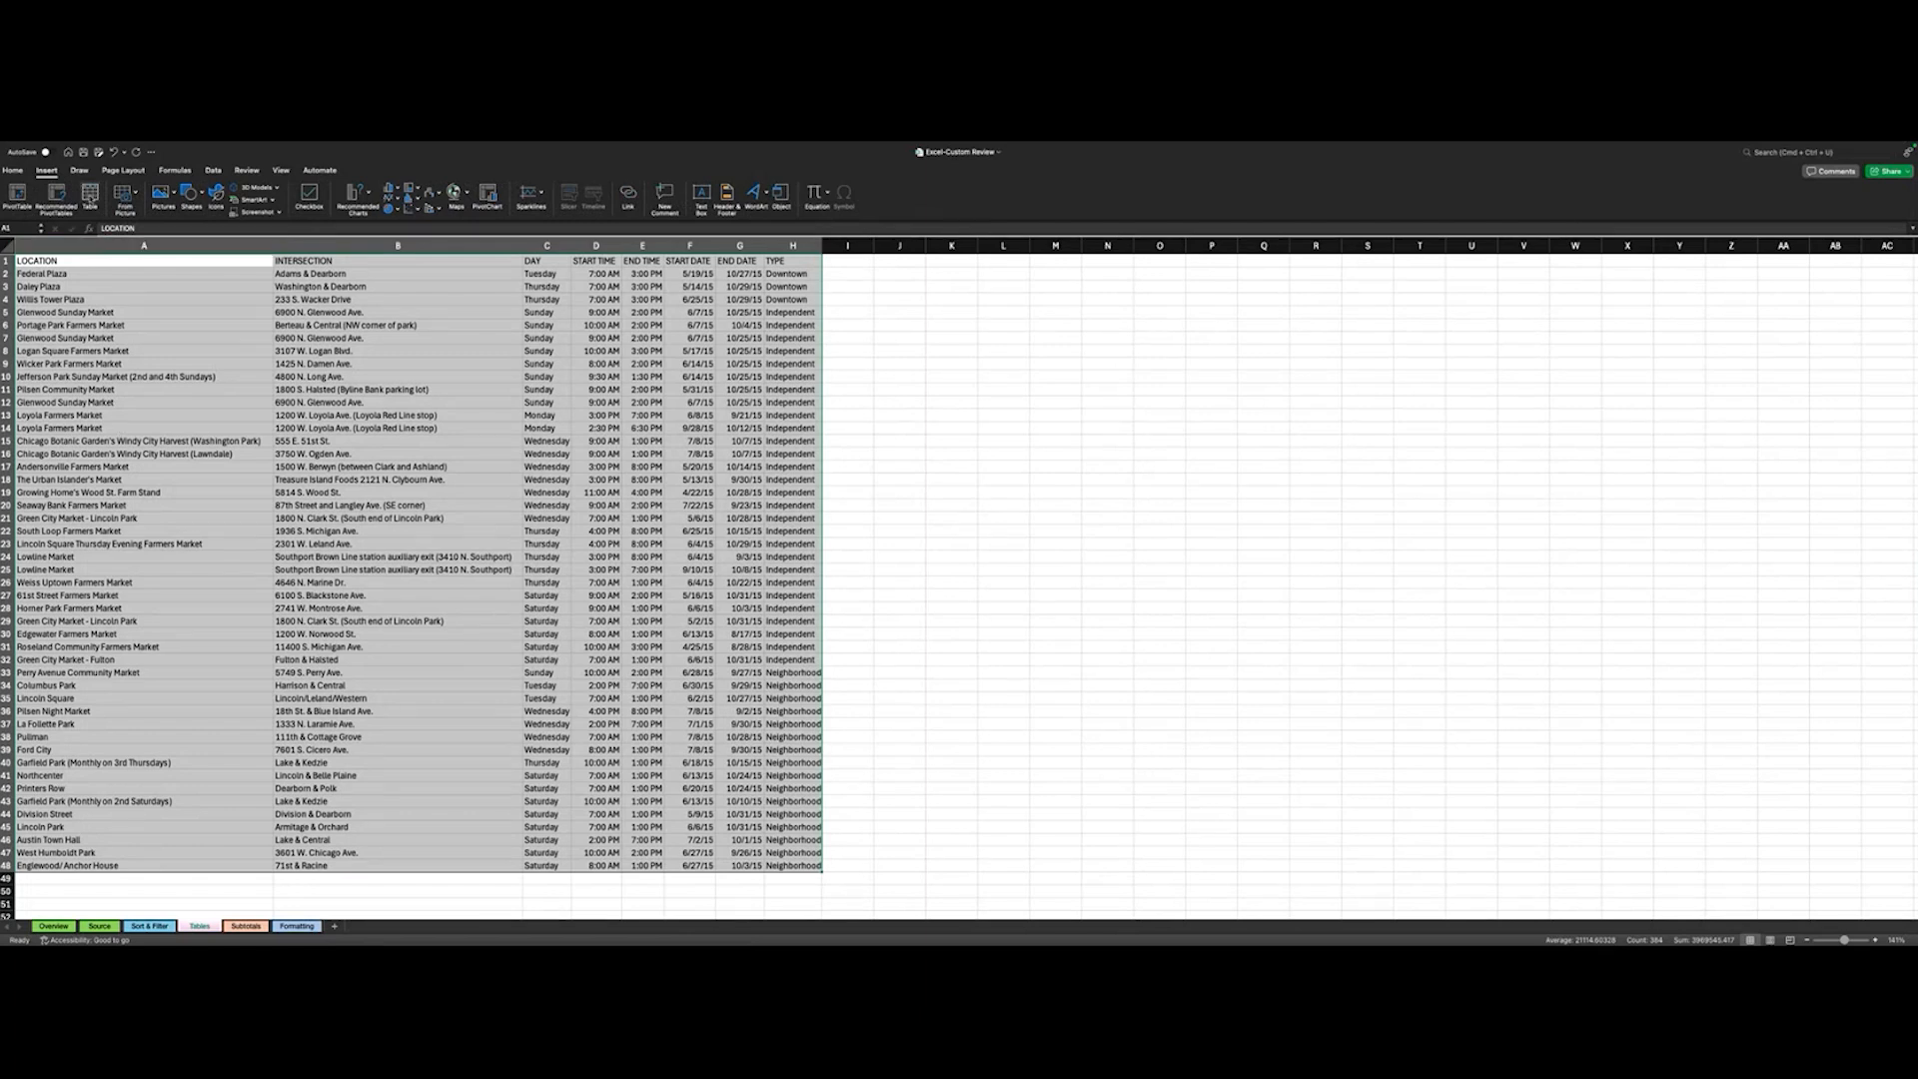
left_click(92, 200)
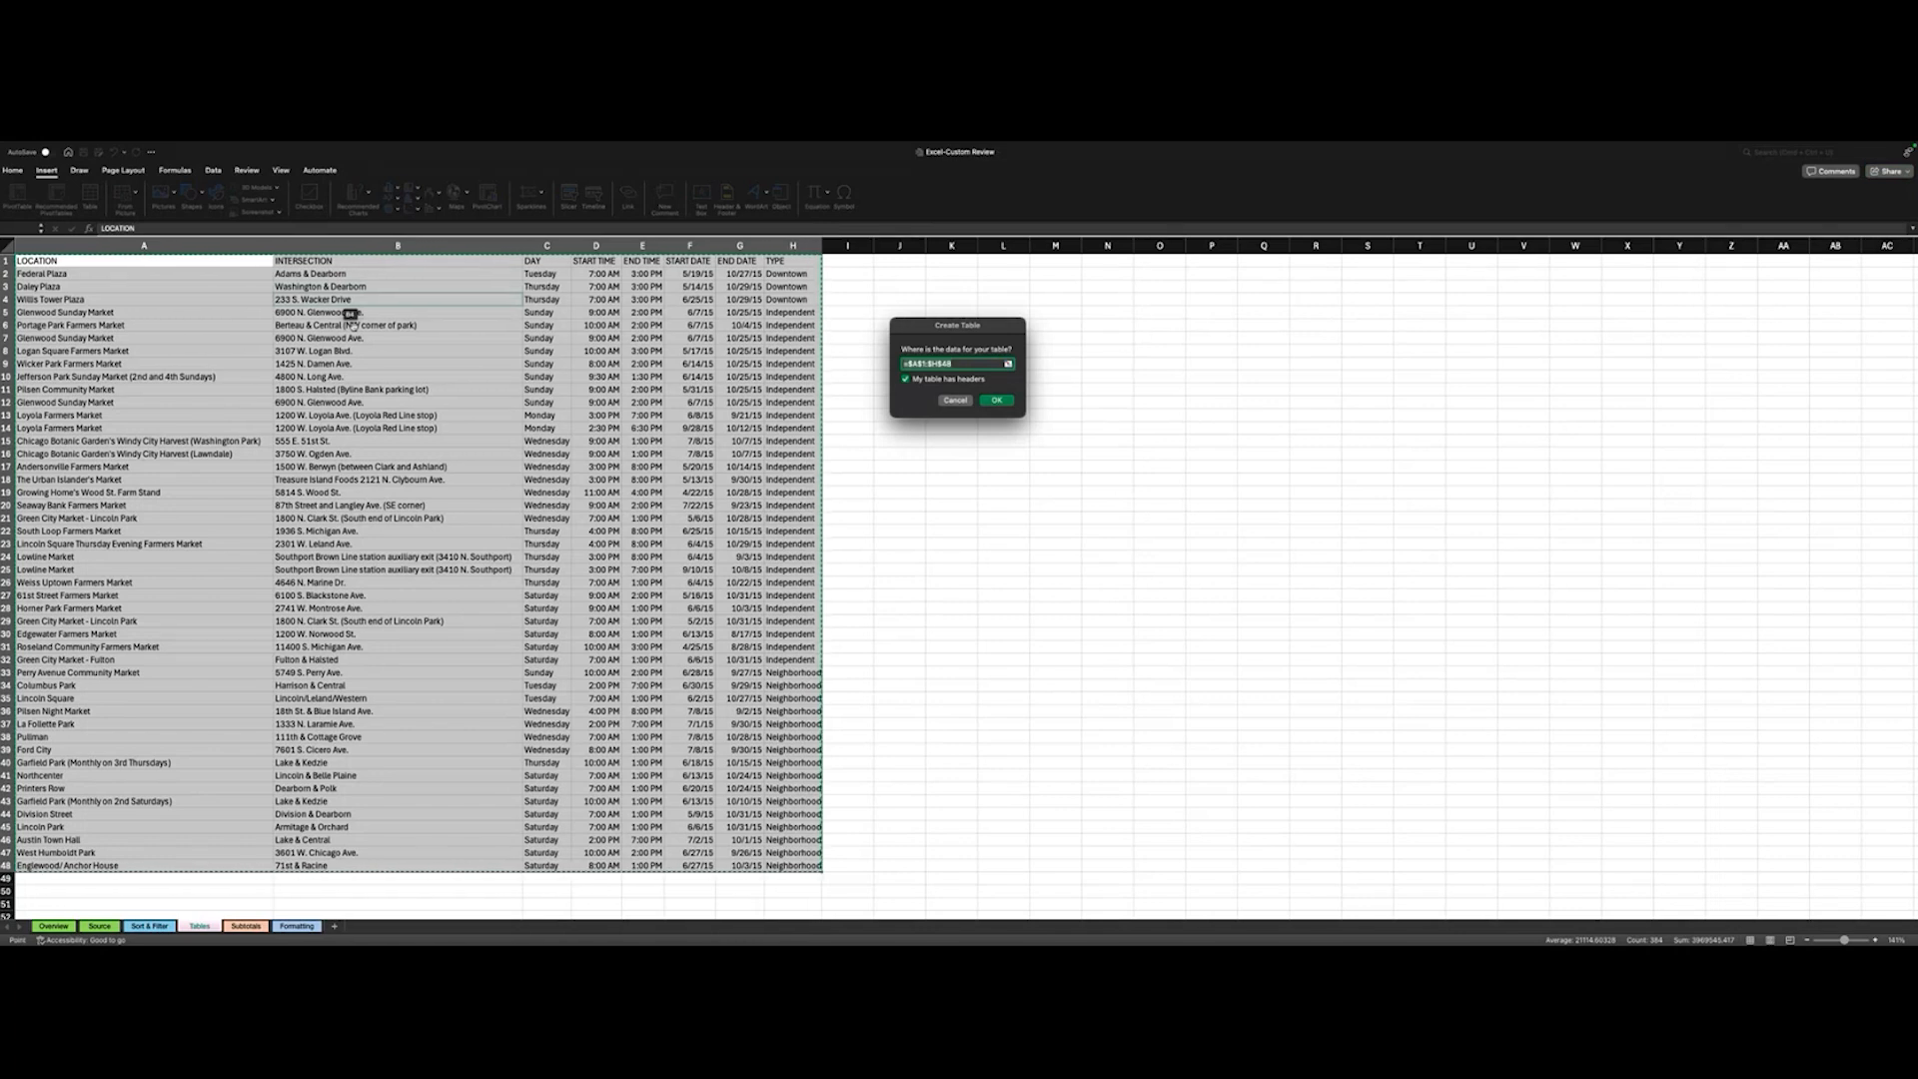
left_click(997, 401)
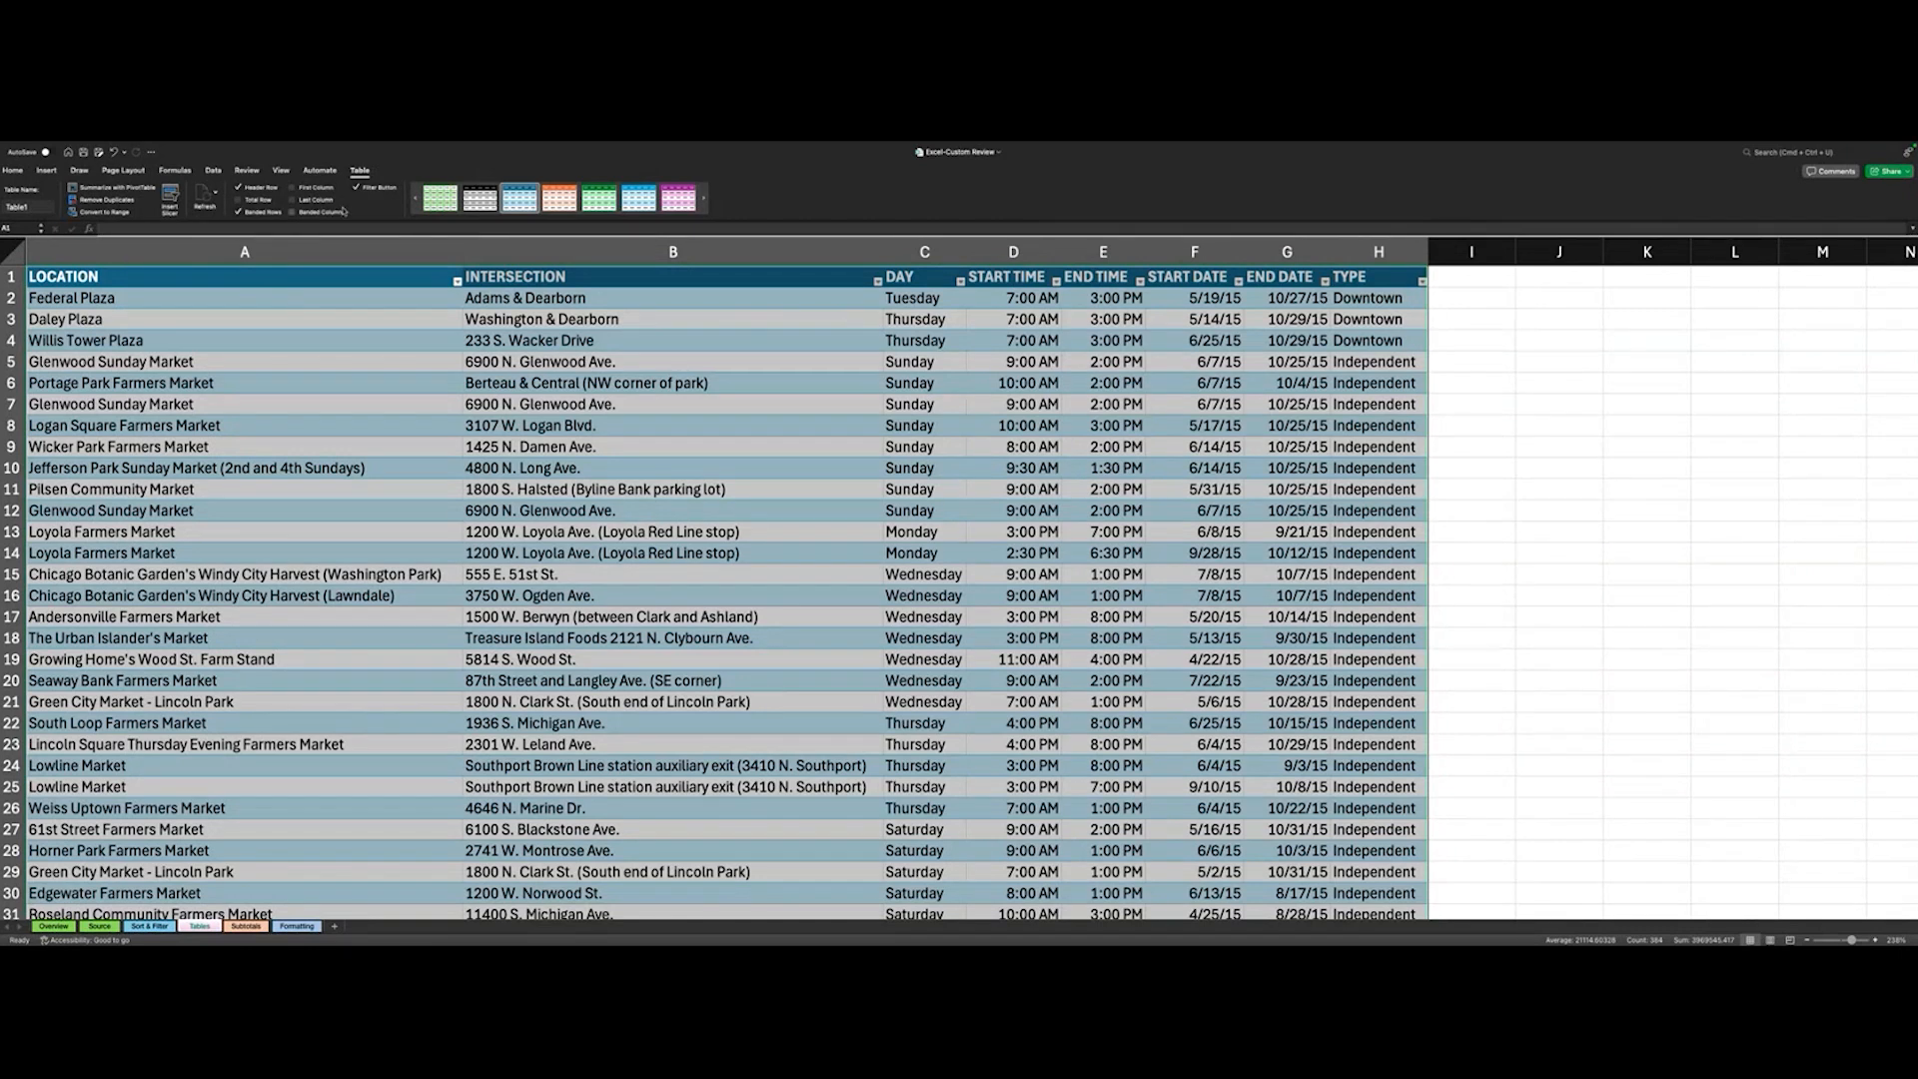
- Turn off the filter buttons in the farmers market table's header row
left_click(457, 282)
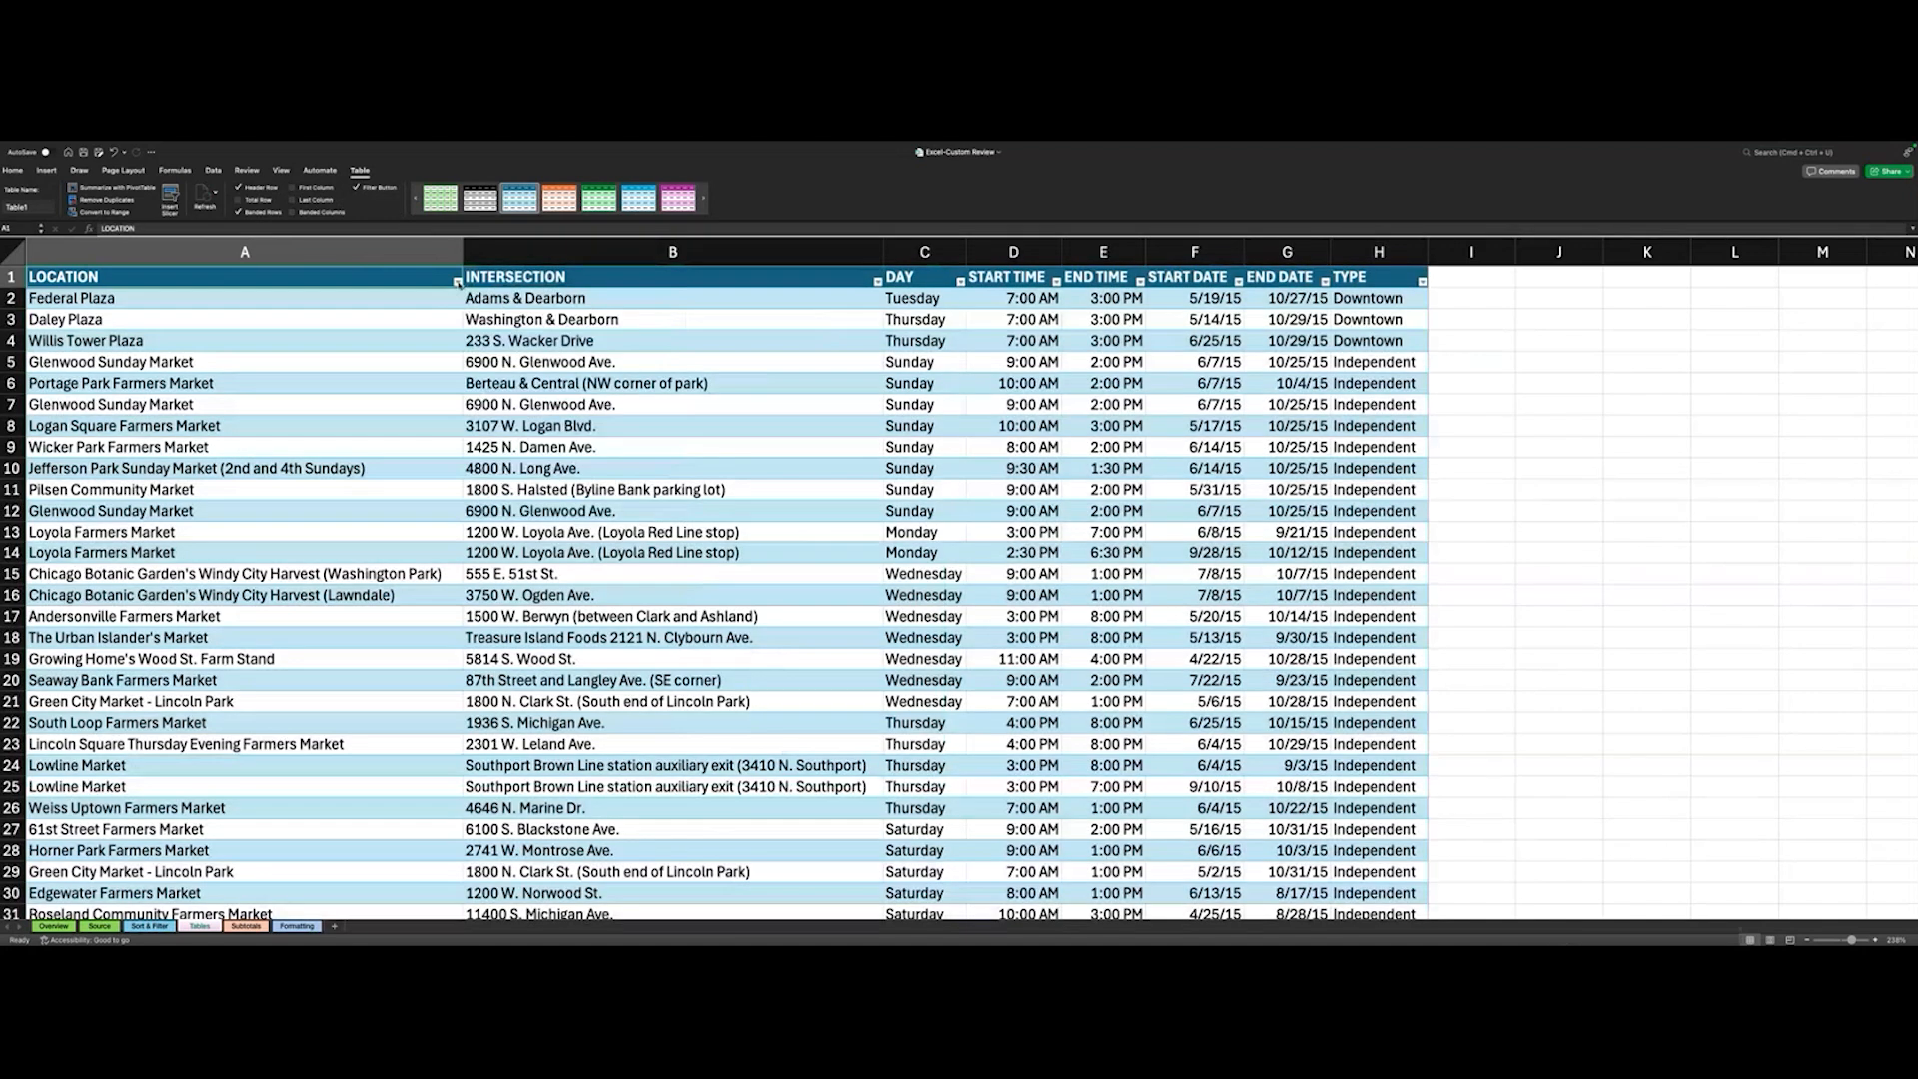
left_click(457, 281)
left_click(449, 280)
left_click(357, 187)
scroll(359, 379, "down", 7)
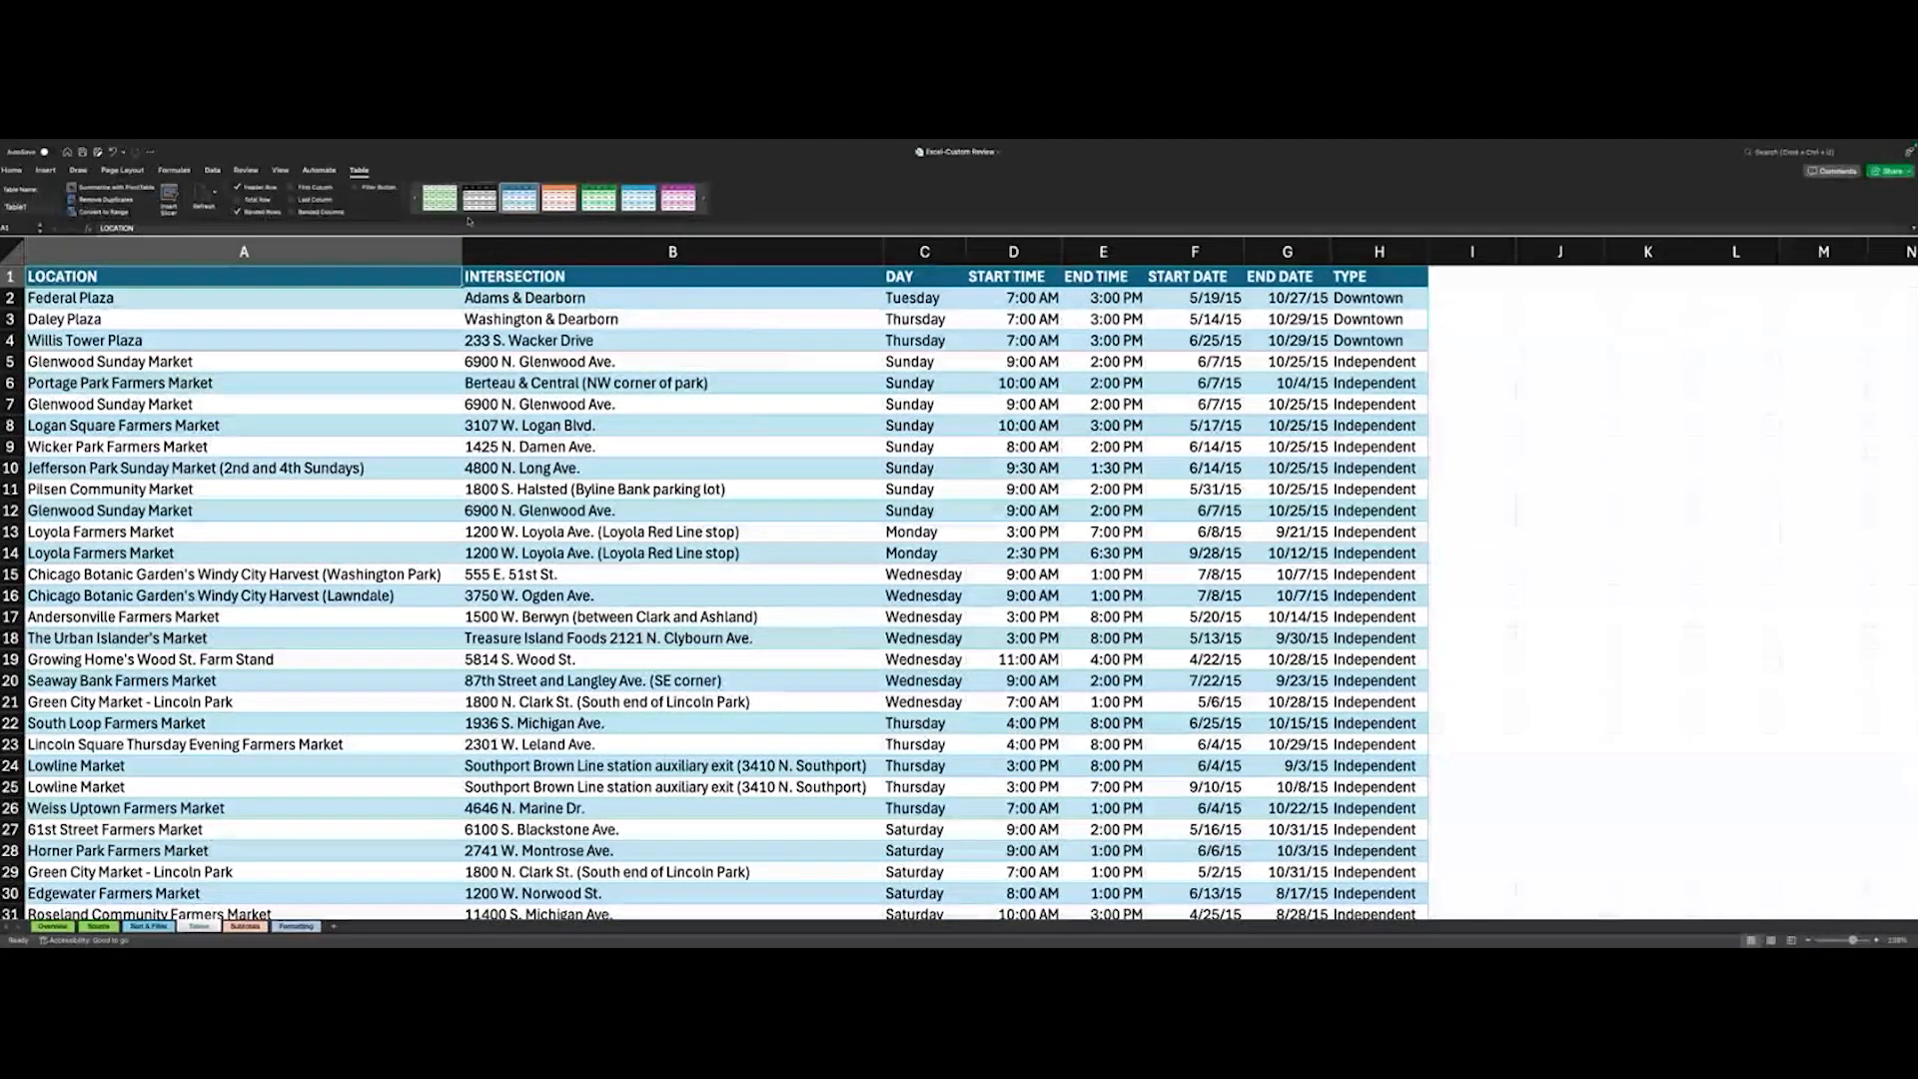
- Try out several styles on the farmers market table, including black, dark, green and plain white ones
left_click(441, 200)
left_click(476, 200)
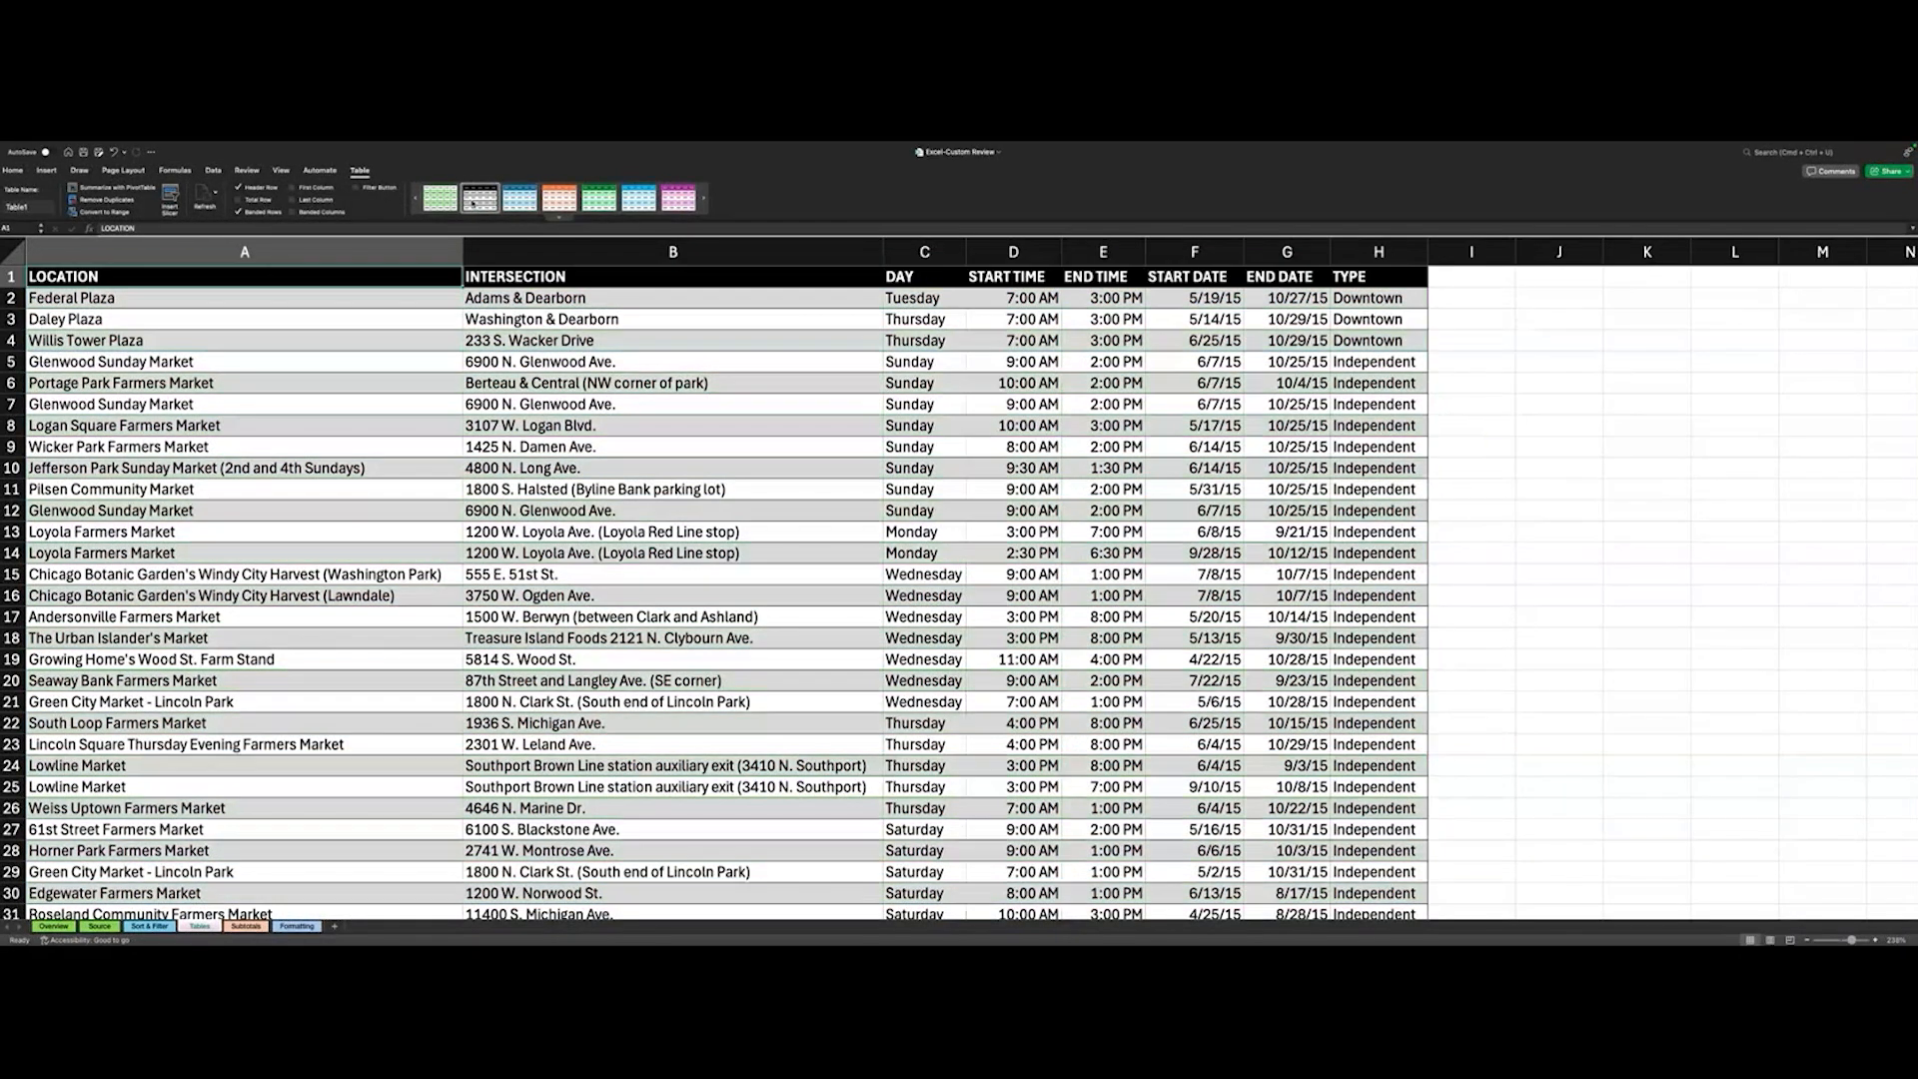
left_click(520, 198)
left_click(558, 216)
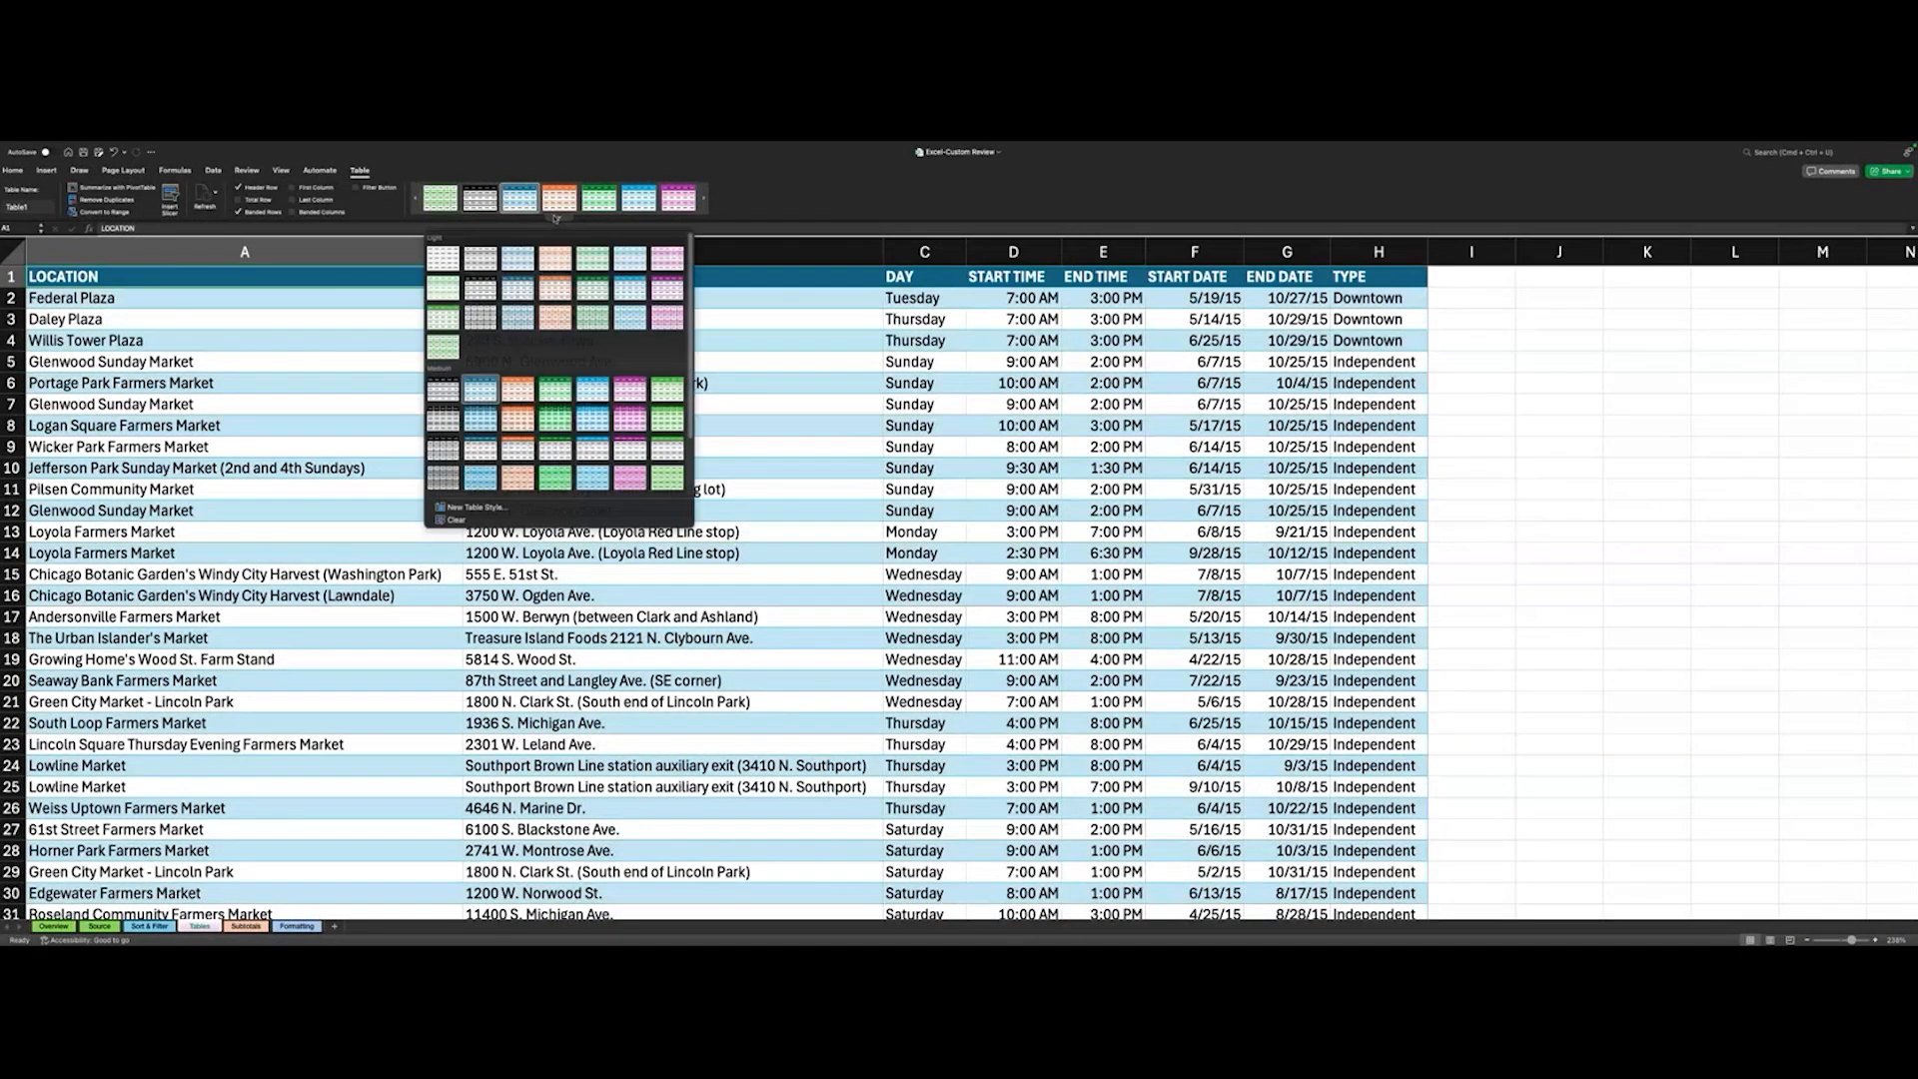
scroll(537, 398, "down", 3)
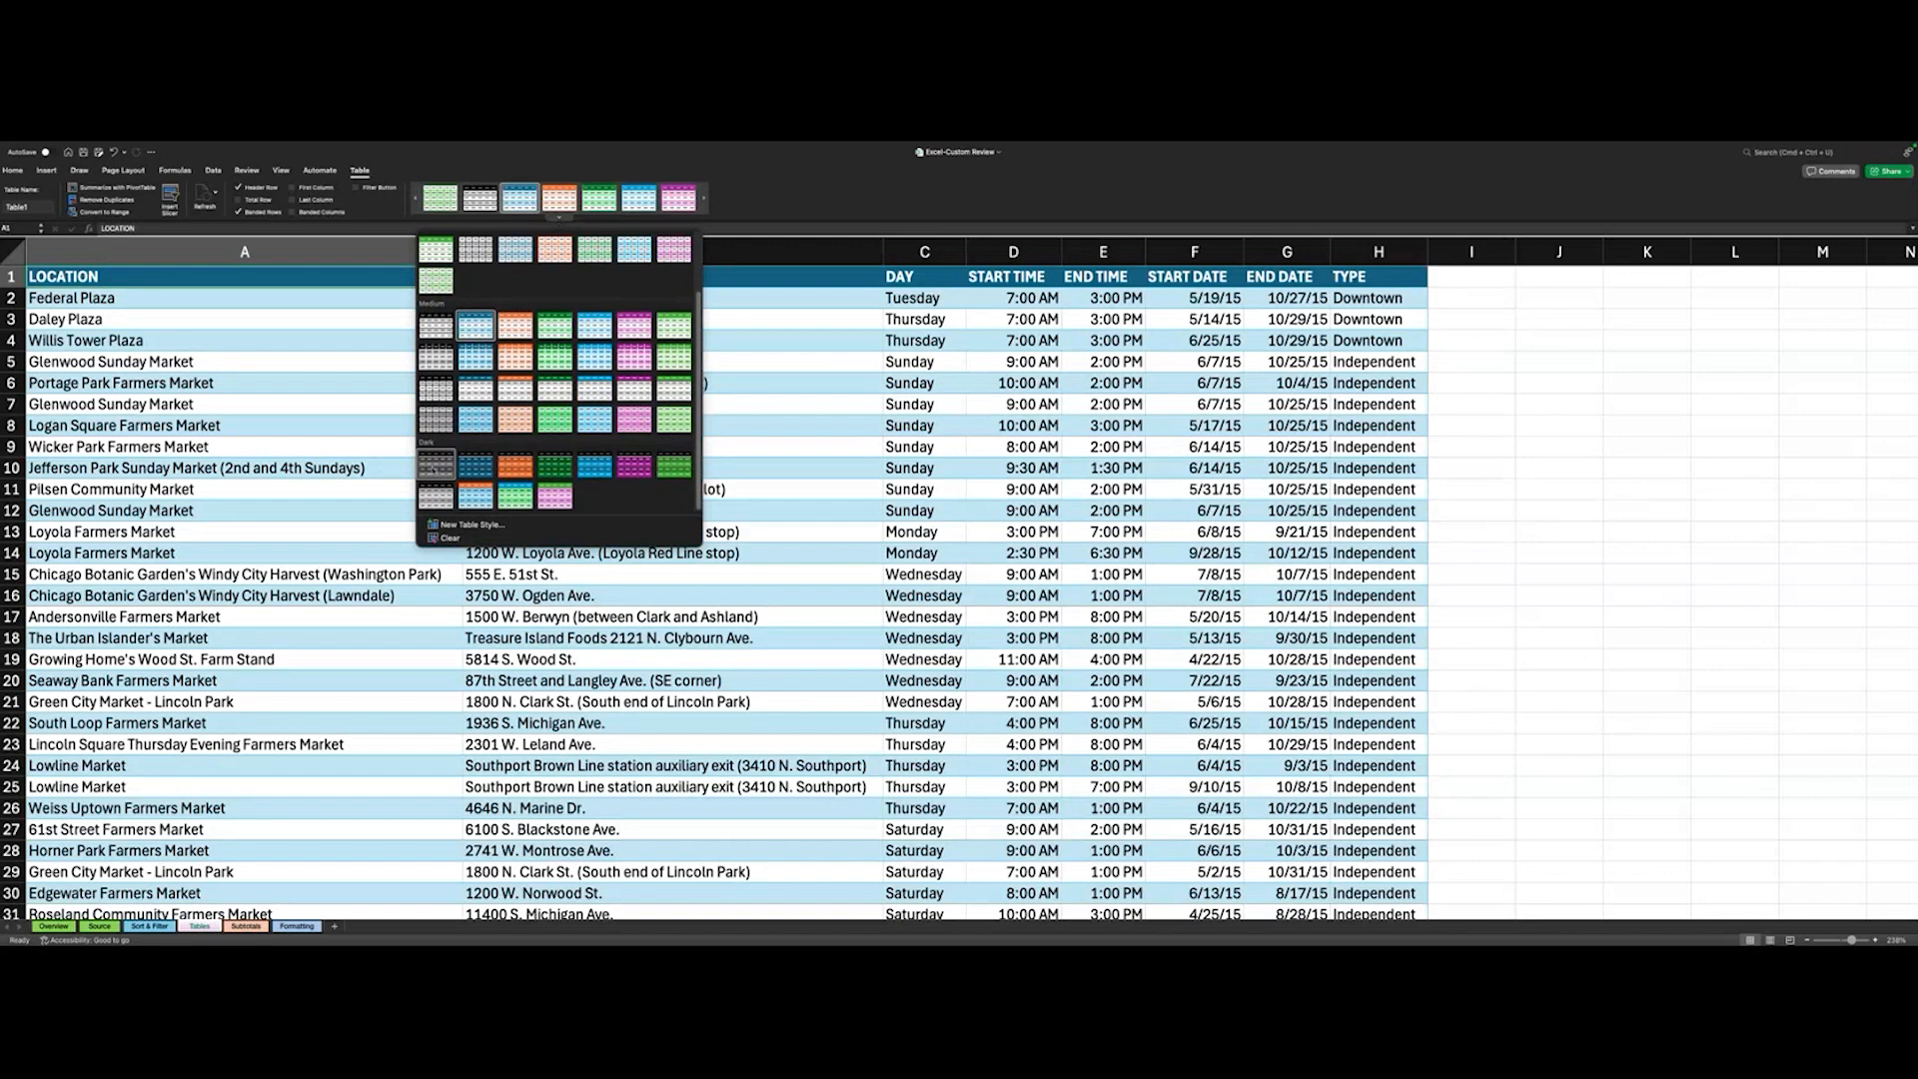
left_click(427, 463)
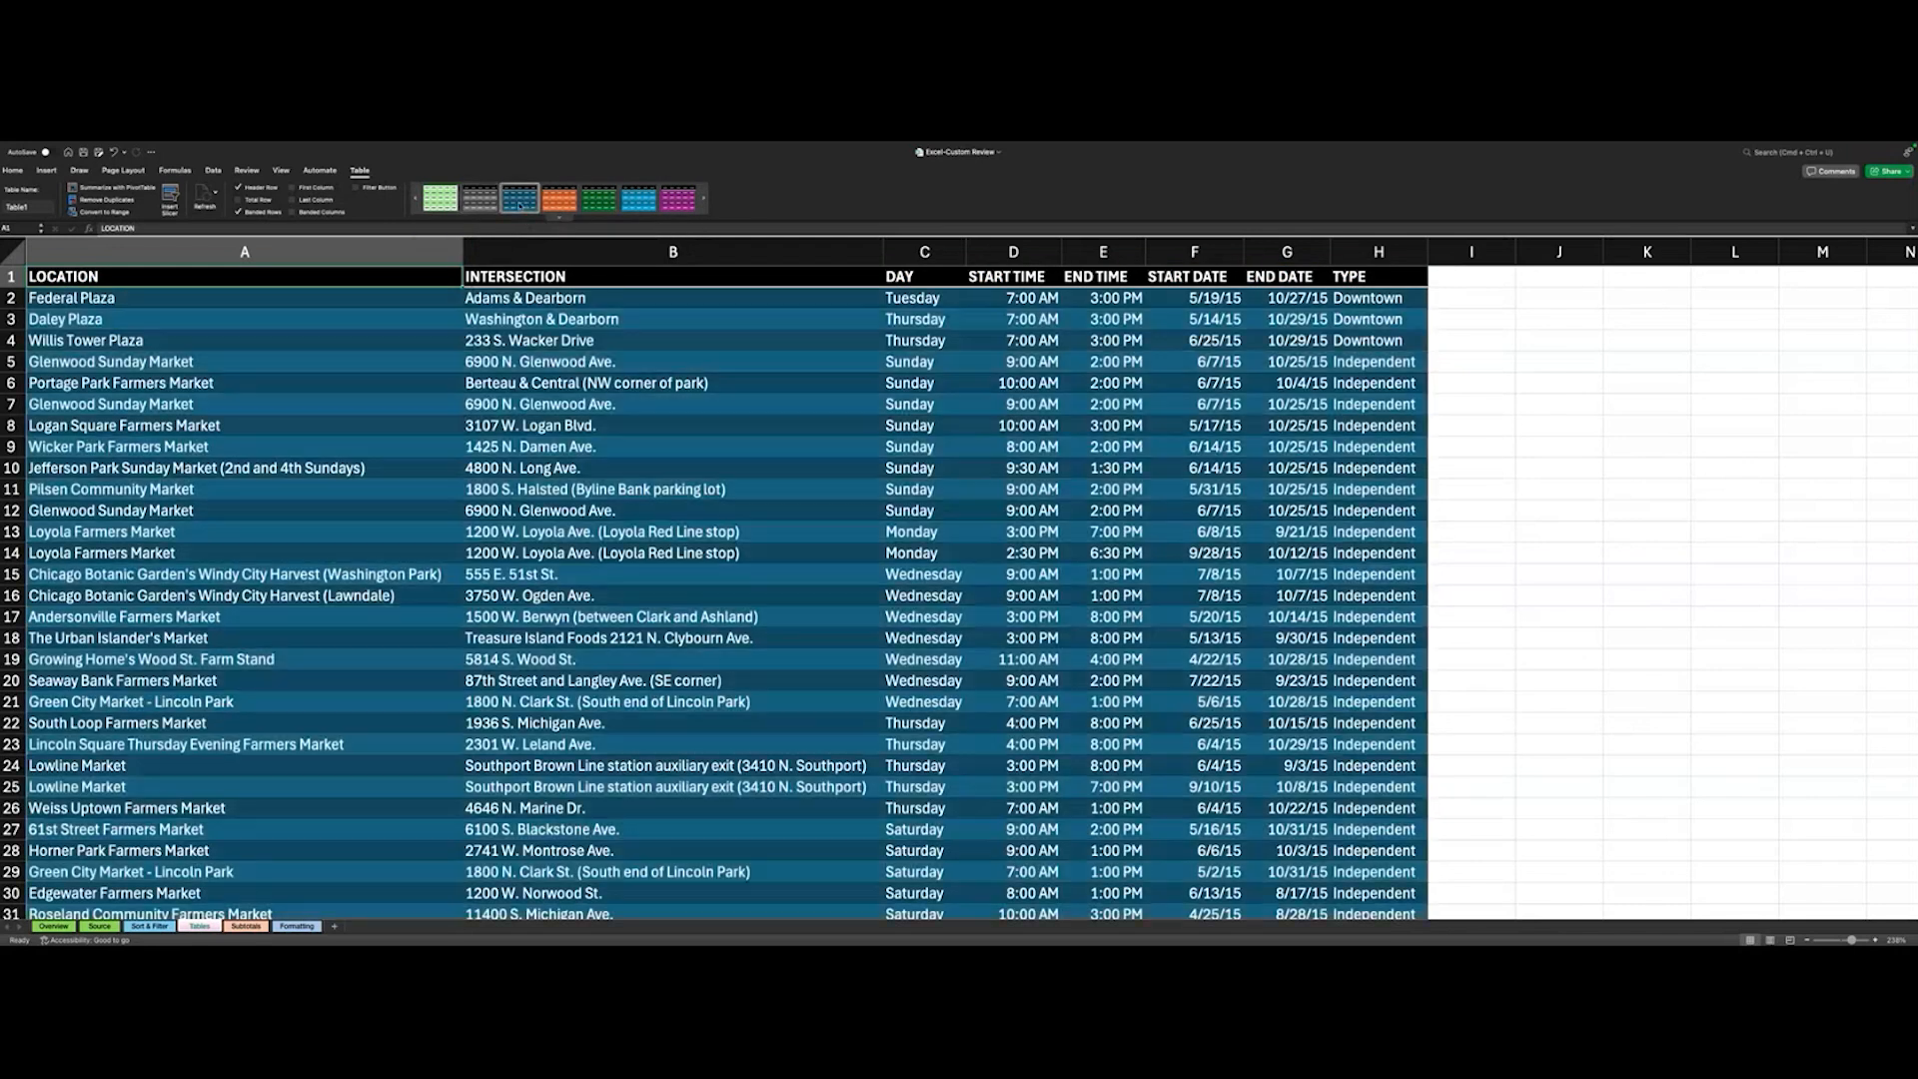
left_click(440, 197)
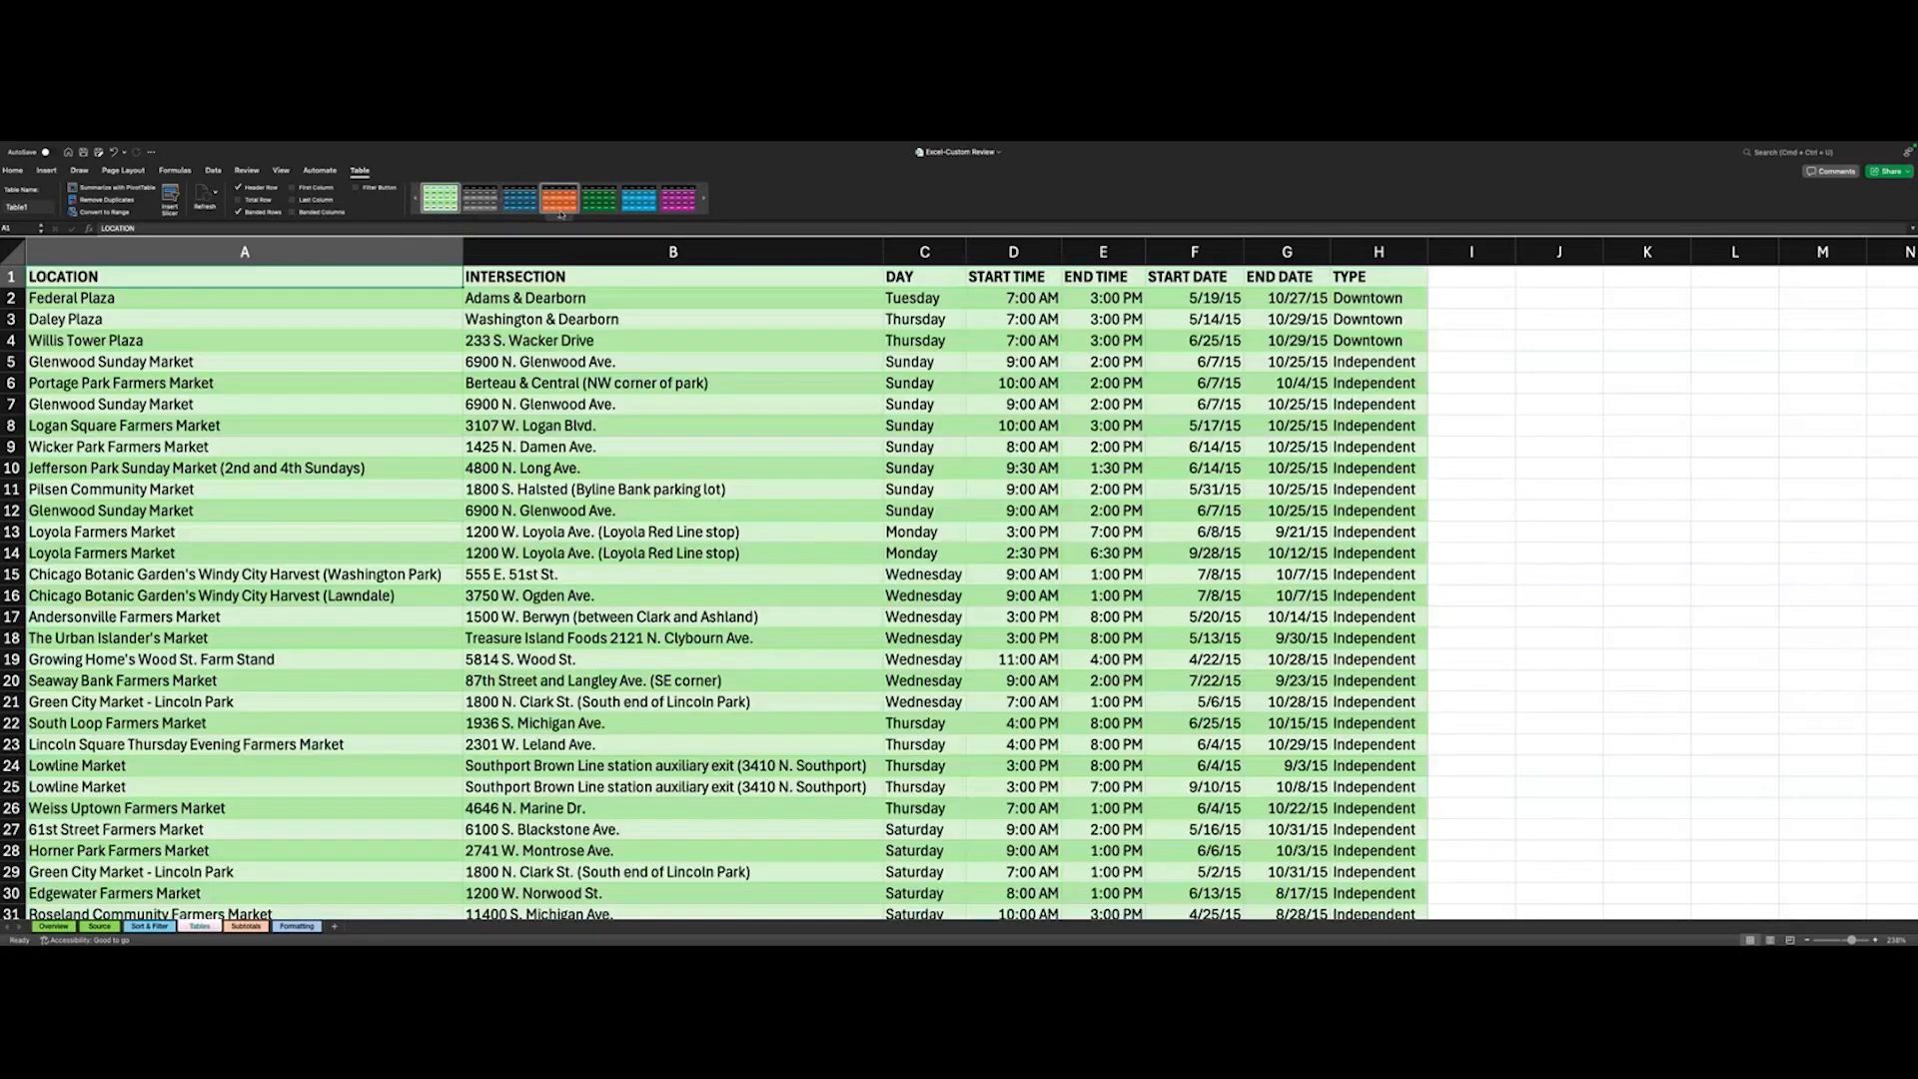
left_click(560, 217)
left_click(434, 262)
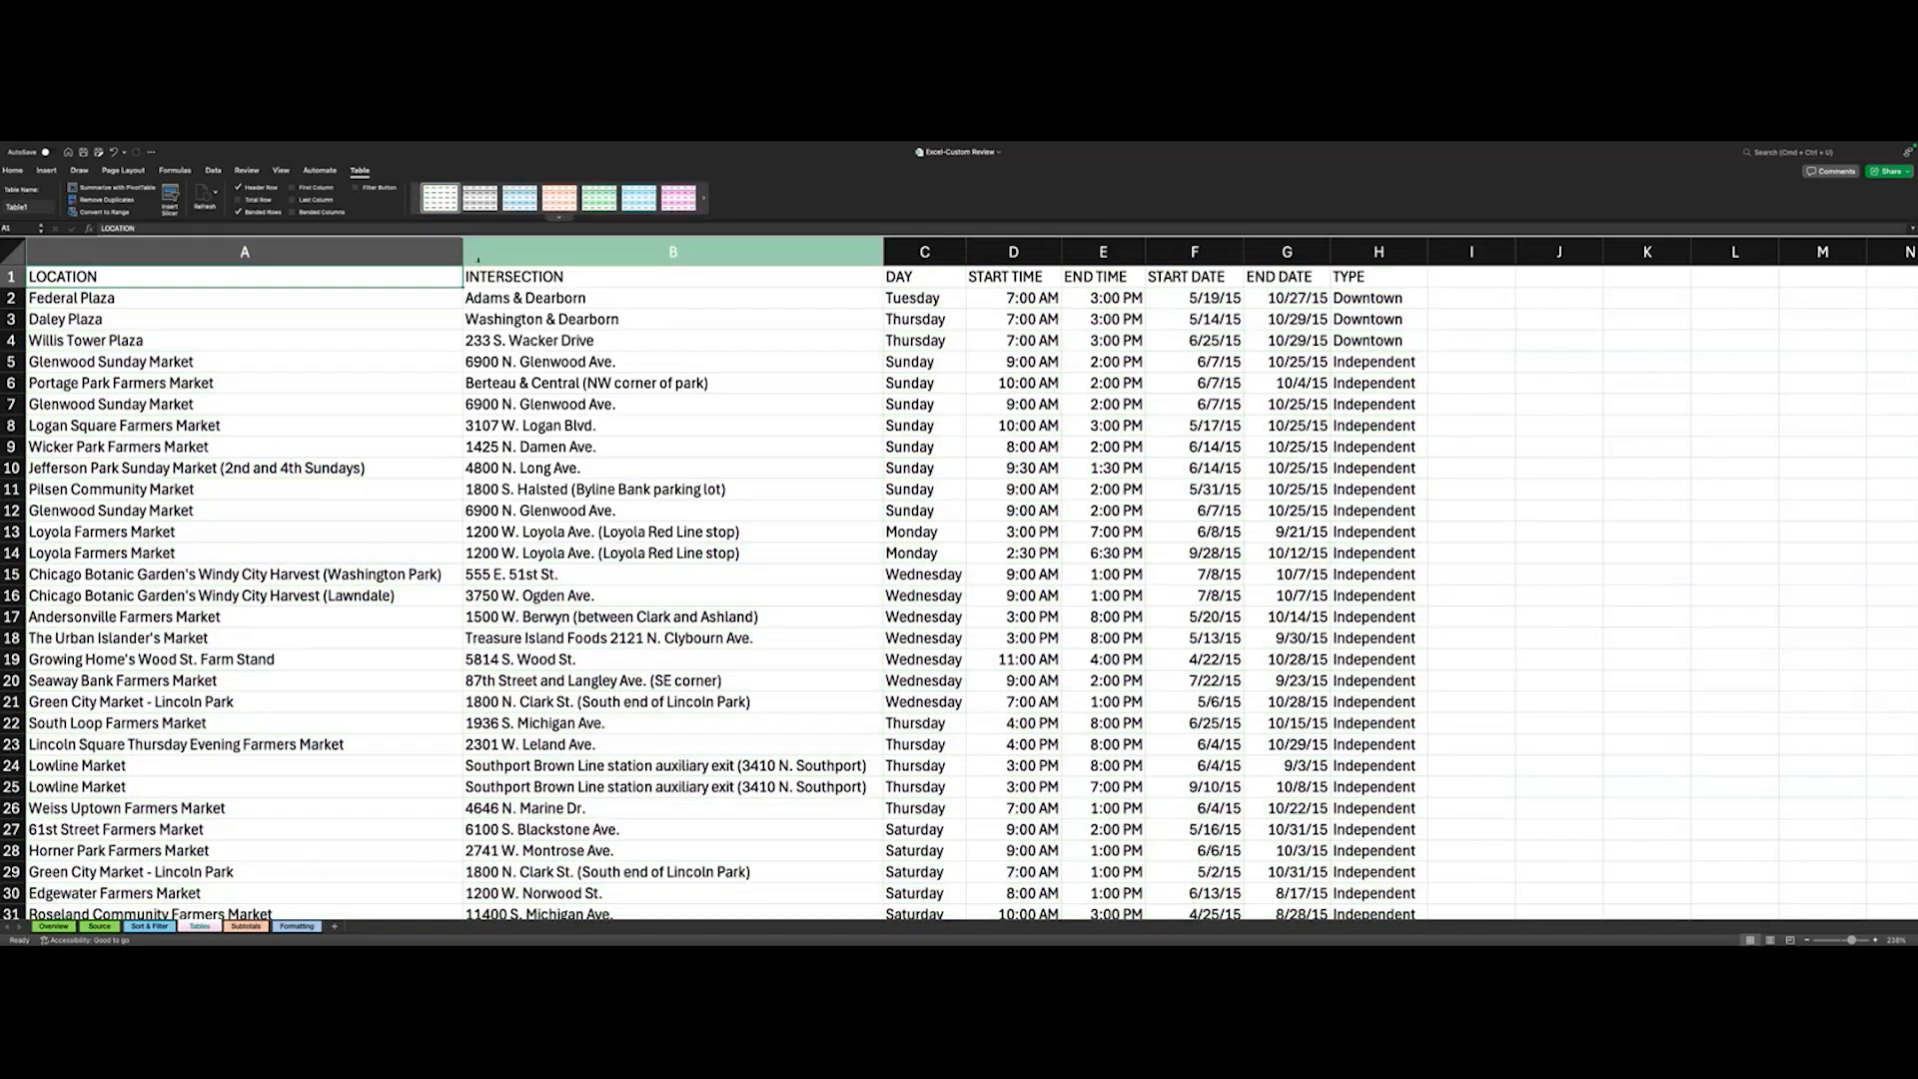
- Apply the light blue banded style from the Light group to the farmers market table
left_click(560, 218)
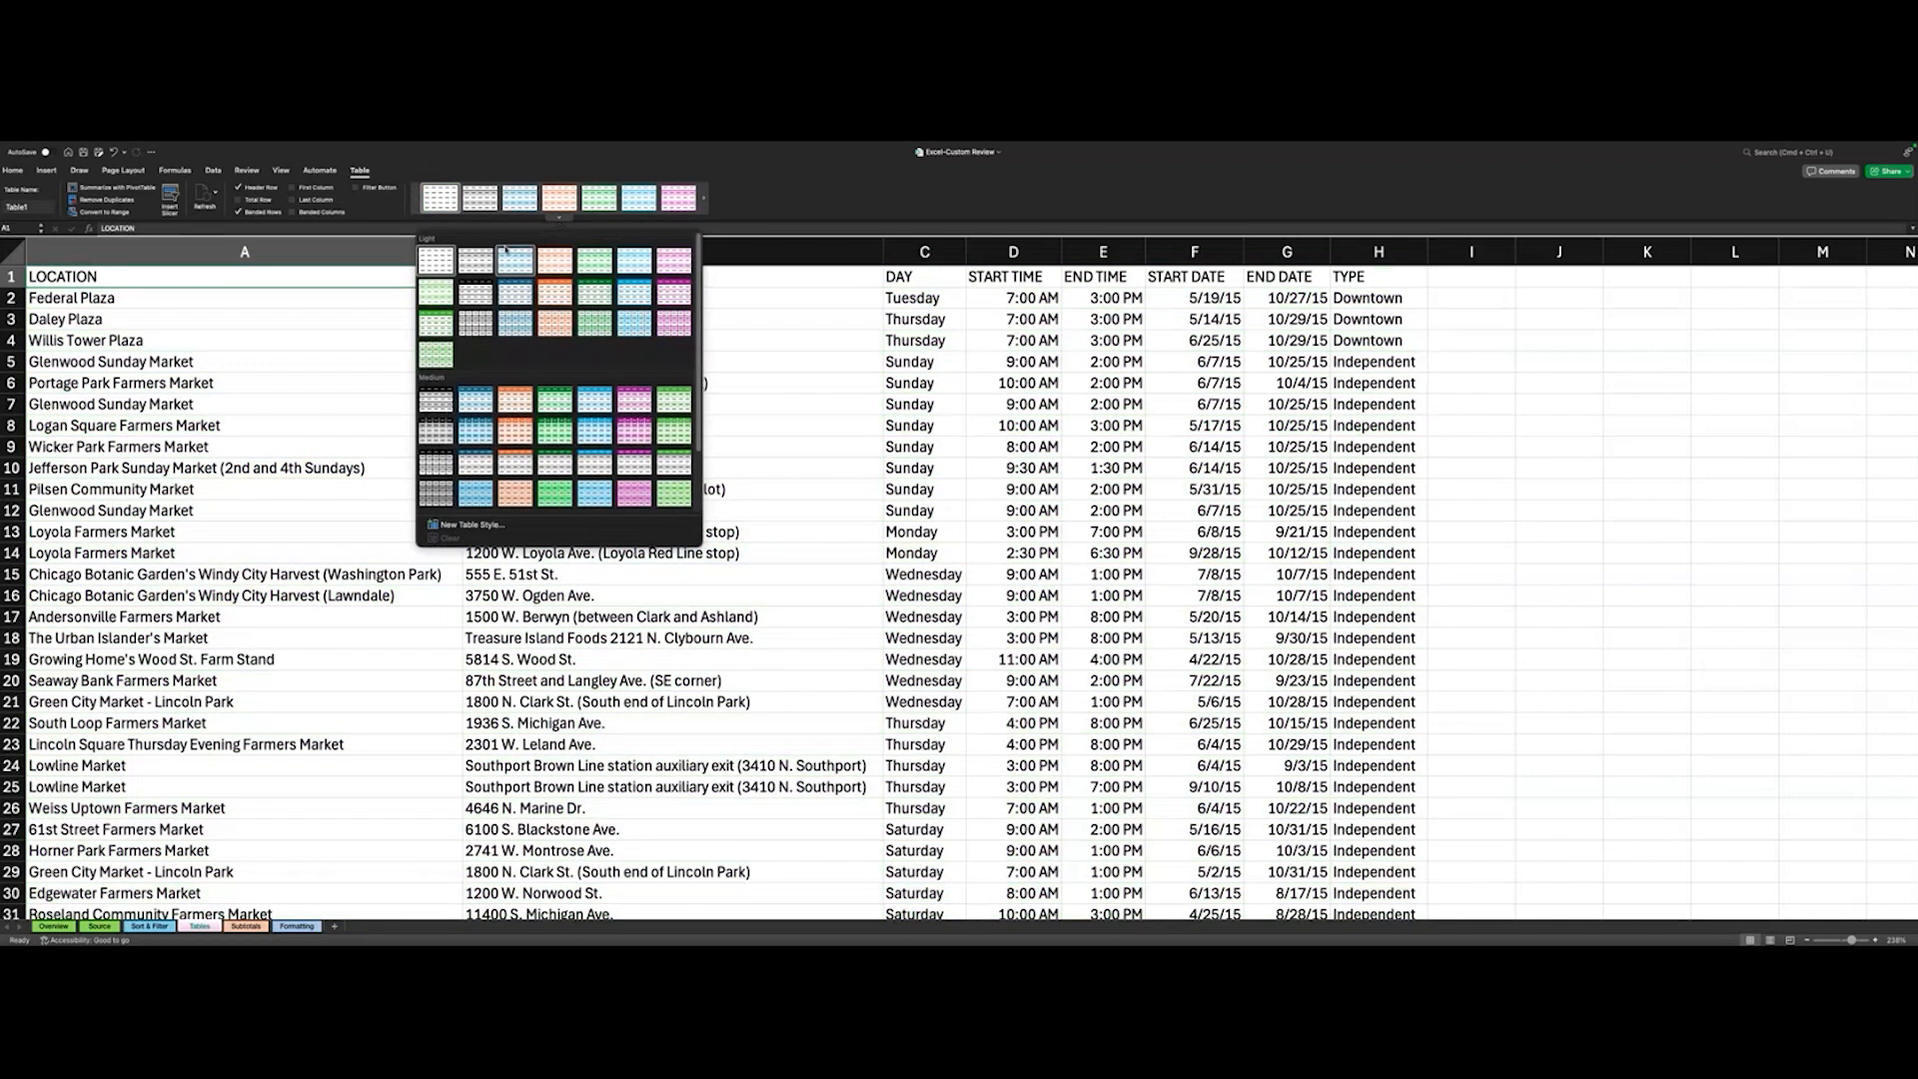
left_click(516, 260)
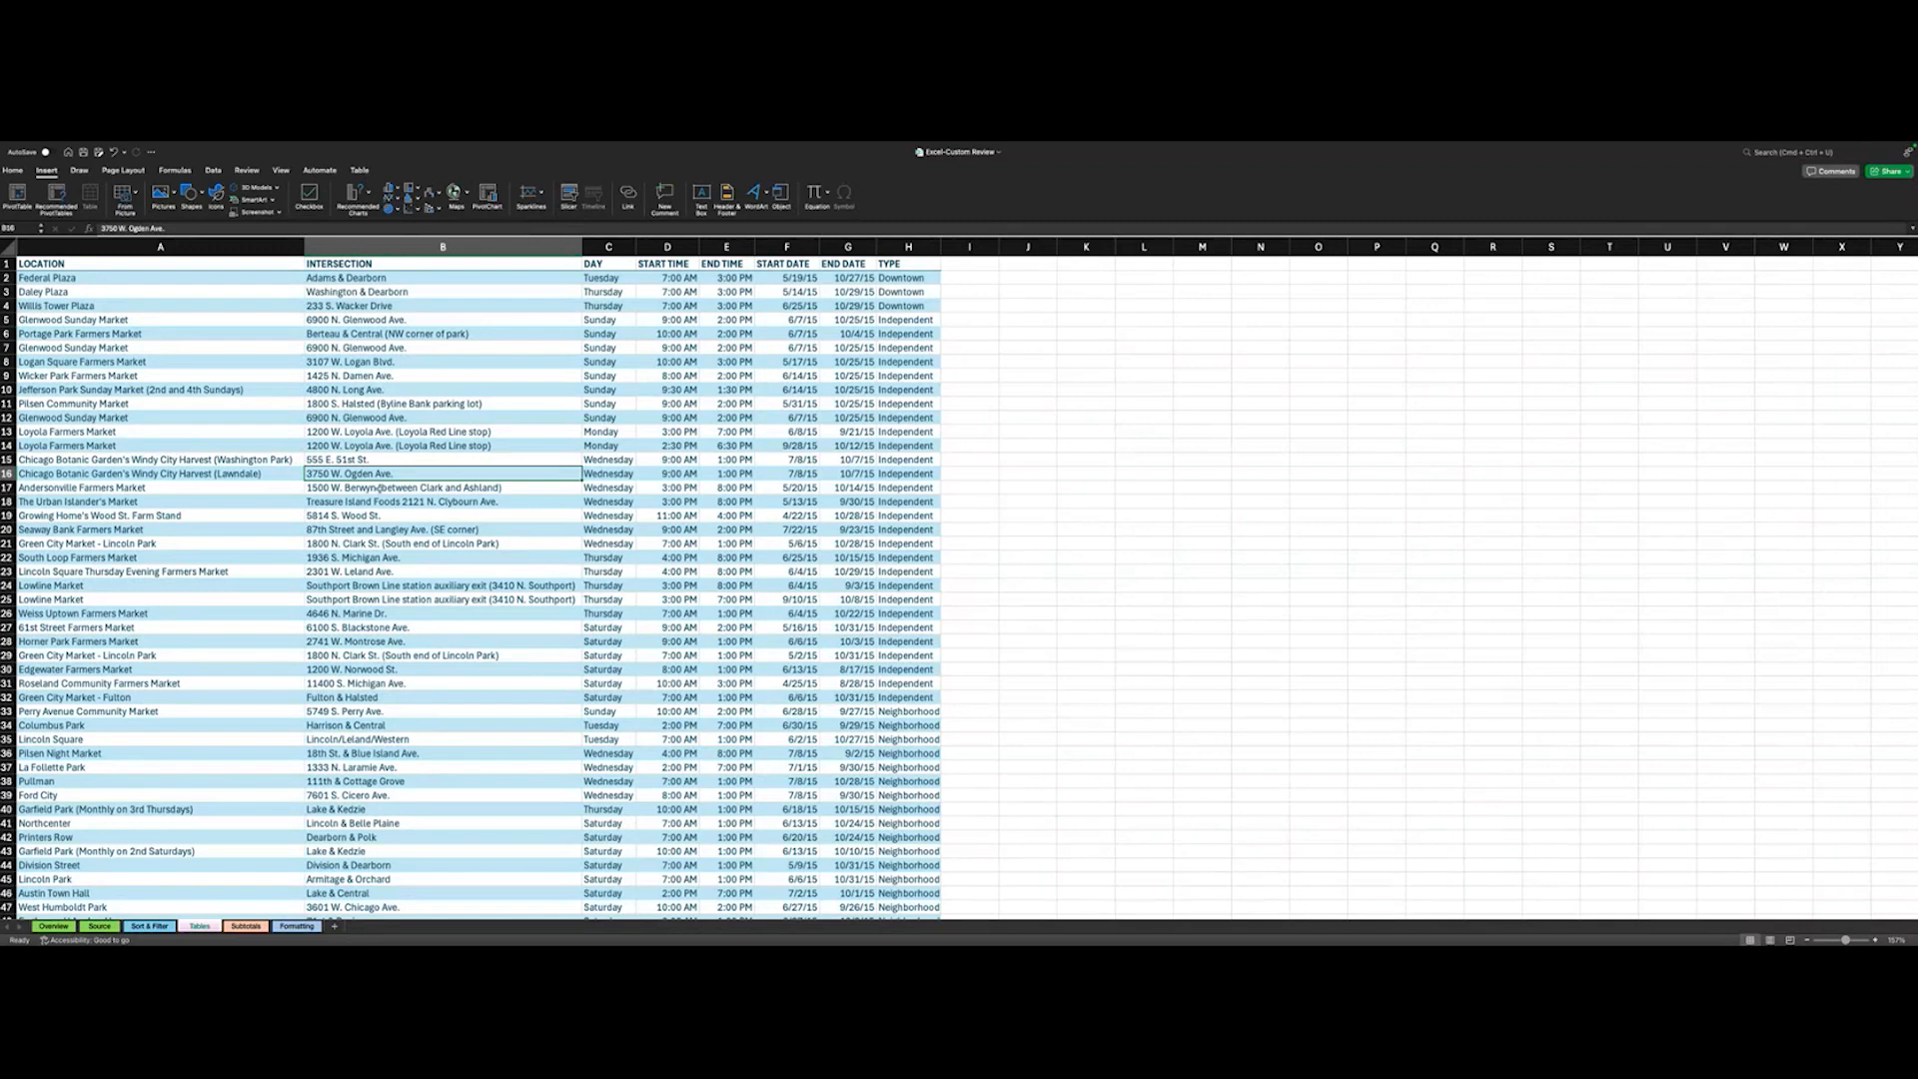
- Remove duplicate rows from the farmers market table, comparing all columns and treating the first row as headers
left_click(362, 171)
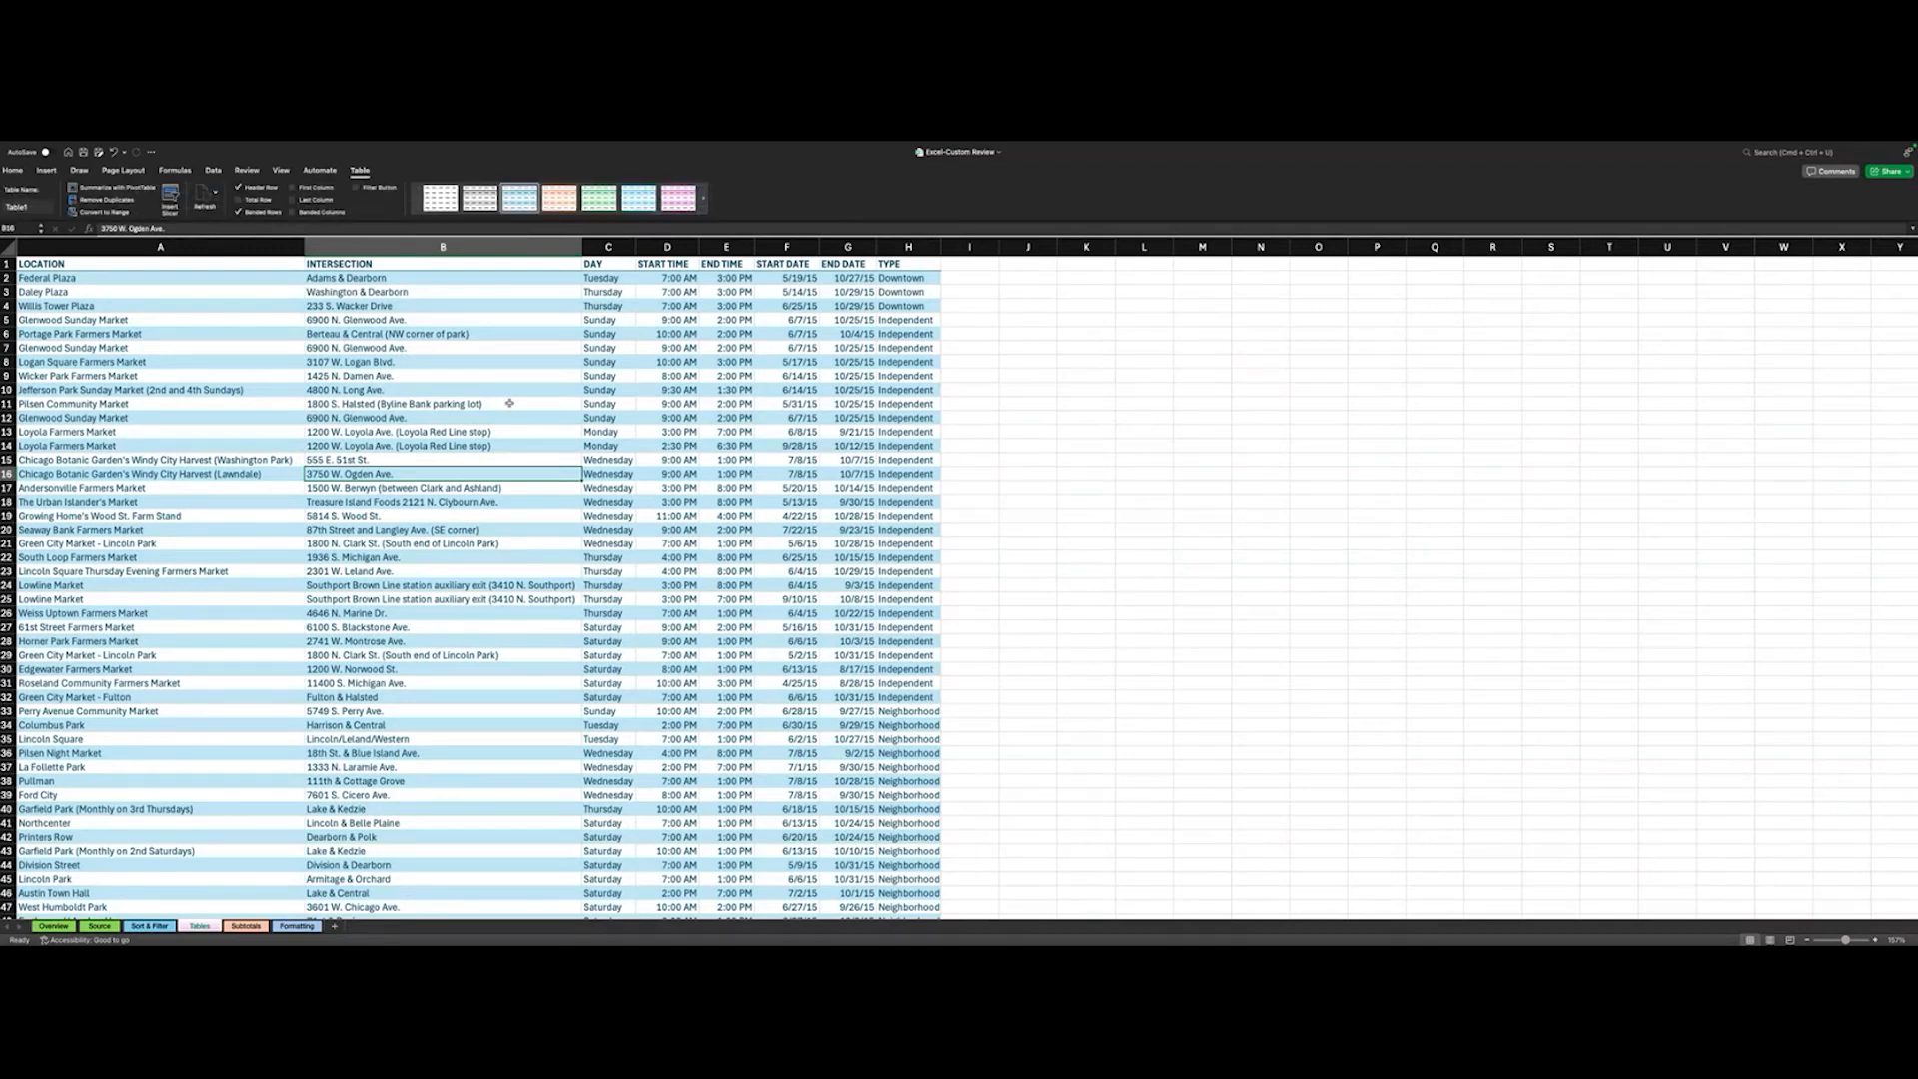
scroll(451, 497, "down", 1)
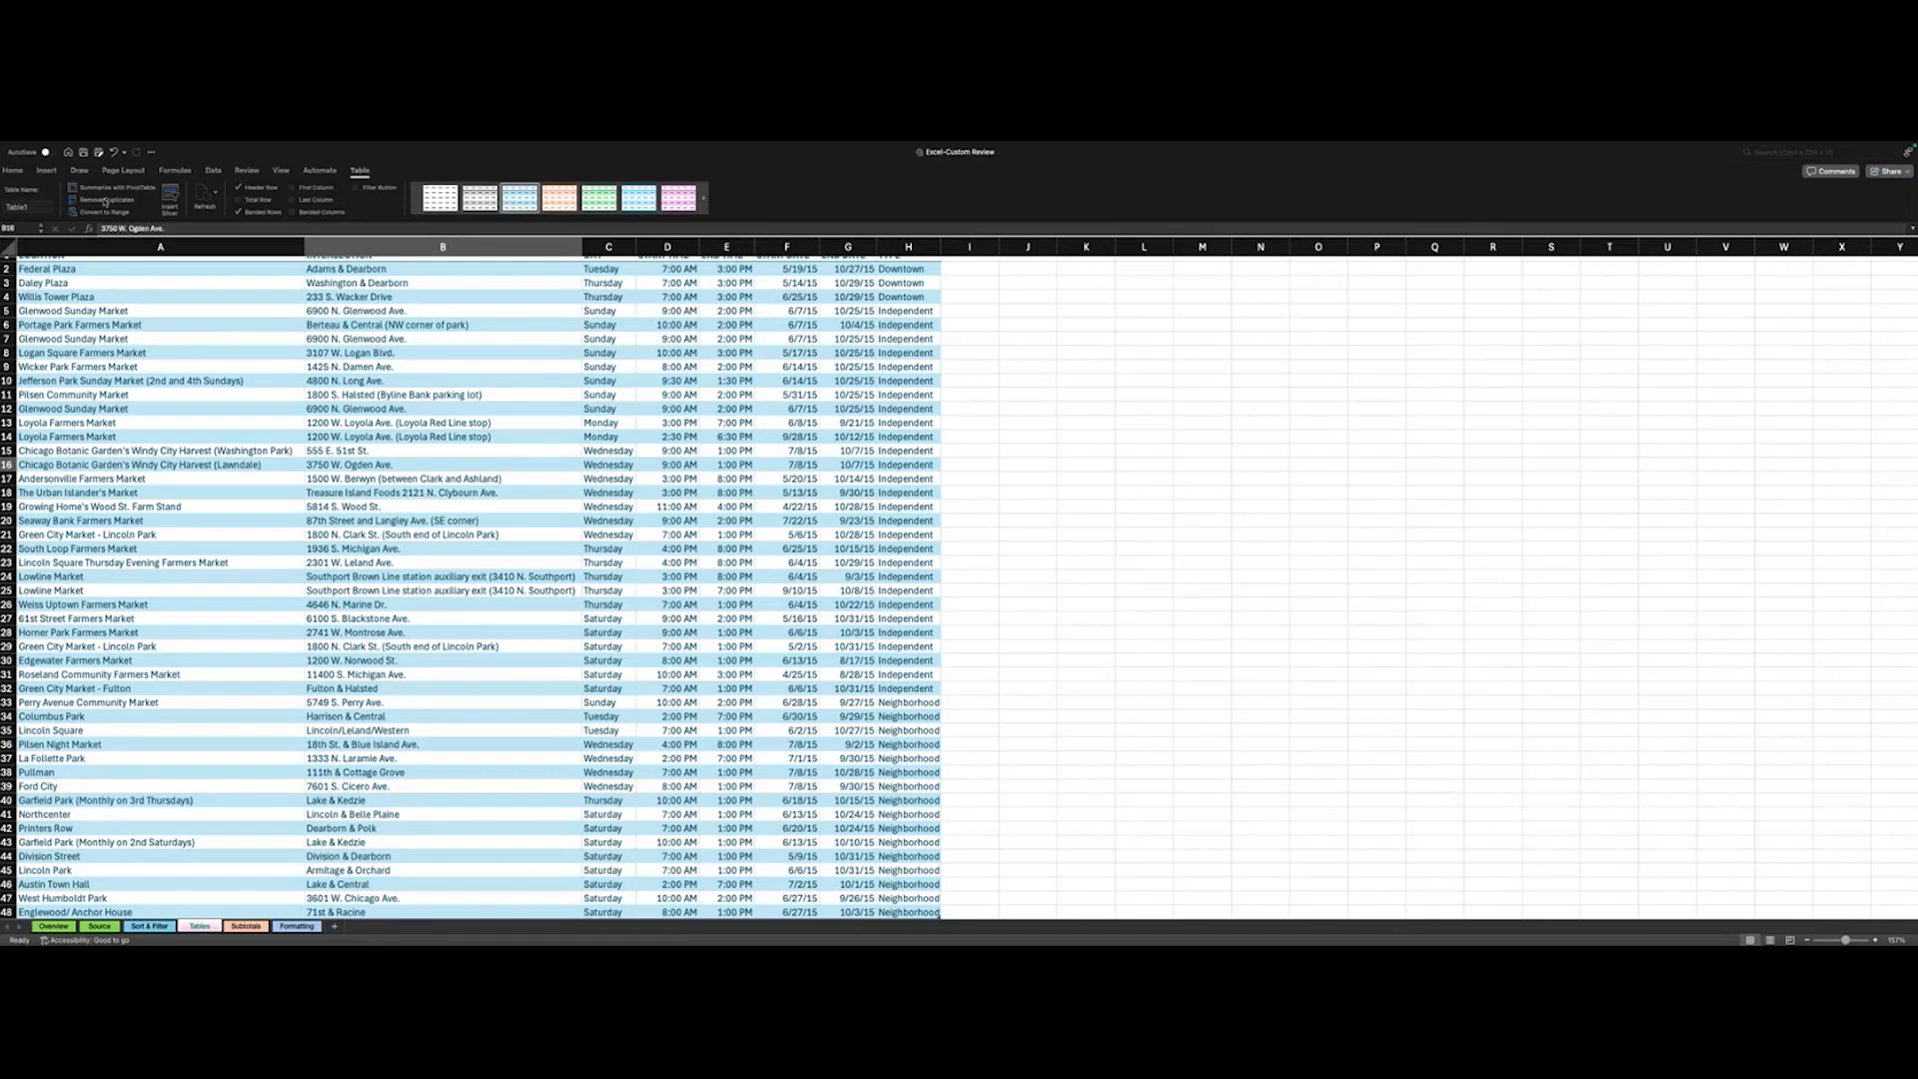
scroll(272, 375, "up", 1)
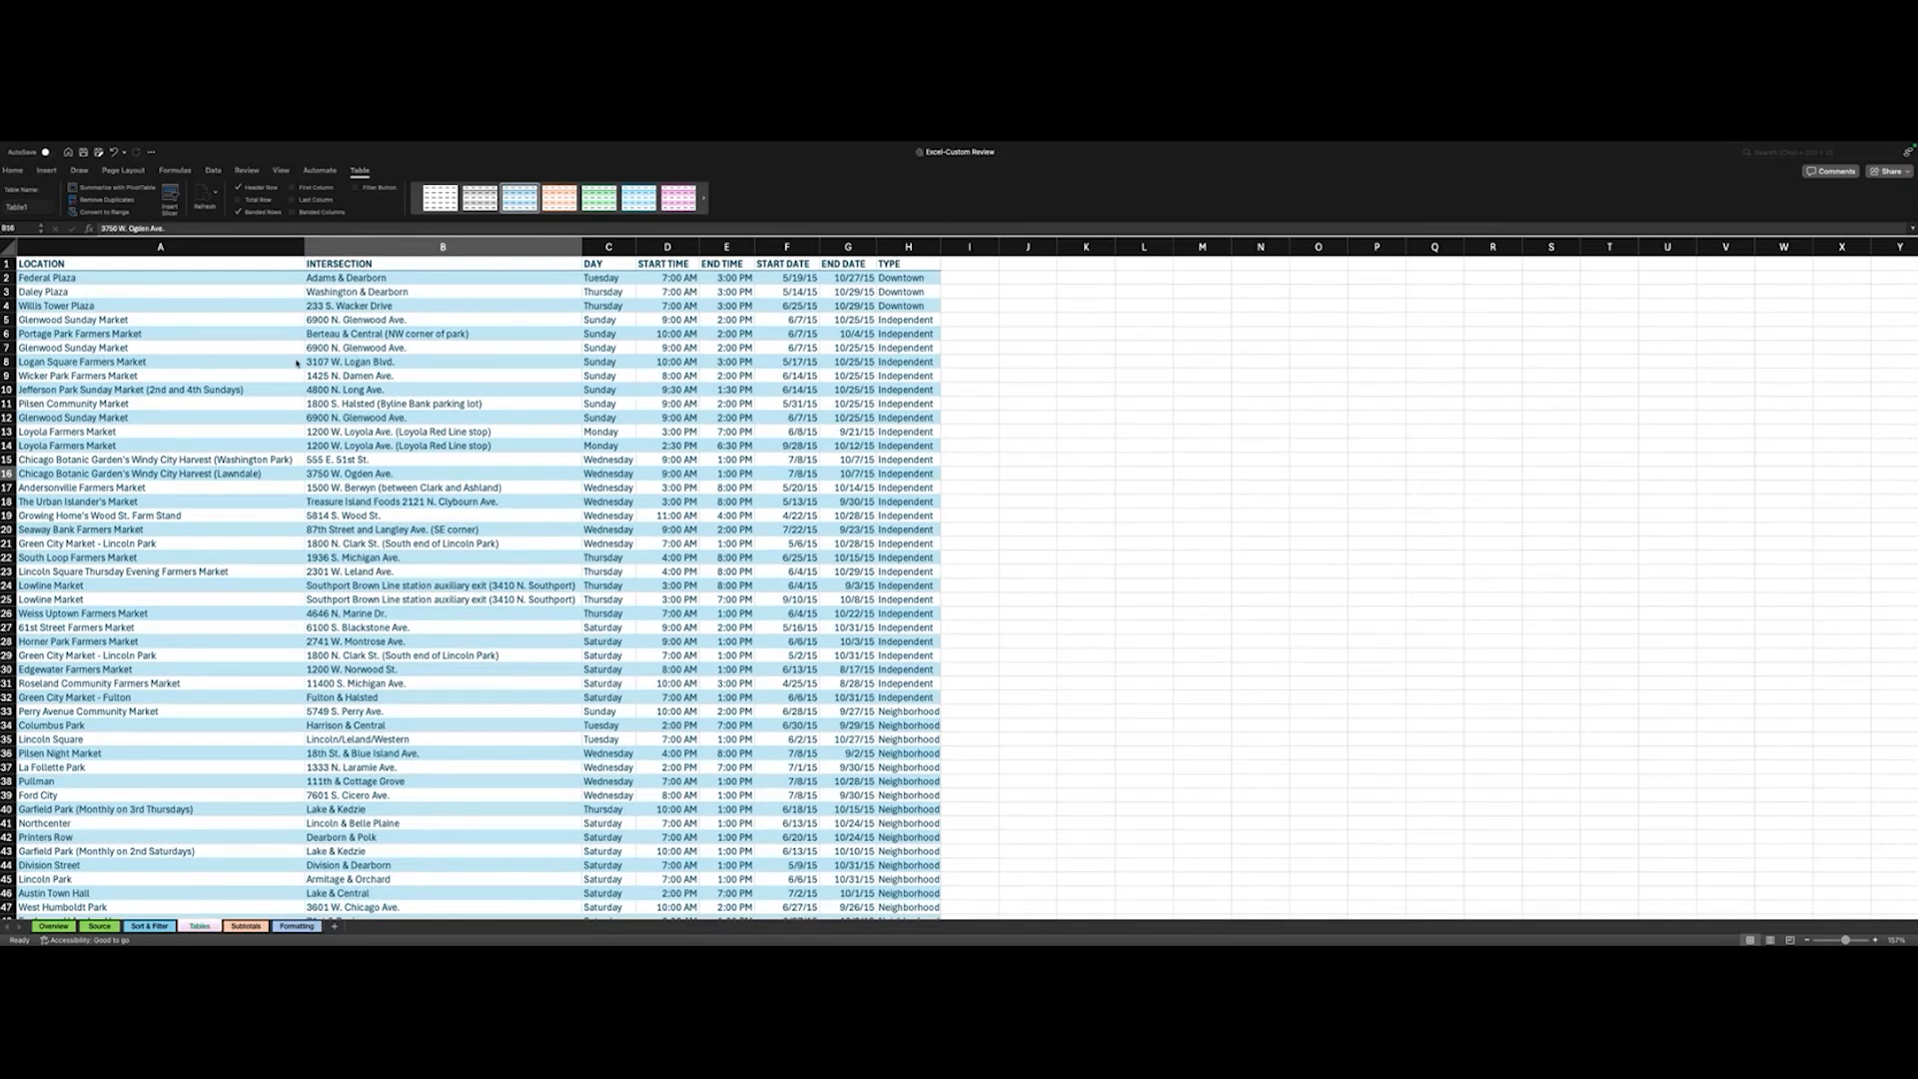
left_click(153, 209)
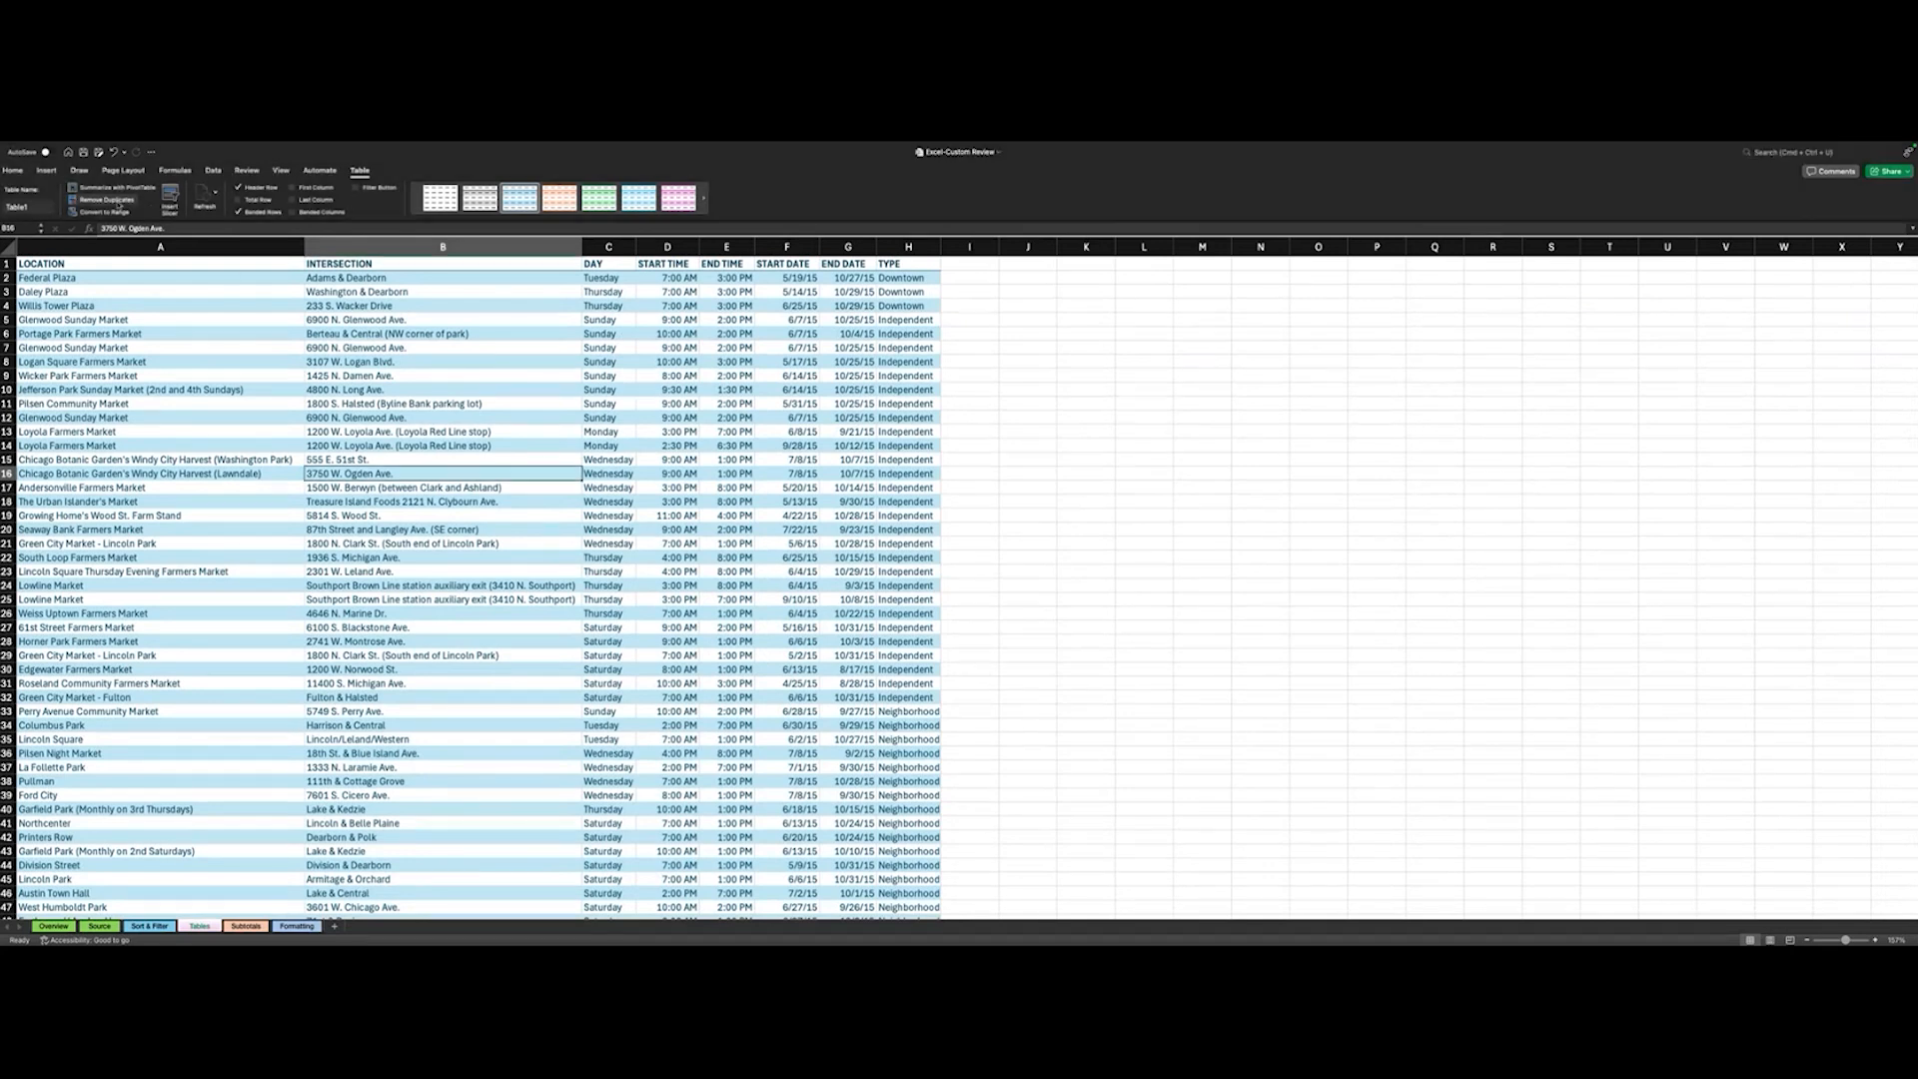
left_click(110, 200)
scroll(1067, 364, "down", 1)
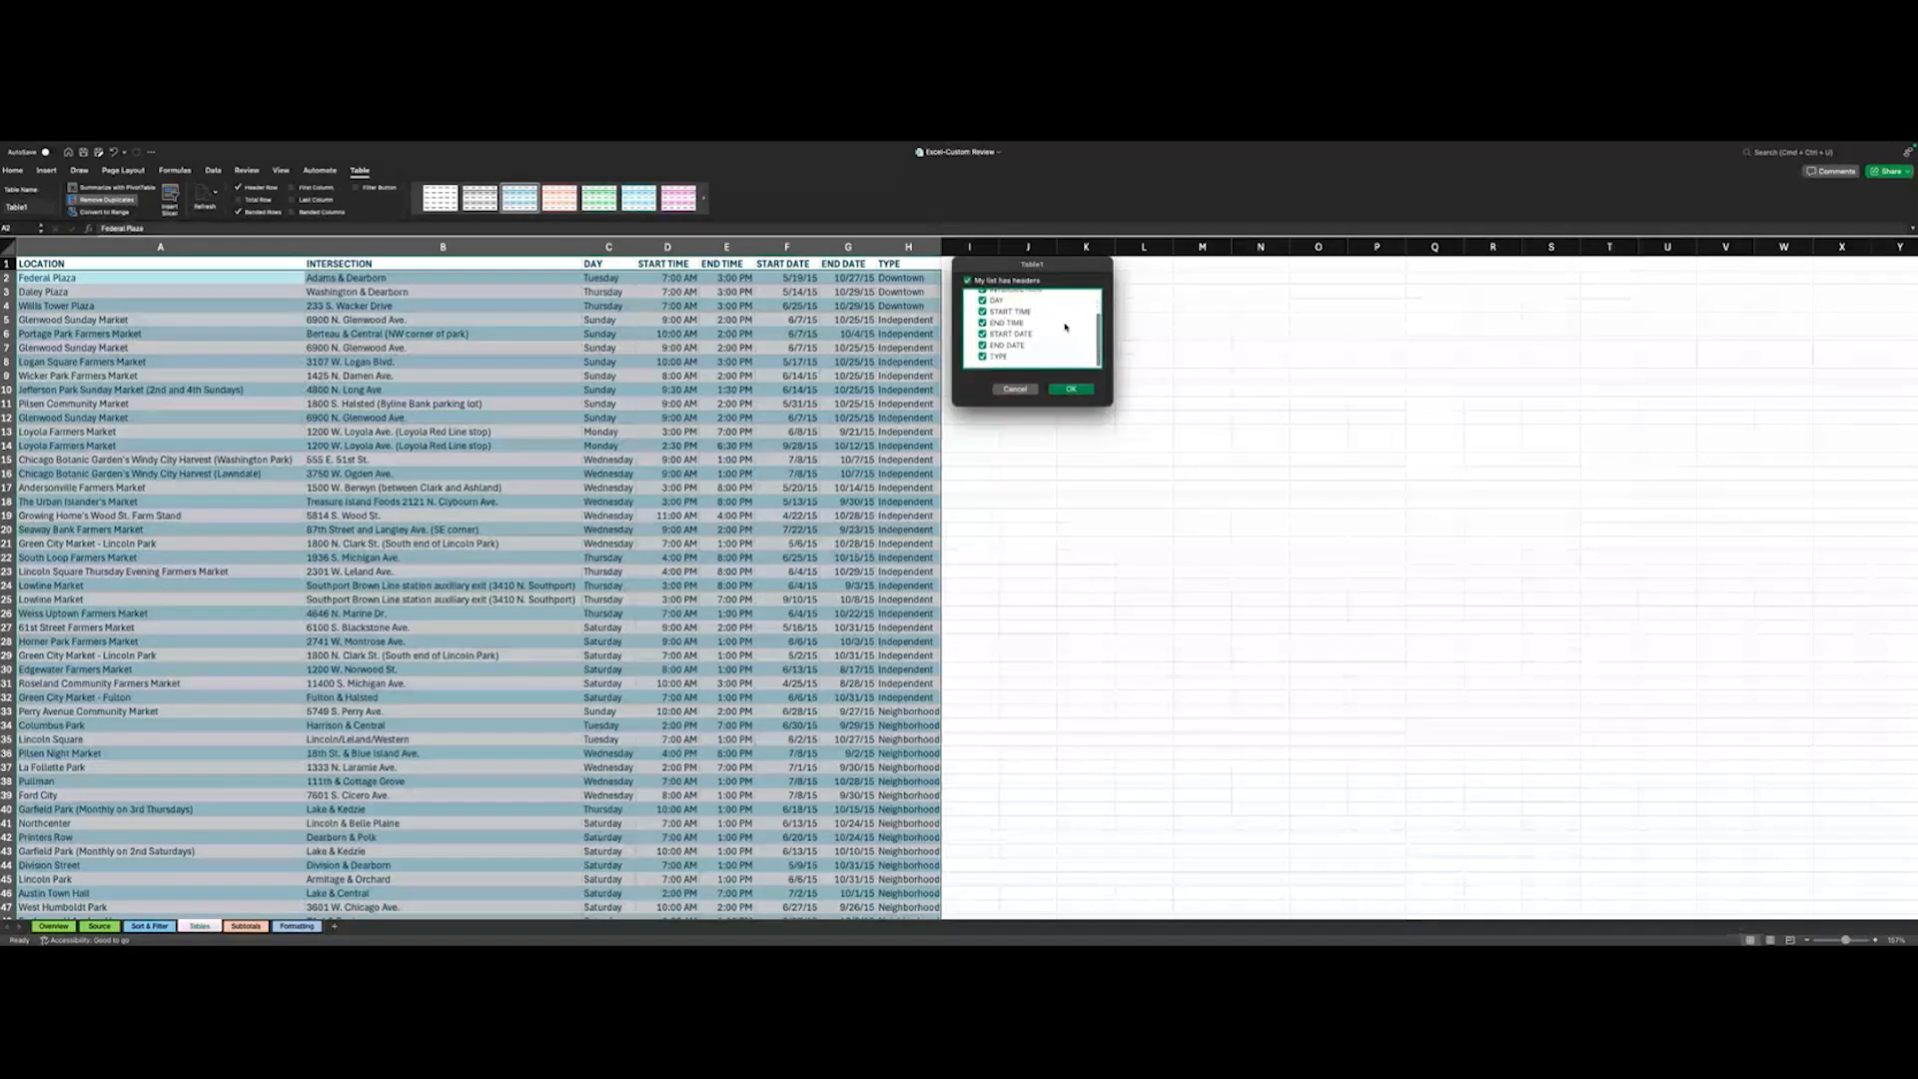
left_click(1070, 389)
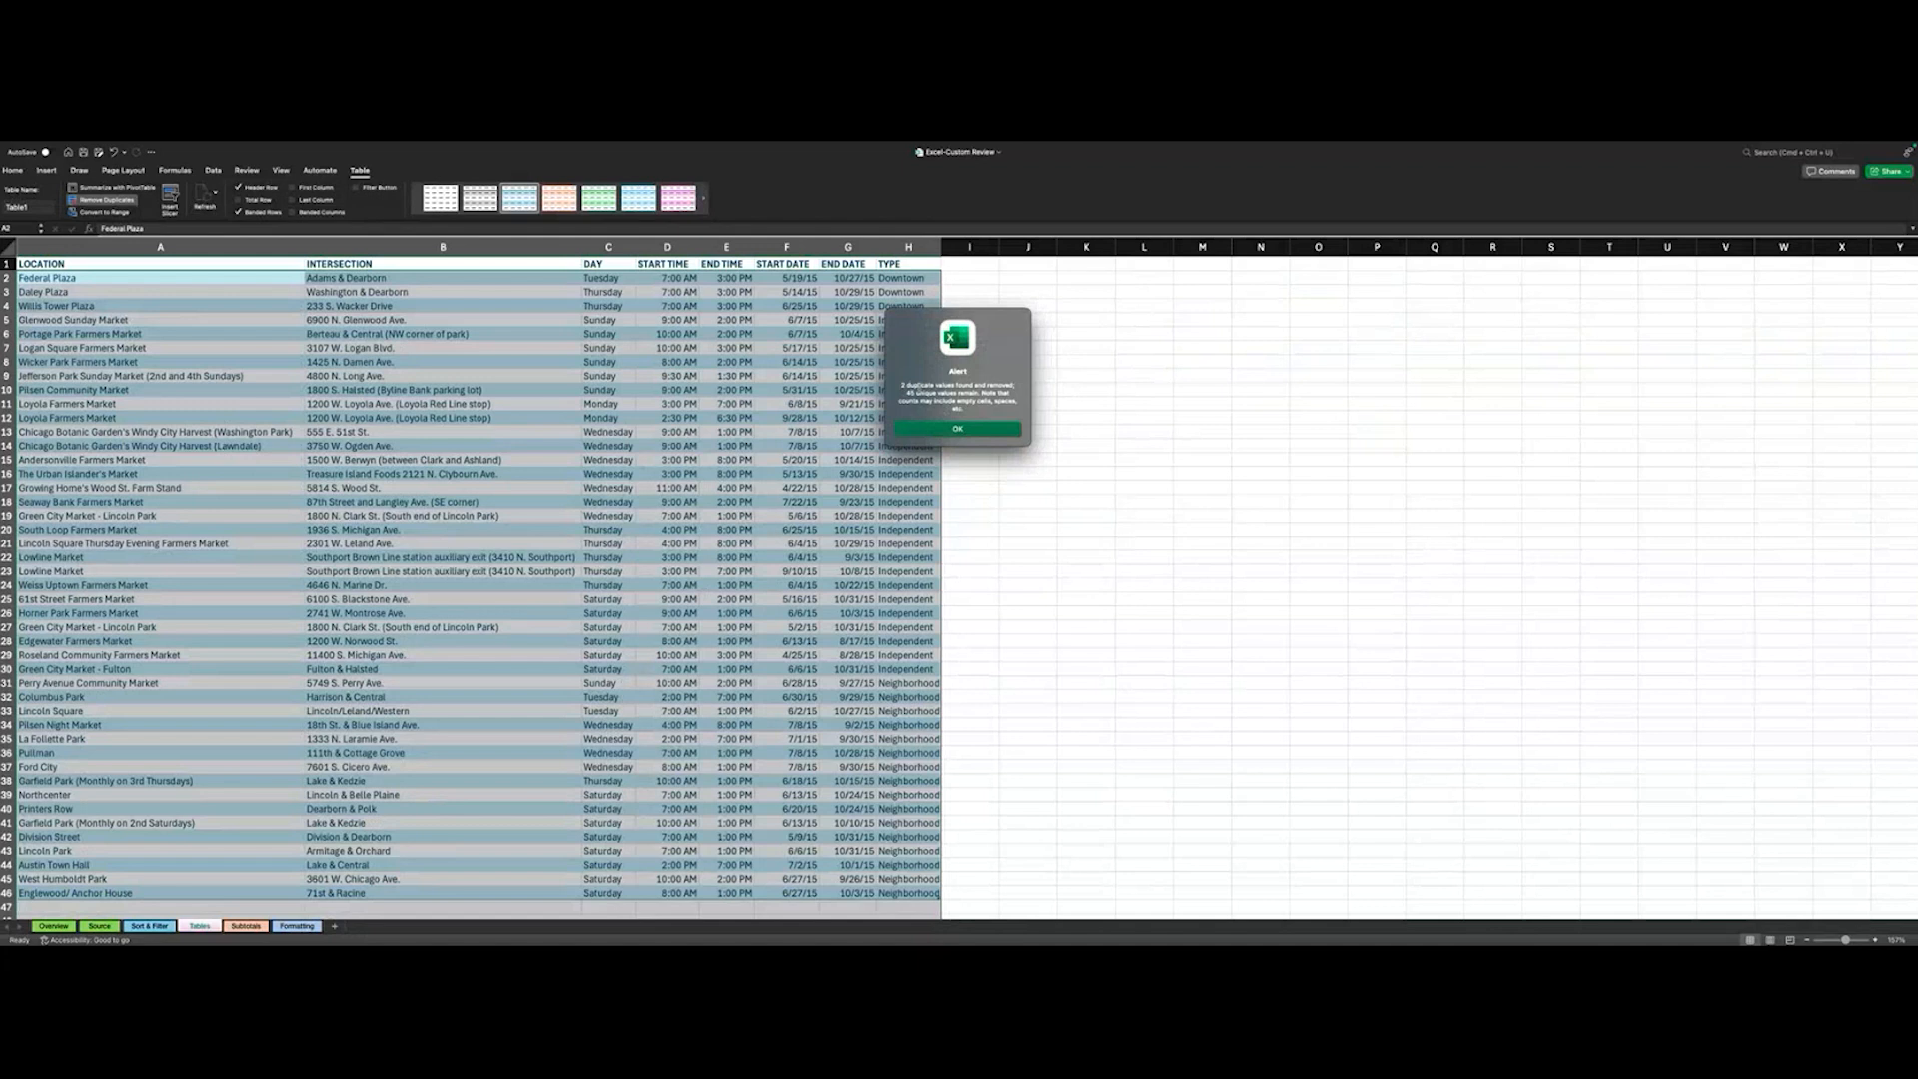
left_click(957, 428)
left_click(458, 474)
- Try the green Good cell style on cell C8 in the DAY column and undo it
scroll(457, 479, "down", 2)
scroll(458, 478, "up", 2)
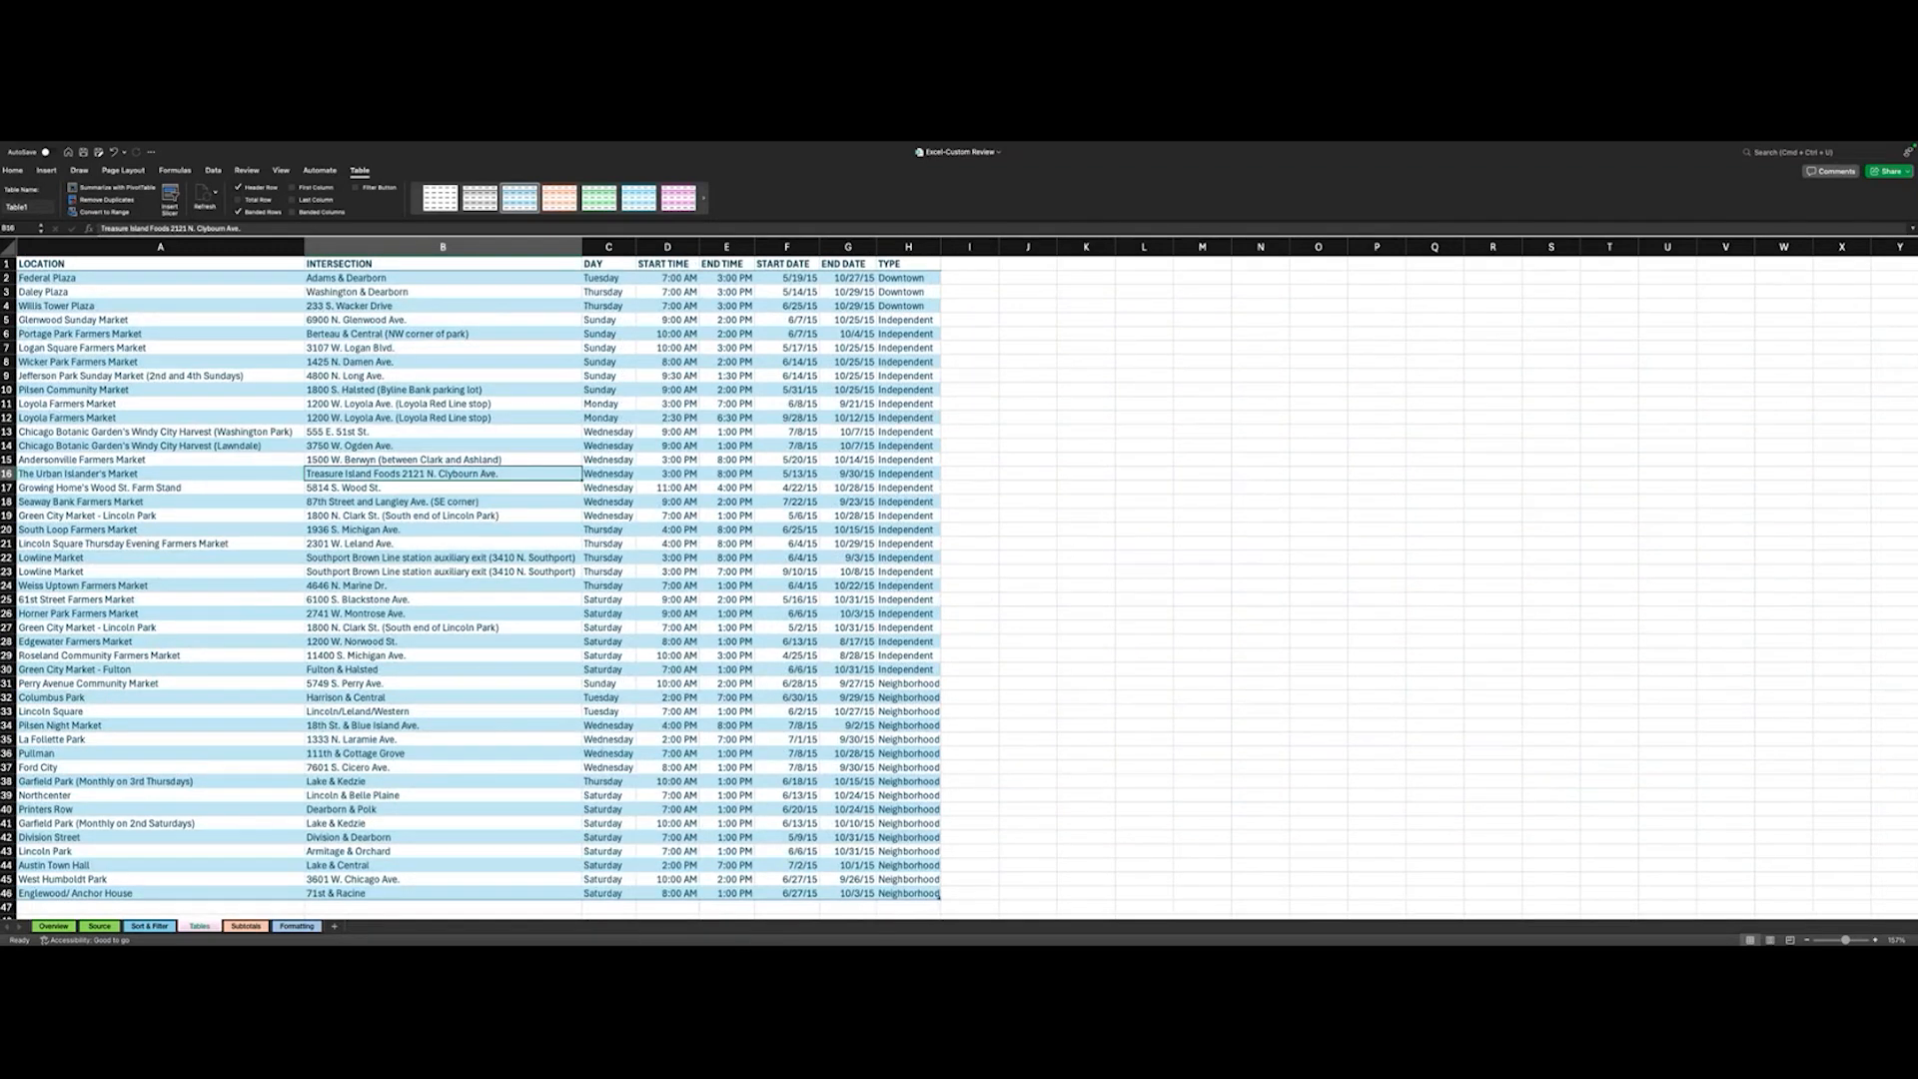
scroll(158, 466, "up", 5)
scroll(159, 467, "up", 1)
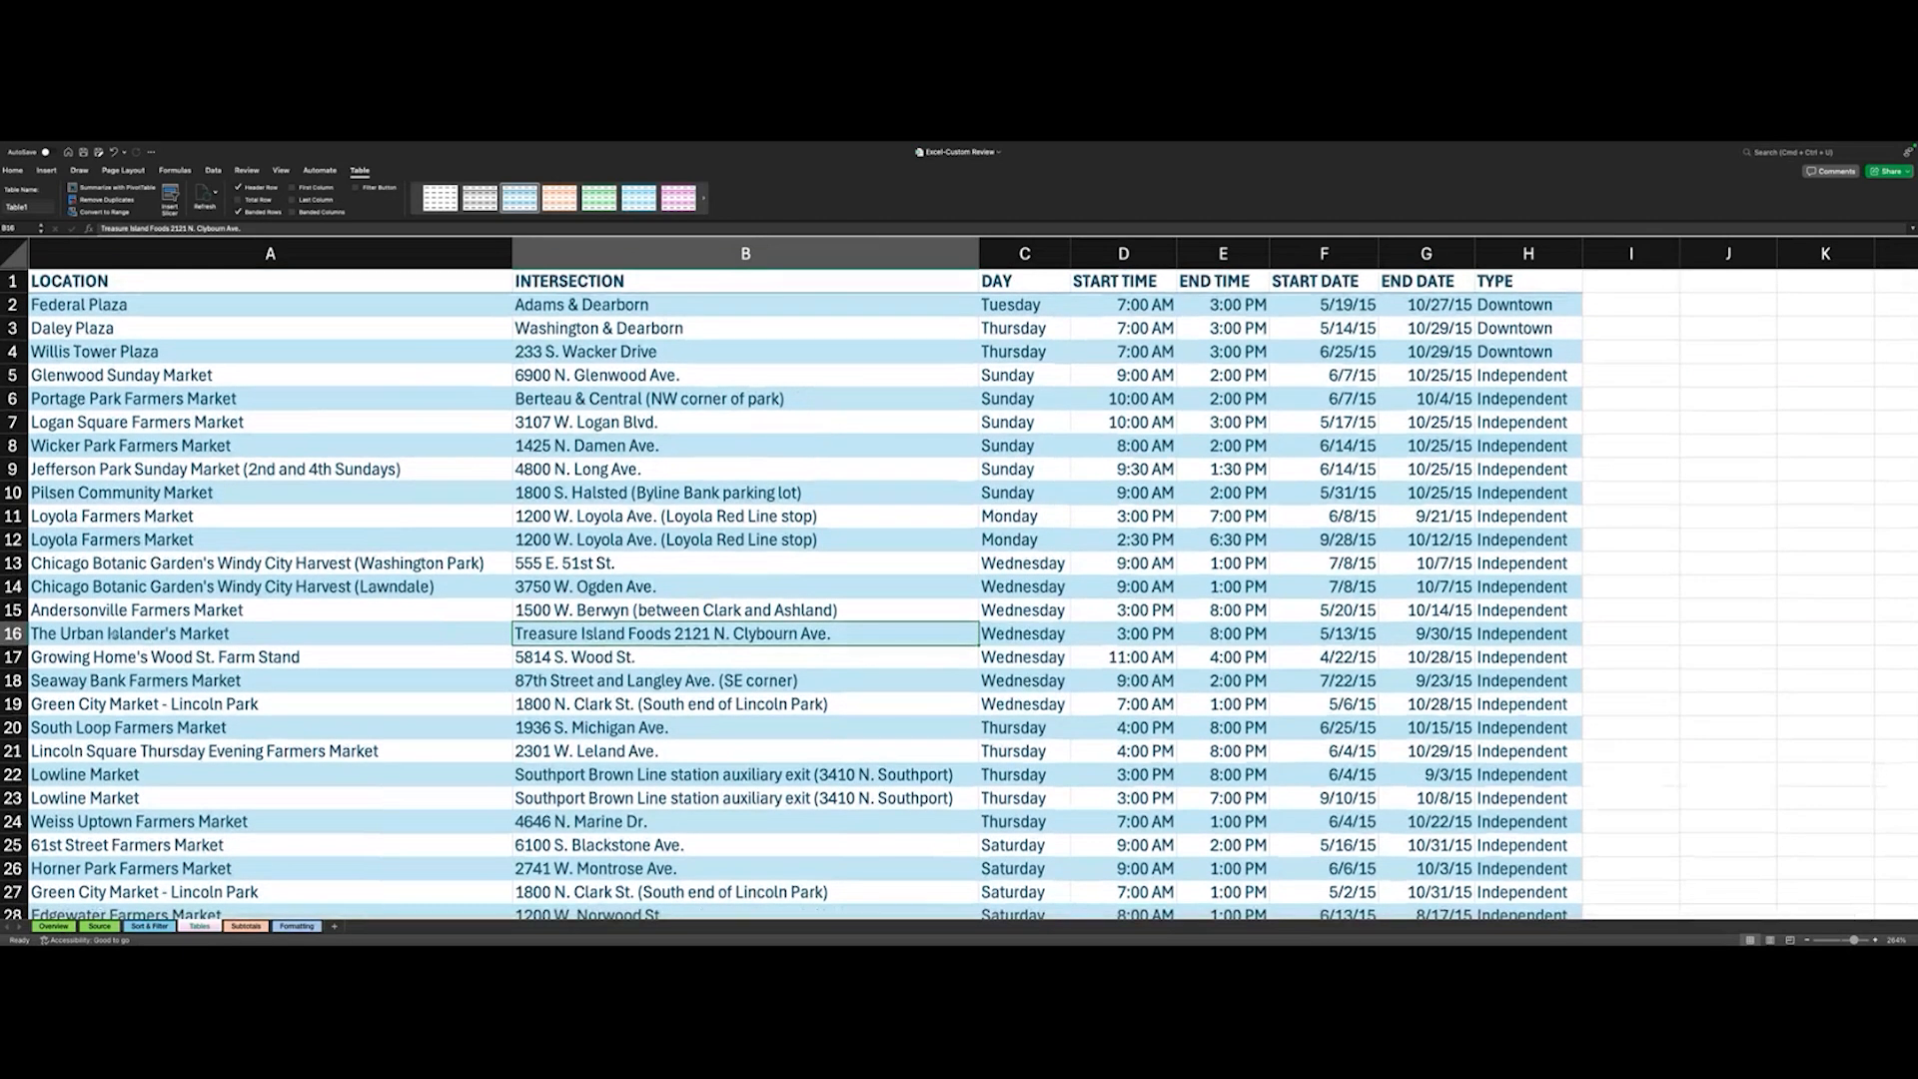
left_click(12, 171)
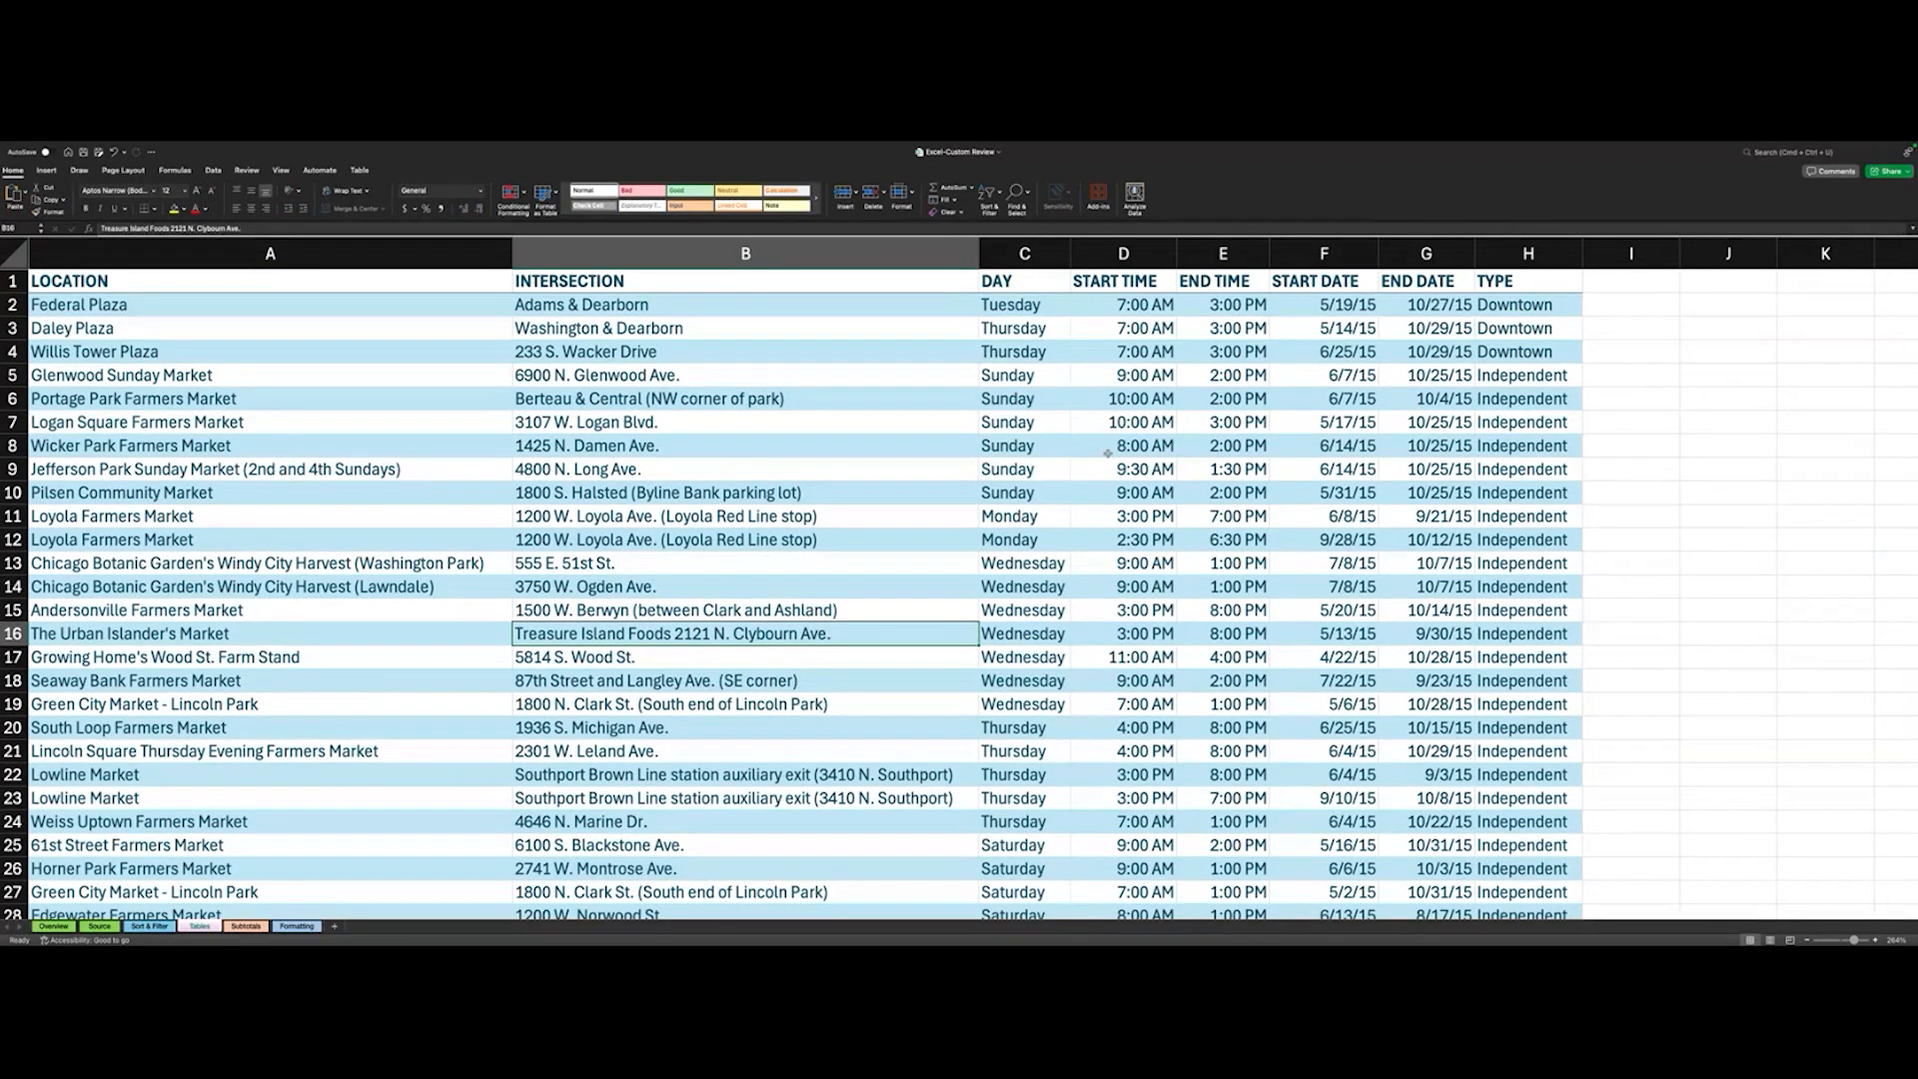
left_click(1014, 449)
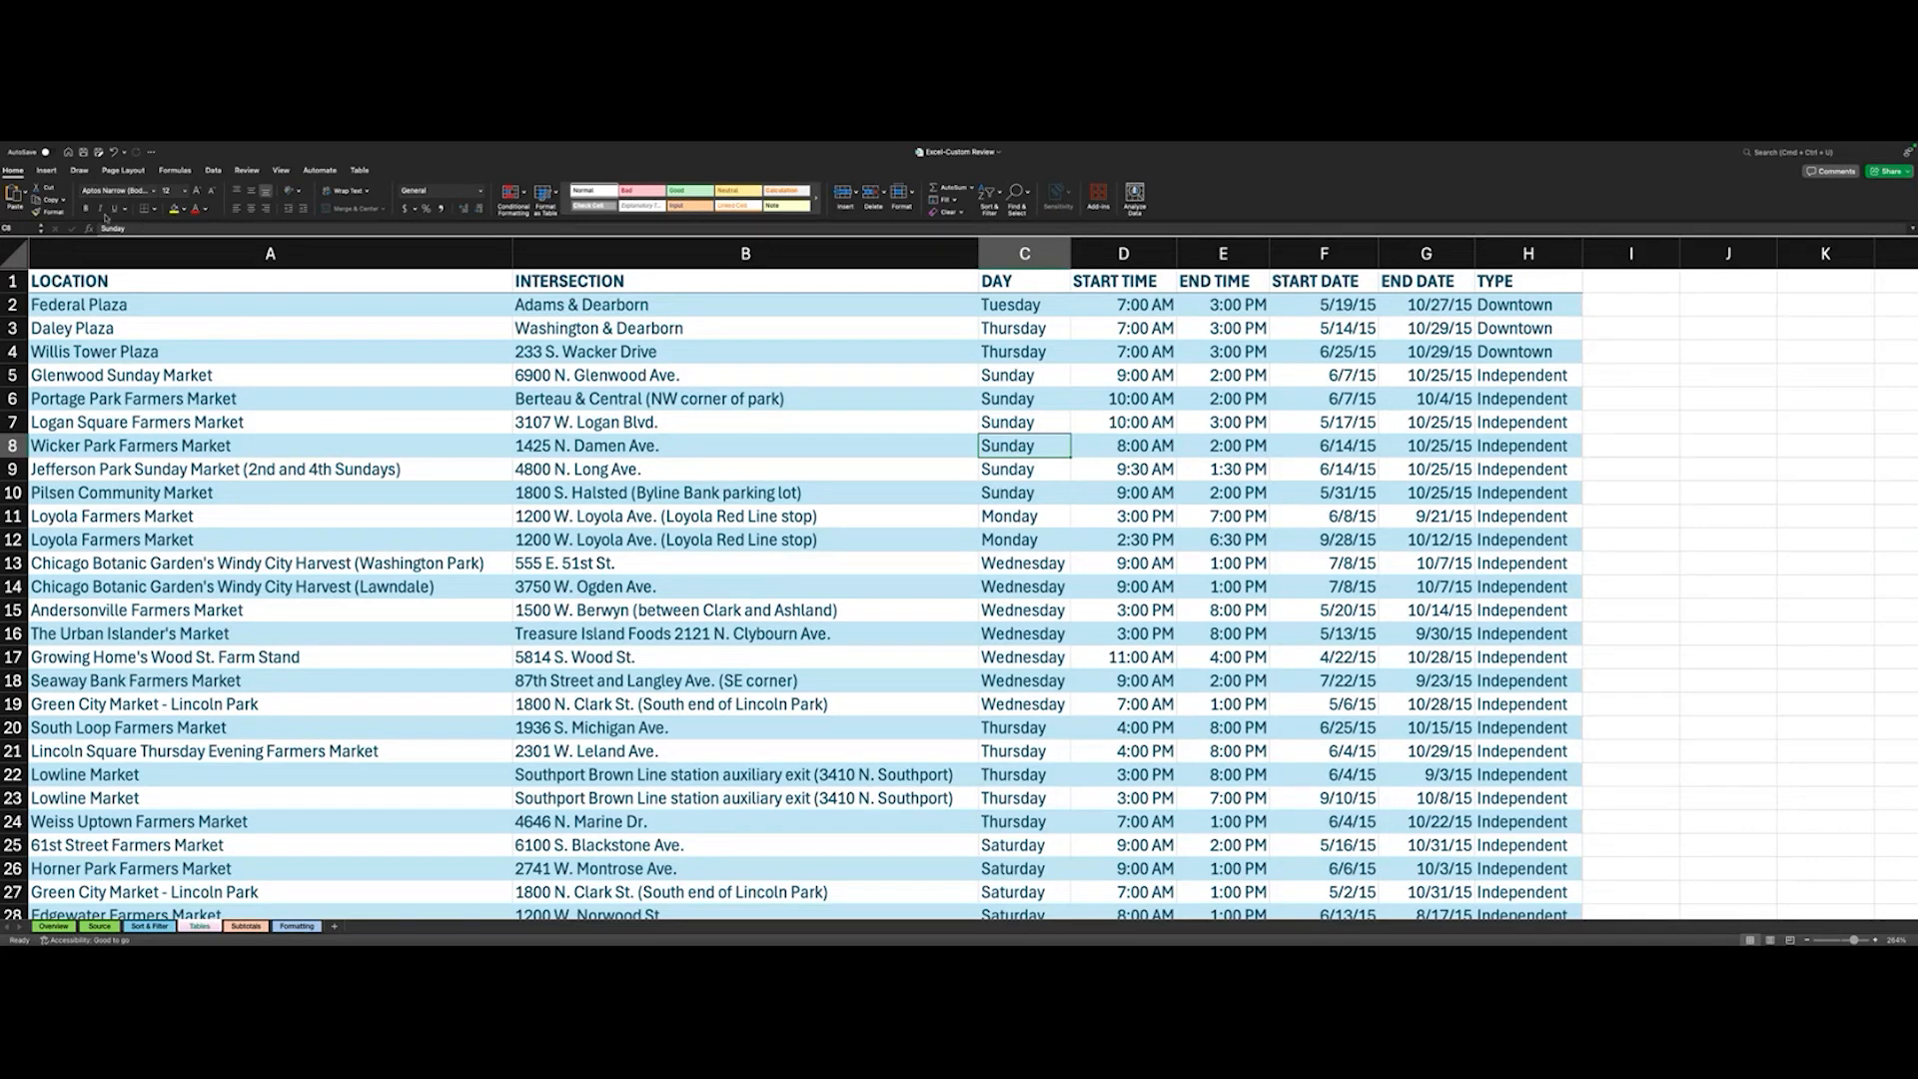
left_click(685, 187)
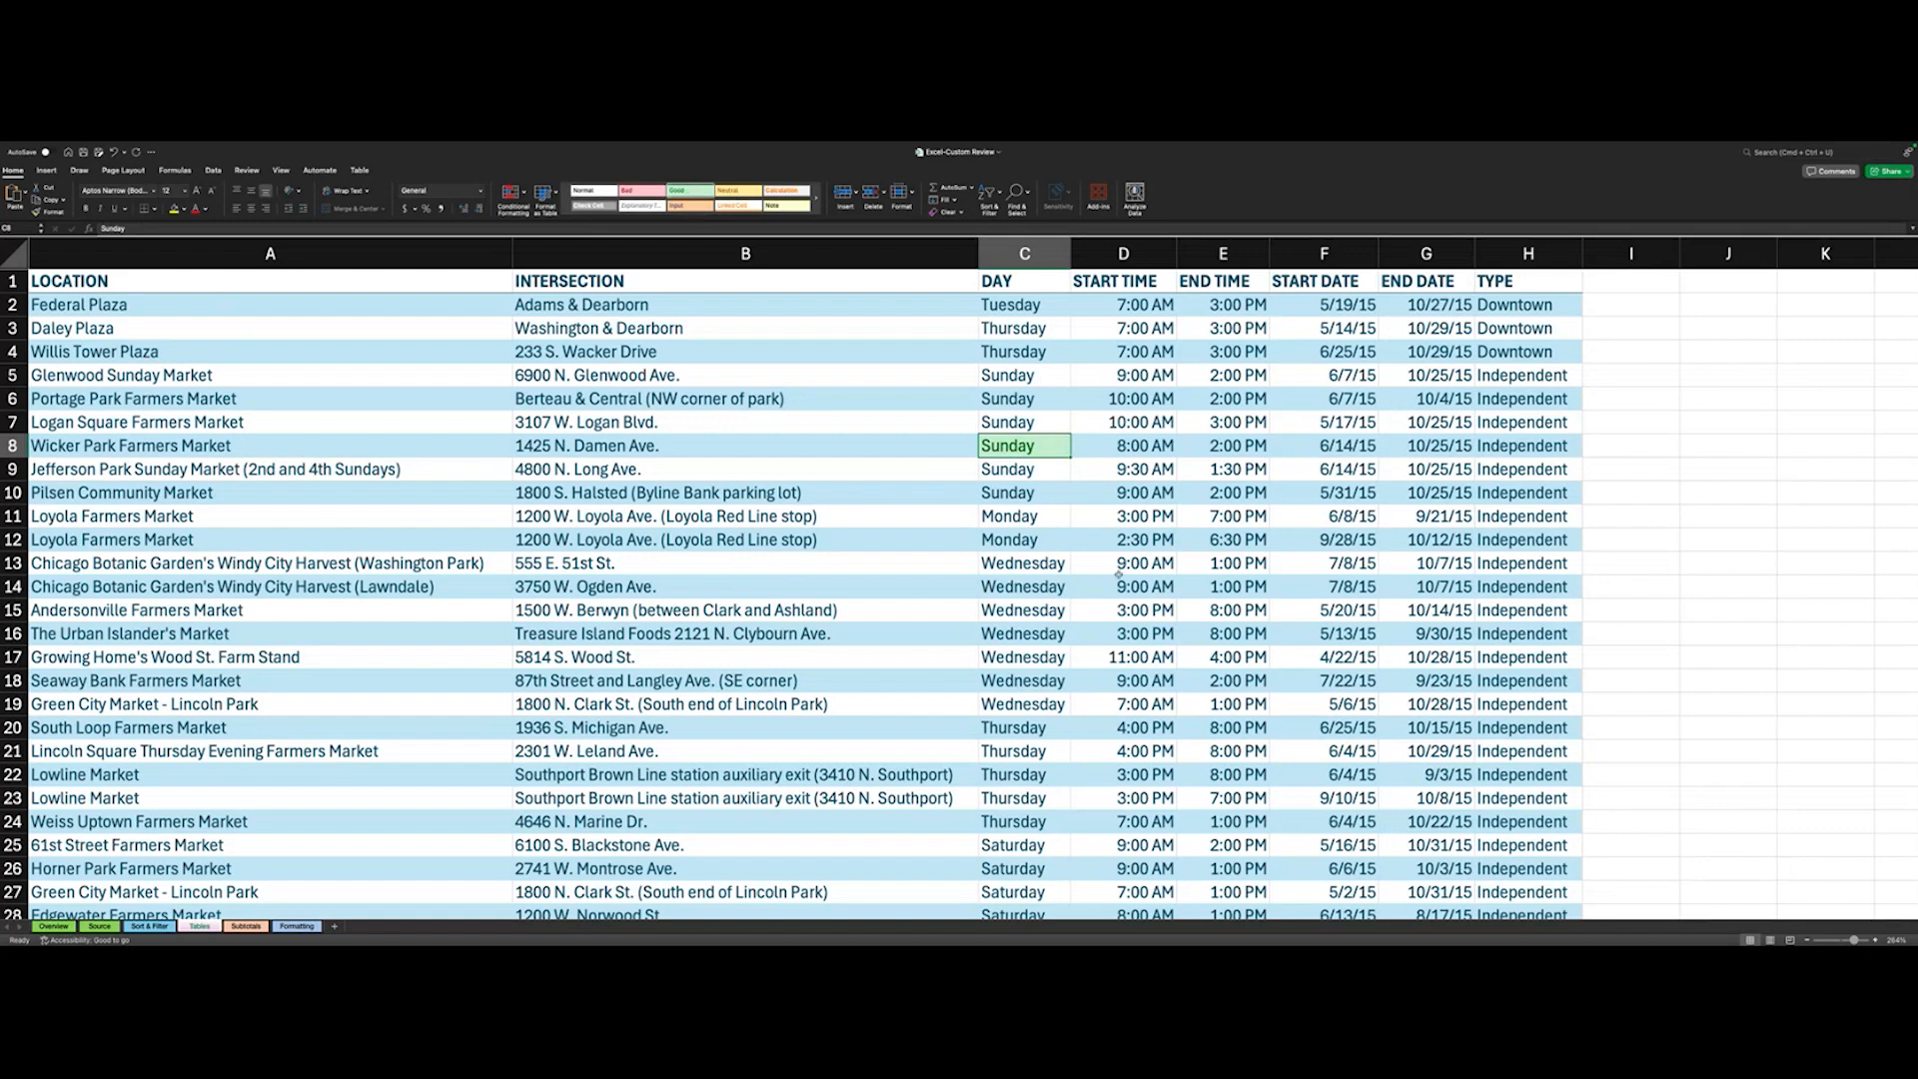
scroll(1015, 516, "down", 4)
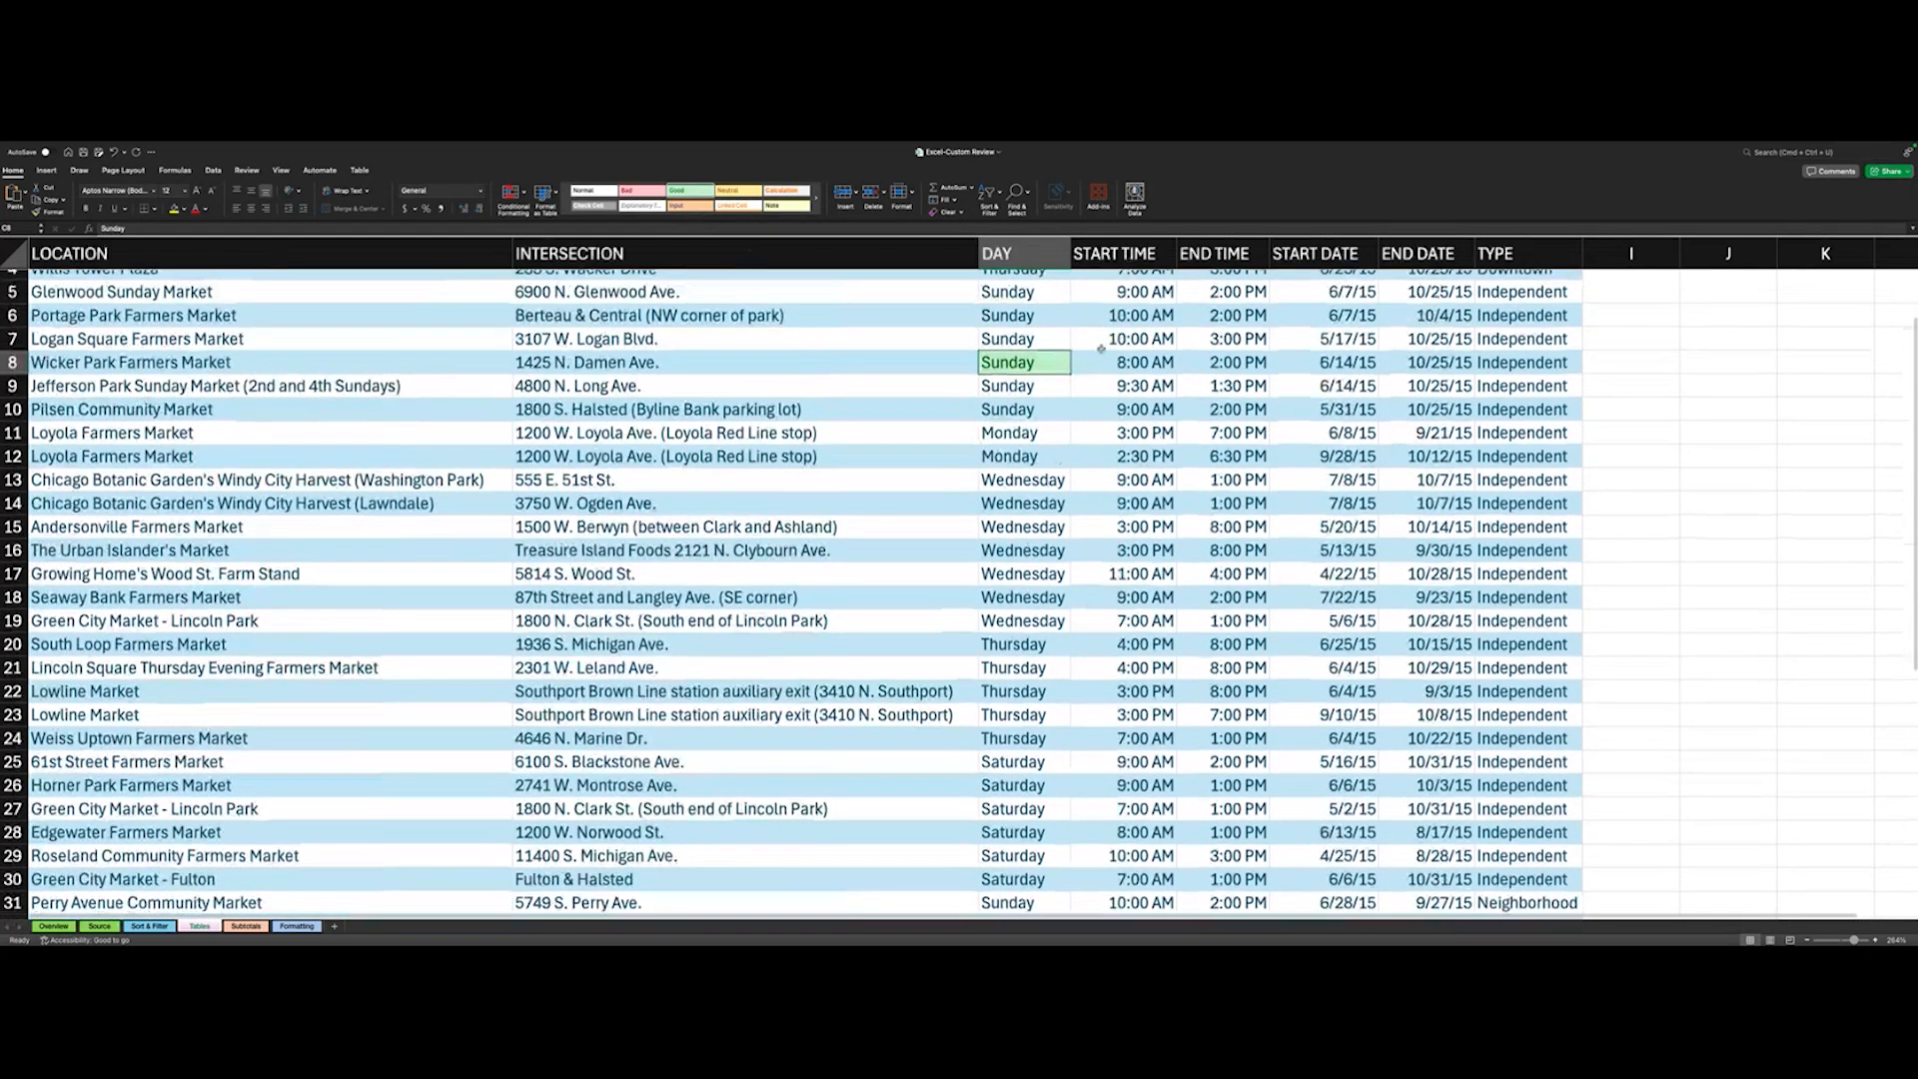
left_click(1012, 388)
left_click(1013, 410)
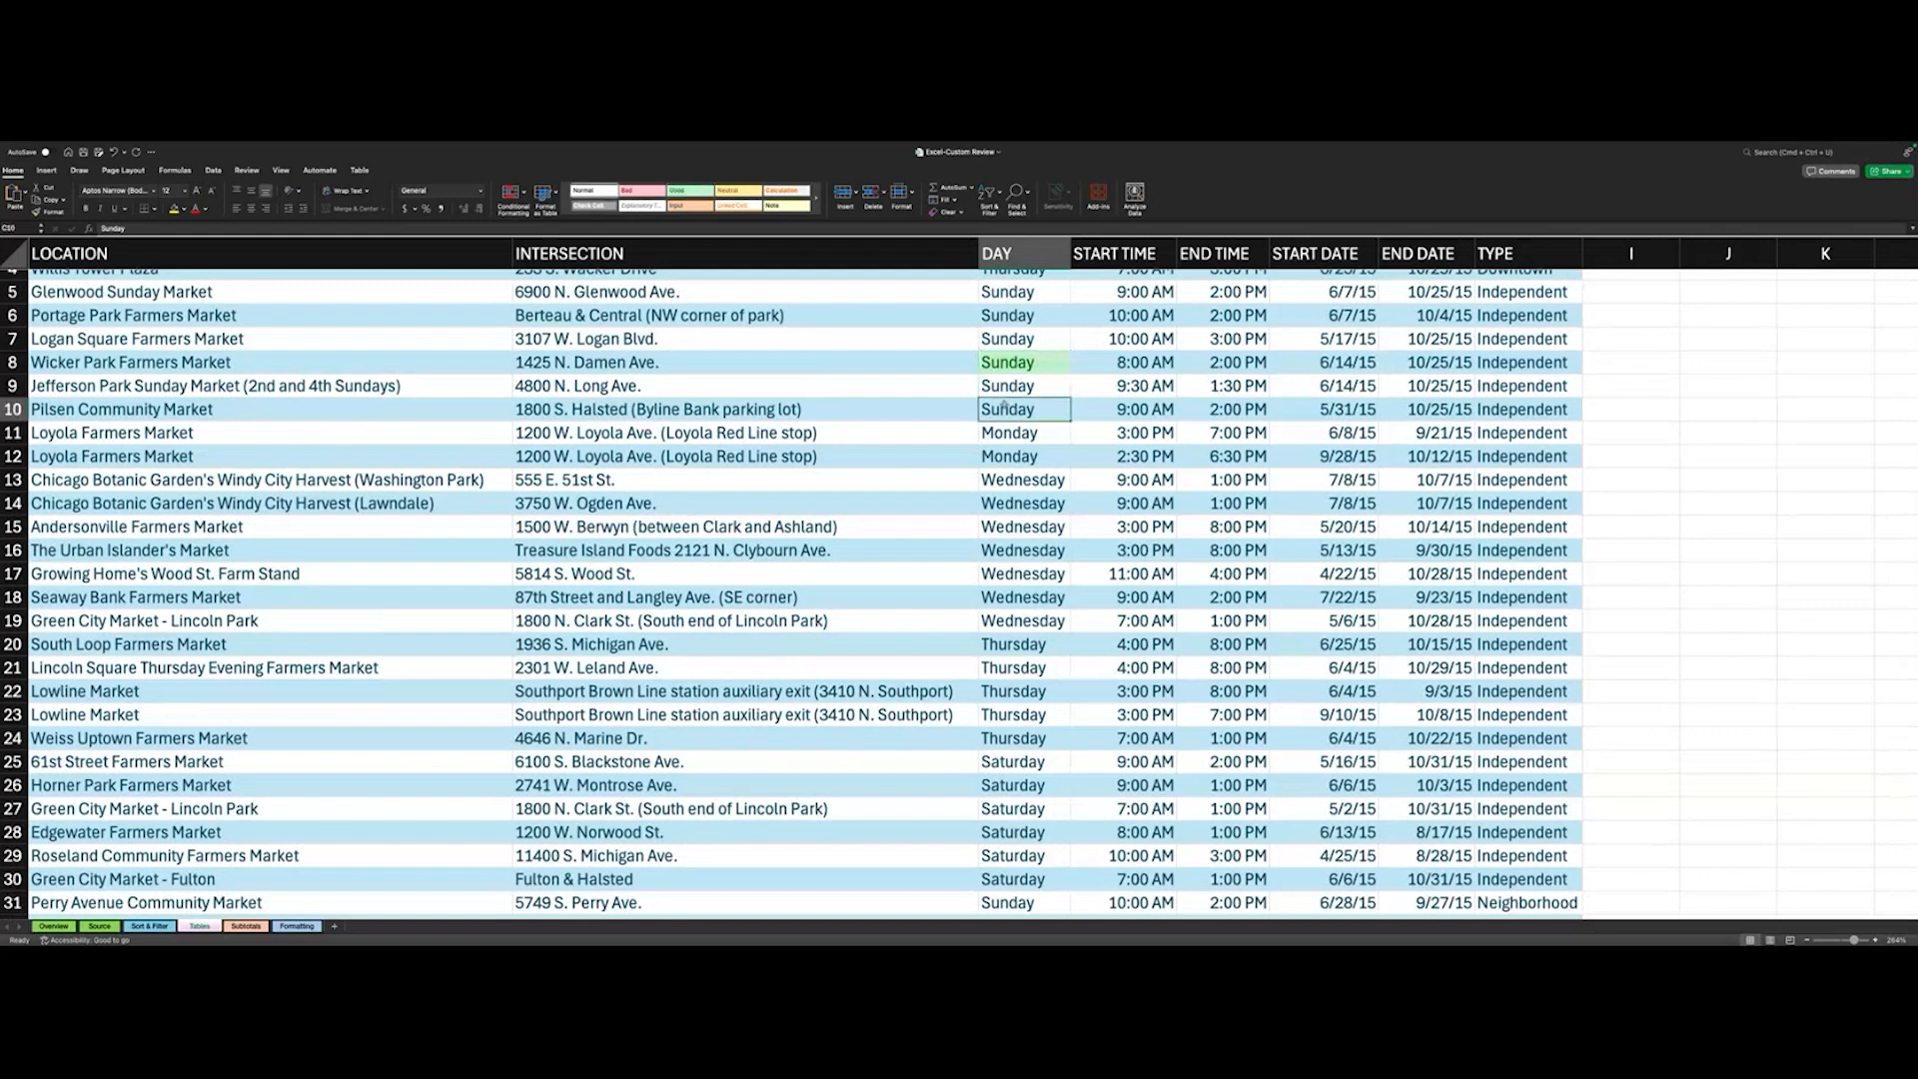
left_click(1013, 361)
key("super+z")
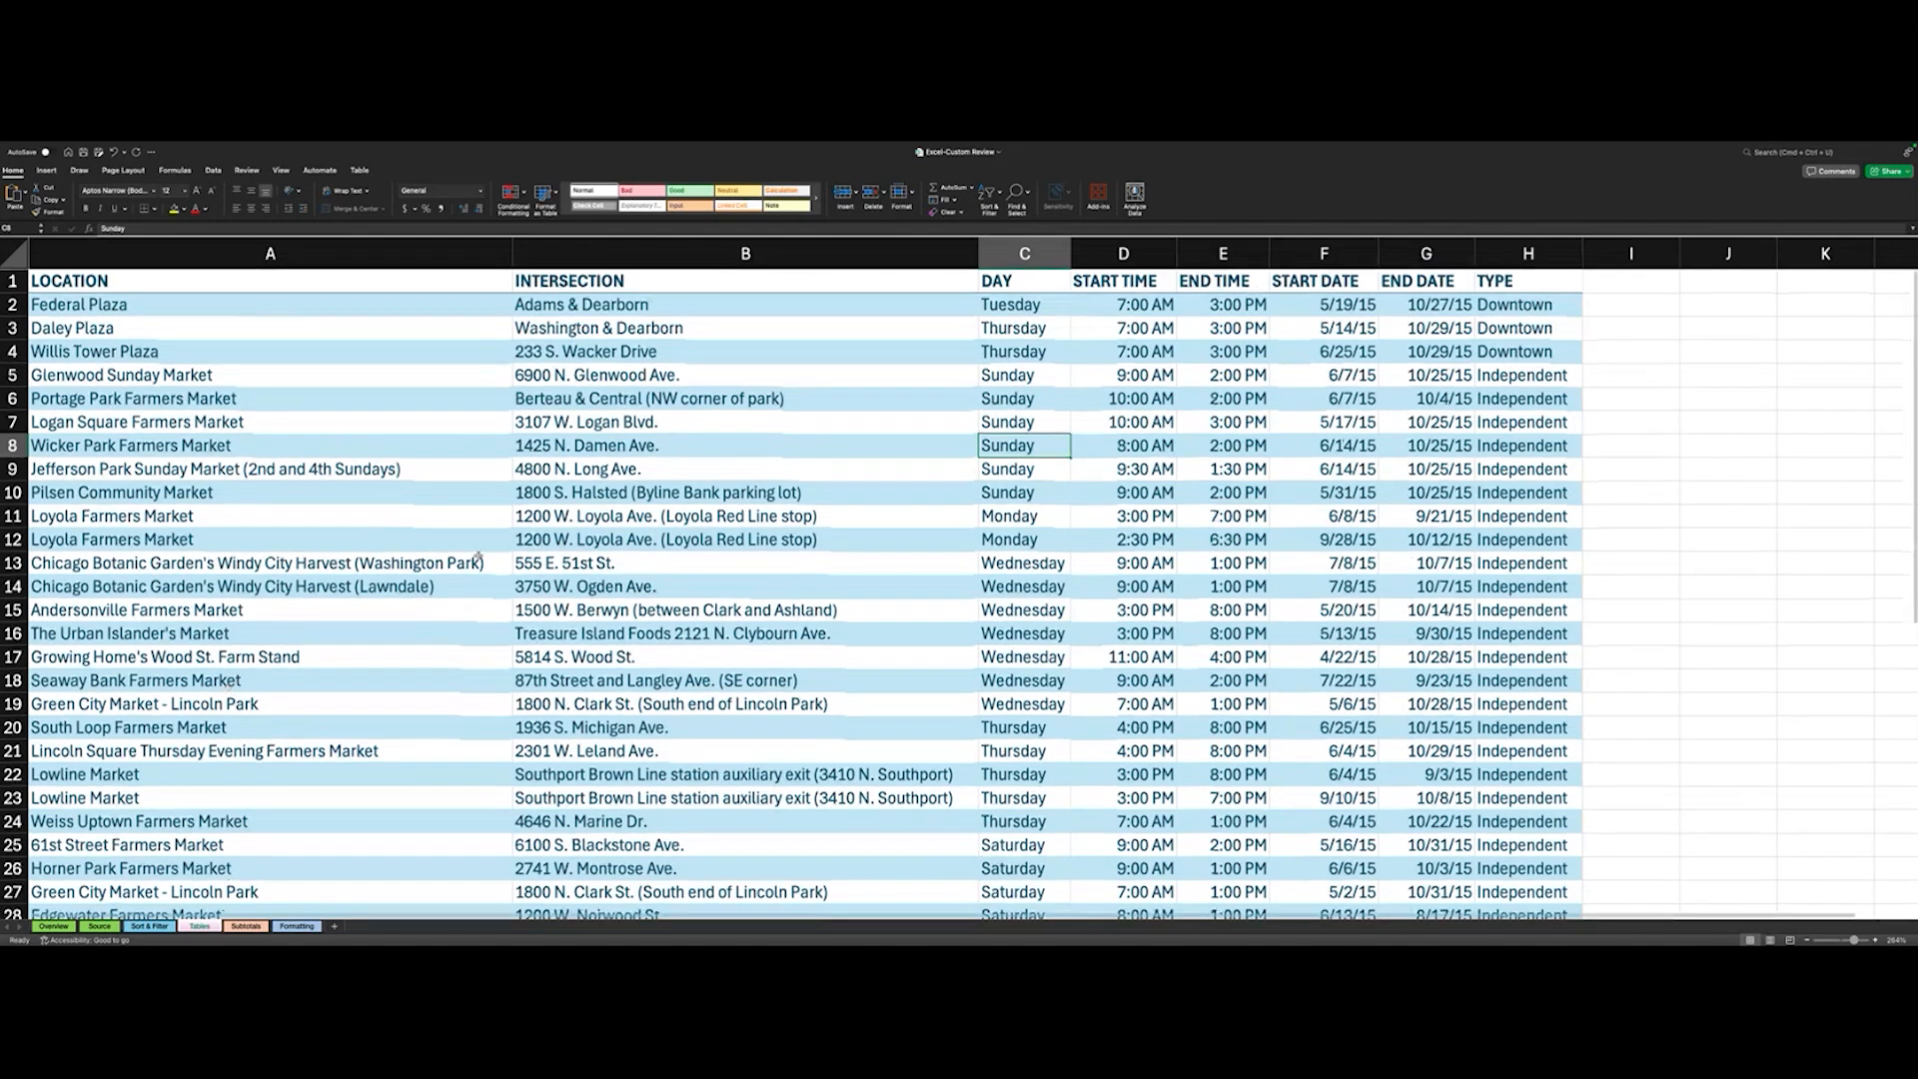
- Format cell C8 in the DAY column with the Good cell style and bold text
left_click(675, 195)
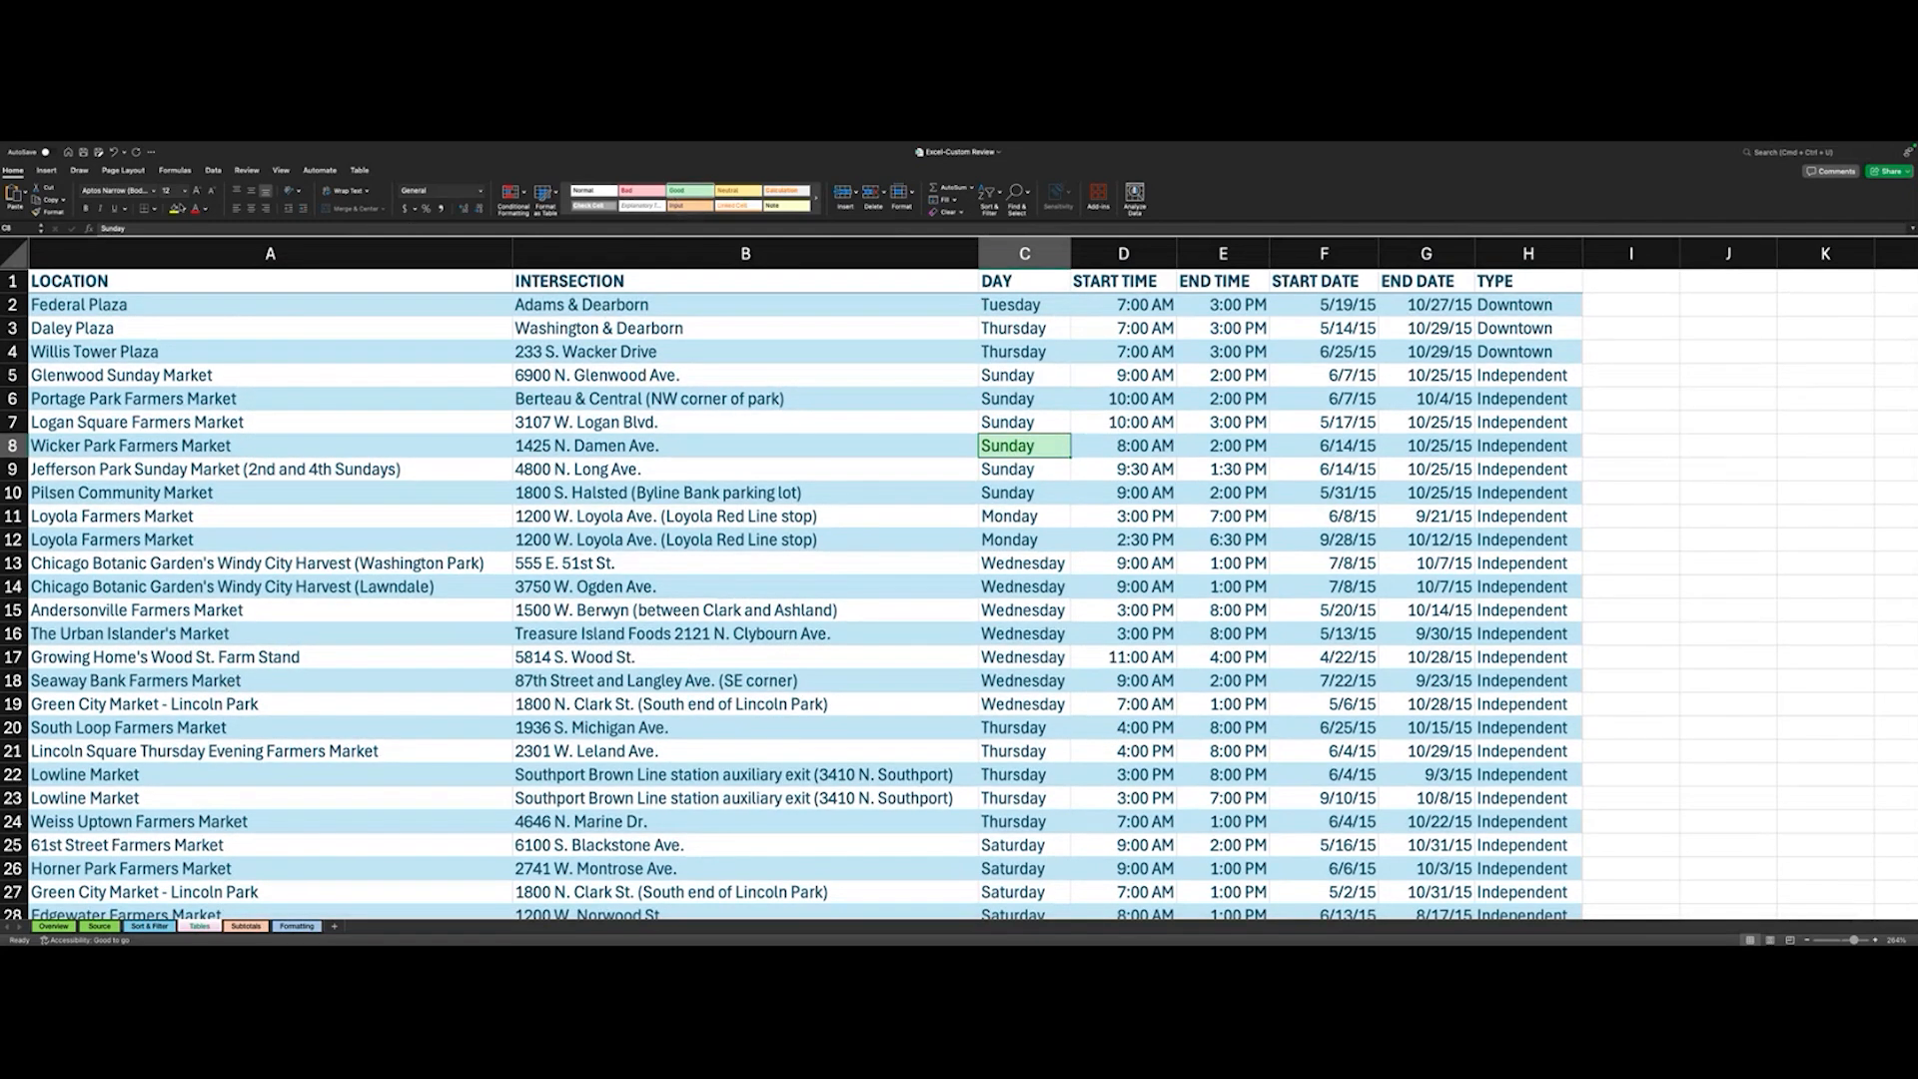
left_click(89, 208)
scroll(314, 491, "down", 2)
scroll(313, 490, "up", 2)
scroll(497, 611, "down", 2)
scroll(657, 562, "up", 2)
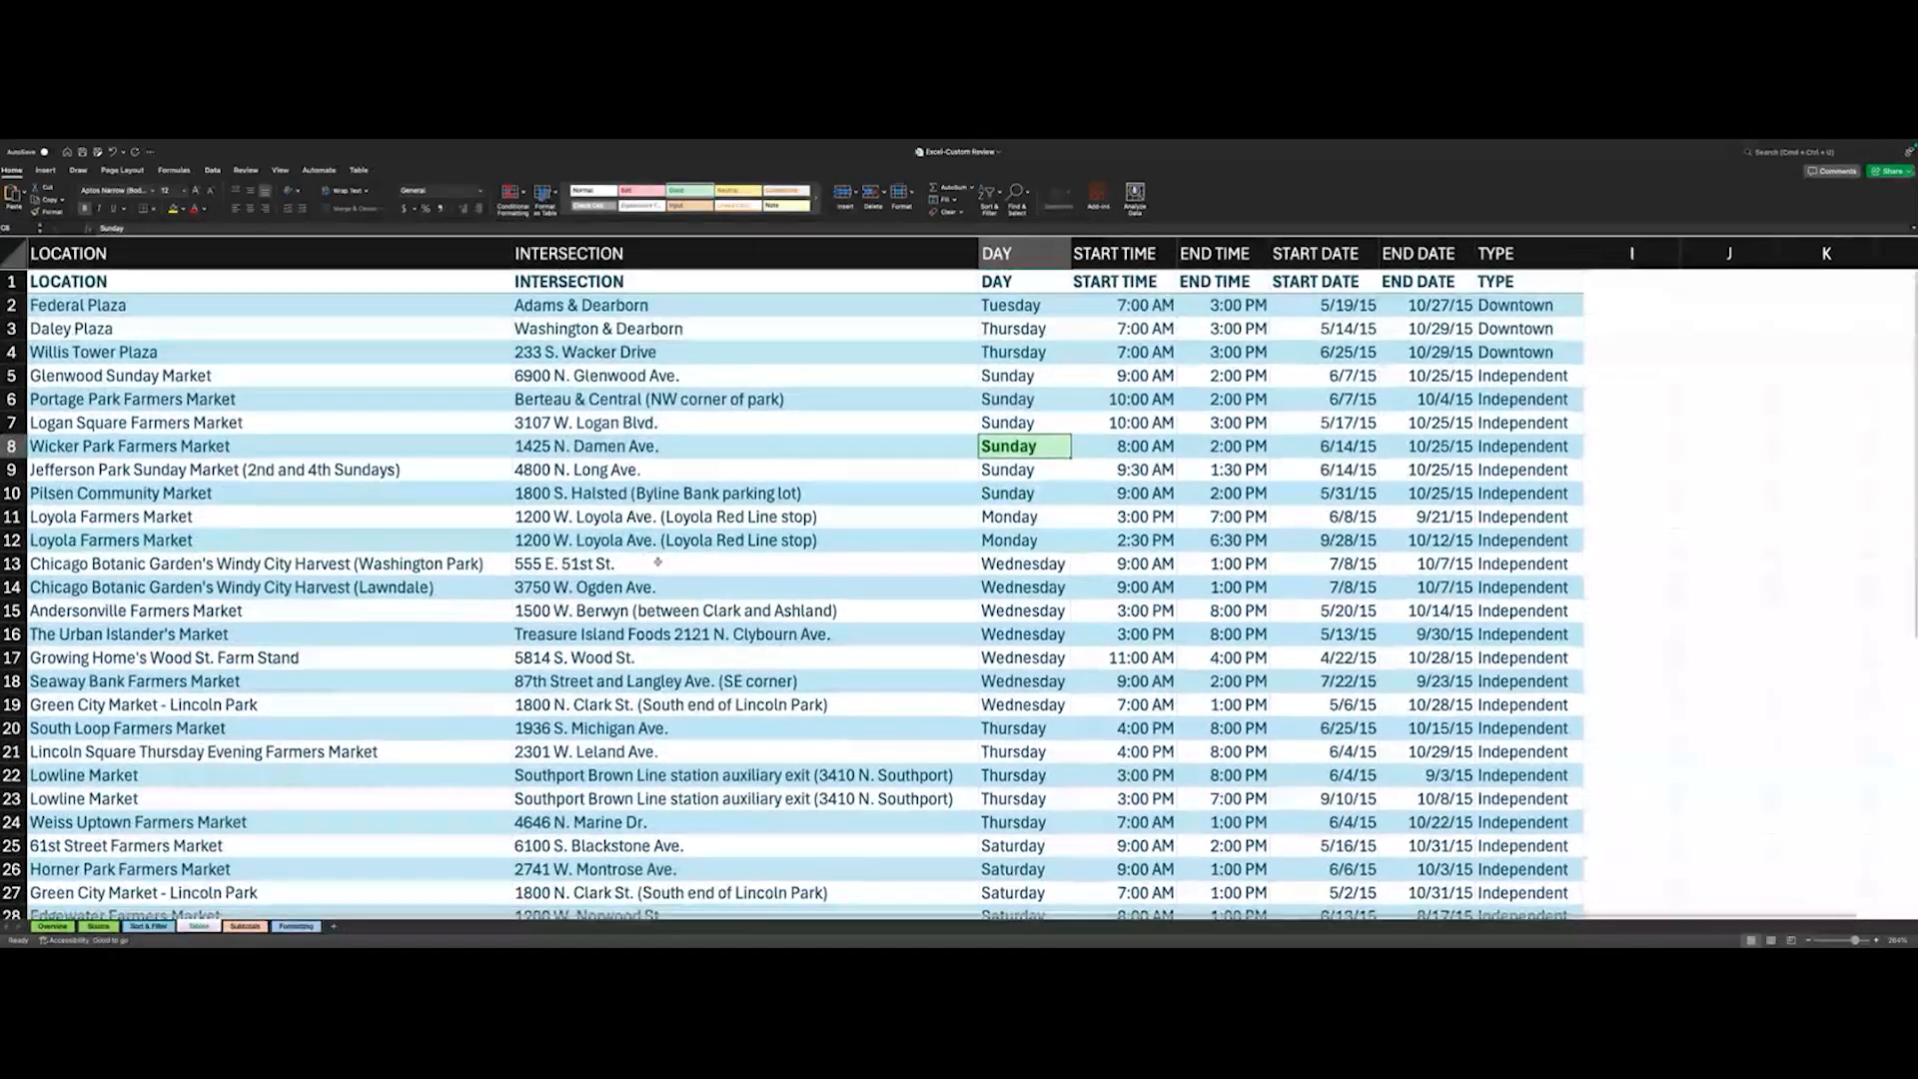
scroll(657, 563, "down", 7)
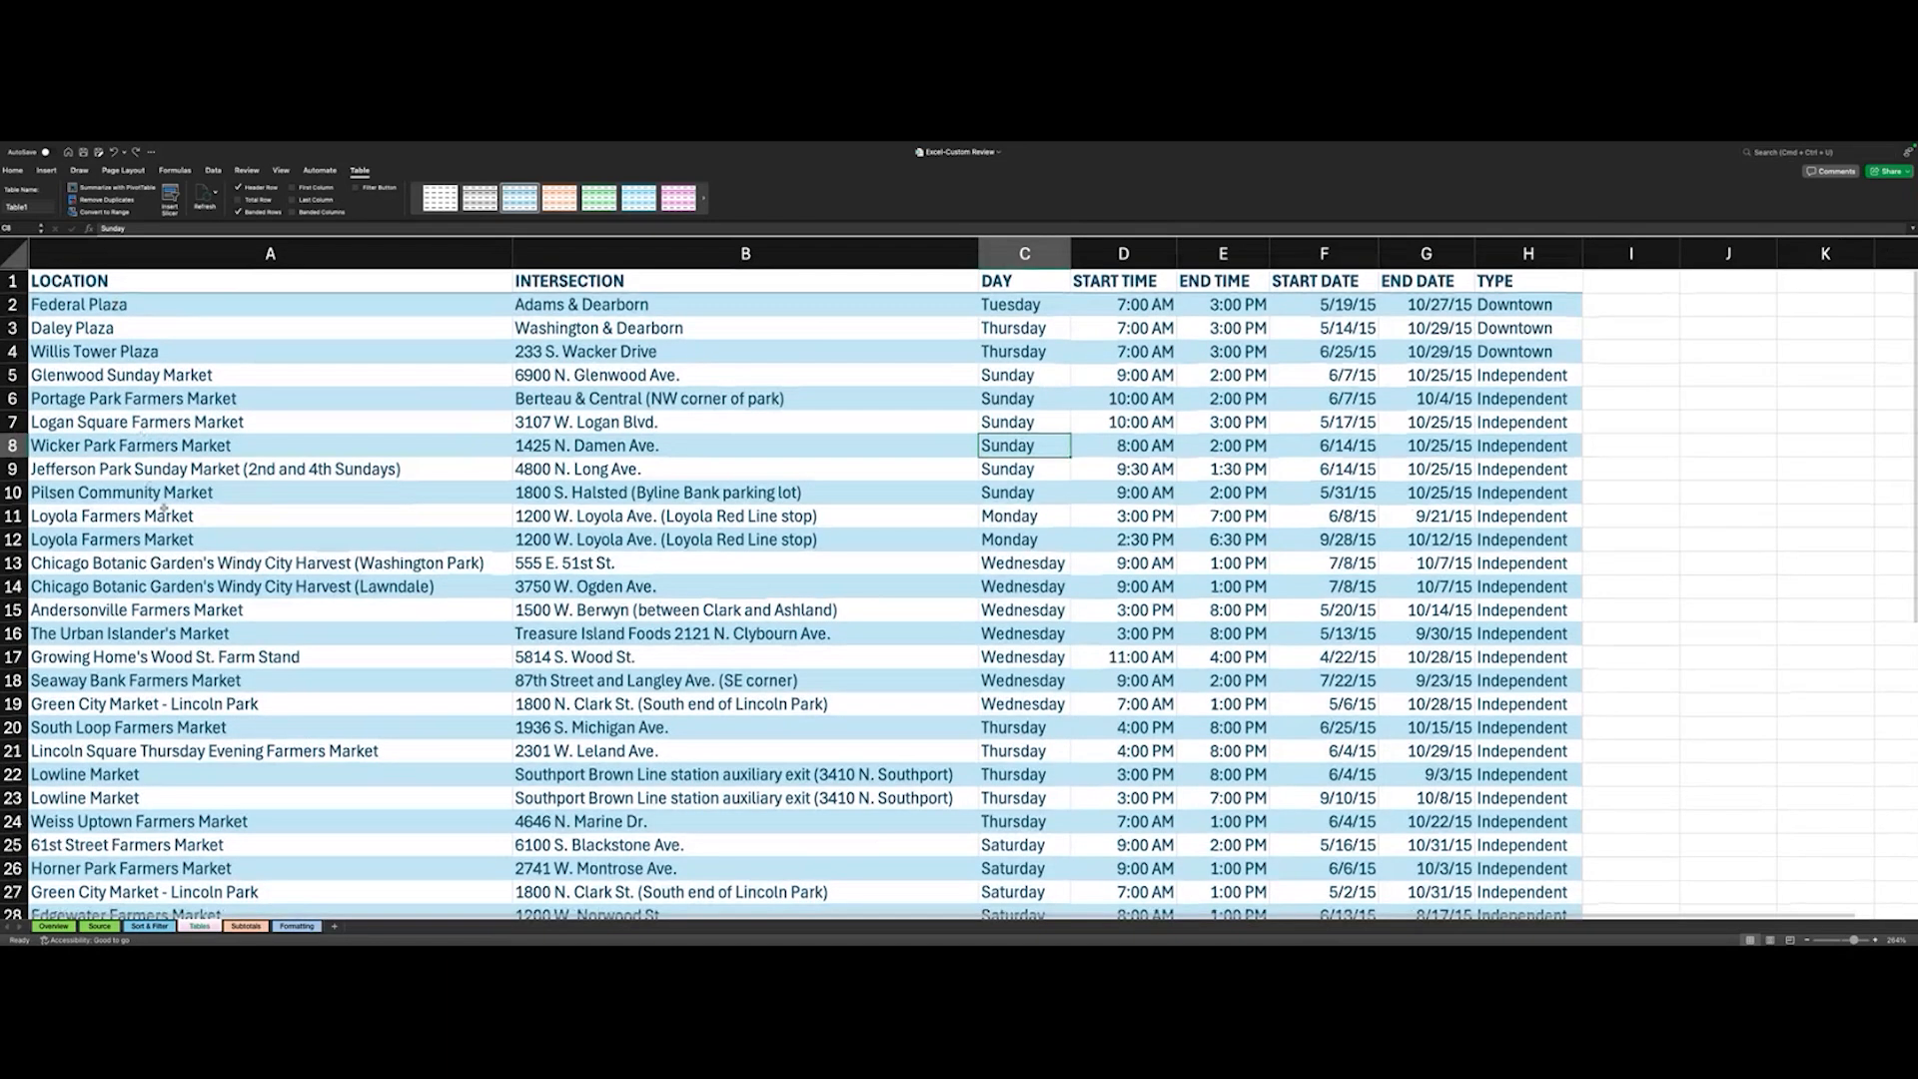
- Convert the farmers market table to a normal range and reset all its cells to the Normal cell style
scroll(272, 692, "down", 1)
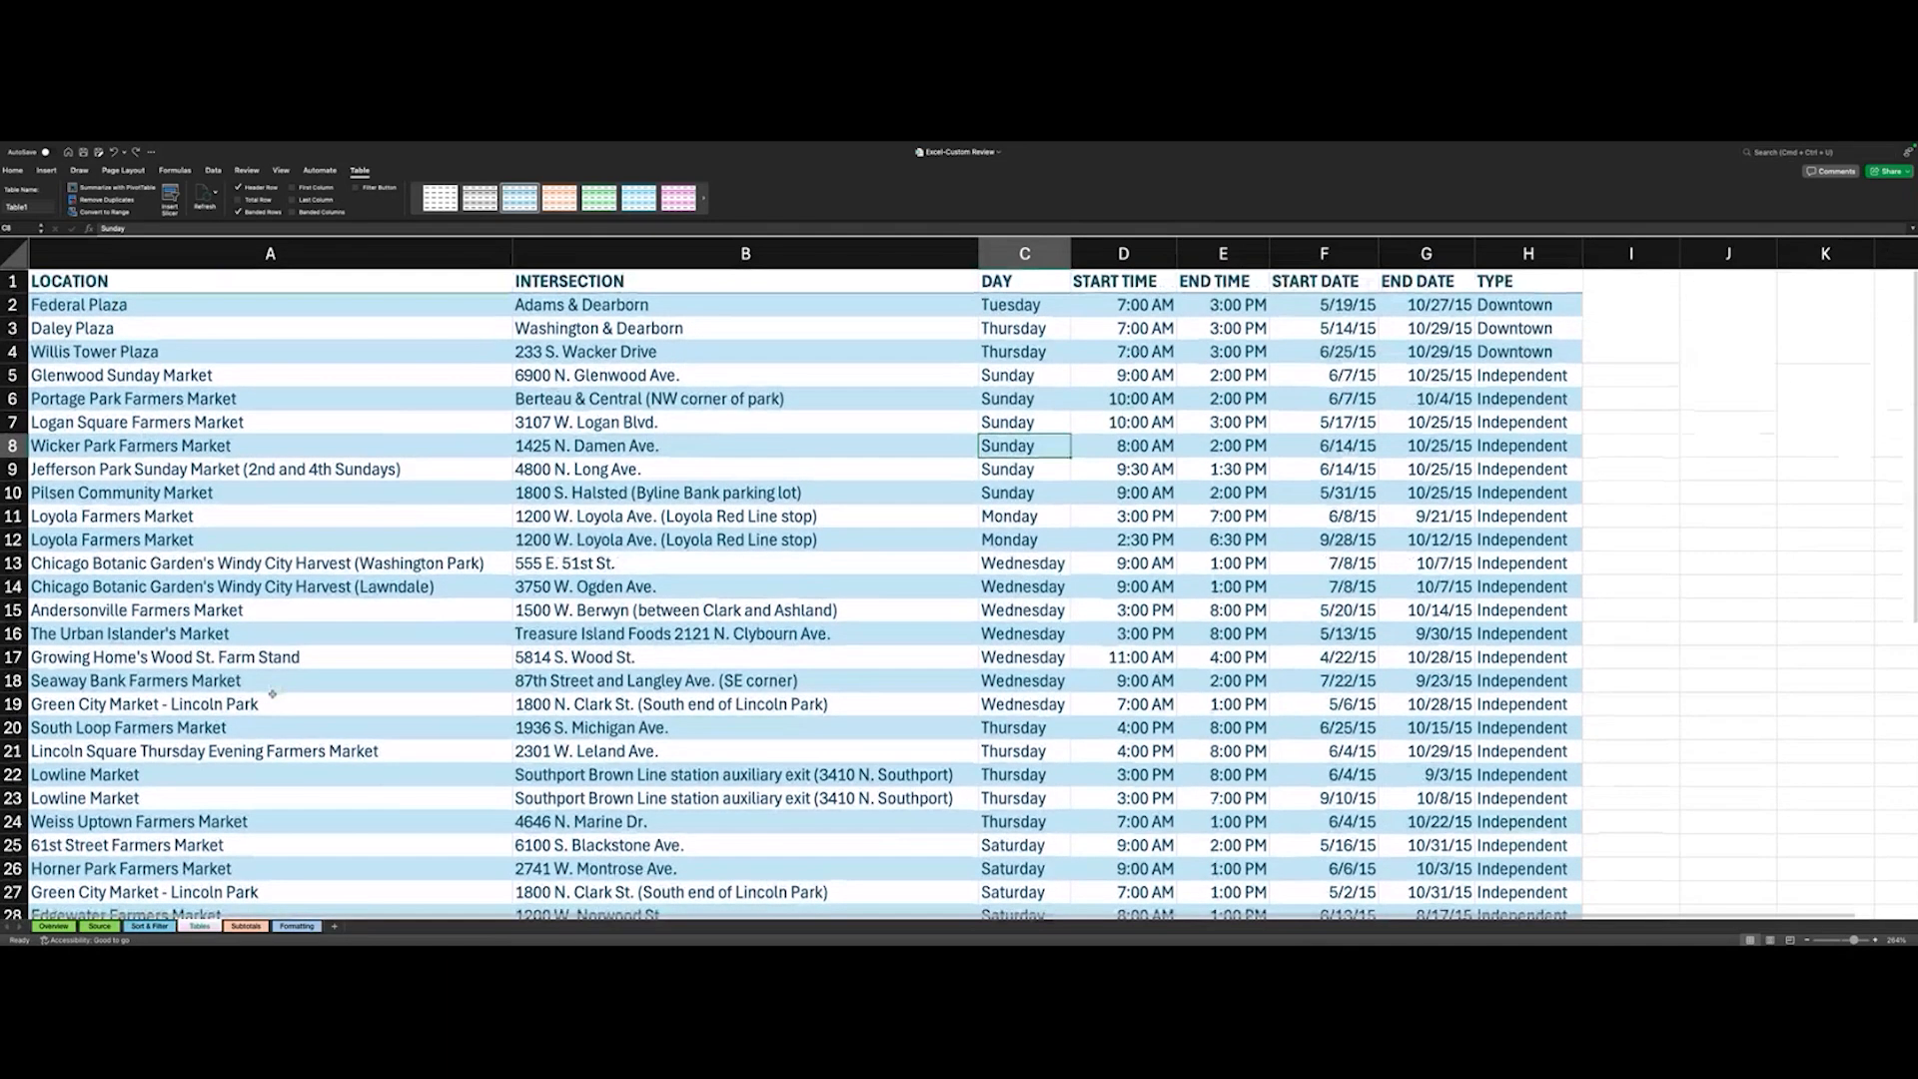
scroll(272, 692, "down", 3)
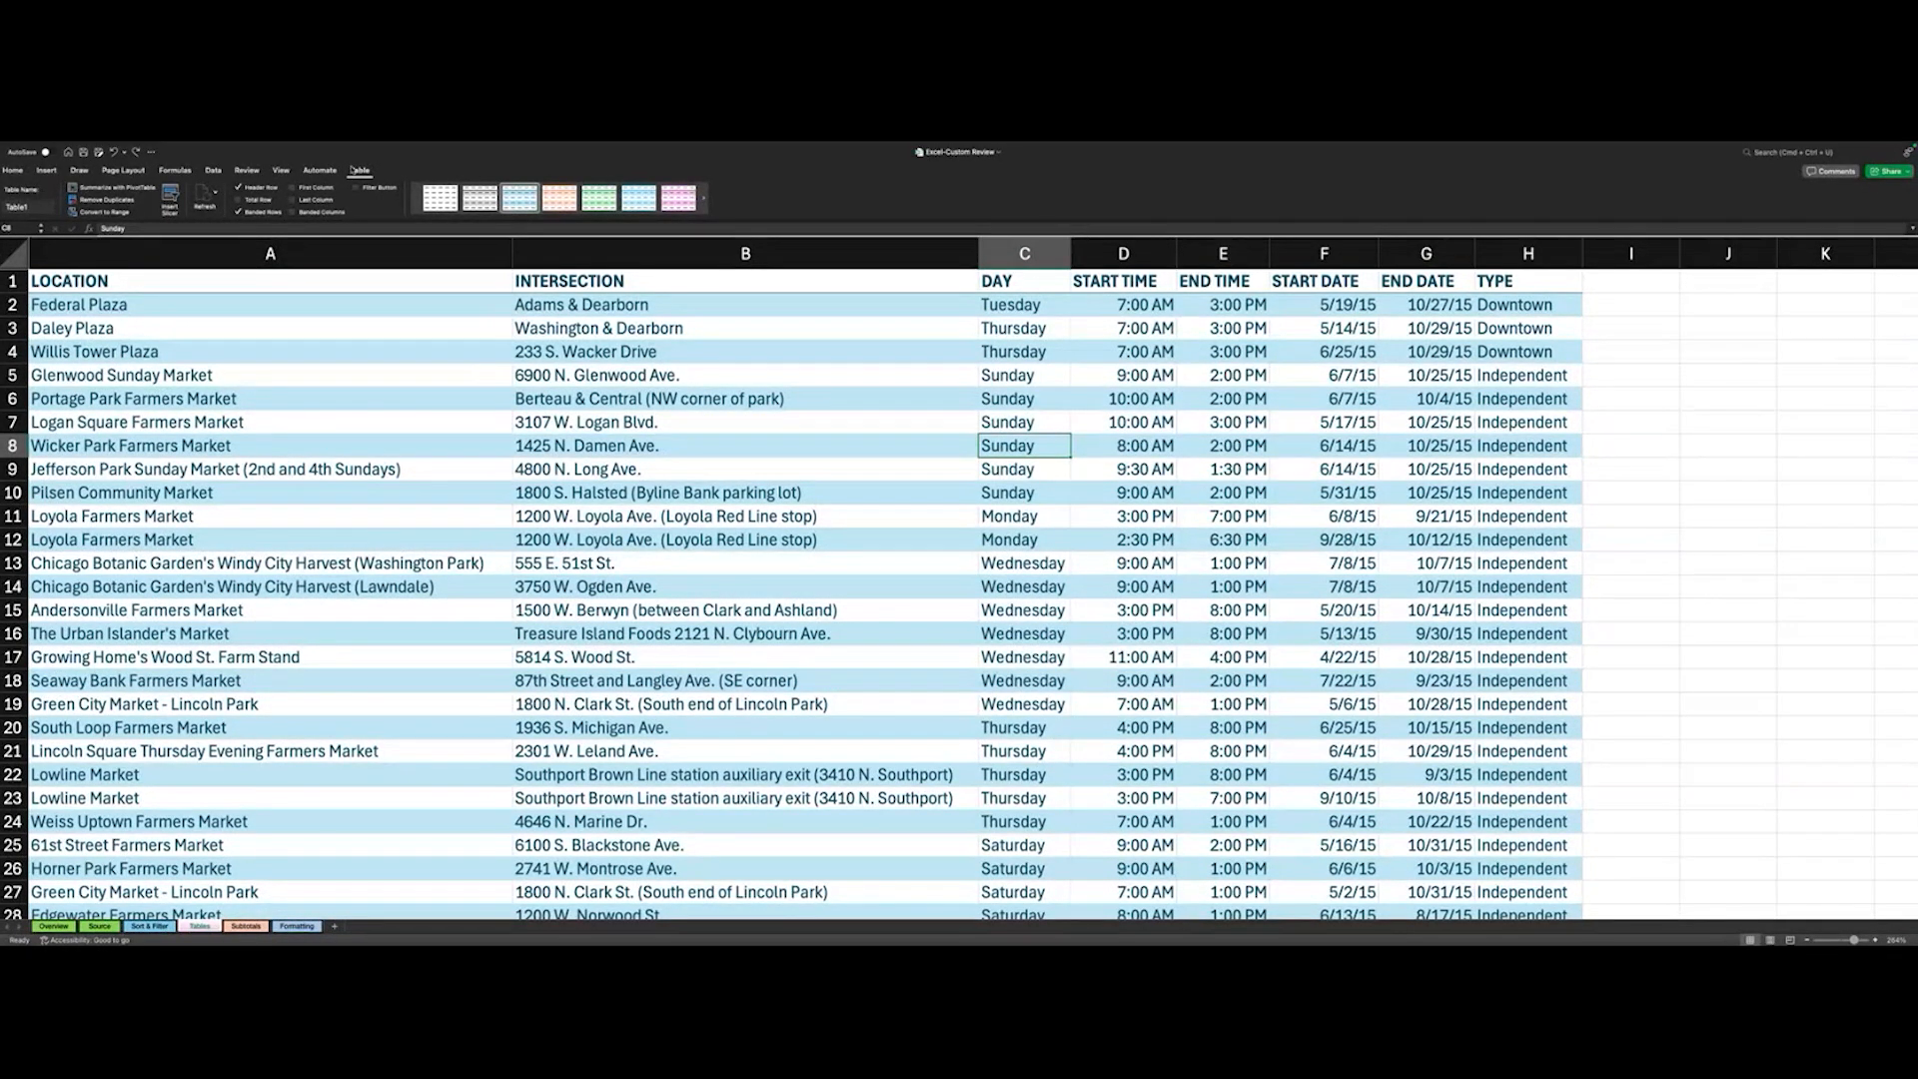
left_click(106, 211)
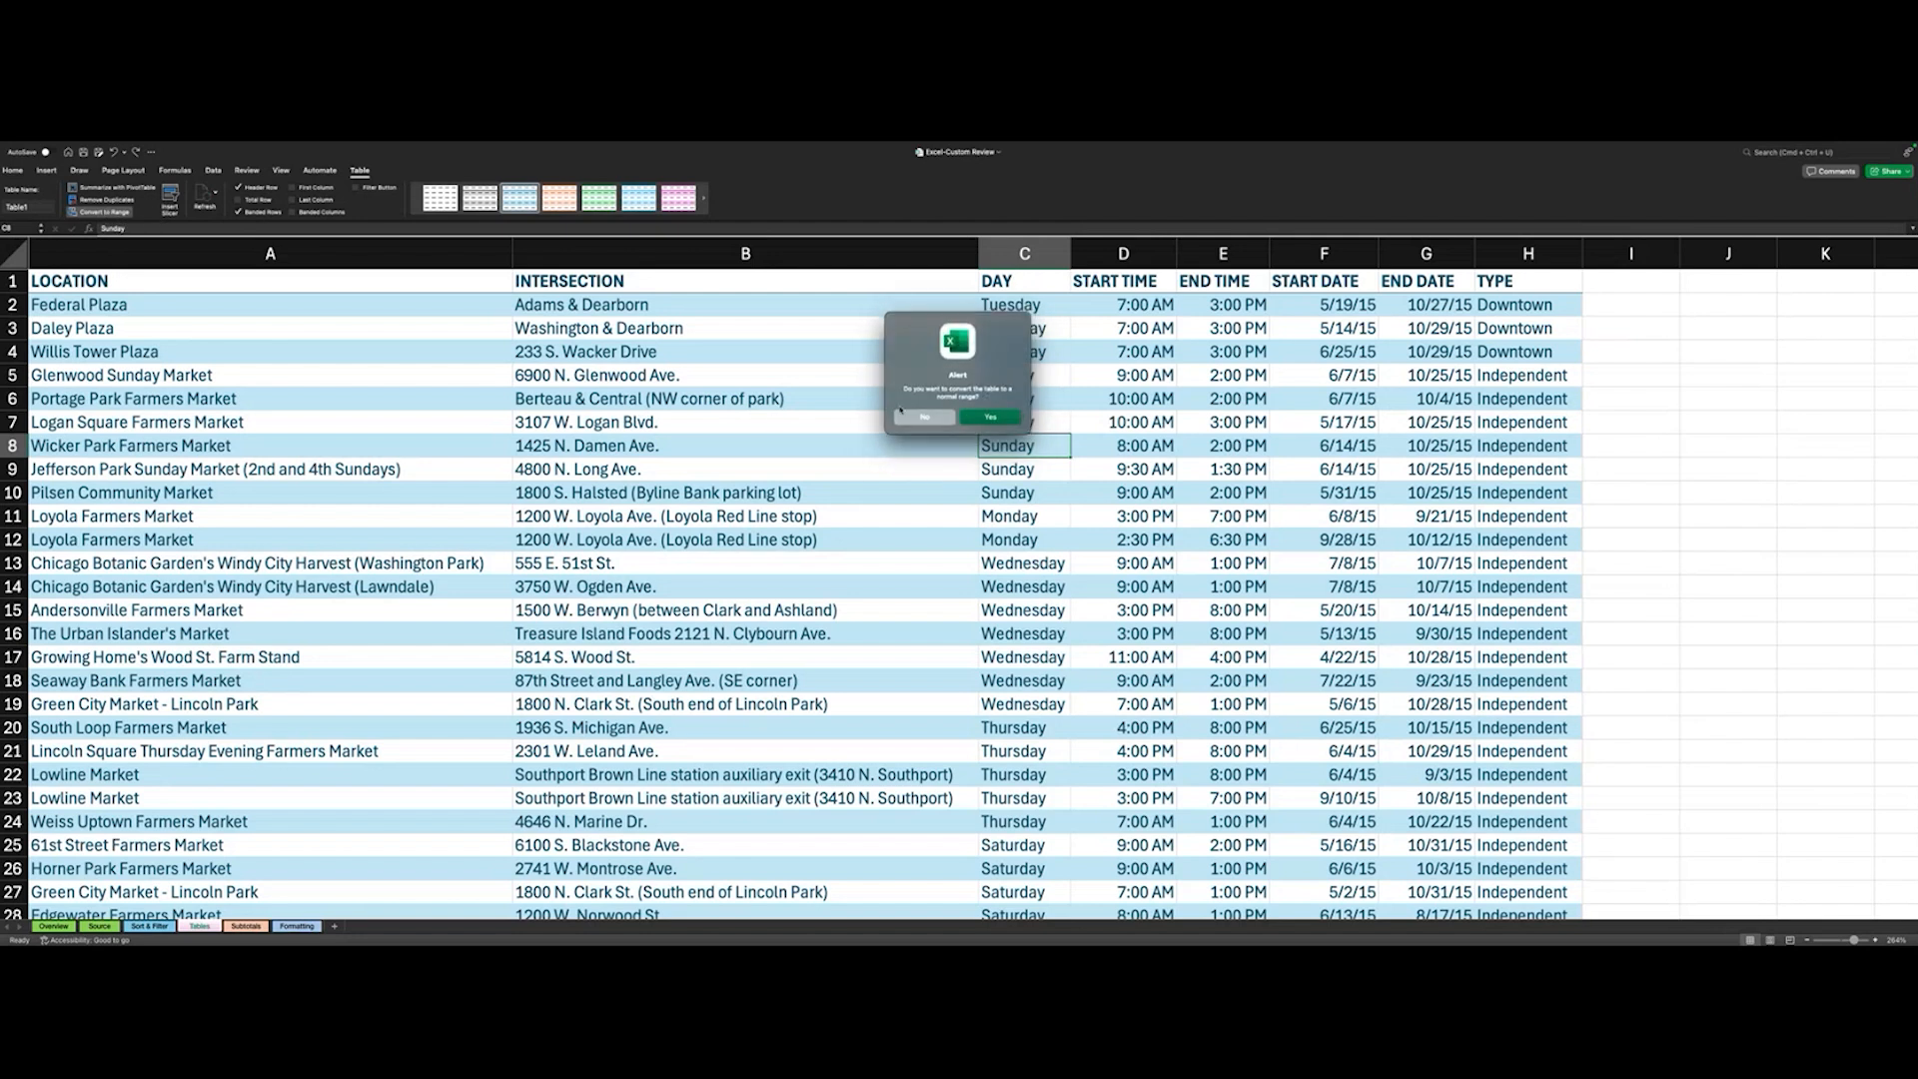
left_click(982, 418)
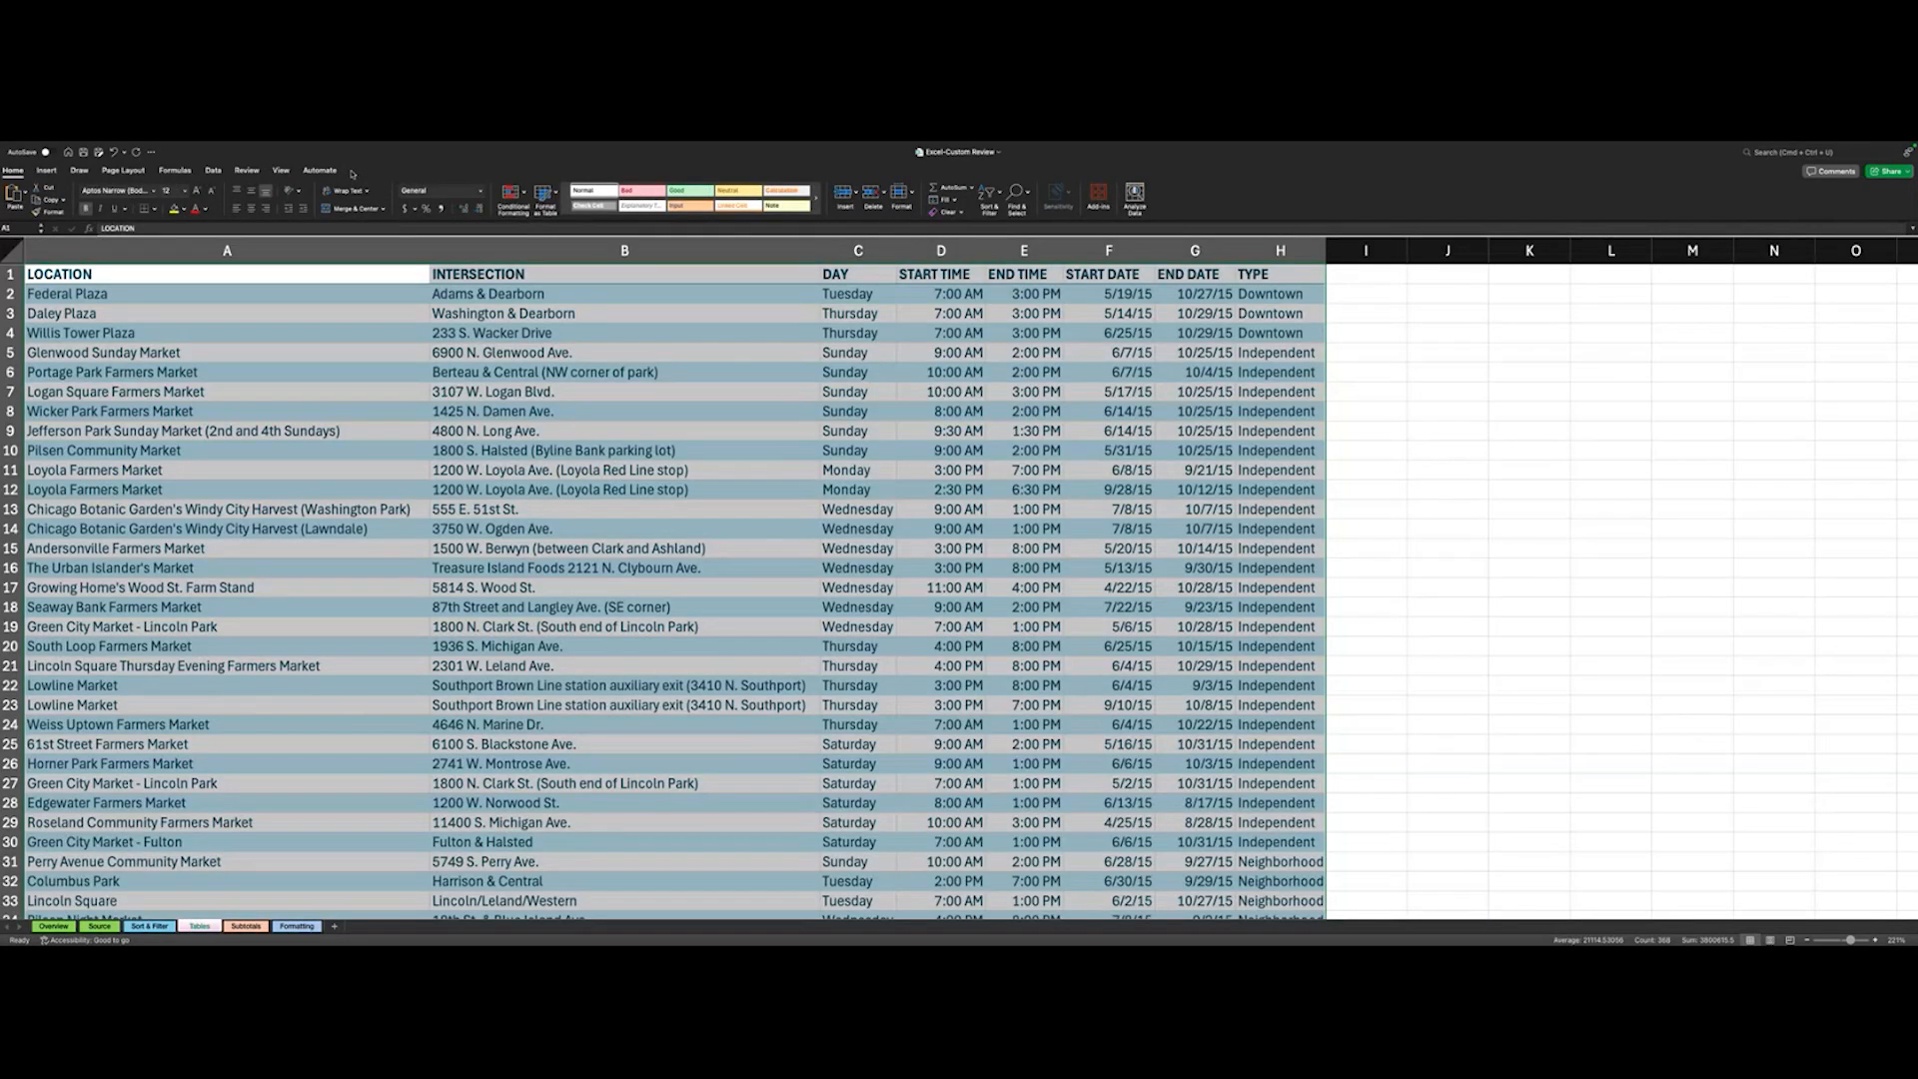
left_click(602, 192)
- Select the entire airline passenger data on the Subtotals sheet, from the Activity Period header to the last Passenger Count value
scroll(557, 419, "down", 1)
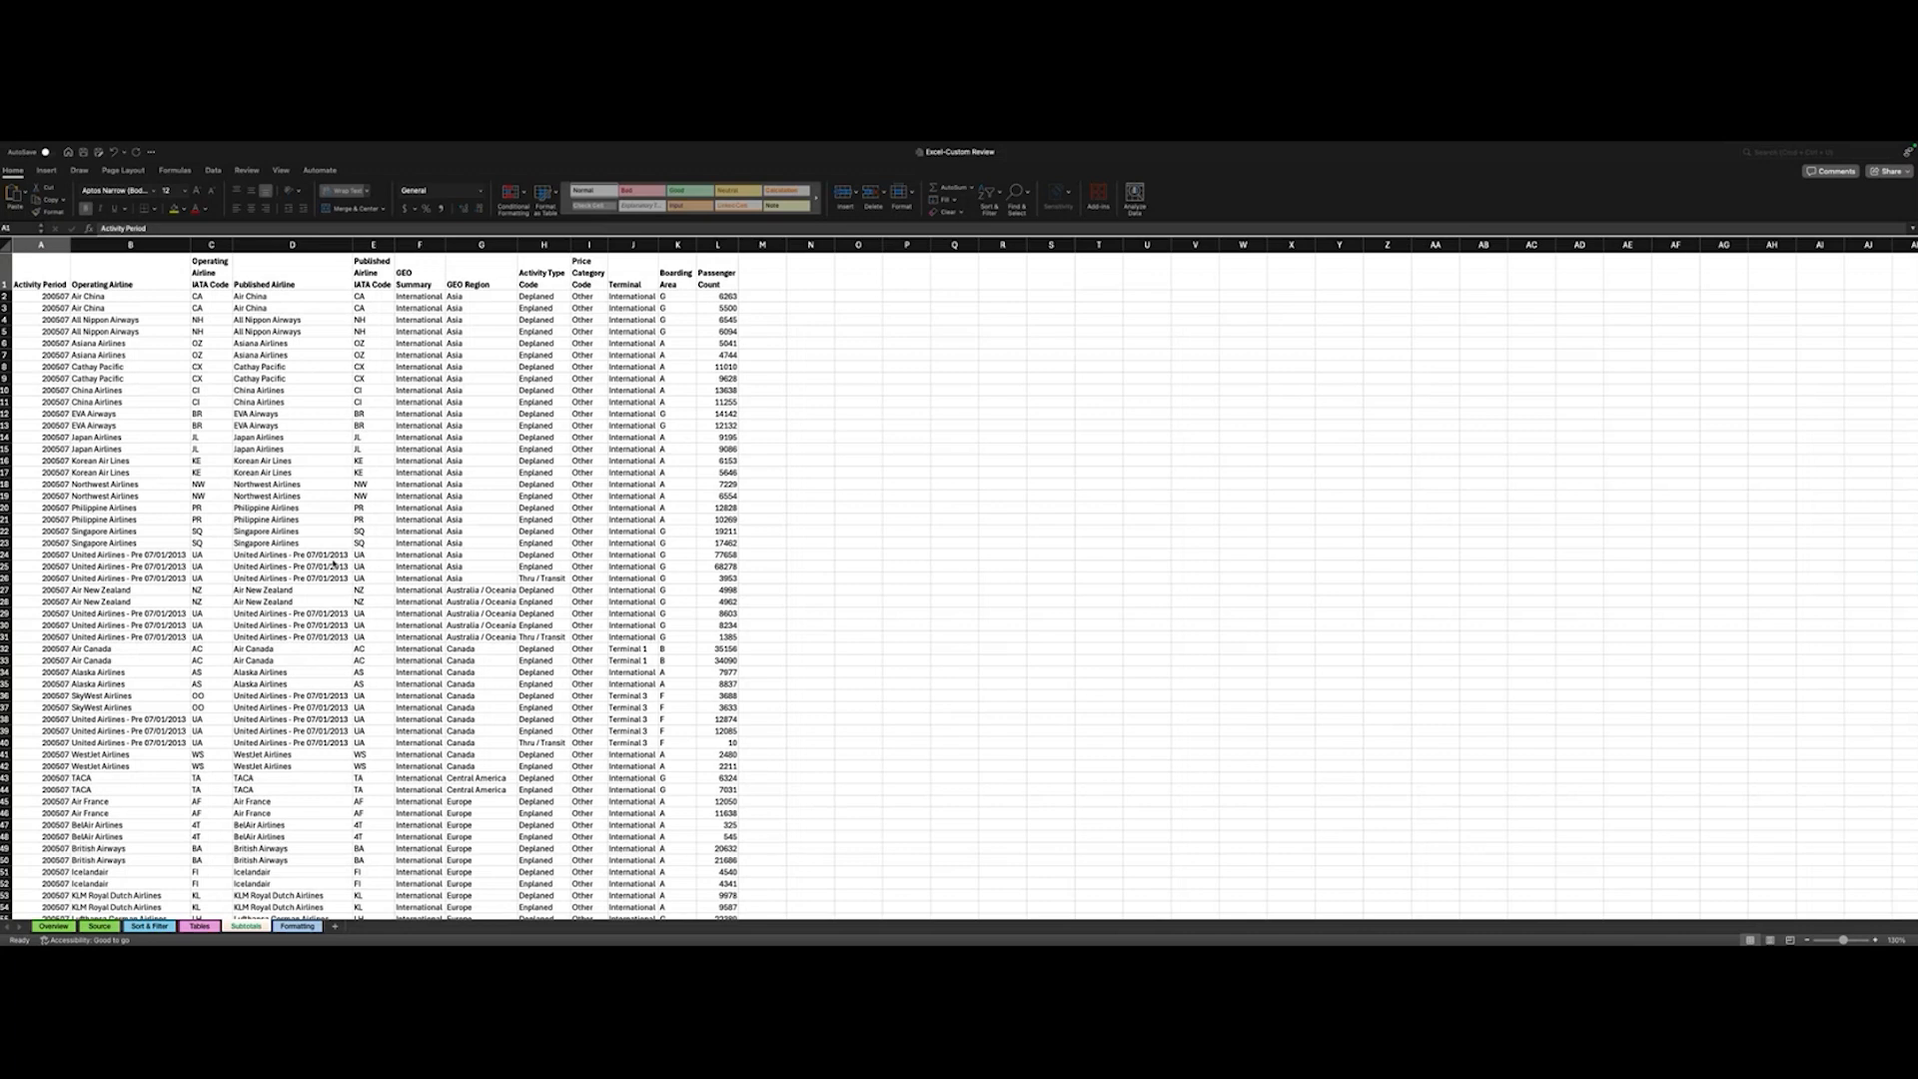
scroll(334, 565, "down", 2)
scroll(334, 564, "up", 3)
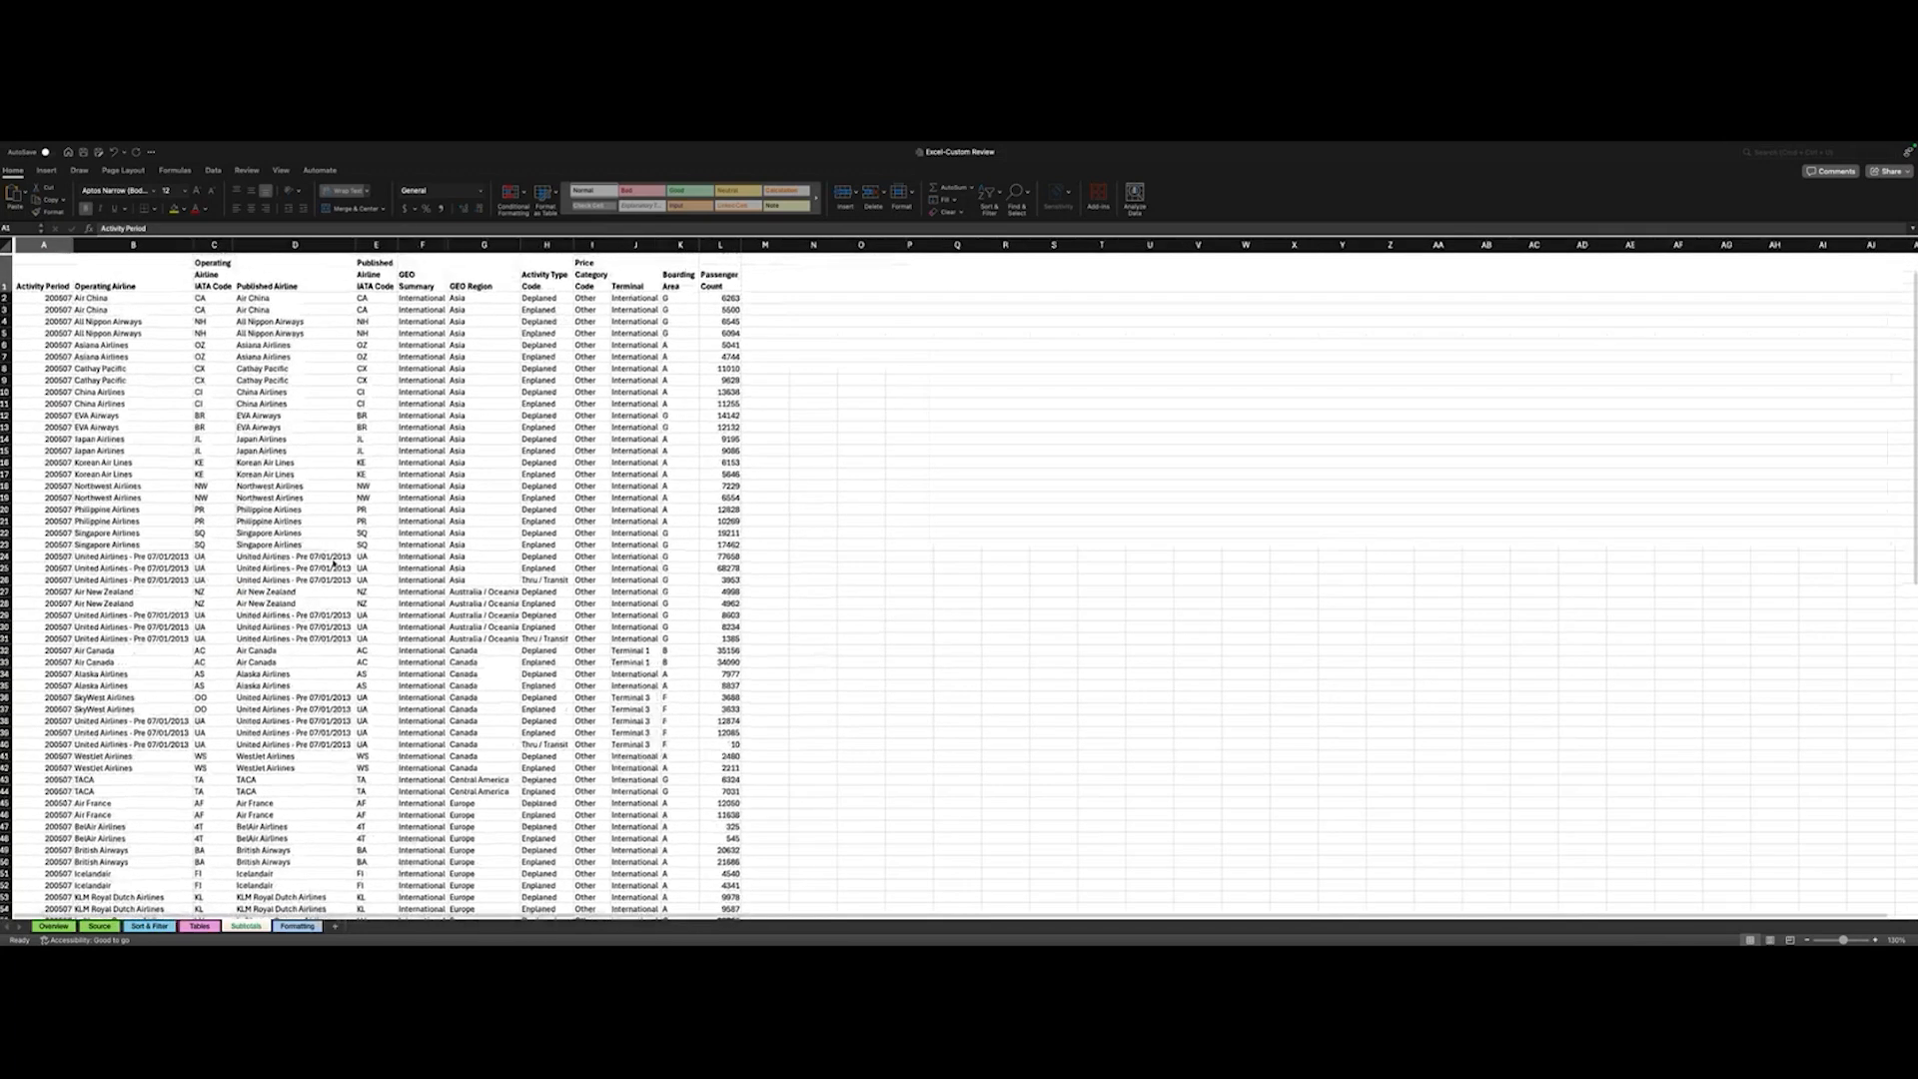
scroll(334, 564, "down", 5)
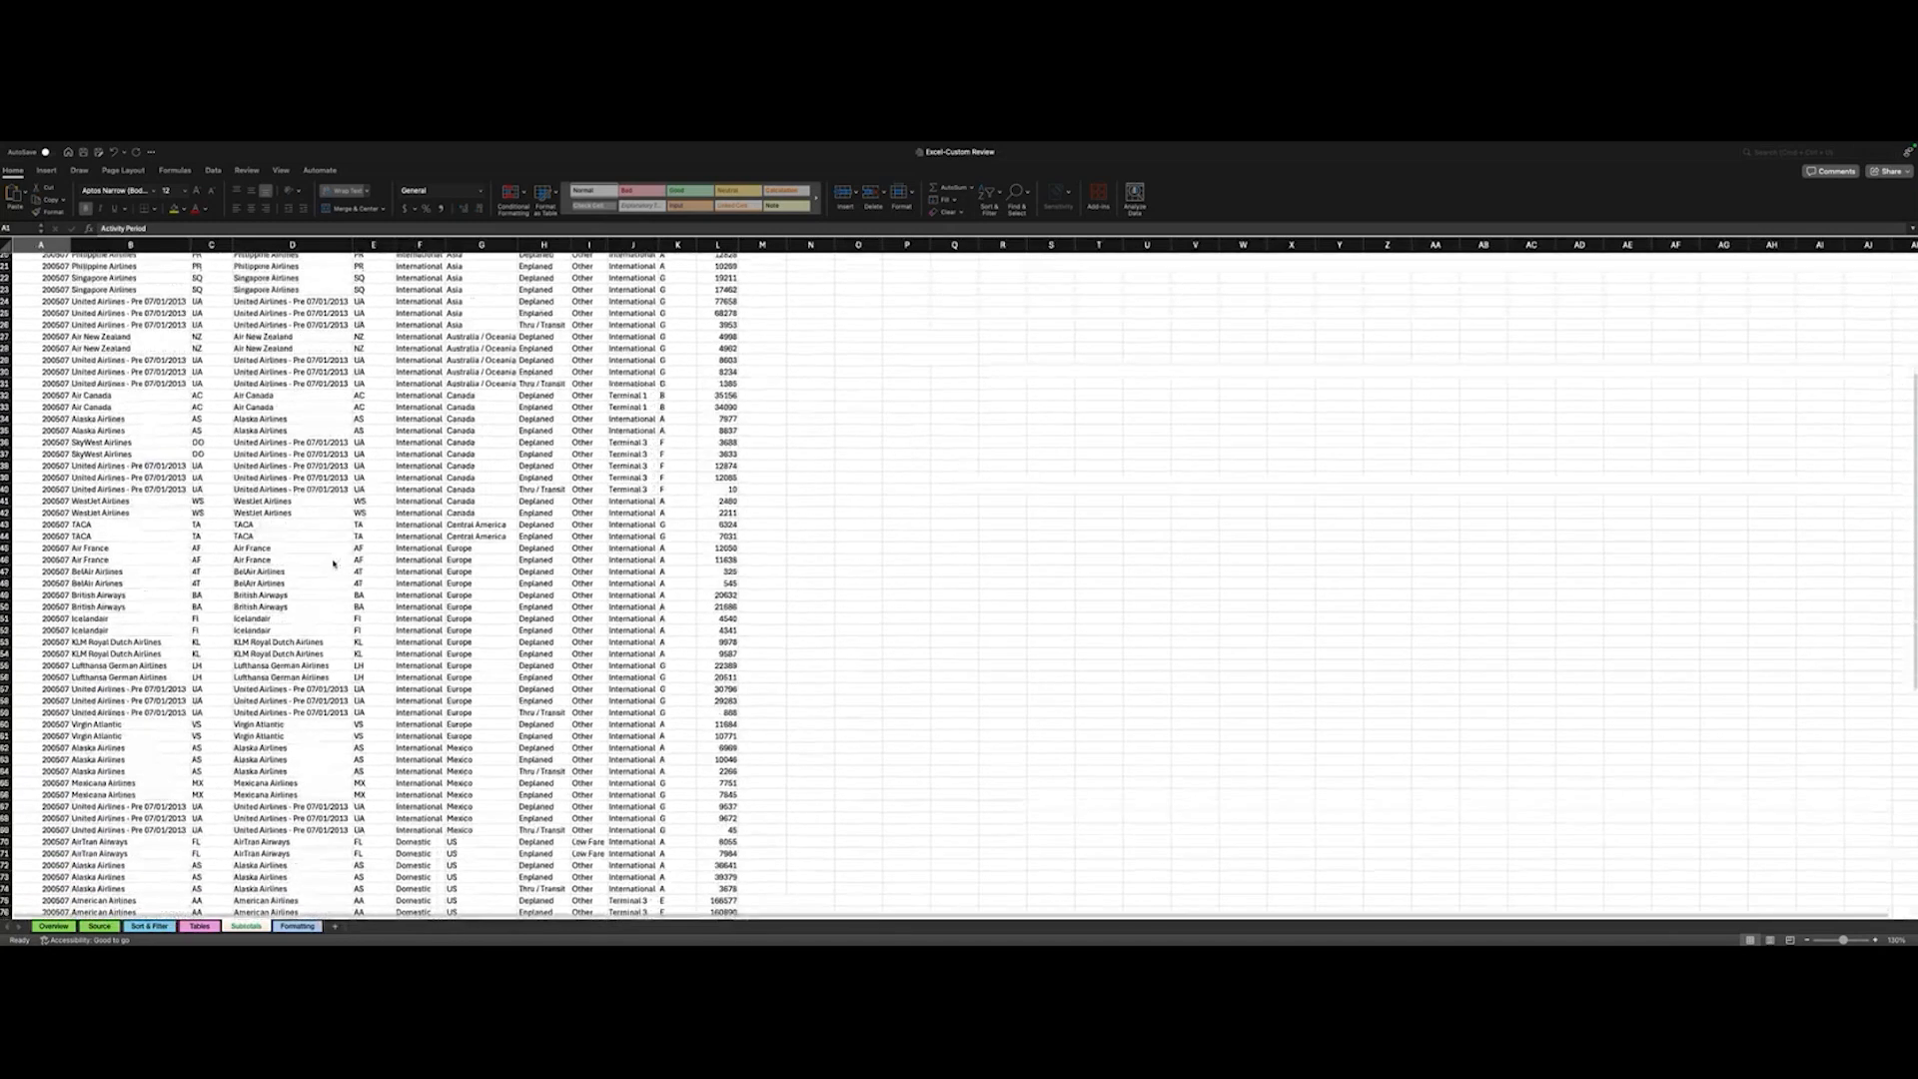
scroll(334, 565, "up", 1)
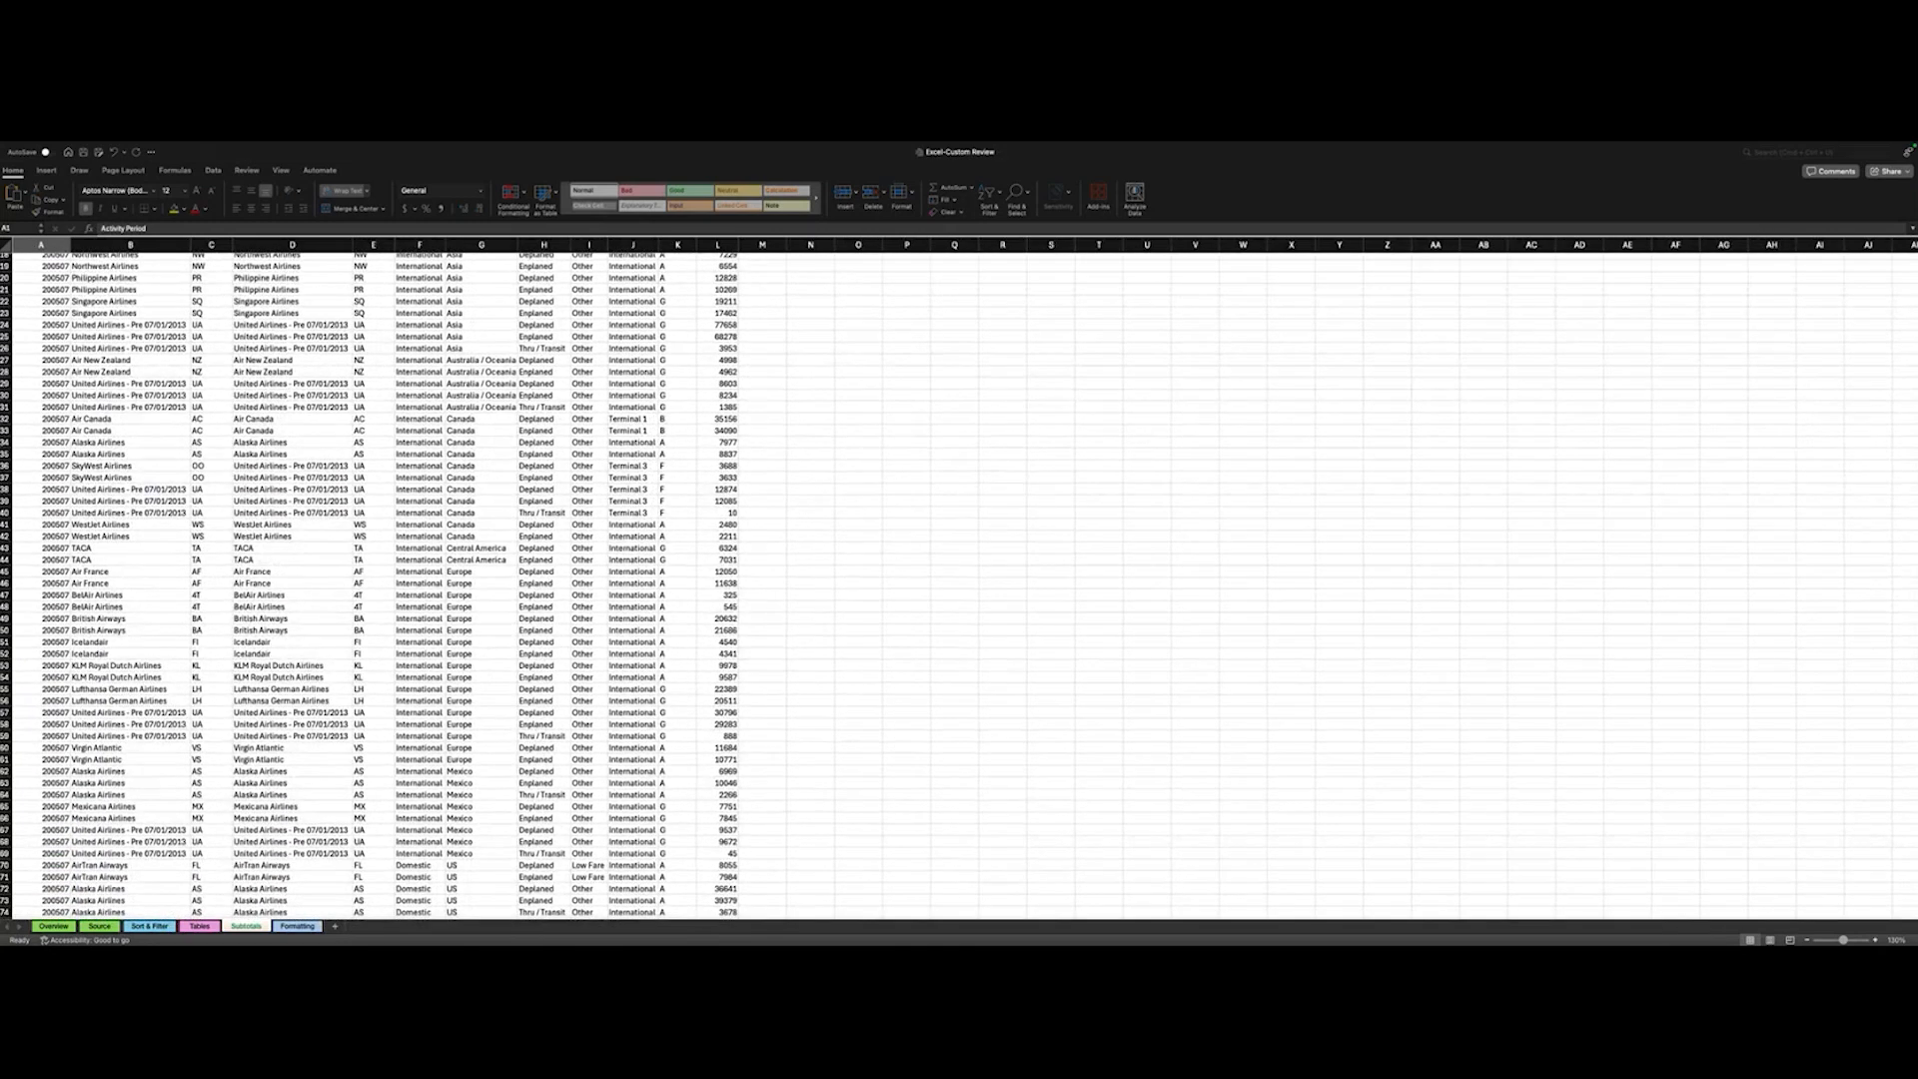
scroll(96, 621, "up", 5)
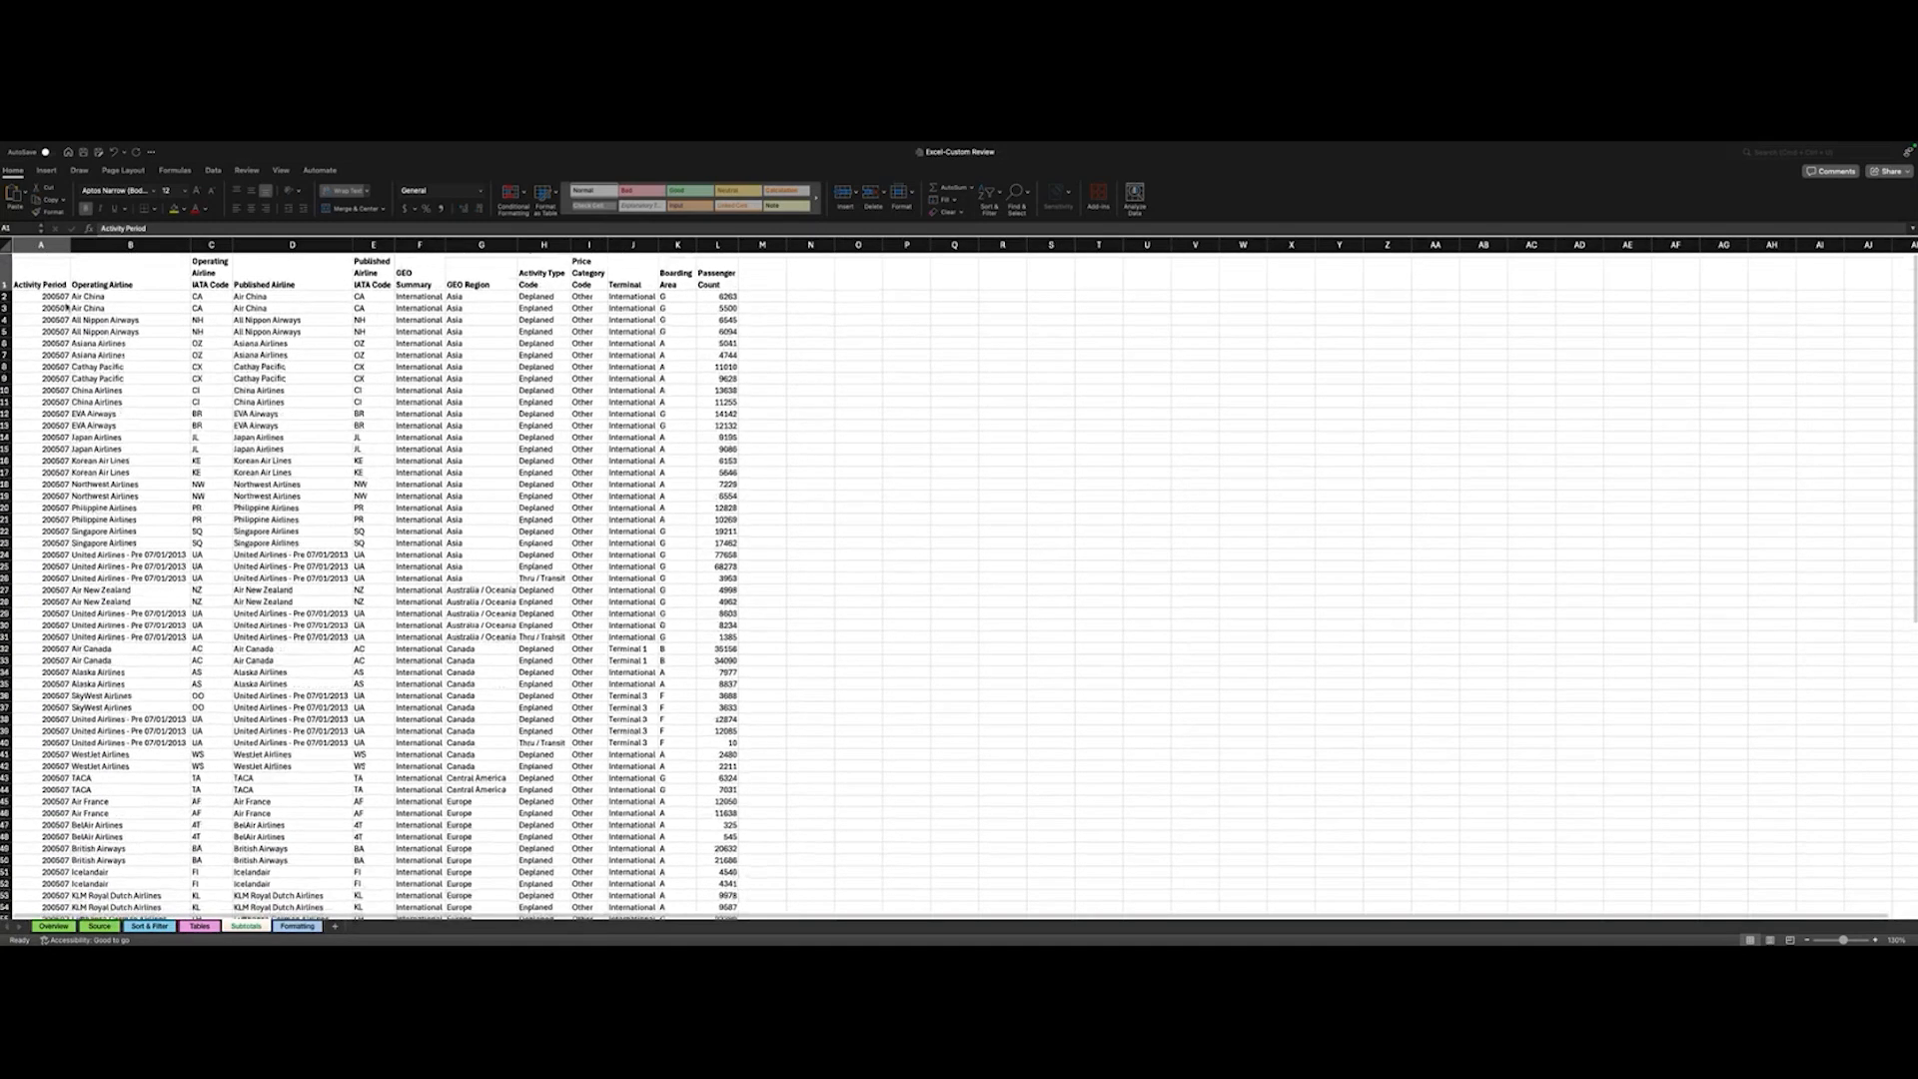
left_click(42, 281)
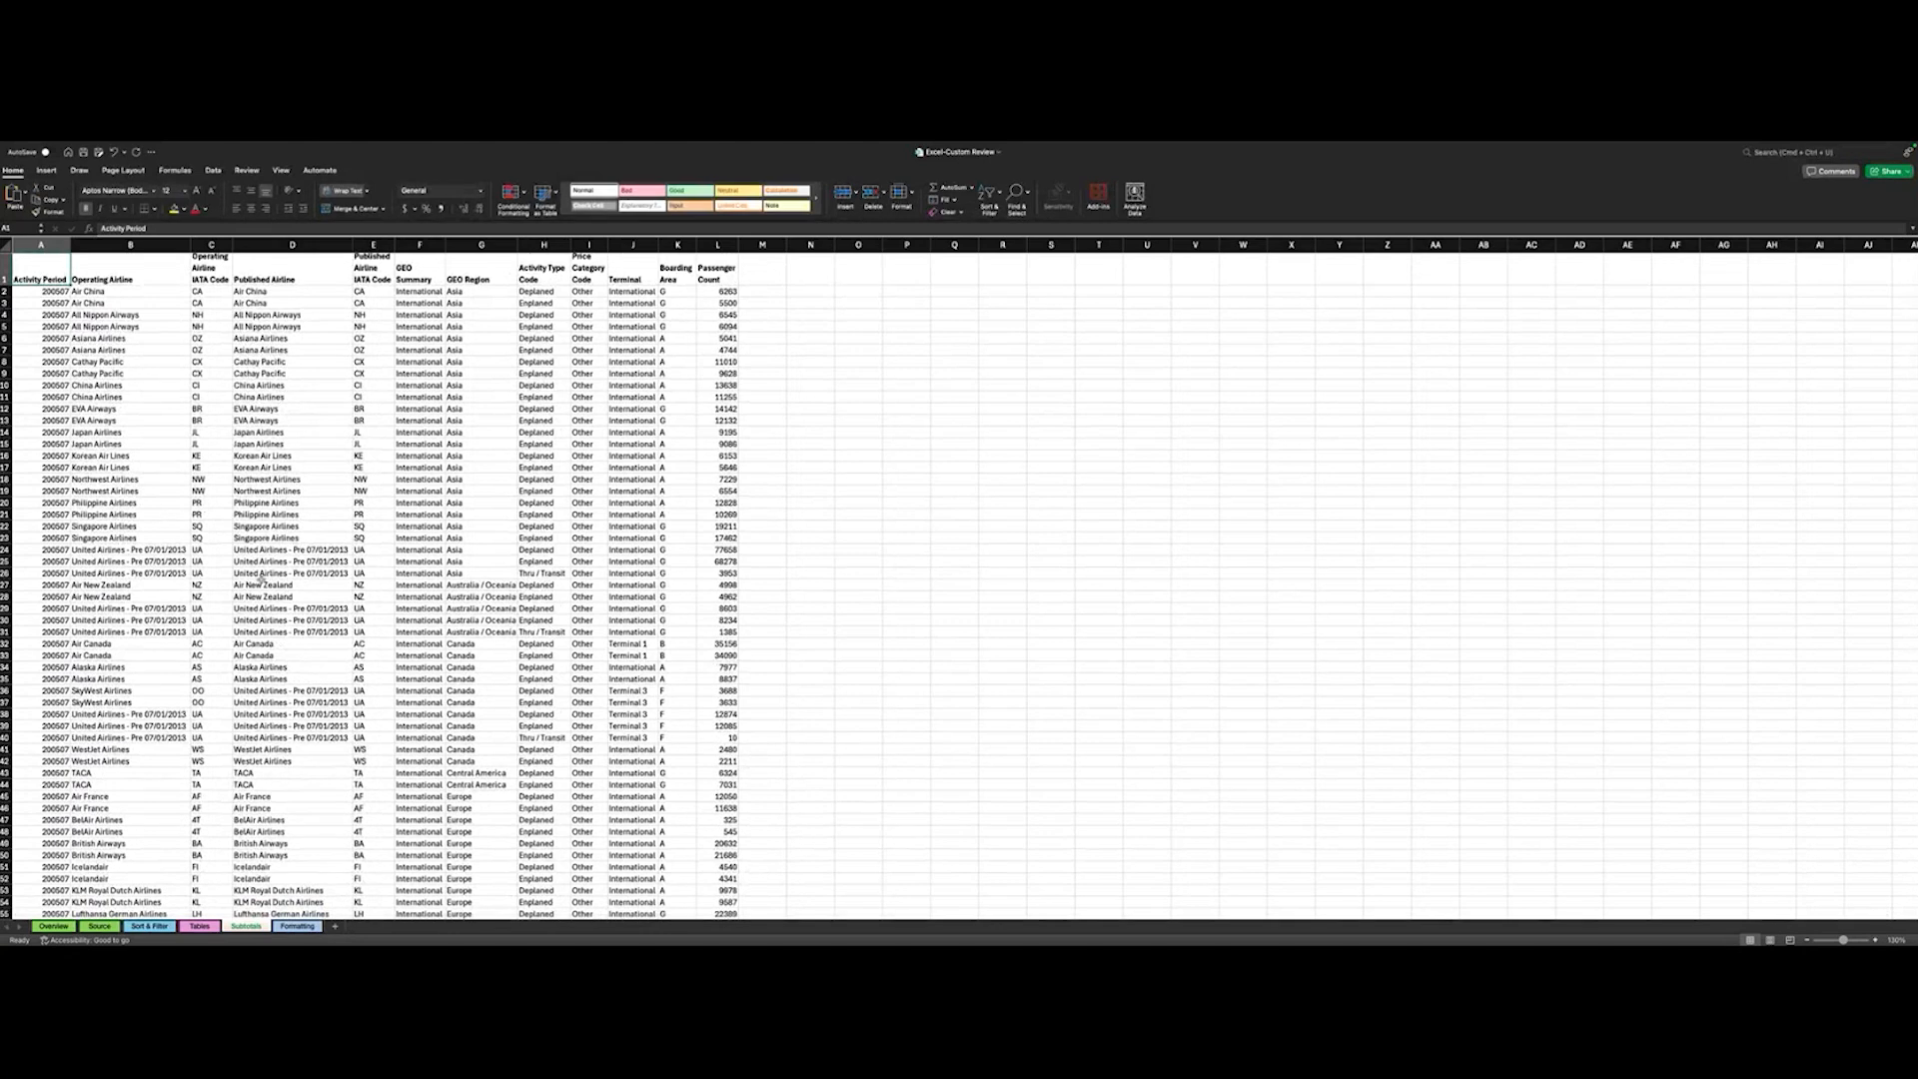
scroll(261, 577, "down", 20)
scroll(257, 583, "up", 10)
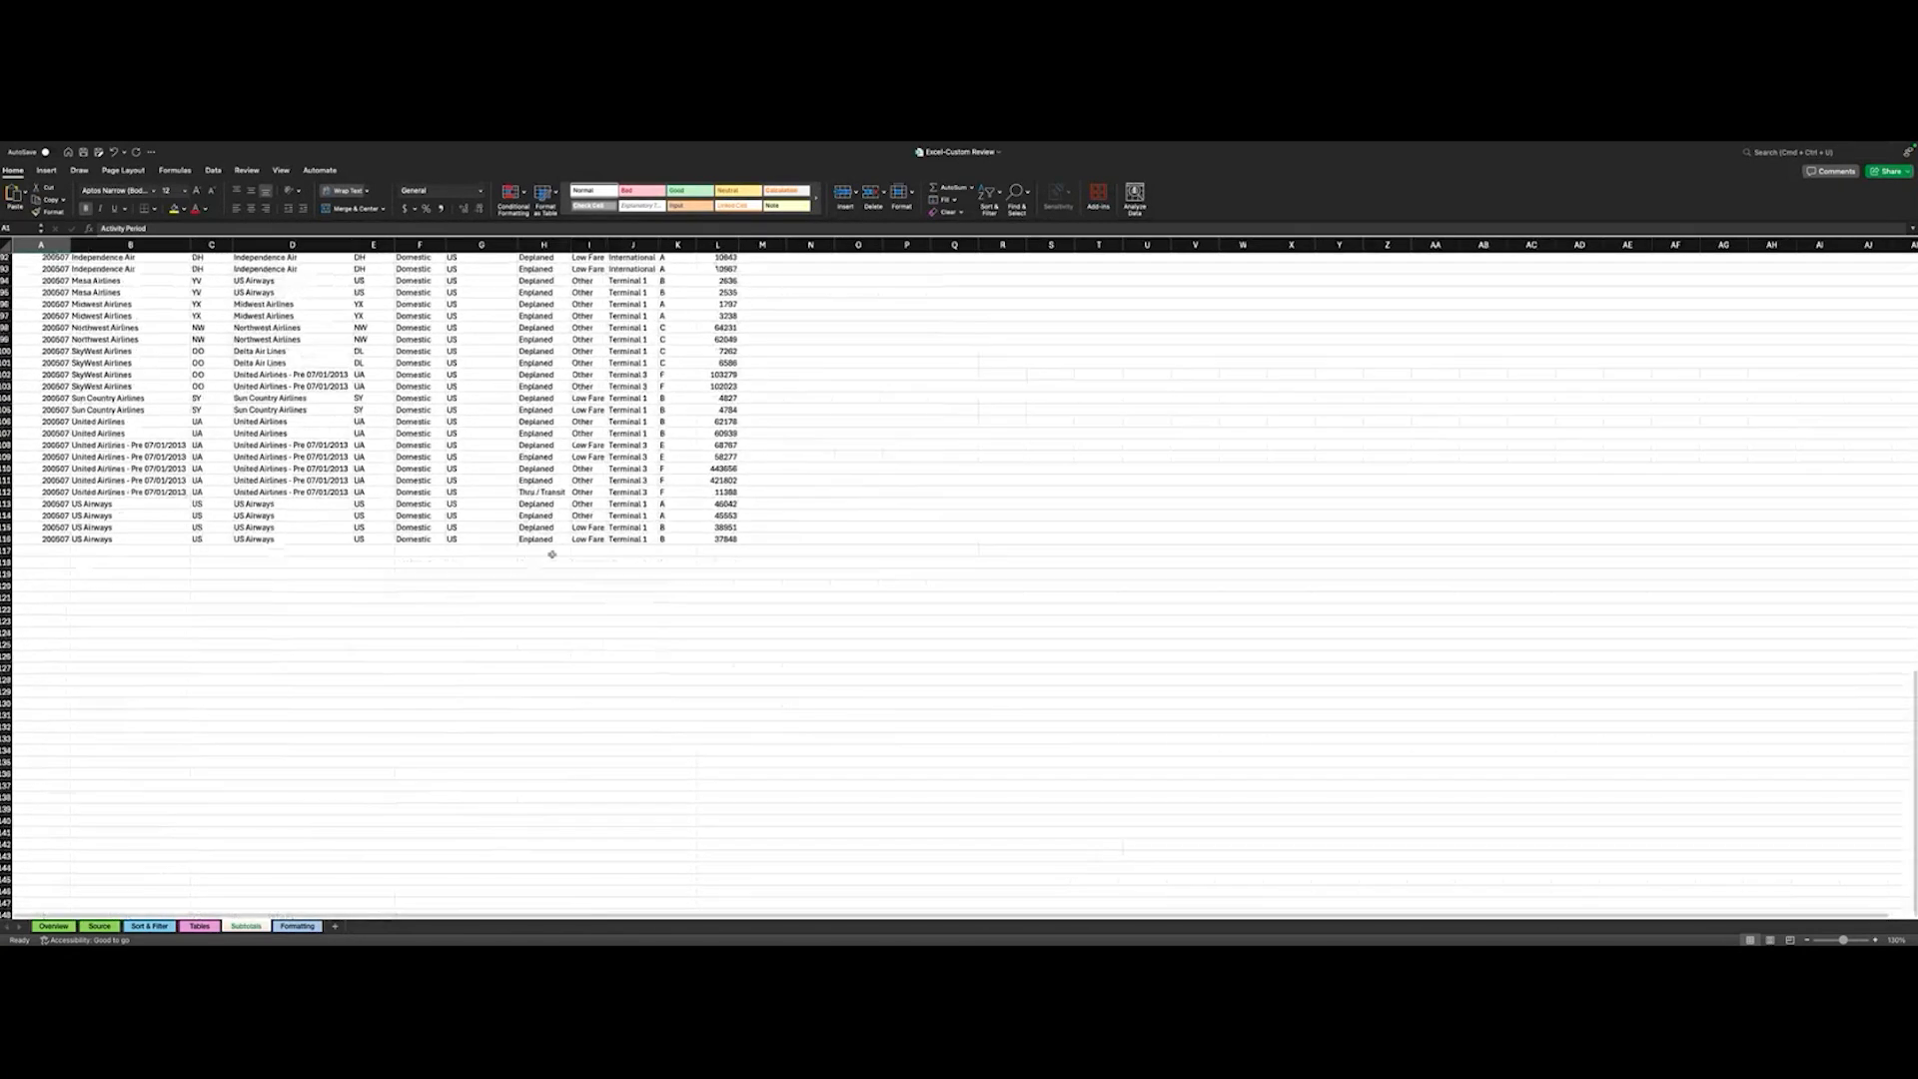
left_click(713, 541, "shift")
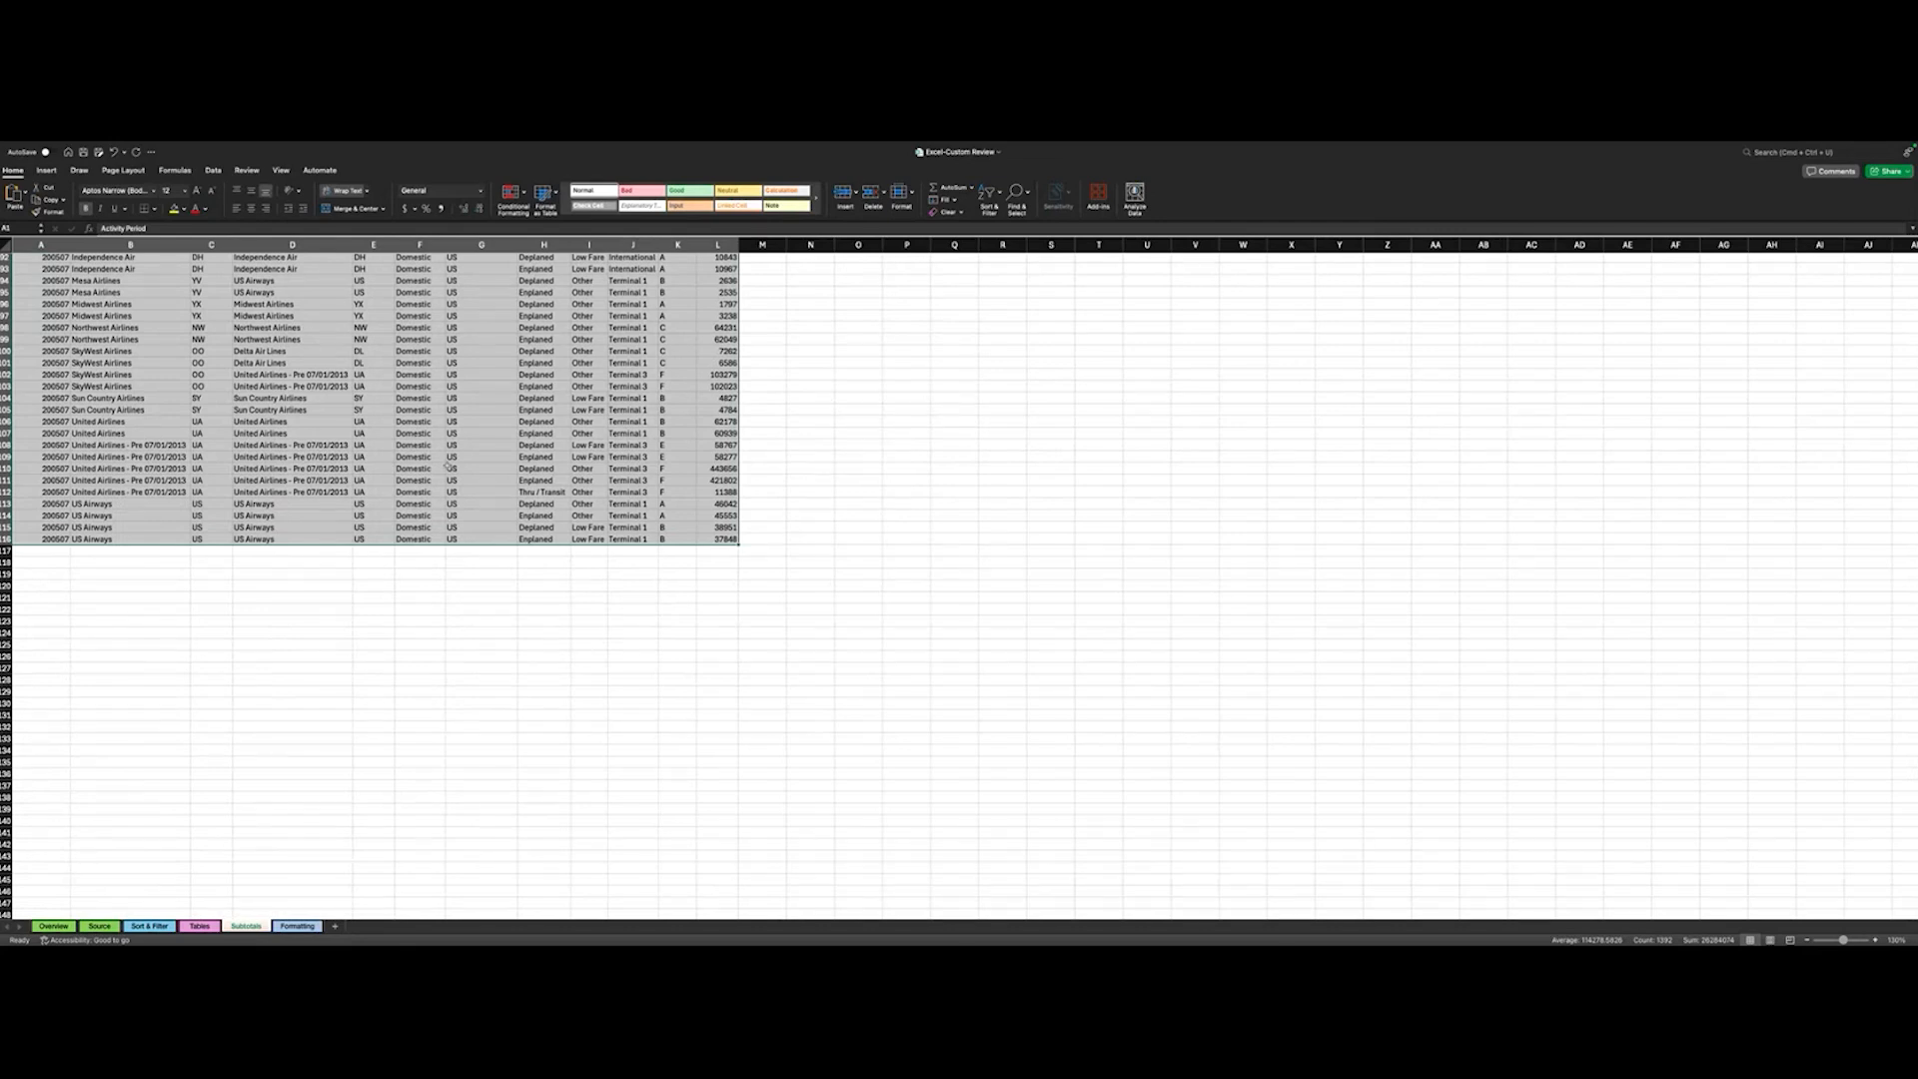
scroll(448, 466, "up", 20)
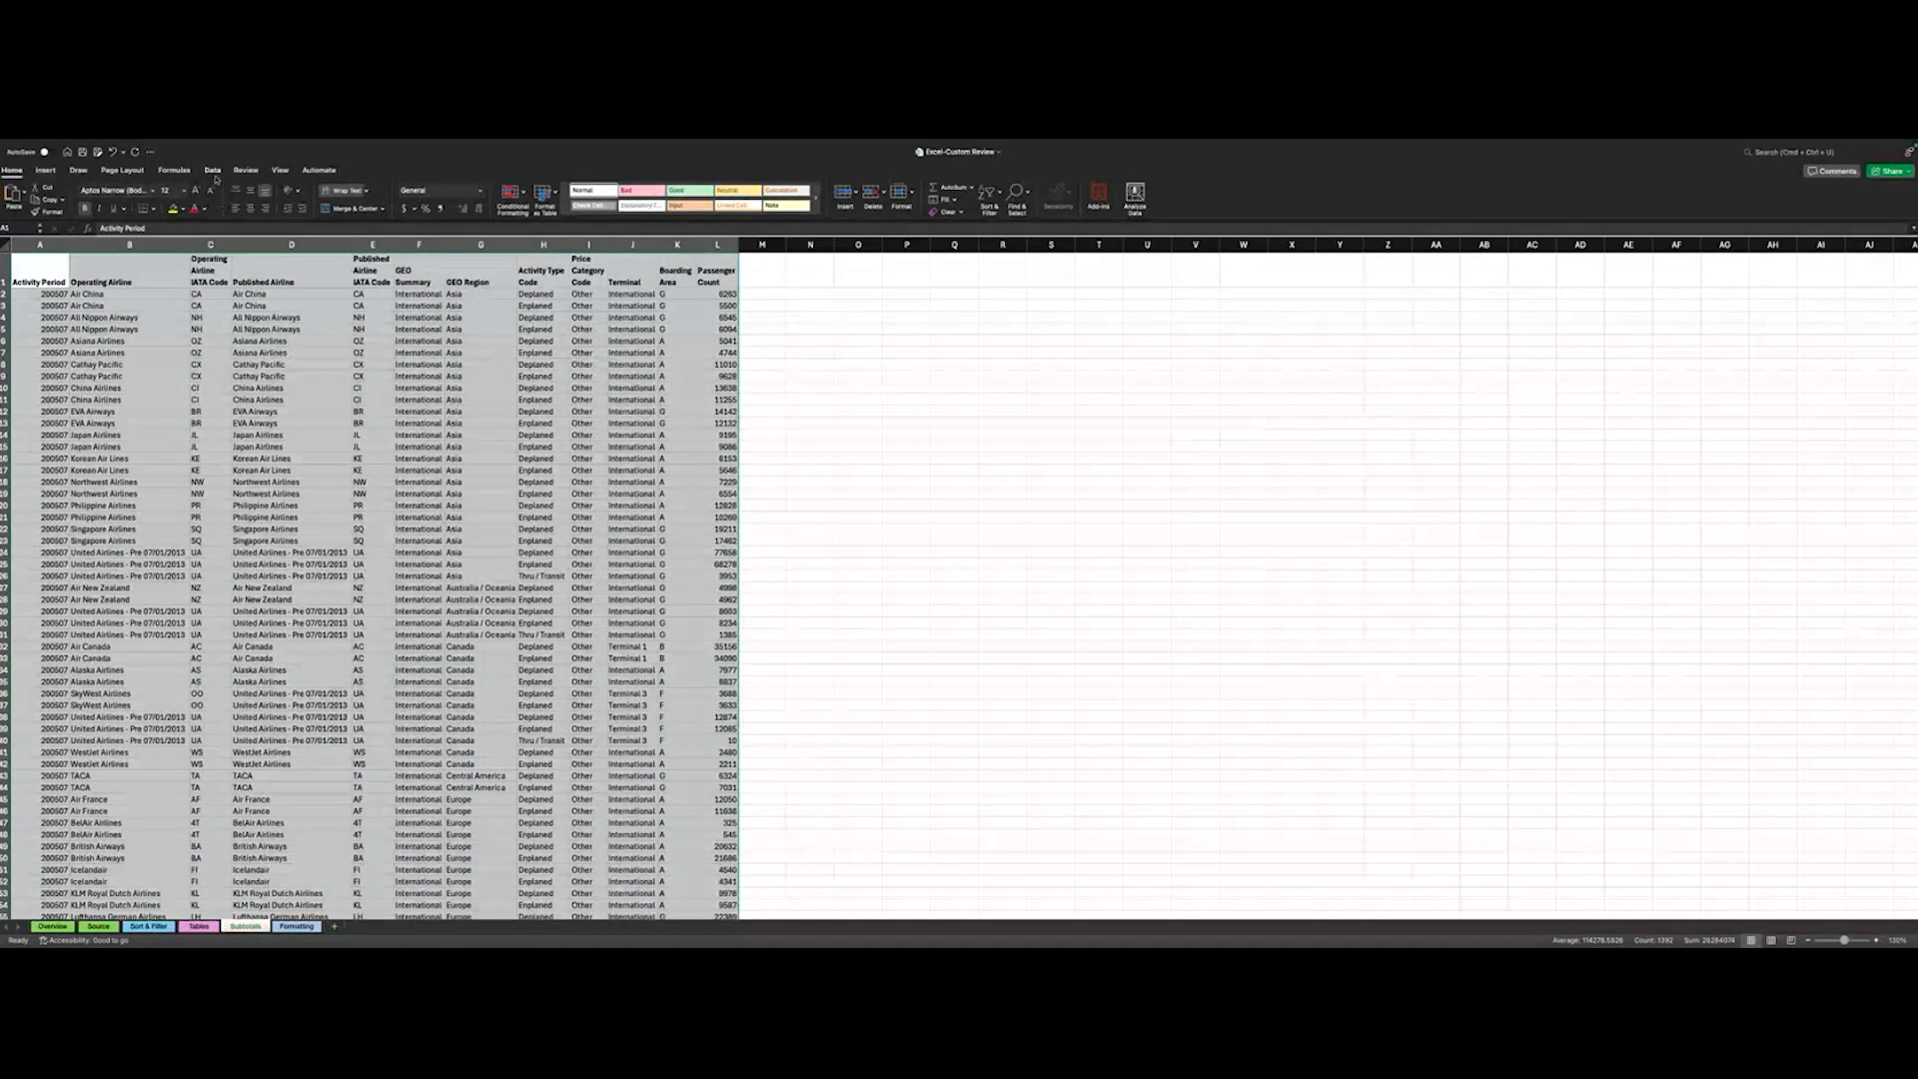
- Start a Subtotal on the selected airline data and set its function to Count
left_click(213, 171)
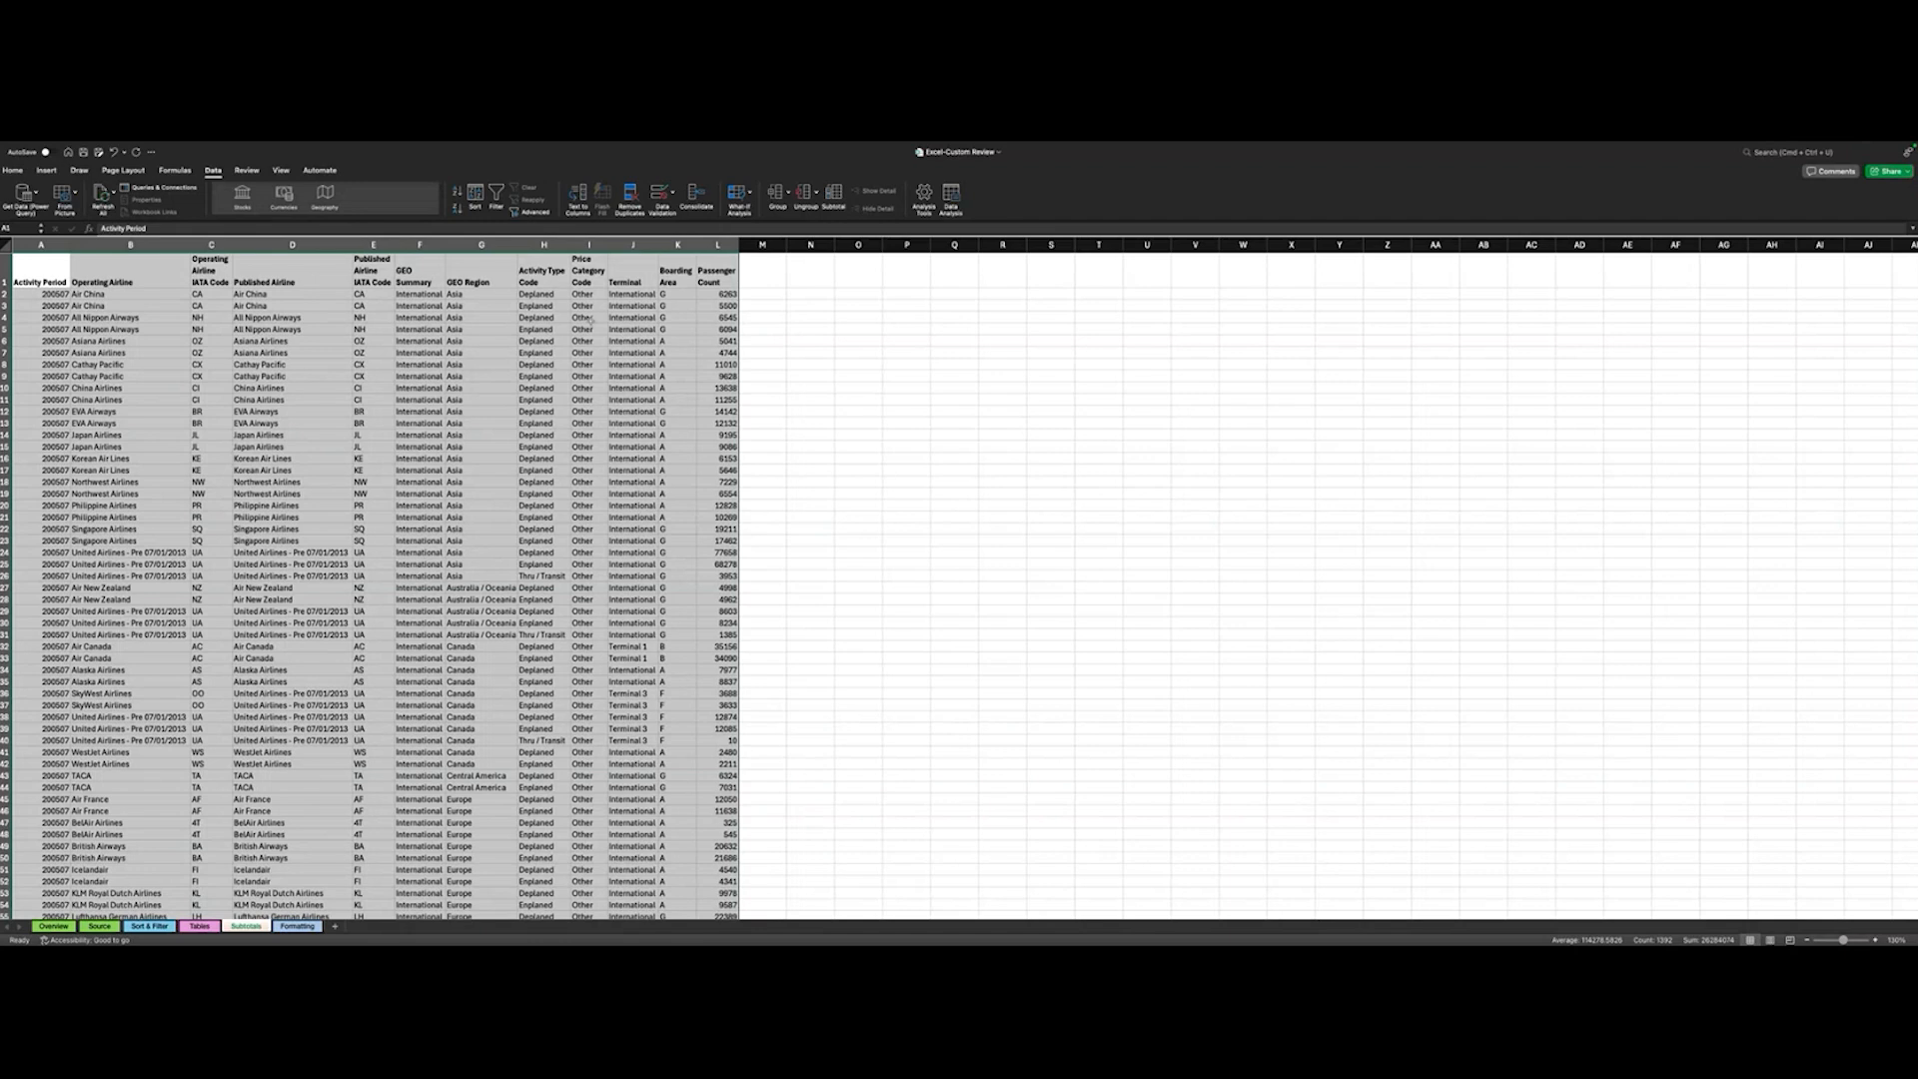
left_click(834, 195)
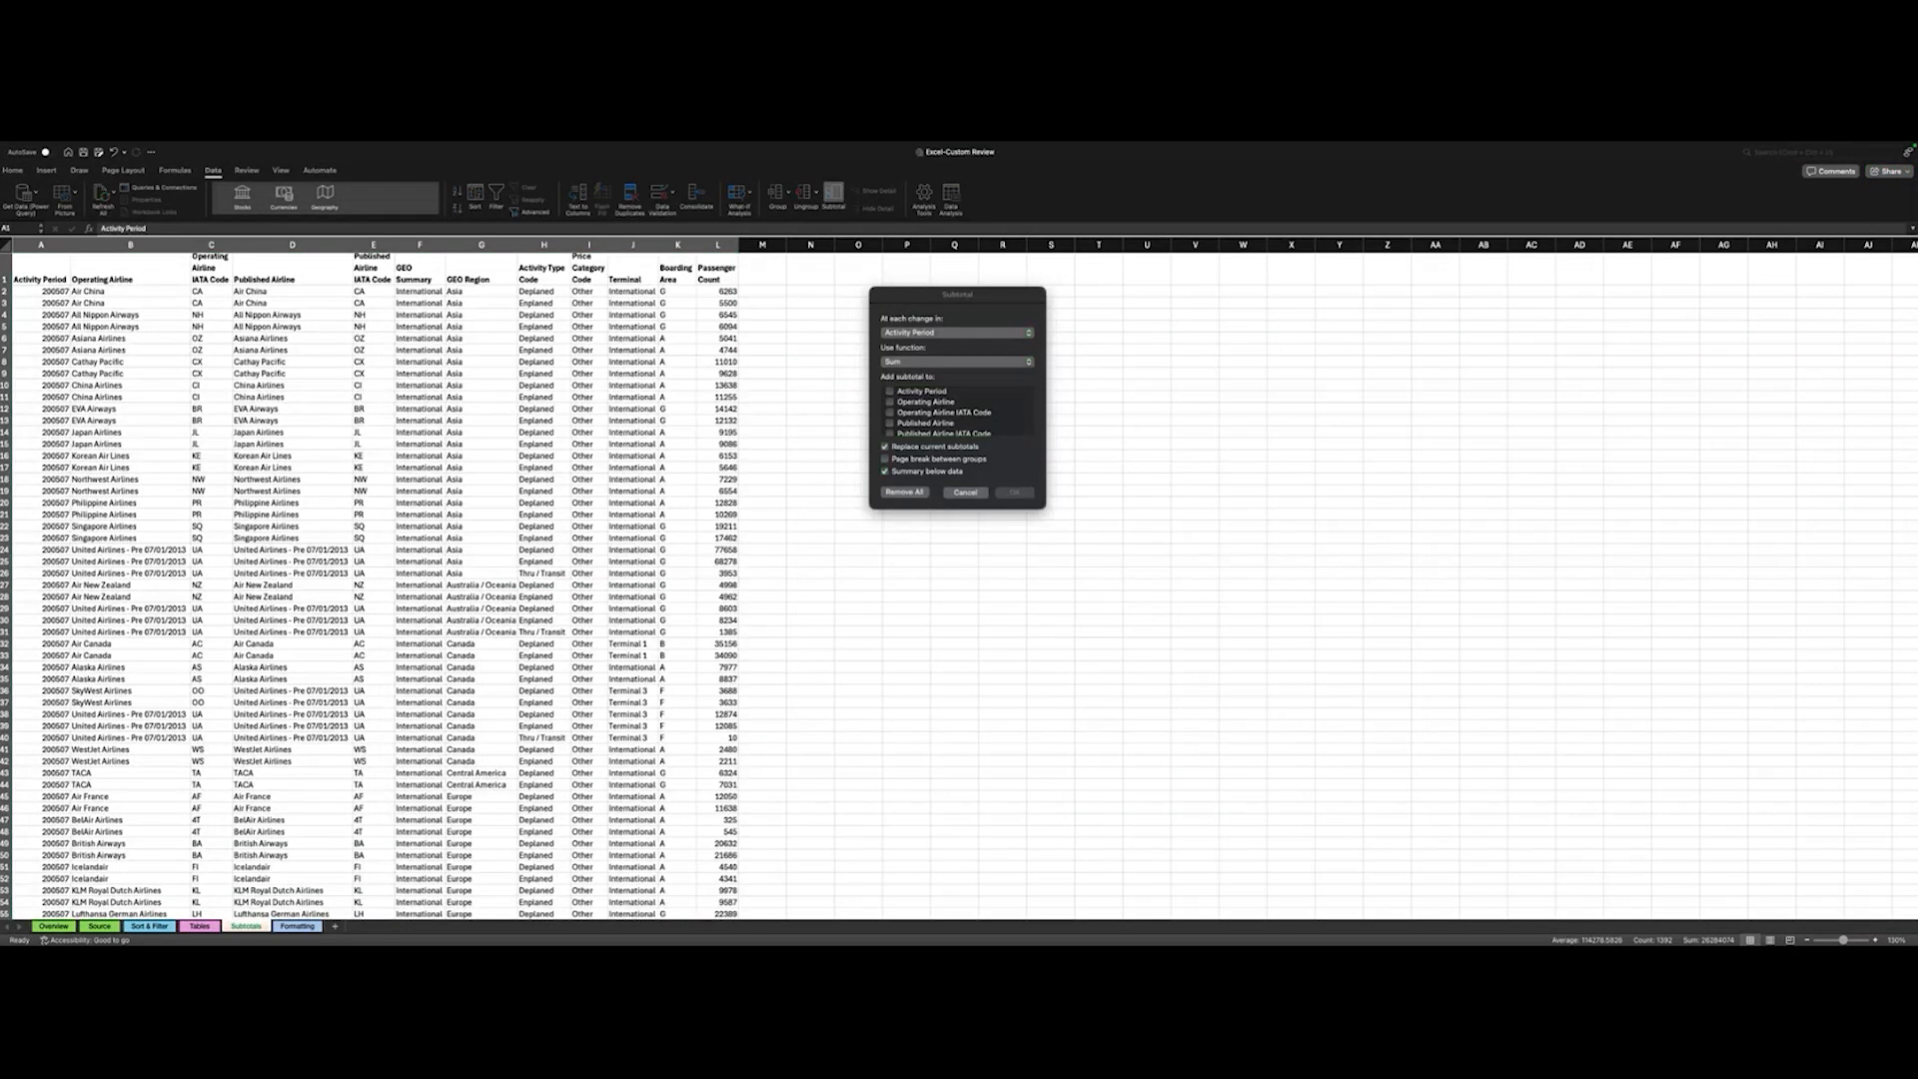
left_click(926, 364)
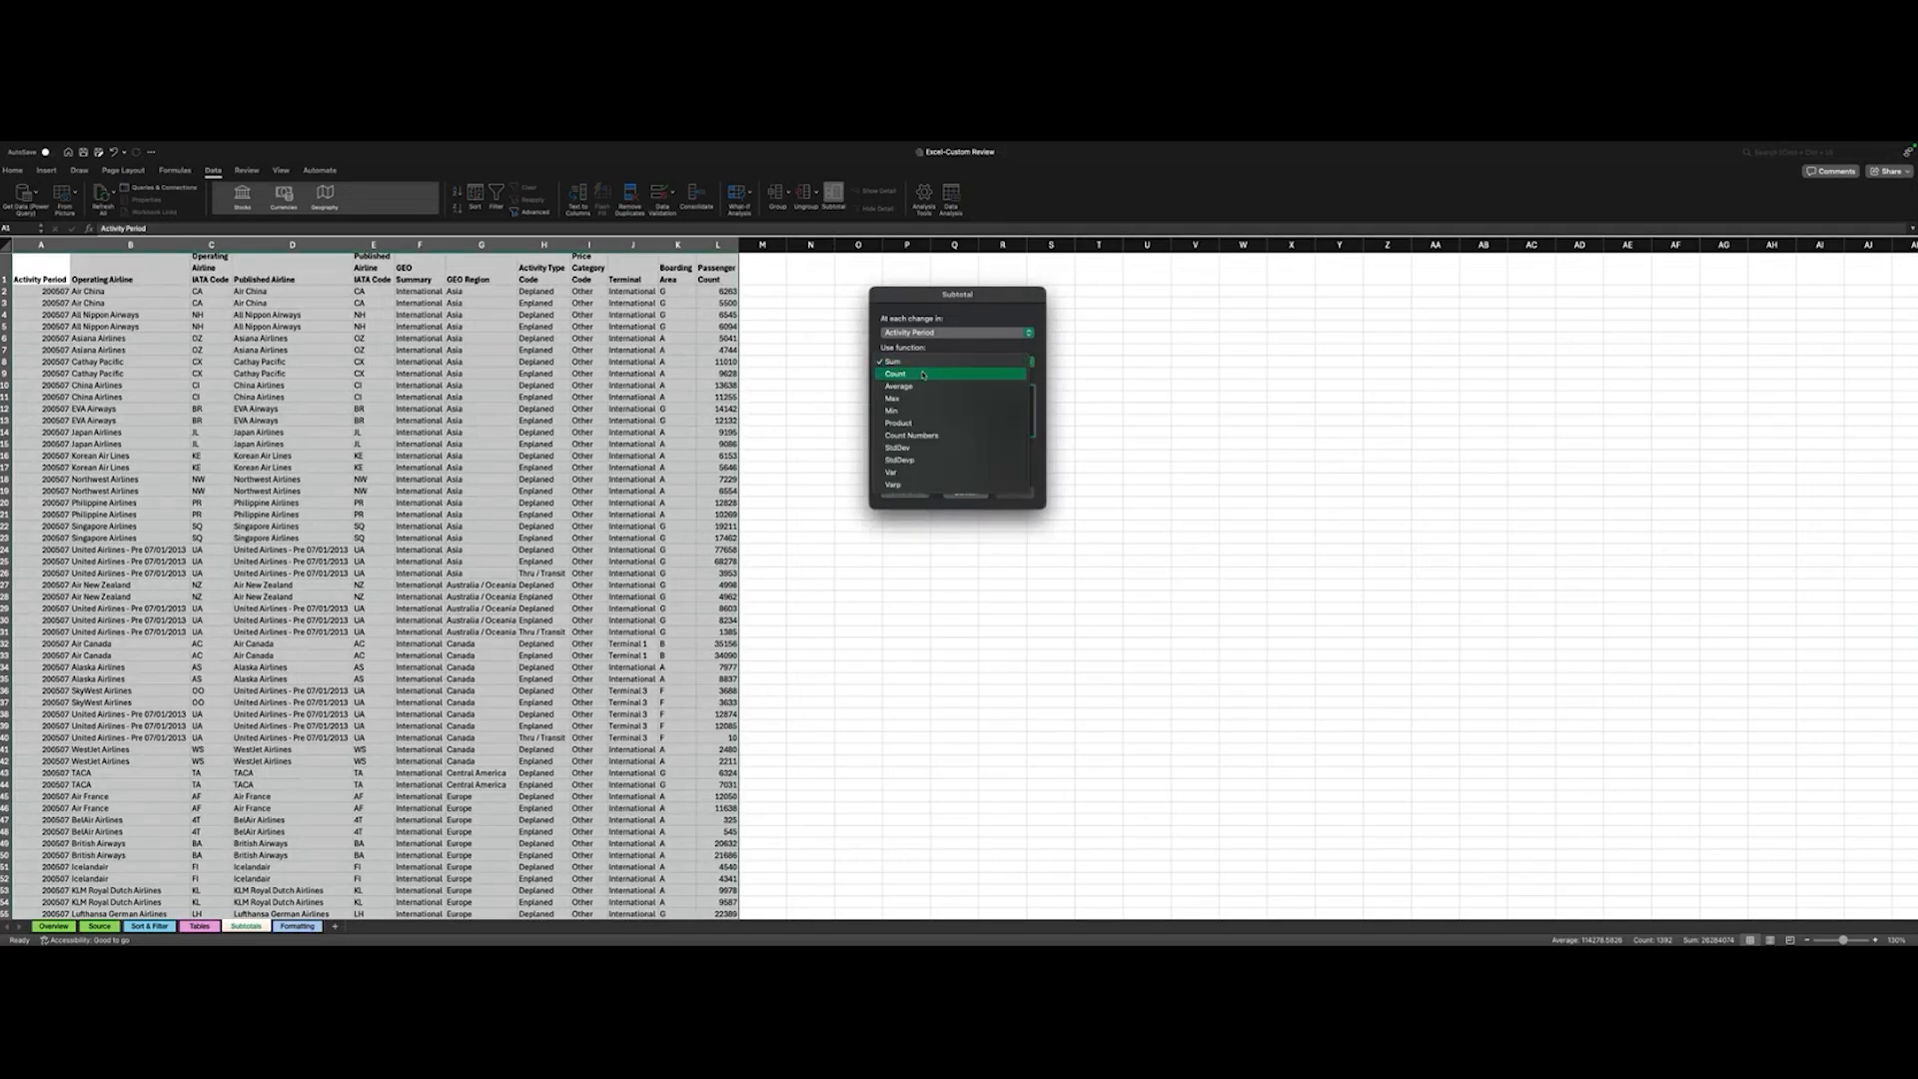
left_click(924, 375)
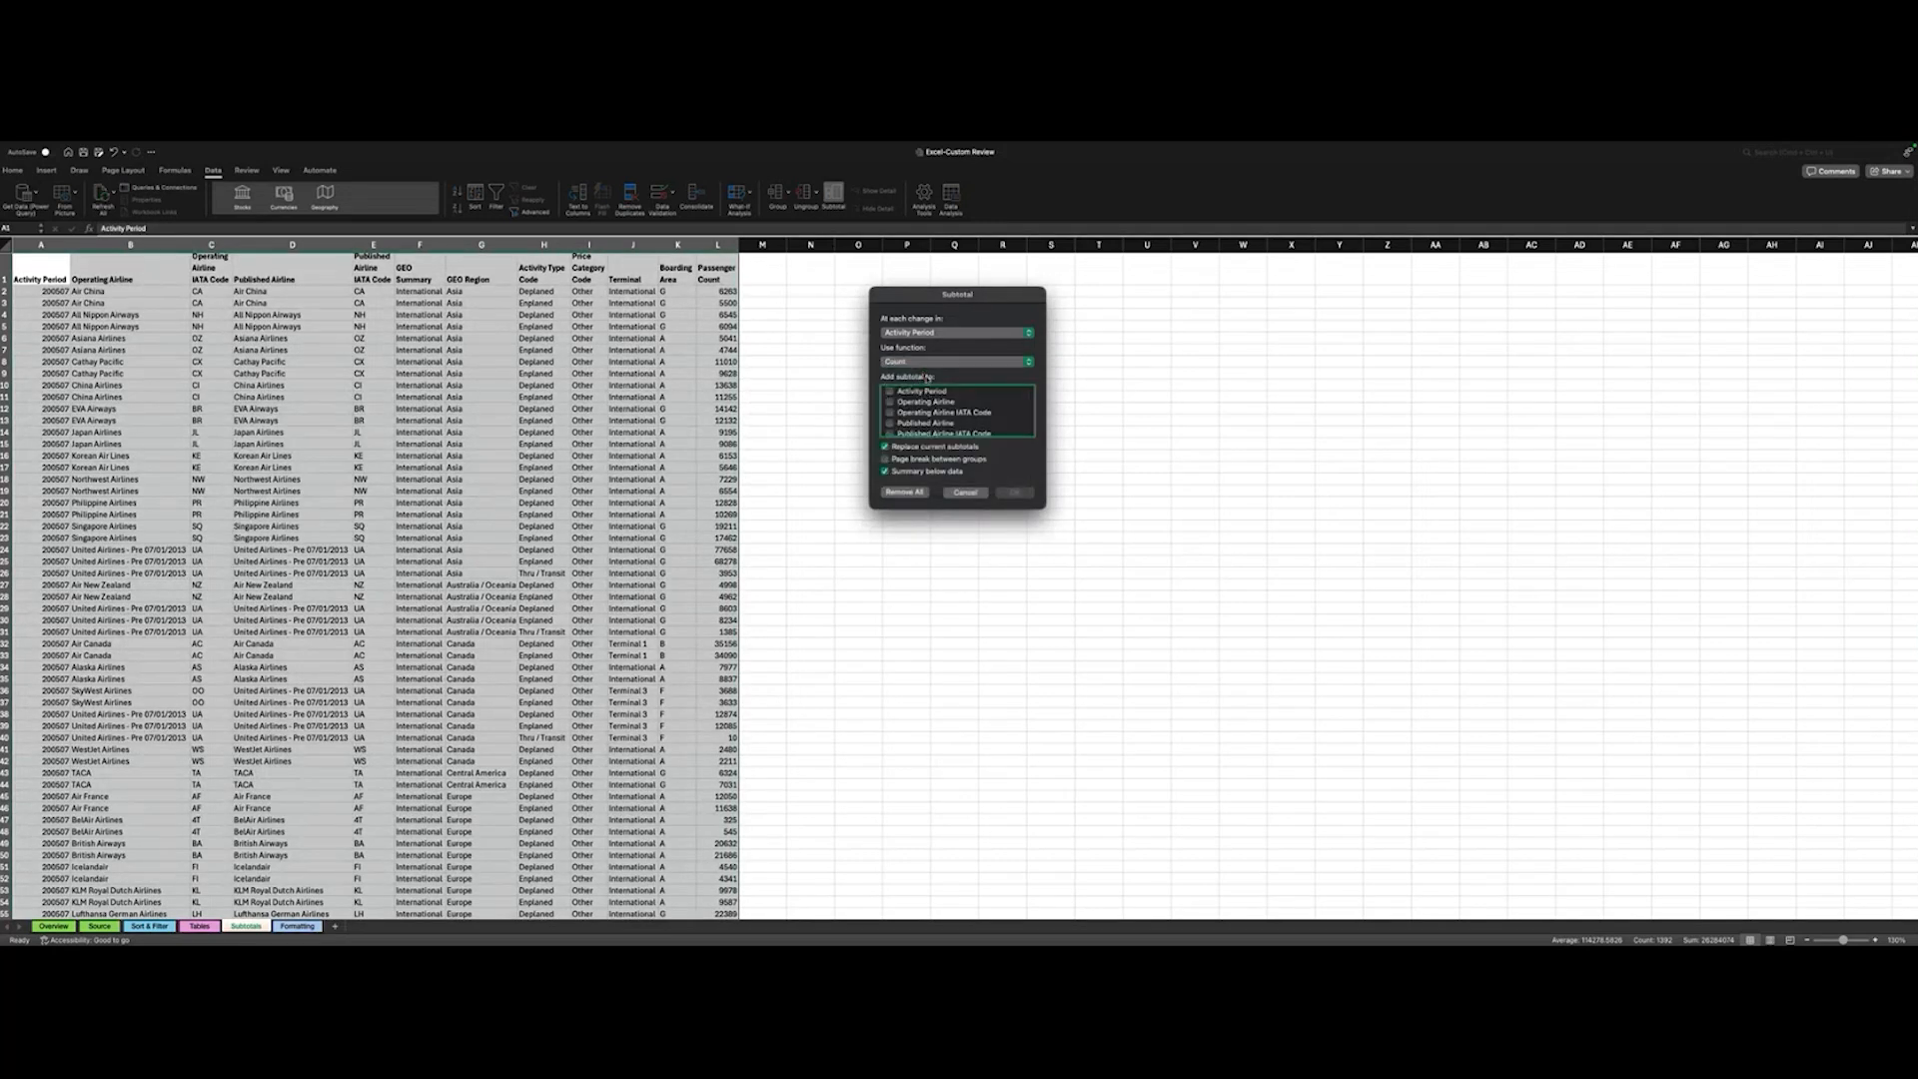
scroll(934, 405, "down", 5)
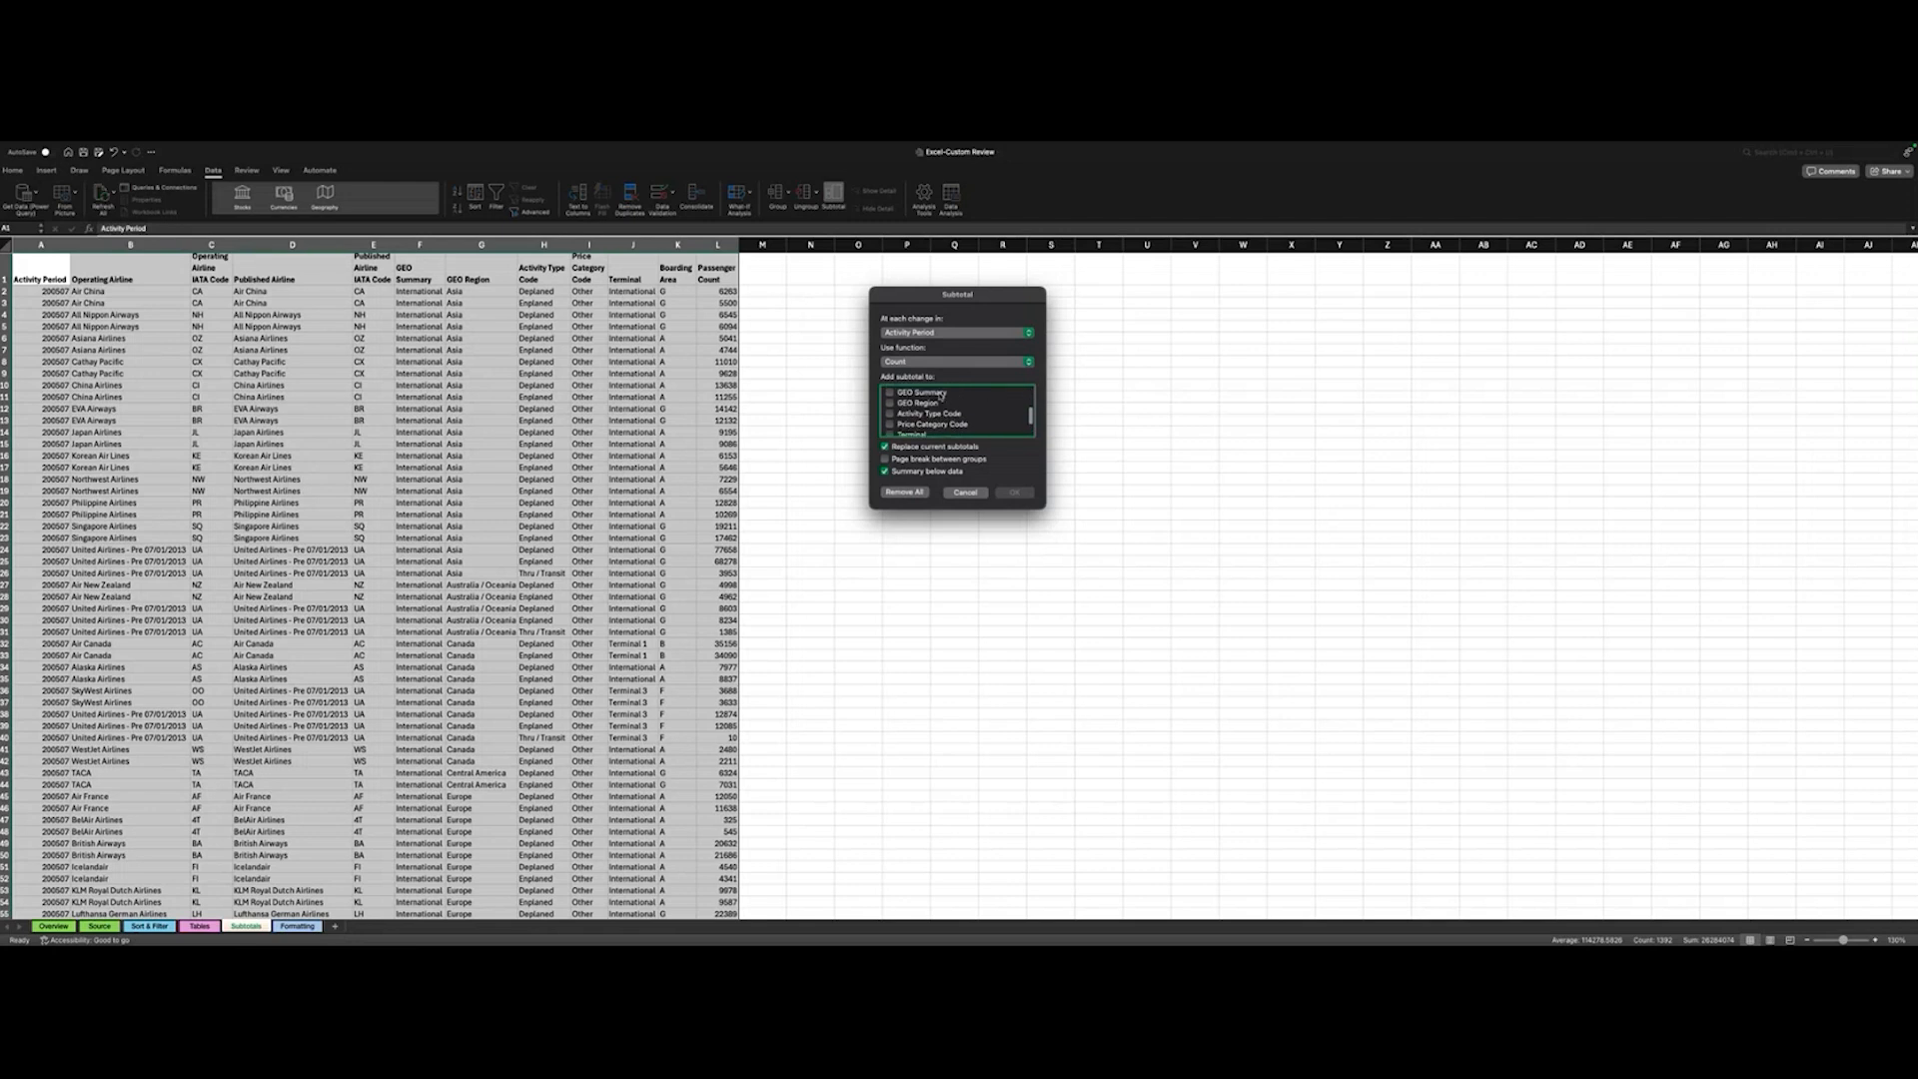
scroll(940, 396, "up", 1)
left_click(890, 410)
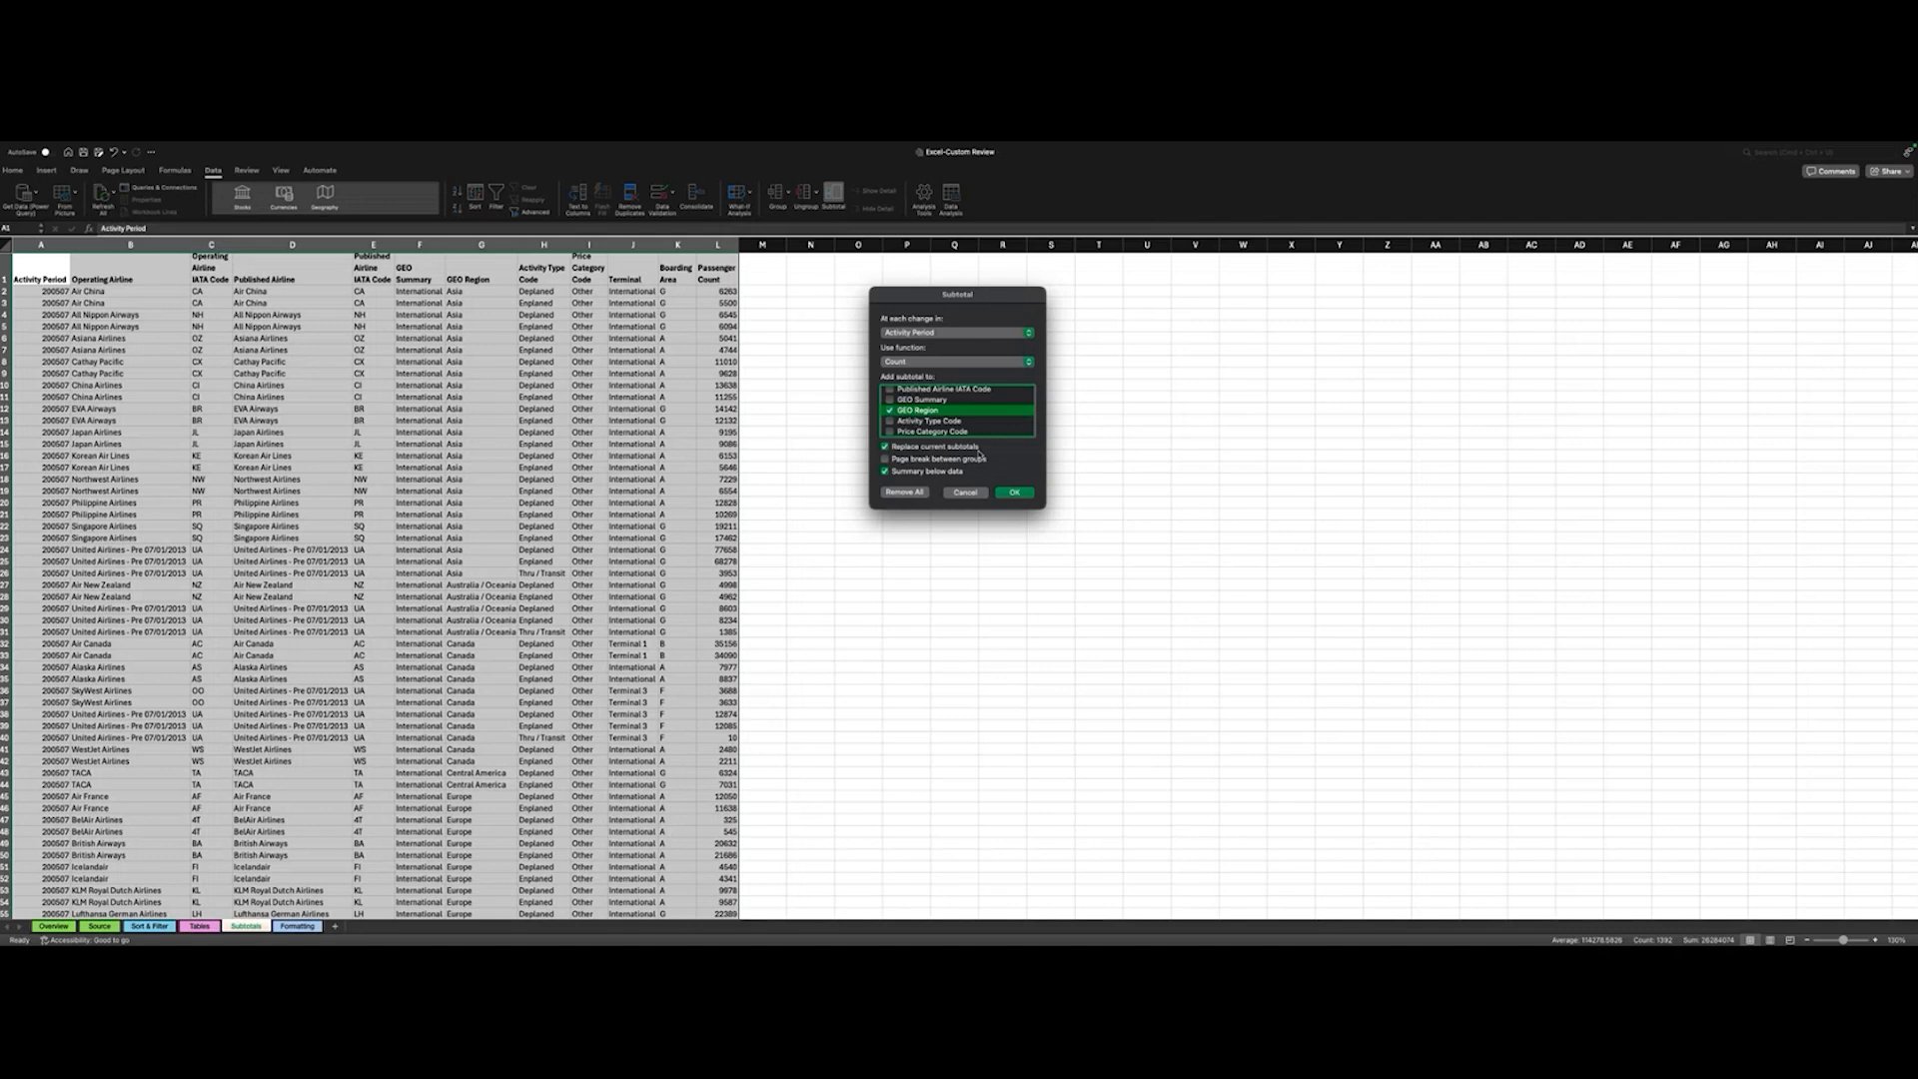
left_click(891, 412)
- Insert the count subtotals at each change in GEO Region, adding the subtotal to the Operating Airline column
left_click(934, 332)
left_click(923, 409)
scroll(941, 416, "up", 3)
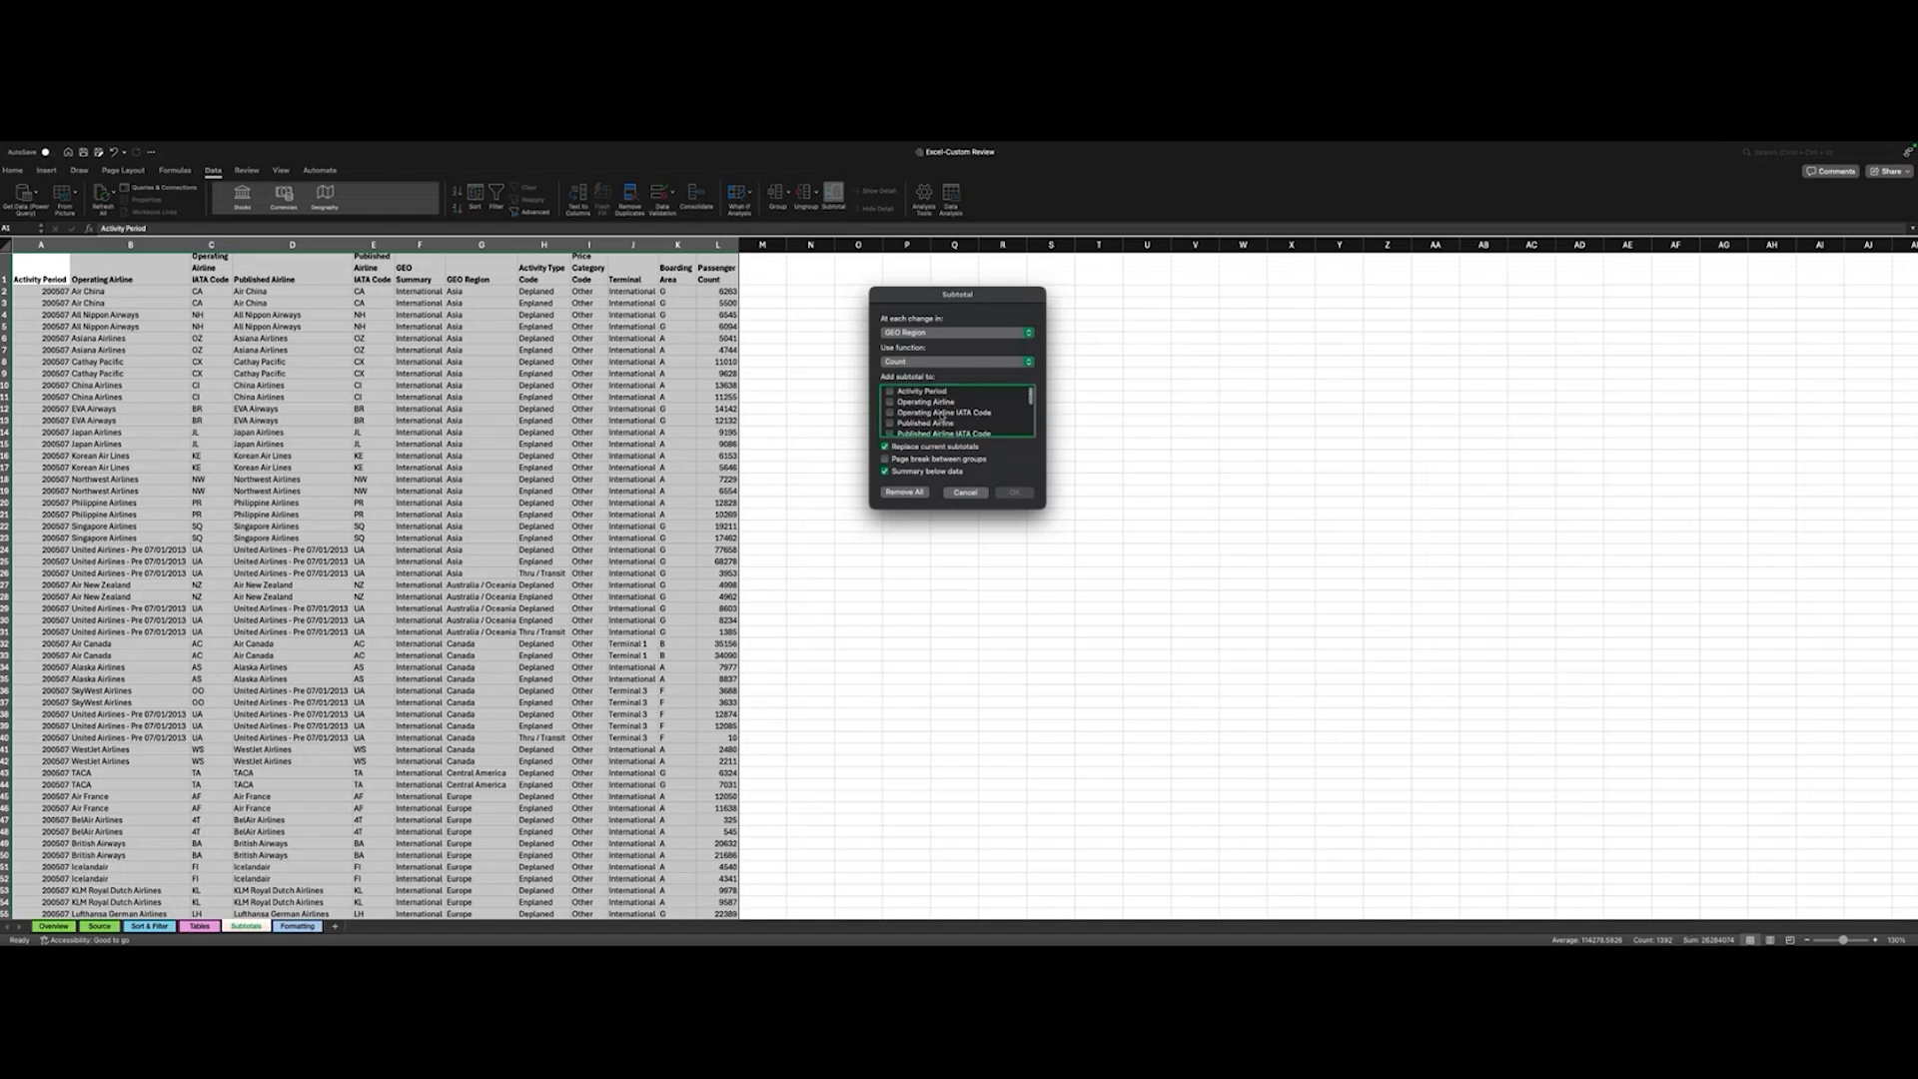
left_click(889, 402)
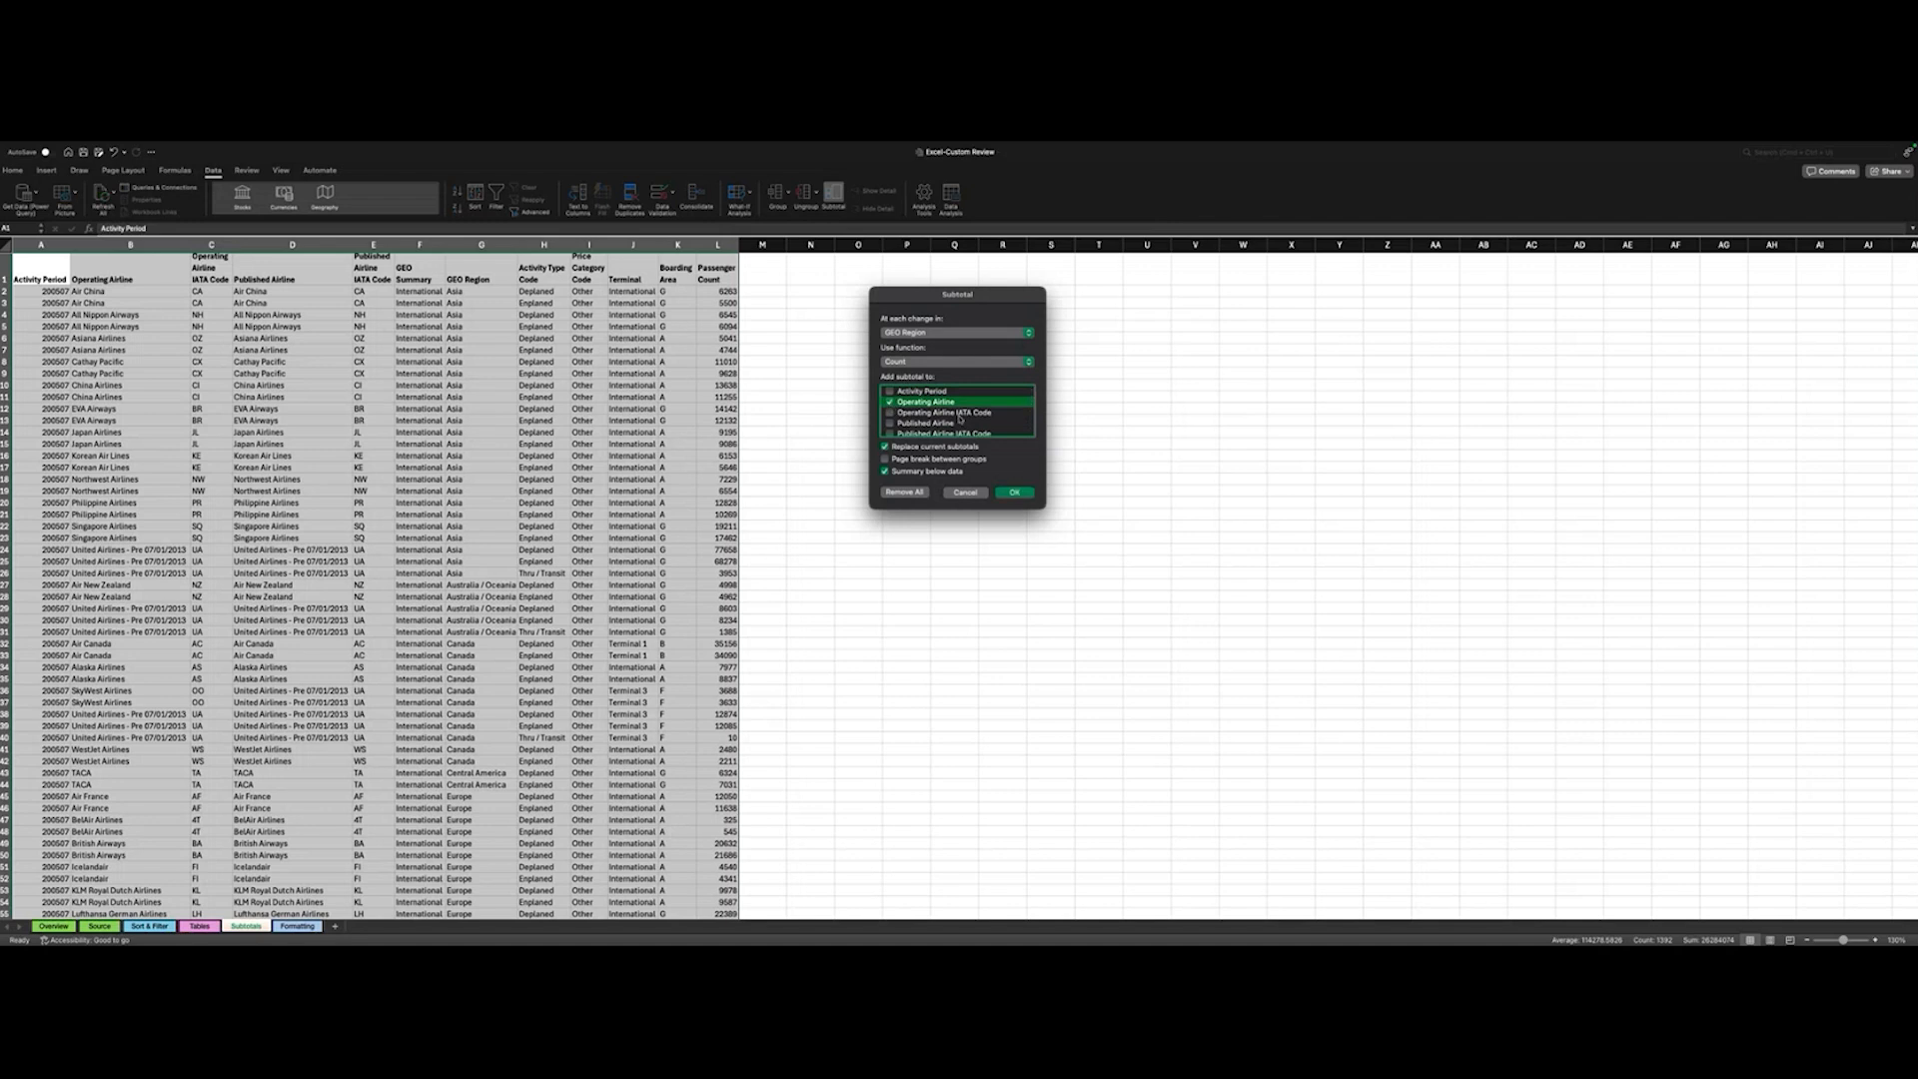
left_click(1013, 495)
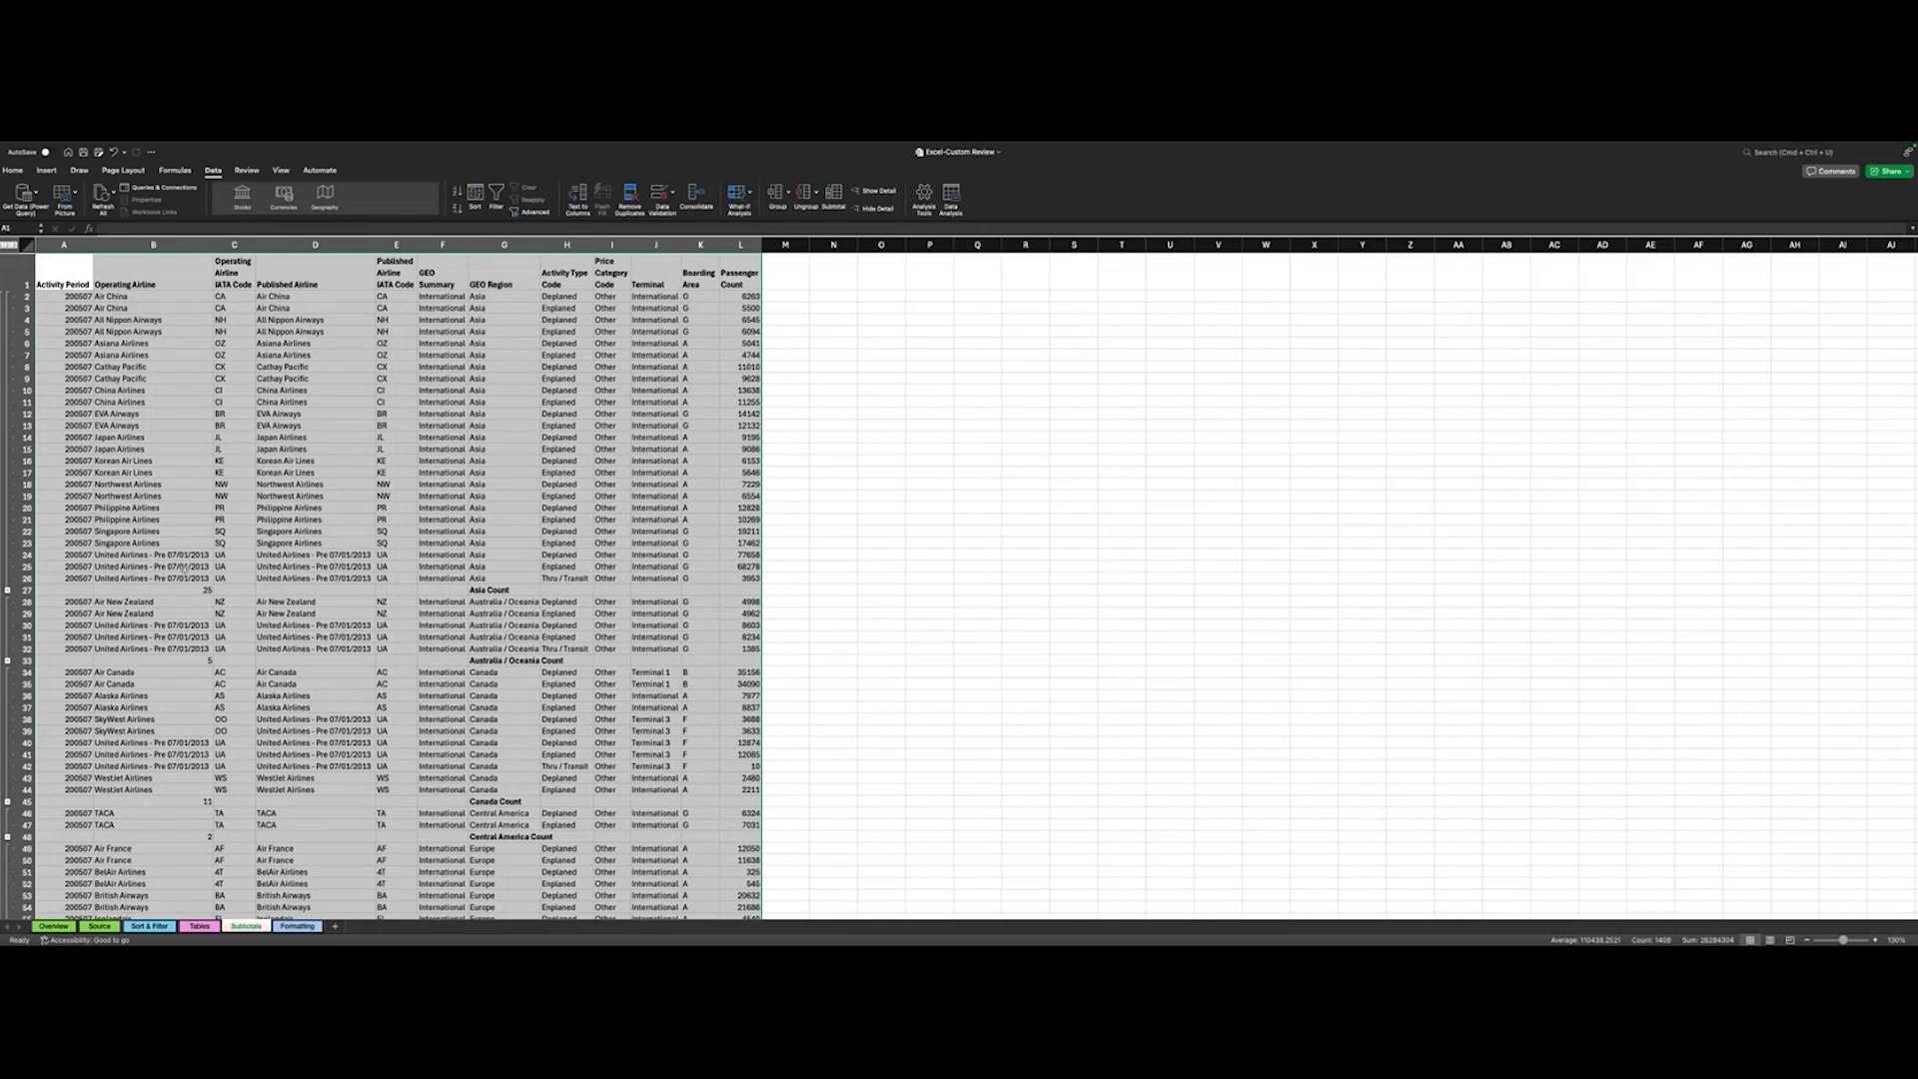
- Examine the Operating Airline count rows inserted below each GEO Region group in the airline data
scroll(179, 595, "down", 3)
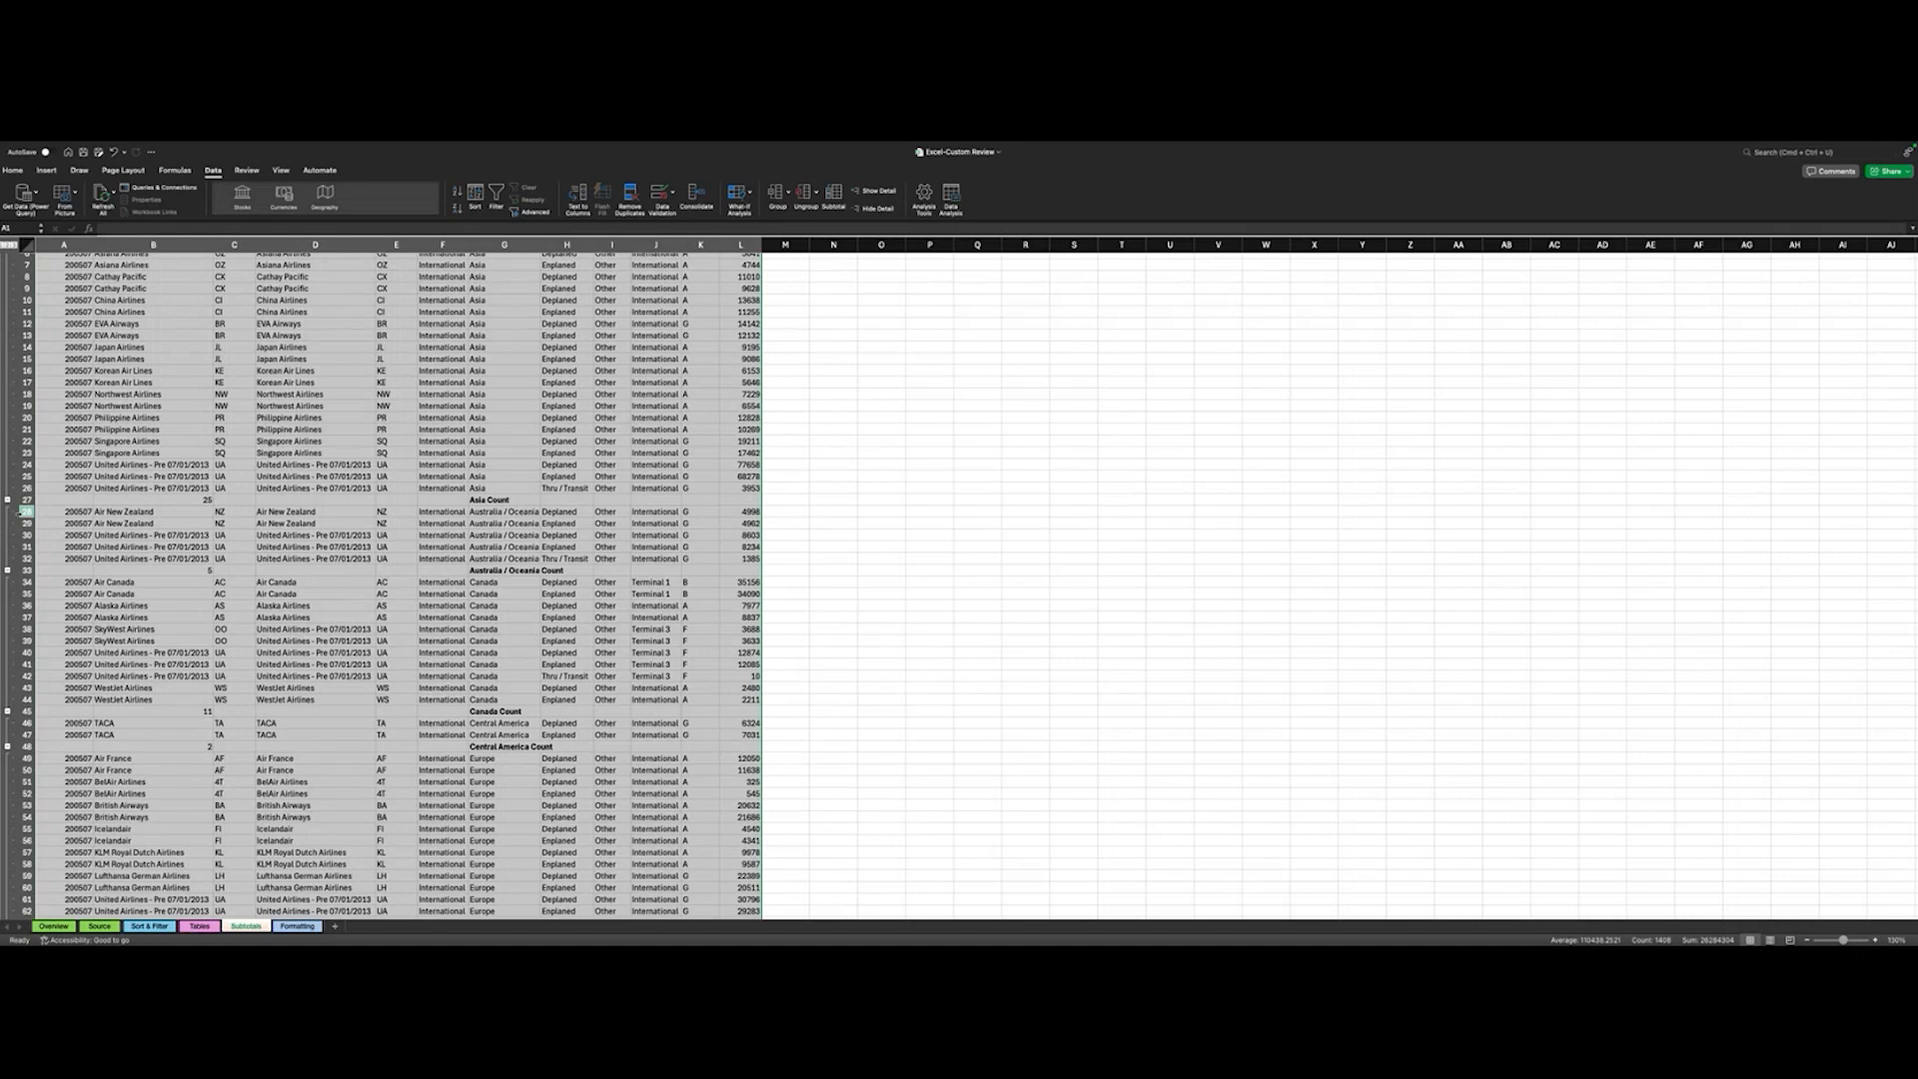
scroll(193, 570, "up", 3)
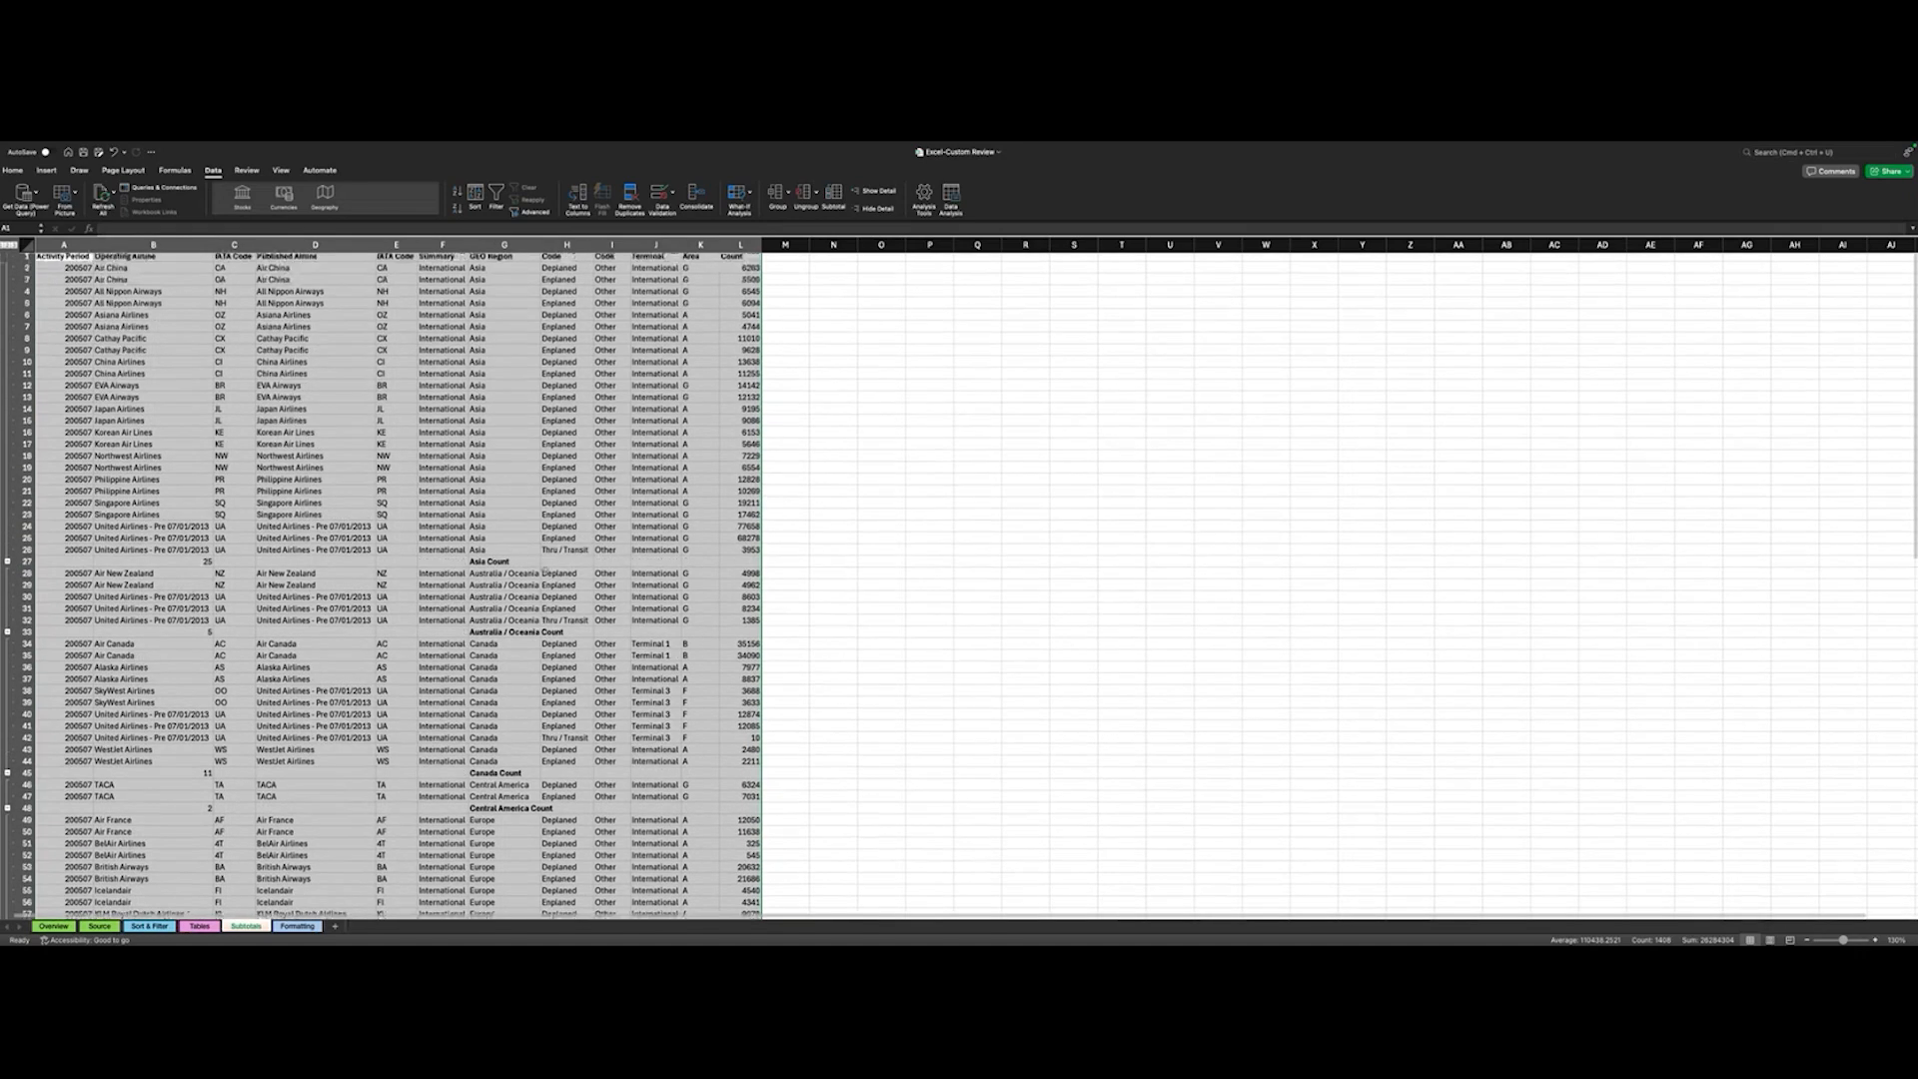
scroll(499, 566, "up", 1)
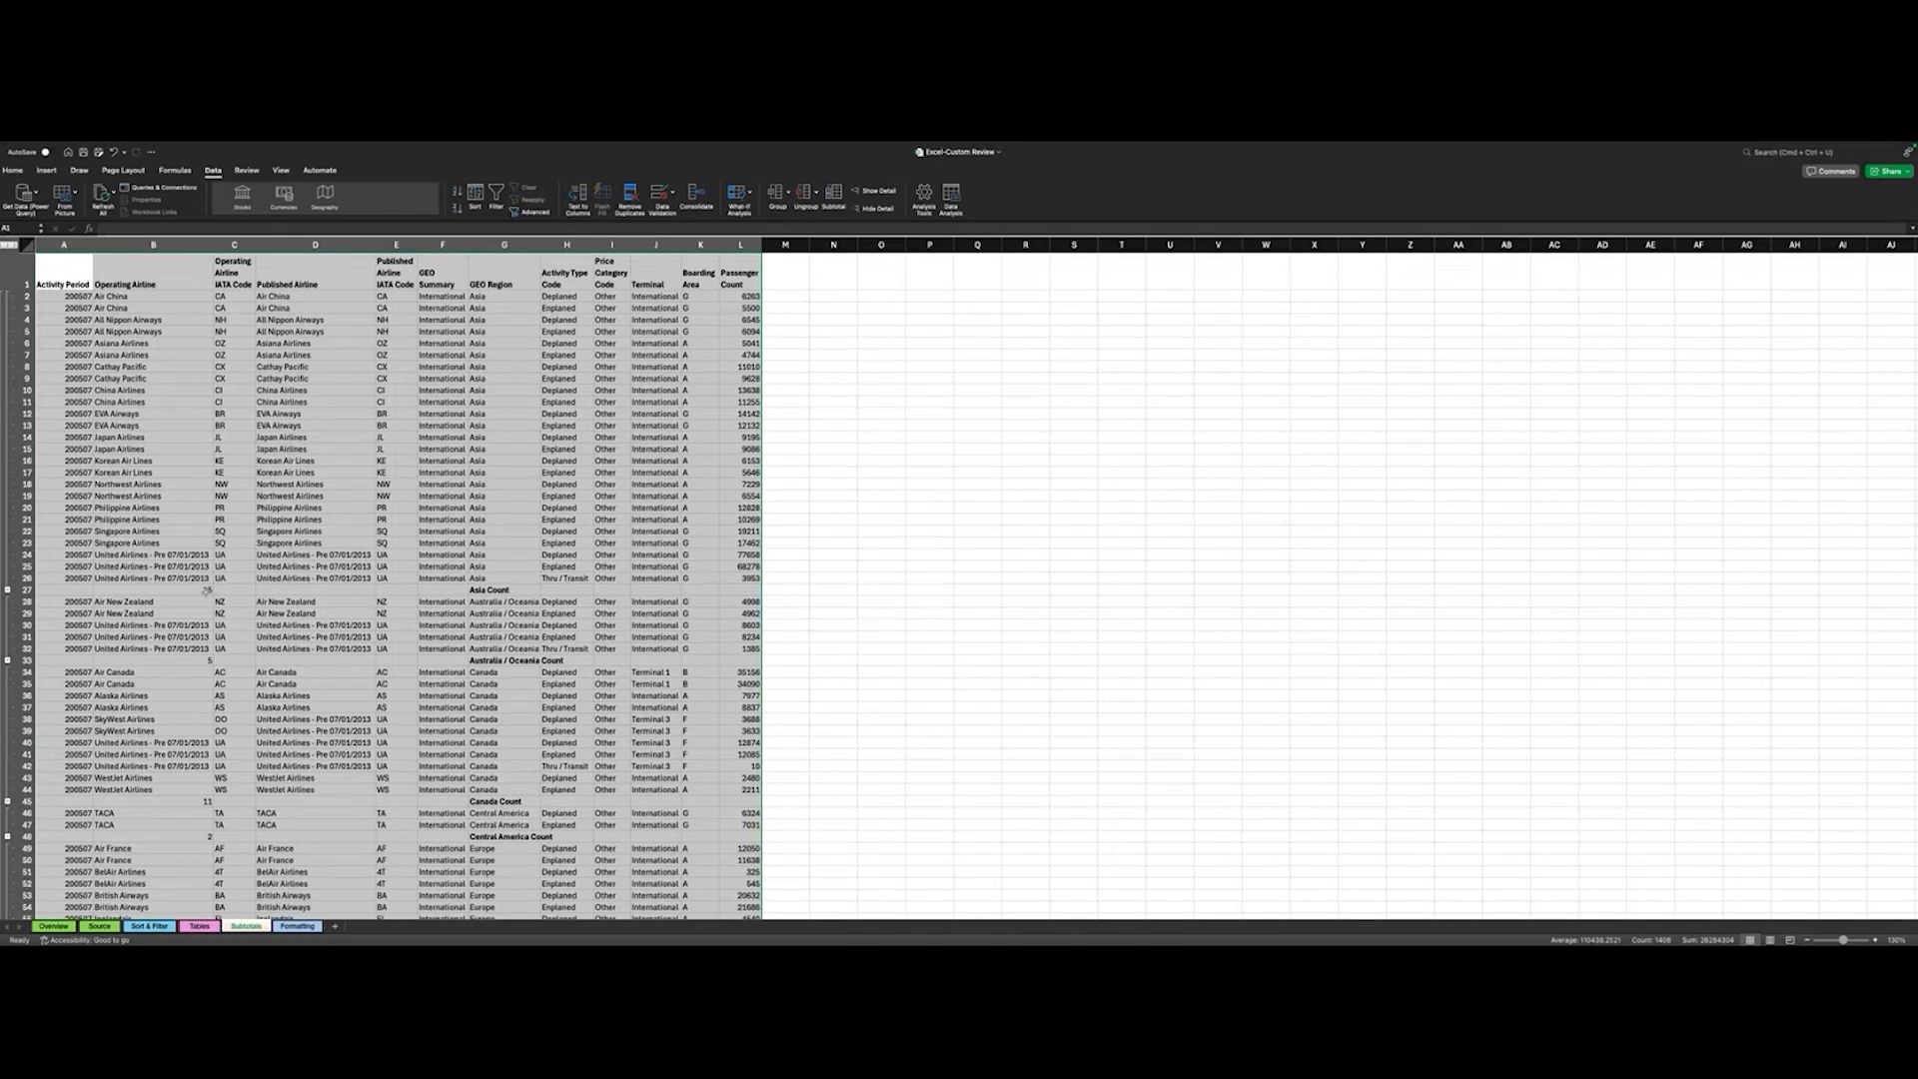
scroll(207, 589, "down", 2)
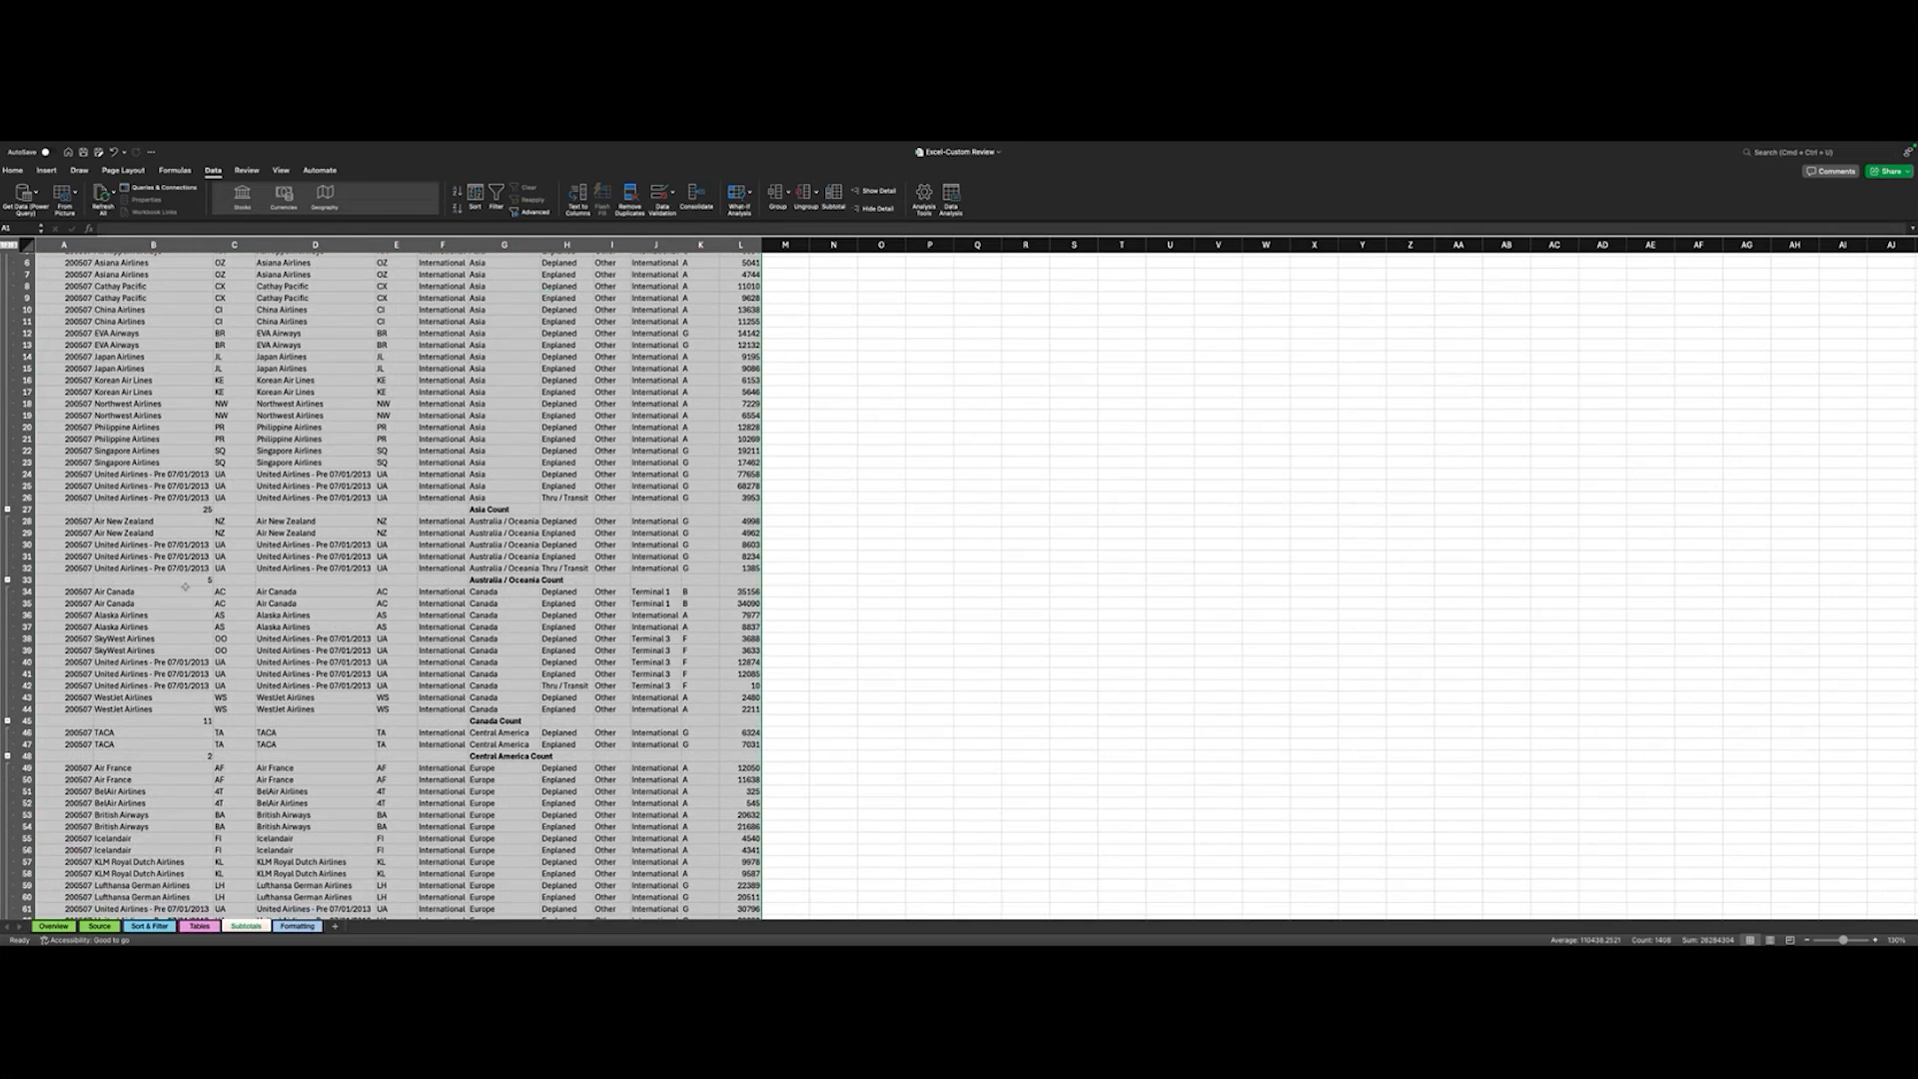
scroll(315, 649, "up", 2)
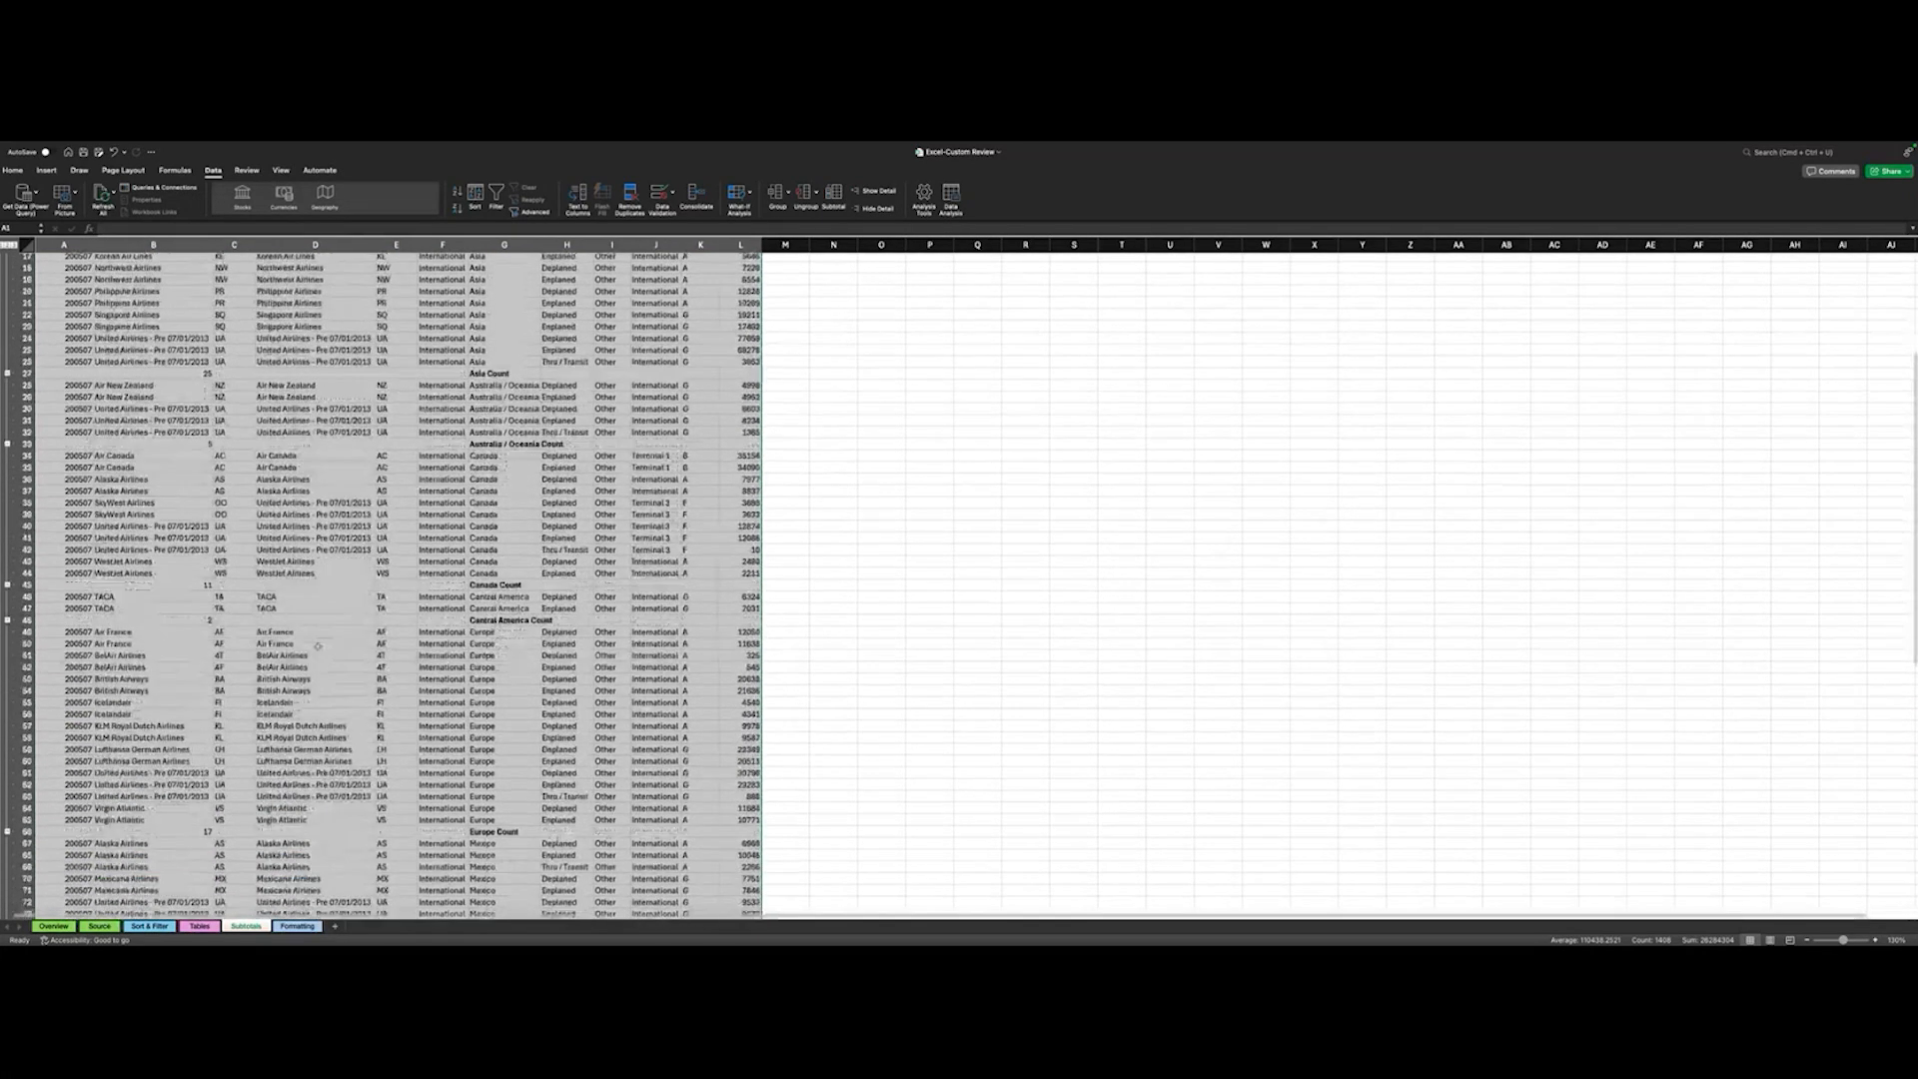
scroll(322, 641, "down", 1)
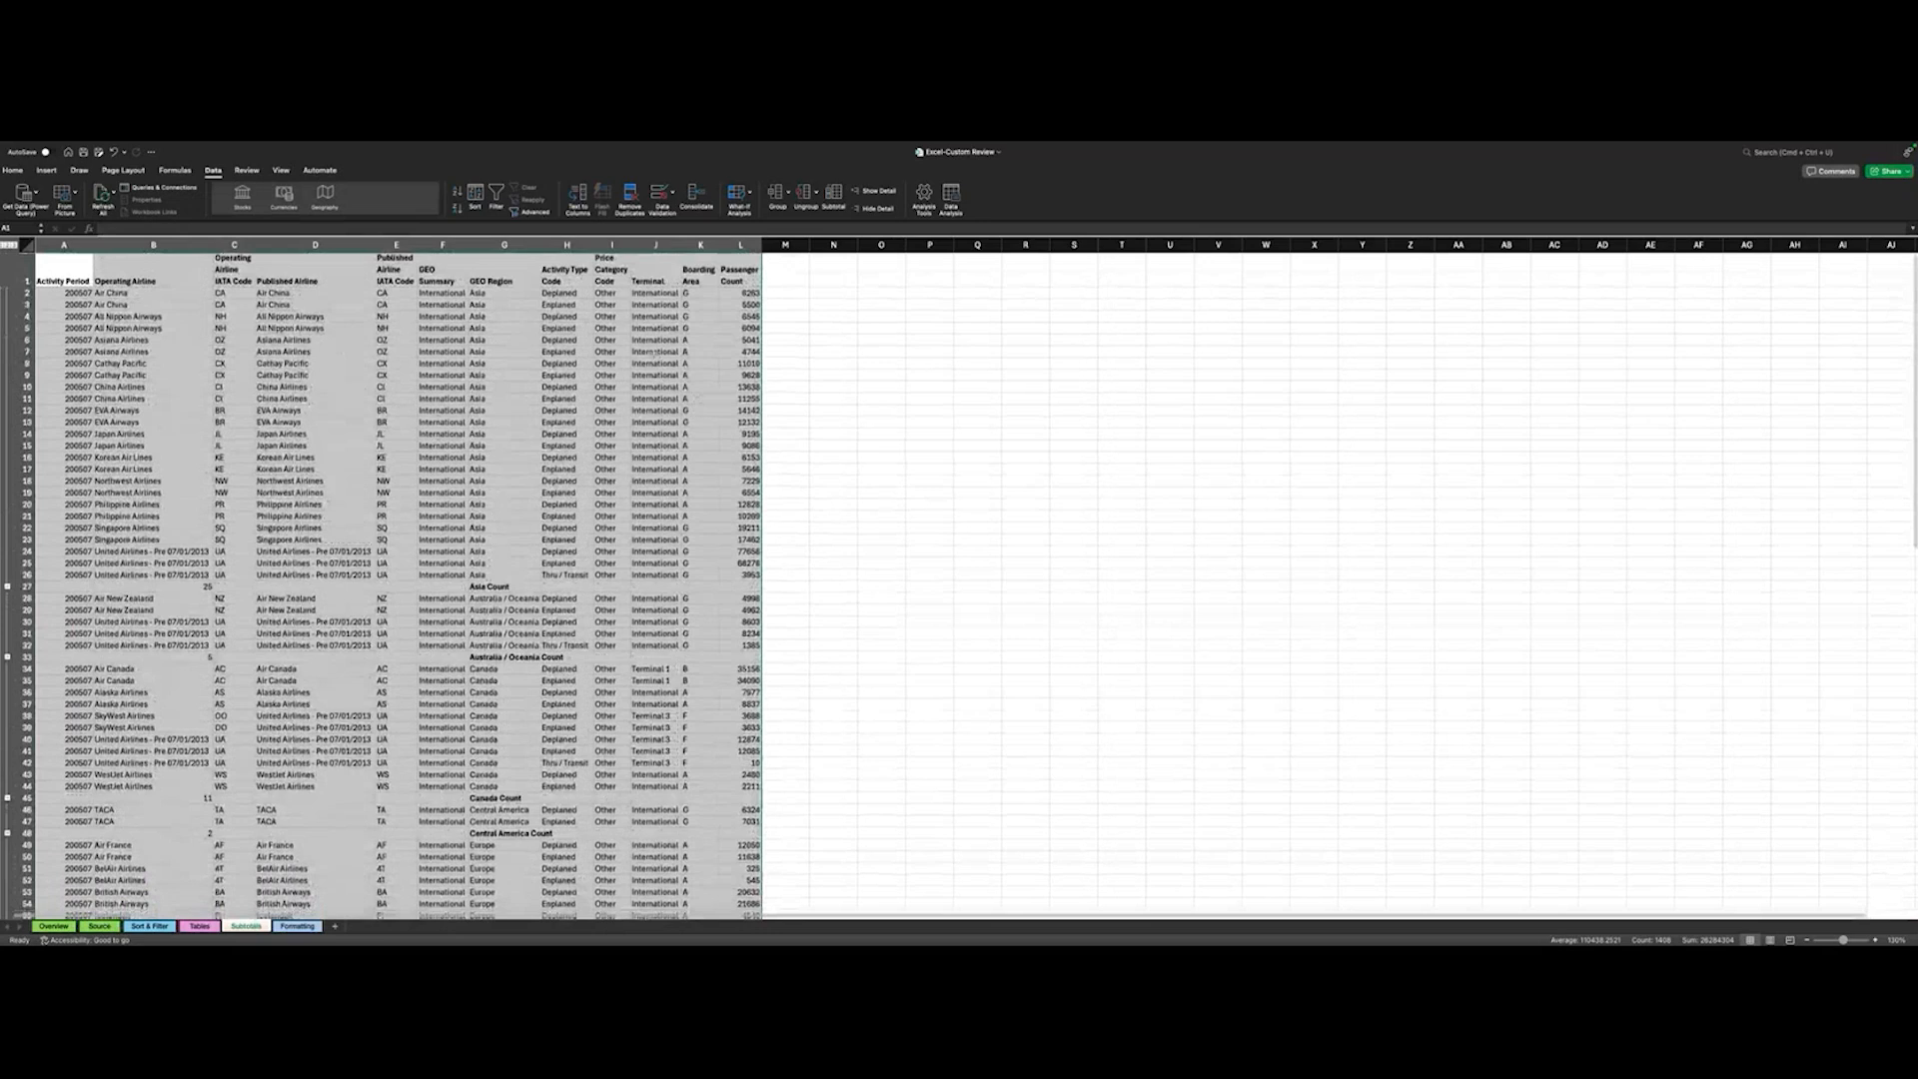
scroll(508, 572, "down", 3)
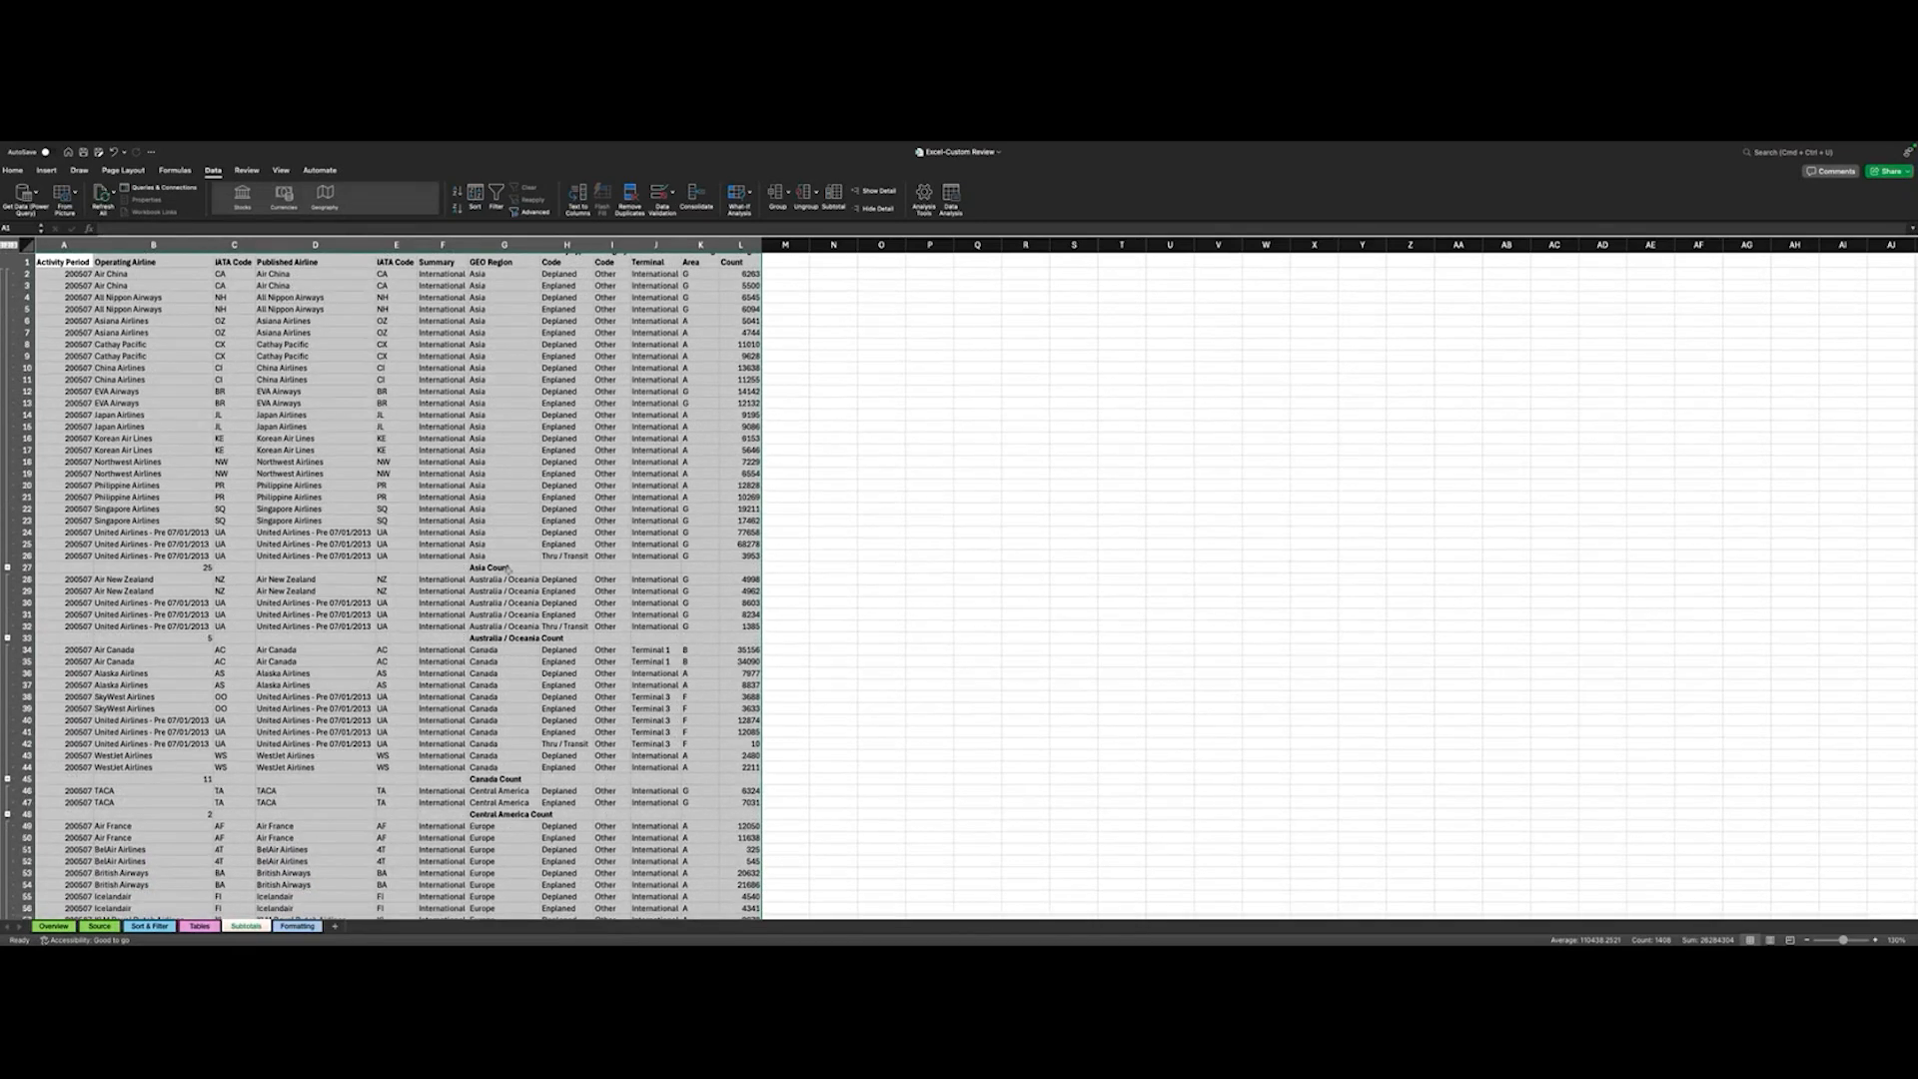
scroll(508, 573, "down", 4)
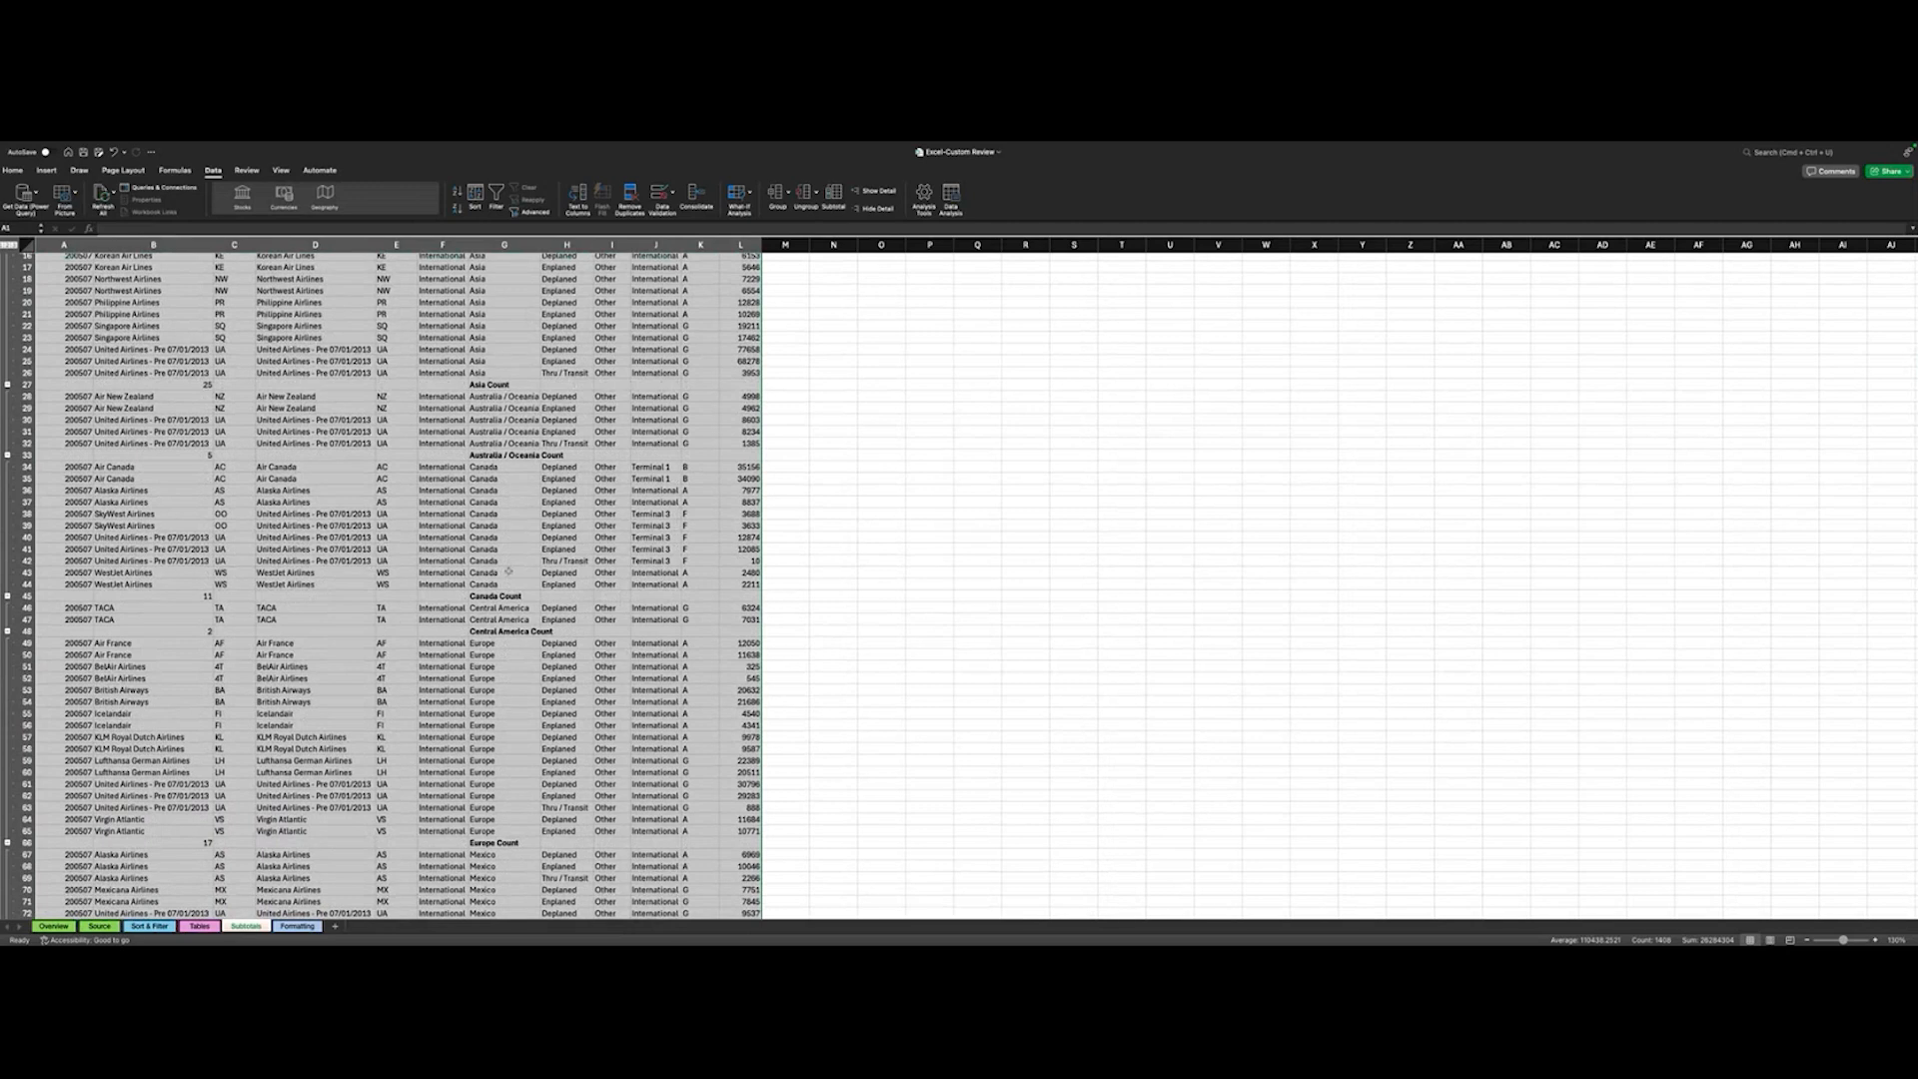
scroll(509, 572, "up", 1)
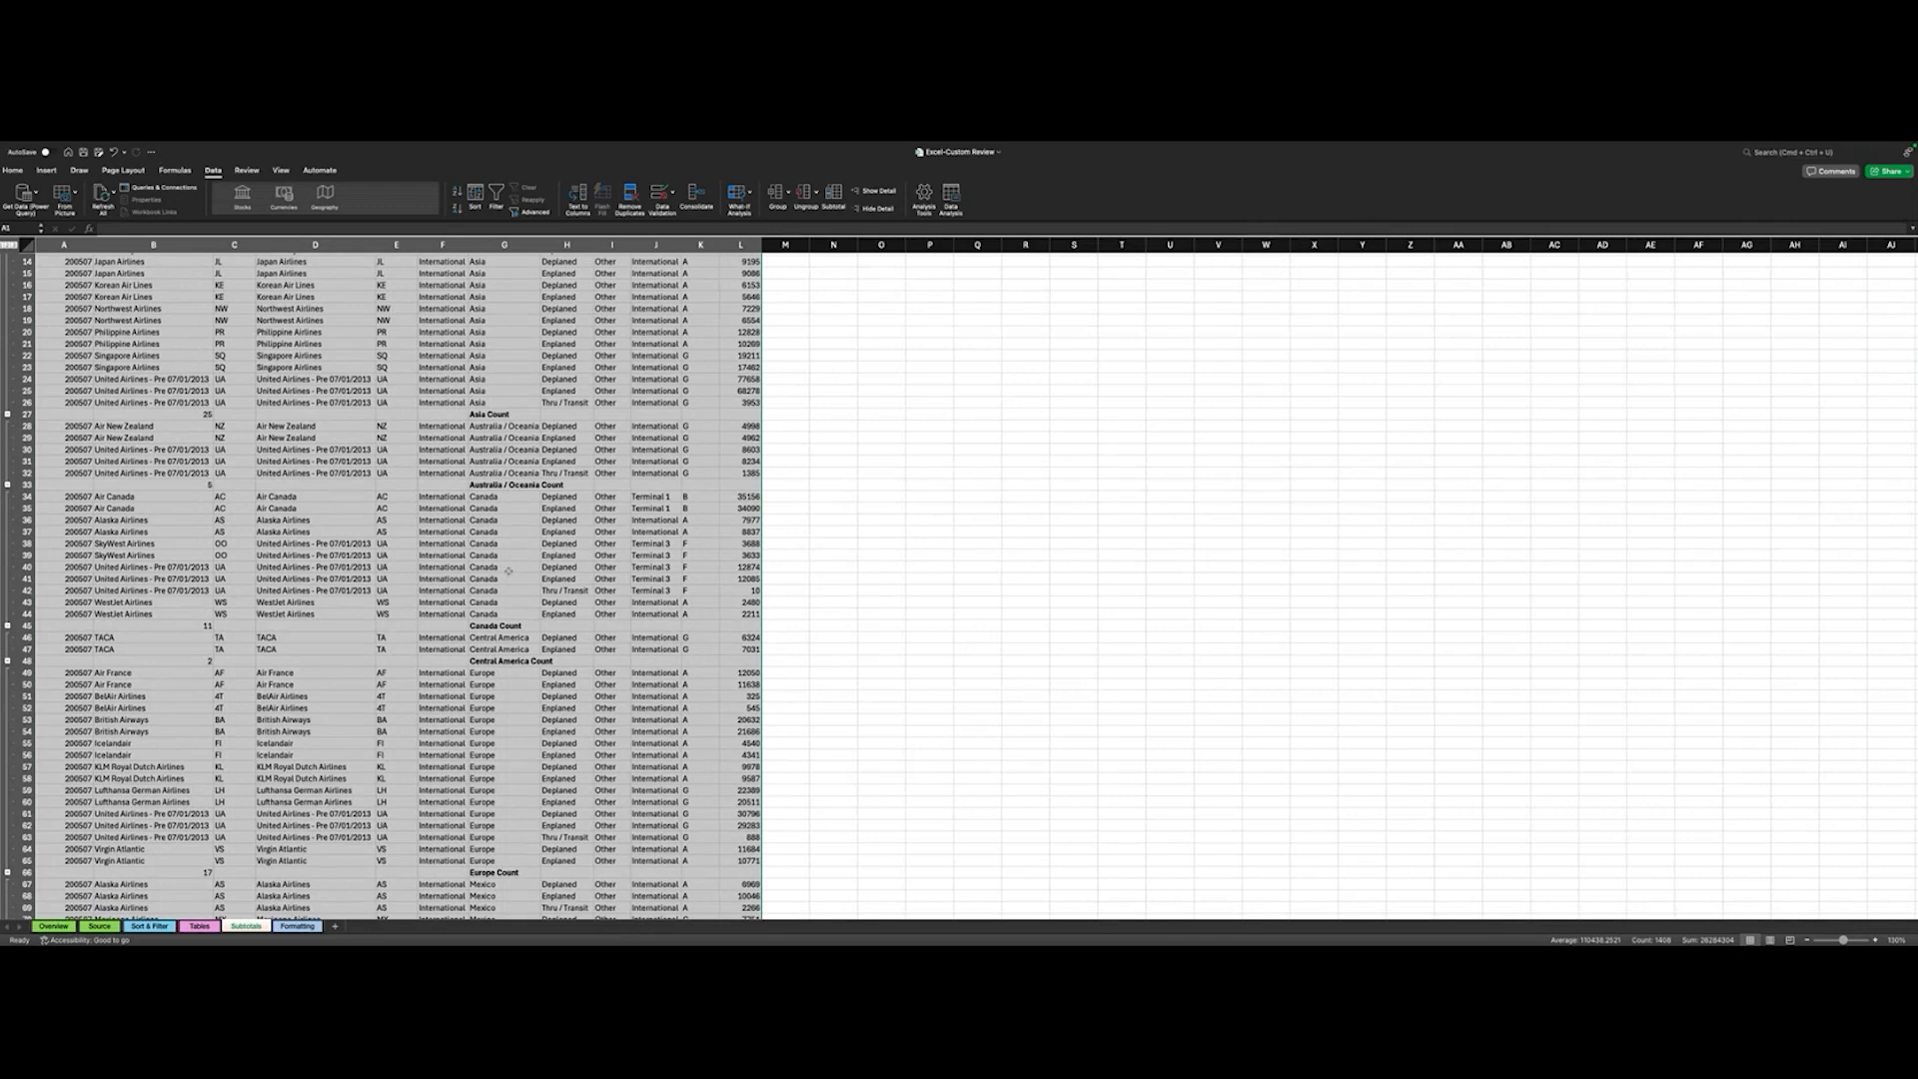
scroll(272, 650, "down", 1)
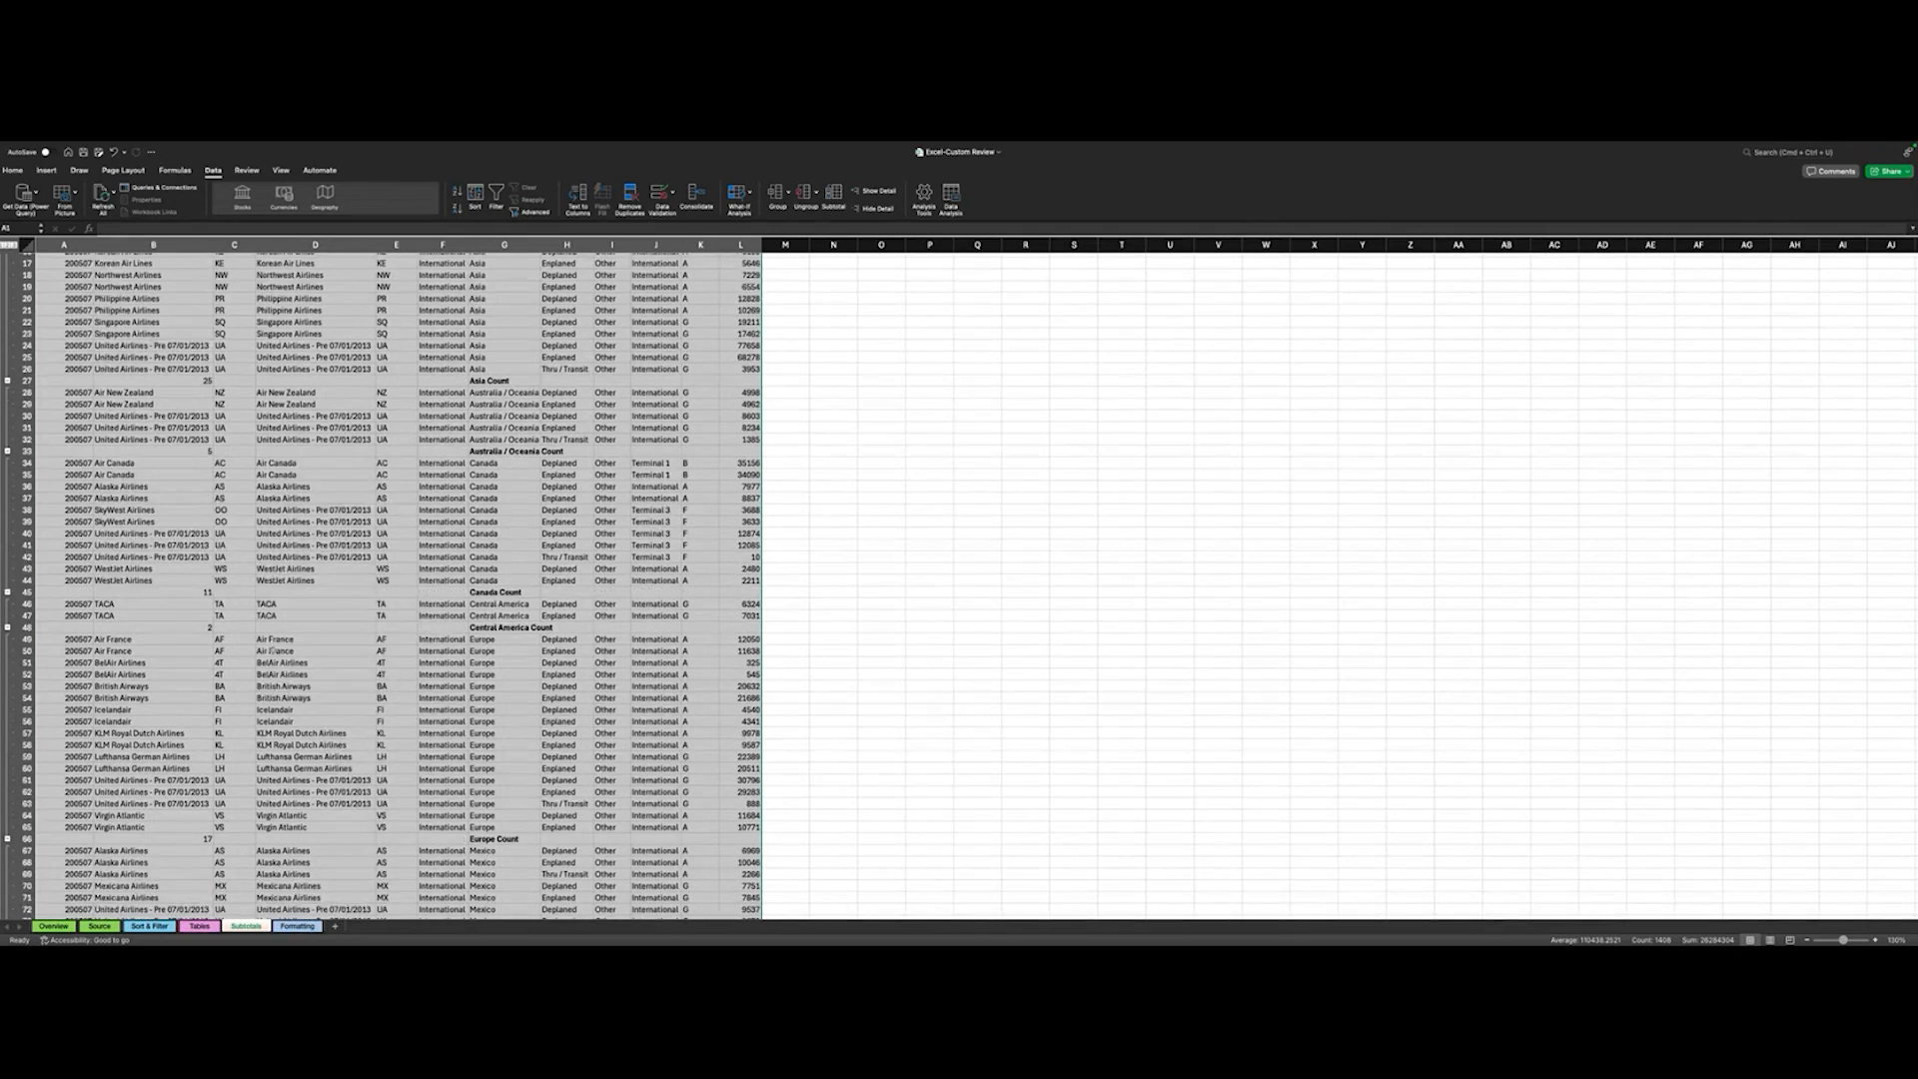
scroll(273, 651, "up", 5)
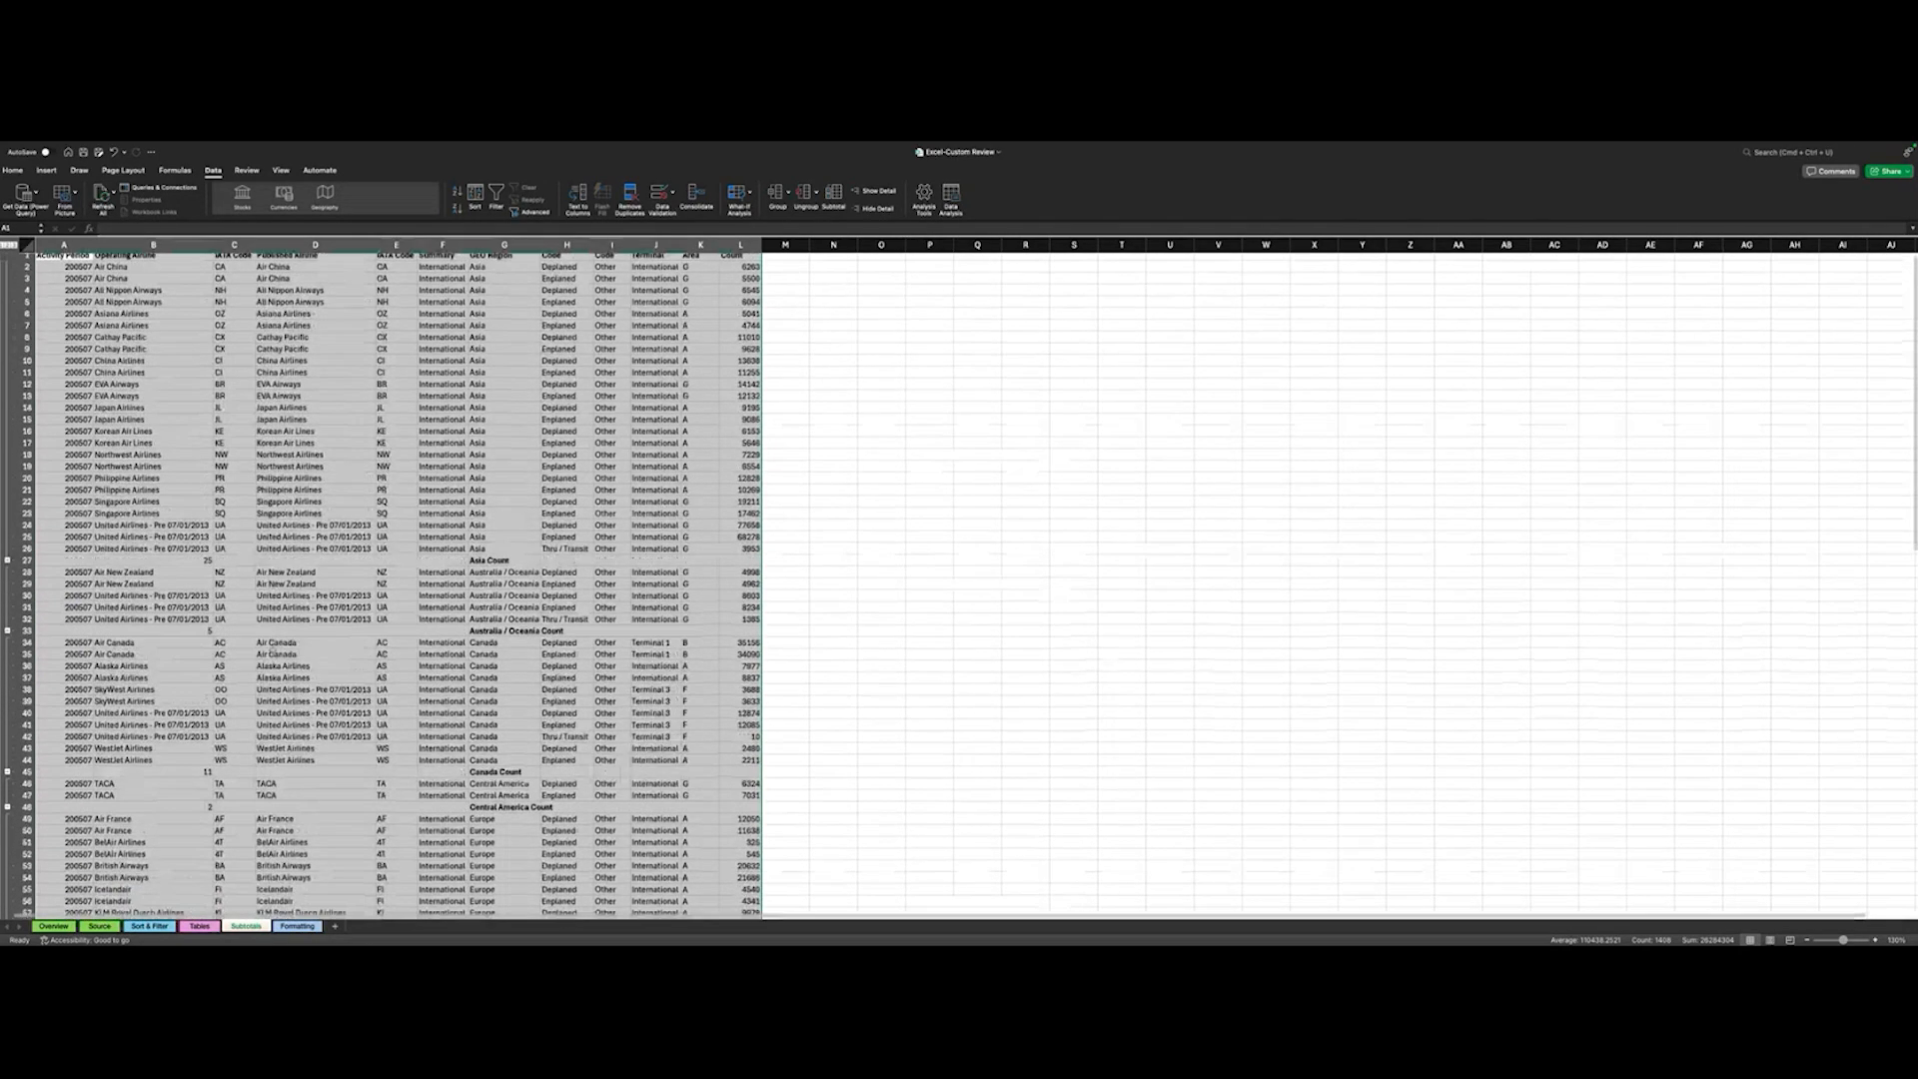
scroll(272, 651, "up", 1)
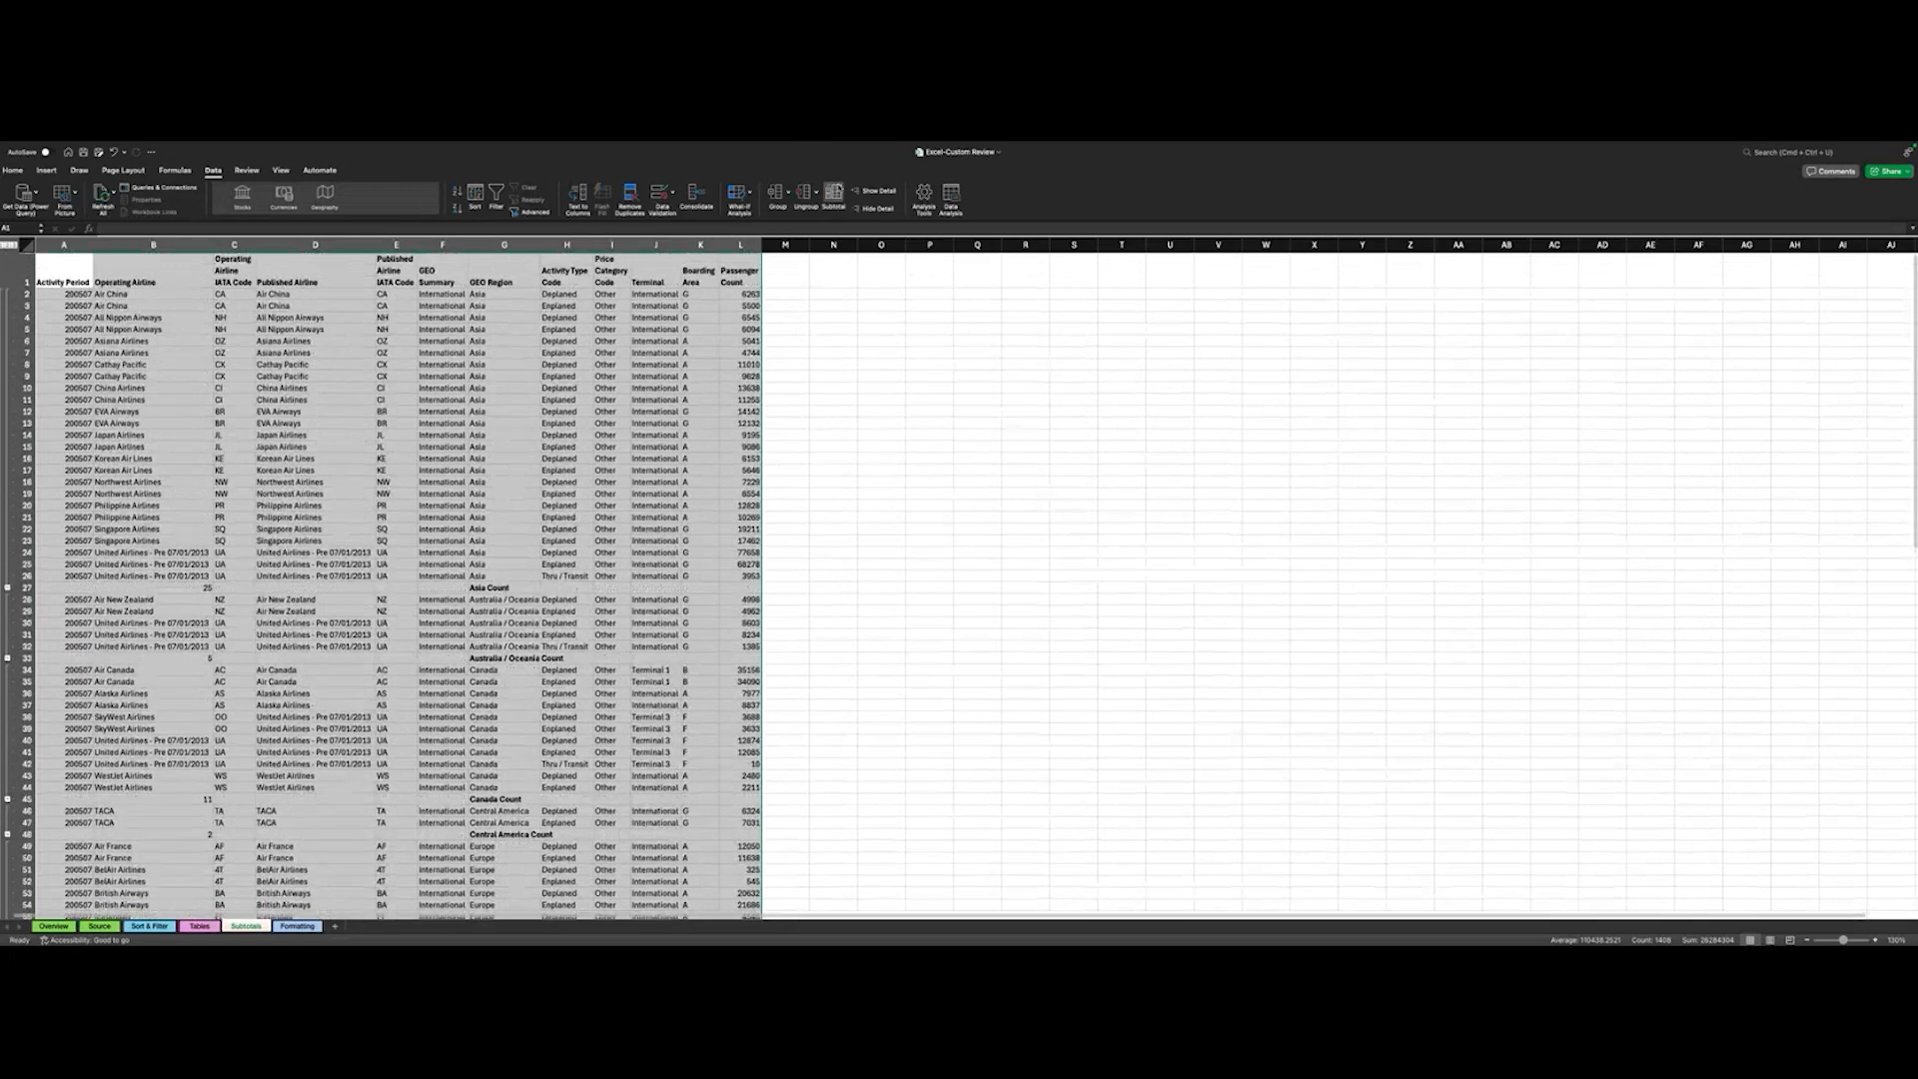
- Remove all the count subtotals from the airline data on the Subtotals sheet and check the ungrouped rows
left_click(836, 192)
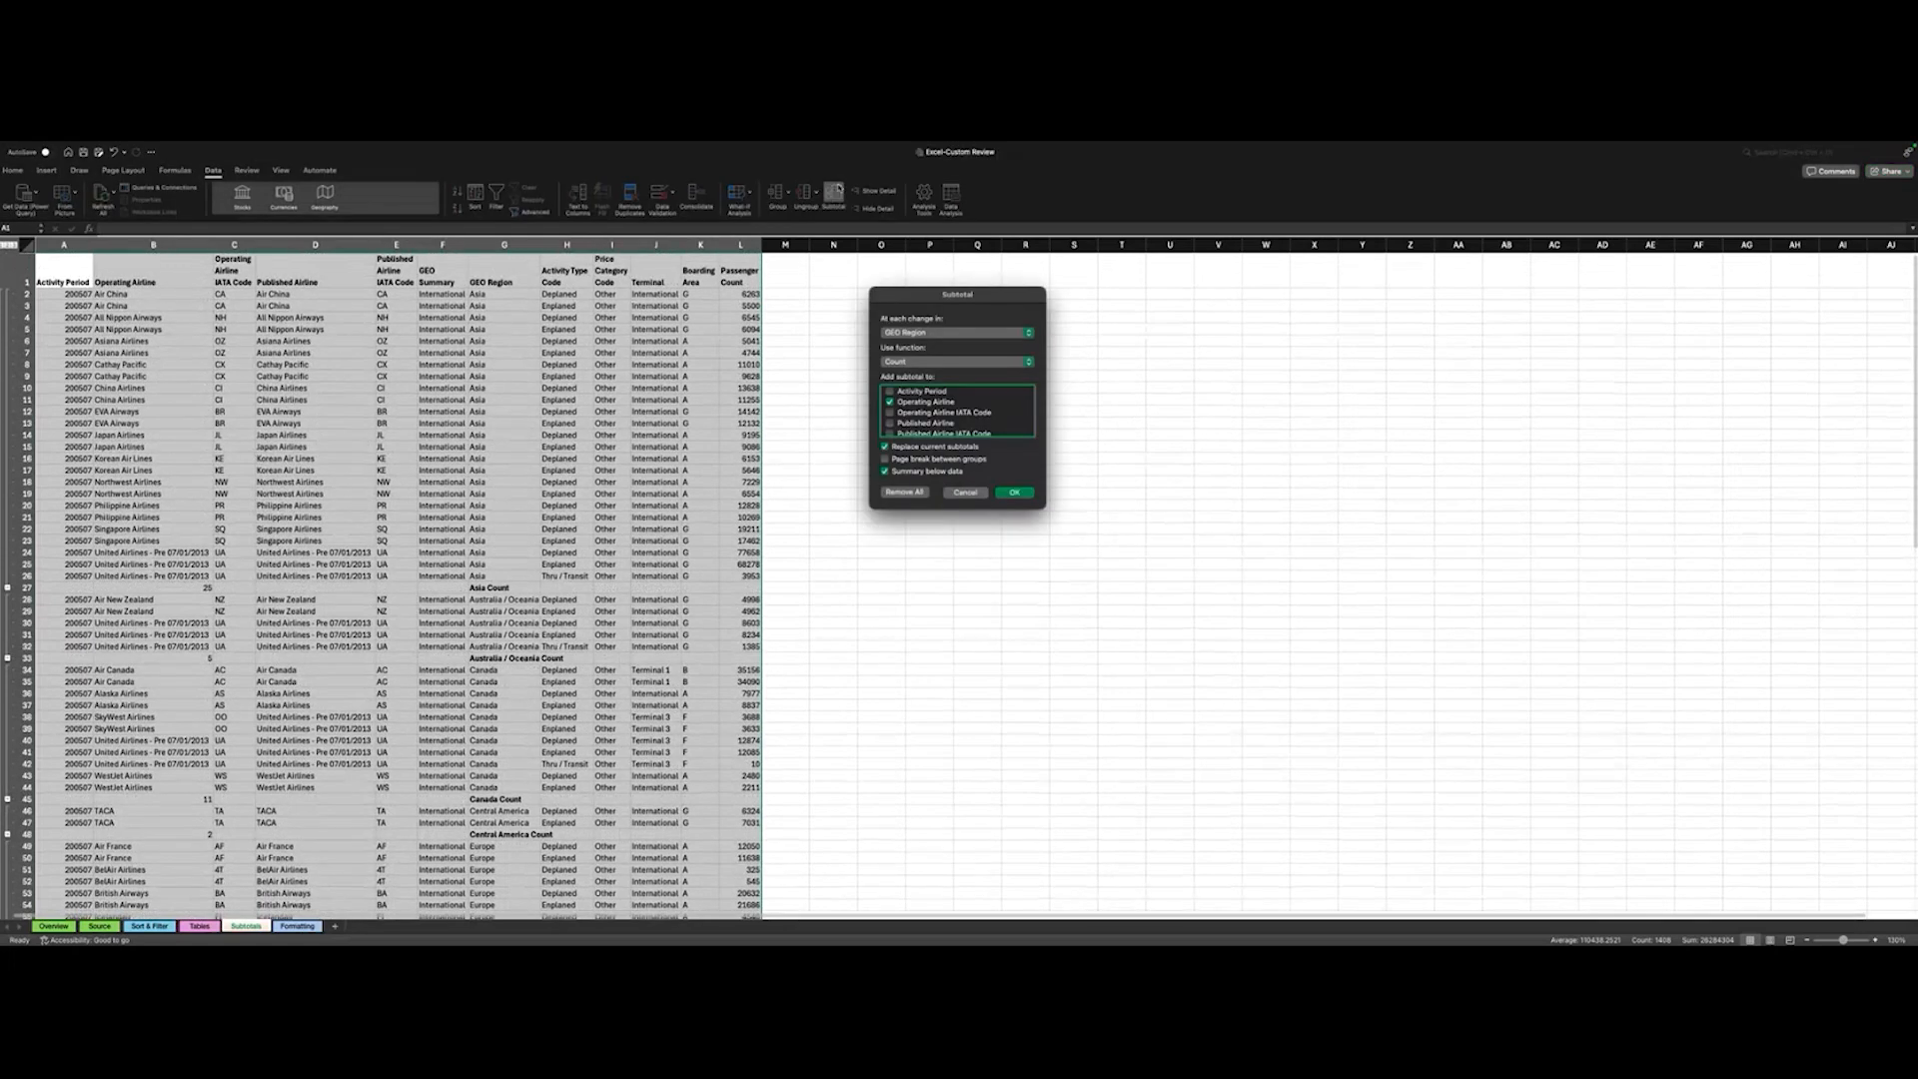
left_click(906, 493)
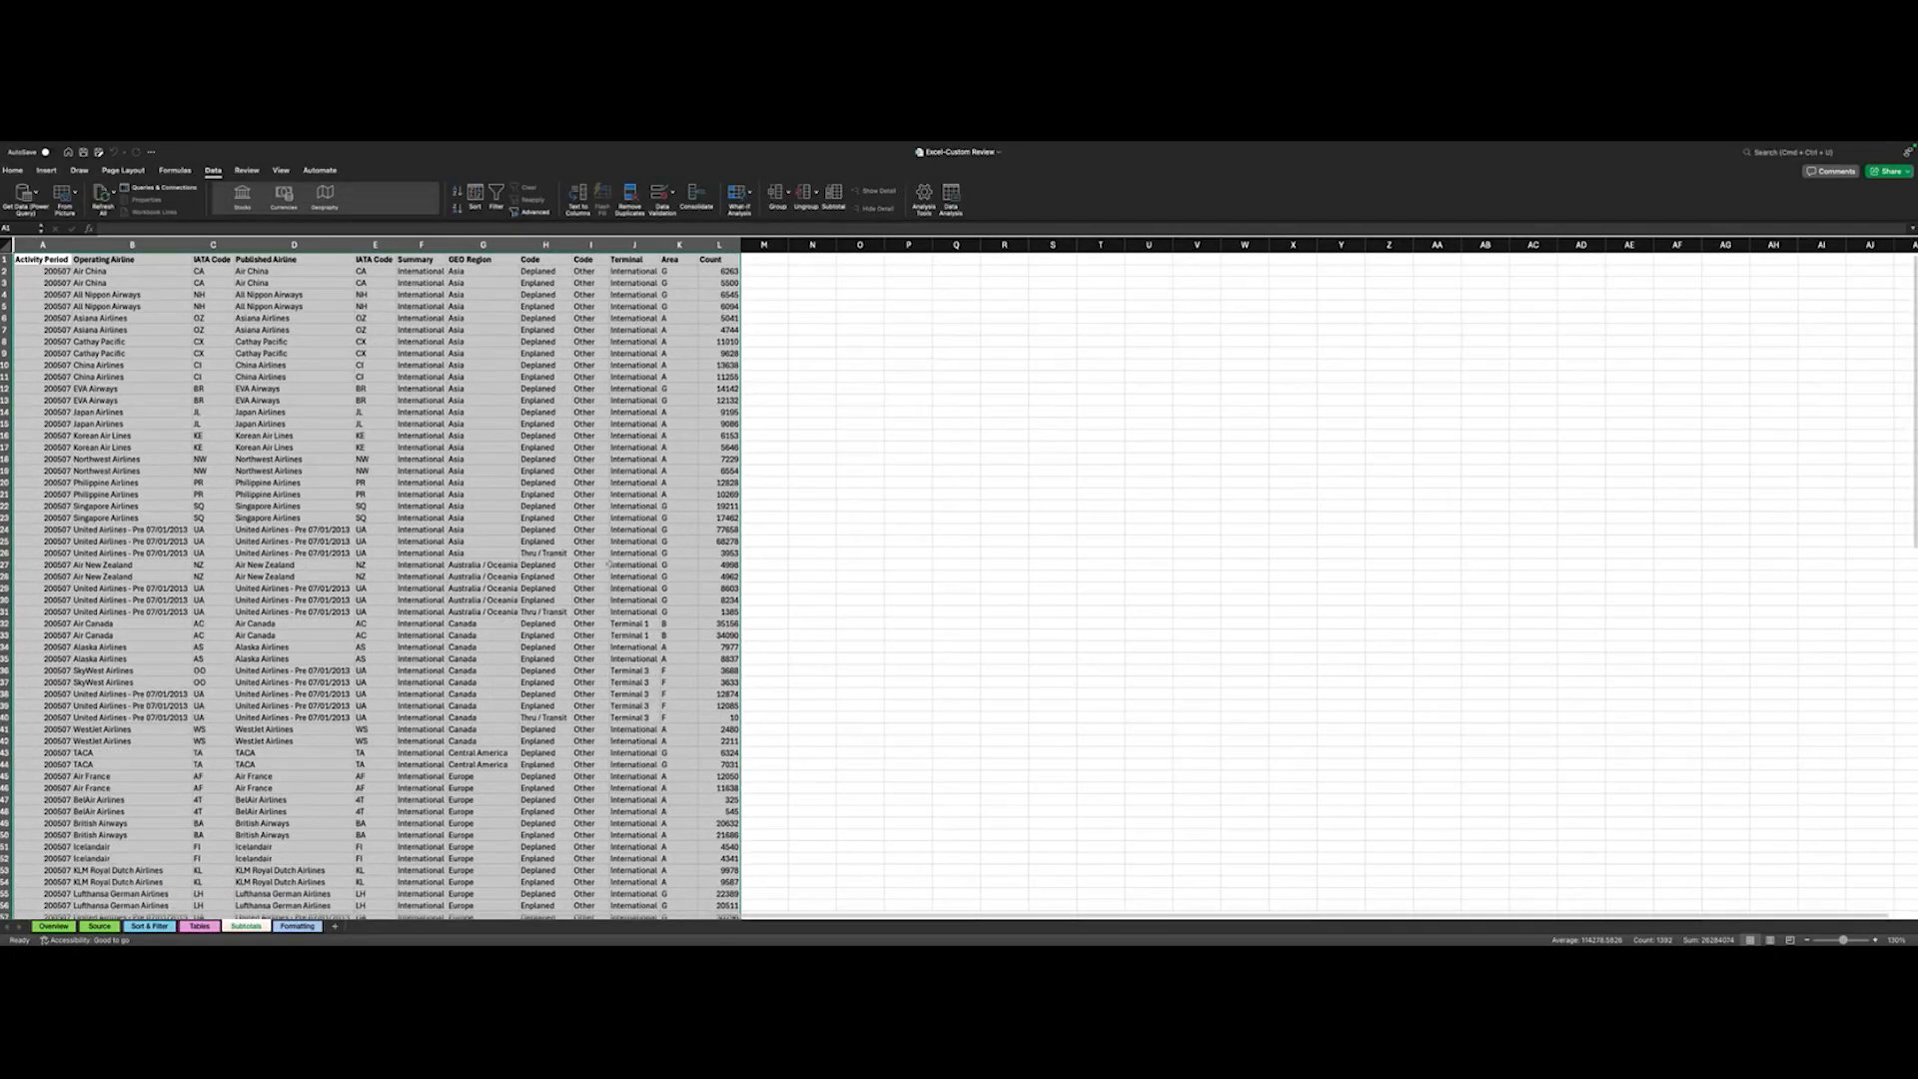
scroll(611, 565, "down", 10)
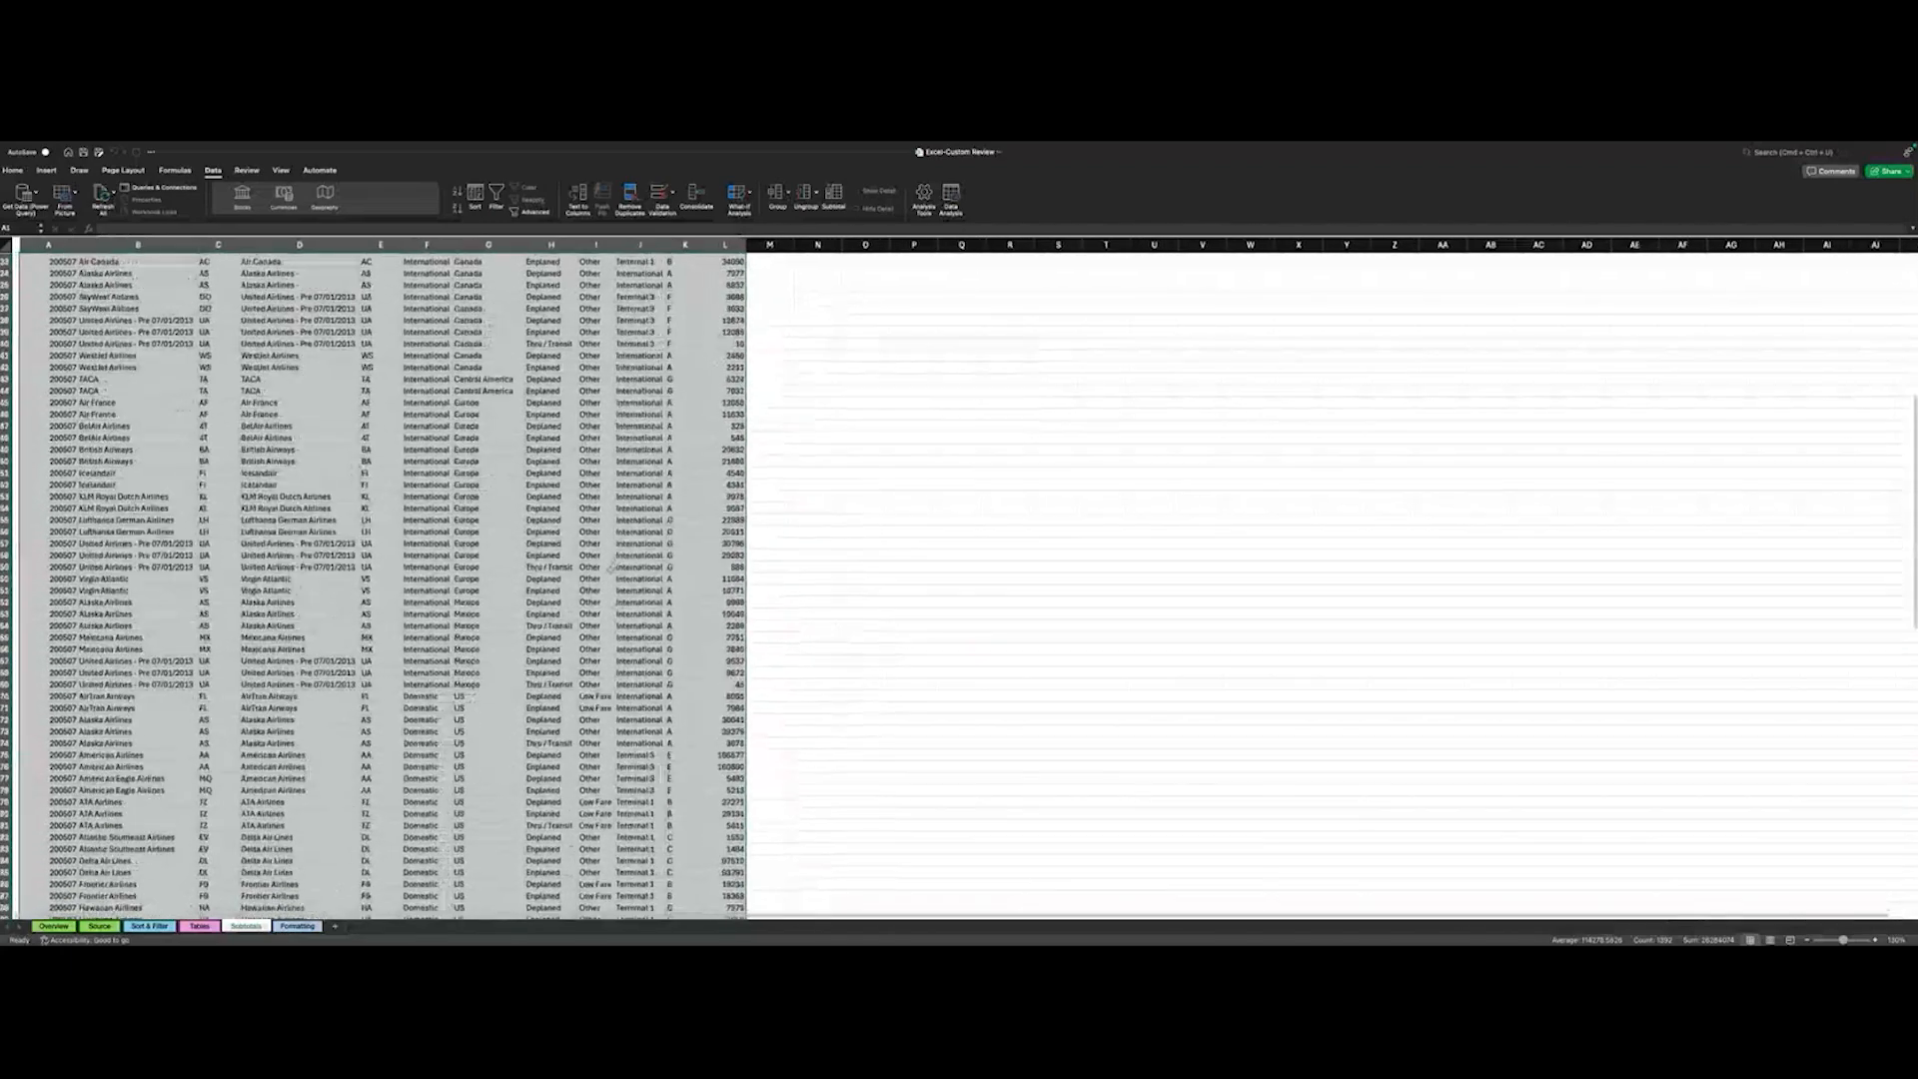
scroll(612, 567, "down", 12)
scroll(611, 570, "up", 20)
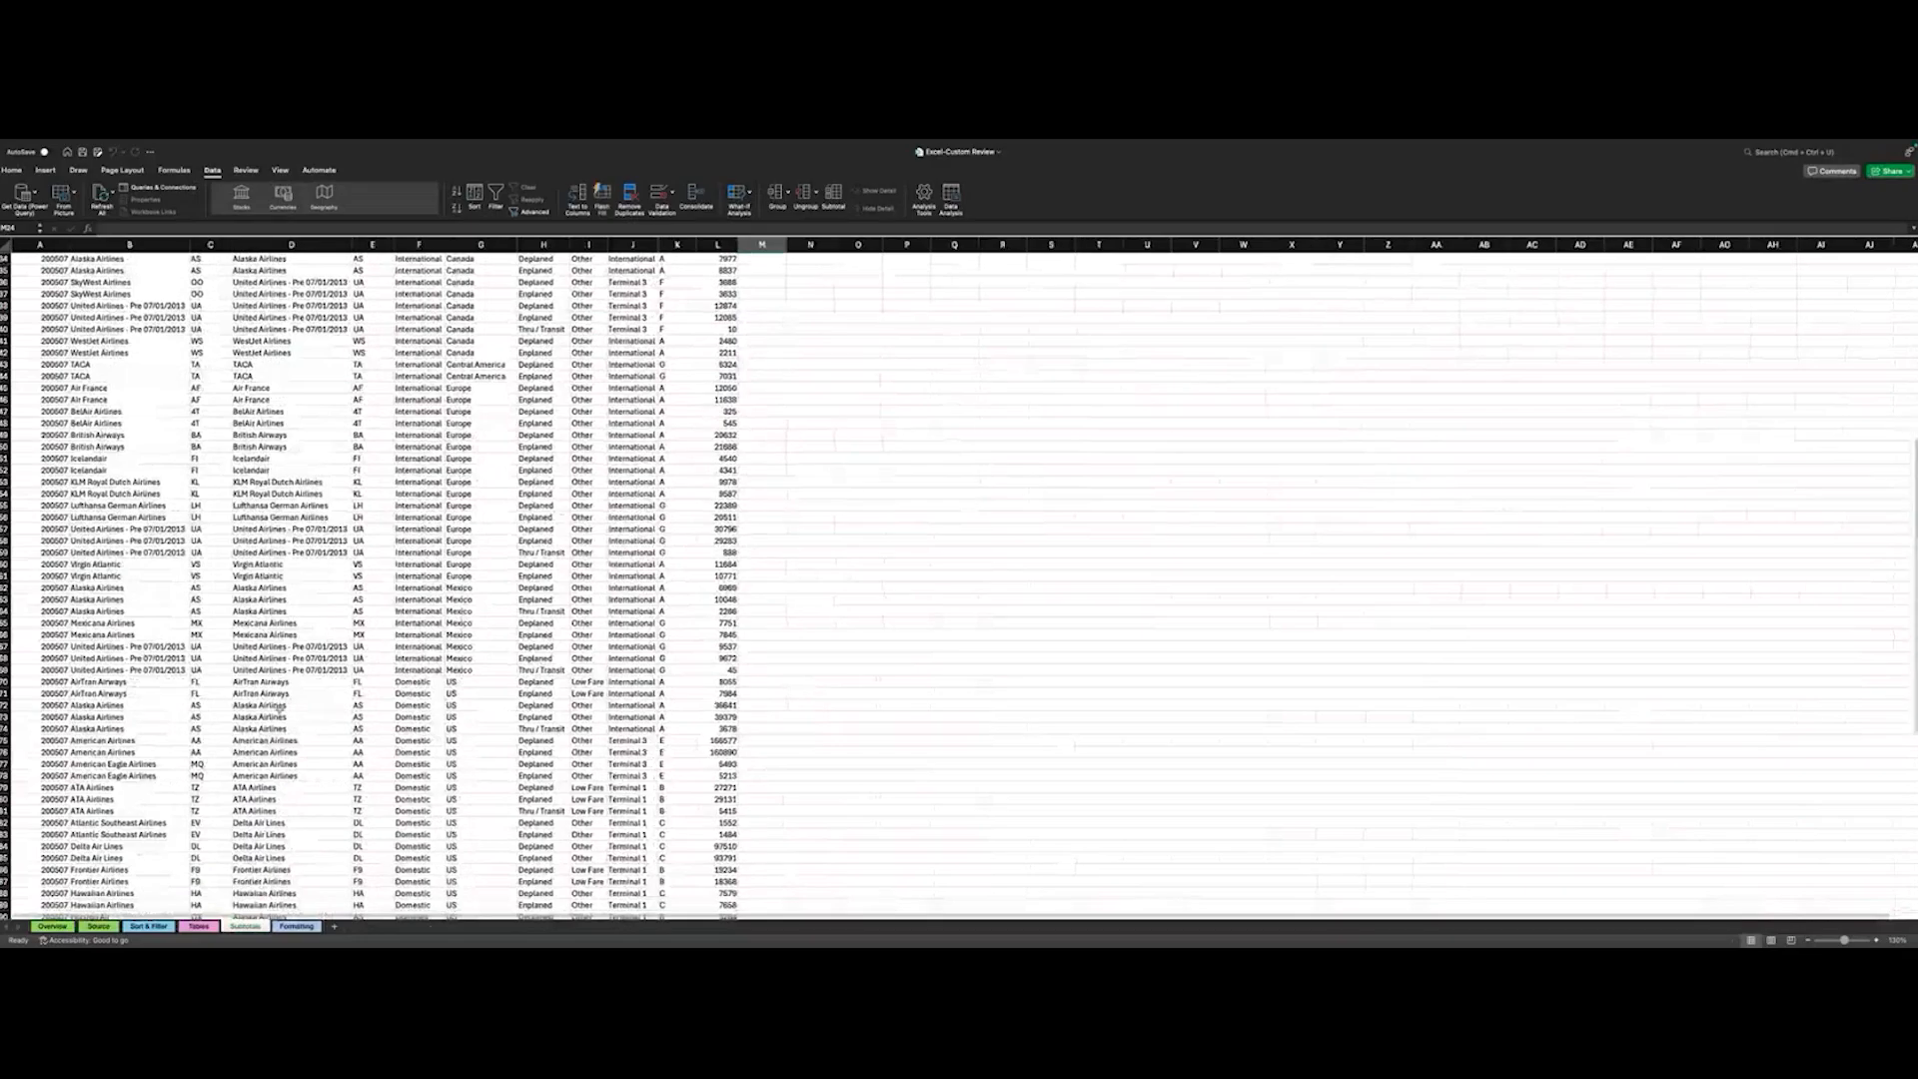
scroll(762, 571, "down", 2)
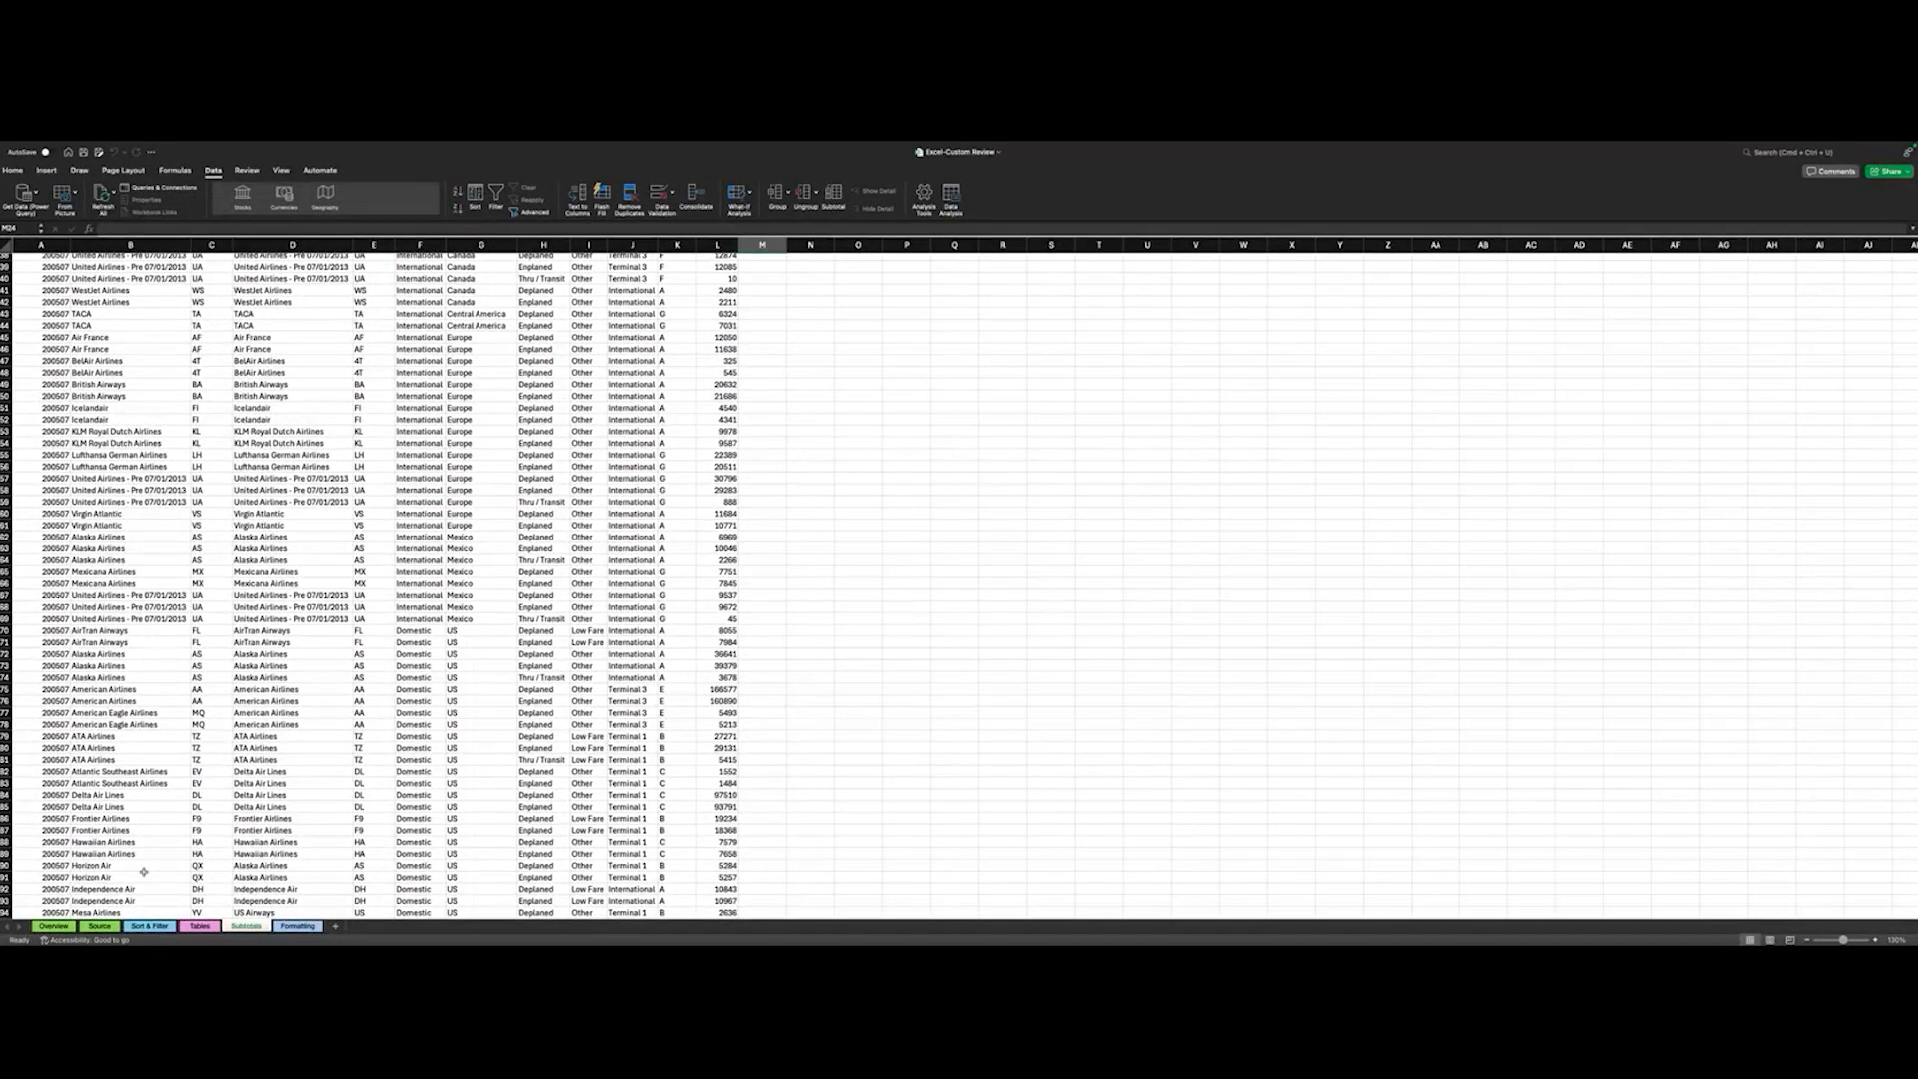
- Open the Formatting sheet and examine the conditional formatting options for Highlight Cells Rules, Top/Bottom Rules and Data Bars
left_click(296, 927)
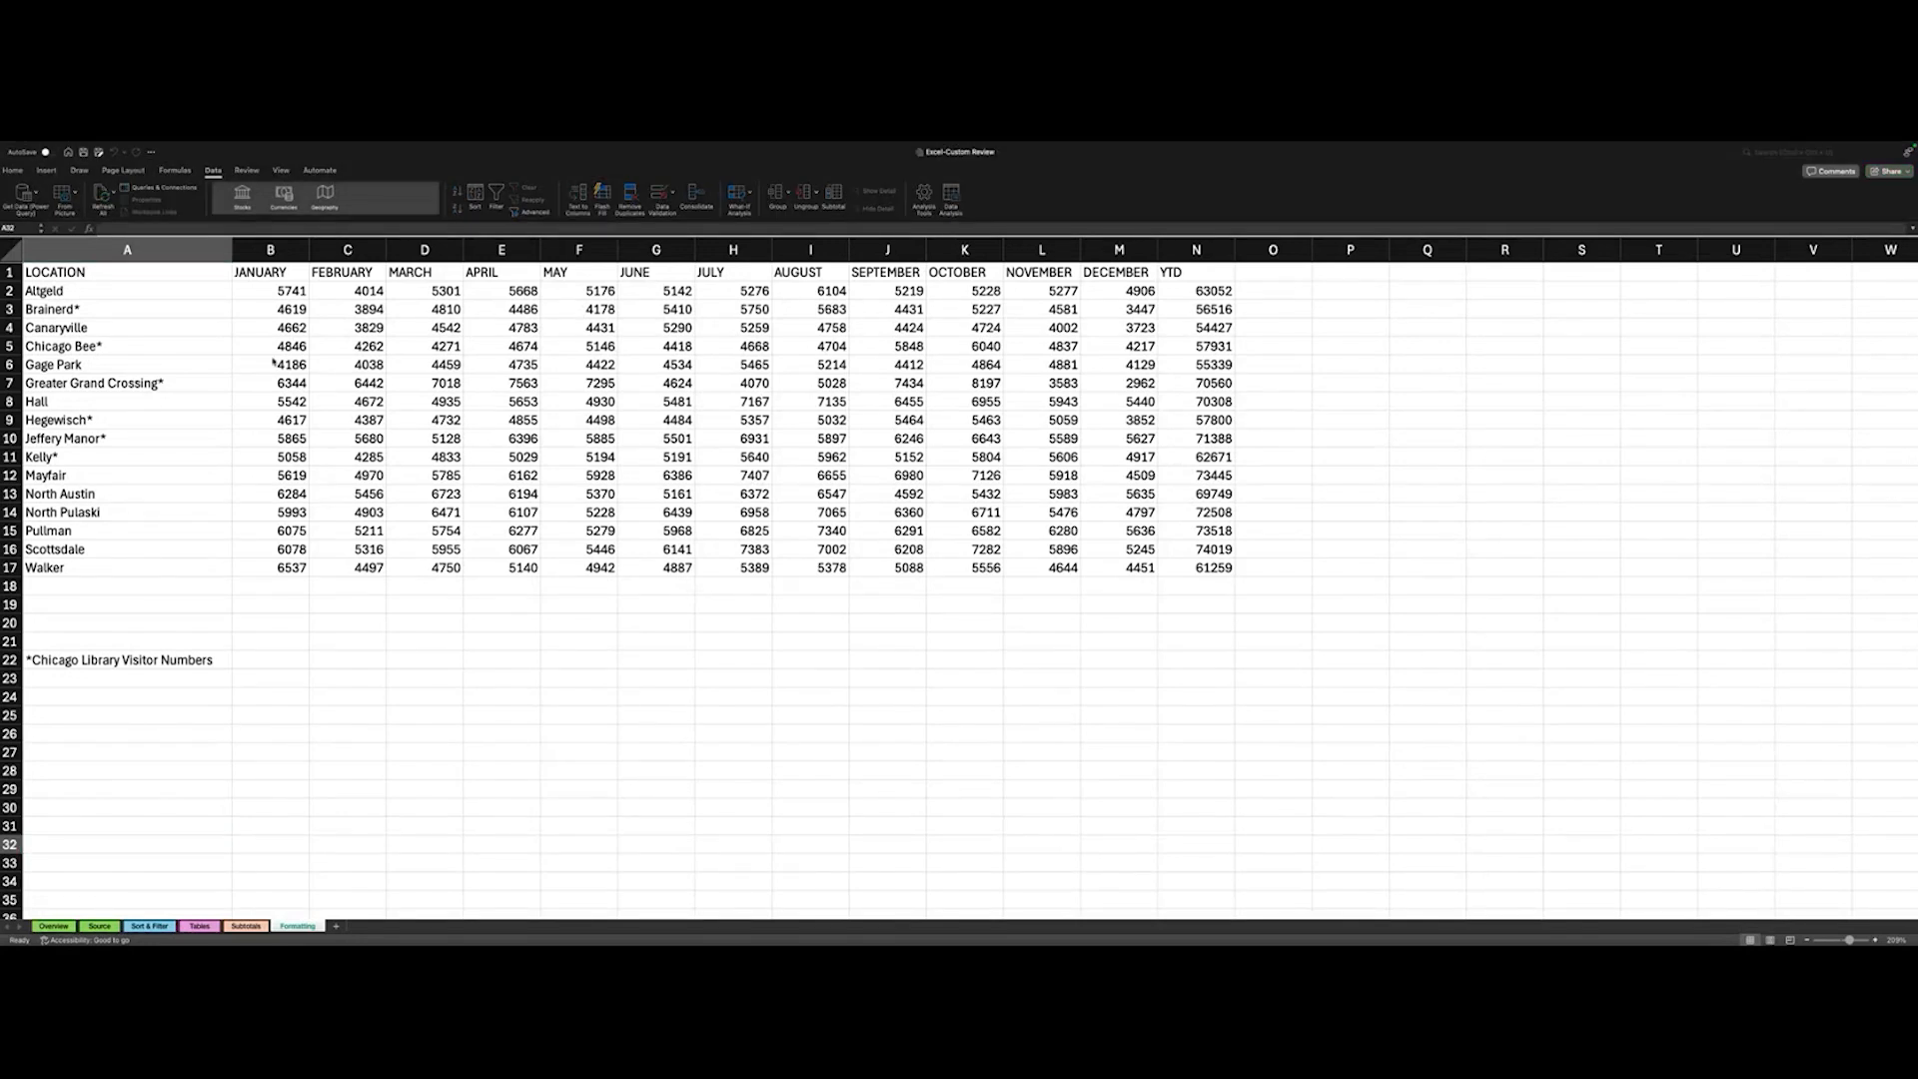
left_click(15, 170)
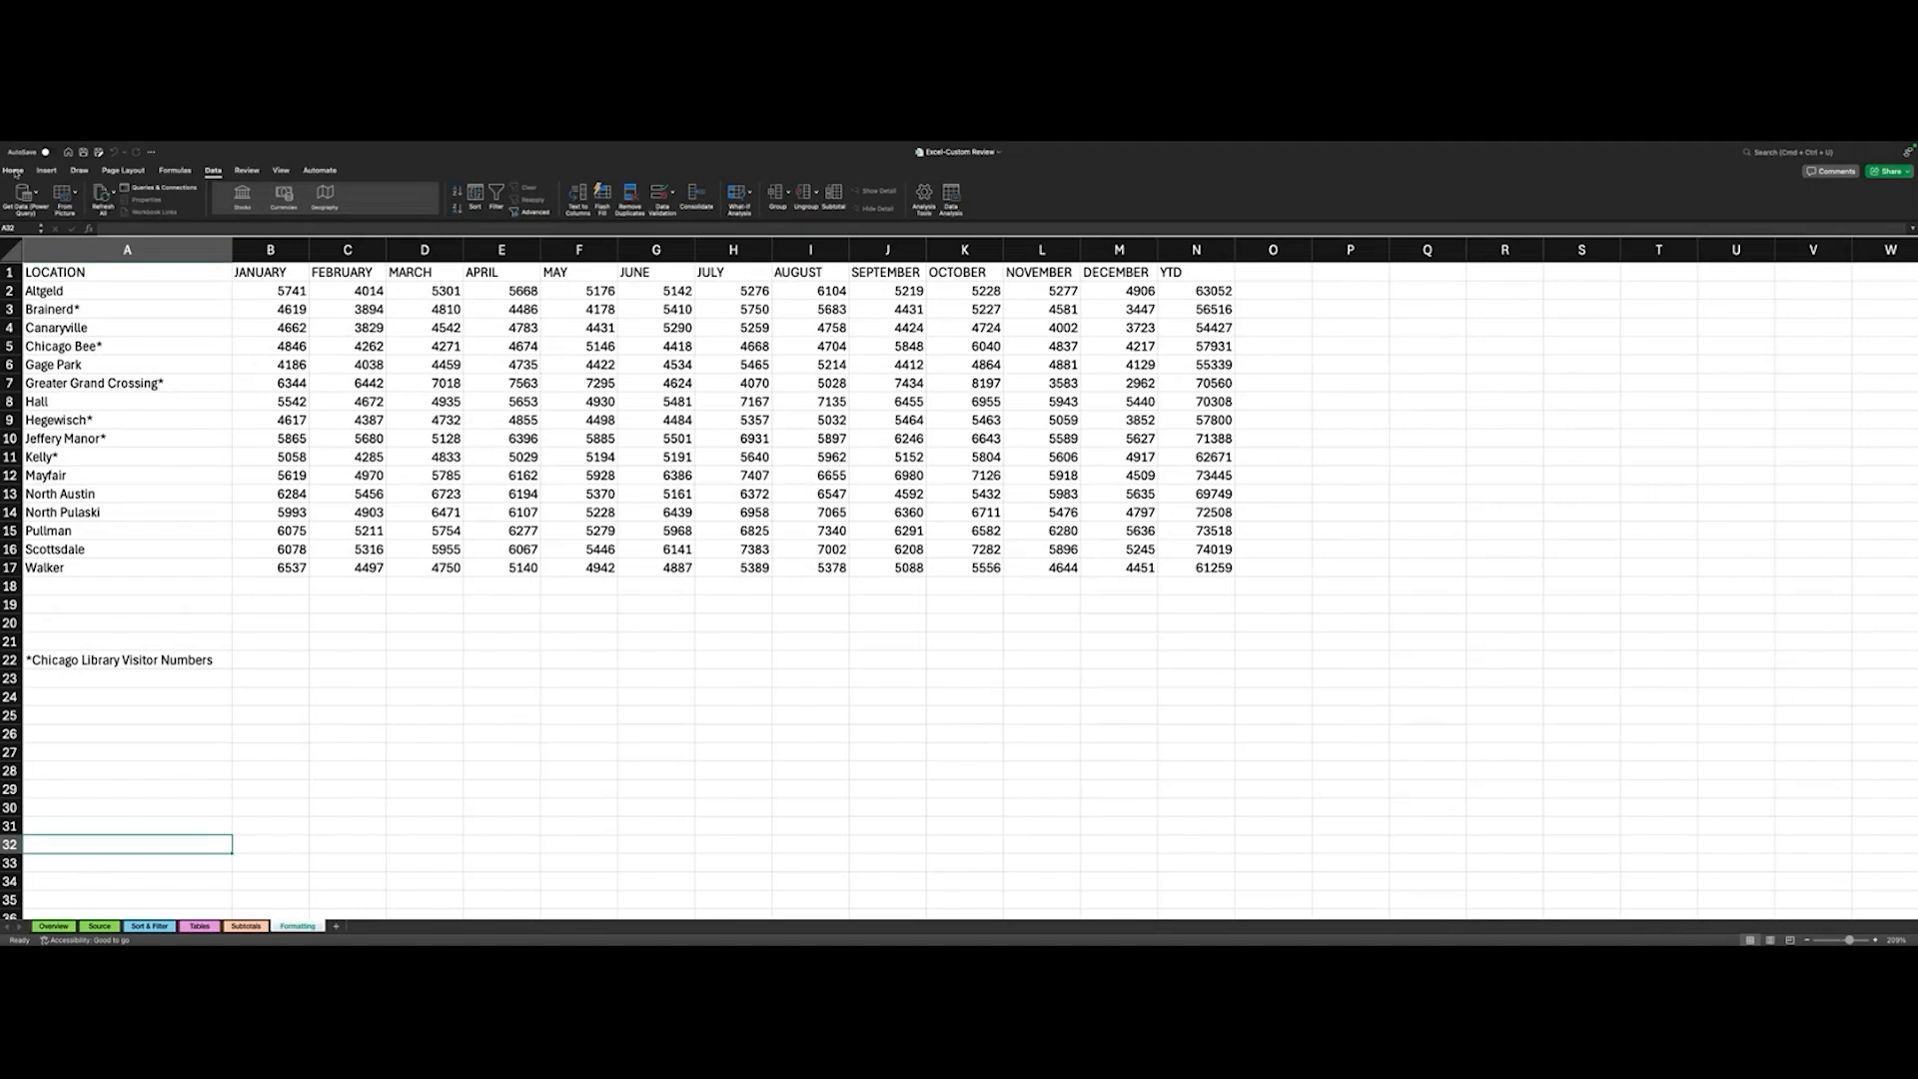
left_click(14, 171)
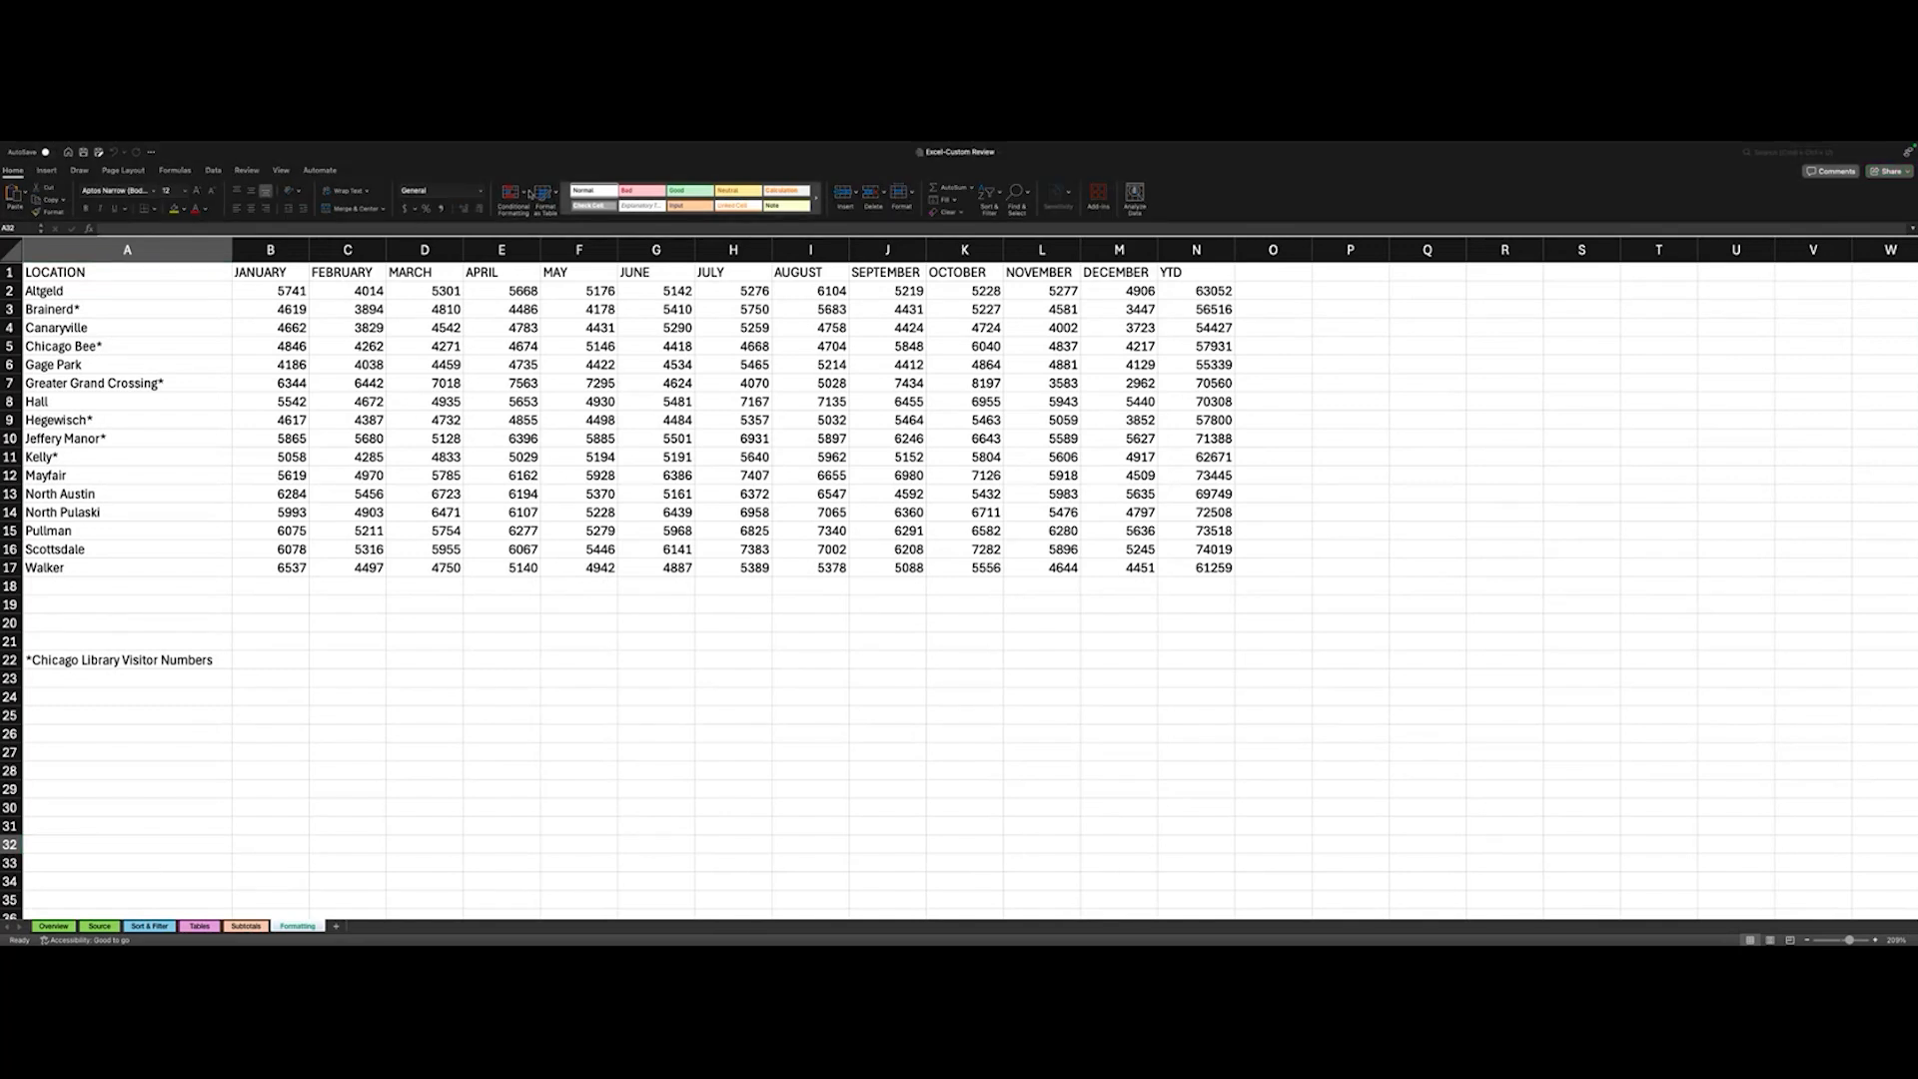
left_click(529, 195)
left_click(530, 195)
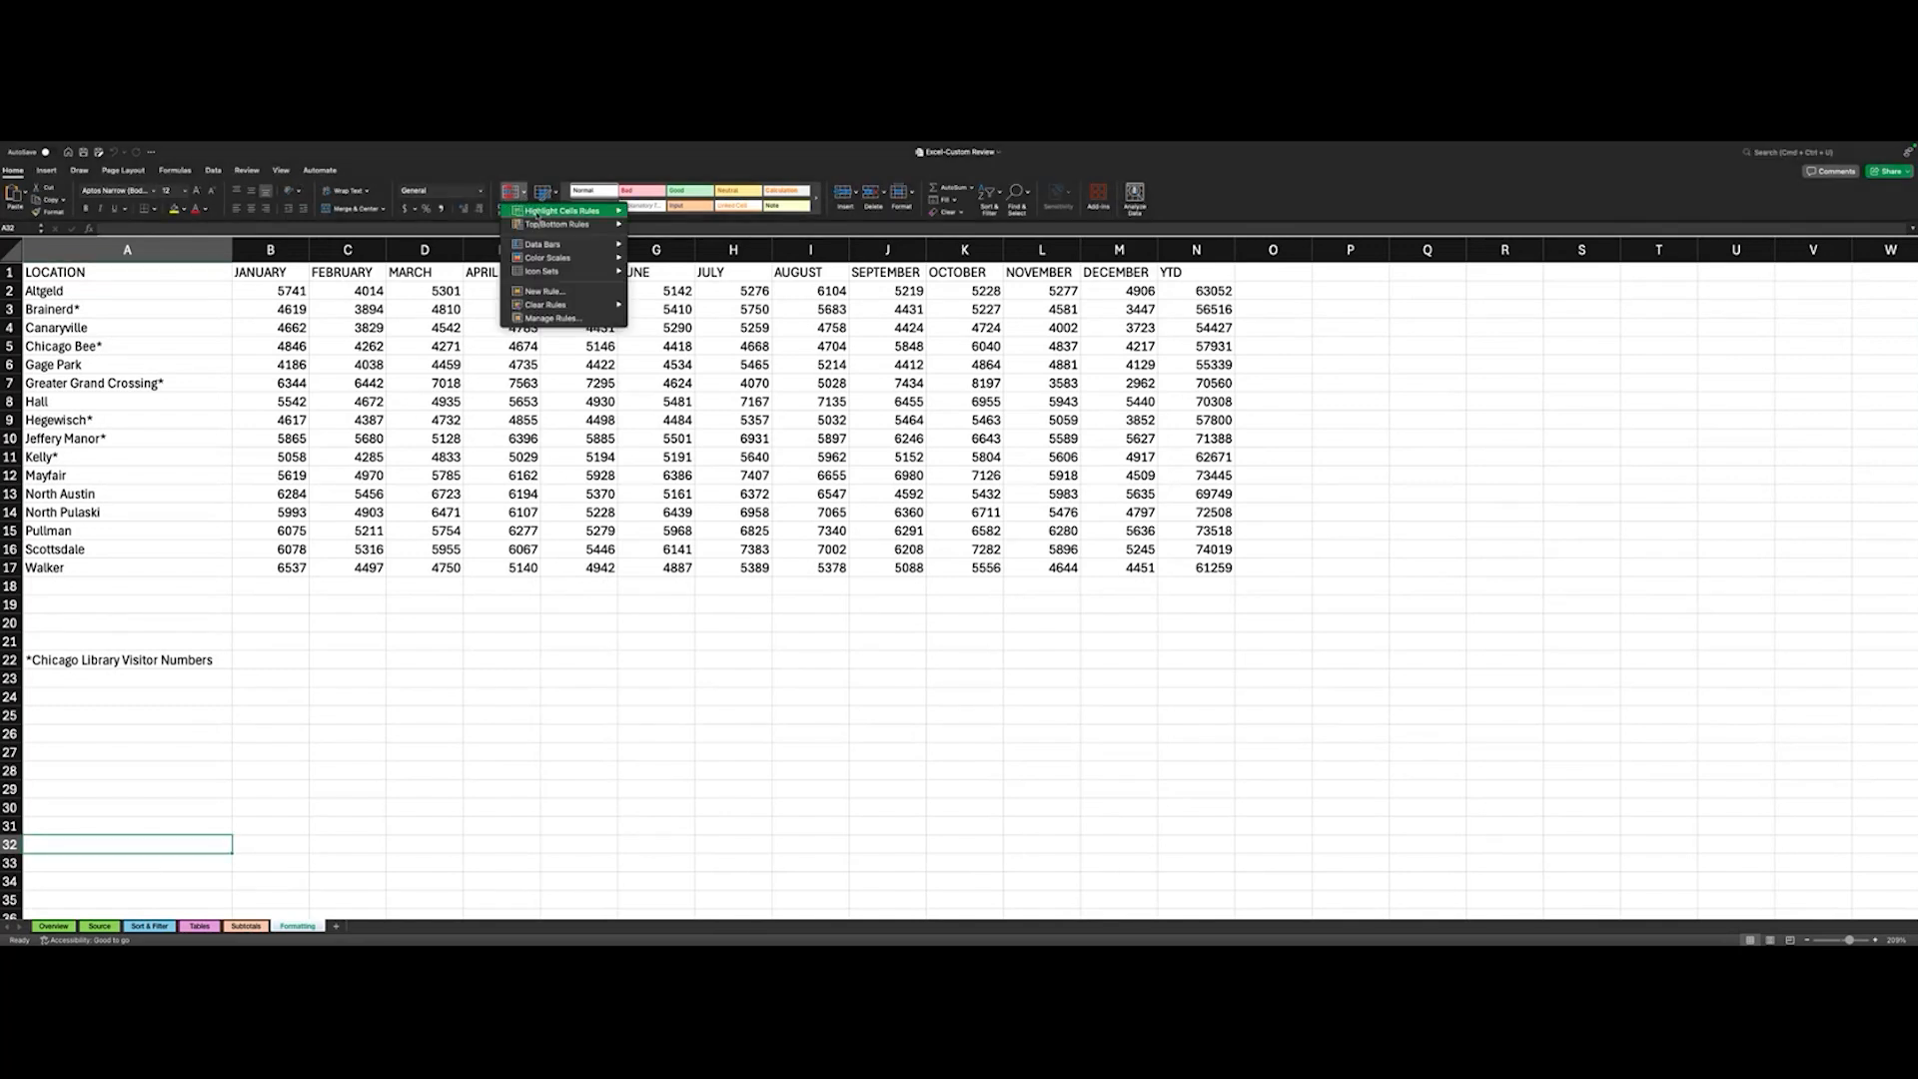
mouse_move(538, 215)
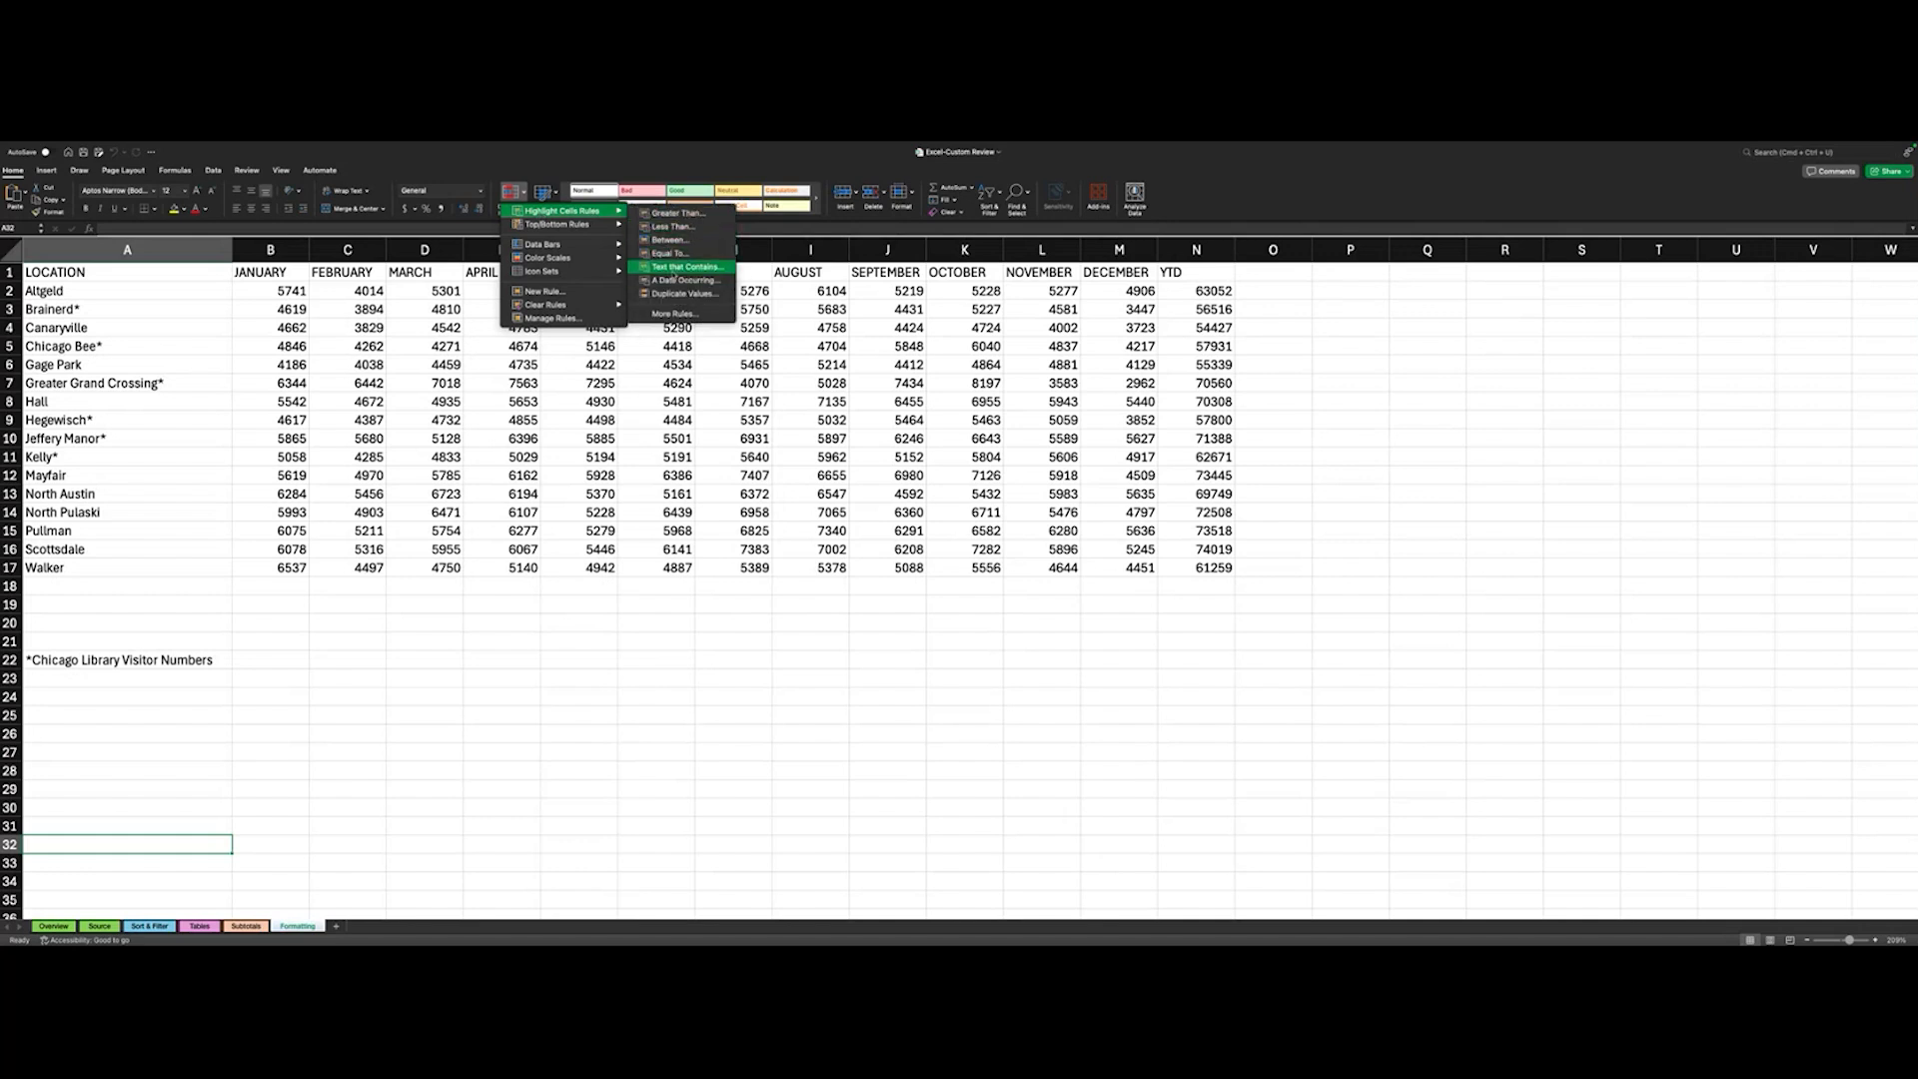
mouse_move(590, 229)
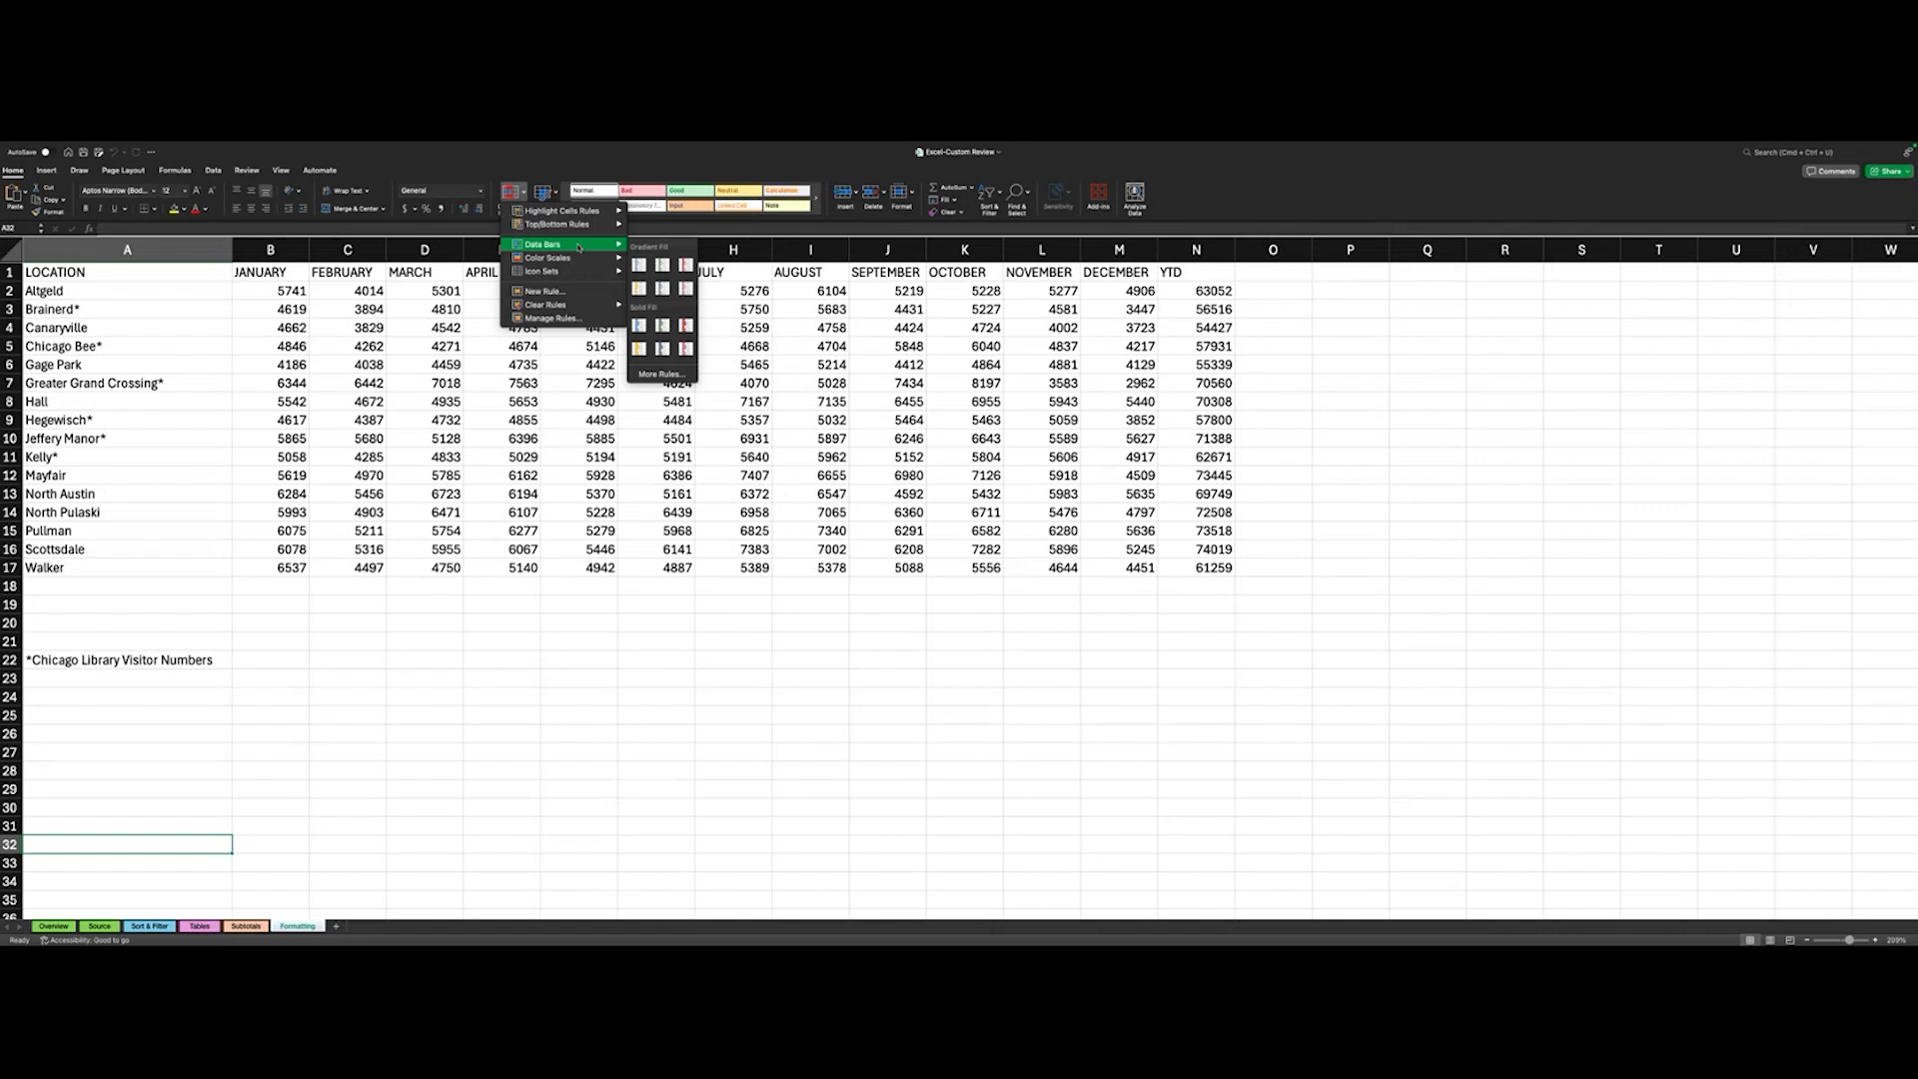
- Apply blue gradient-fill data bars to the entire January column of the library visitor data
left_click(270, 250)
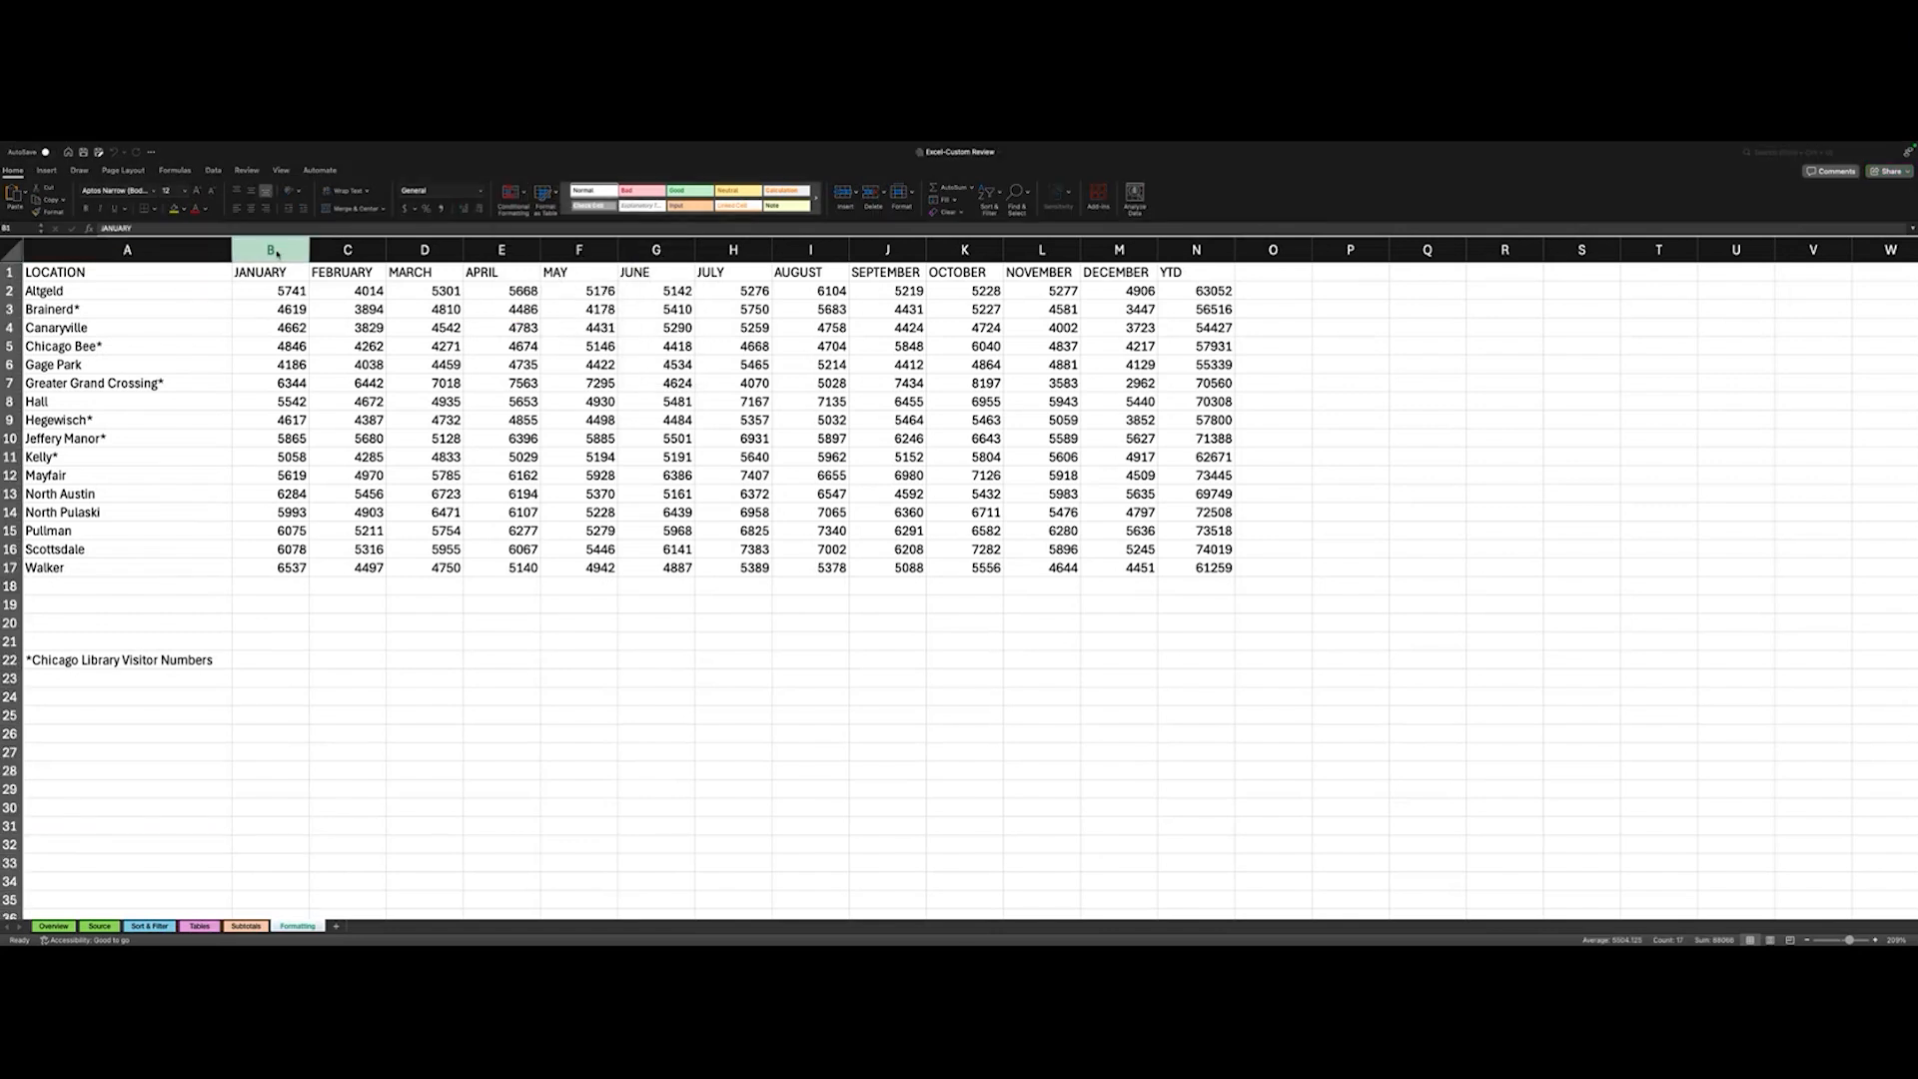
left_click(513, 193)
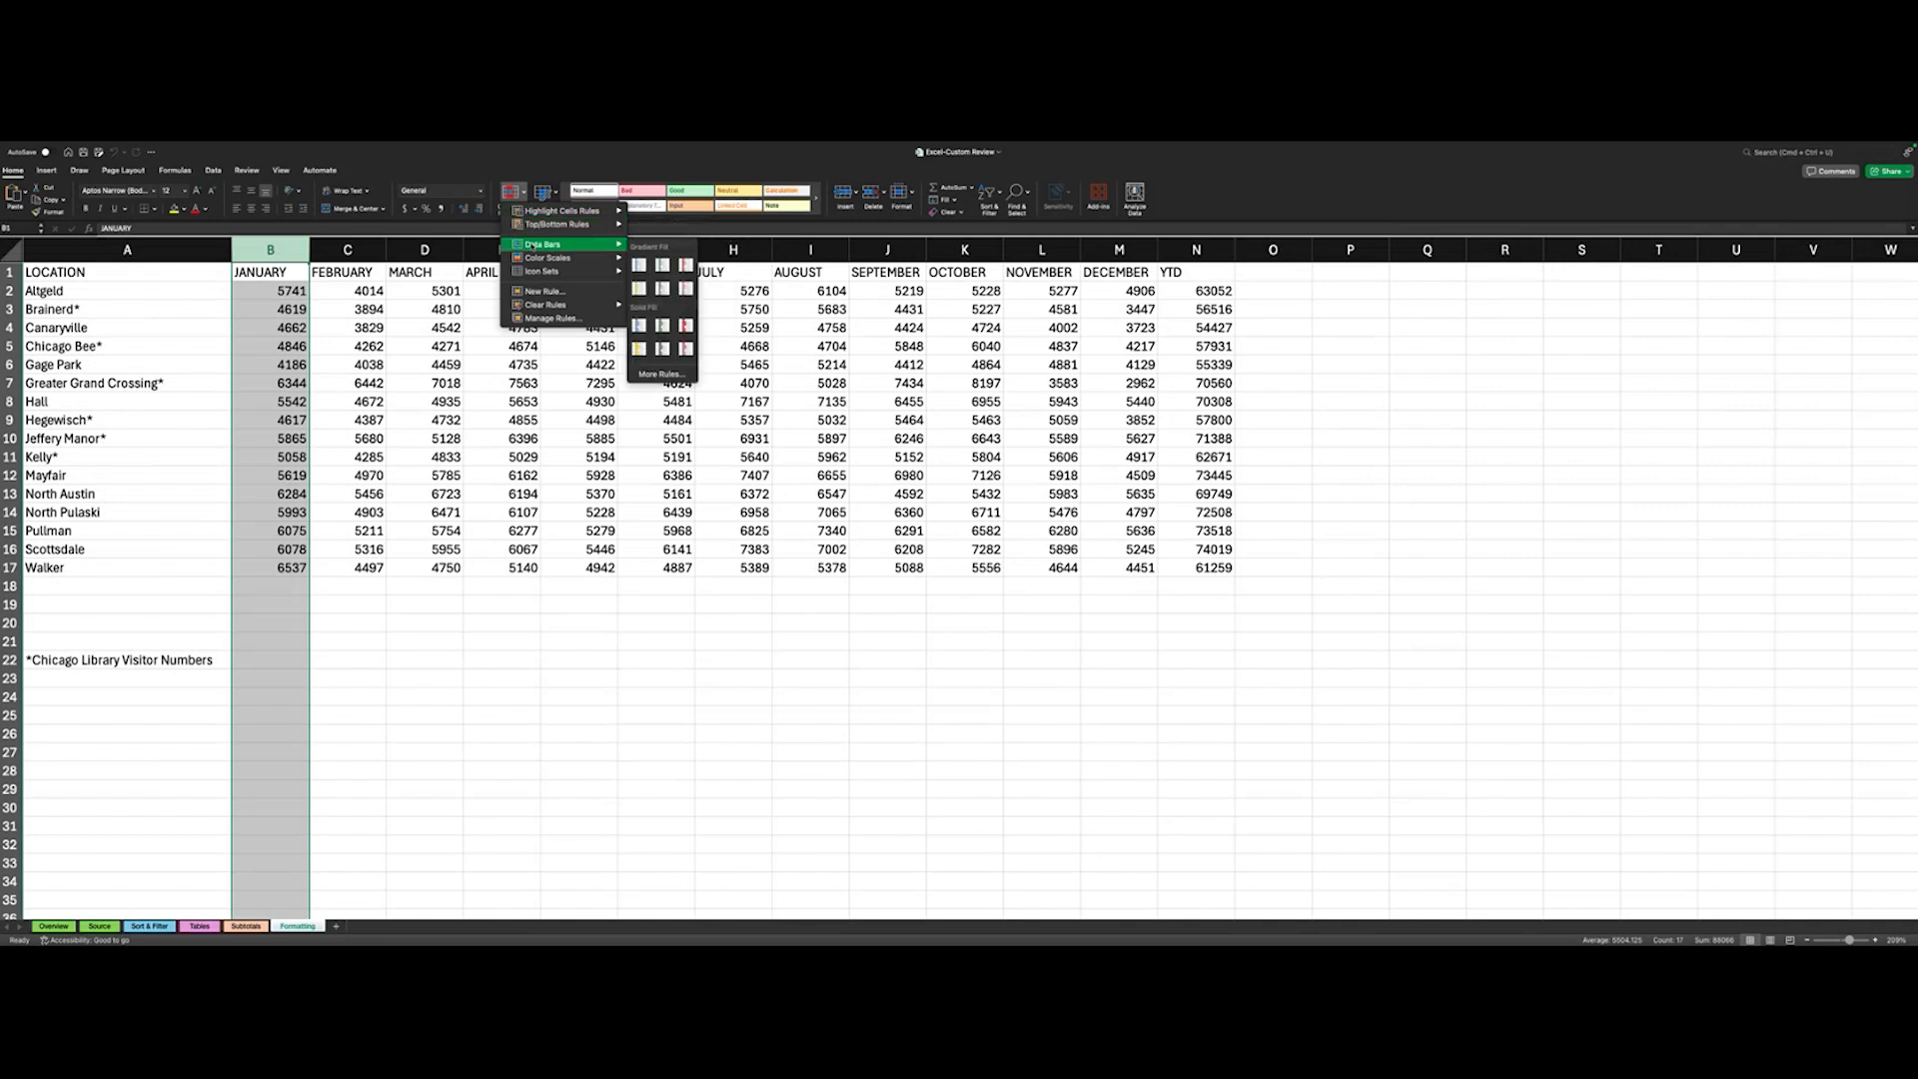
left_click(640, 266)
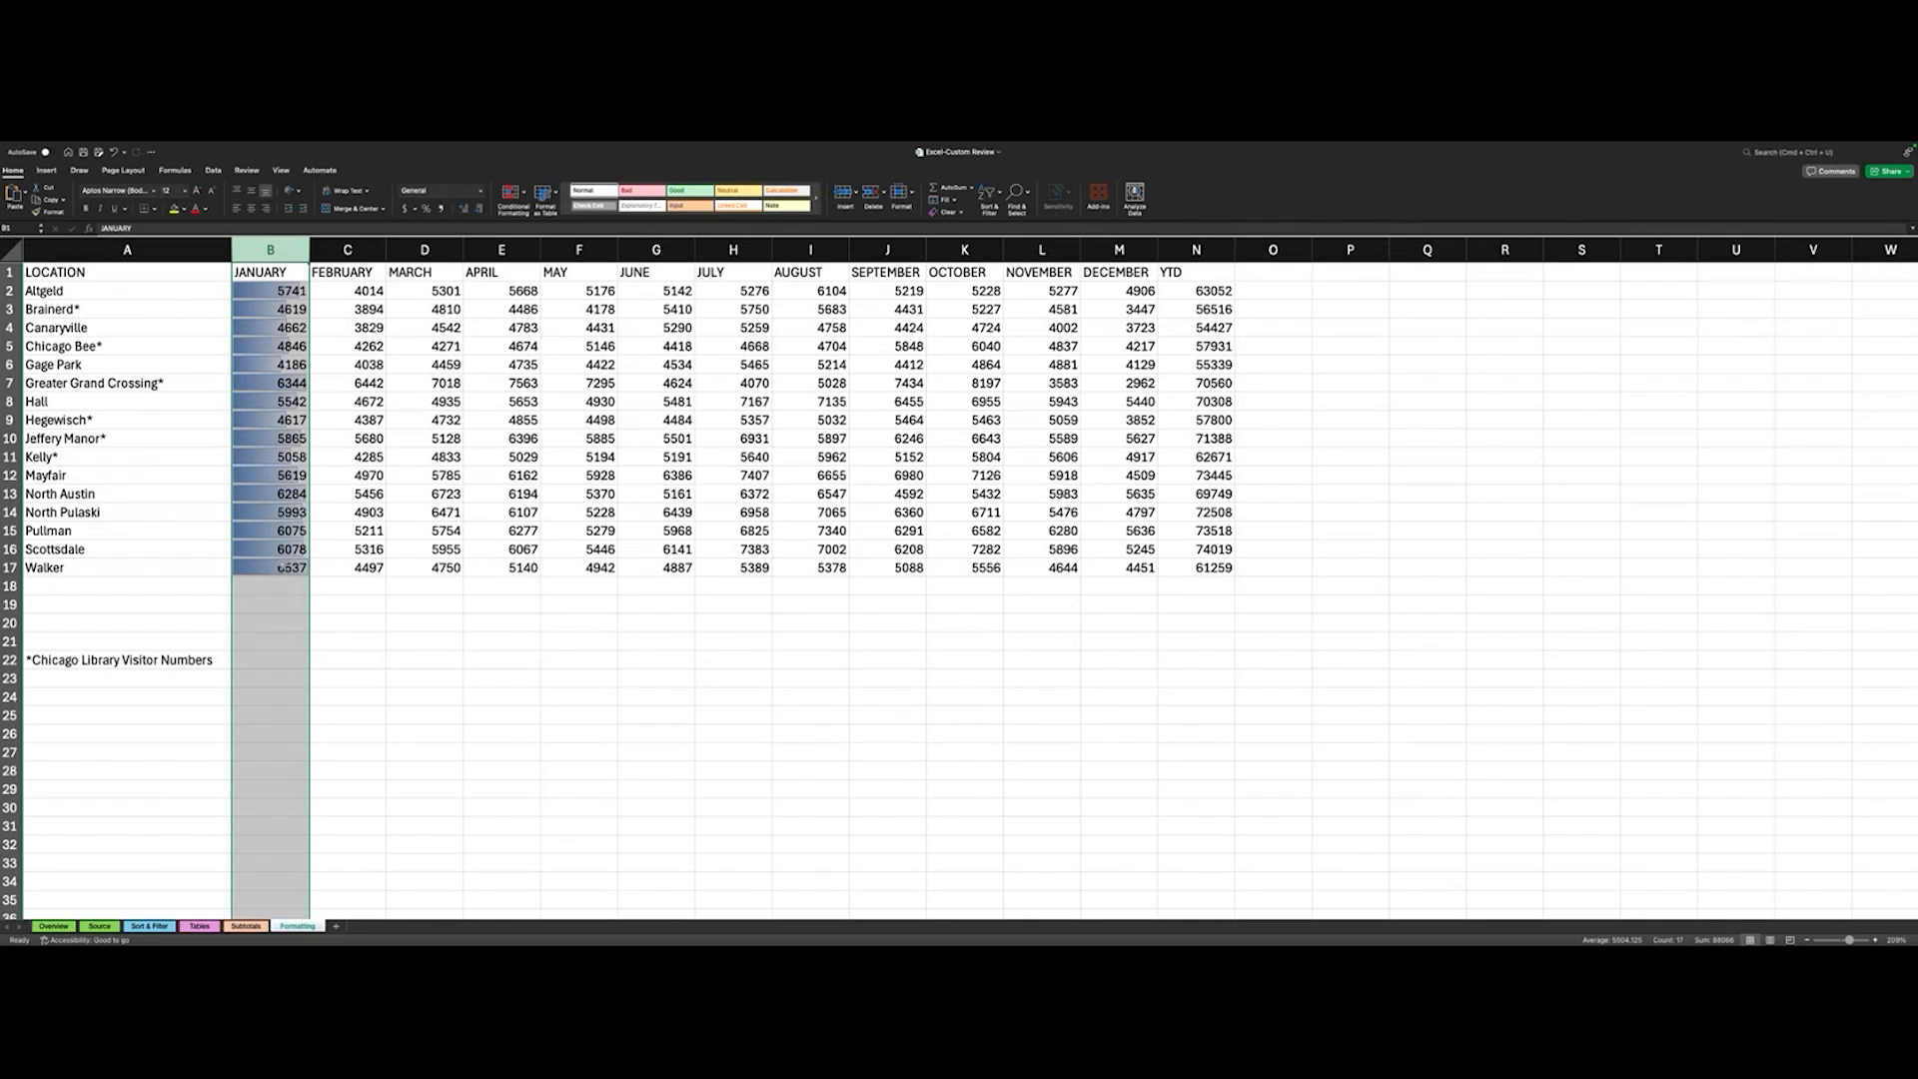
left_click(321, 594)
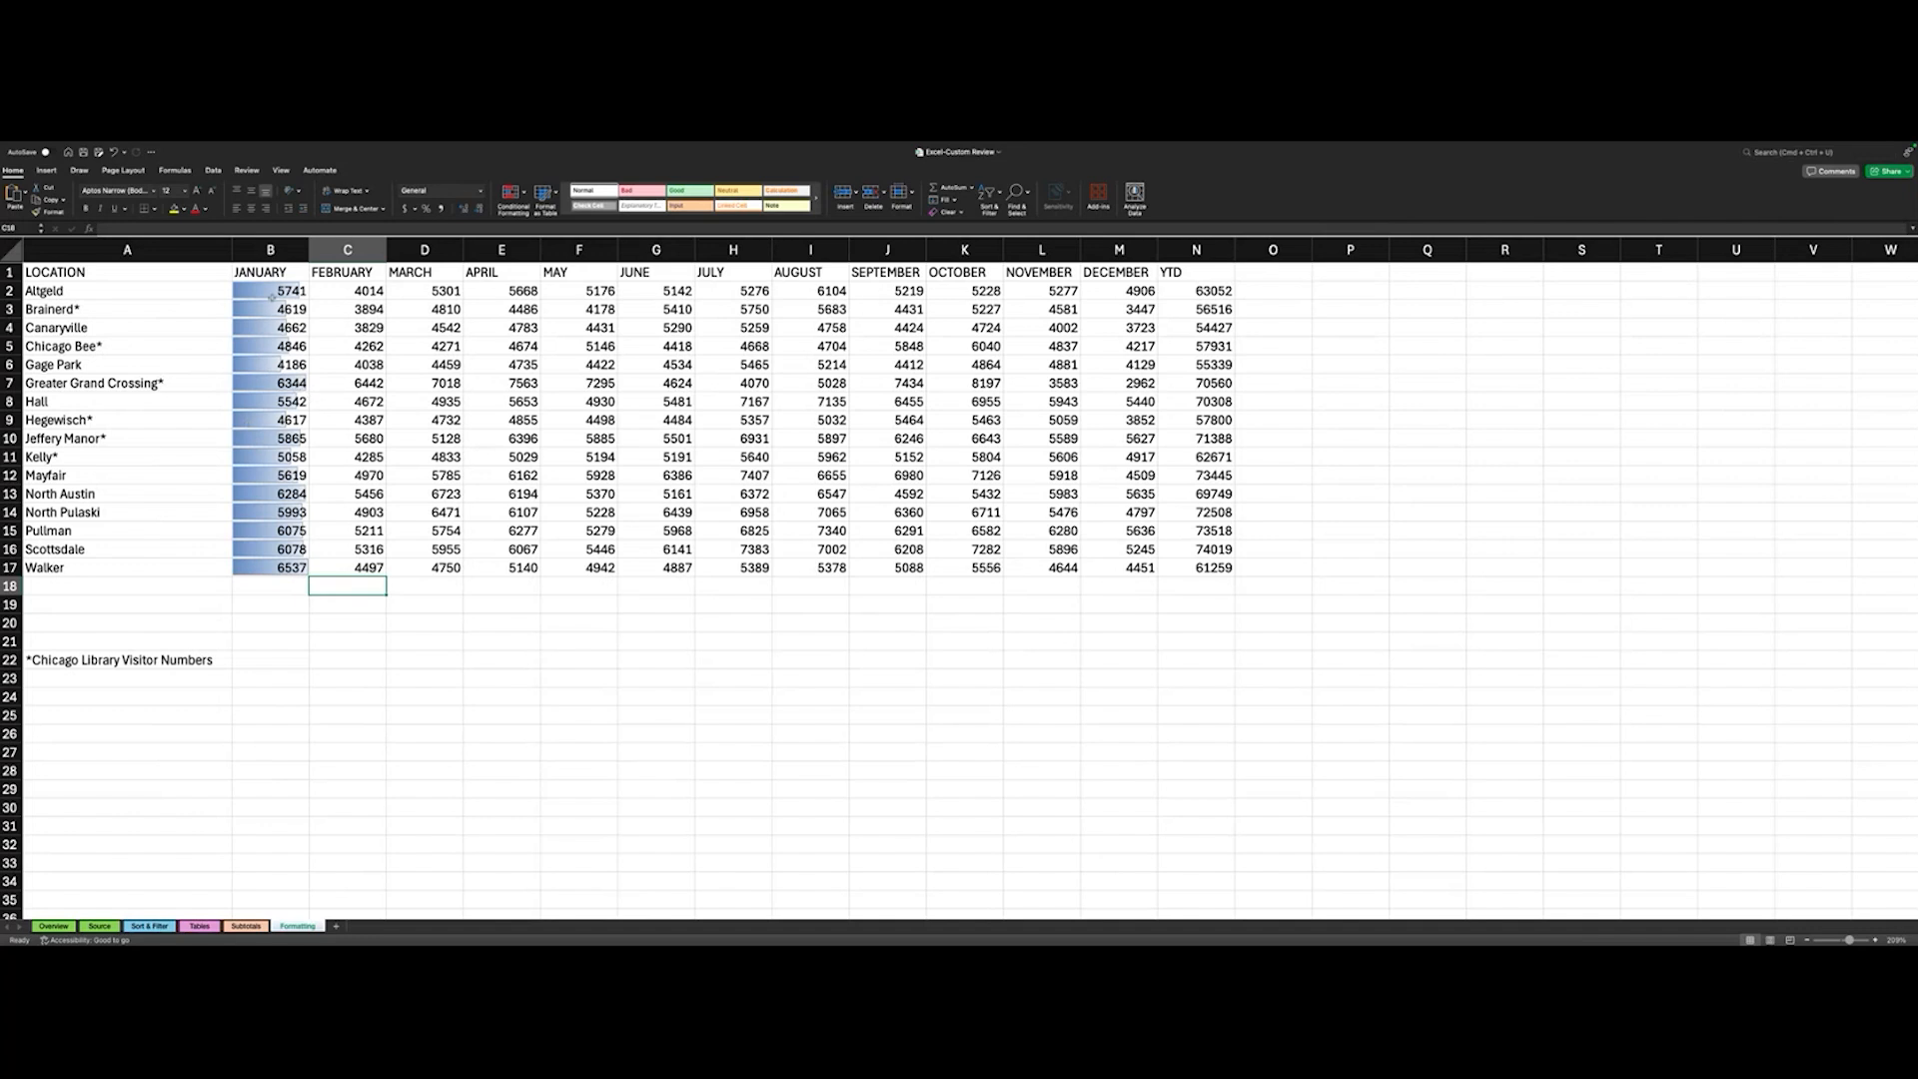
- Change the January column's data bars to the orange solid fill
left_click(271, 250)
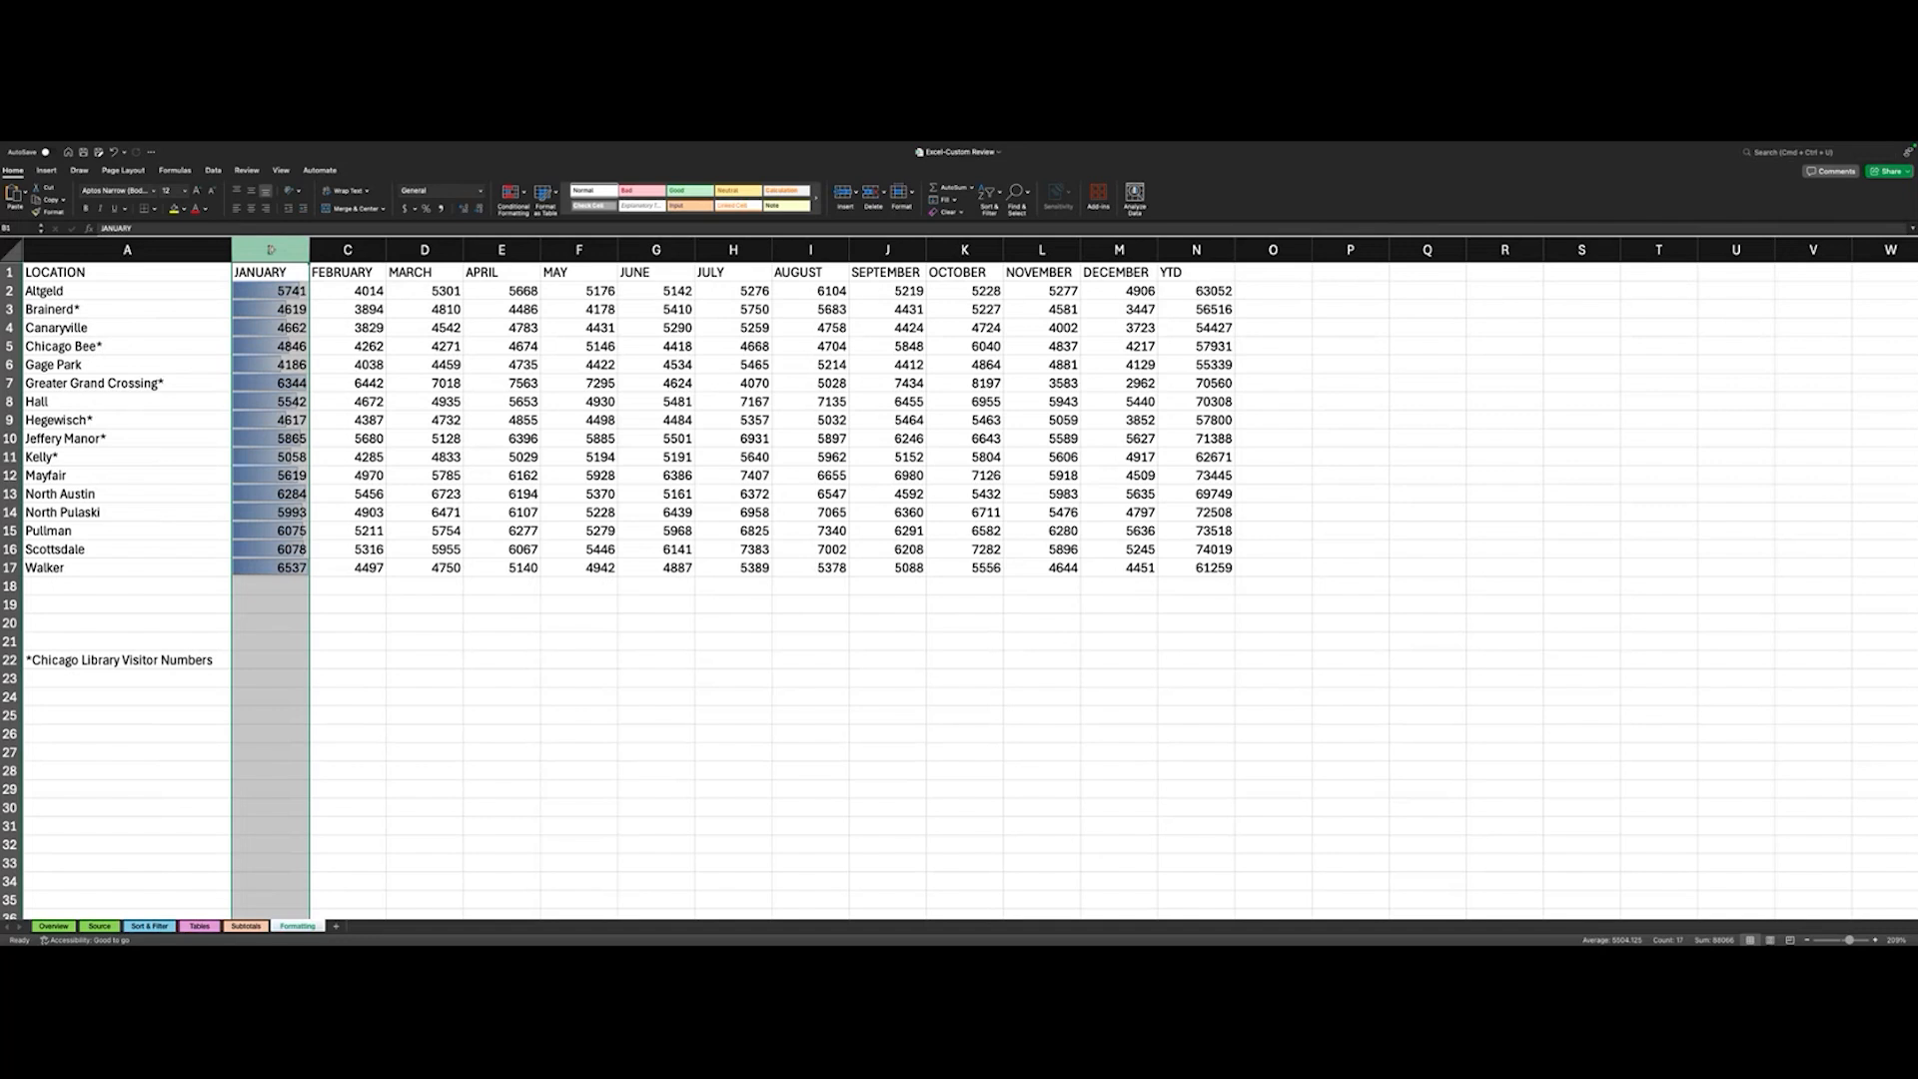
left_click(510, 193)
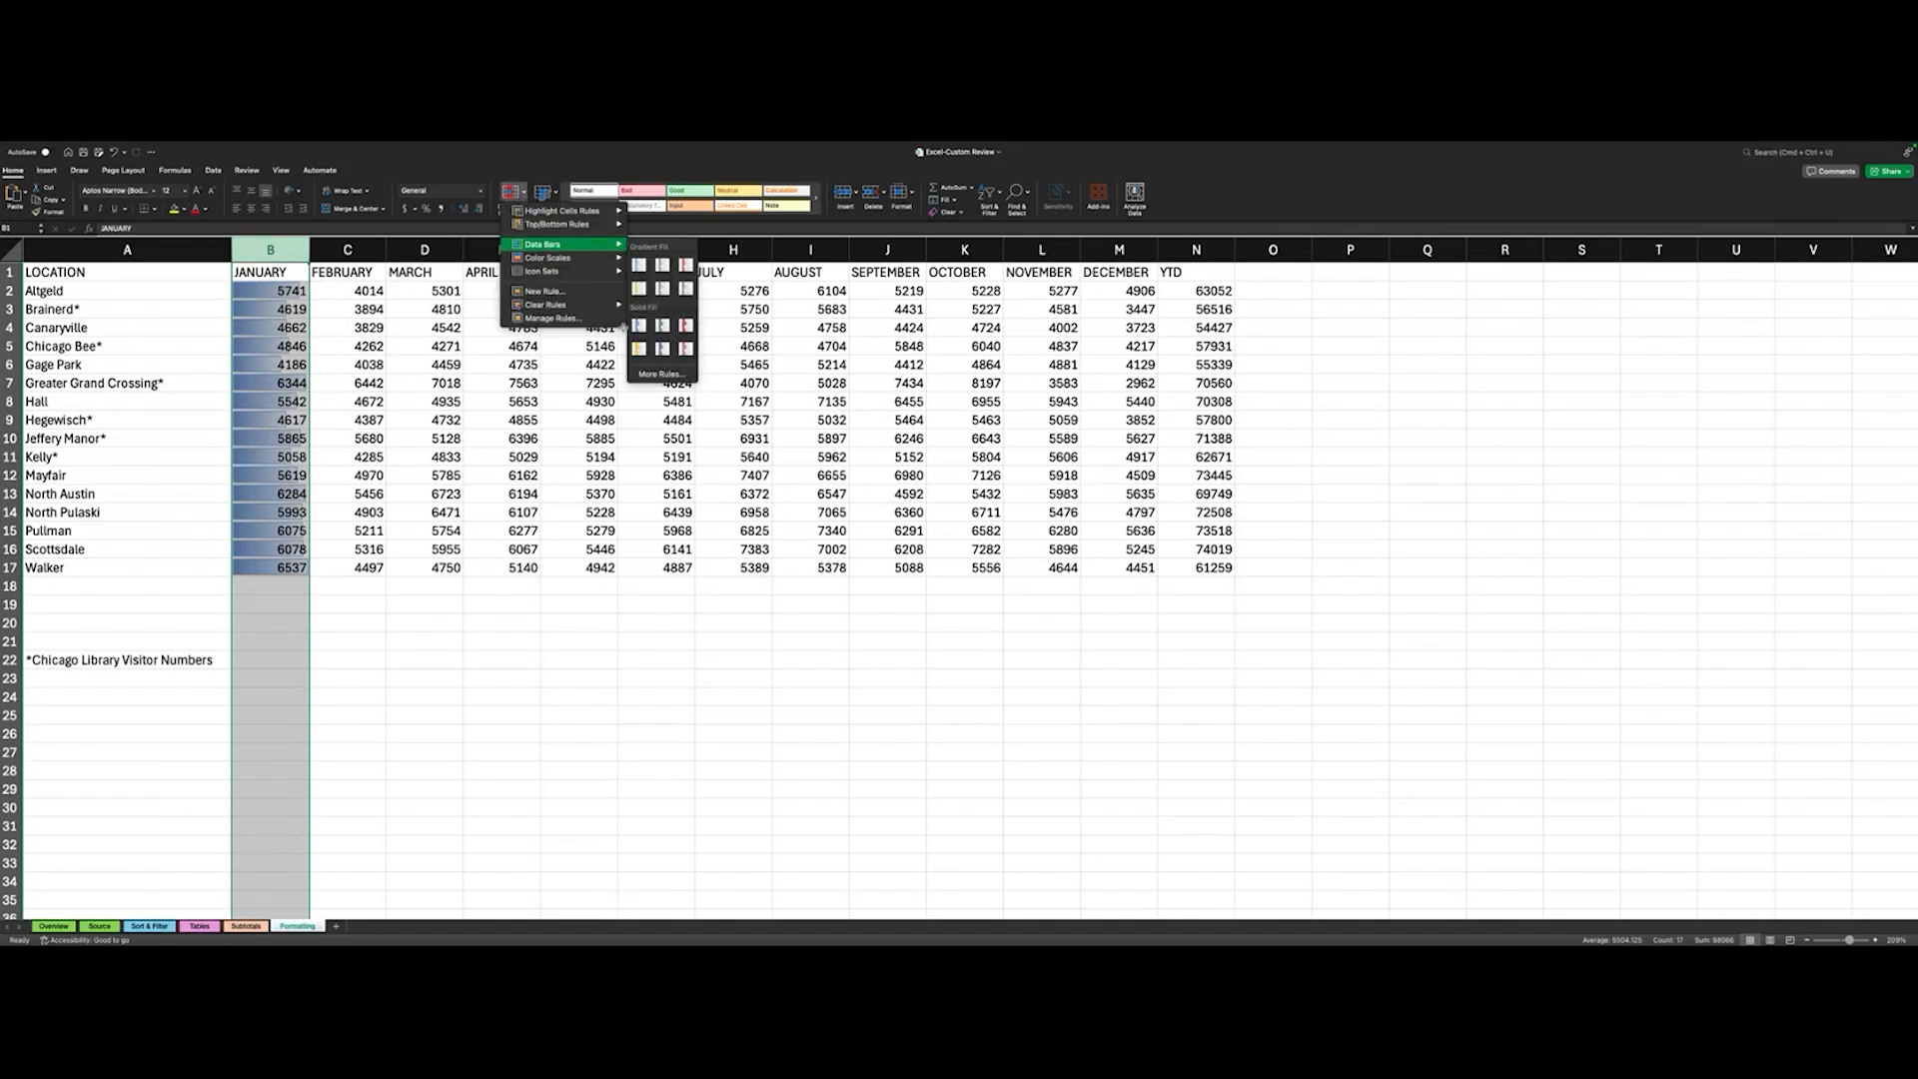
left_click(639, 347)
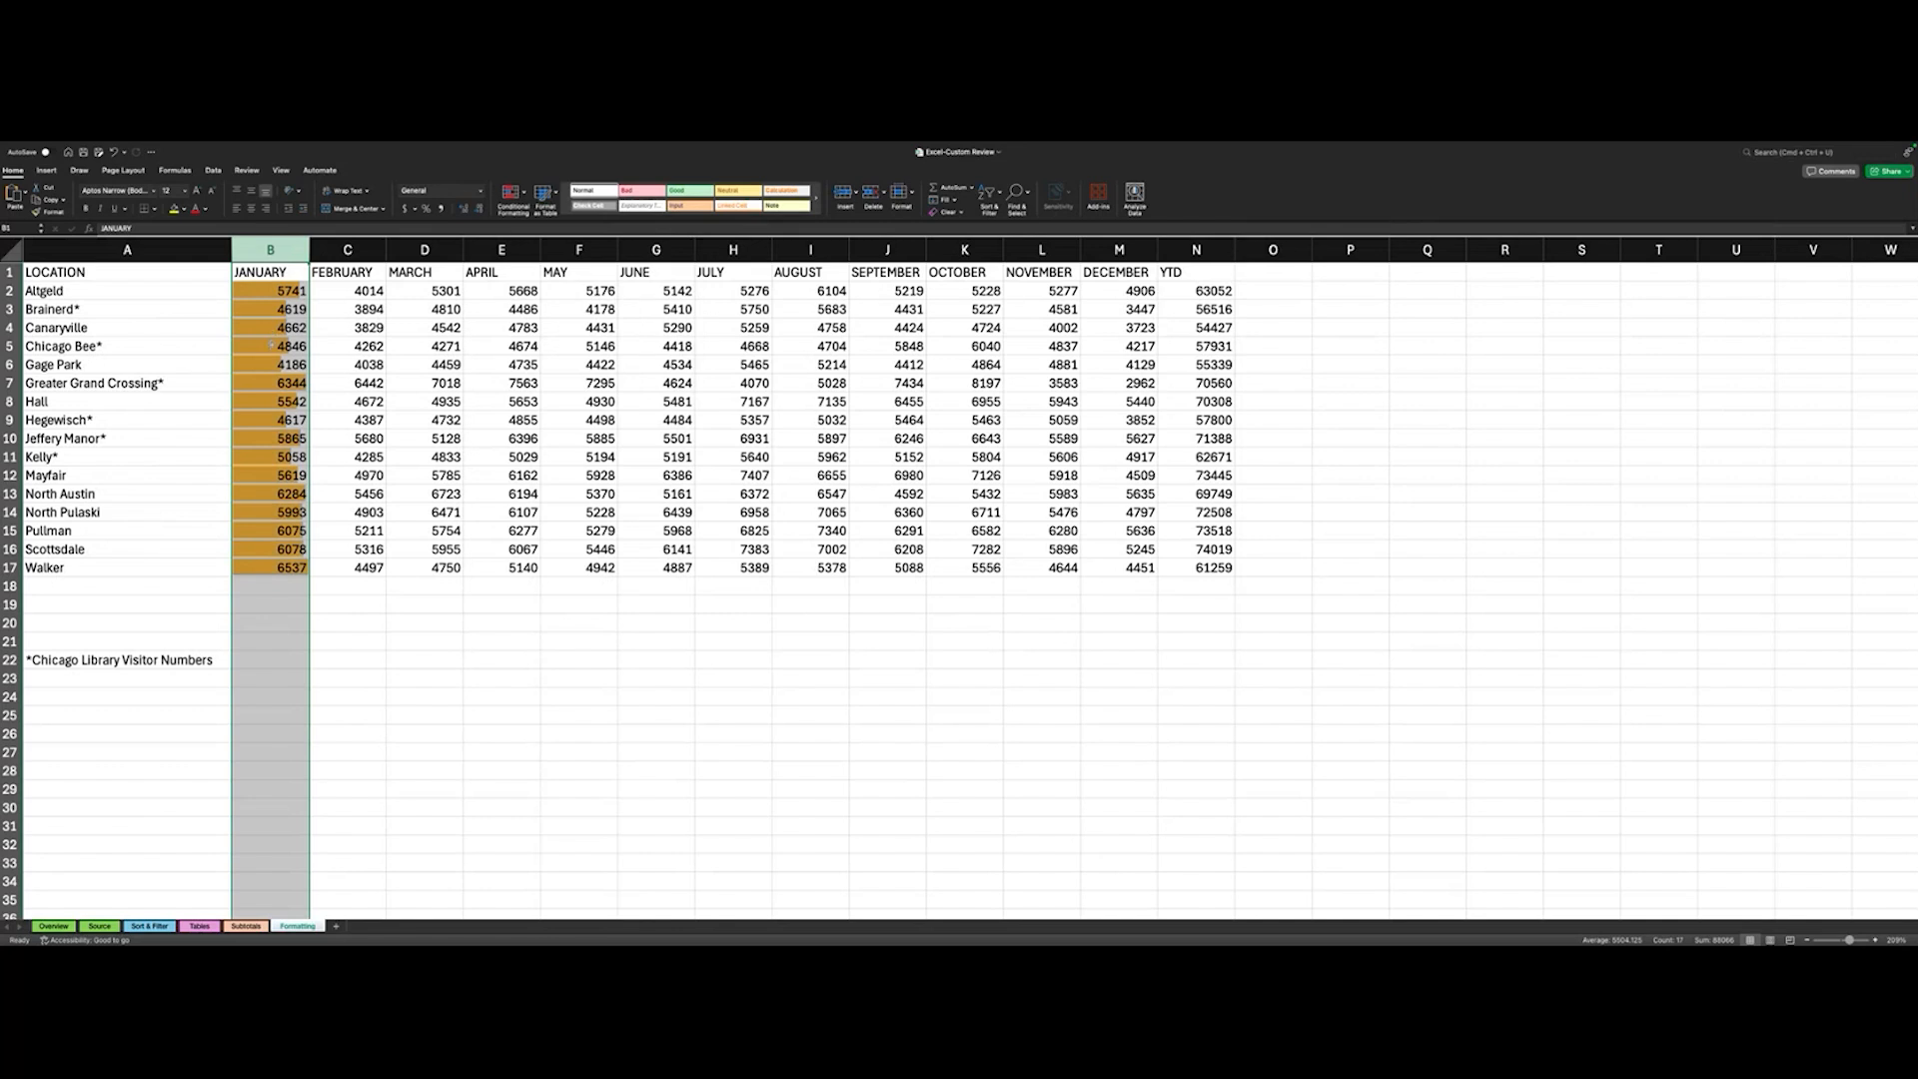
- Change the January column's data bars to the light blue gradient fill
left_click(511, 193)
mouse_move(559, 262)
left_click(663, 287)
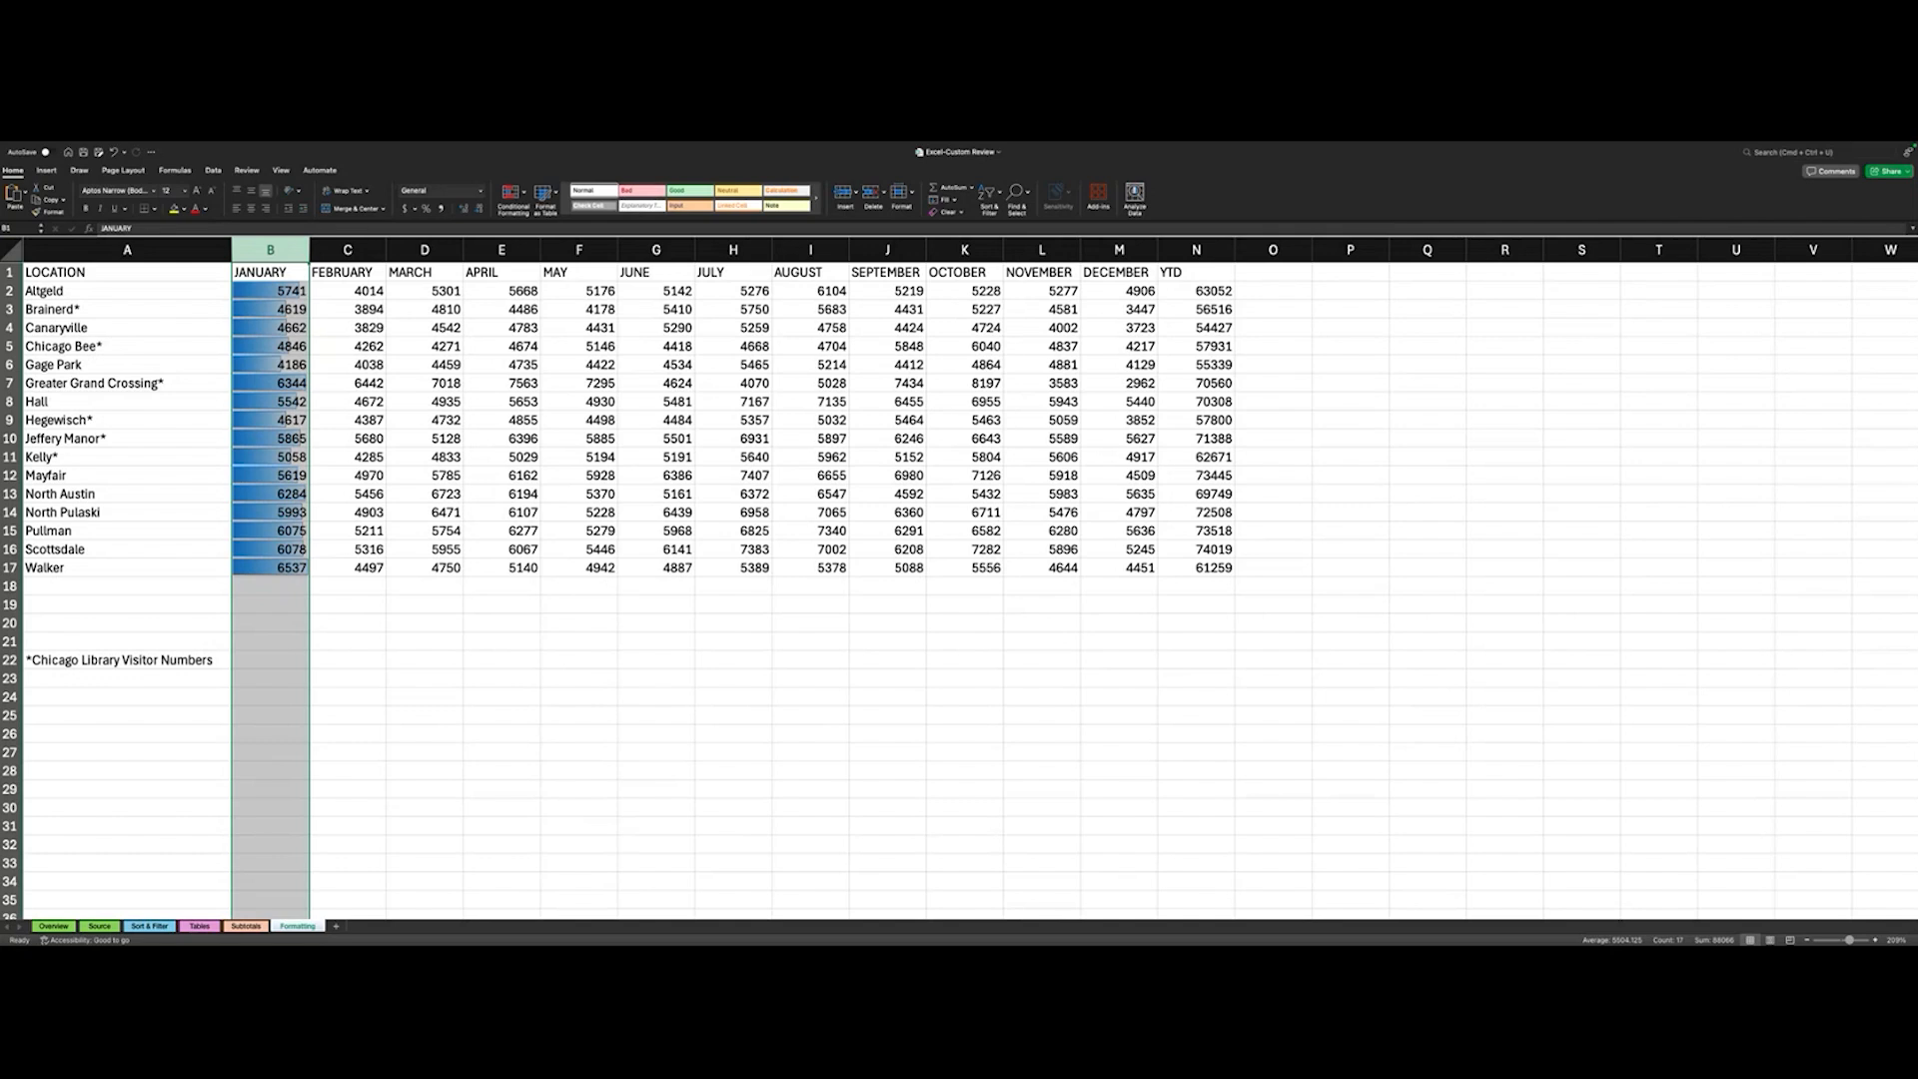
left_click(271, 291)
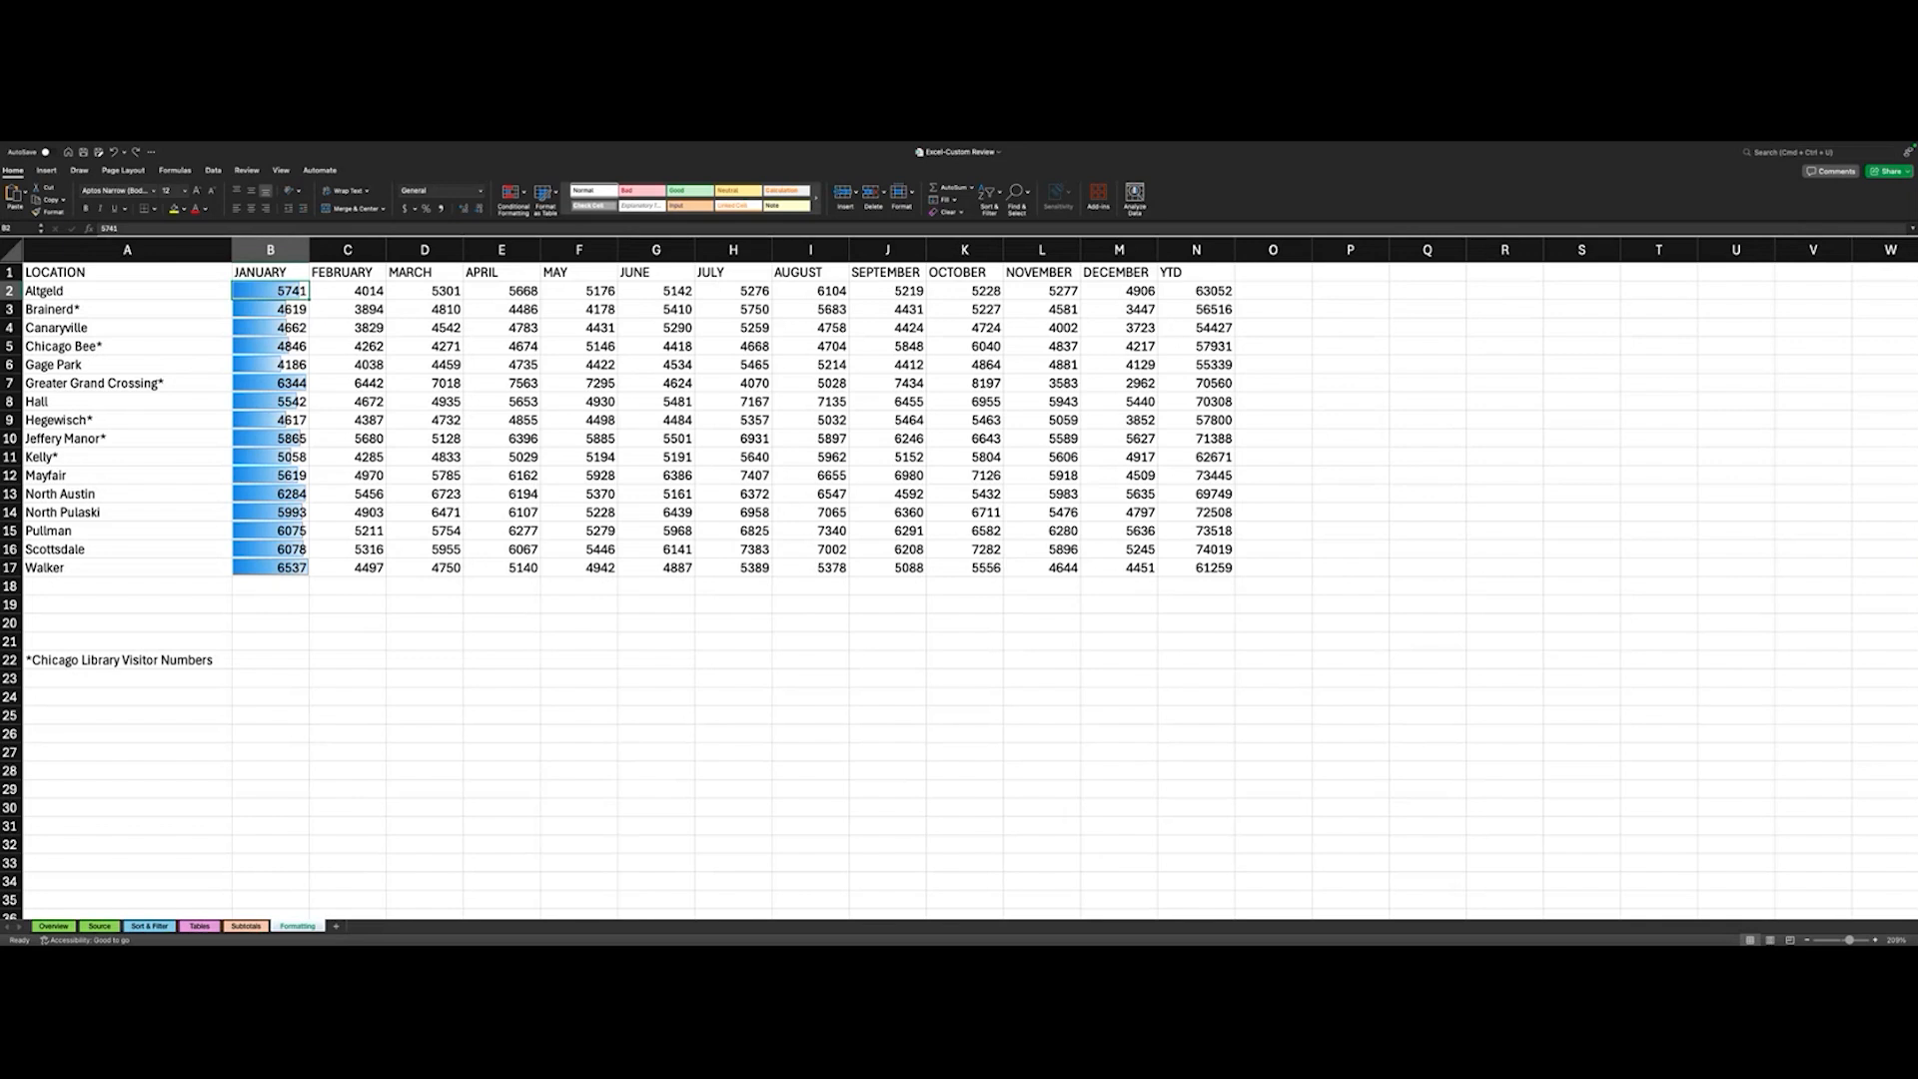
left_click(357, 274)
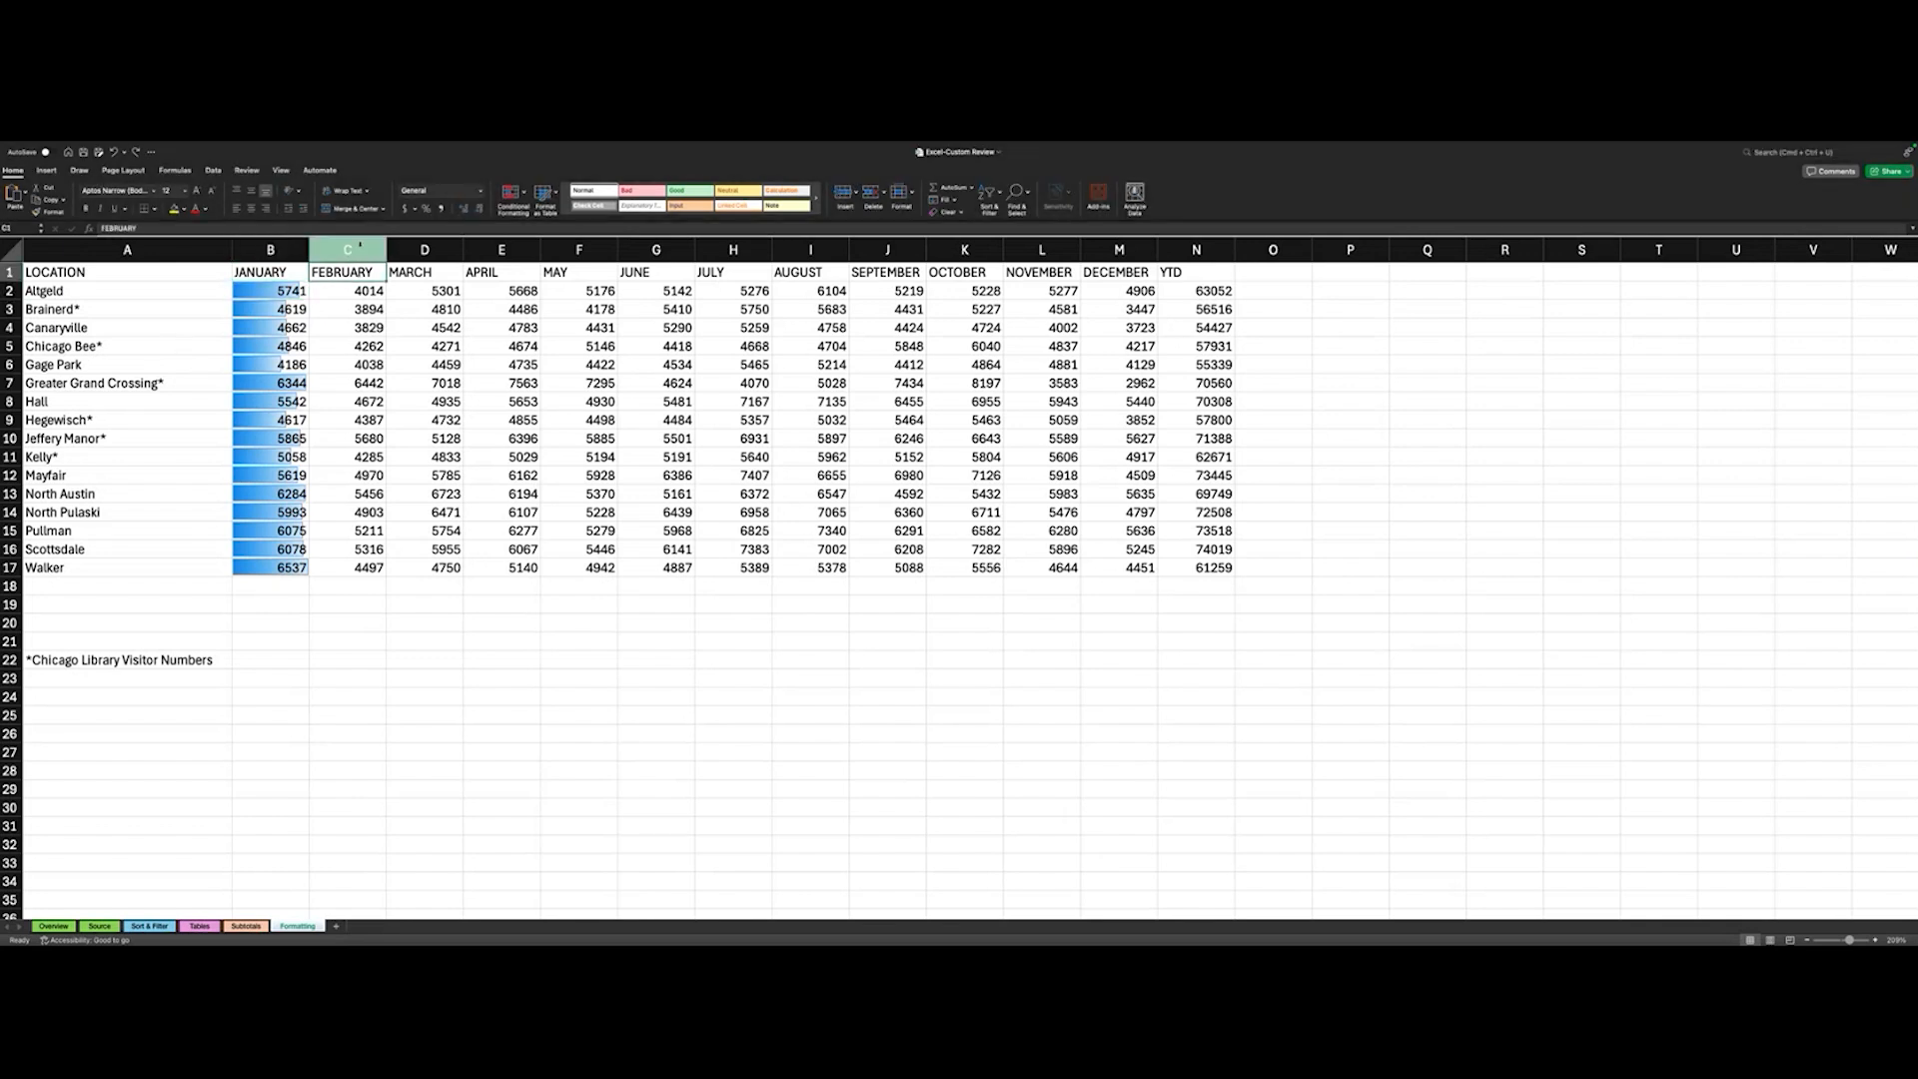
left_click(348, 250)
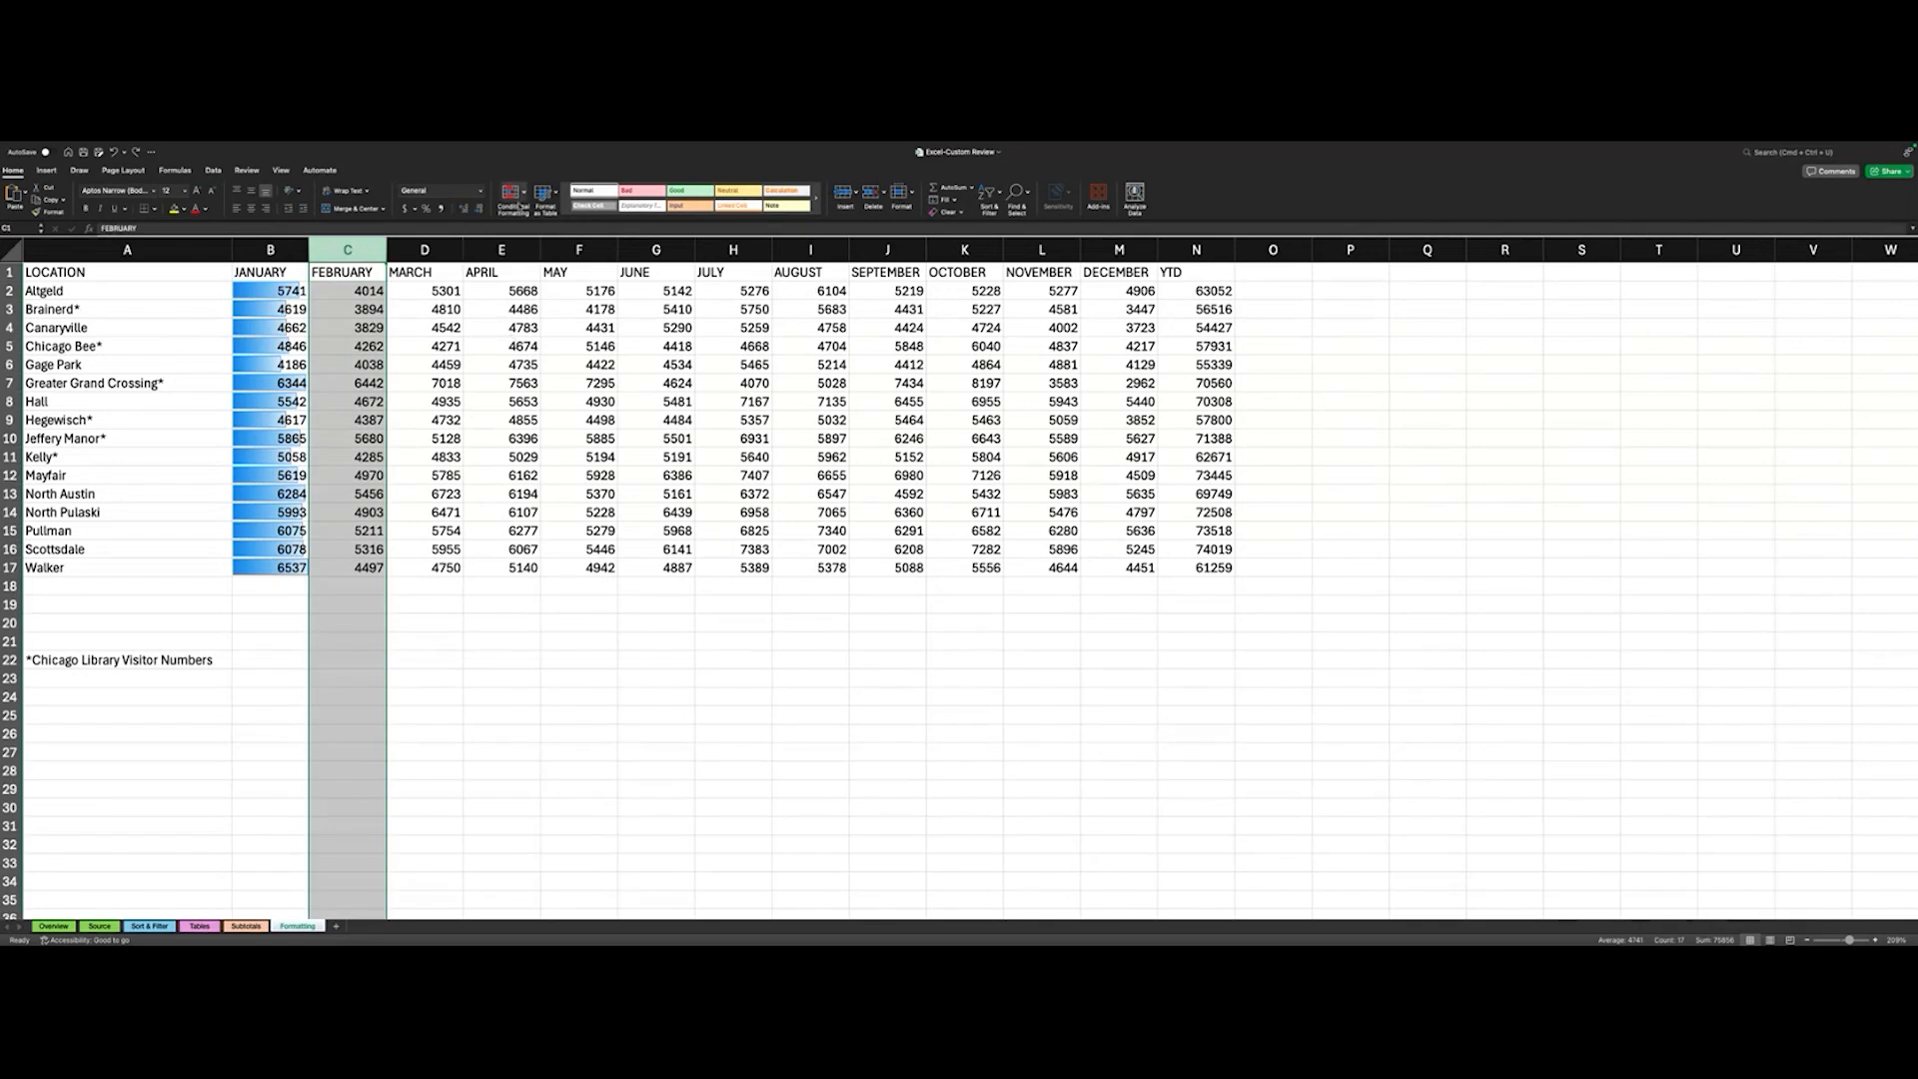
left_click(519, 203)
mouse_move(538, 225)
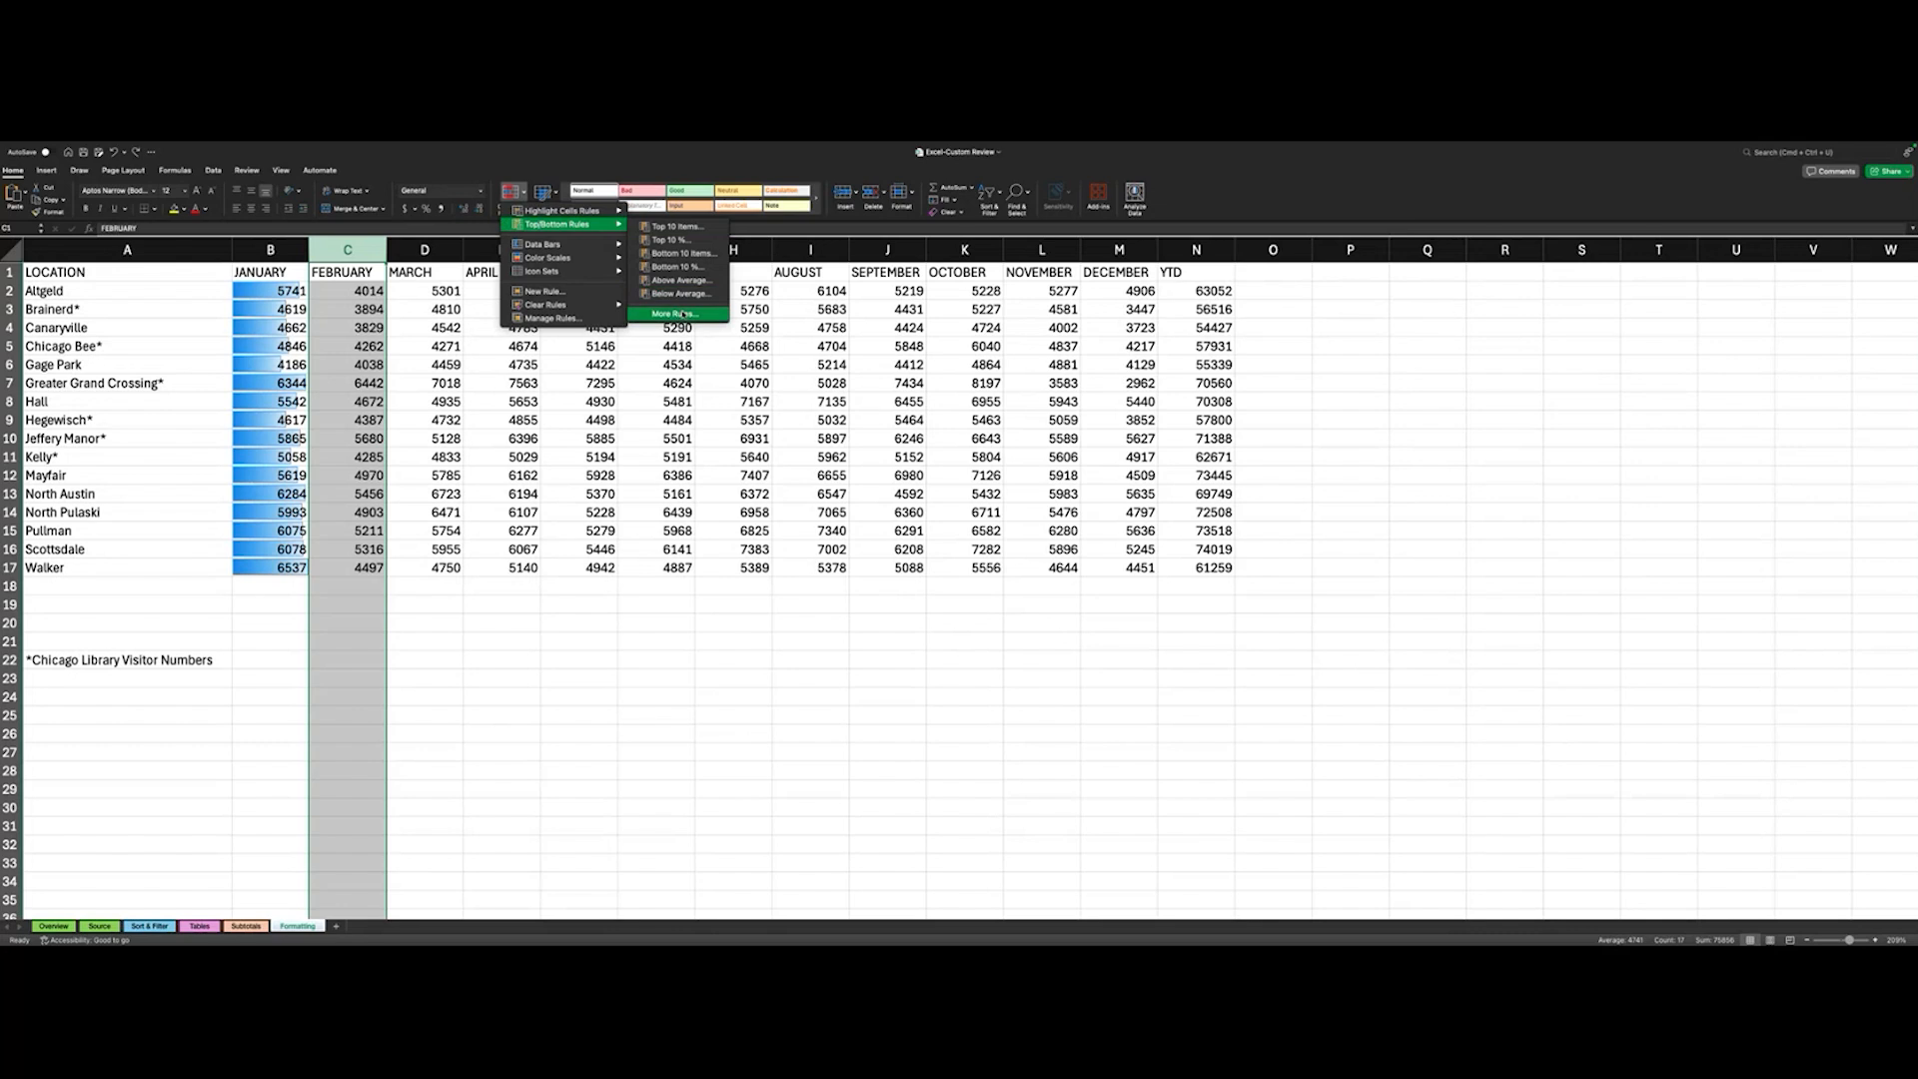
left_click(682, 315)
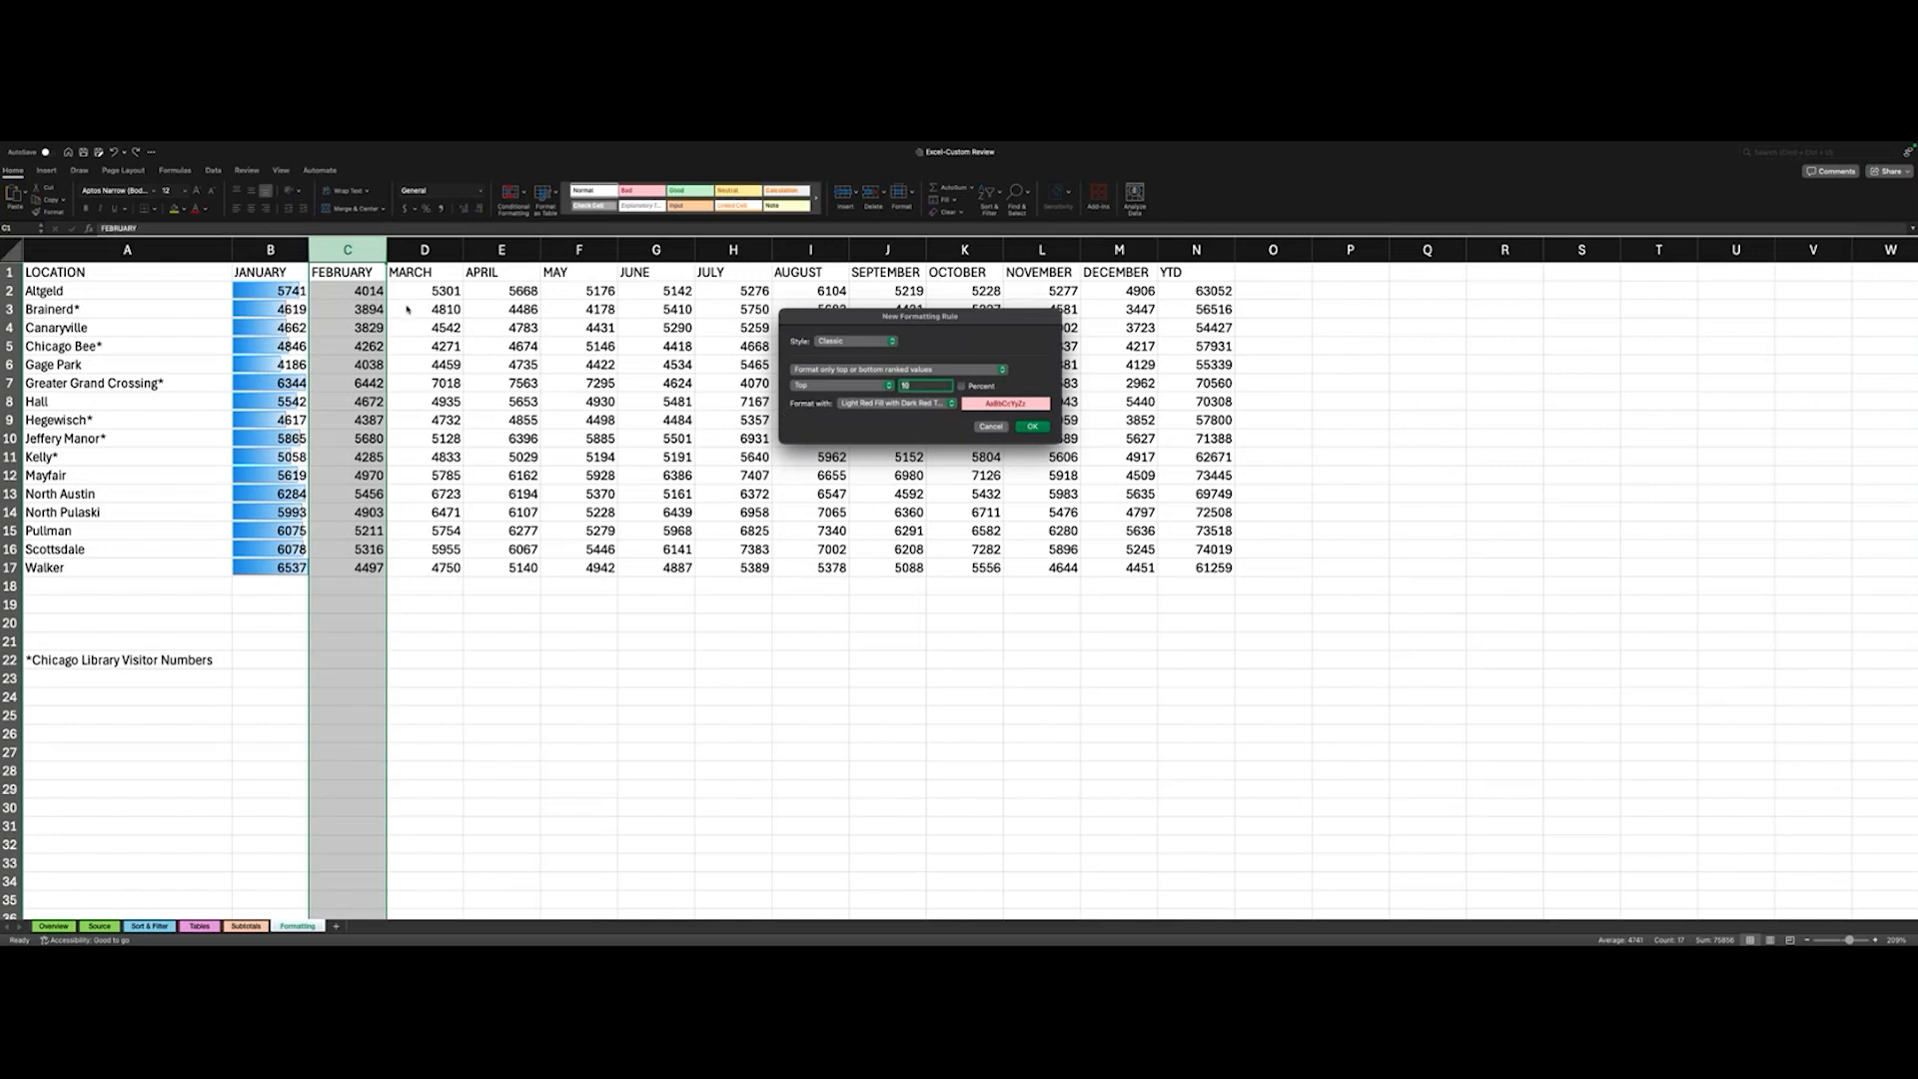
left_click(991, 426)
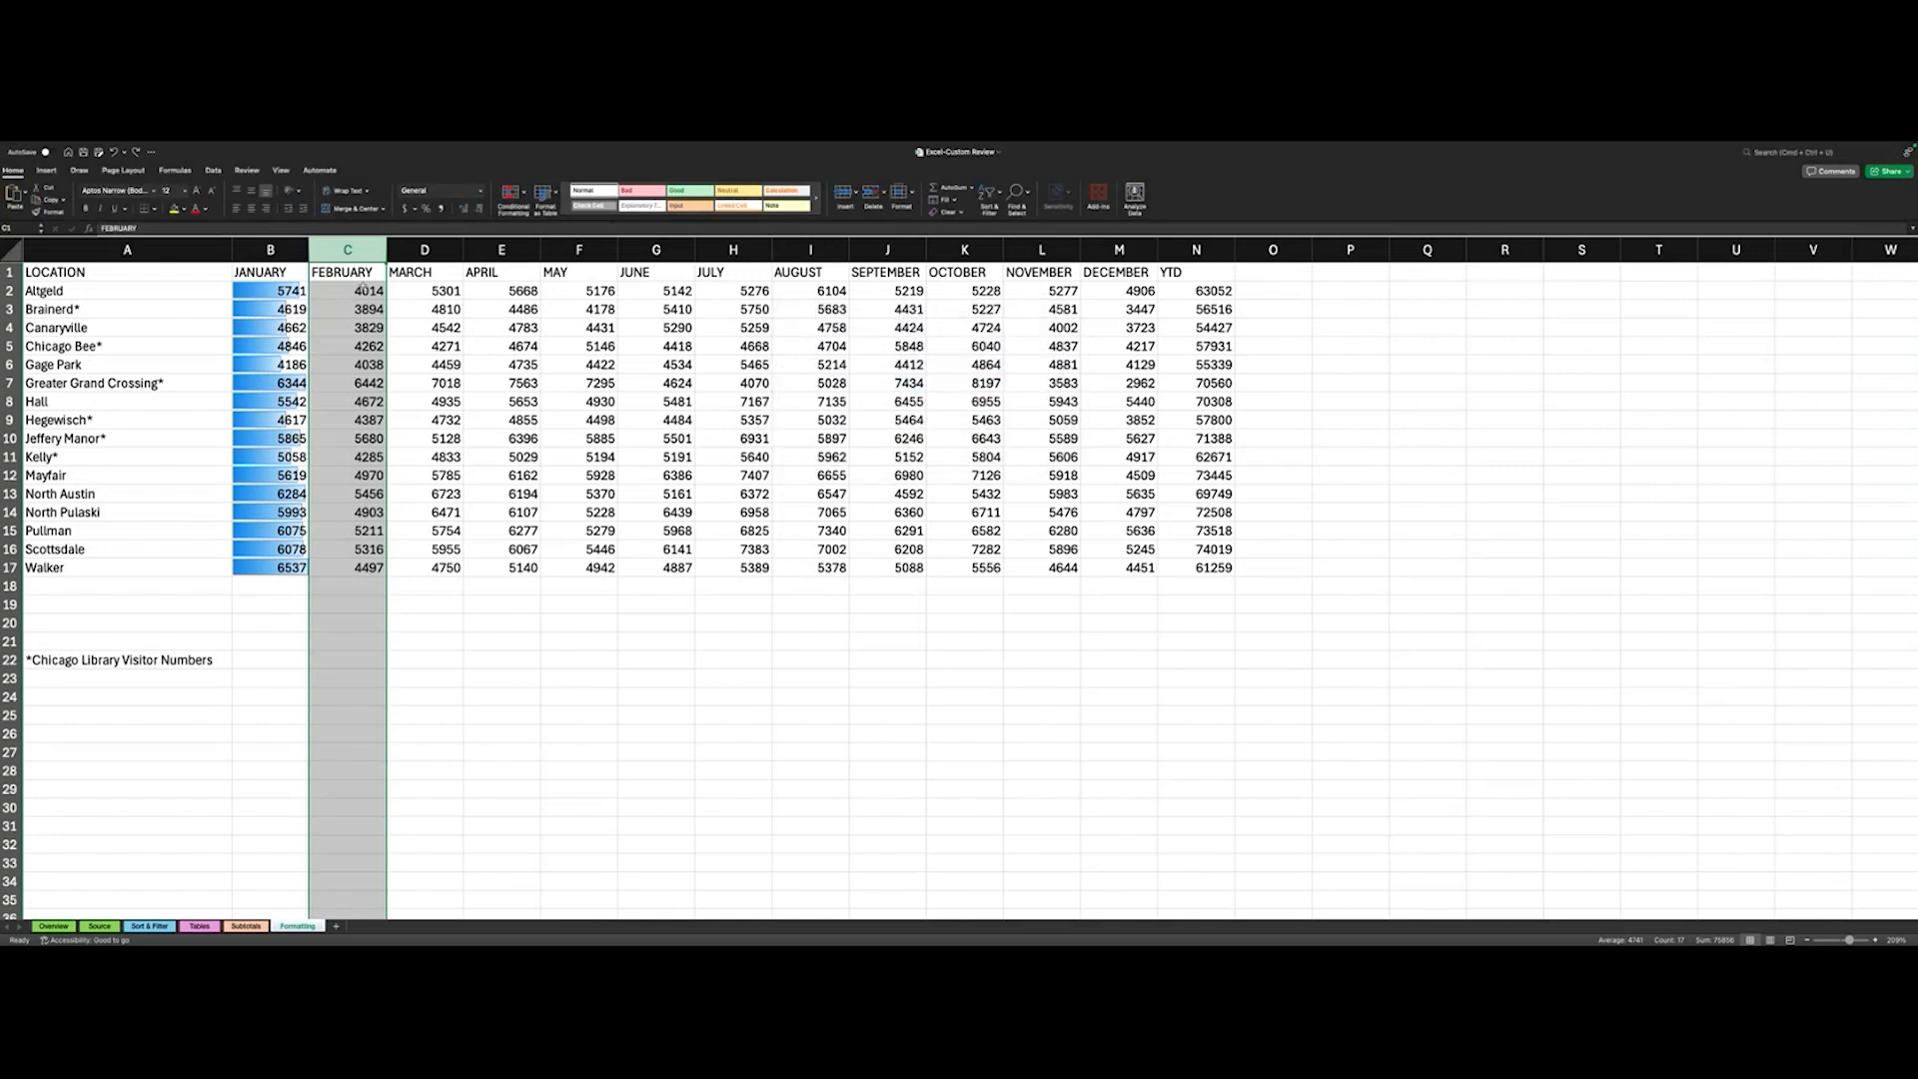
- Add a conditional formatting rule to the February values C2:C17 that gives the top 15 values a green fill with dark green text
left_click(365, 289)
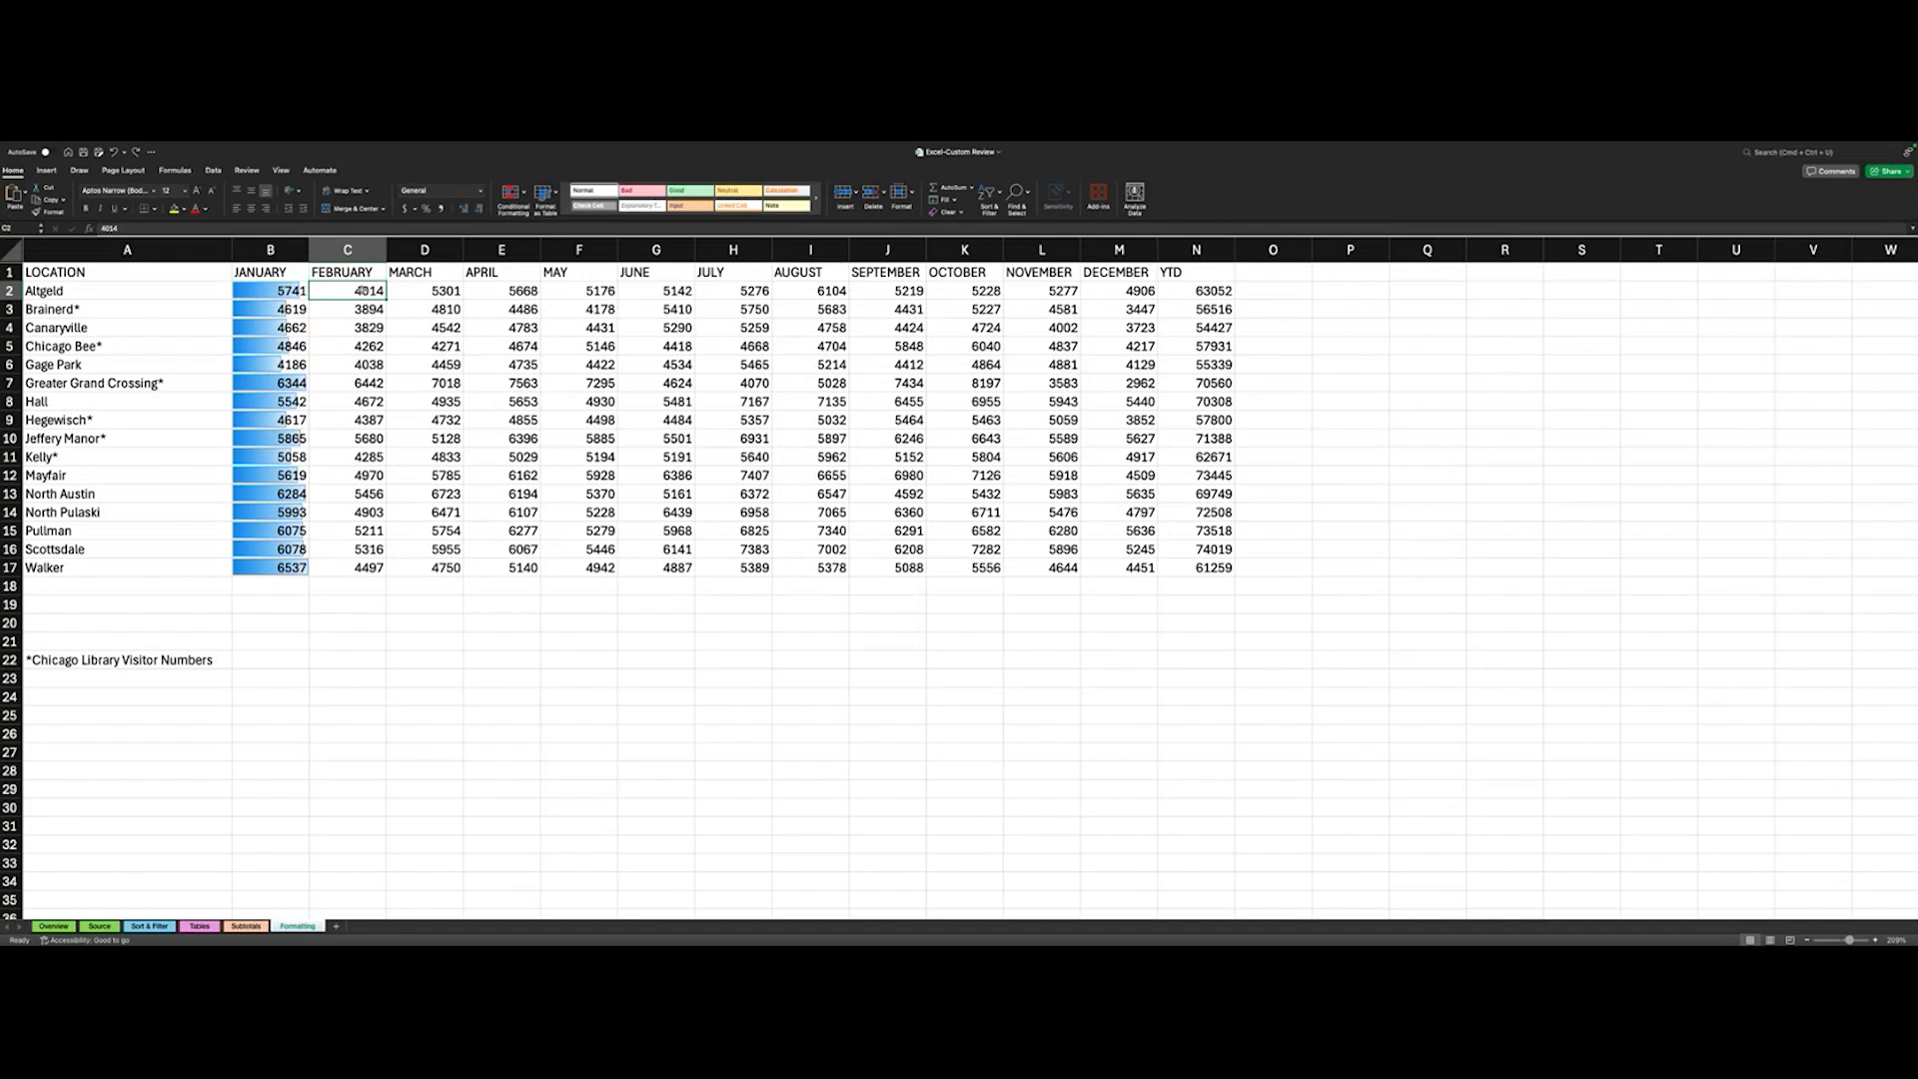
key("ctrl+shift+Down")
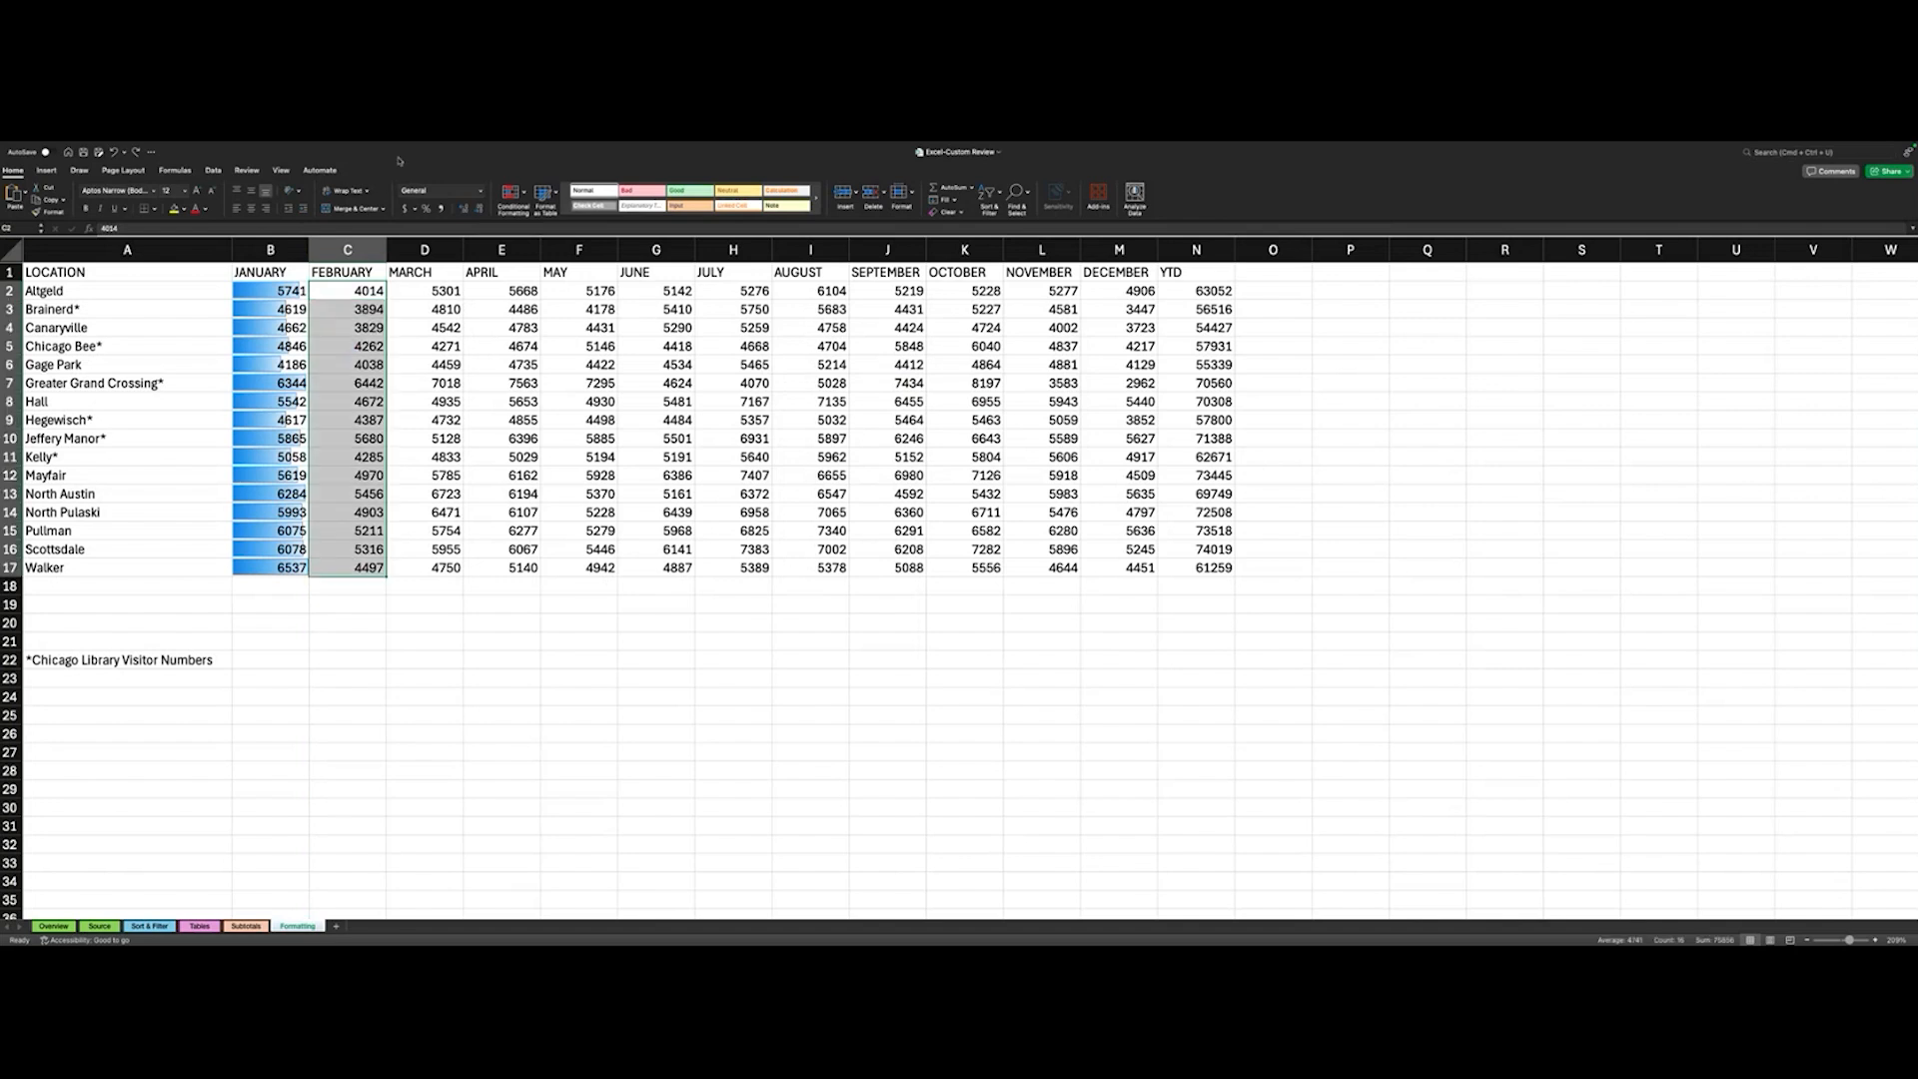
left_click(514, 193)
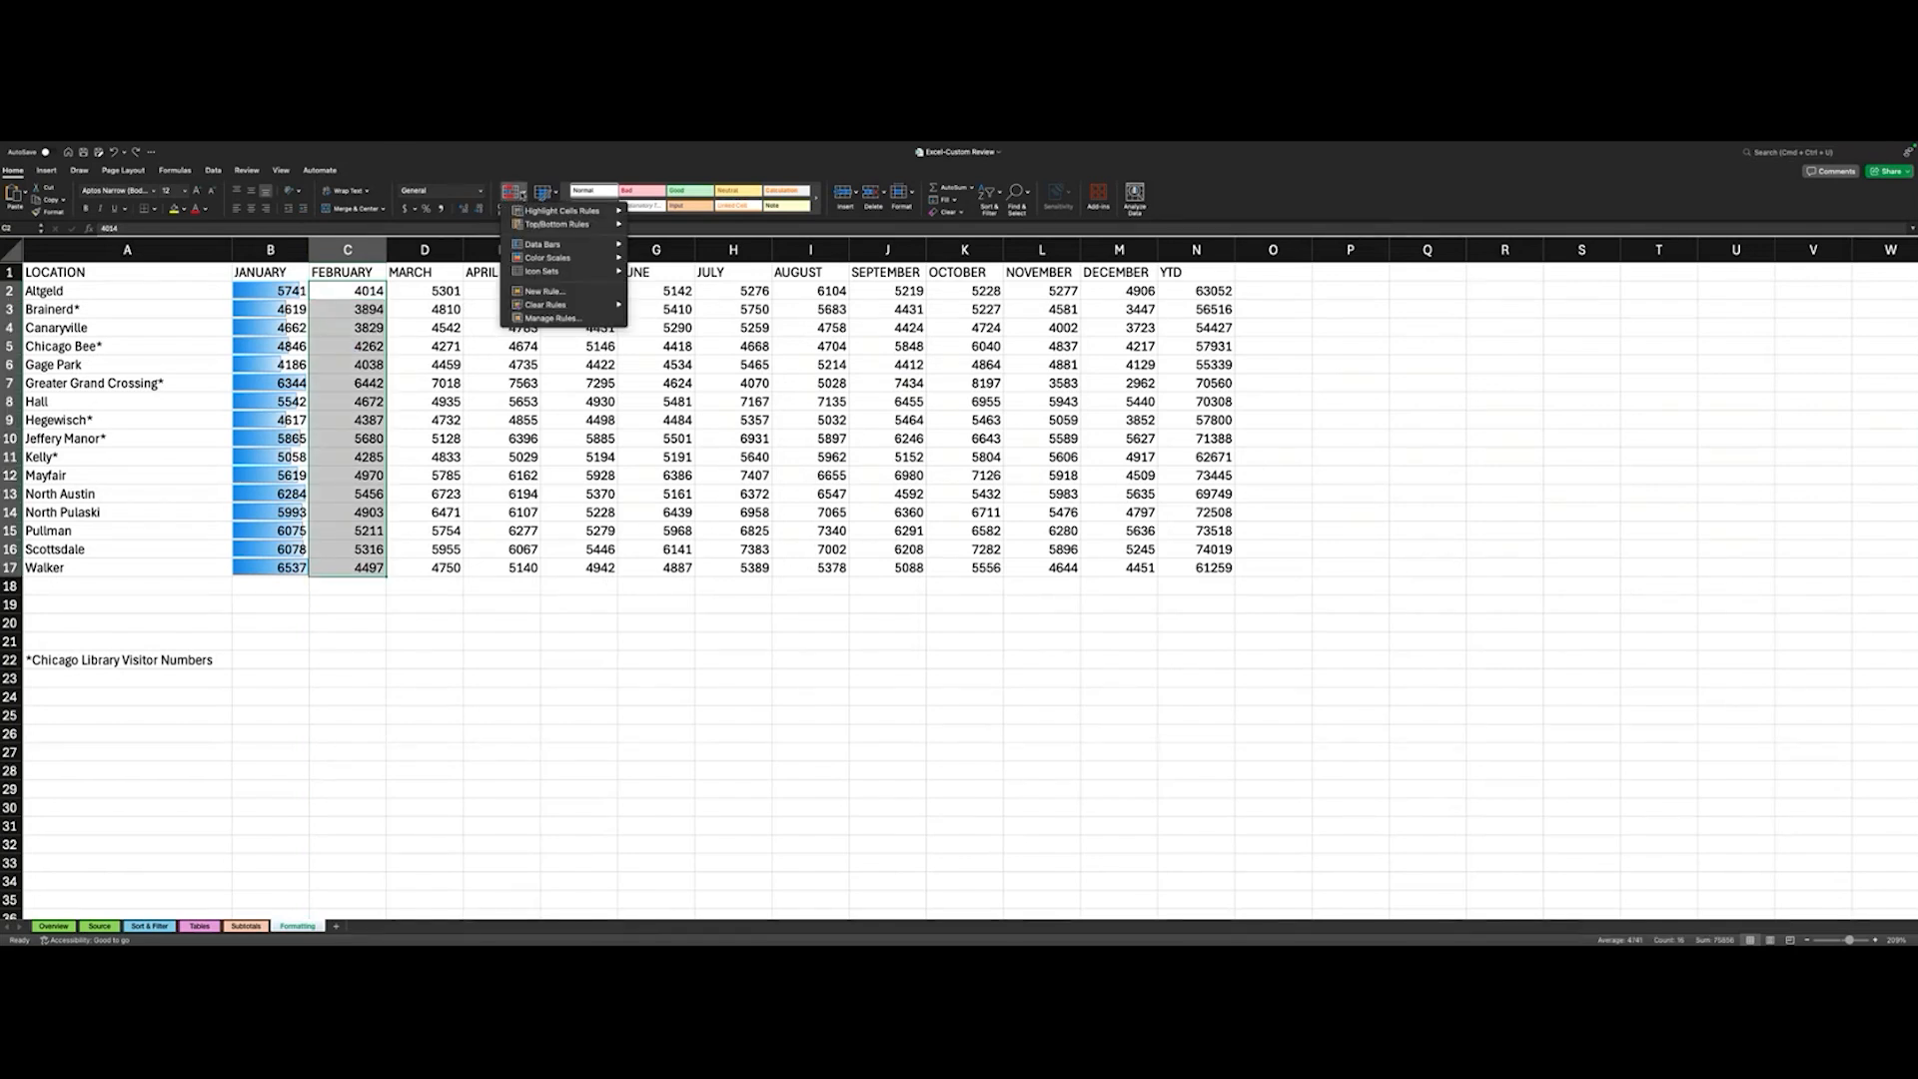
mouse_move(554, 248)
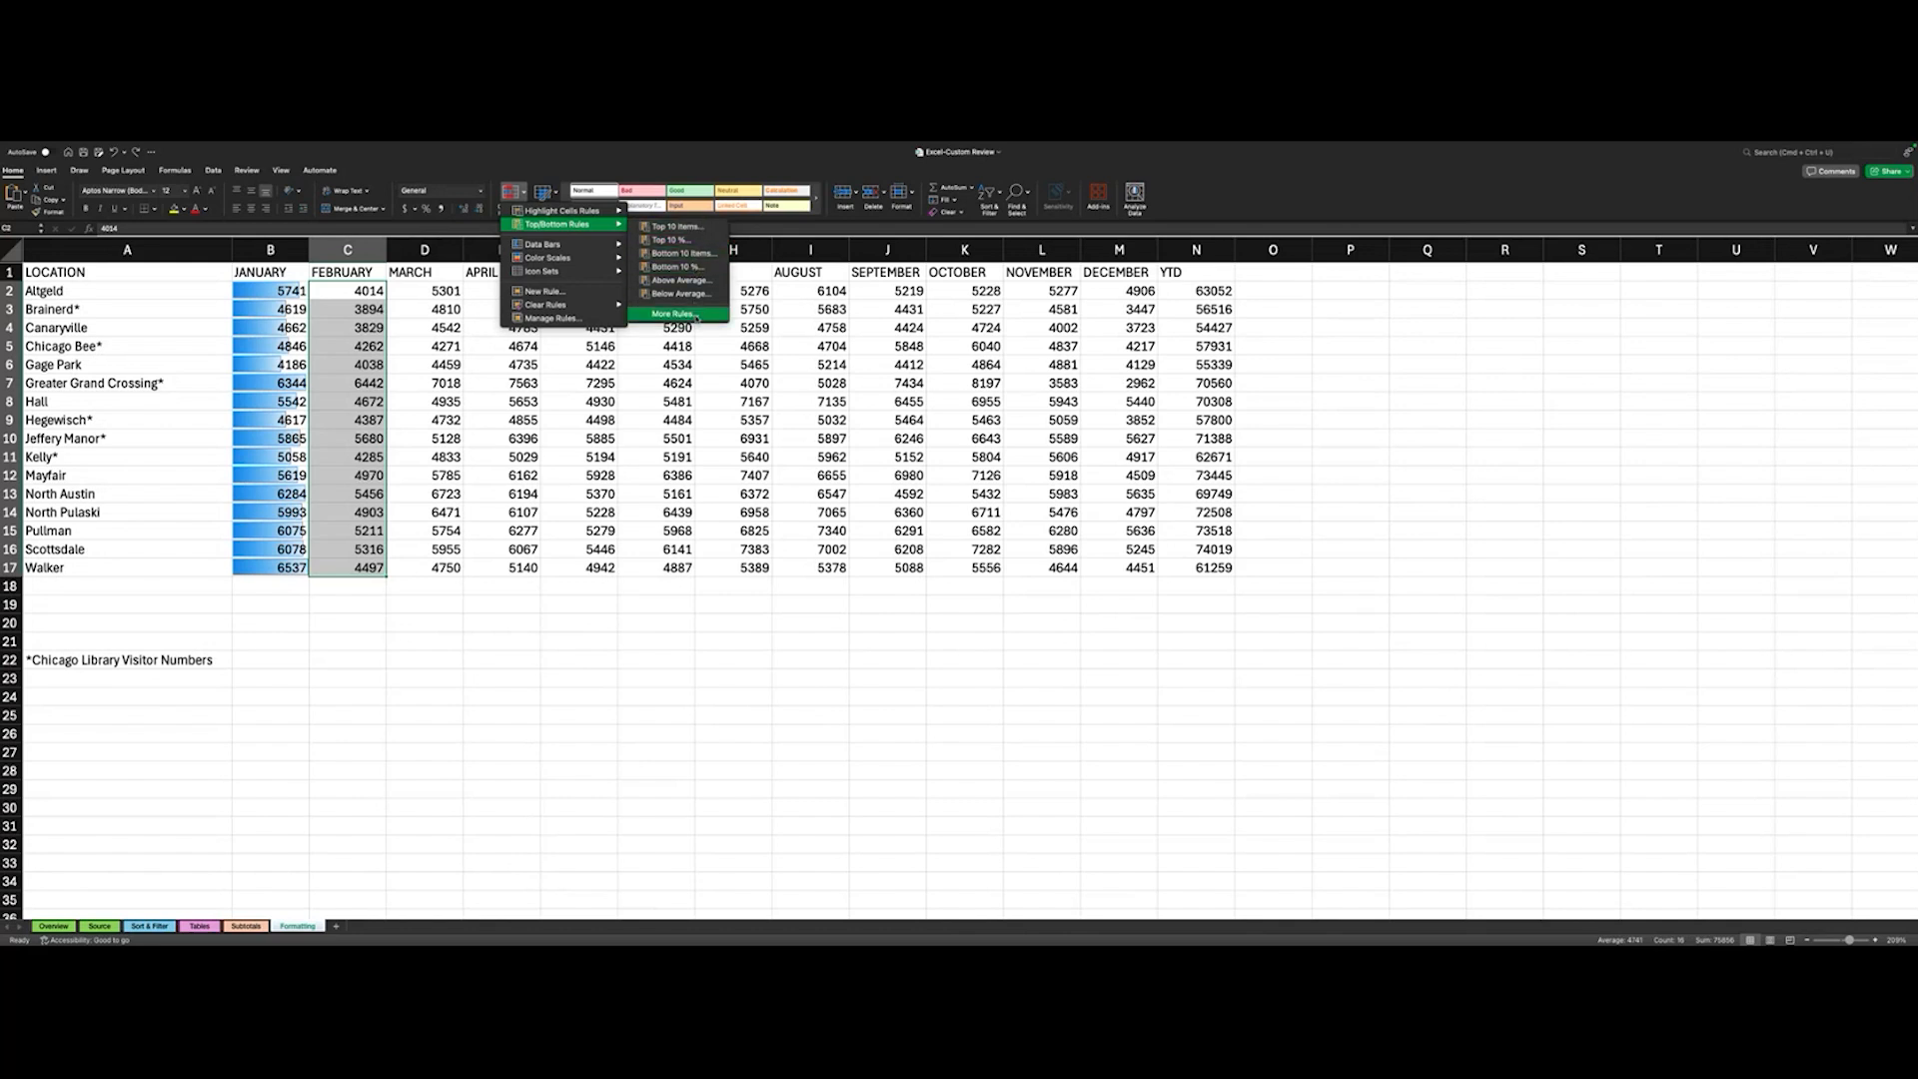
left_click(696, 316)
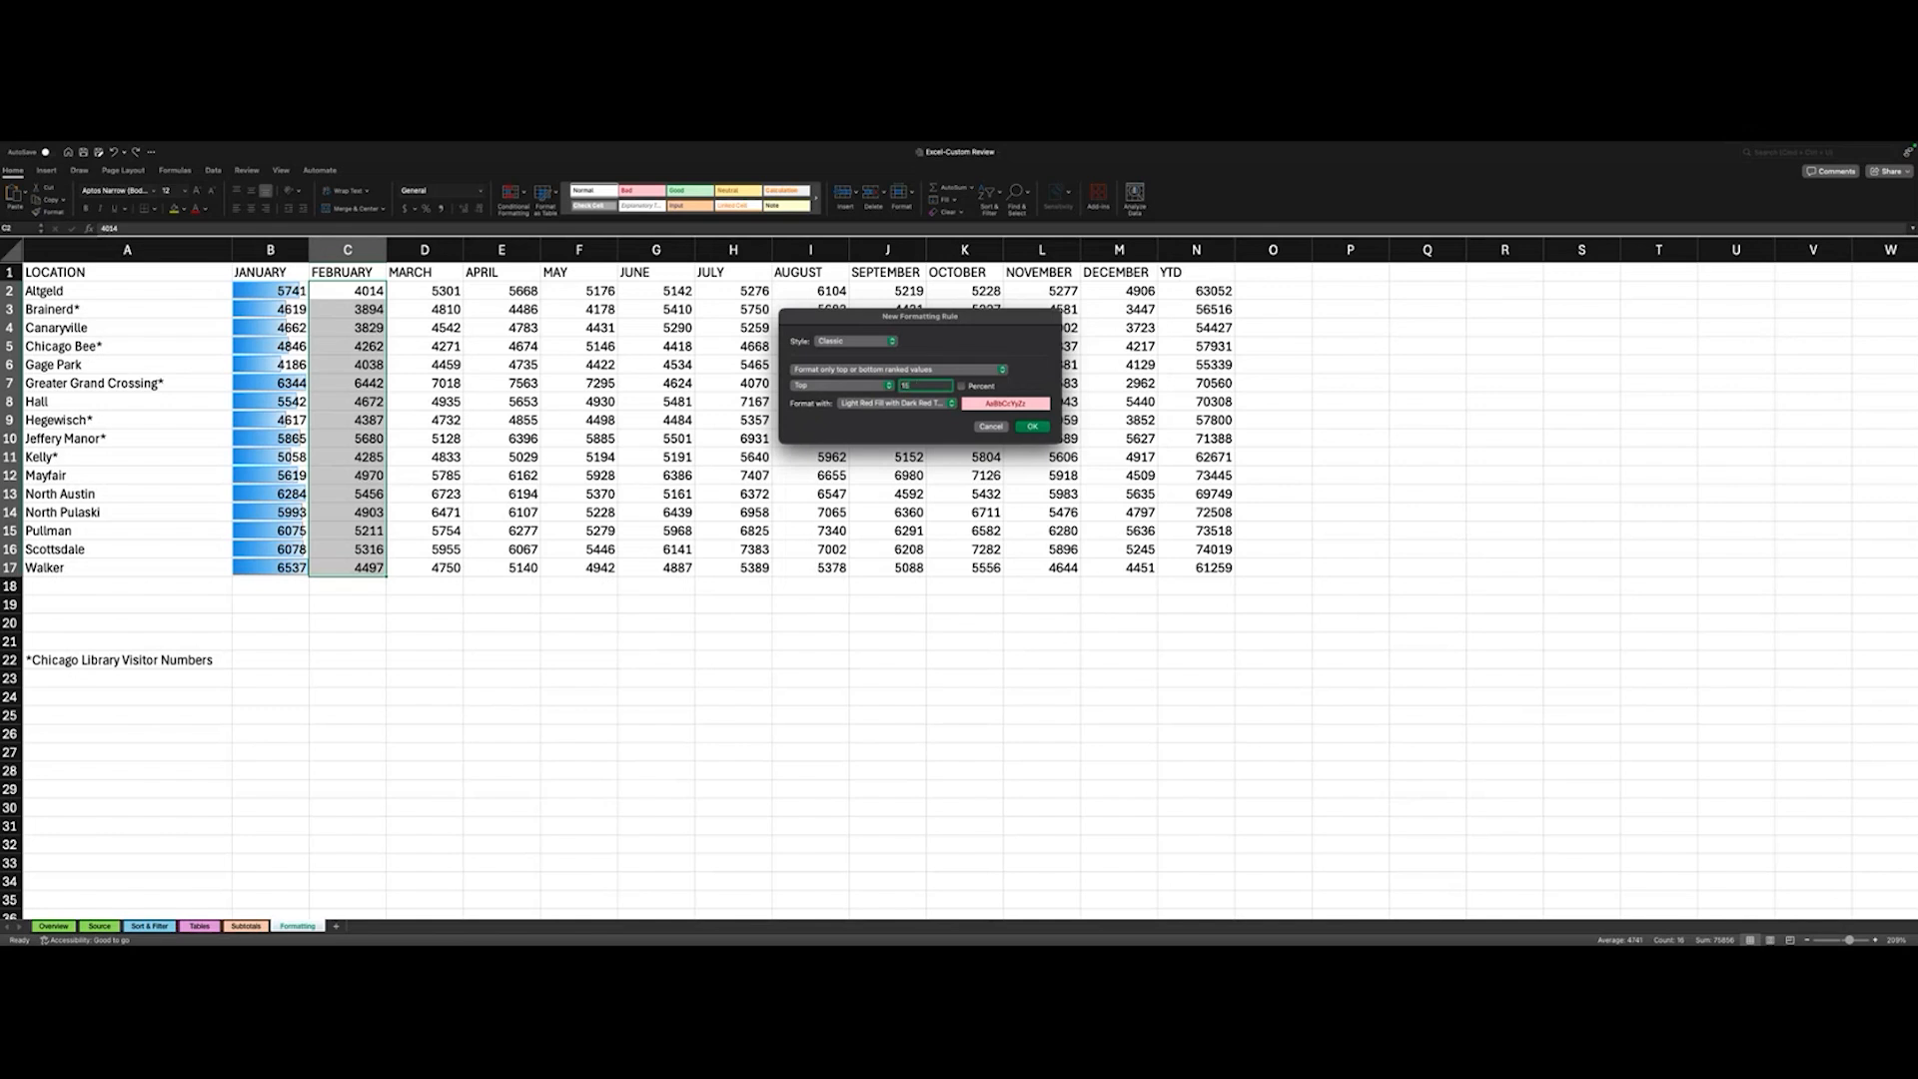
left_click(882, 405)
left_click(886, 430)
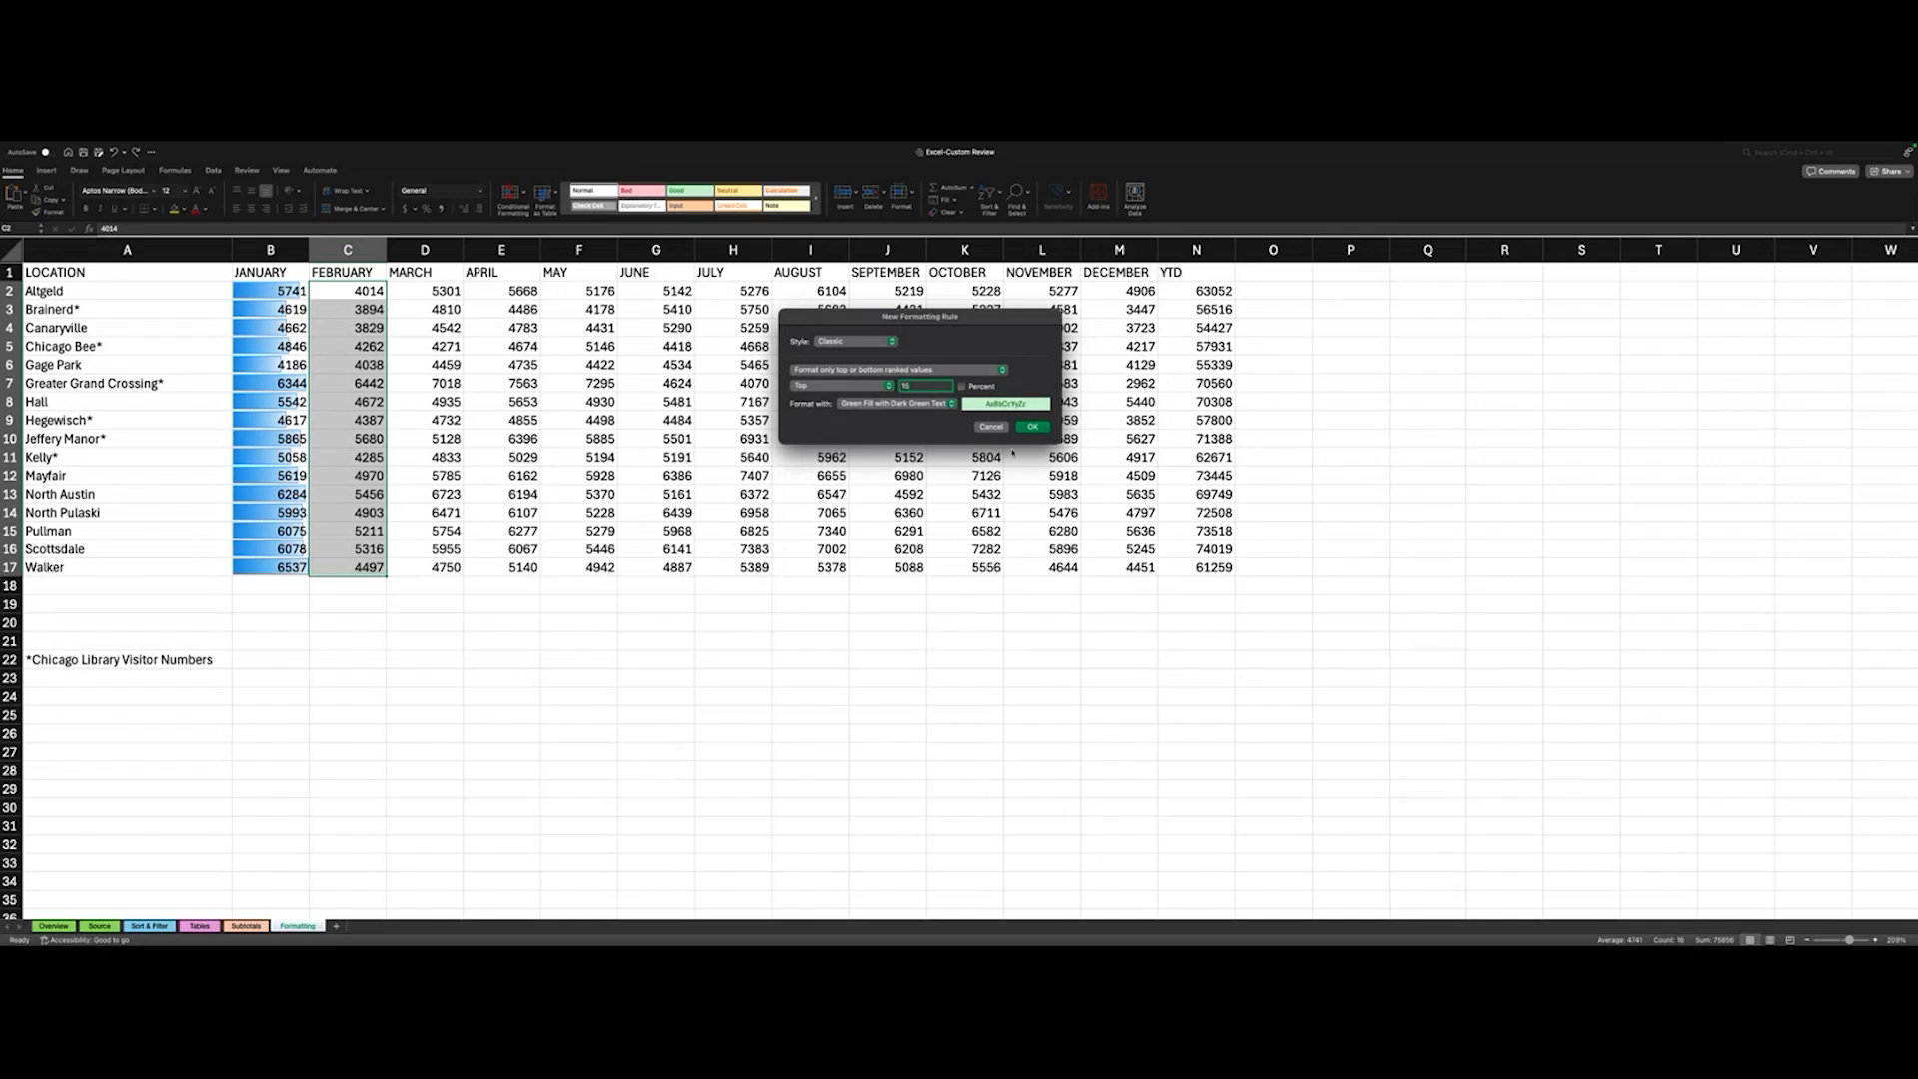
left_click(1032, 427)
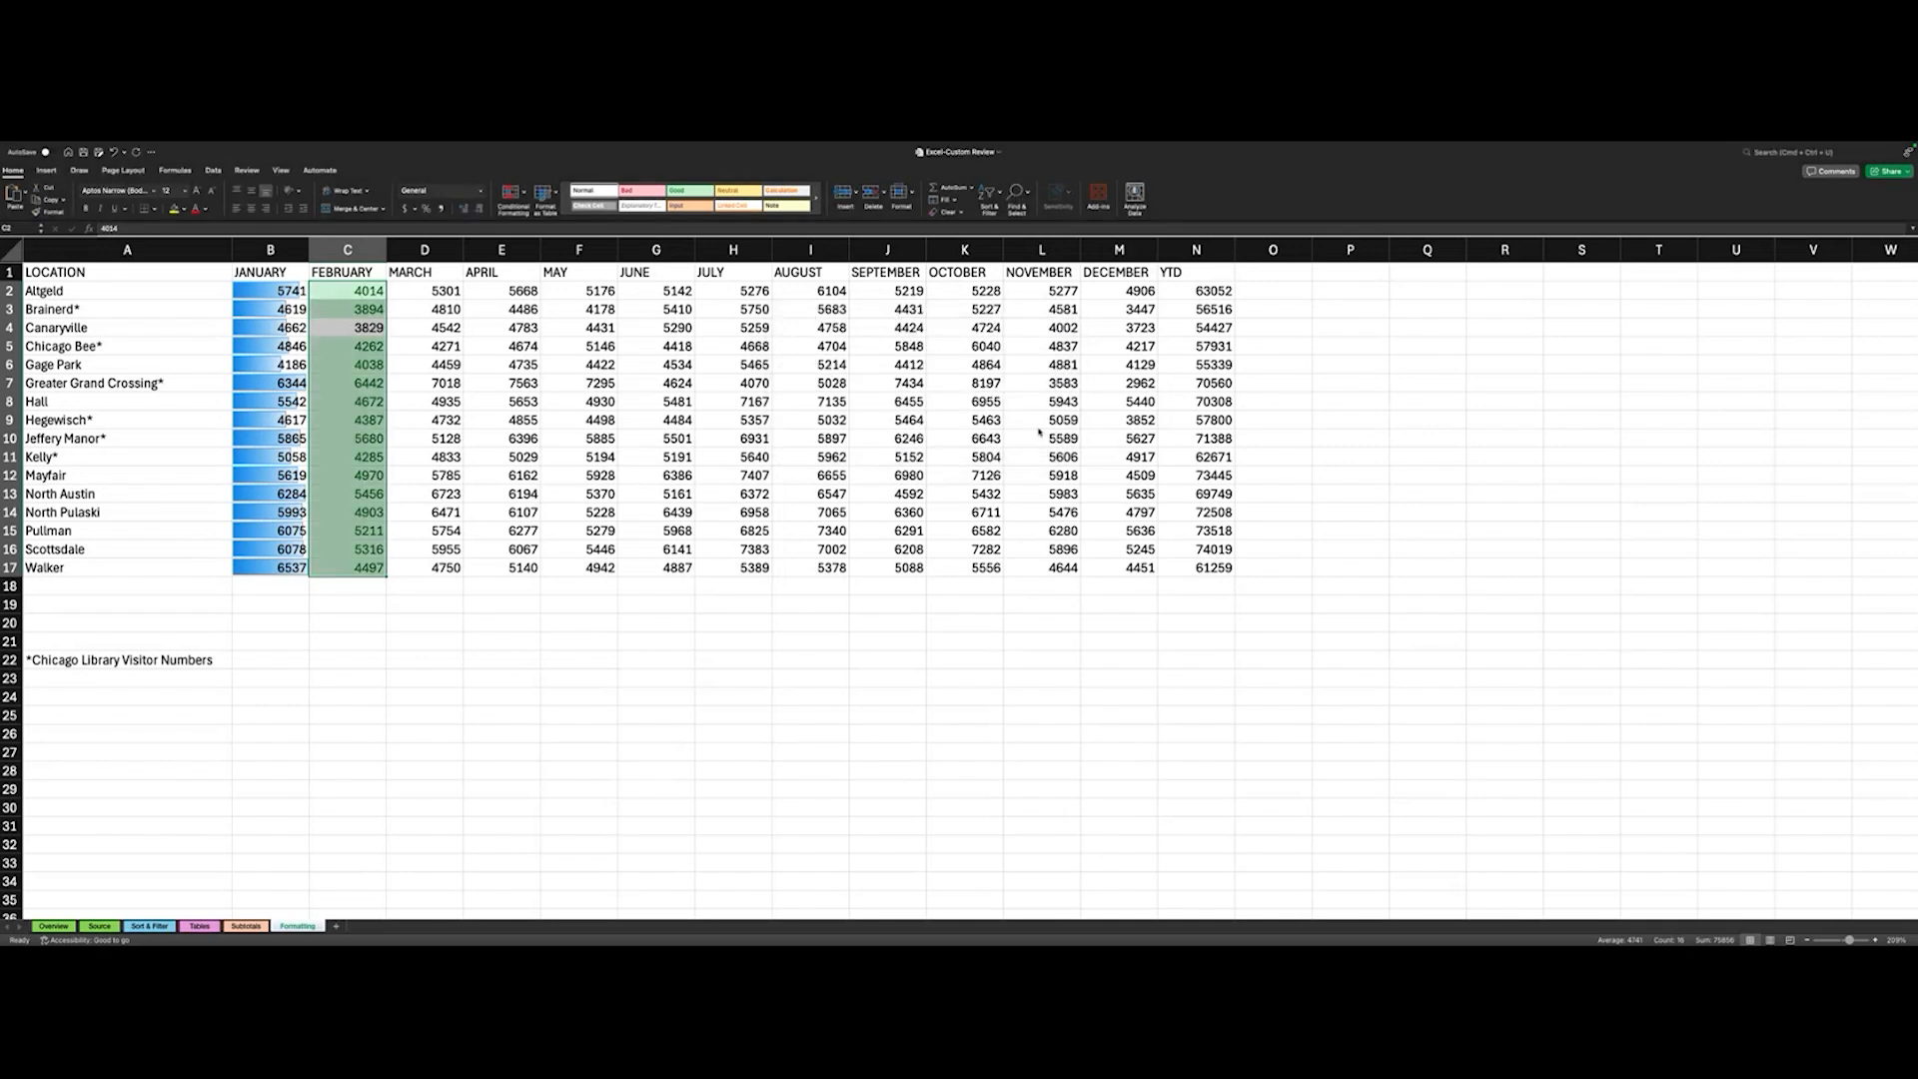
left_click(460, 400)
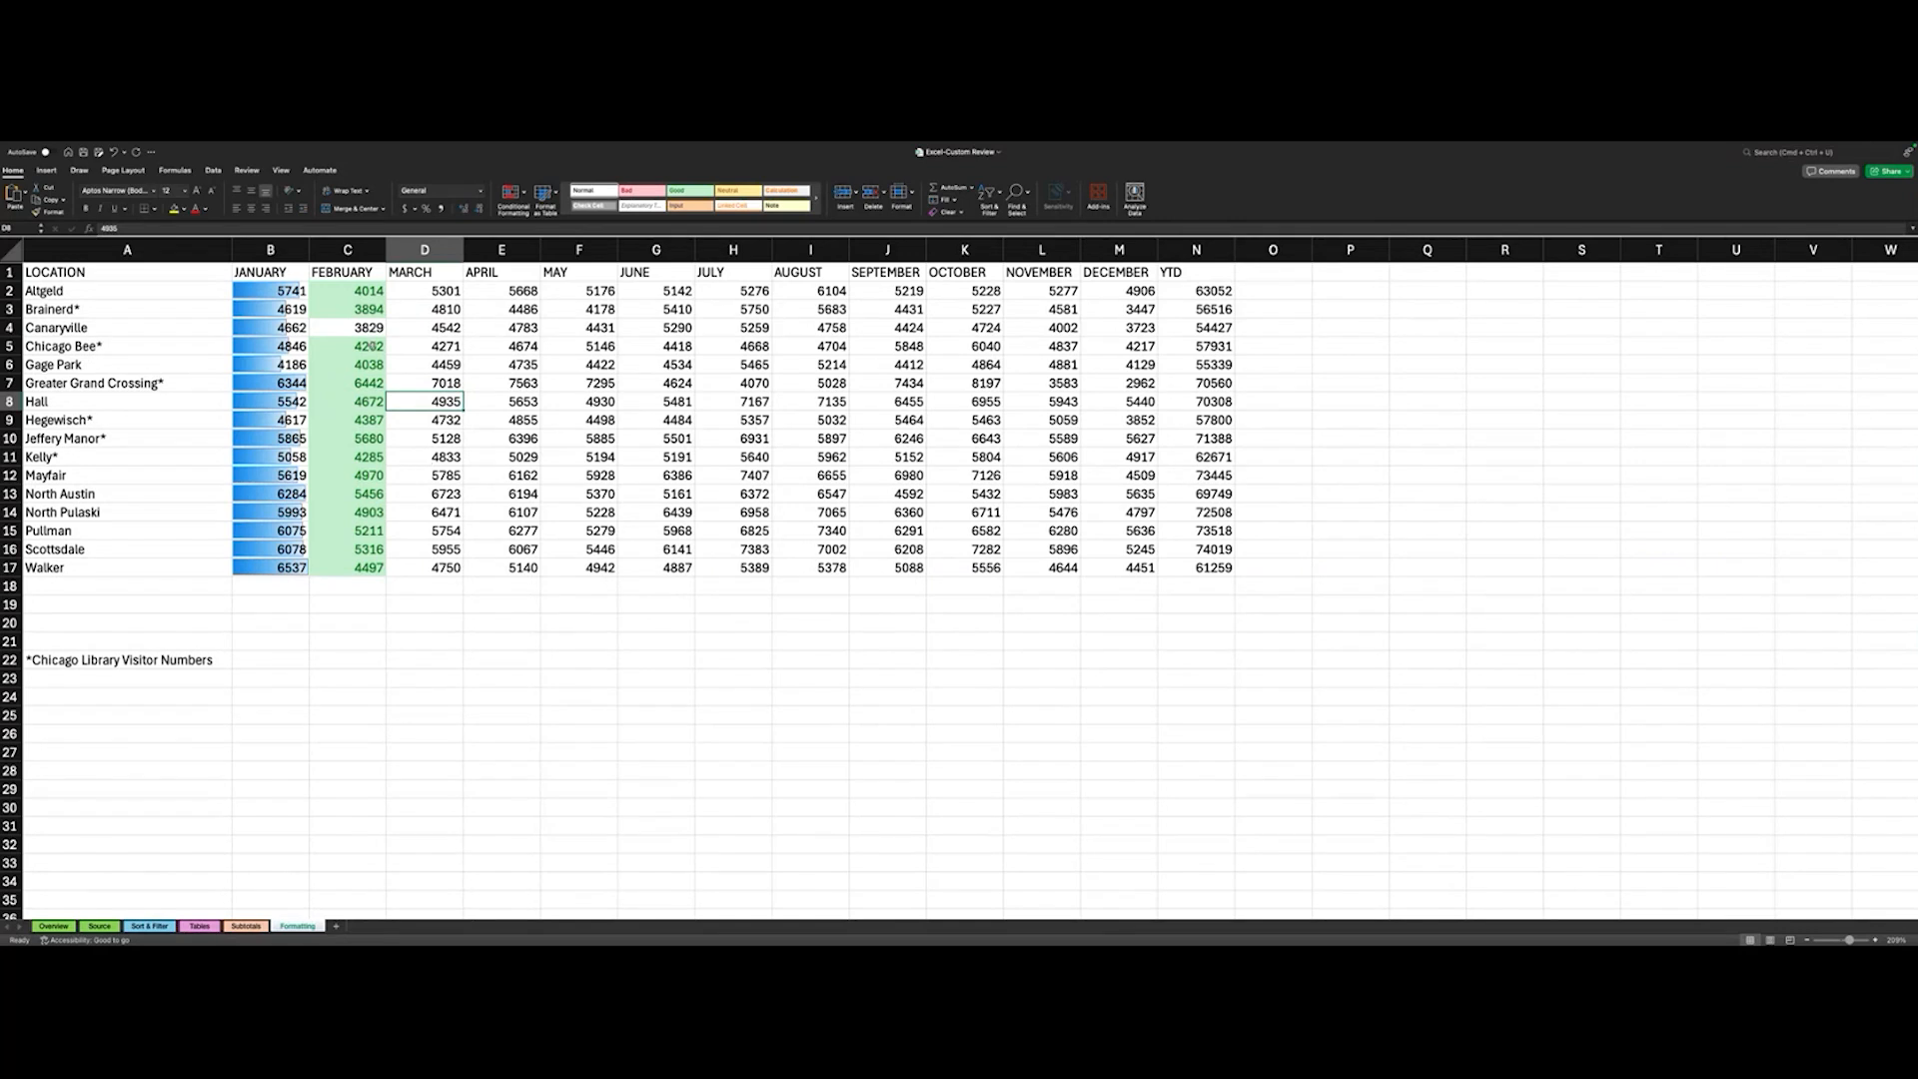
- Clear the conditional formatting from the January and February columns and select the LOCATION header cell
left_click(358, 303)
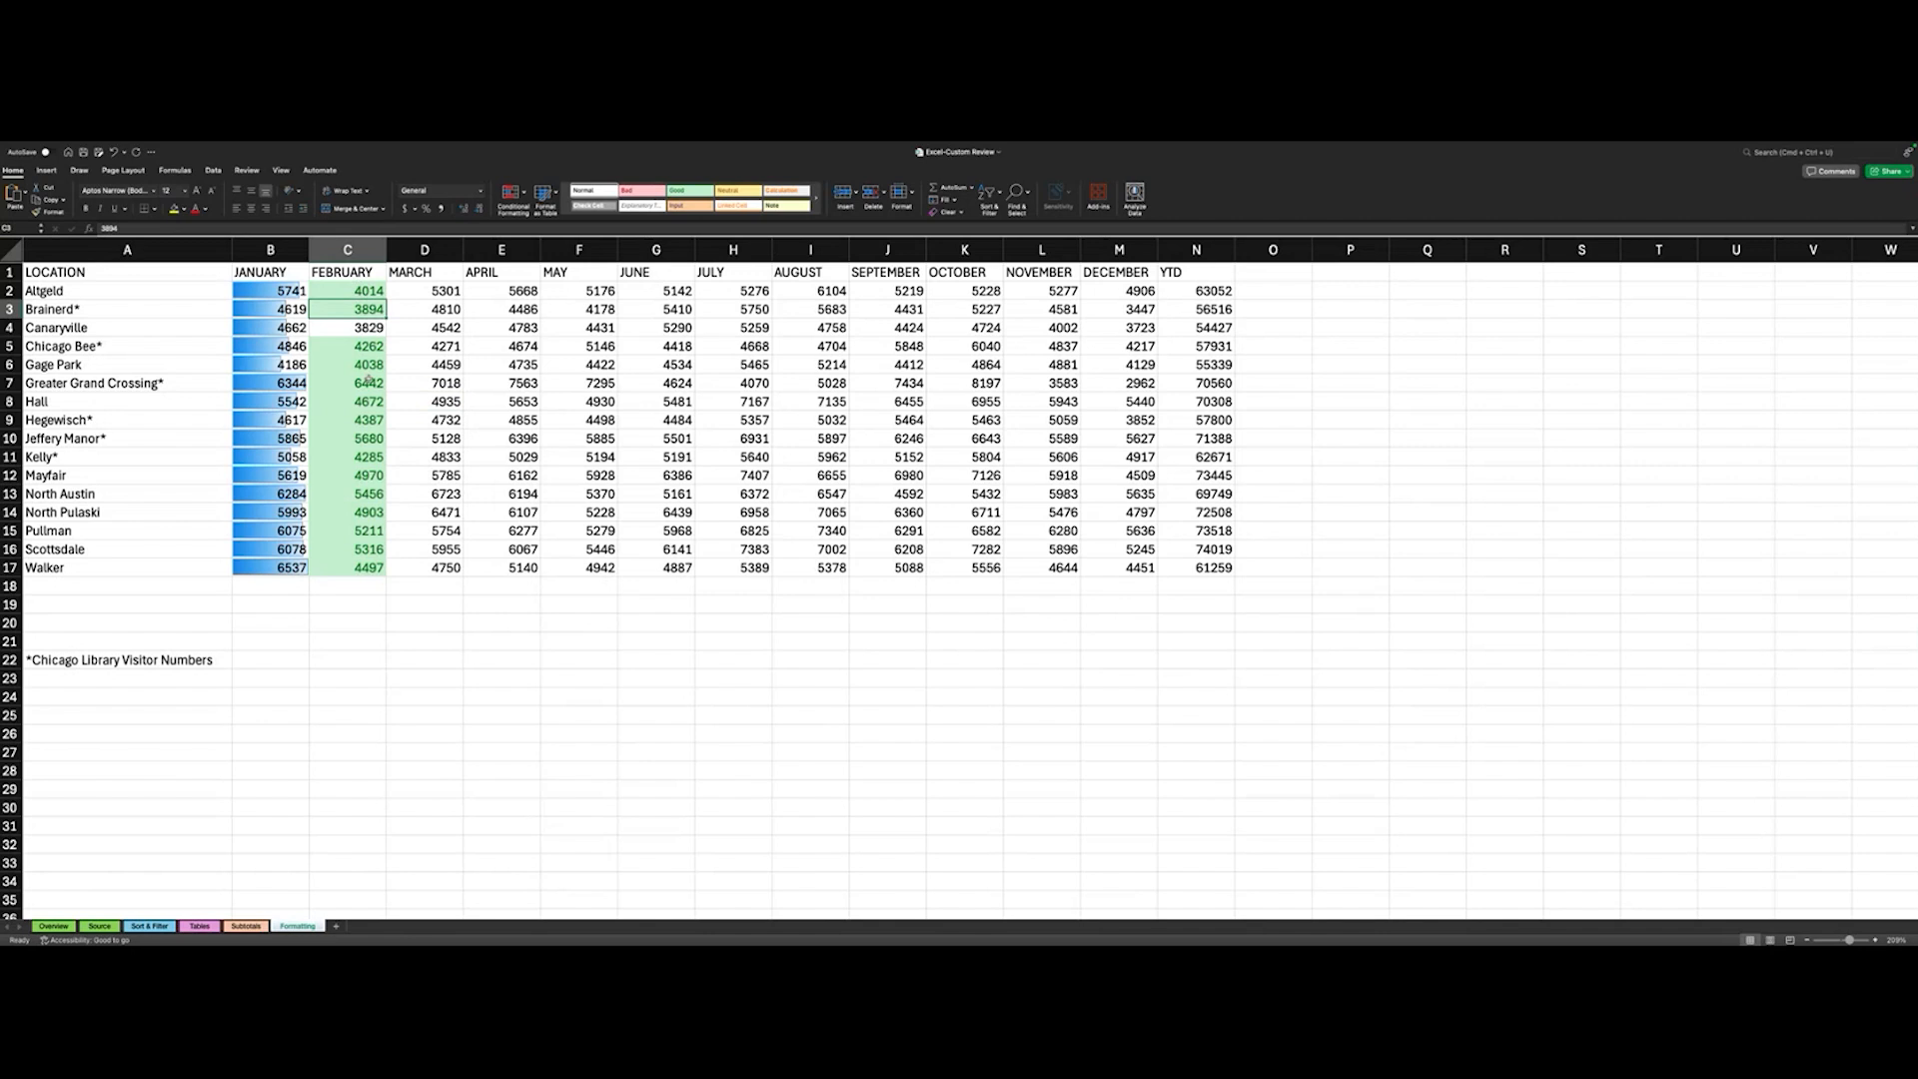
mouse_move(564, 210)
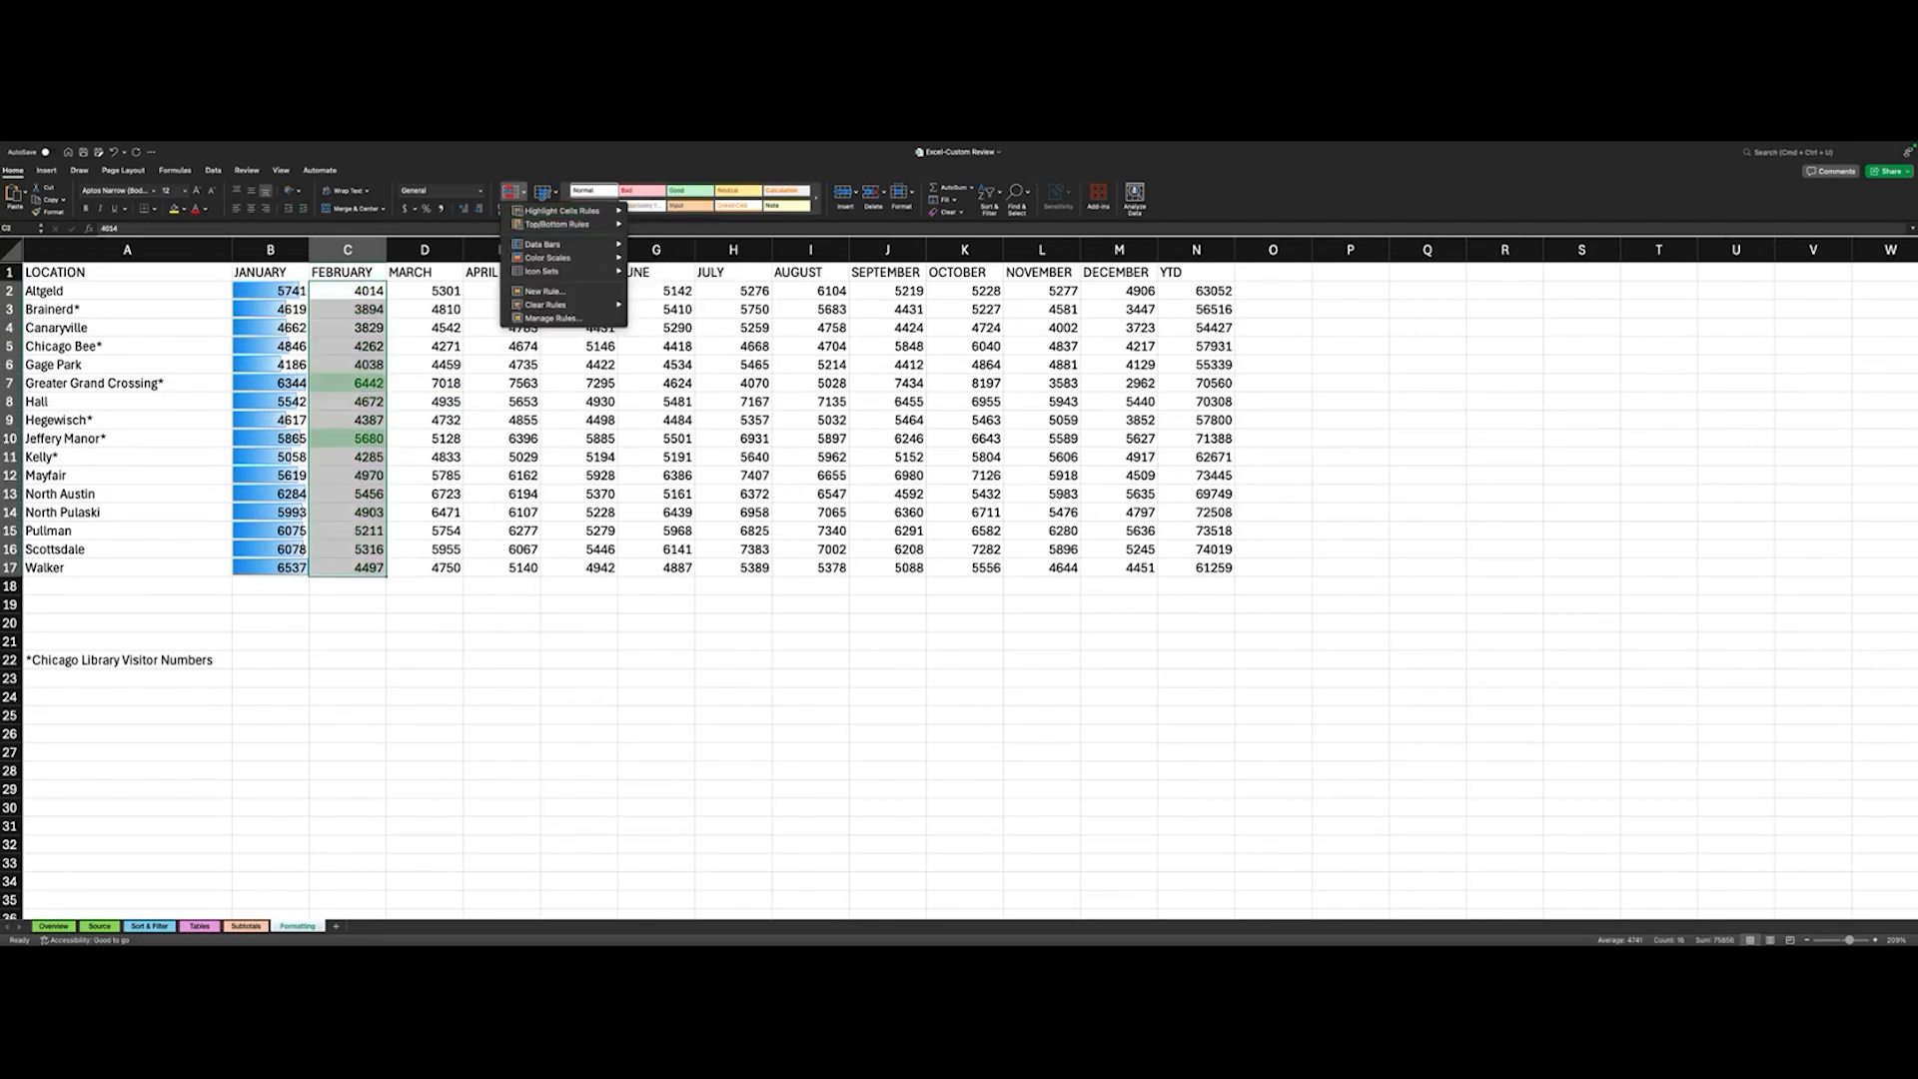
left_click(119, 277)
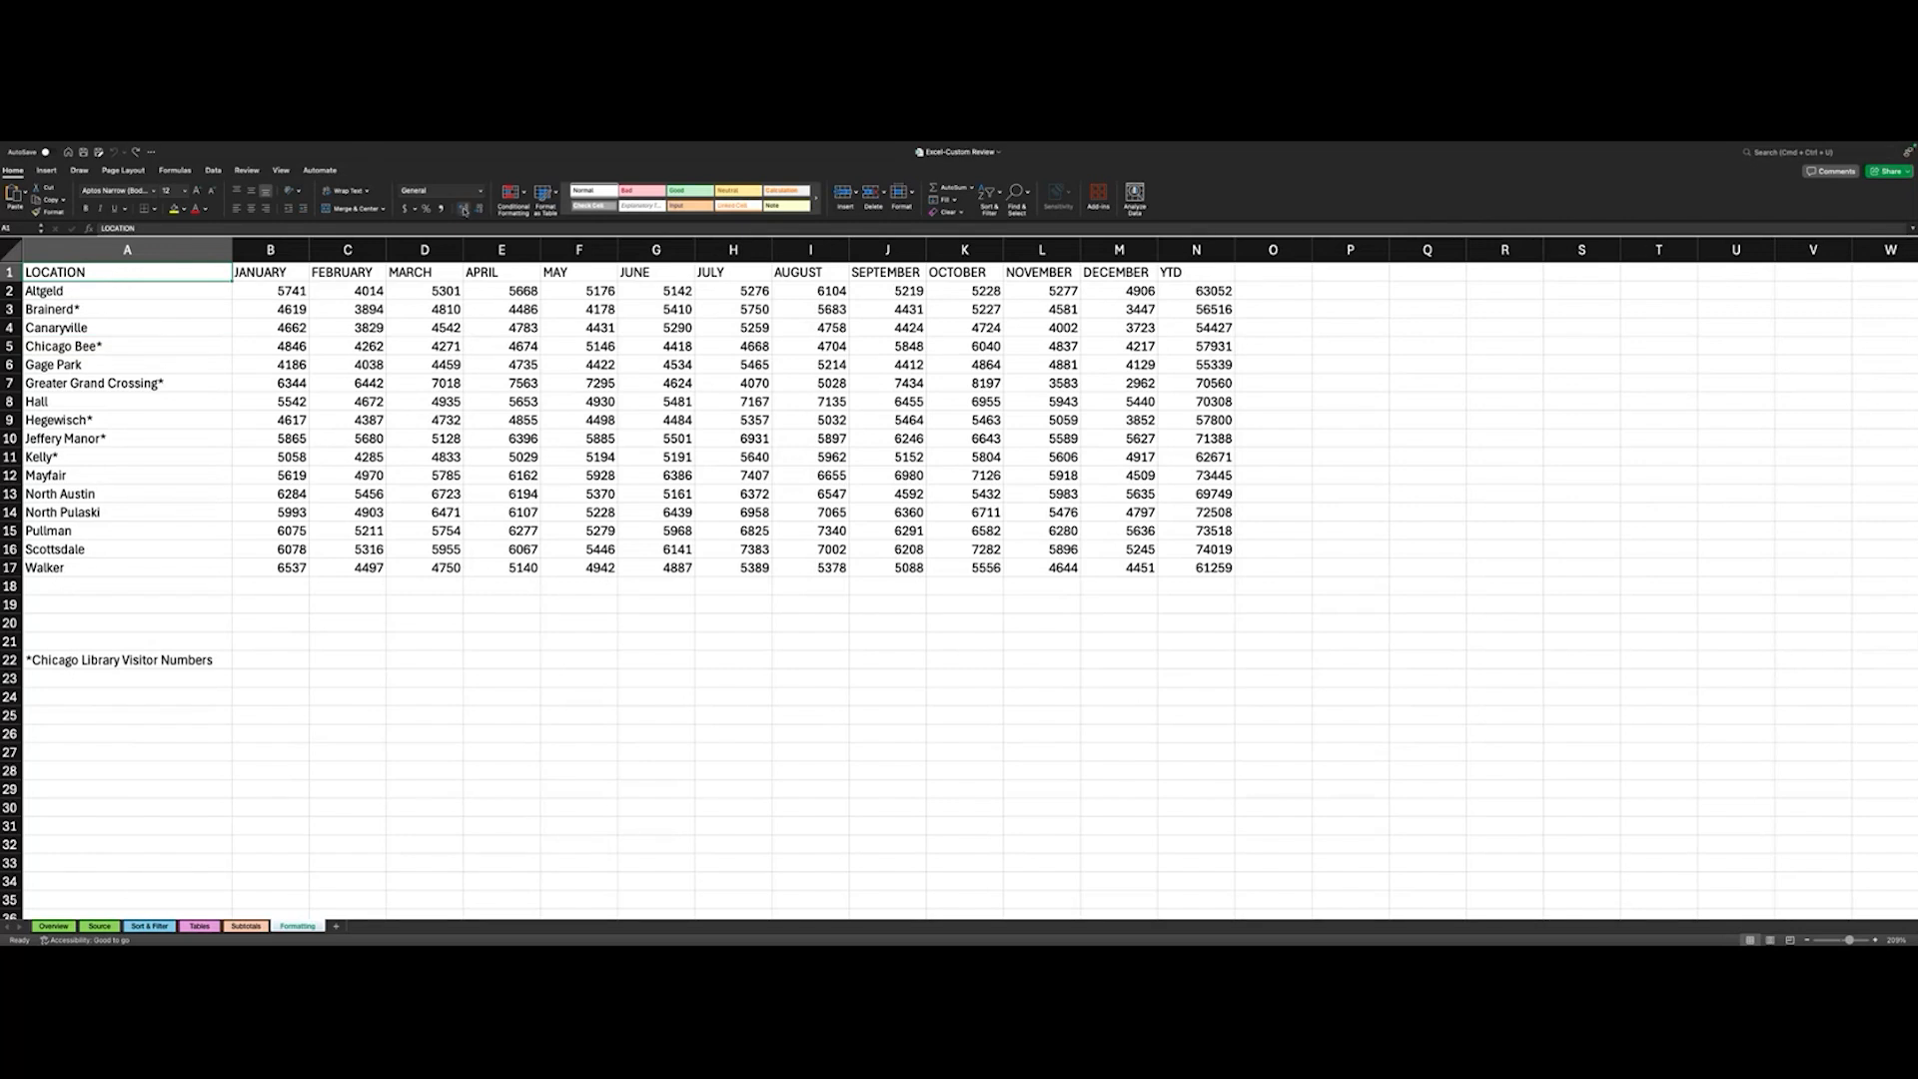
- Set up a Greater Than highlighting rule for A2:M17 using Green Fill with Dark Green Text
left_click(521, 196)
mouse_move(599, 211)
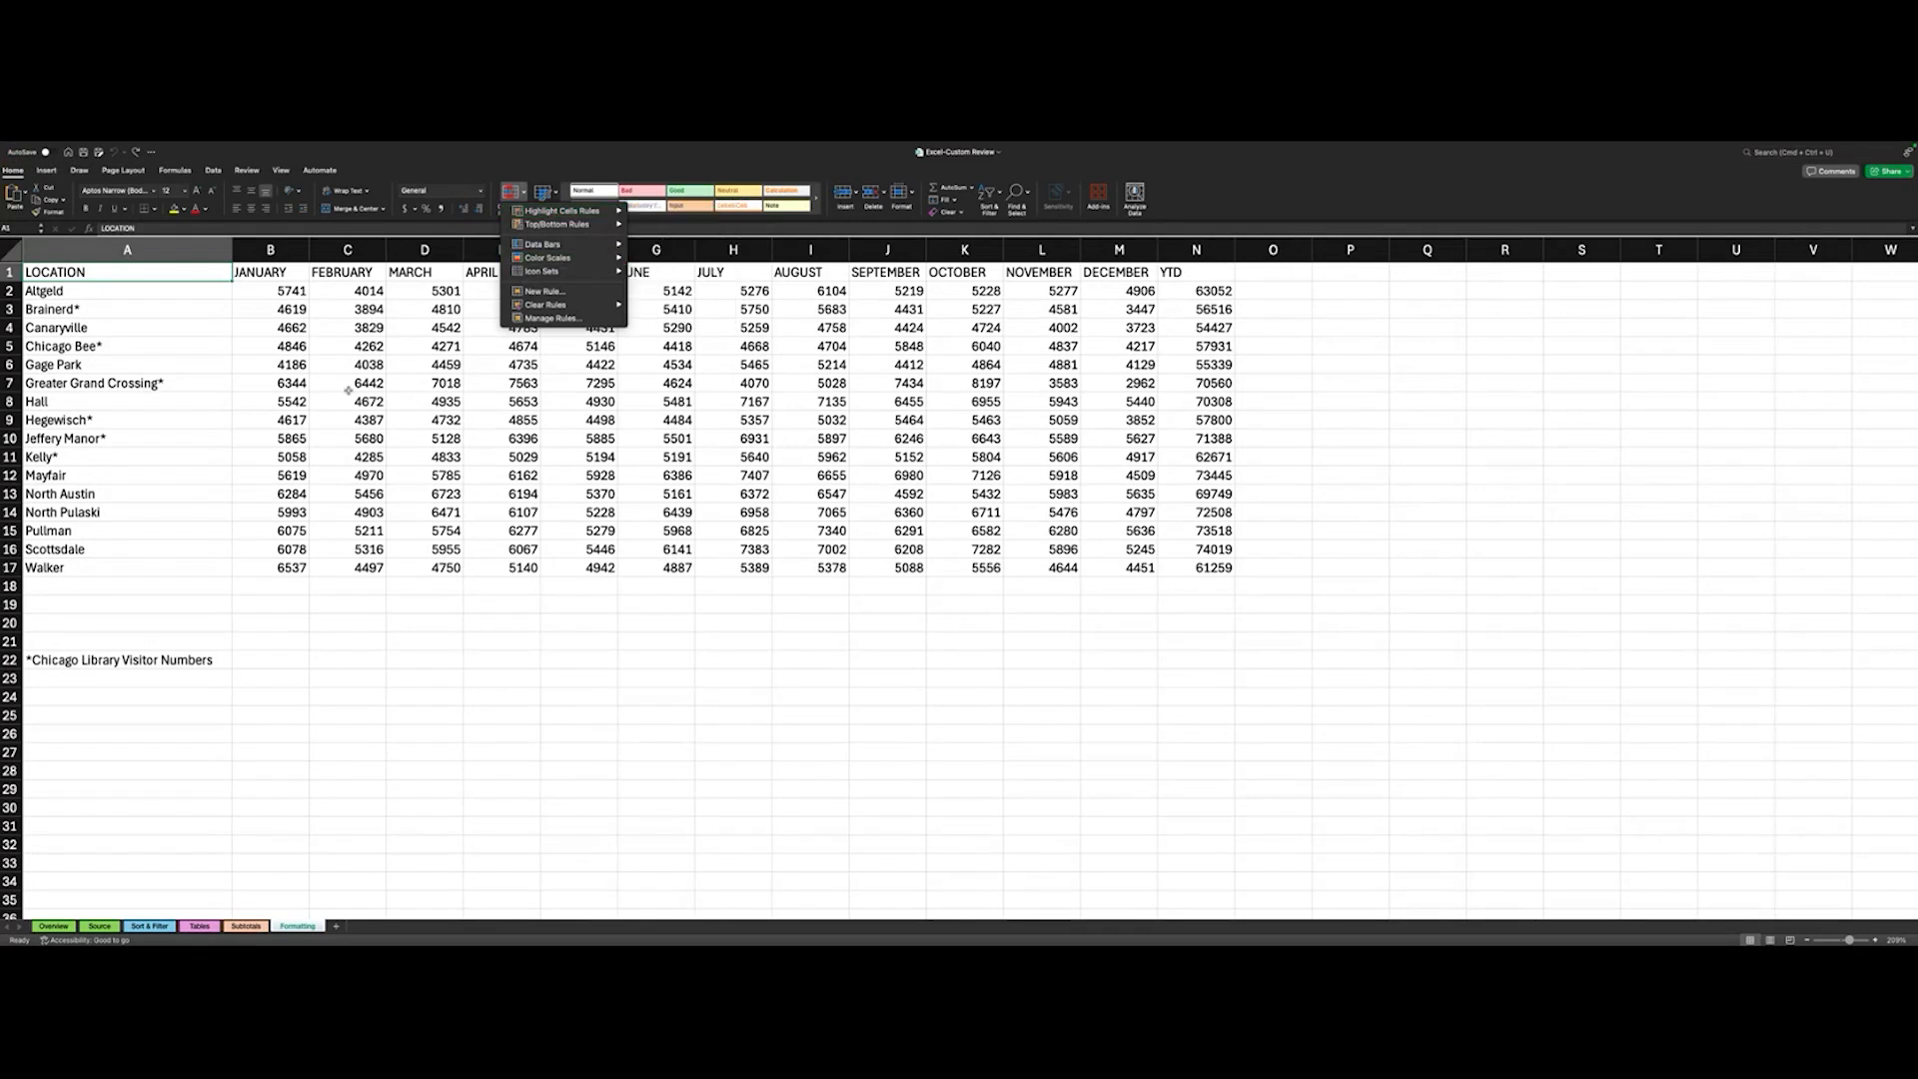
left_click(207, 401)
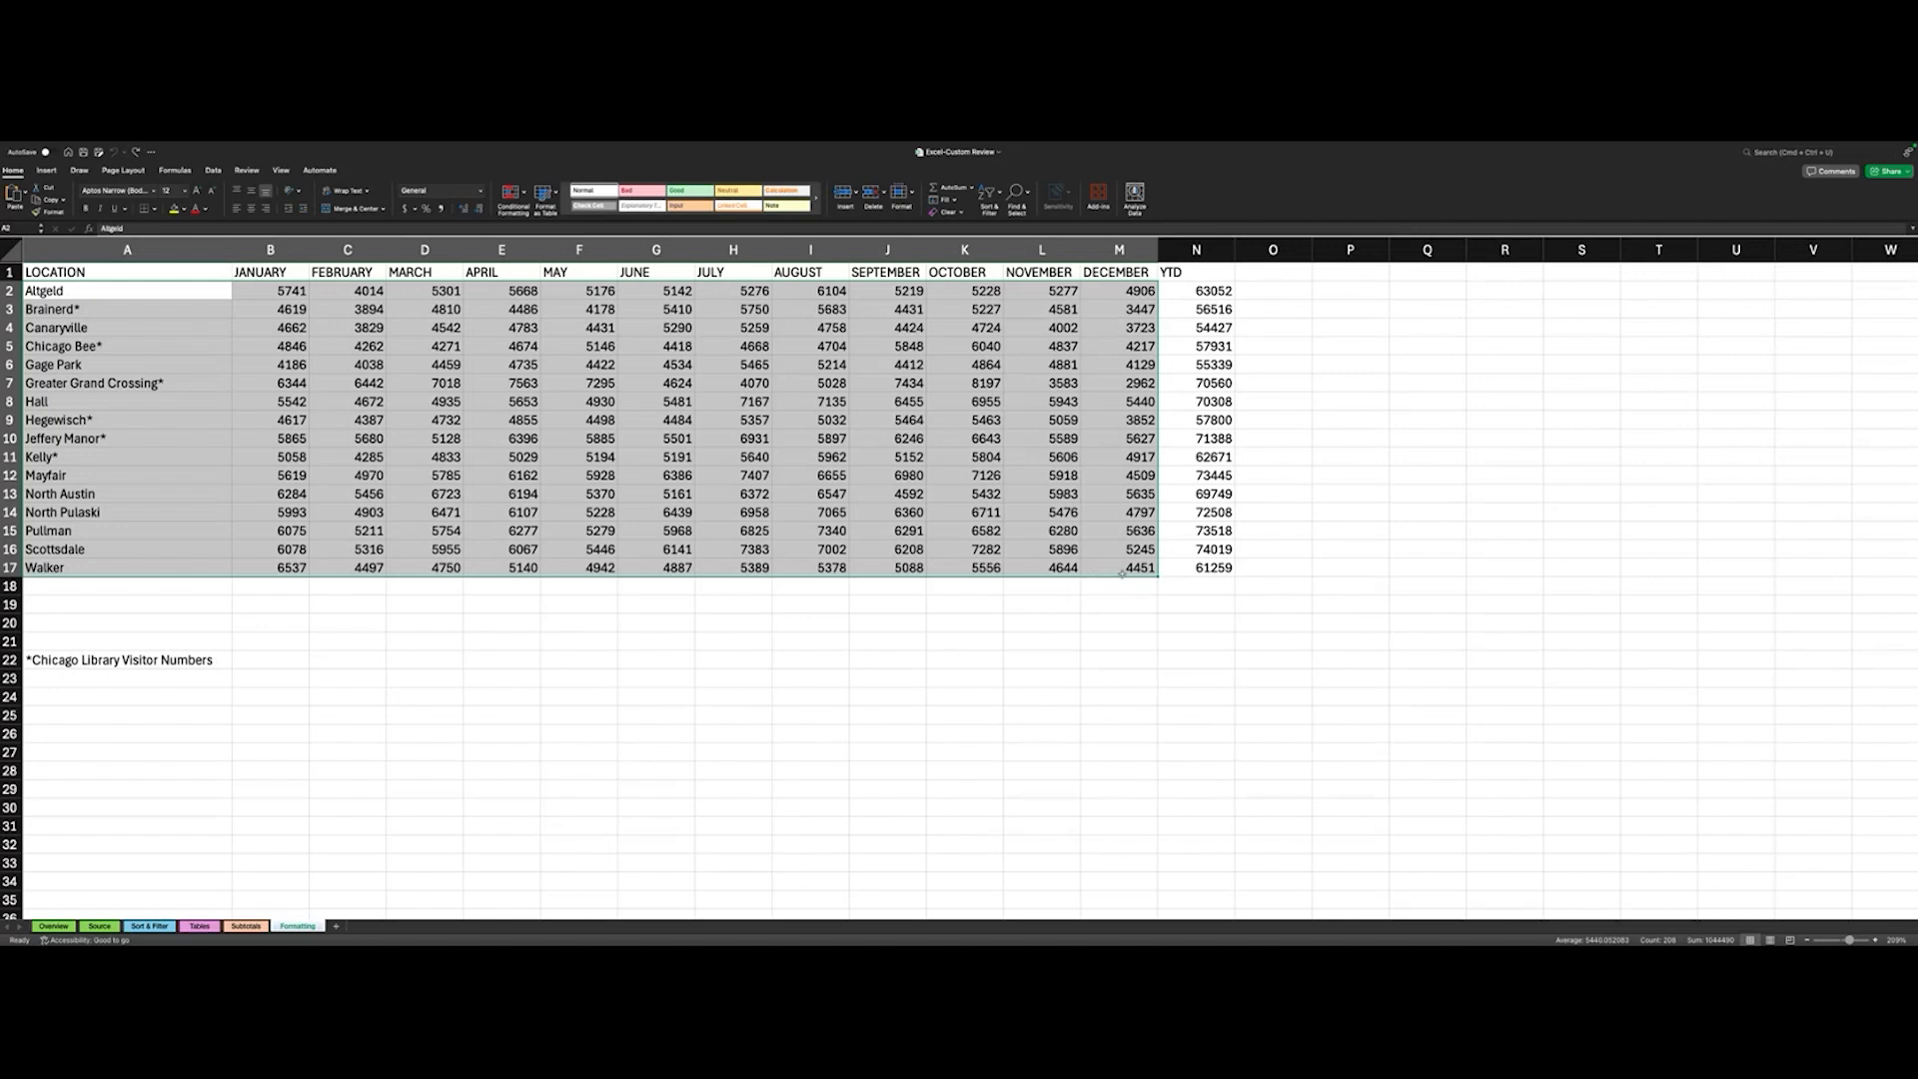
left_click(524, 194)
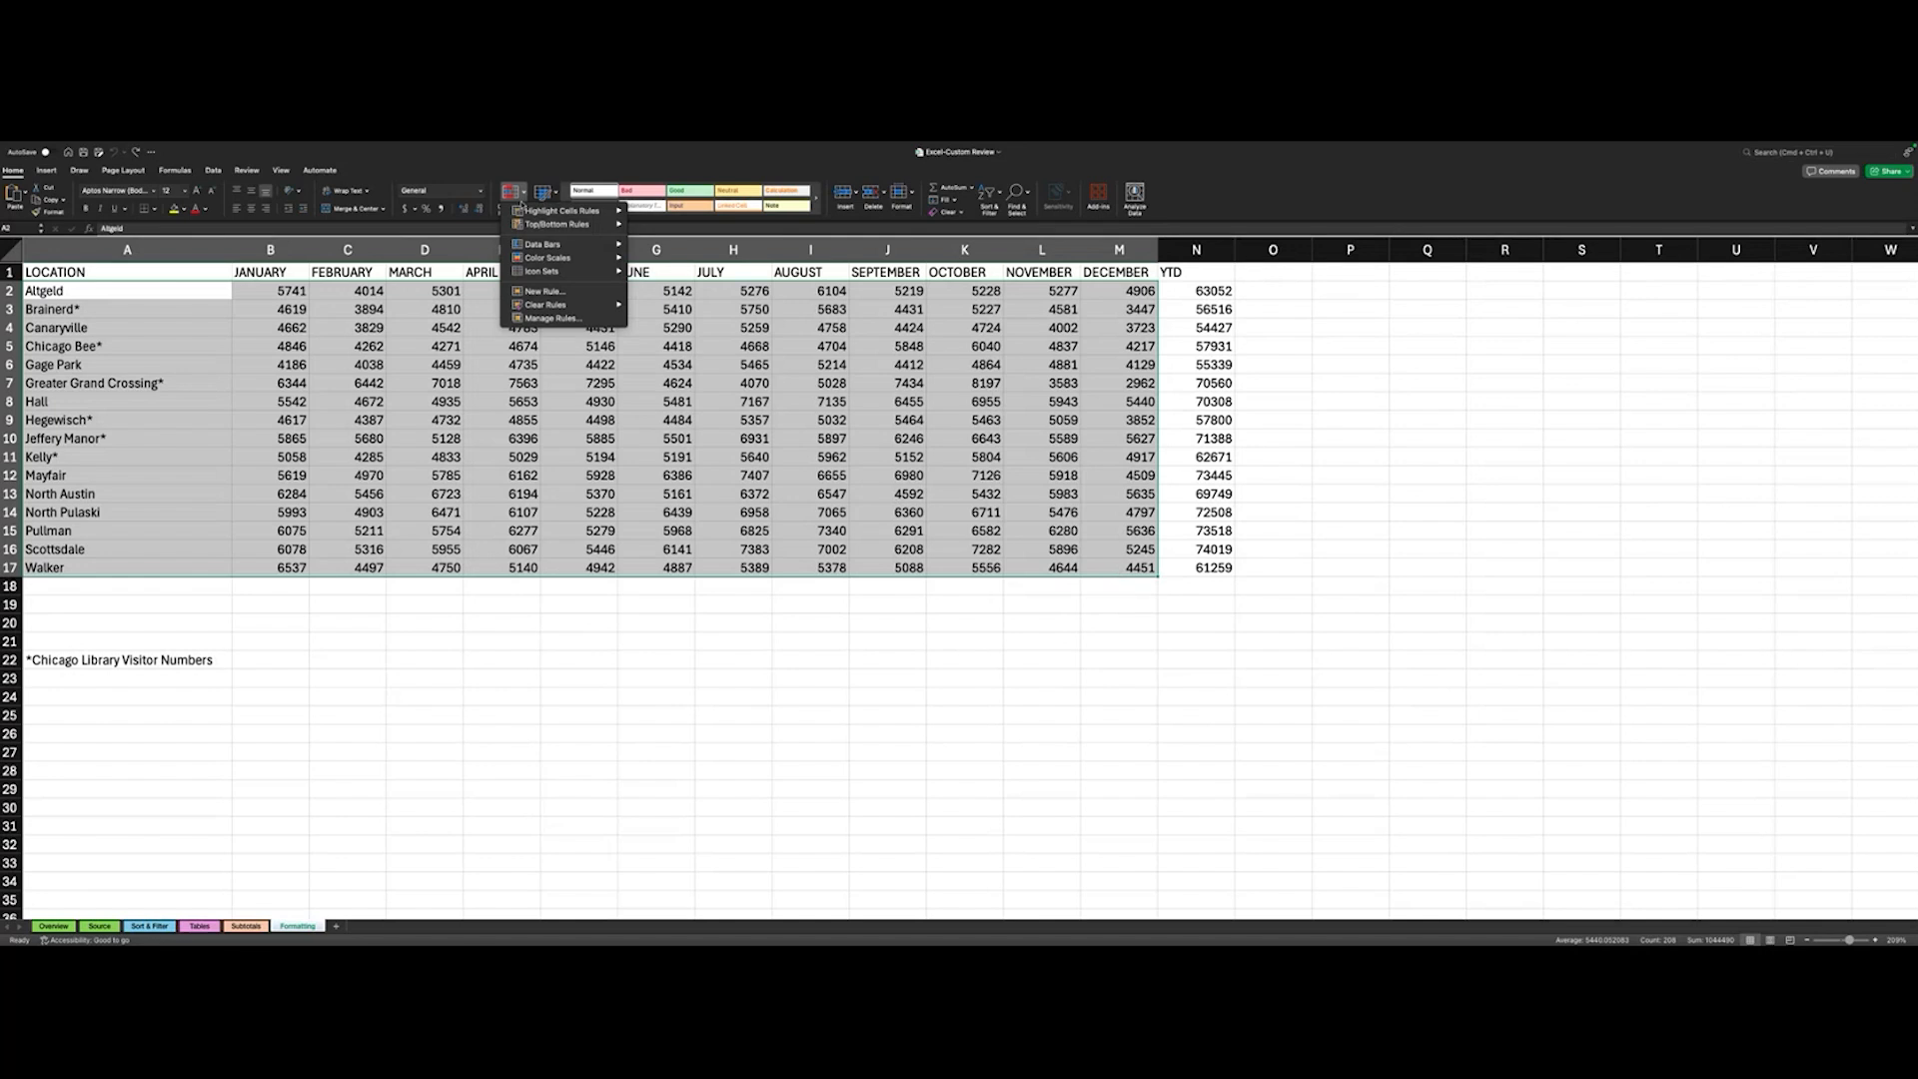
mouse_move(518, 212)
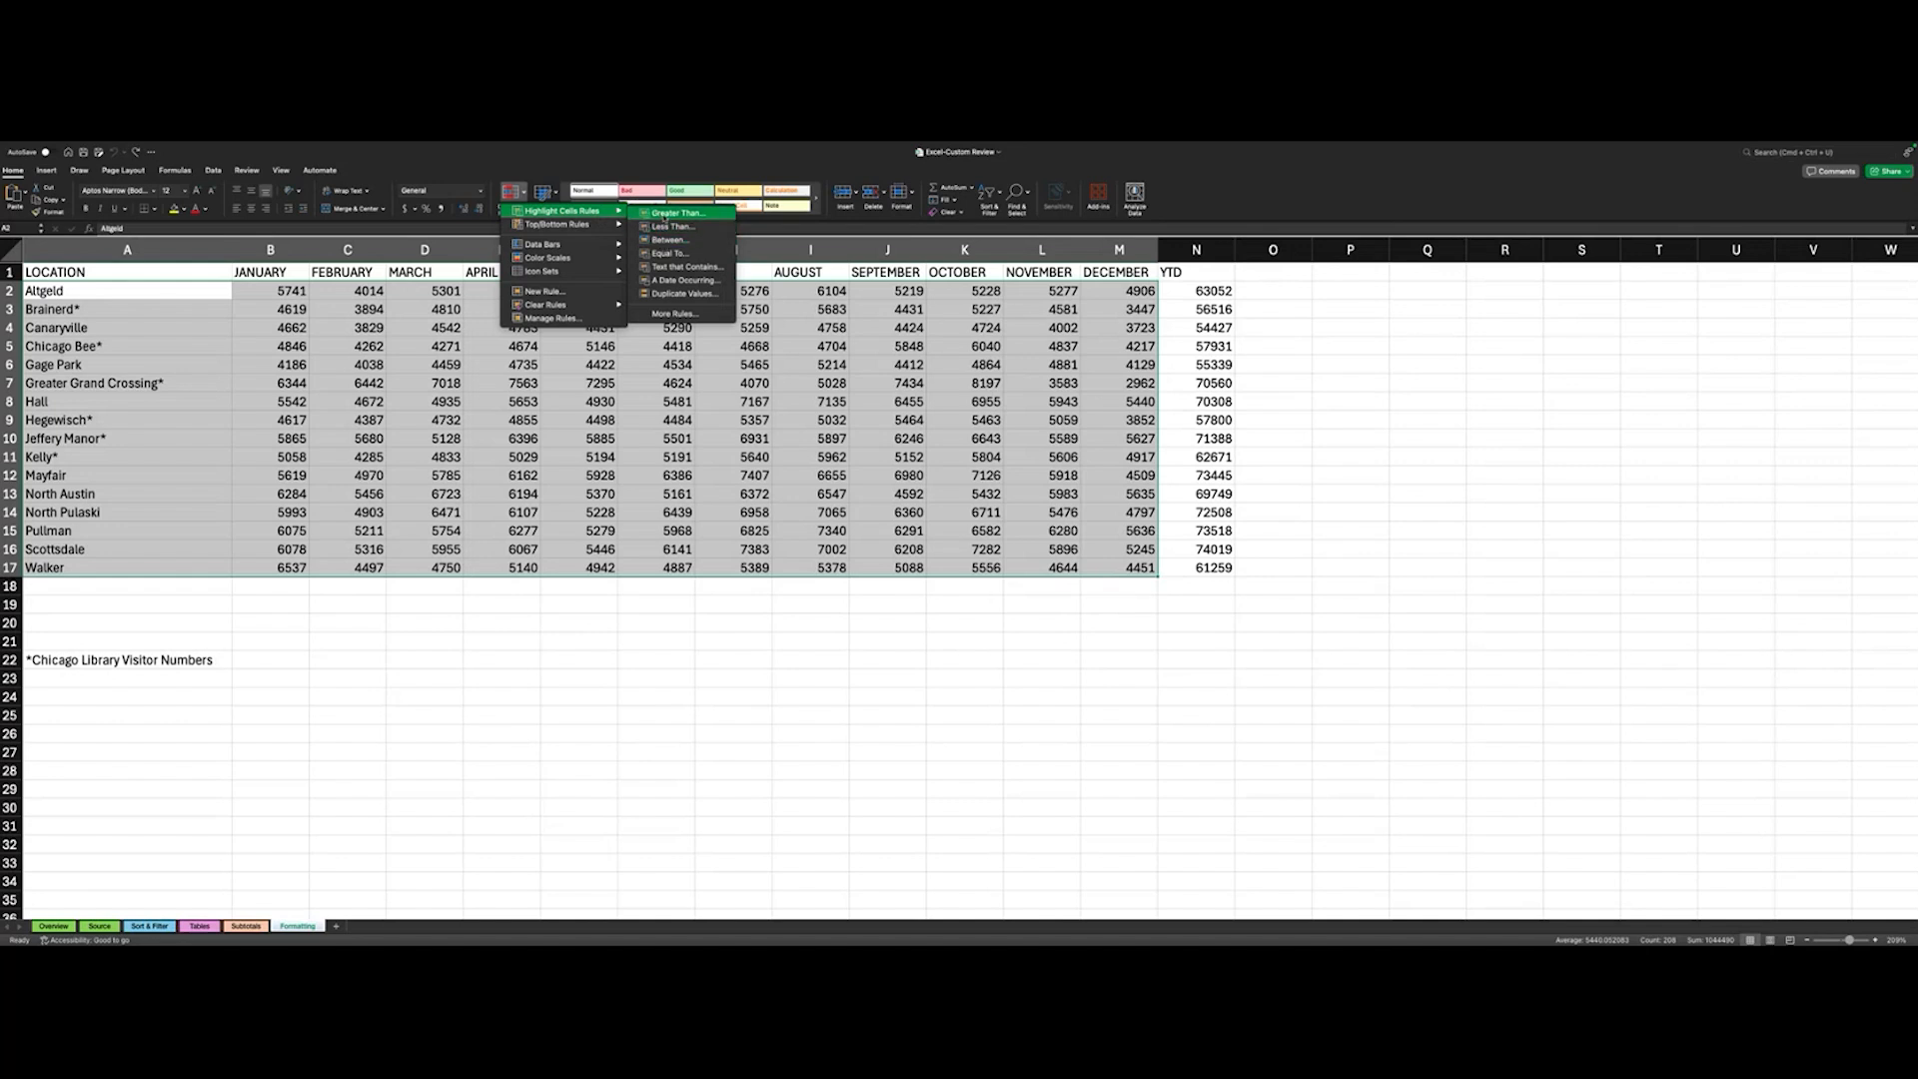
left_click(664, 214)
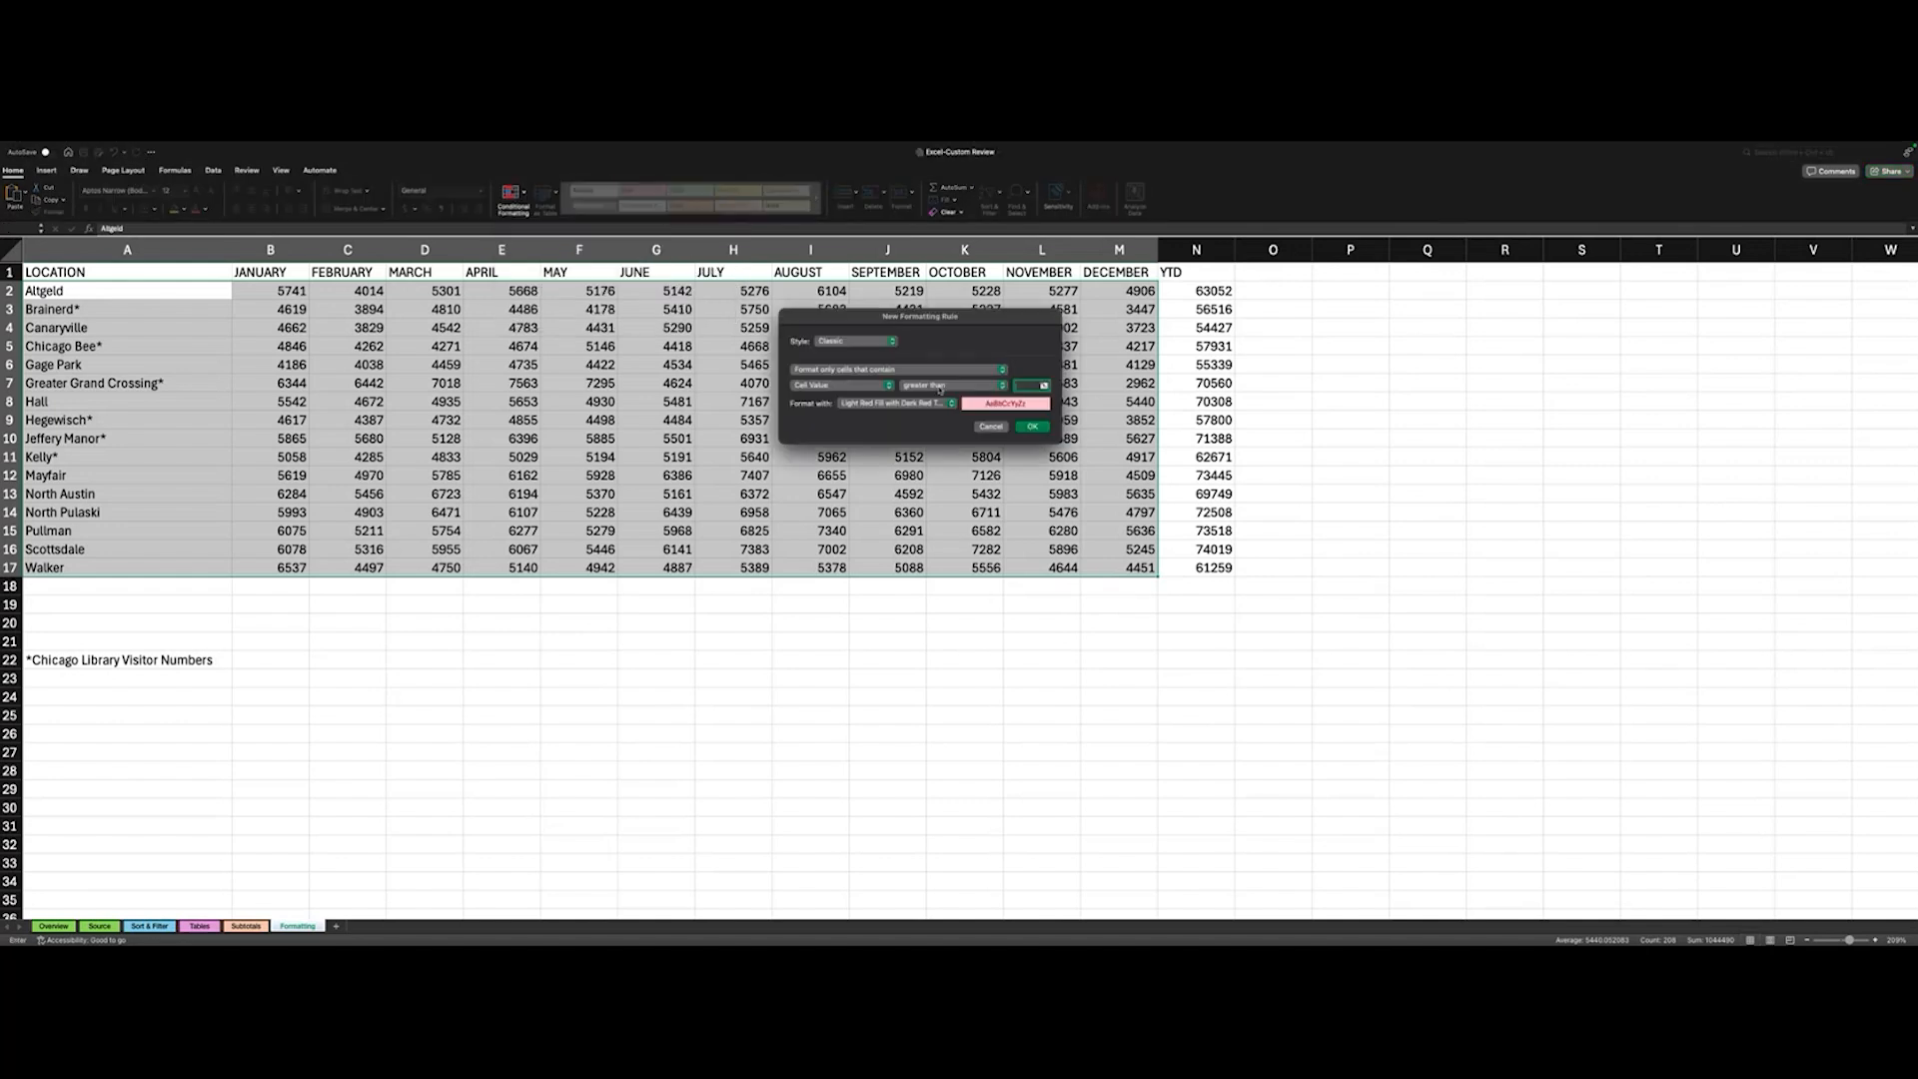
left_click(839, 388)
left_click(839, 387)
left_click(871, 404)
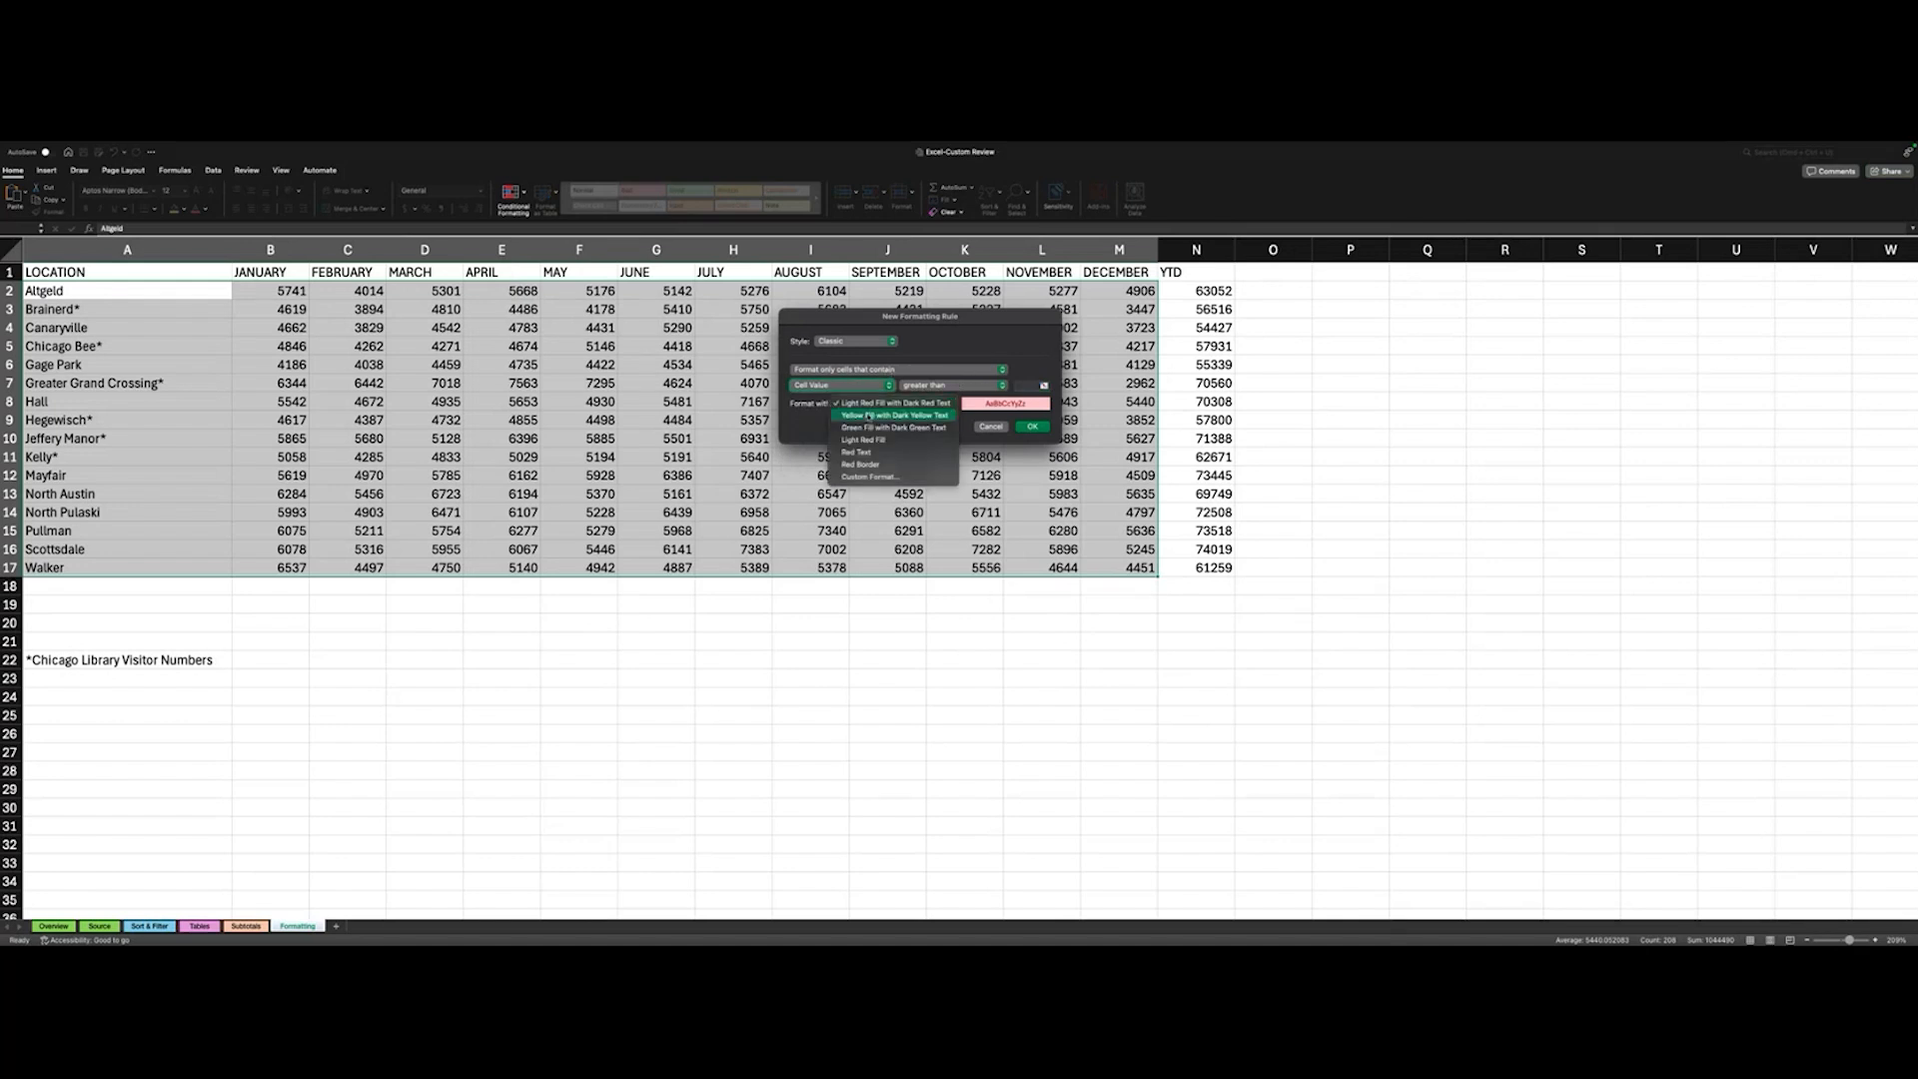
left_click(871, 428)
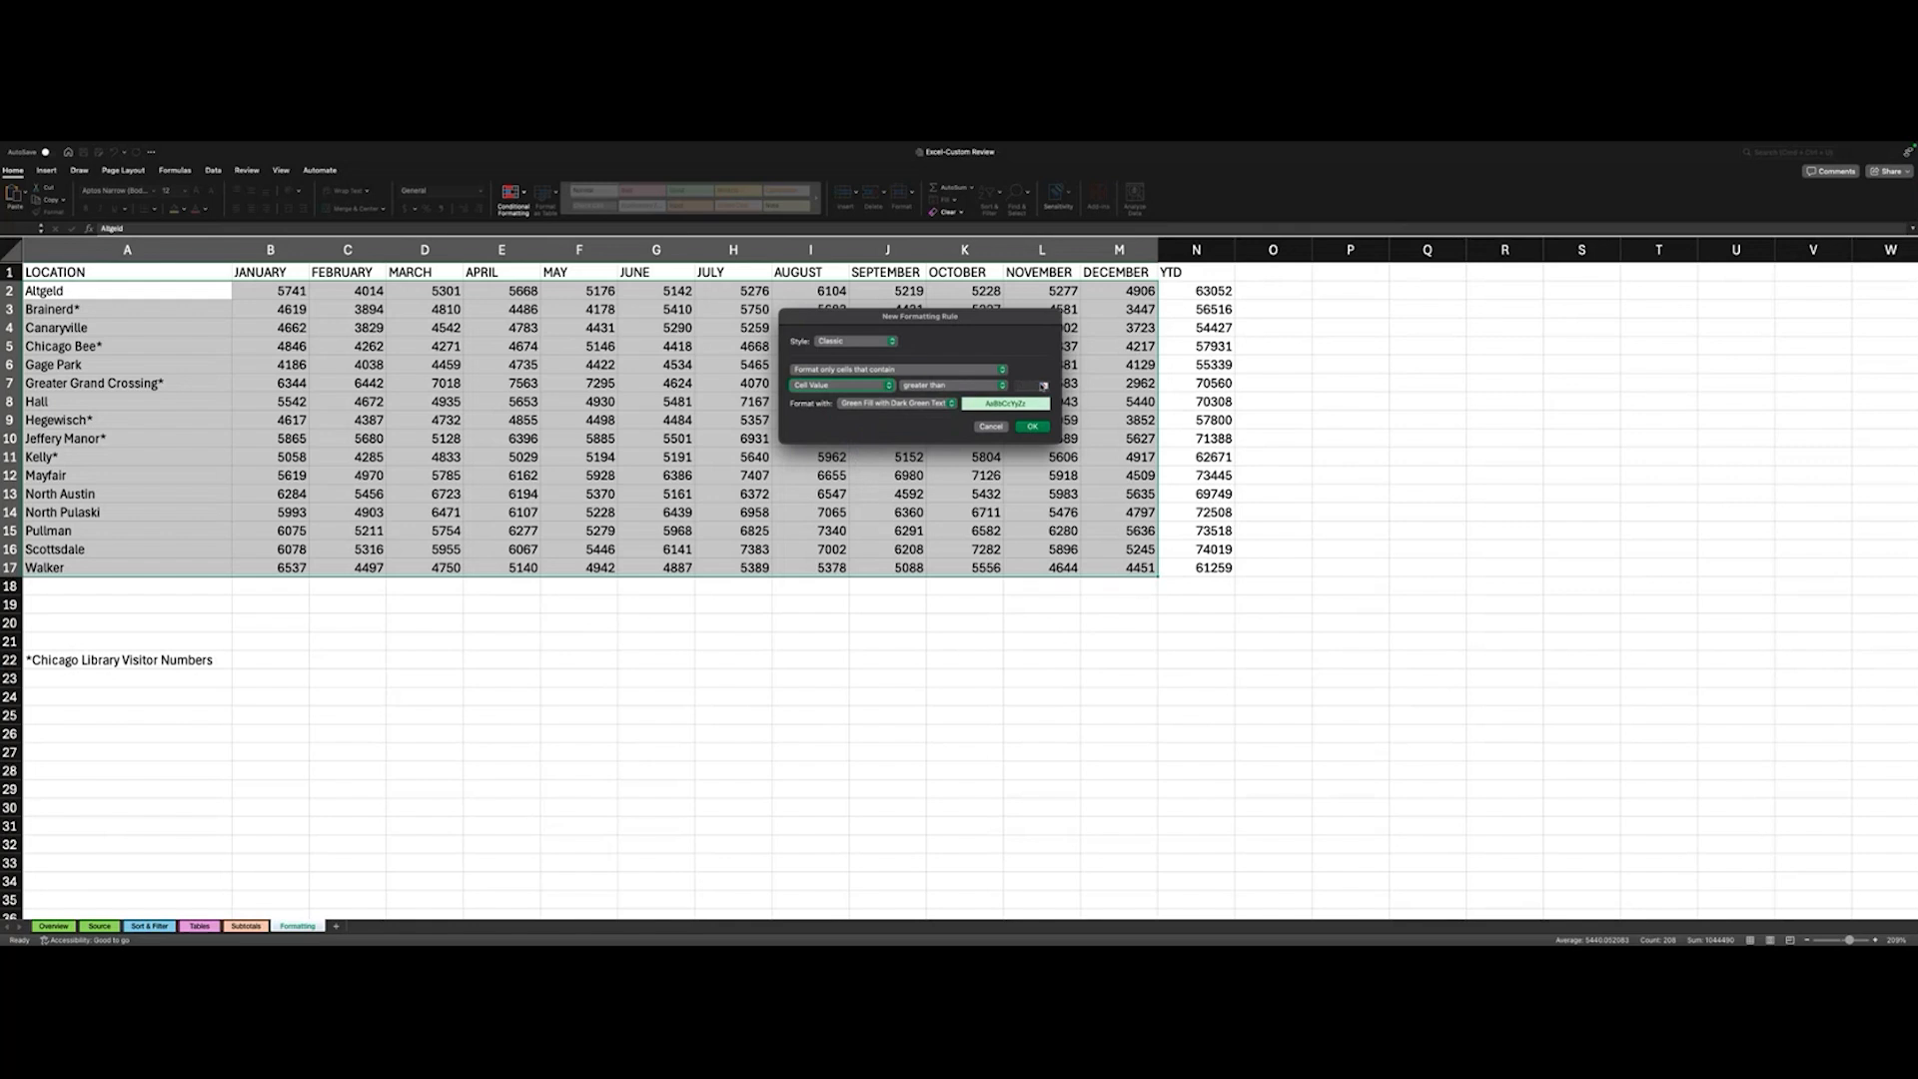
- Try the Greater Than rule with cell E3 as the comparison value, and undo the resulting highlighting
left_click(1044, 387)
left_click(1044, 312)
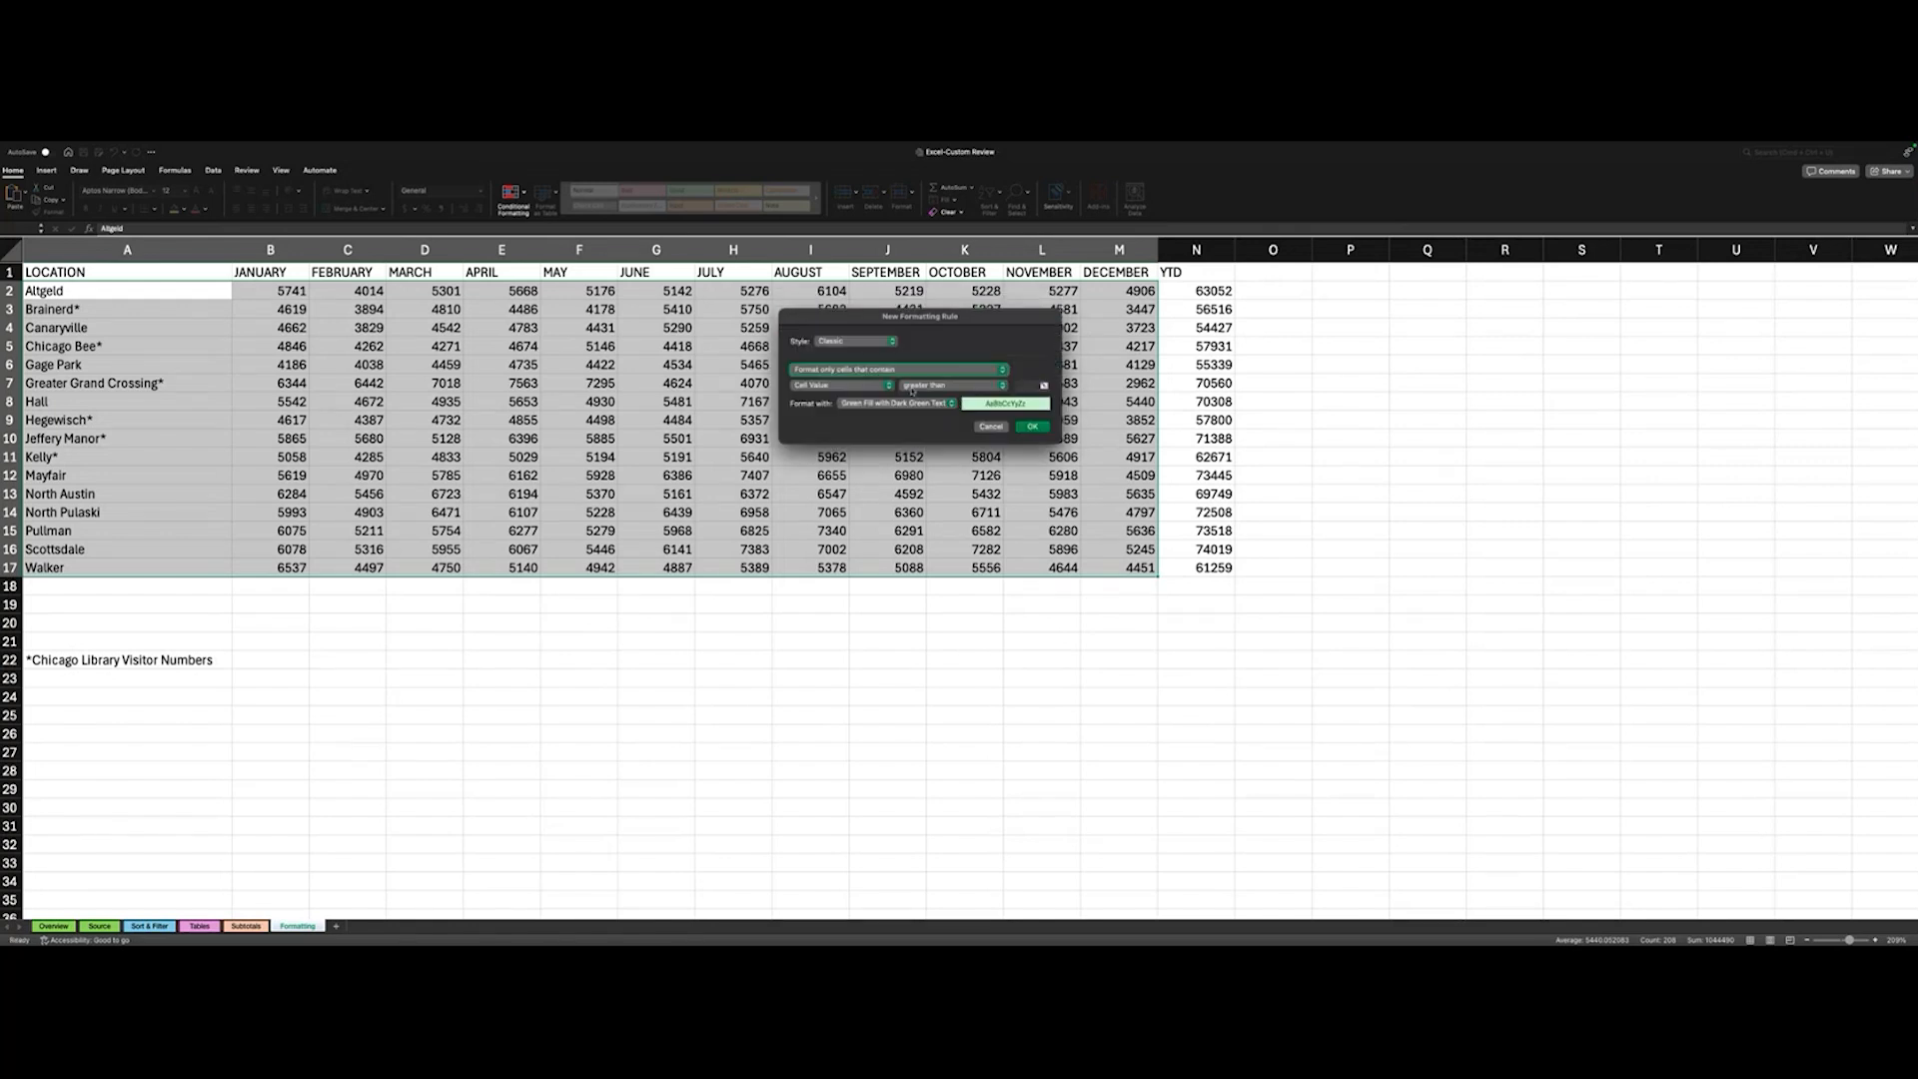
left_click(1044, 387)
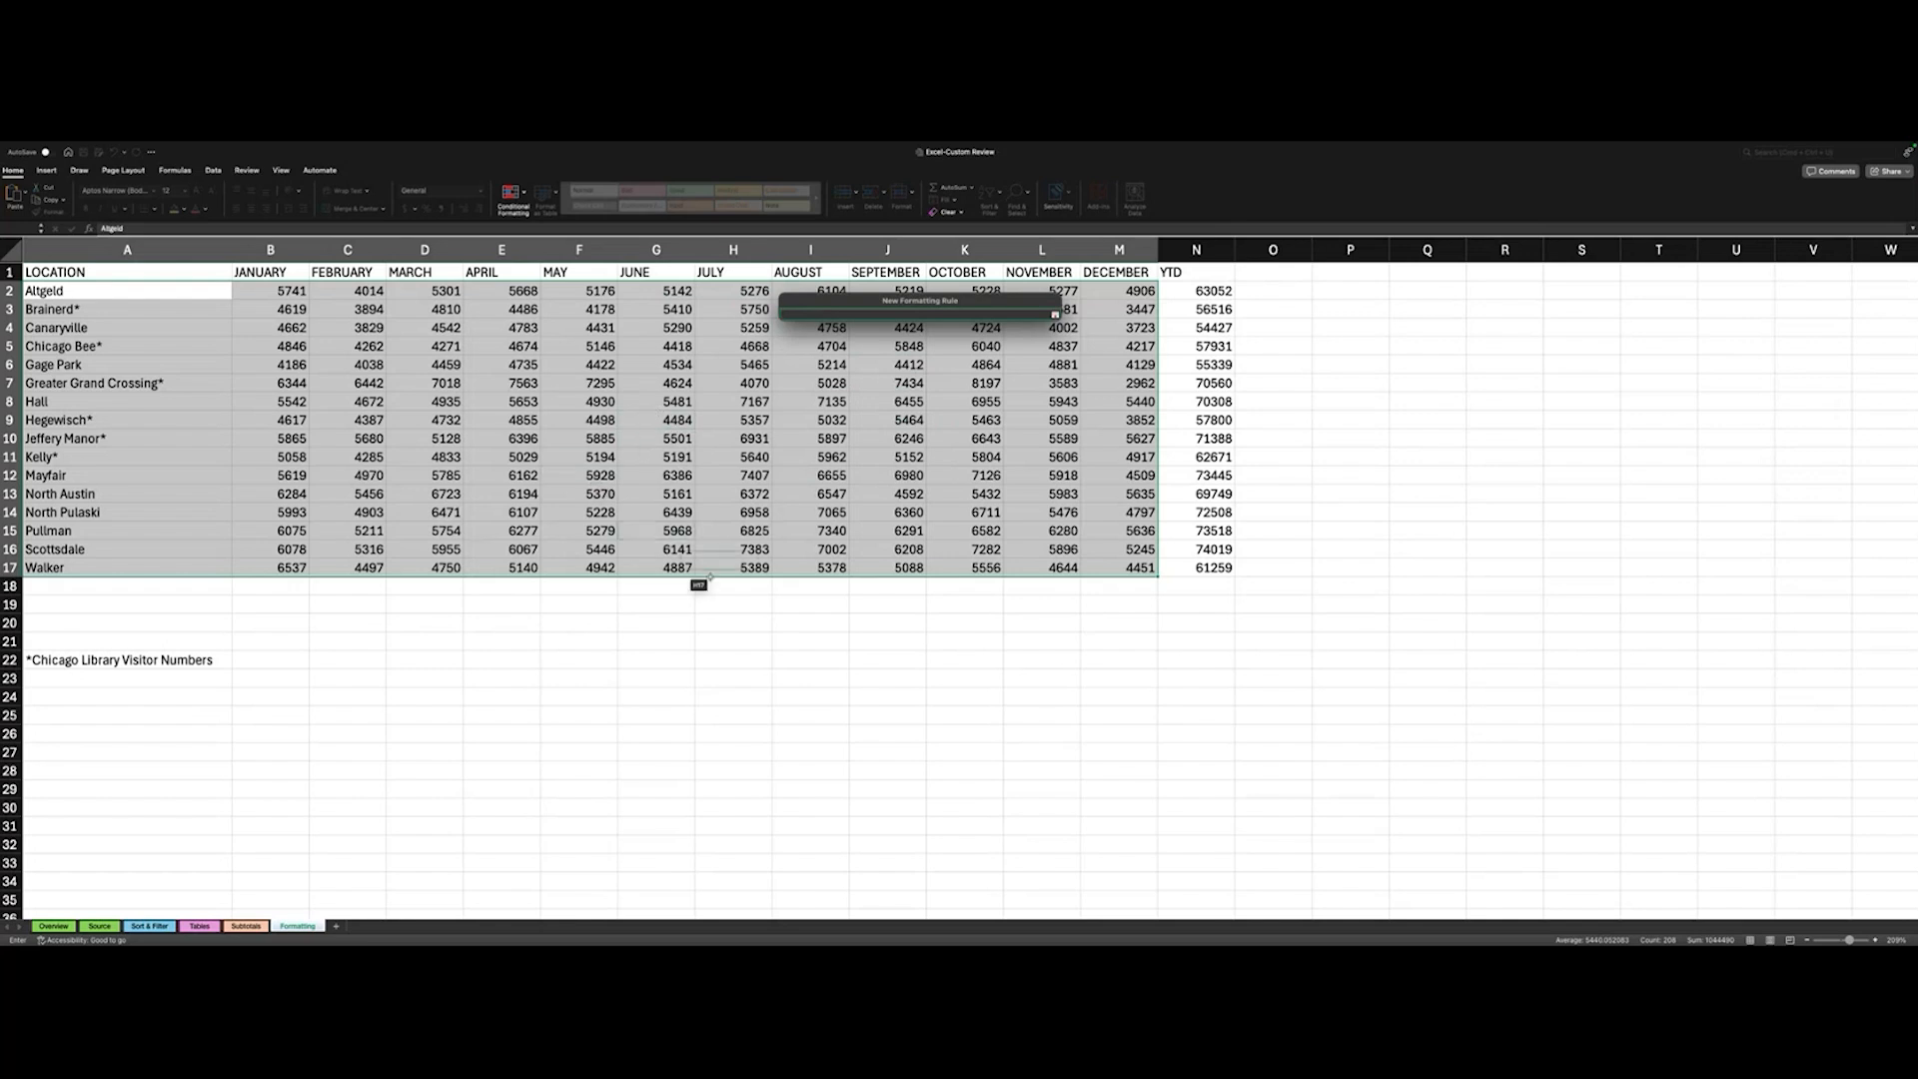
left_click(536, 310)
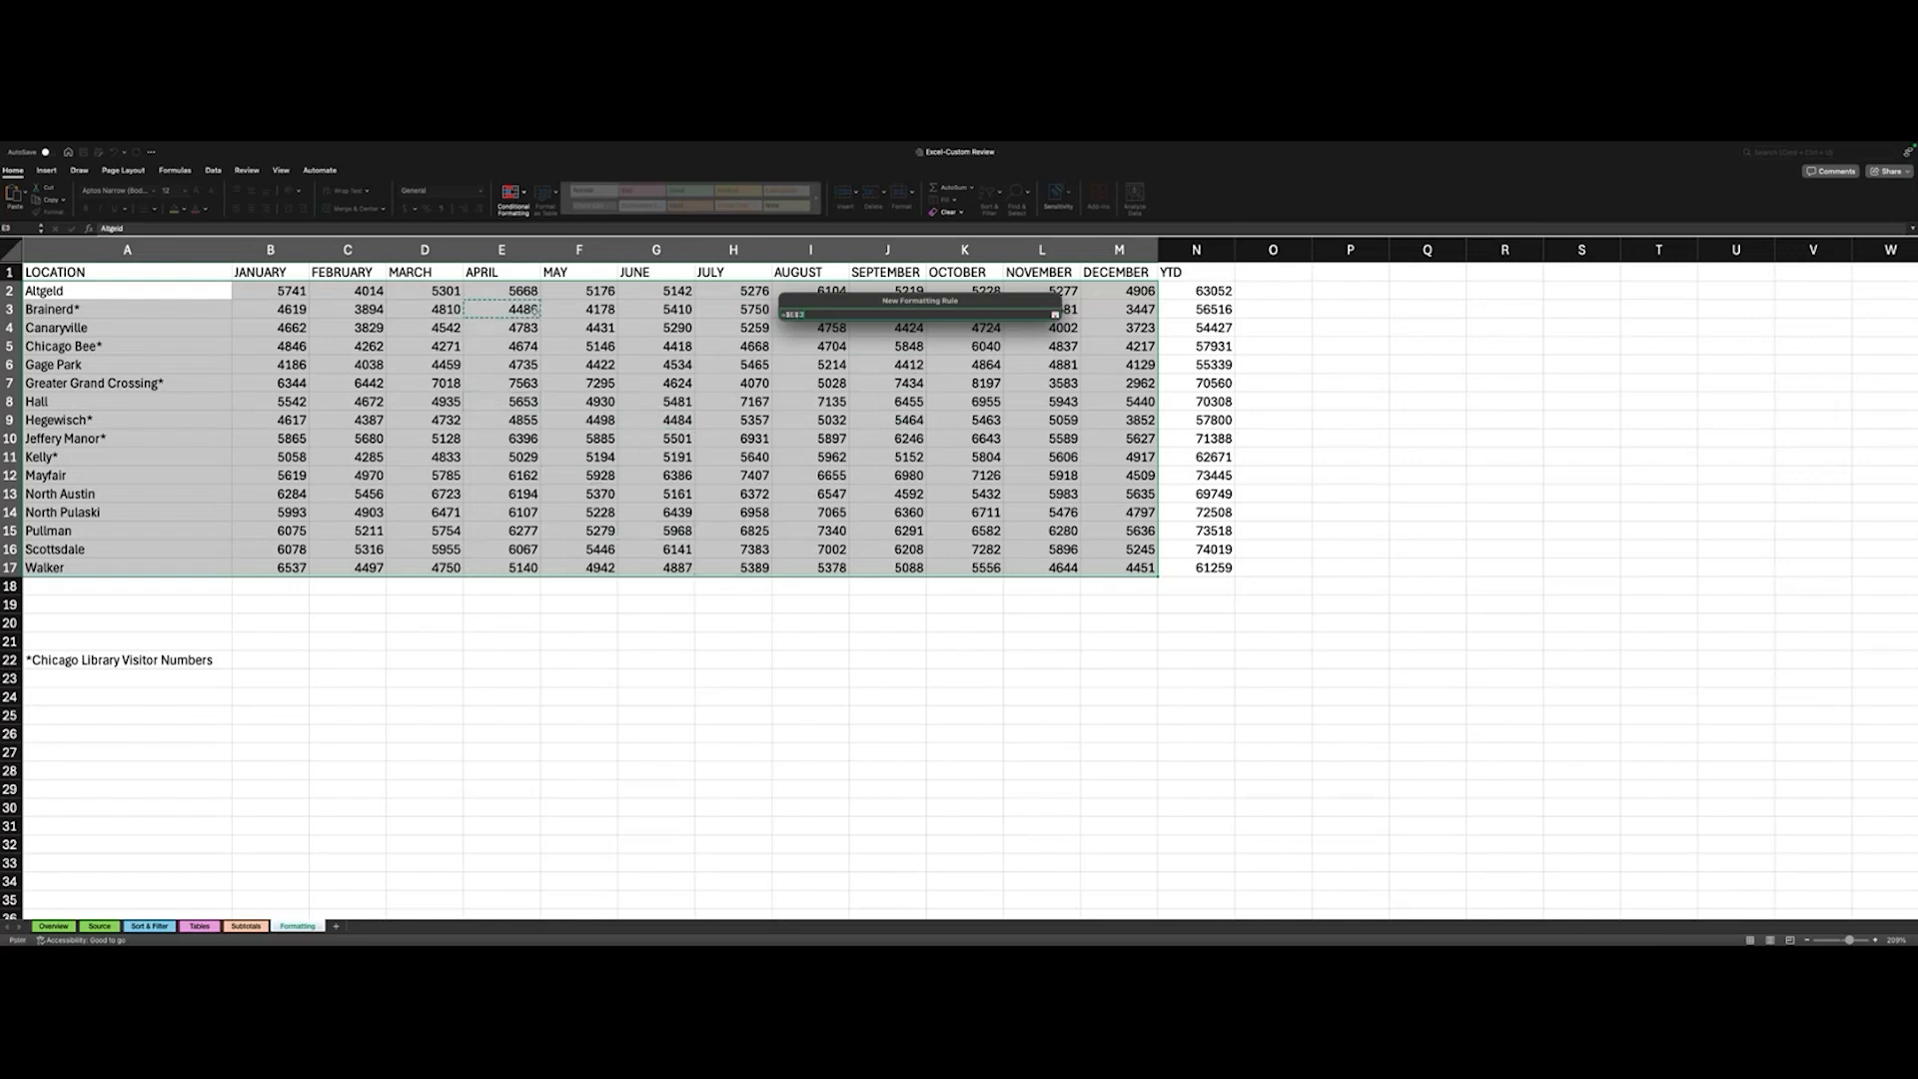
left_click(666, 476)
left_click(1056, 315)
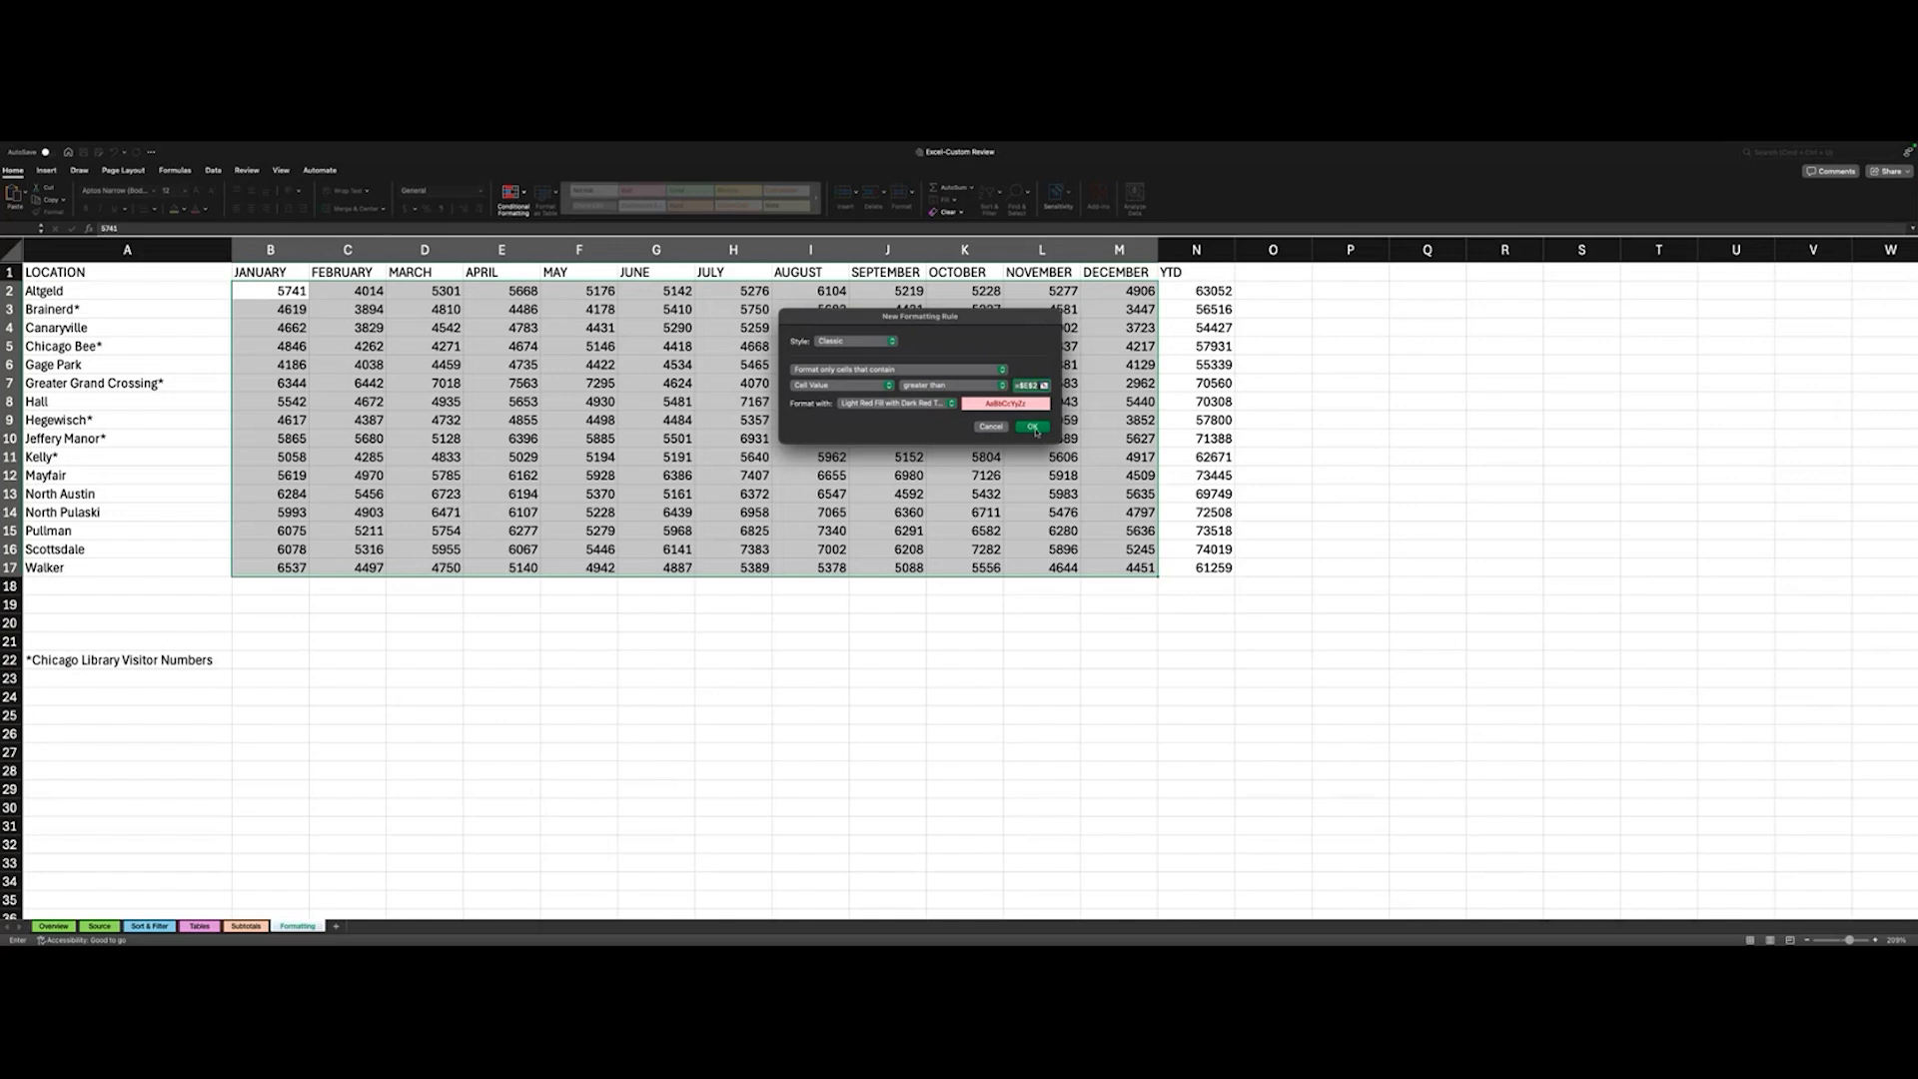
left_click(1033, 428)
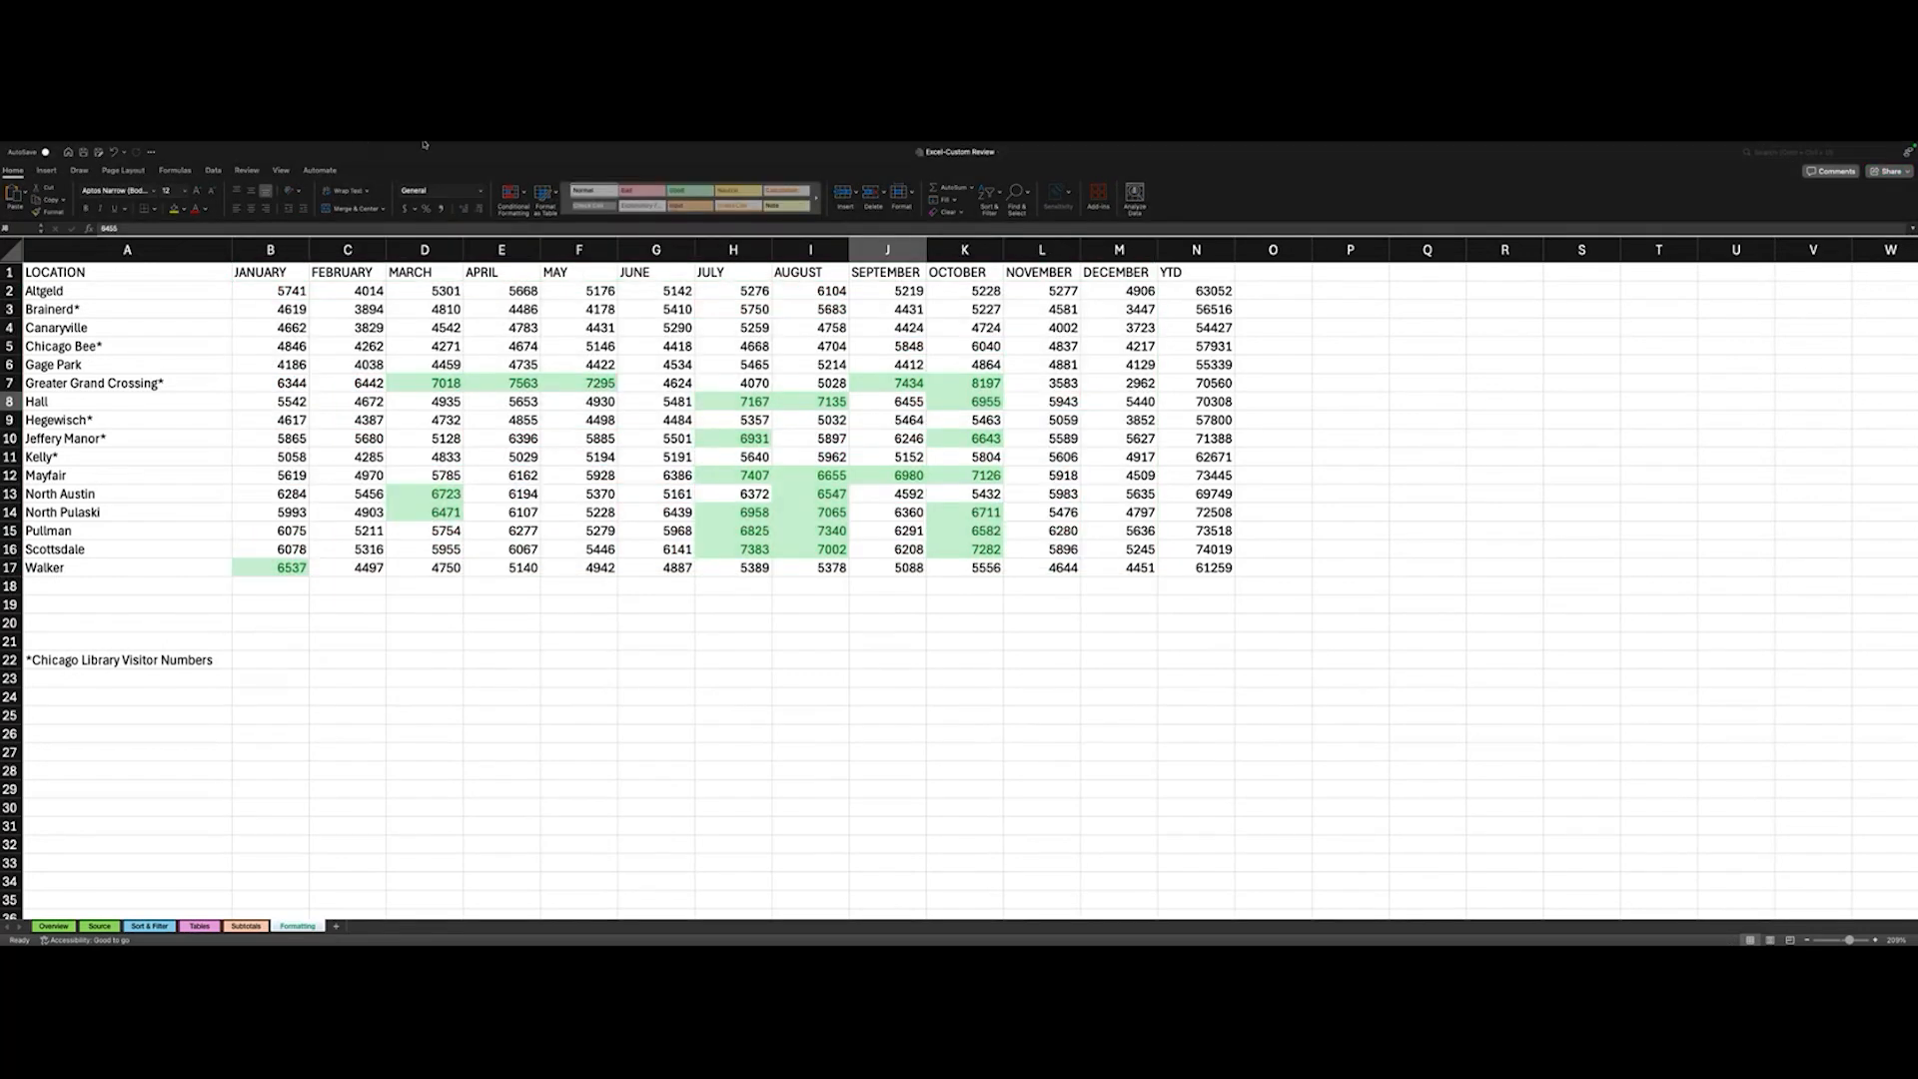
left_click(889, 401)
left_click(156, 168)
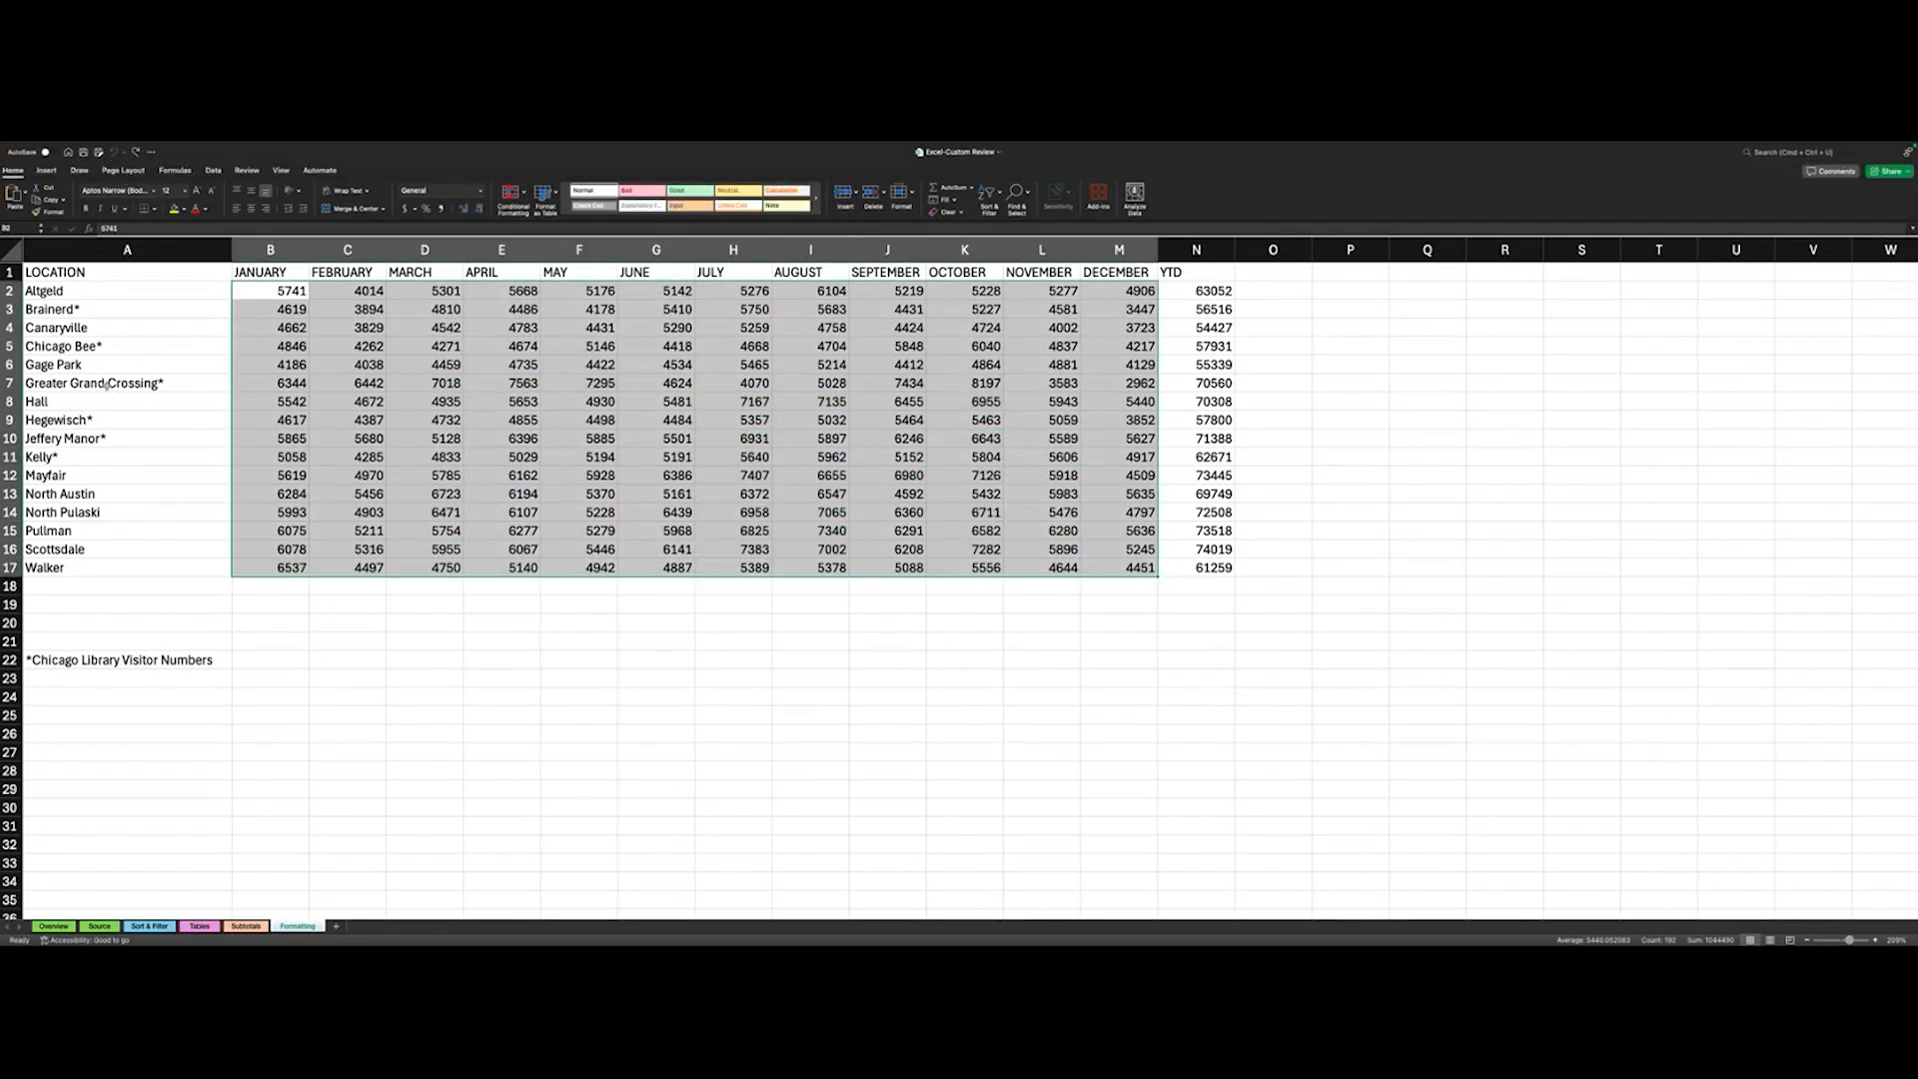
- Add a Duplicate Values rule to the monthly figures B2:M17 using Green Fill with Dark Green Text
left_click(523, 194)
mouse_move(540, 211)
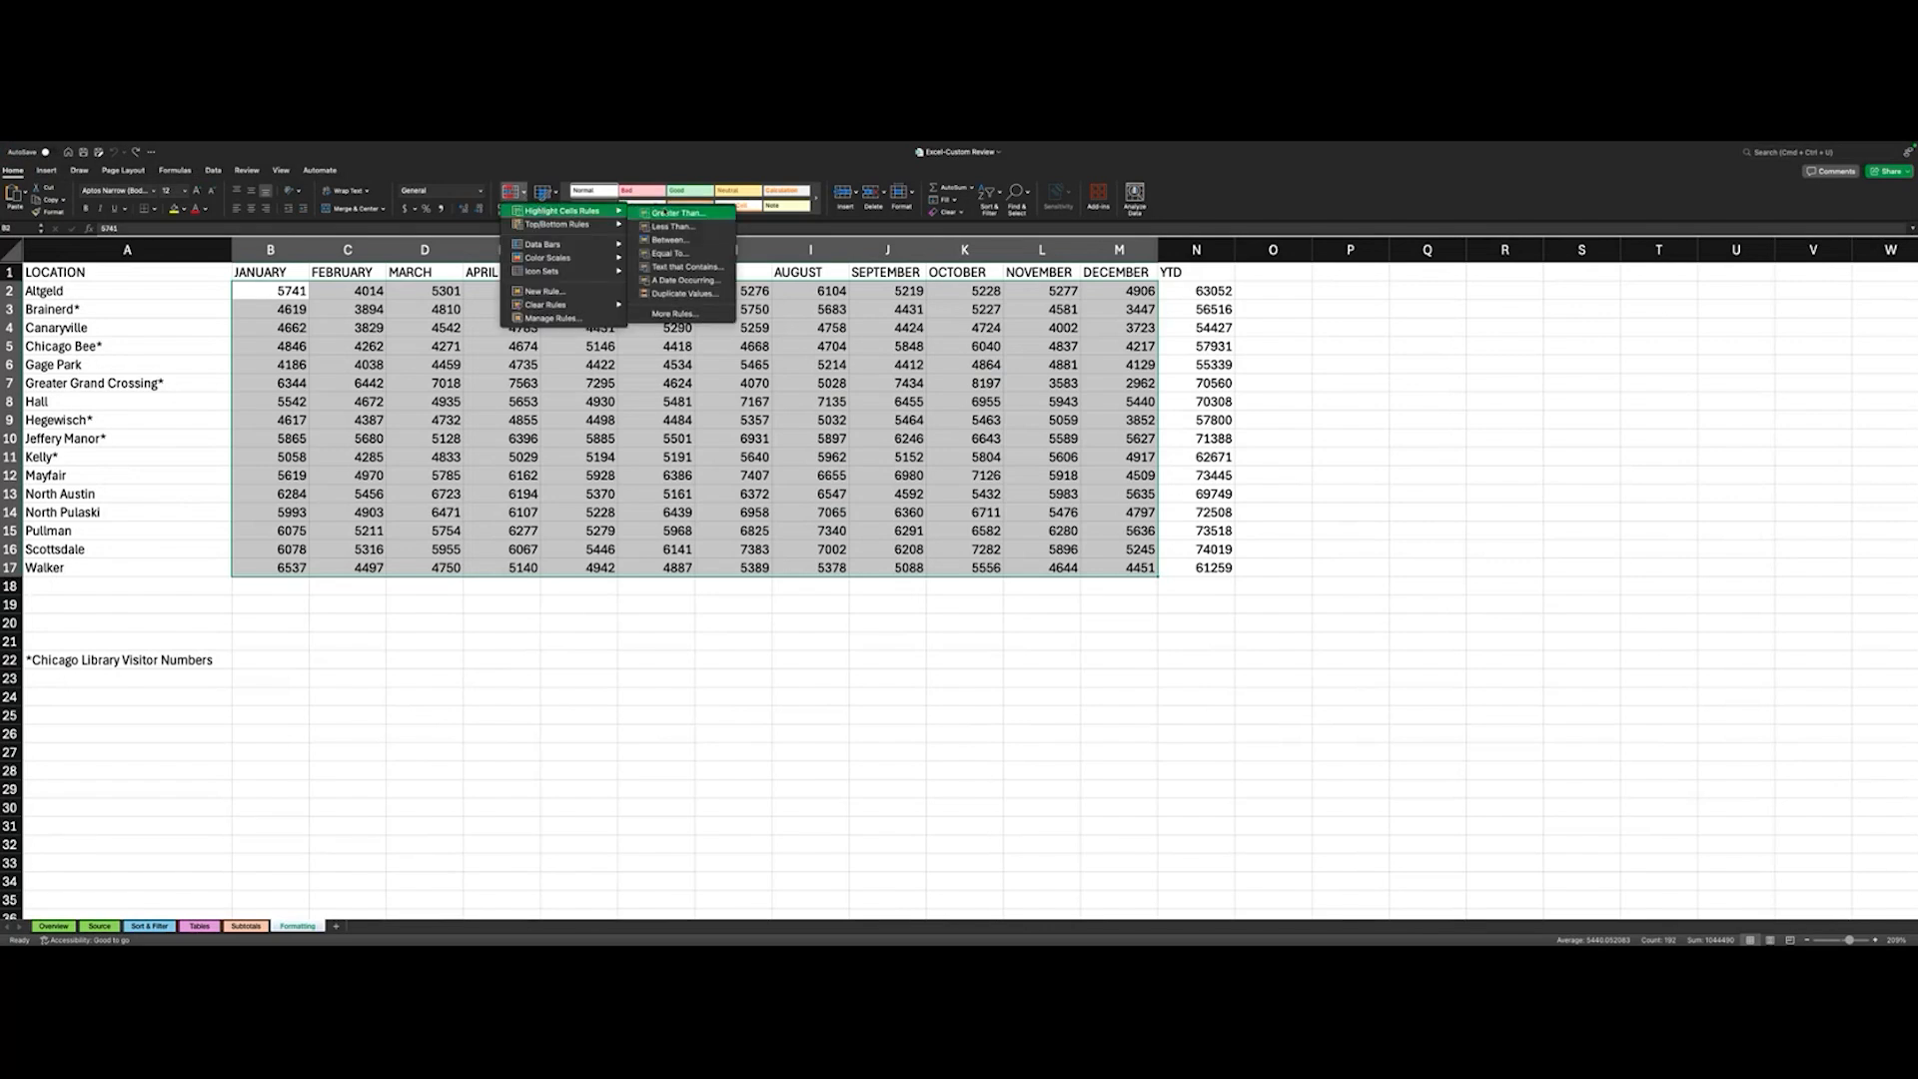
left_click(676, 293)
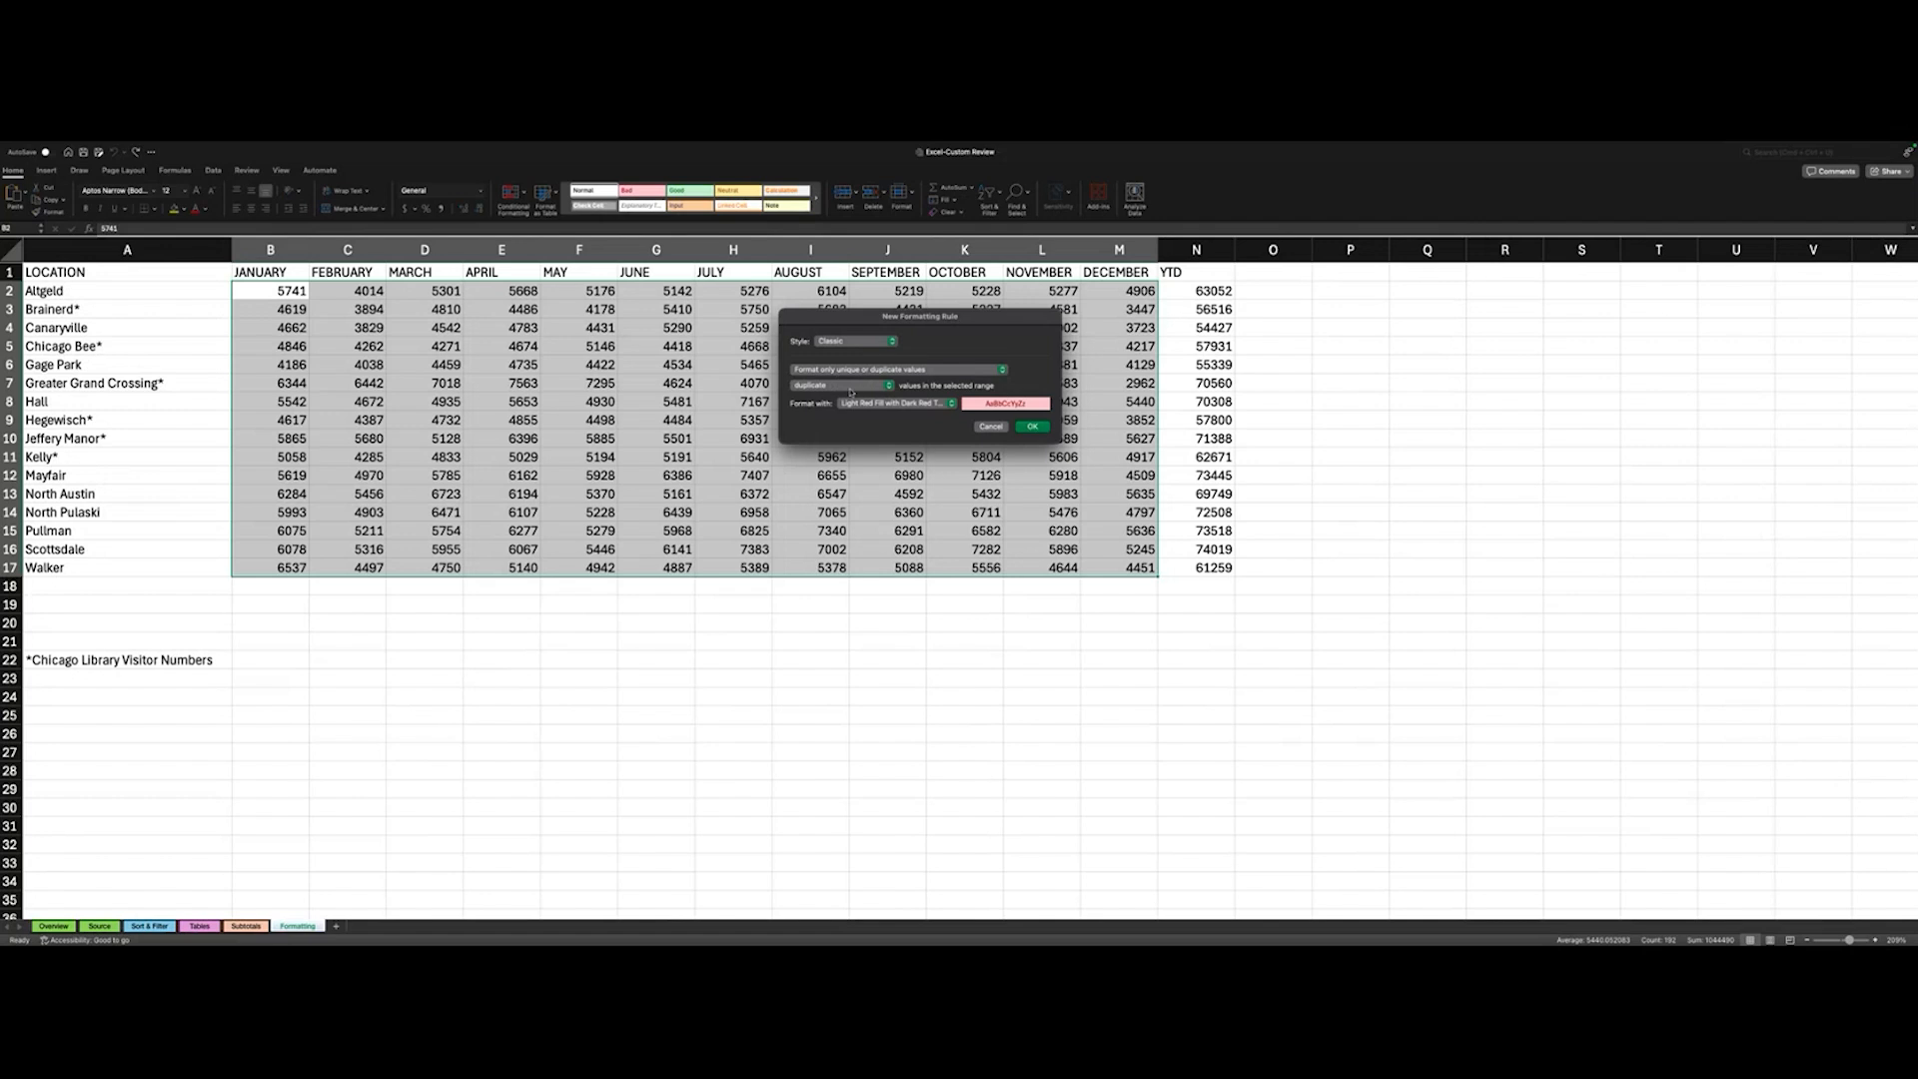
left_click(881, 403)
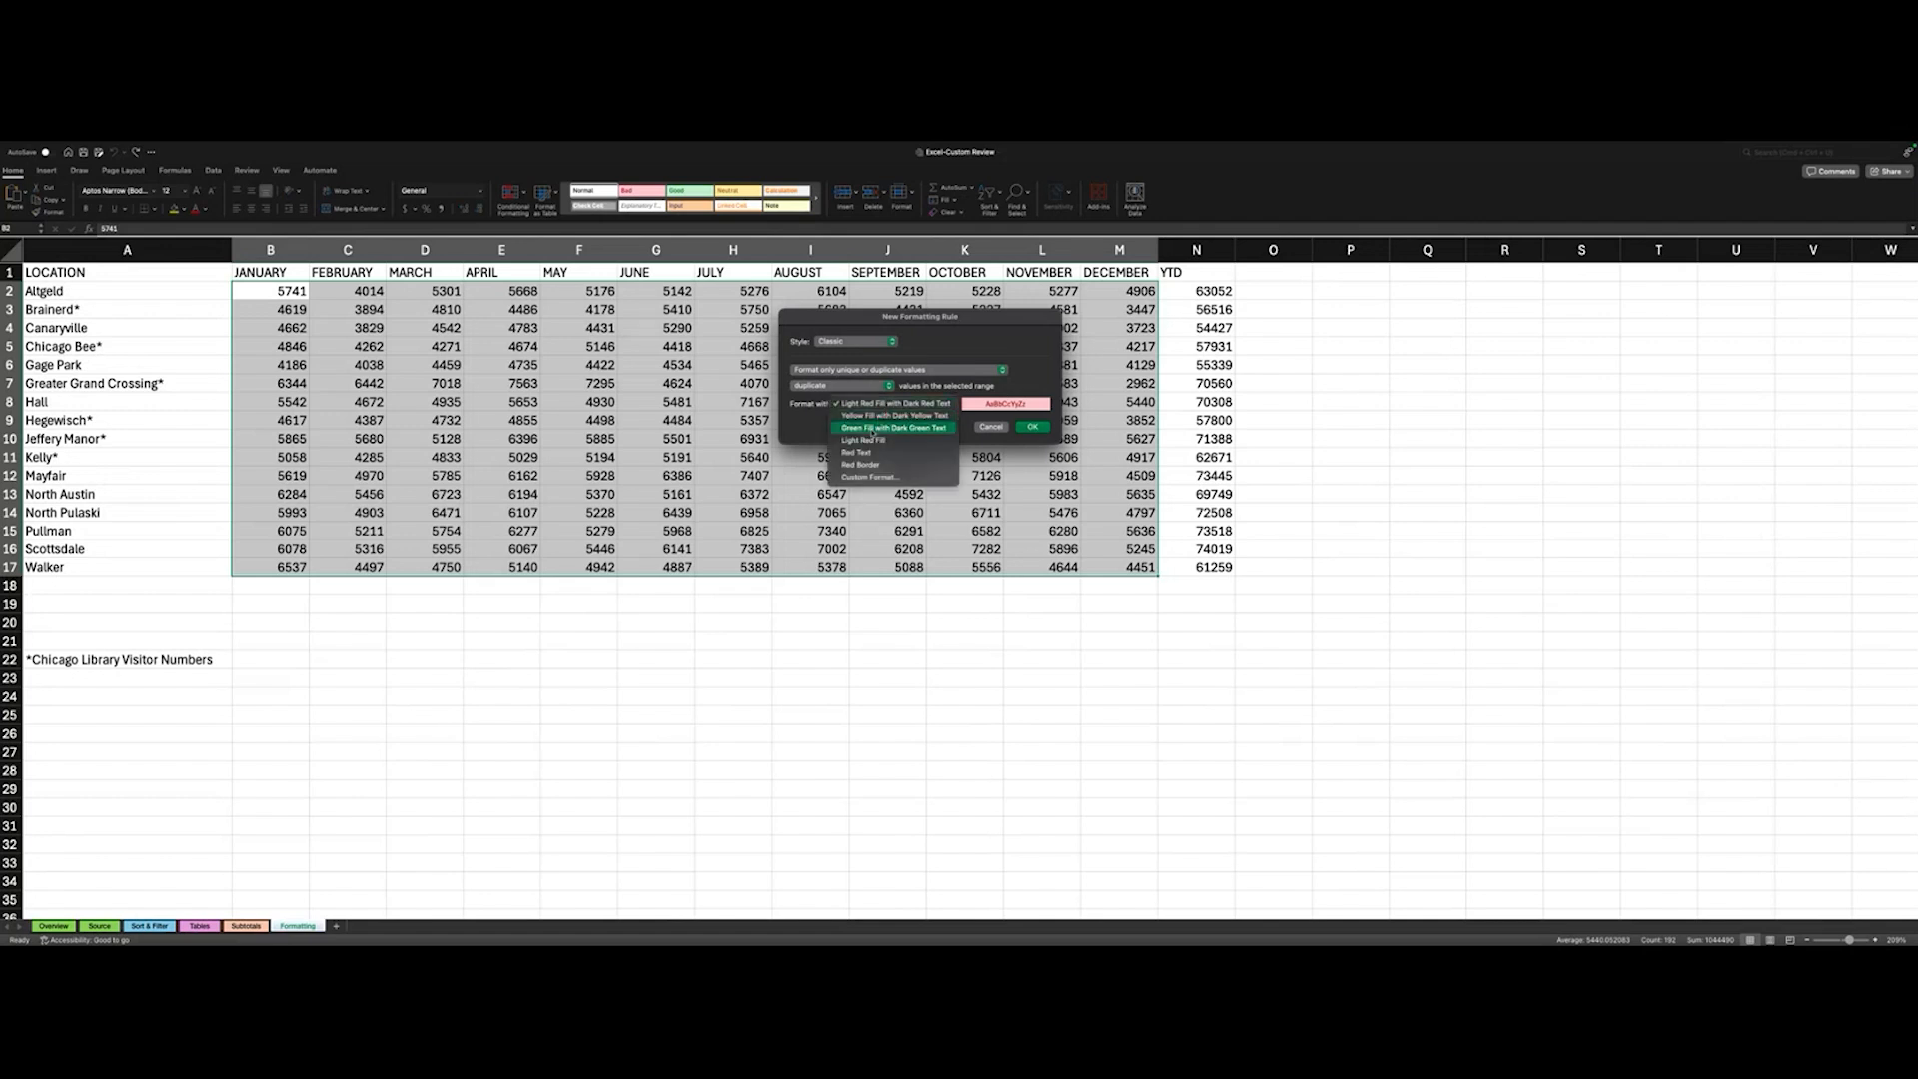
left_click(872, 430)
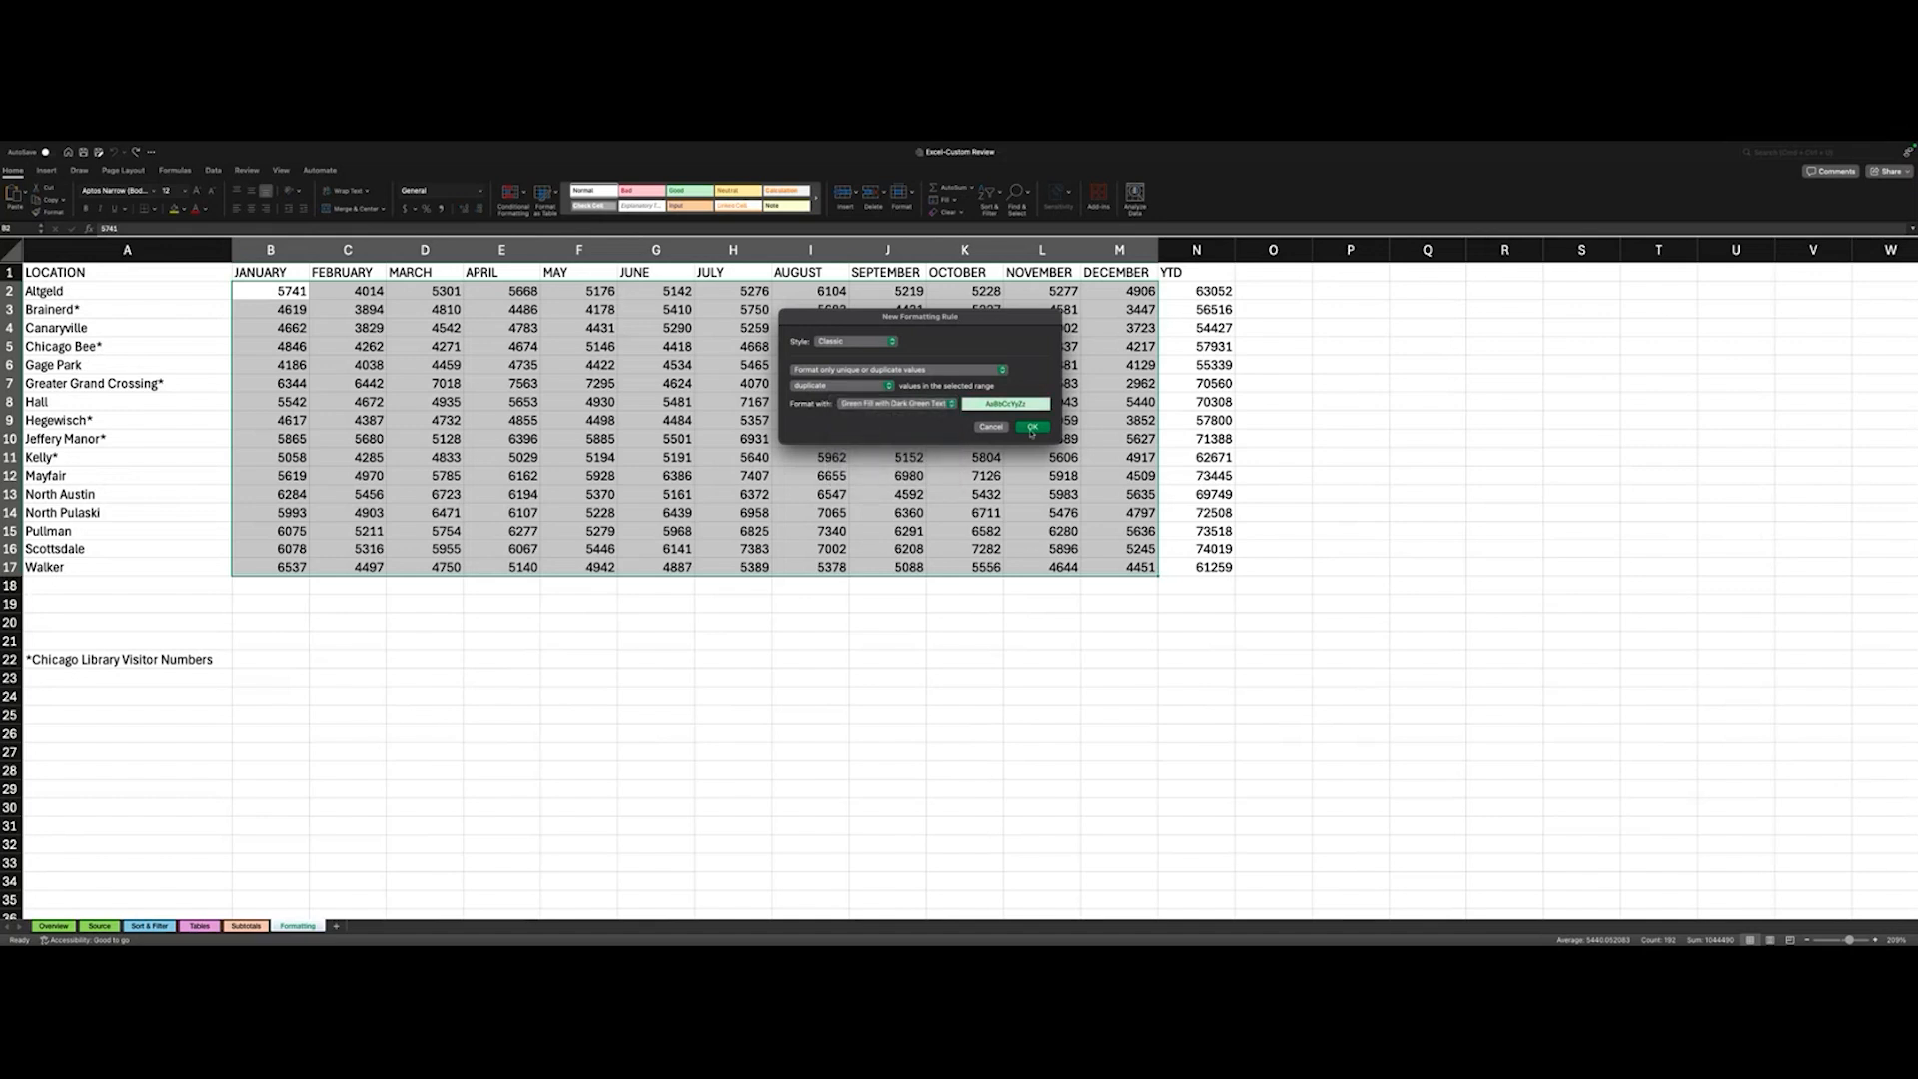
left_click(1031, 428)
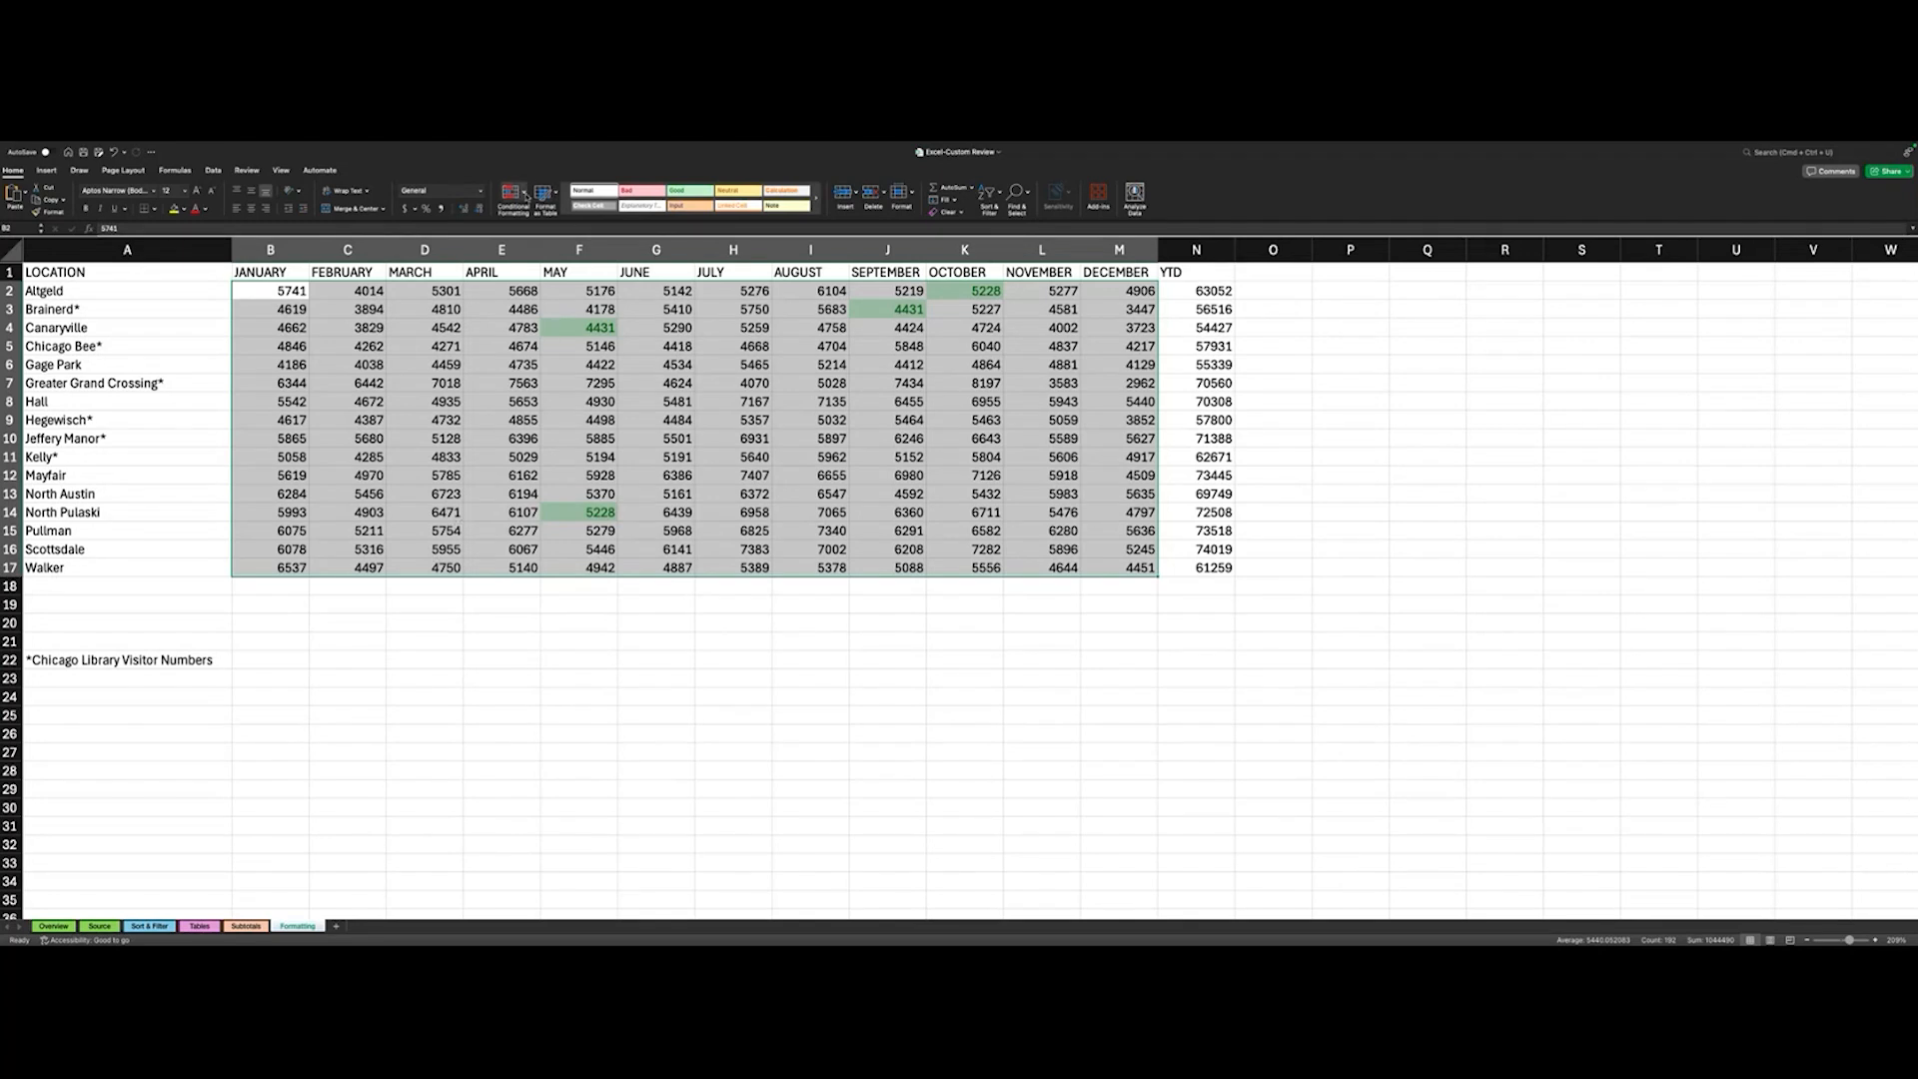
- Clear the conditional formatting rules from the entire sheet and select the empty cell F18 below the May column
left_click(525, 192)
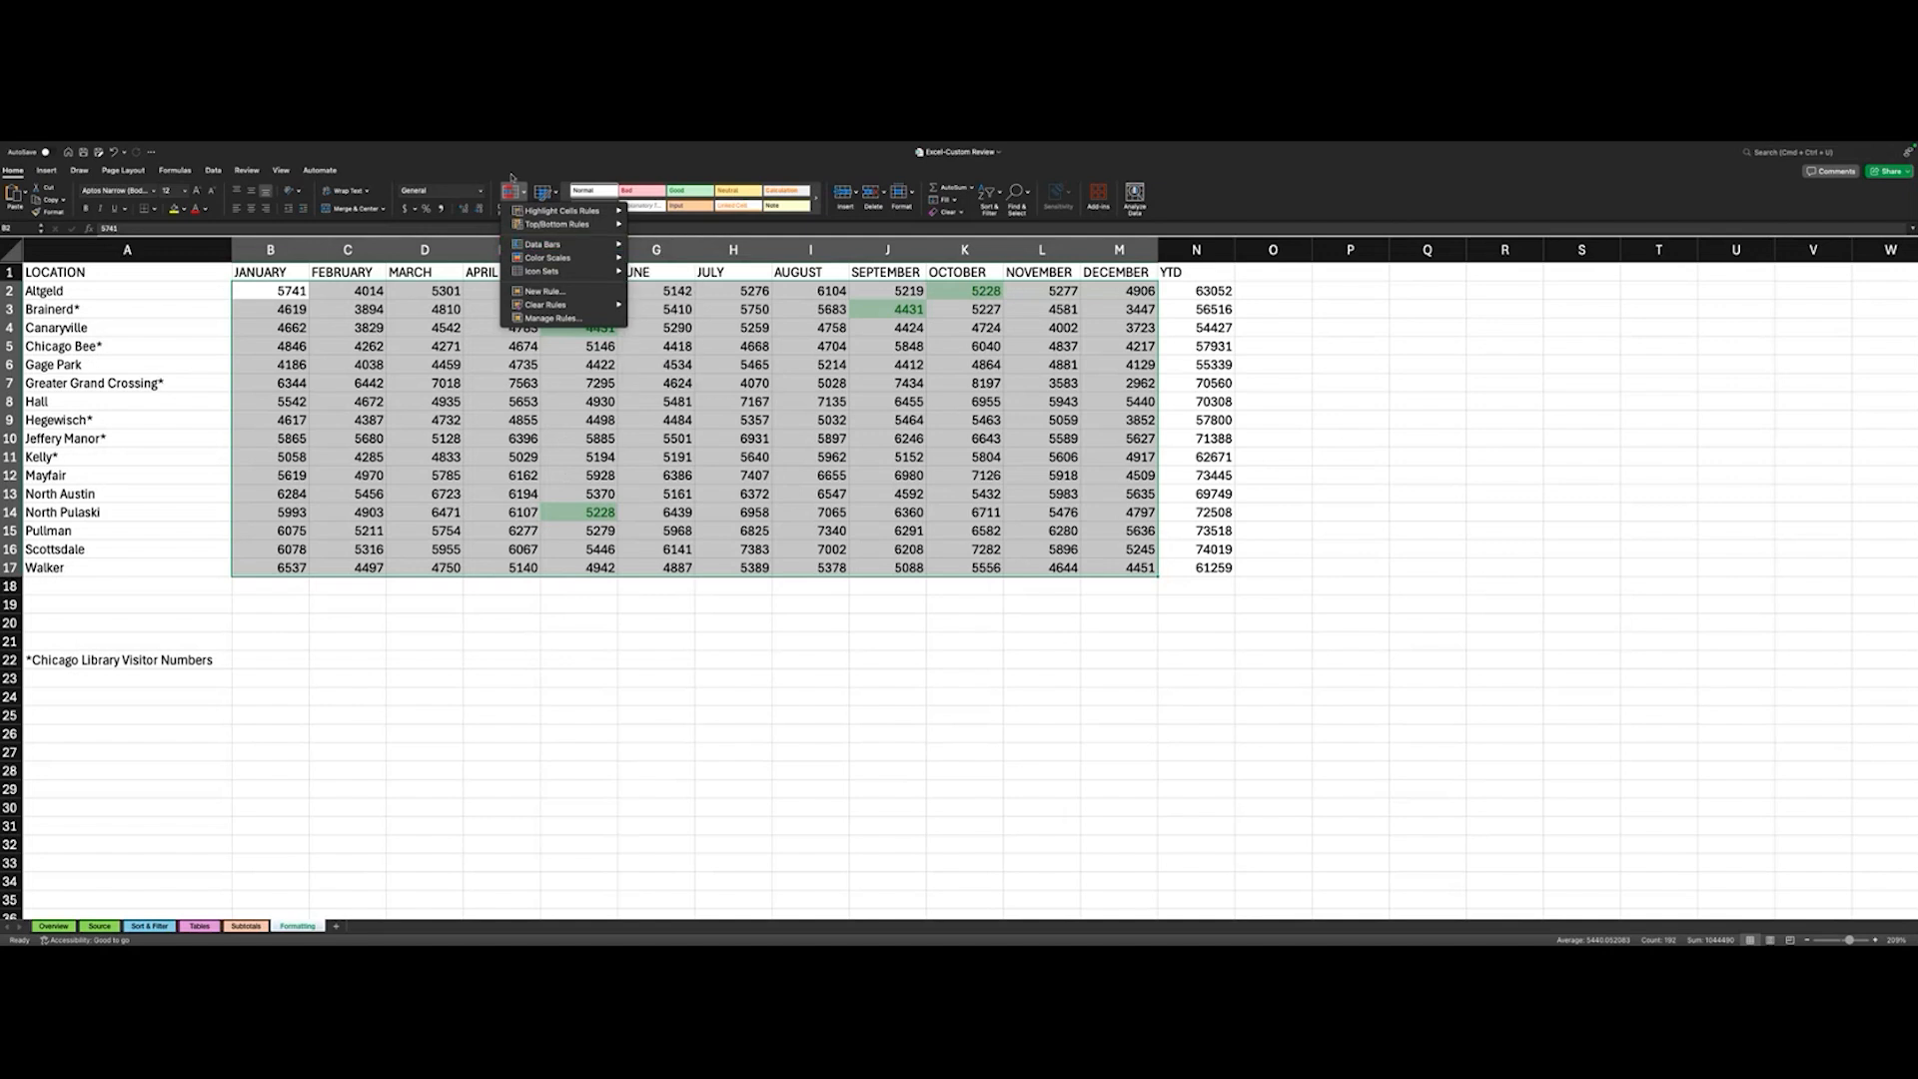
mouse_move(568, 312)
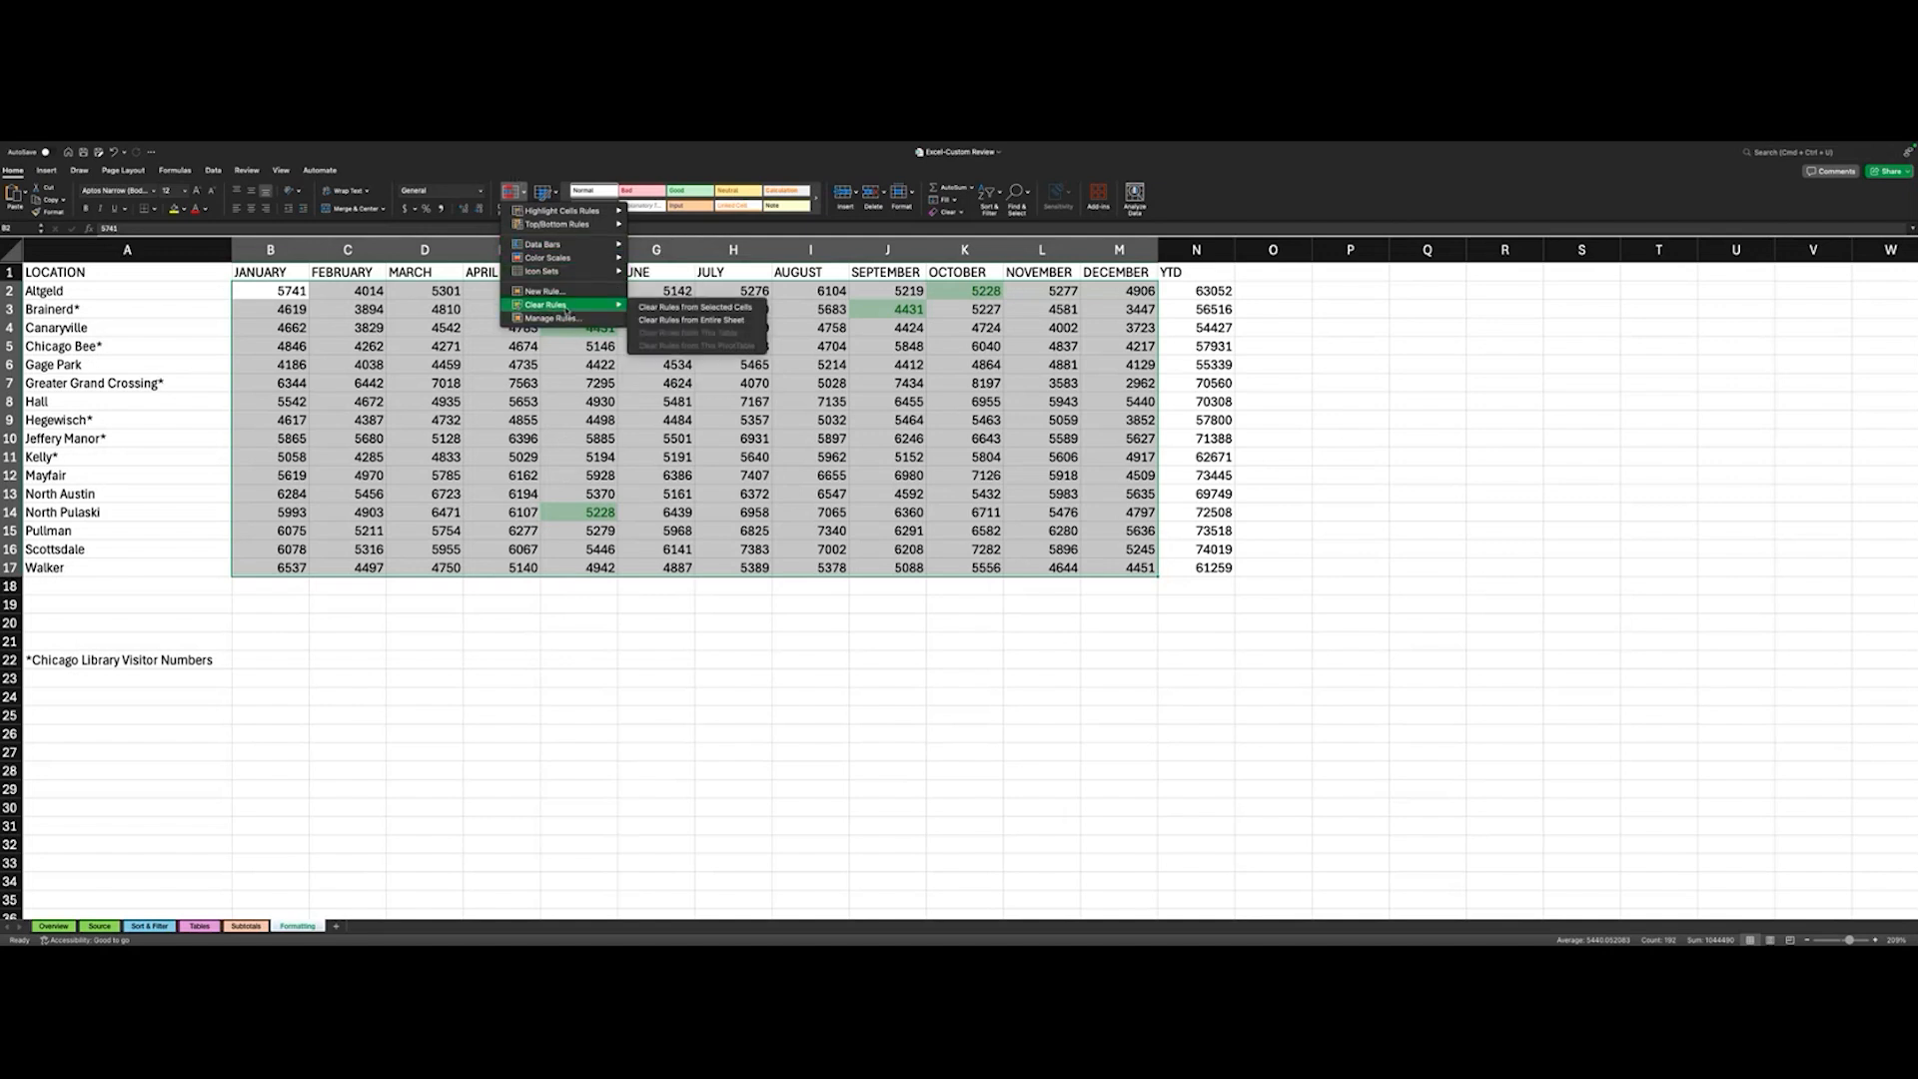
left_click(511, 193)
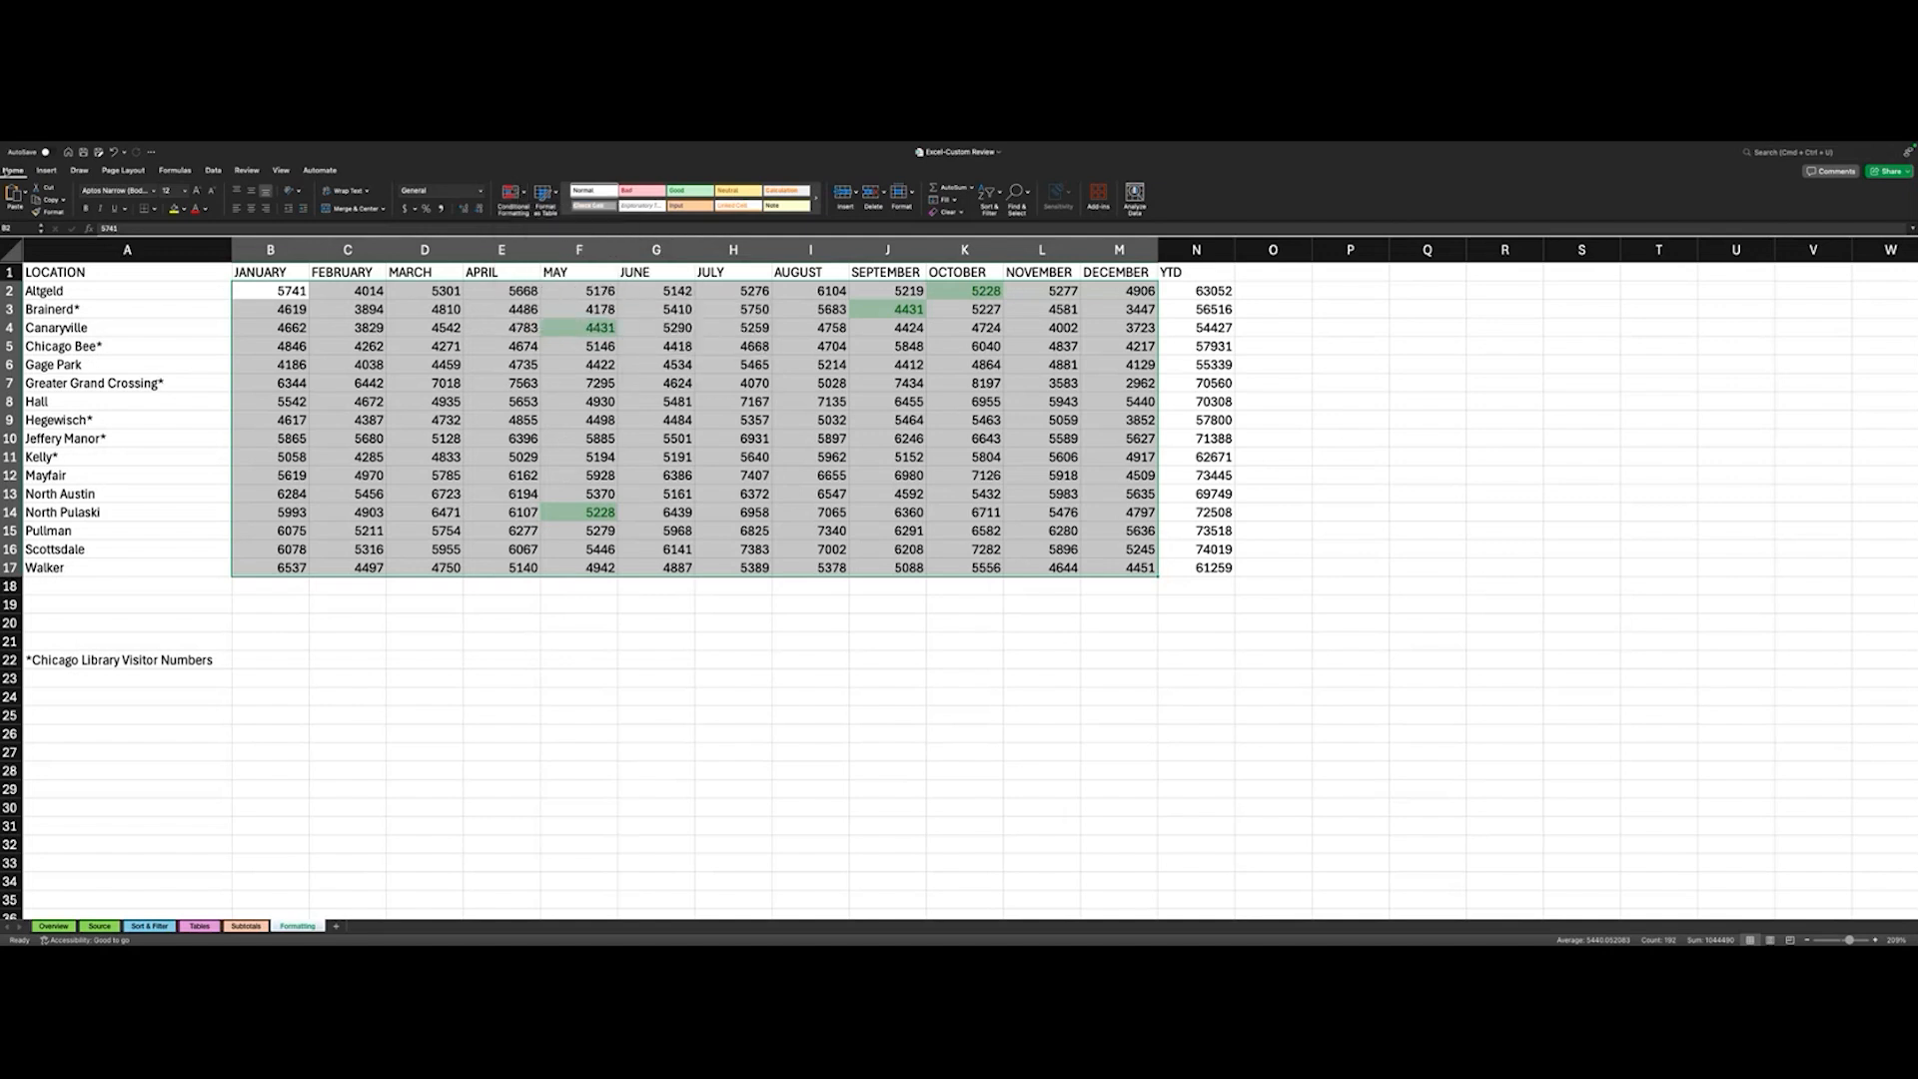
left_click(511, 193)
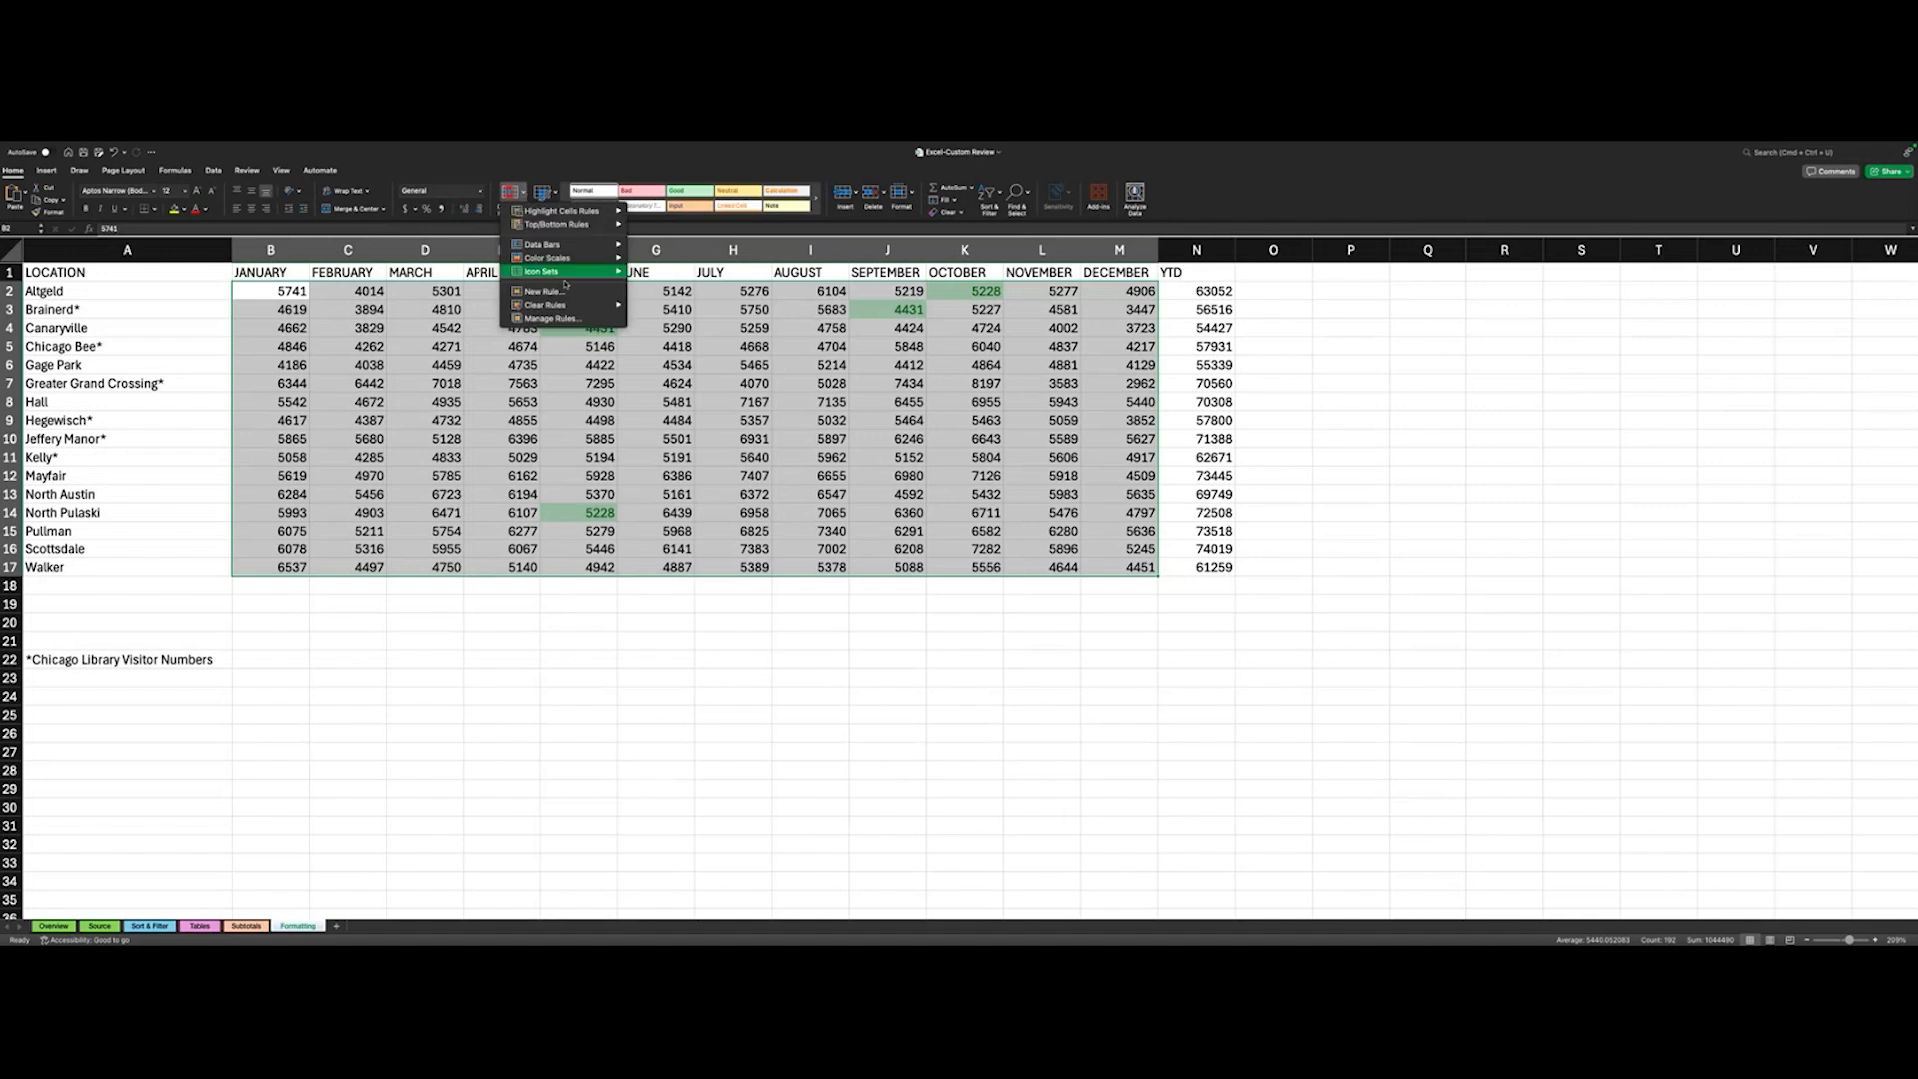
mouse_move(566, 304)
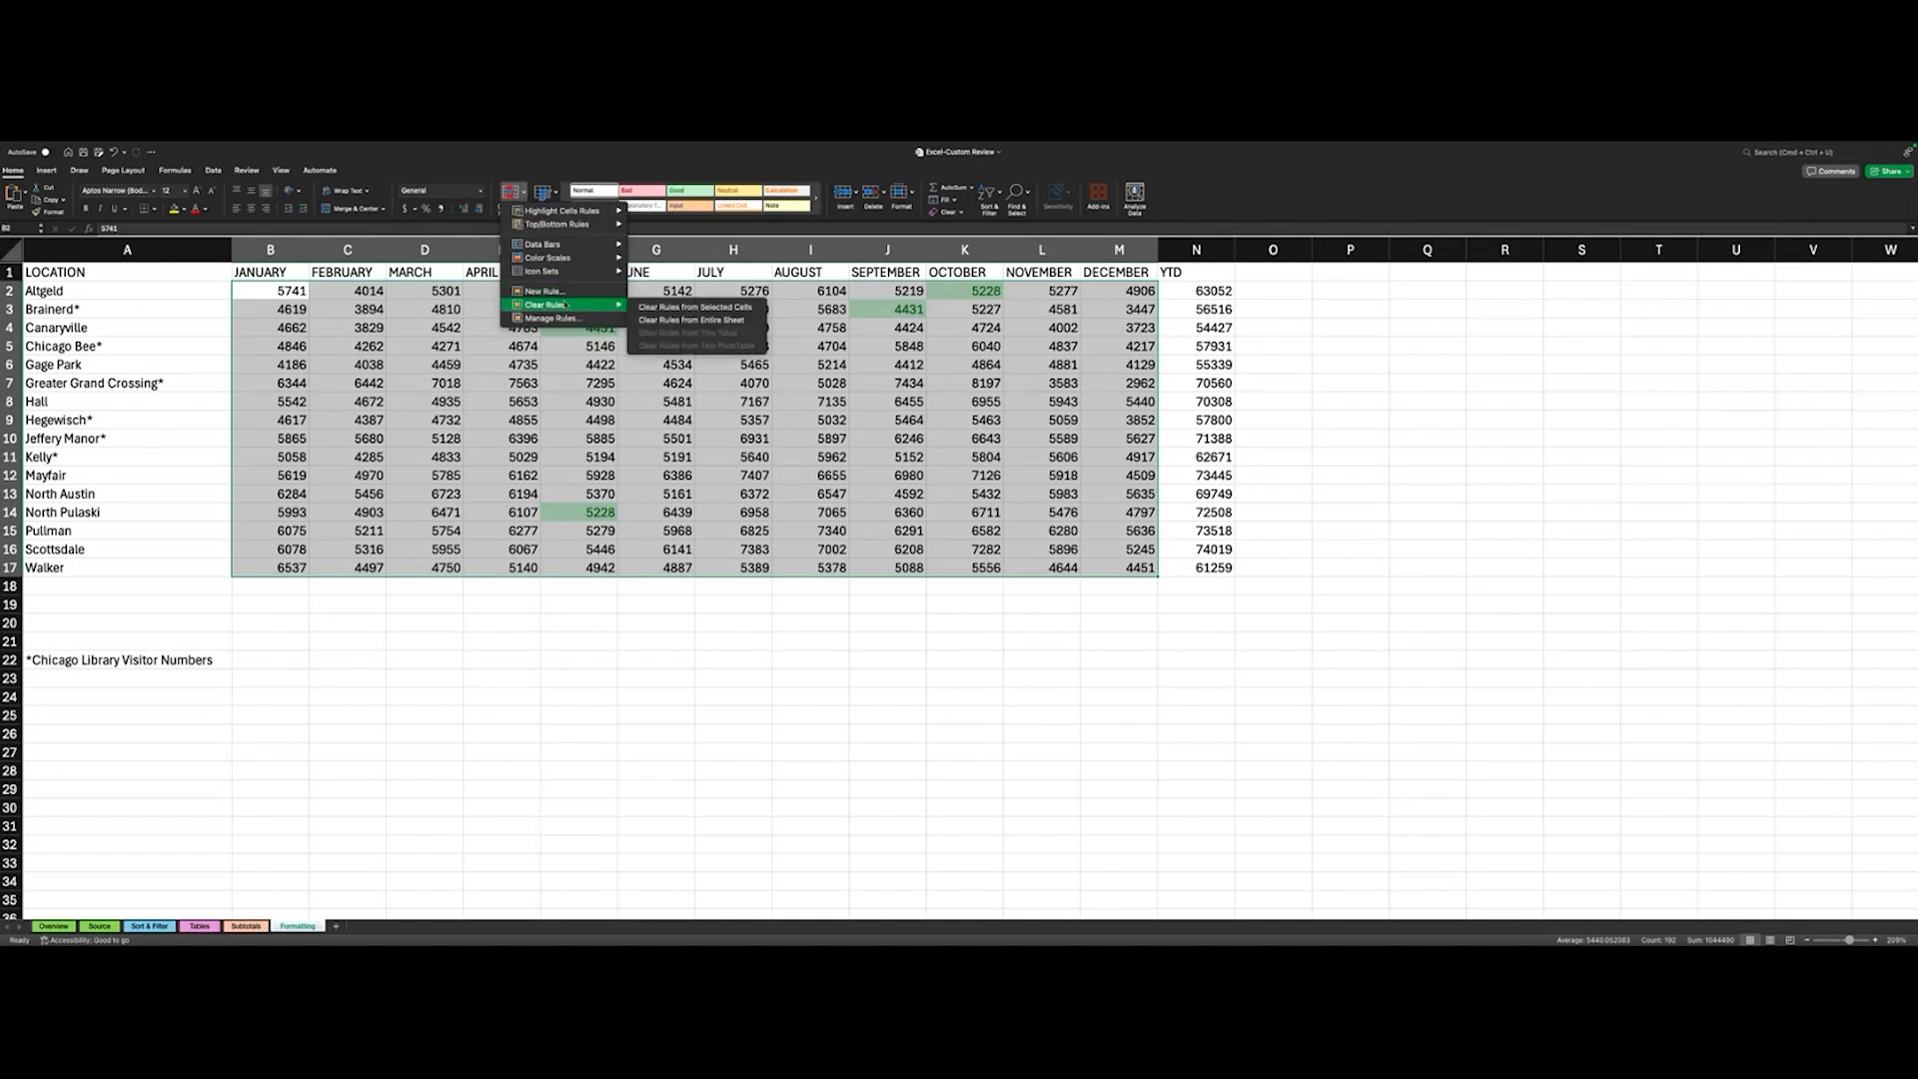
left_click(700, 320)
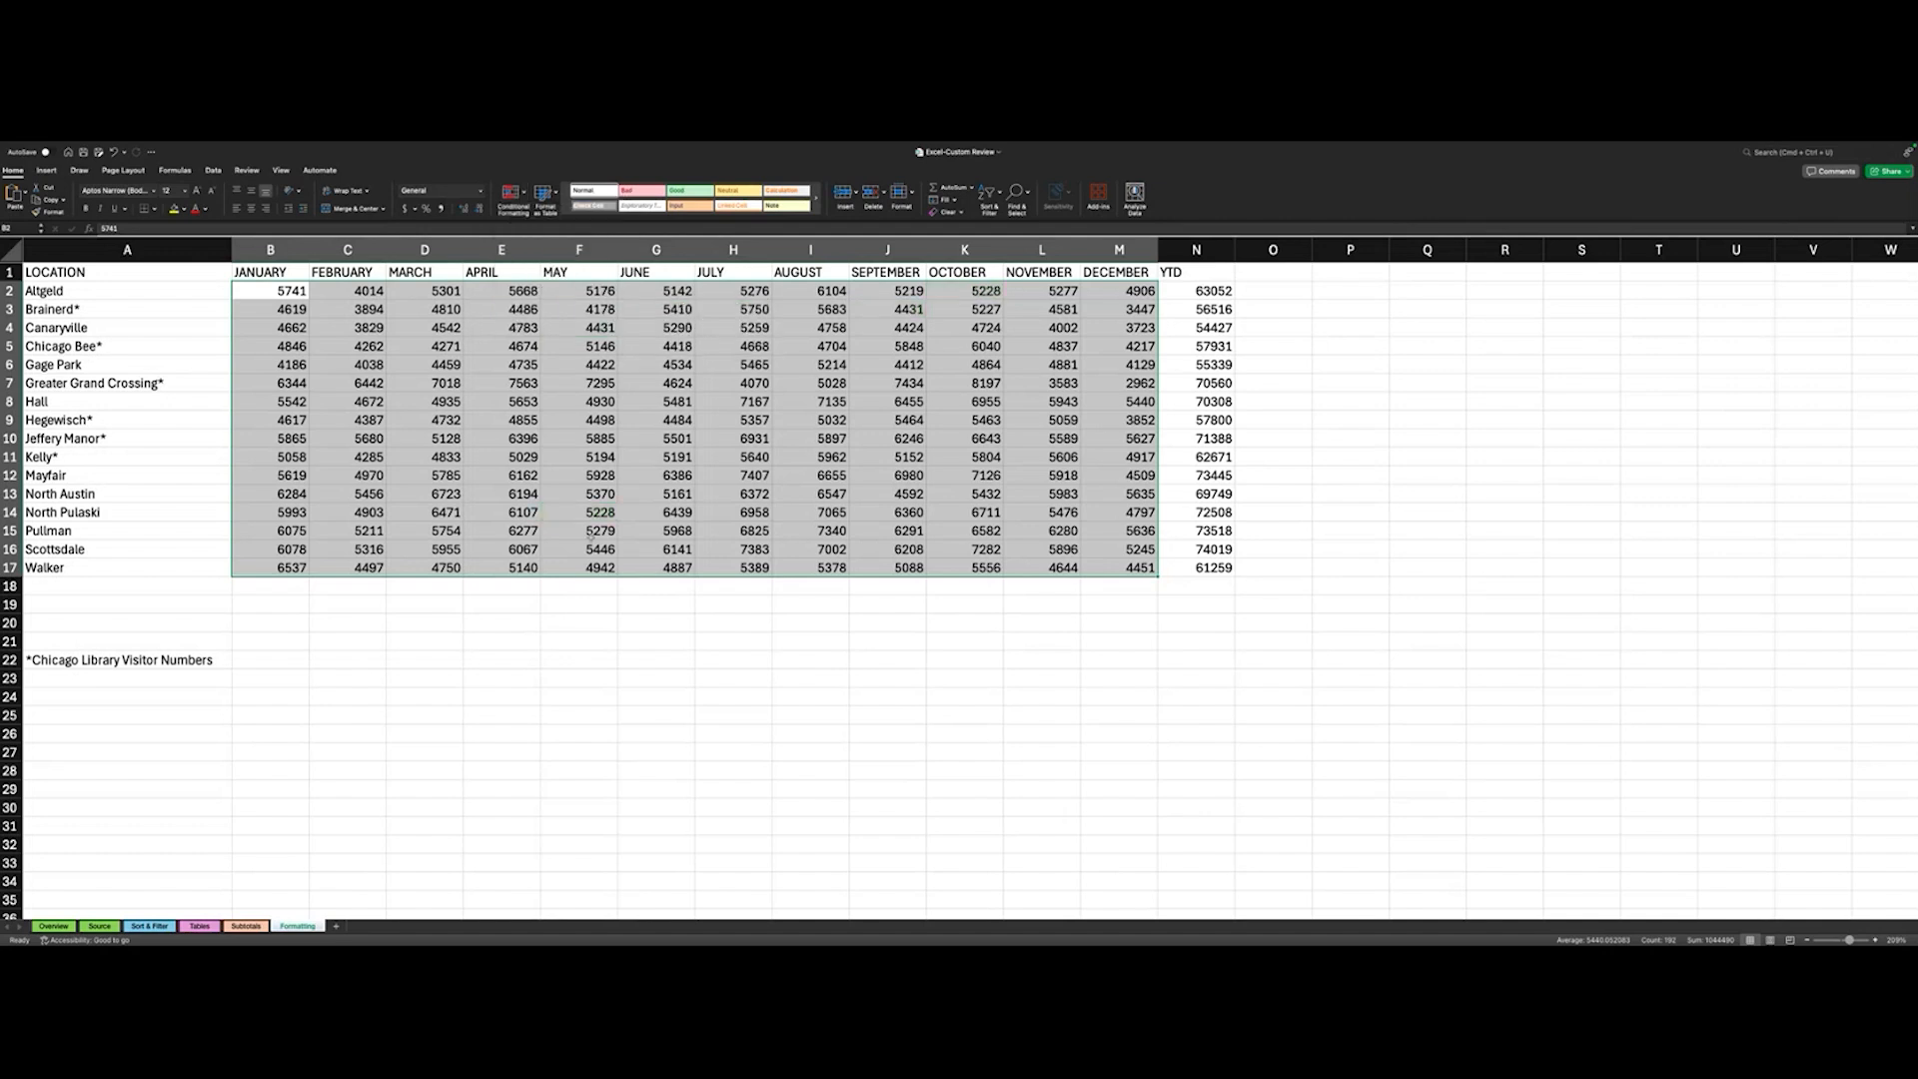
left_click(543, 590)
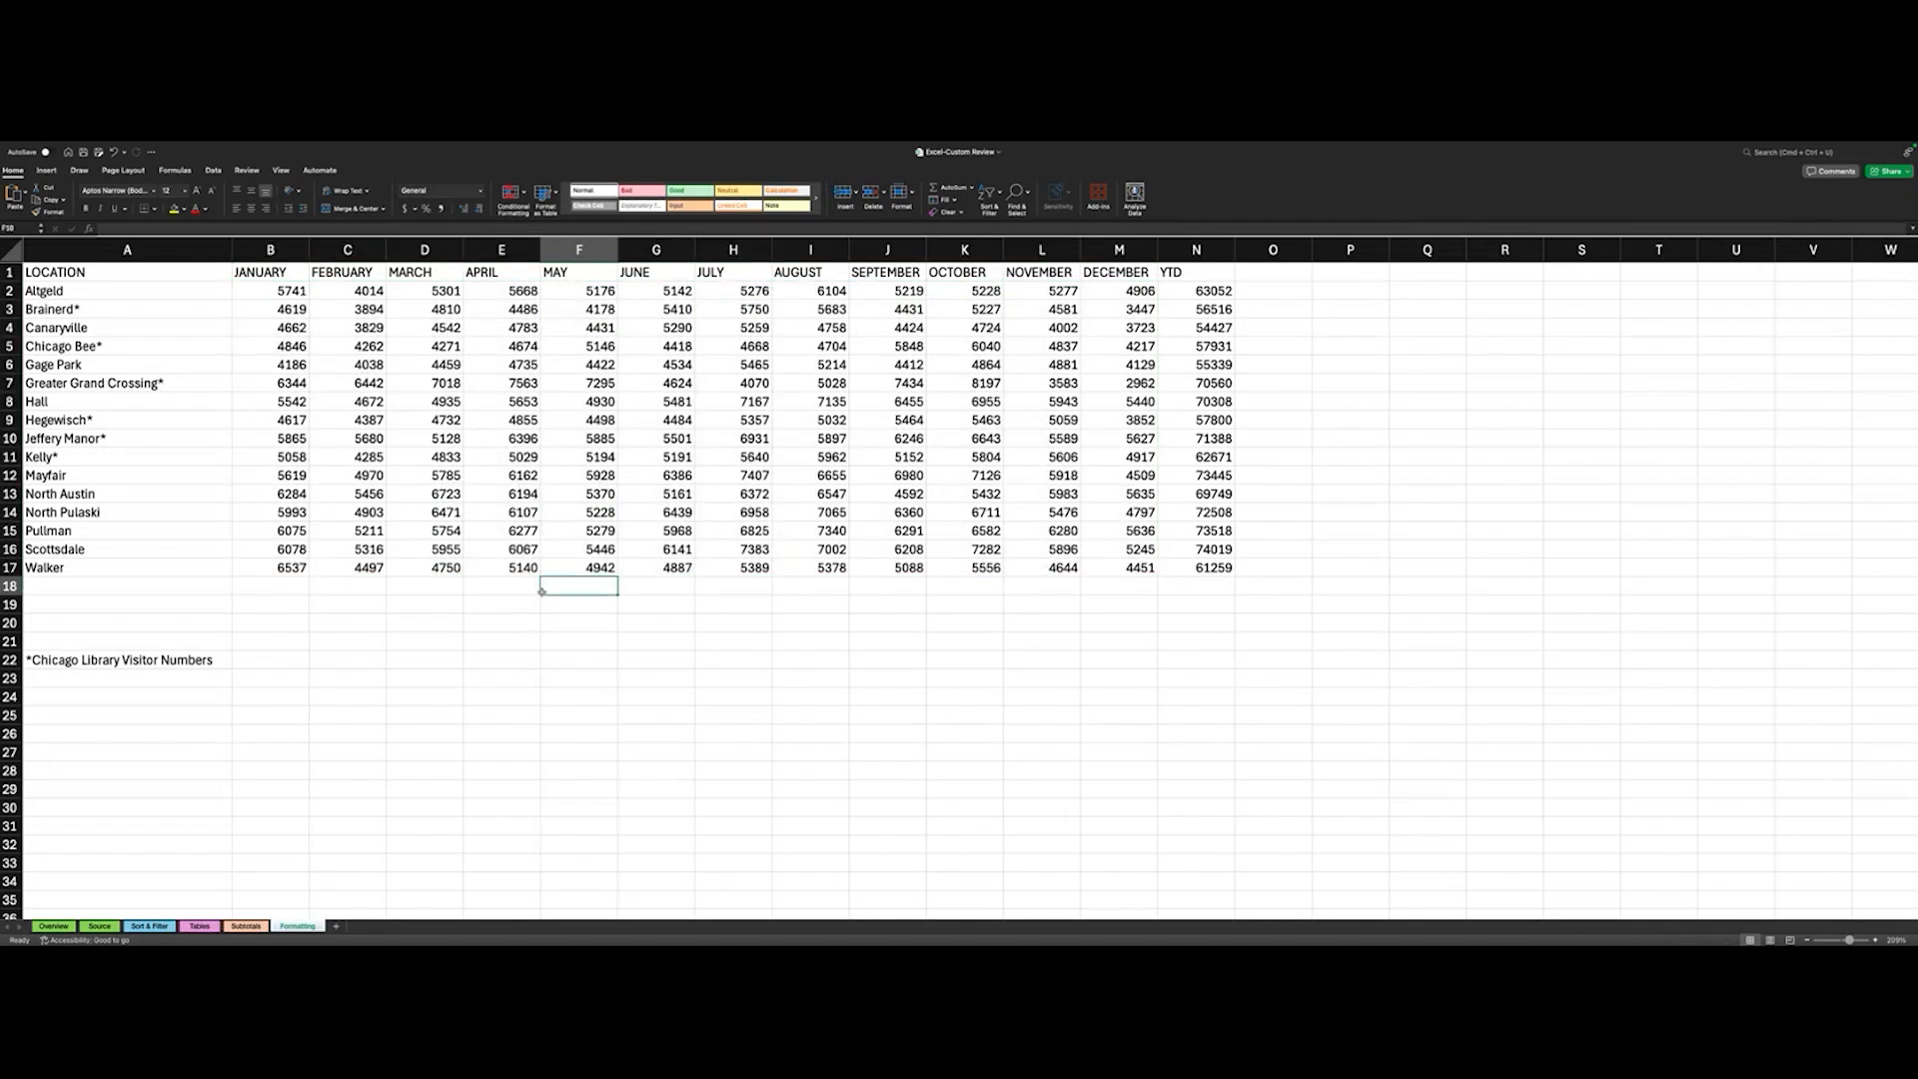